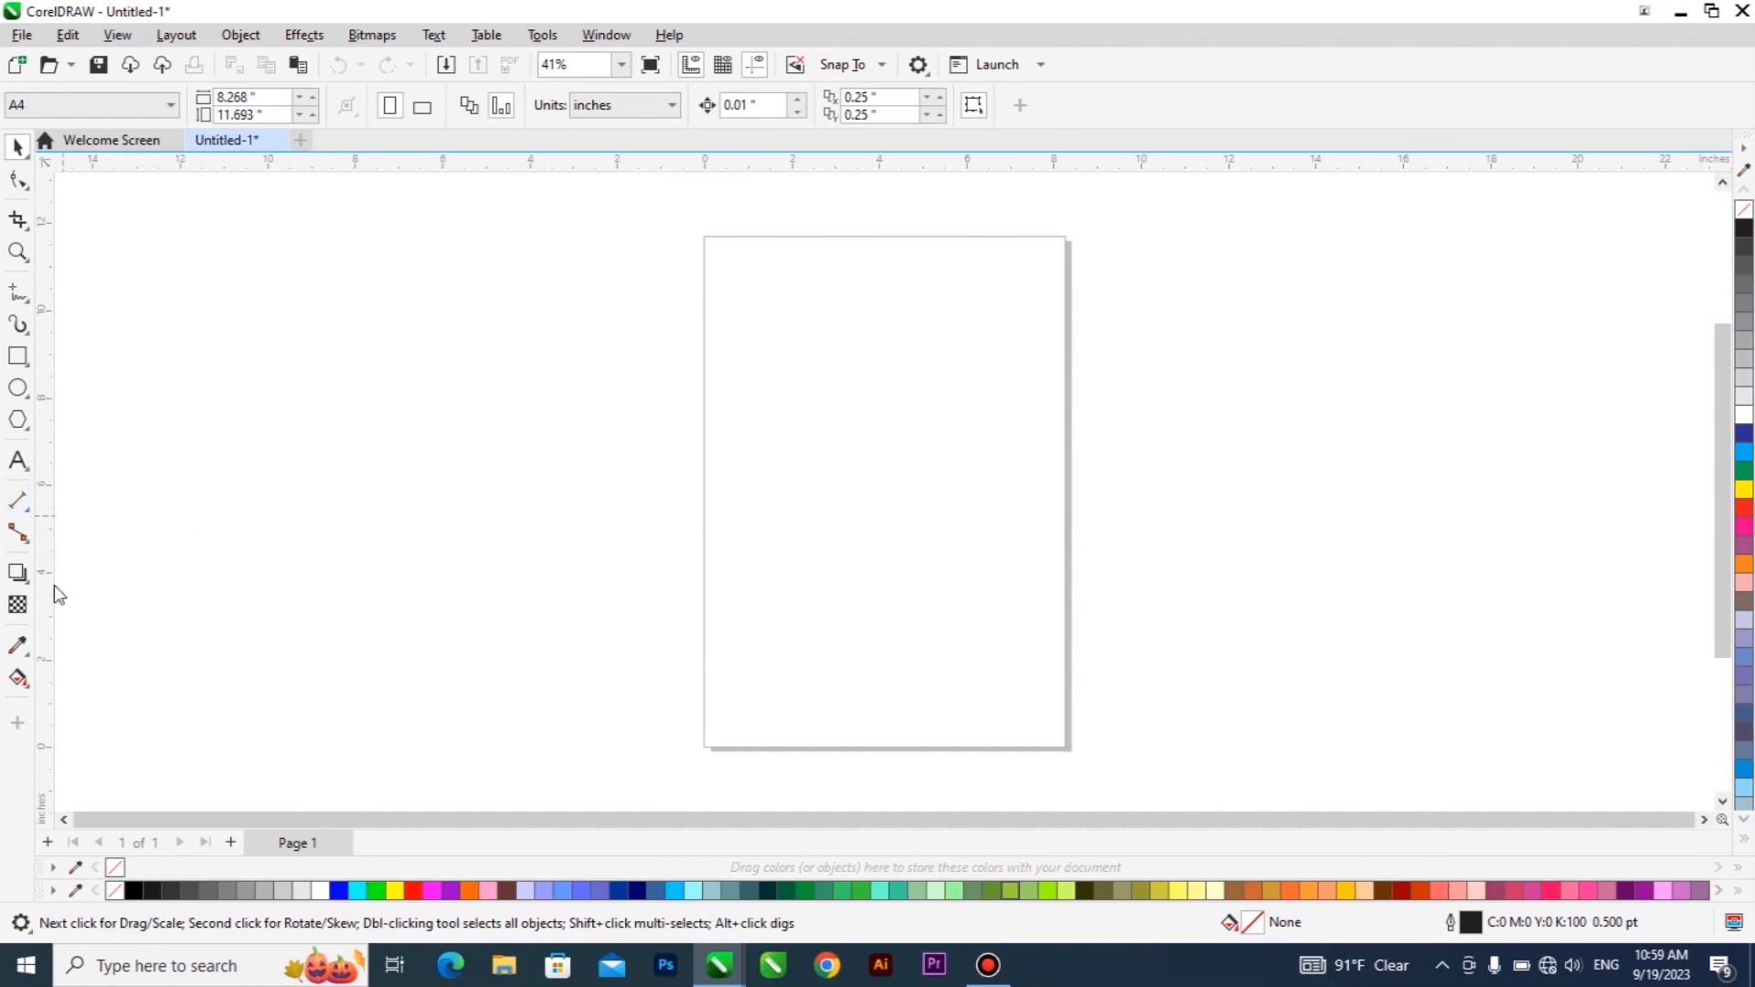
click(27, 508)
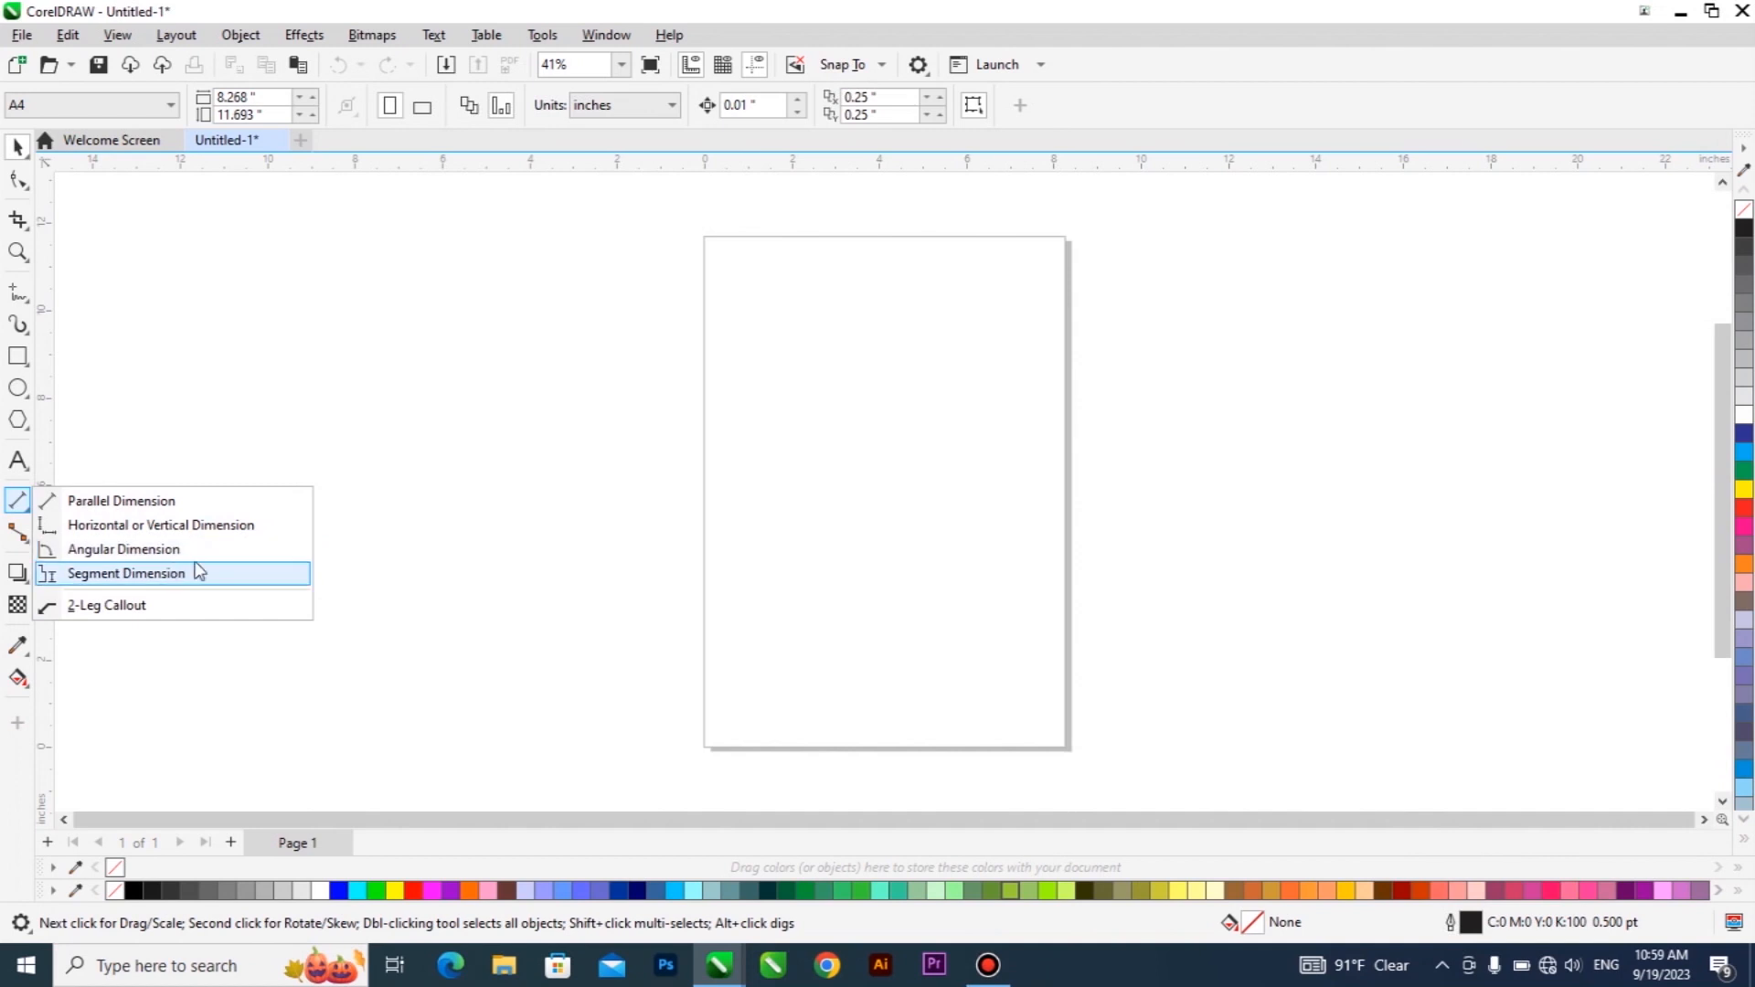
click(17, 532)
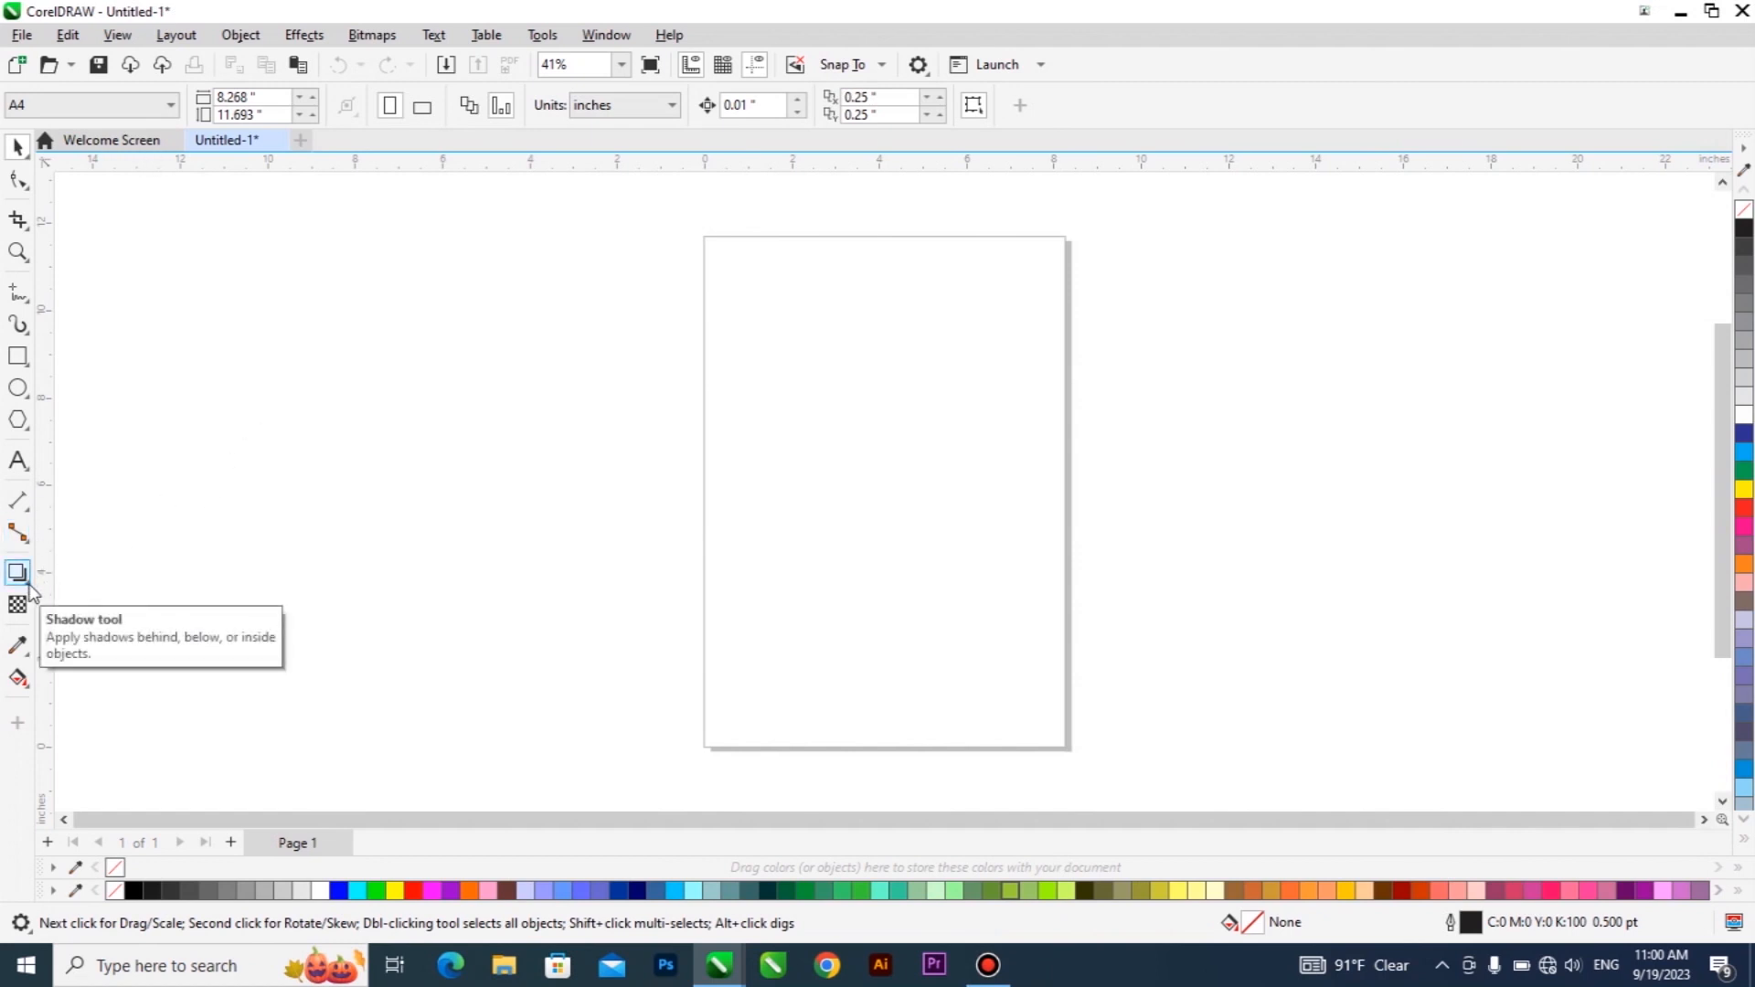
click(28, 585)
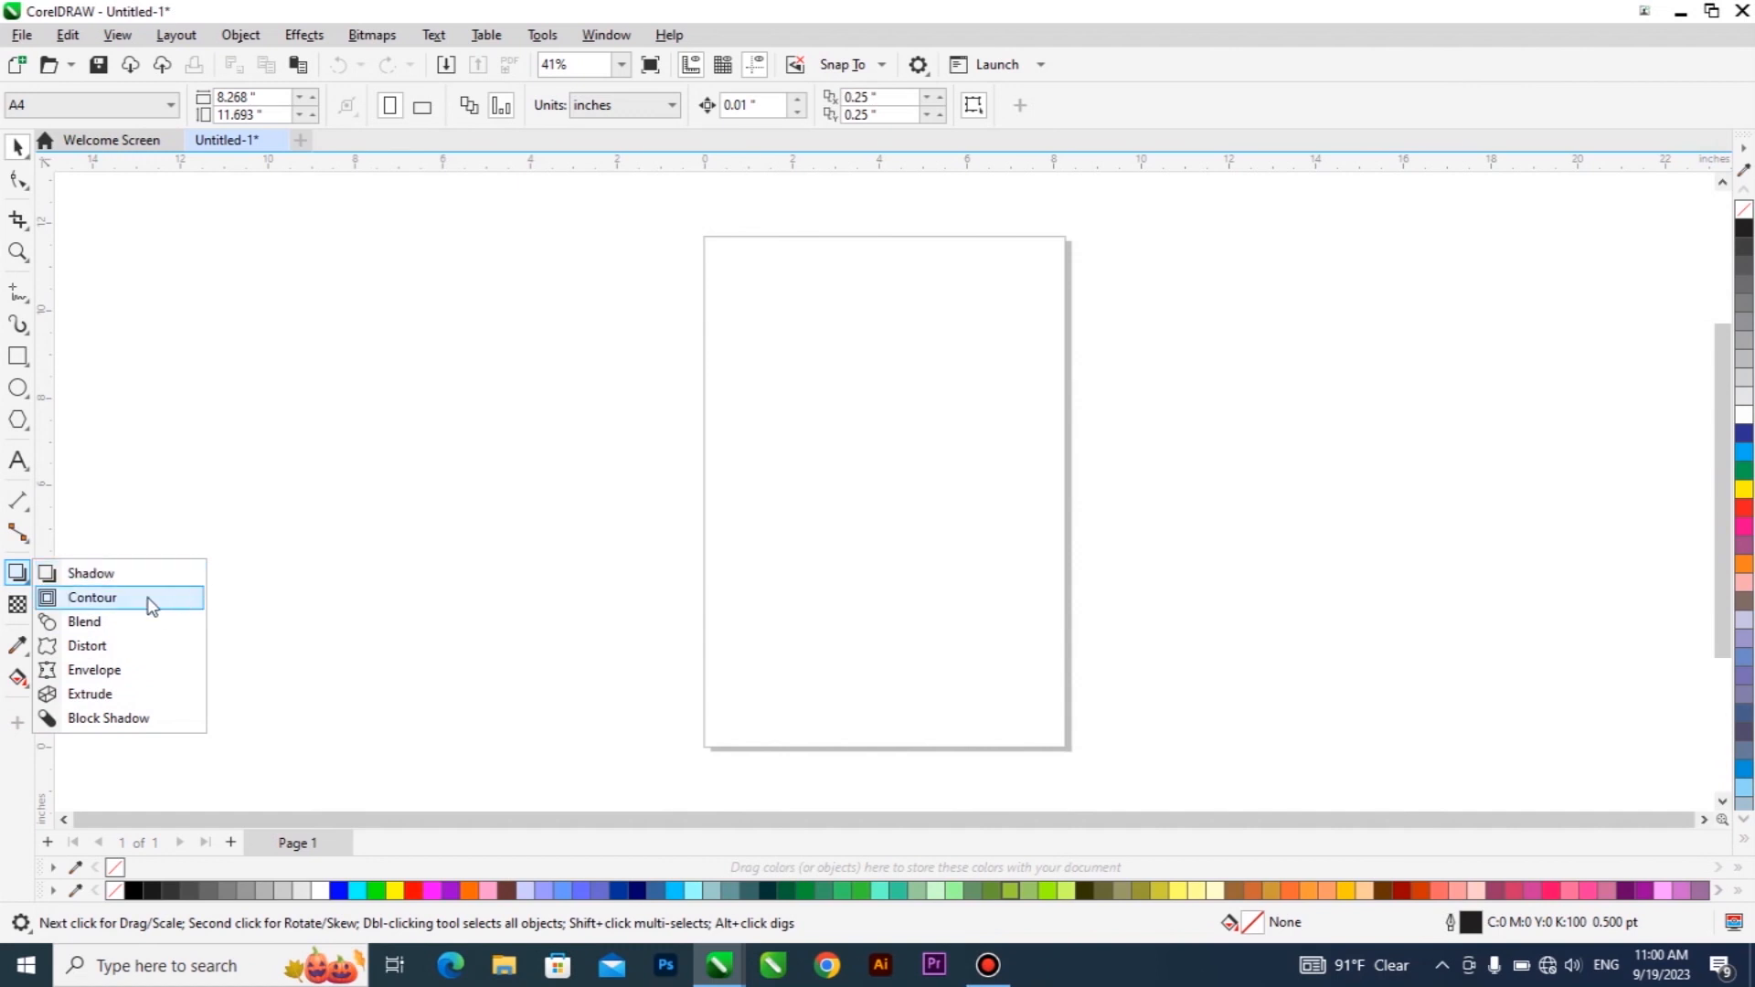
click(367, 505)
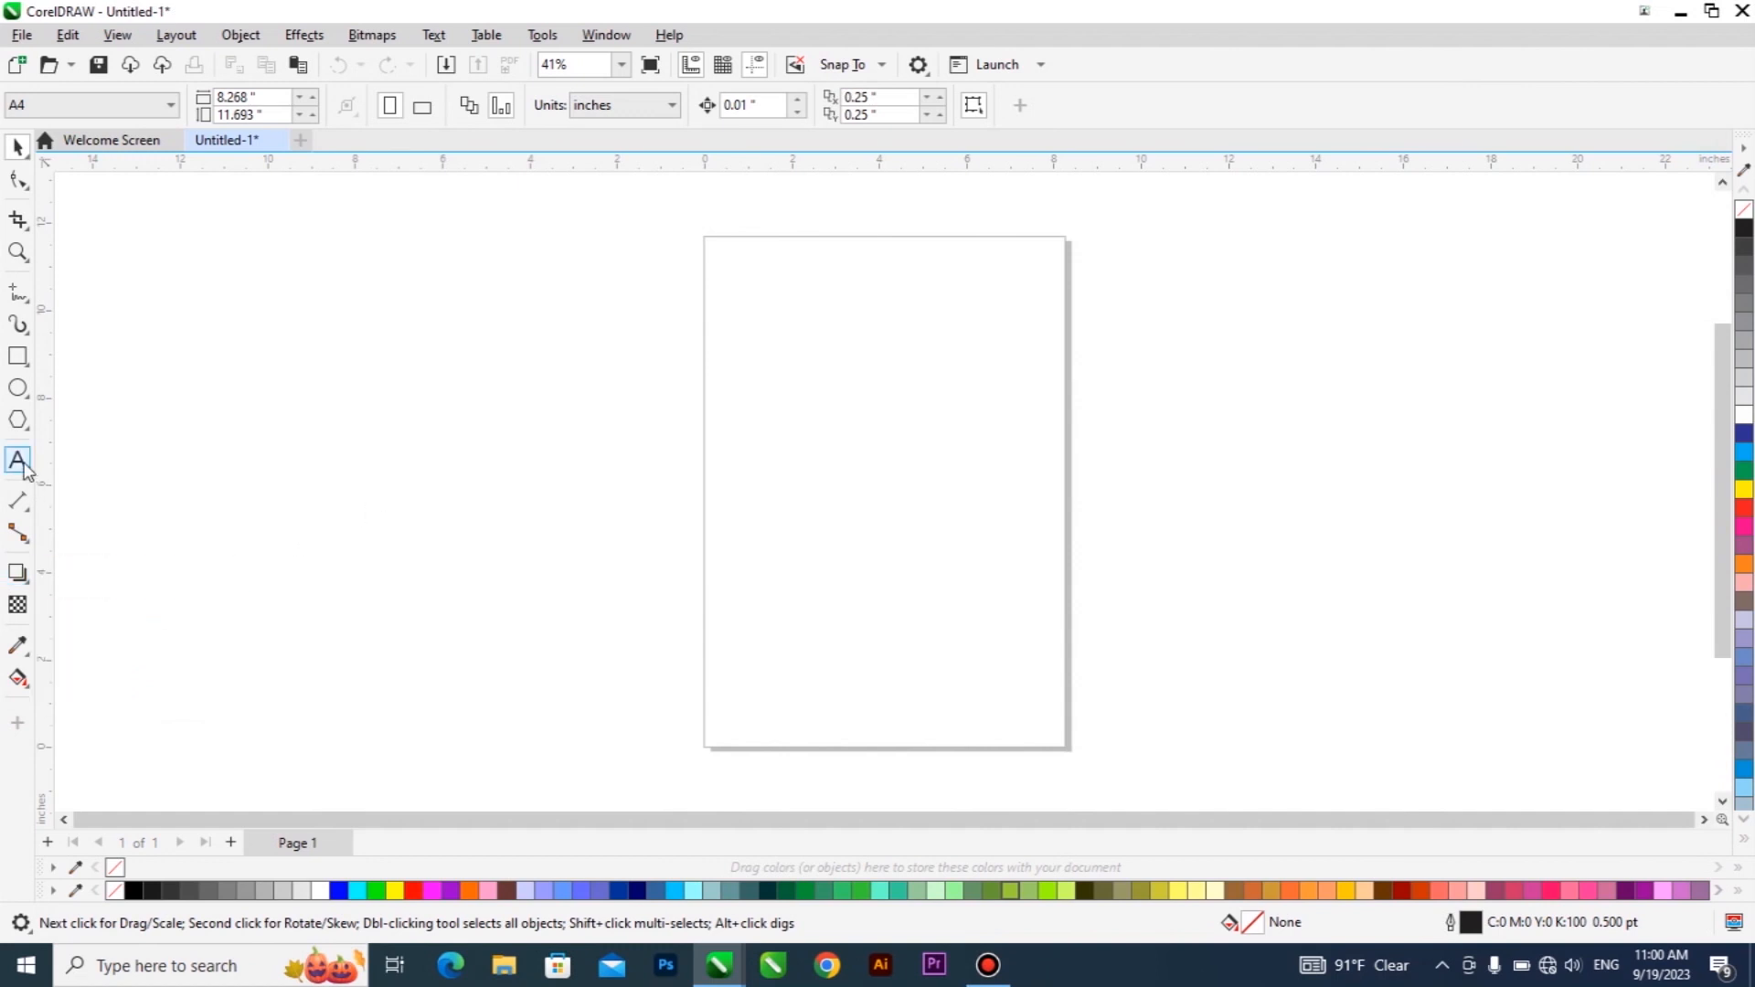
Draw a rectangle about 6.96 by 4.47 inches in the middle of the page and fill it yellow
click(17, 356)
drag(728, 391, 1031, 586)
click(1744, 488)
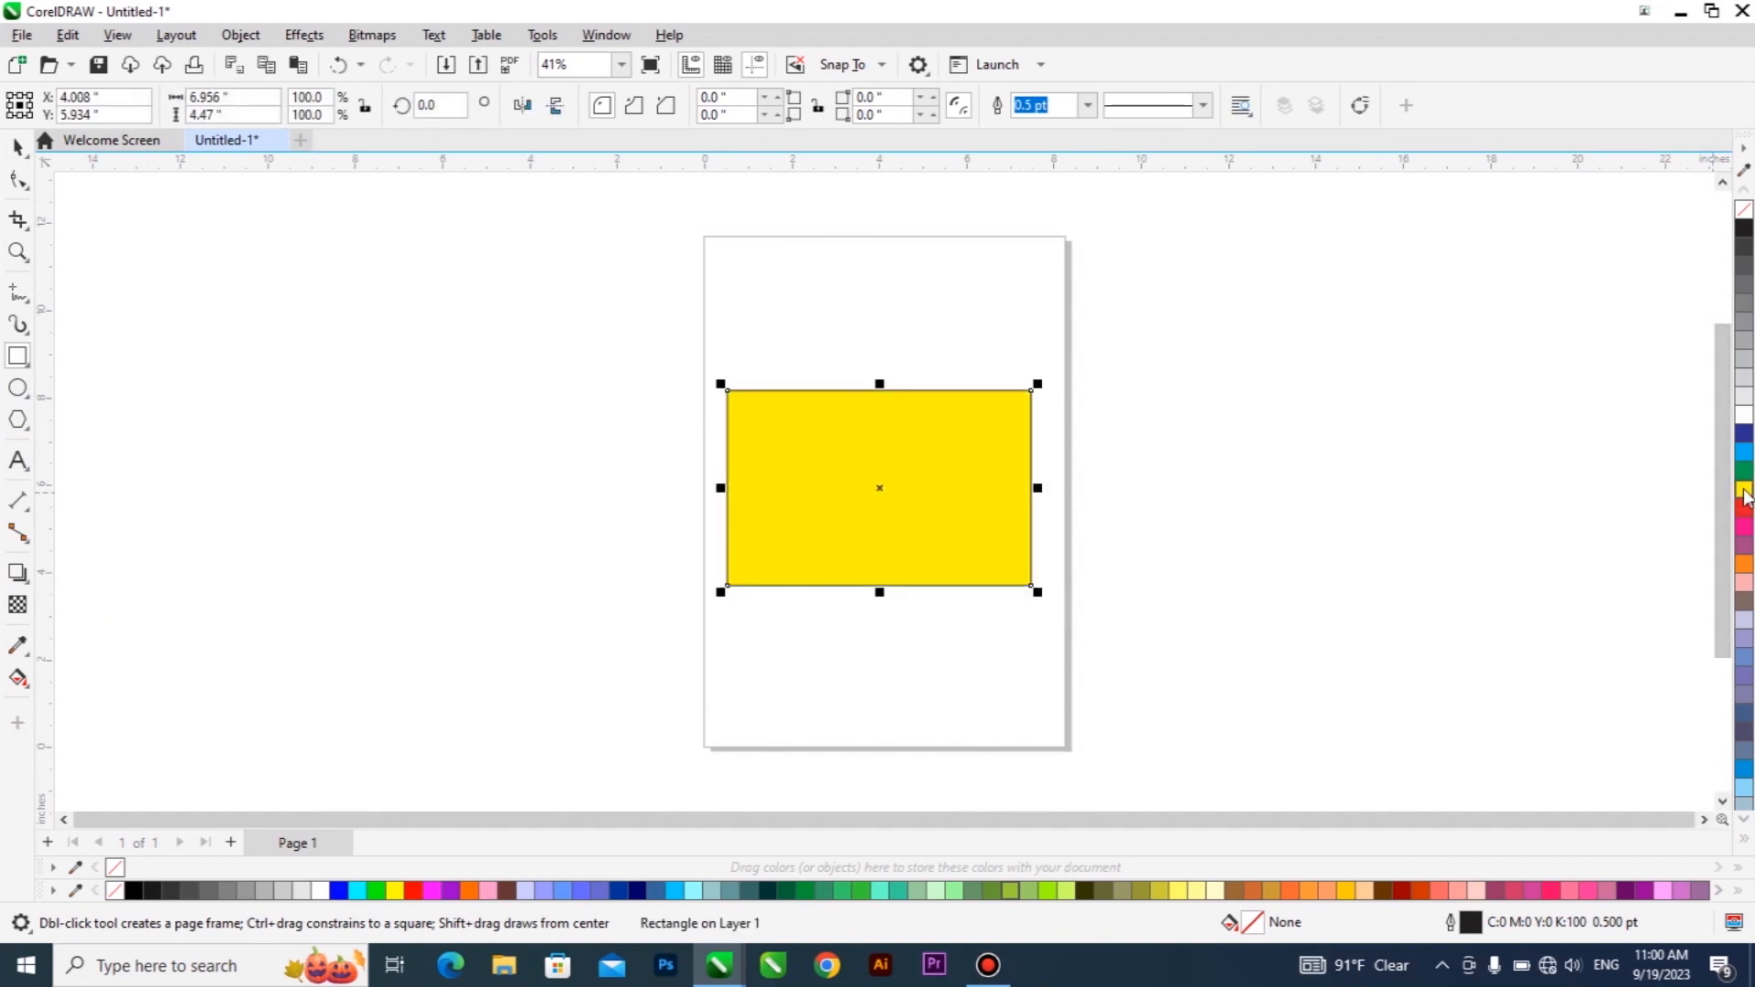
click(18, 146)
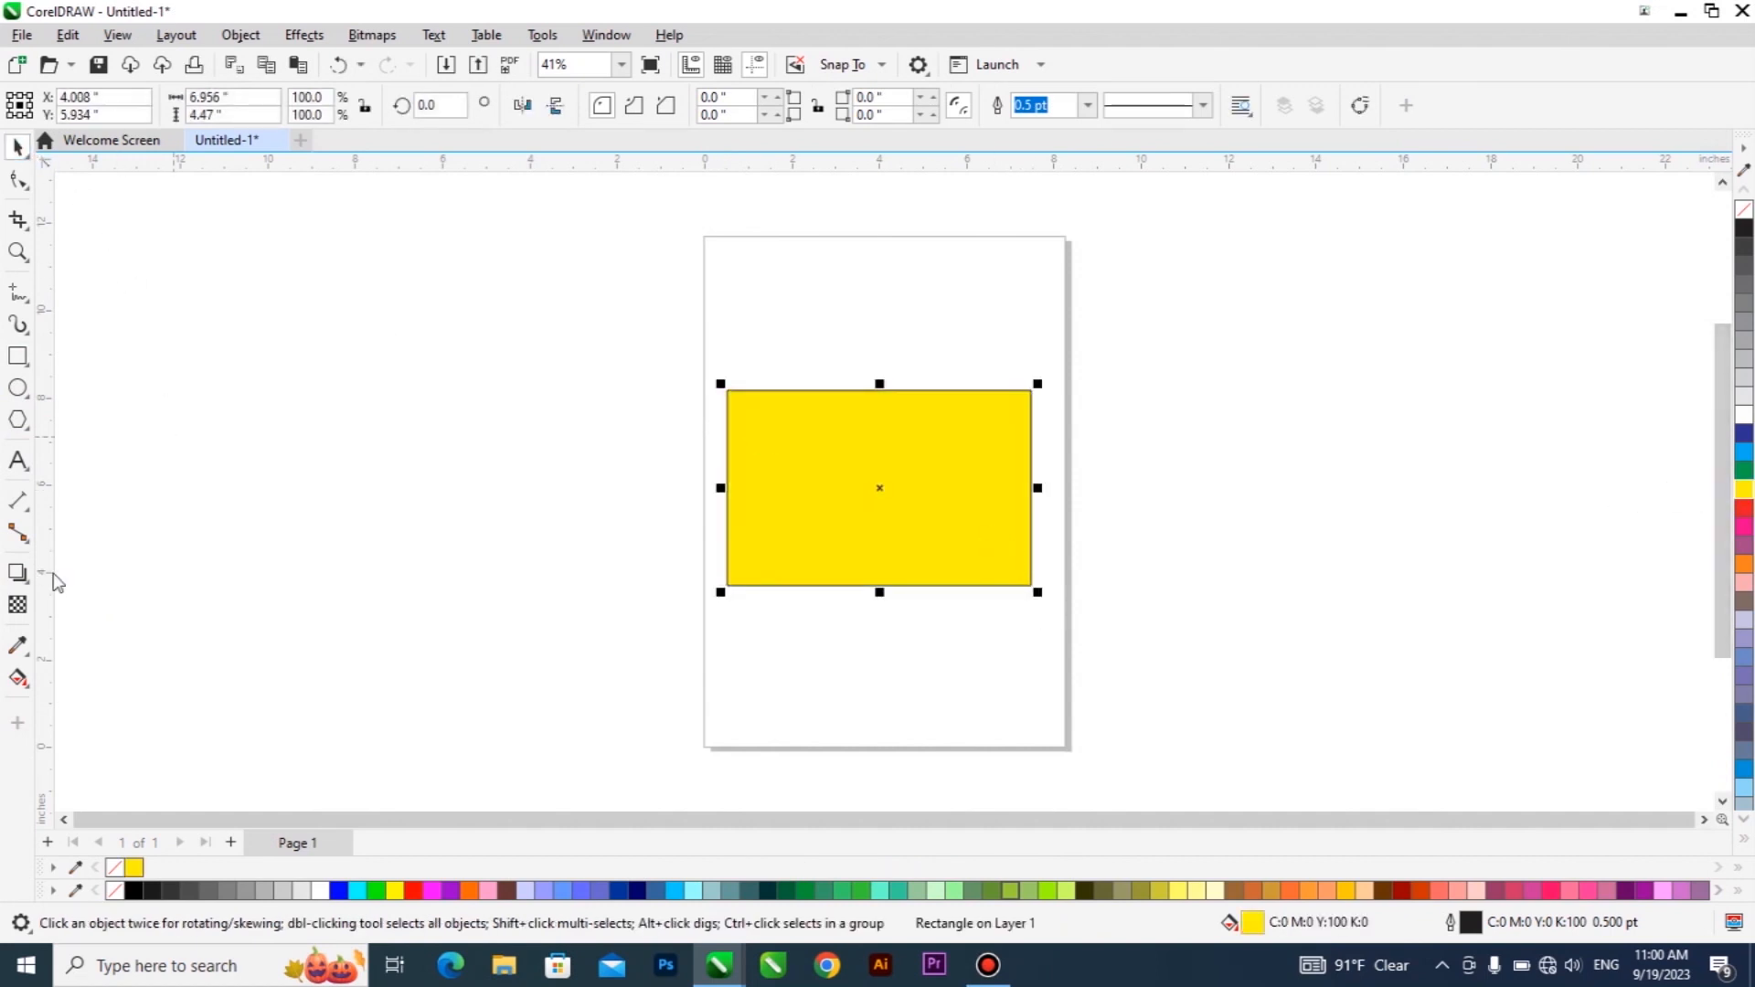
Add a Perspective Top Right preset shadow to the yellow rectangle and extend it to an angle of about 48 and a stretch of 100
click(17, 573)
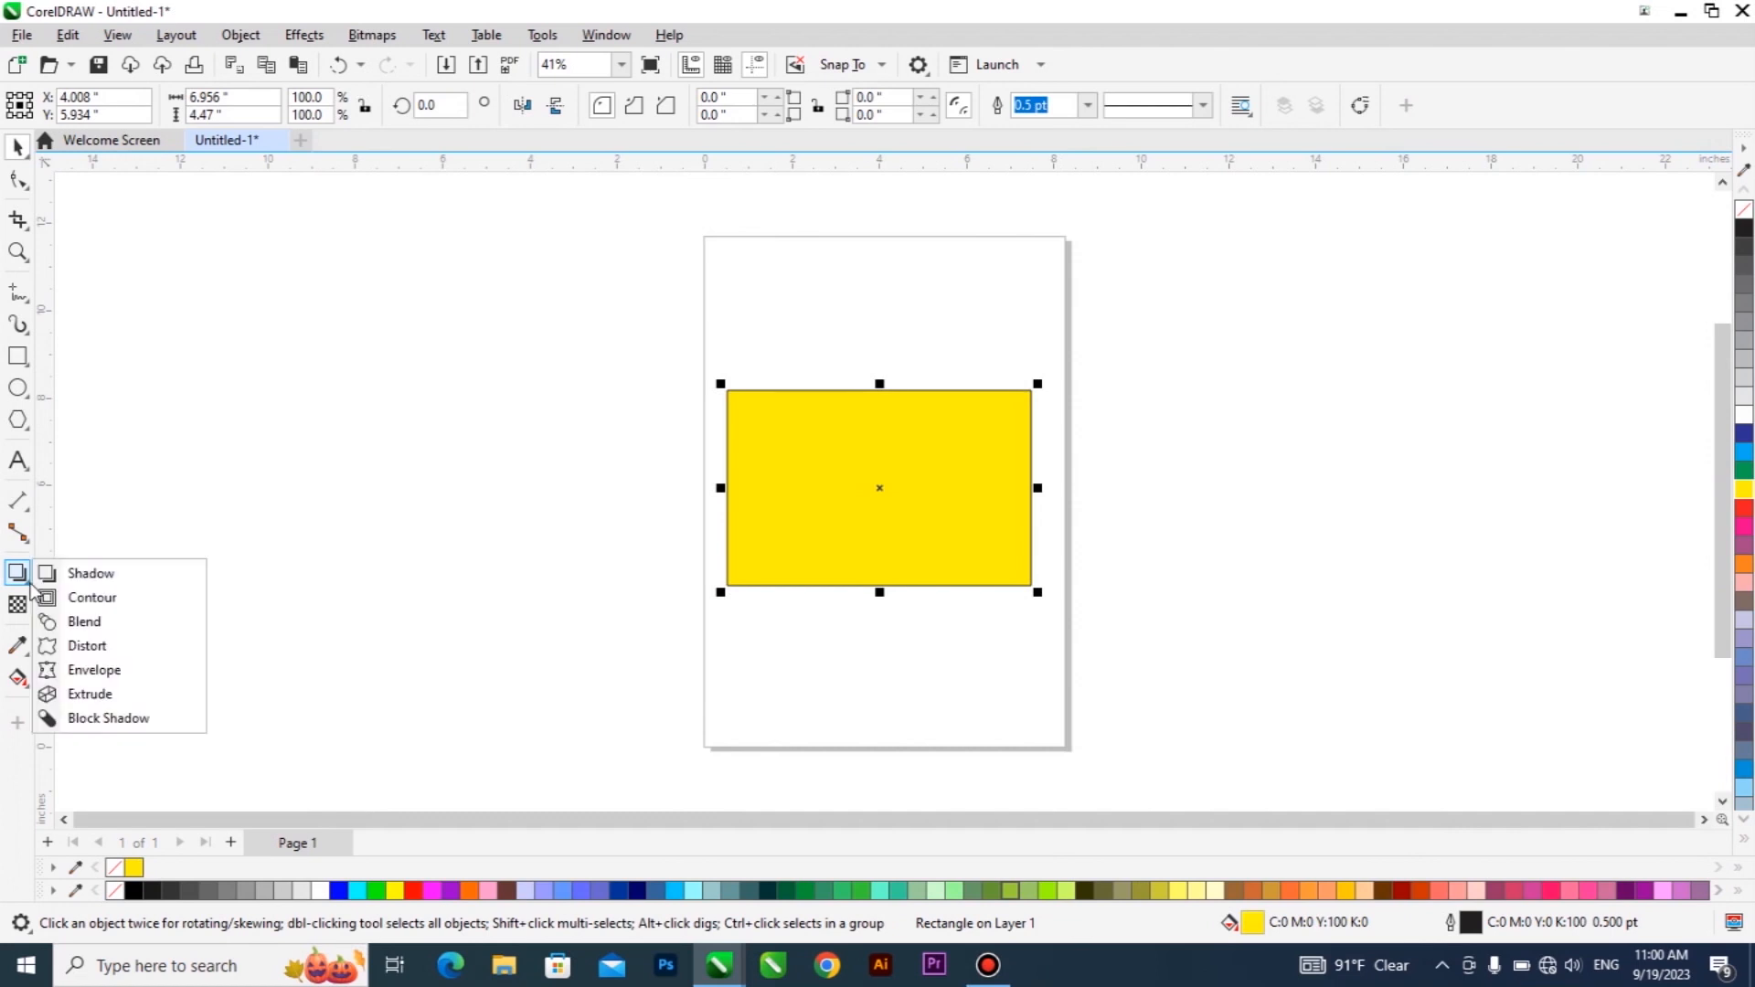
click(107, 579)
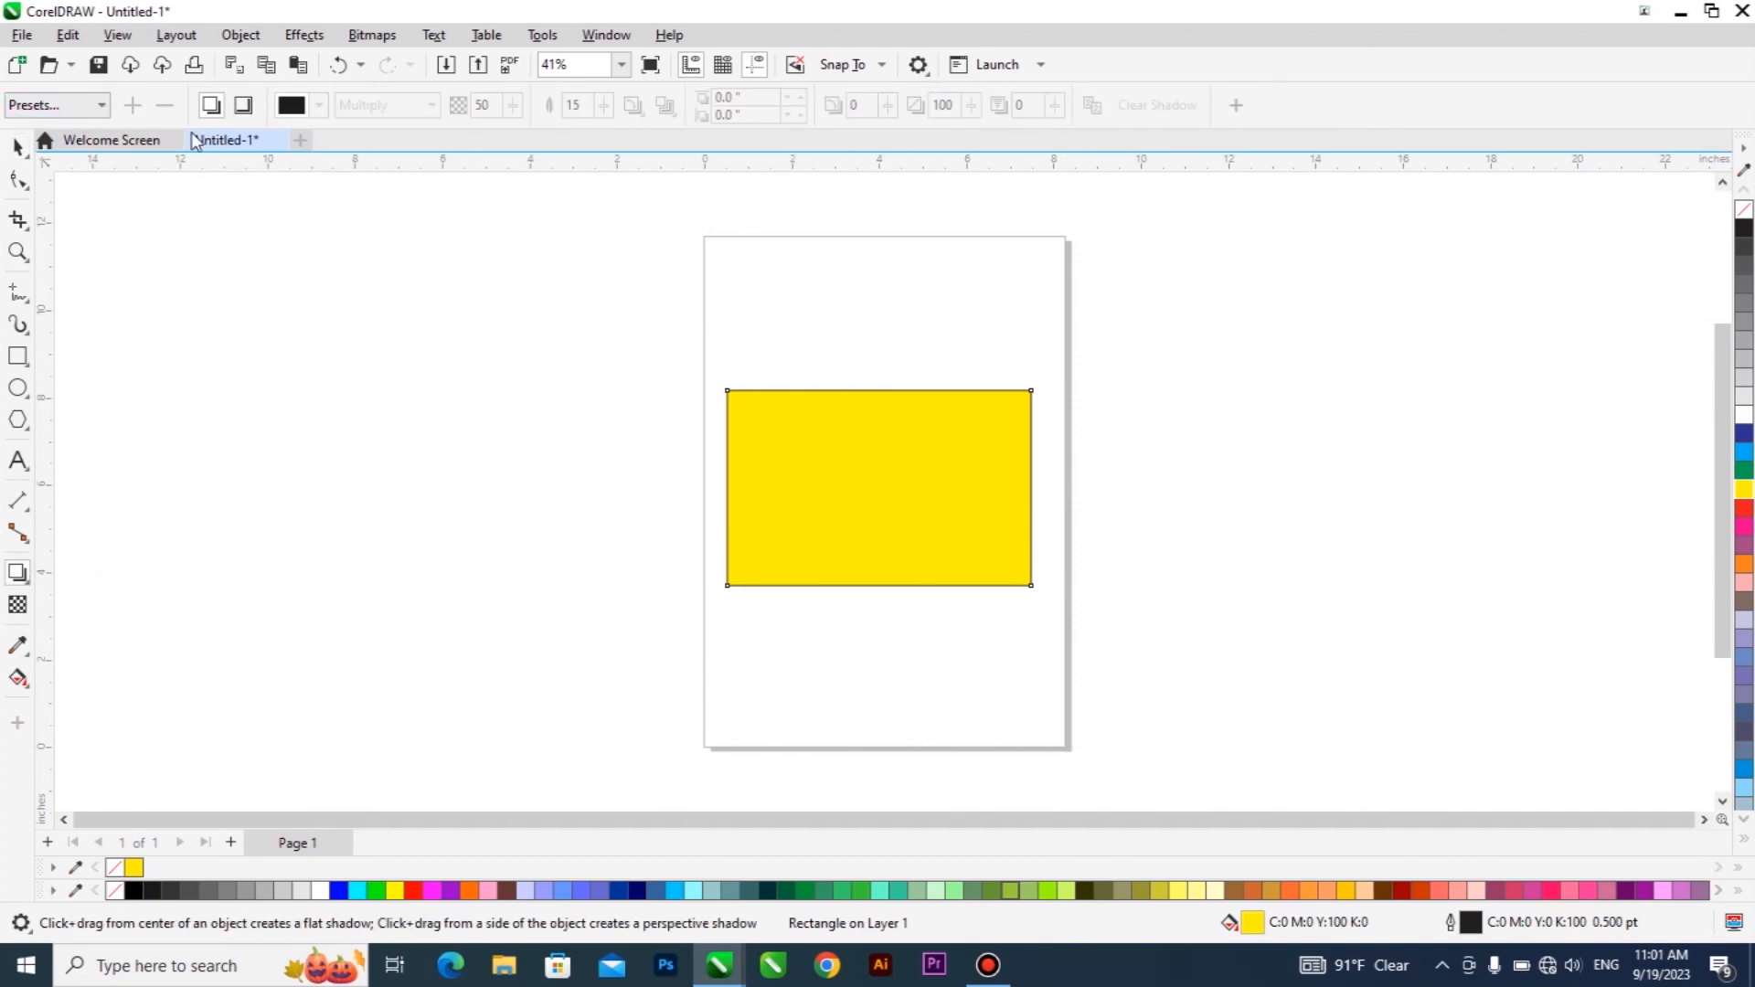
click(57, 108)
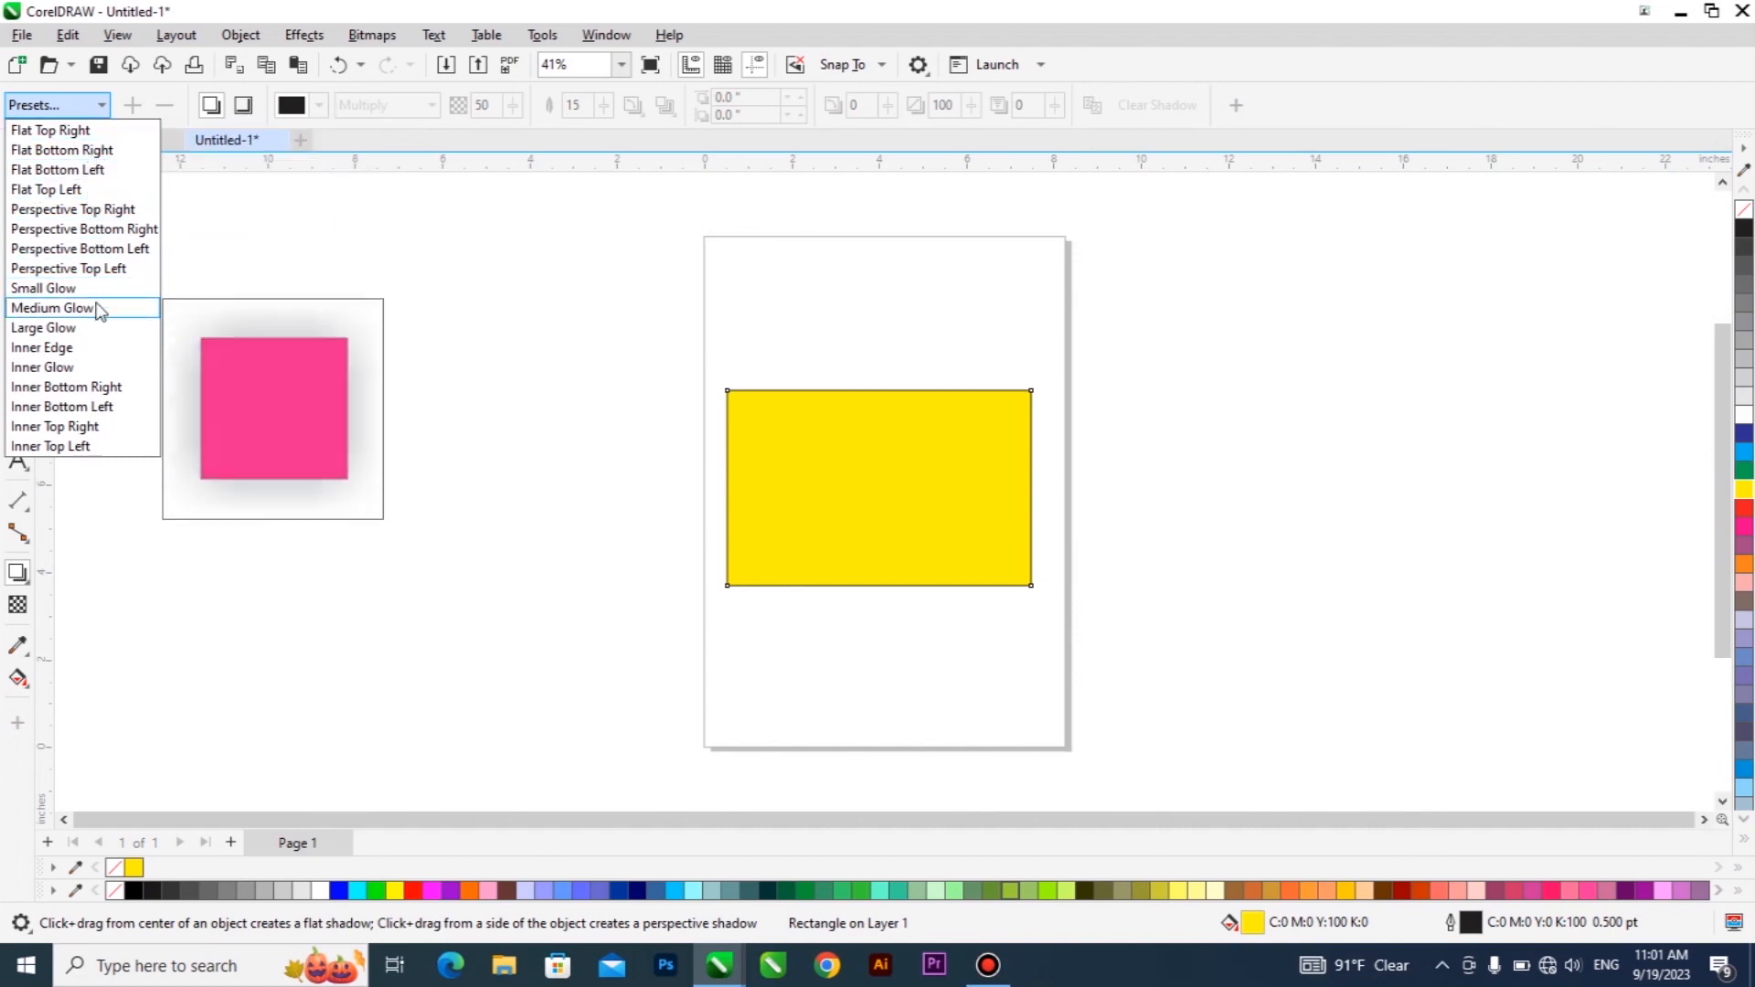
click(108, 210)
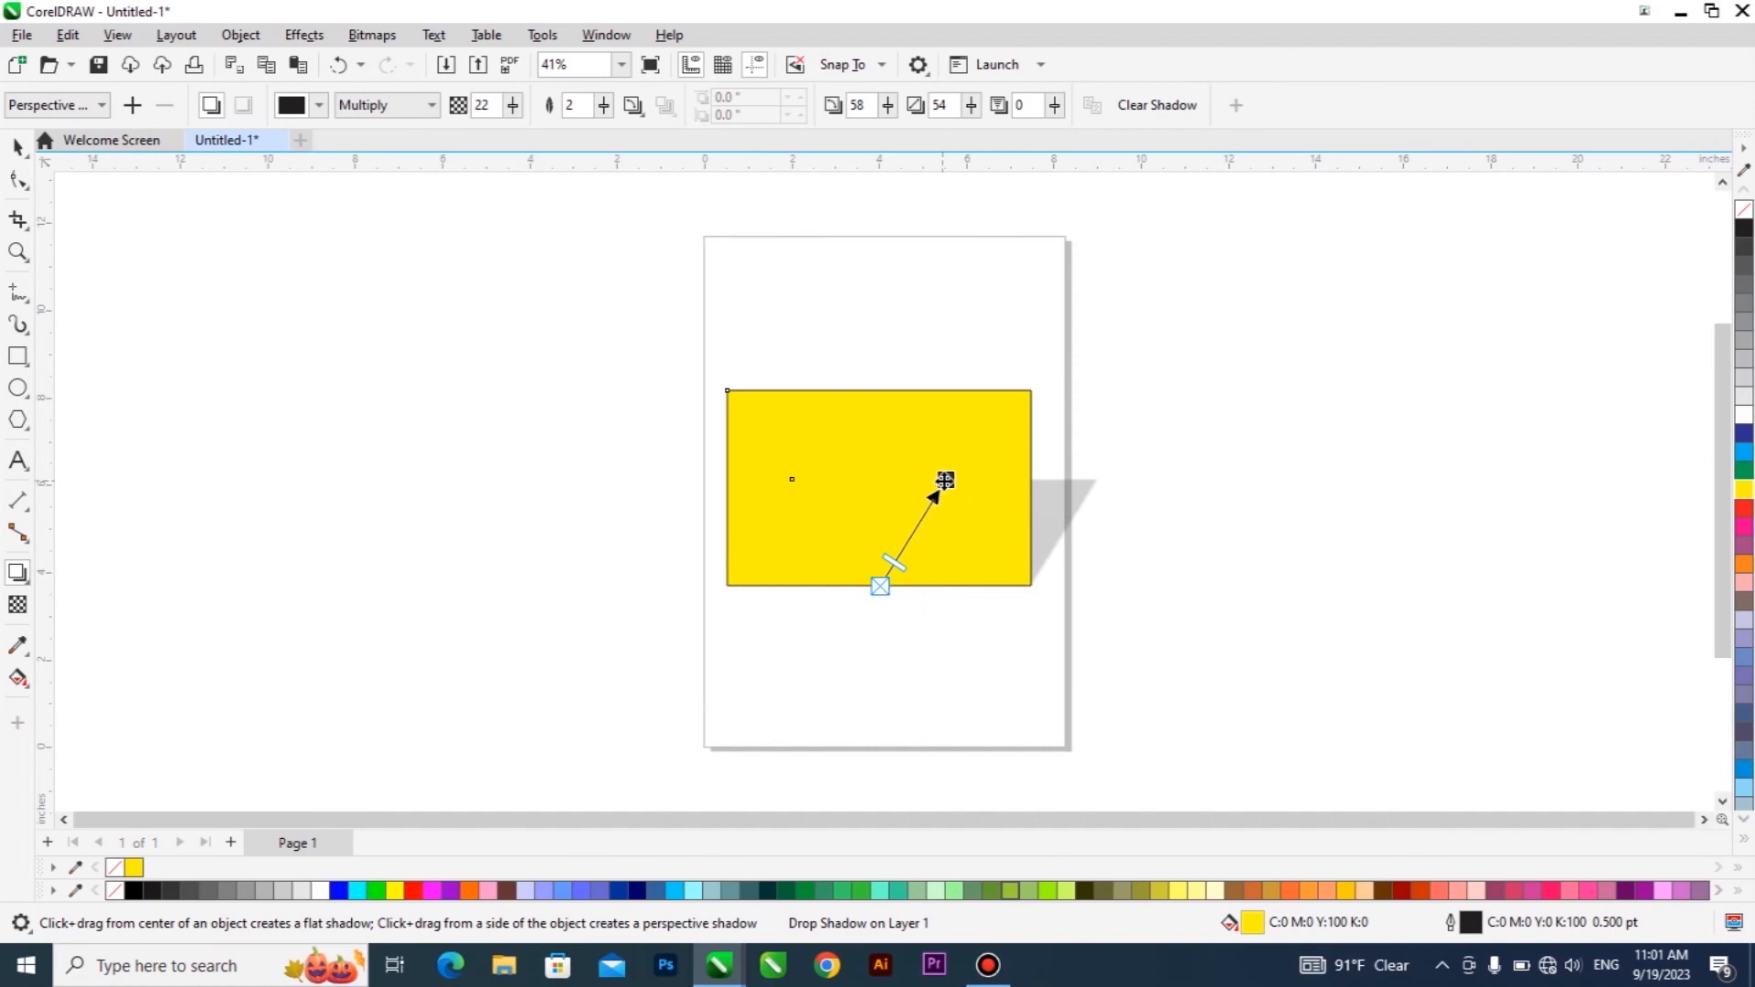
drag(946, 479, 1056, 390)
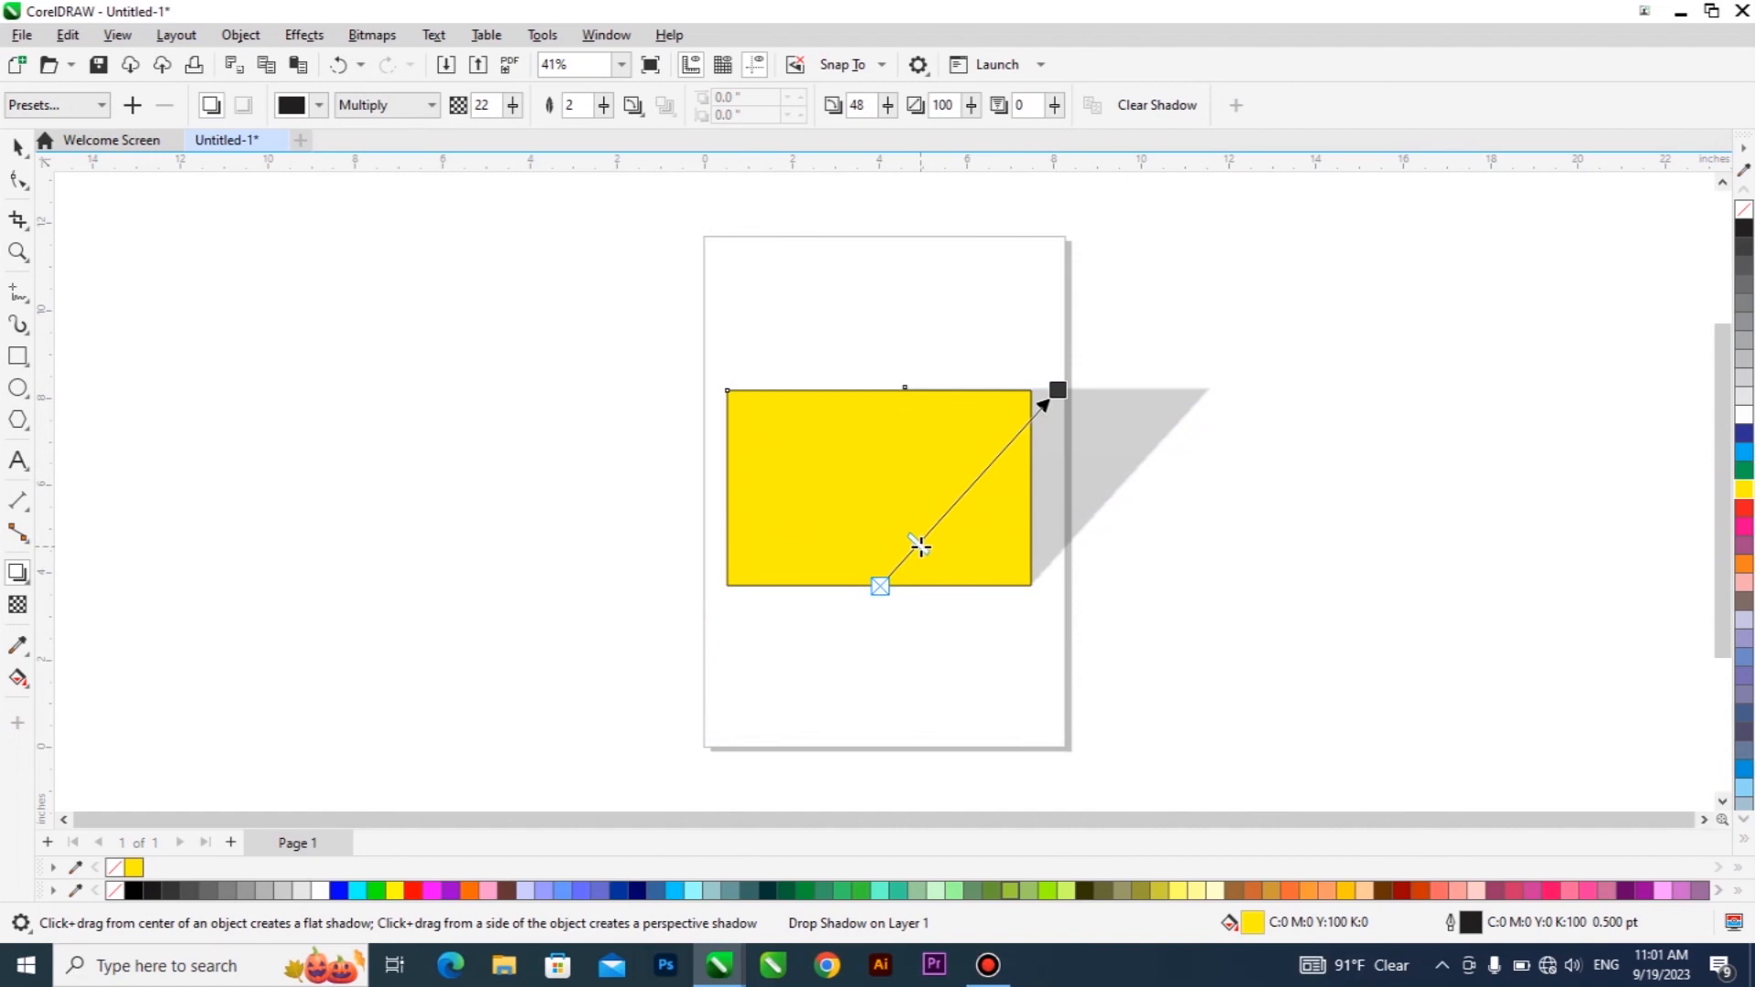
Vary the shadow's opacity between about 9 and 51 and leave it at about 34
drag(919, 547, 974, 504)
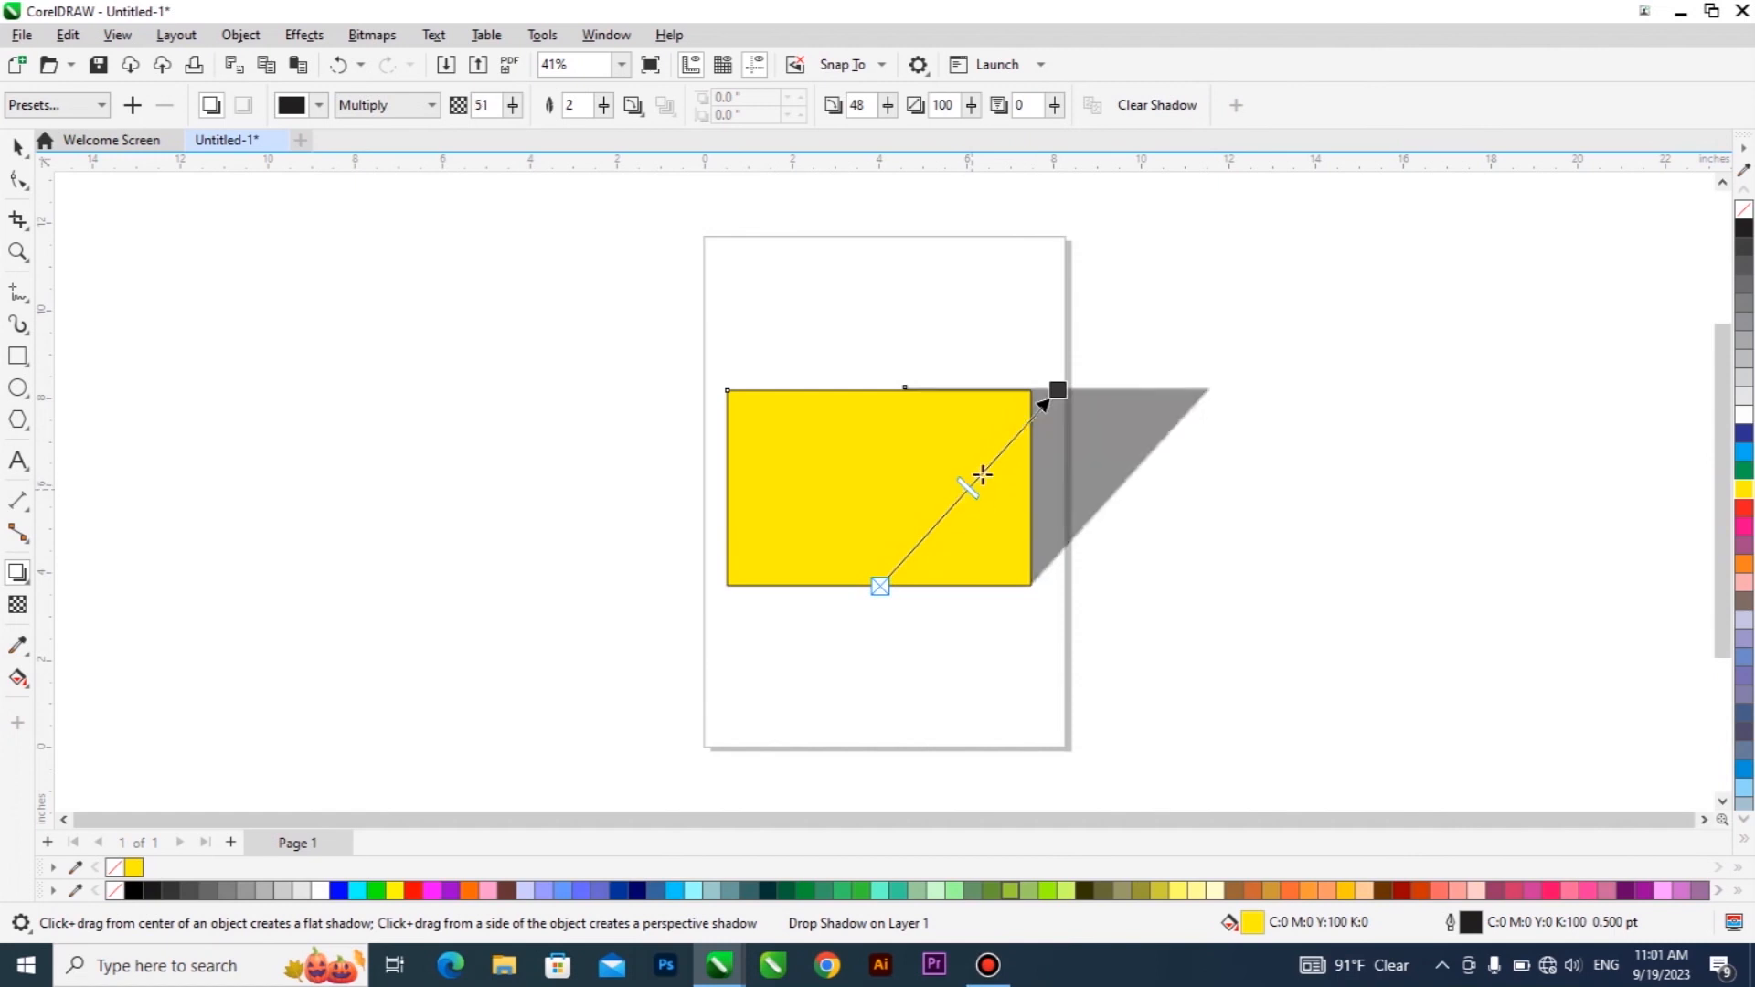
drag(1028, 436, 902, 580)
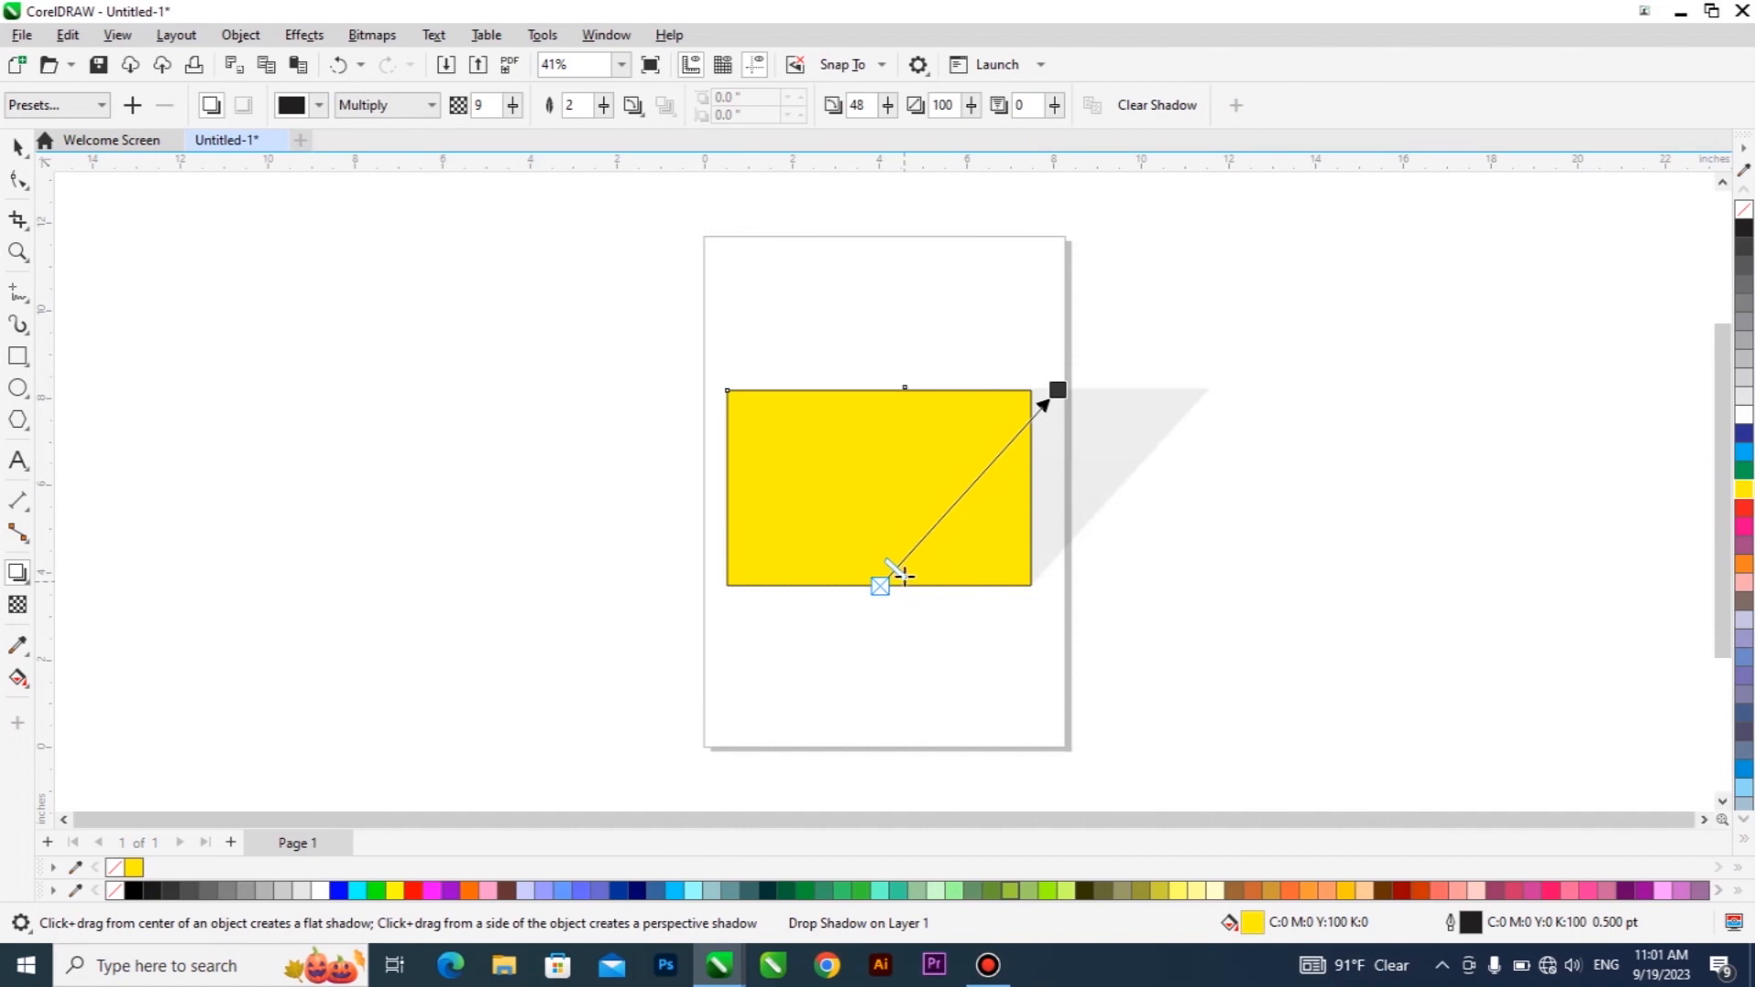
drag(894, 573, 900, 527)
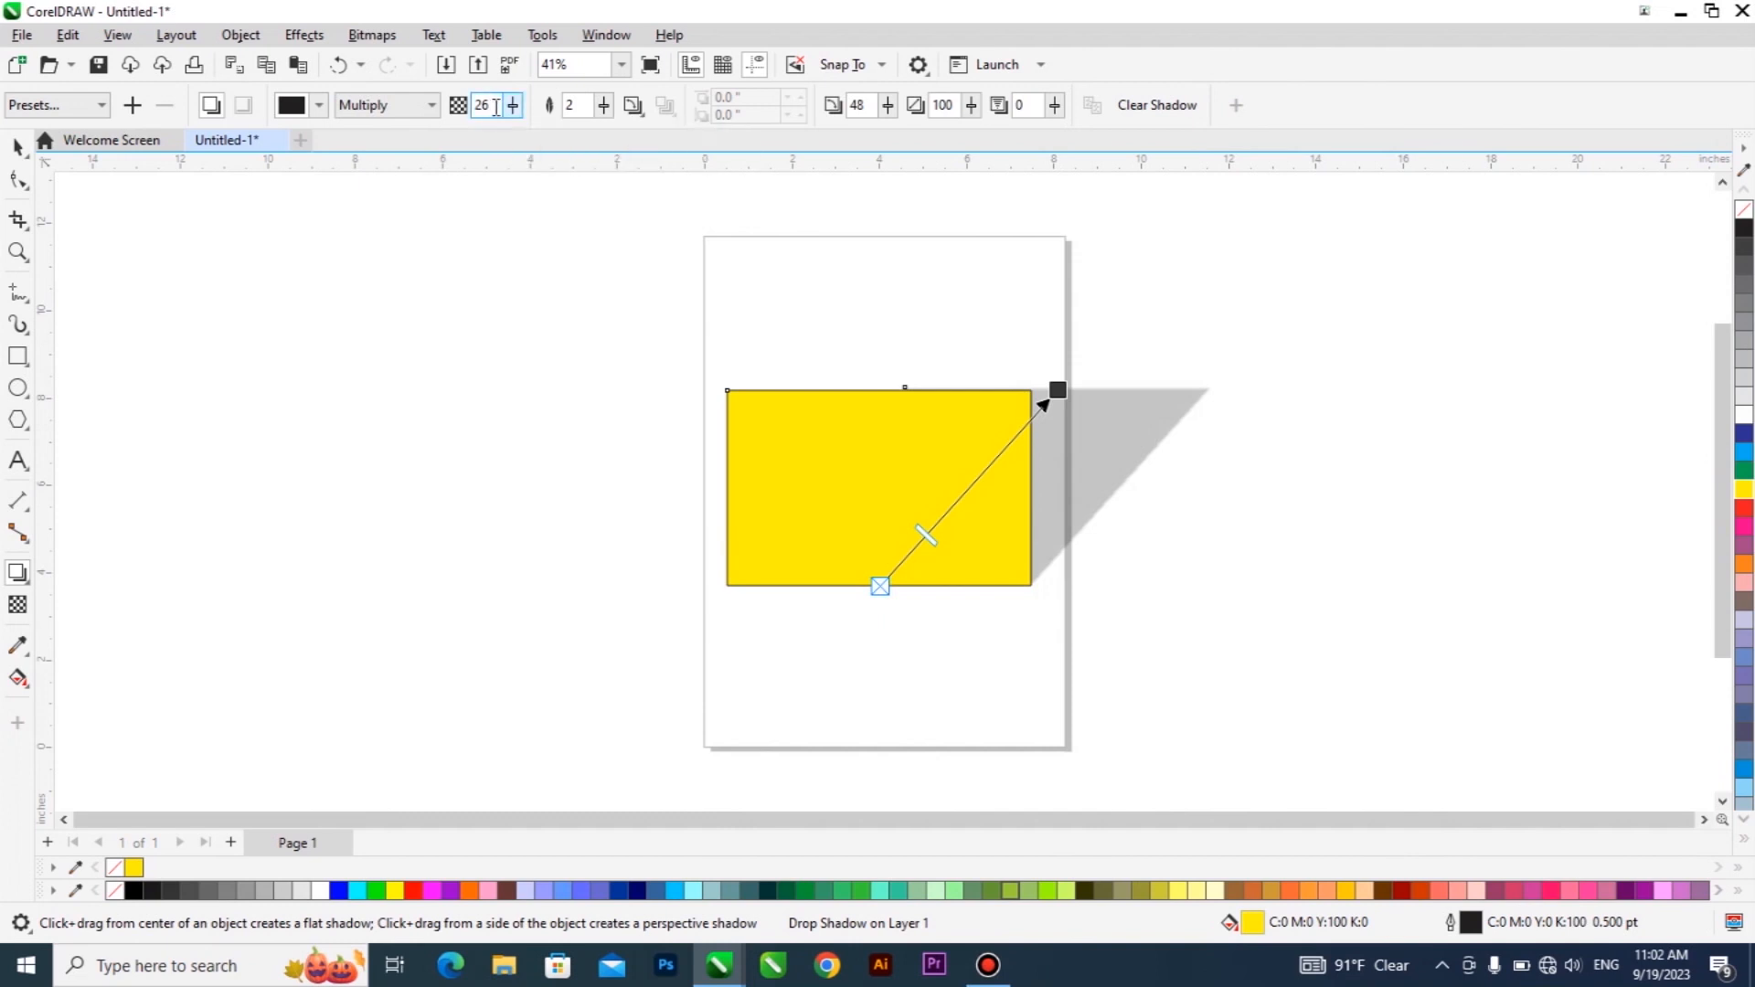
drag(931, 538, 889, 545)
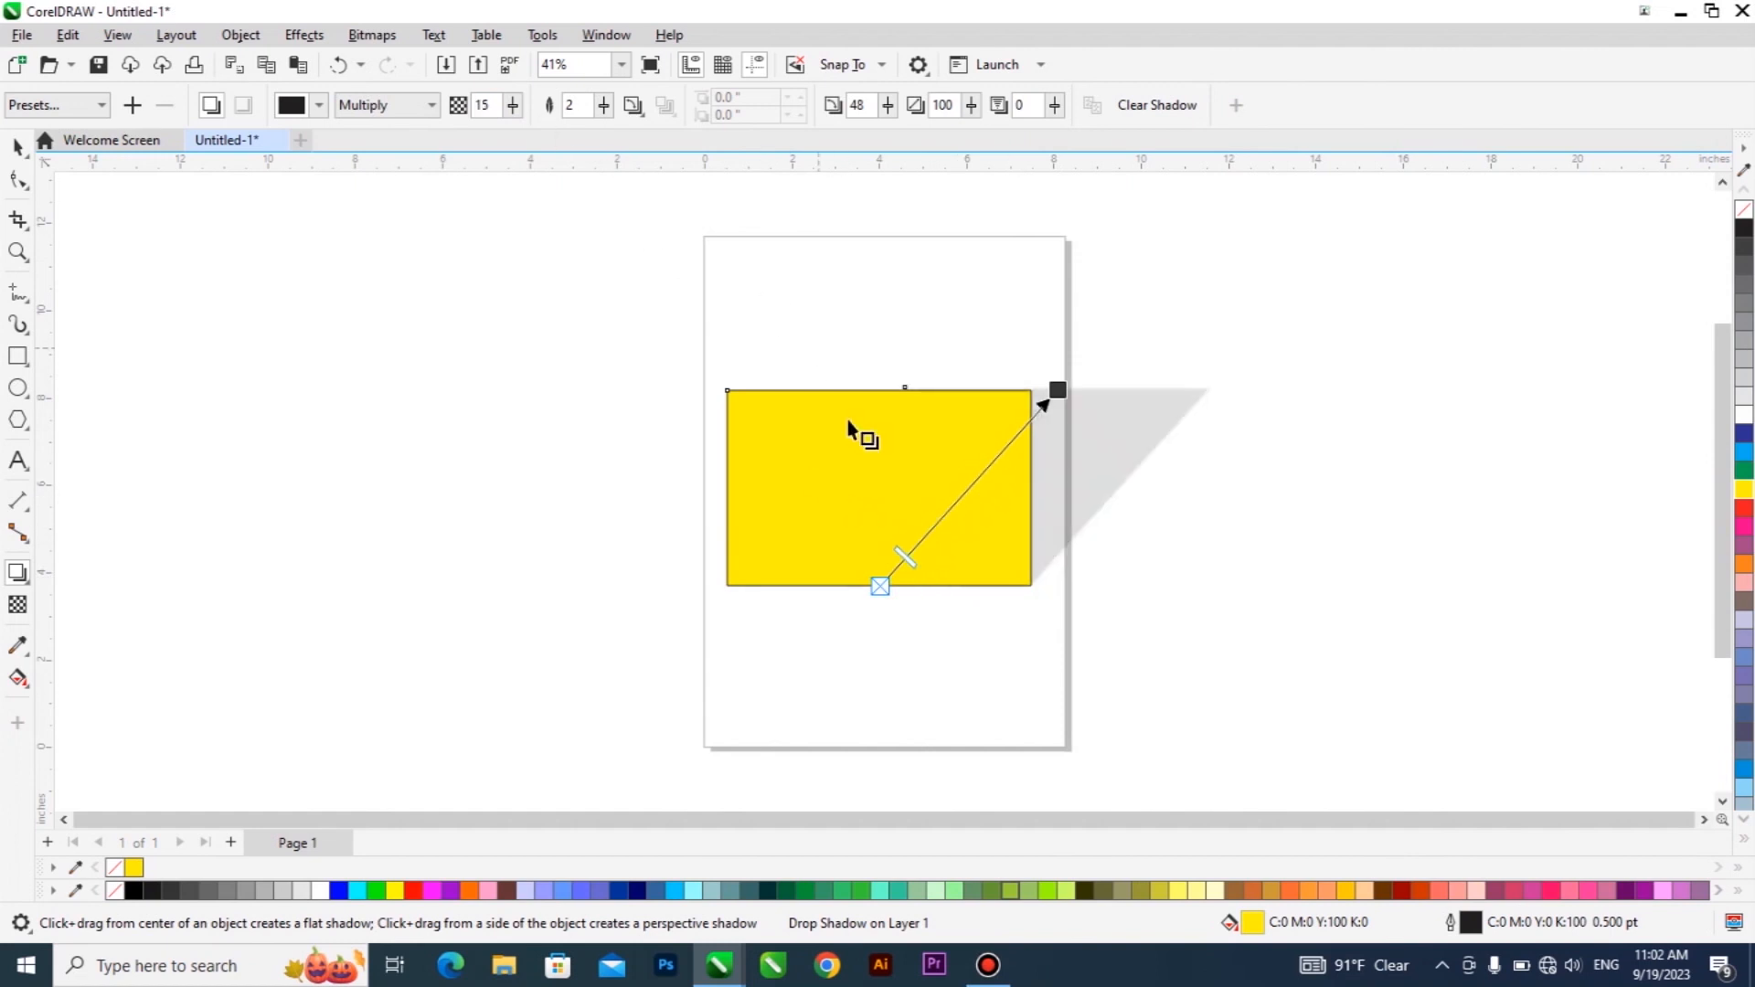
mouse_move(928, 524)
mouse_down()
mouse_move(1013, 434)
mouse_move(939, 521)
mouse_up()
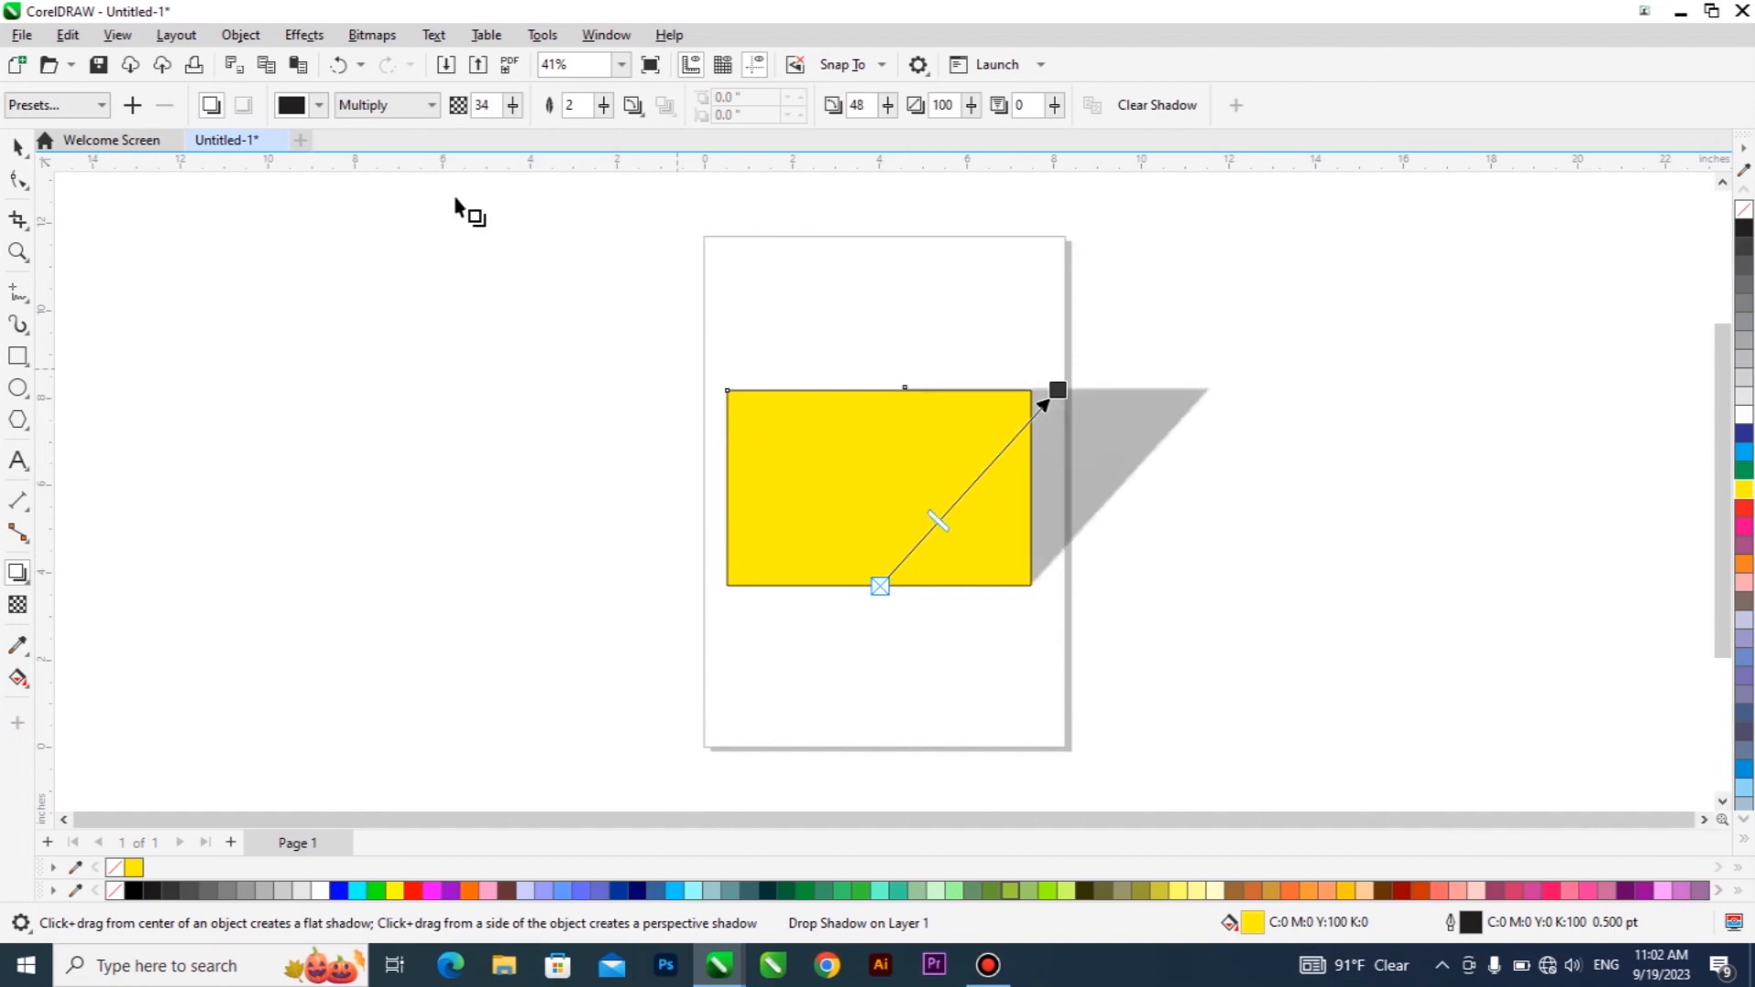
Try red as the shadow colour and settle on light blue from the CMYK palette
click(320, 106)
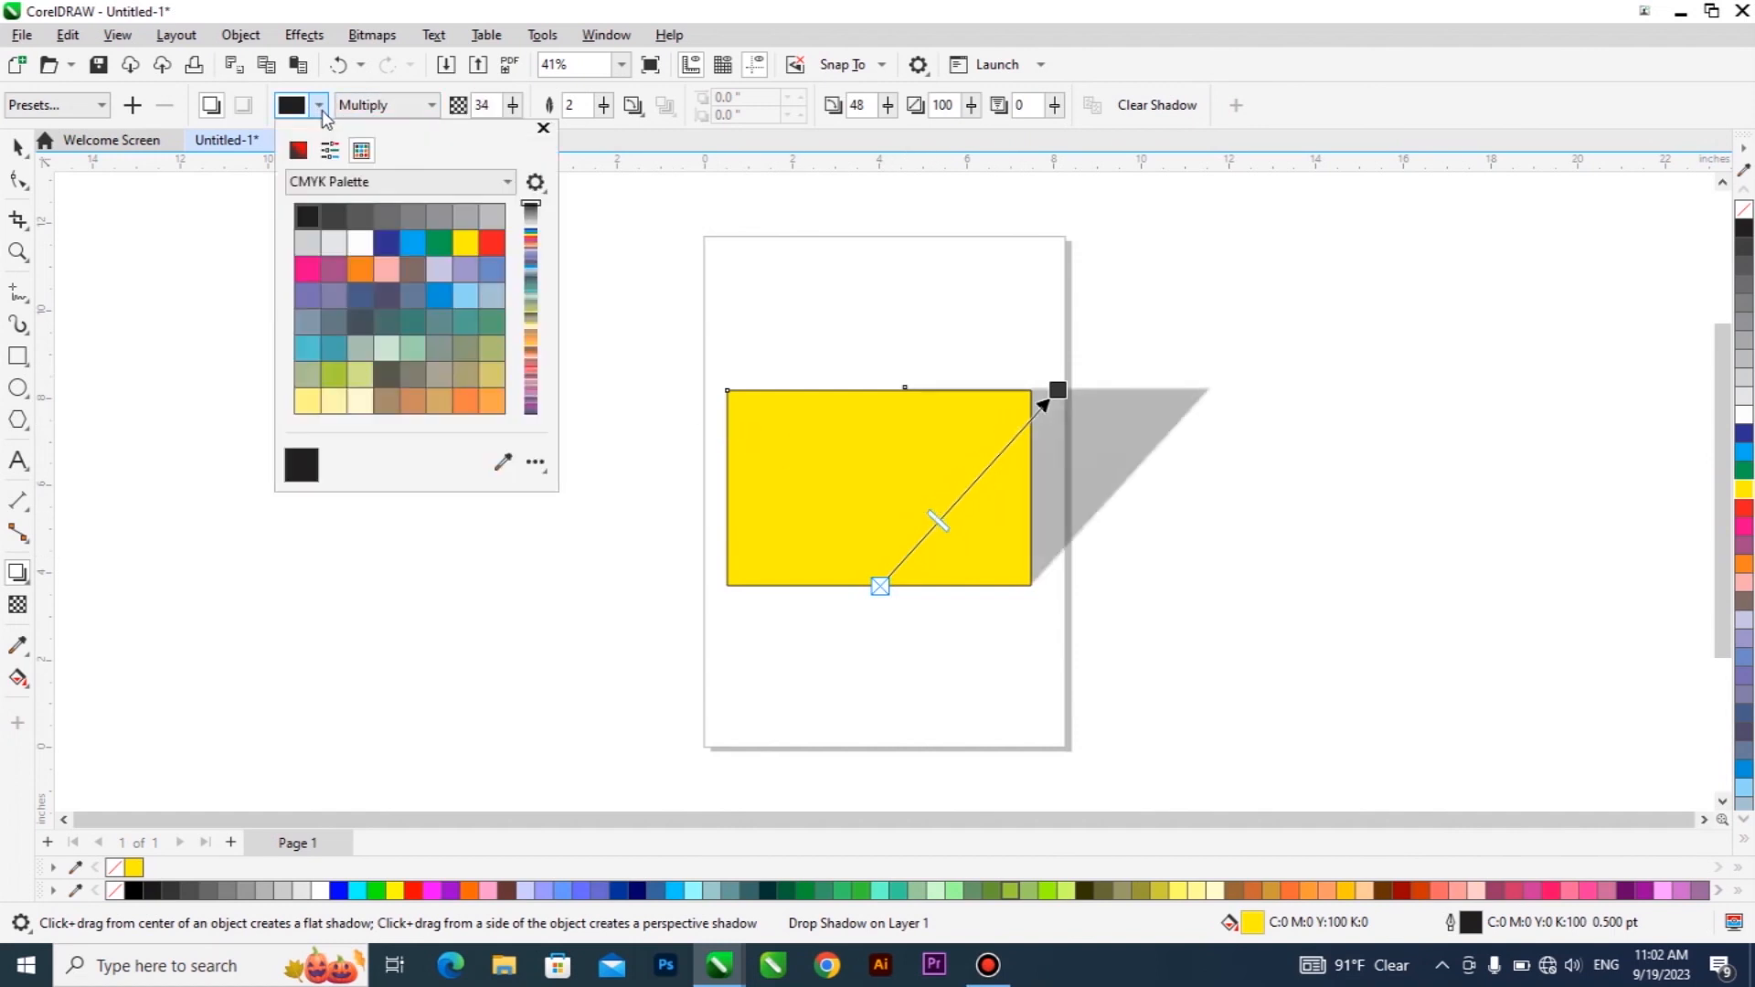
click(485, 239)
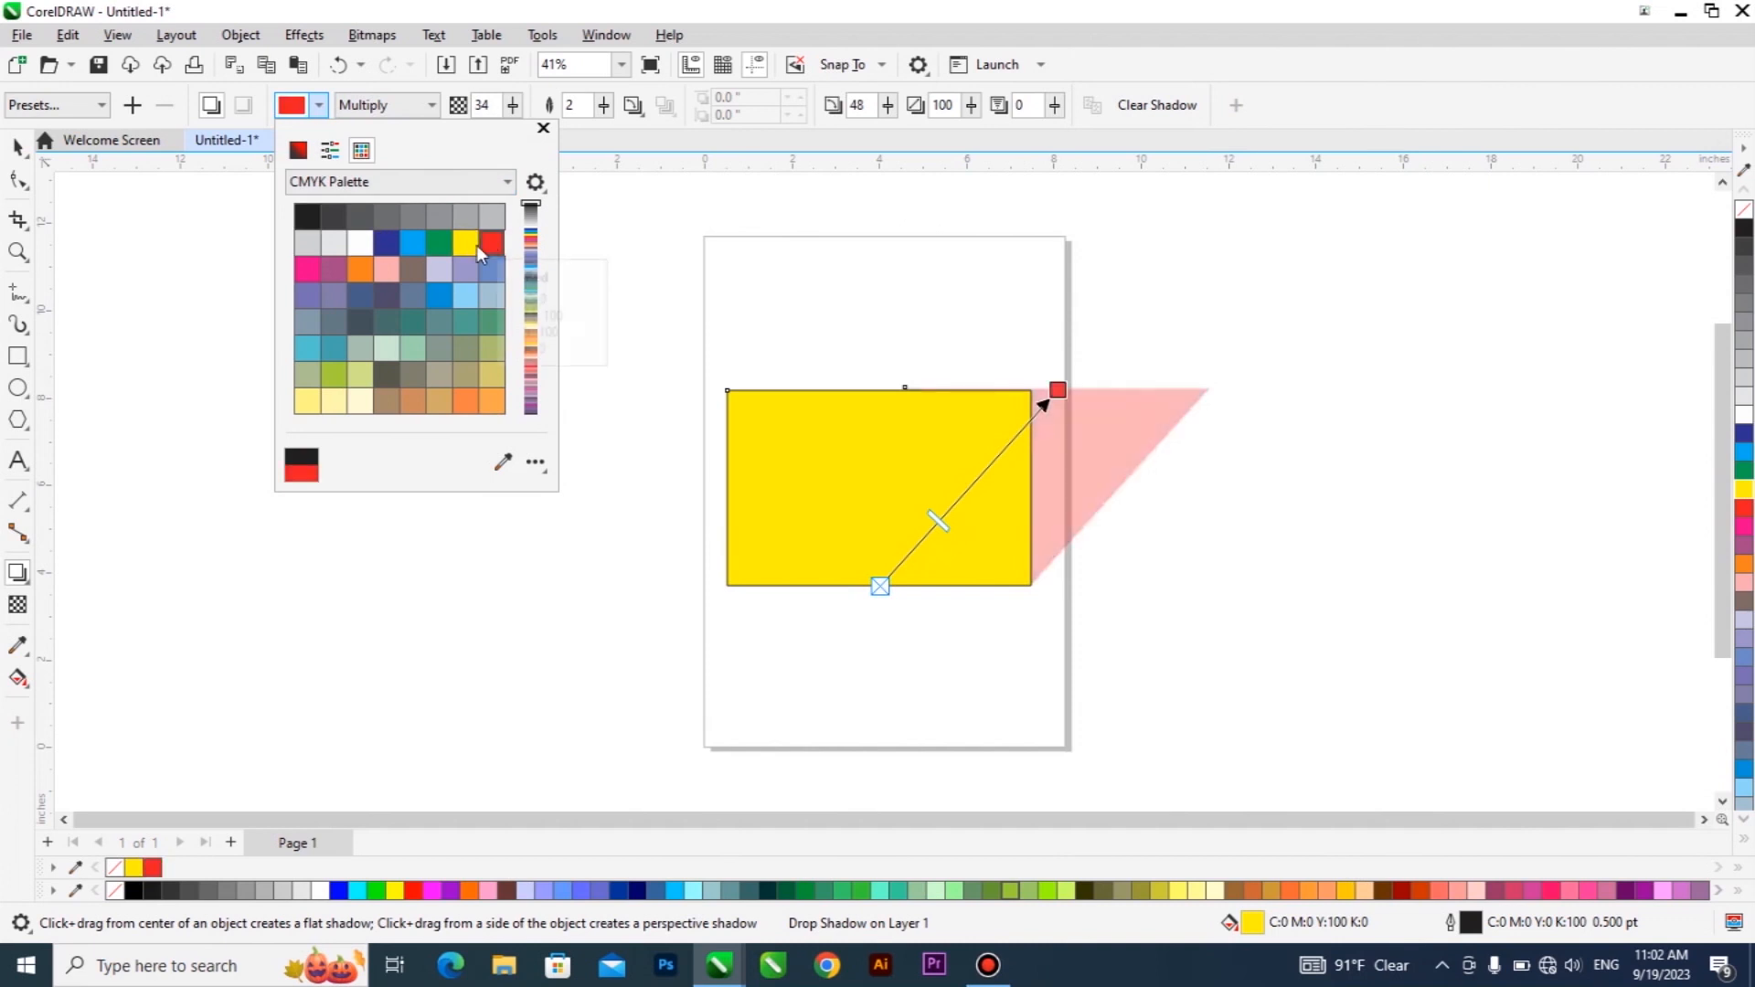
click(464, 297)
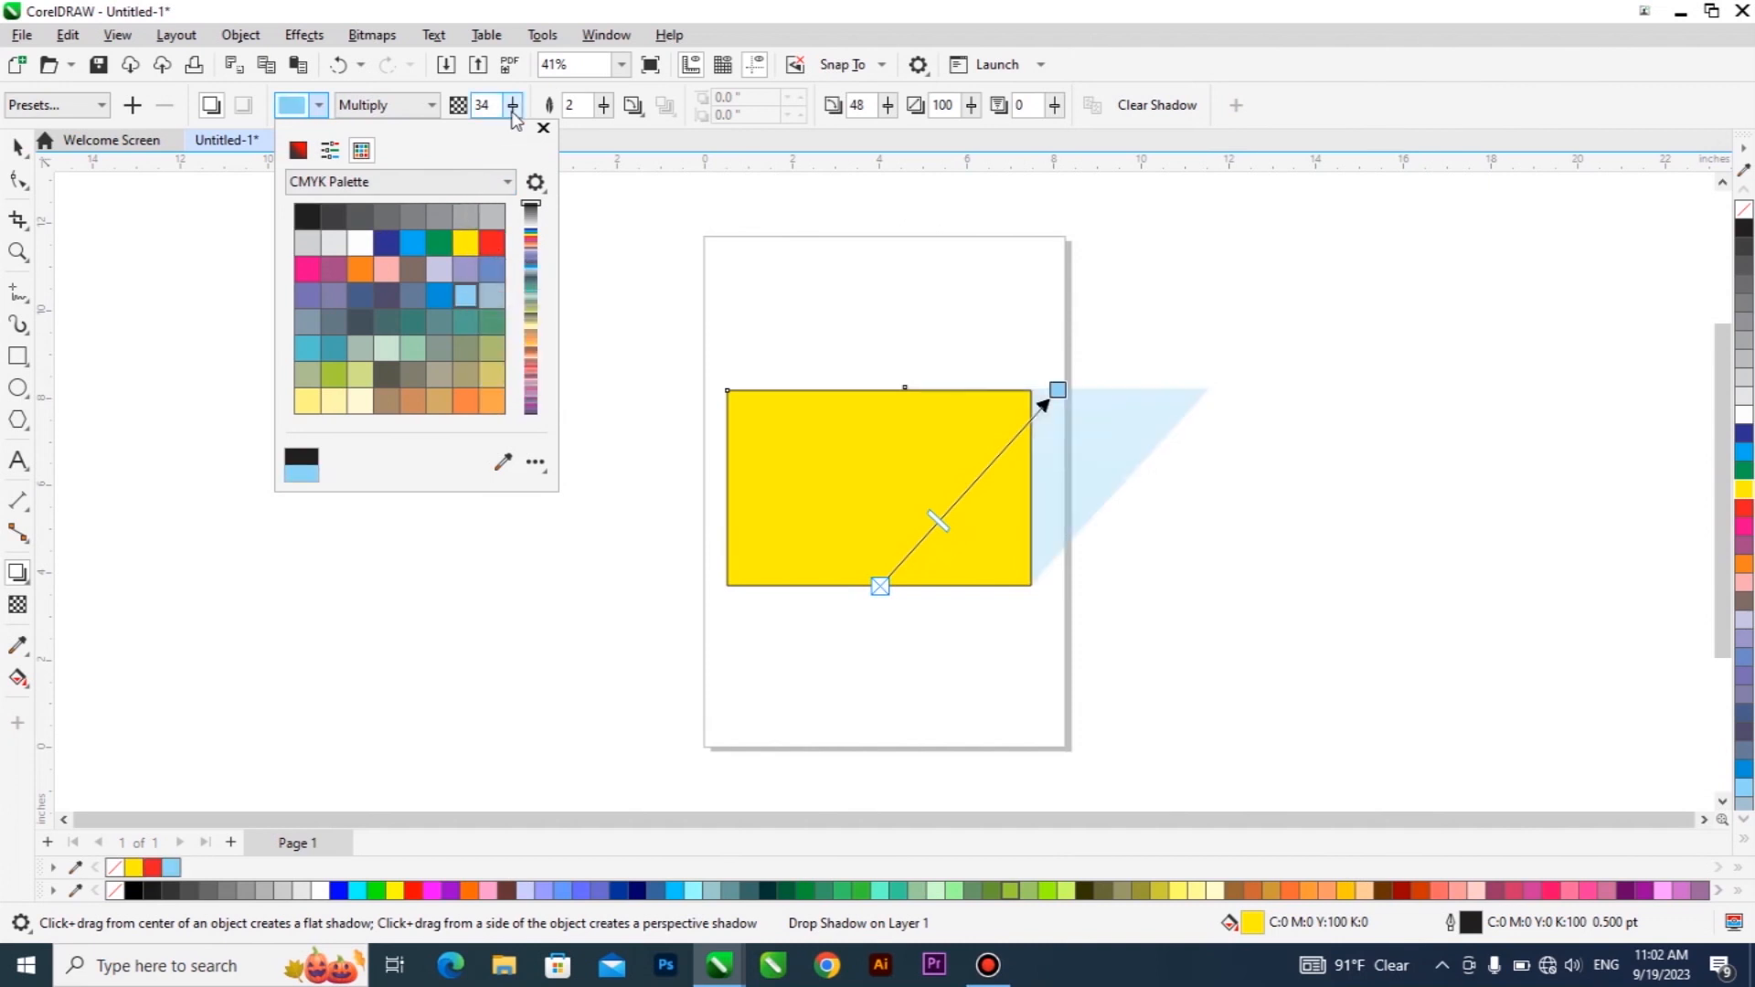
Try the Multiply, Logical XOR, Soft Light, If Lighter and Behind merge modes on the shadow and settle on Normal
click(435, 115)
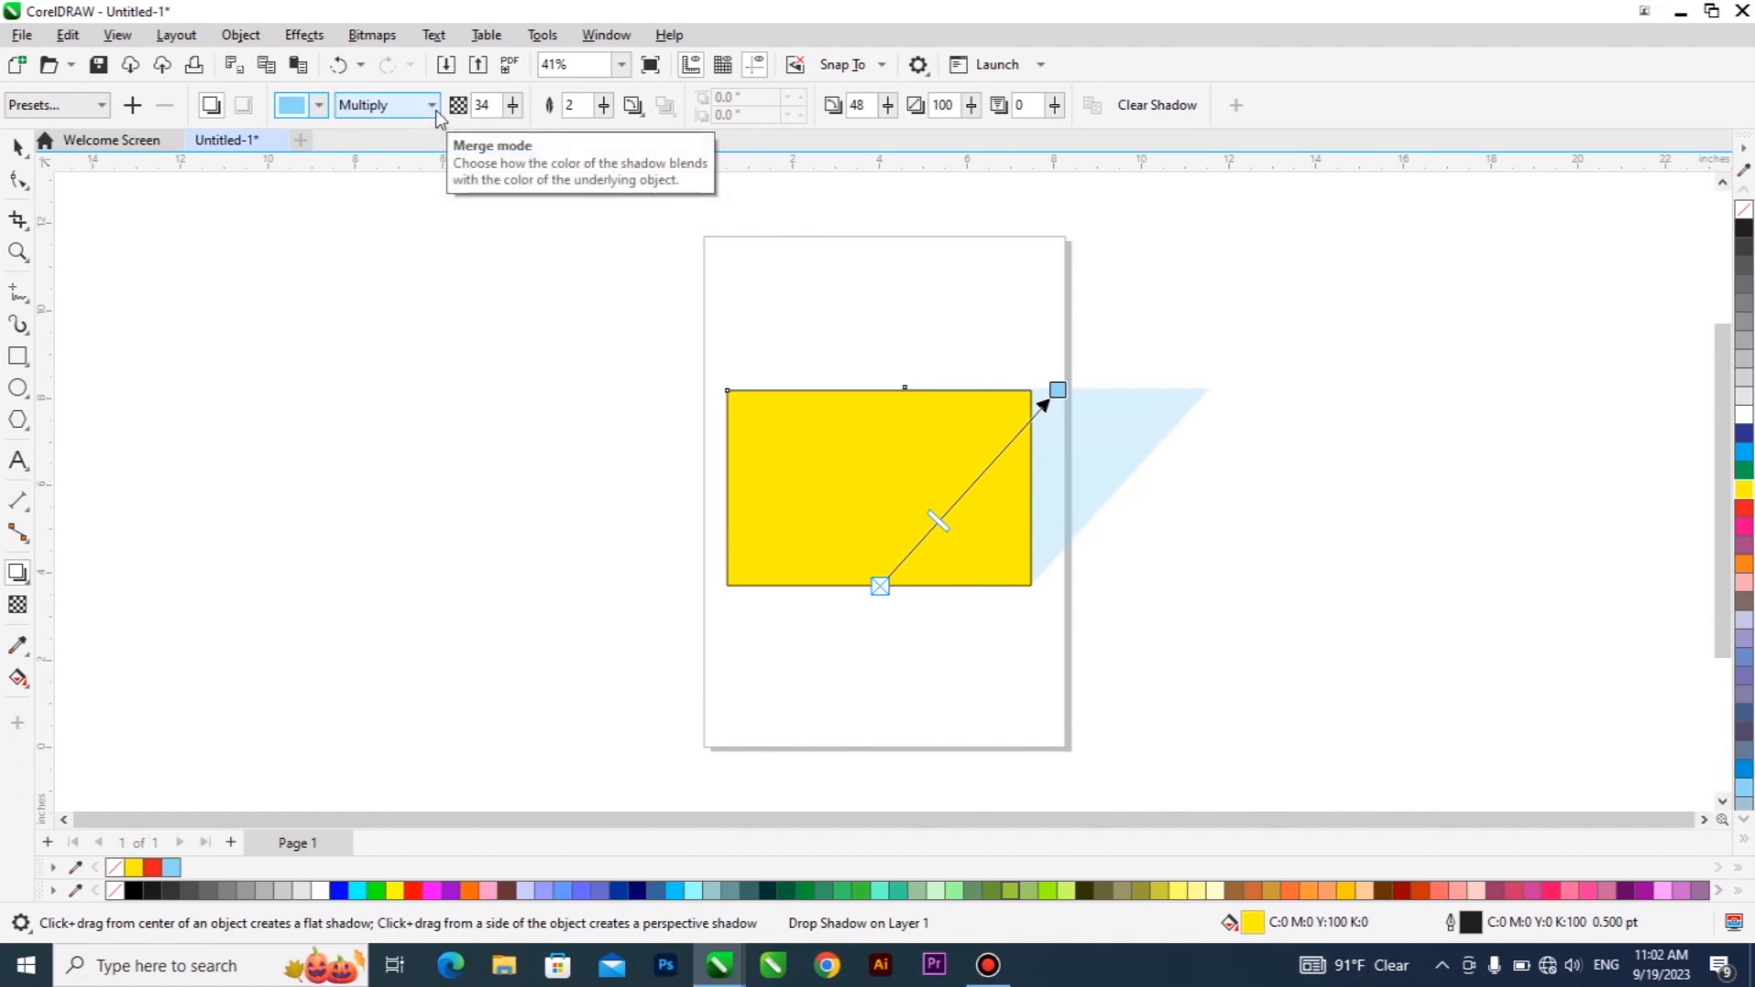
click(433, 107)
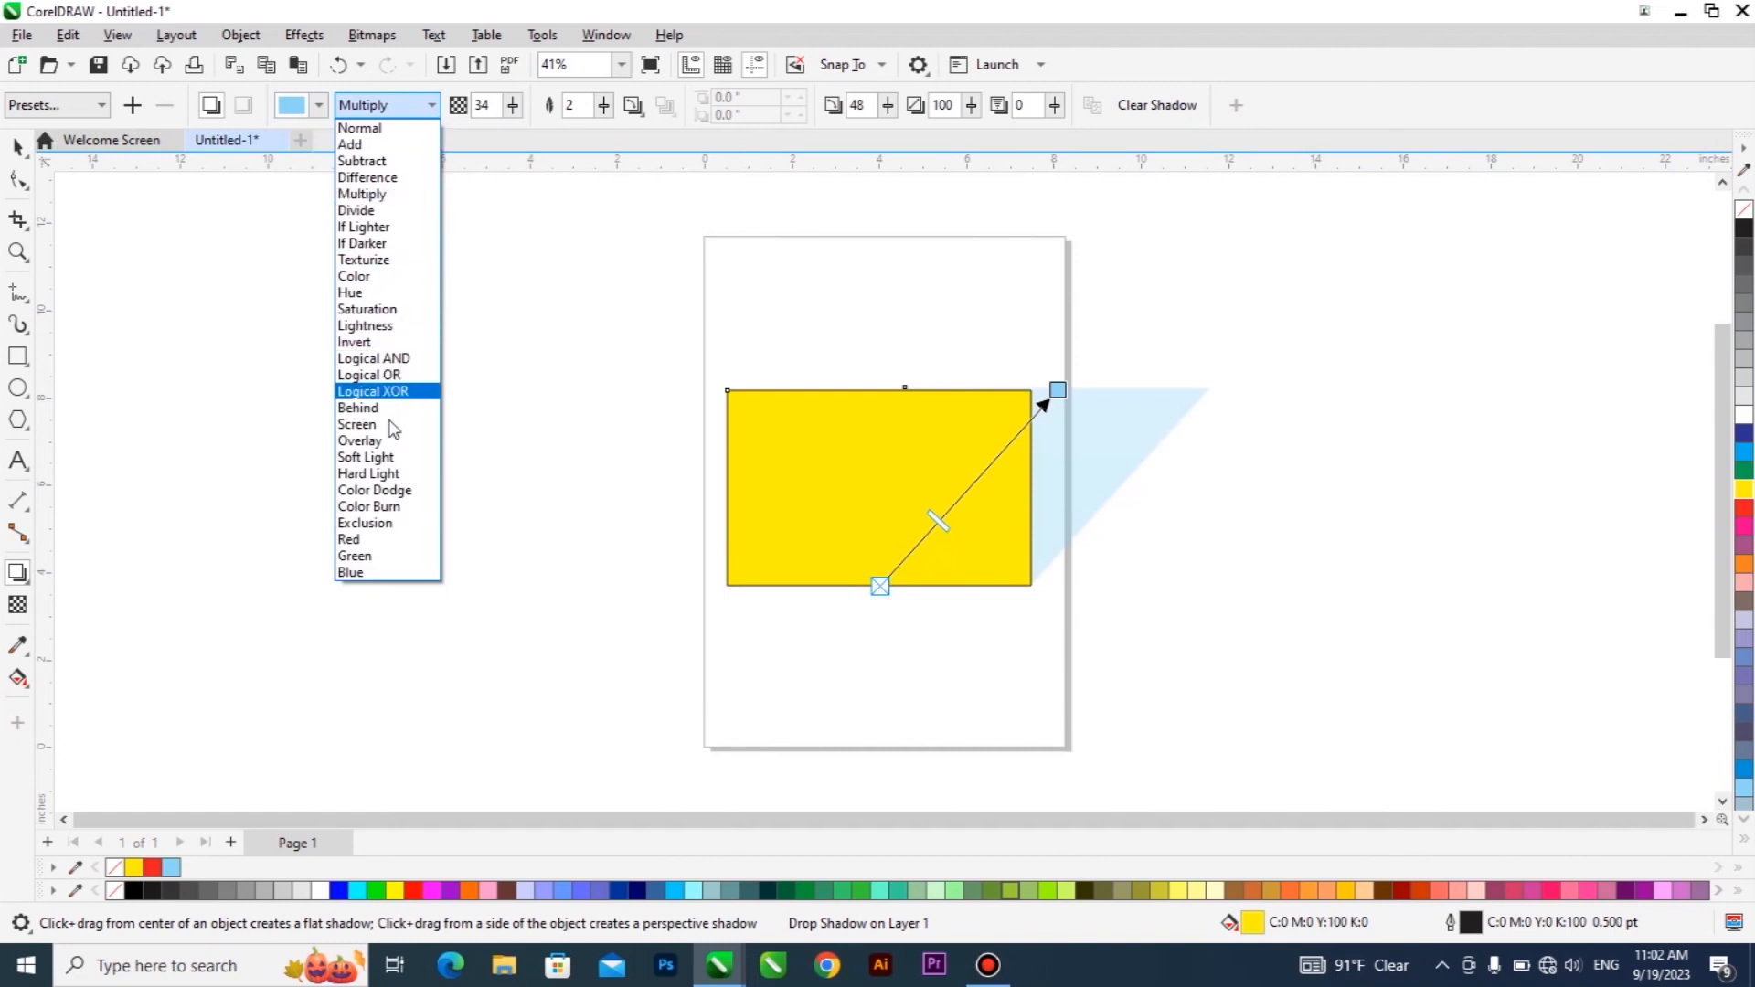
click(393, 195)
click(417, 112)
click(400, 396)
click(397, 109)
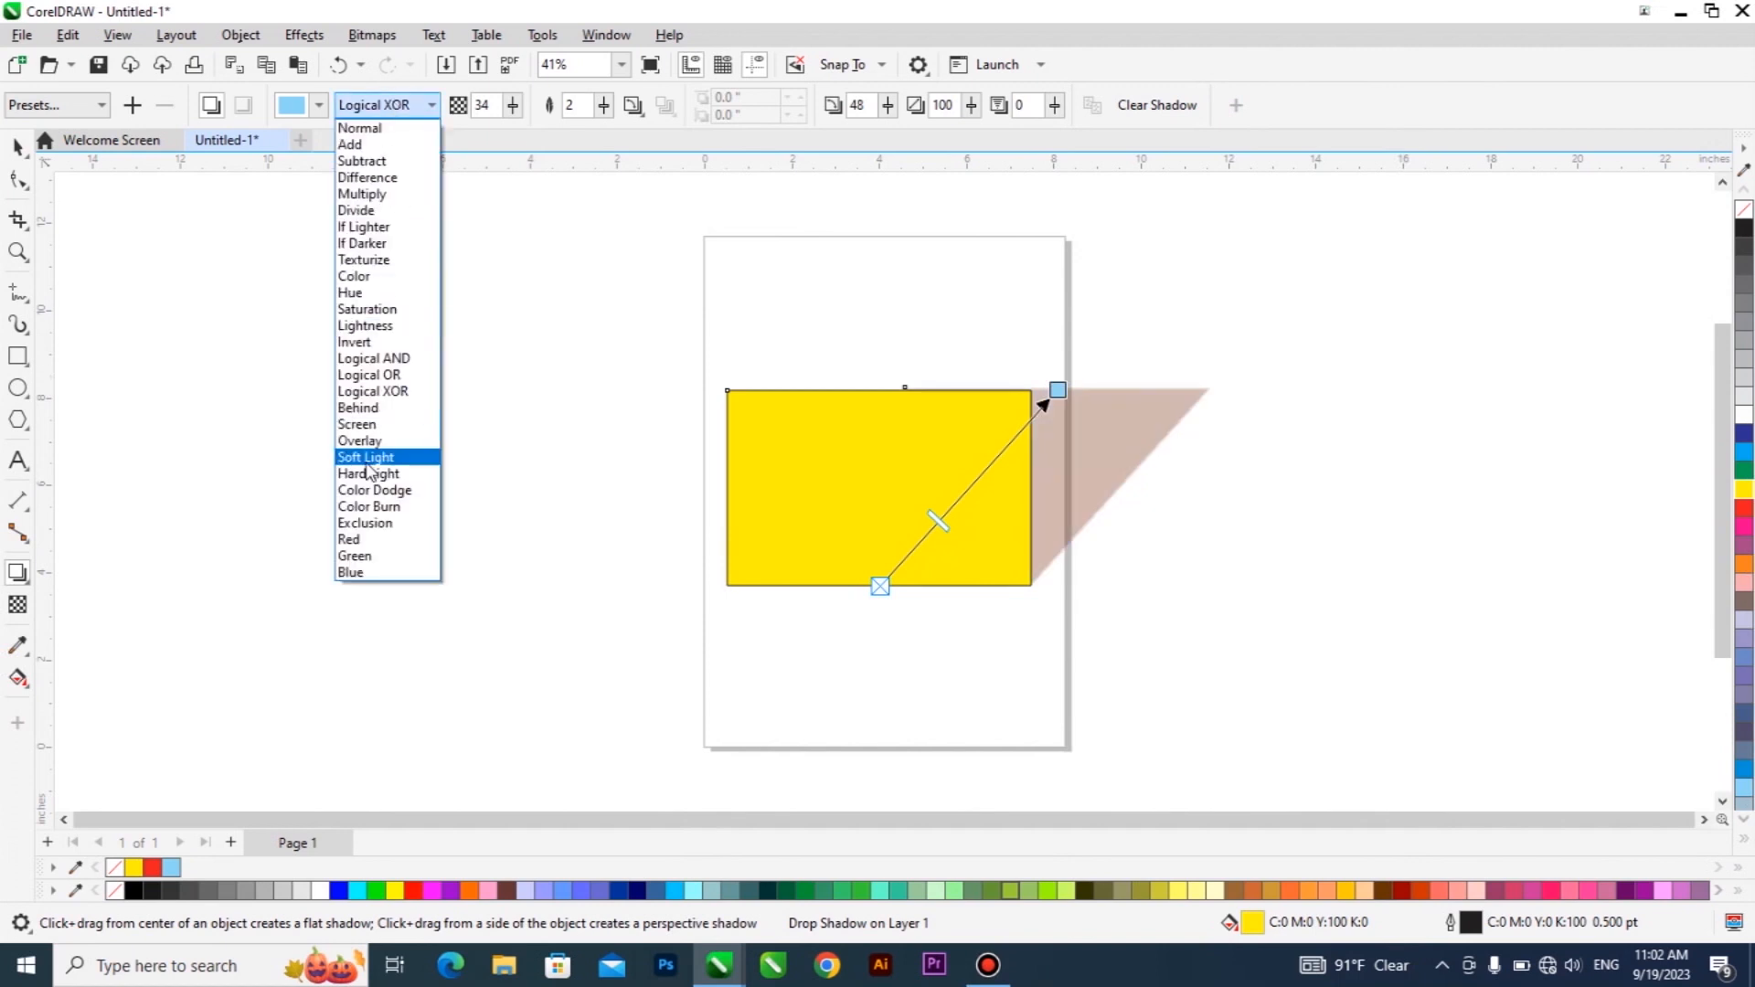
click(375, 457)
click(387, 112)
click(391, 226)
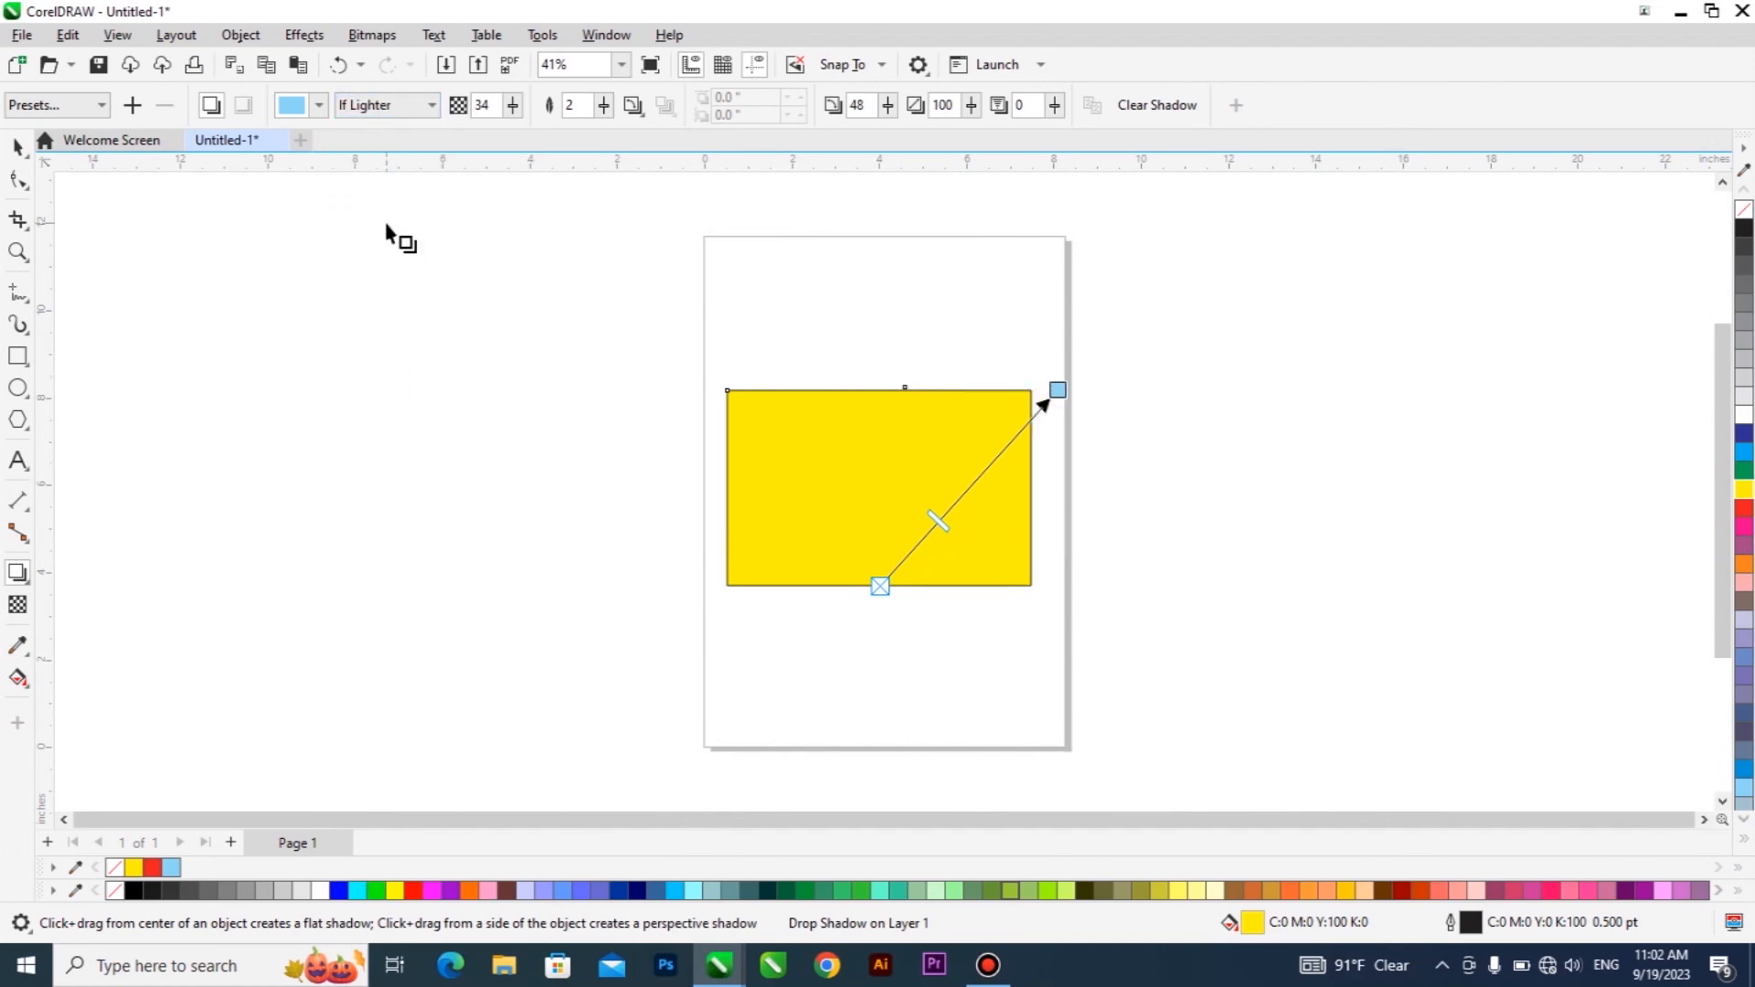
click(405, 112)
click(383, 409)
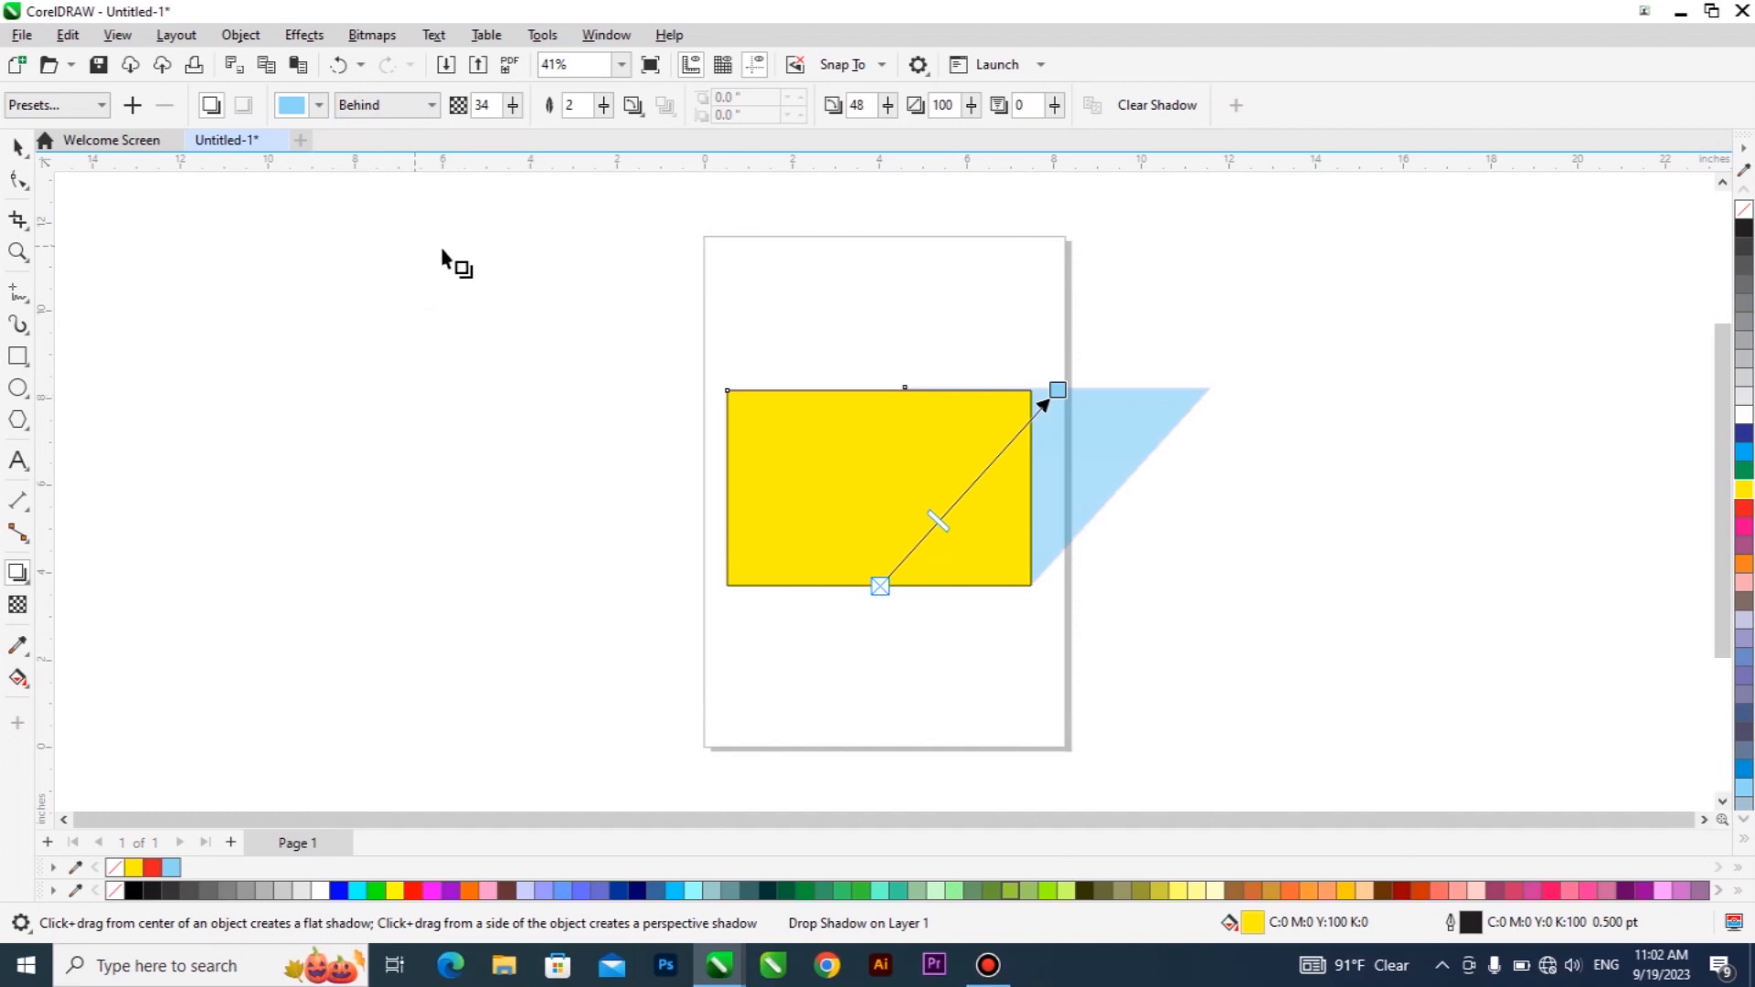
click(402, 106)
click(379, 128)
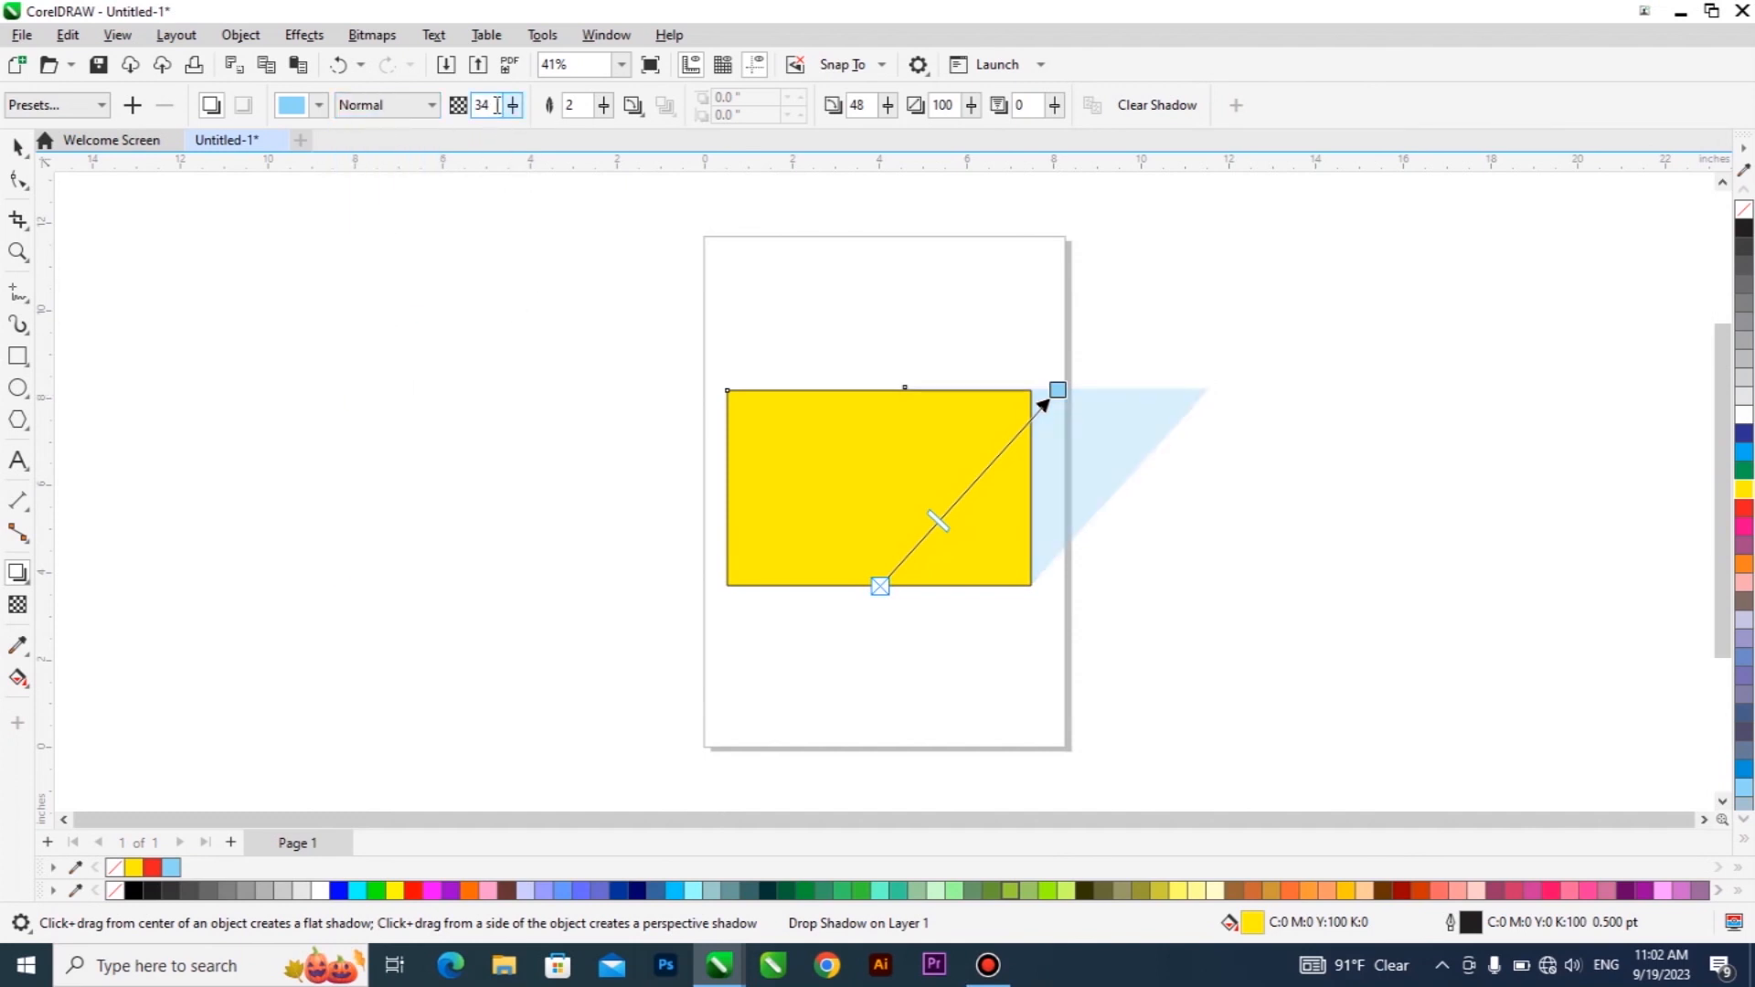
Try feathering the shadow's edges at values such as 59 and 10, and return the feathering to 0
click(604, 107)
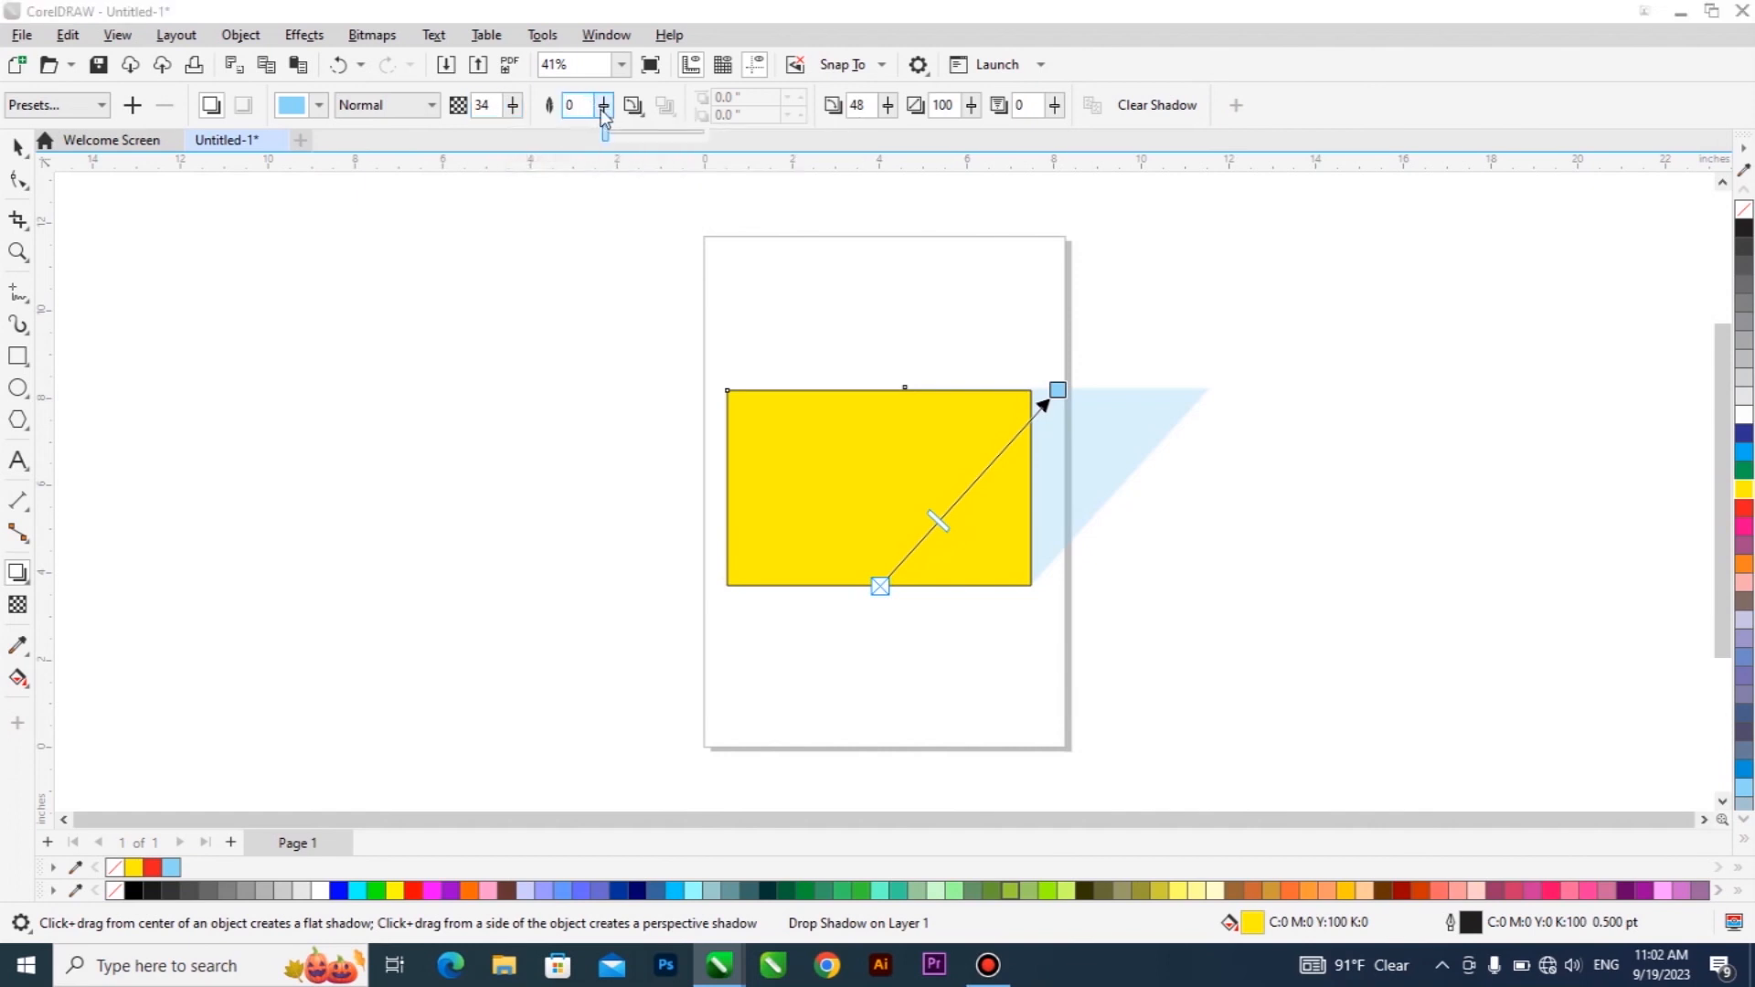
drag(611, 133, 665, 132)
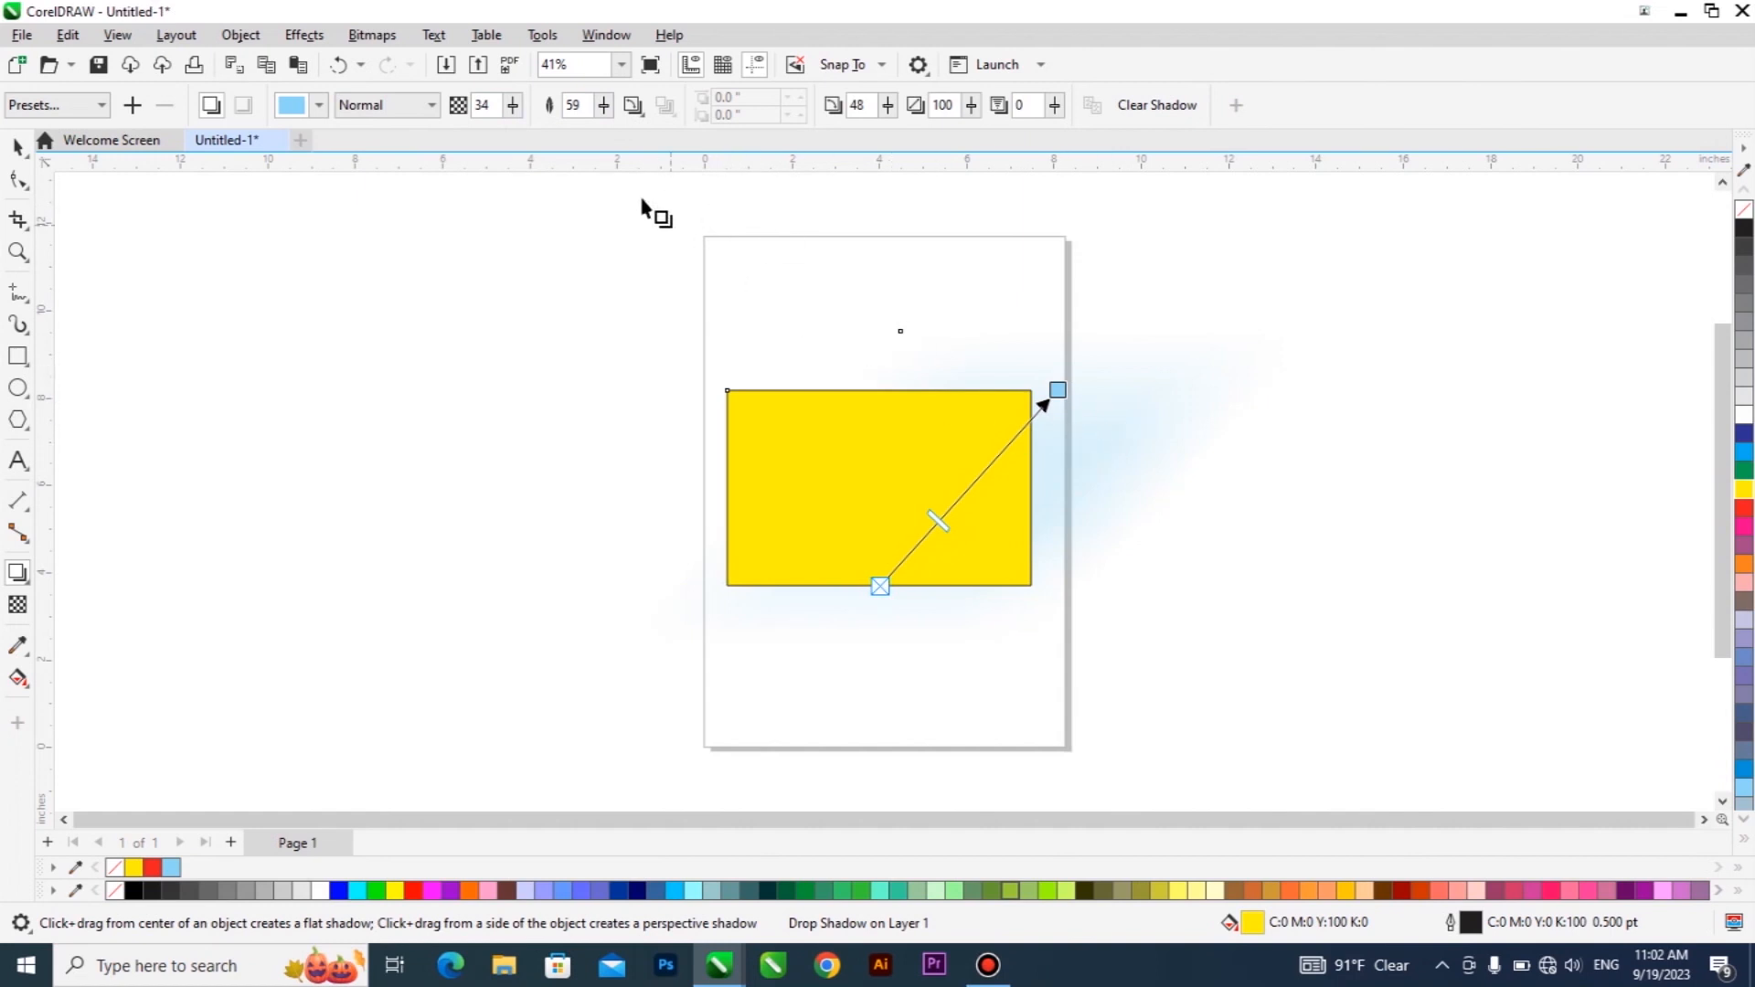
click(603, 106)
drag(624, 114, 636, 115)
click(603, 106)
mouse_move(602, 114)
mouse_down()
mouse_move(547, 119)
mouse_move(590, 104)
mouse_up()
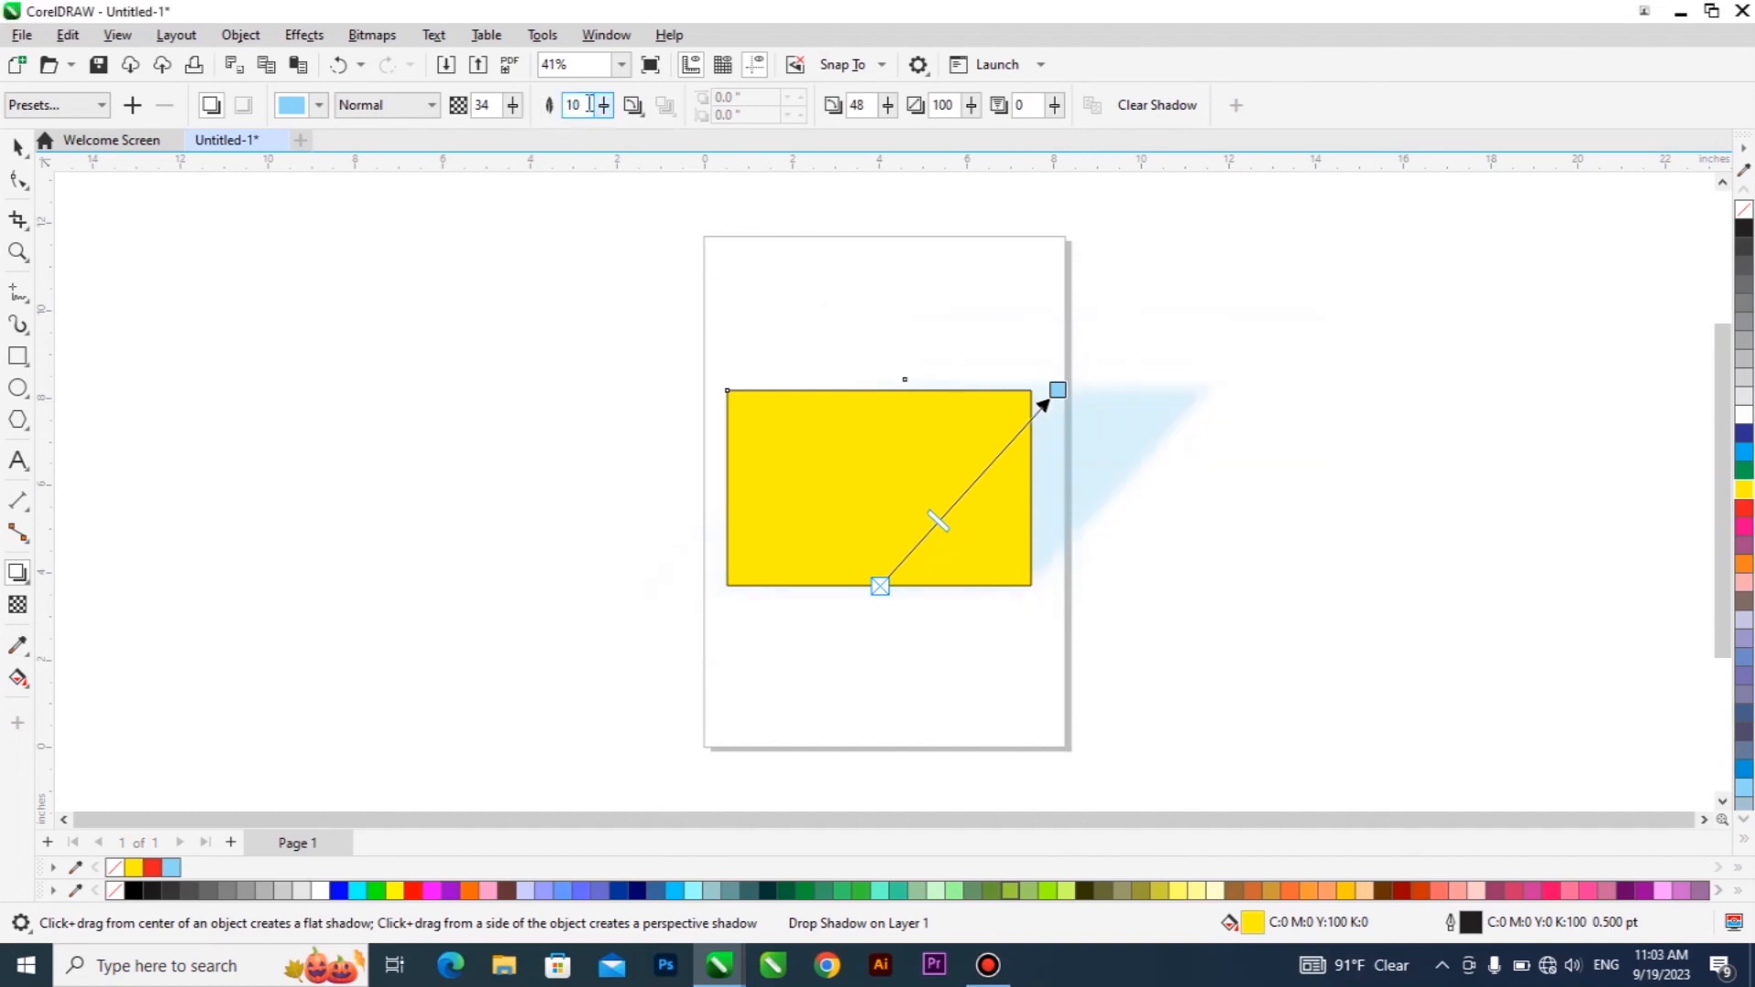
text(0)
key(Return)
Set the shadow's feathering to 10
scroll(1175, 448, up, 2)
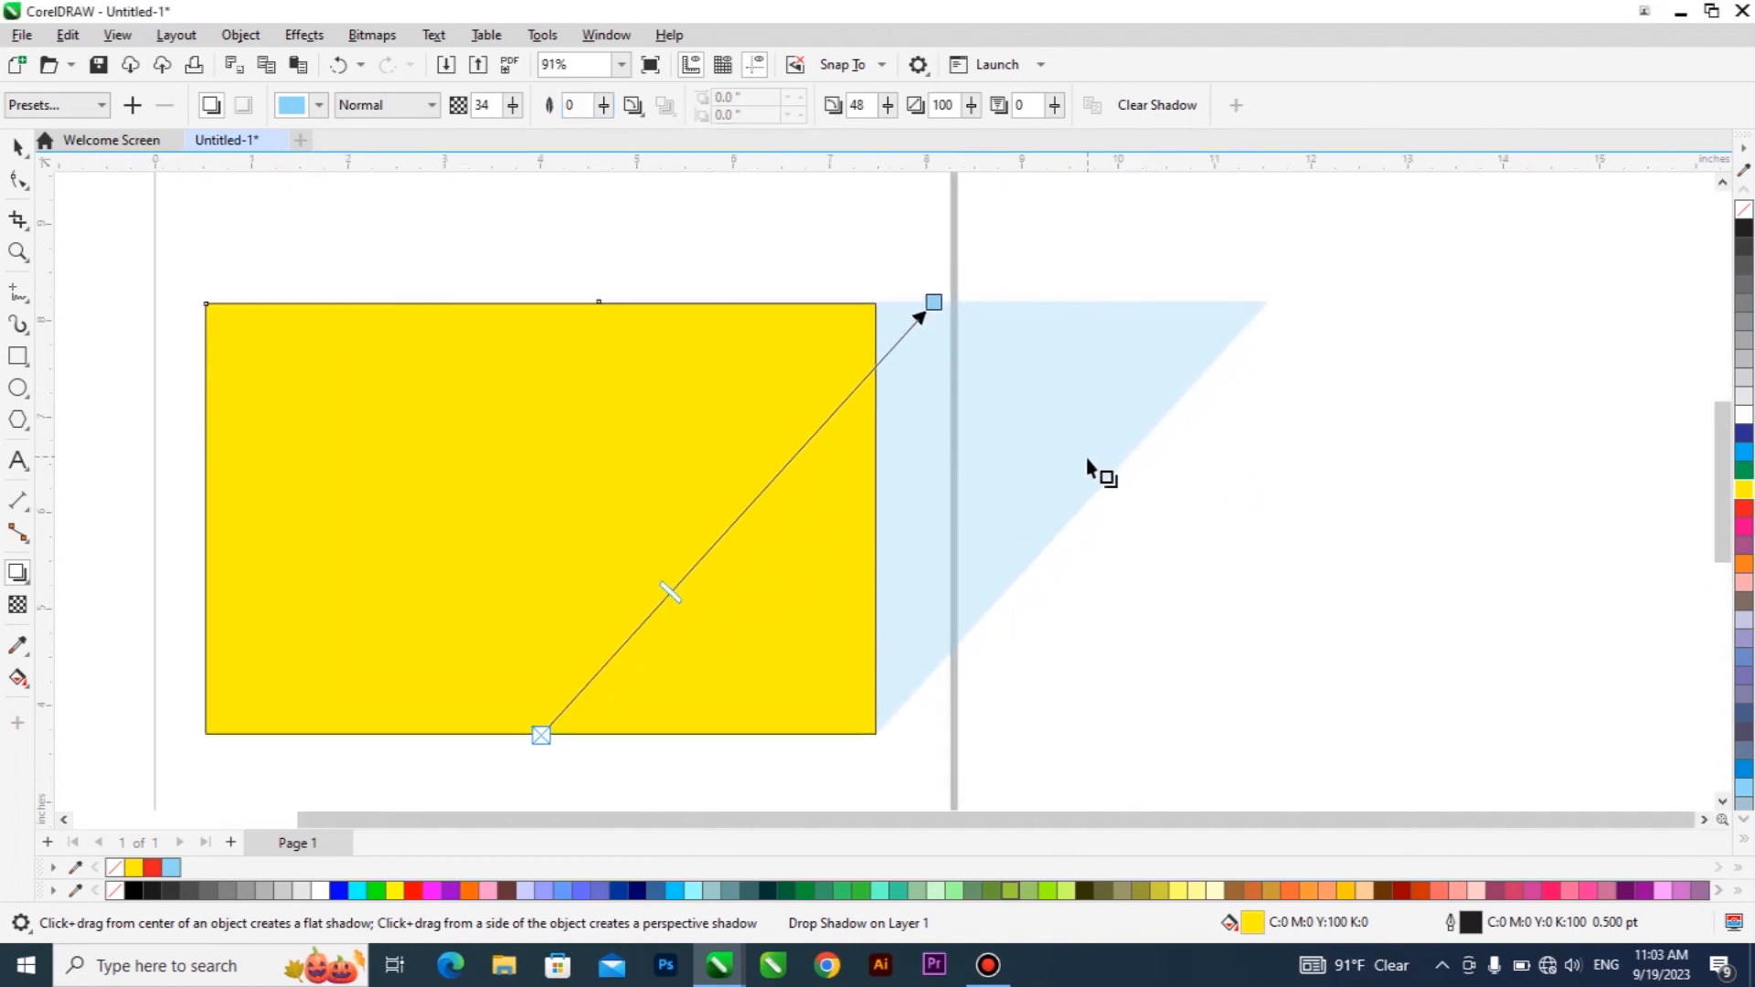
scroll(1093, 462, down, 1)
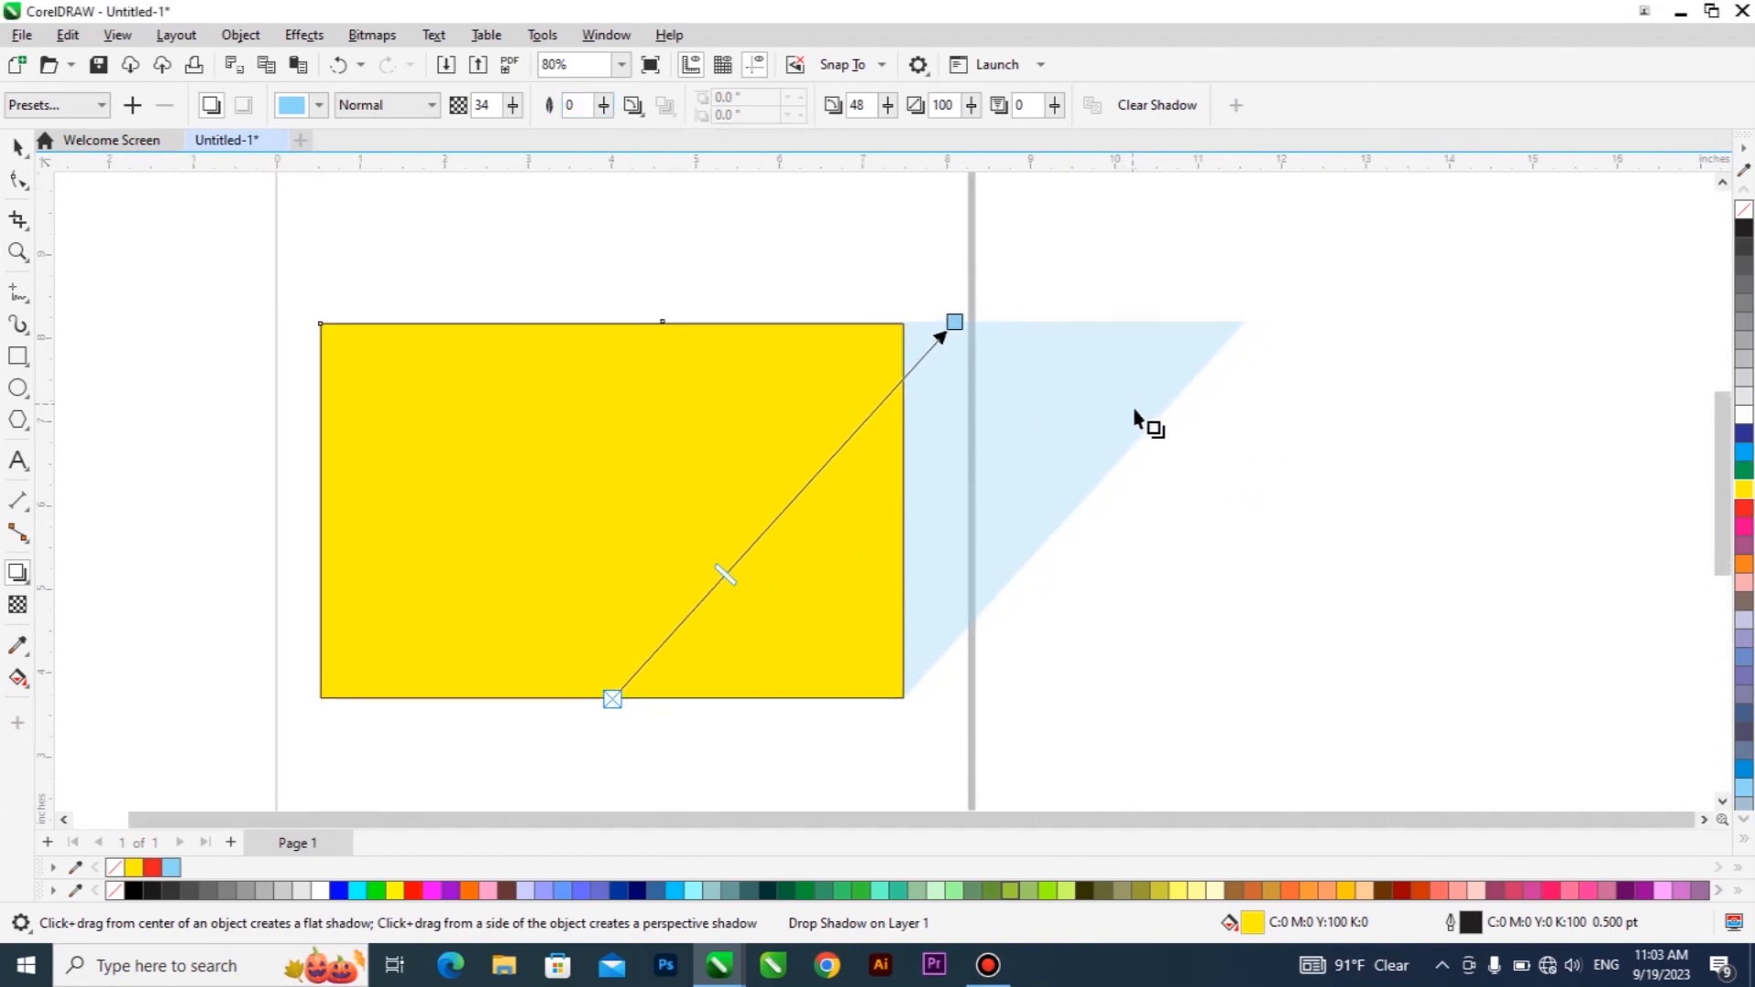
drag(604, 105, 594, 106)
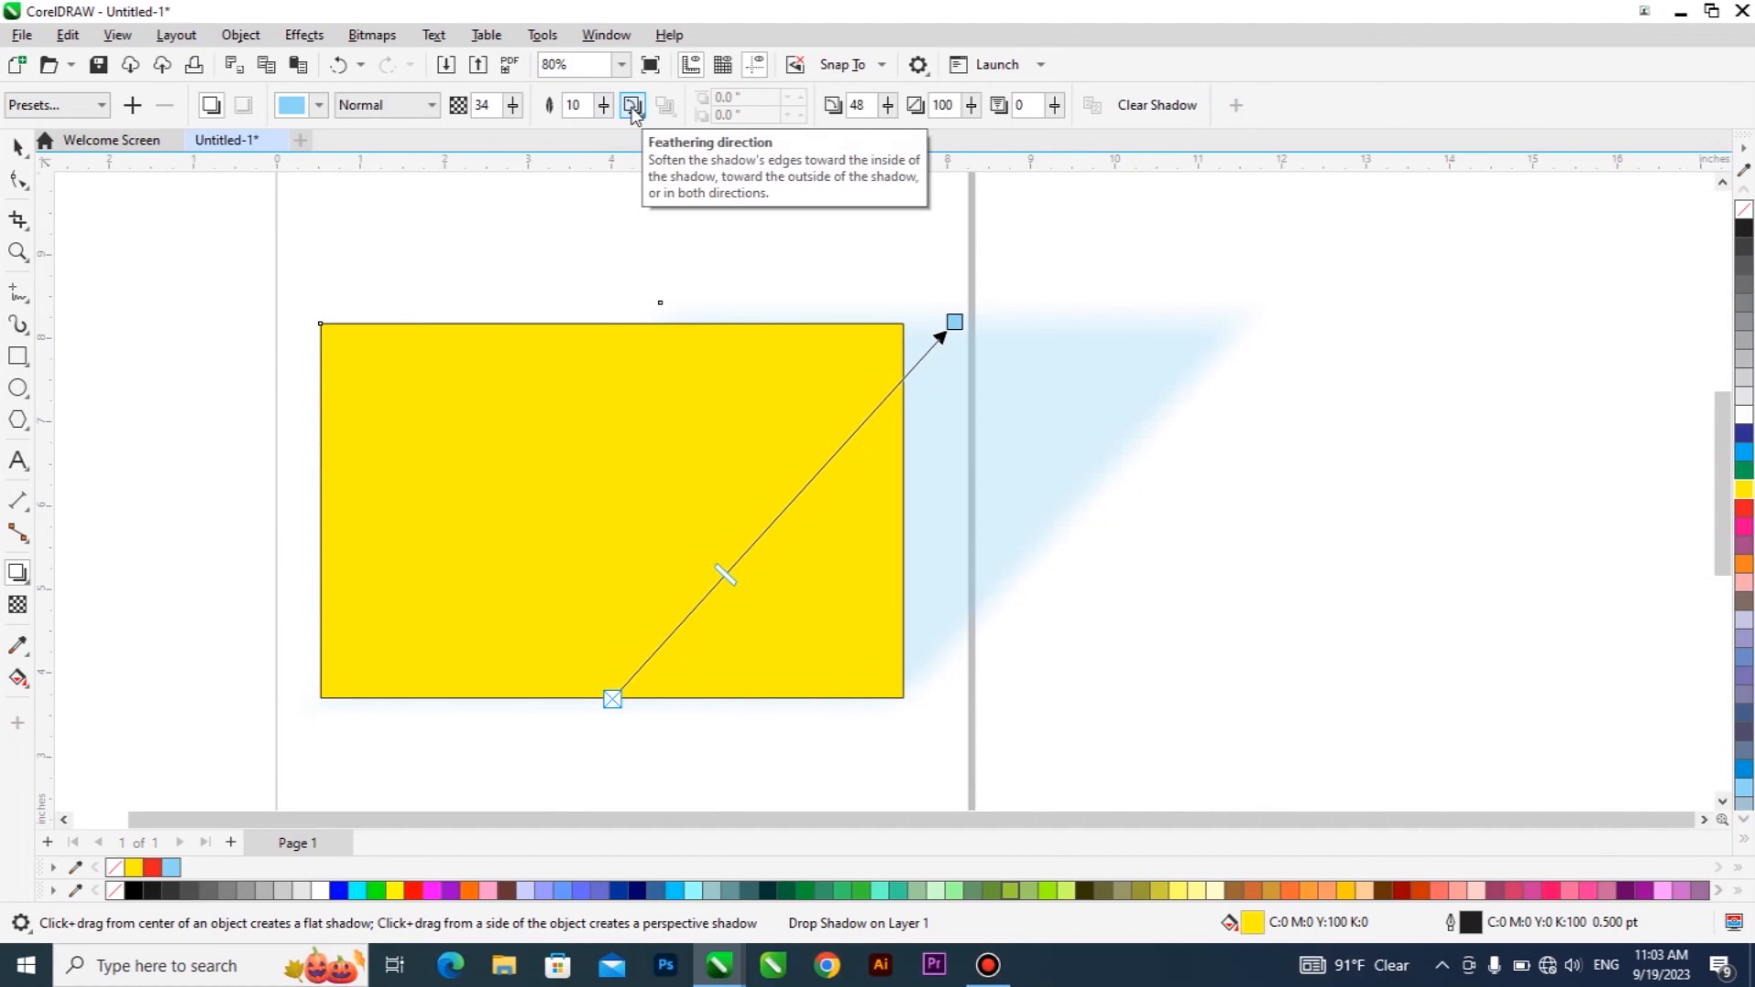
Try the Gaussian Blur and Inside feathering directions on the shadow and set the direction to Middle
click(633, 106)
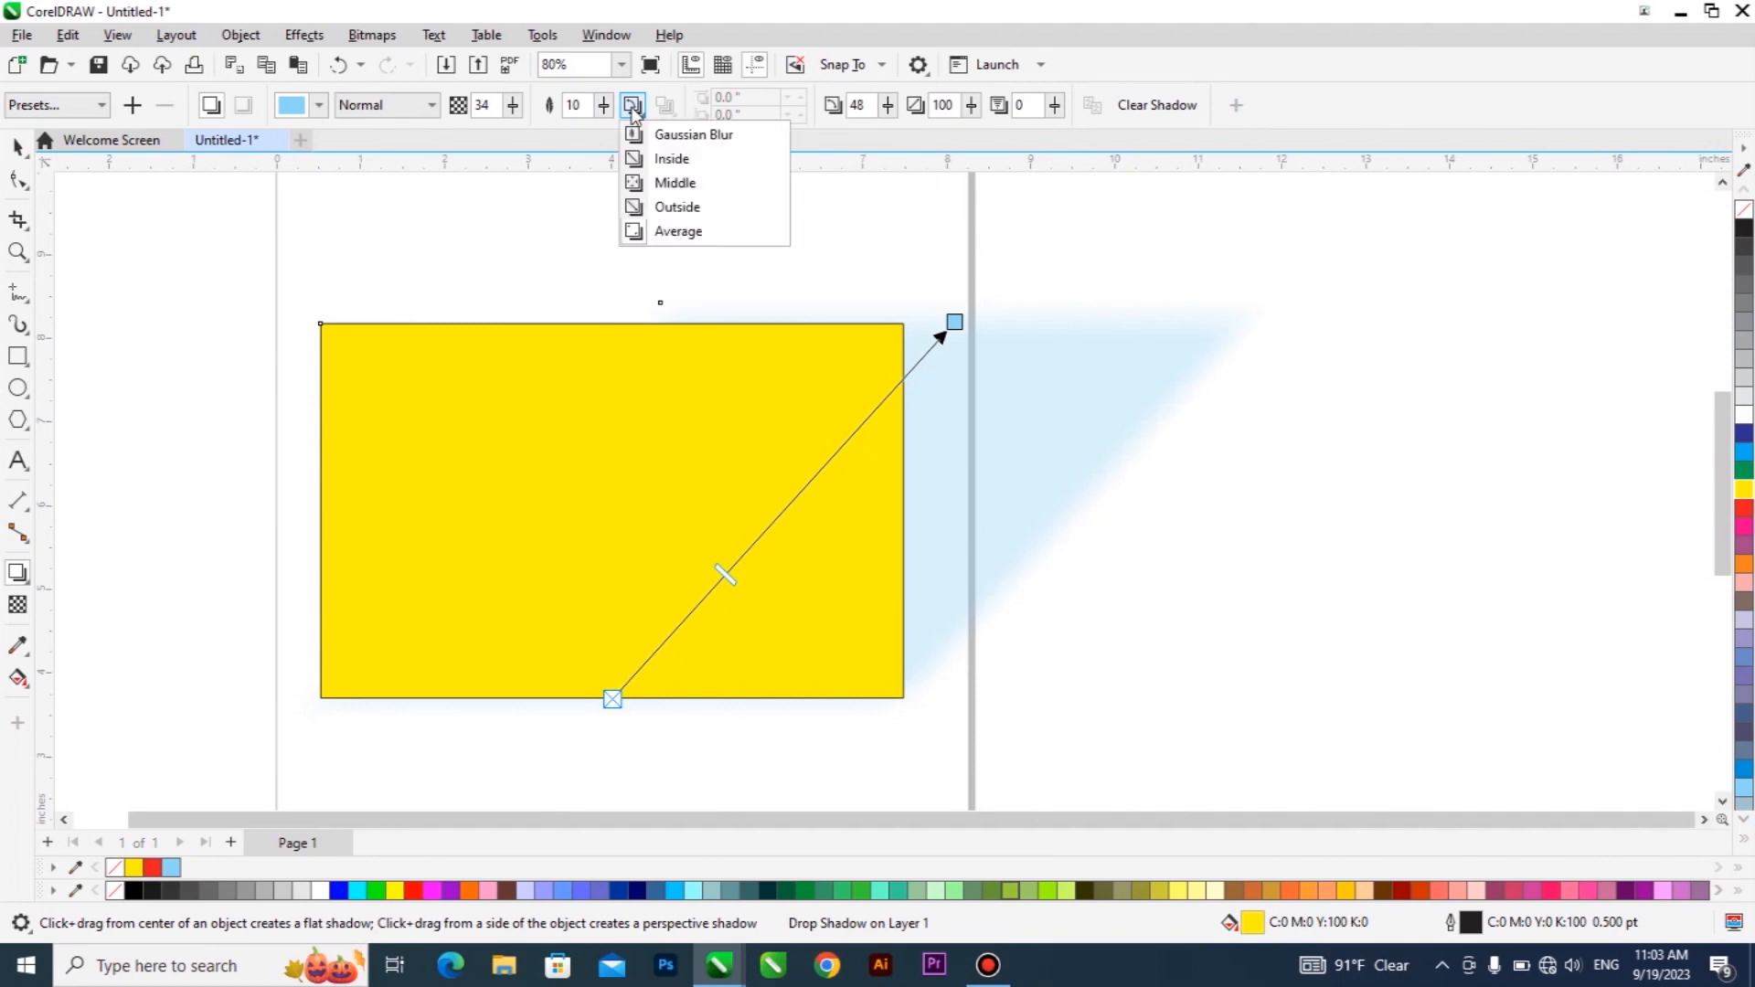
click(728, 134)
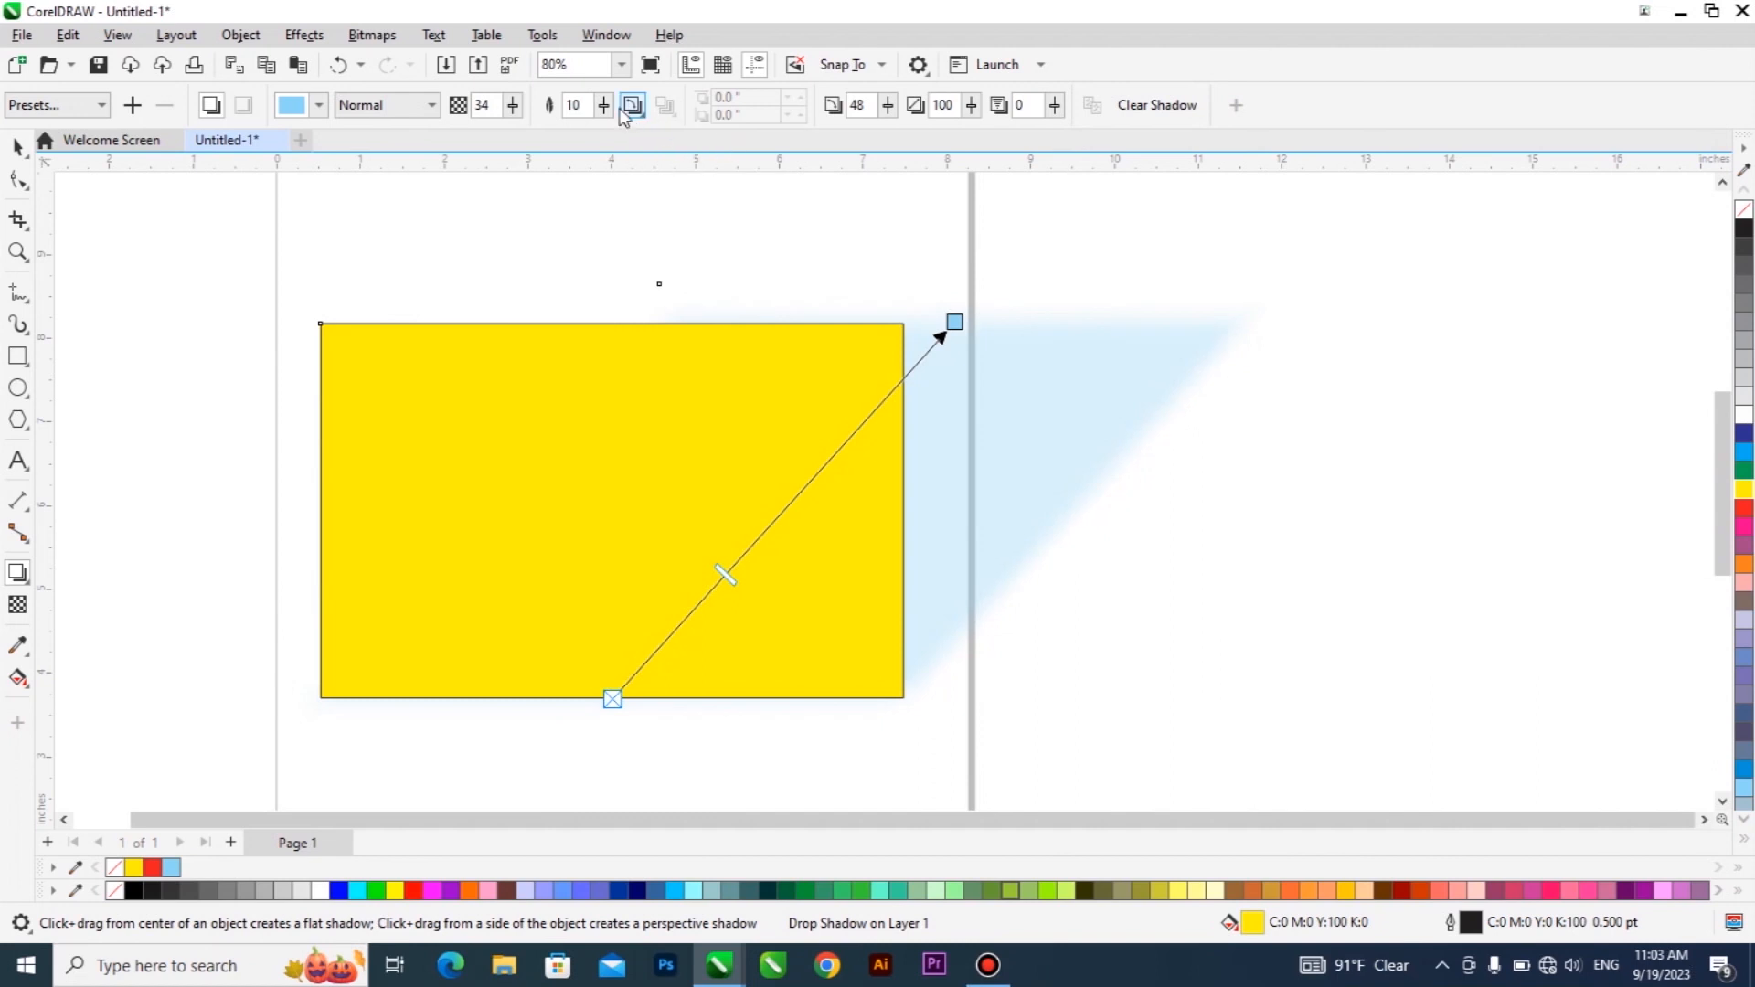
click(633, 106)
click(687, 165)
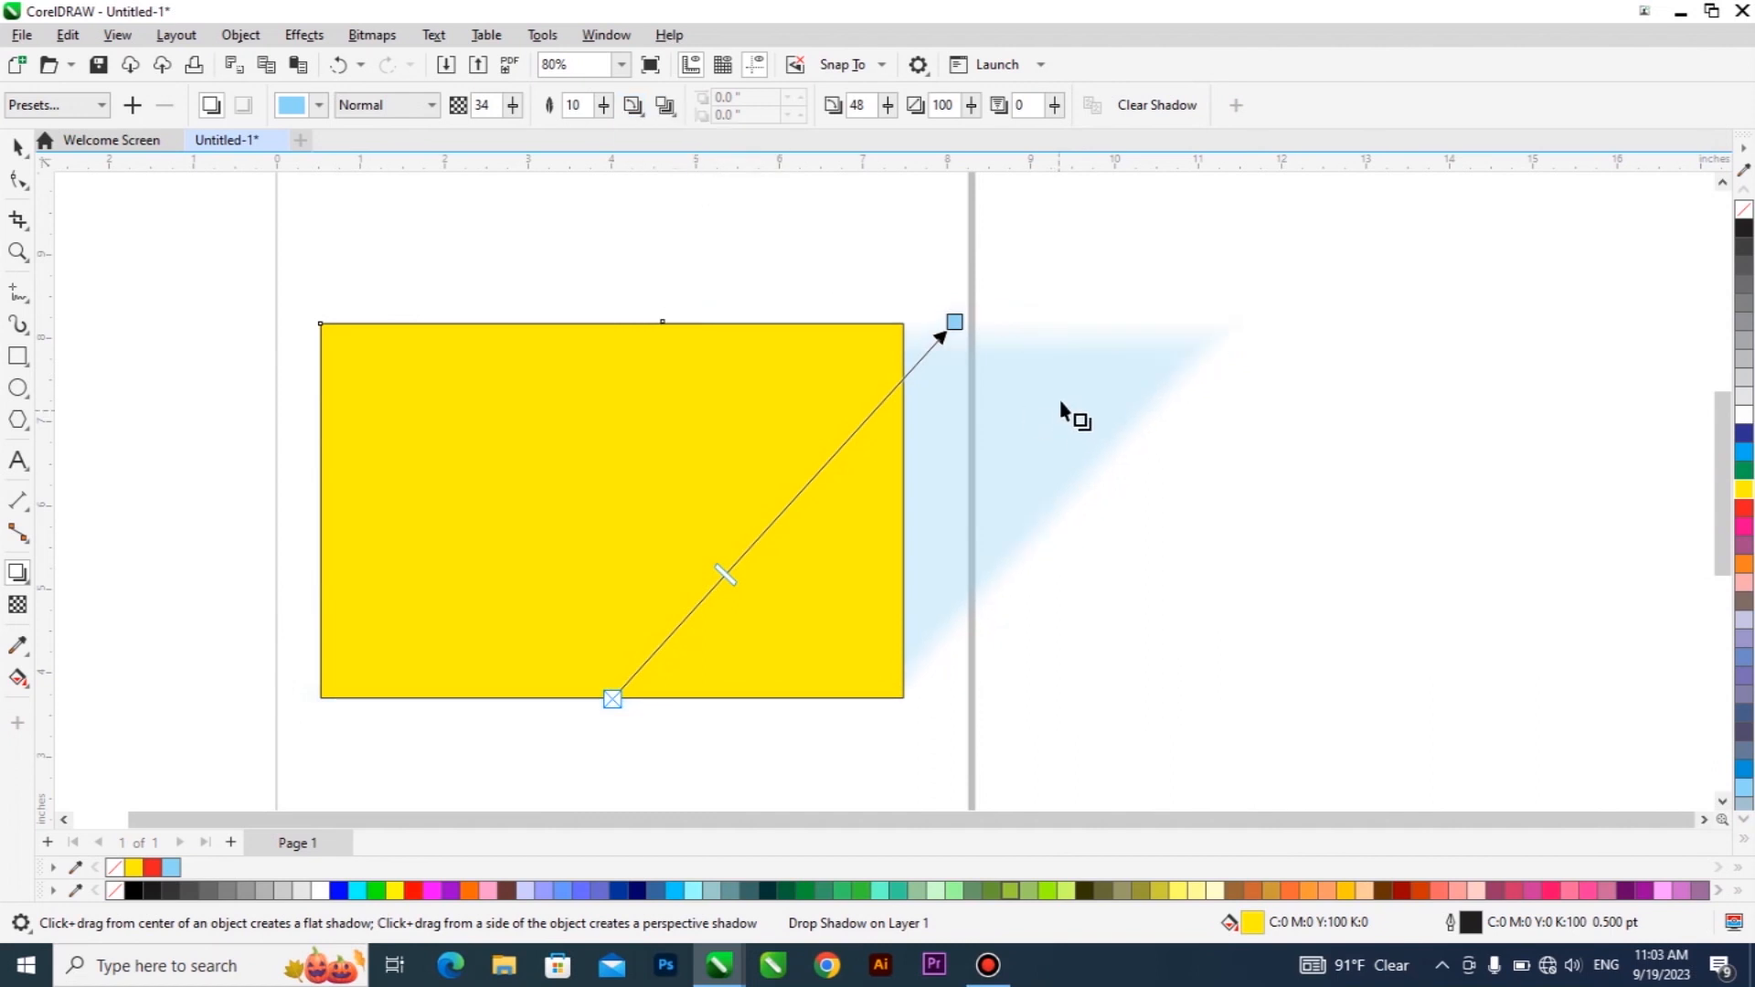
click(636, 111)
click(668, 183)
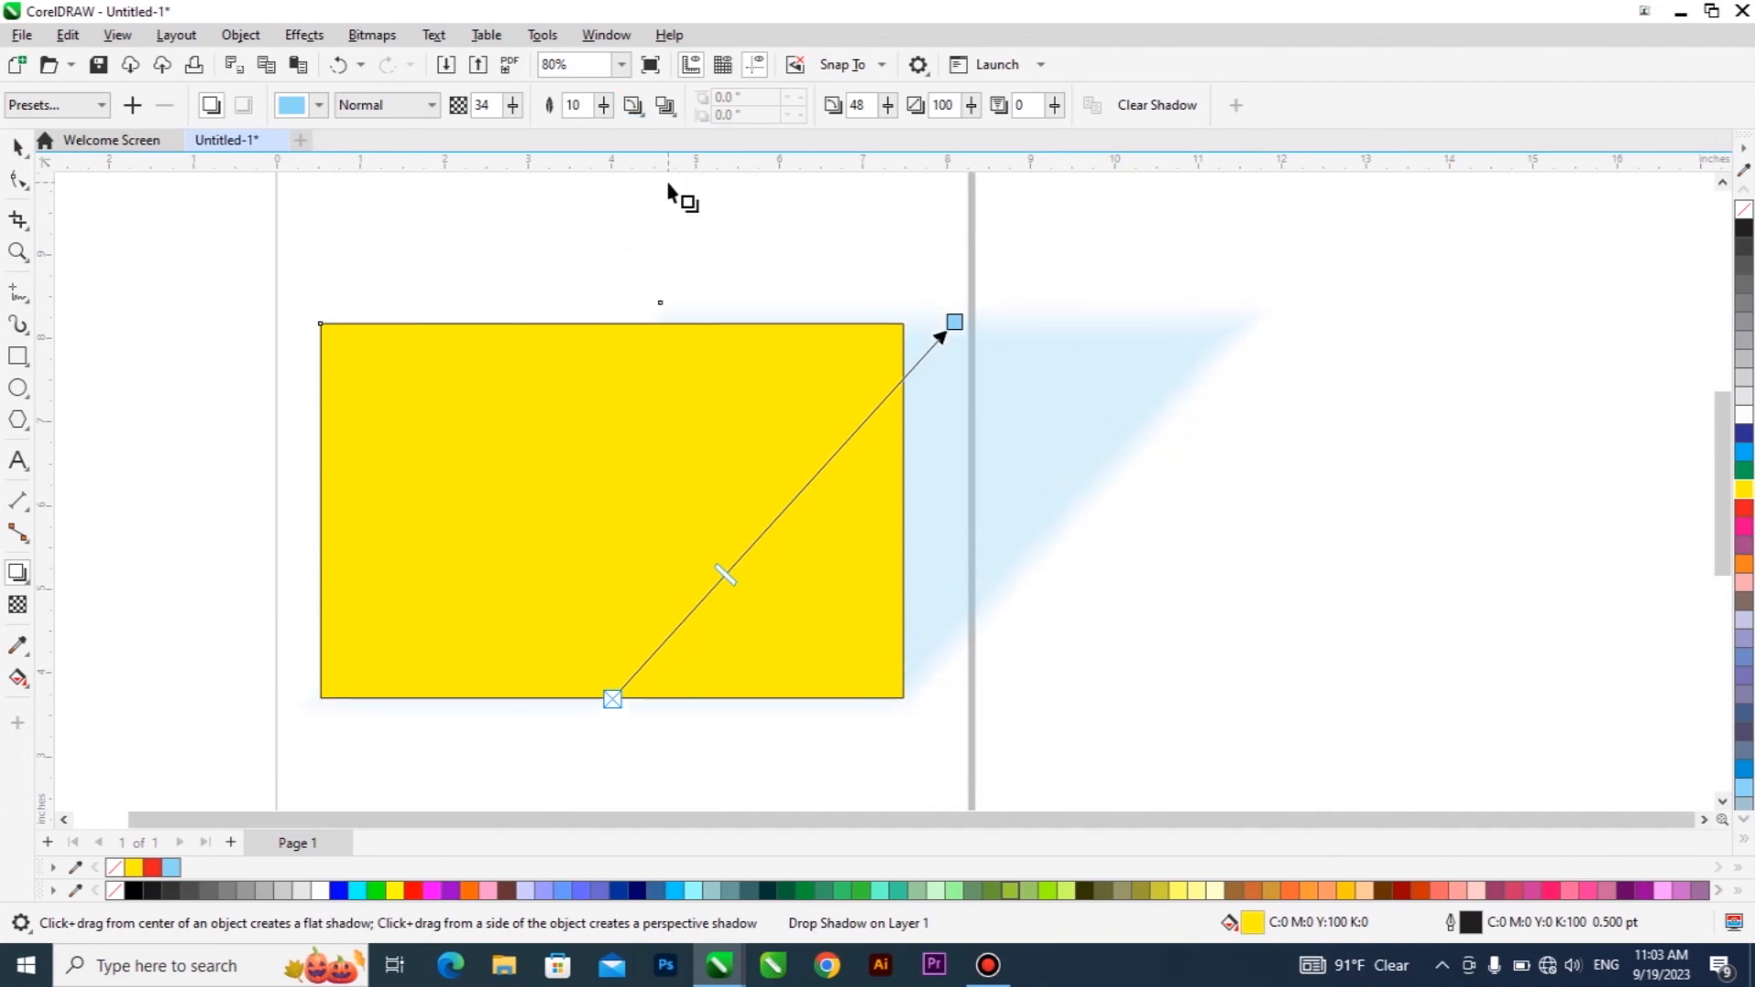
Try the Outside feathering direction on the rectangle's shadow and switch it to Average
click(633, 104)
click(669, 209)
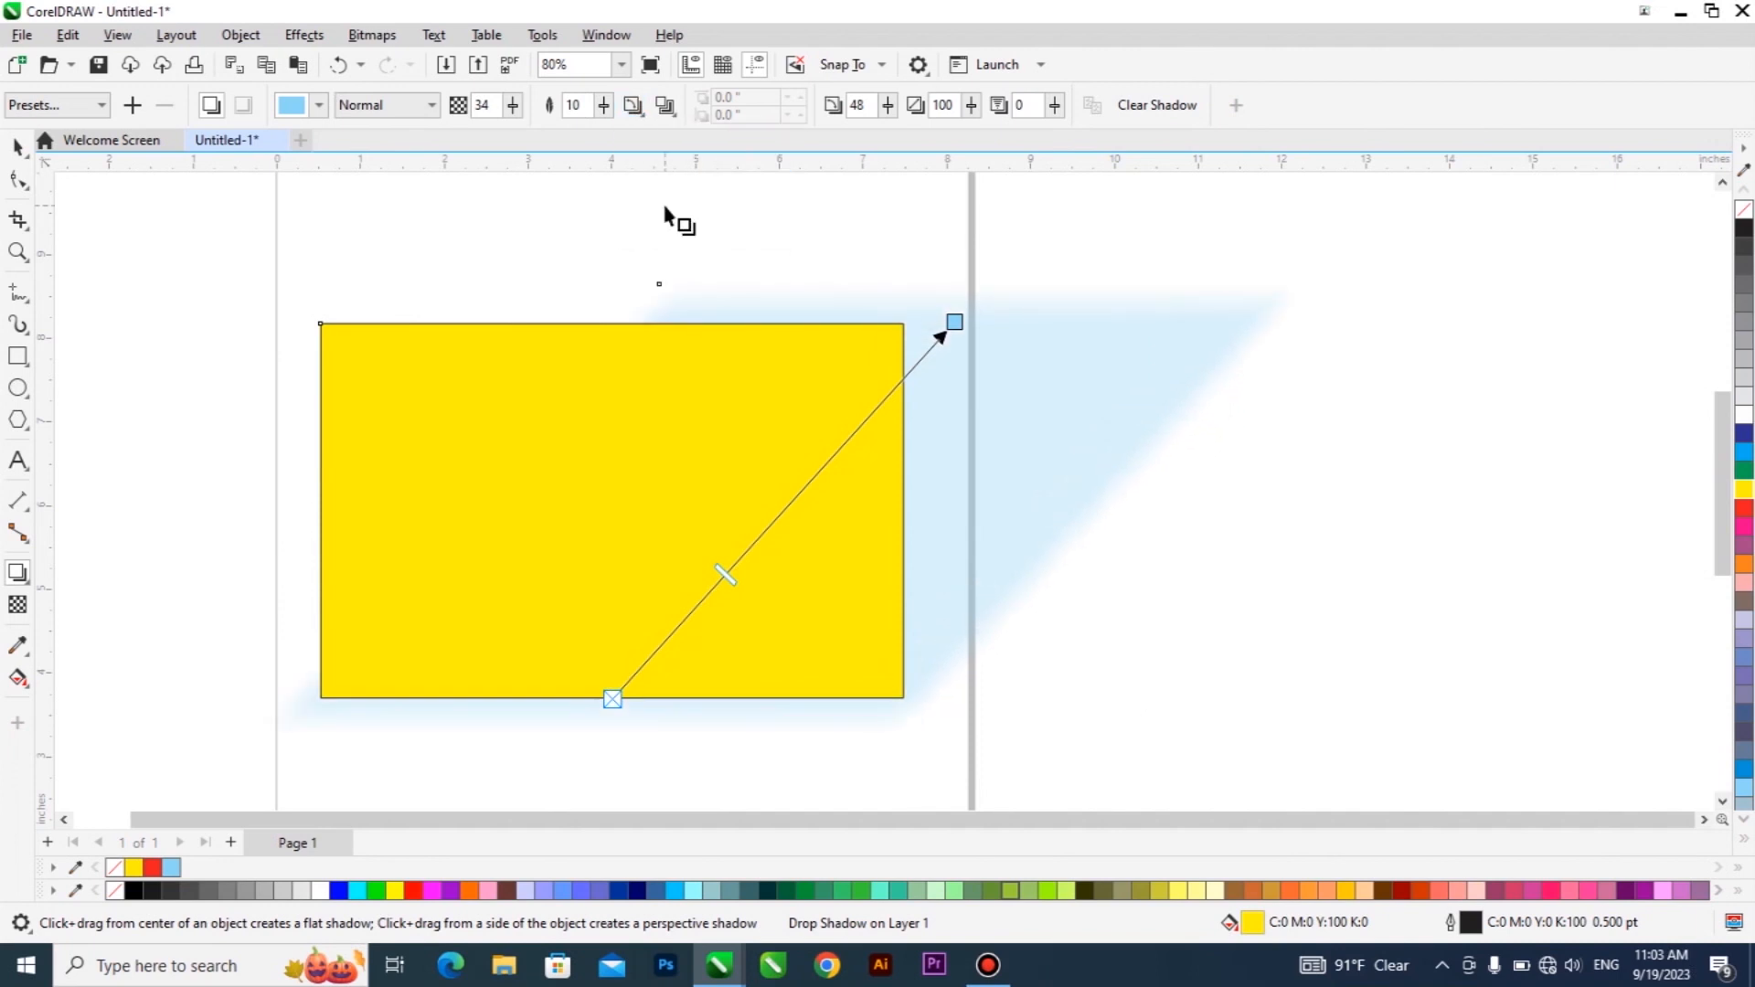
click(643, 108)
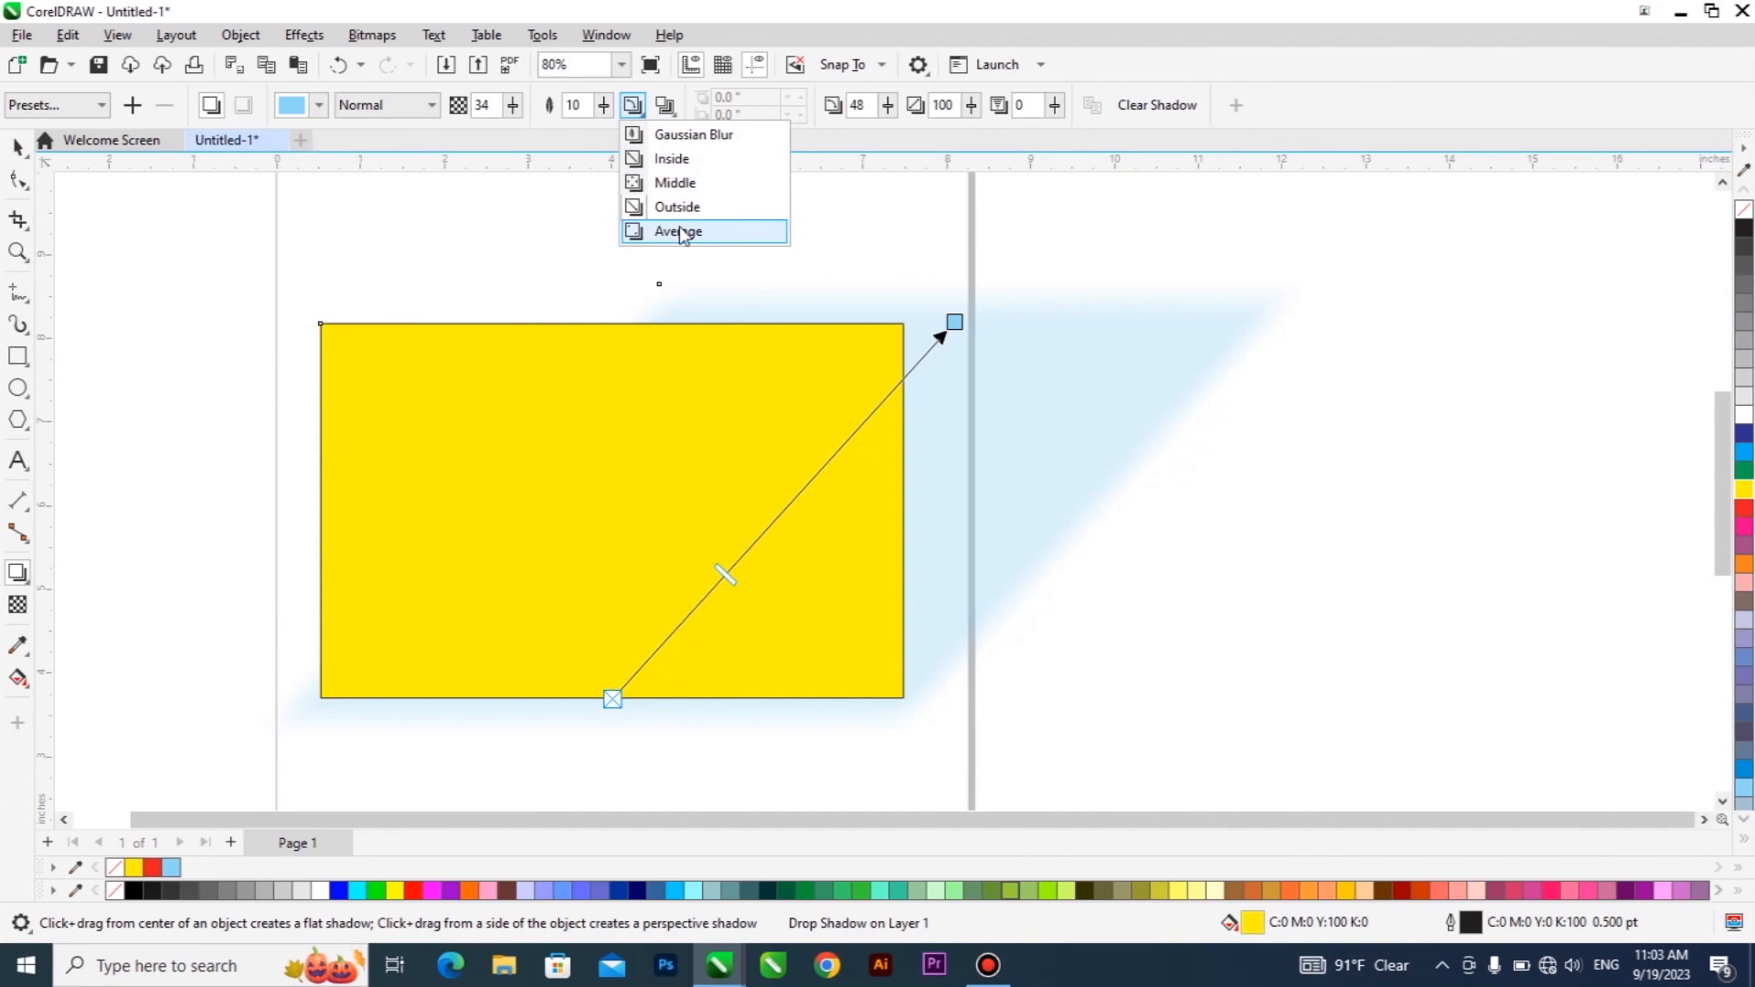
click(668, 234)
click(633, 105)
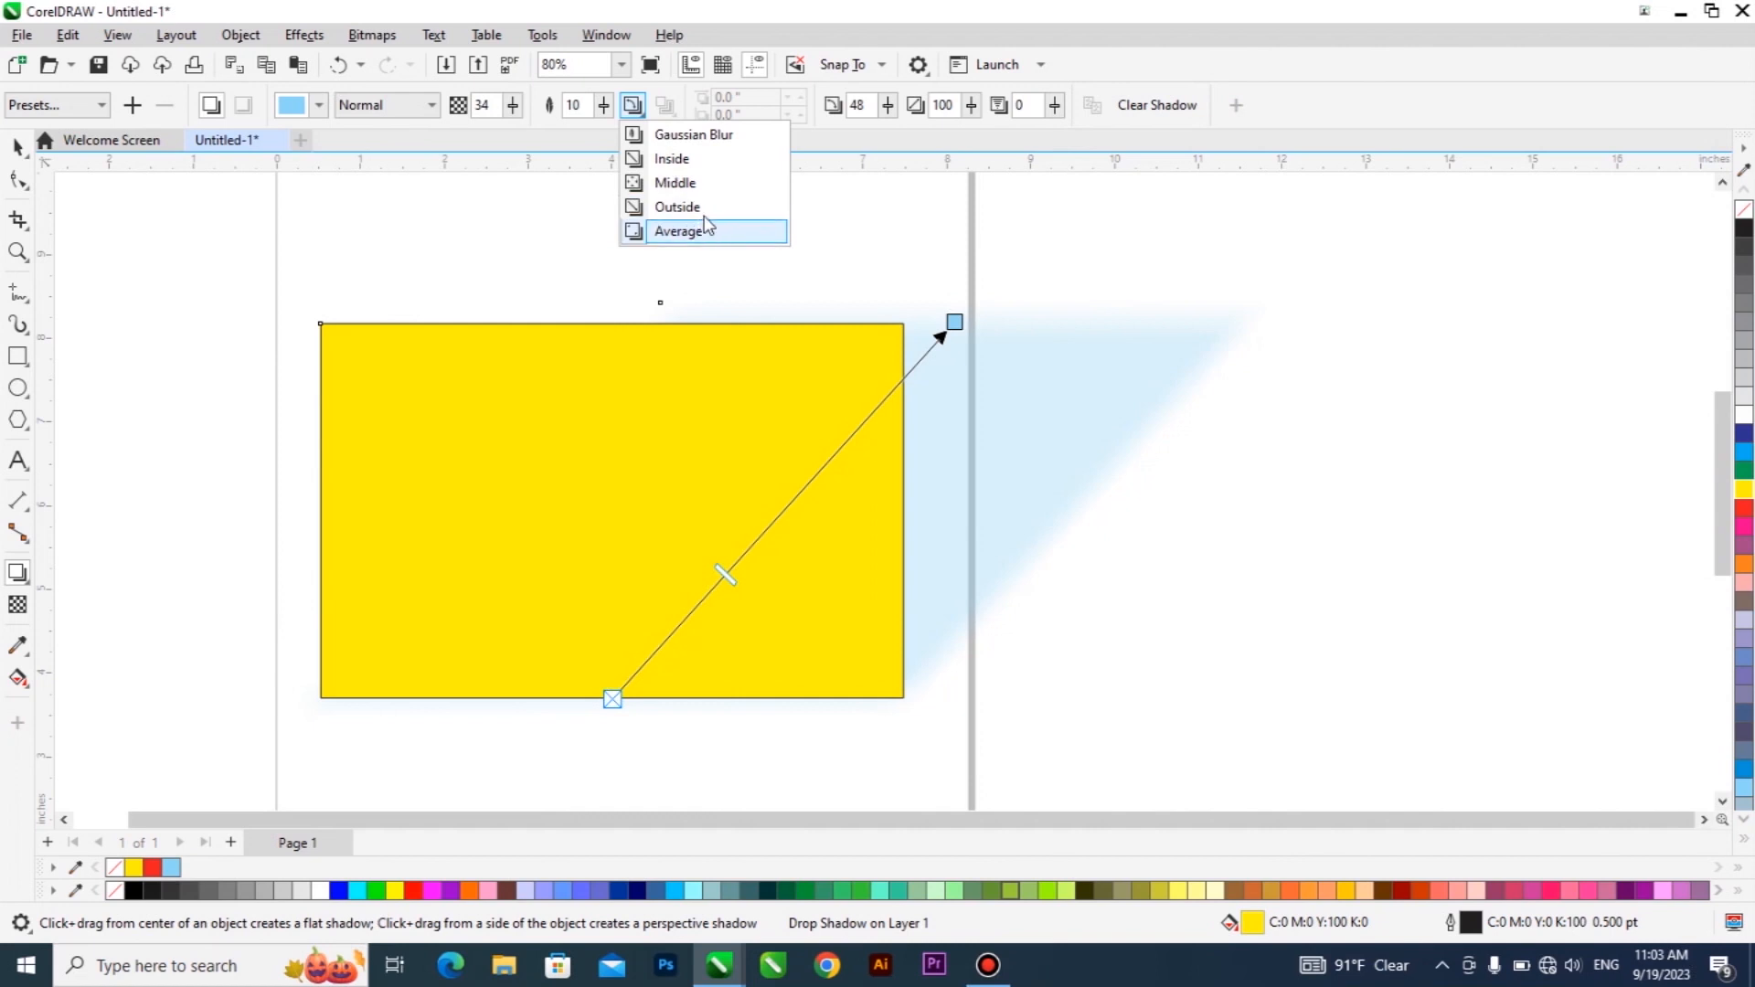
click(681, 185)
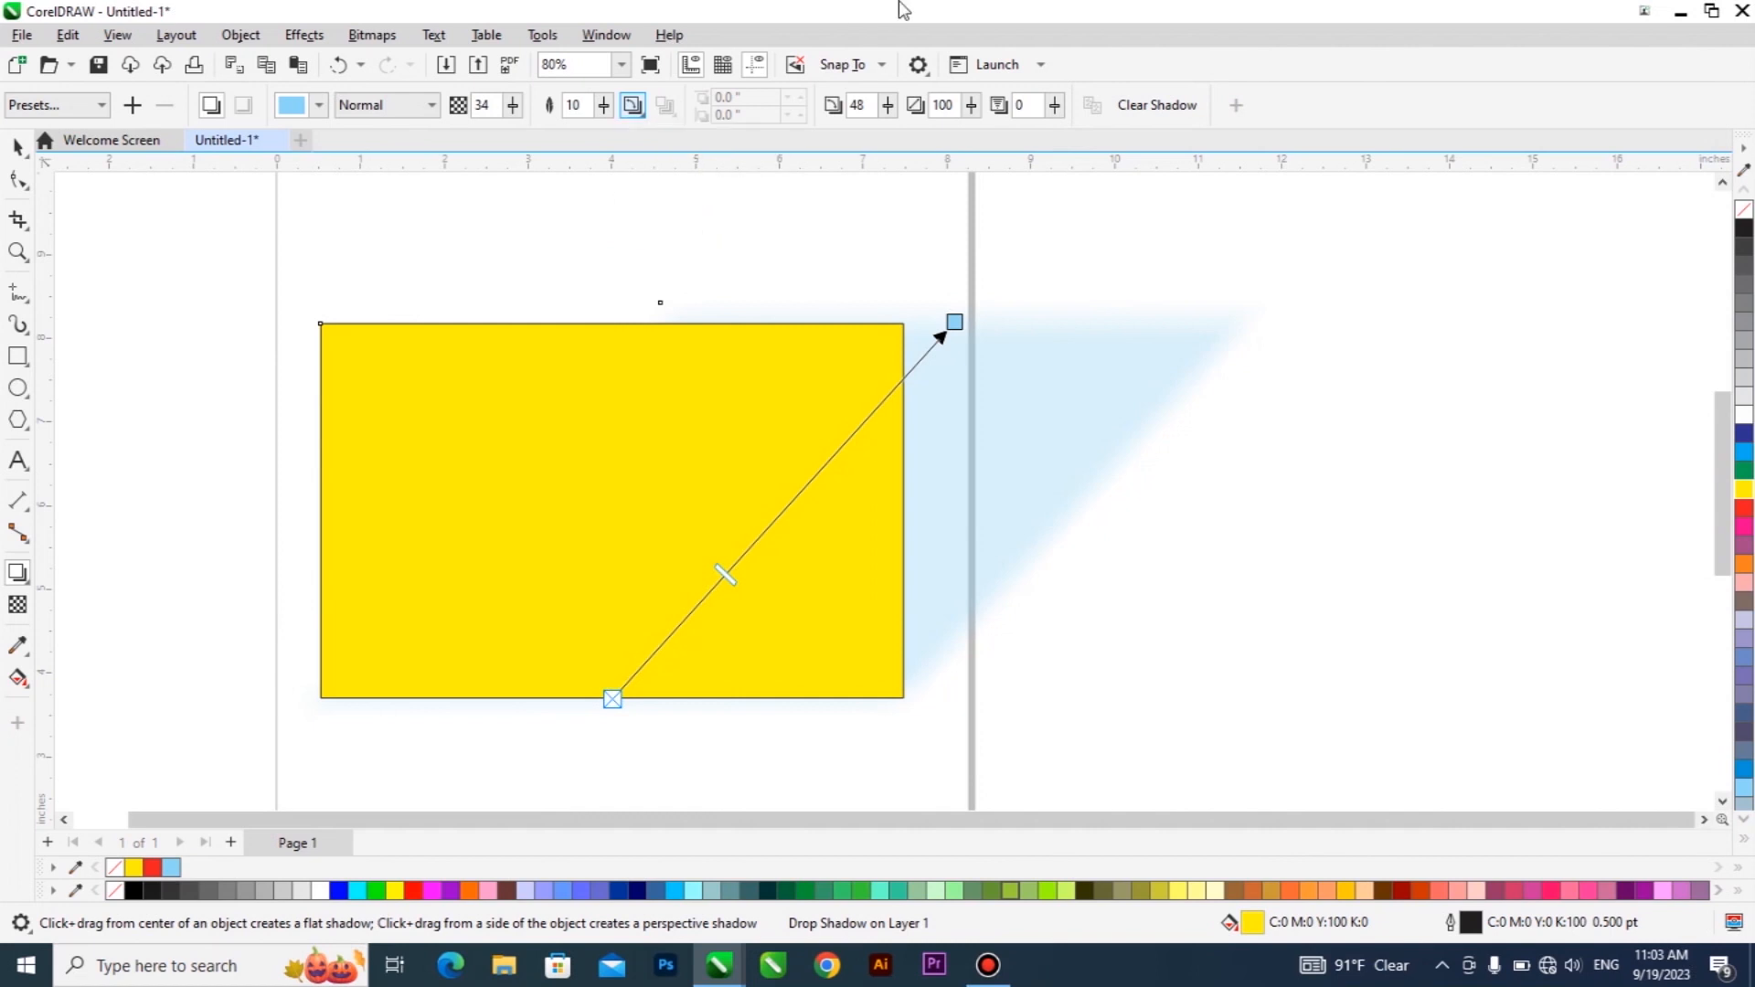
Try shadow angles such as -232 and -56, and redirect the shadow from the rectangle's left edge at an angle of about 343
click(862, 106)
text(-232)
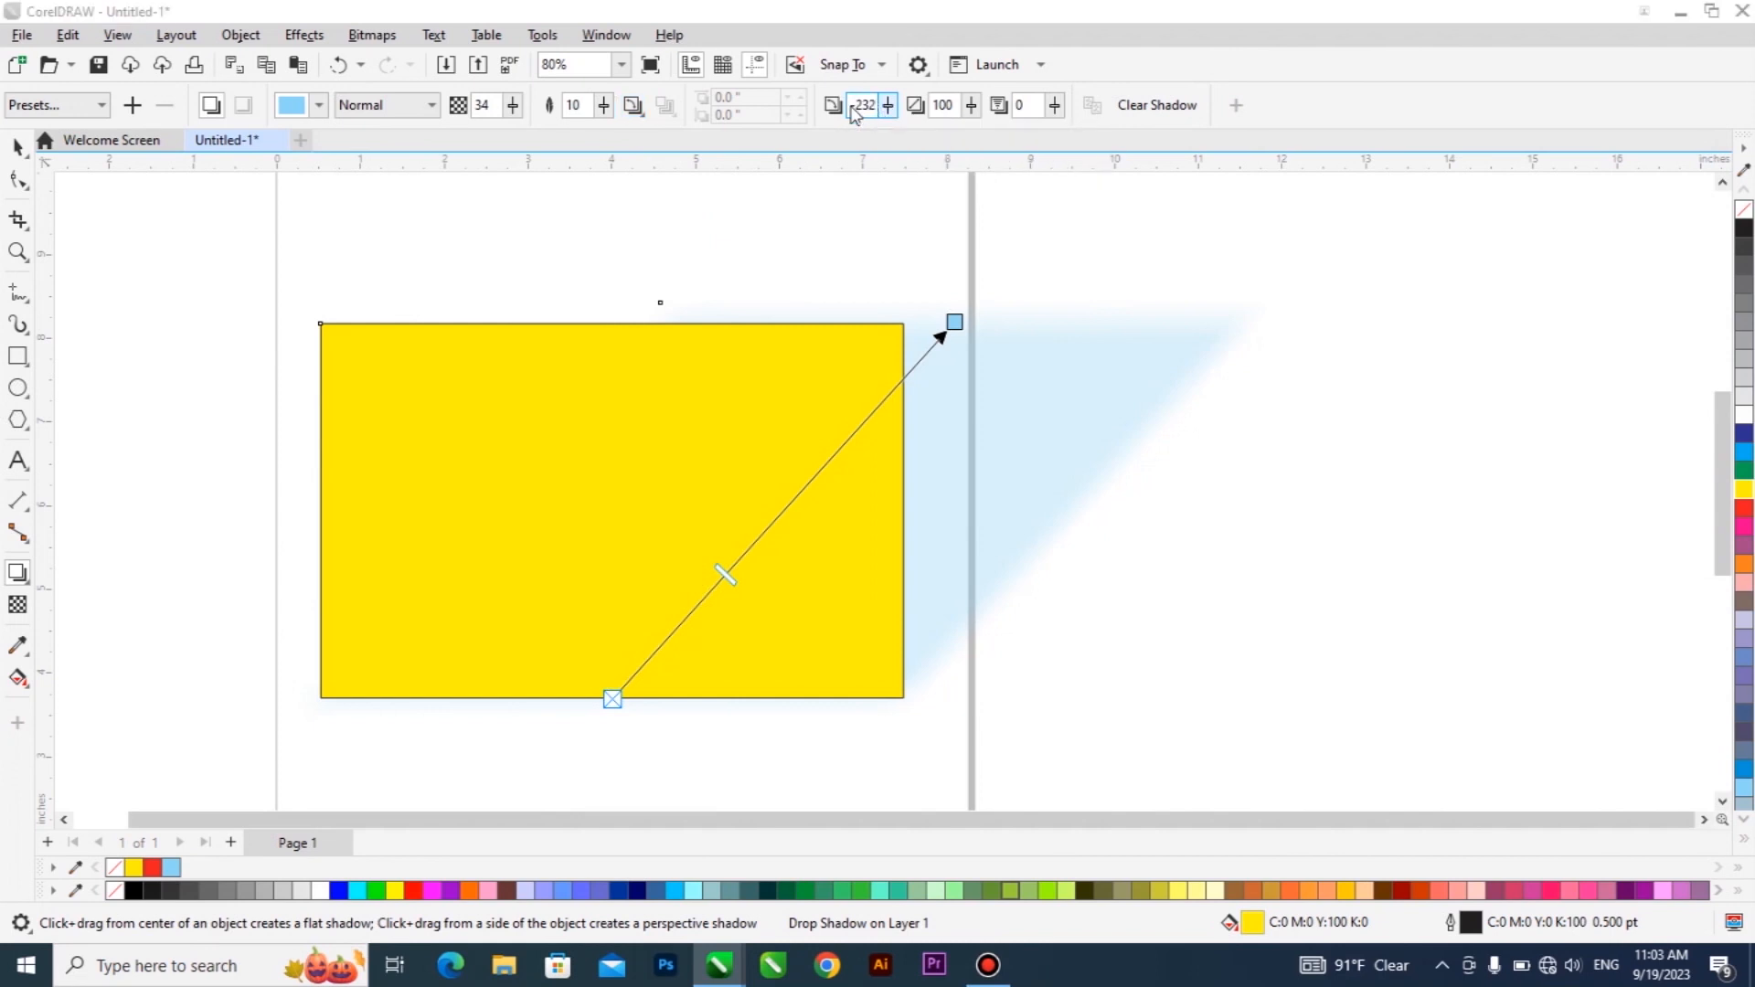
key(Return)
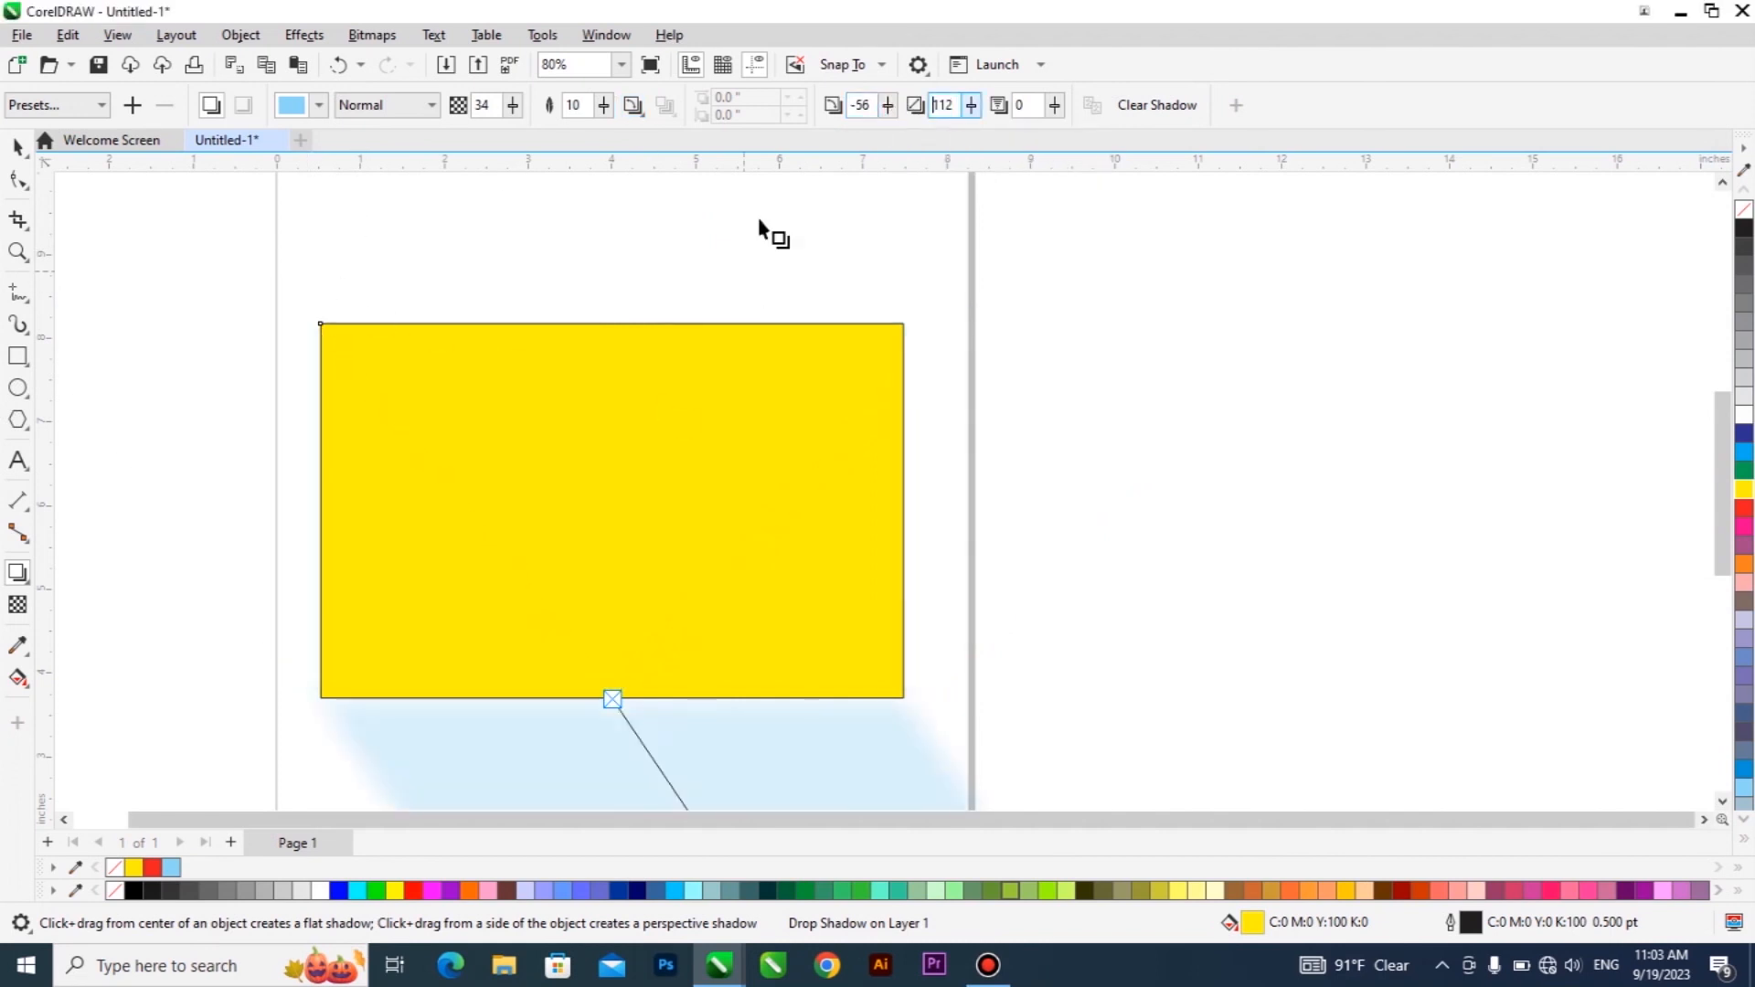
scroll(758, 233, down, 3)
drag(820, 663, 459, 230)
drag(685, 463, 907, 480)
Set the shadow's stretch to 179
click(943, 104)
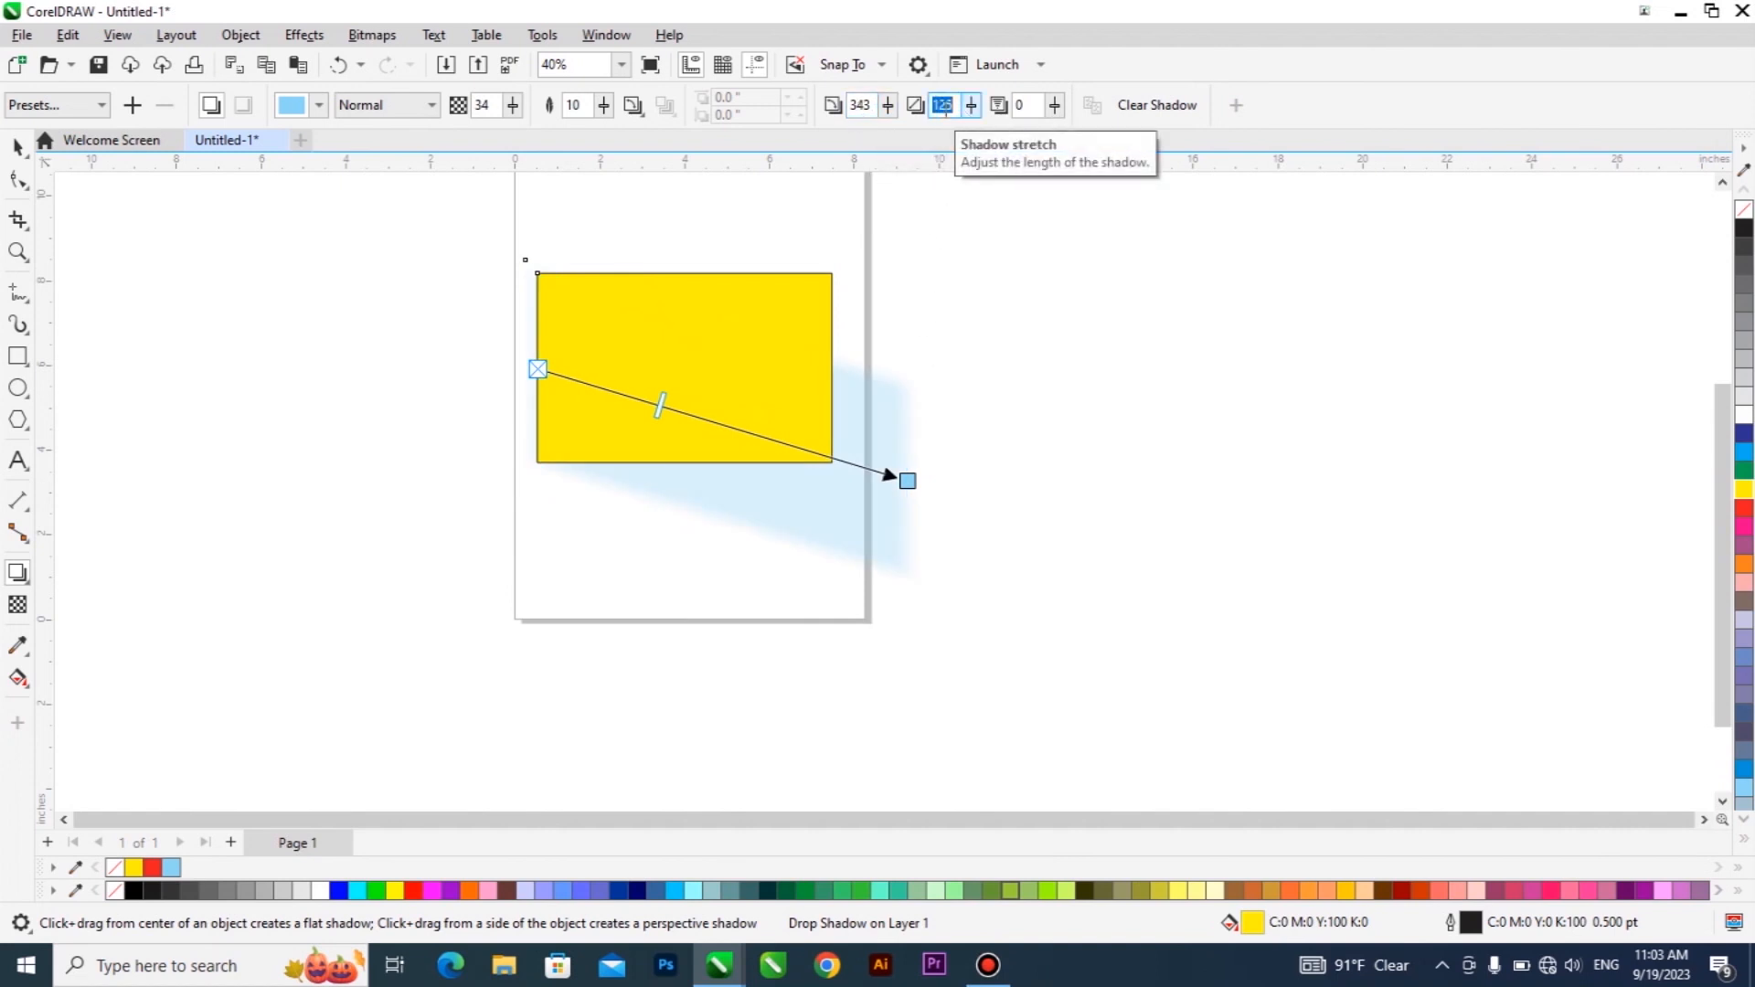
click(971, 107)
click(970, 110)
mouse_move(968, 108)
mouse_down()
mouse_move(1017, 111)
mouse_move(943, 108)
mouse_move(957, 116)
mouse_up()
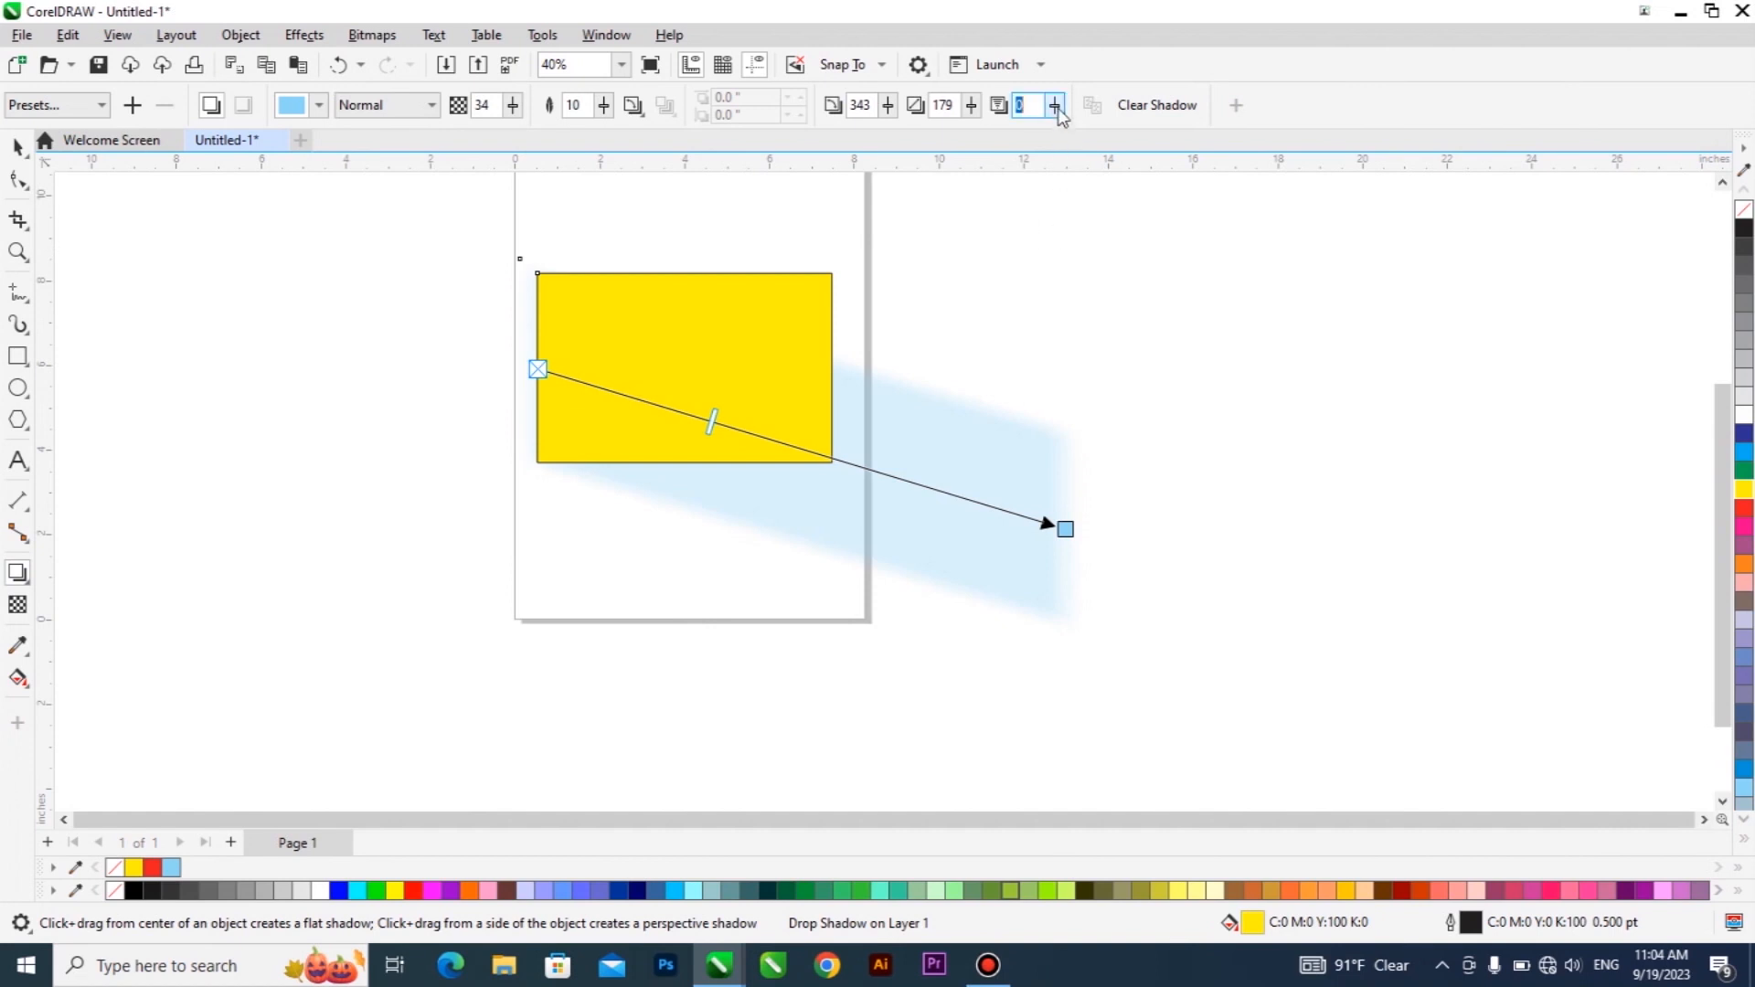
Try fading the shadow at values such as 86 and 43, and clear the shadow from the rectangle
drag(1055, 106, 1110, 135)
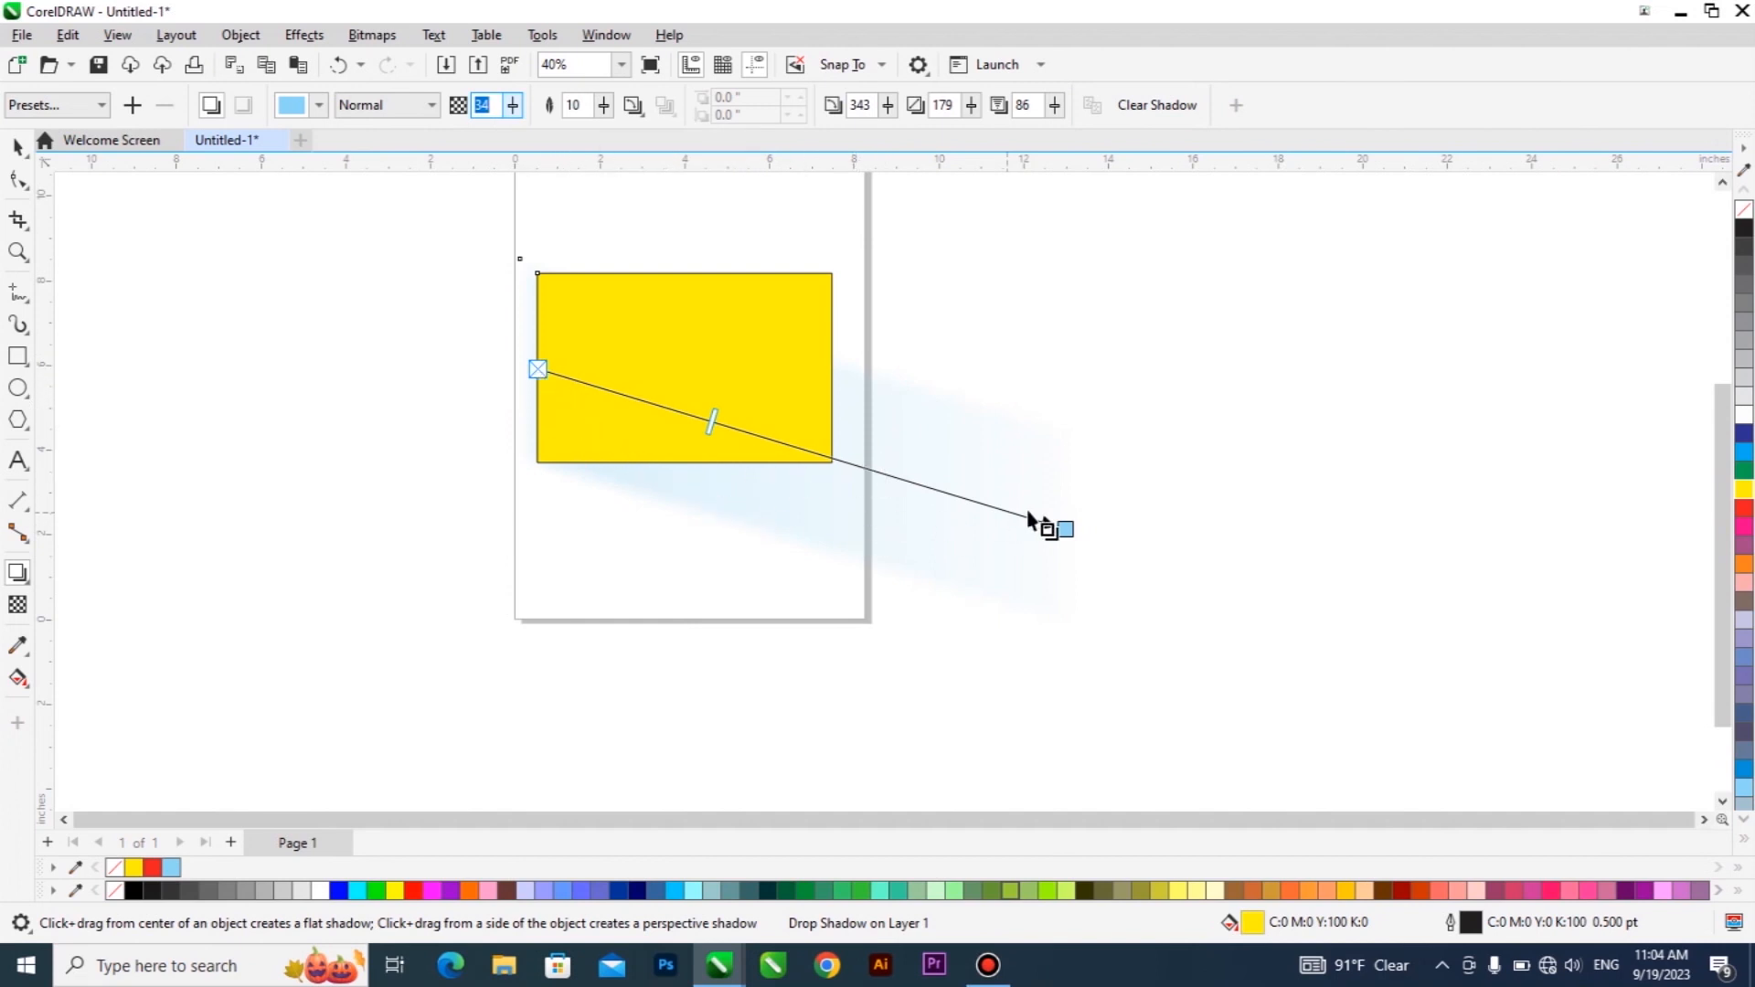
drag(1065, 529, 1032, 522)
text(0)
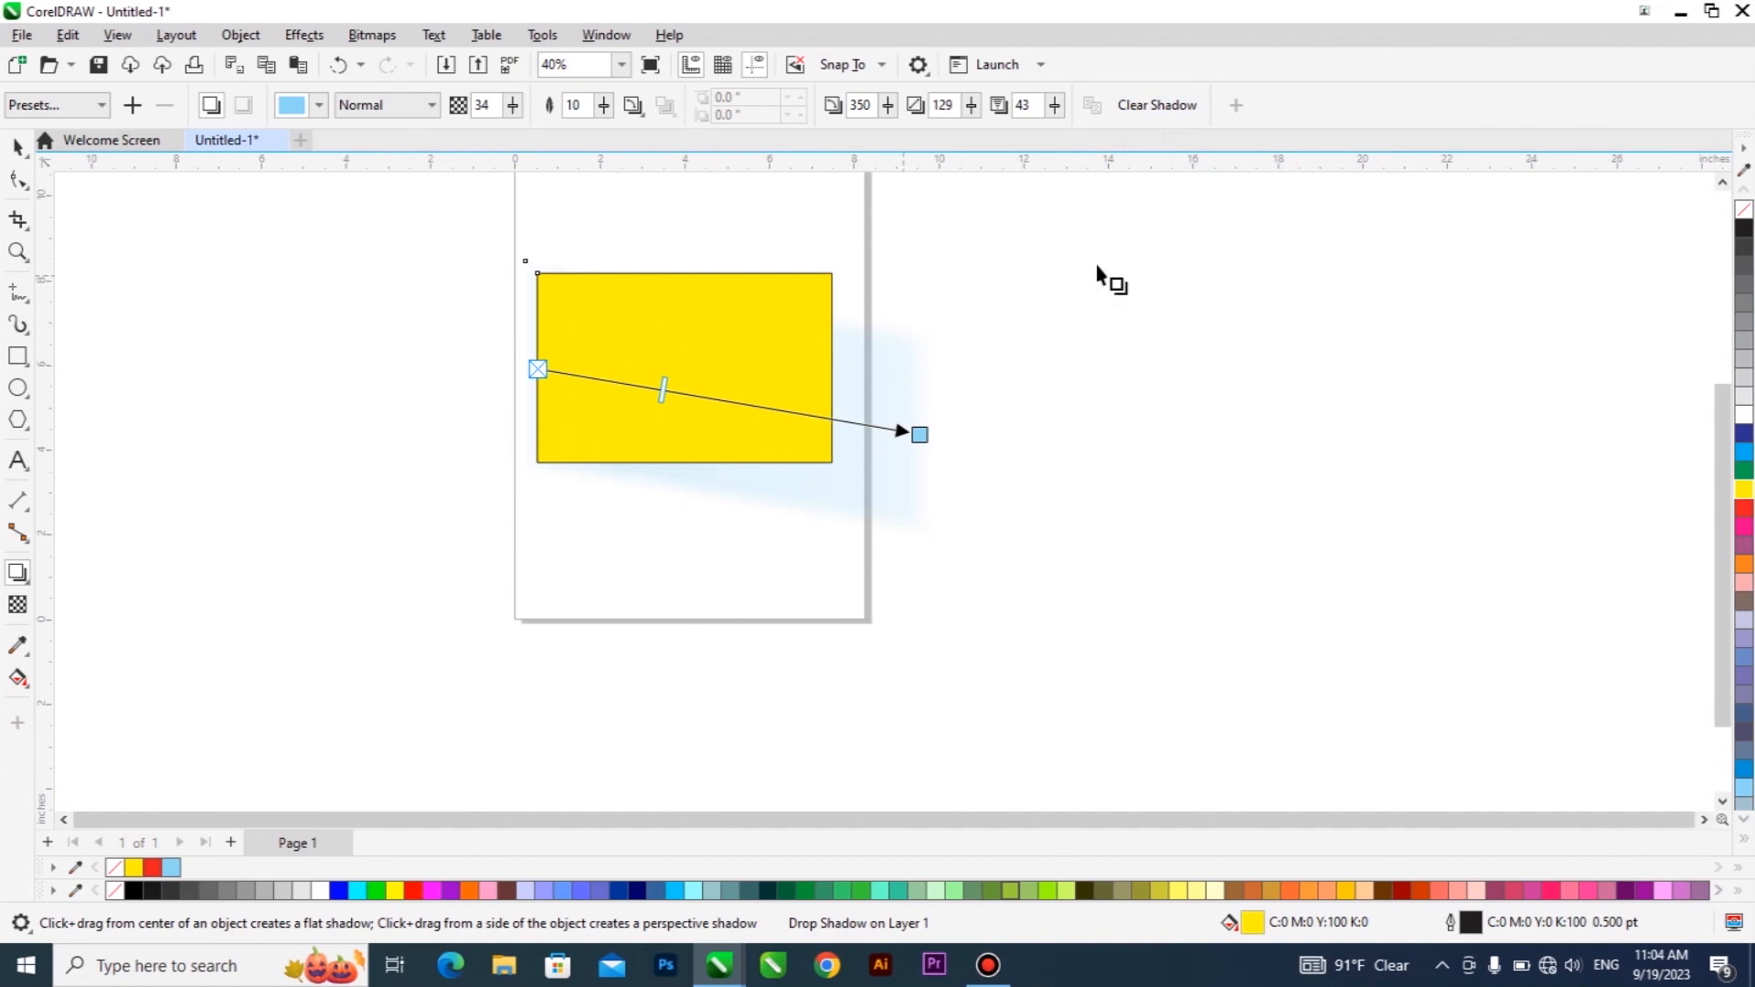
click(1174, 108)
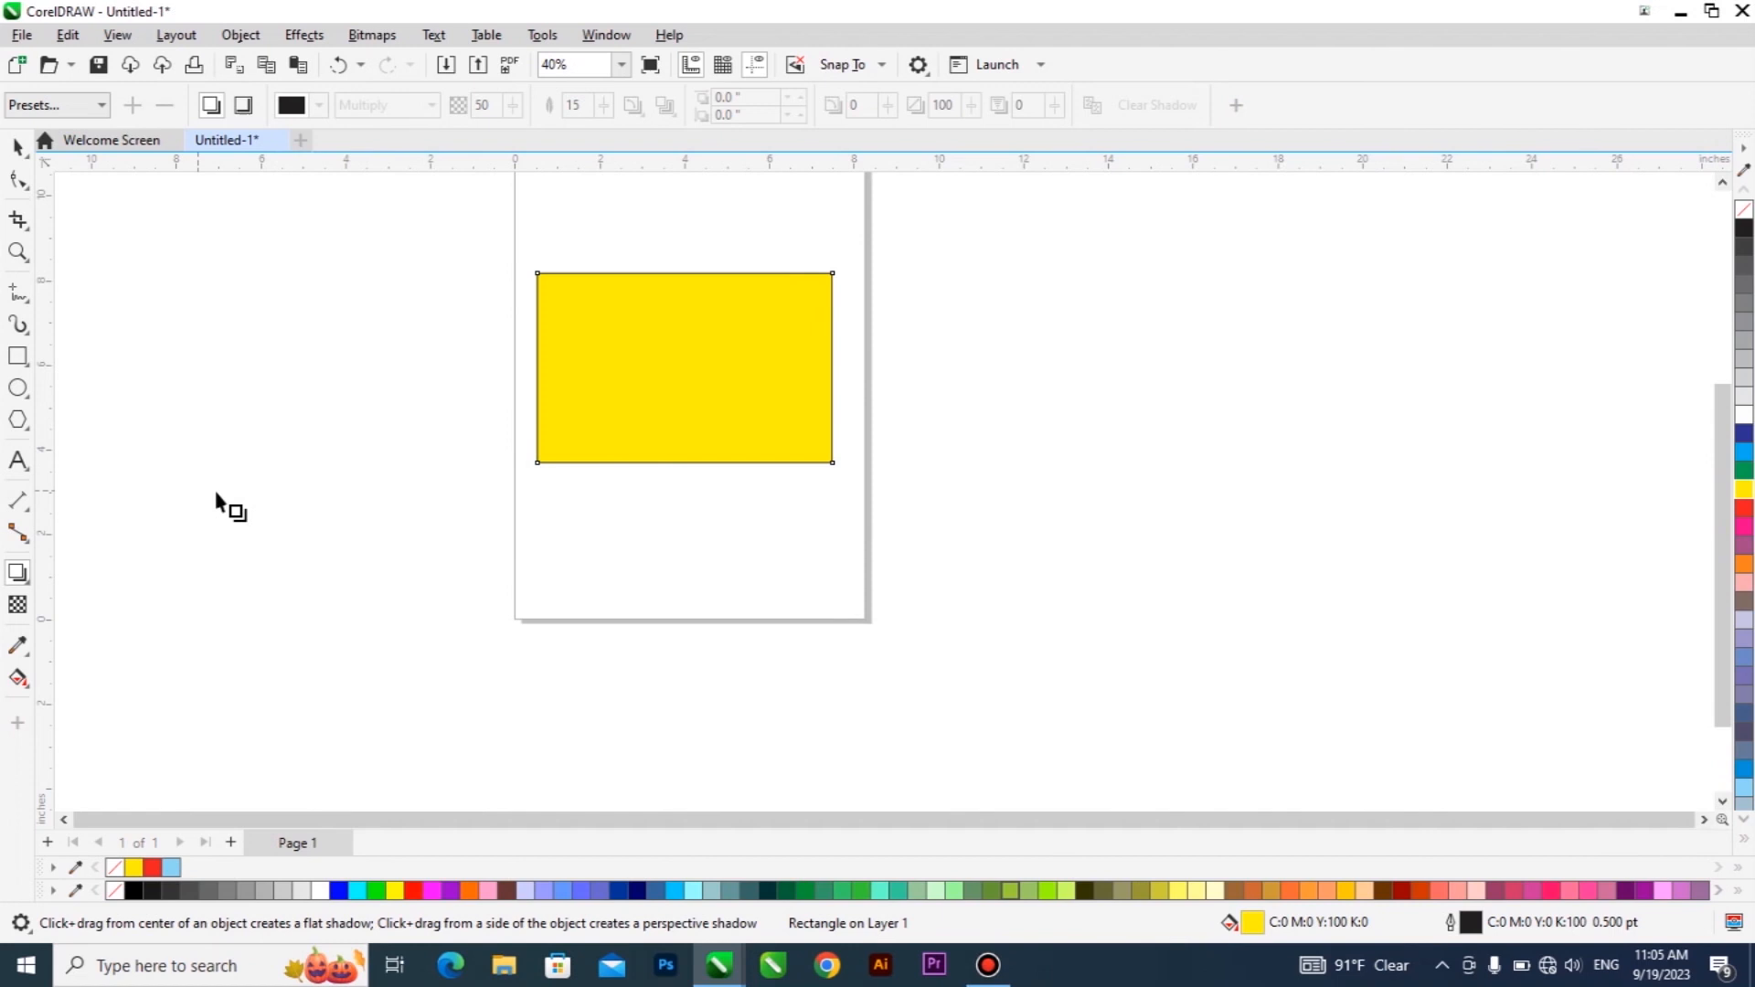
Add the text "MANAGEMENT" on the page below the yellow rectangle
click(18, 462)
click(579, 538)
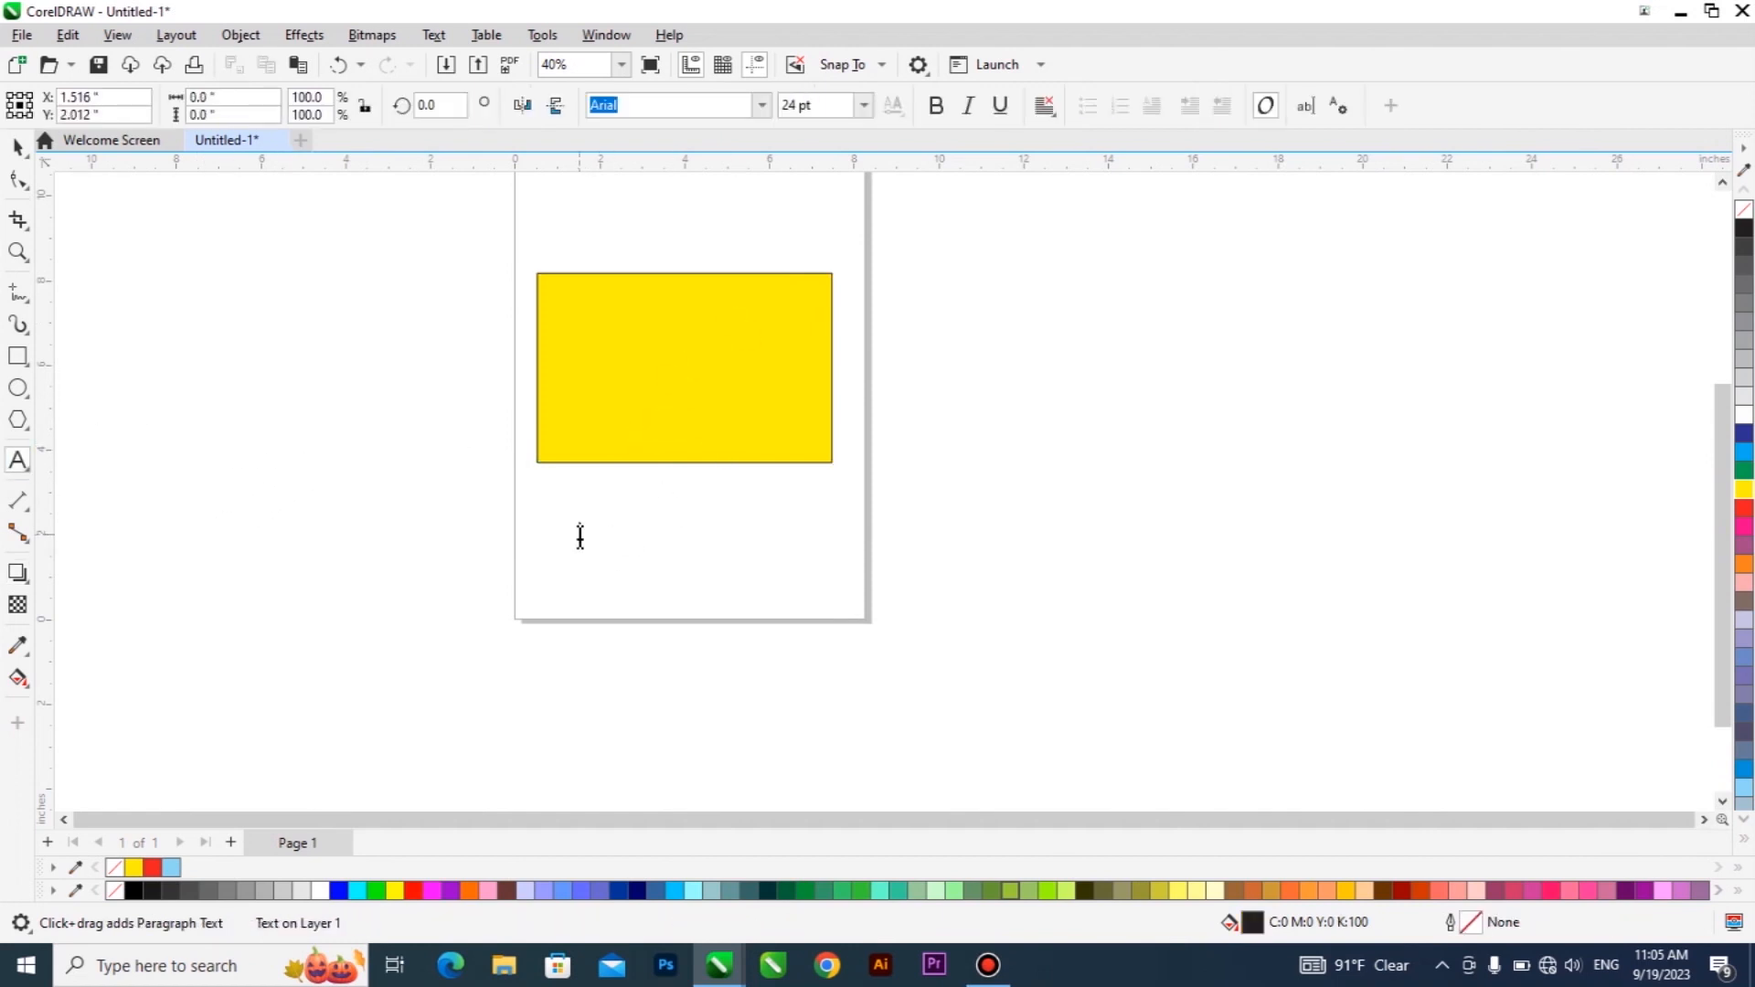
text(MANAGEMENT)
Make the MANAGEMENT text bold and enlarge it to about 73 pt, about 7.3 inches wide
click(17, 147)
click(937, 106)
drag(685, 537, 859, 555)
scroll(781, 576, up, 3)
drag(746, 515, 684, 517)
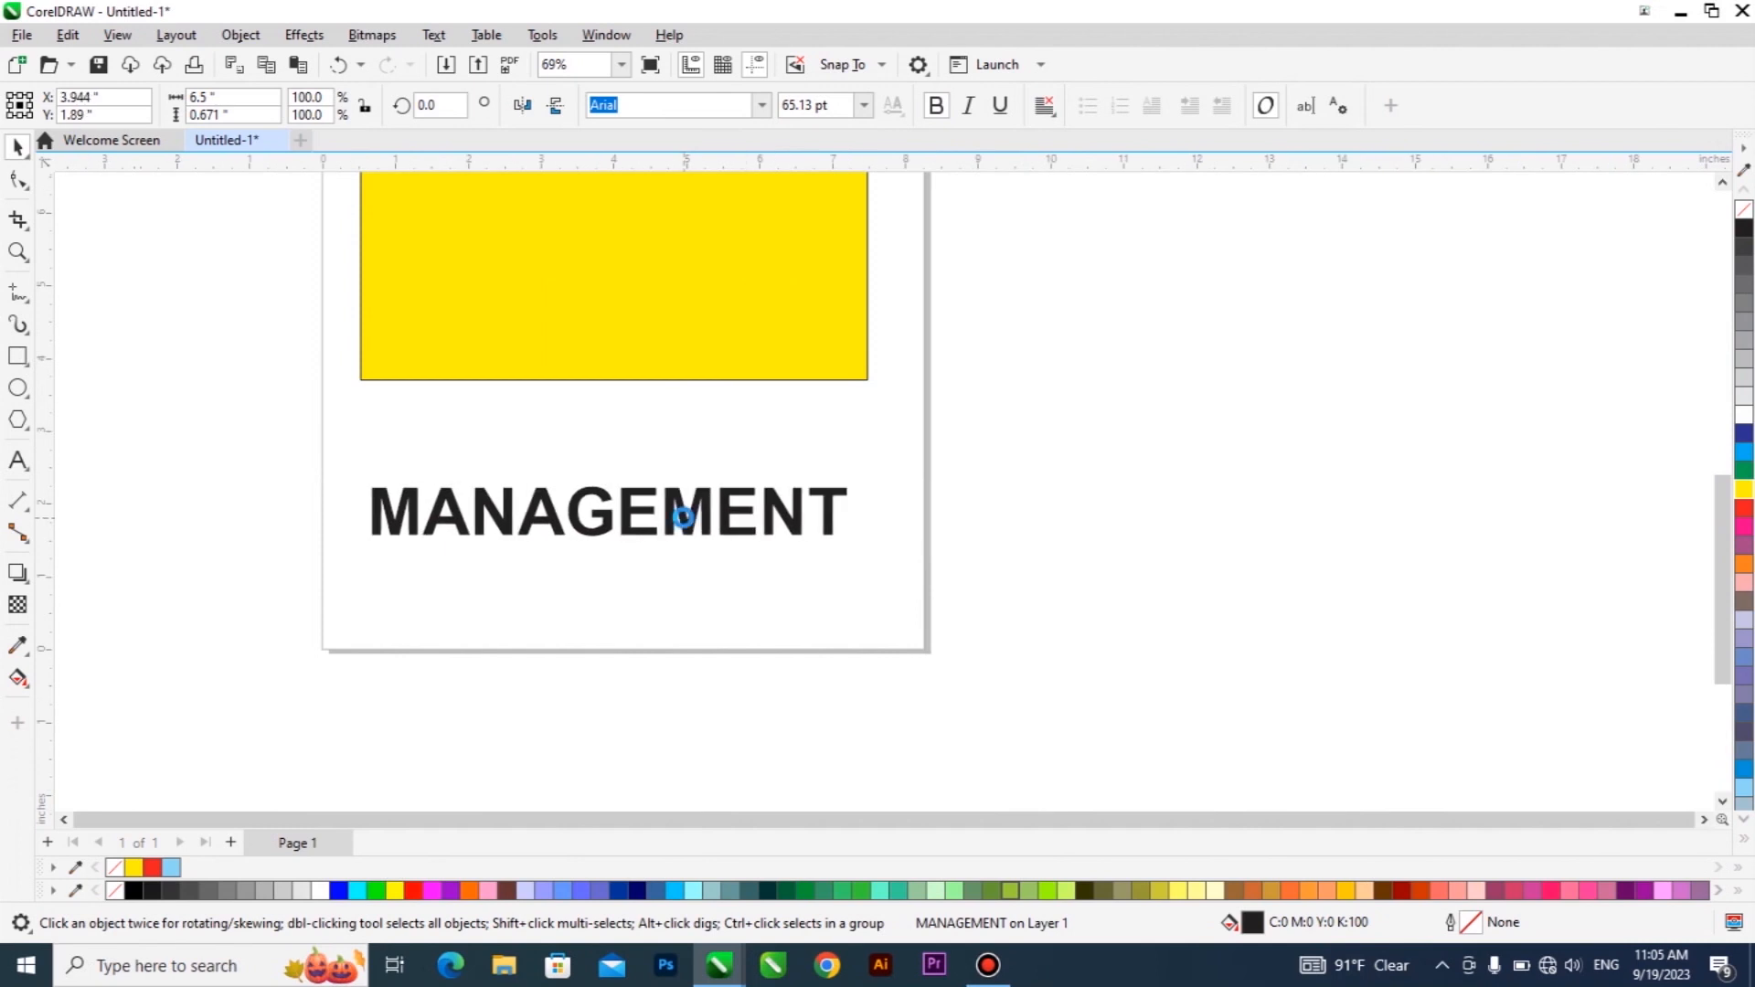
drag(851, 541, 912, 551)
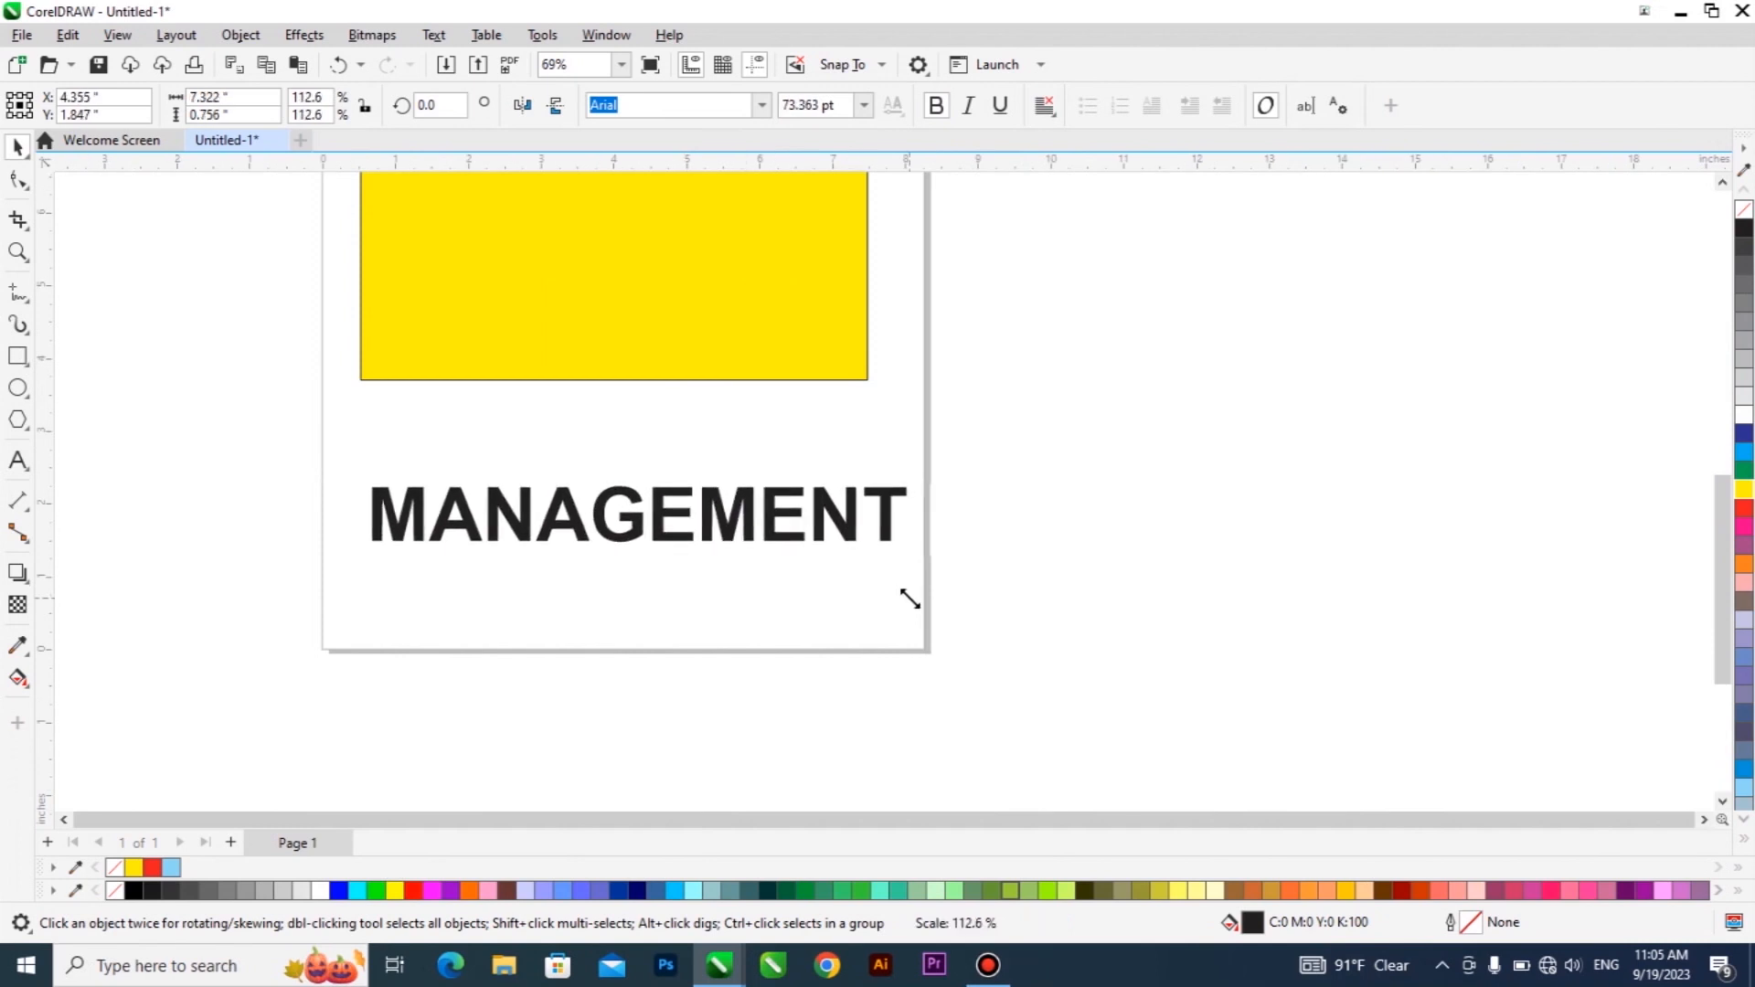
Try the Small Glow shadow preset on the MANAGEMENT text and switch to Perspective Bottom Left
click(19, 574)
click(125, 586)
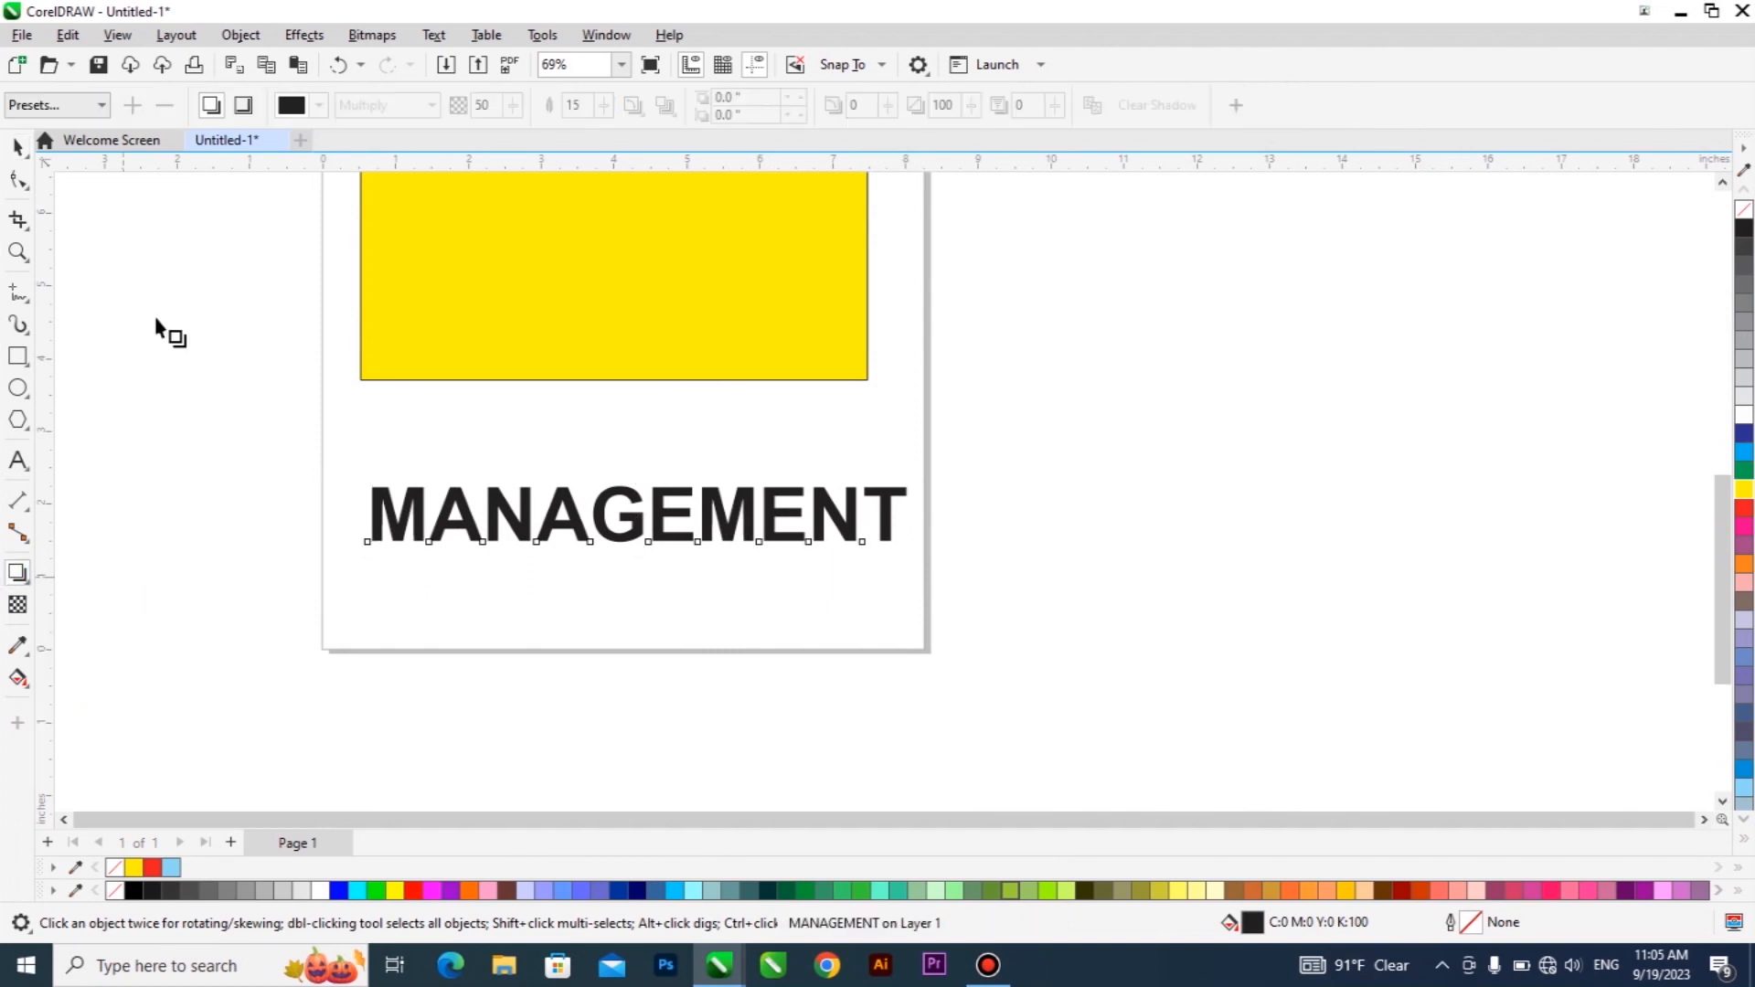
click(55, 105)
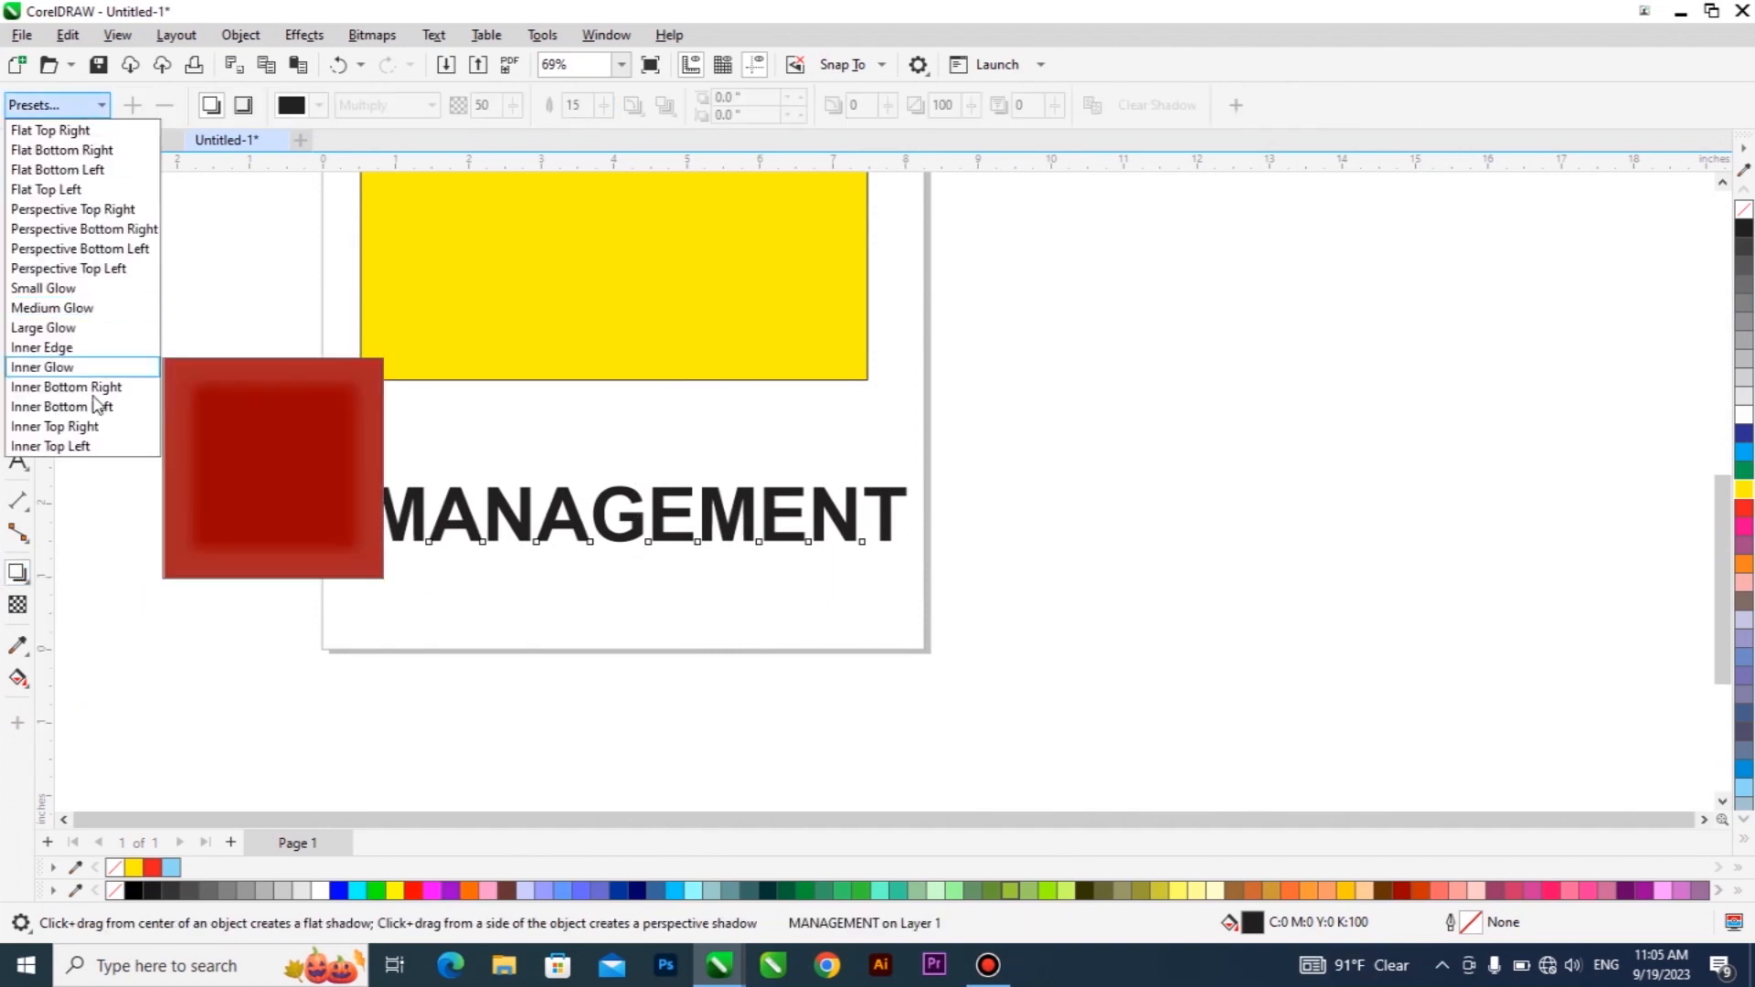
click(92, 288)
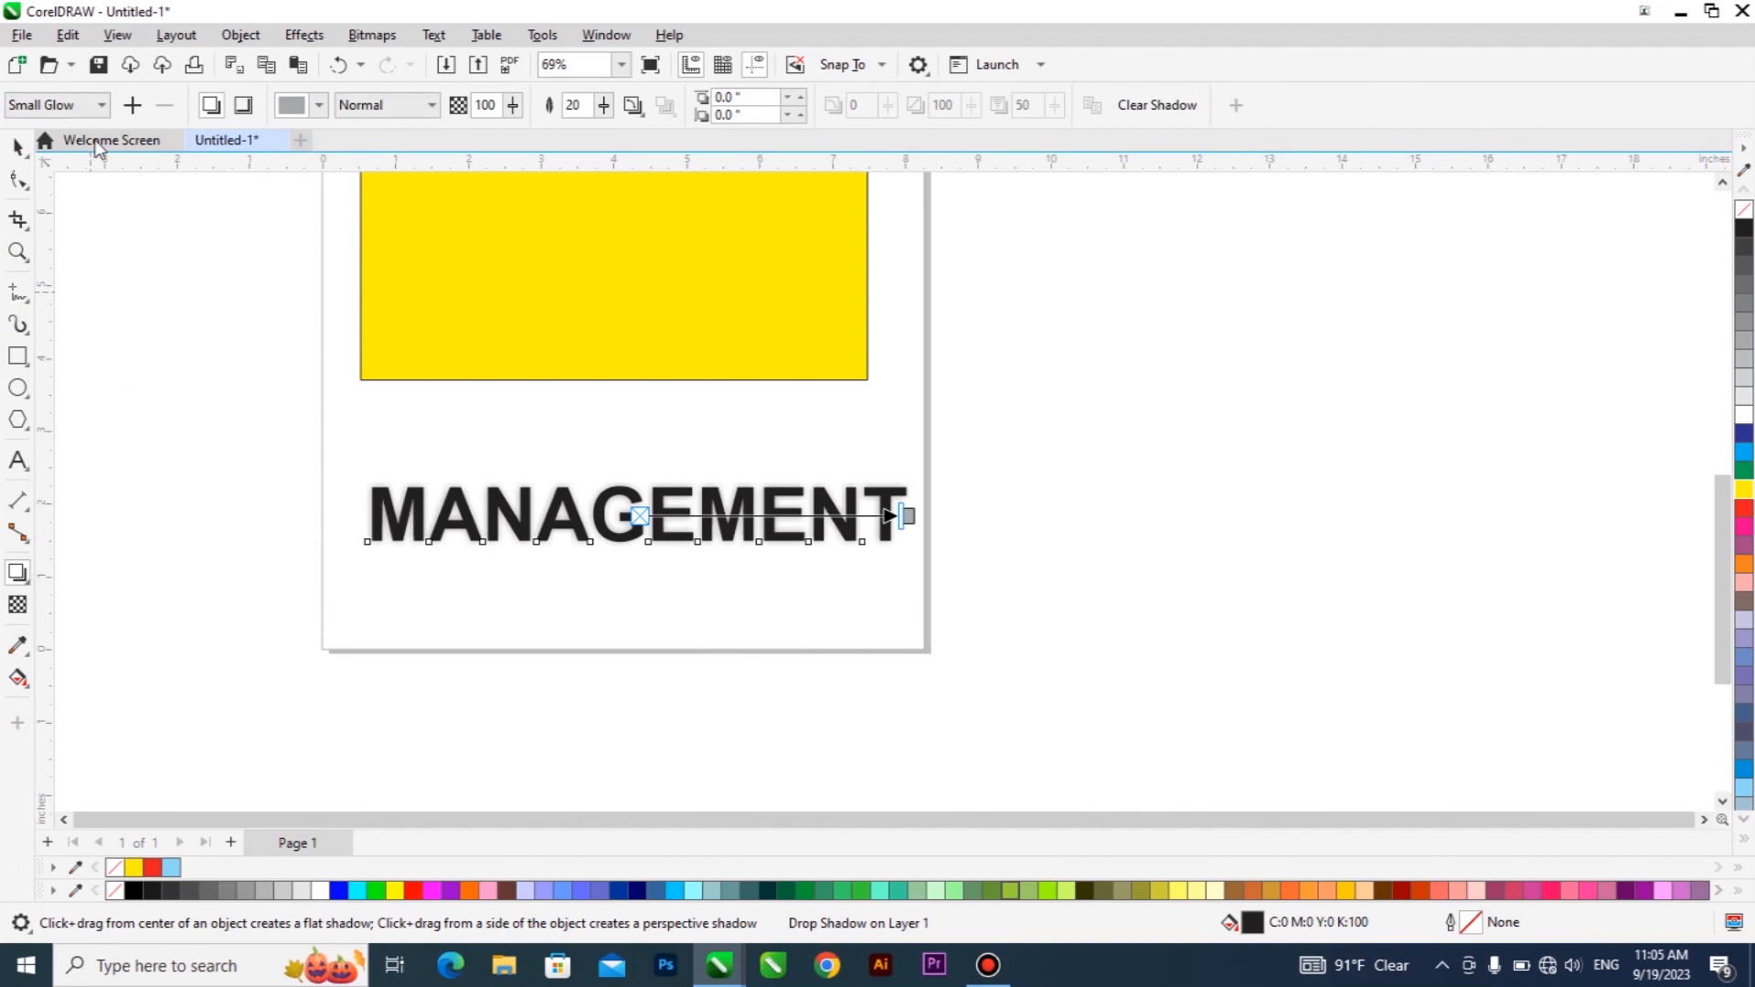
click(87, 105)
click(82, 252)
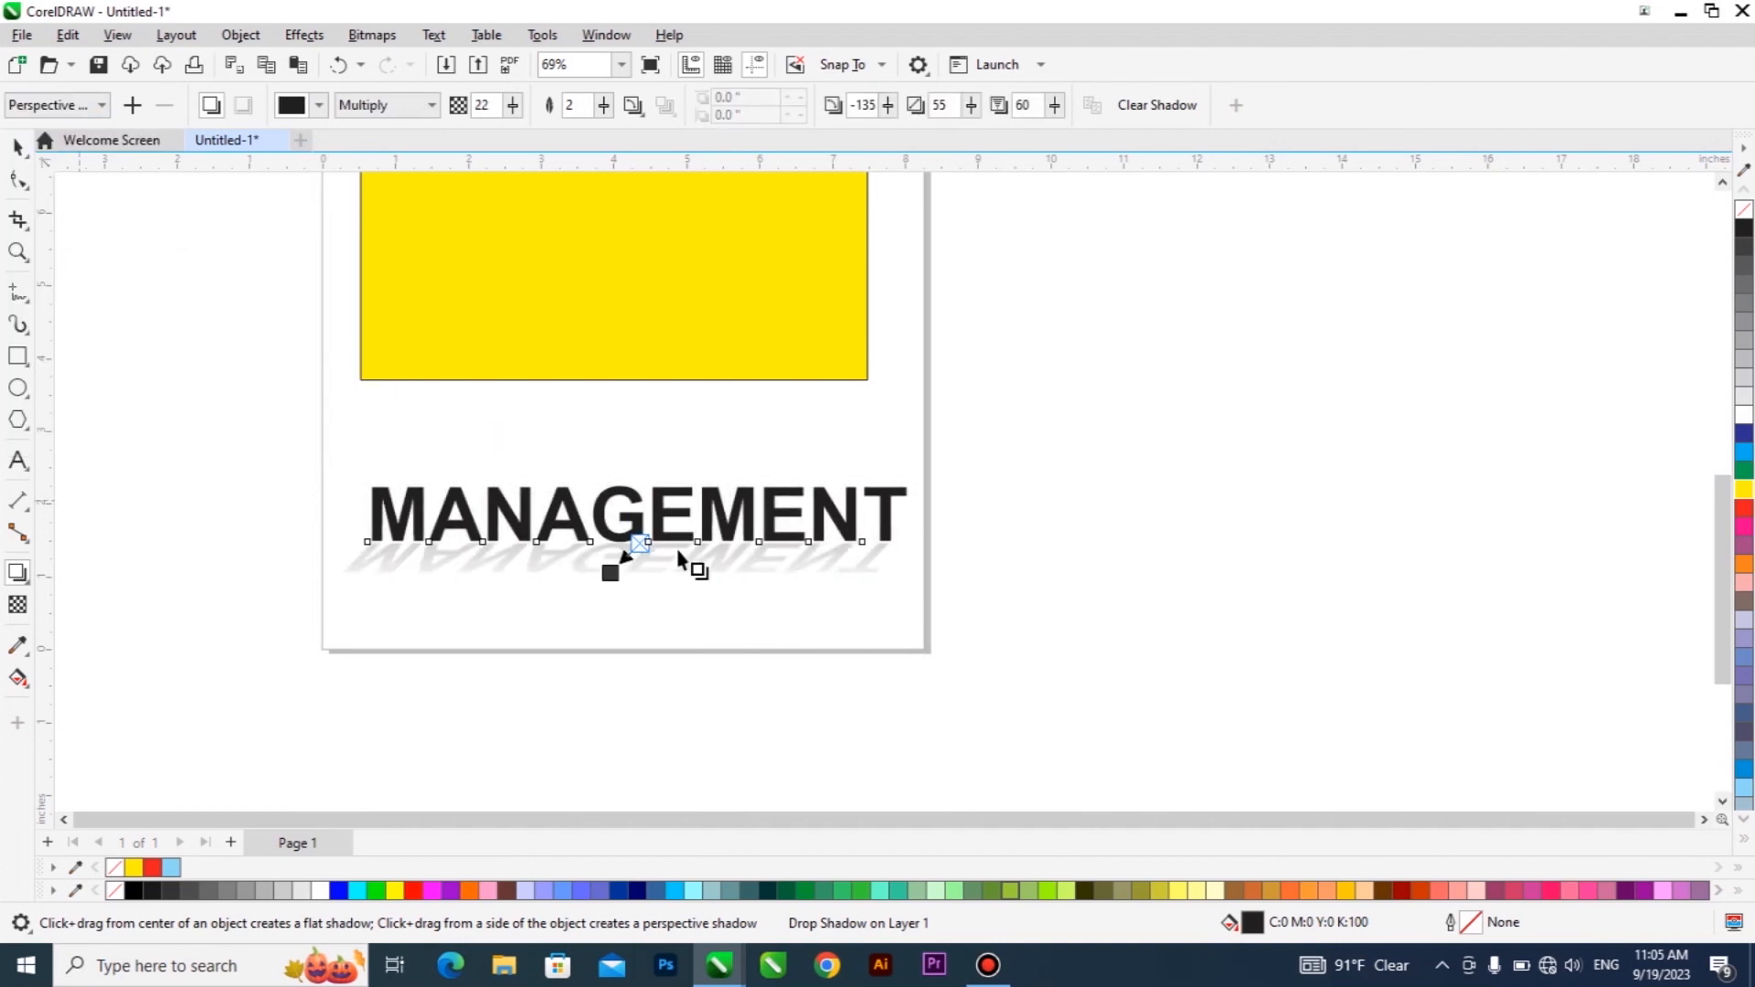
Redirect the text's shadow up behind the letters at angle 135 with stretch 81, and set its fade to 76
scroll(627, 557, up, 3)
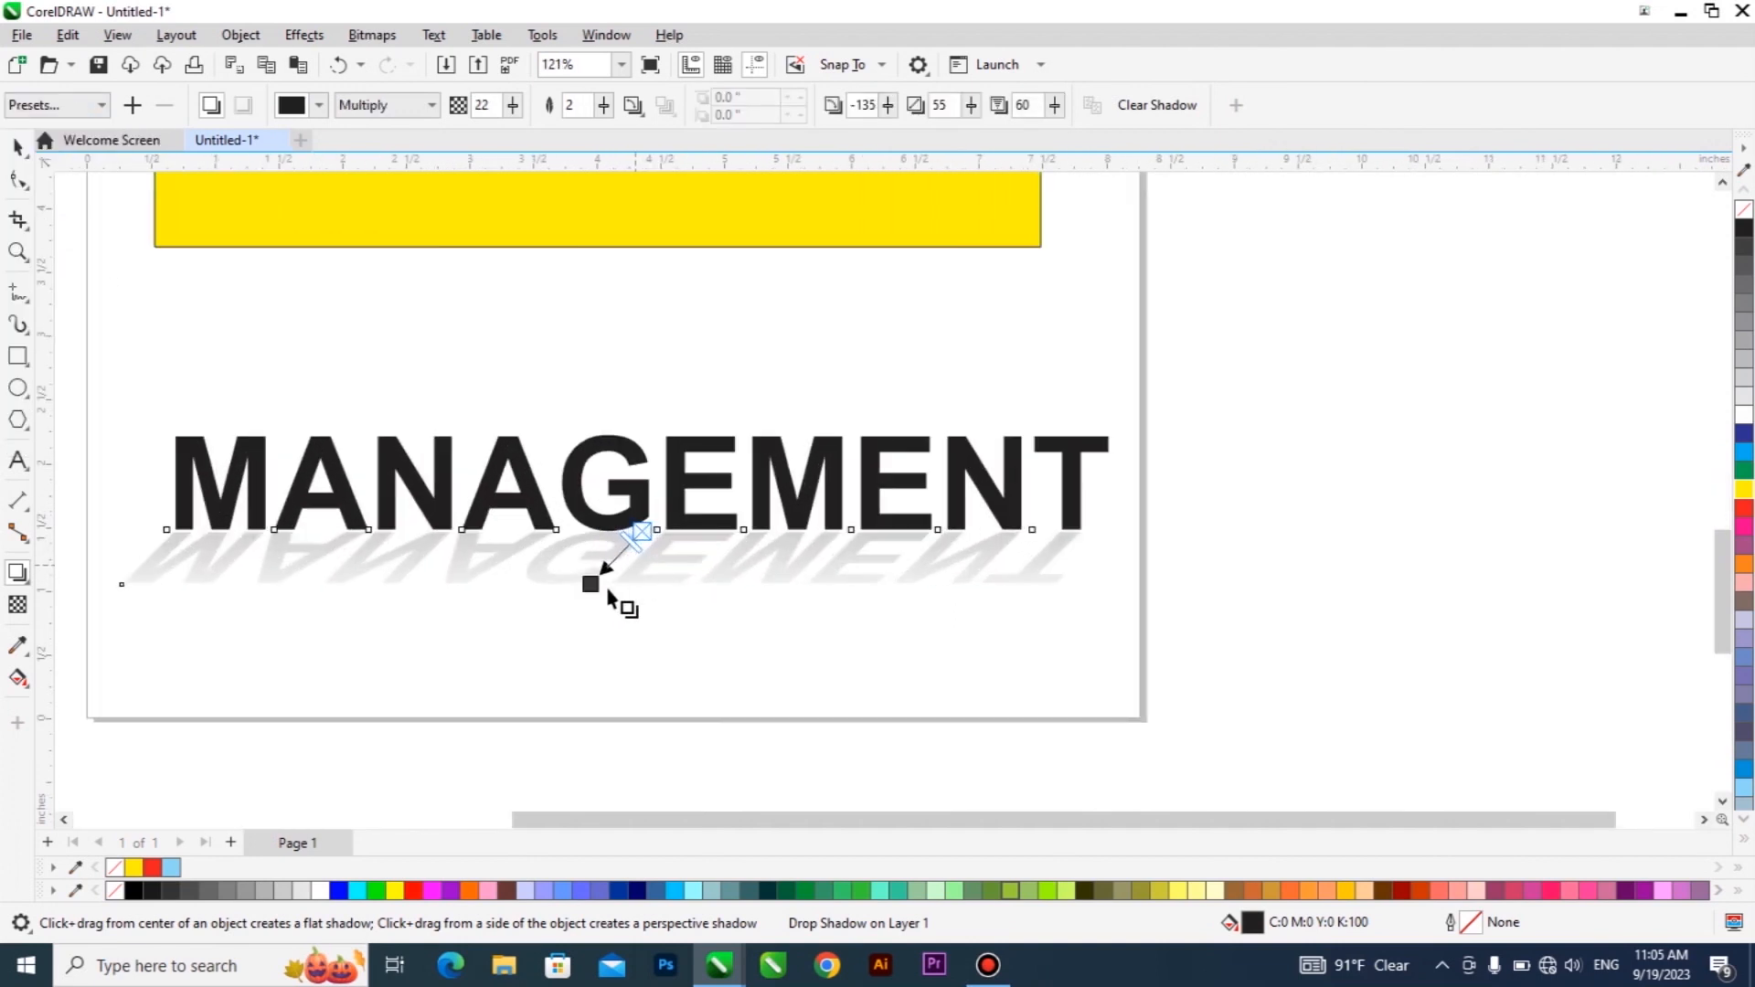
drag(722, 375, 1105, 359)
drag(909, 348, 575, 413)
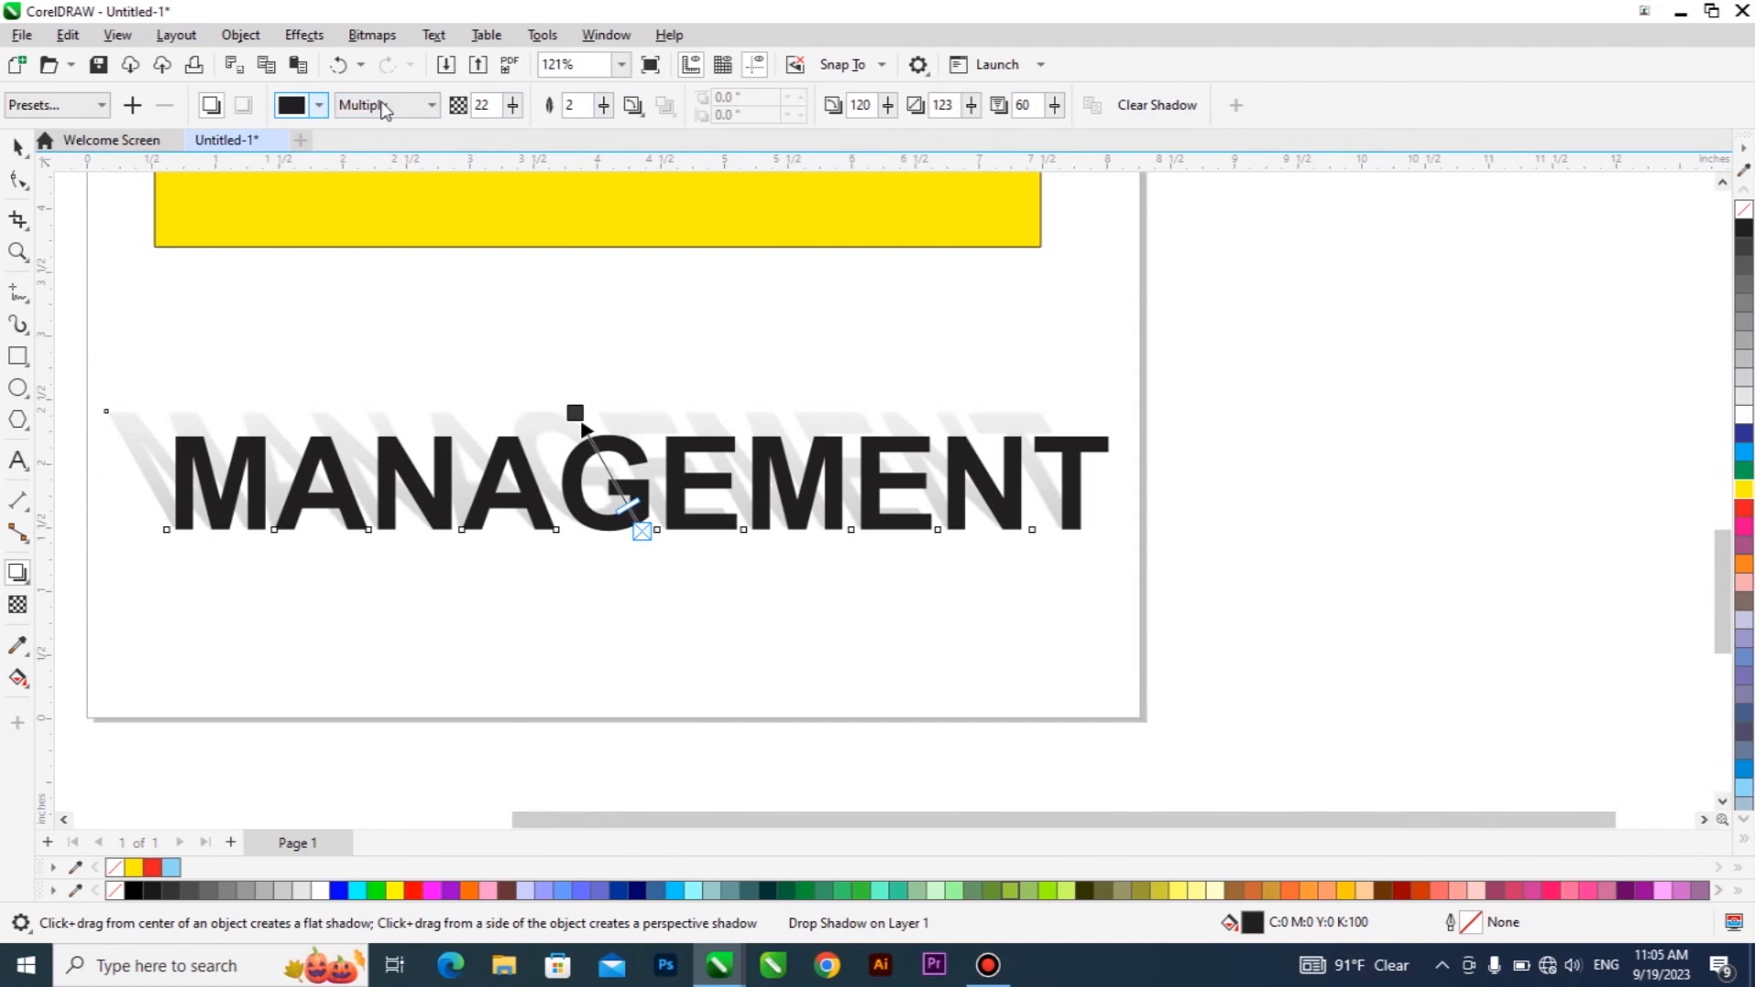
mouse_move(582, 424)
mouse_down()
mouse_move(576, 403)
mouse_move(545, 431)
mouse_move(566, 454)
mouse_up()
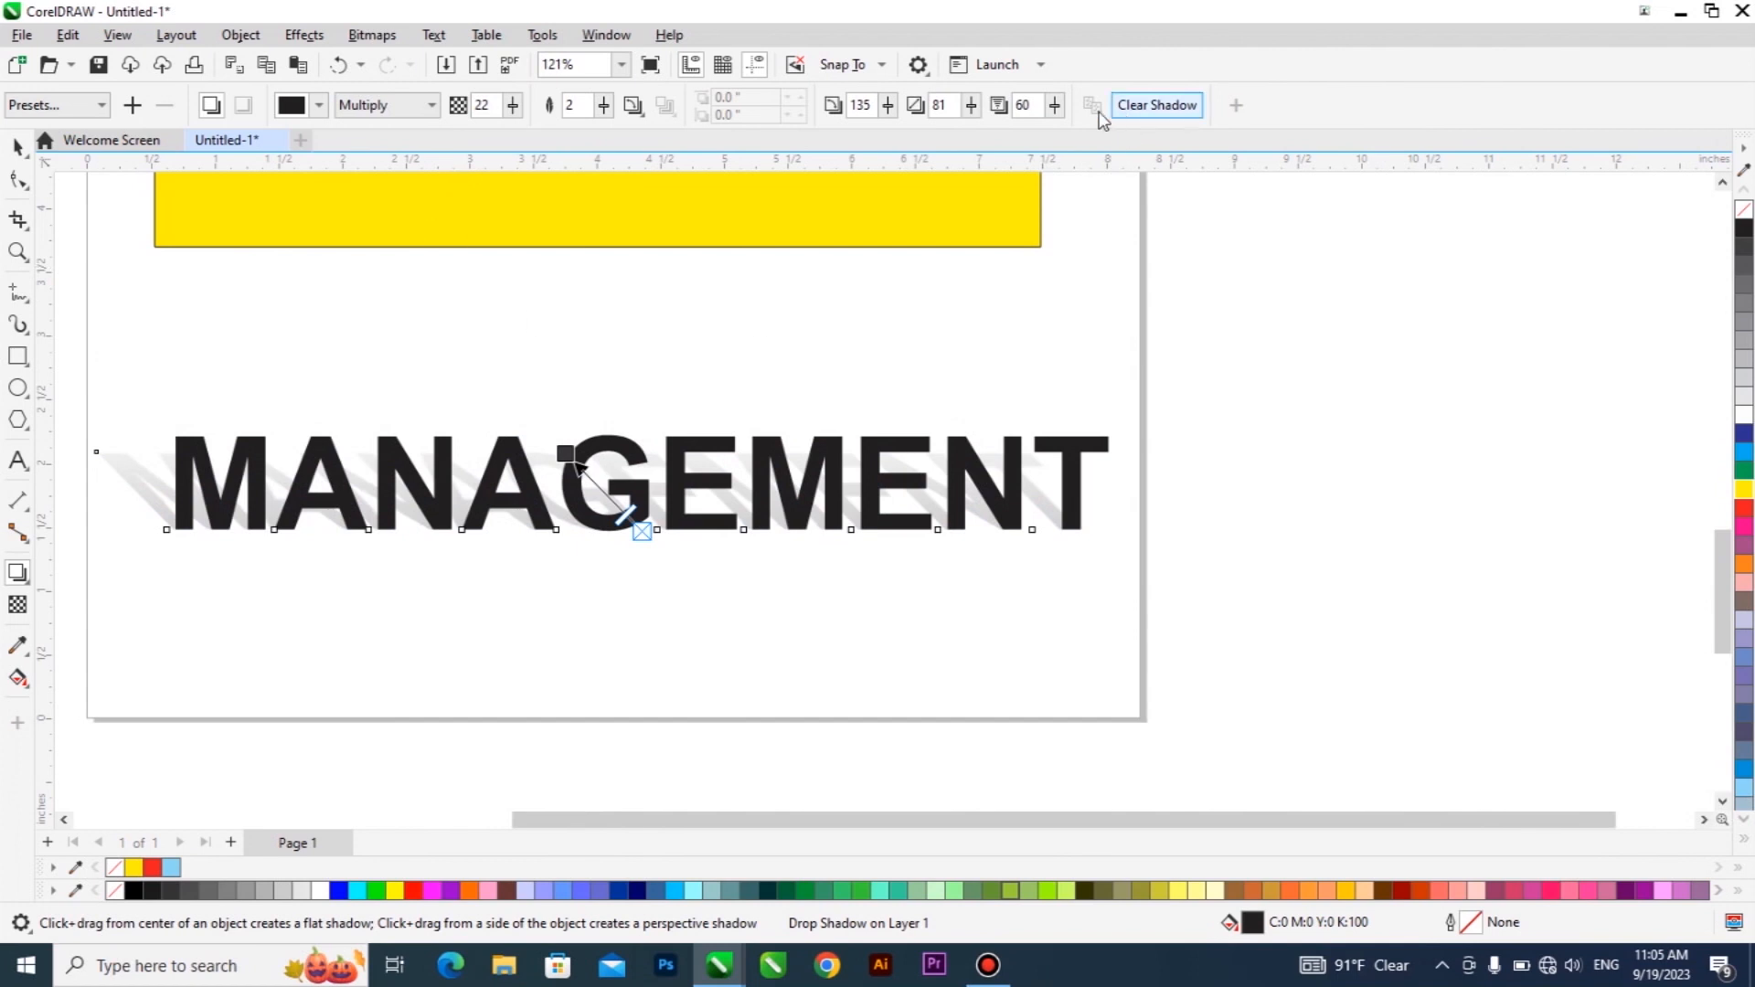
mouse_move(1056, 106)
mouse_down()
mouse_move(1088, 113)
mouse_move(1043, 106)
mouse_up()
Try shadow opacities of 73 and 18 on the MANAGEMENT text and set the opacity to 4
scroll(126, 489, up, 3)
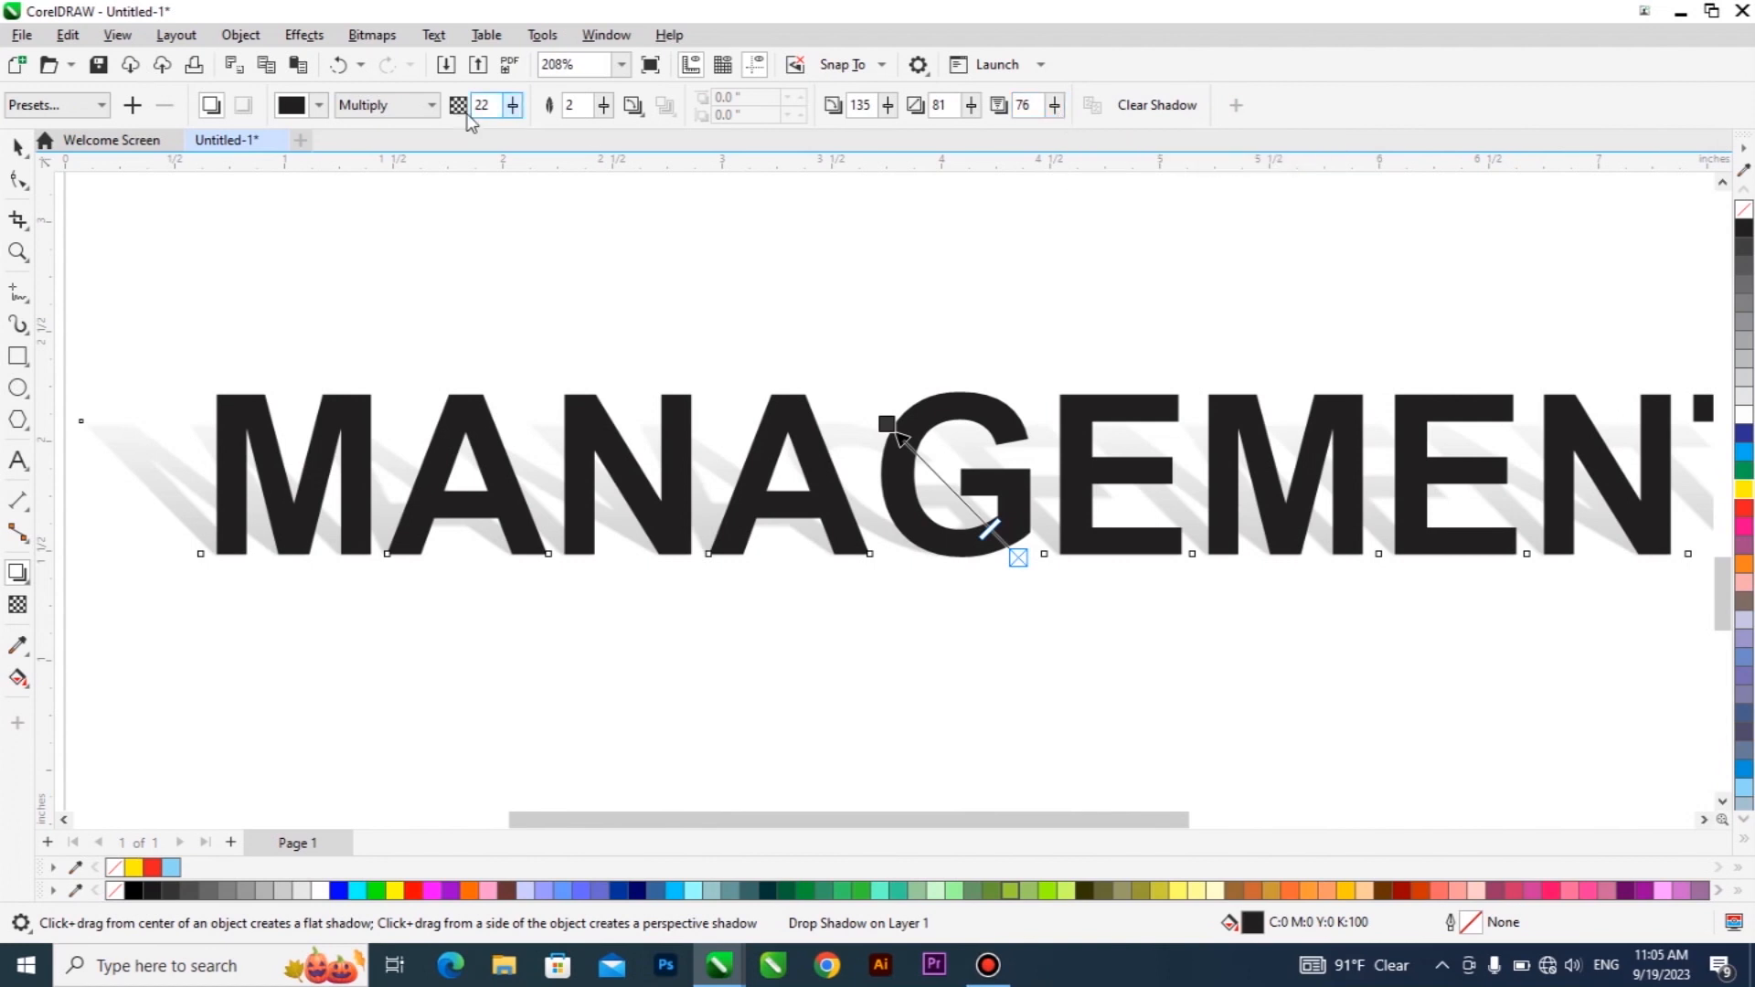
click(515, 107)
drag(515, 132, 566, 132)
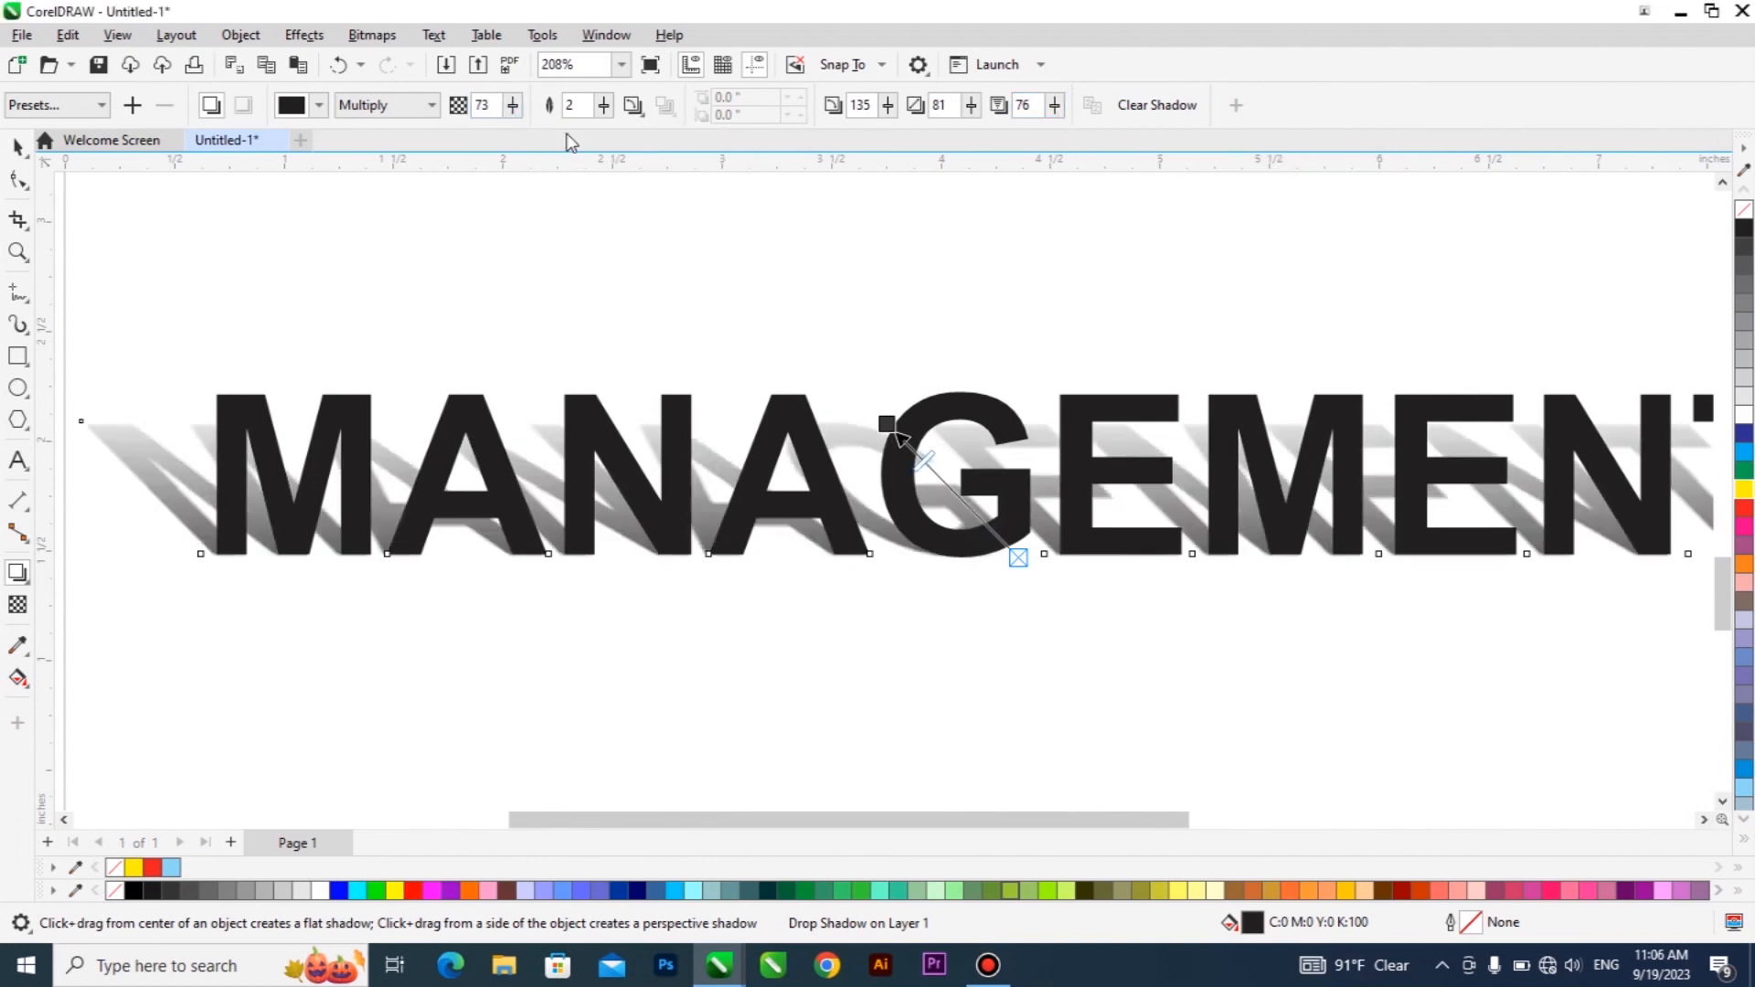
click(515, 108)
drag(510, 133, 468, 134)
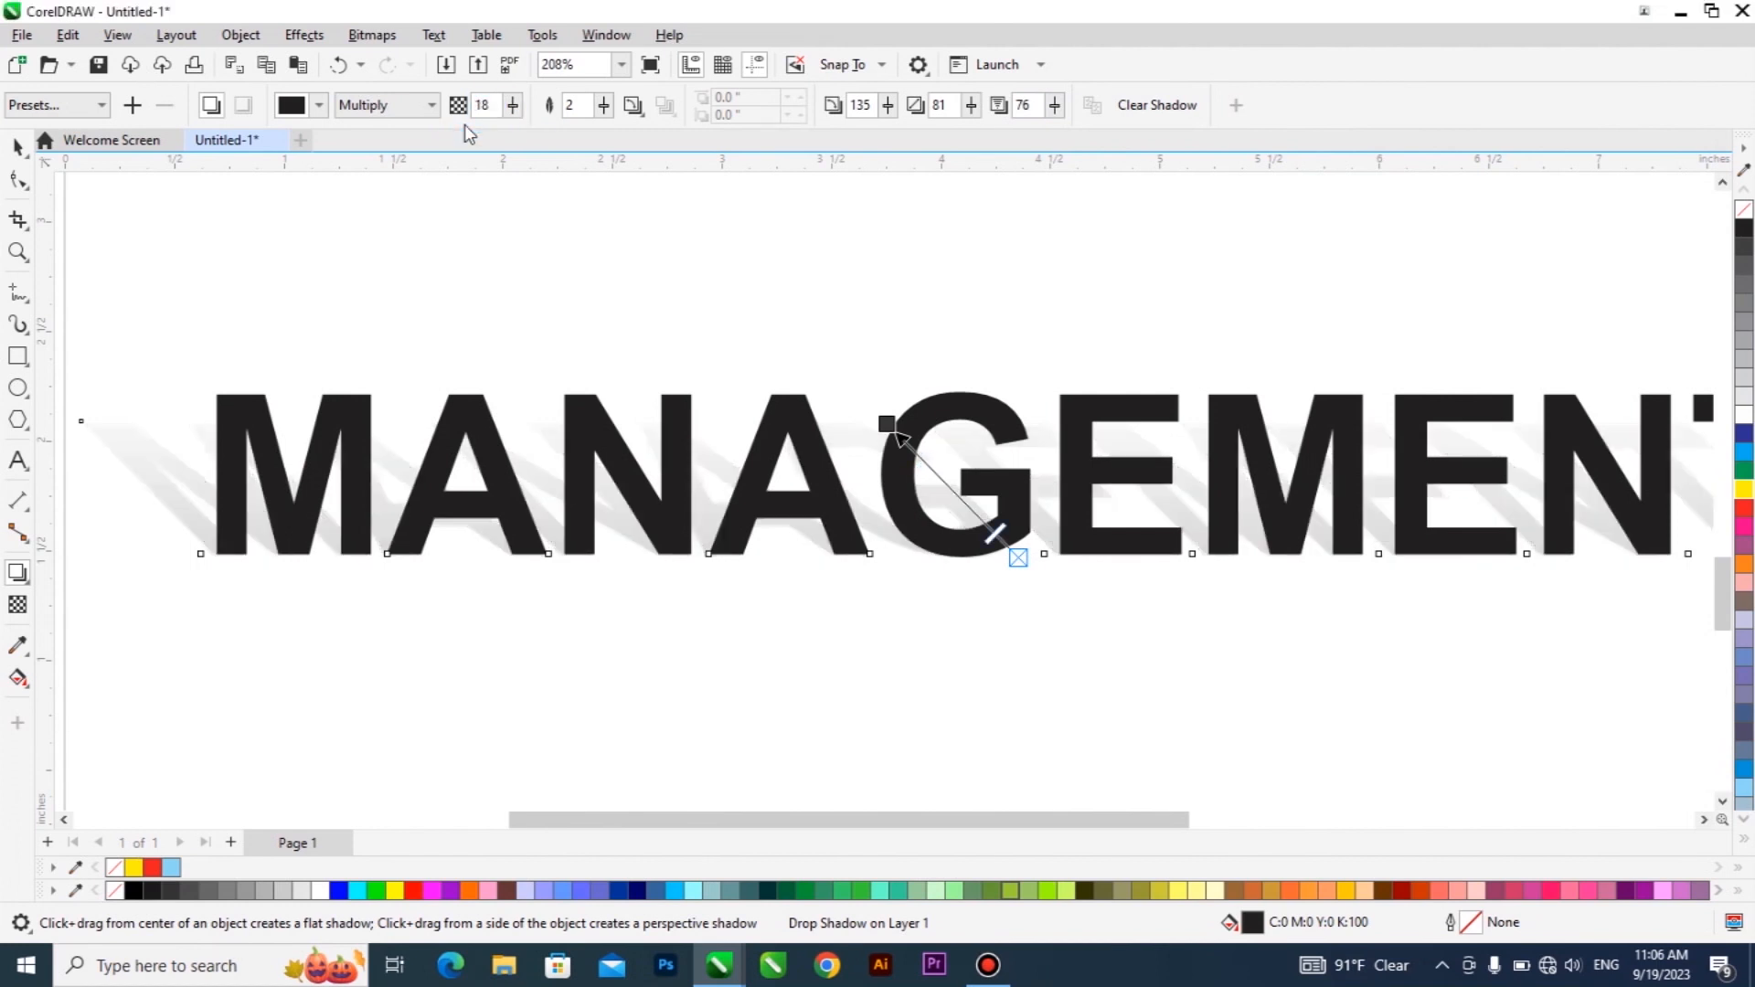
click(513, 105)
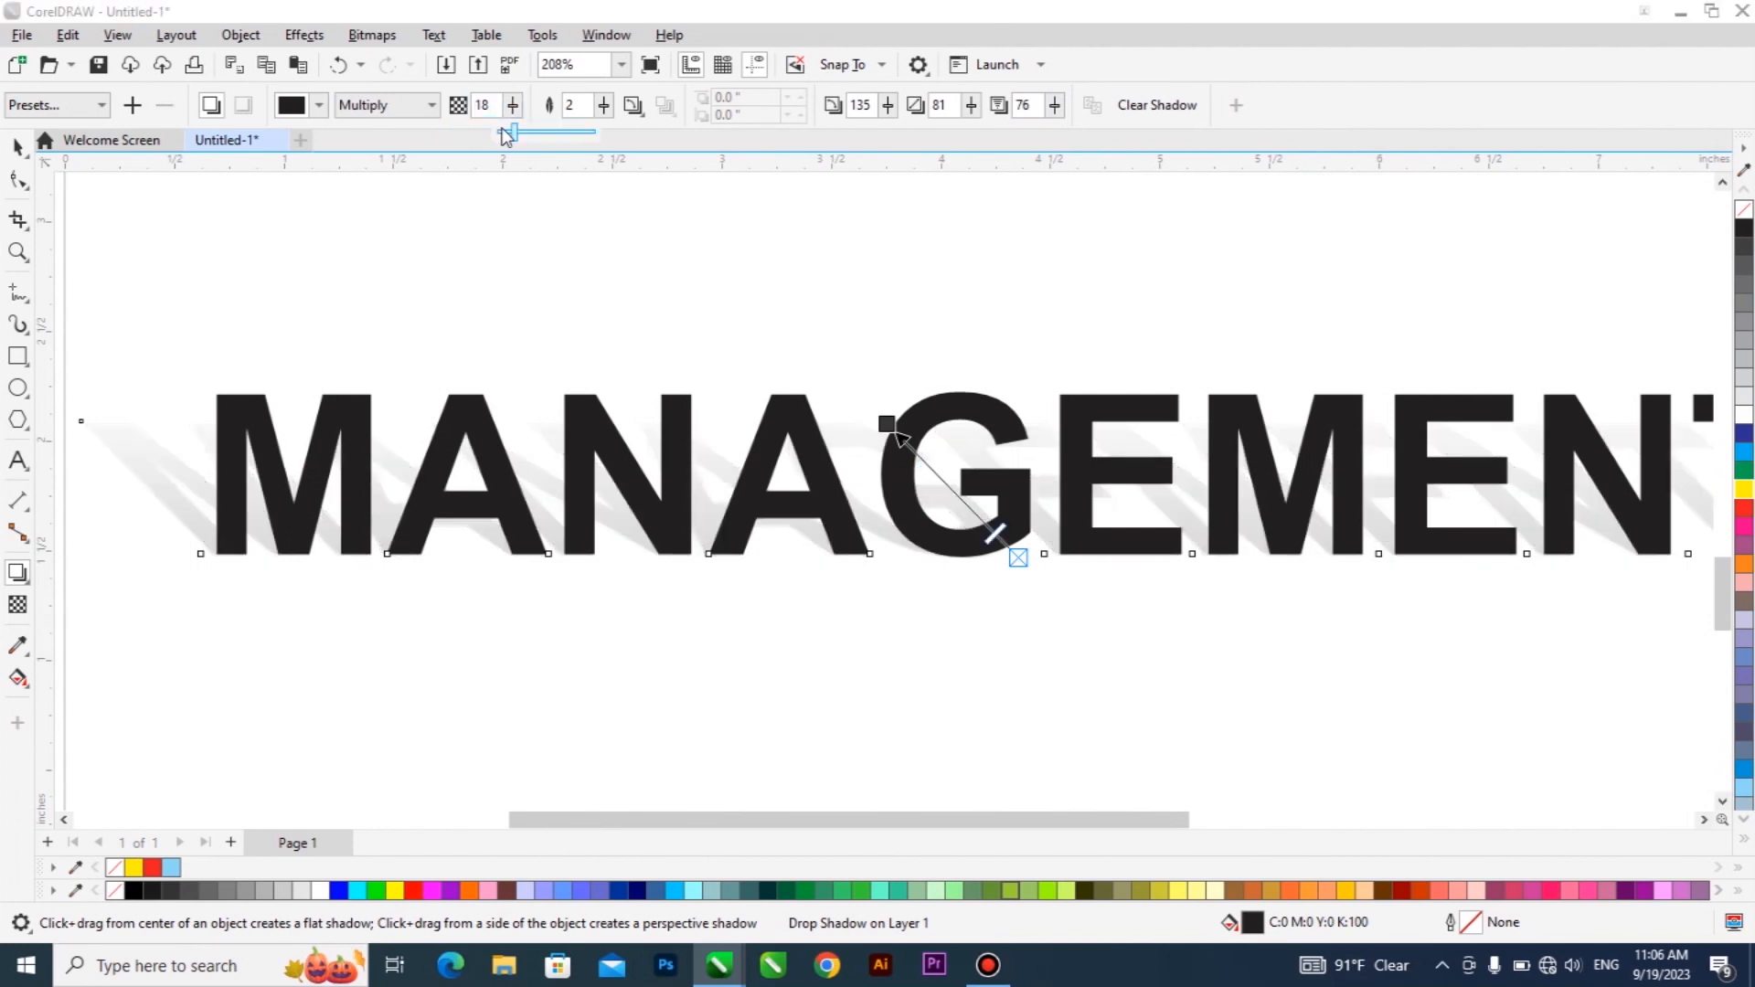
drag(507, 135, 502, 136)
click(16, 146)
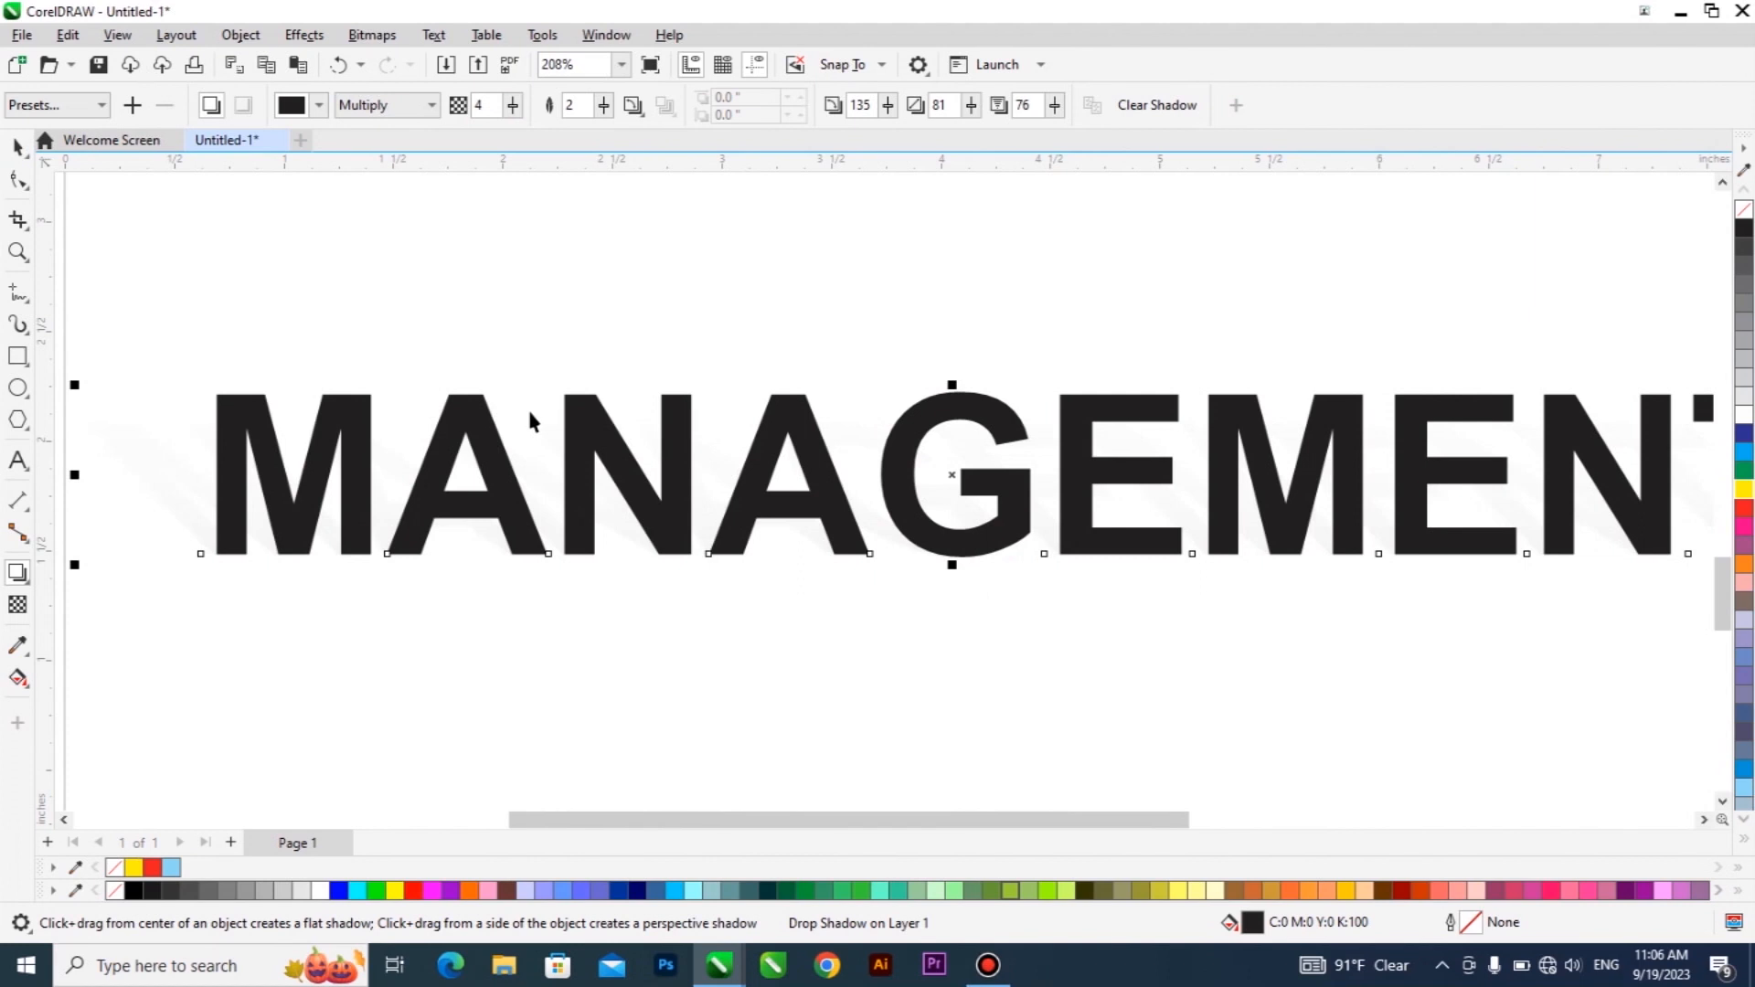
scroll(528, 408, down, 2)
mouse_move(804, 403)
mouse_down()
mouse_move(811, 316)
mouse_move(818, 432)
mouse_move(803, 415)
mouse_up()
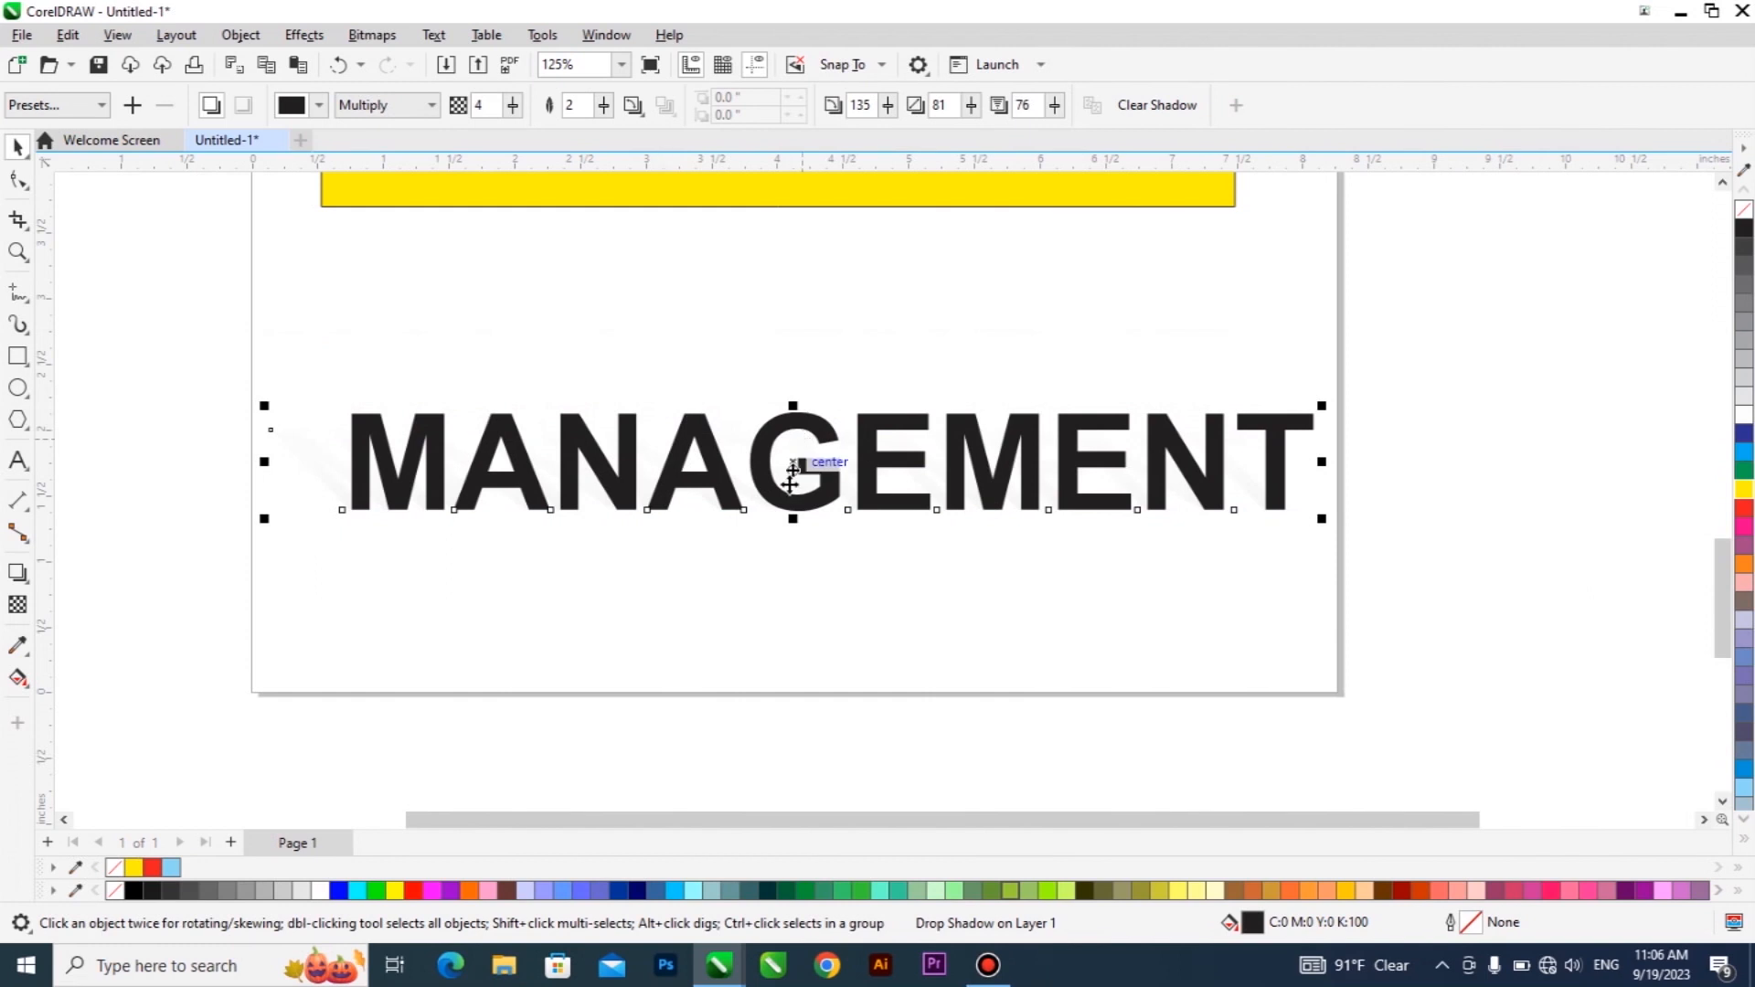
scroll(801, 468, down, 2)
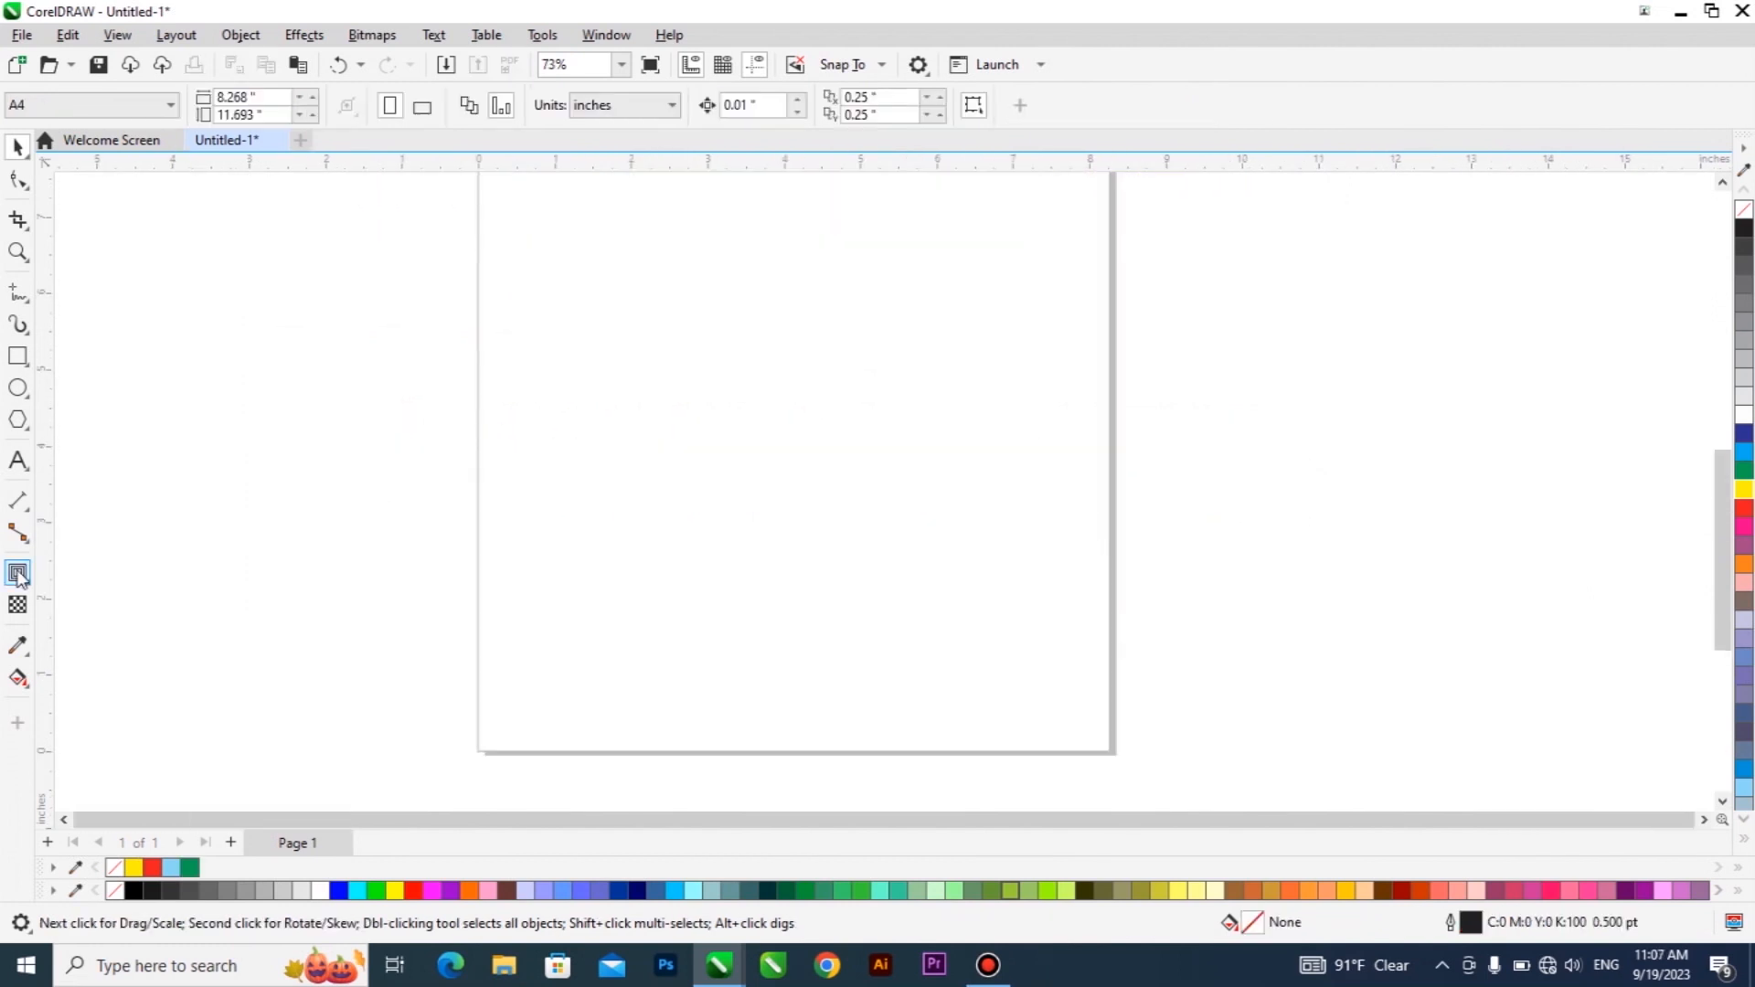
Add the text "HAND" on the empty page
click(18, 573)
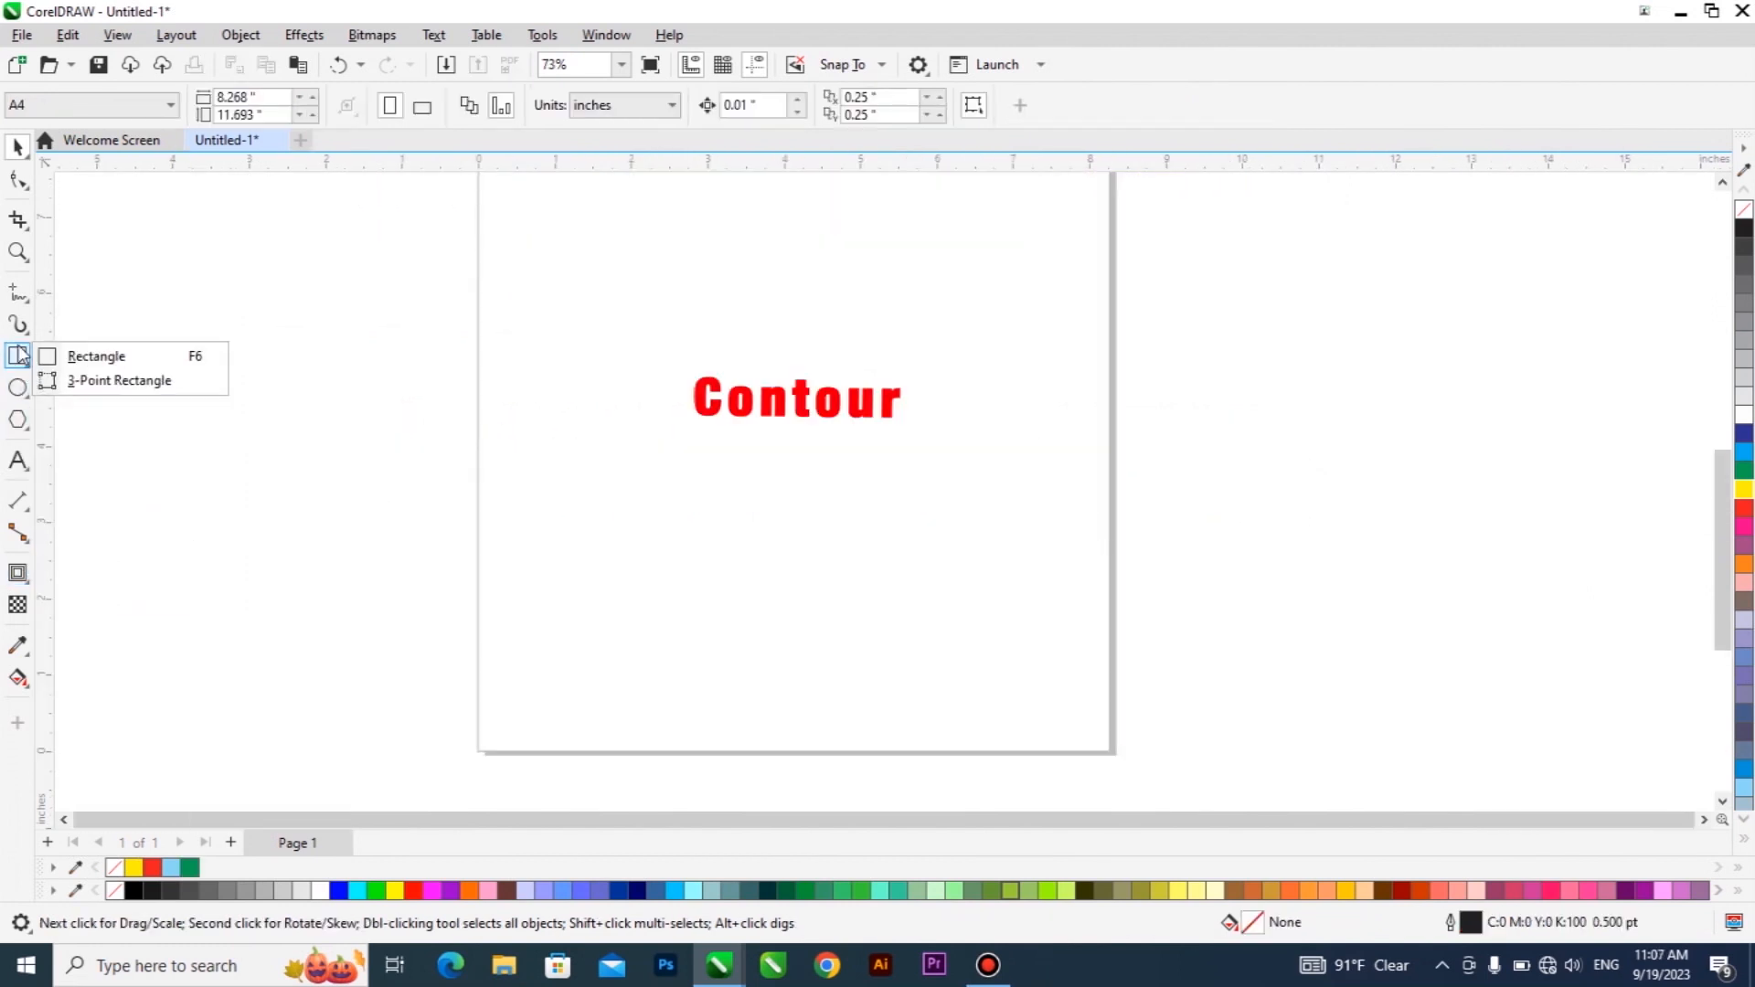
mouse_move(18, 462)
click(78, 459)
click(547, 430)
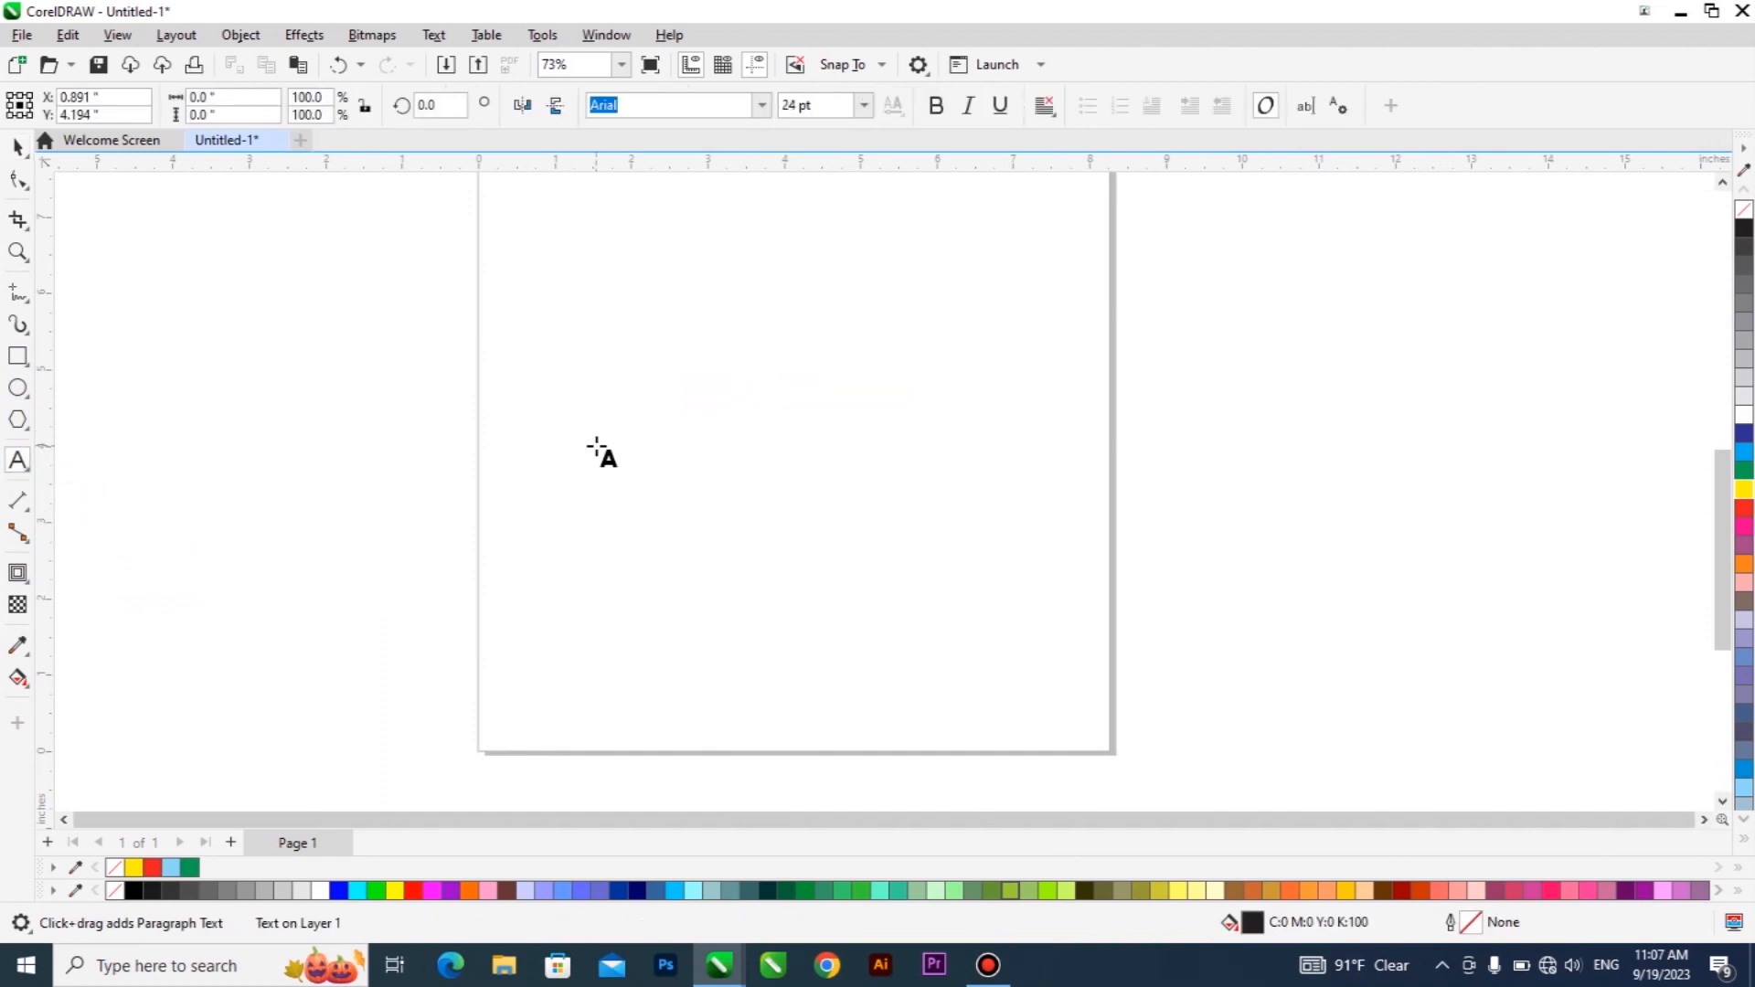
text(HAND)
key(ctrl+space)
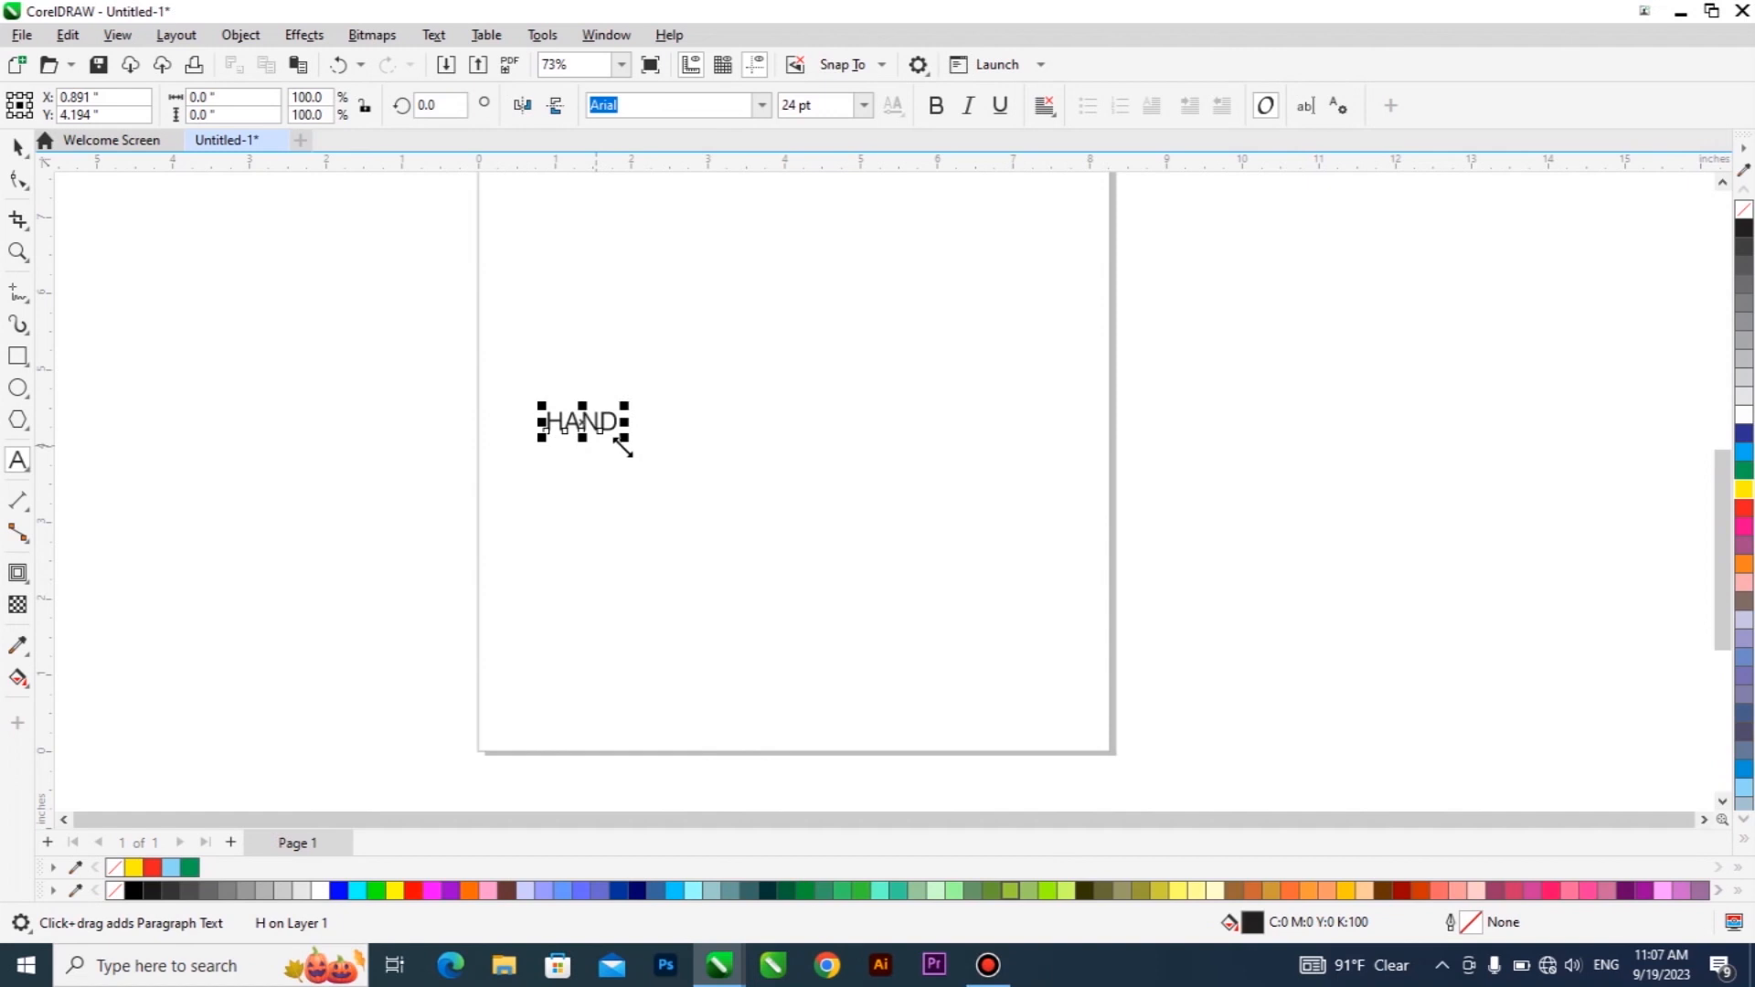
Set the HAND text in the Impact font and enlarge it to about 214 pt, about 6.2 inches wide
drag(627, 443, 950, 659)
drag(931, 394, 935, 391)
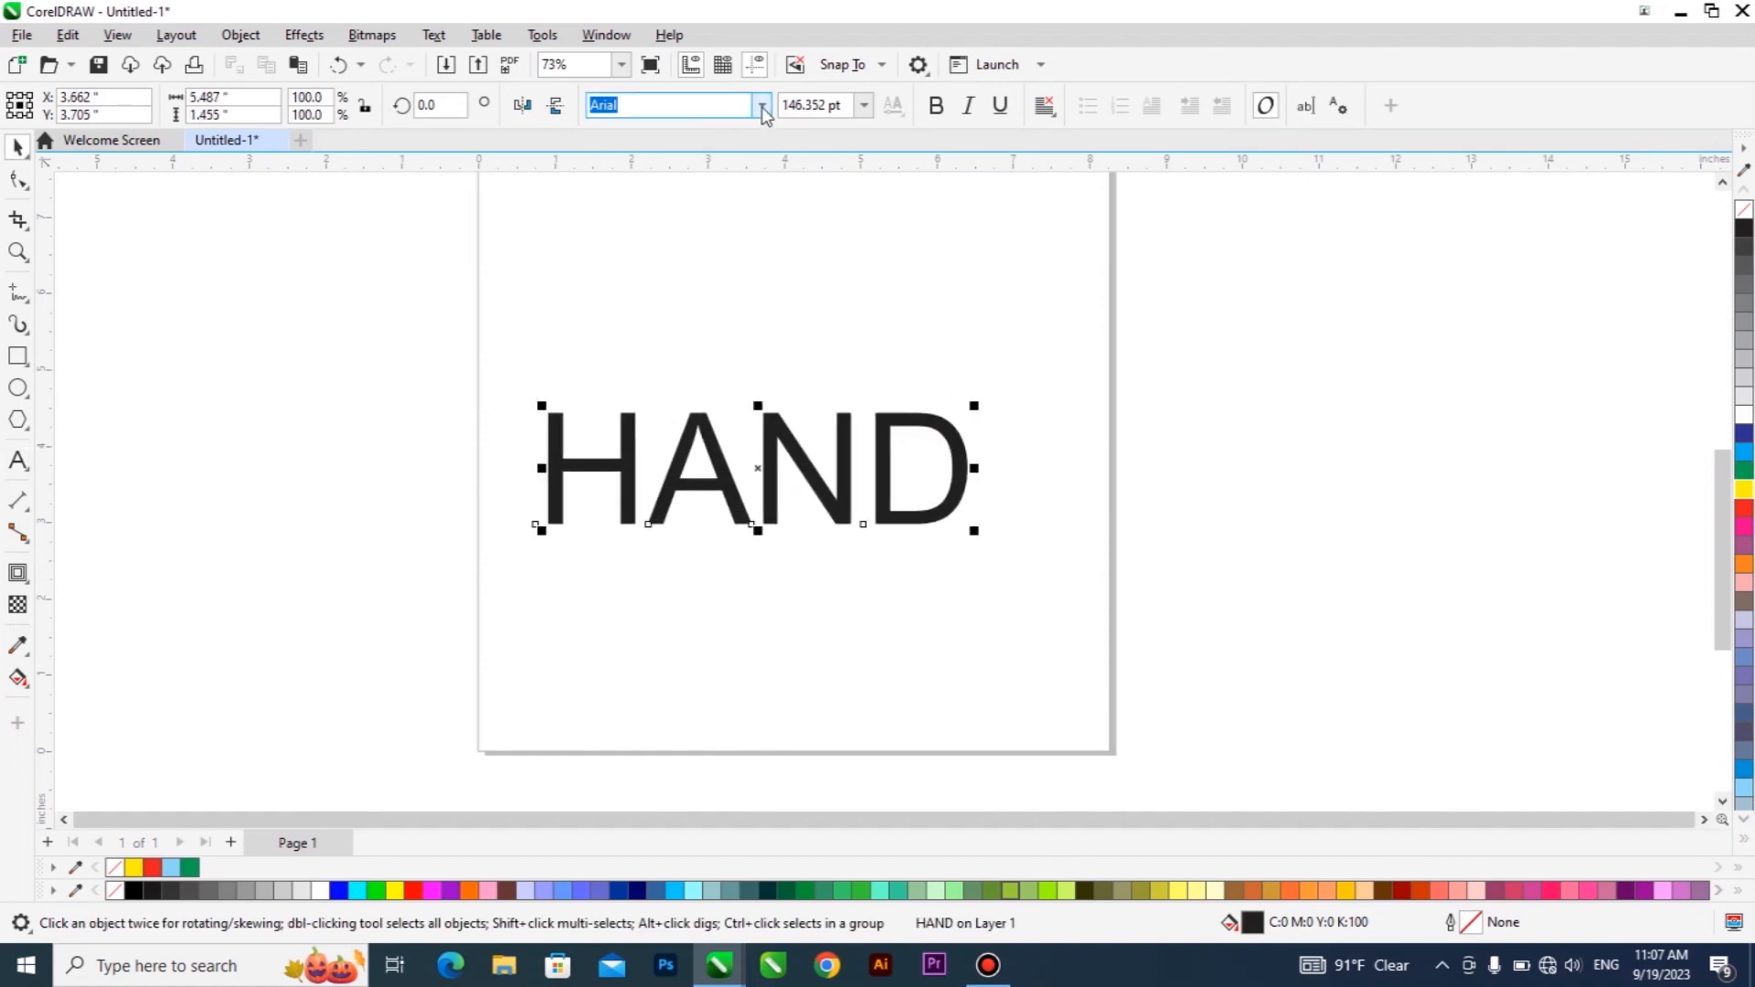
click(763, 105)
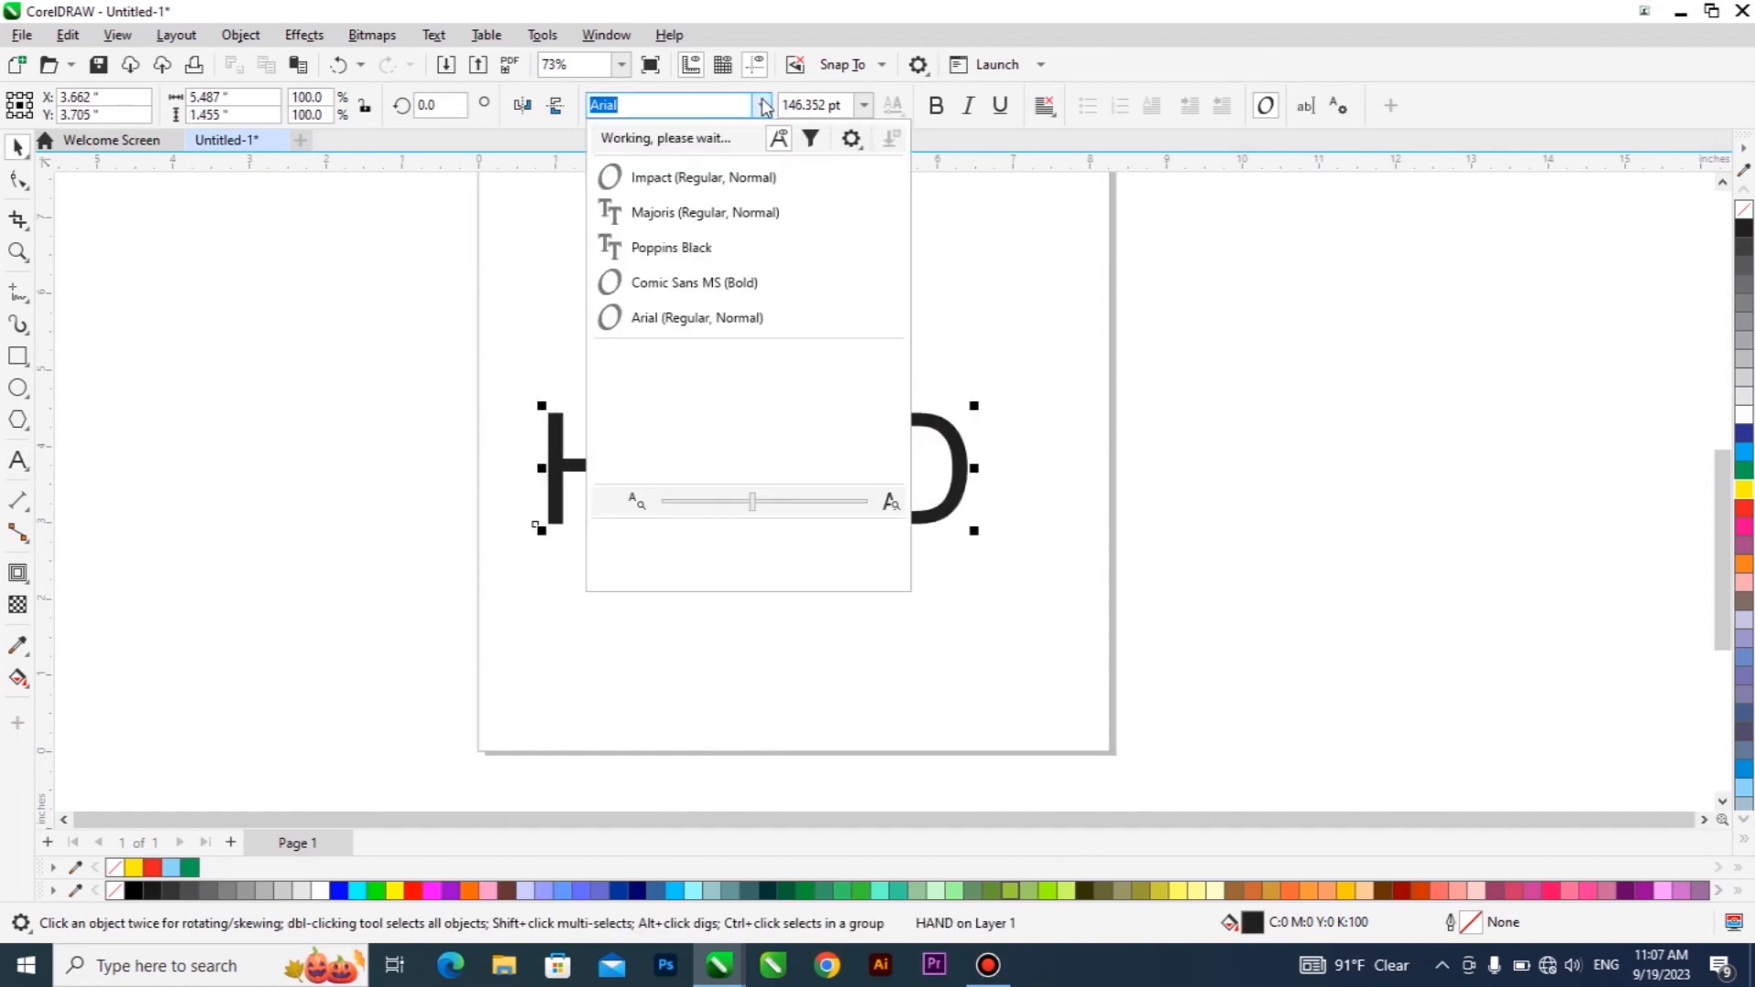
click(686, 174)
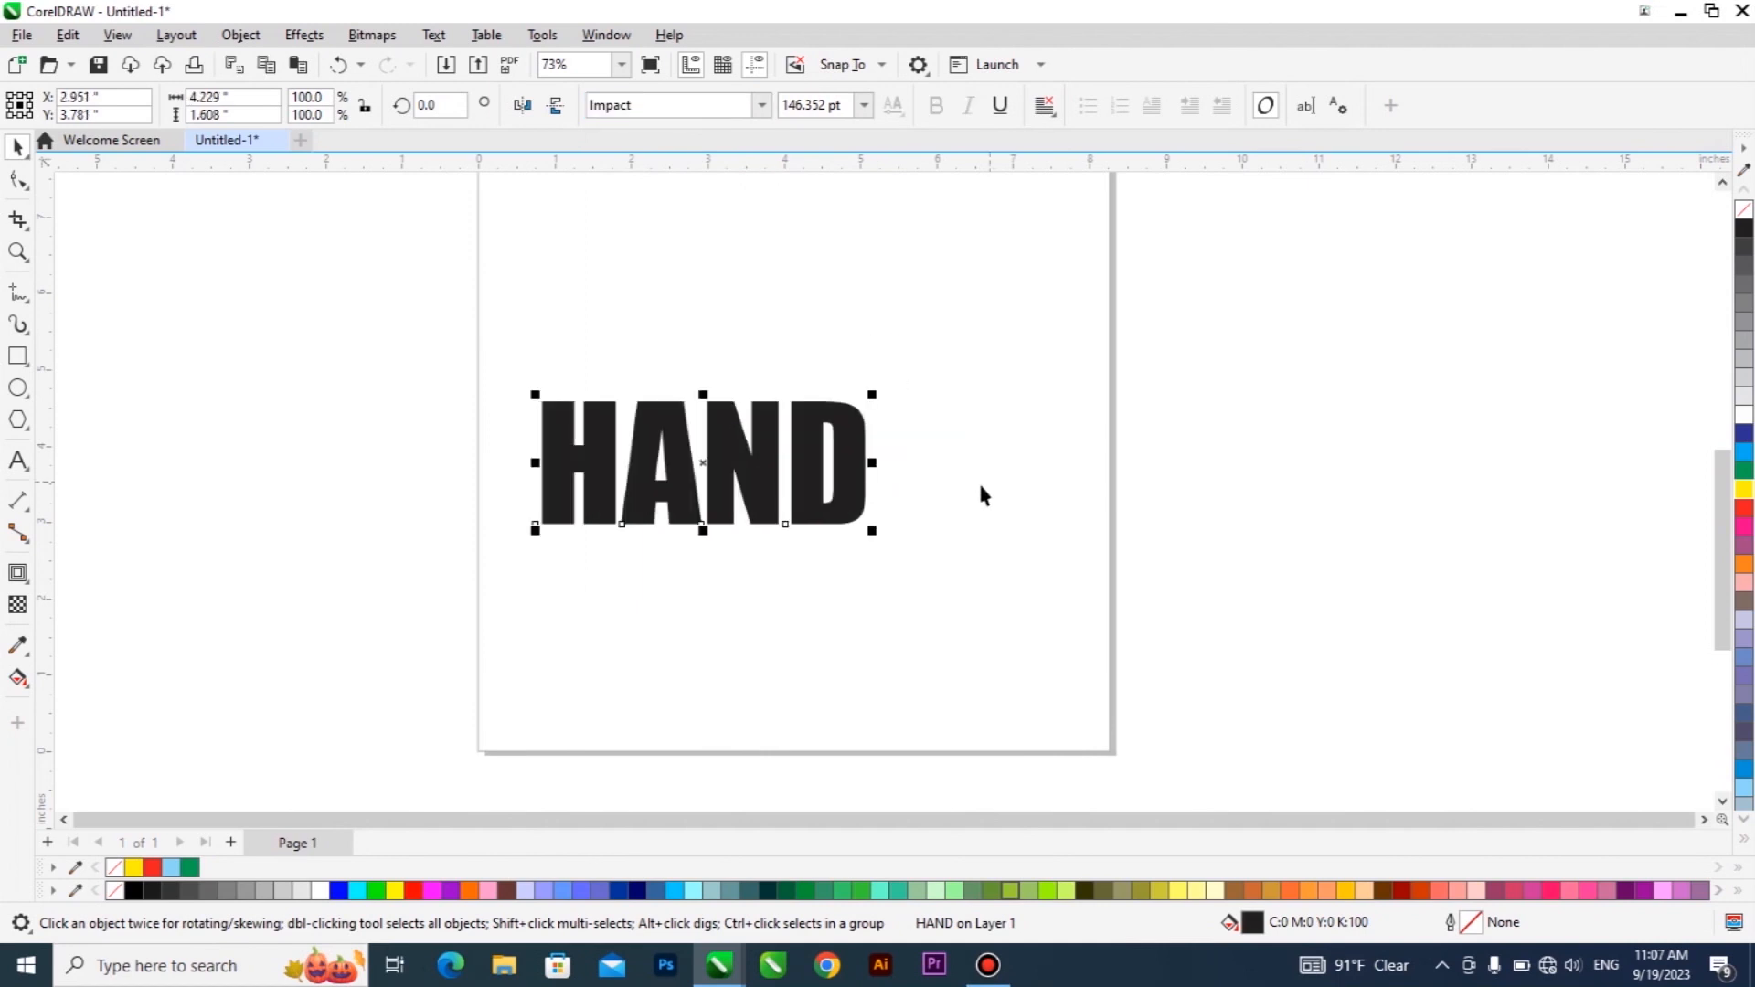
drag(948, 604, 1023, 658)
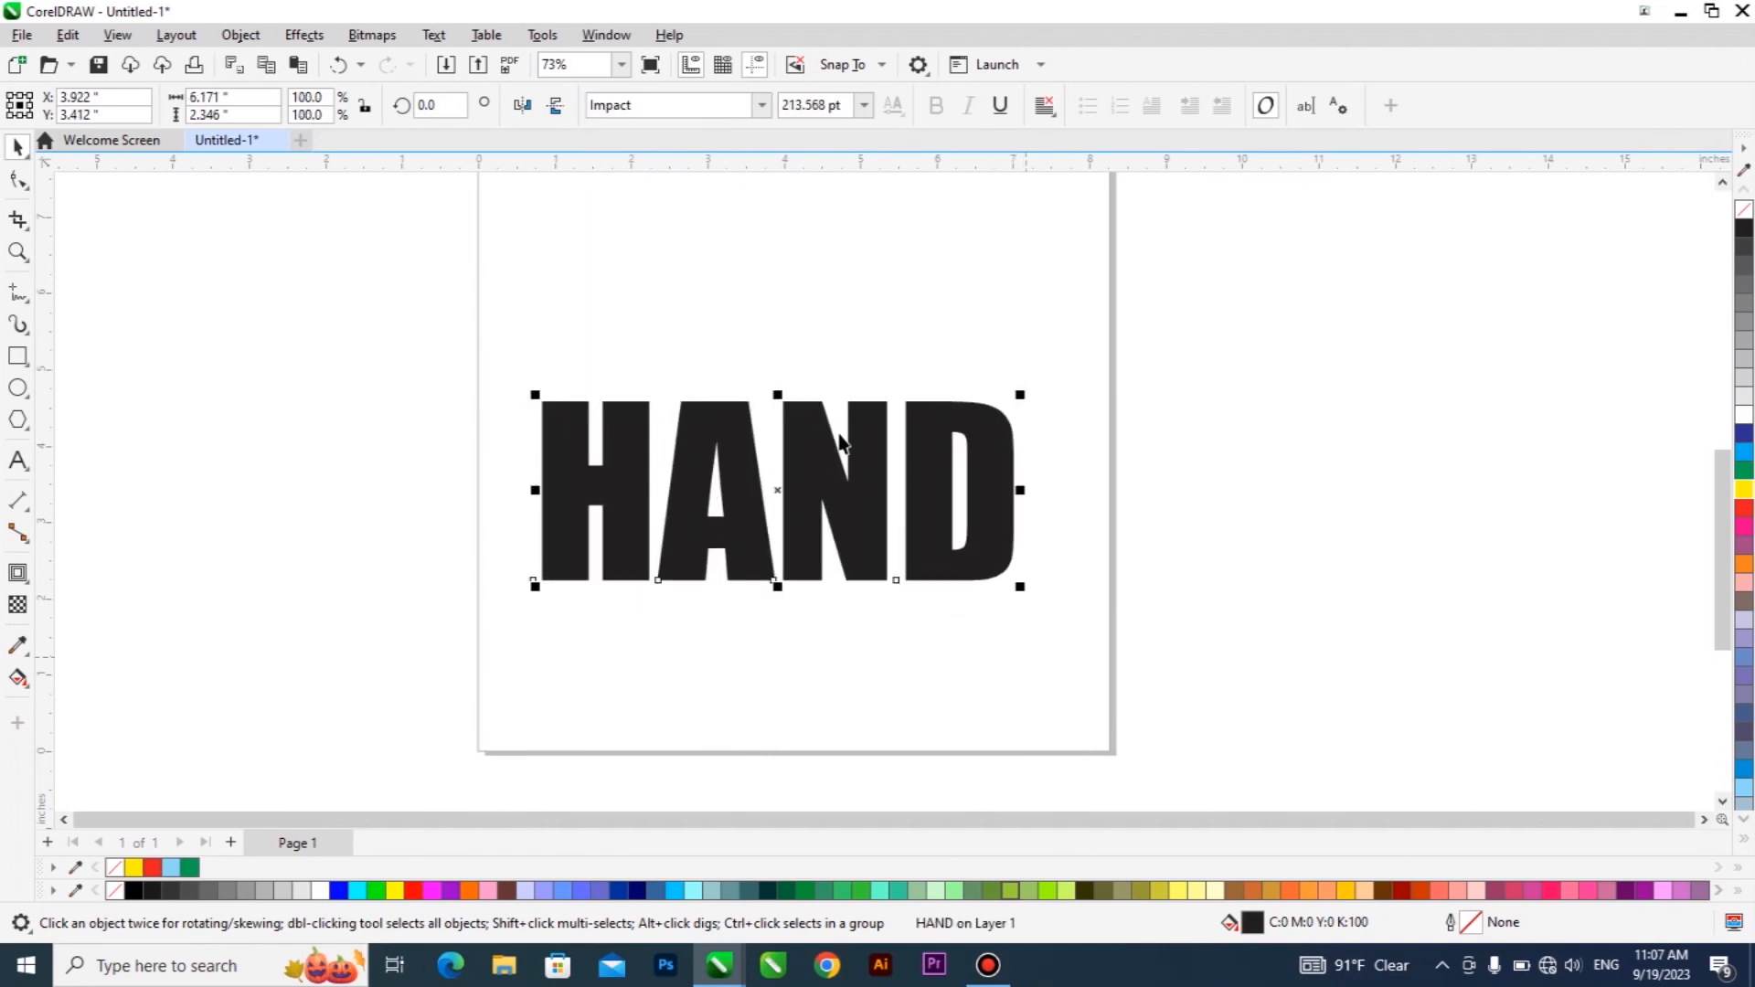
Nudge the HAND text slightly up and to the right, and activate the Contour tool for it
scroll(823, 430, up, 1)
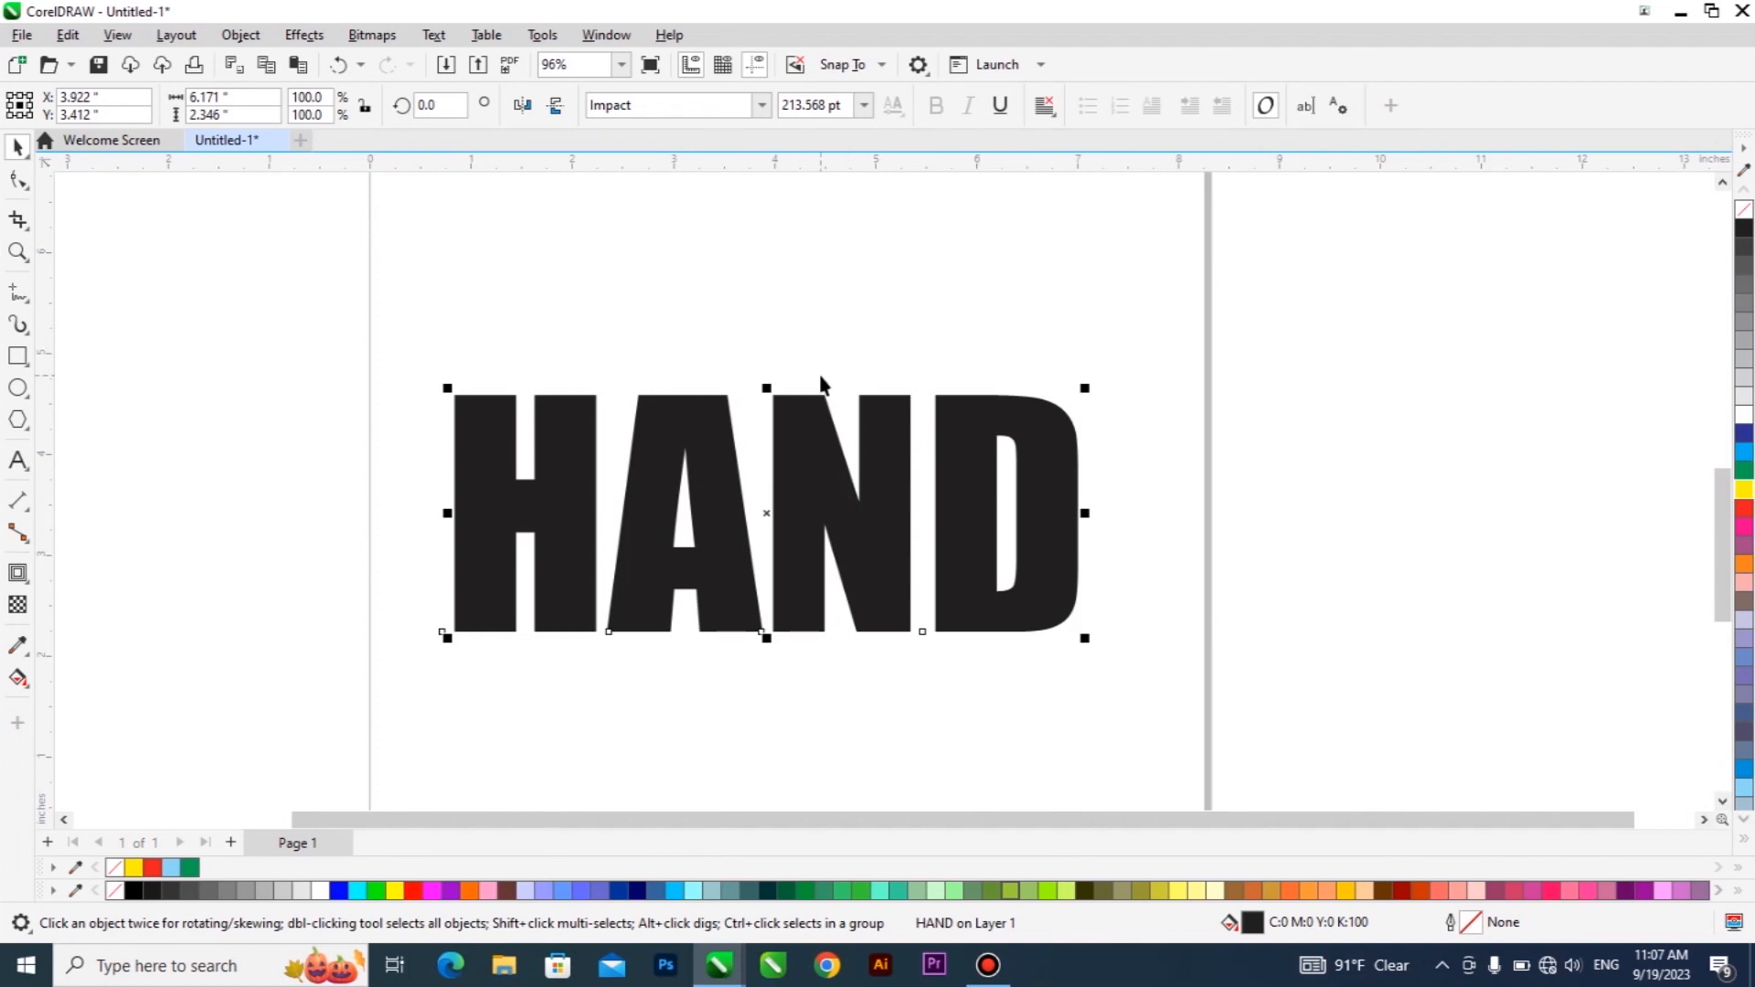
mouse_move(819, 408)
mouse_down()
mouse_move(831, 365)
mouse_move(822, 416)
mouse_up()
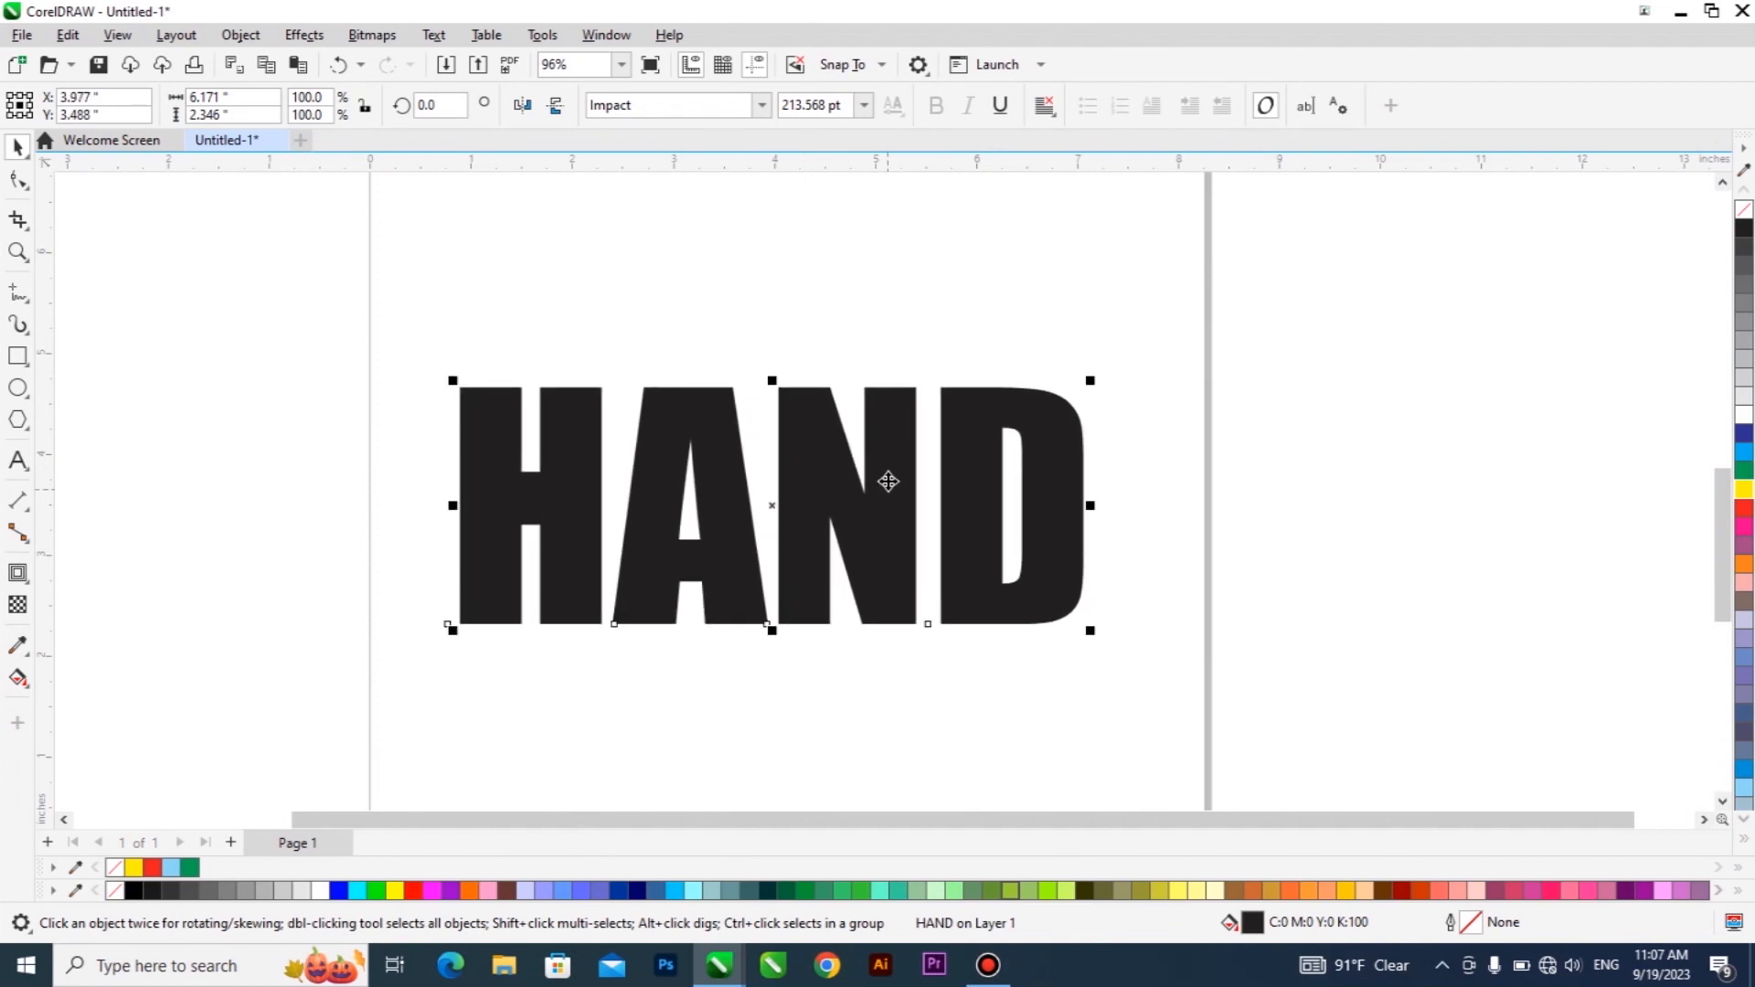
click(15, 580)
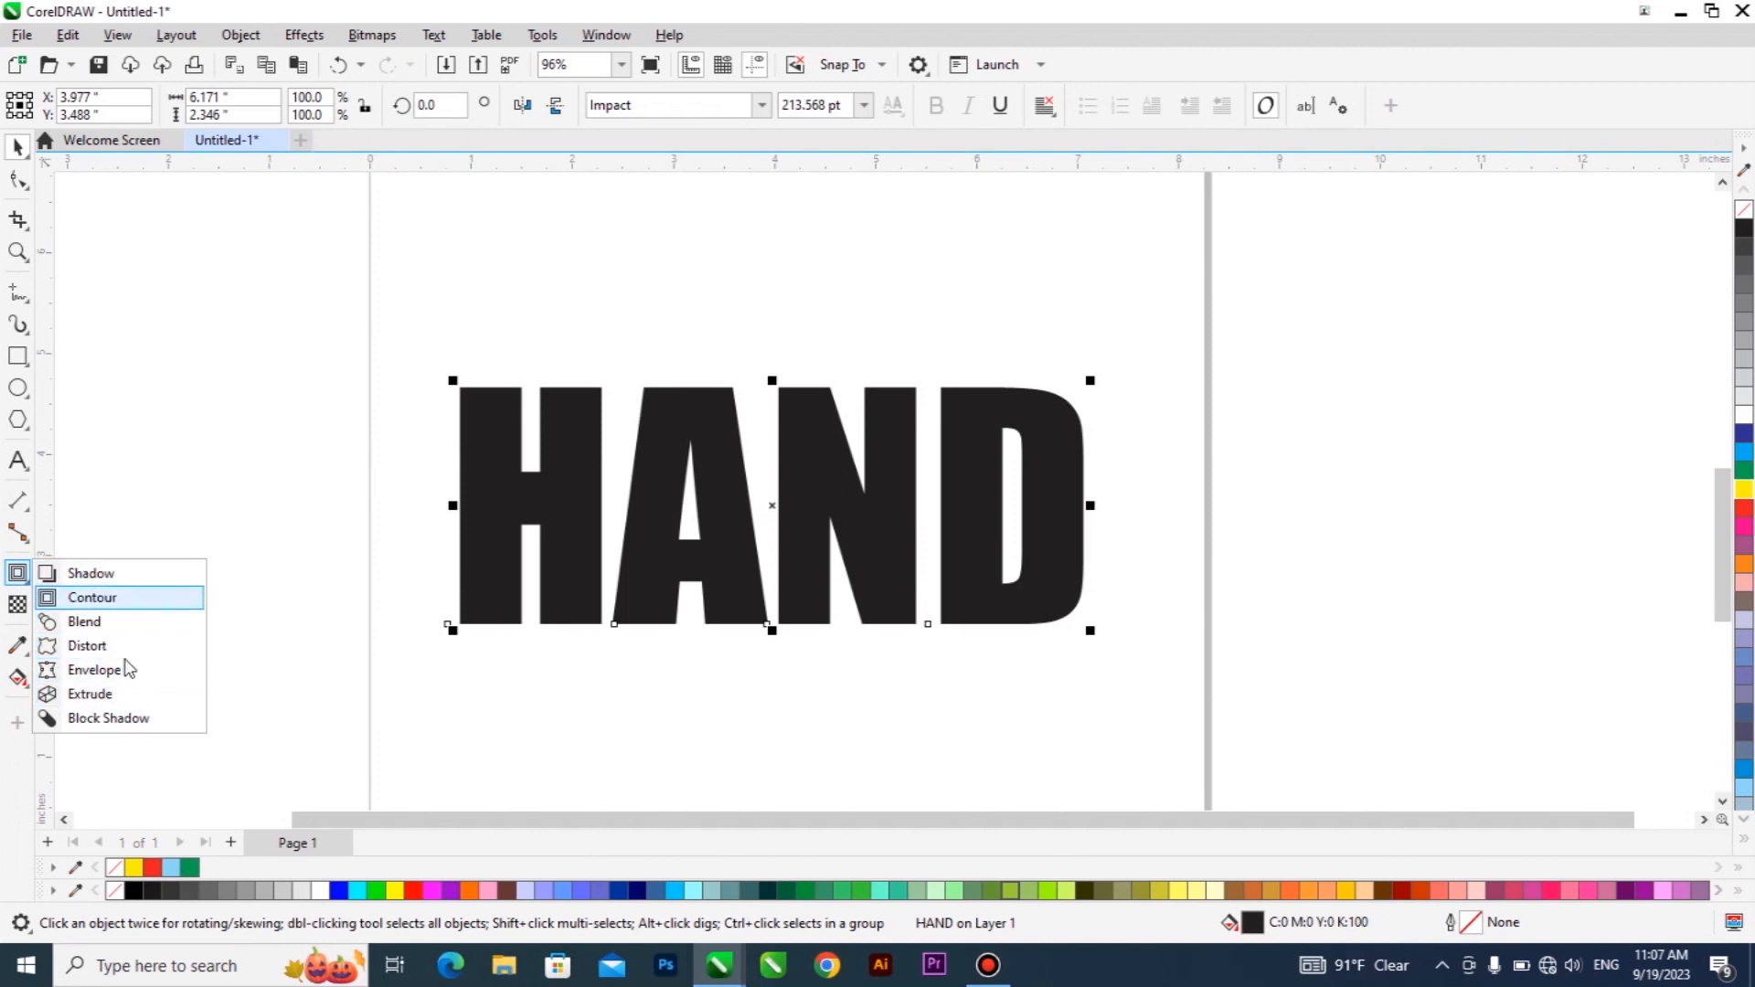
click(91, 597)
click(18, 574)
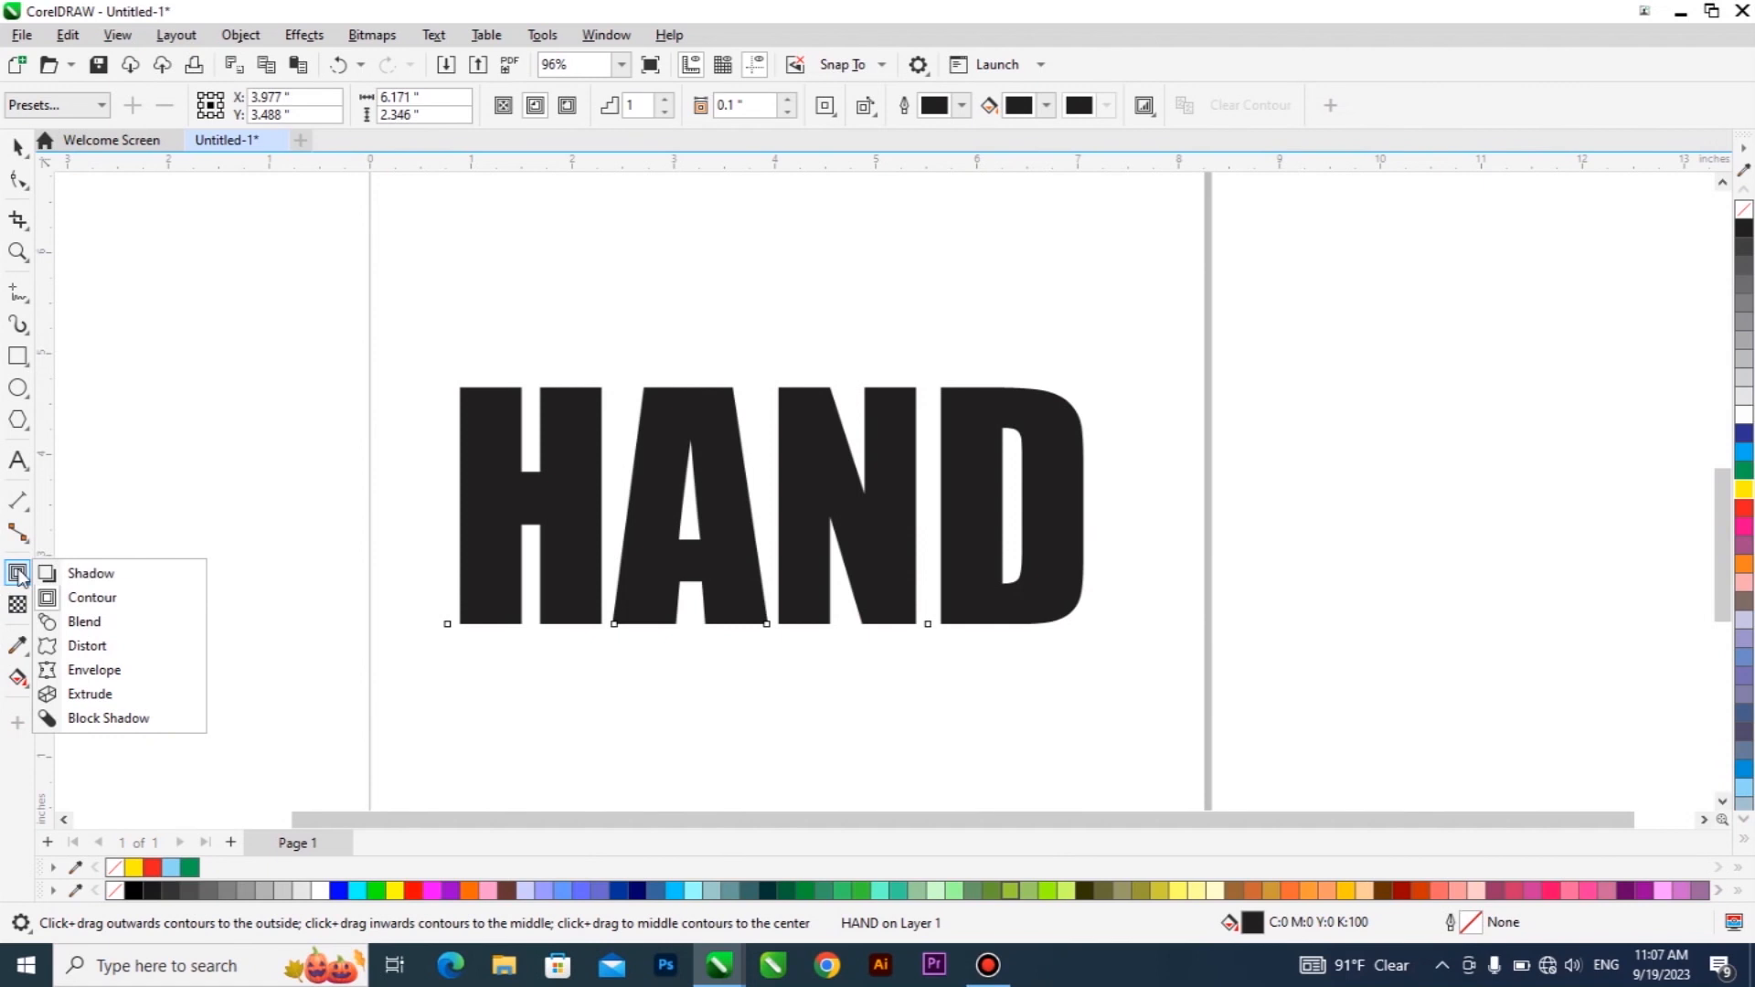
click(117, 599)
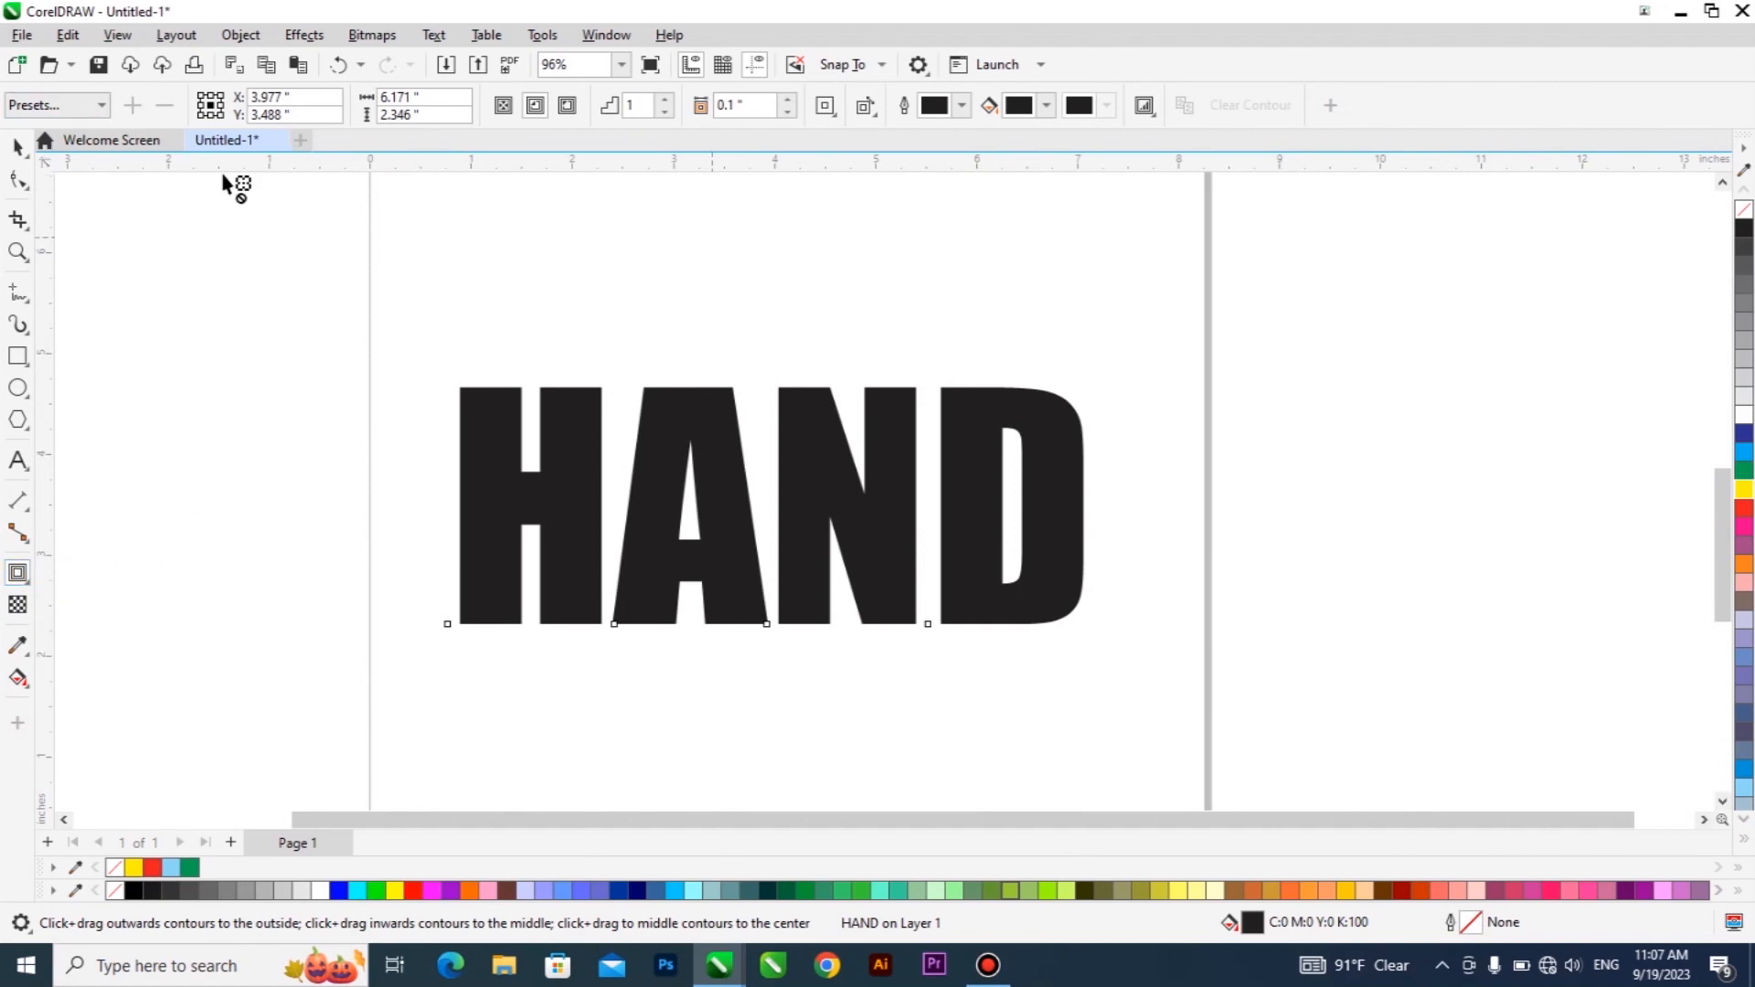
Try the Flow Inward contour preset on the HAND text, and clear the contour
click(34, 108)
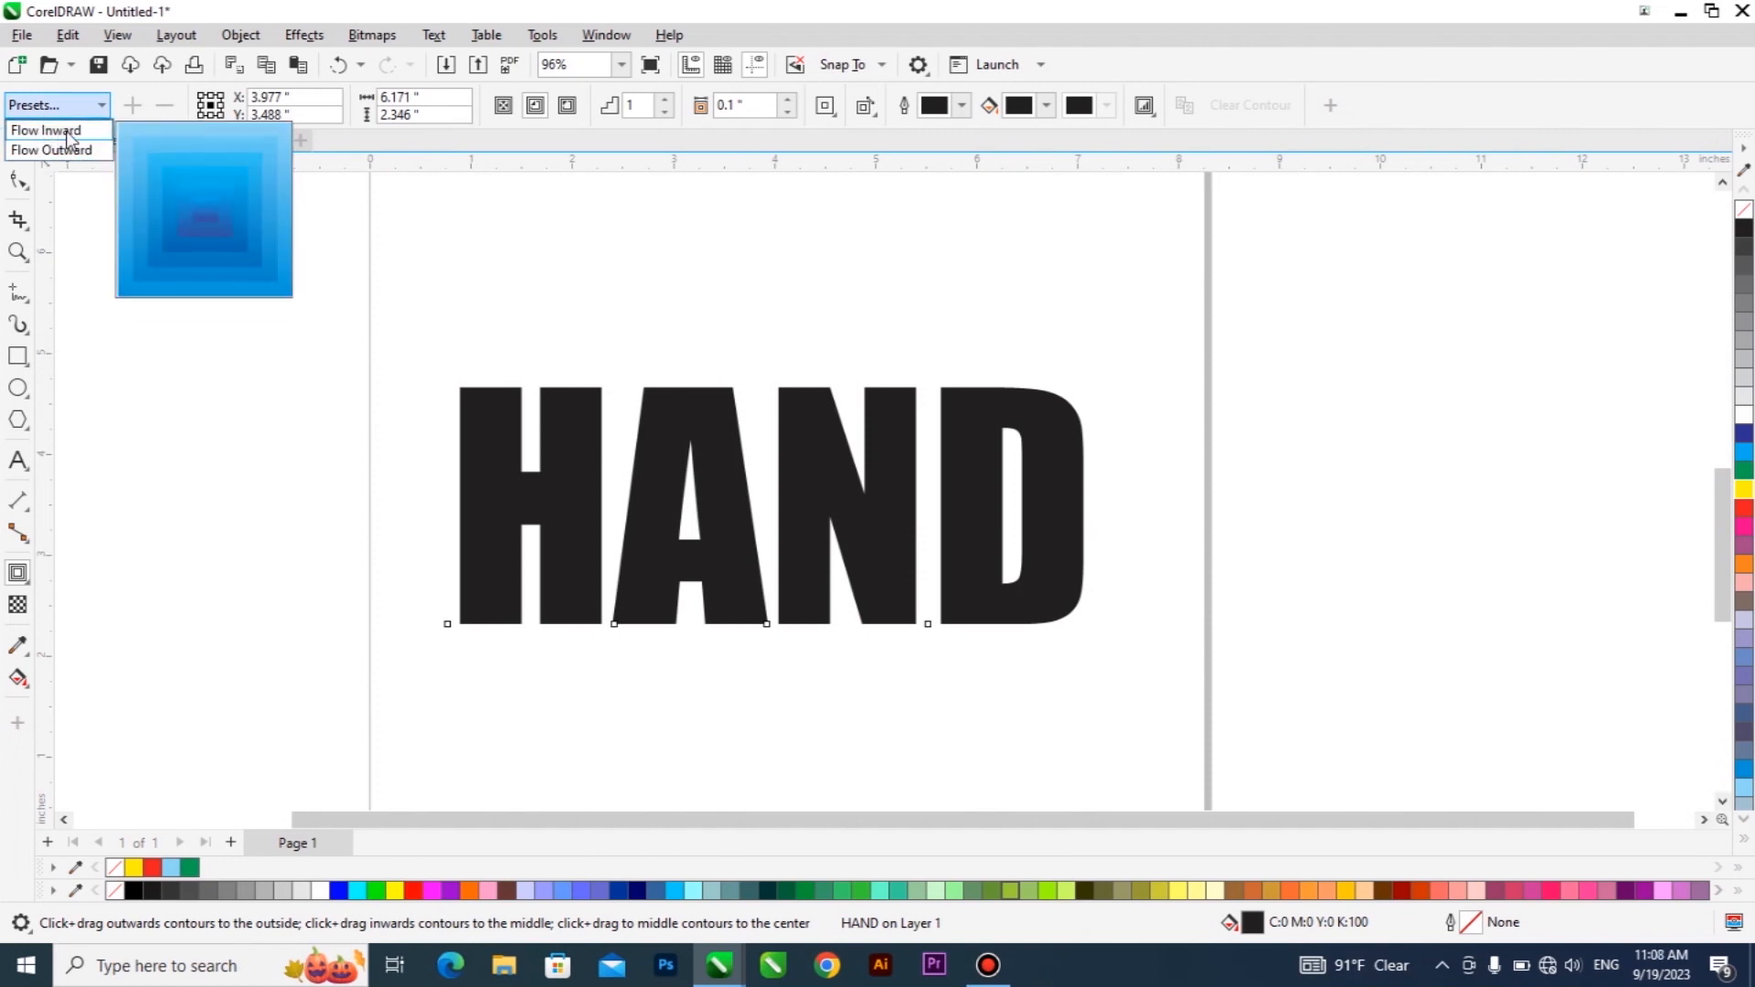
click(69, 131)
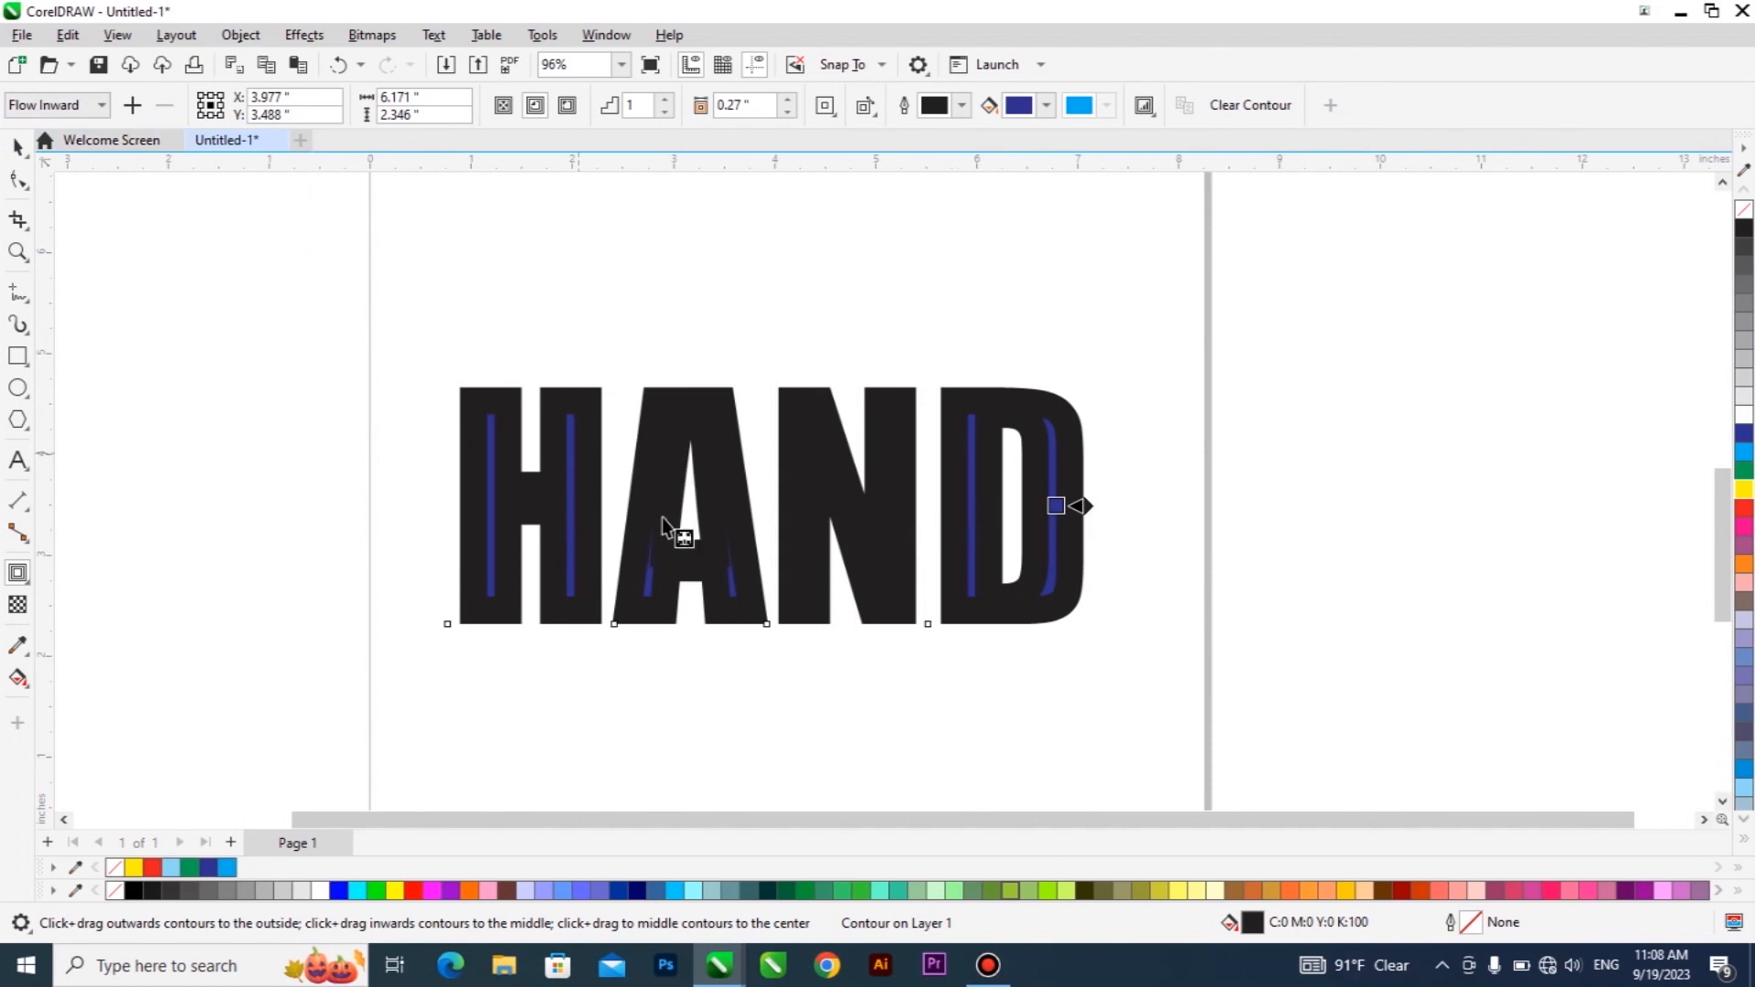
click(1271, 108)
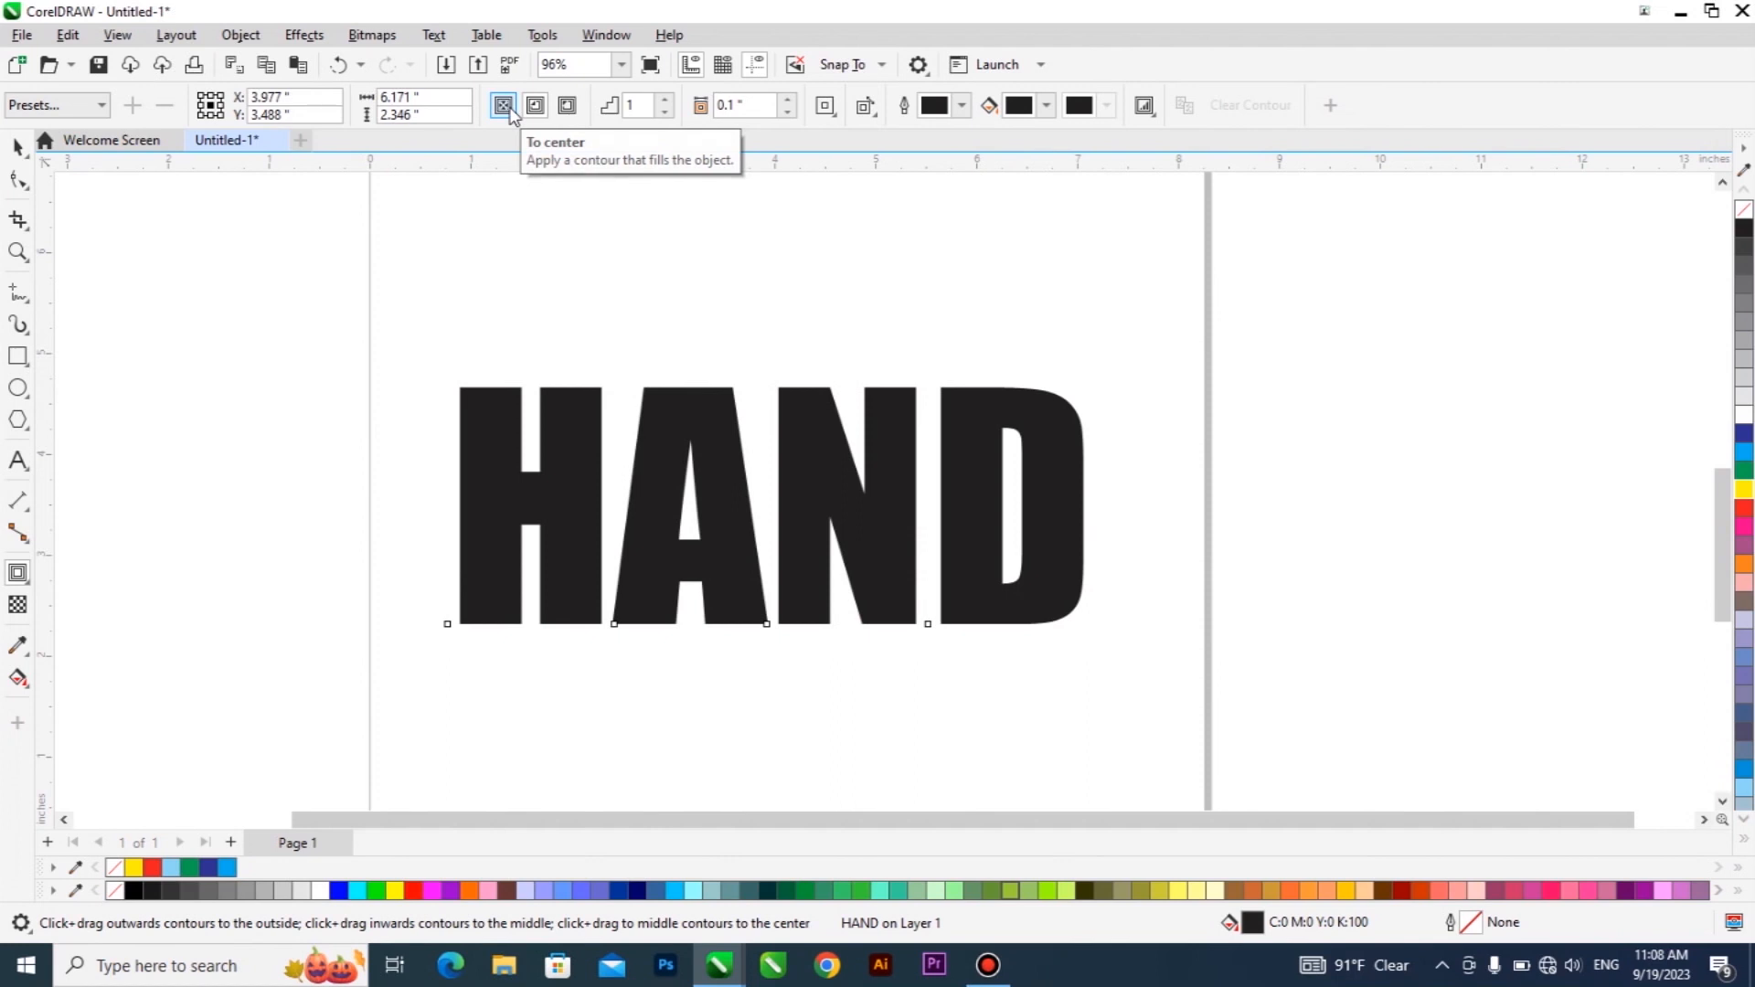
Apply a to-center contour to the HAND text with a red outline color and a blue fill of C 79, M 44
click(504, 106)
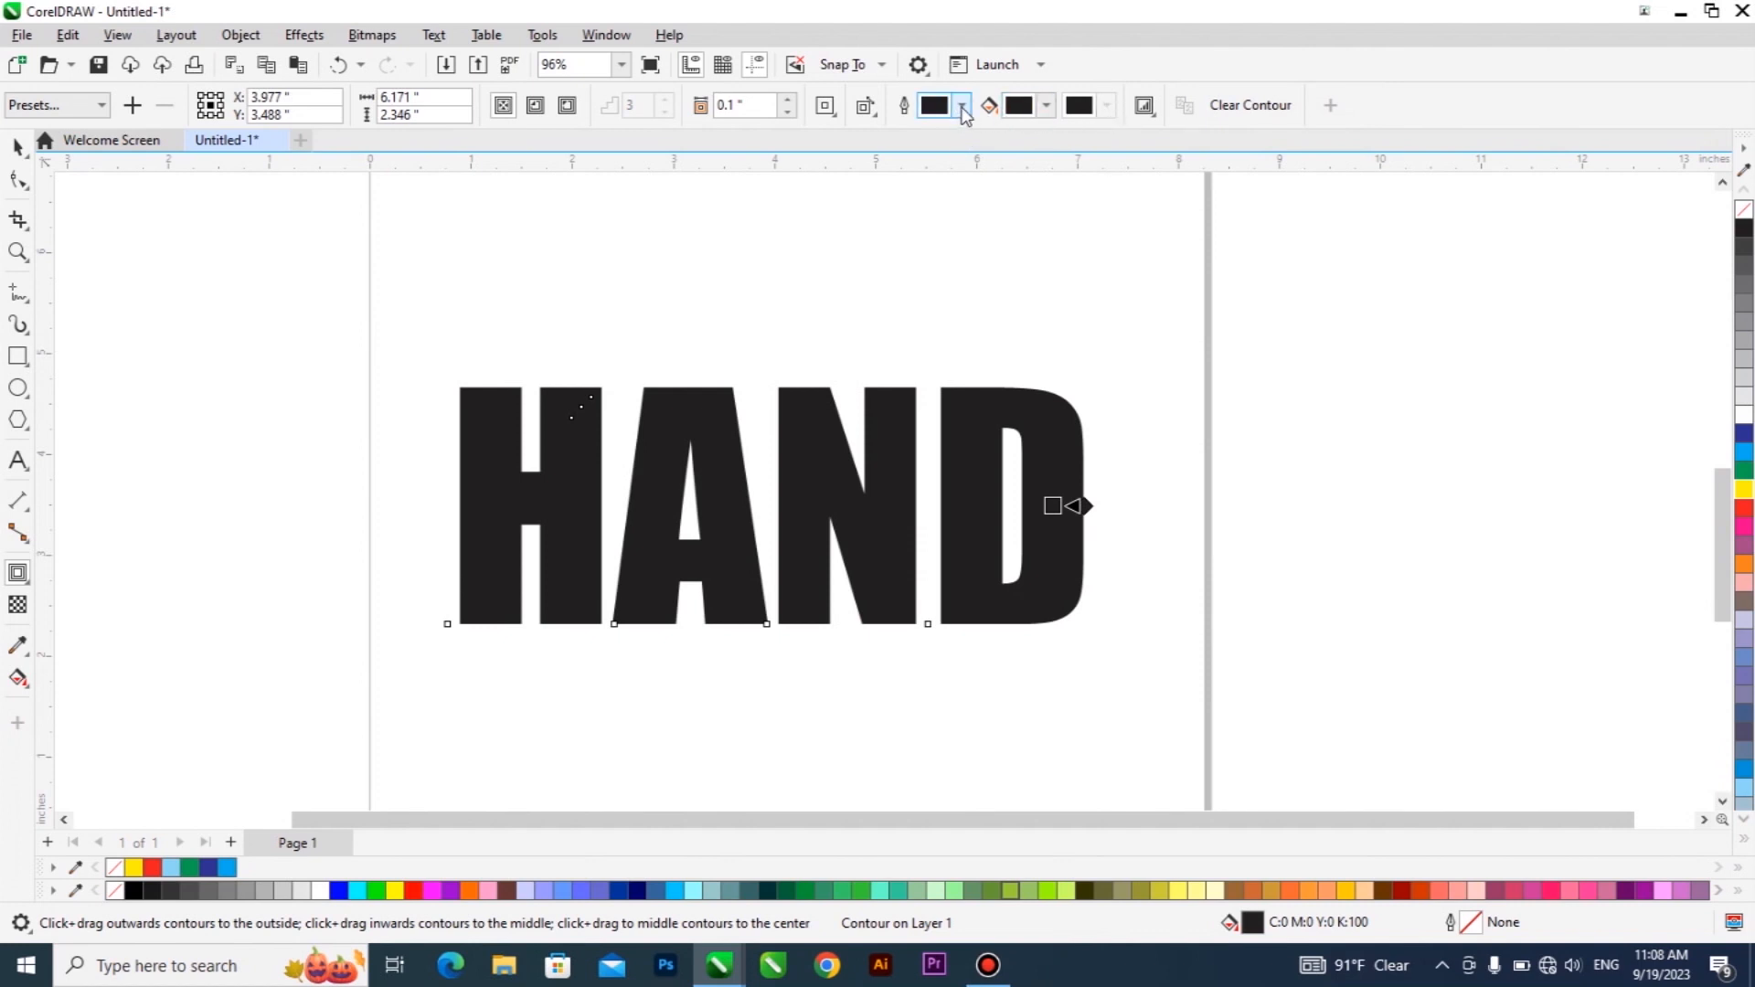
click(962, 108)
click(1044, 226)
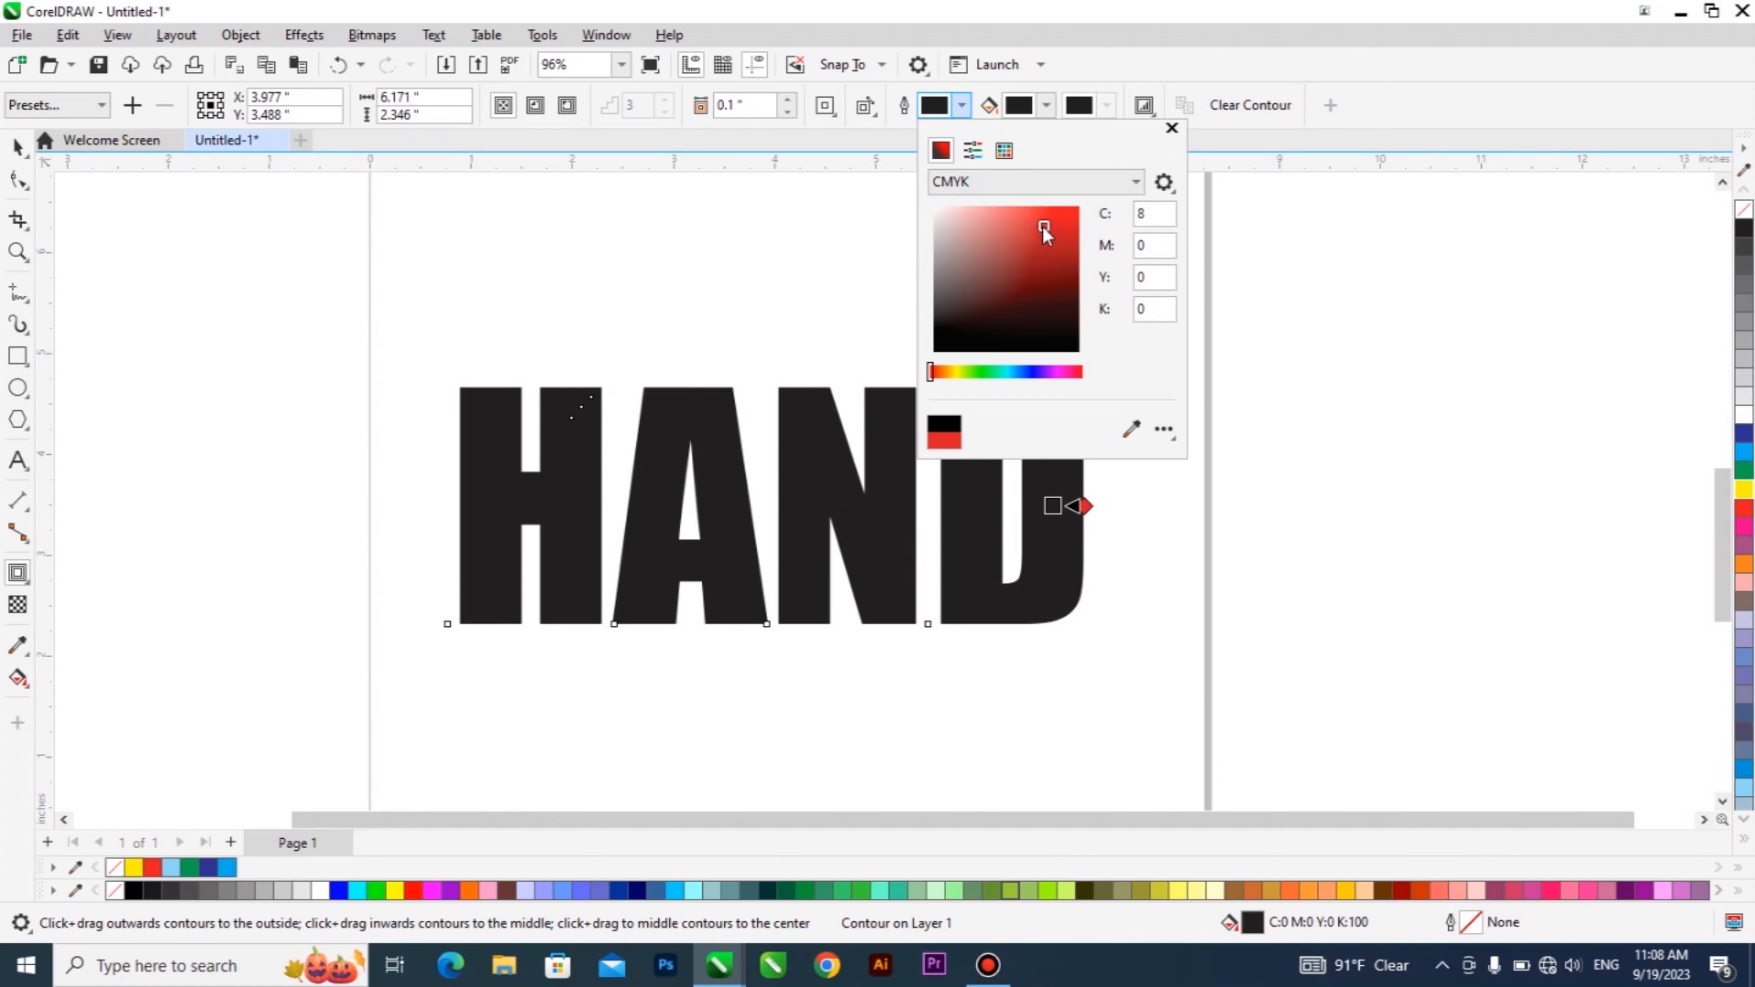
click(1027, 110)
click(1046, 107)
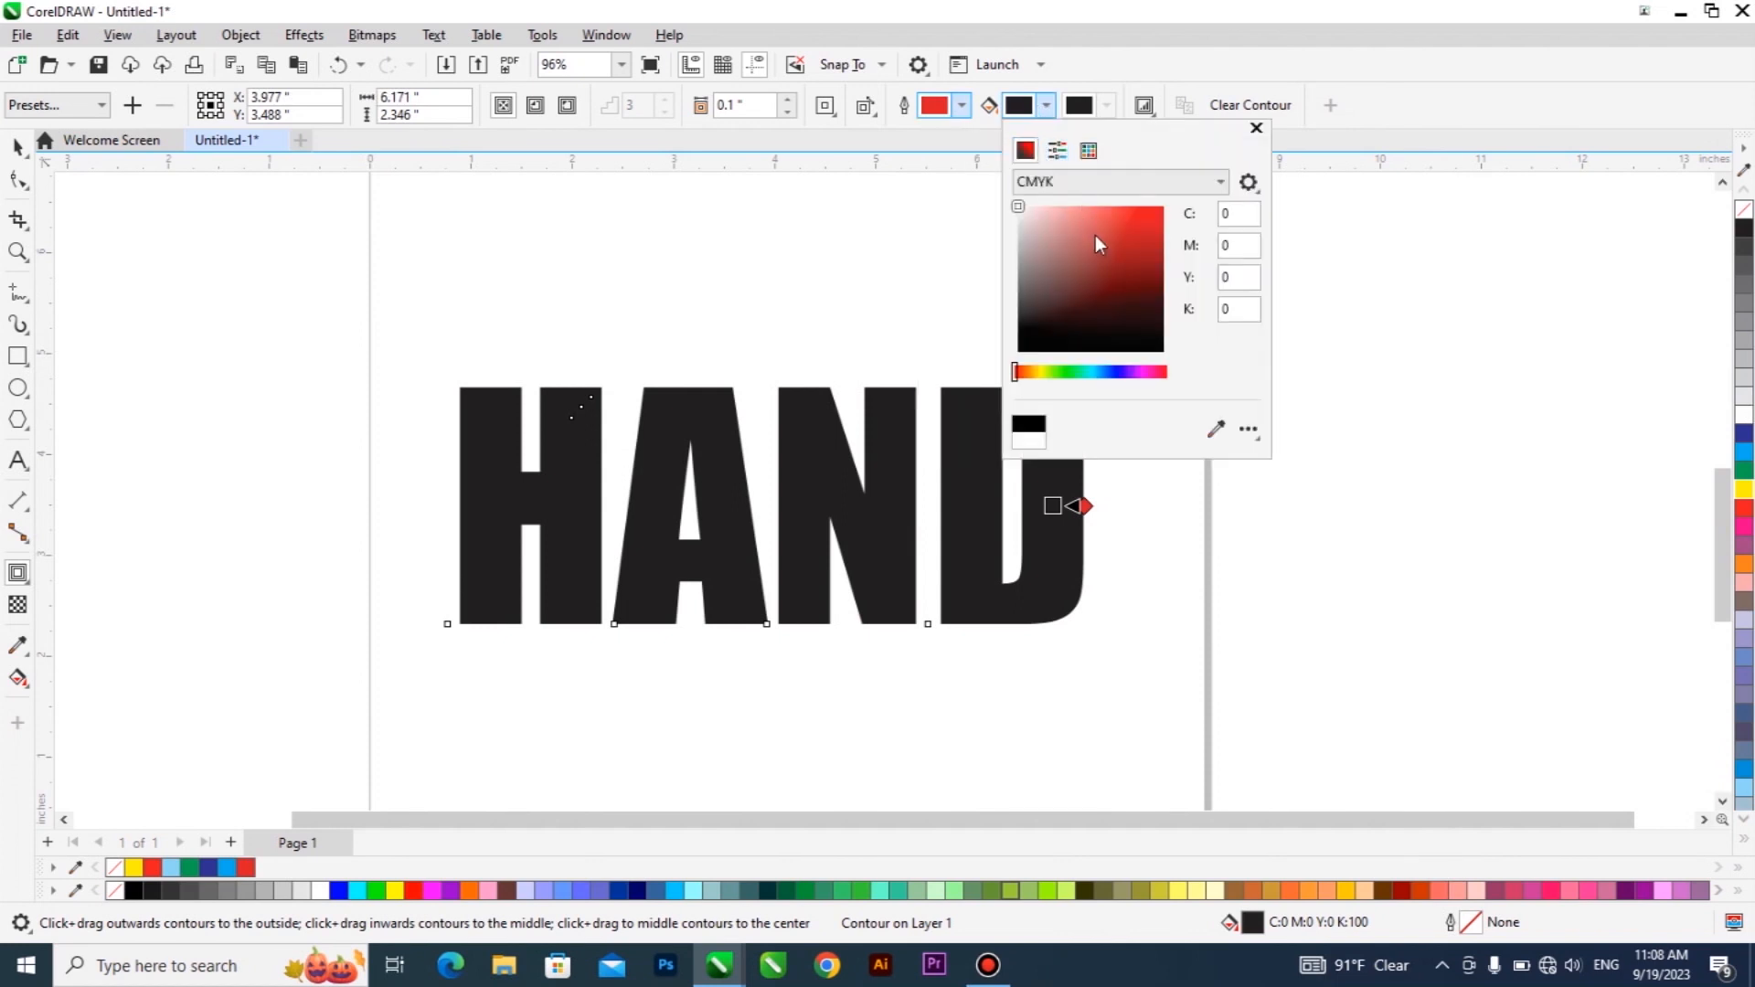
click(1109, 382)
click(1129, 229)
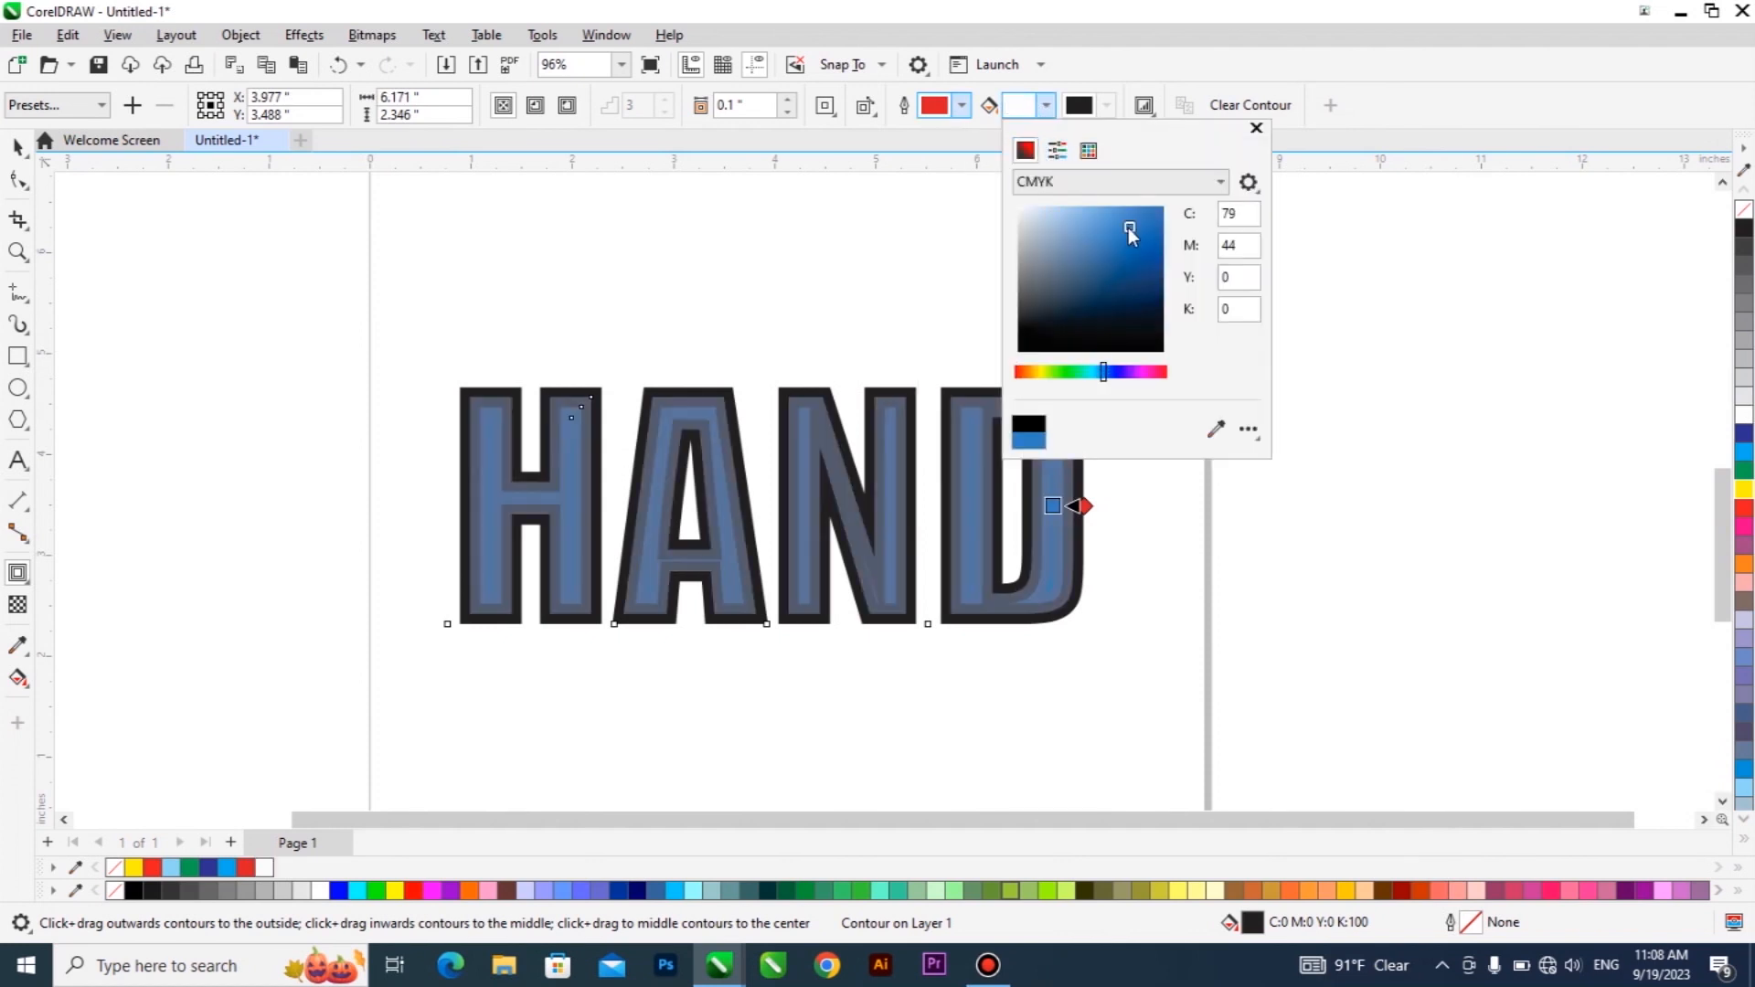
click(1095, 105)
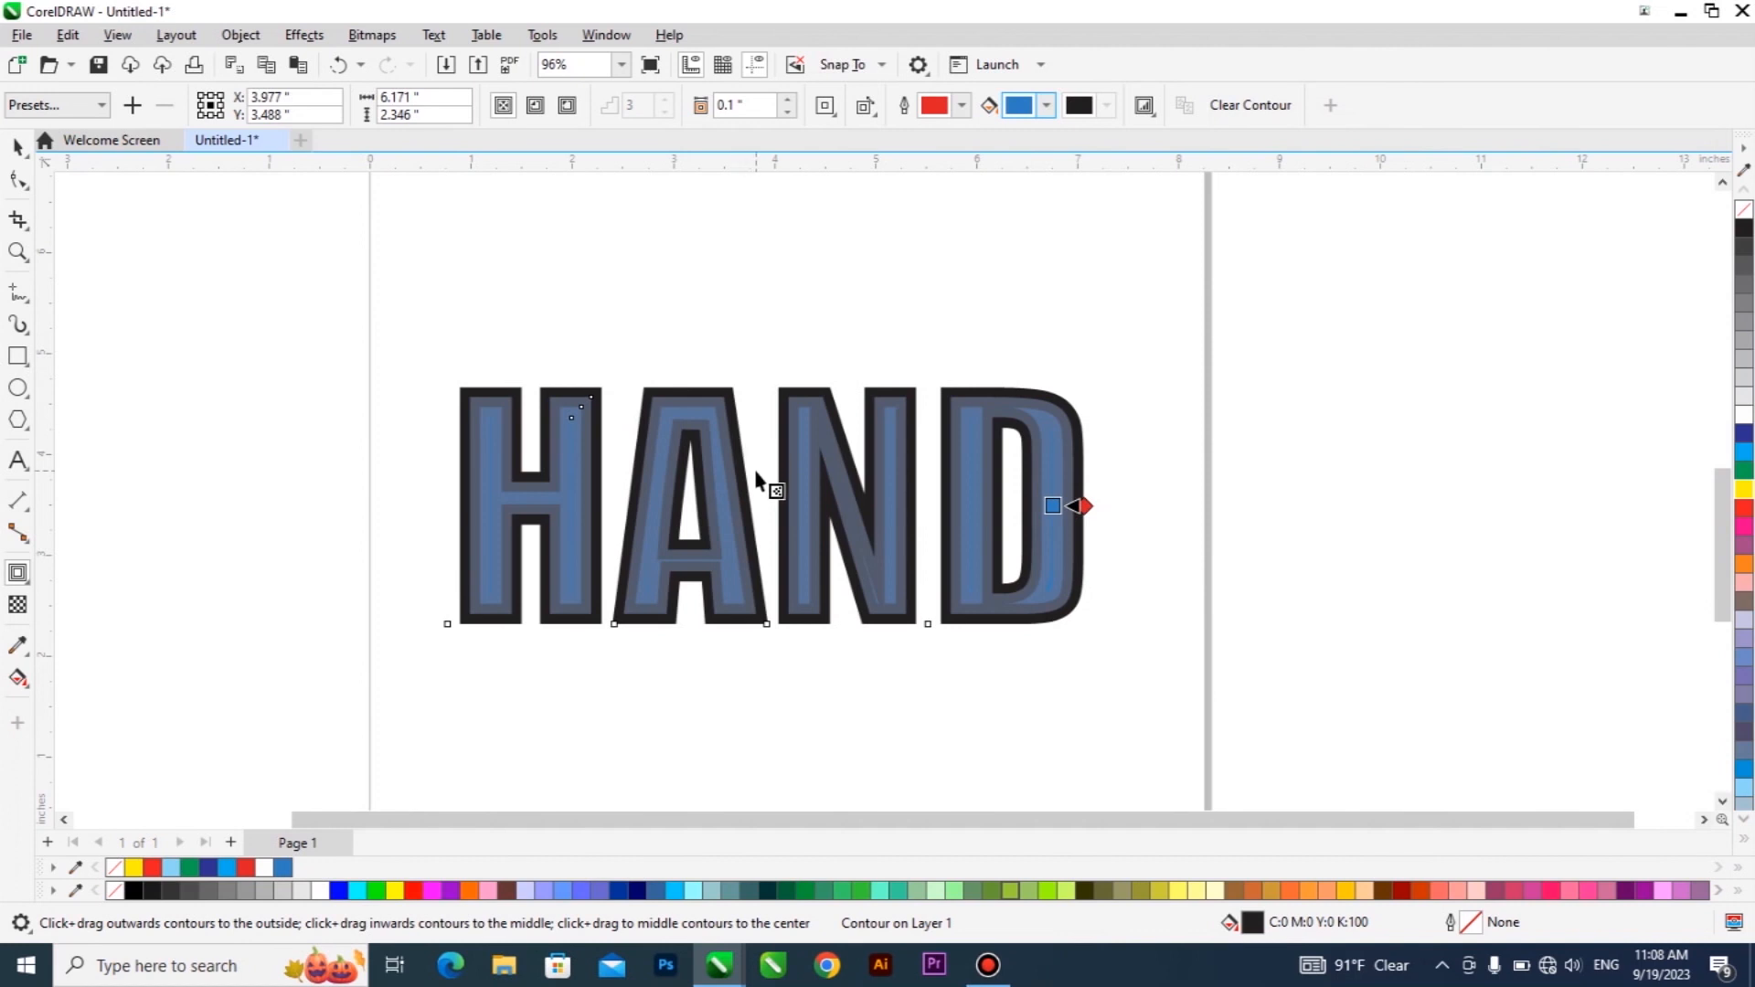
Try a contour offset of 0.15 inch on the HAND text, and clear the contour
scroll(765, 482, up, 2)
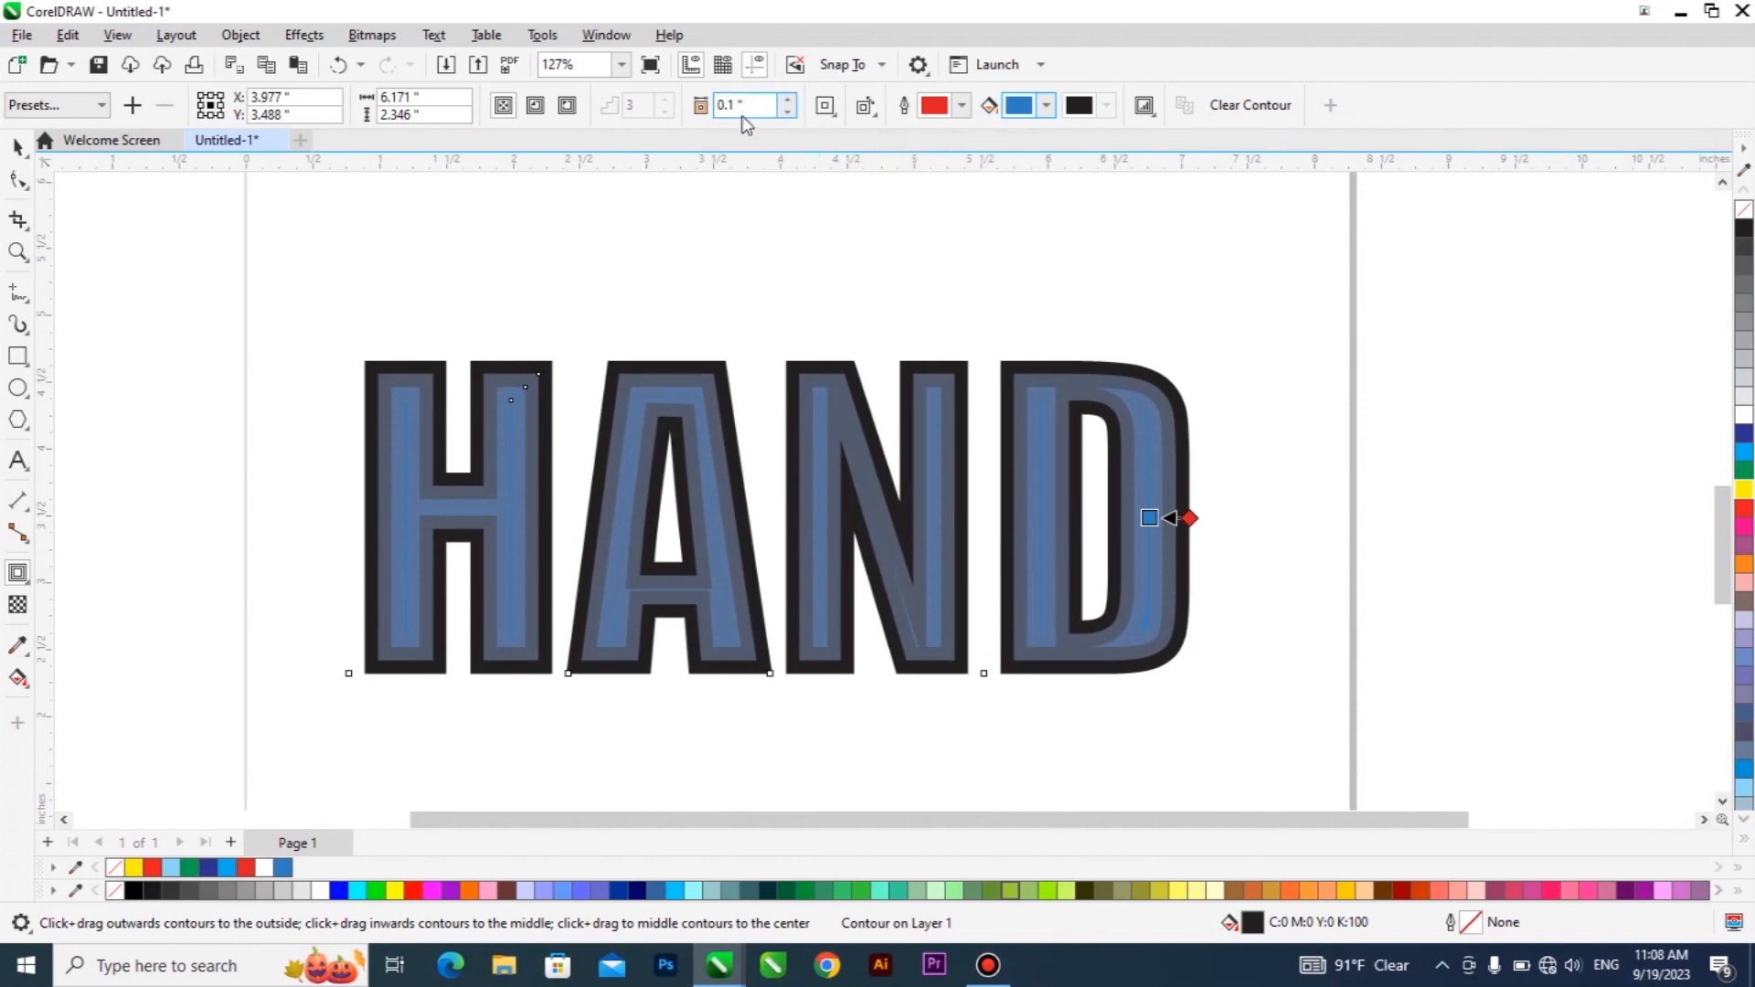
click(789, 102)
click(789, 102)
click(789, 102)
click(789, 102)
click(789, 102)
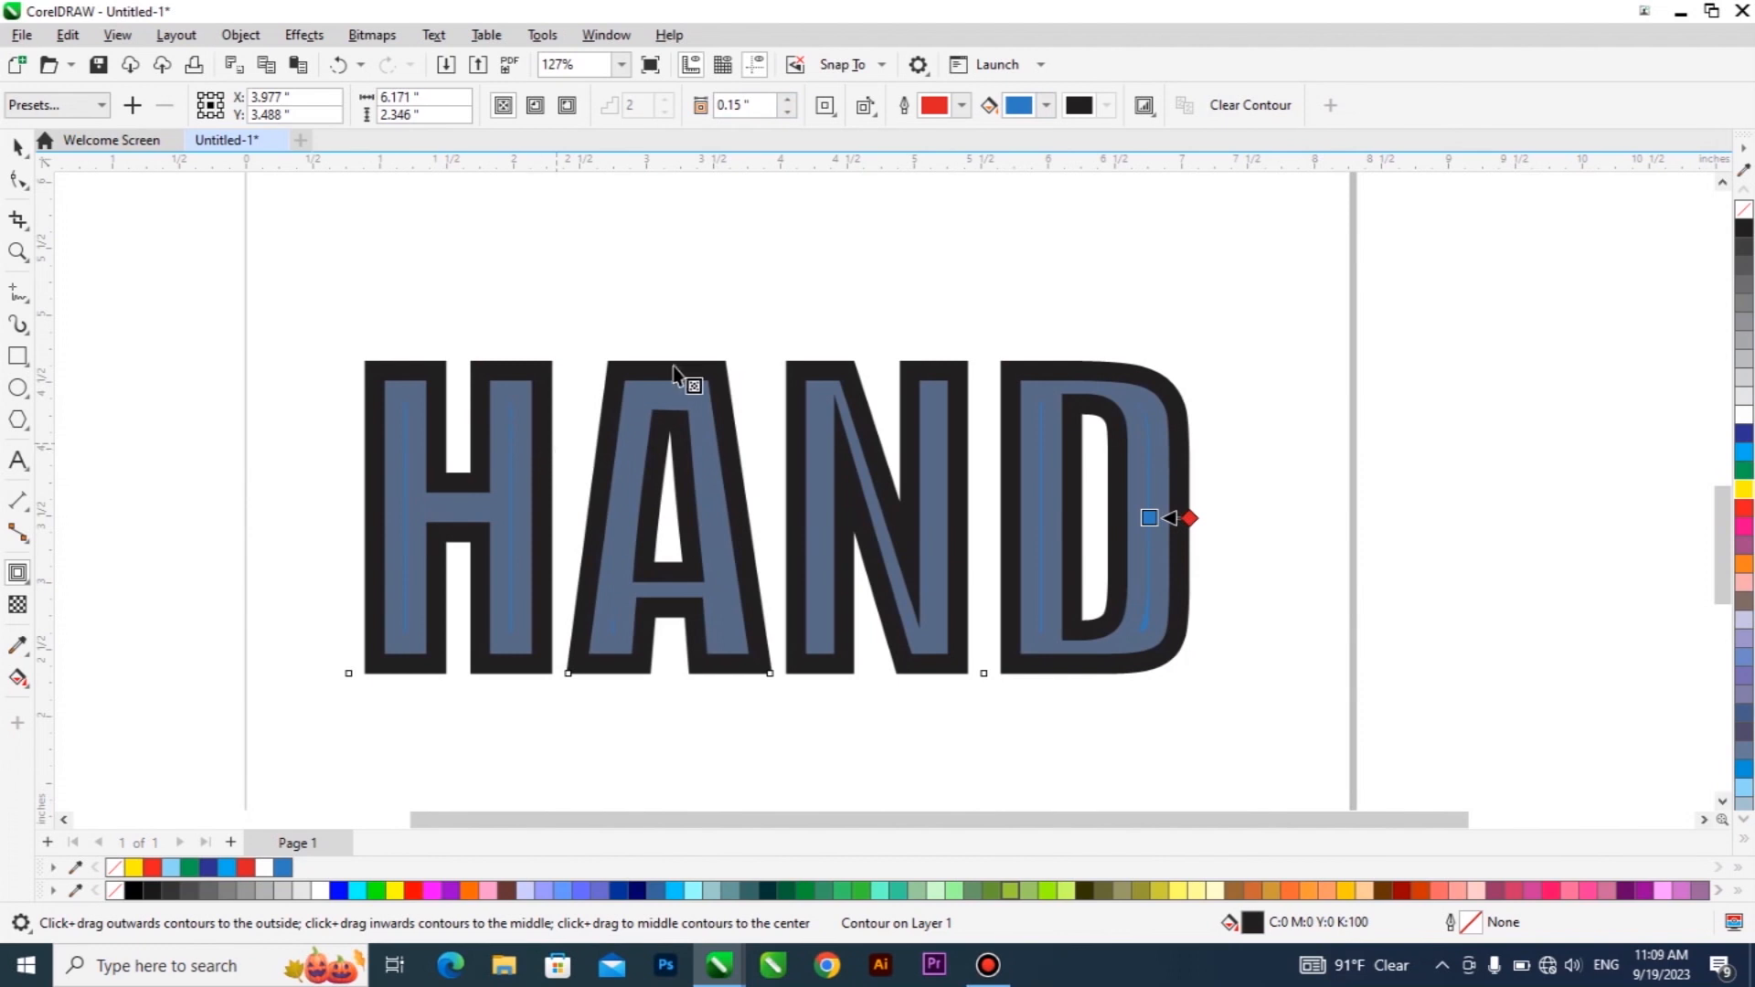
click(1234, 105)
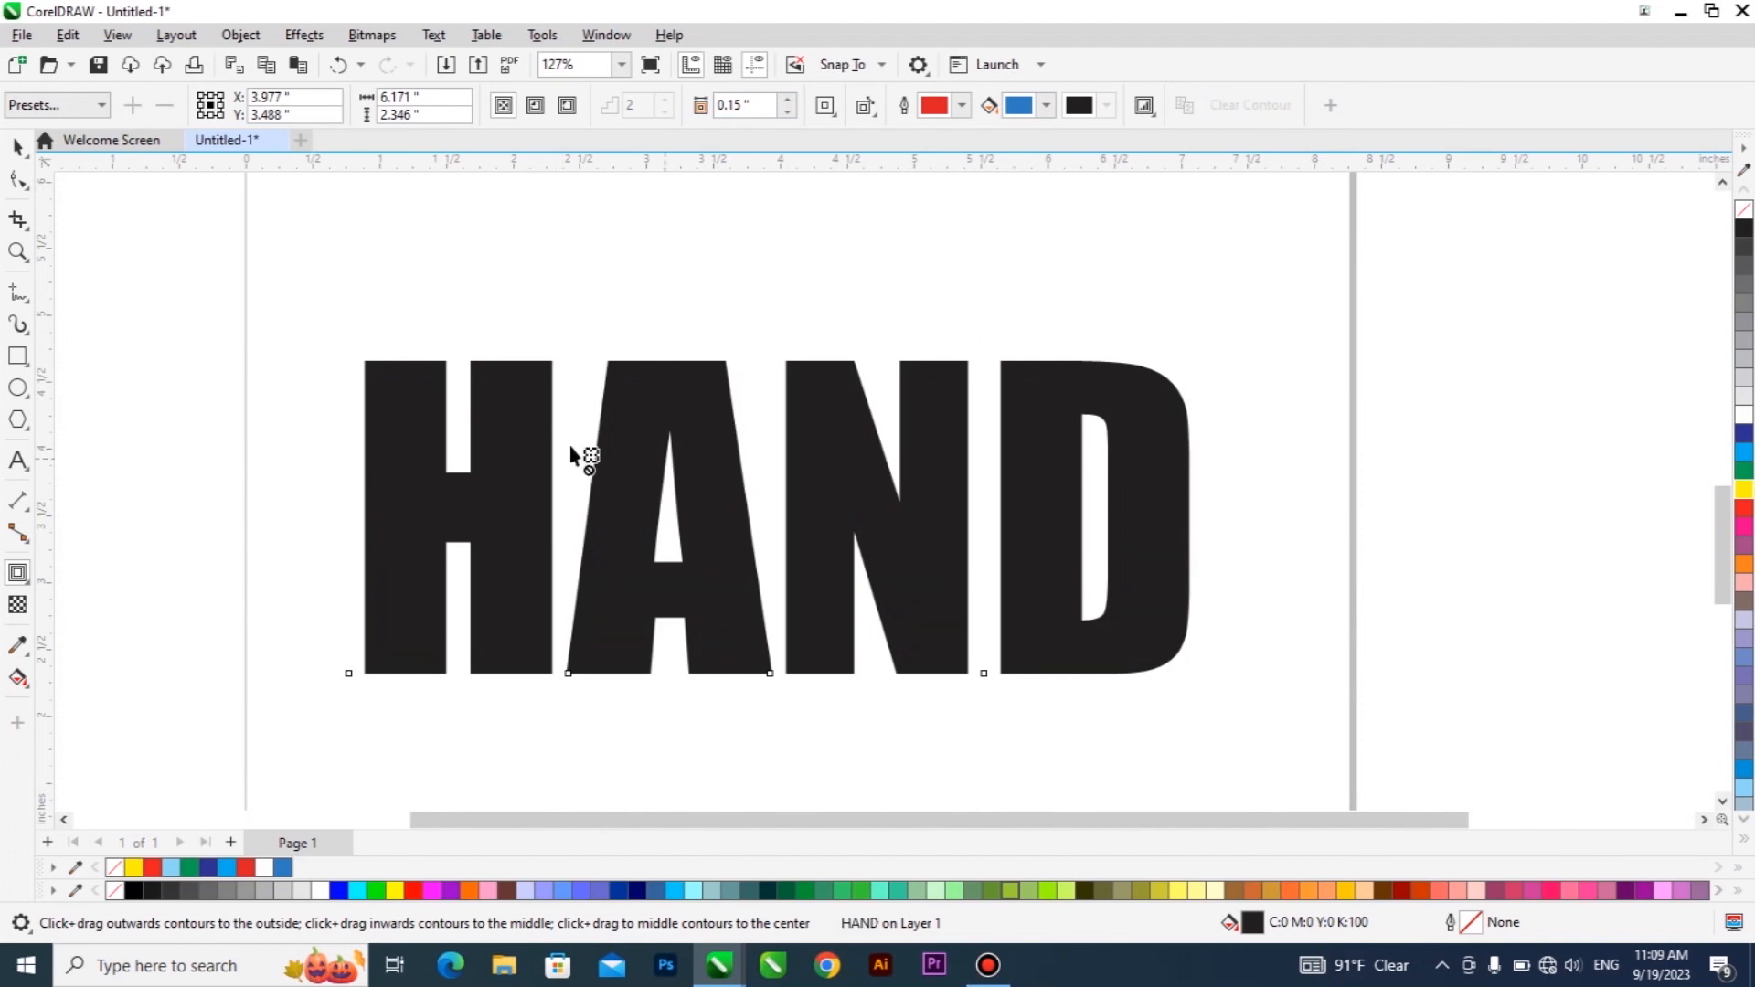
Reapply the to-center contour to the HAND text and reduce its offset to 0.06 inch
scroll(748, 443, down, 3)
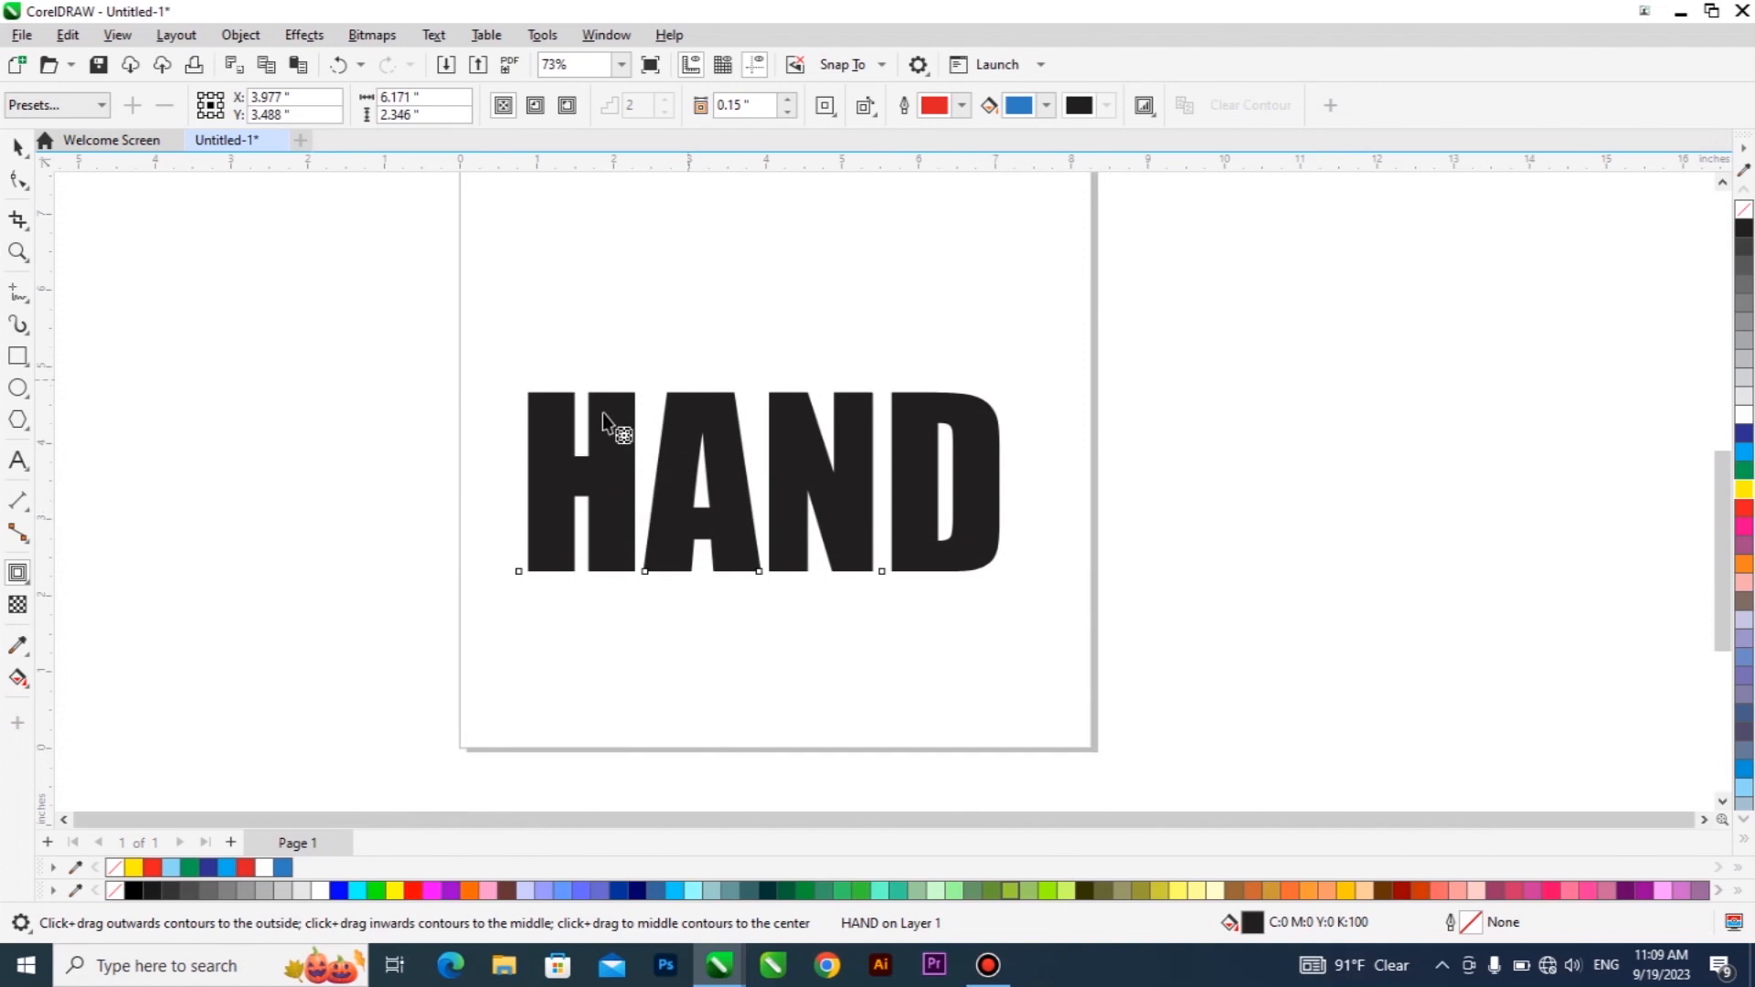
click(513, 107)
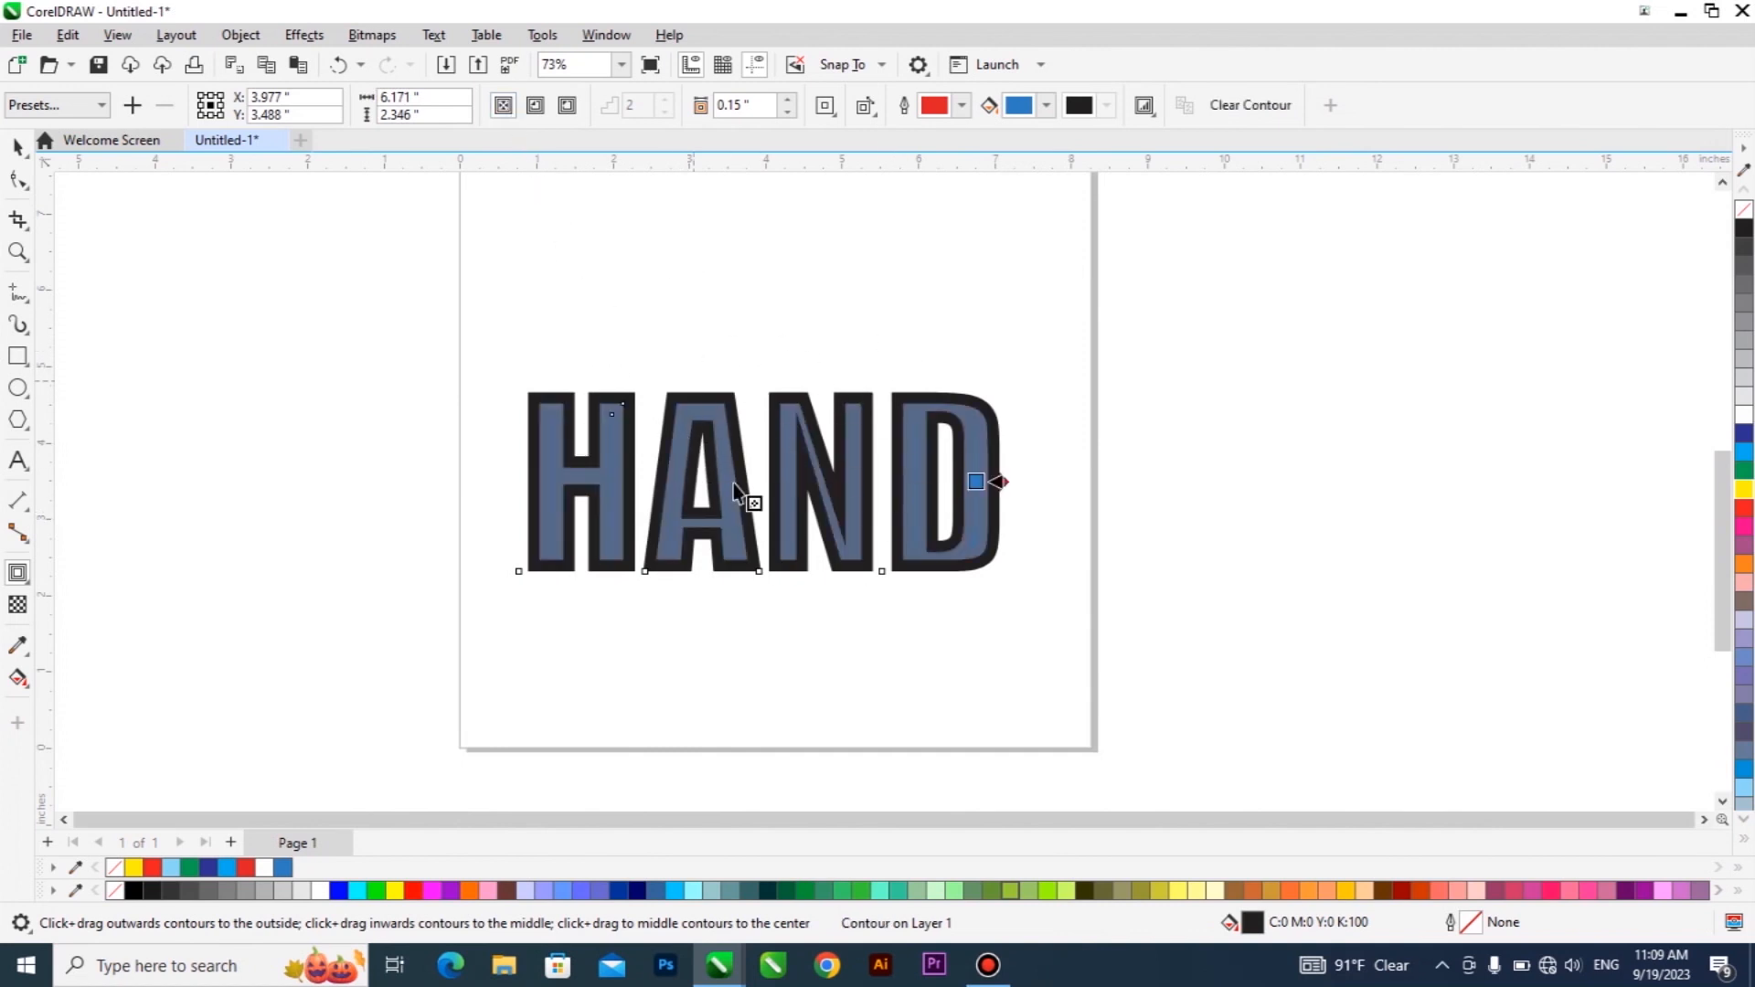
click(783, 113)
click(783, 114)
click(783, 113)
click(784, 113)
click(784, 113)
click(783, 113)
click(784, 113)
click(784, 113)
click(783, 113)
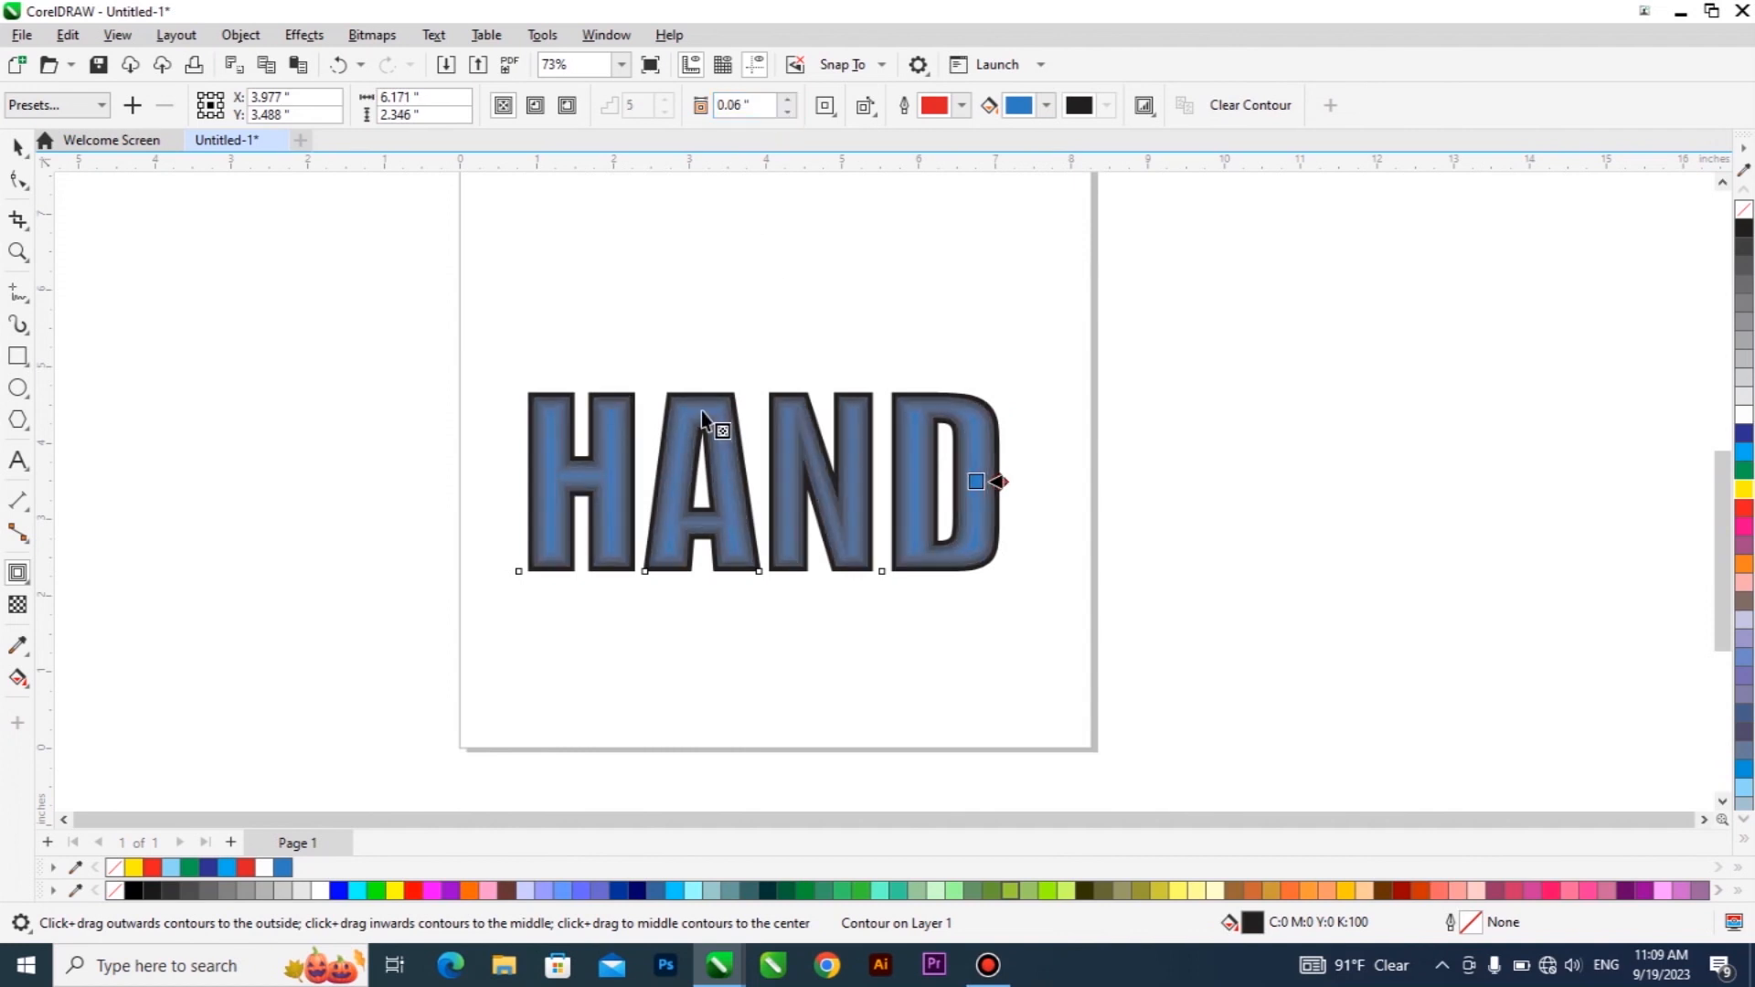
Try the very small contour offset of 0.001 inch on the HAND text for a smooth color blend
scroll(701, 409, up, 2)
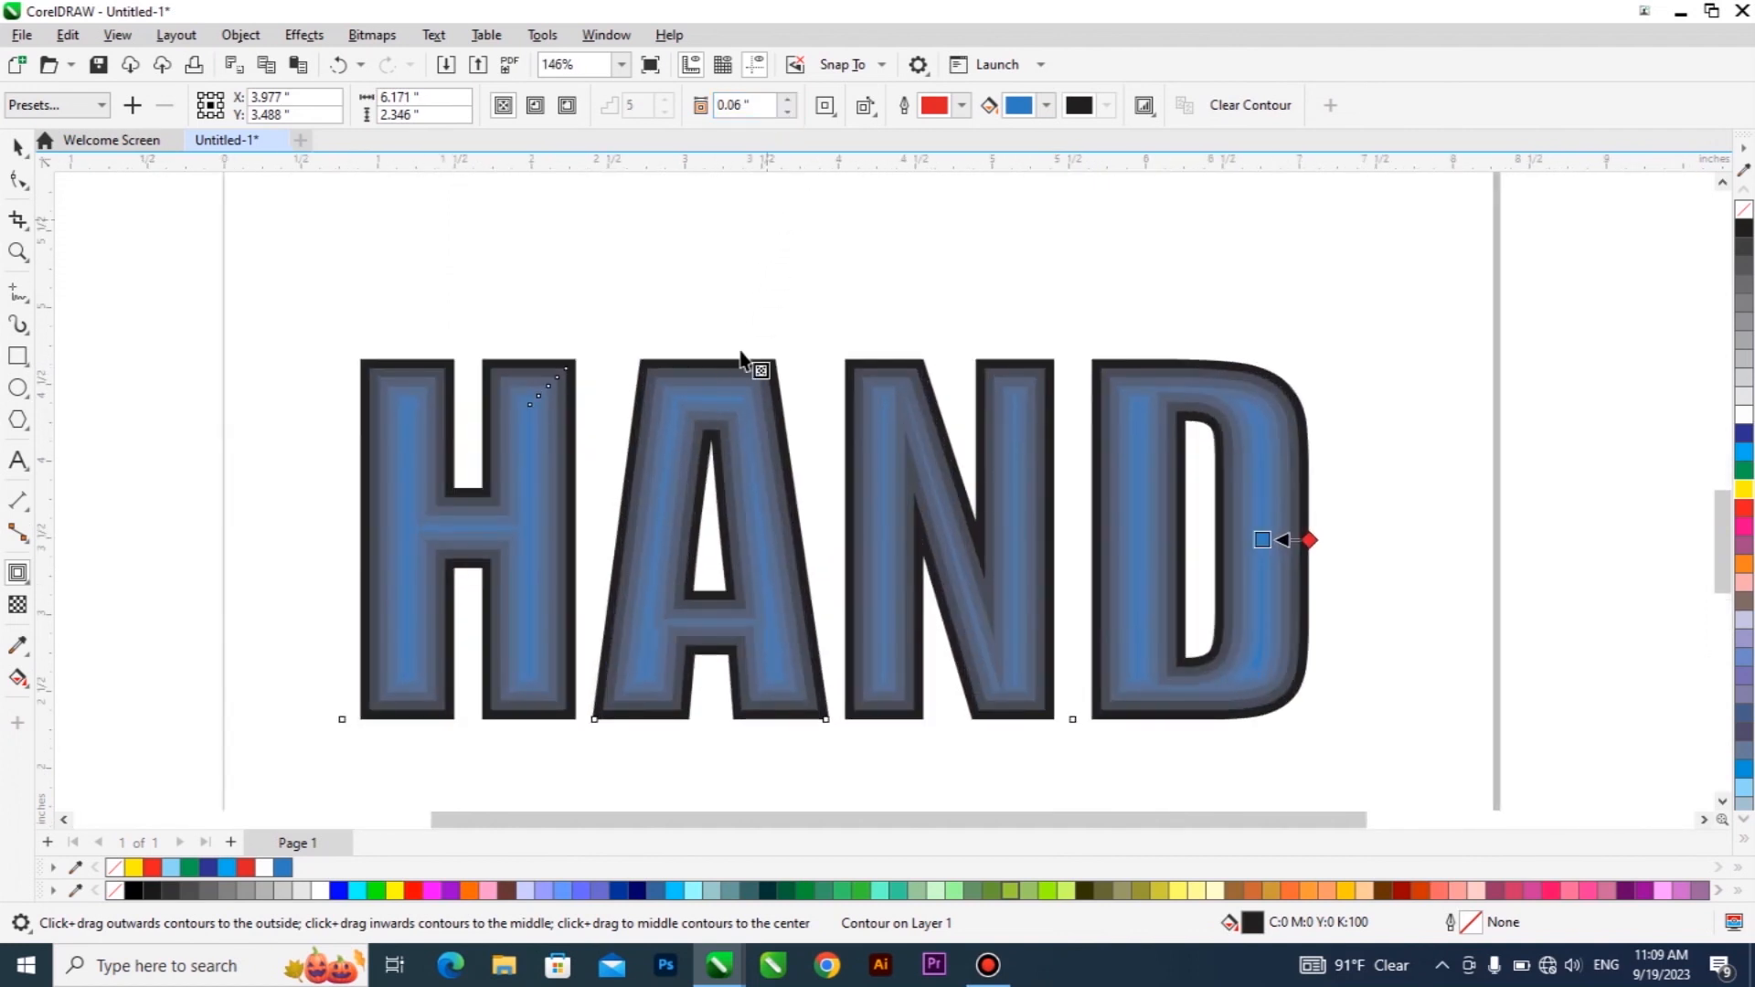
scroll(712, 428, up, 1)
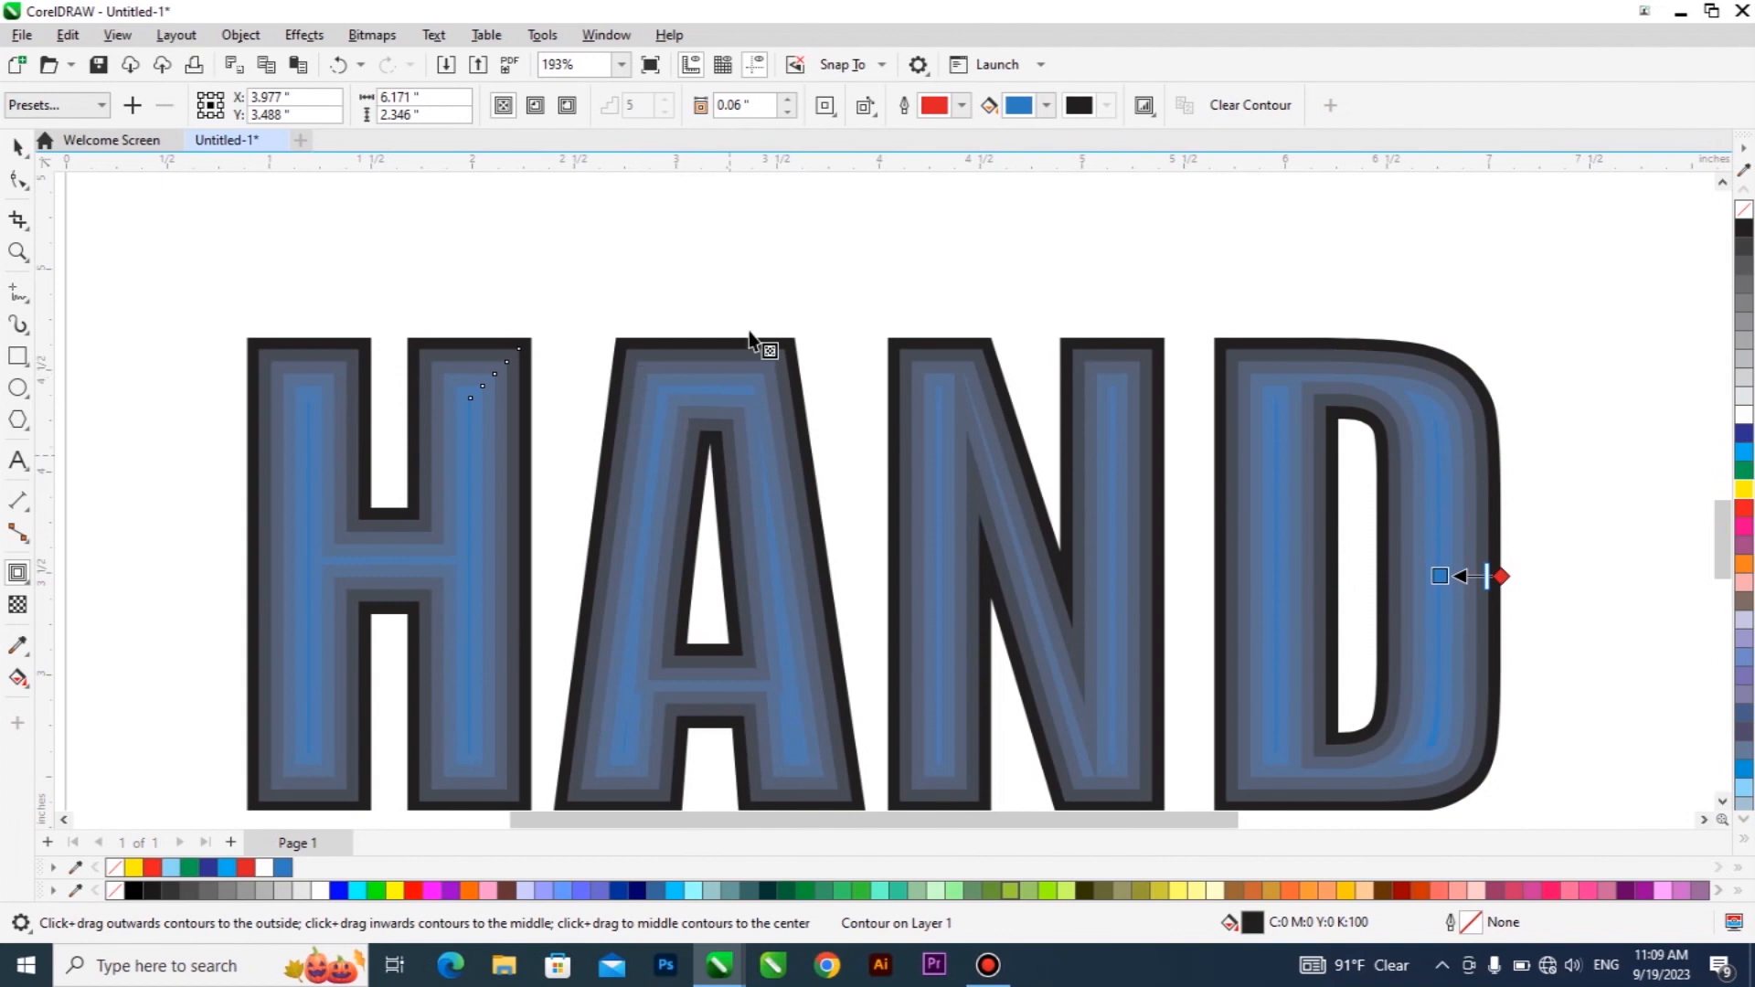
click(788, 114)
click(788, 113)
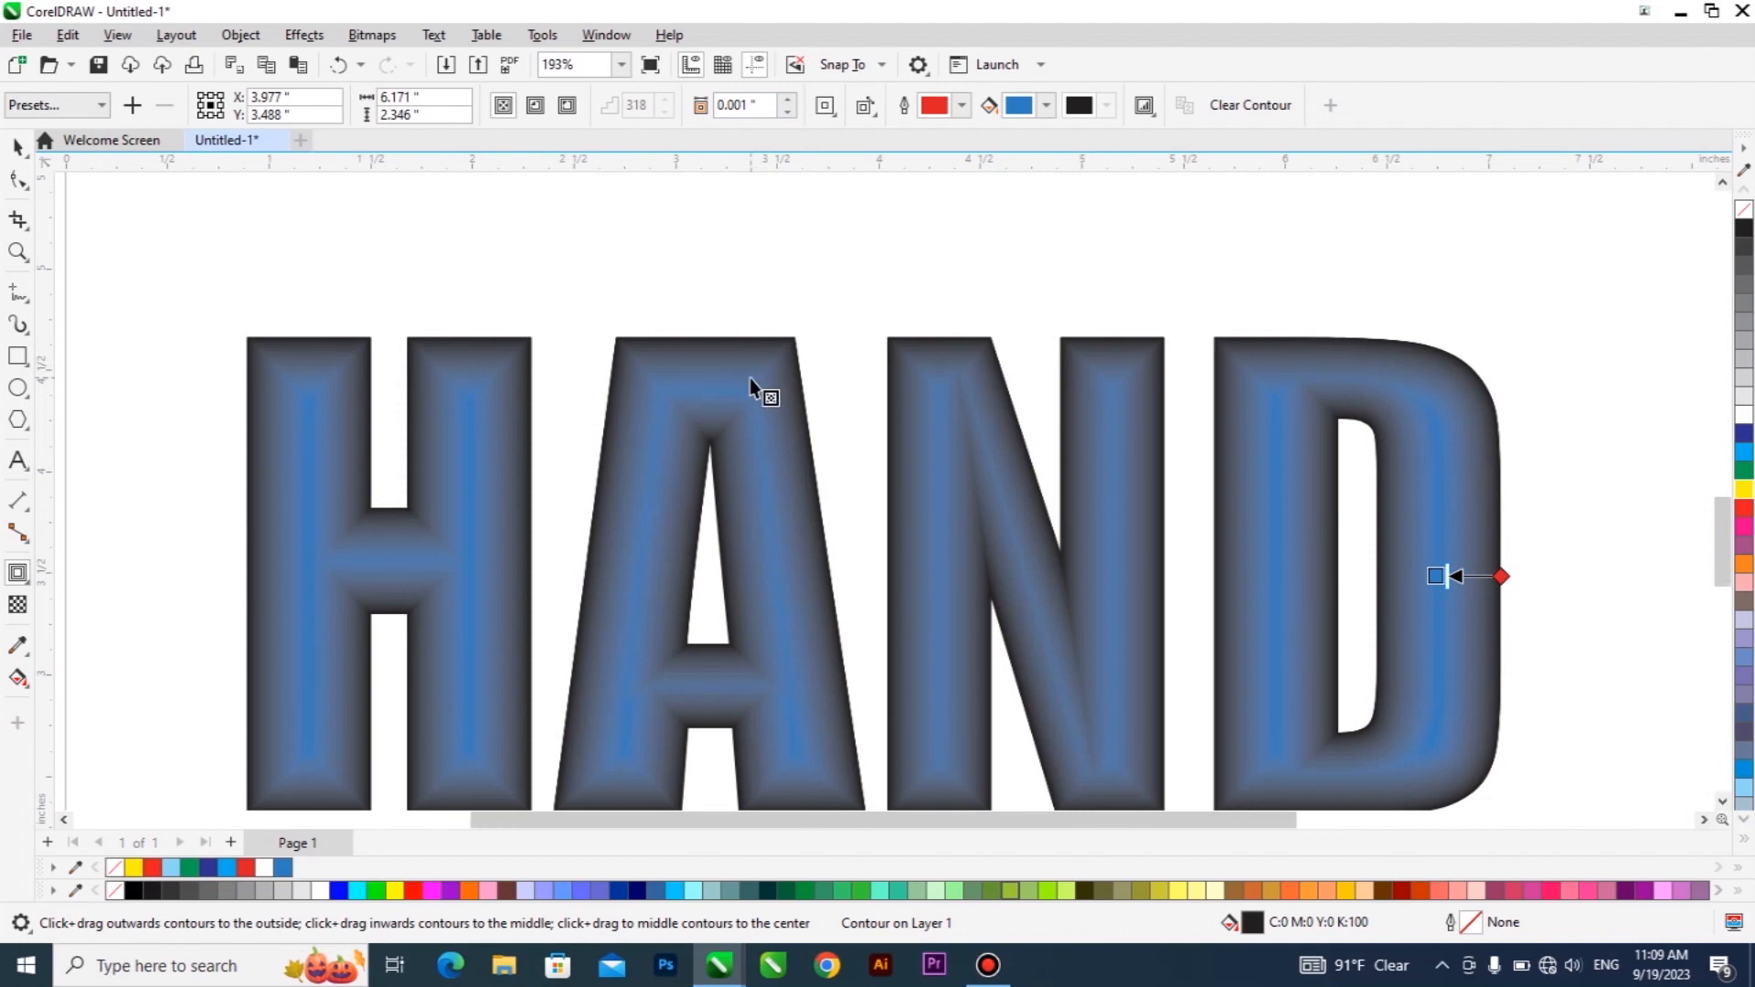
Raise and lower the HAND text's contour offset to compare spacings, and set it to 0.081 inch
scroll(768, 211, down, 2)
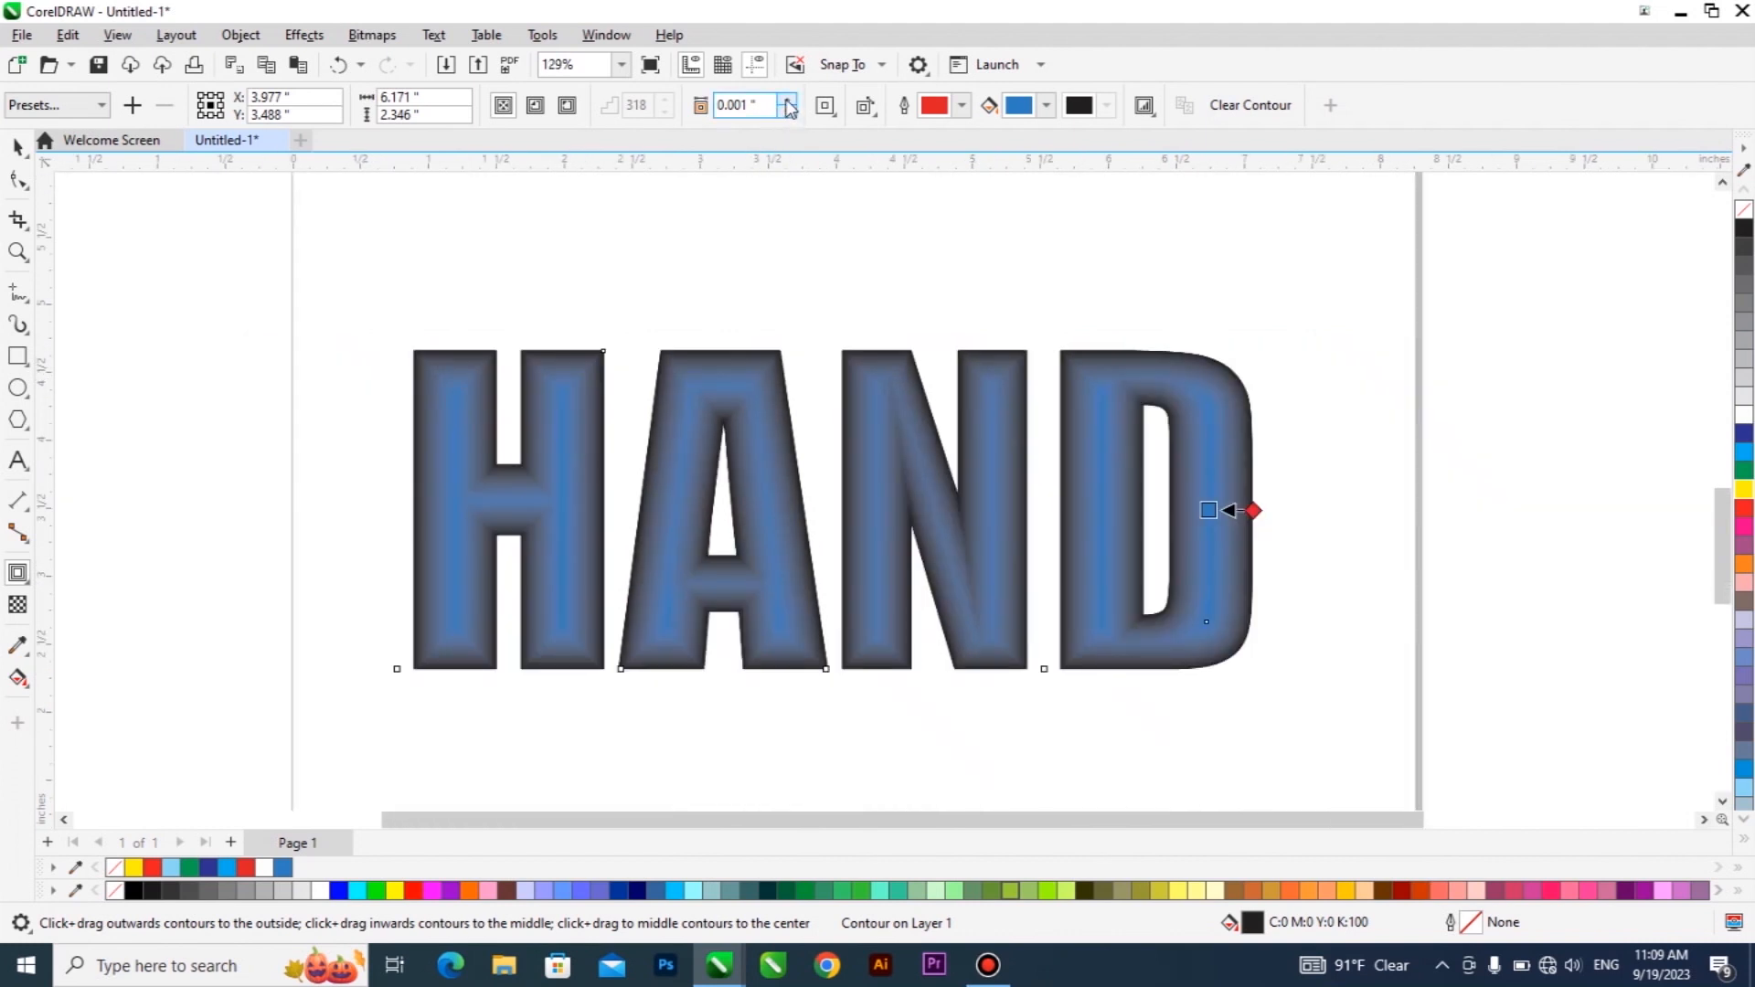
click(787, 100)
click(787, 100)
click(787, 100)
click(787, 100)
click(788, 100)
click(788, 100)
click(788, 111)
click(788, 111)
click(788, 111)
click(789, 111)
click(787, 101)
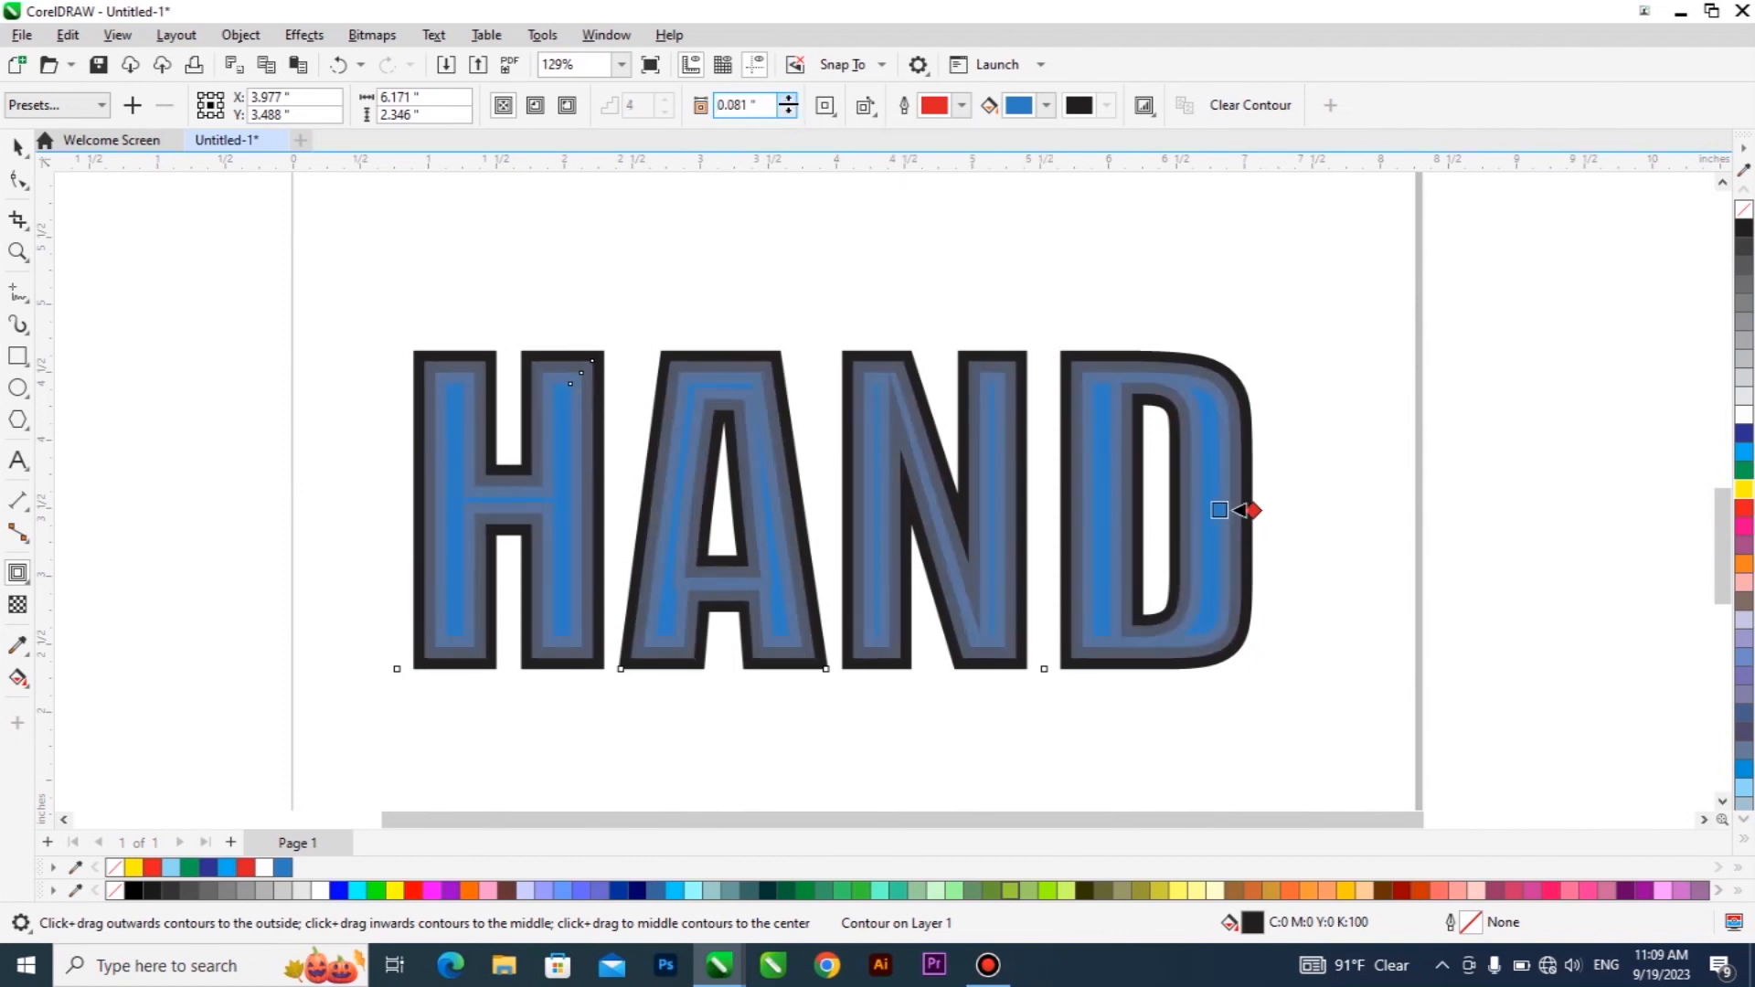
Try the mitered, round and bevel corner styles on the HAND text's contour
click(826, 107)
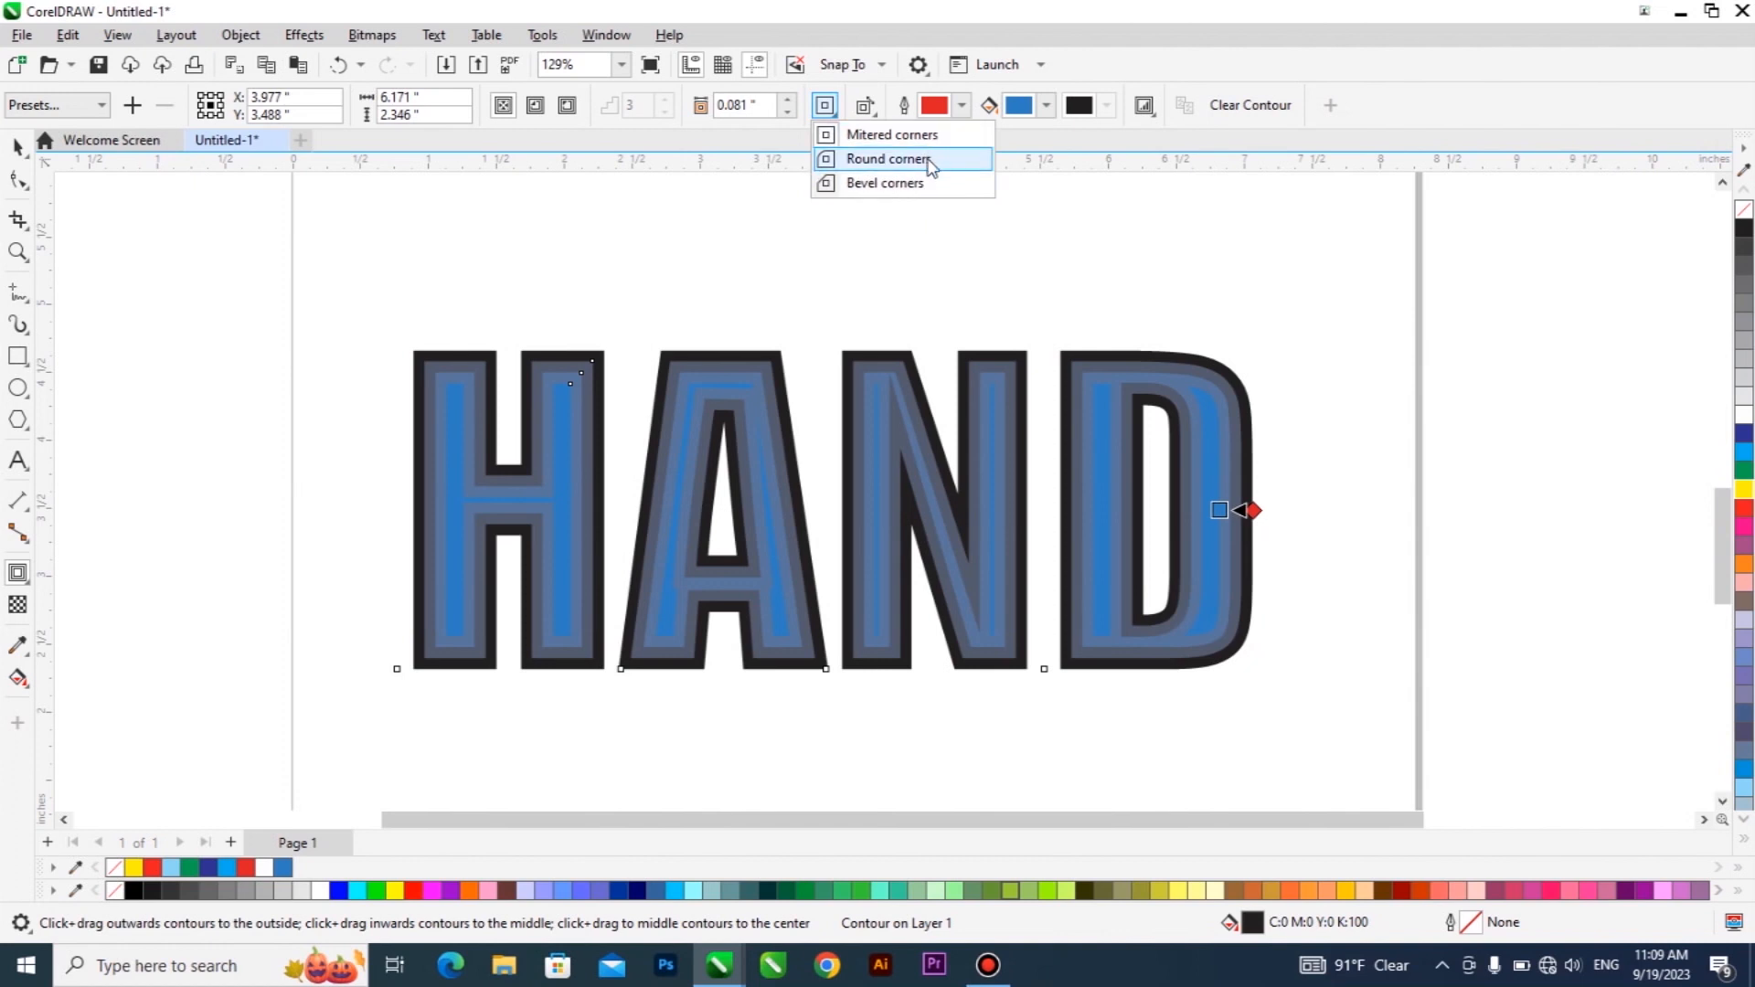
click(888, 135)
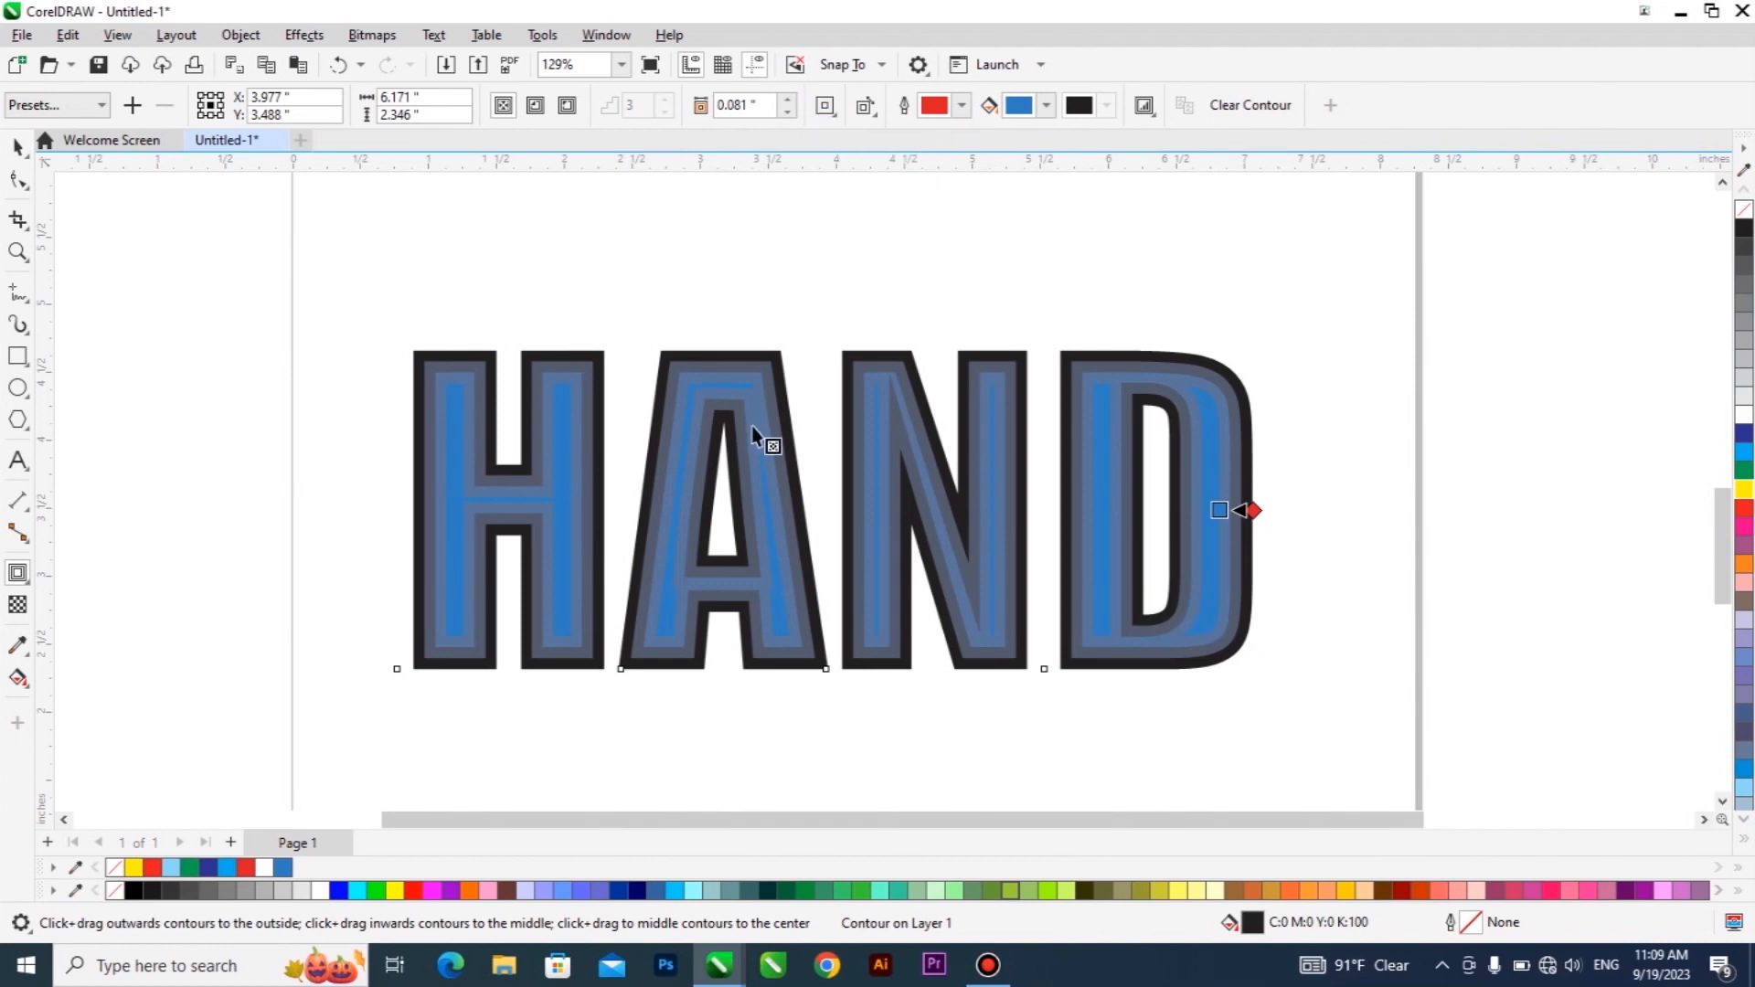
click(827, 107)
click(887, 161)
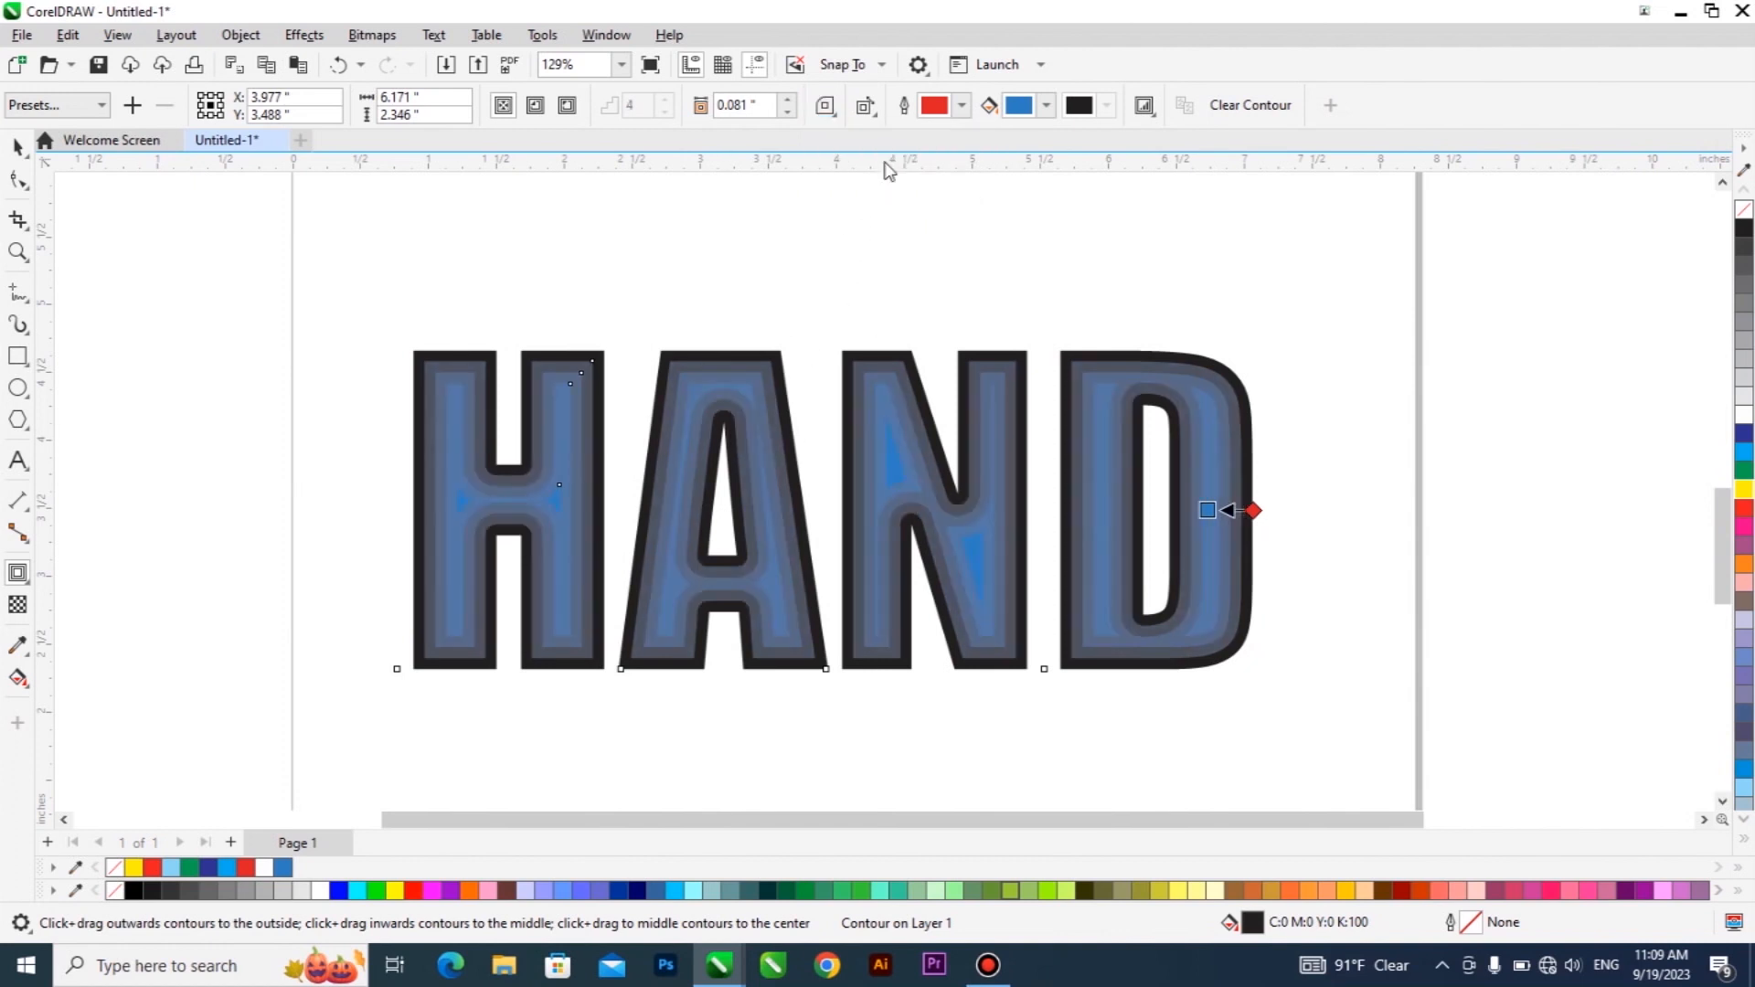
click(826, 106)
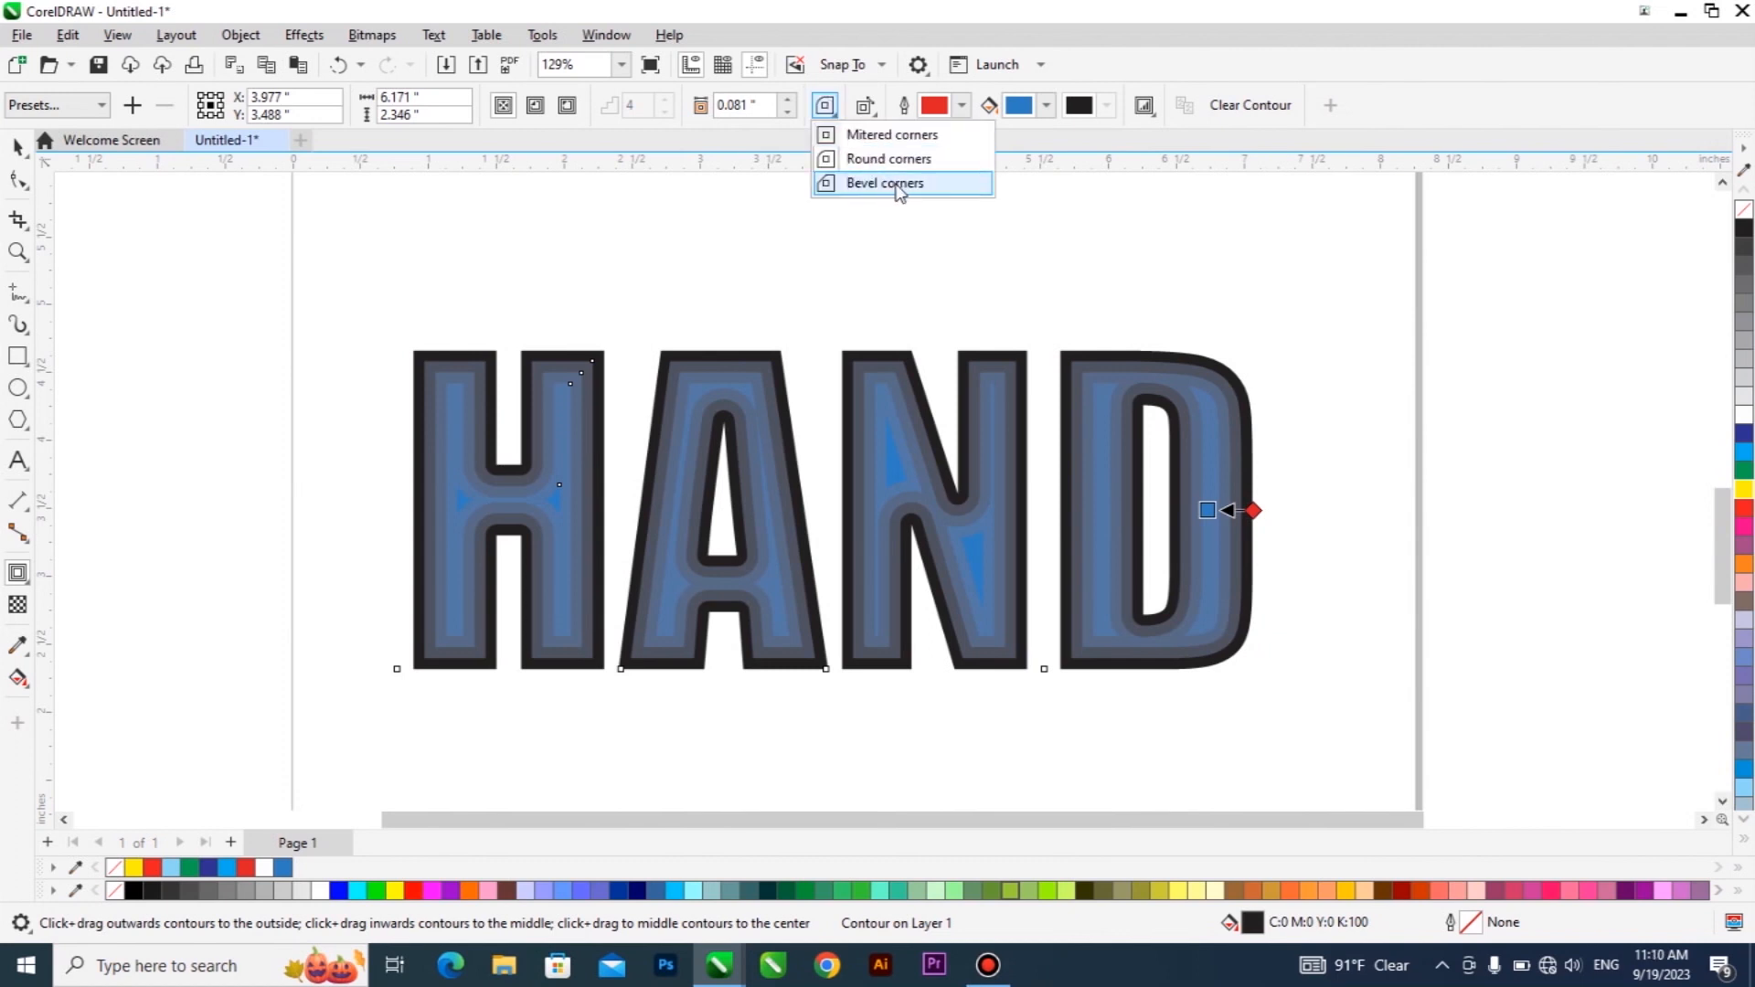
click(899, 186)
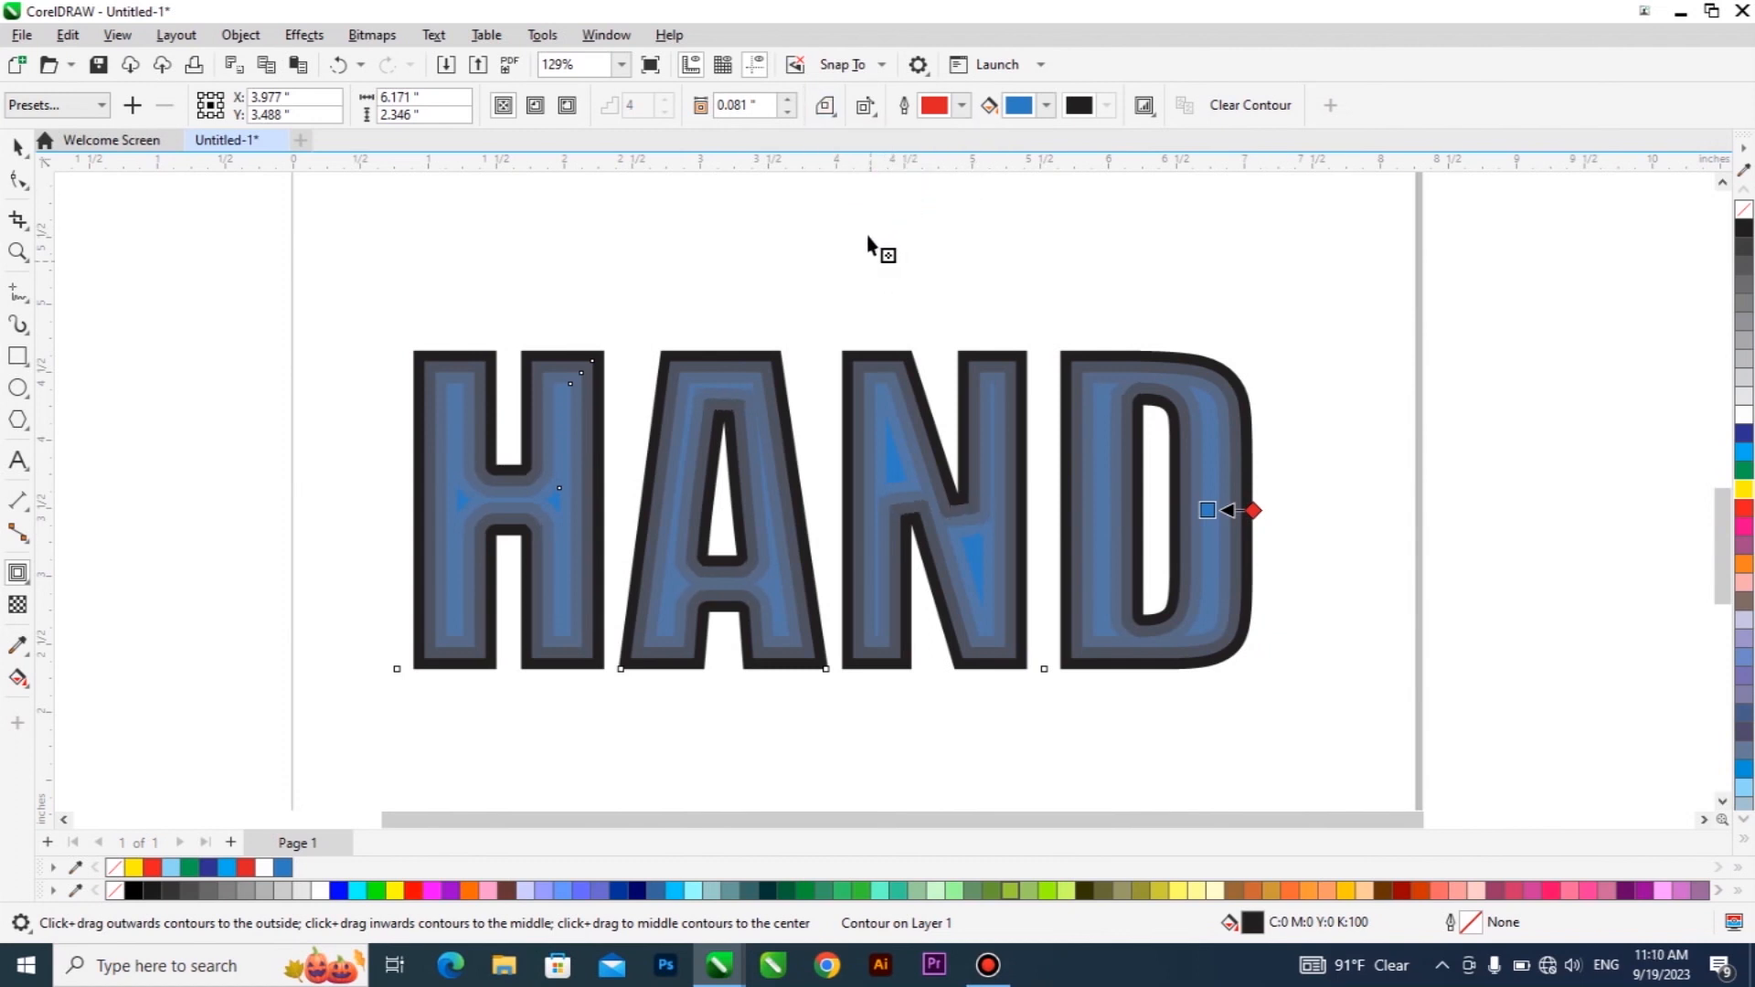
Compare round and mitered contour corners on the HAND text up close, and set the contour to round corners
scroll(779, 413, up, 2)
click(826, 106)
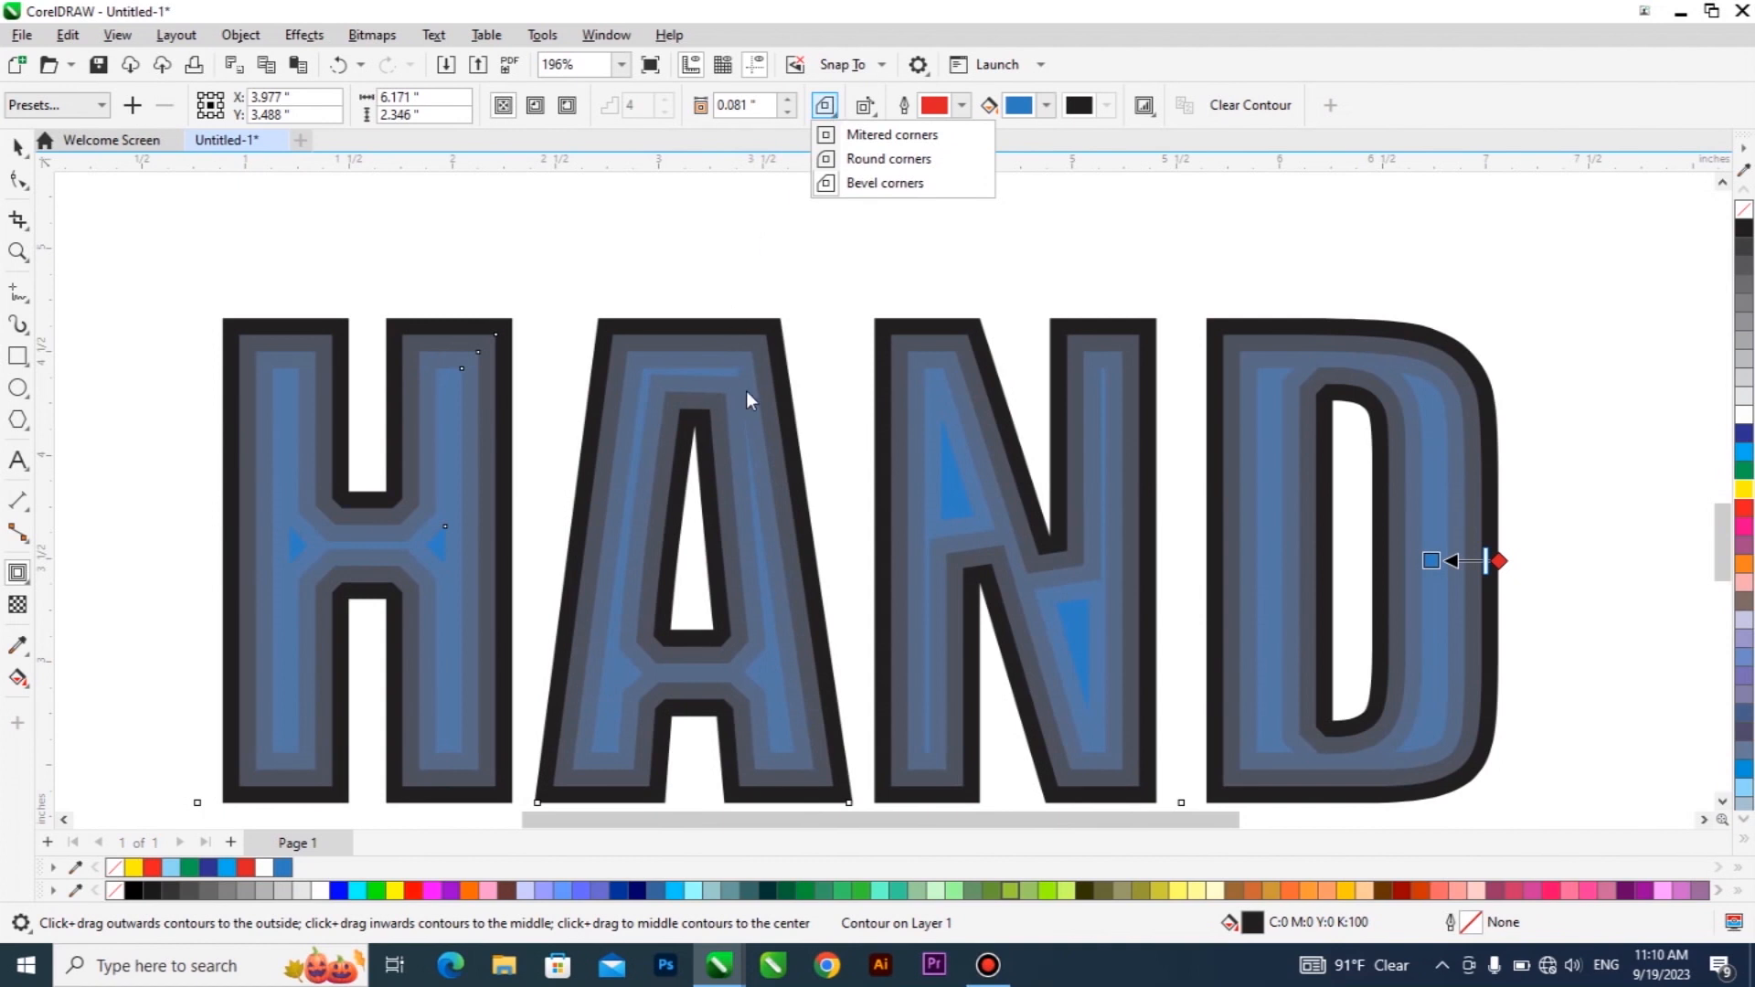
click(859, 159)
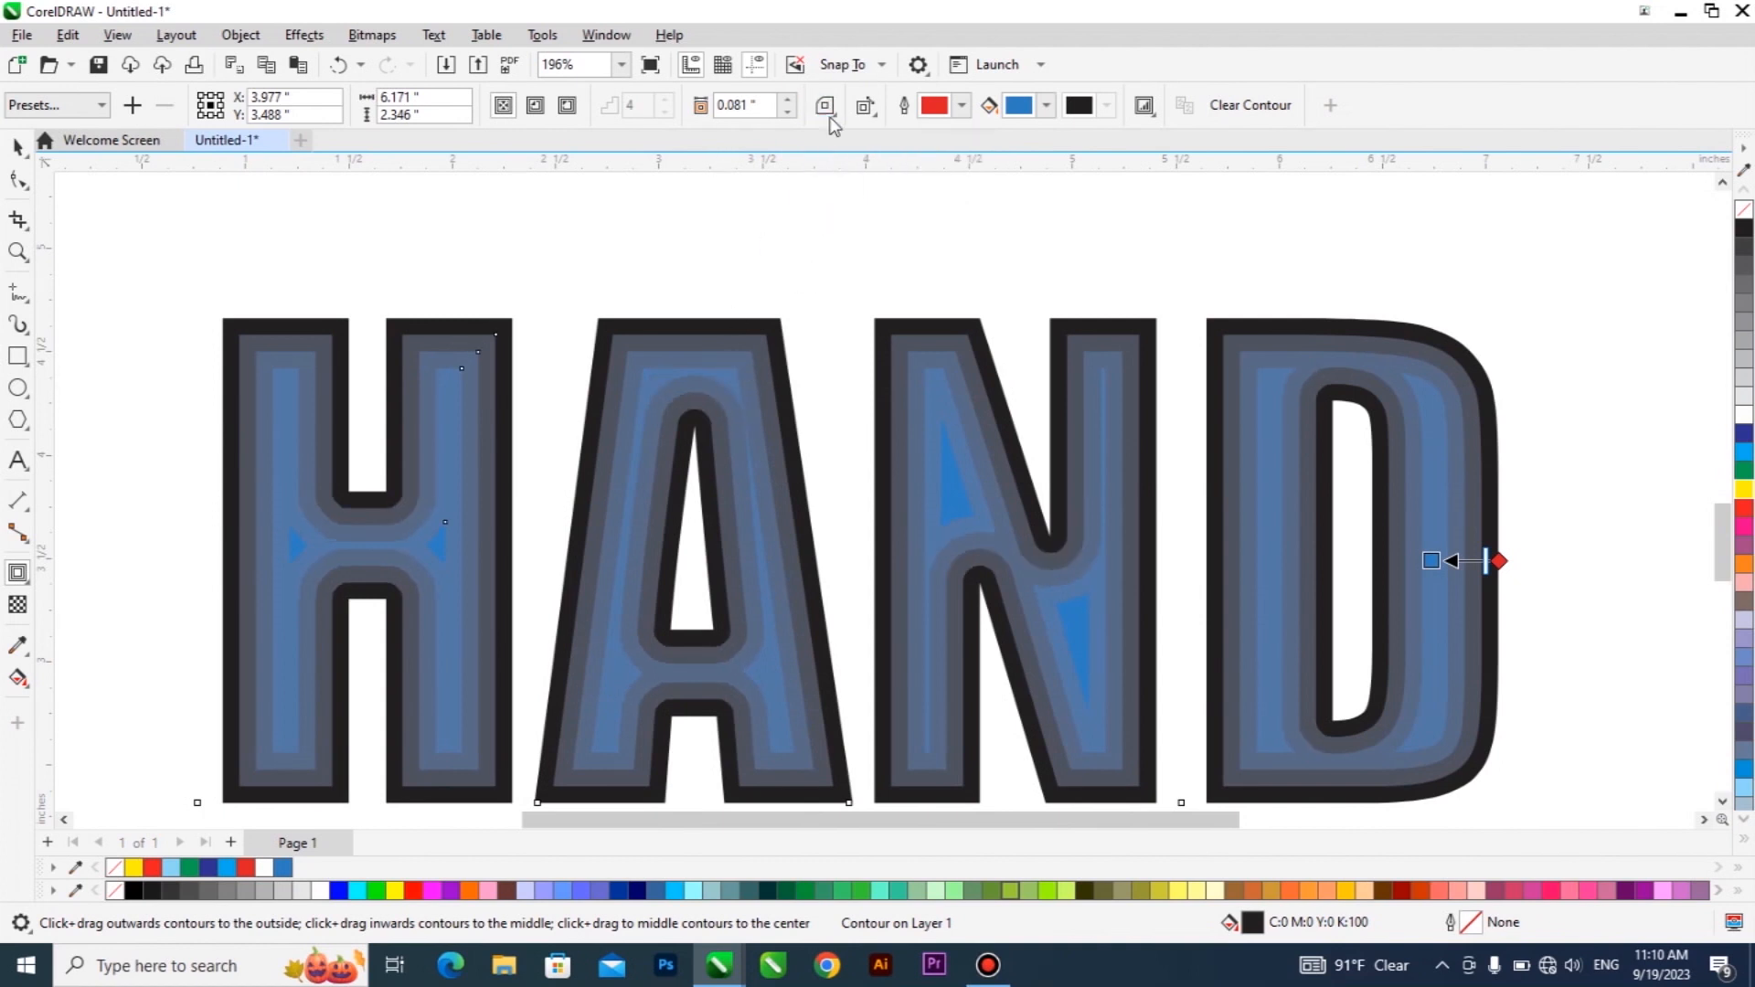
click(826, 106)
click(864, 135)
click(825, 106)
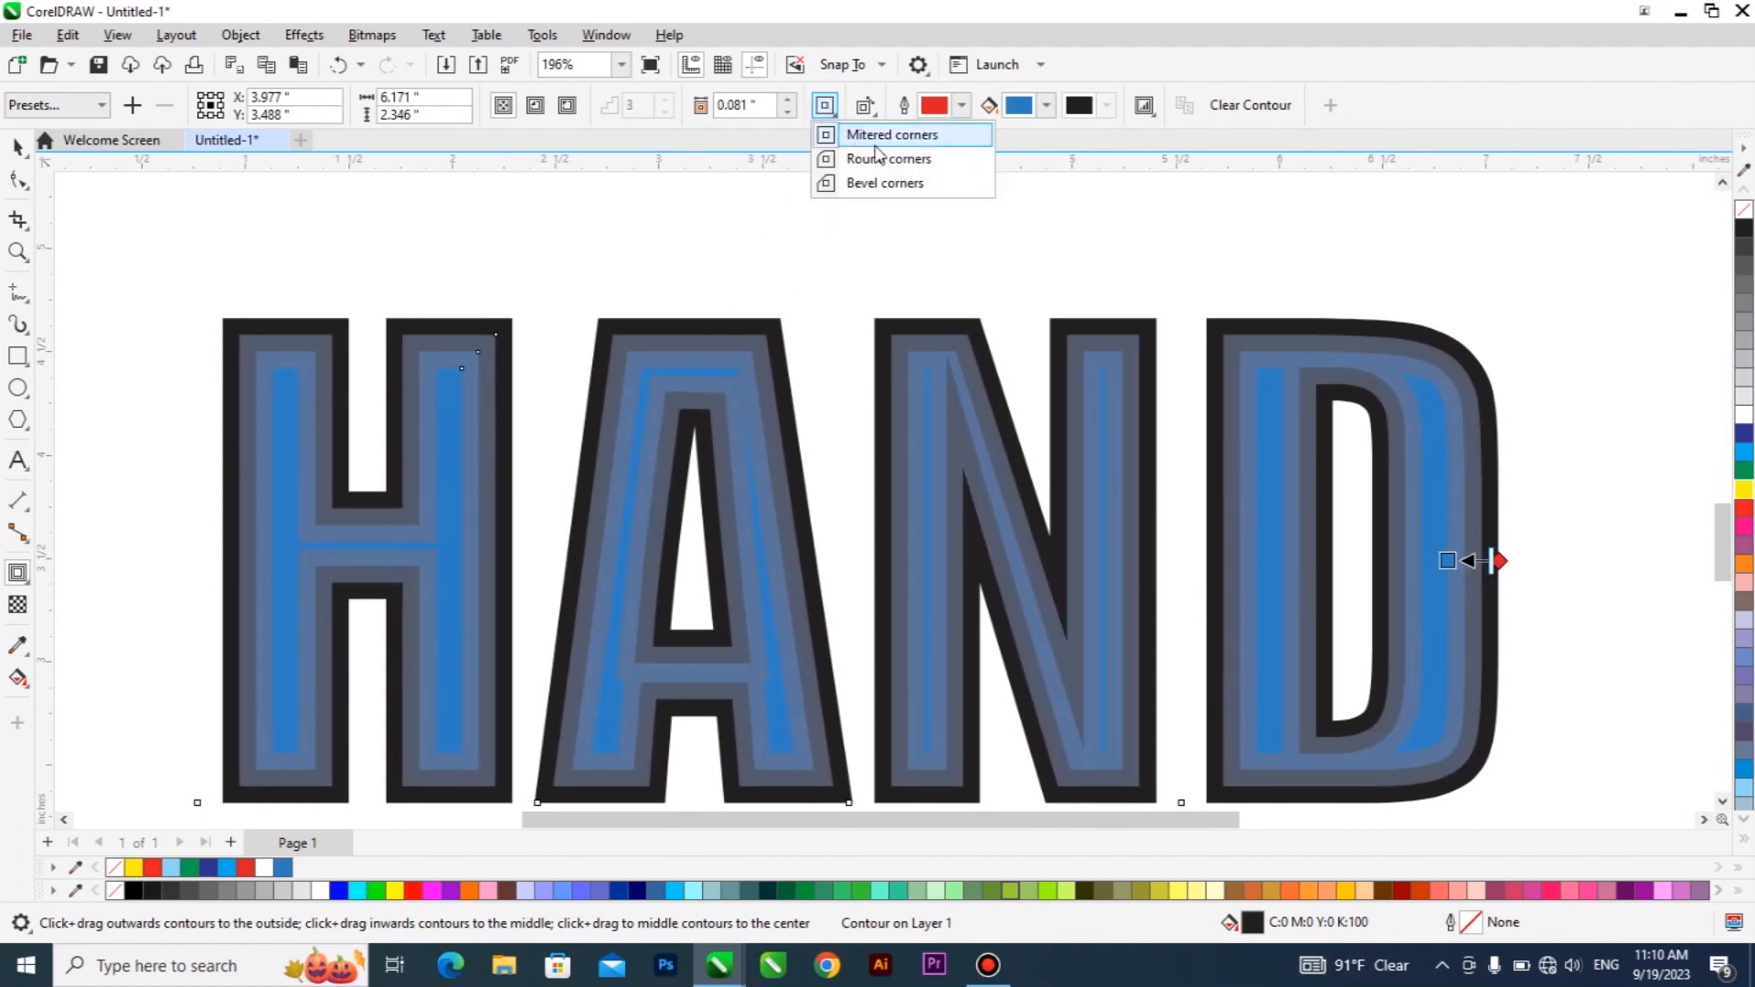
click(923, 160)
Open the HAND text's outline settings to view the corner options, cancel them, and reapply round corners to the contour
double_click(1469, 923)
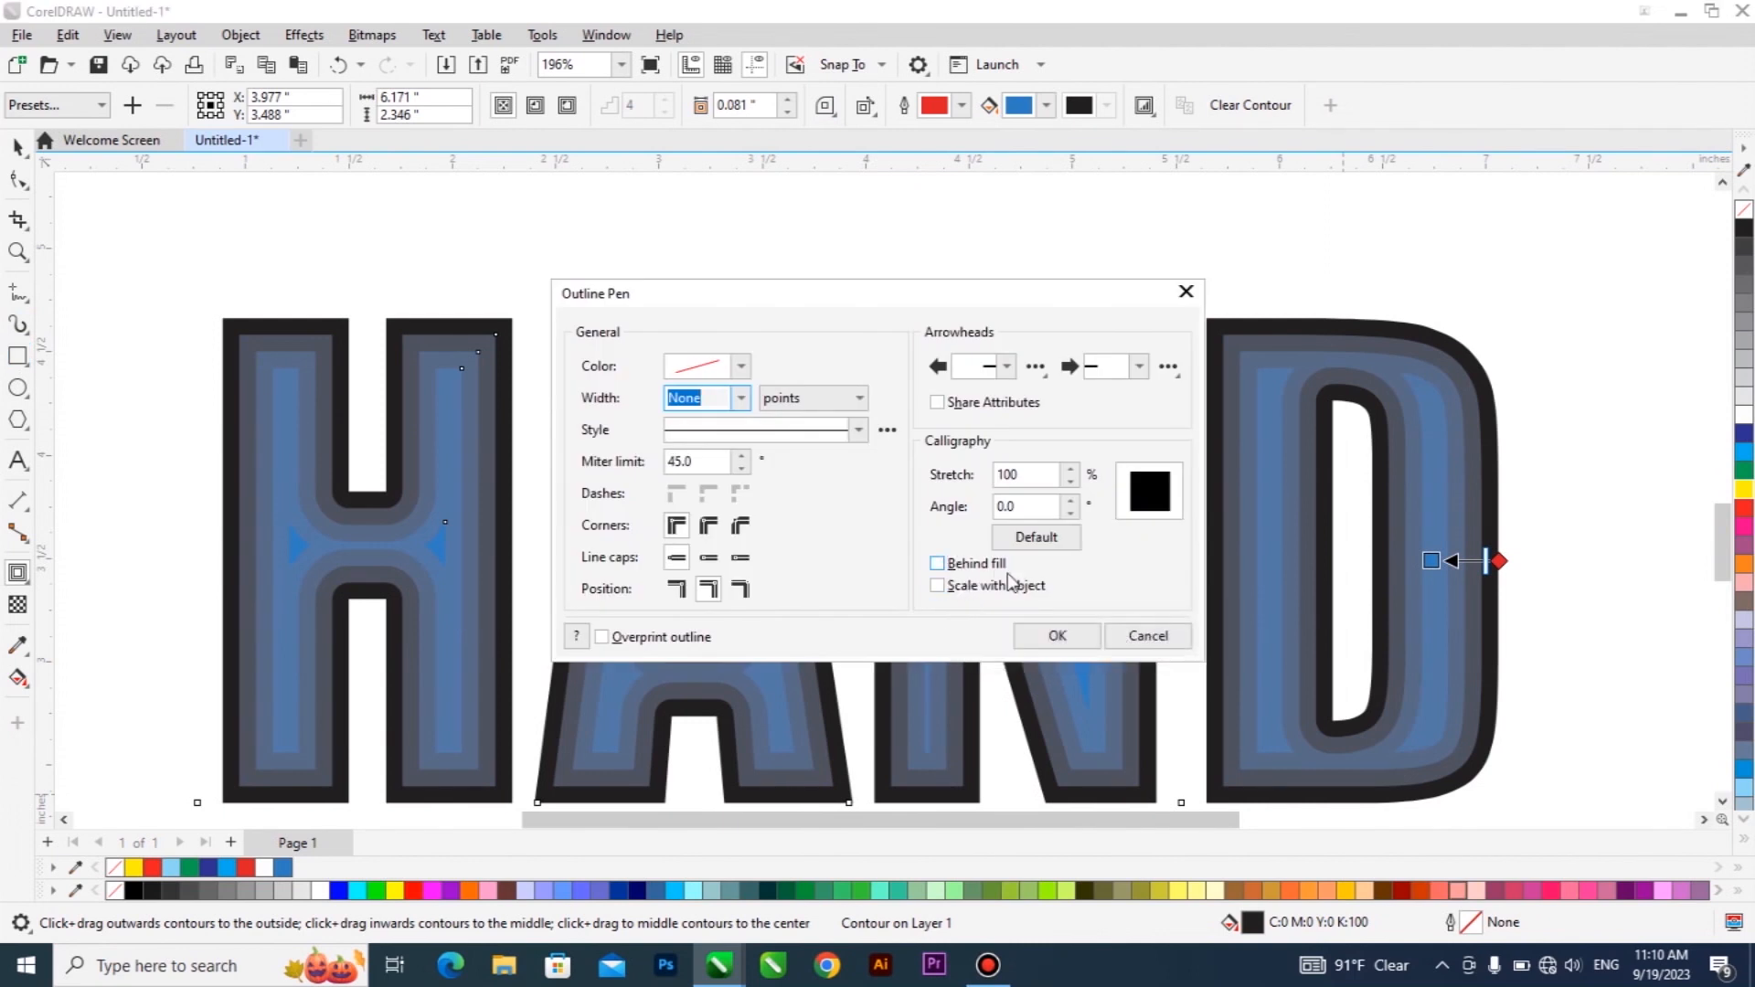
click(1146, 637)
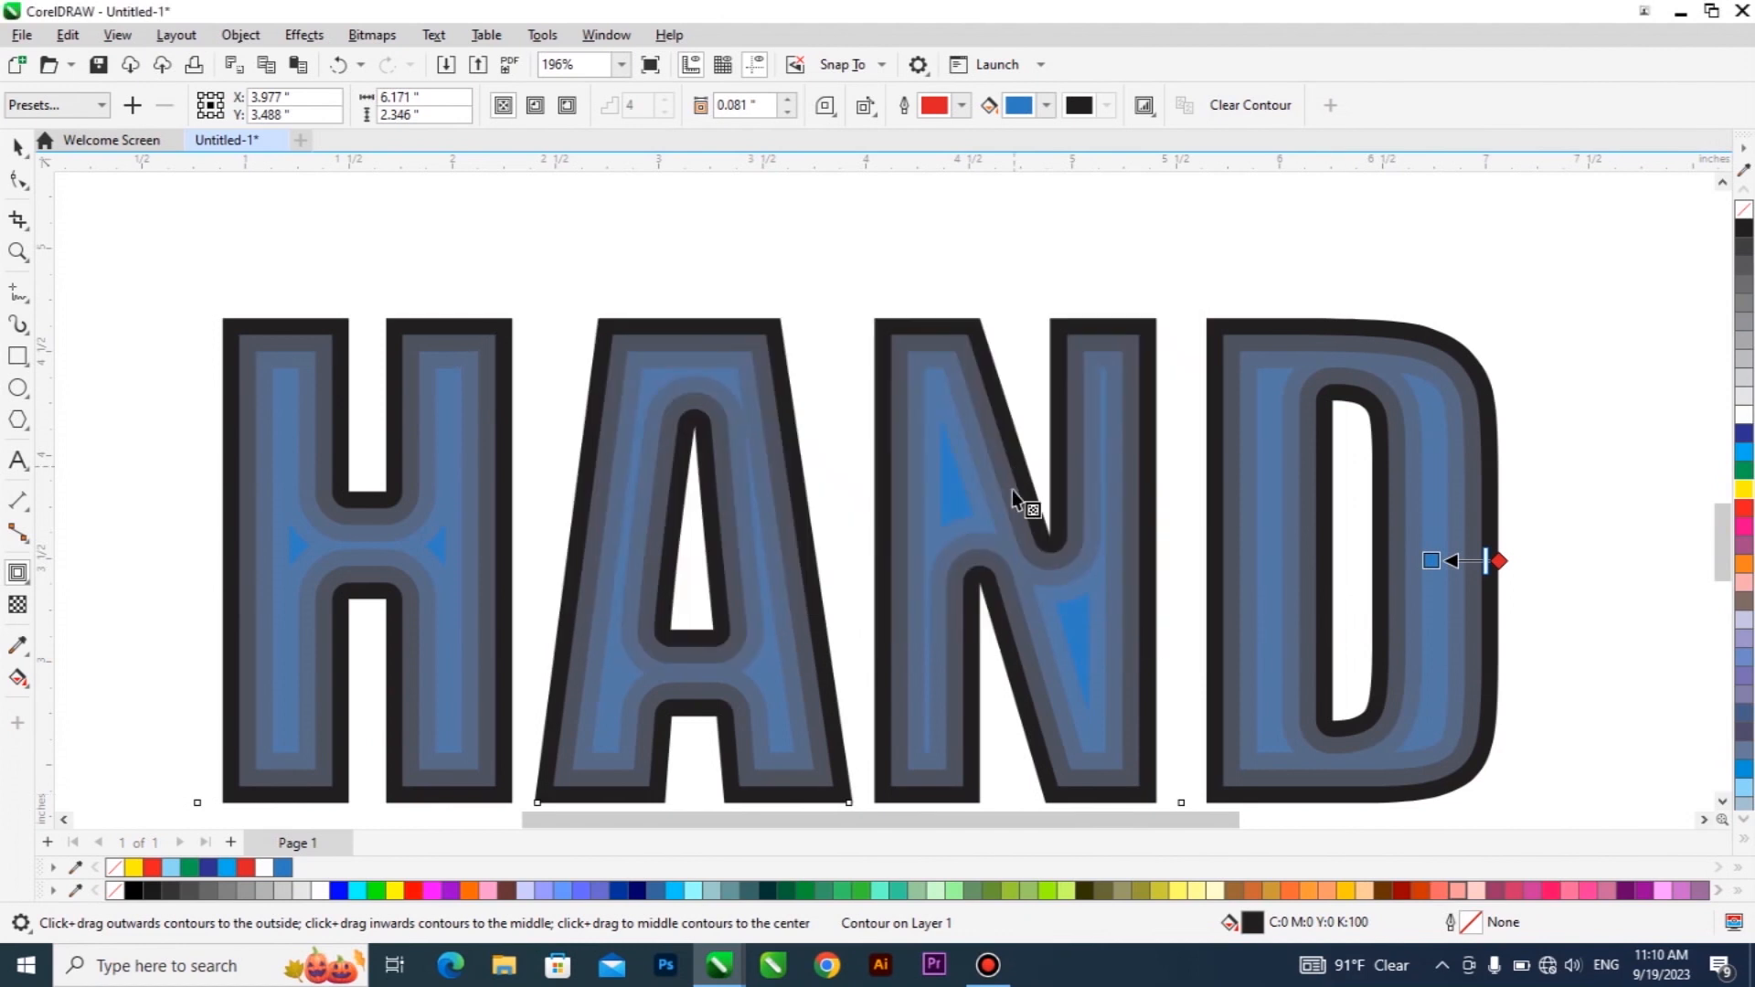
click(826, 105)
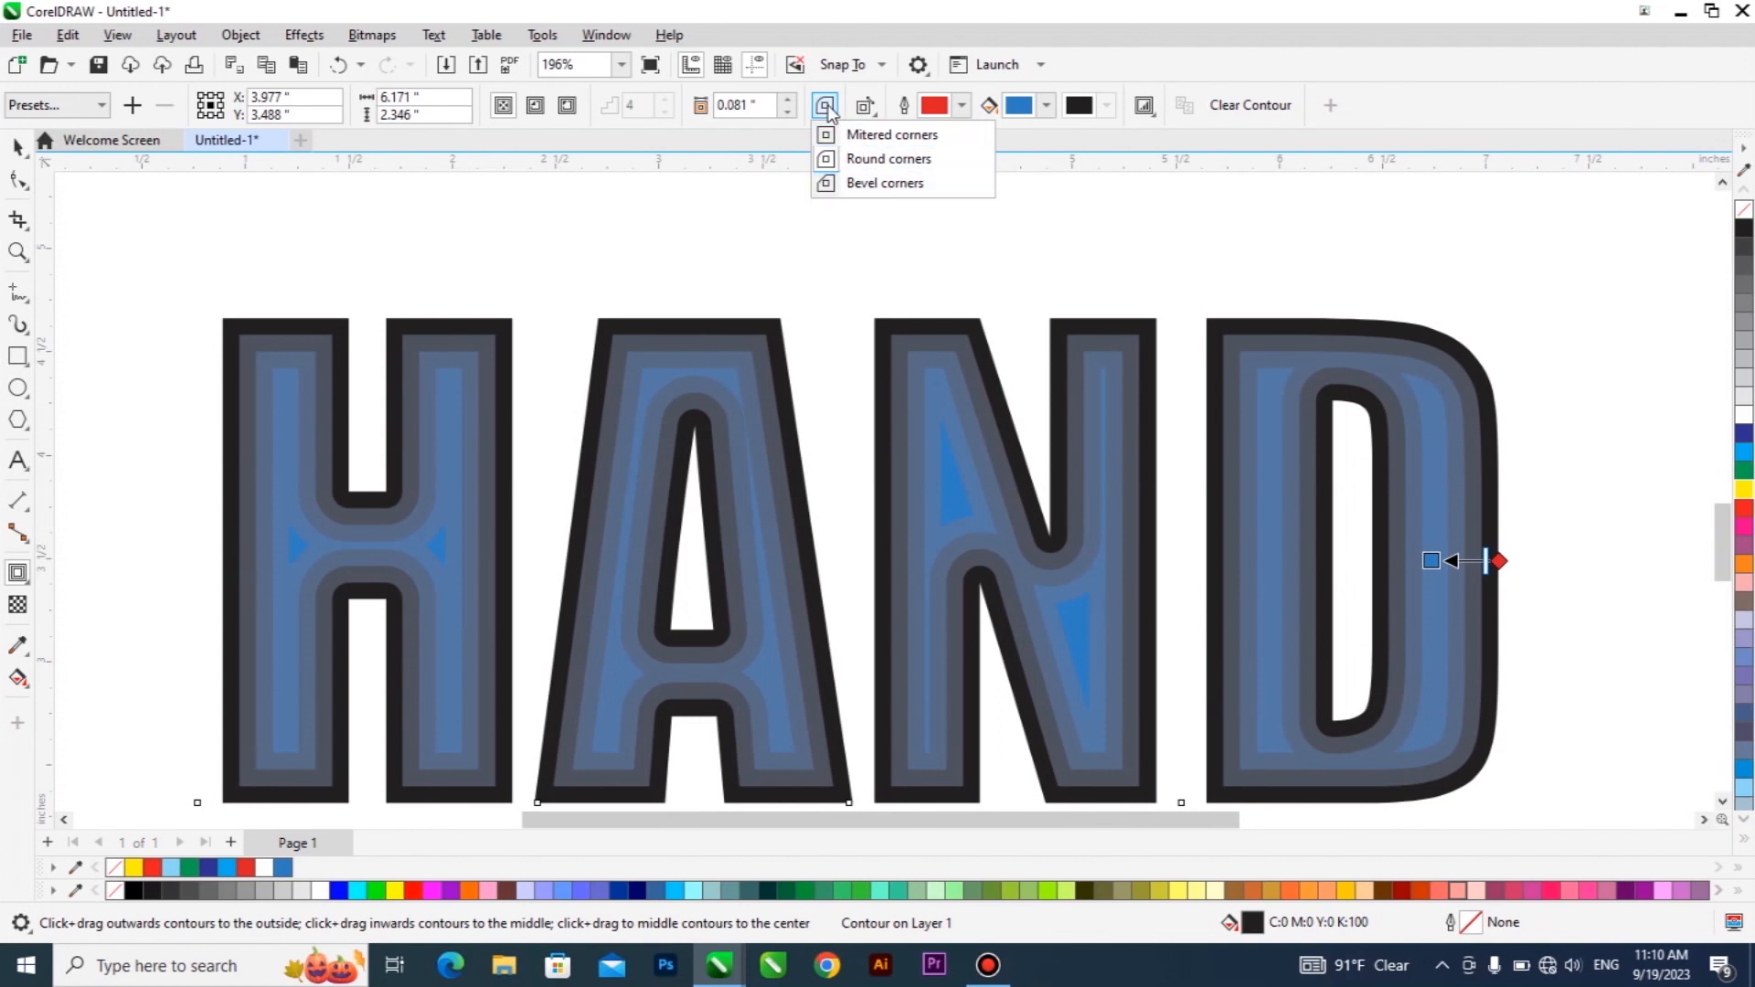
click(901, 161)
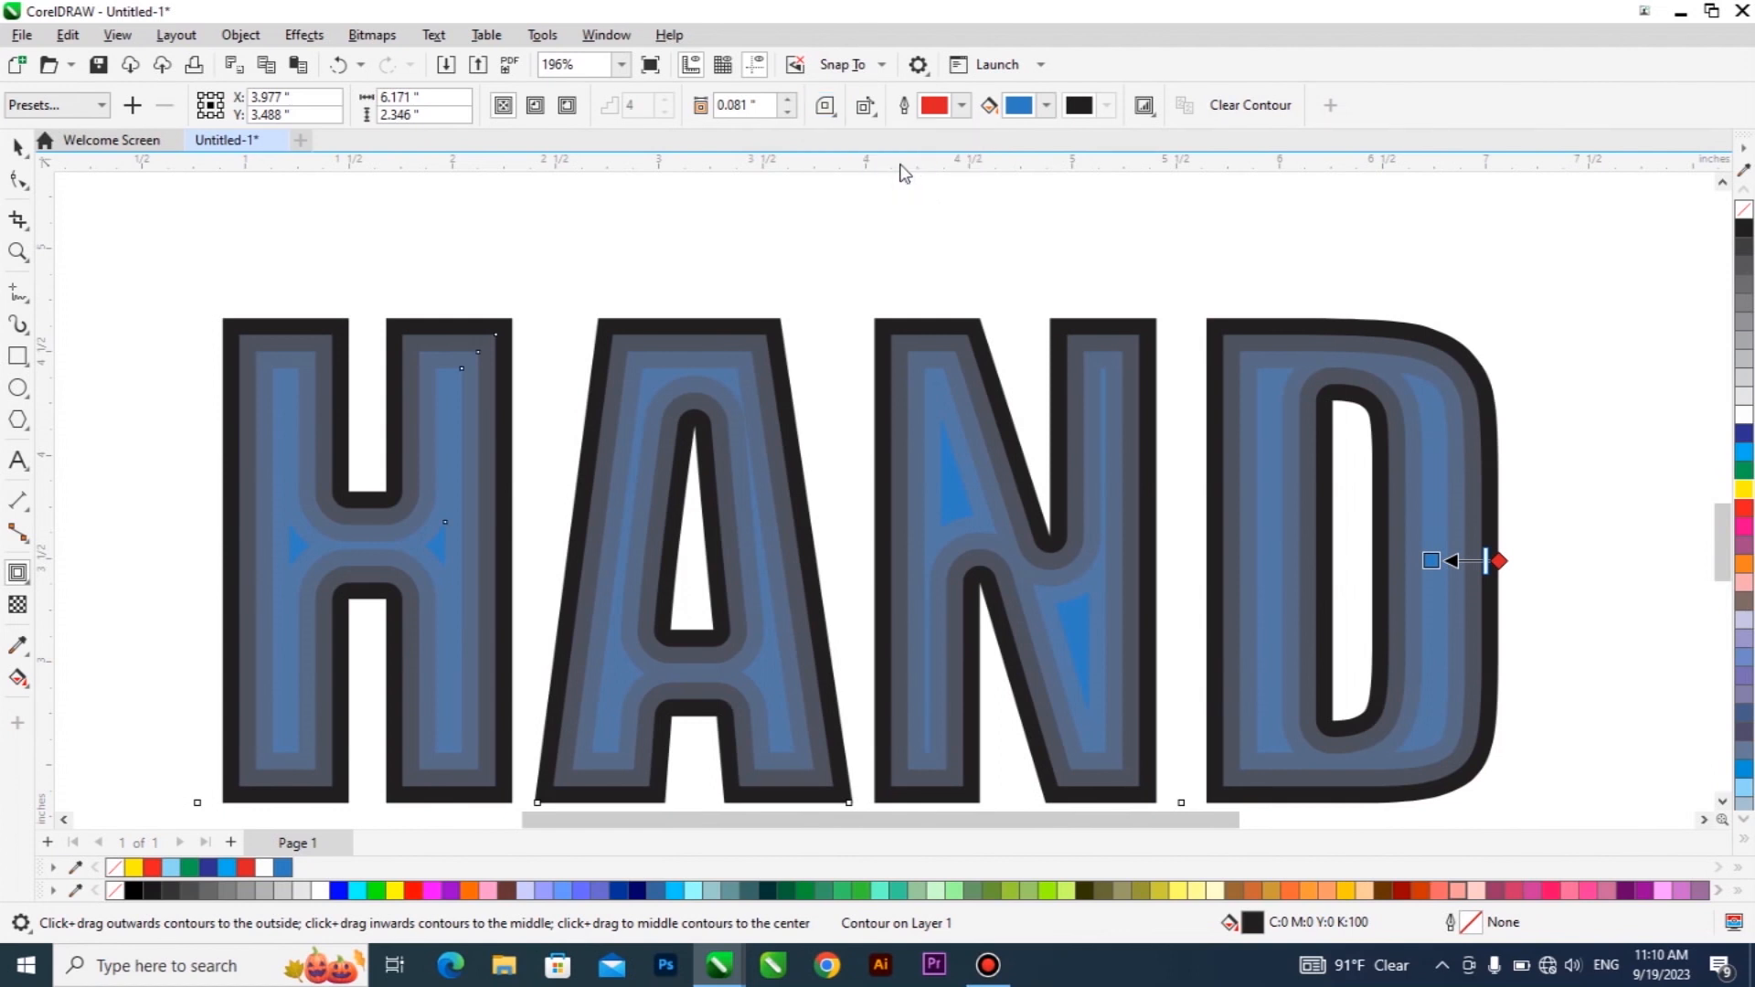
Try lower and higher linked object and color acceleration on the HAND text's contour
click(1156, 117)
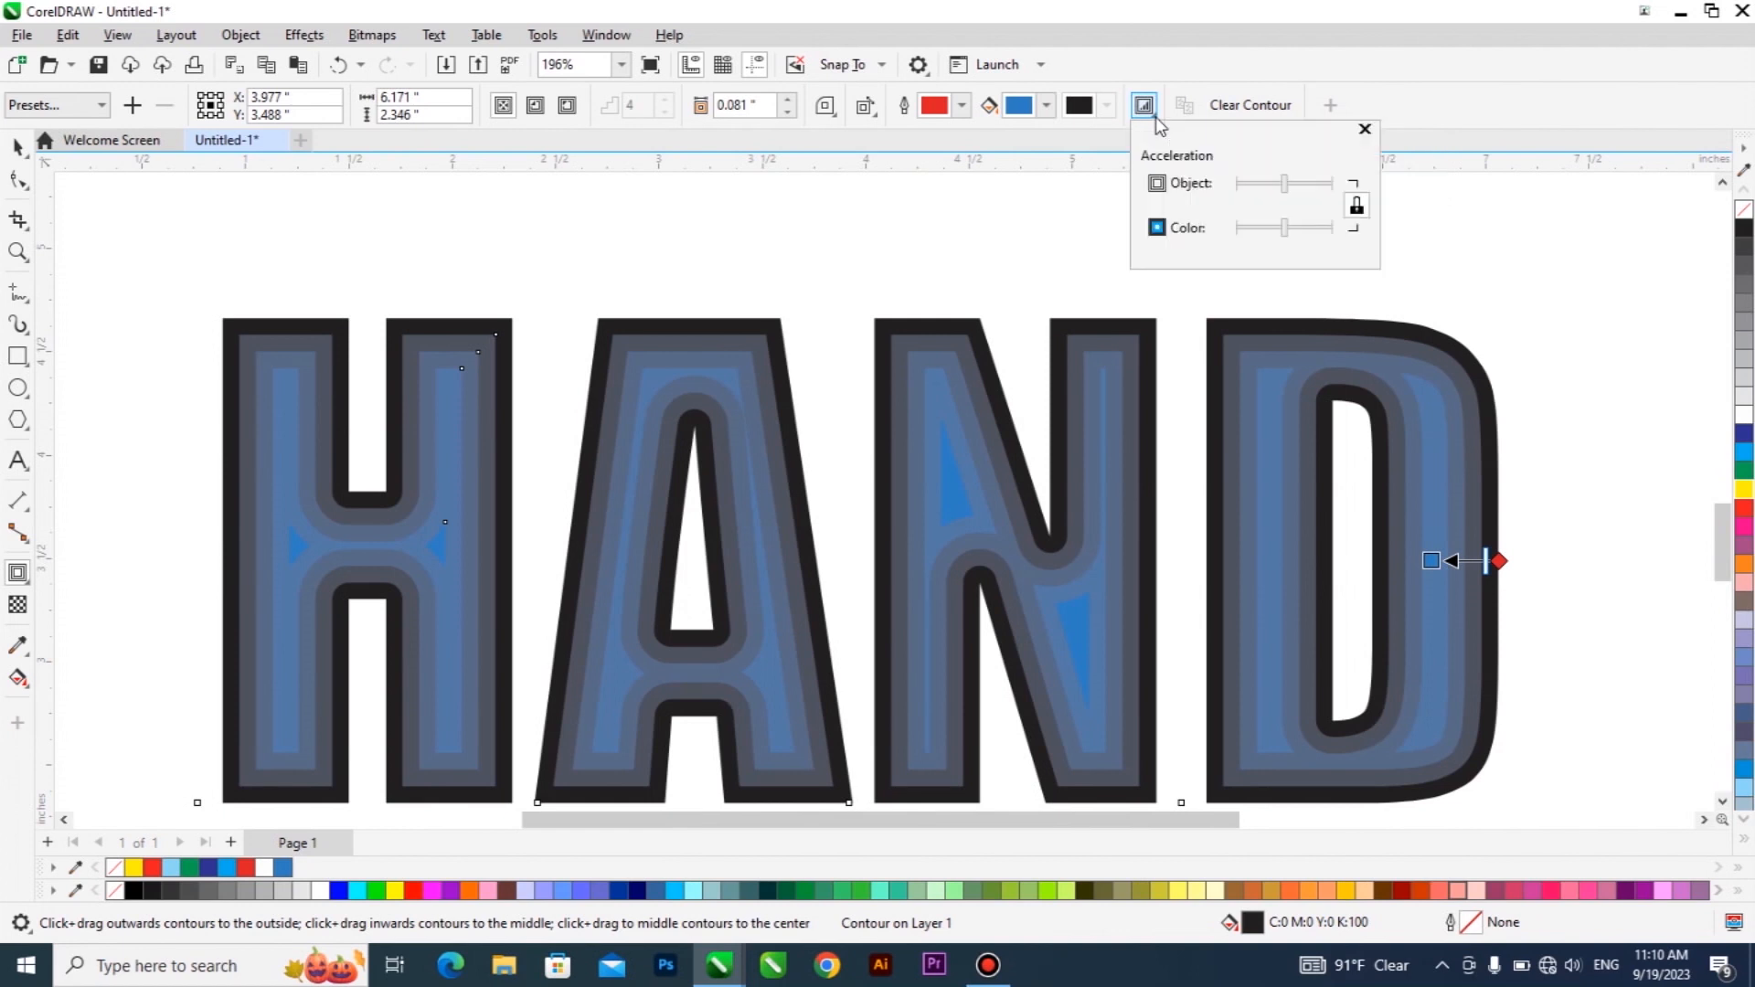
drag(1288, 189, 1272, 191)
drag(1269, 190, 1282, 189)
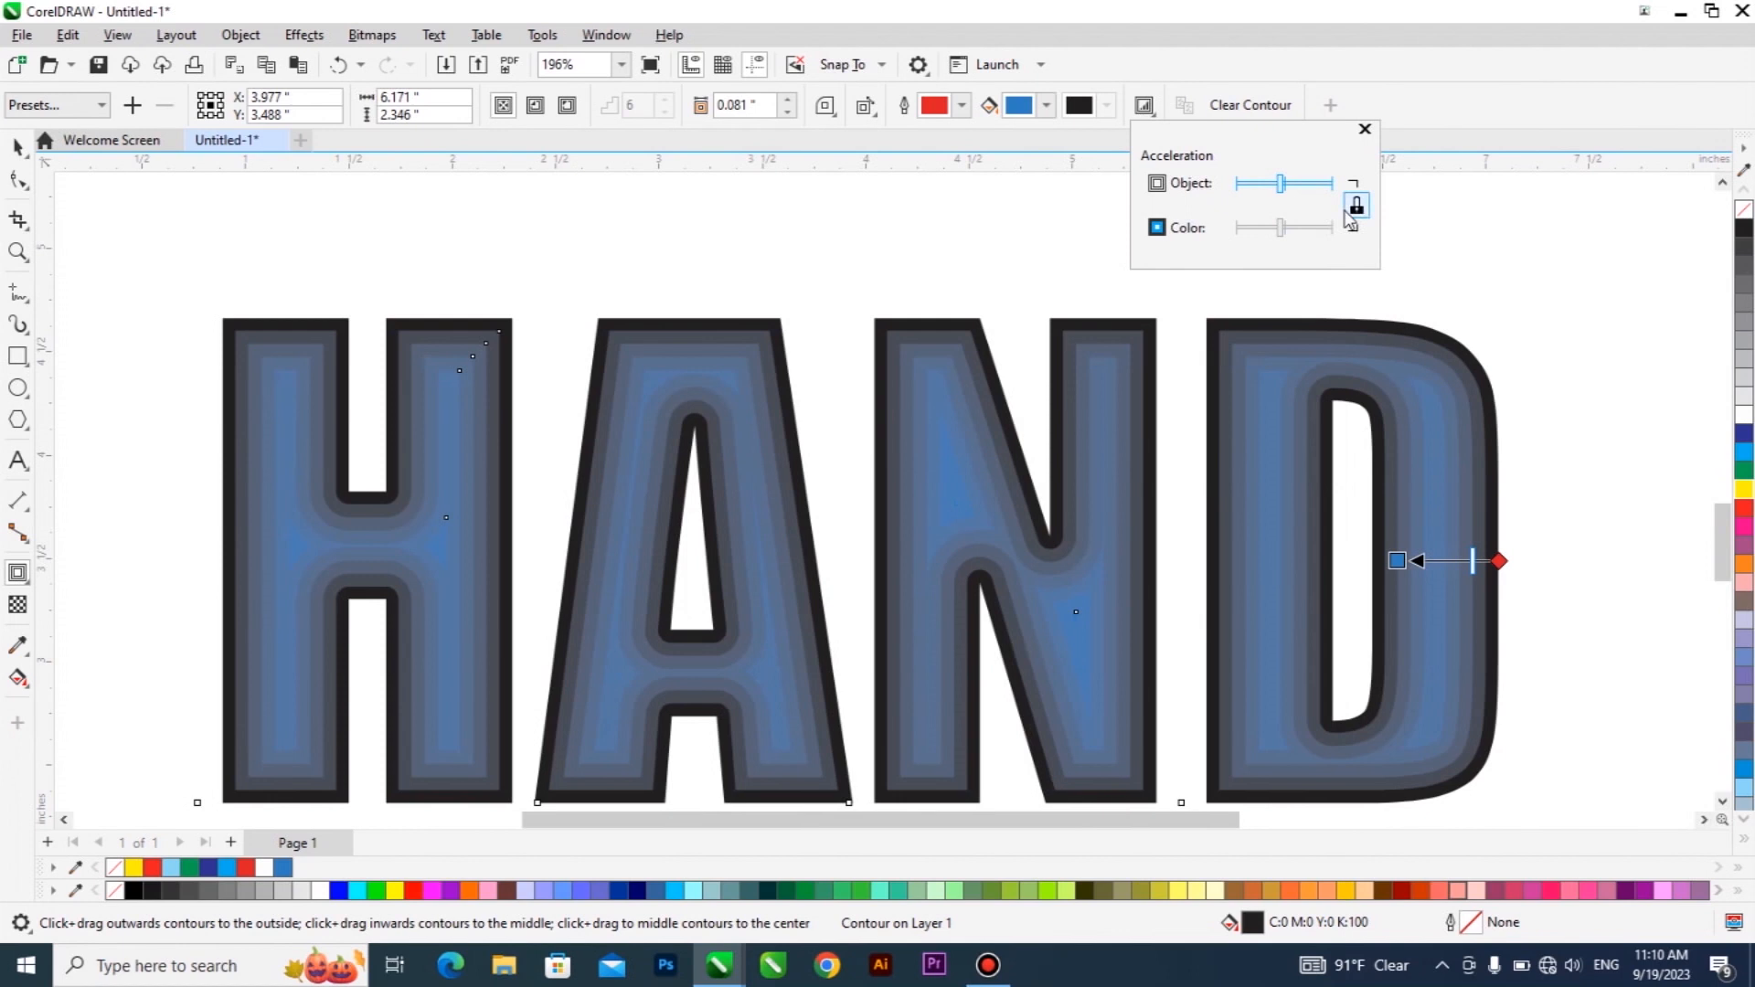
drag(1286, 192, 1317, 192)
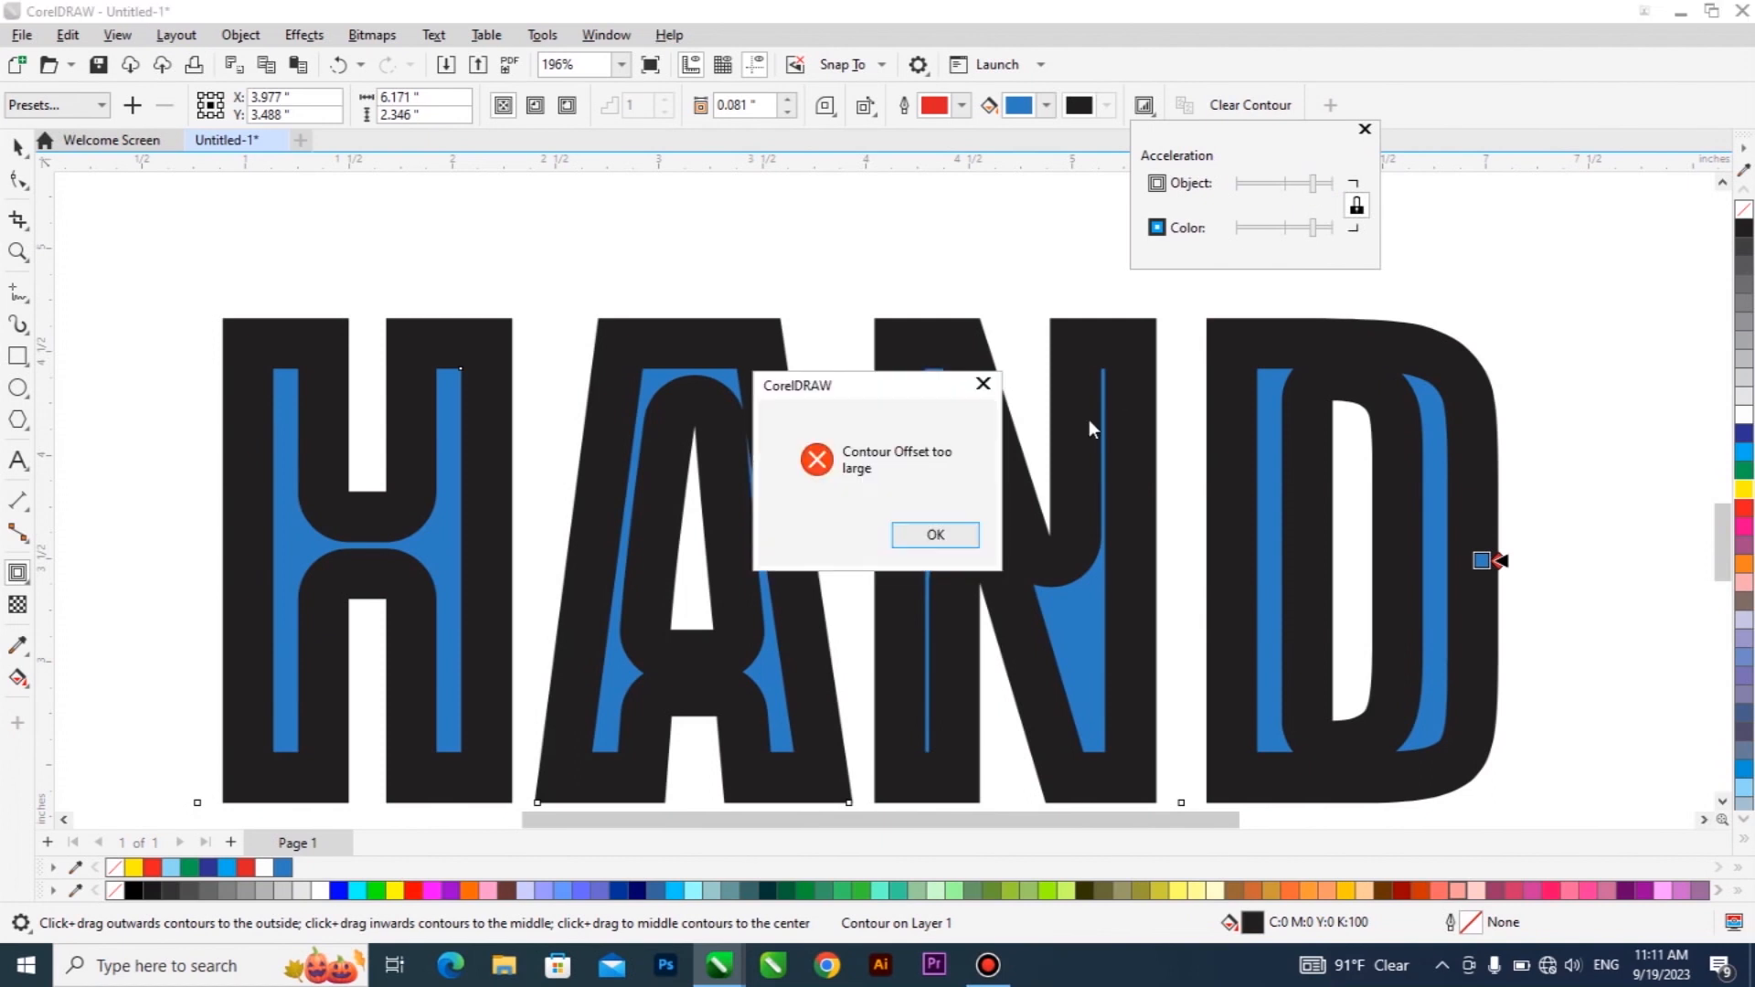
click(935, 535)
Lower the HAND contour's acceleration below centre, then unlink object and color acceleration and adjust them separately
click(1144, 106)
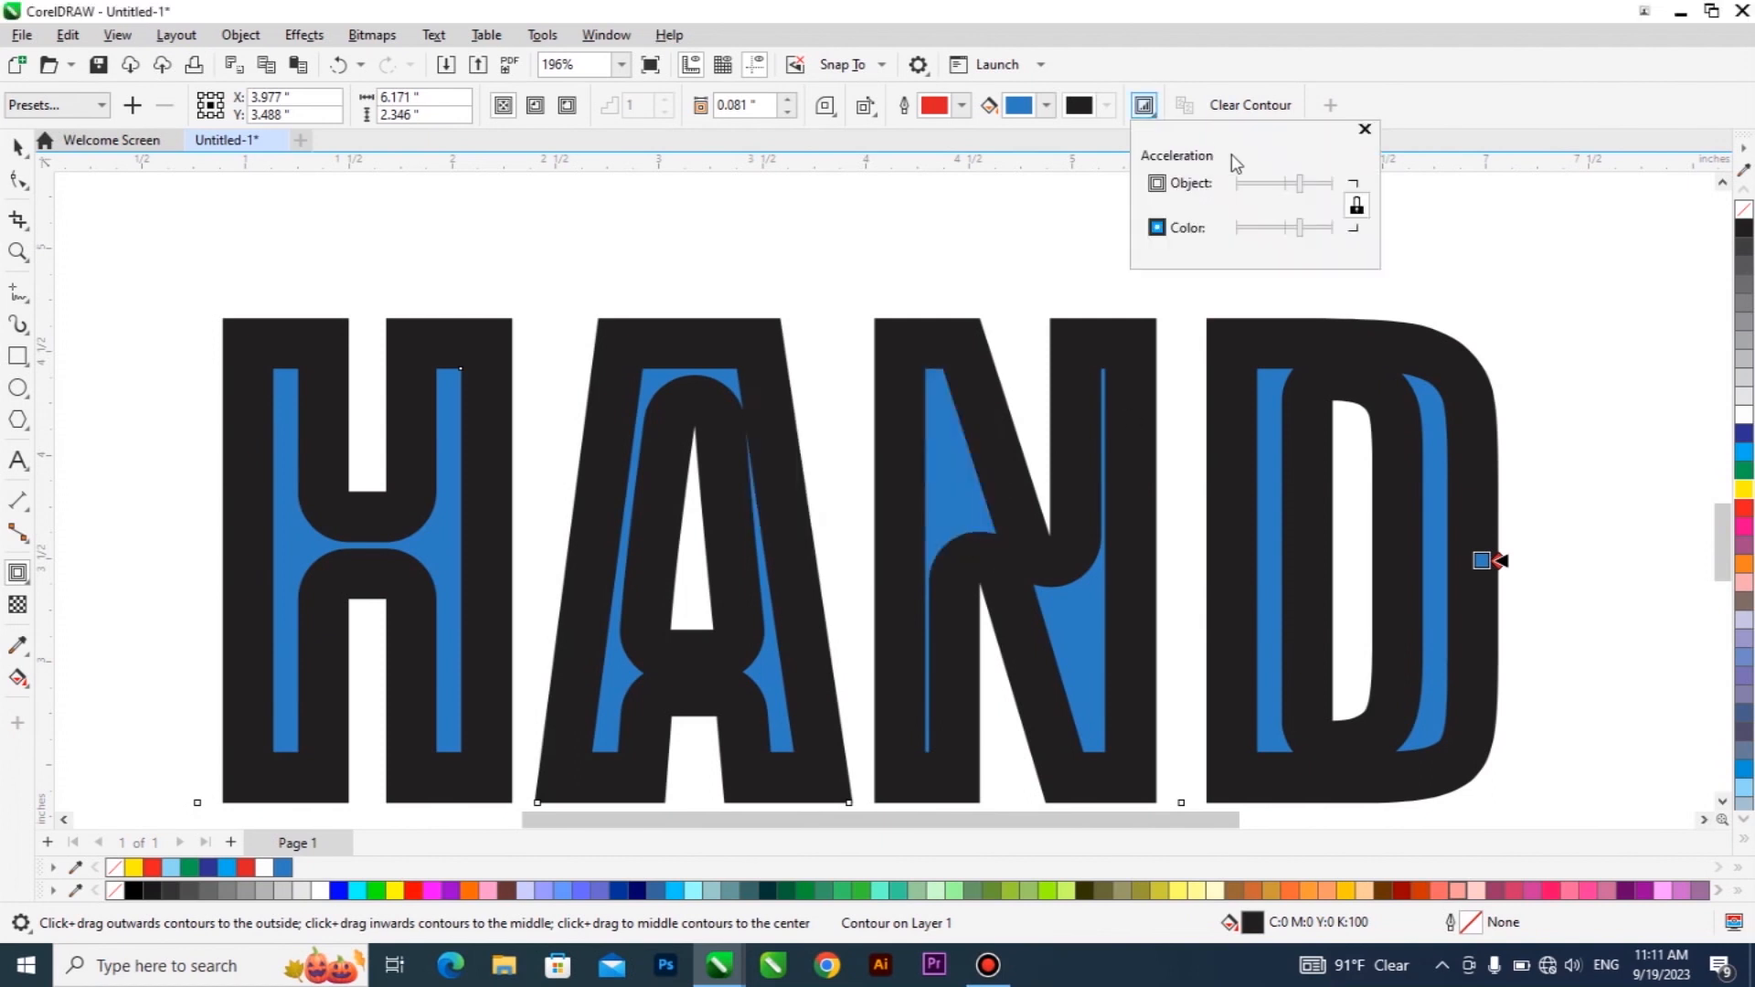
drag(1299, 185, 1274, 190)
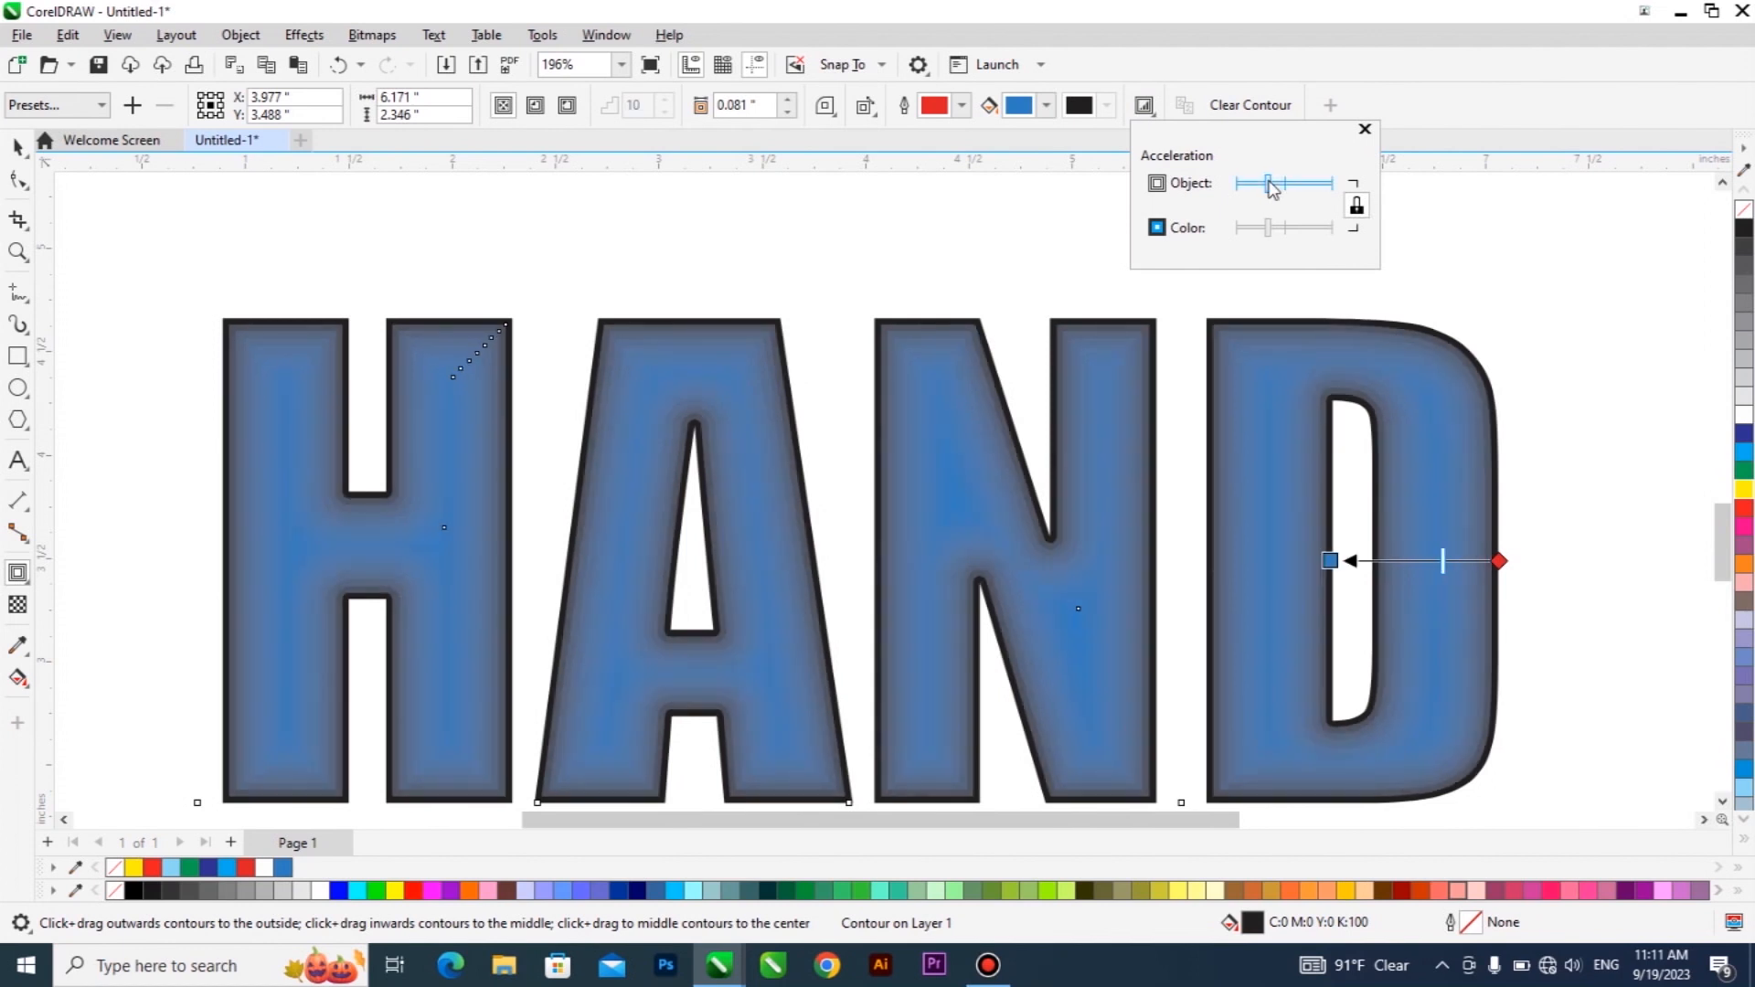
click(1358, 207)
mouse_move(1269, 228)
mouse_down()
mouse_move(1247, 231)
mouse_move(1308, 232)
mouse_move(1260, 231)
mouse_move(1315, 192)
mouse_move(1277, 196)
mouse_up()
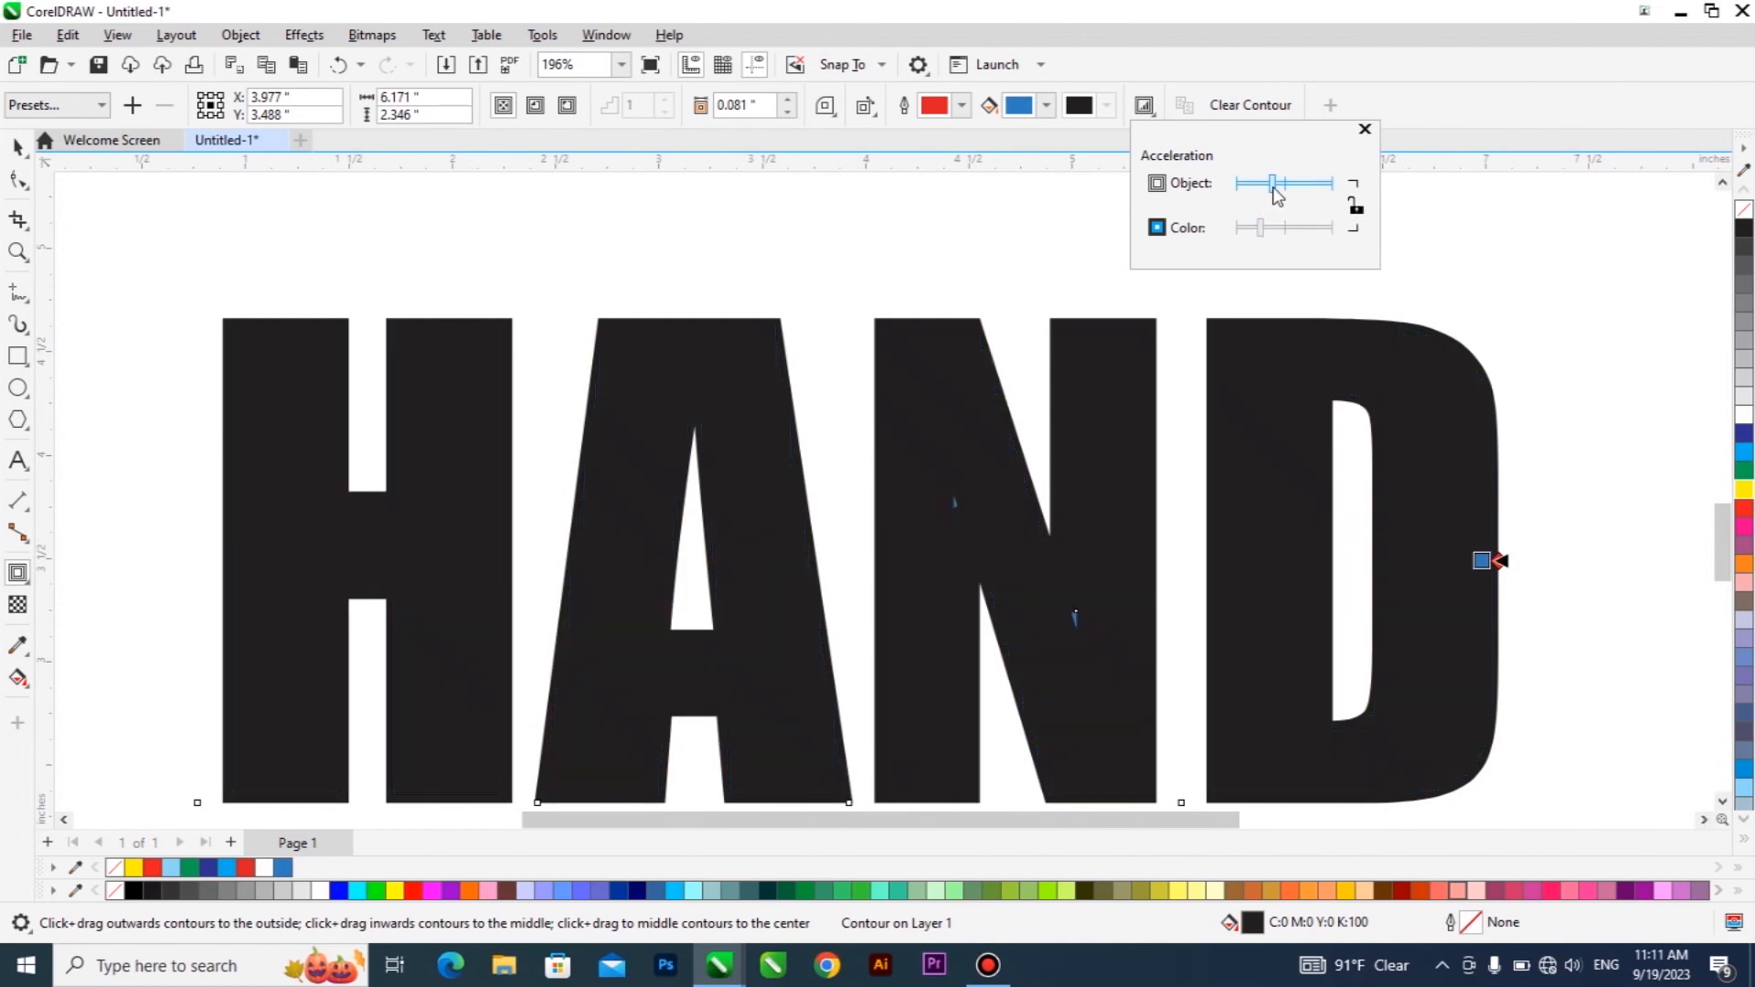
click(1365, 129)
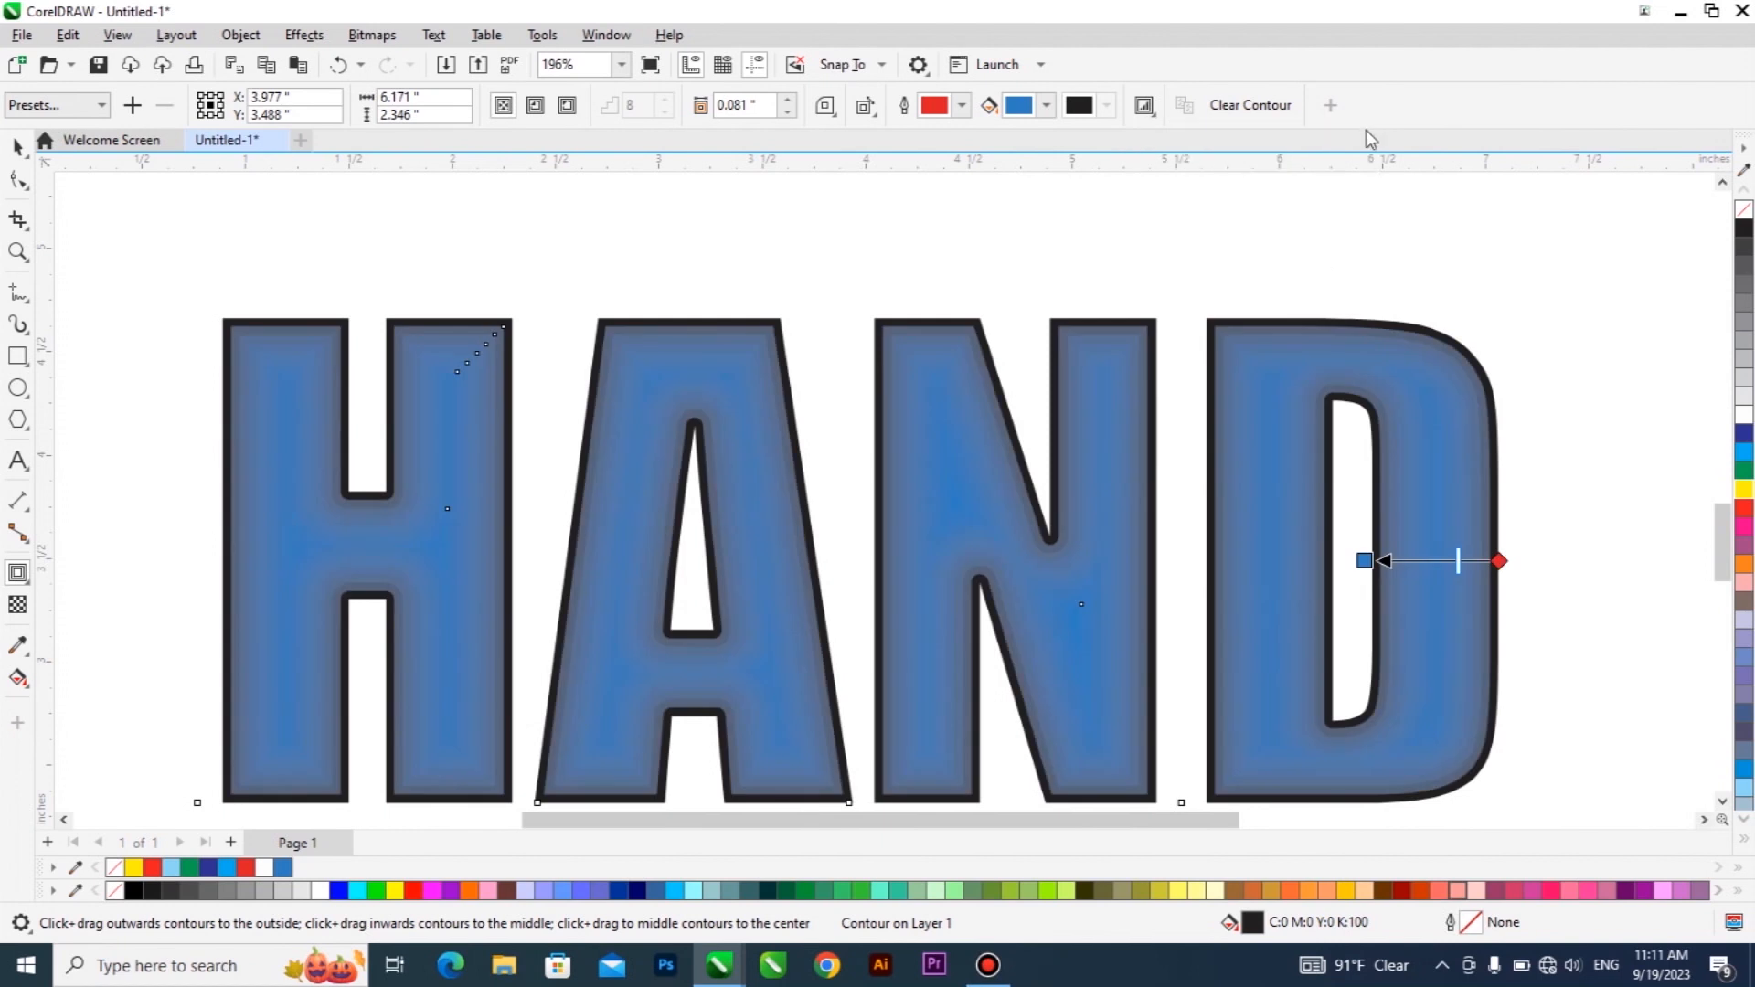
Draw a pink-filled rectangle about 4.46 by 2.53 inches below the HAND text and add an outside contour to it
scroll(937, 386, down, 1)
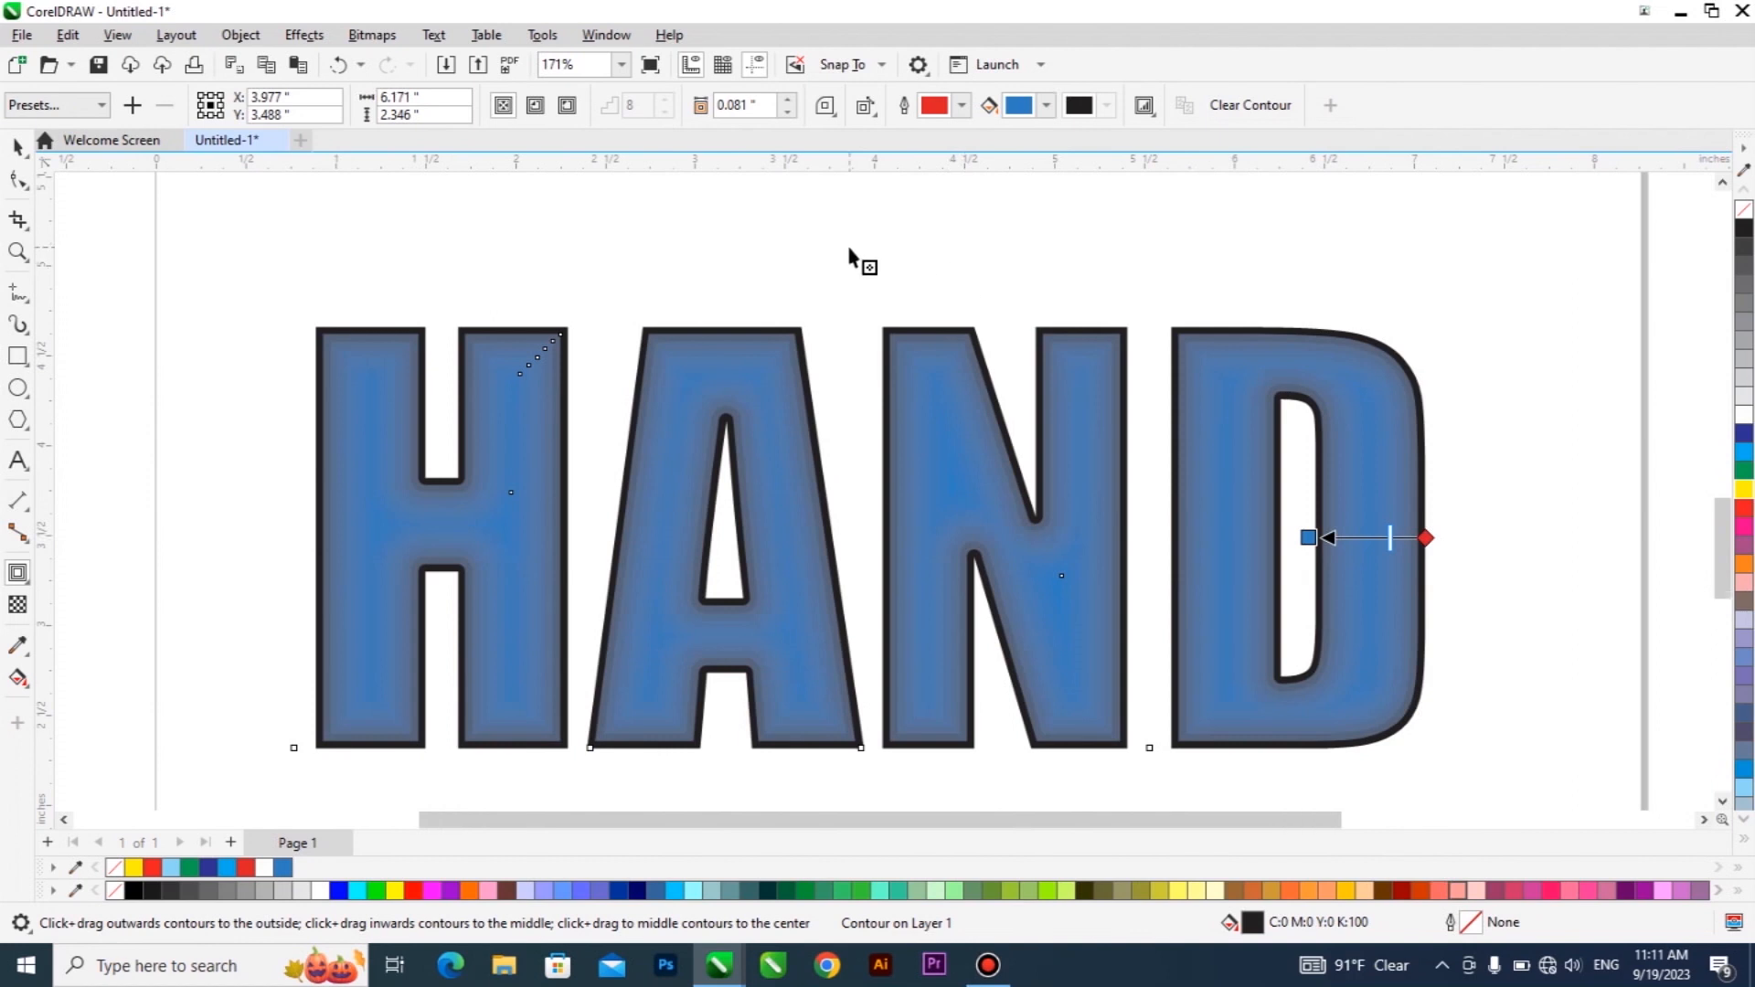
scroll(848, 256, down, 2)
click(18, 355)
scroll(682, 274, down, 3)
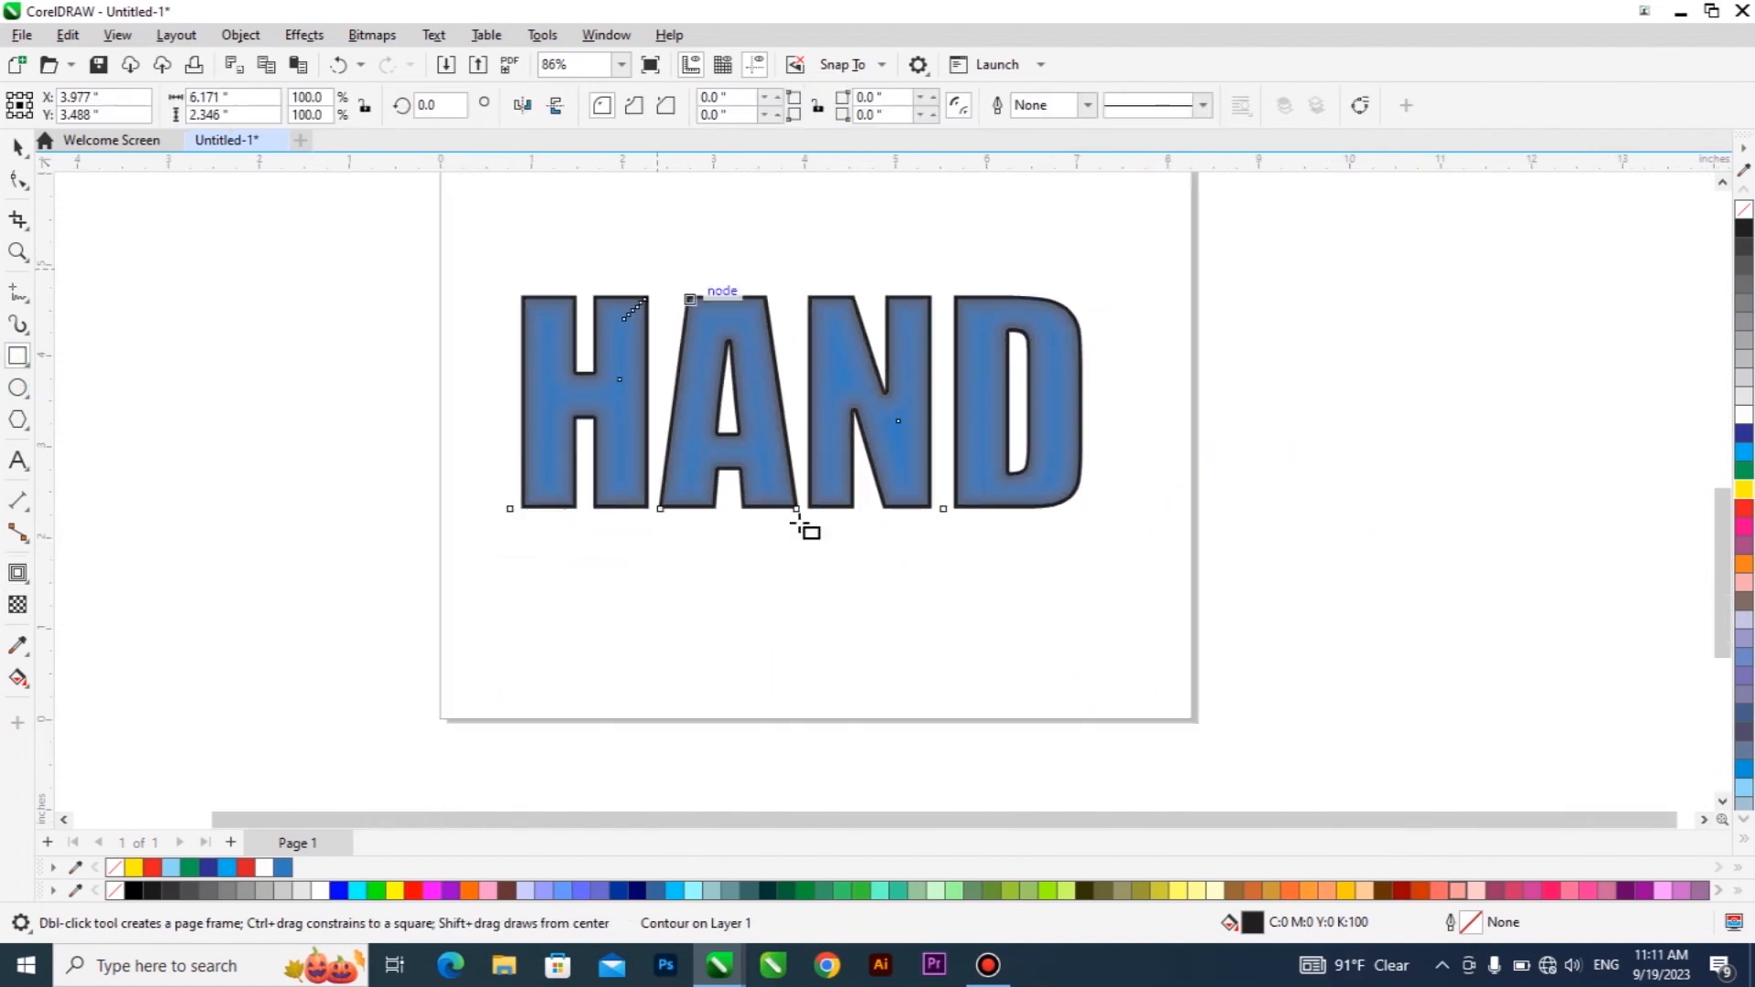
drag(596, 553, 1003, 783)
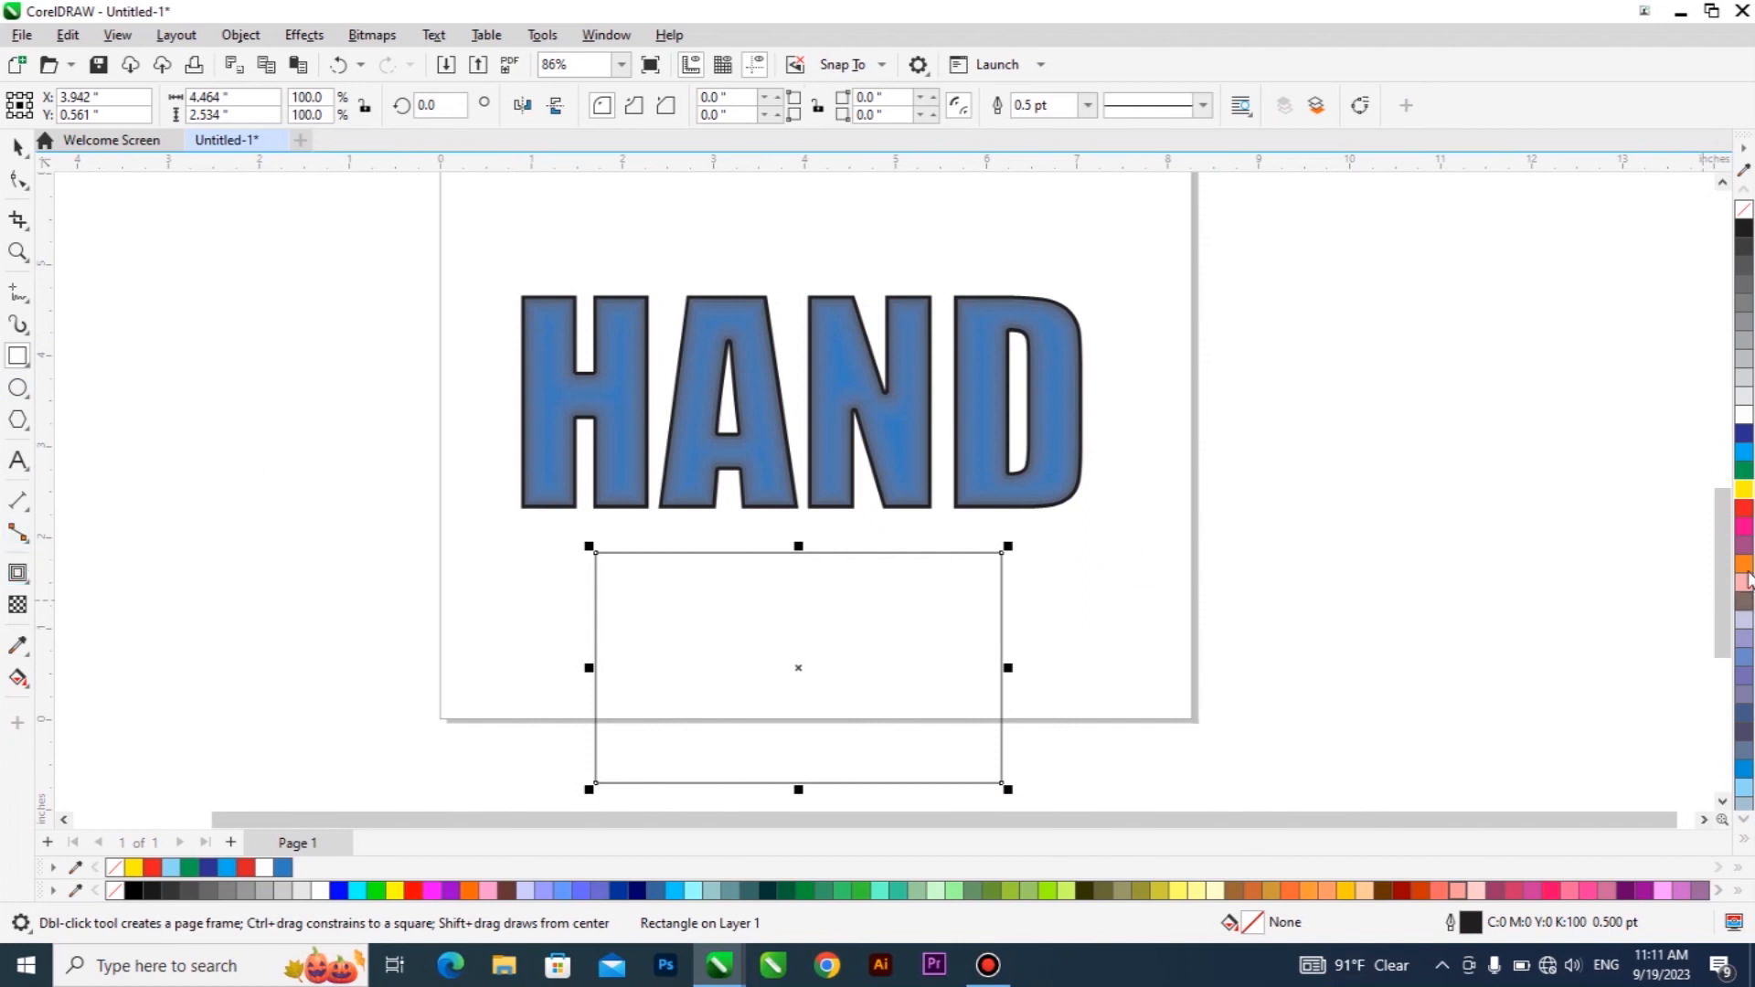
click(1744, 530)
click(28, 578)
click(84, 595)
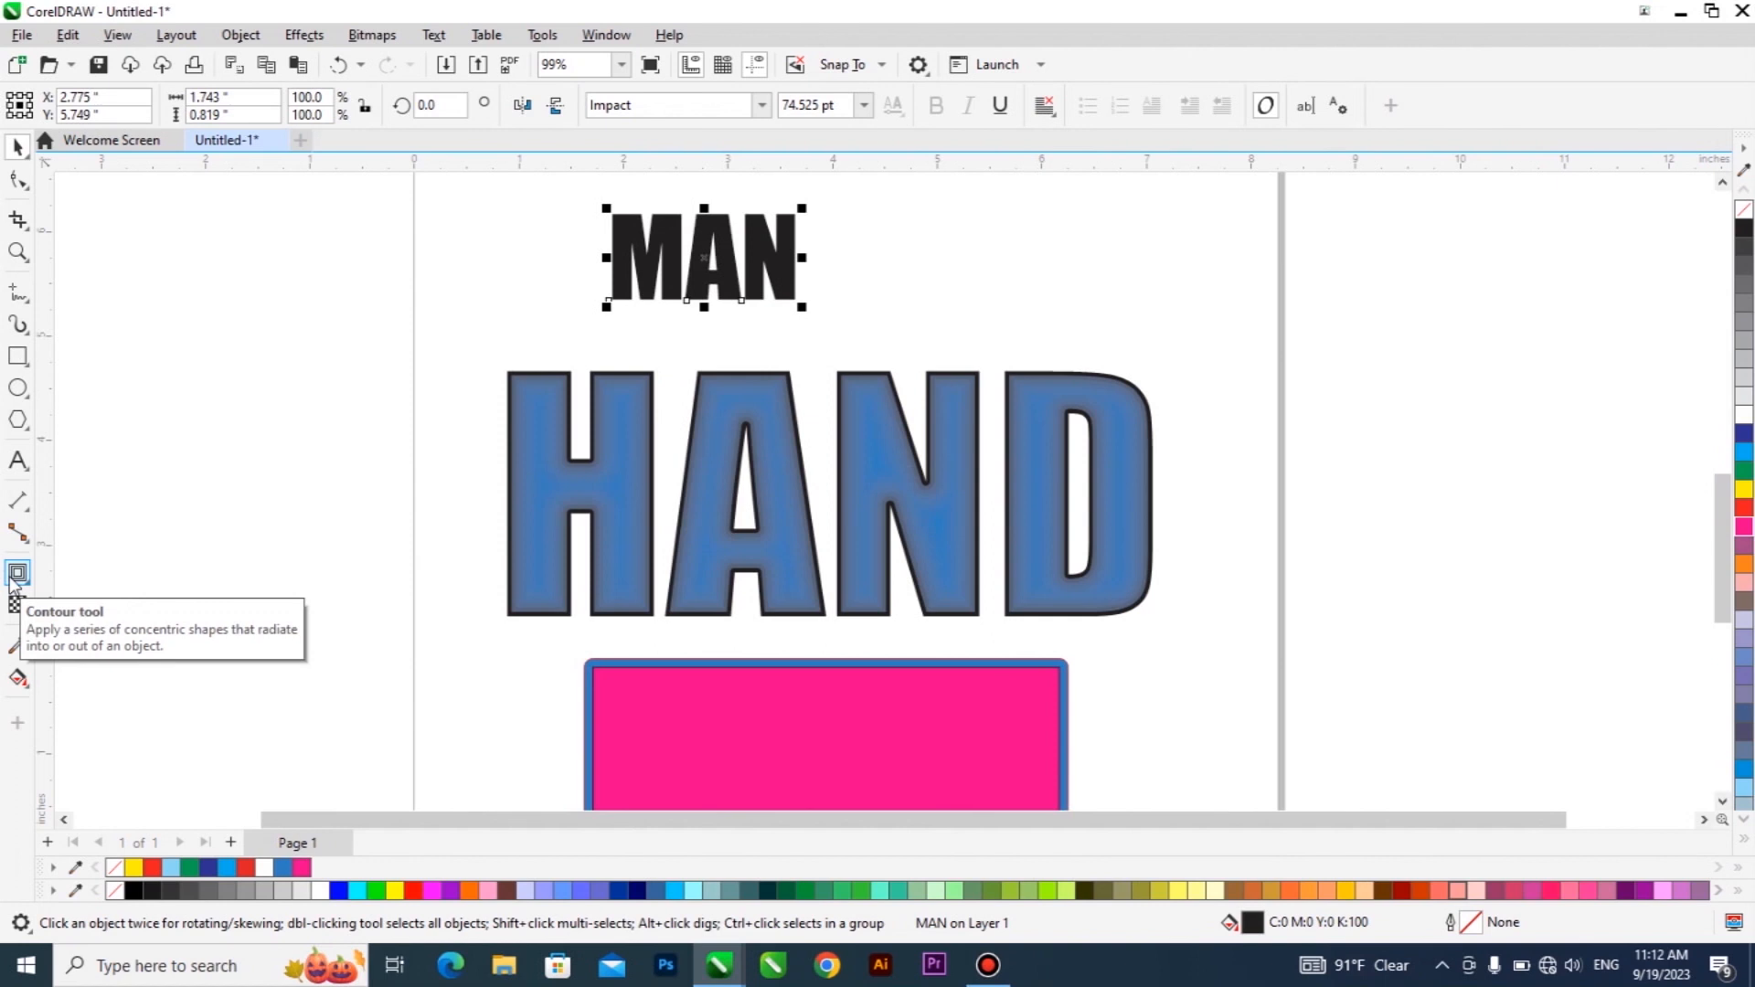
Apply a one-step outside contour to the MAN text with the Contour tool
click(14, 580)
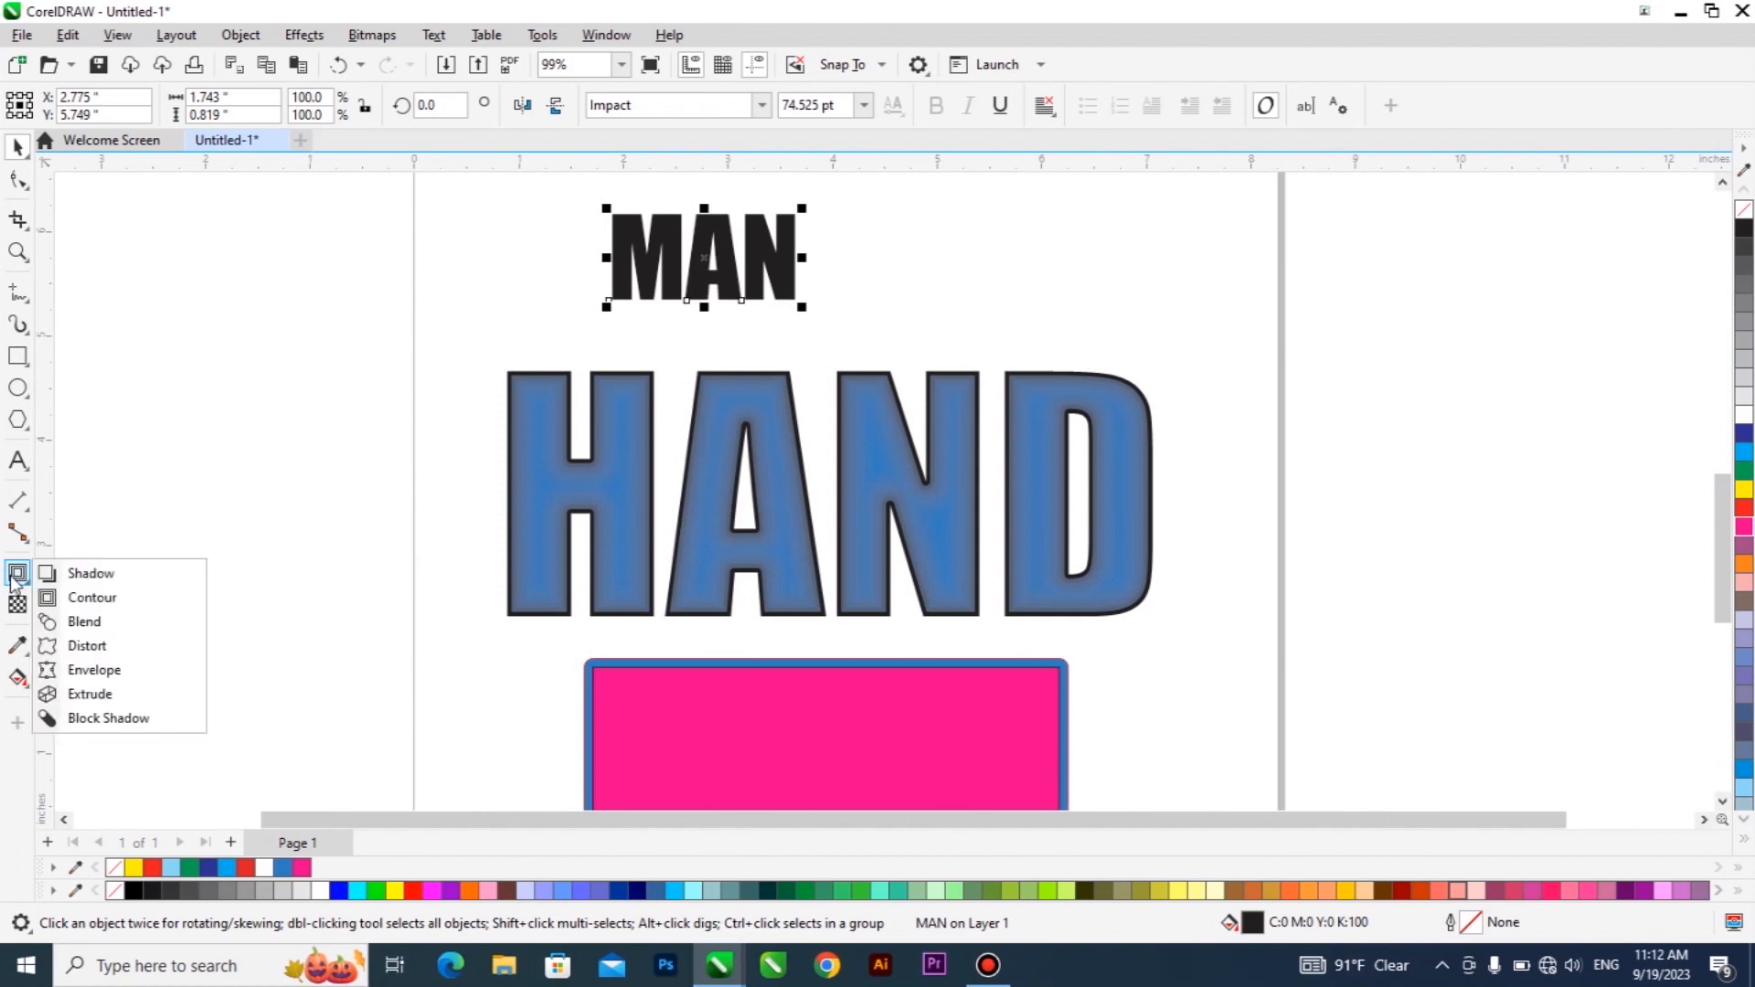
click(92, 598)
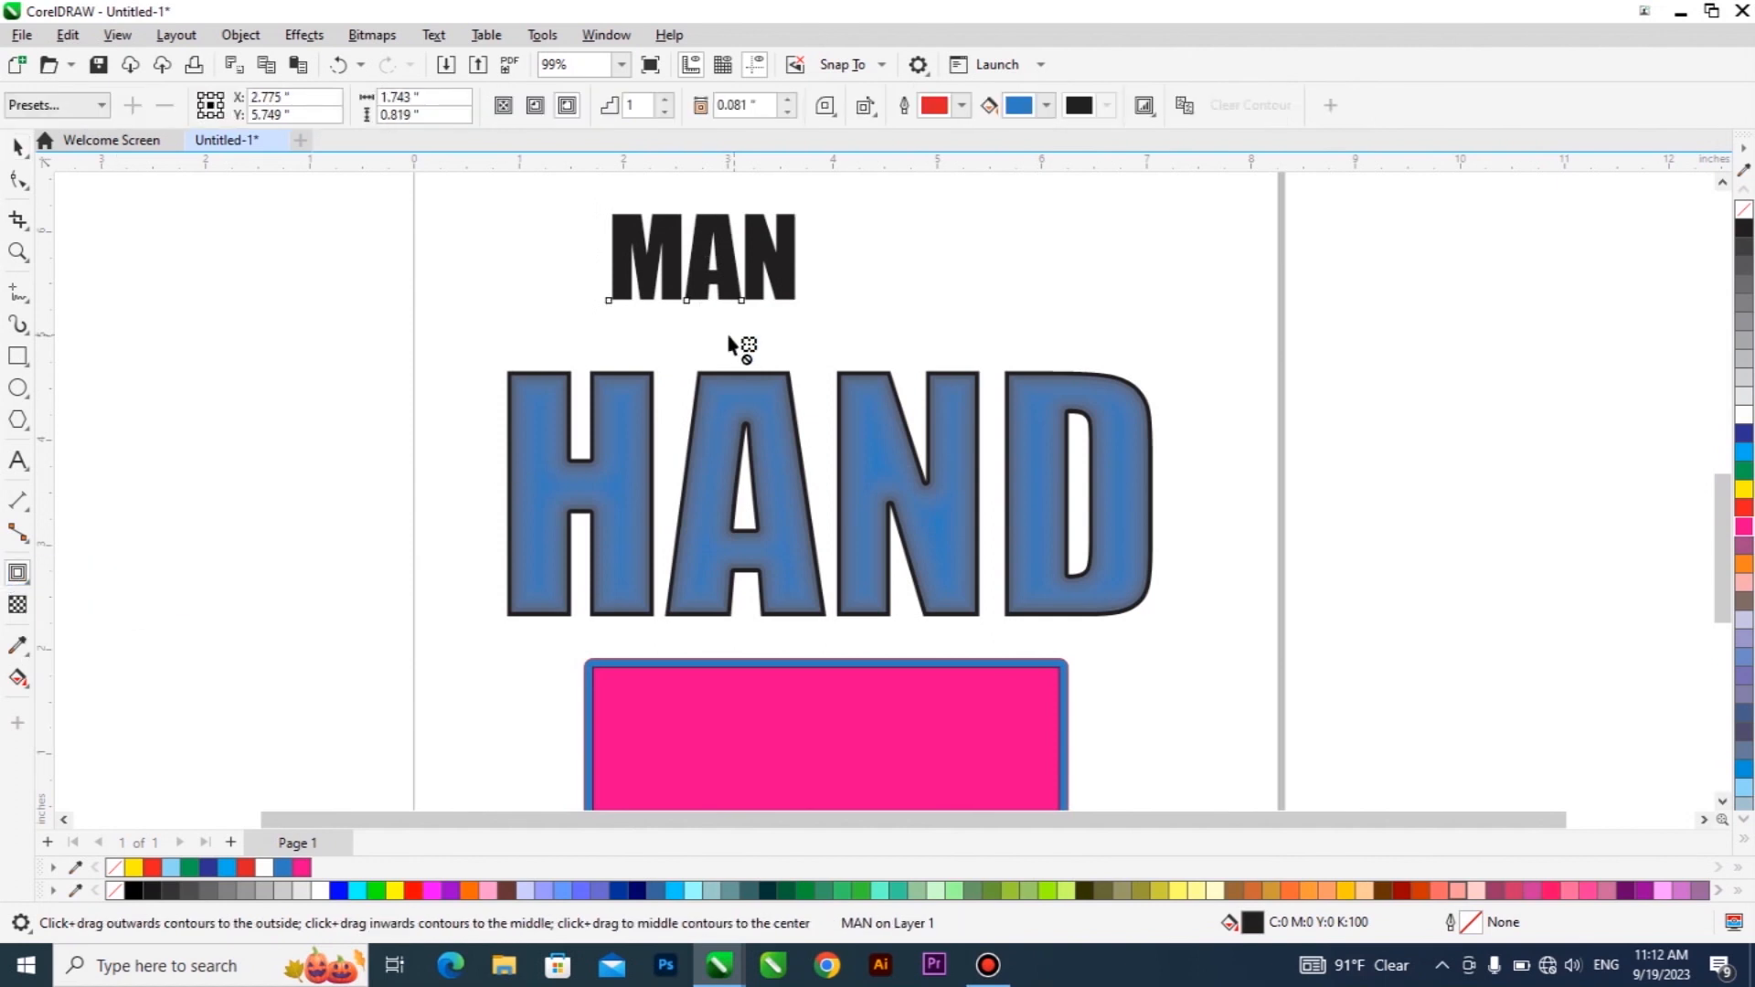
click(568, 107)
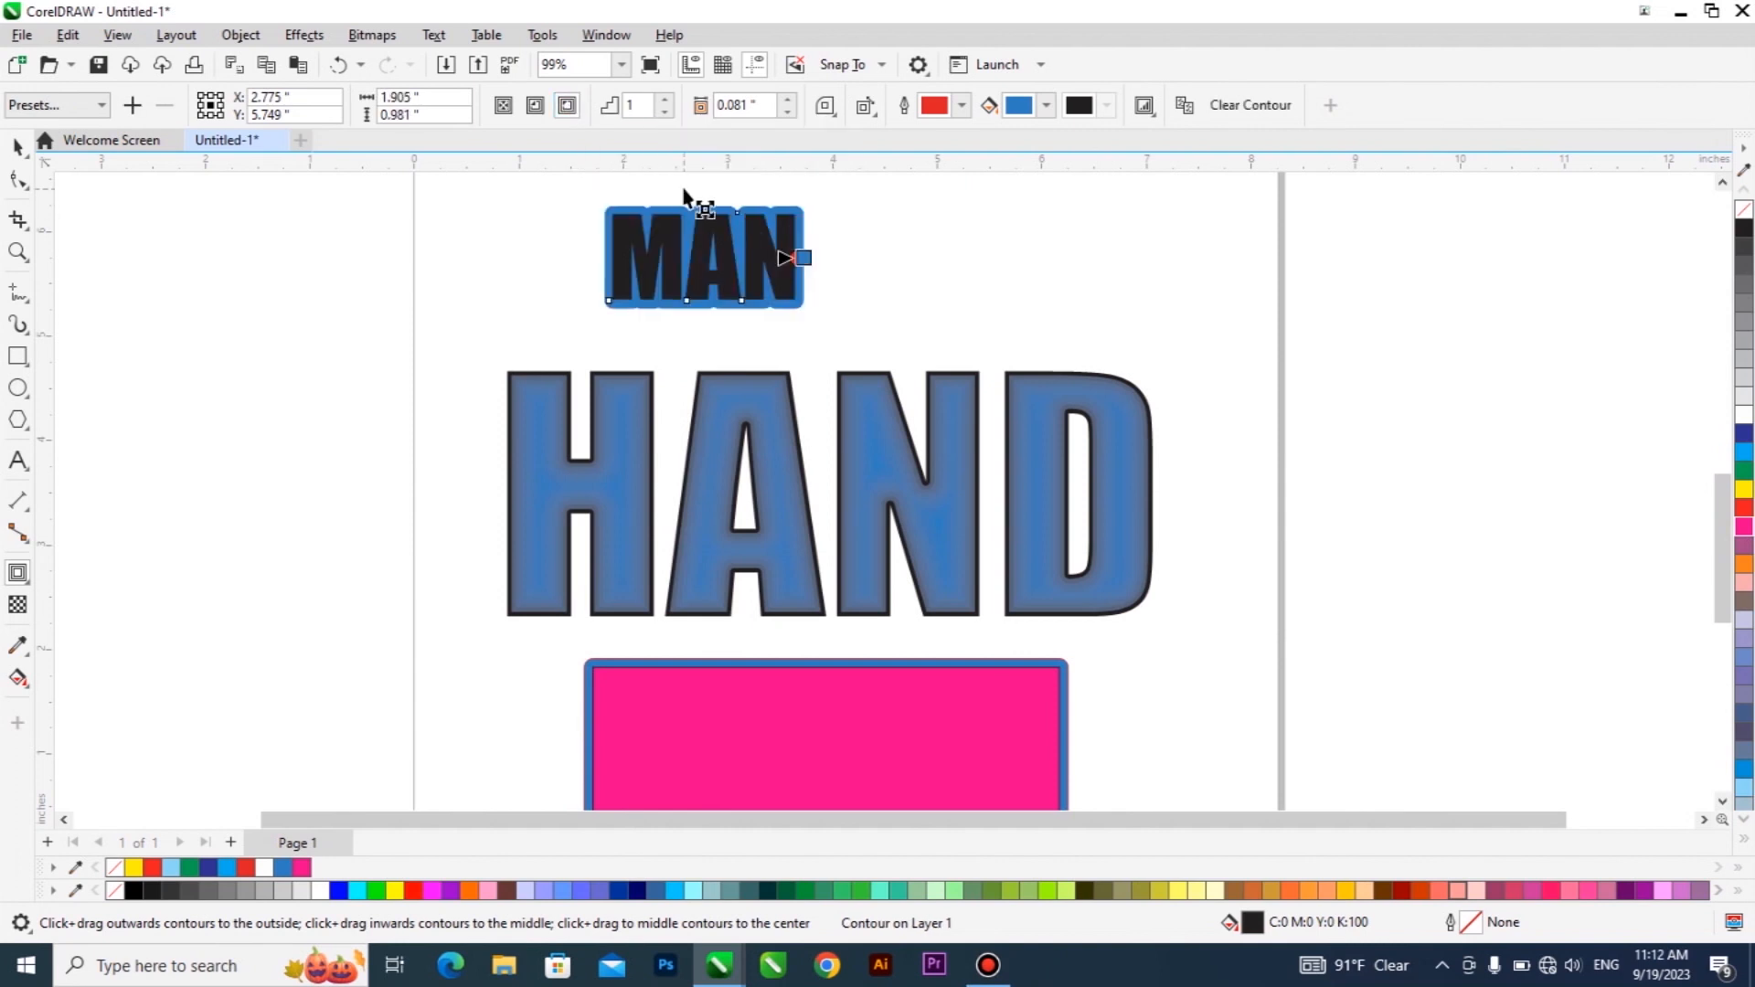
Reduce the MAN text's contour offset to 0.031 inch
scroll(686, 195, up, 2)
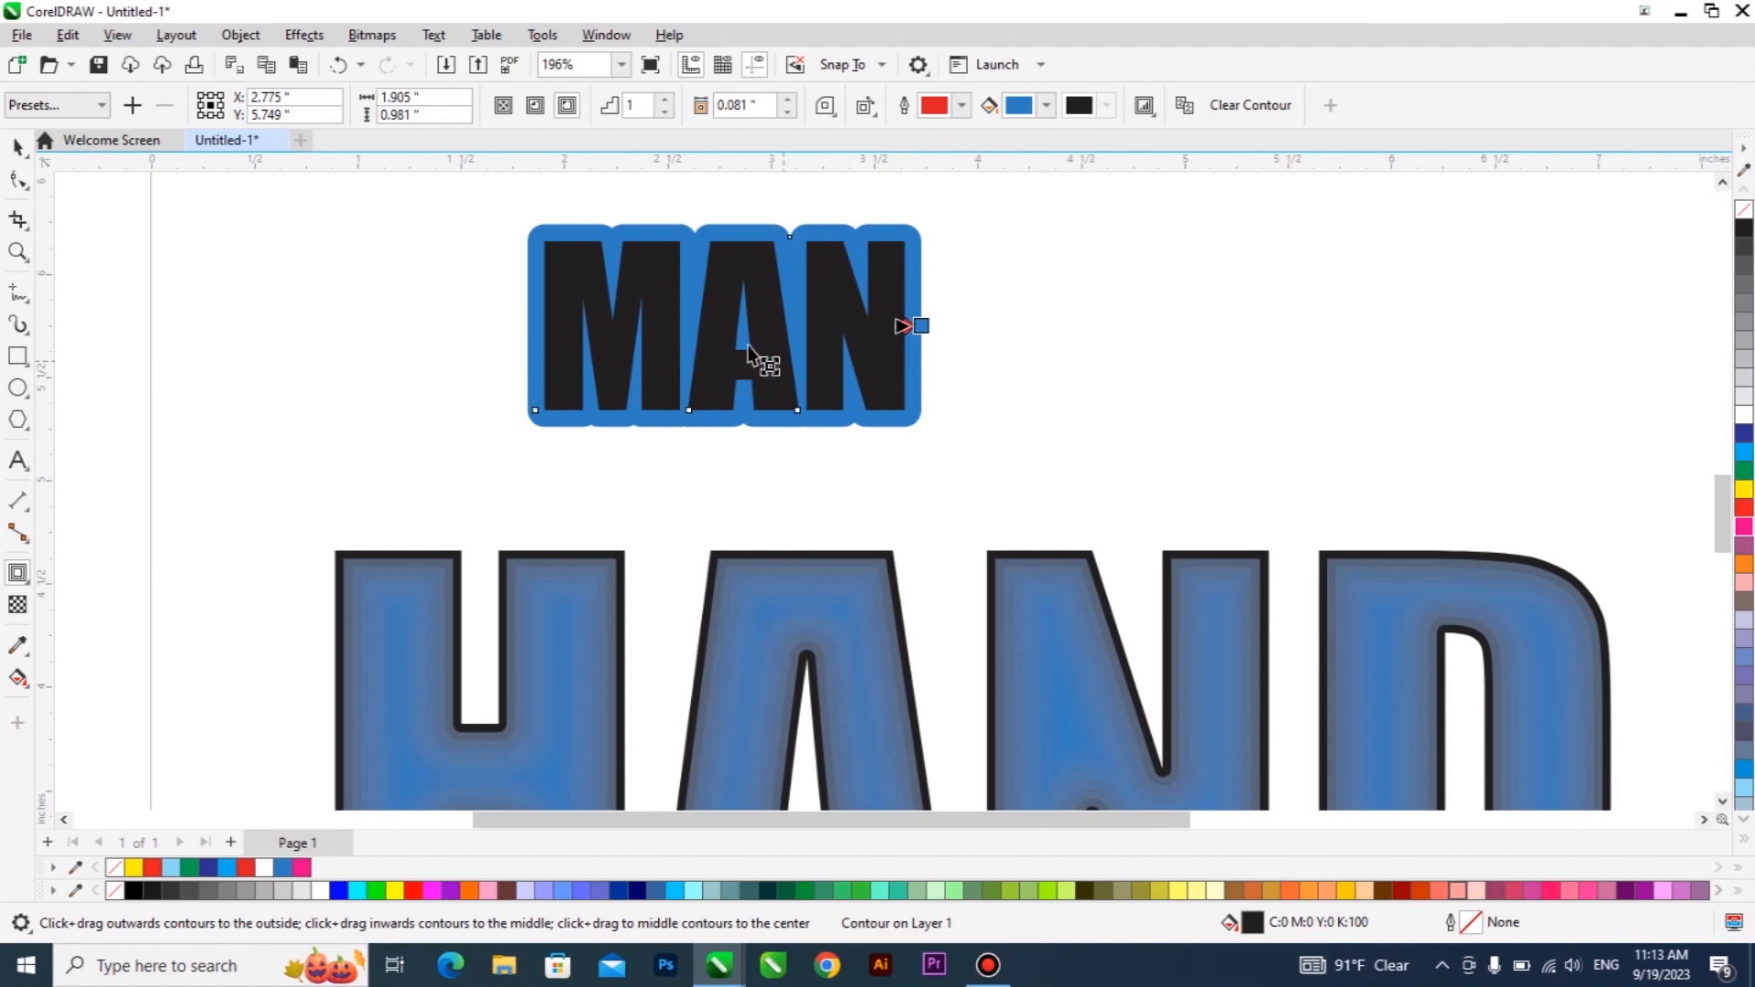
click(788, 112)
click(788, 111)
click(789, 112)
click(789, 111)
click(788, 111)
click(788, 113)
click(789, 100)
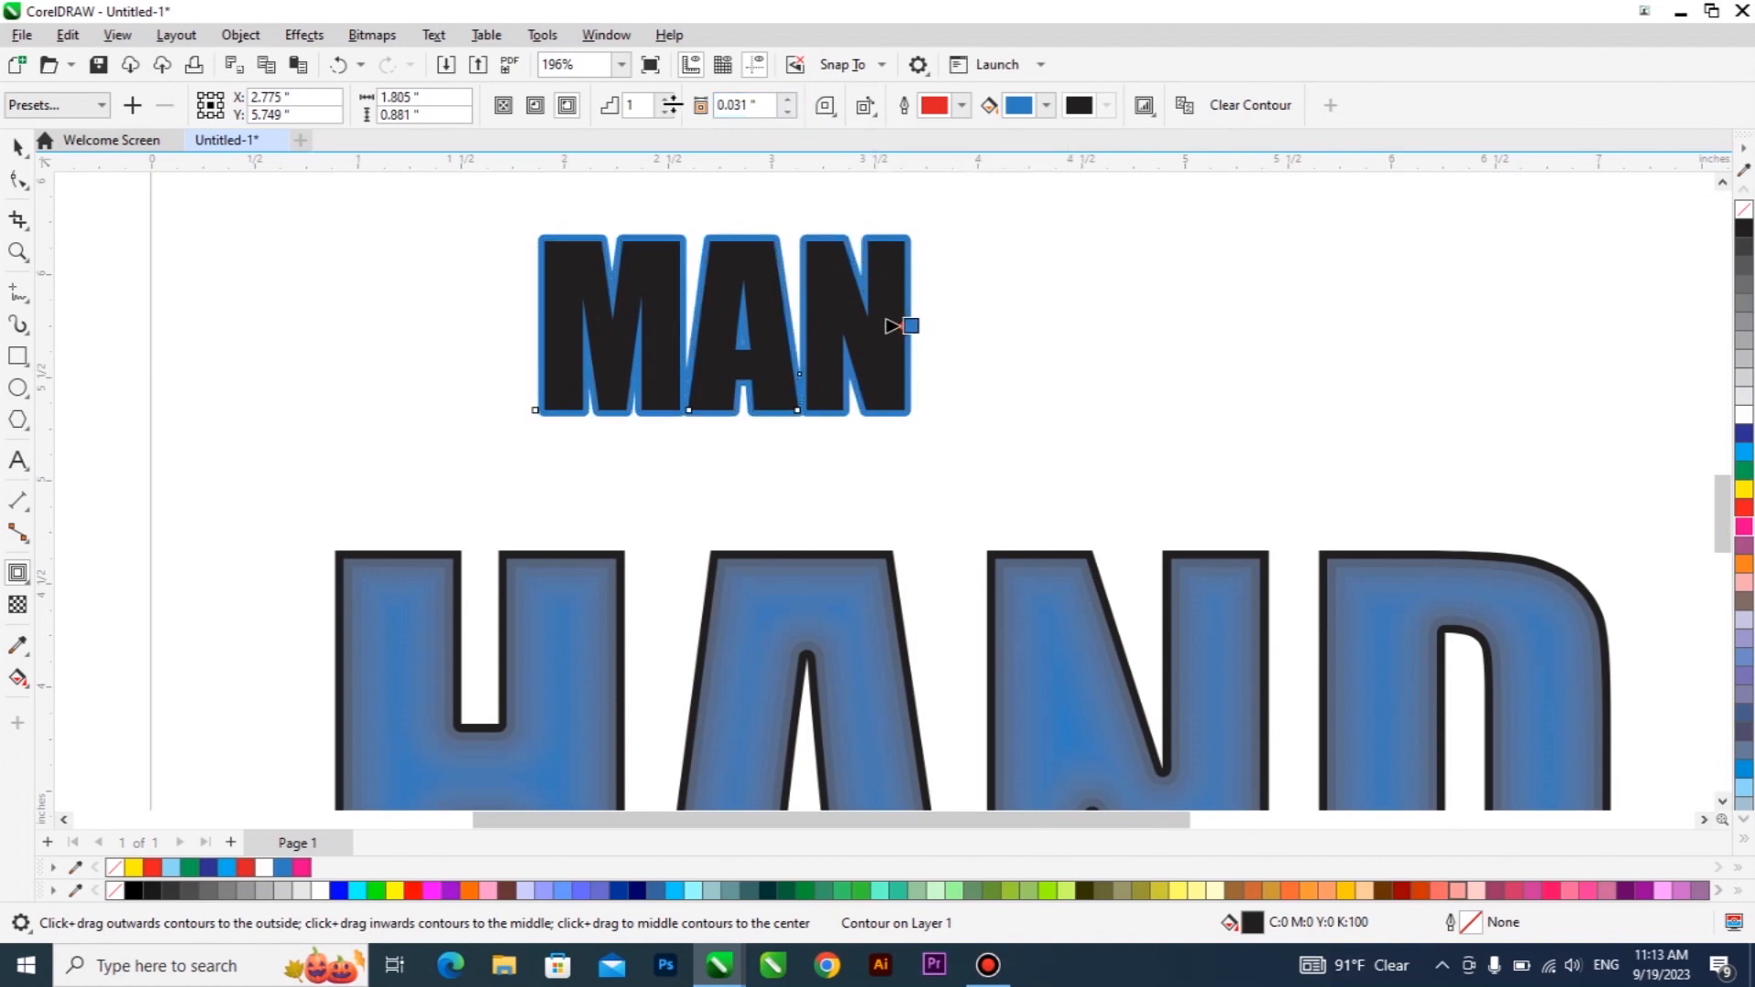
Set the MAN text's outside contour to 2 steps with a 0.021 inch offset
scroll(718, 219, up, 1)
click(665, 100)
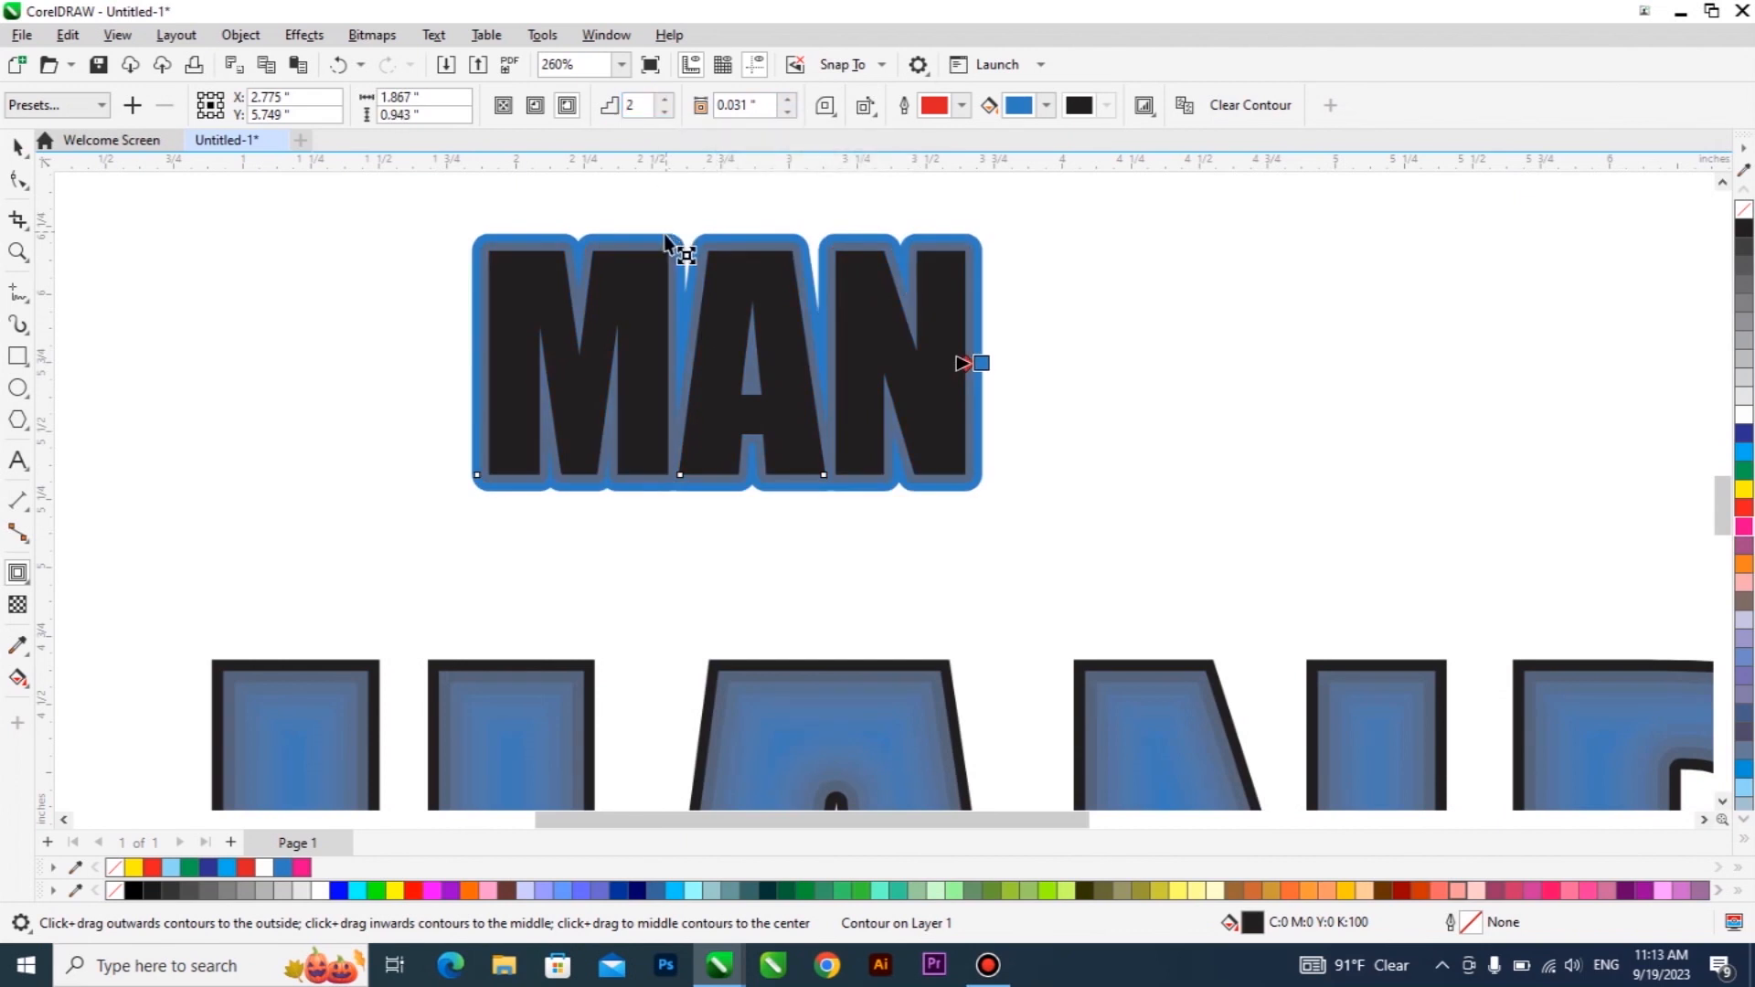
scroll(667, 256, up, 1)
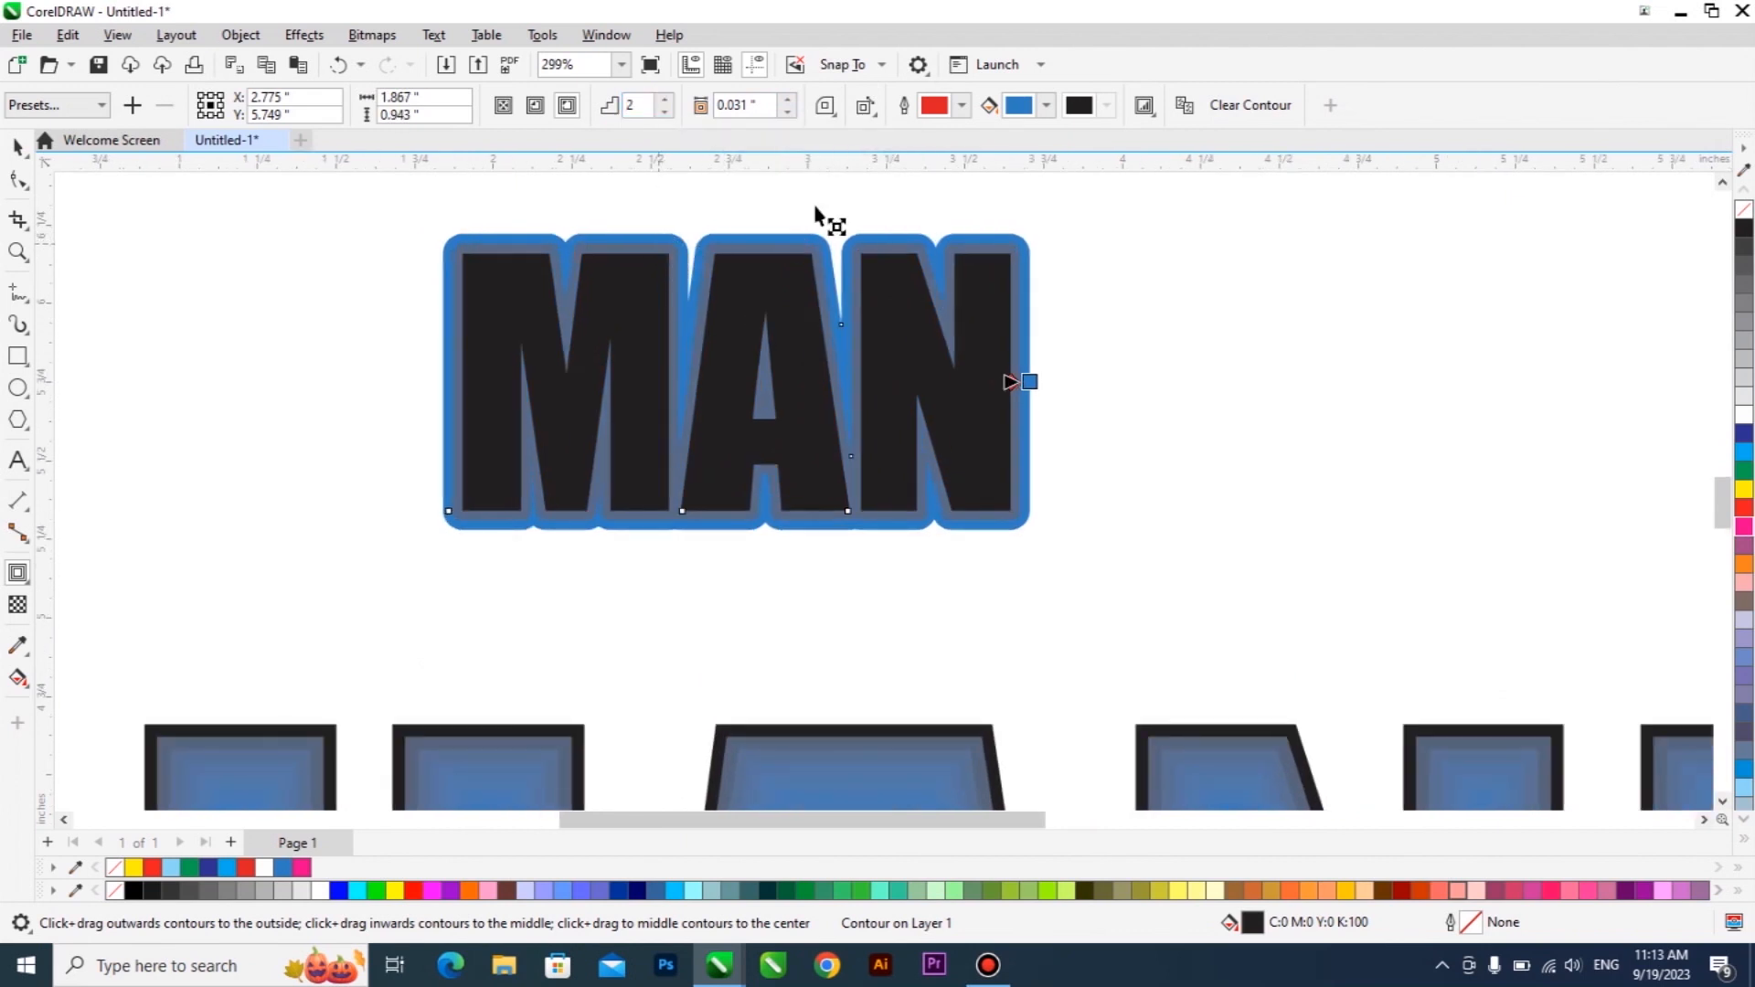
click(773, 103)
click(788, 111)
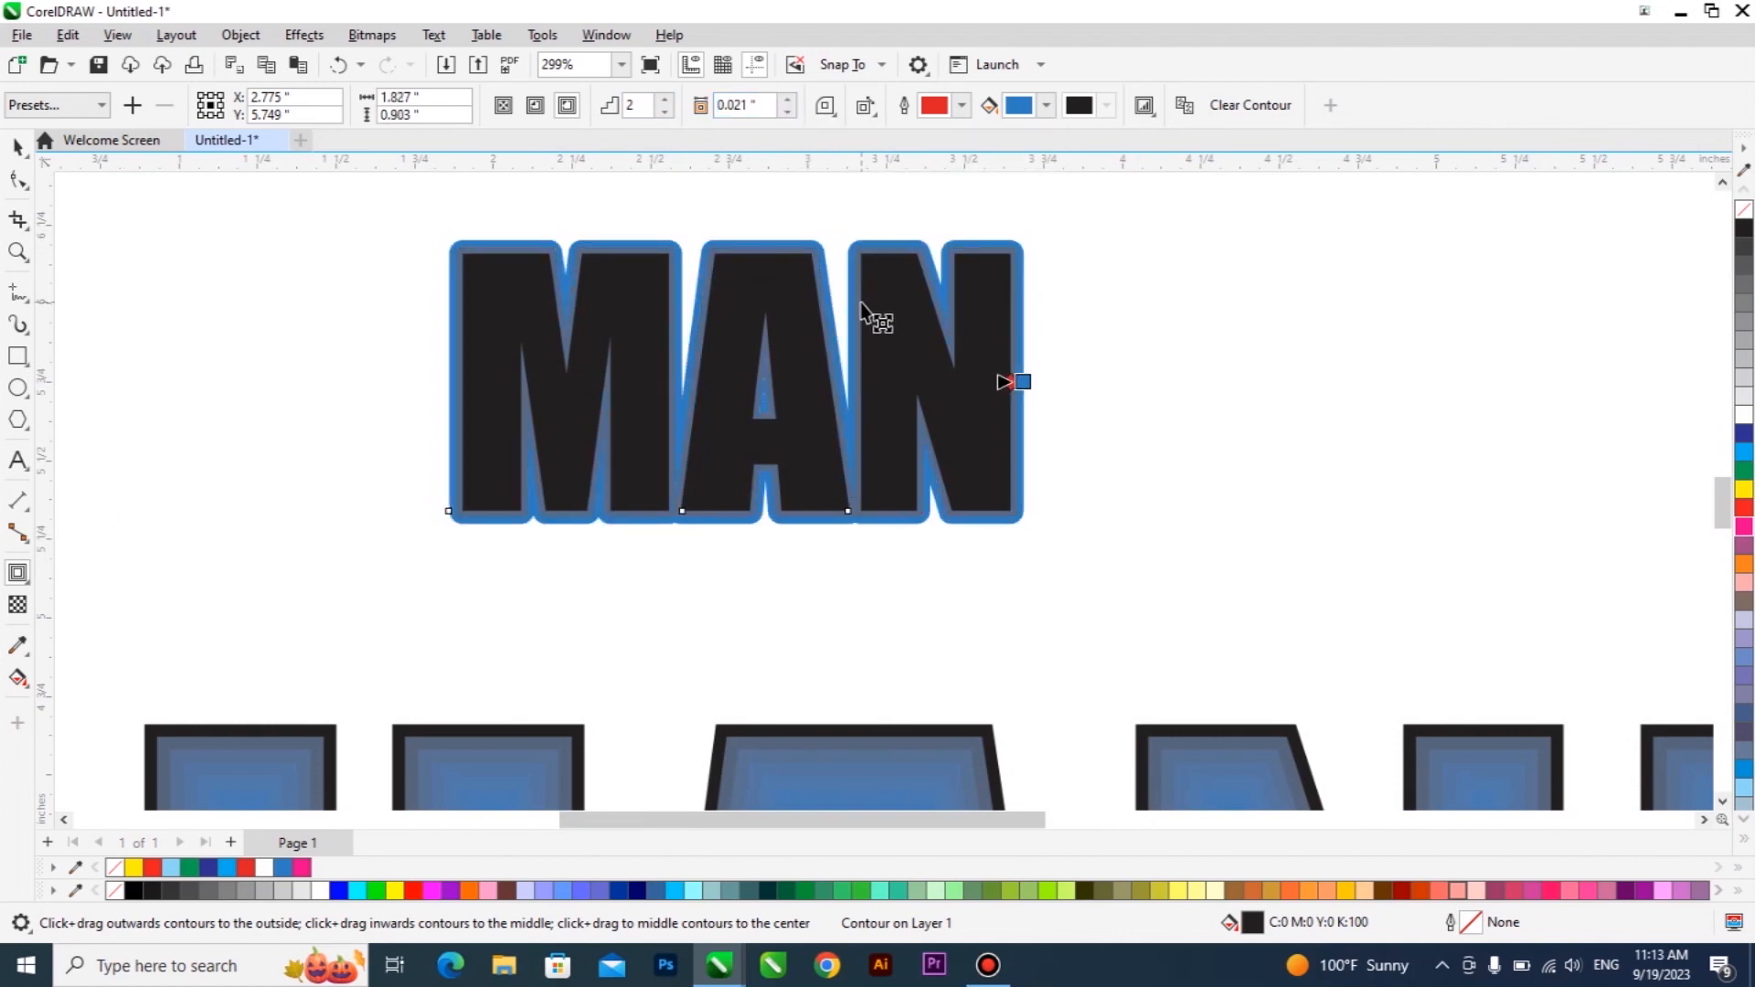
scroll(862, 219, up, 2)
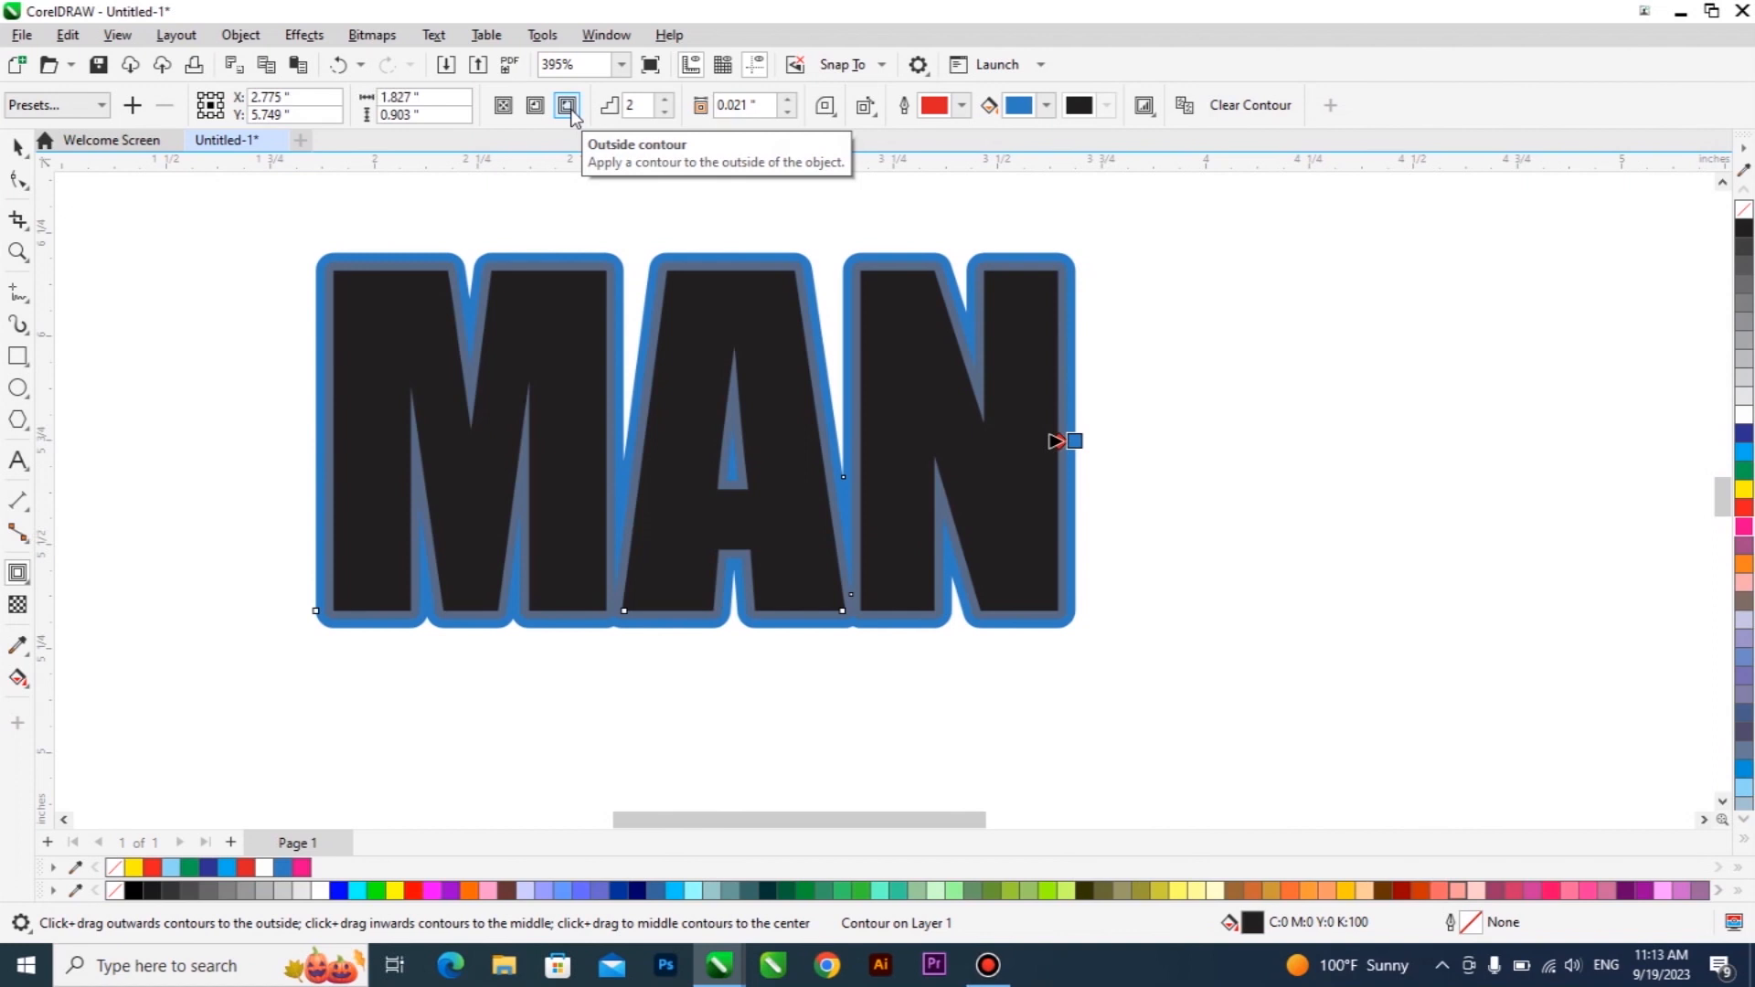
Try mitered and bevel corners on the MAN text's contour, examining each corner shape up close
click(826, 106)
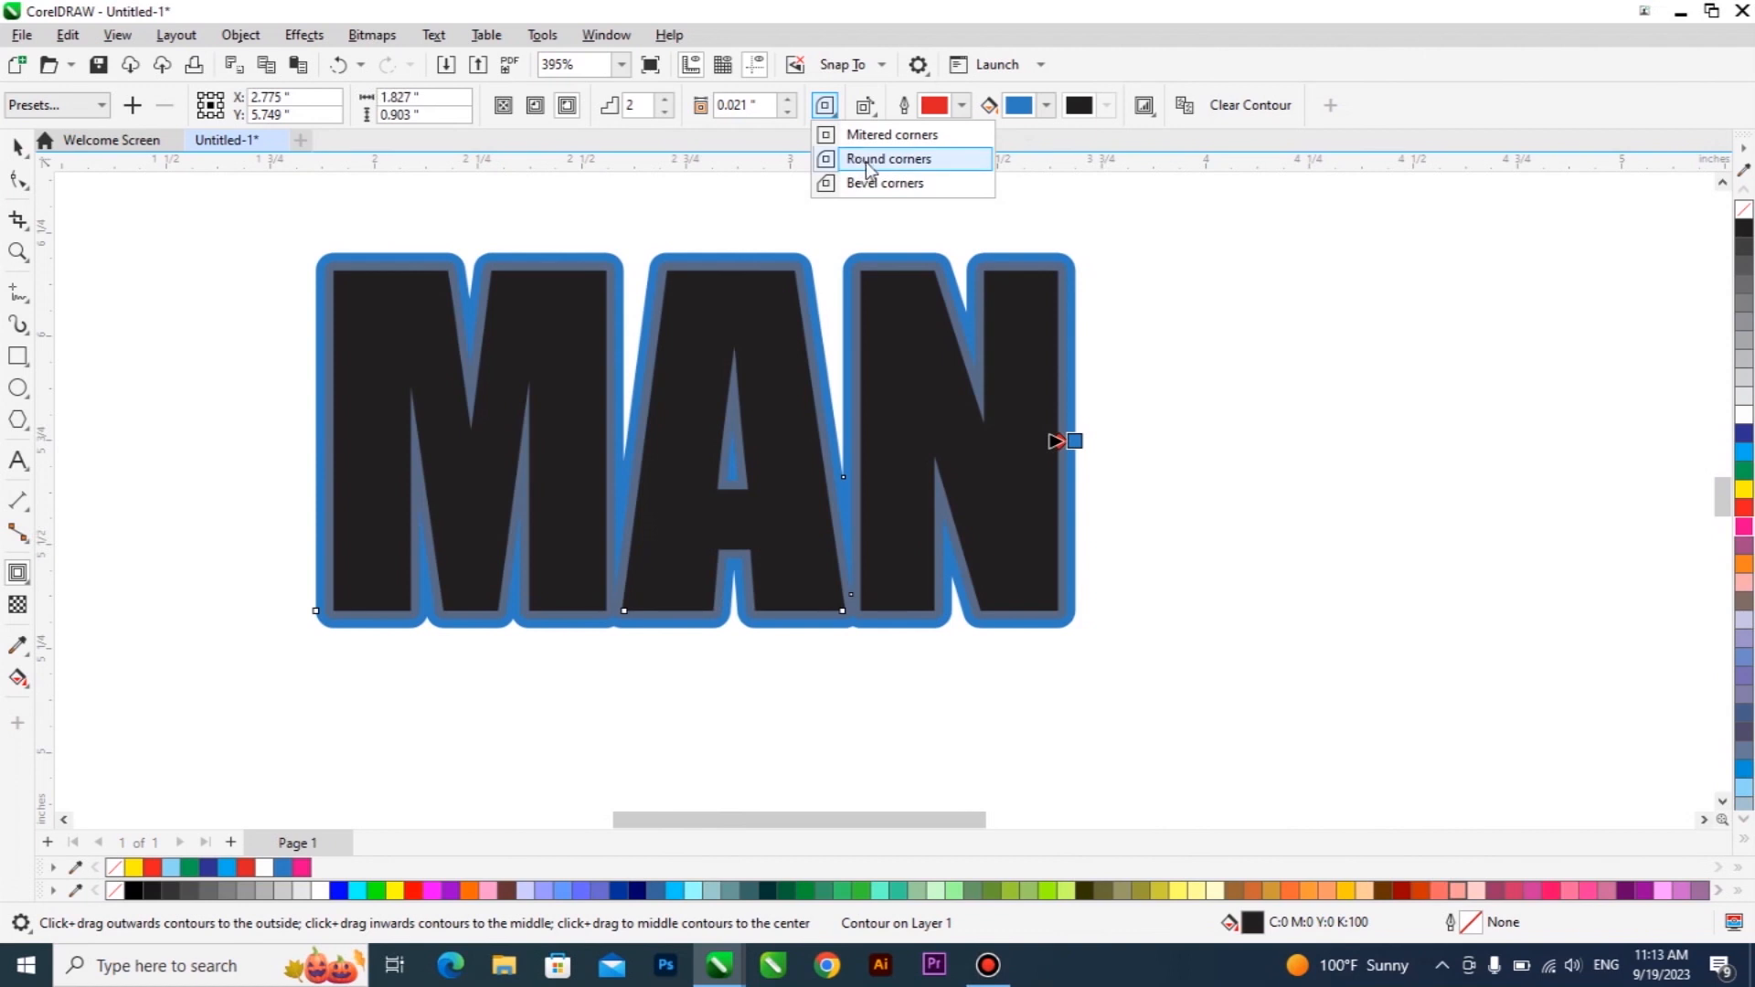
click(867, 163)
click(825, 106)
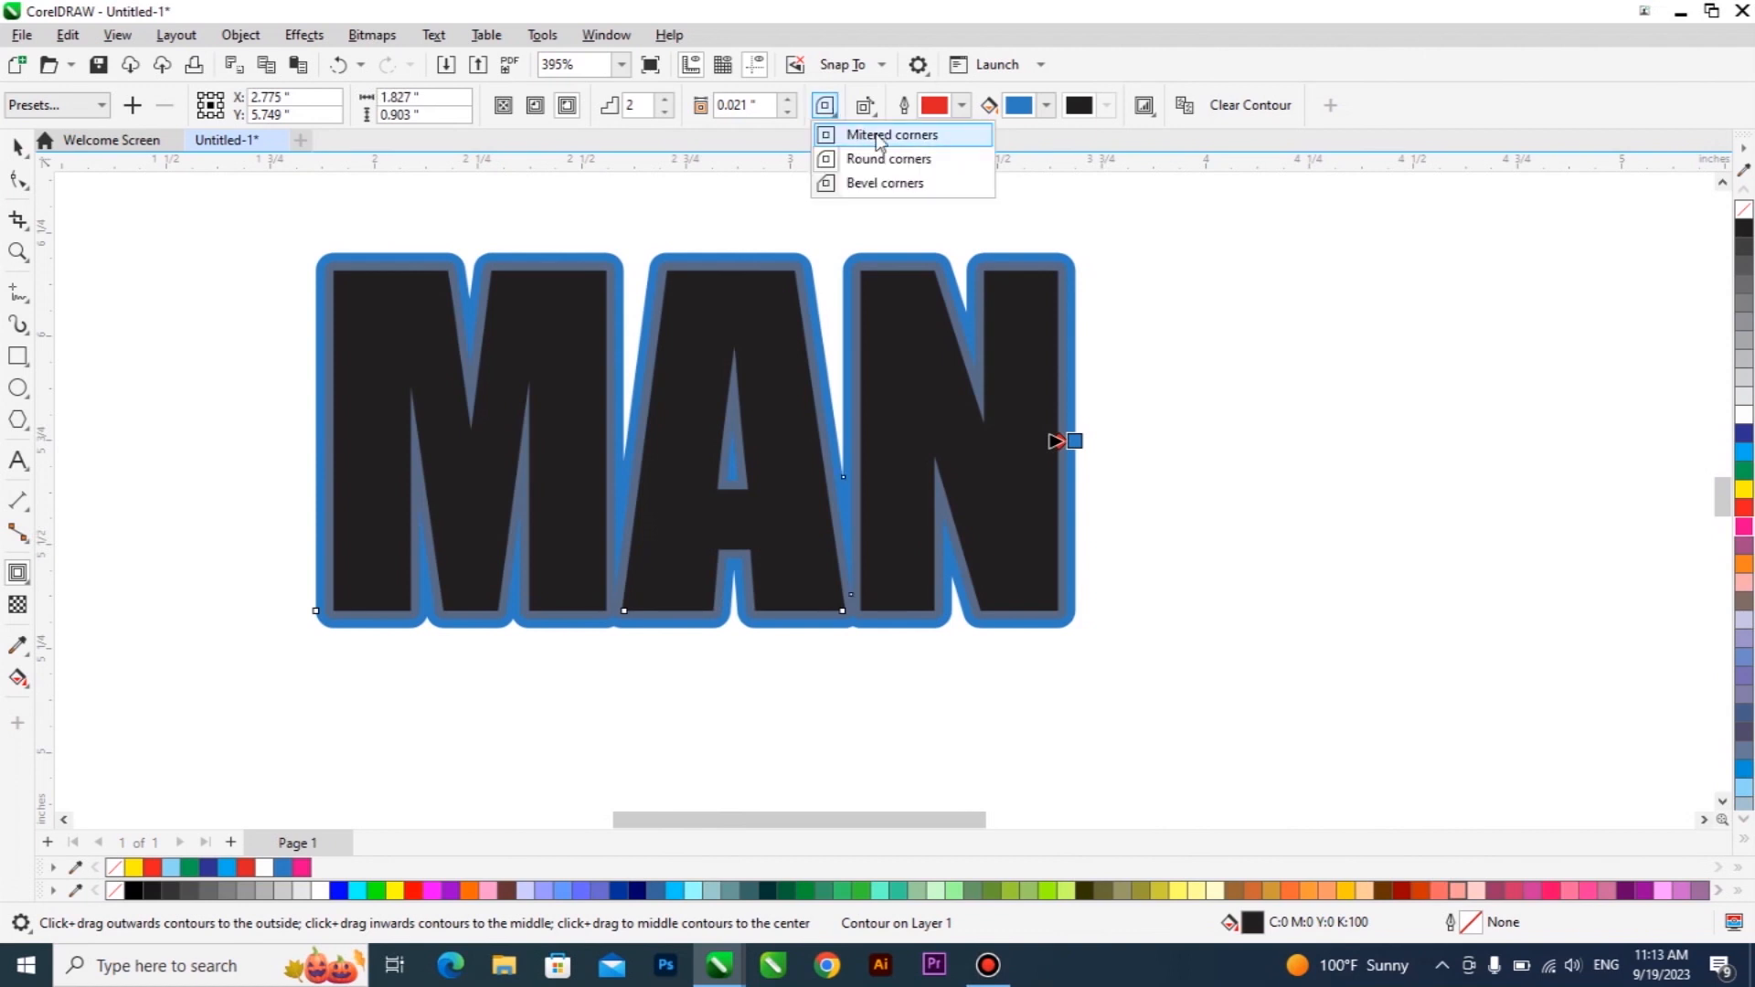
click(885, 136)
scroll(805, 261, up, 2)
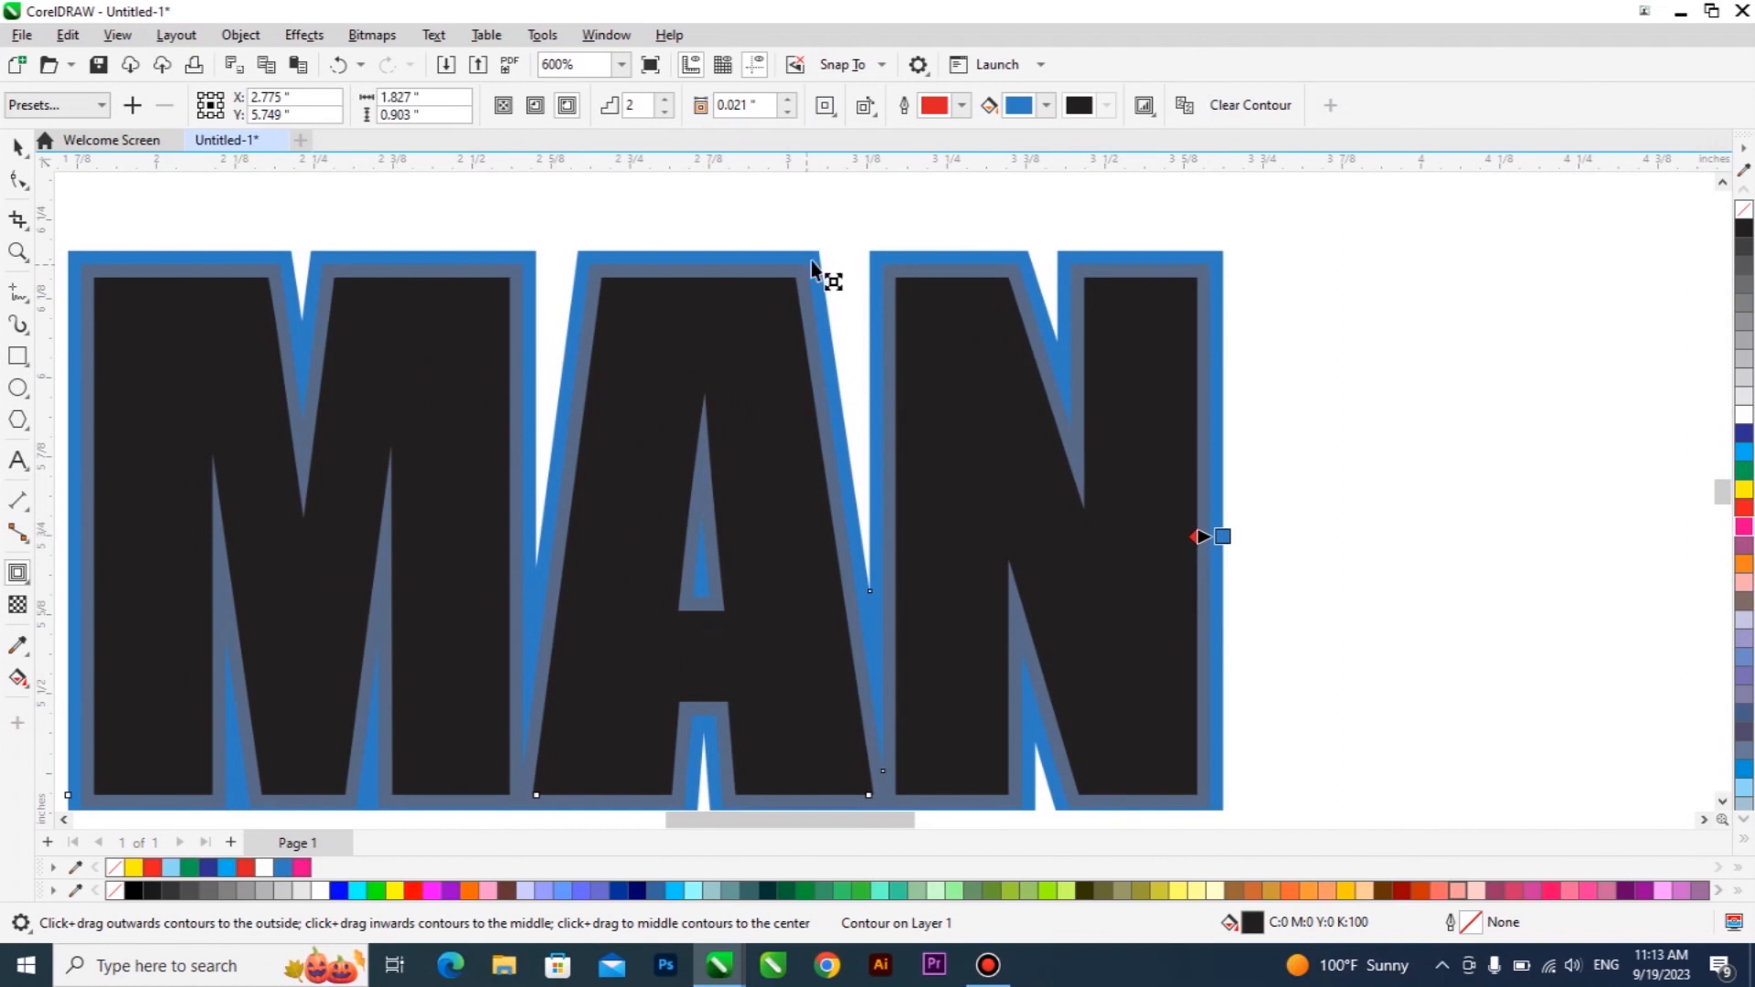
click(825, 106)
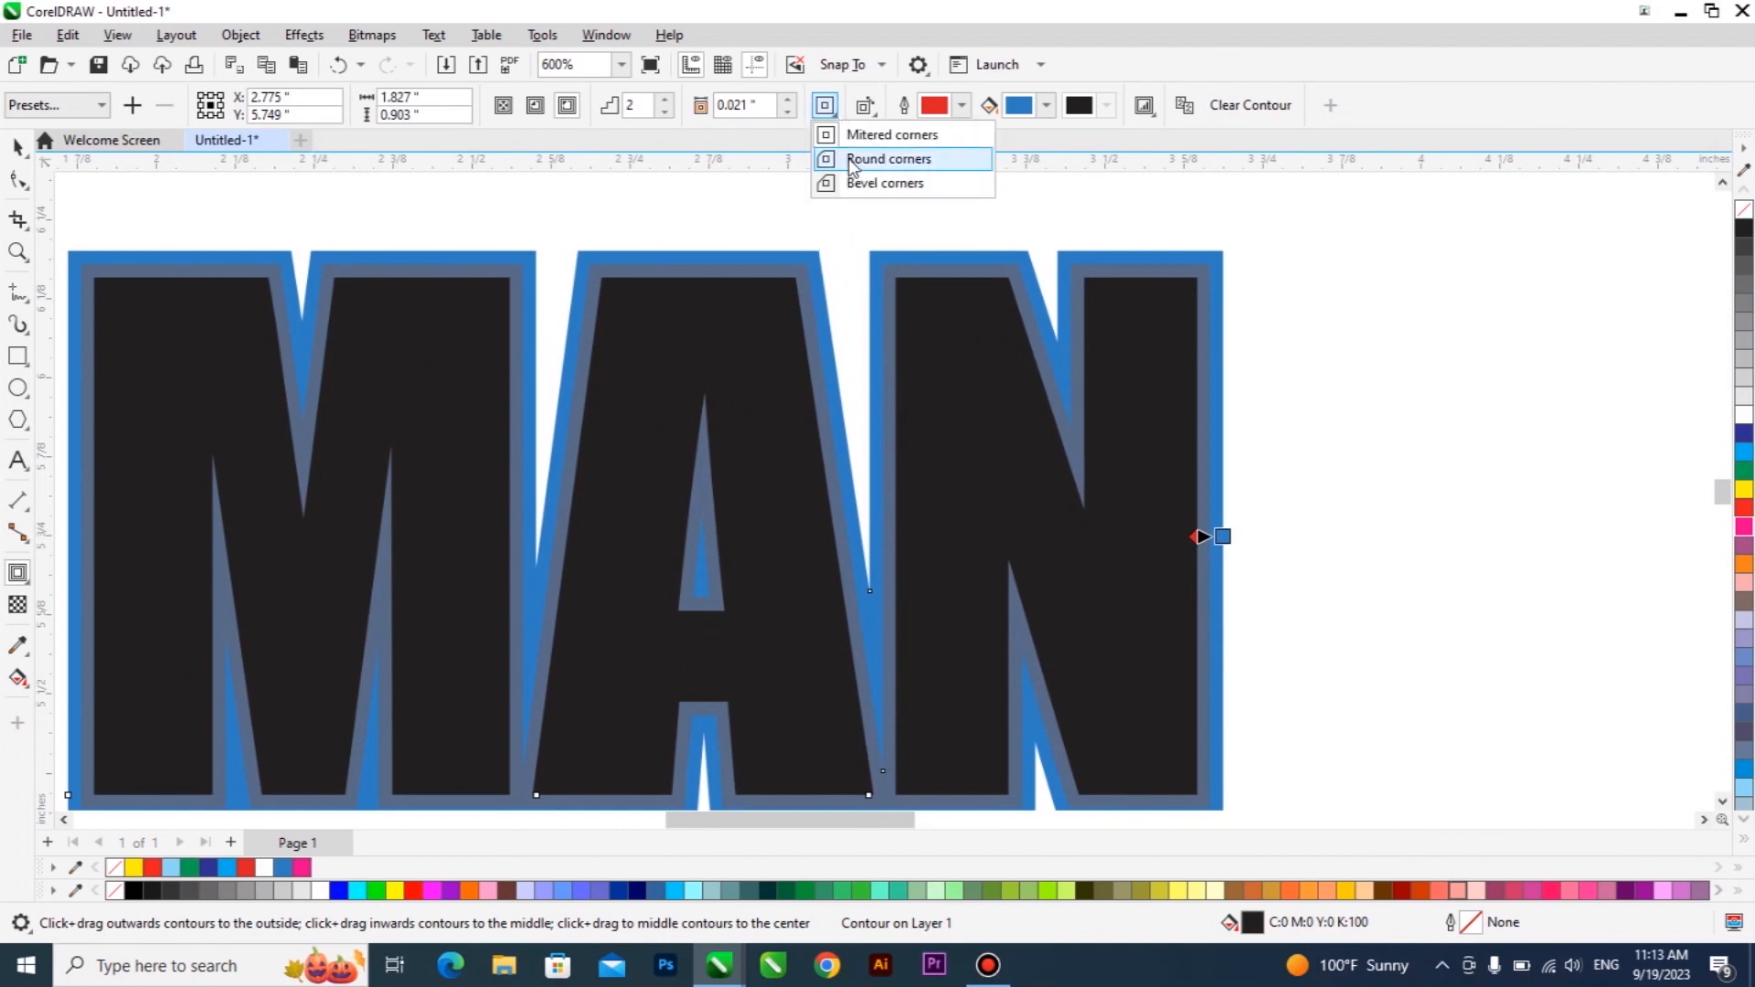
click(898, 186)
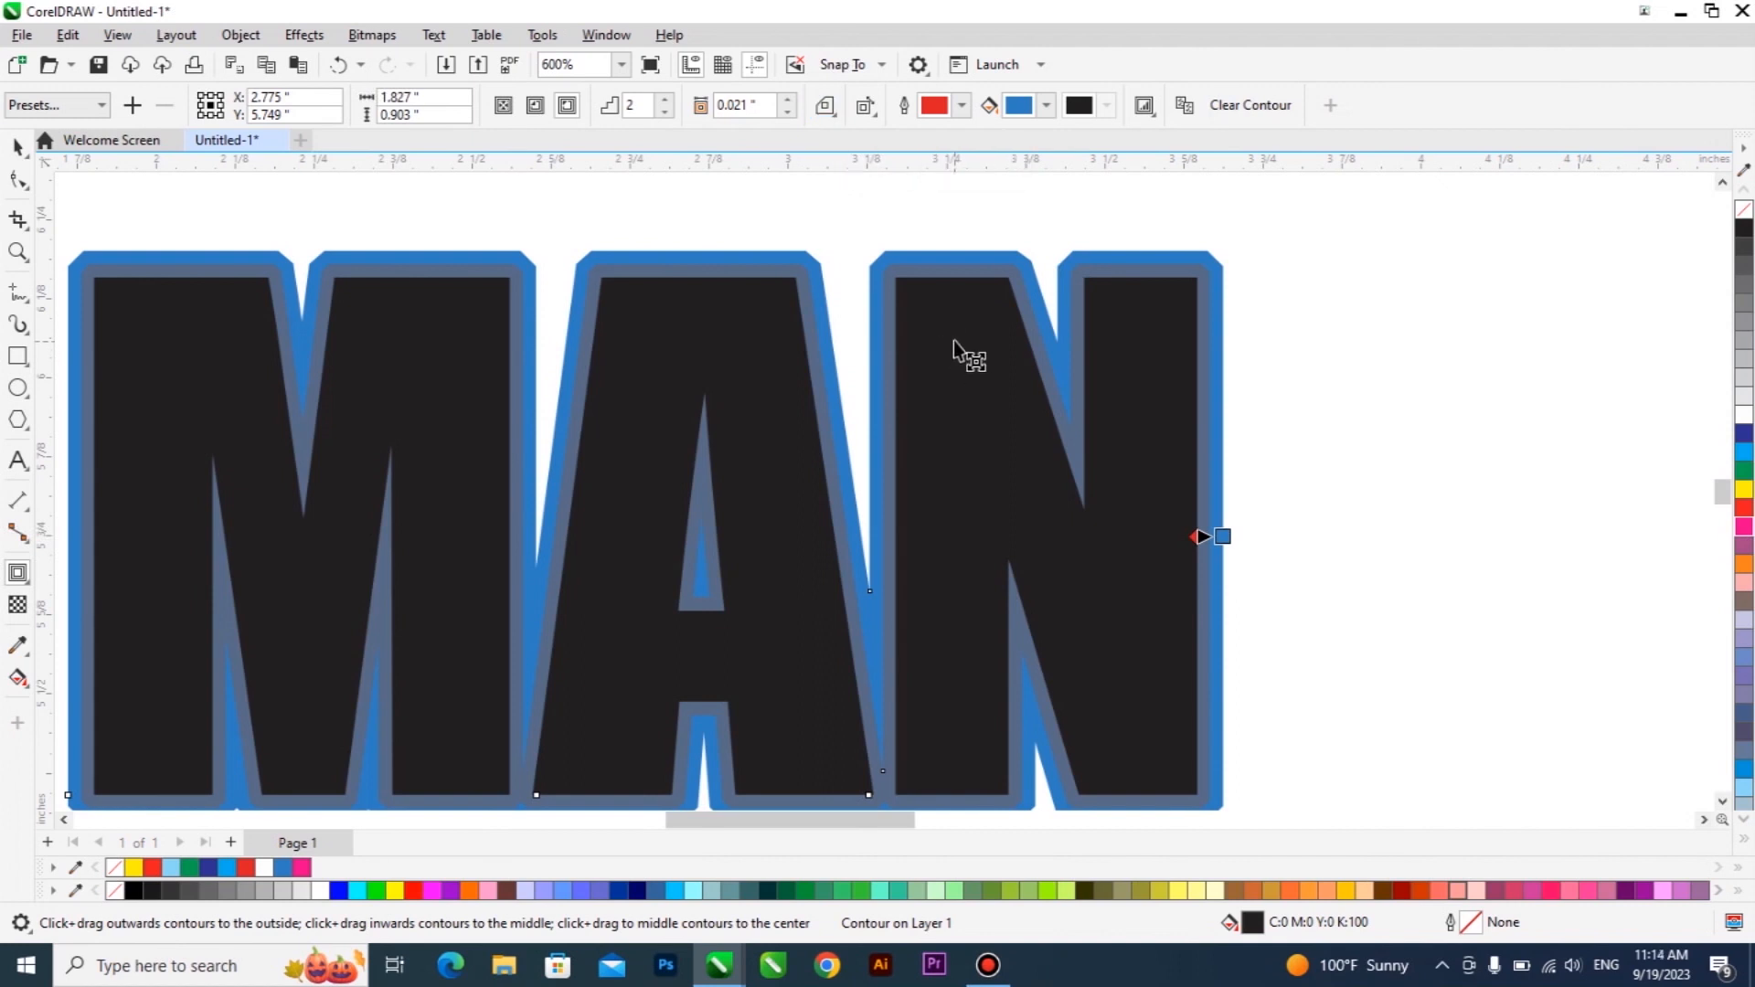
scroll(893, 343, down, 3)
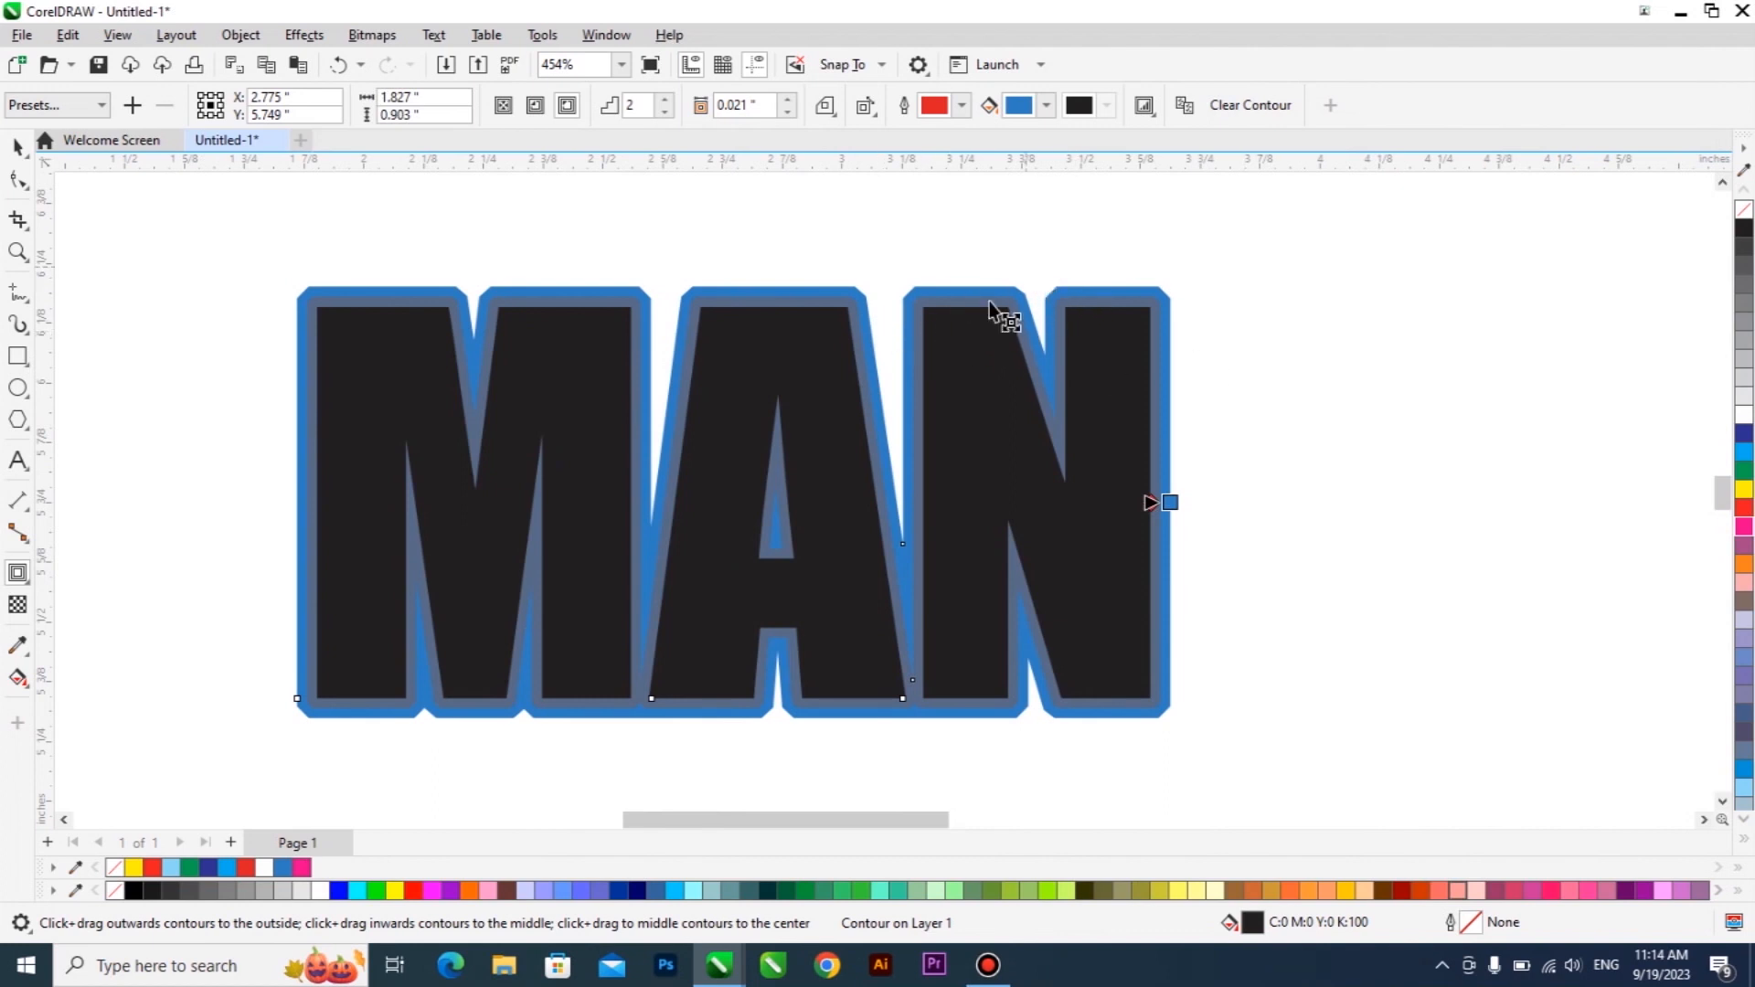
scroll(910, 320, up, 1)
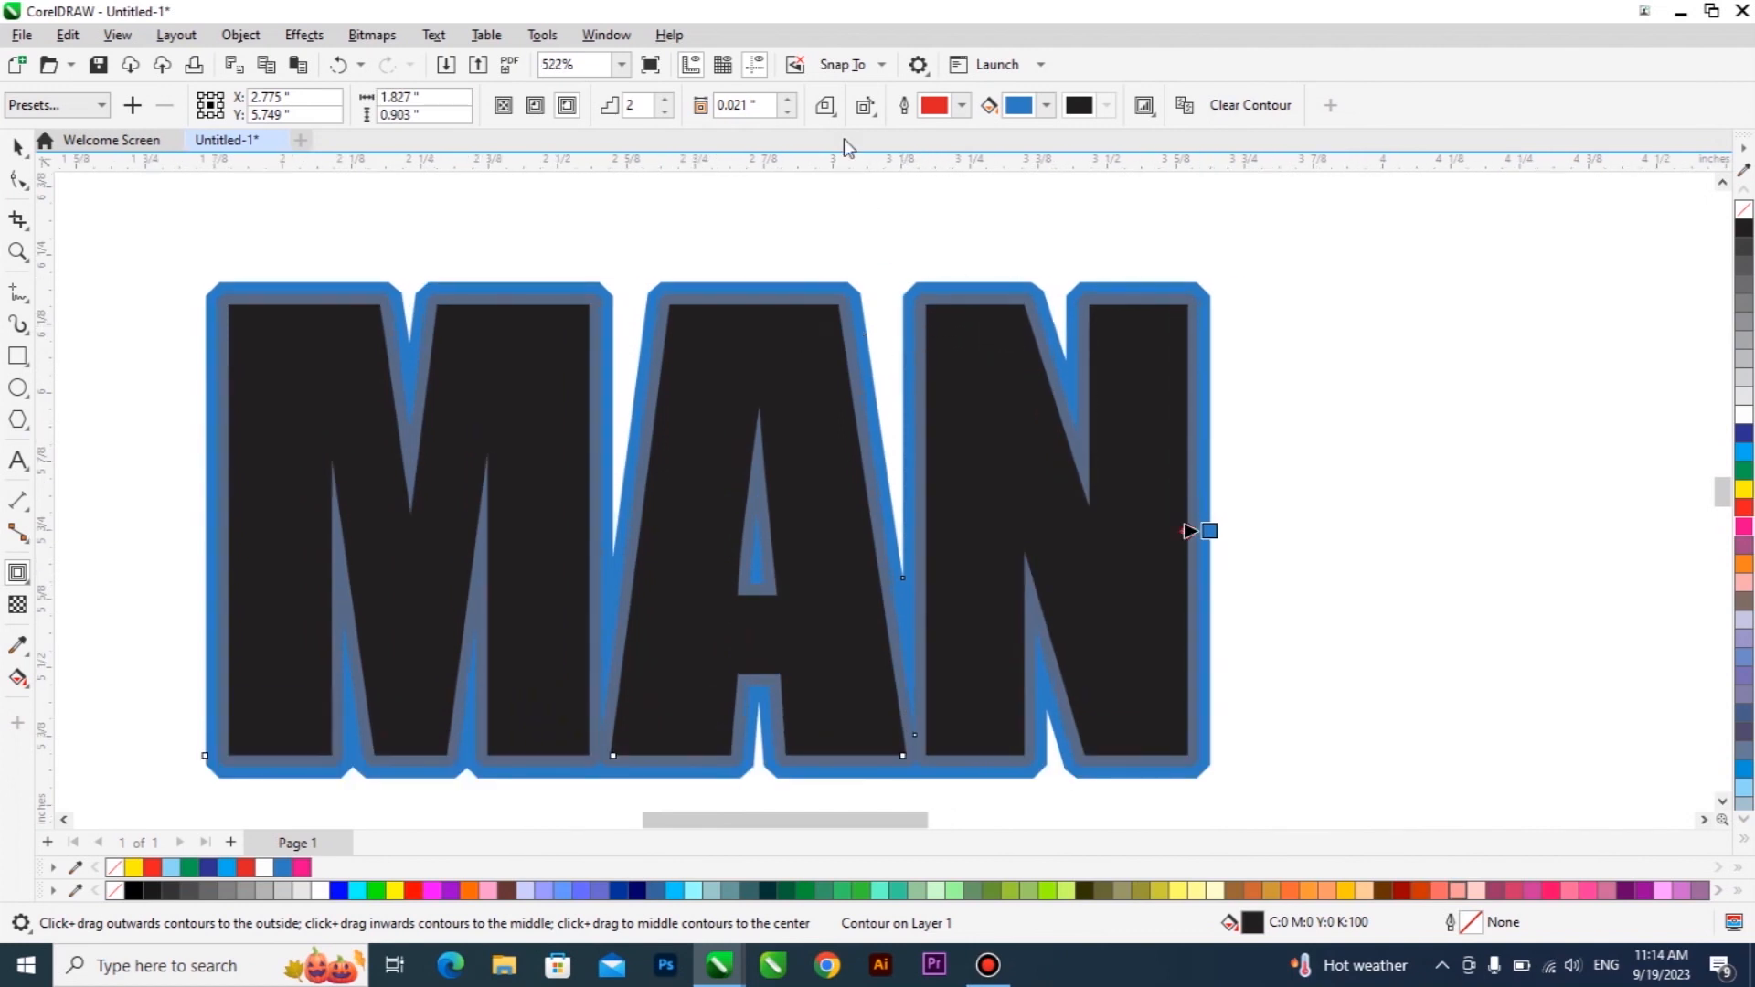
Set the MAN text's contour to round corners and inspect the rounded letter edges up close
click(828, 110)
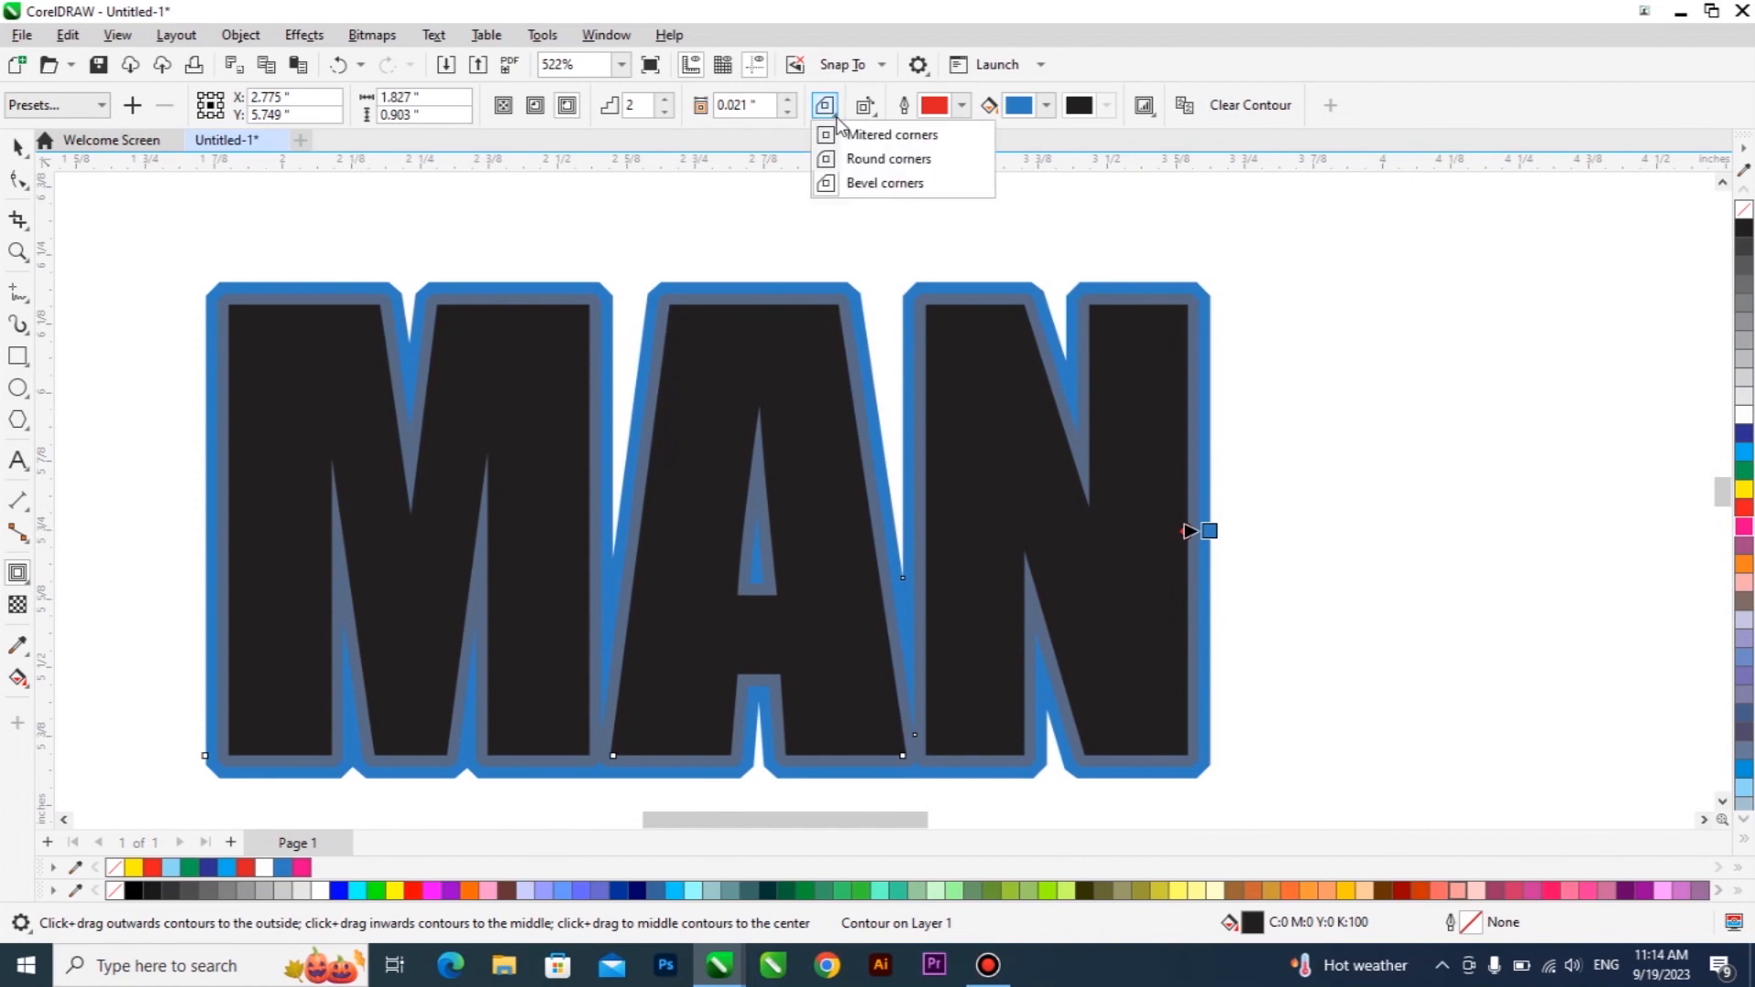
click(890, 159)
scroll(847, 285, up, 2)
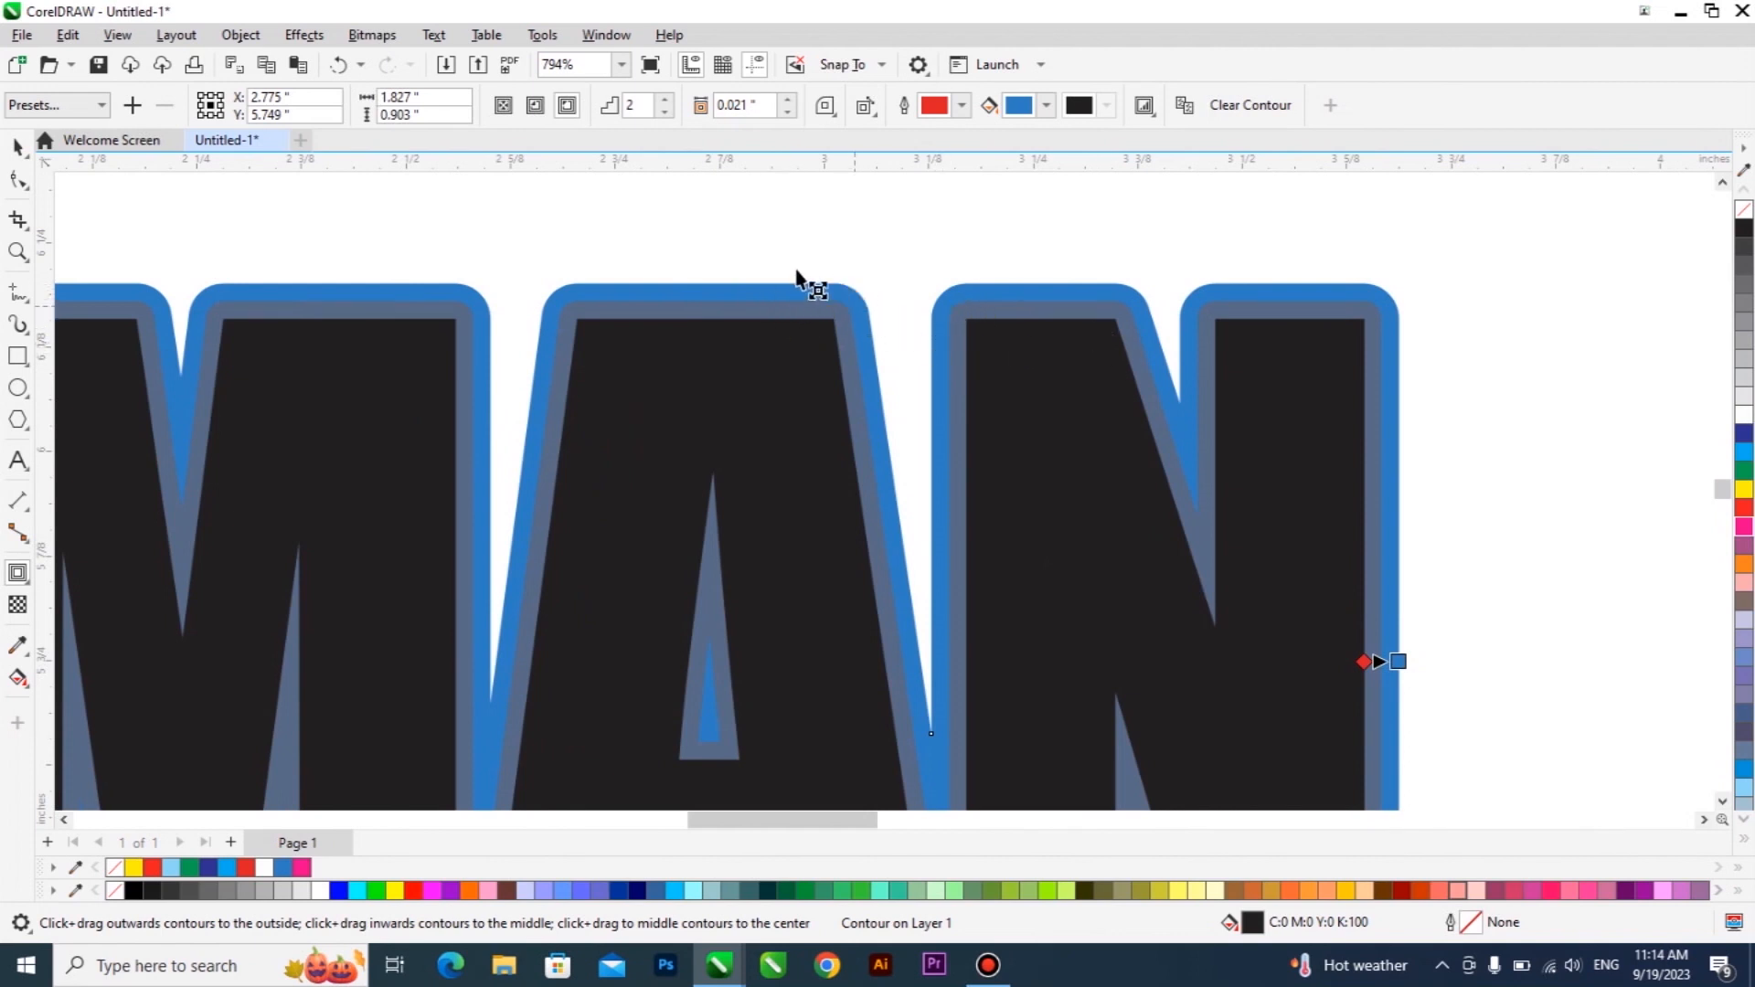
scroll(803, 282, down, 1)
scroll(801, 291, down, 1)
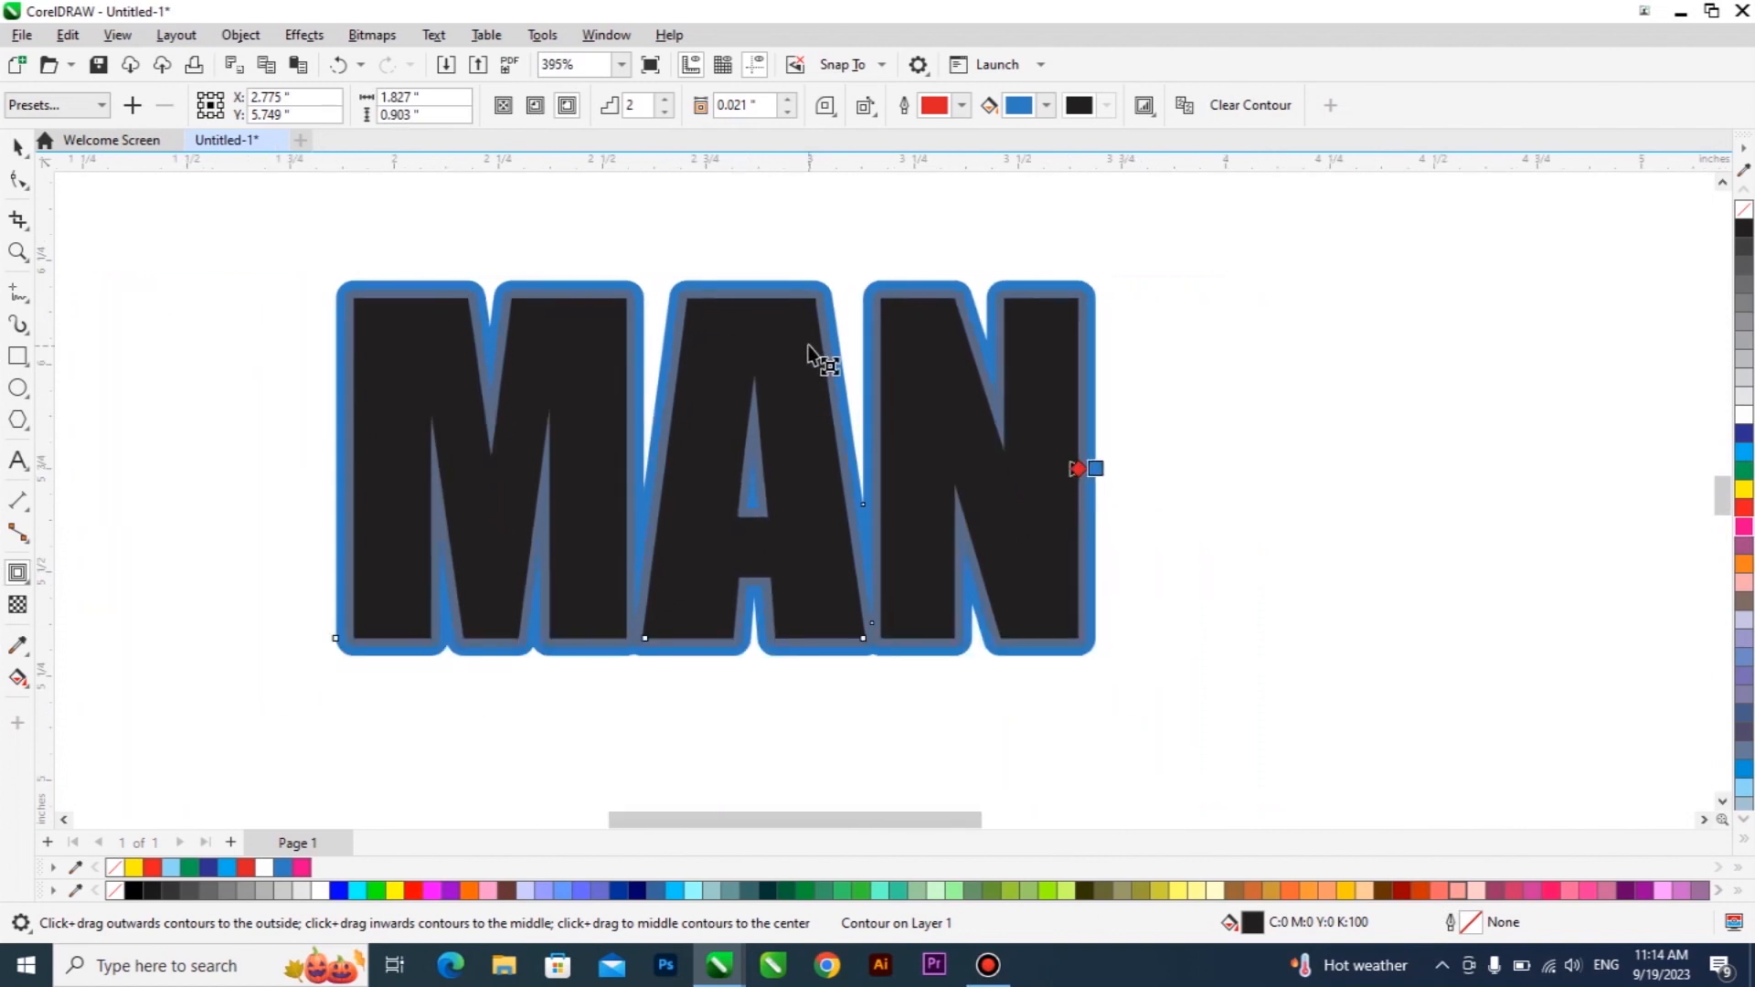
scroll(807, 311, up, 1)
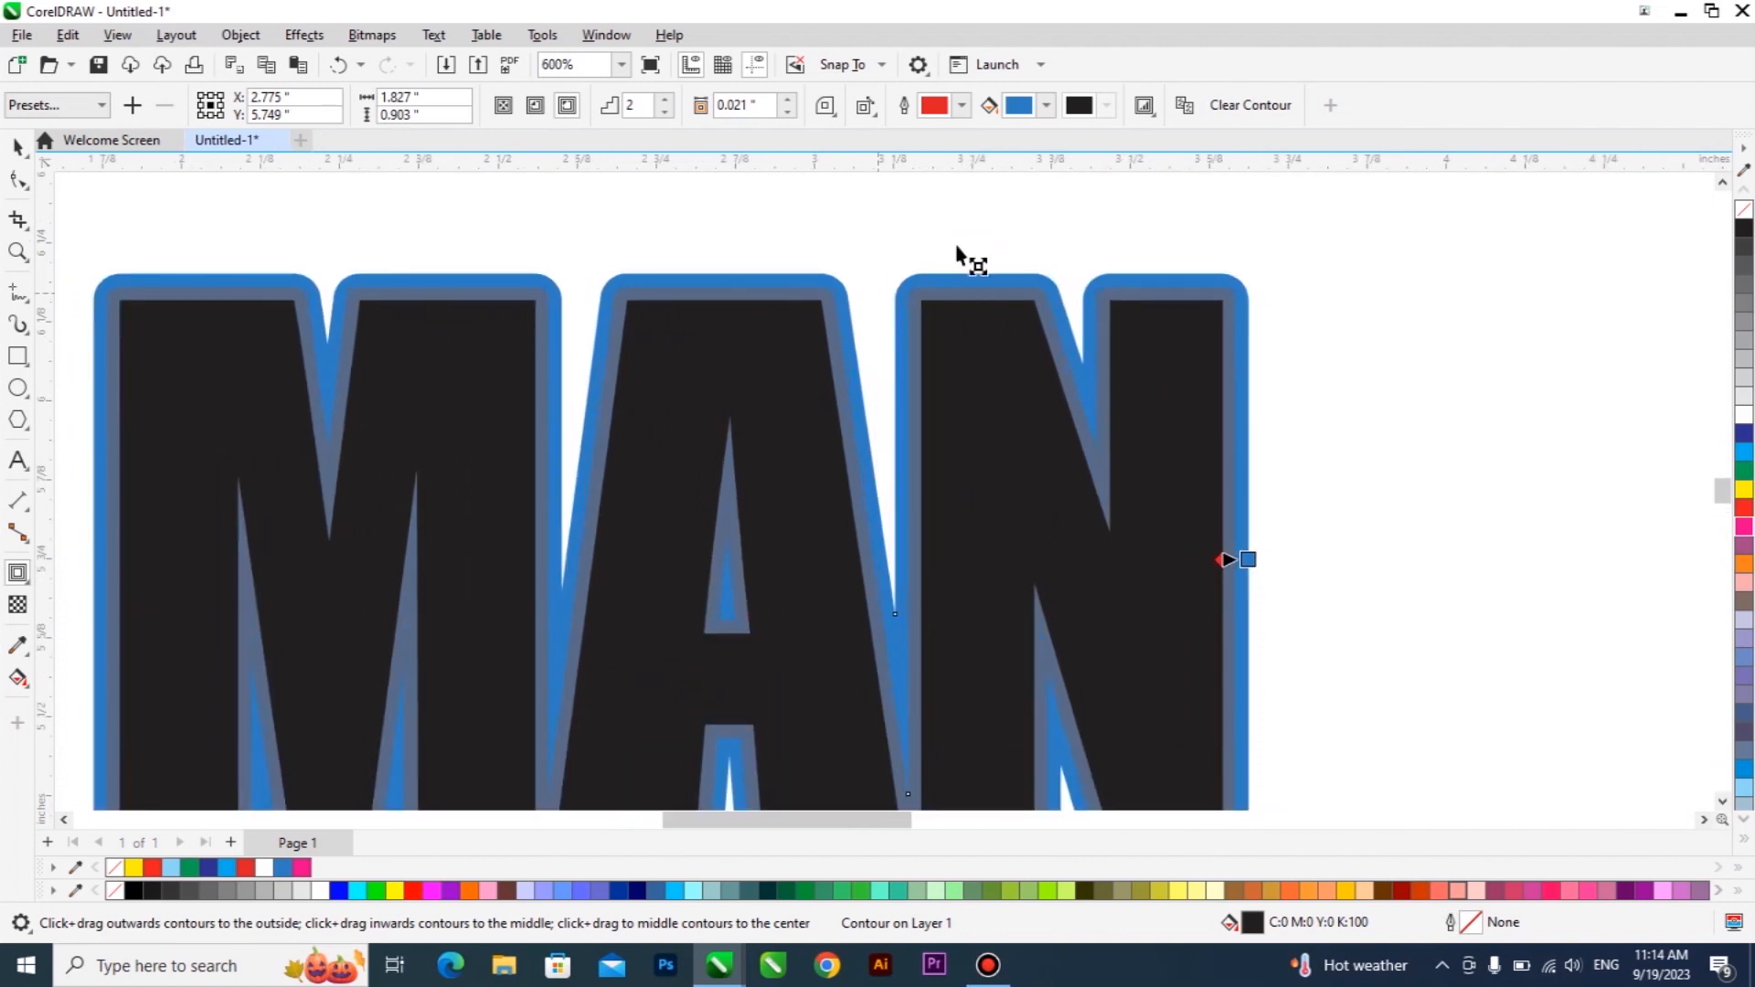
Change the fill color of the MAN text's contour to green
click(1047, 107)
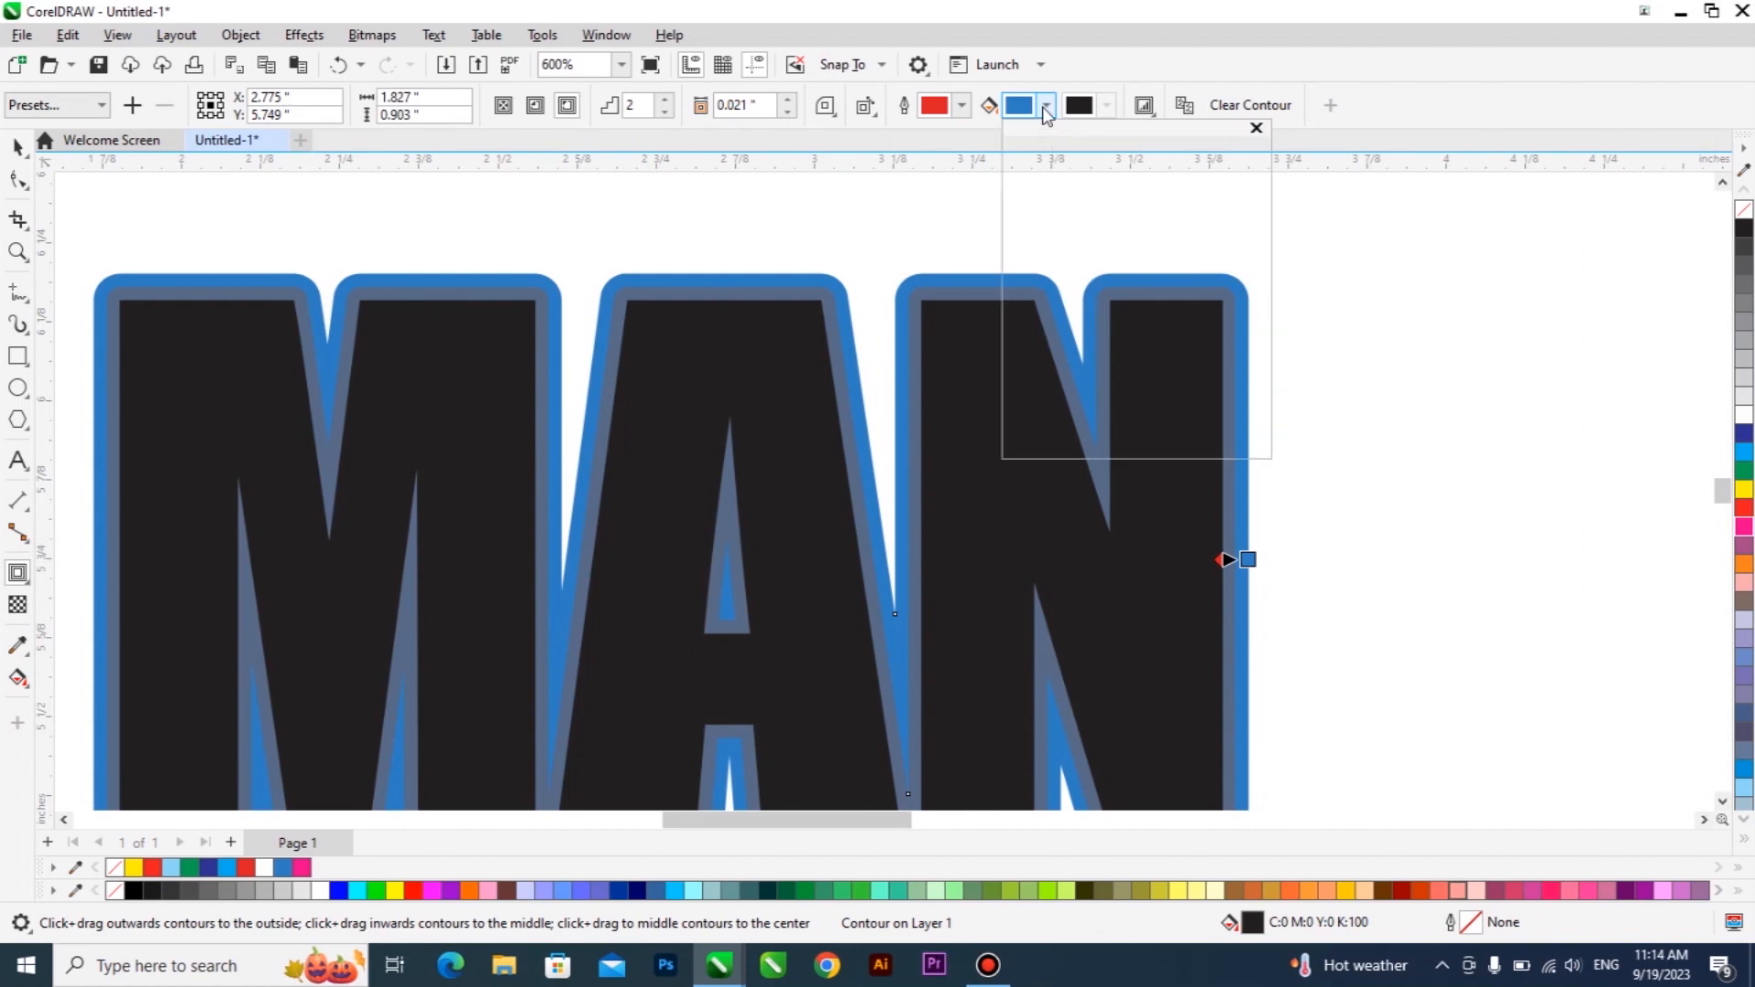
click(1050, 373)
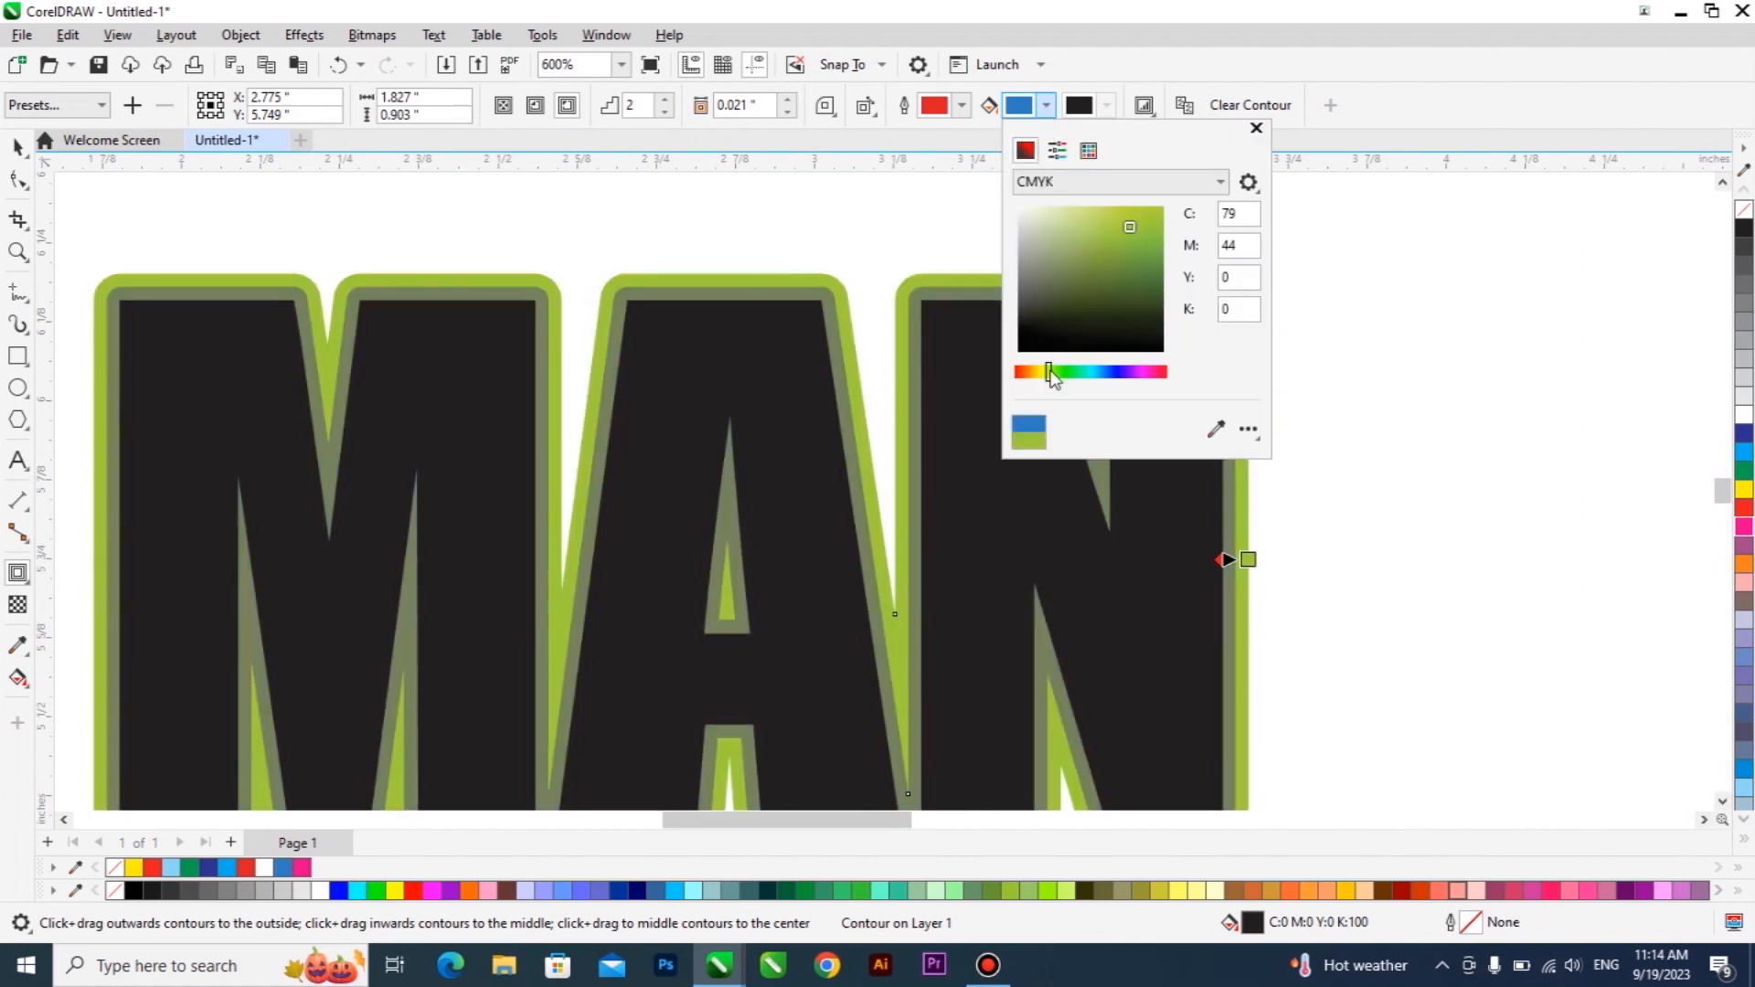
click(1066, 373)
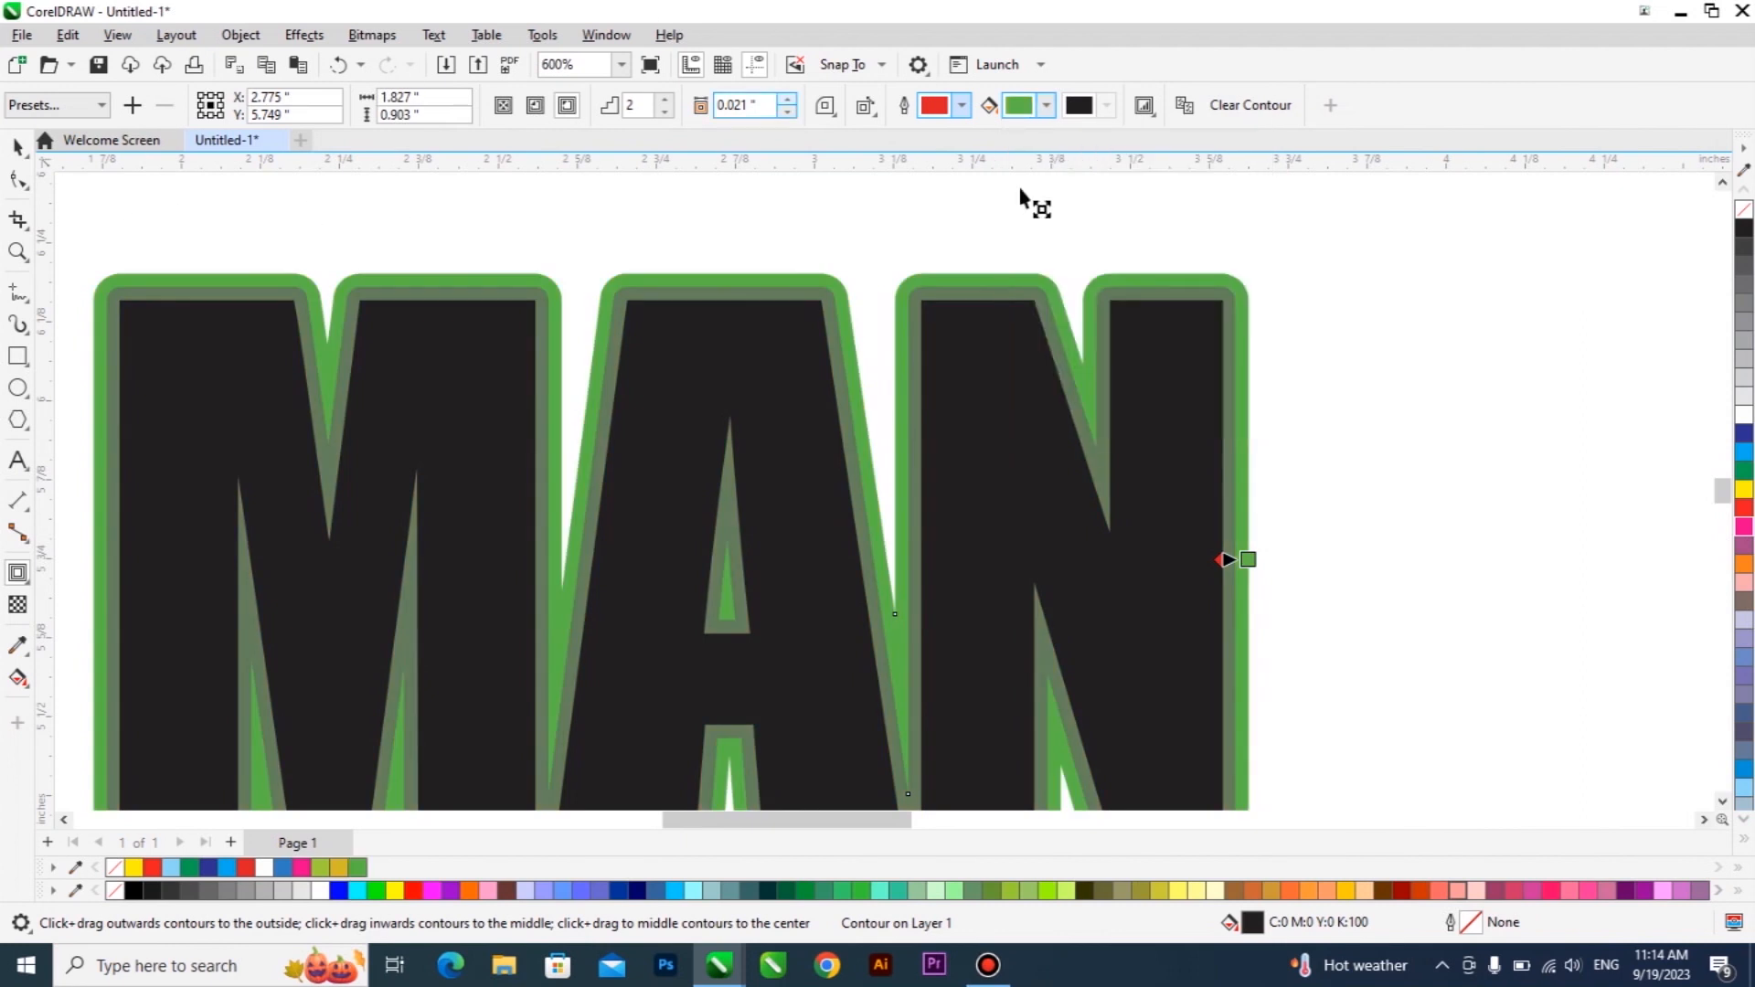
scroll(923, 239, down, 2)
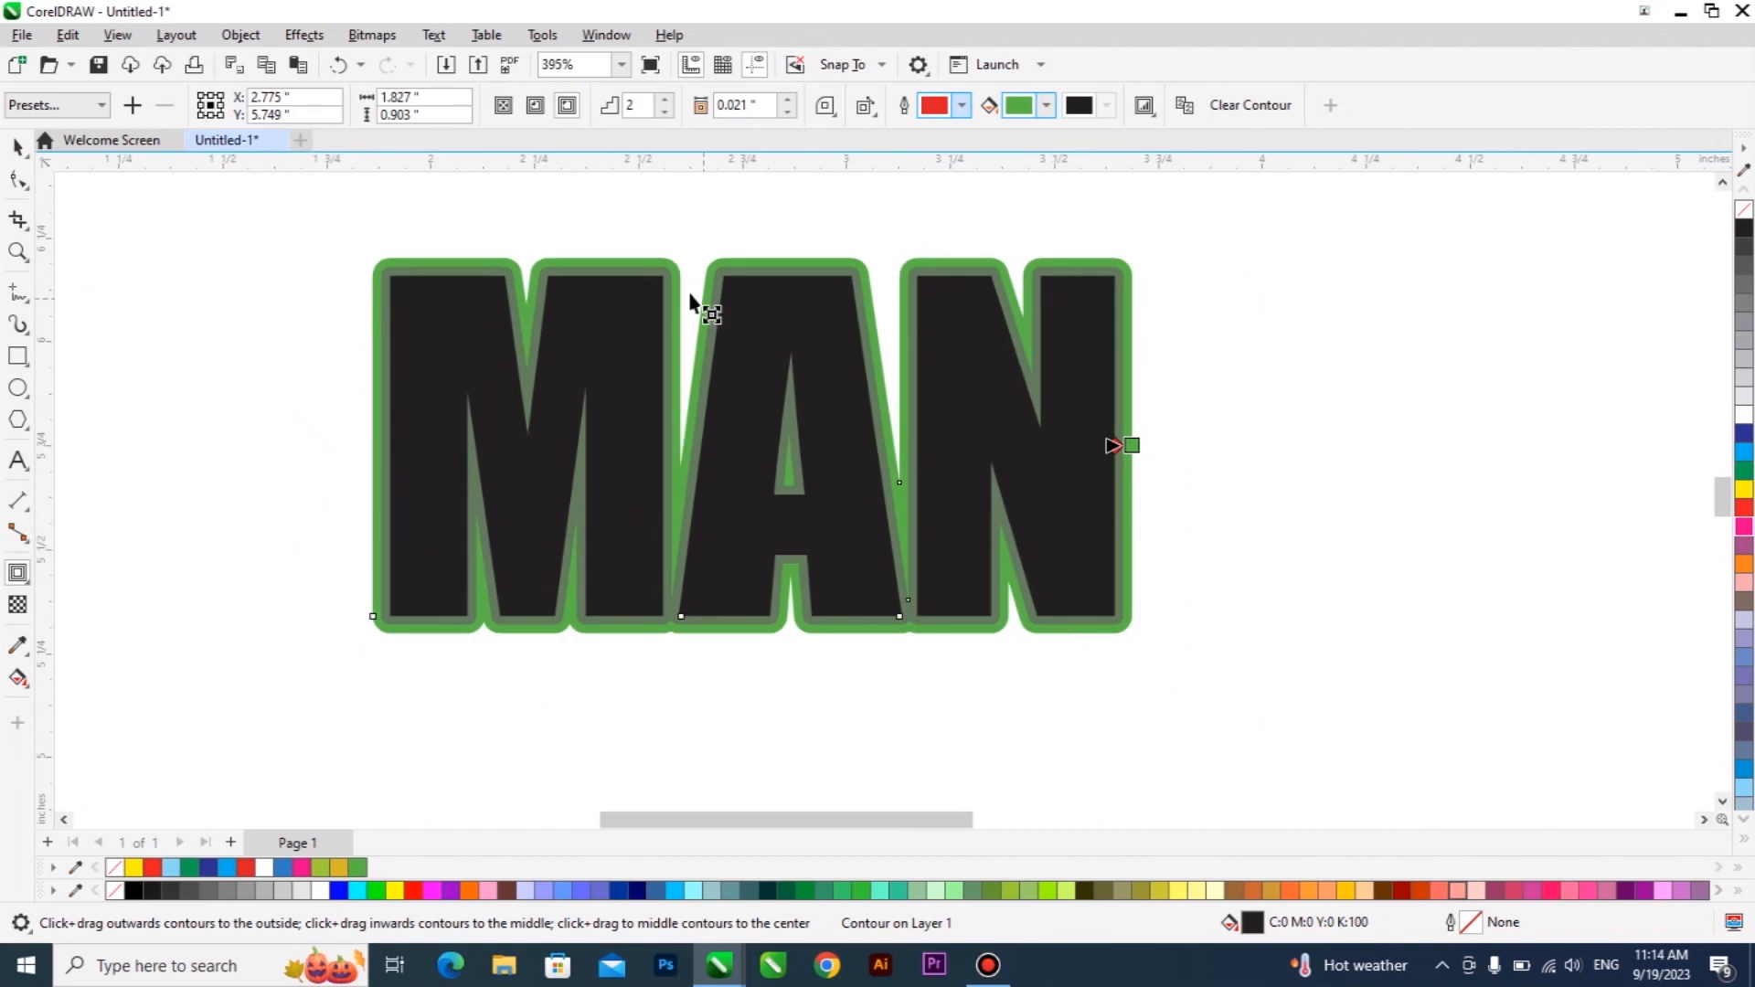
Enlarge the contoured MAN text to about 129% and reposition it above the HAND text
scroll(702, 299, down, 1)
key(space)
scroll(681, 329, down, 2)
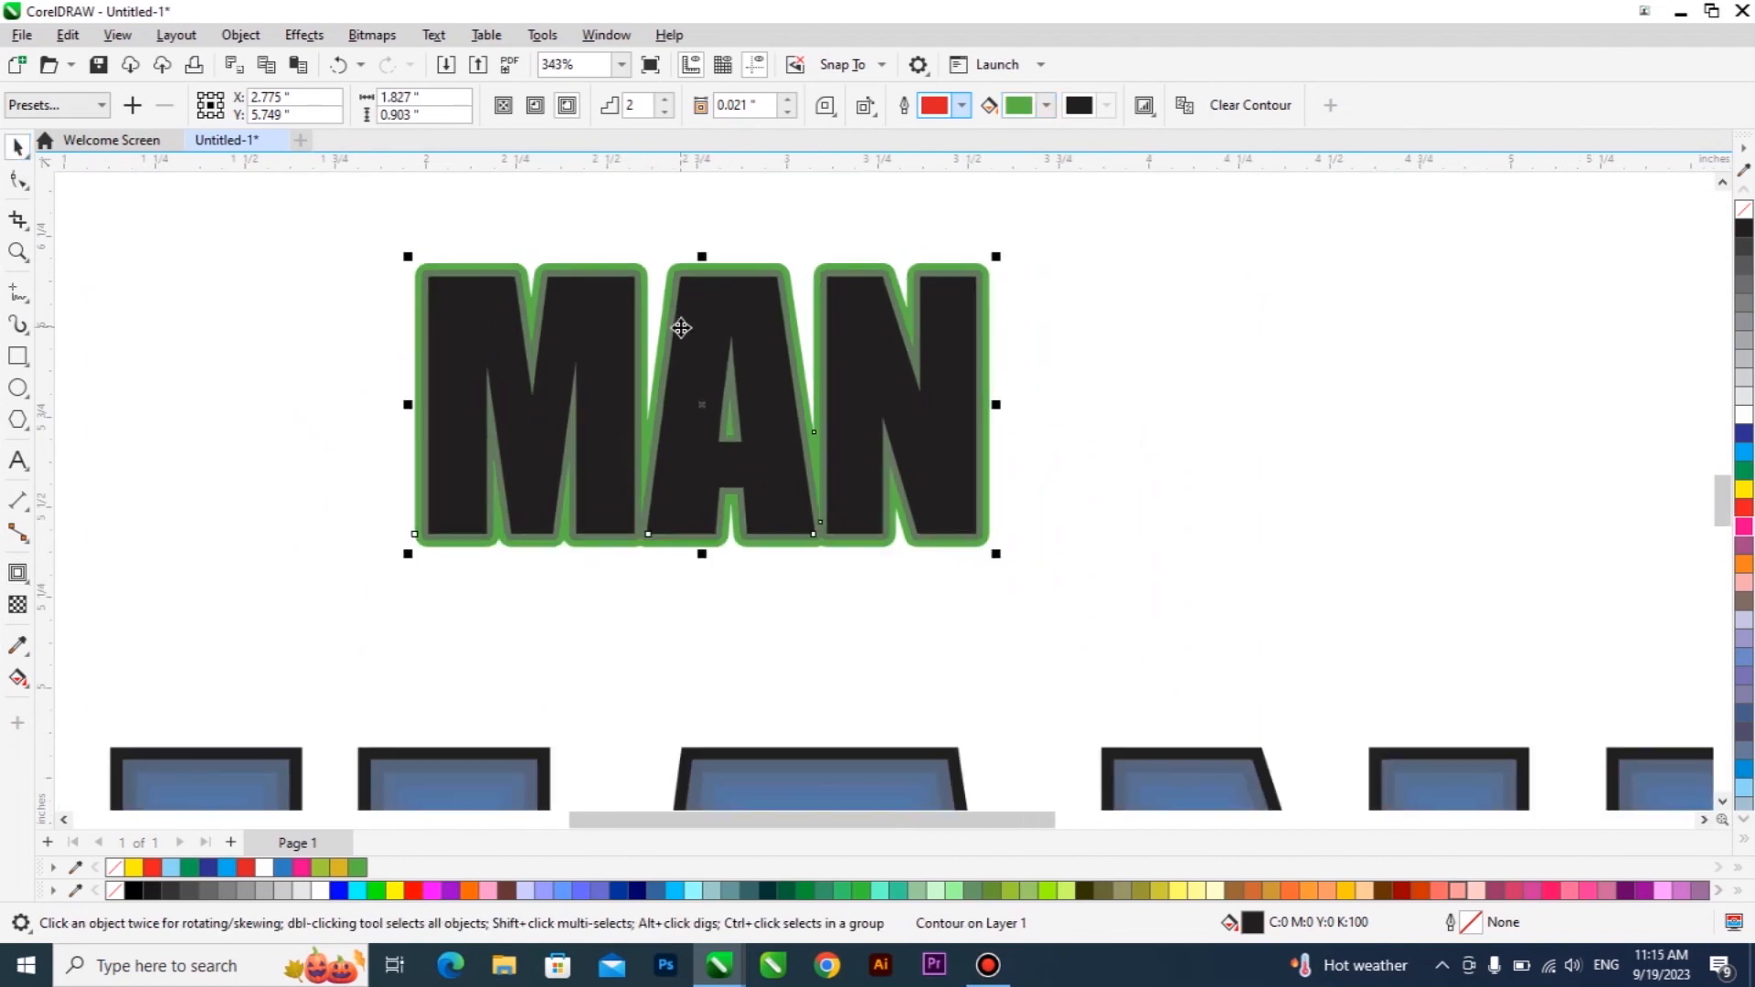
drag(1085, 612, 1093, 599)
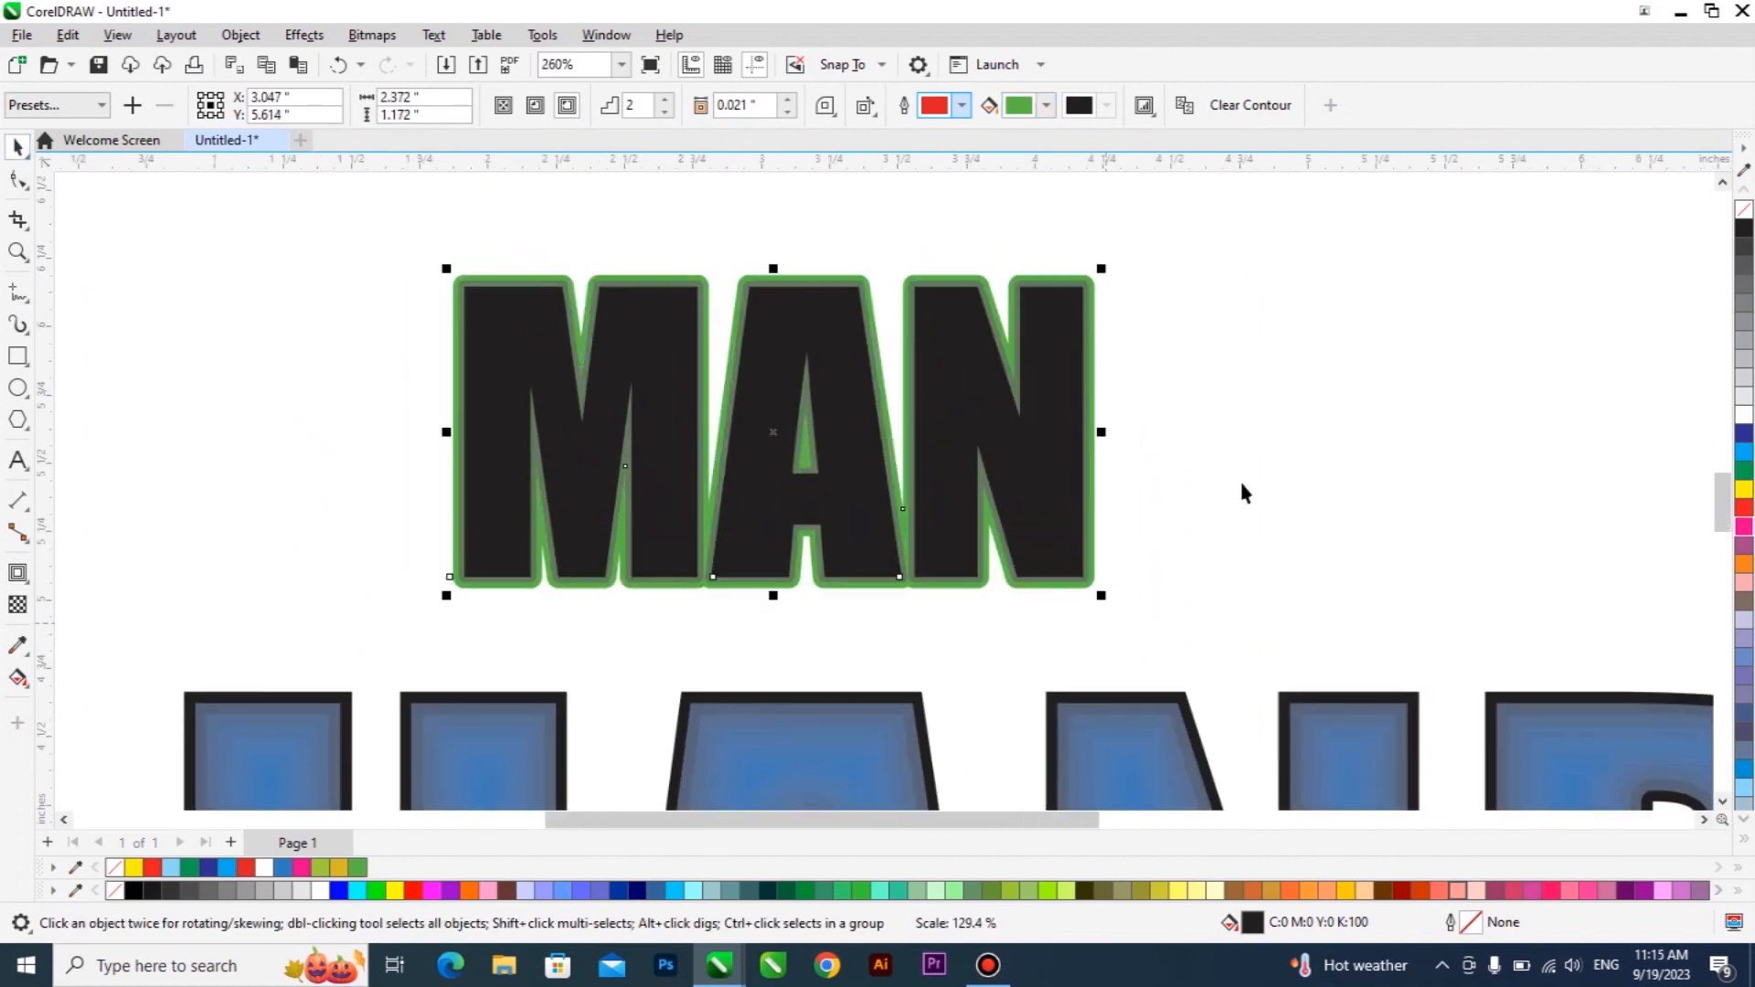
drag(1024, 462, 935, 433)
click(1037, 446)
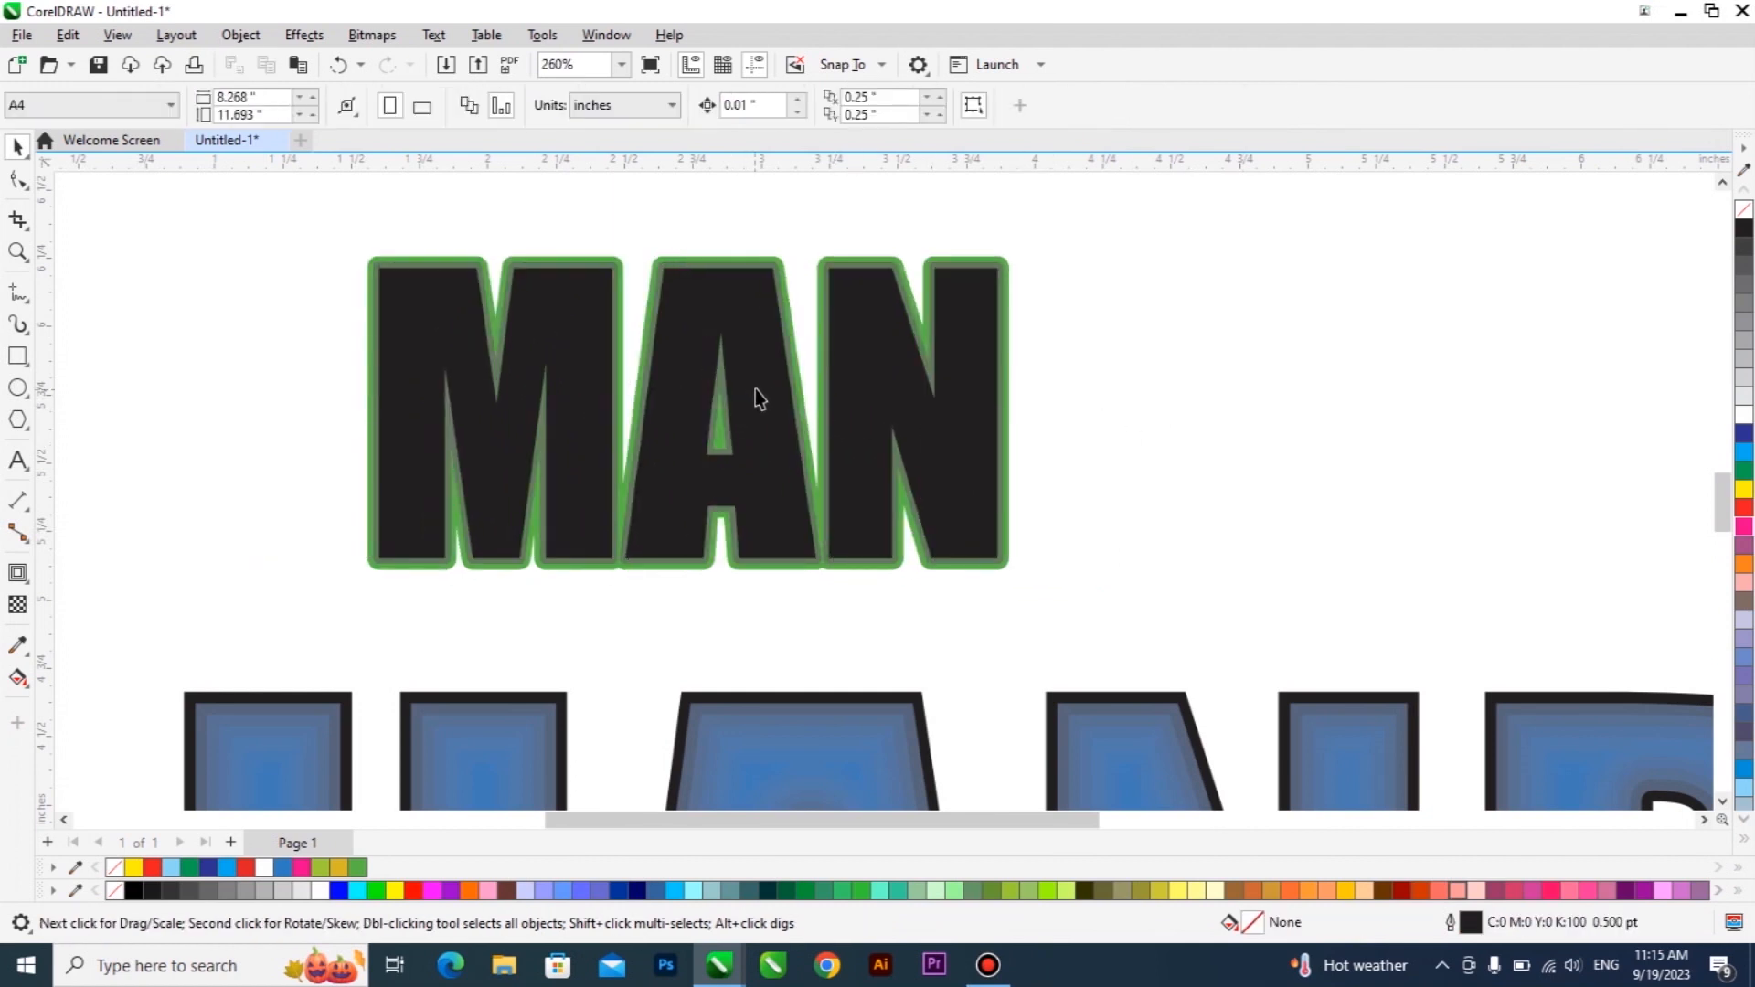
Move the black MAN letters around the page twice to test whether the attached contour follows
drag(756, 389, 700, 399)
scroll(692, 320, up, 2)
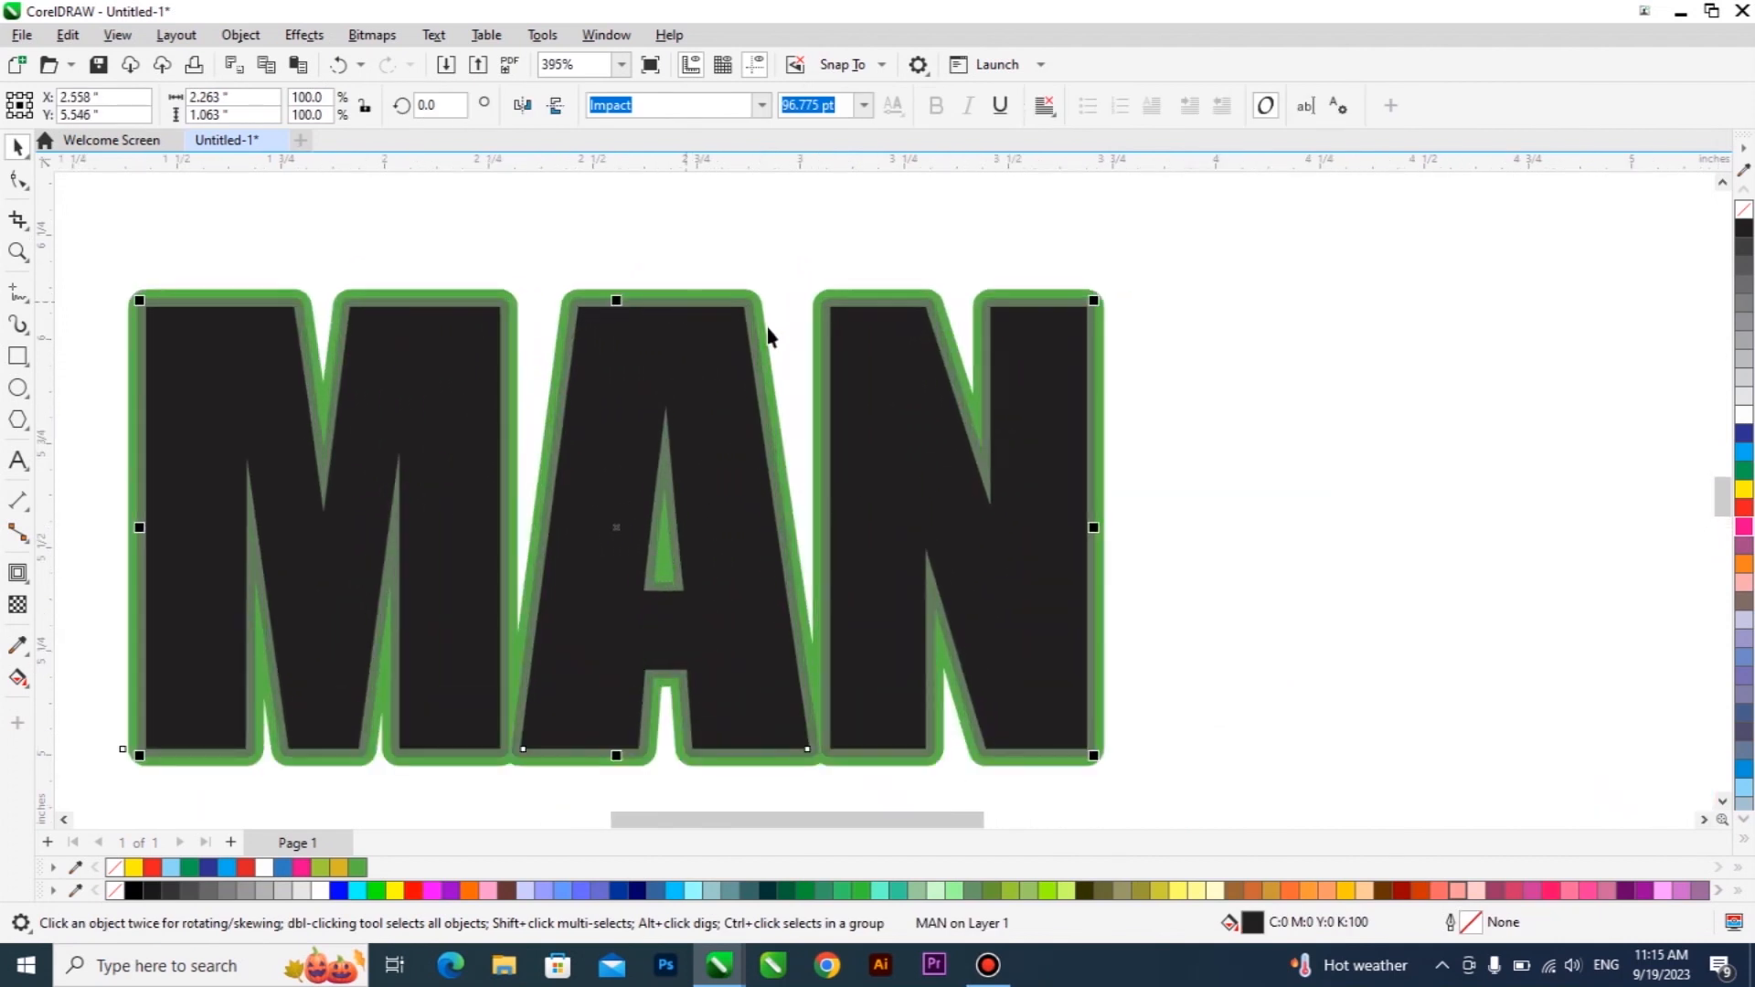
scroll(736, 357, down, 1)
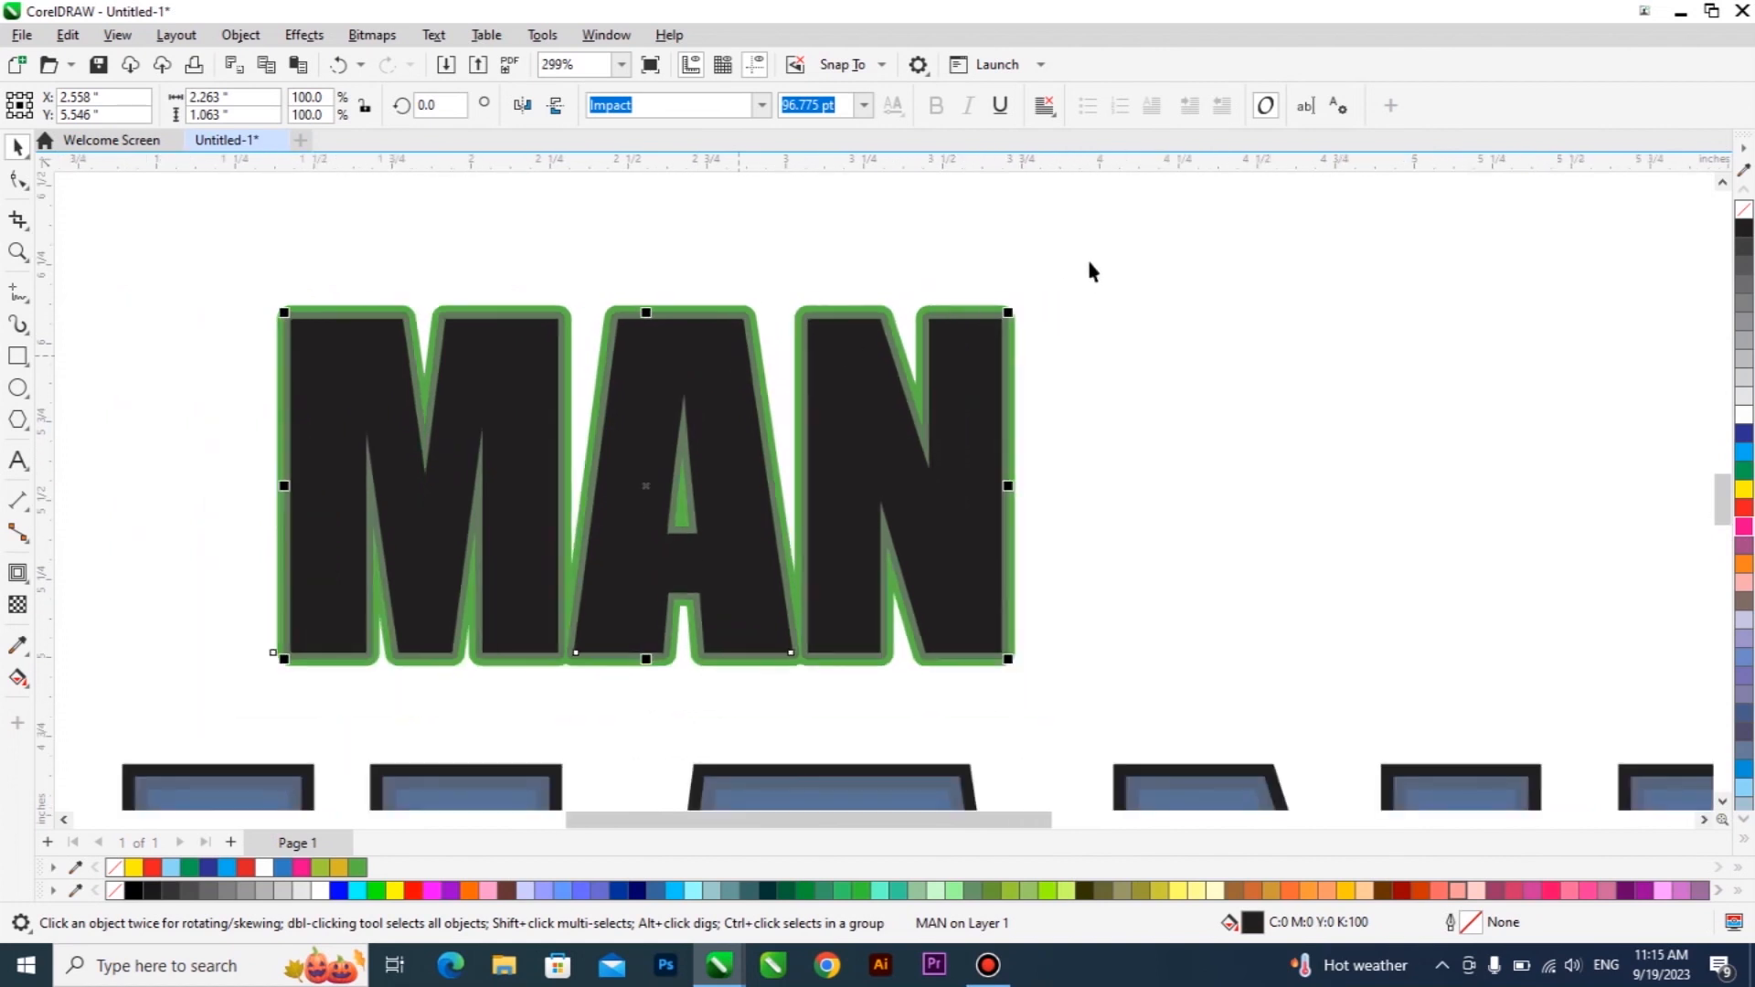
click(1088, 263)
scroll(710, 352, up, 1)
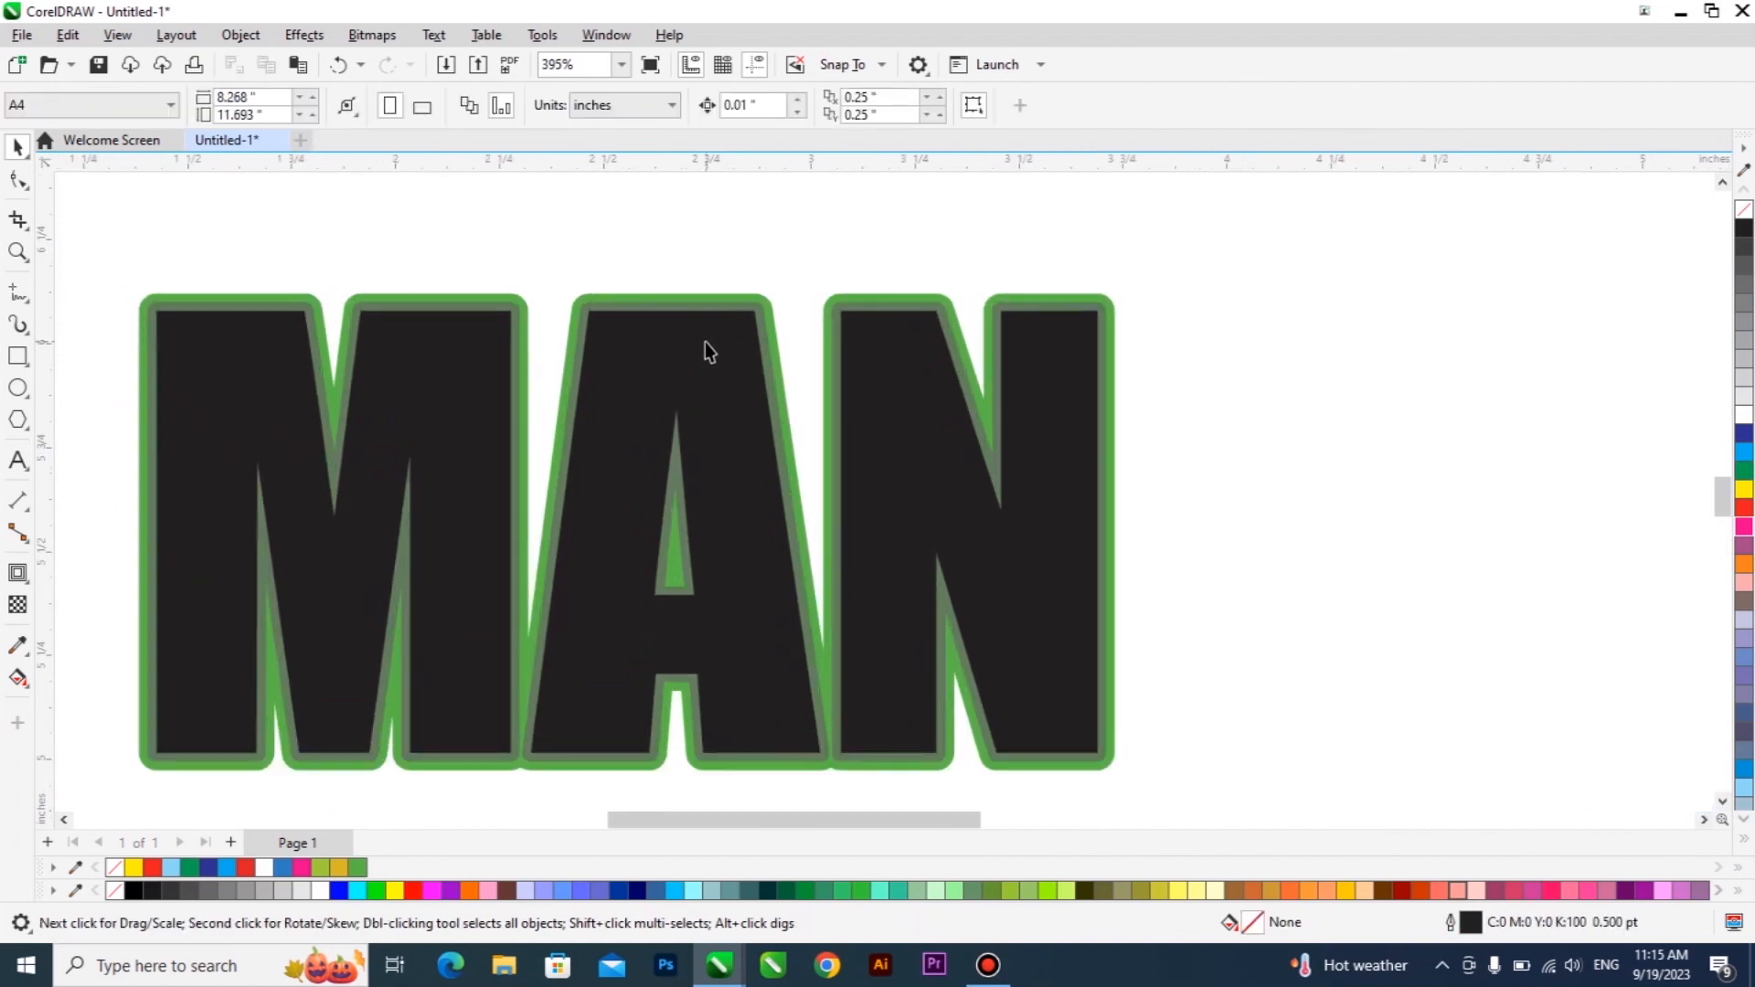
drag(709, 352, 779, 336)
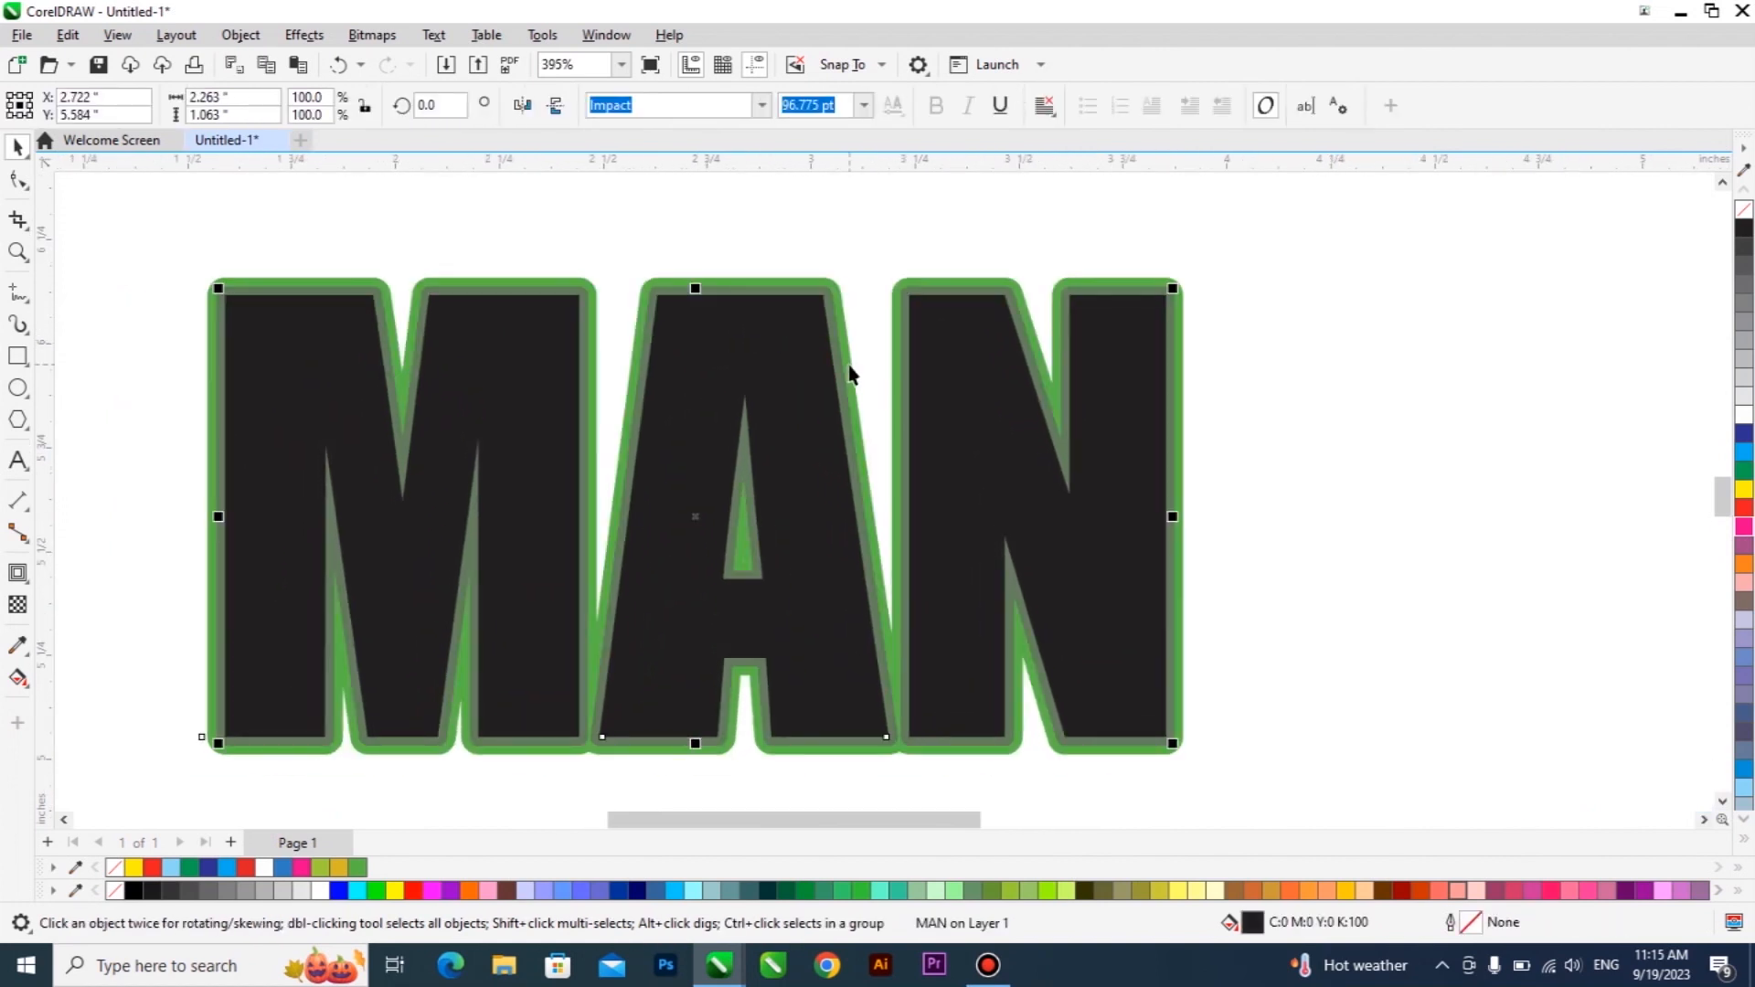
scroll(828, 409, down, 2)
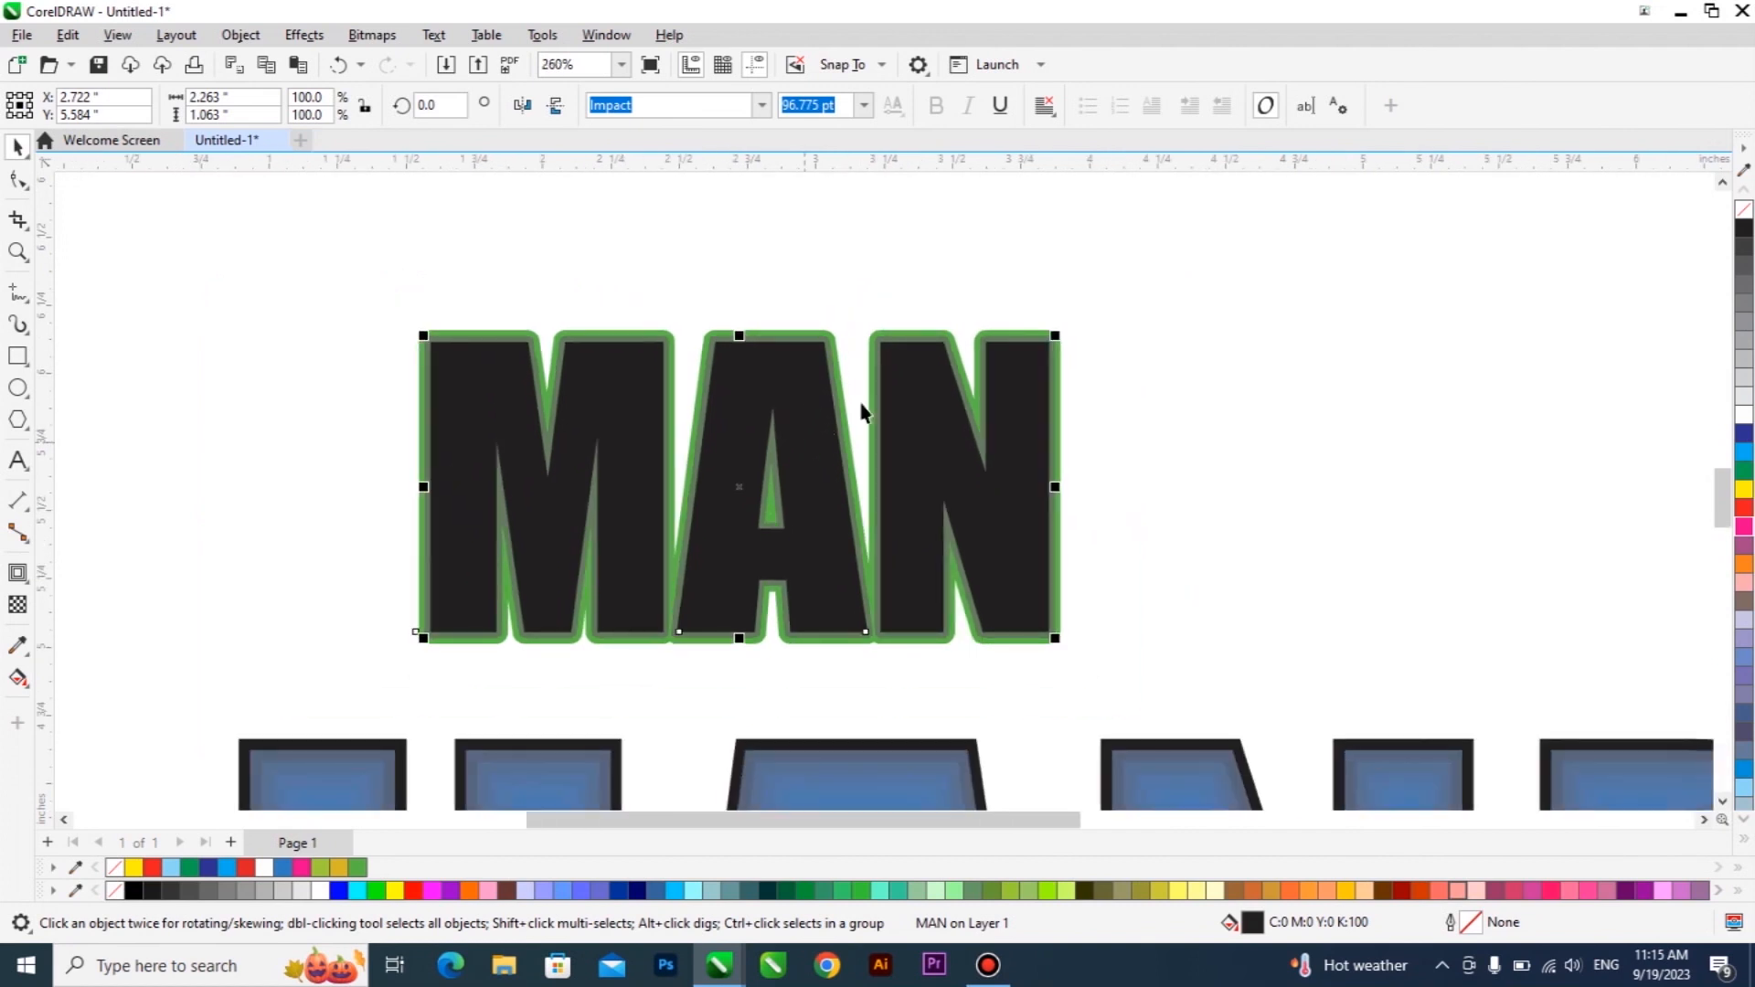
click(1160, 389)
Select the MAN text's green contour and increase it to 3 steps
scroll(809, 366, up, 2)
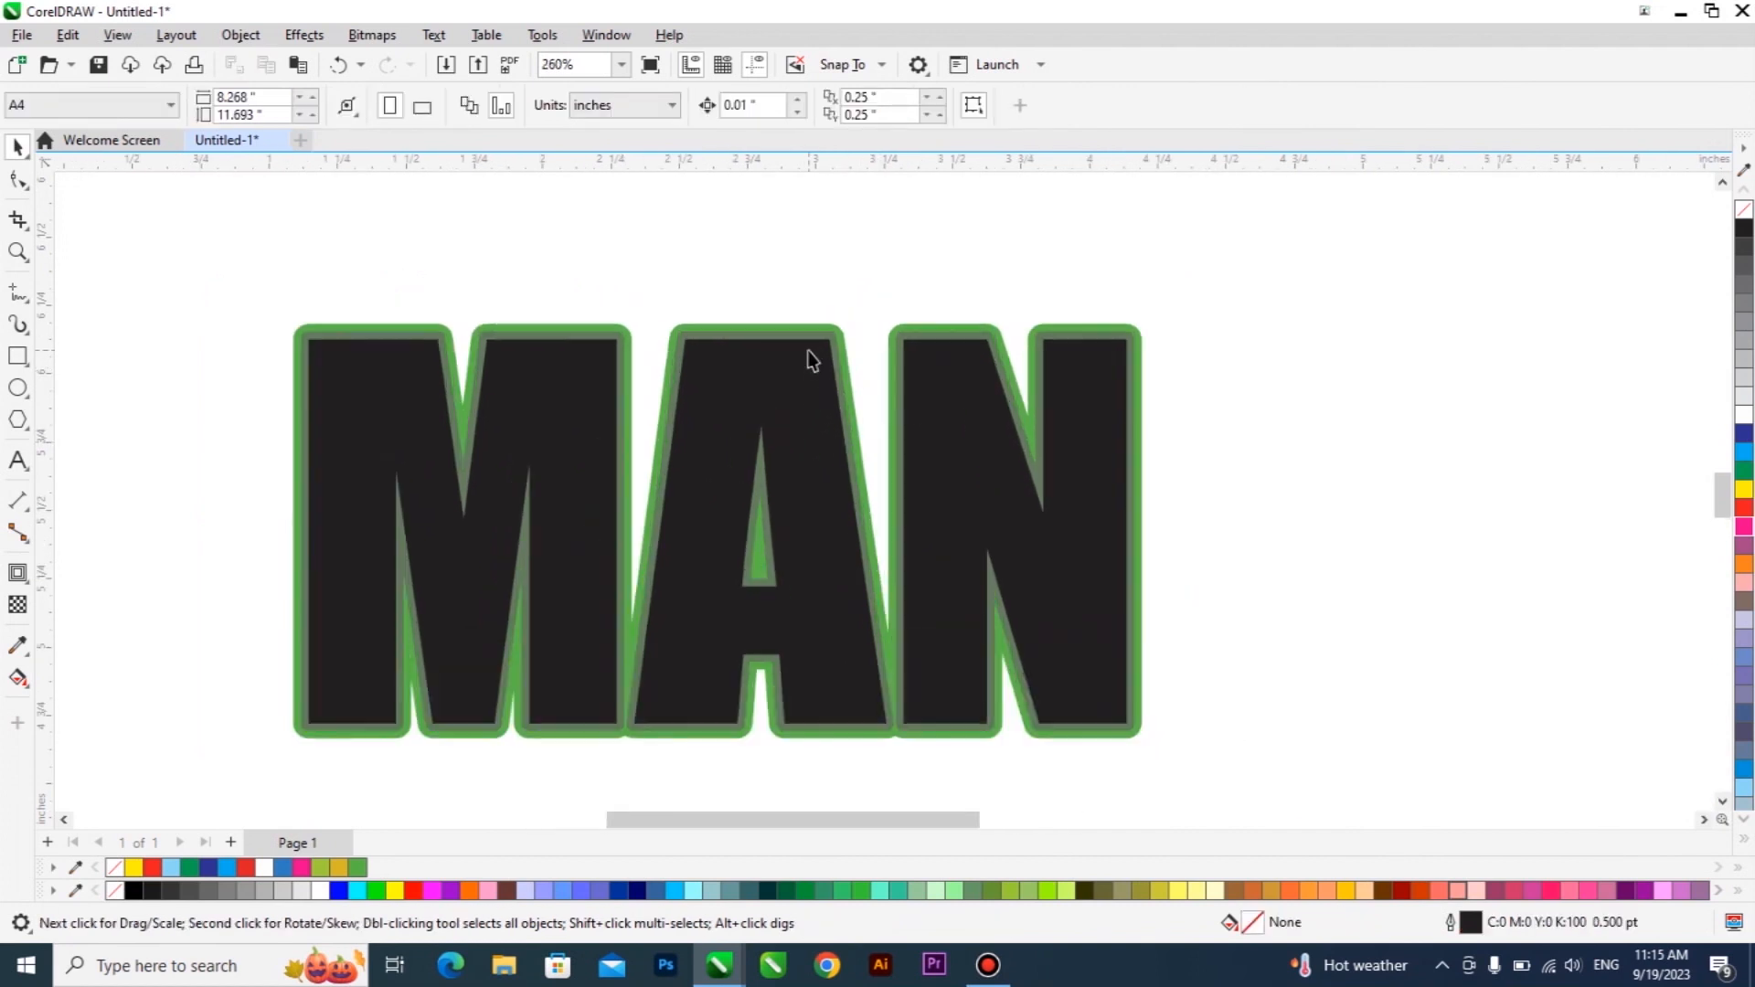
scroll(810, 331, up, 3)
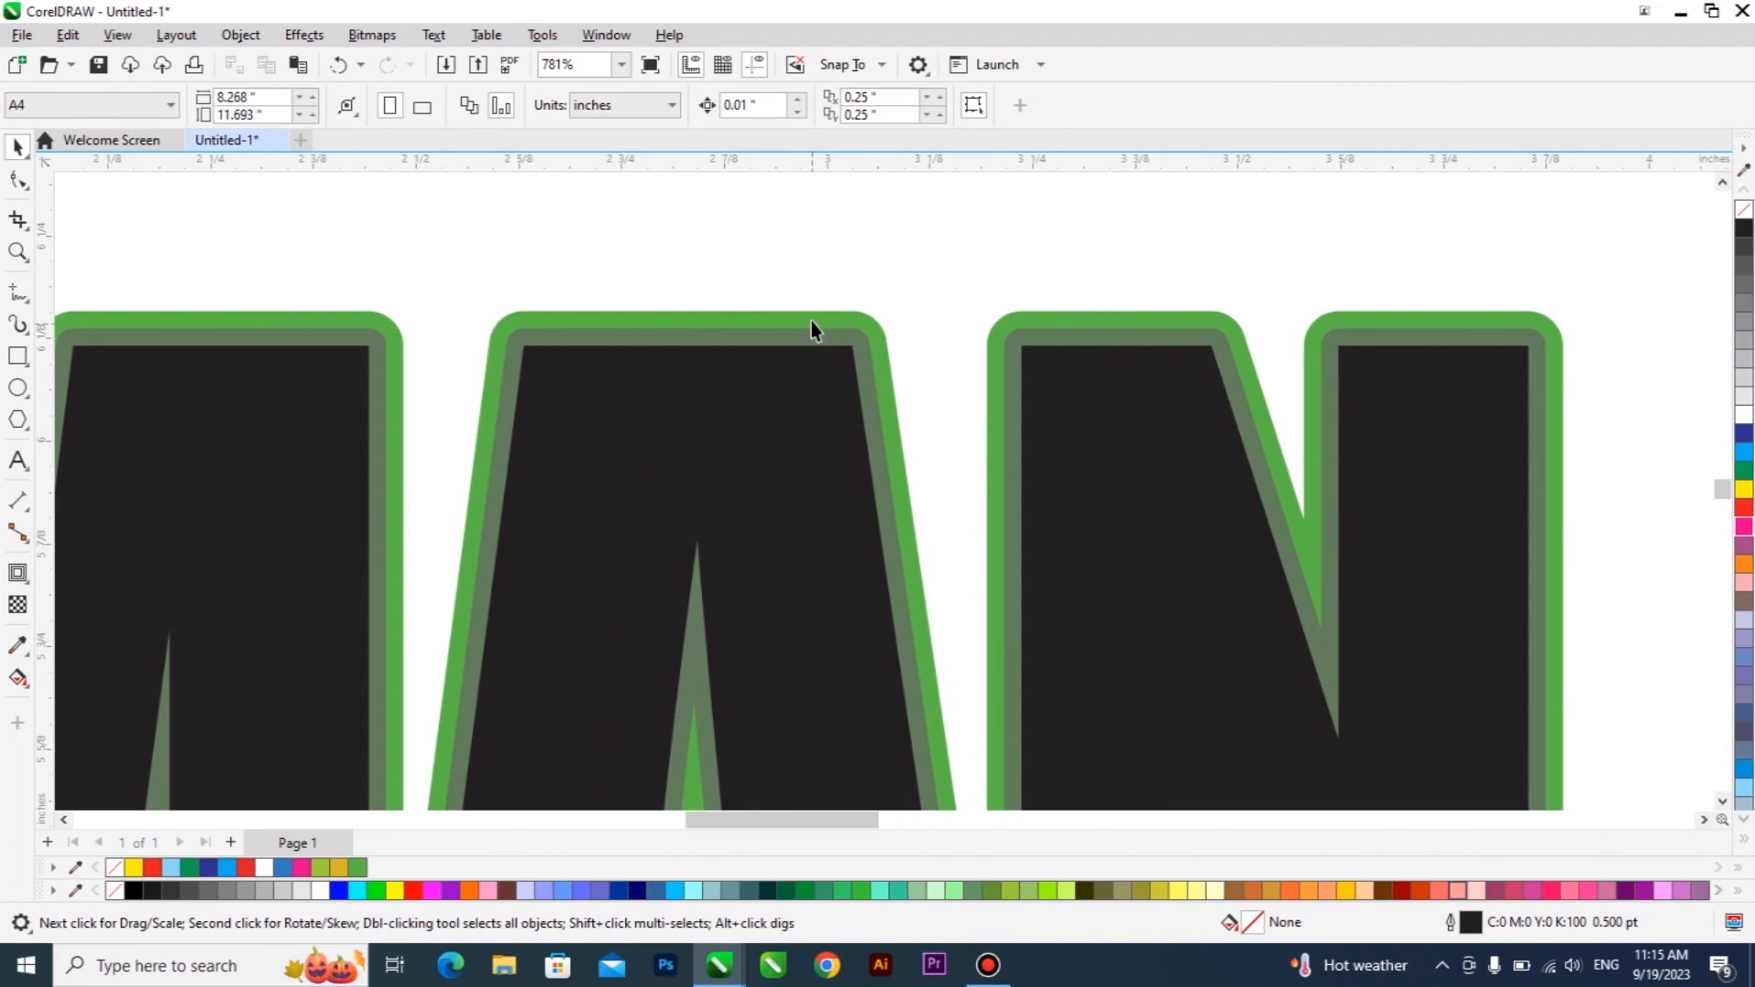
click(812, 320)
scroll(811, 320, down, 1)
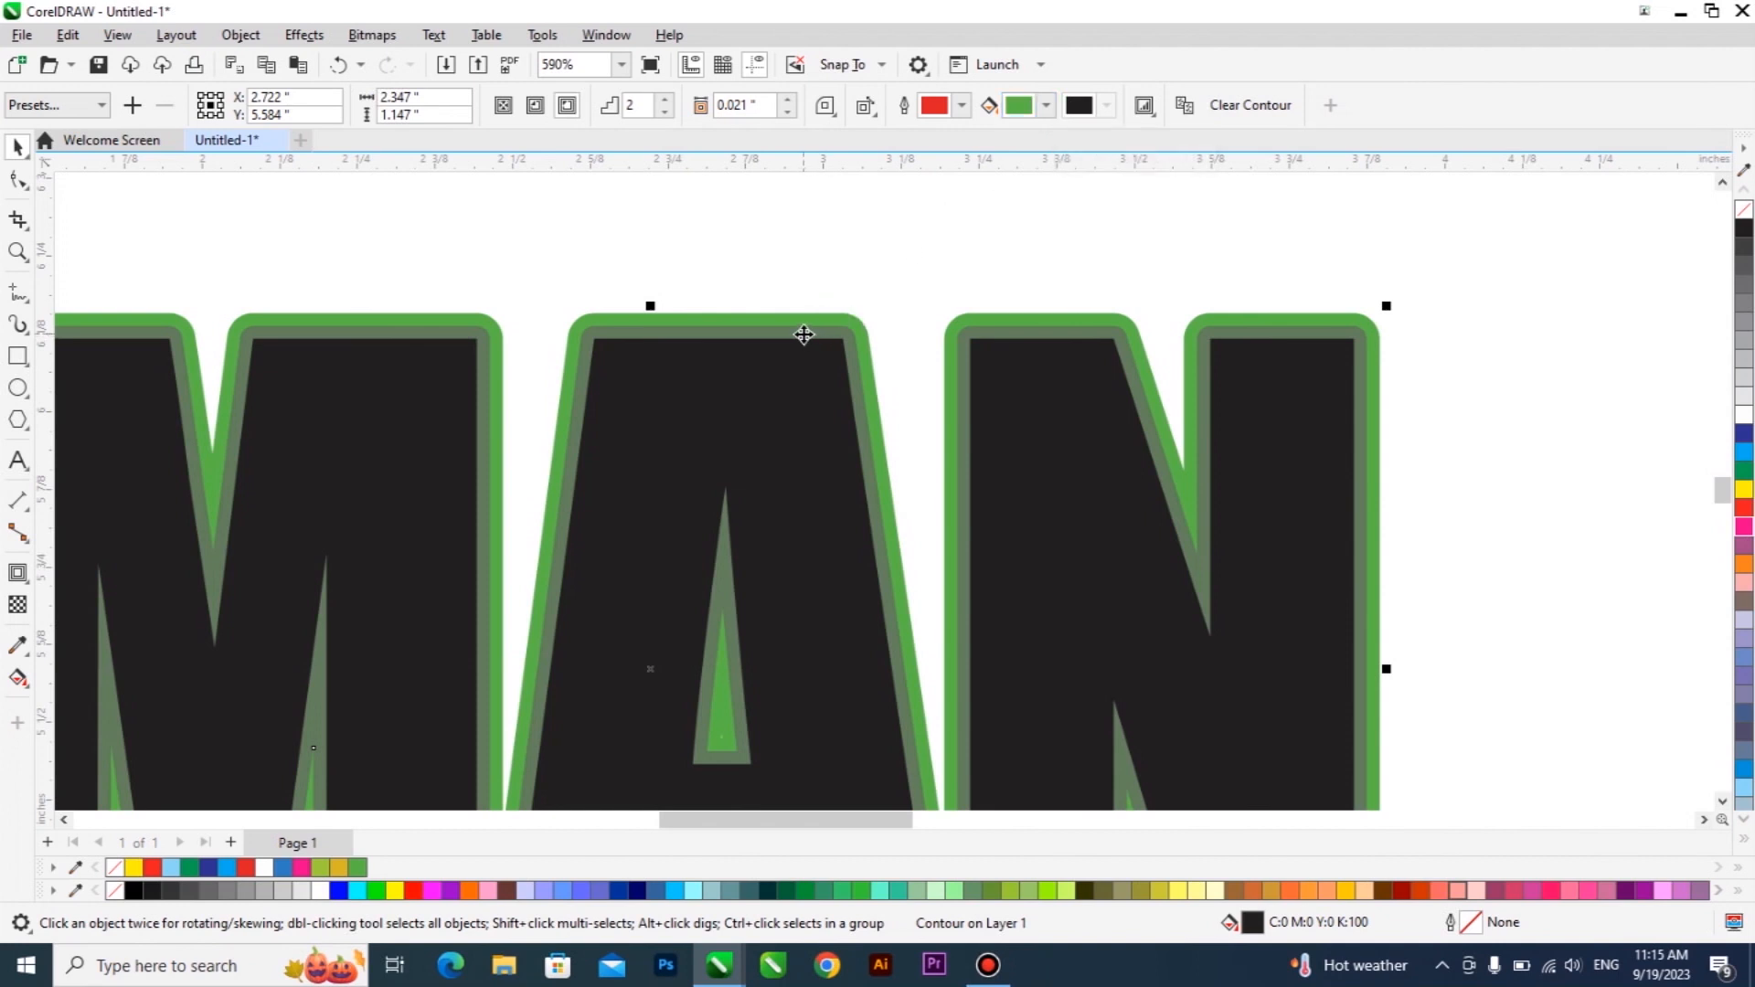
scroll(803, 335, down, 5)
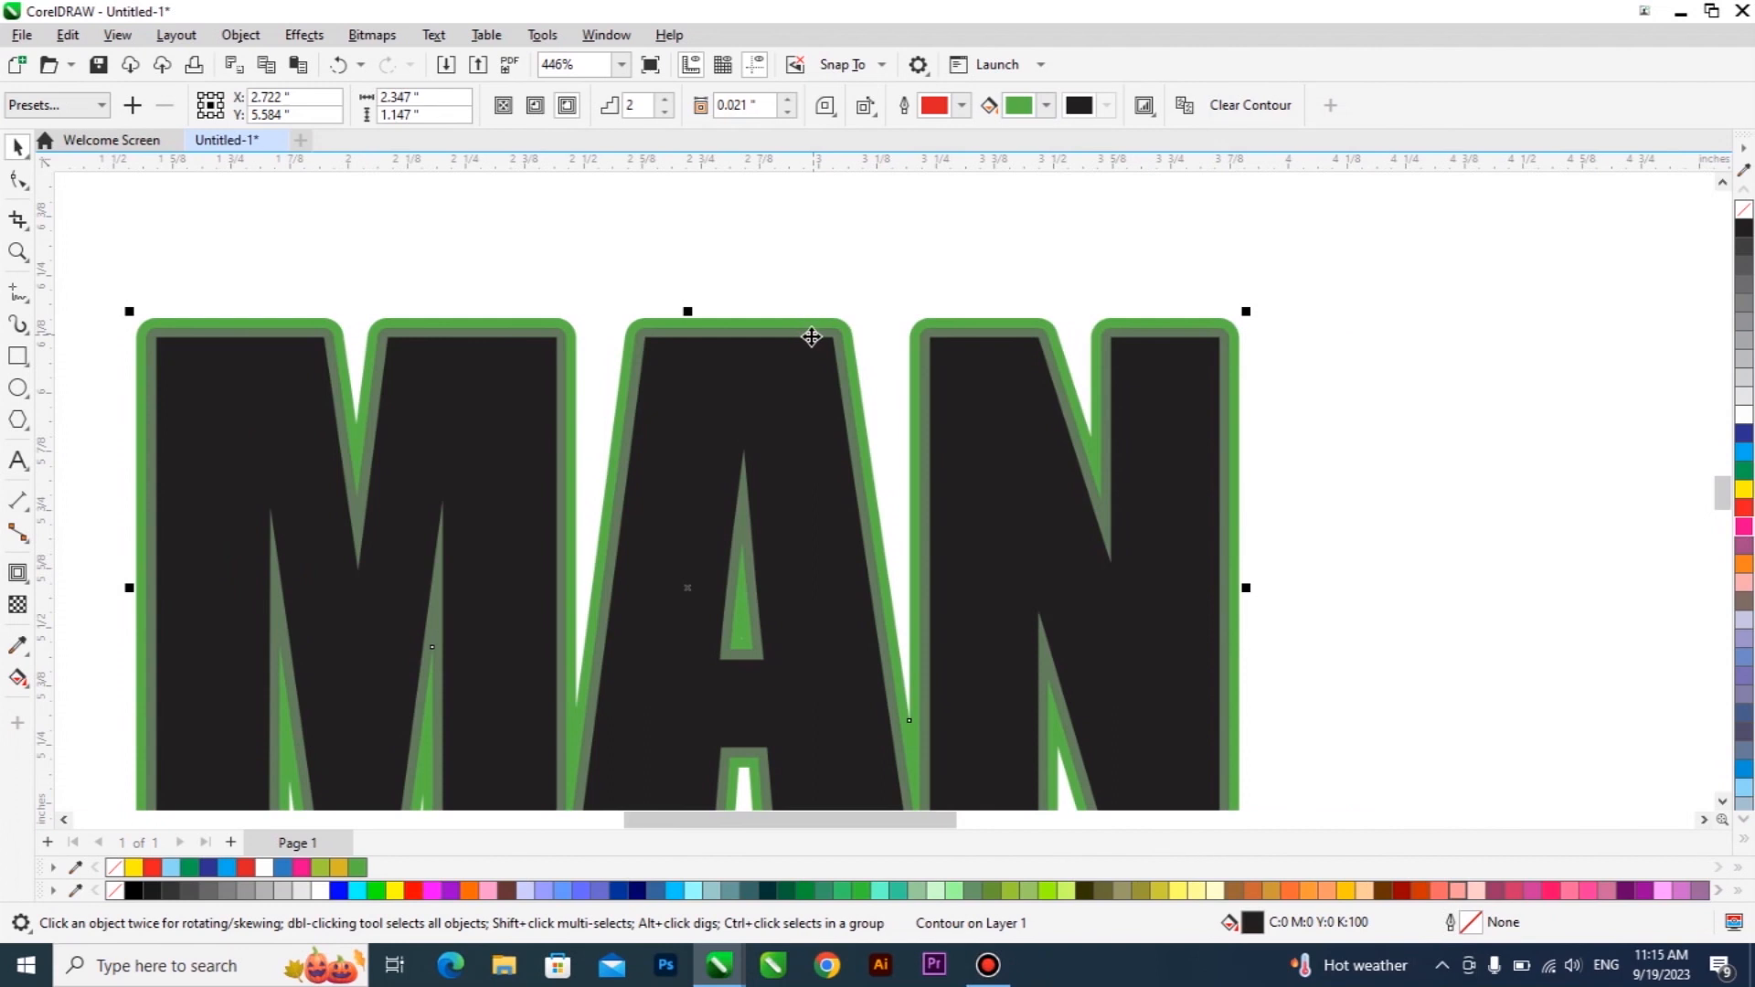
scroll(797, 334, up, 4)
scroll(789, 336, up, 3)
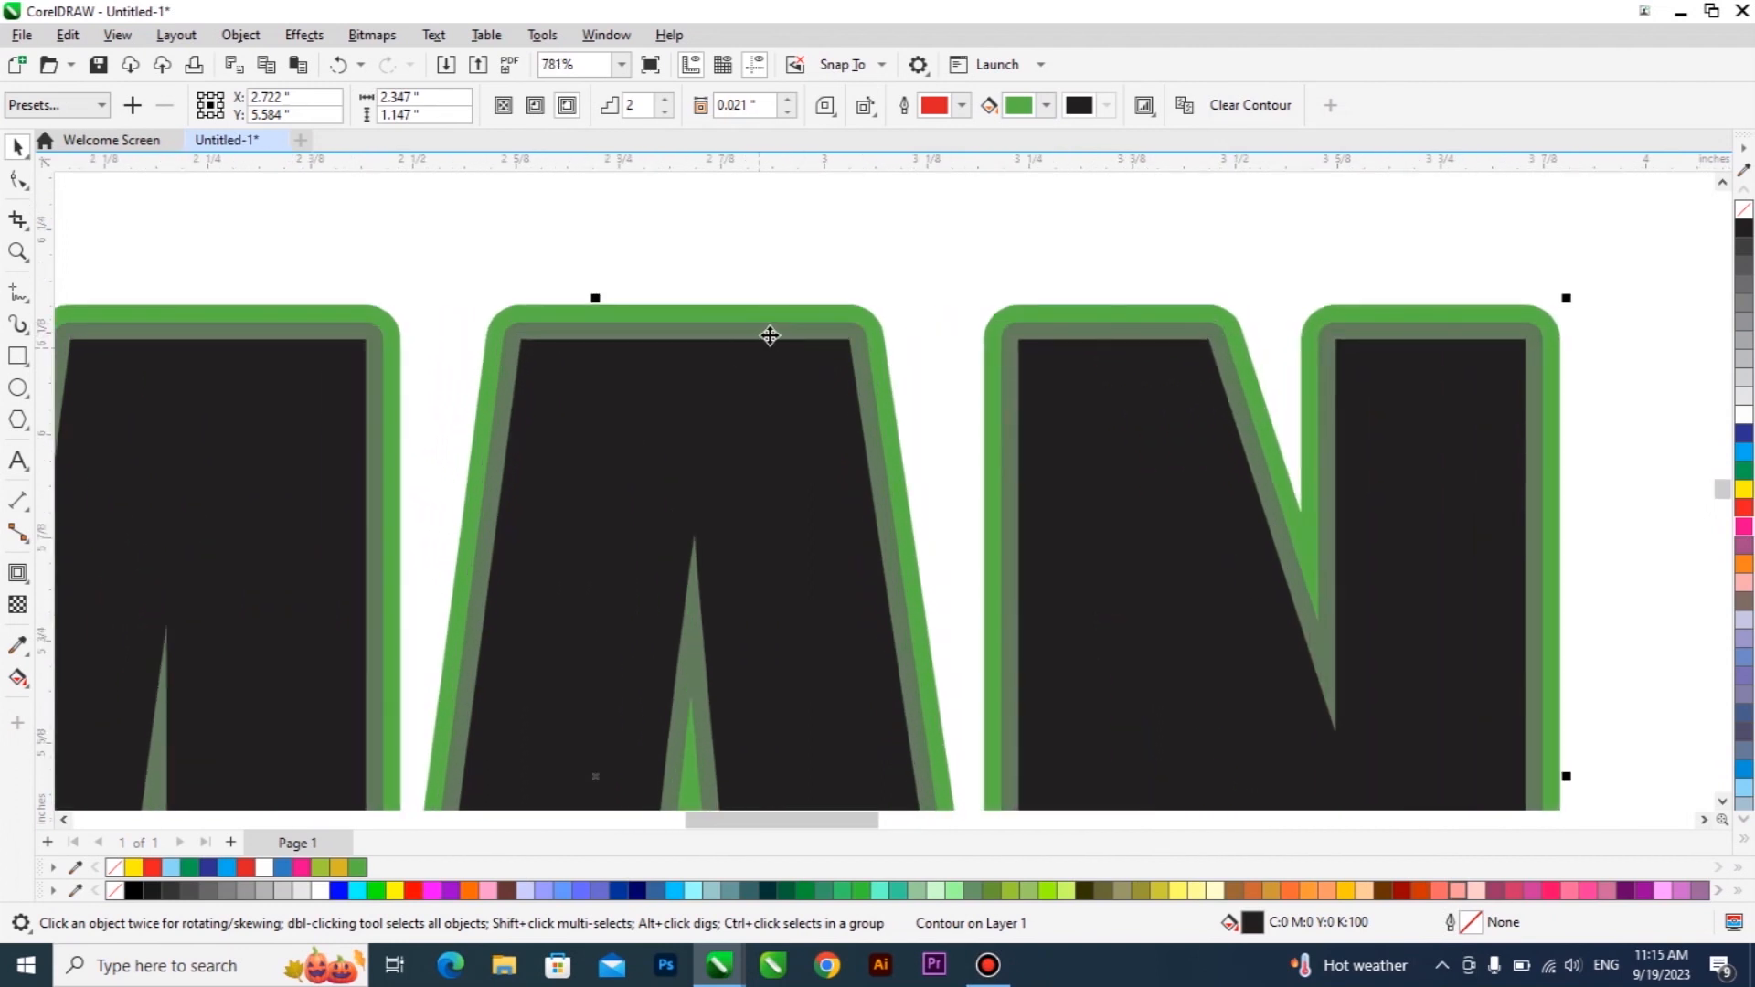
click(667, 99)
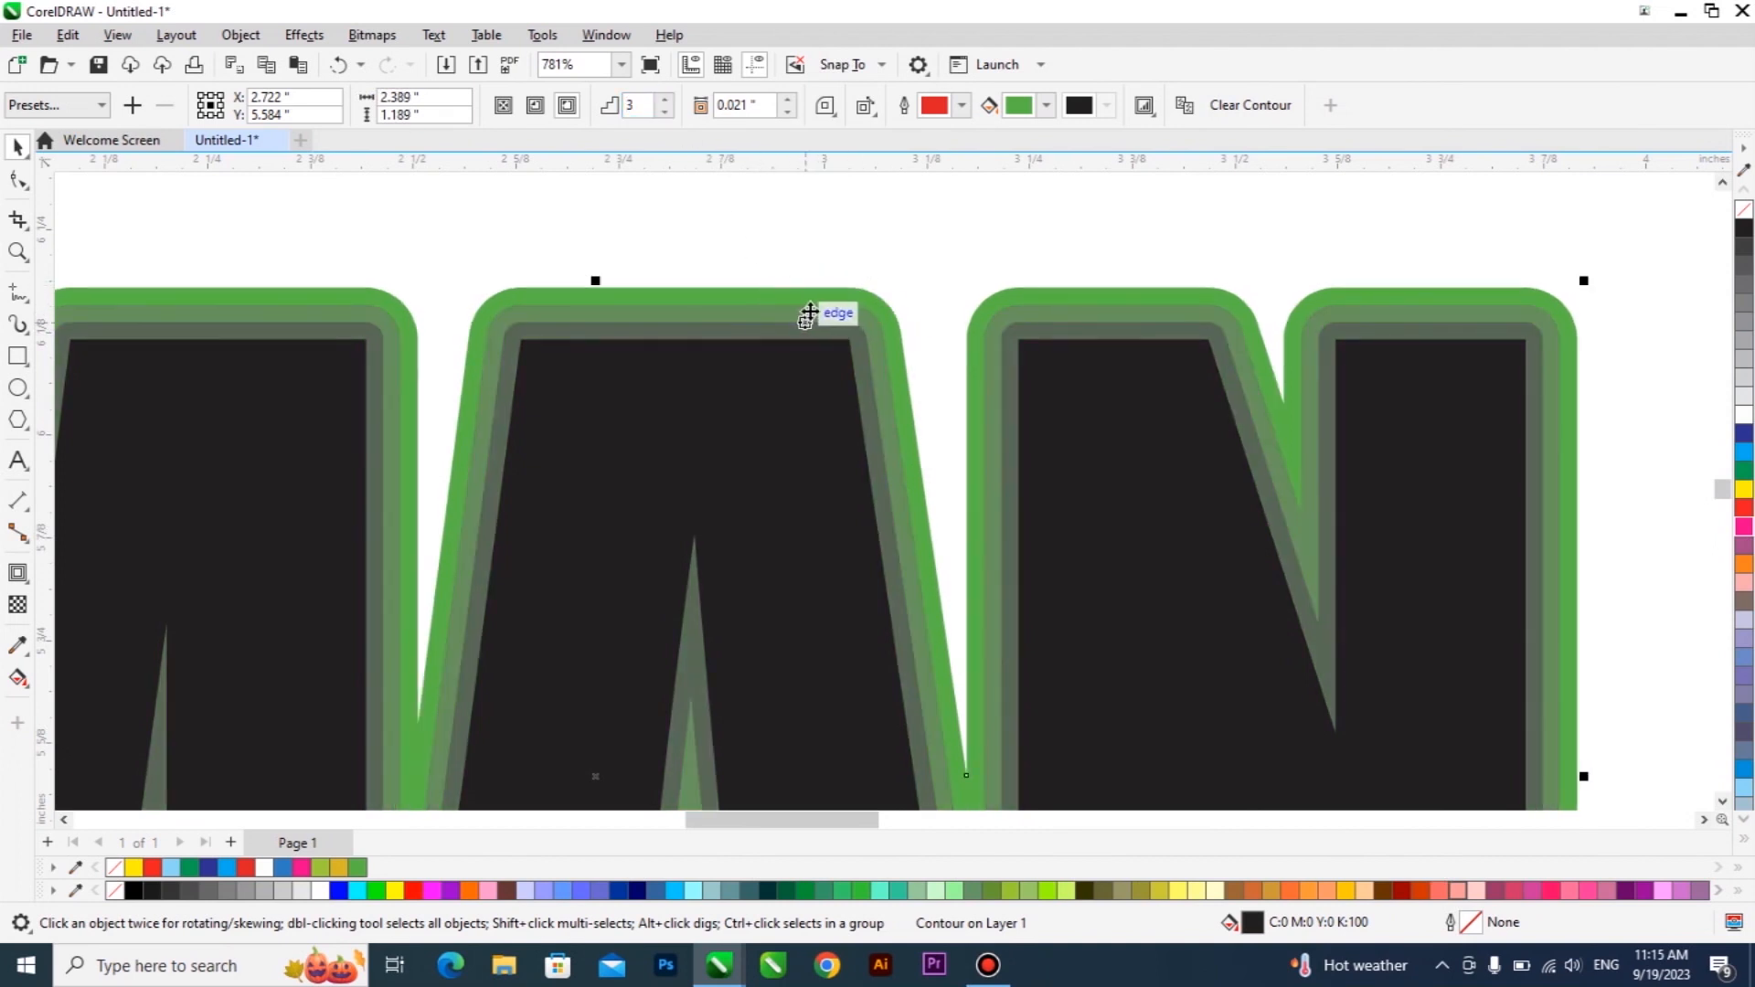
scroll(811, 309, down, 3)
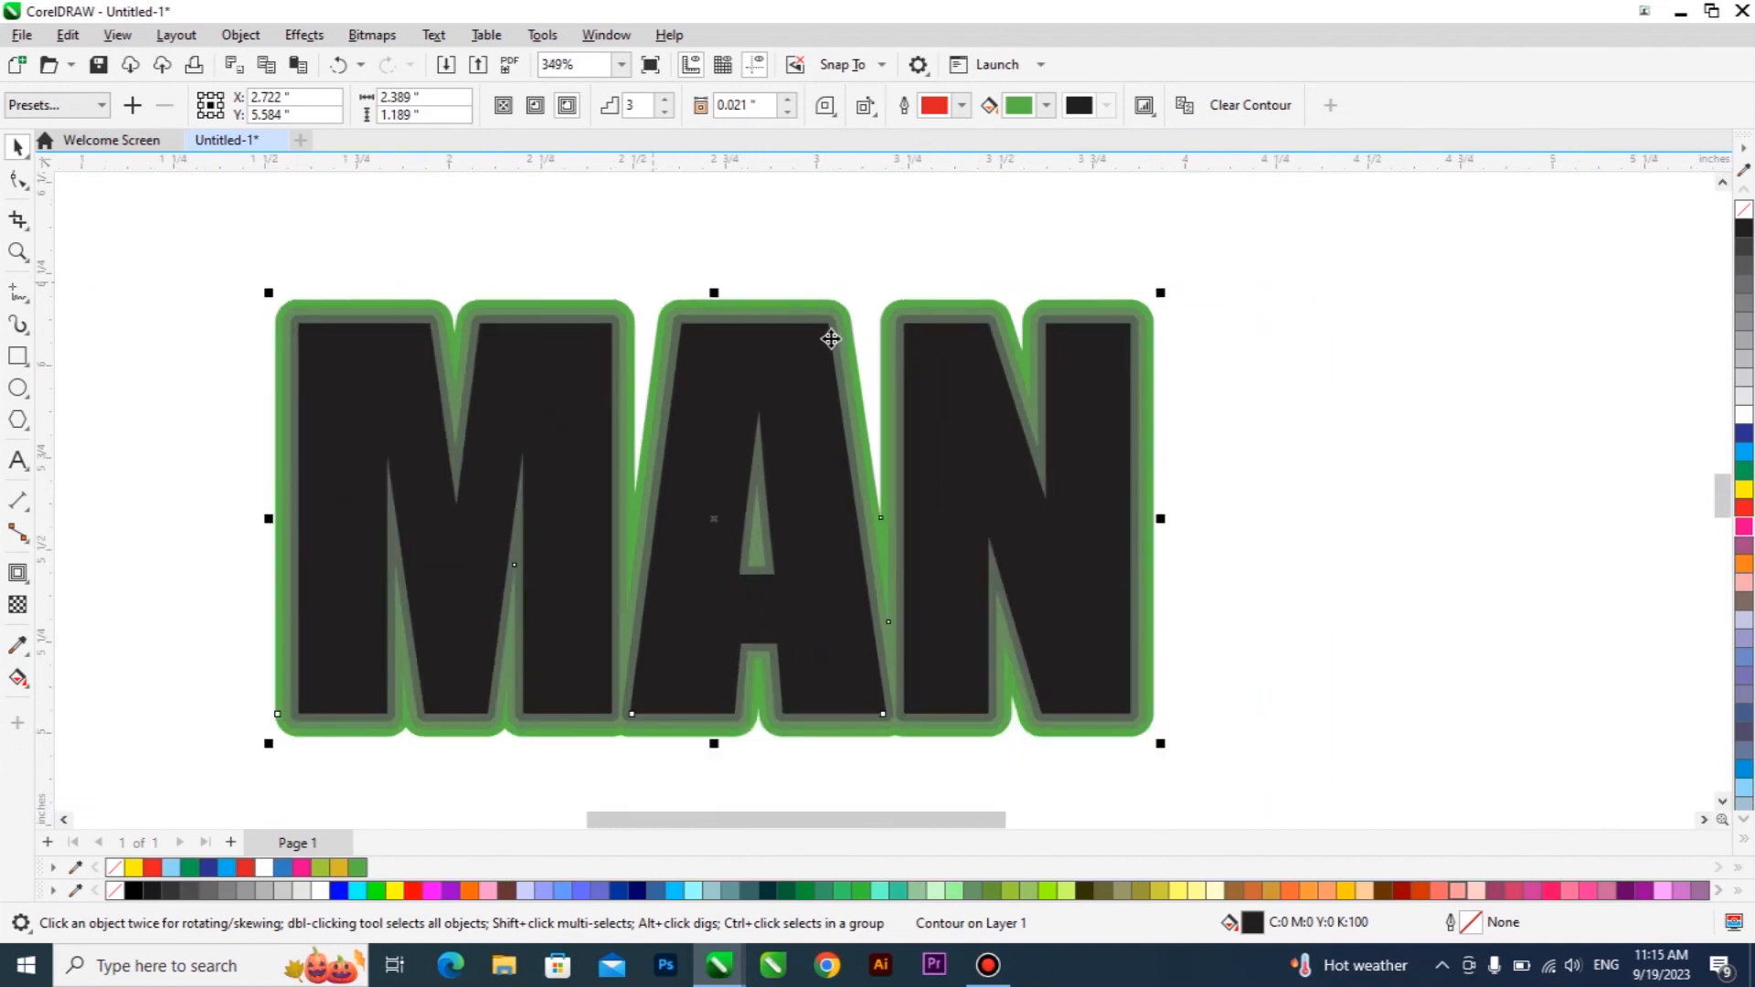
key(Escape)
Select the MAN contour and its text in turn to check how they are linked
click(799, 311)
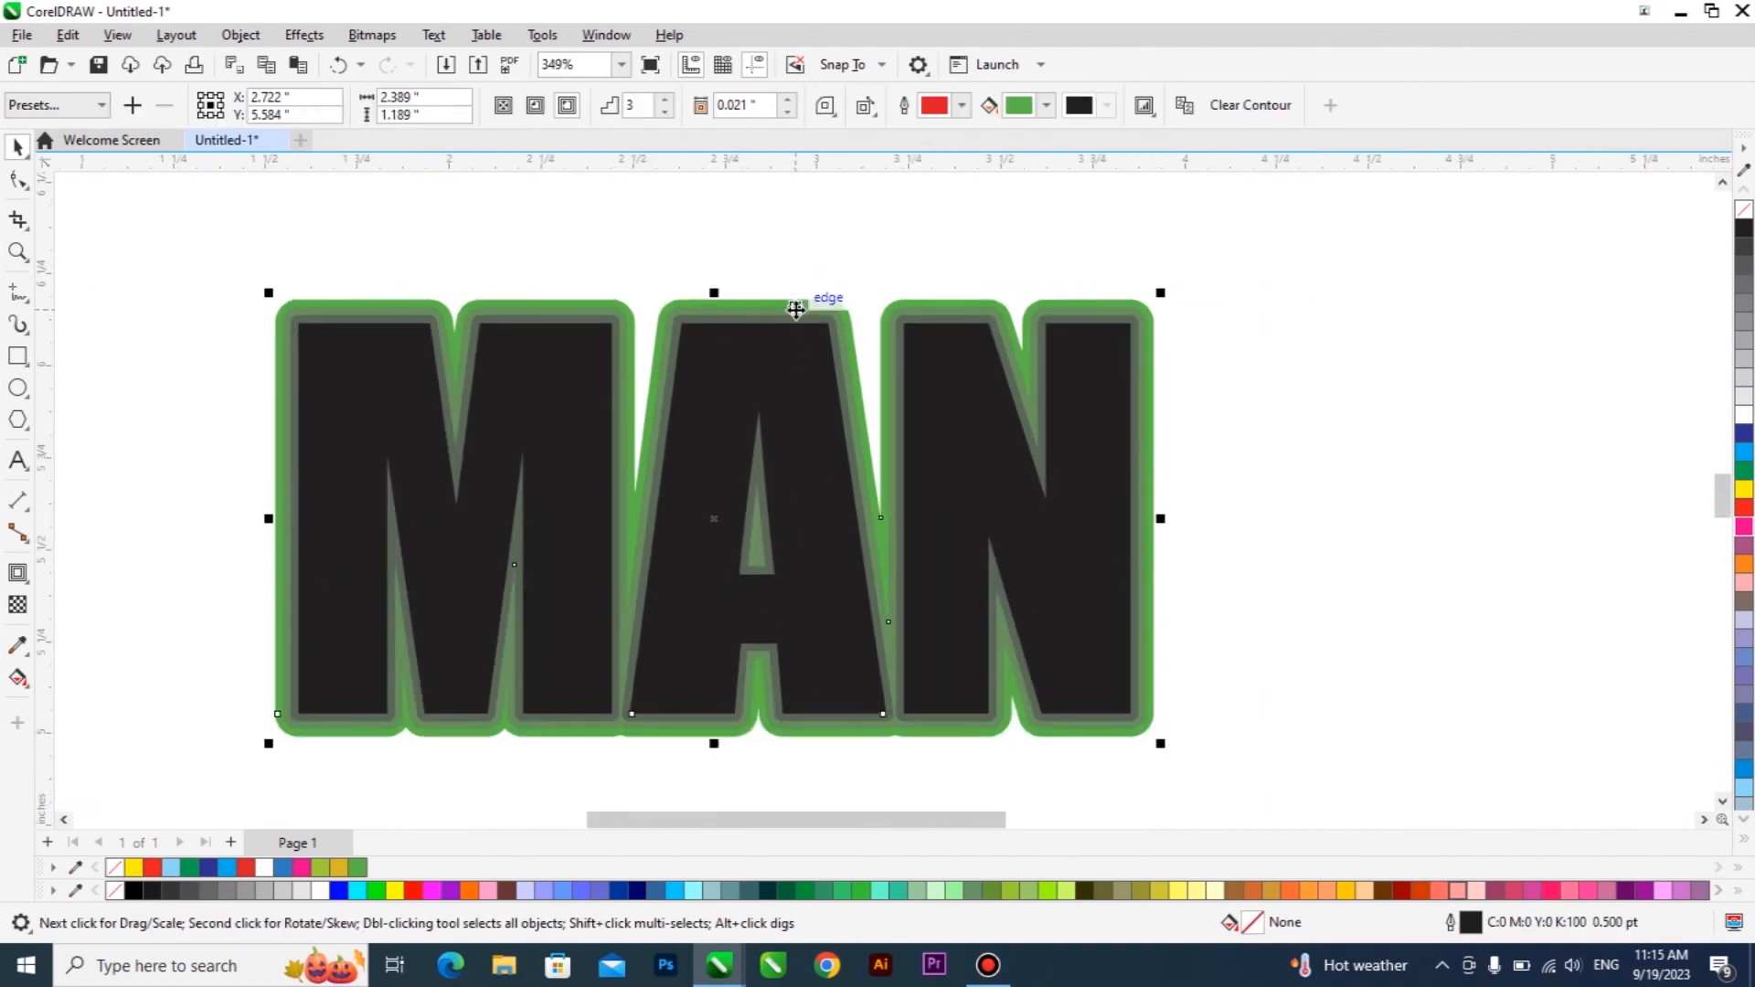
click(28, 586)
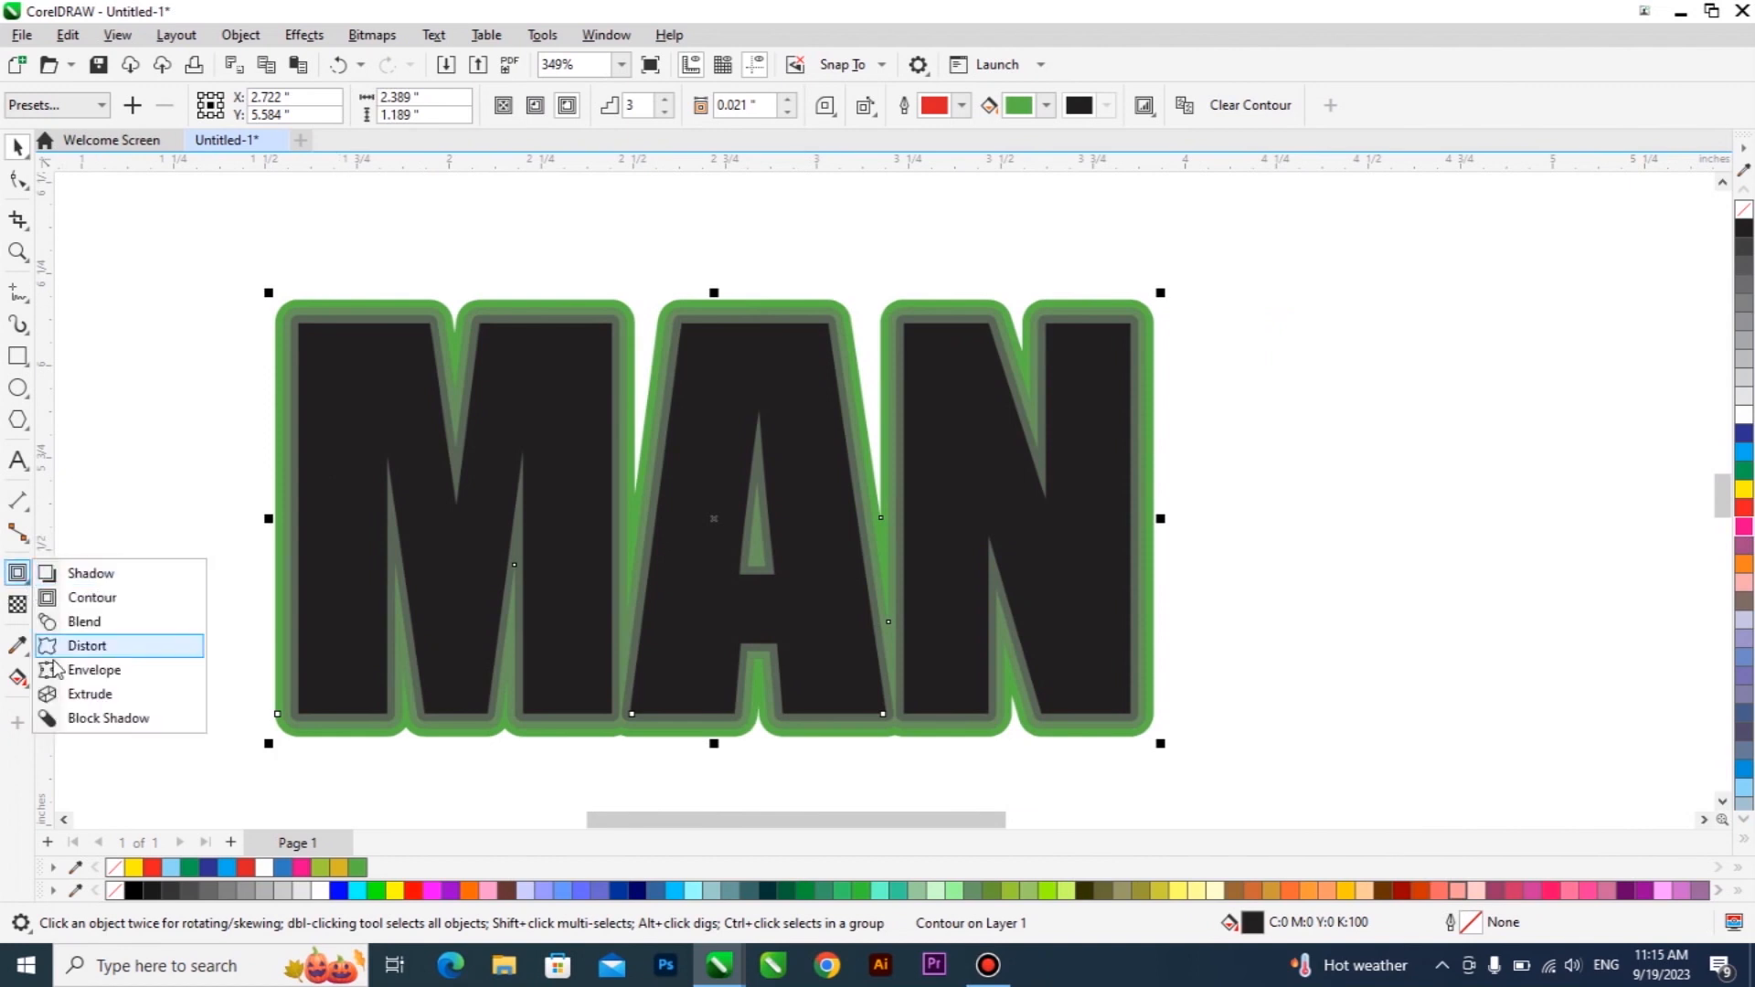
click(788, 304)
click(789, 279)
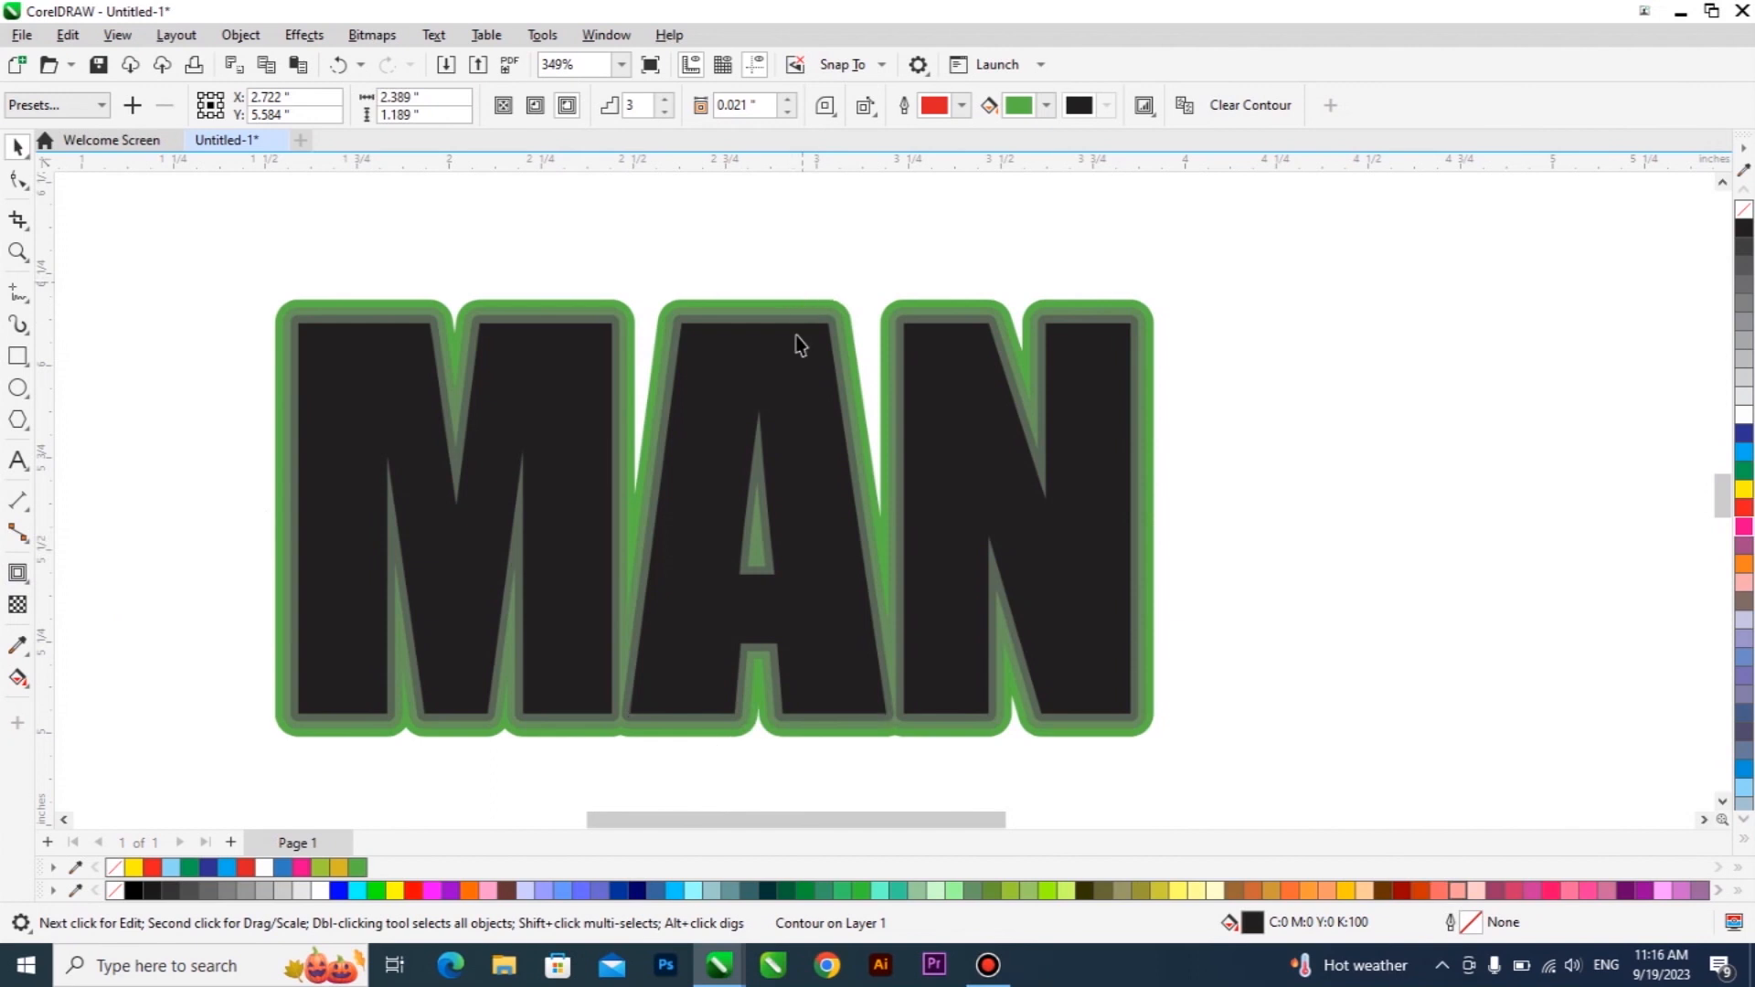
click(793, 350)
click(805, 303)
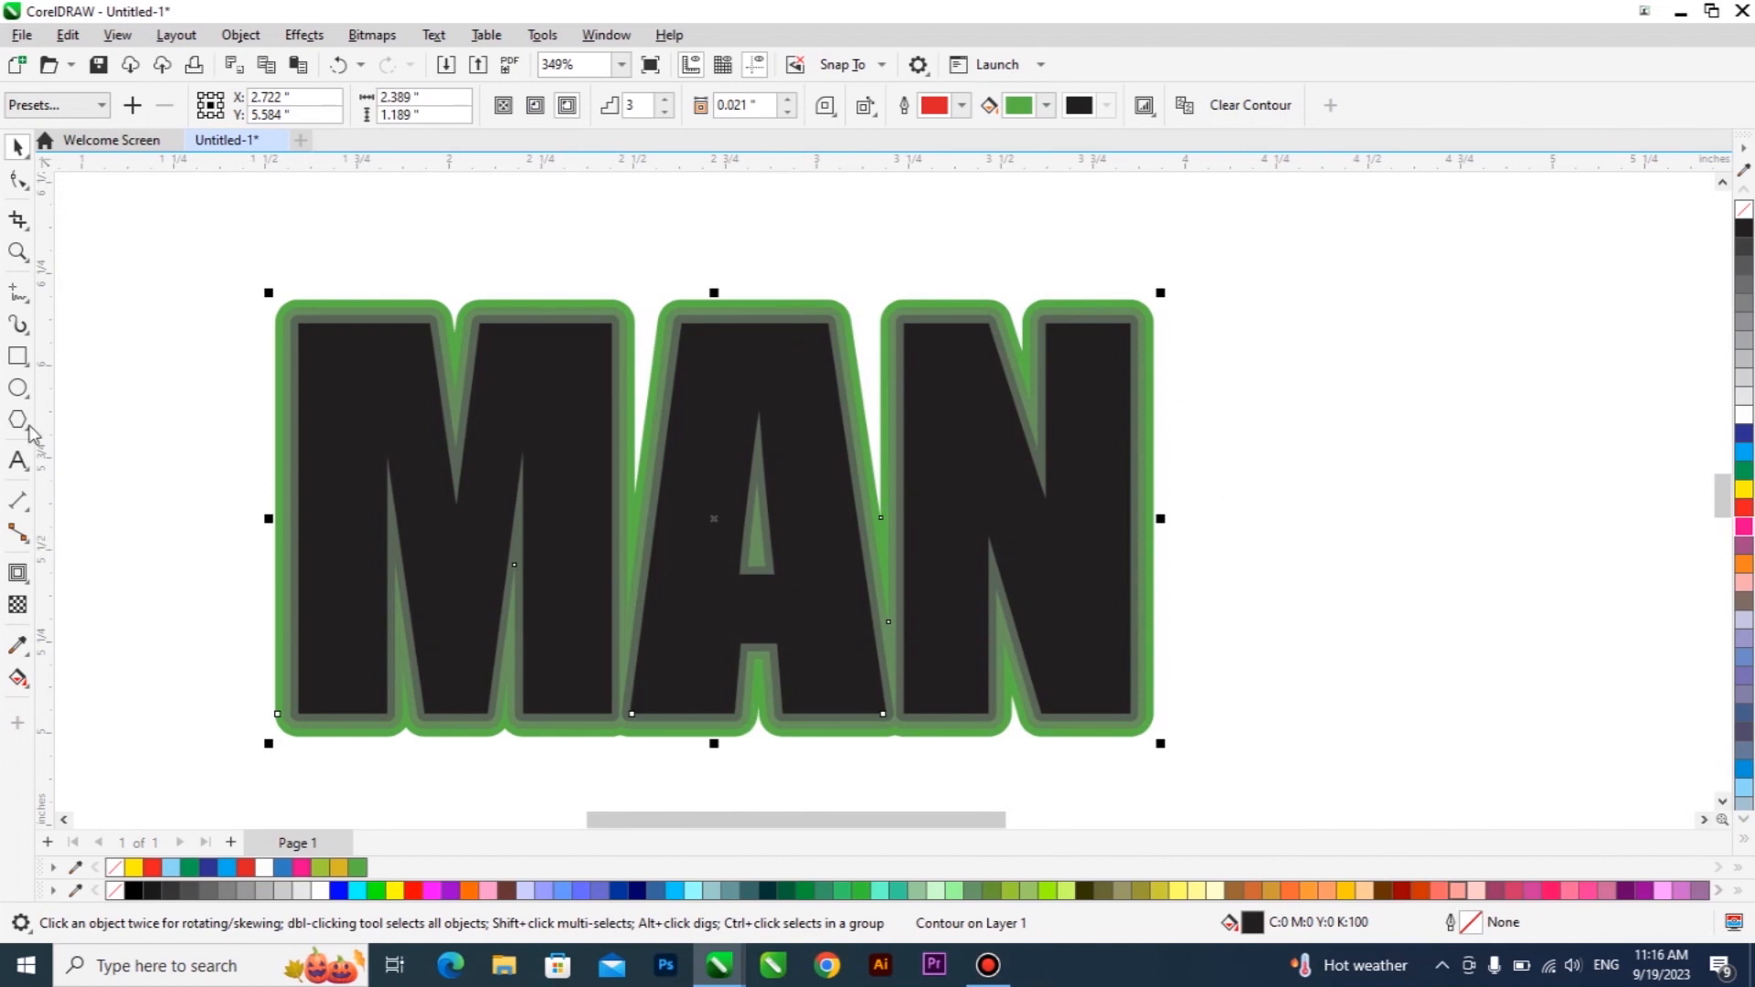
Write the note "Ctrl + k" in red beside the MAN text and delete it again
click(17, 460)
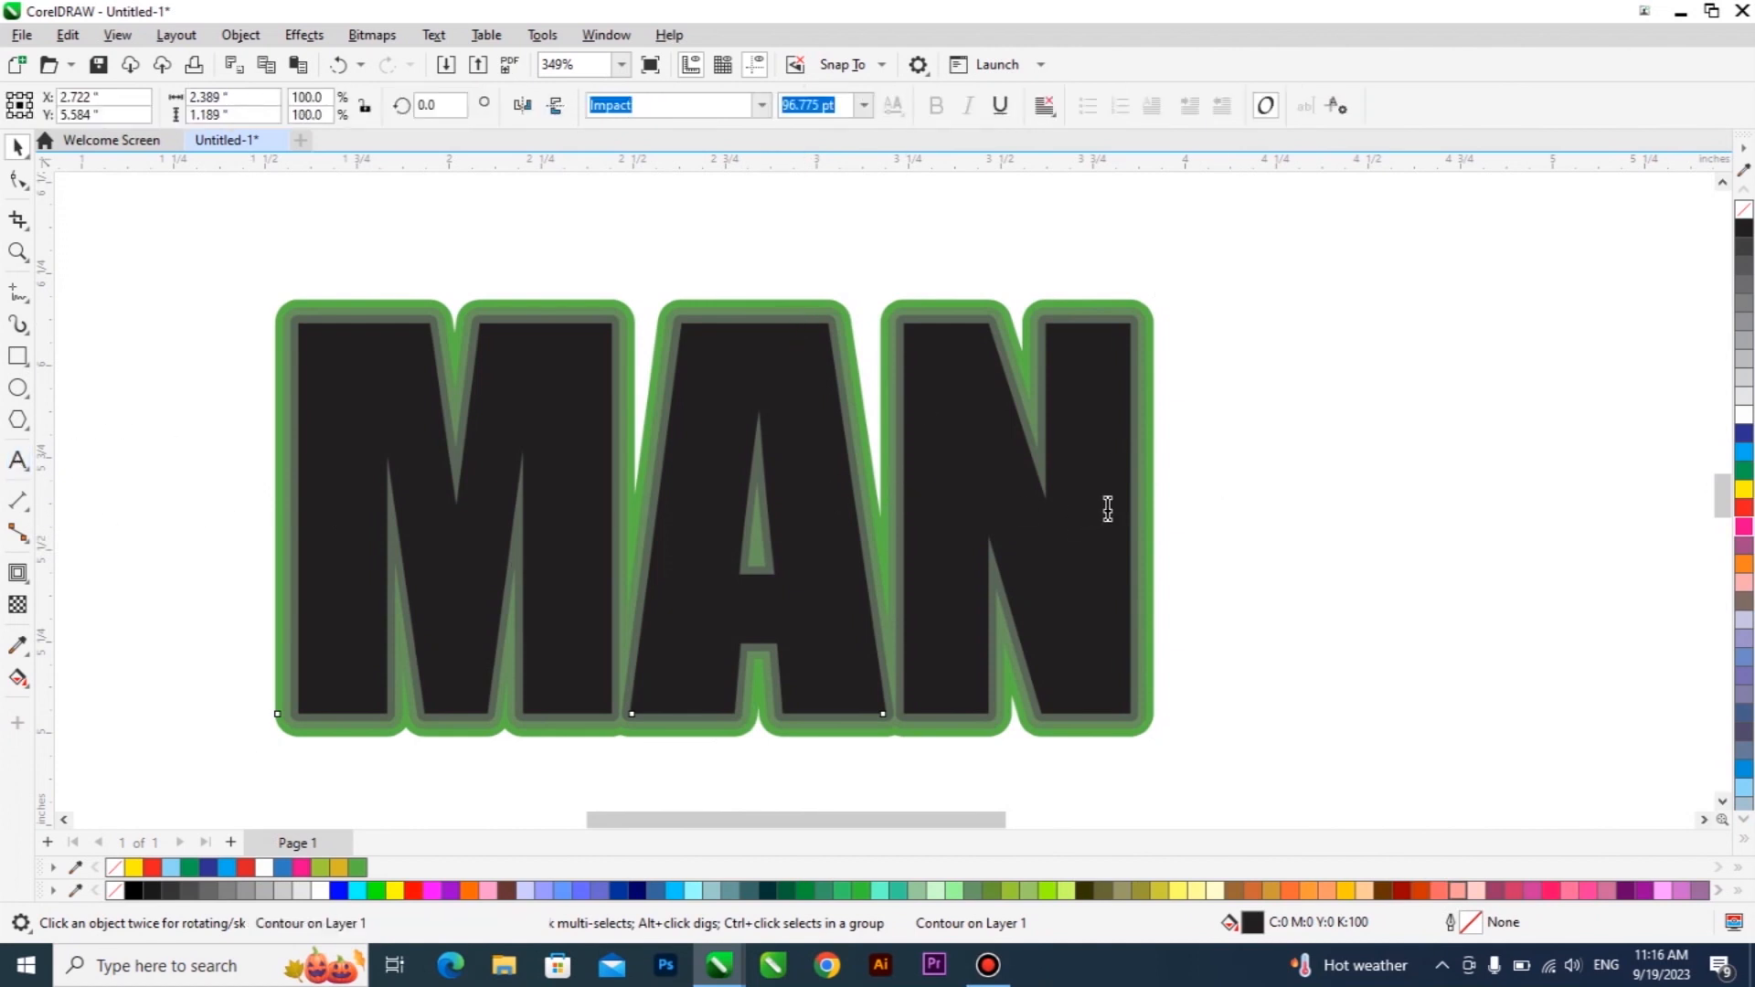
click(1231, 436)
text(C)
key(BackSpace)
text(Ctr)
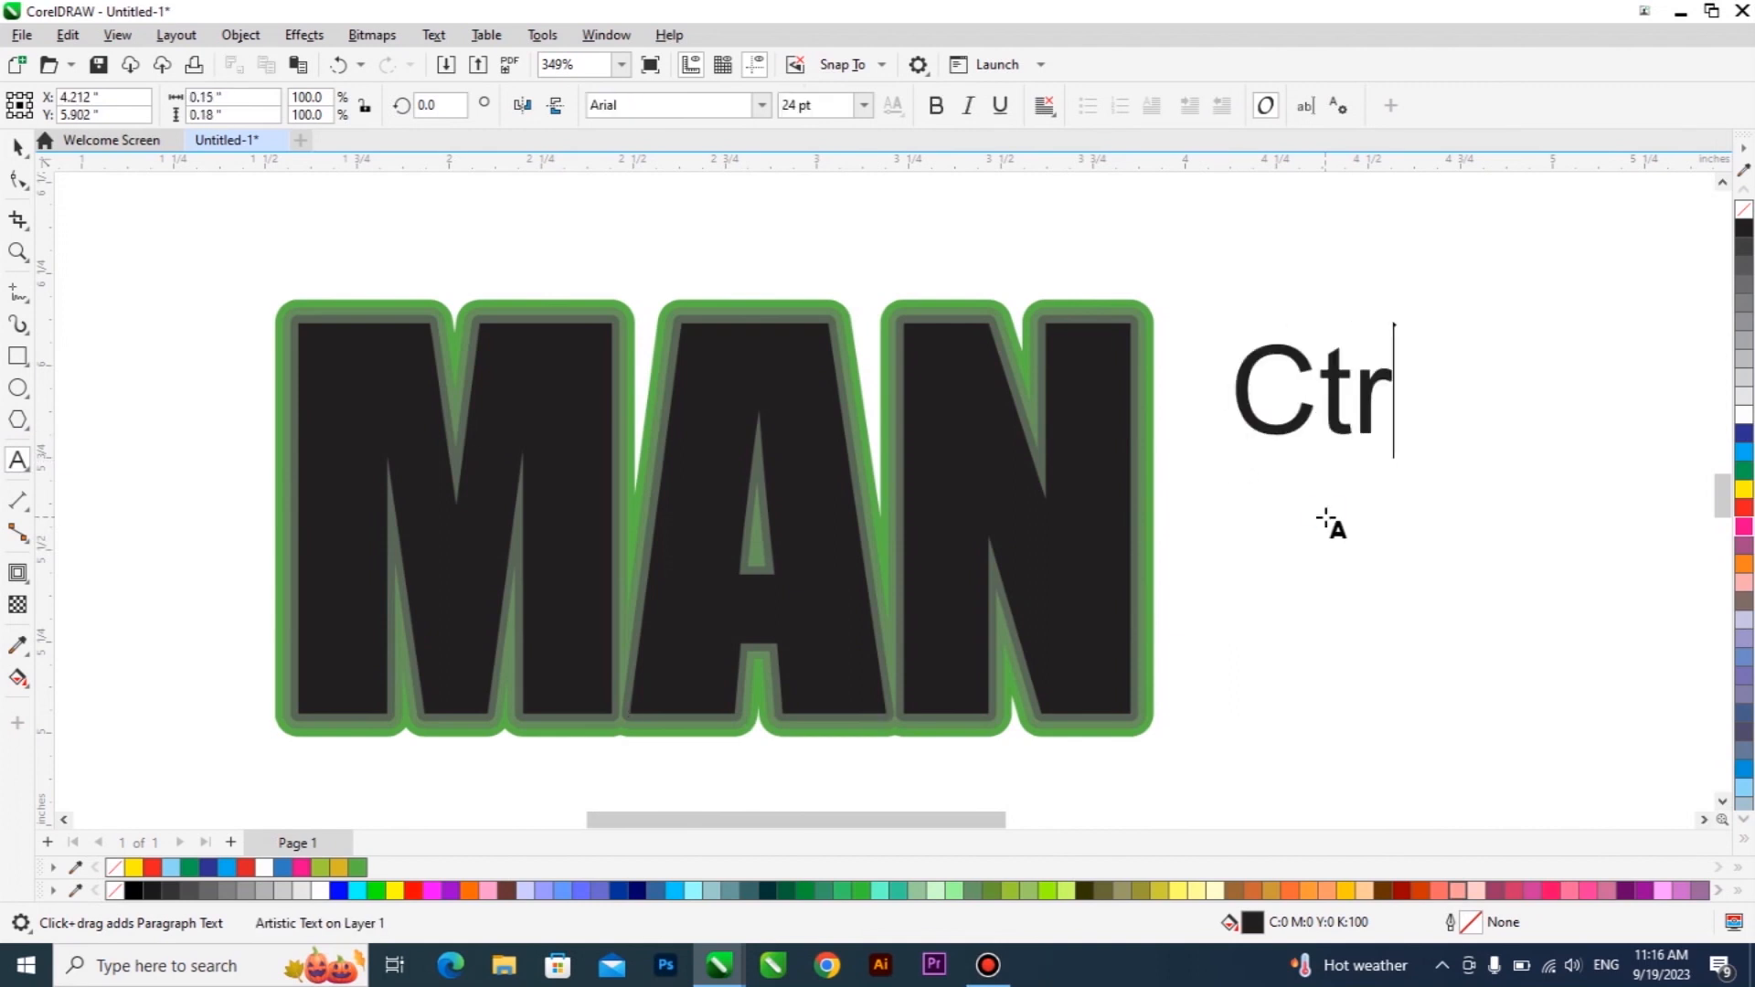
text(l + k)
key(ctrl+space)
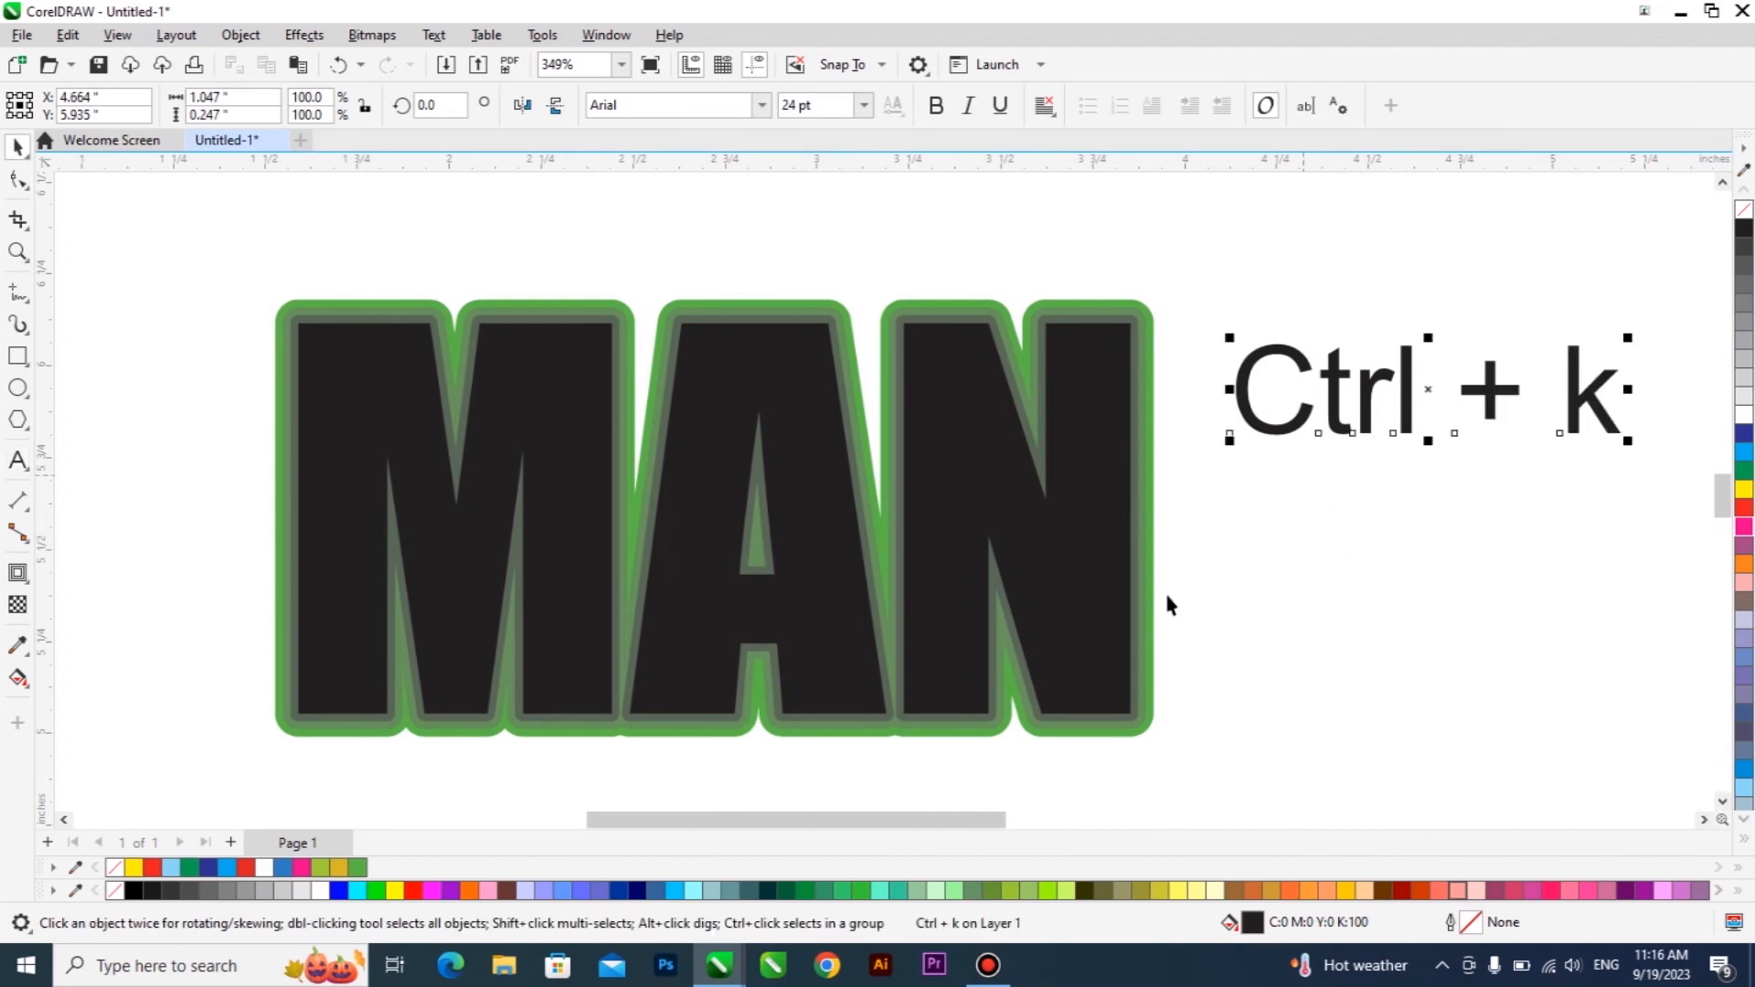
click(416, 890)
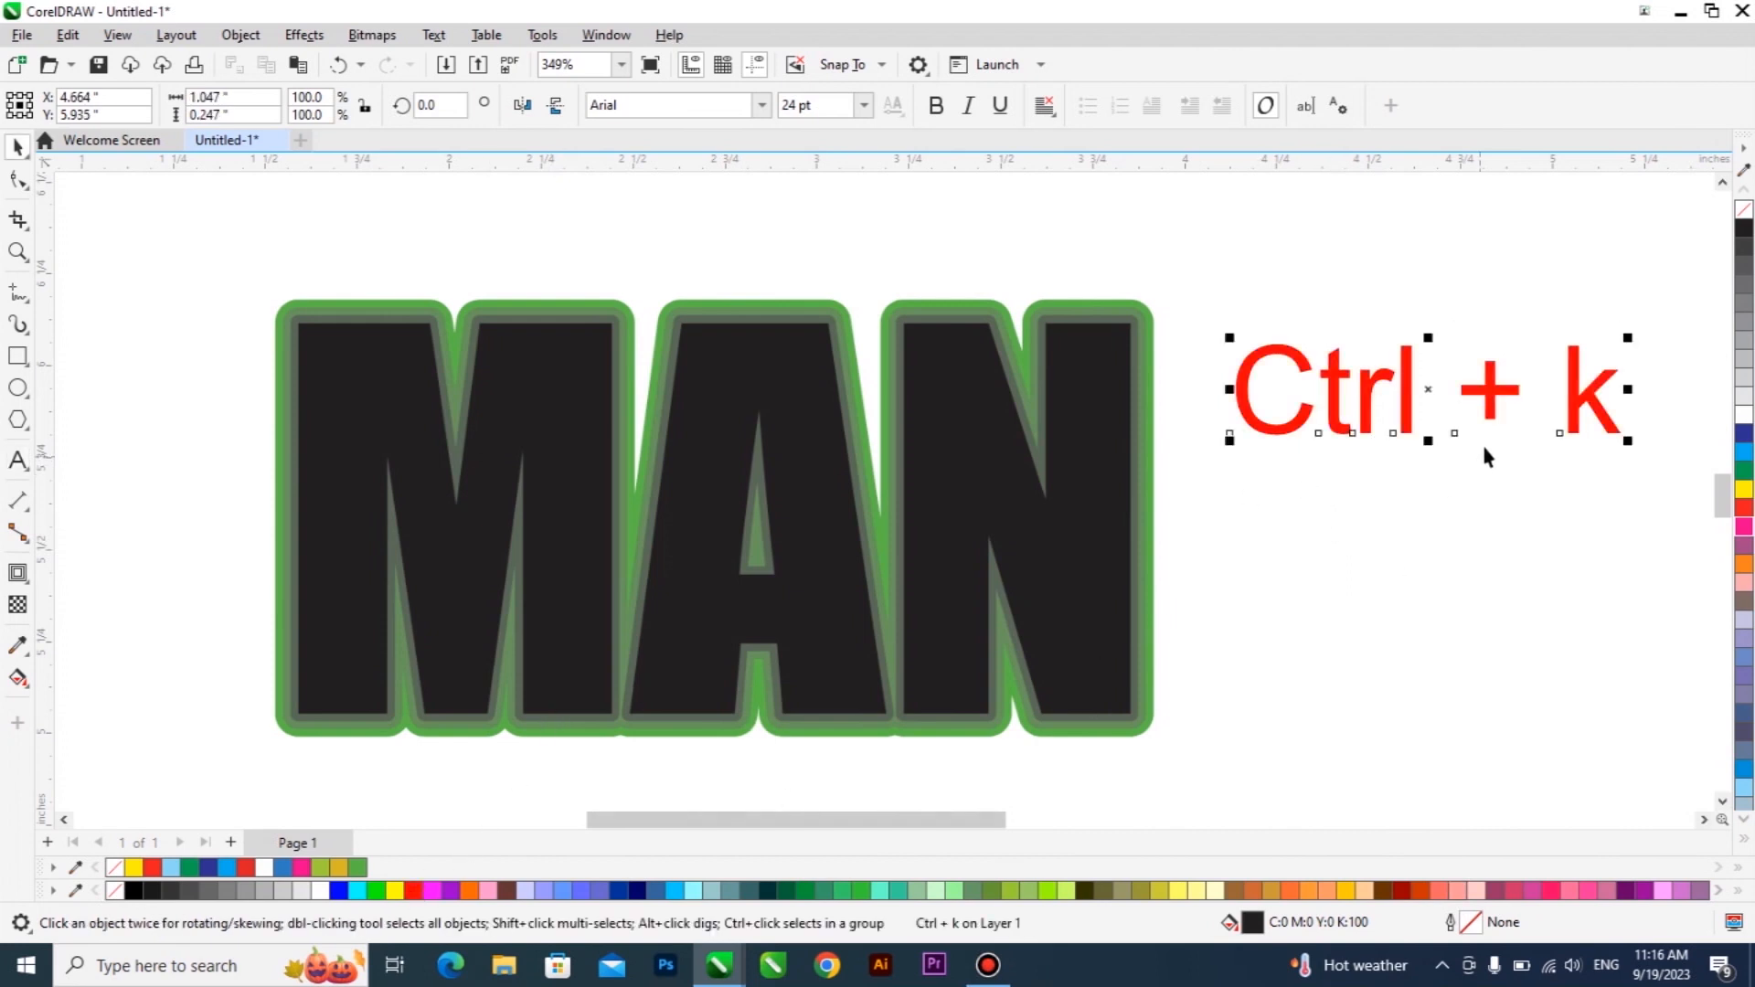
key(Delete)
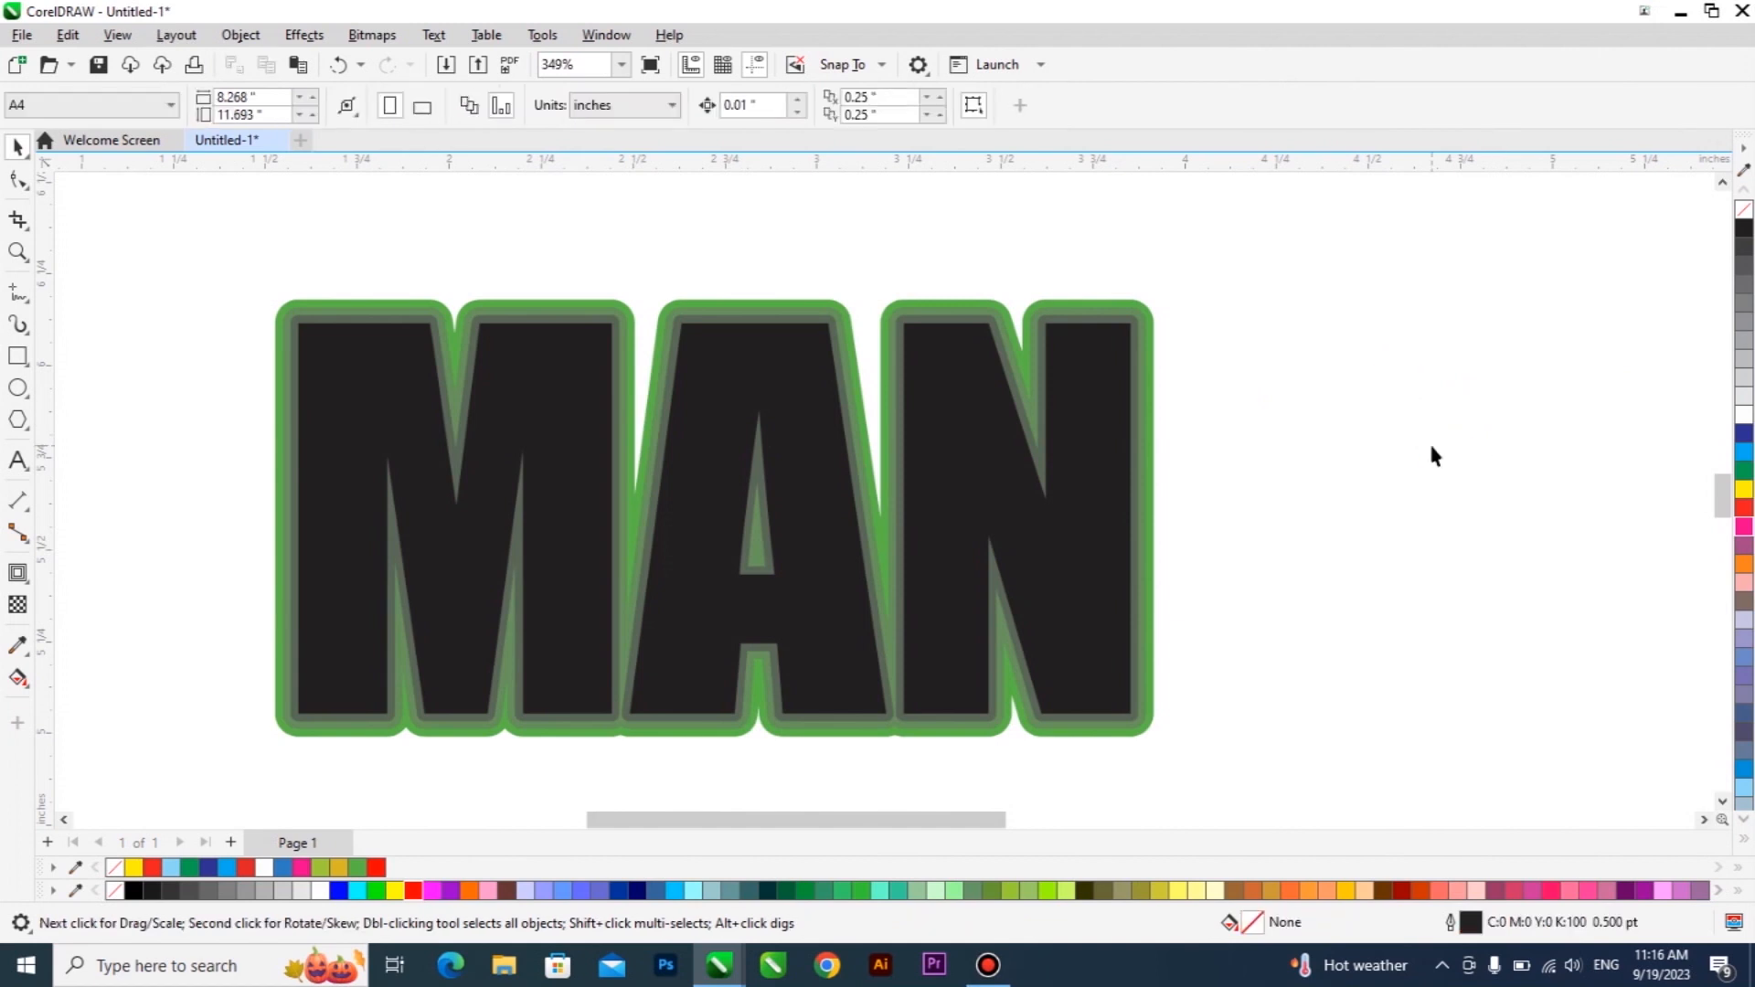
Compare selecting the black MAN letters with selecting the surrounding green contour
click(987, 441)
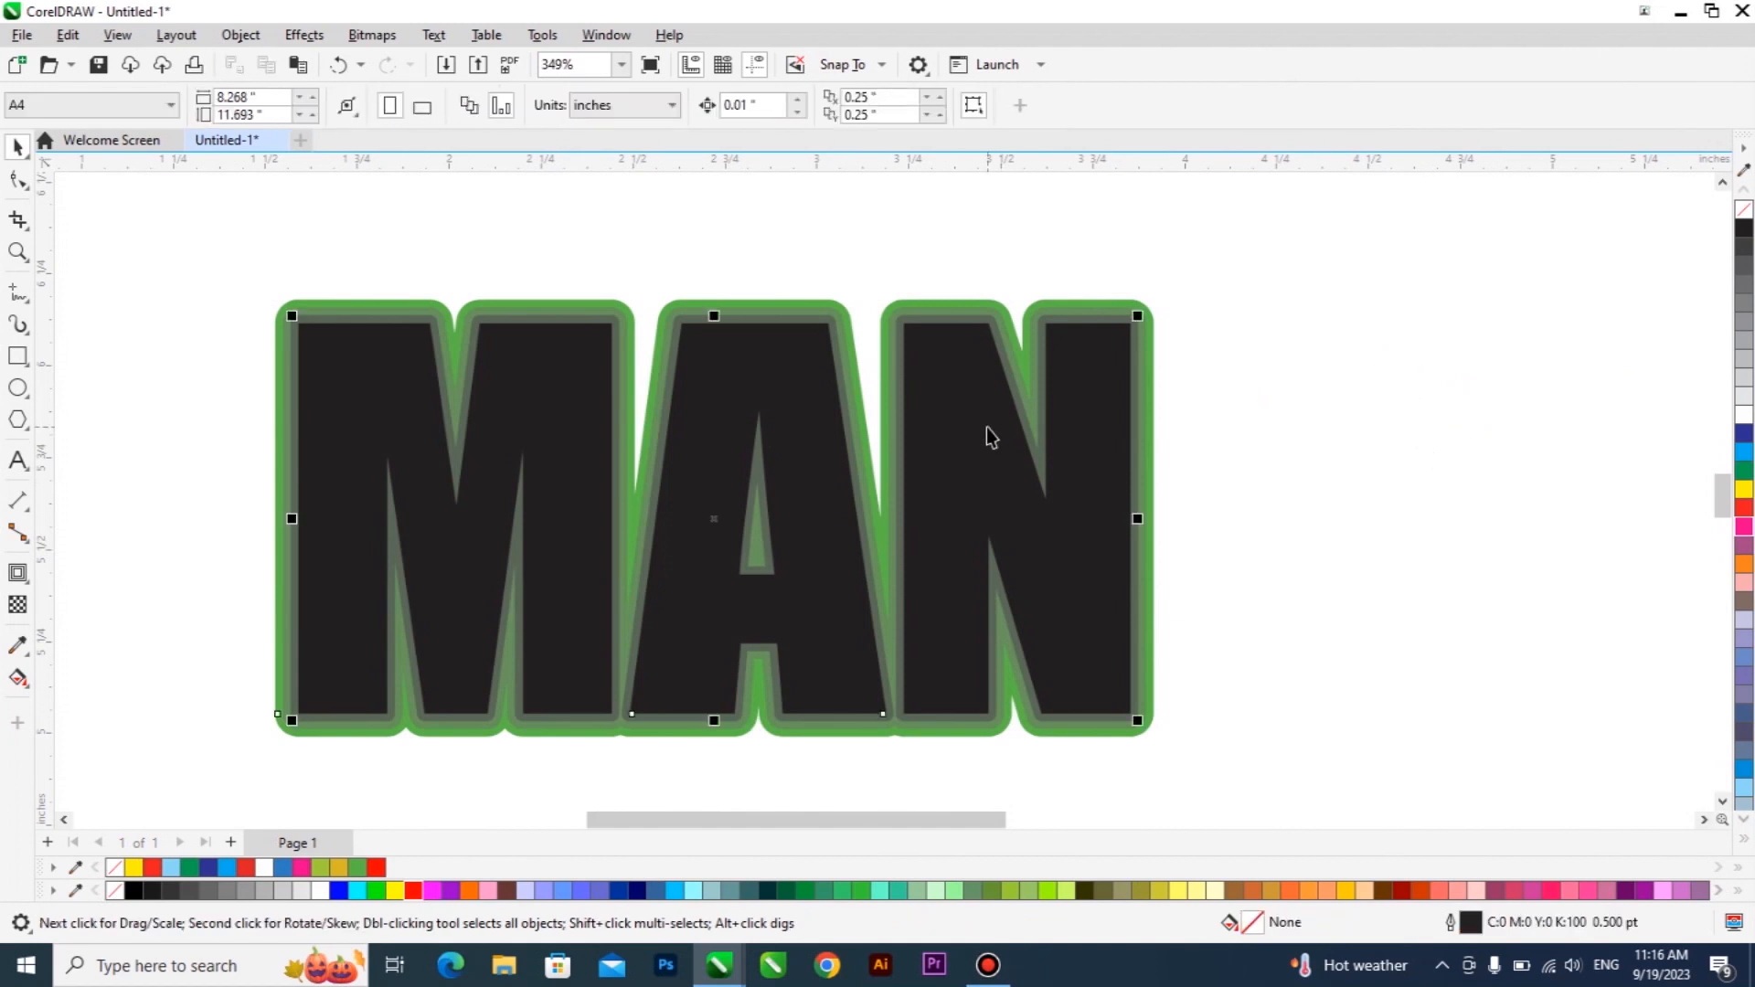
click(798, 309)
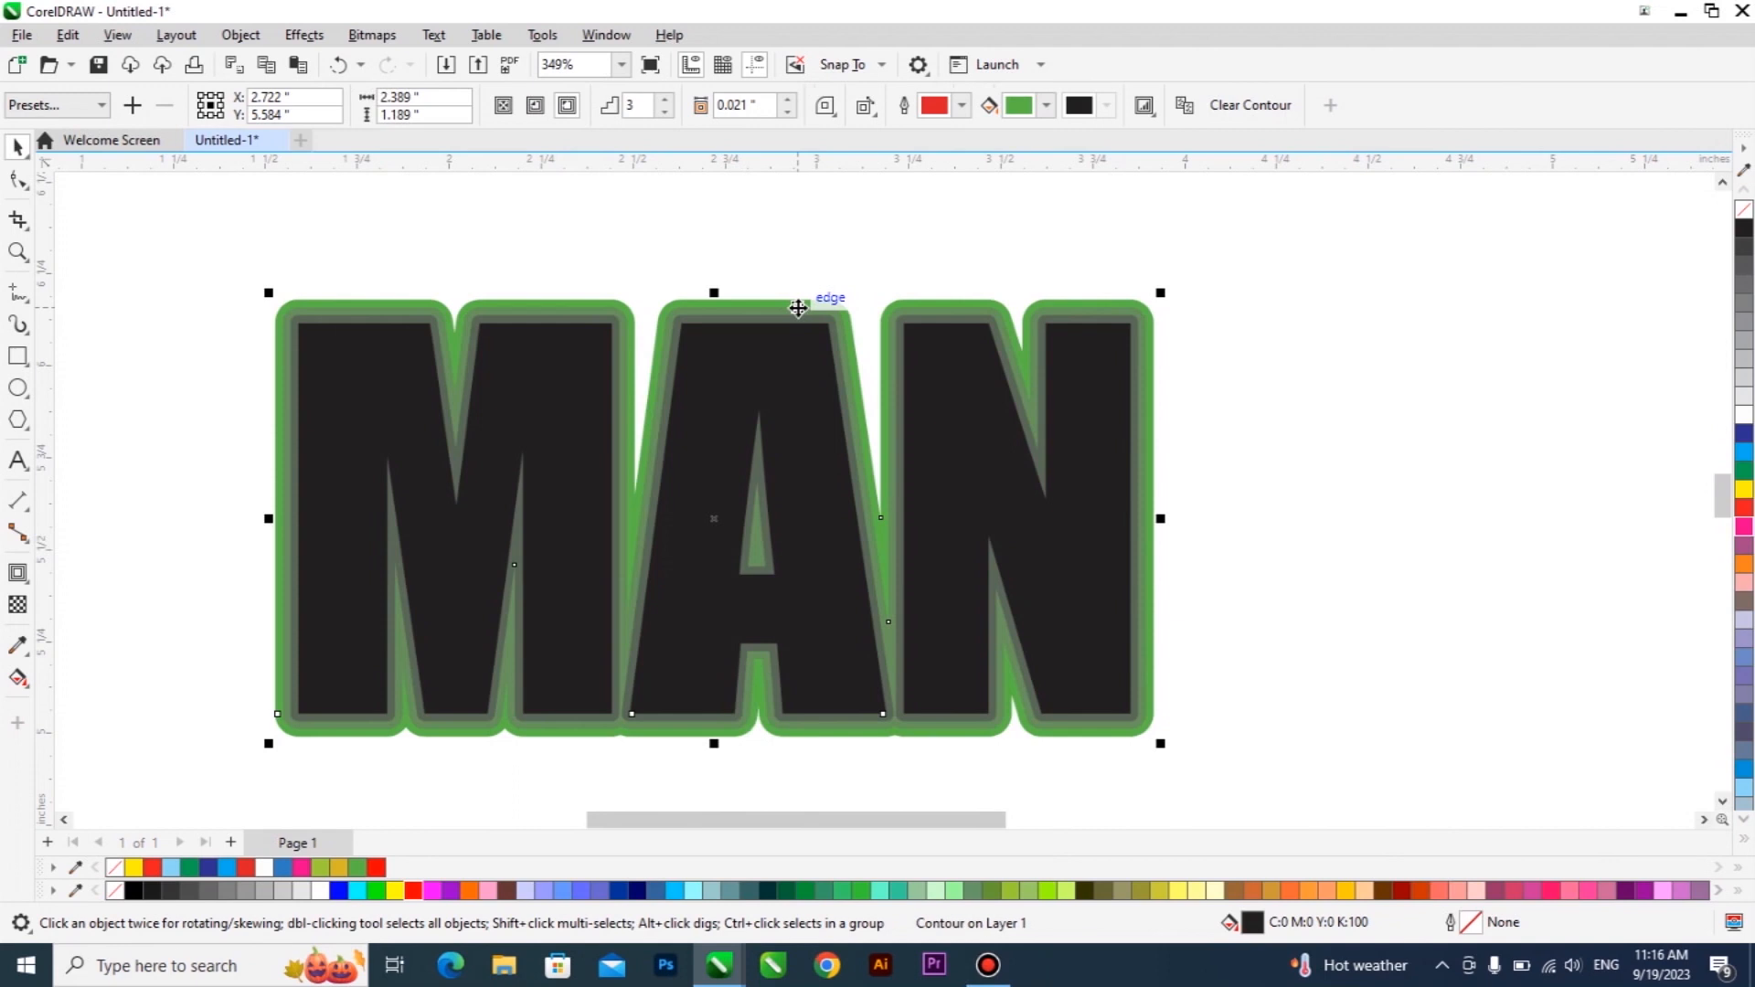
click(819, 384)
click(830, 293)
click(820, 309)
key(Escape)
click(810, 371)
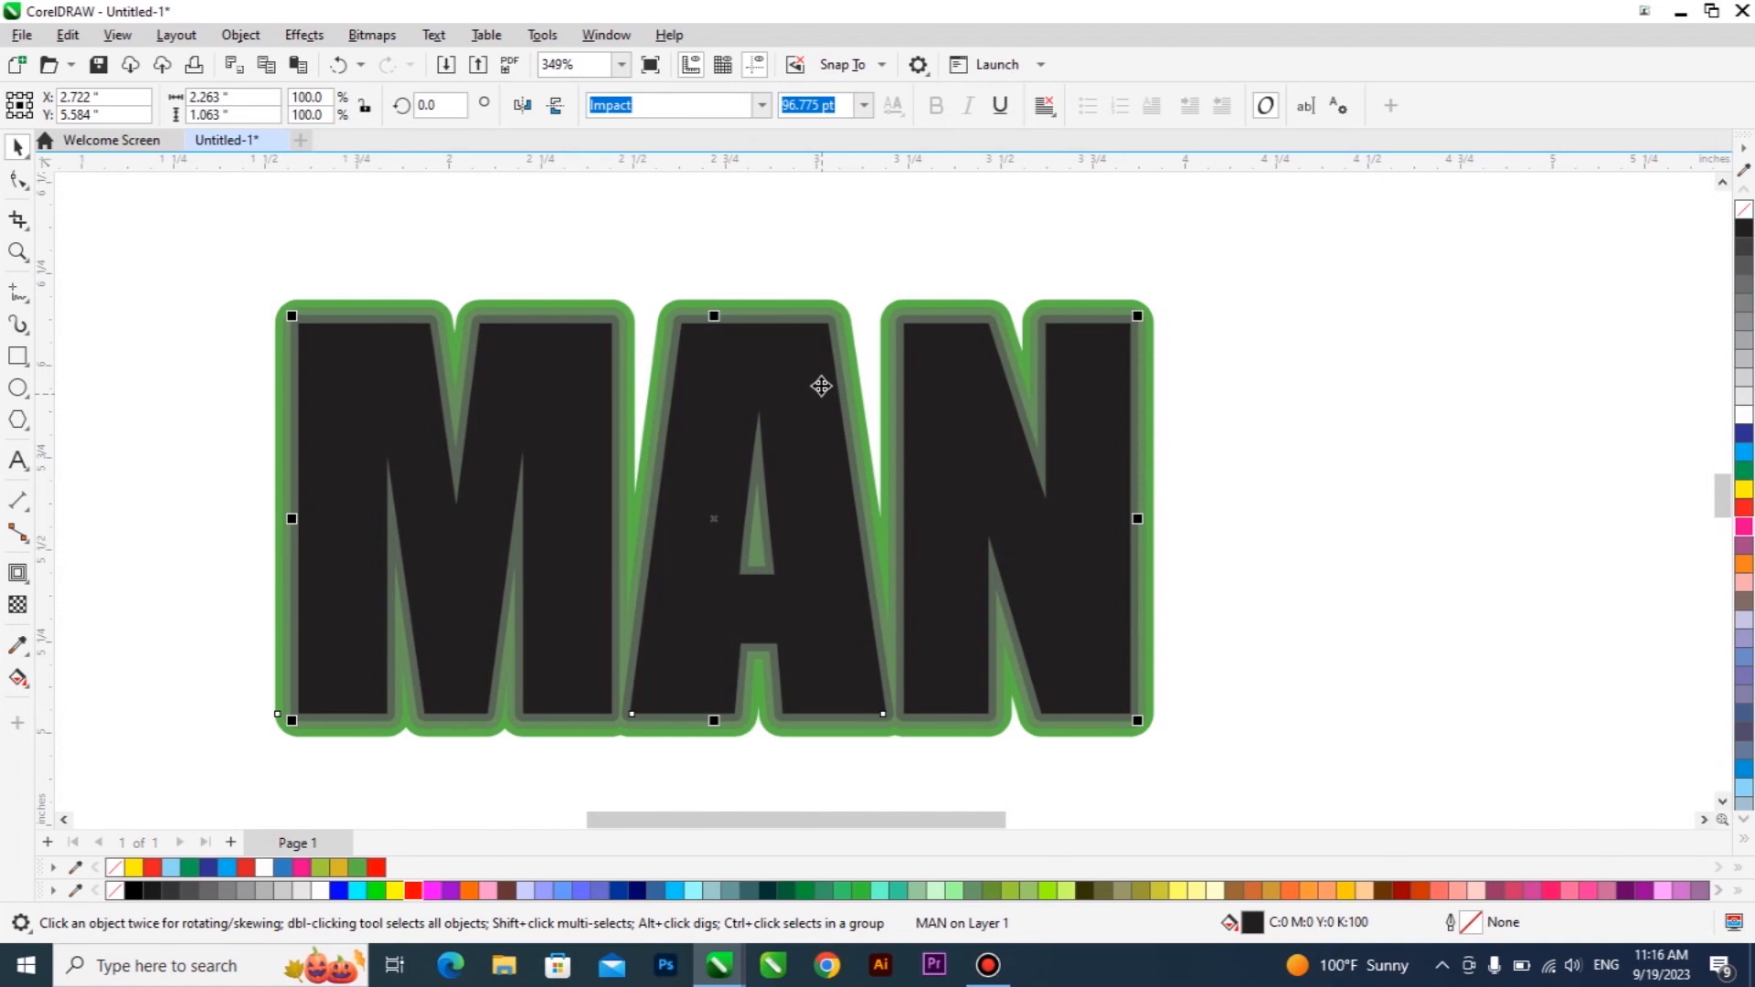
click(878, 261)
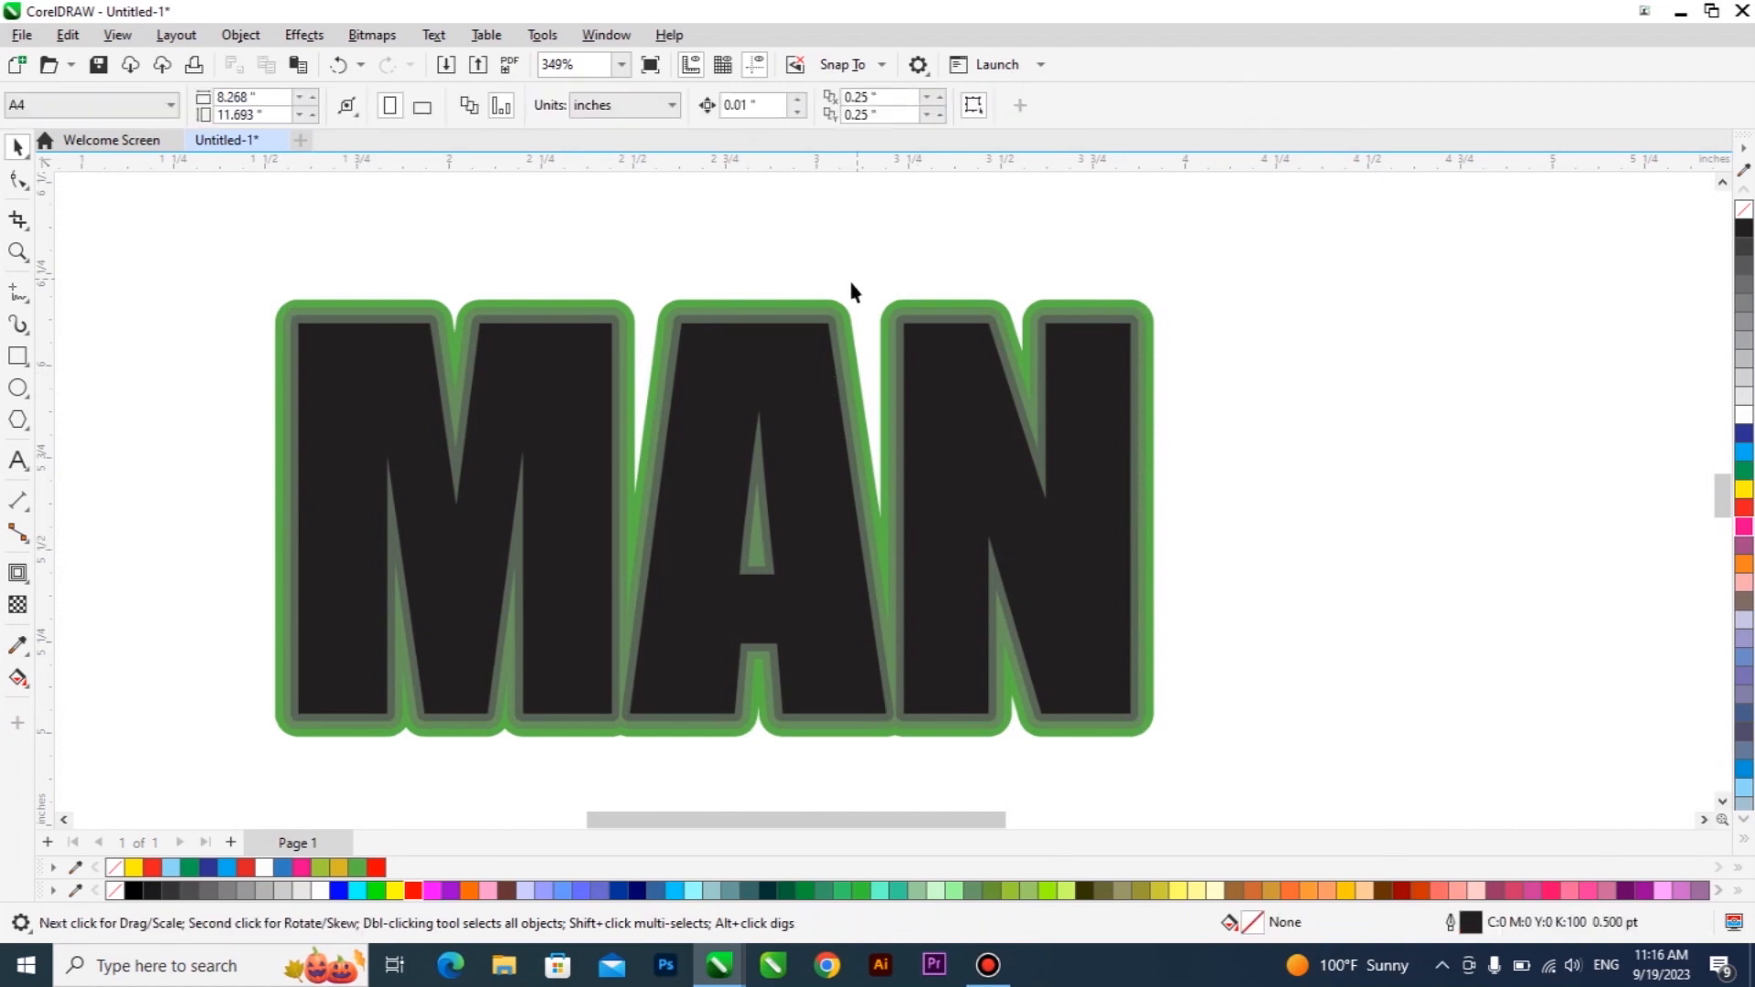
Select the MAN text's contour and look up the Break Contour Apart command without applying it
click(804, 305)
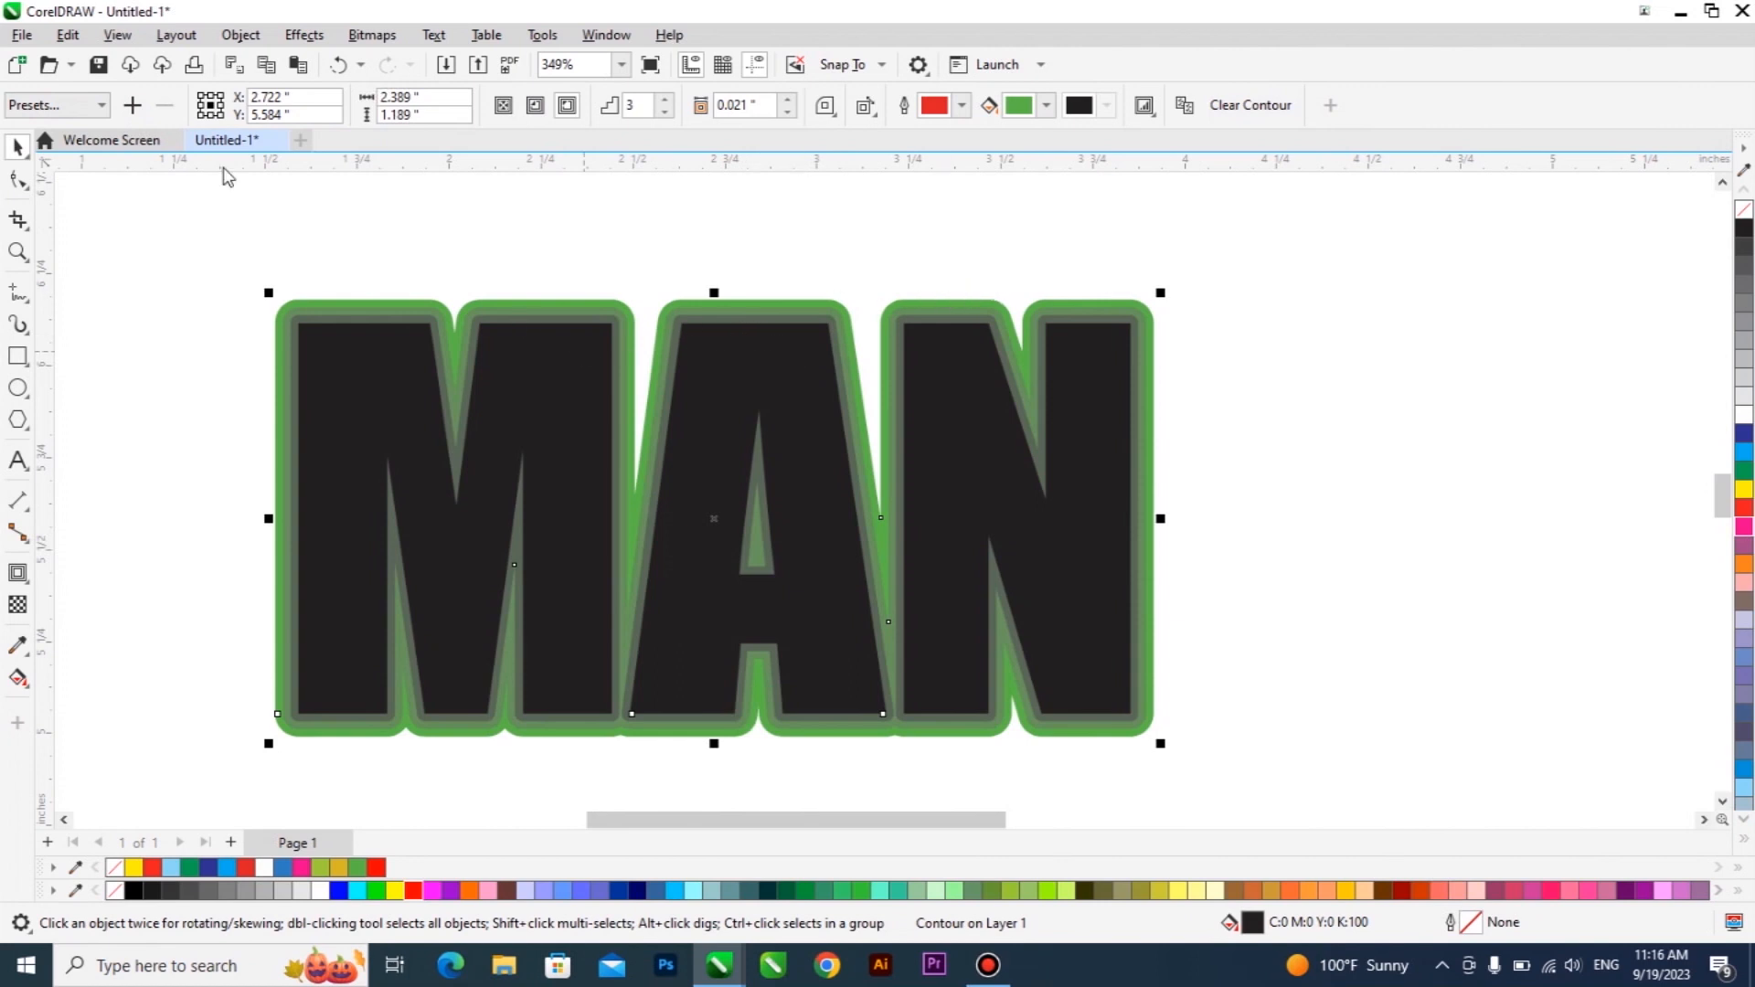
click(238, 35)
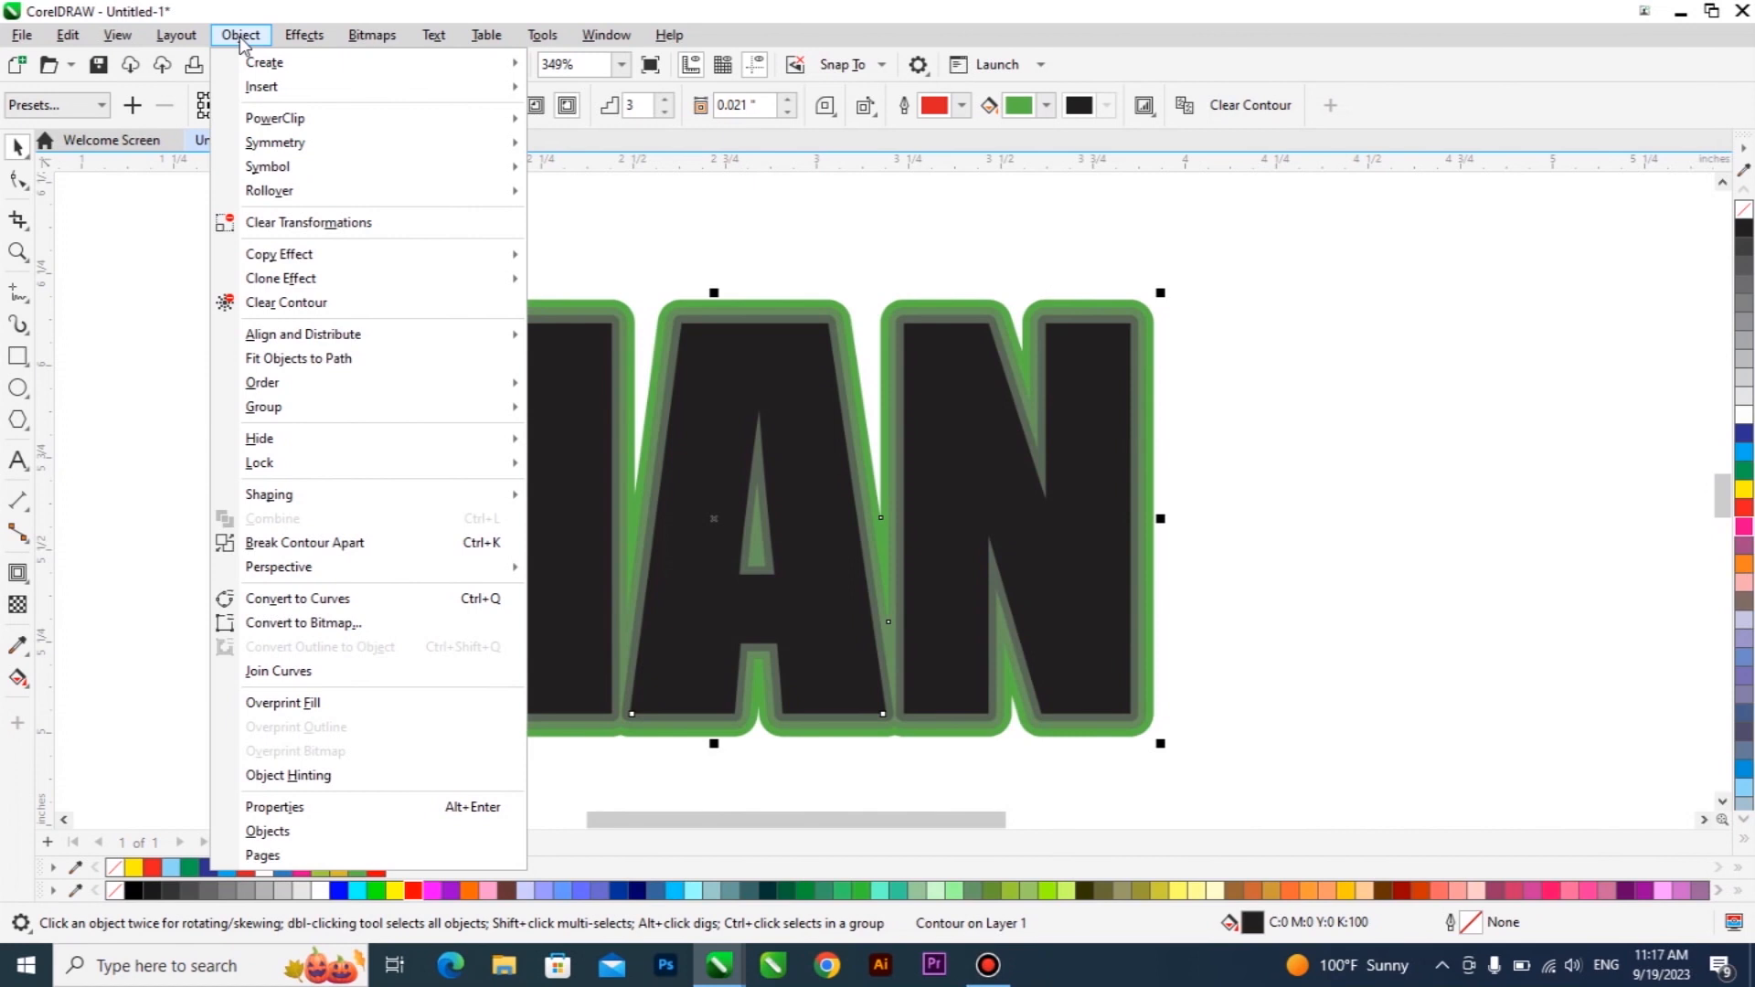
click(56, 253)
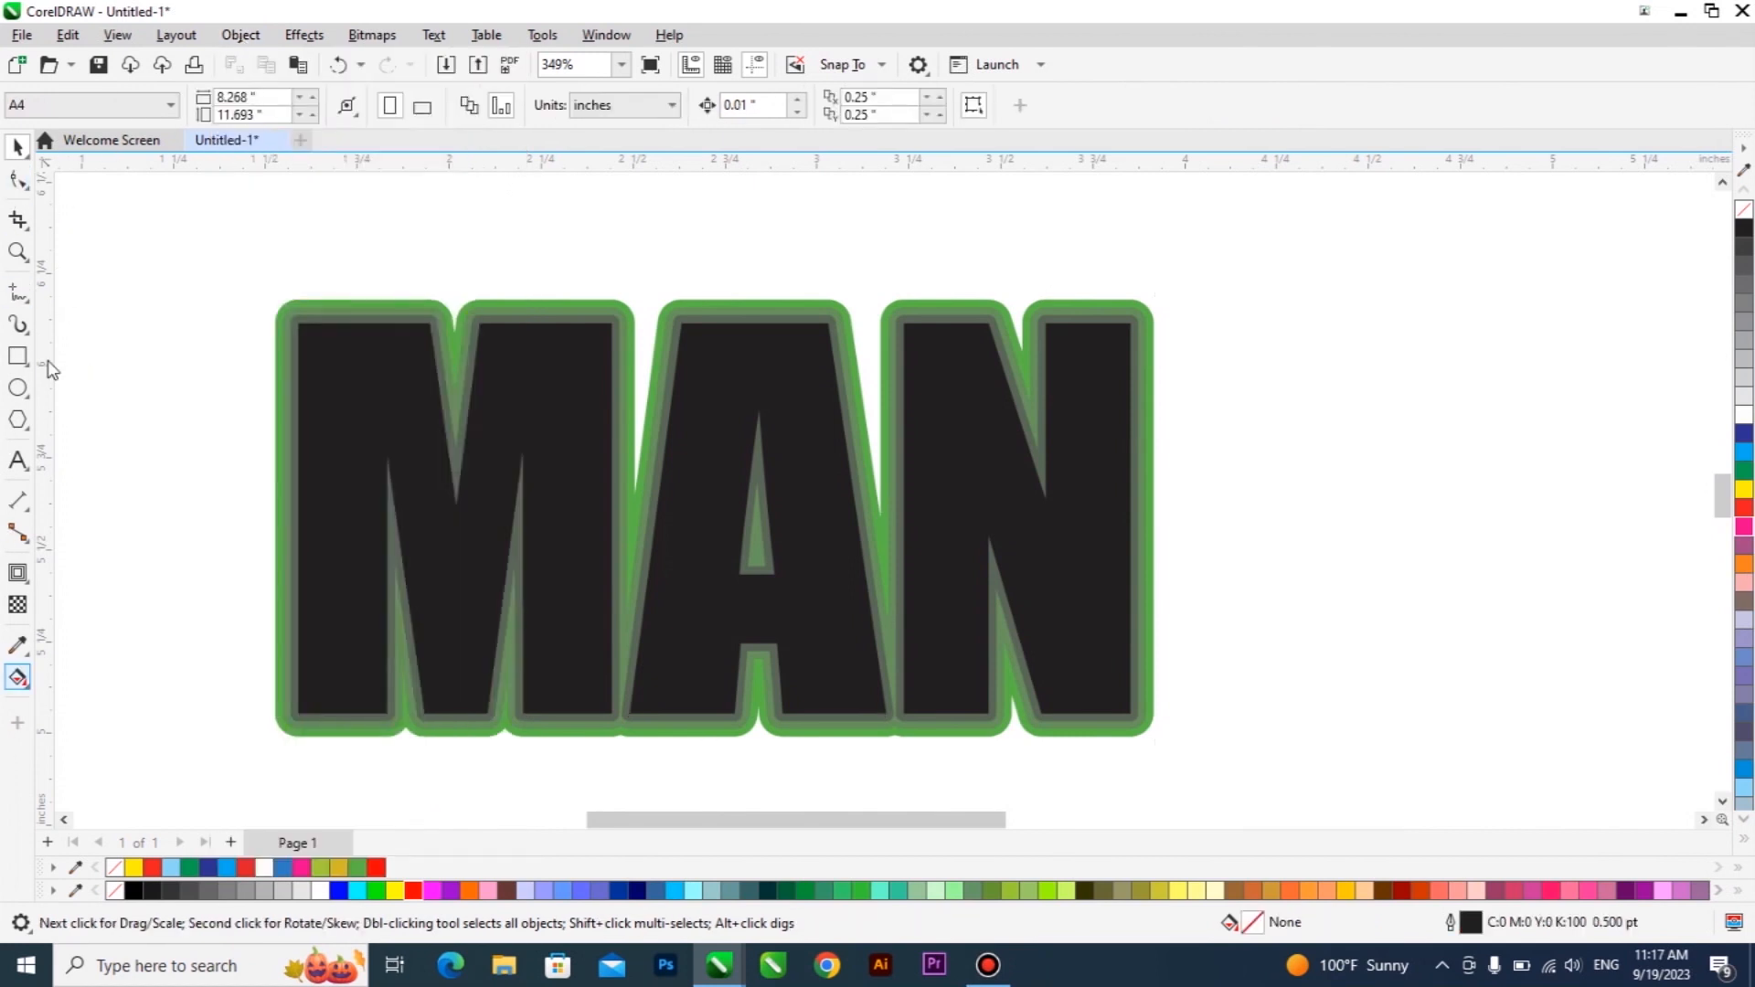
Select the MAN text's green contour and apply Break Contour Apart to it
click(498, 339)
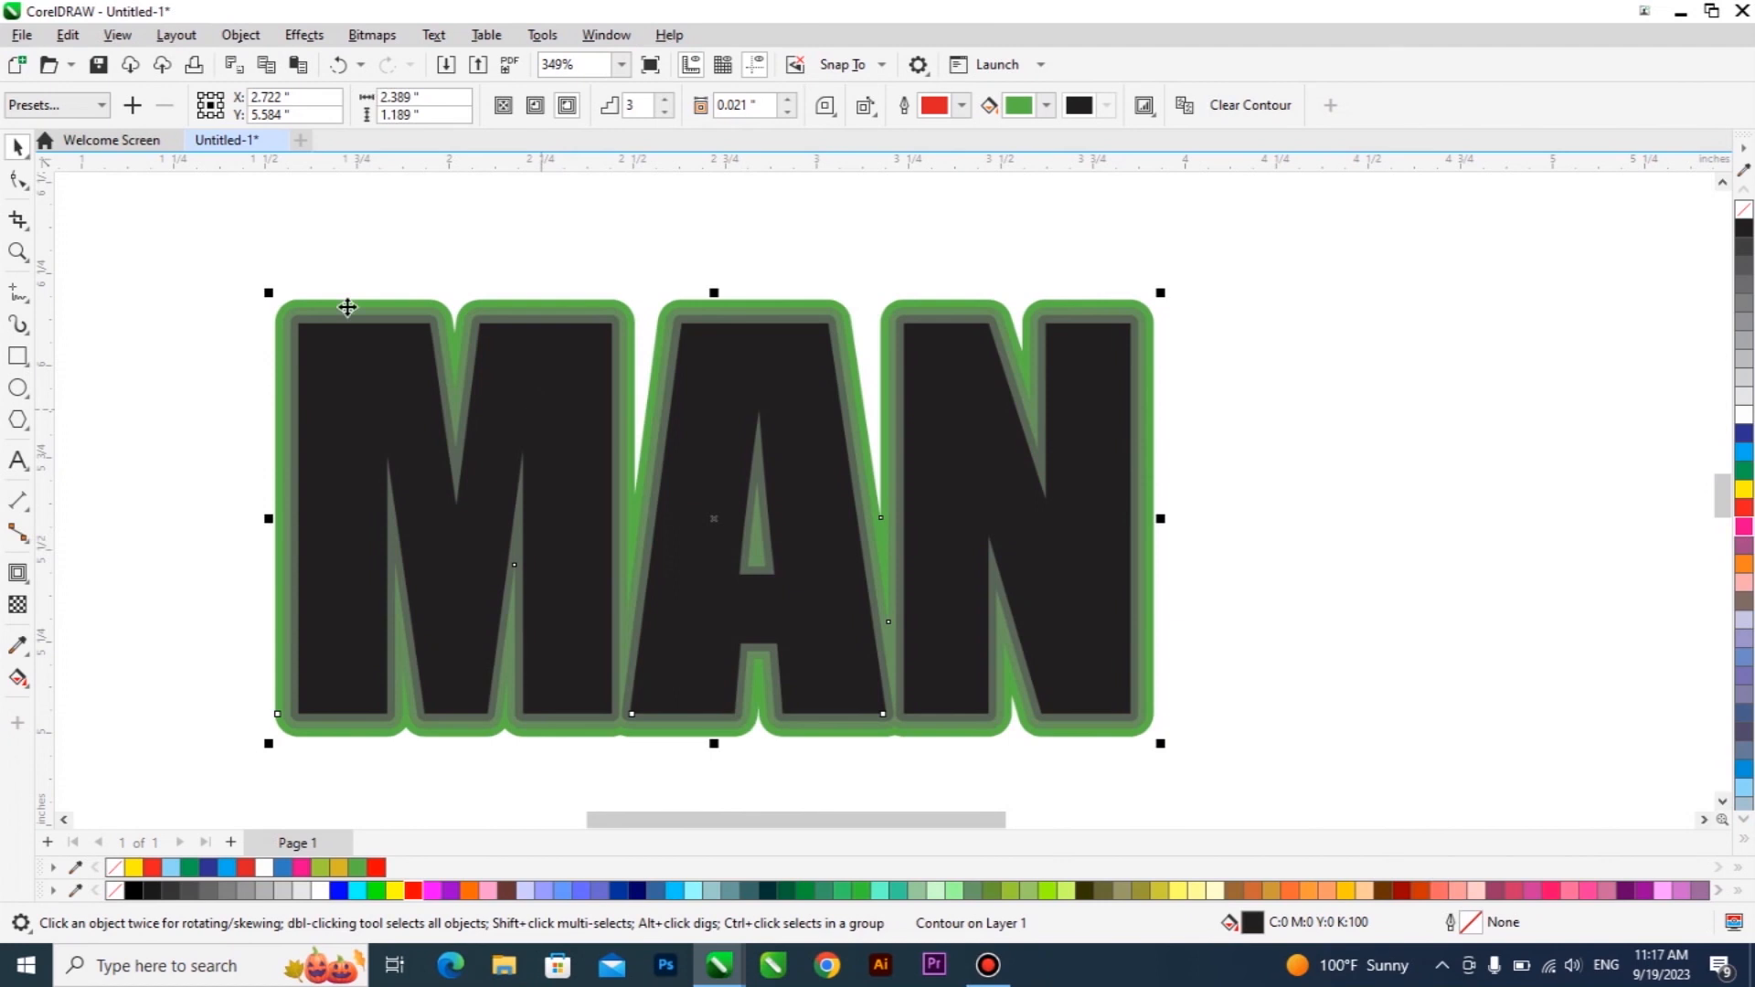
click(241, 36)
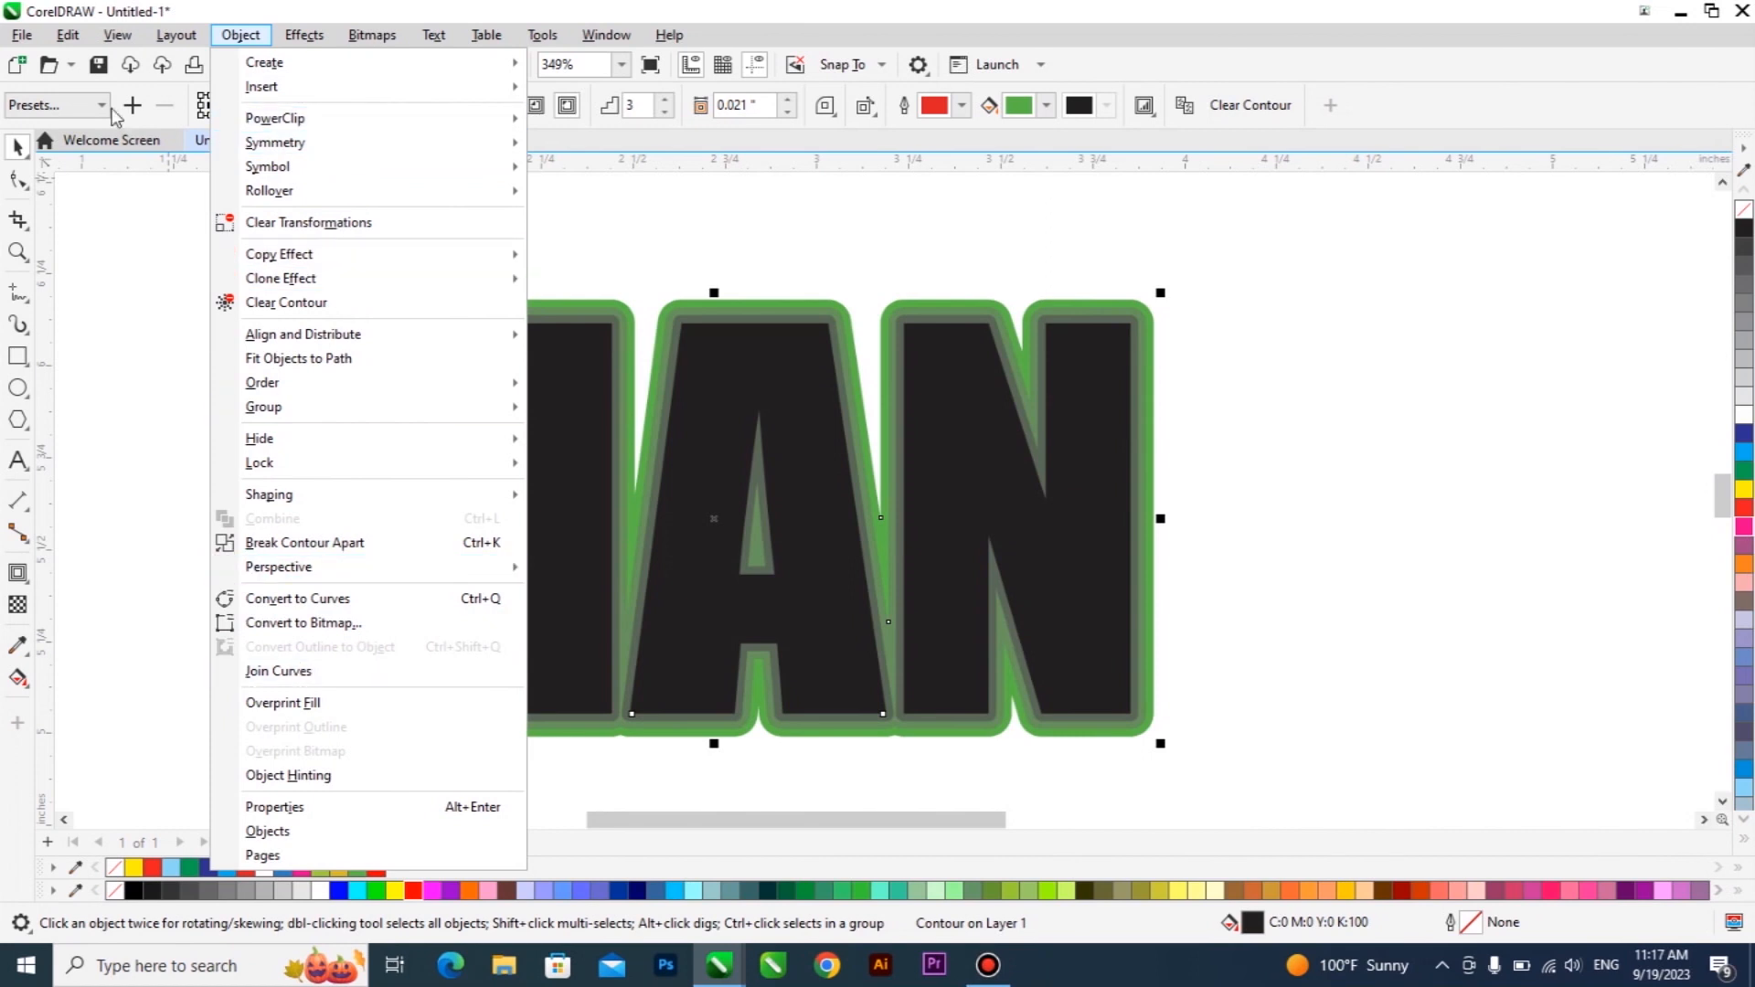
click(241, 35)
click(188, 35)
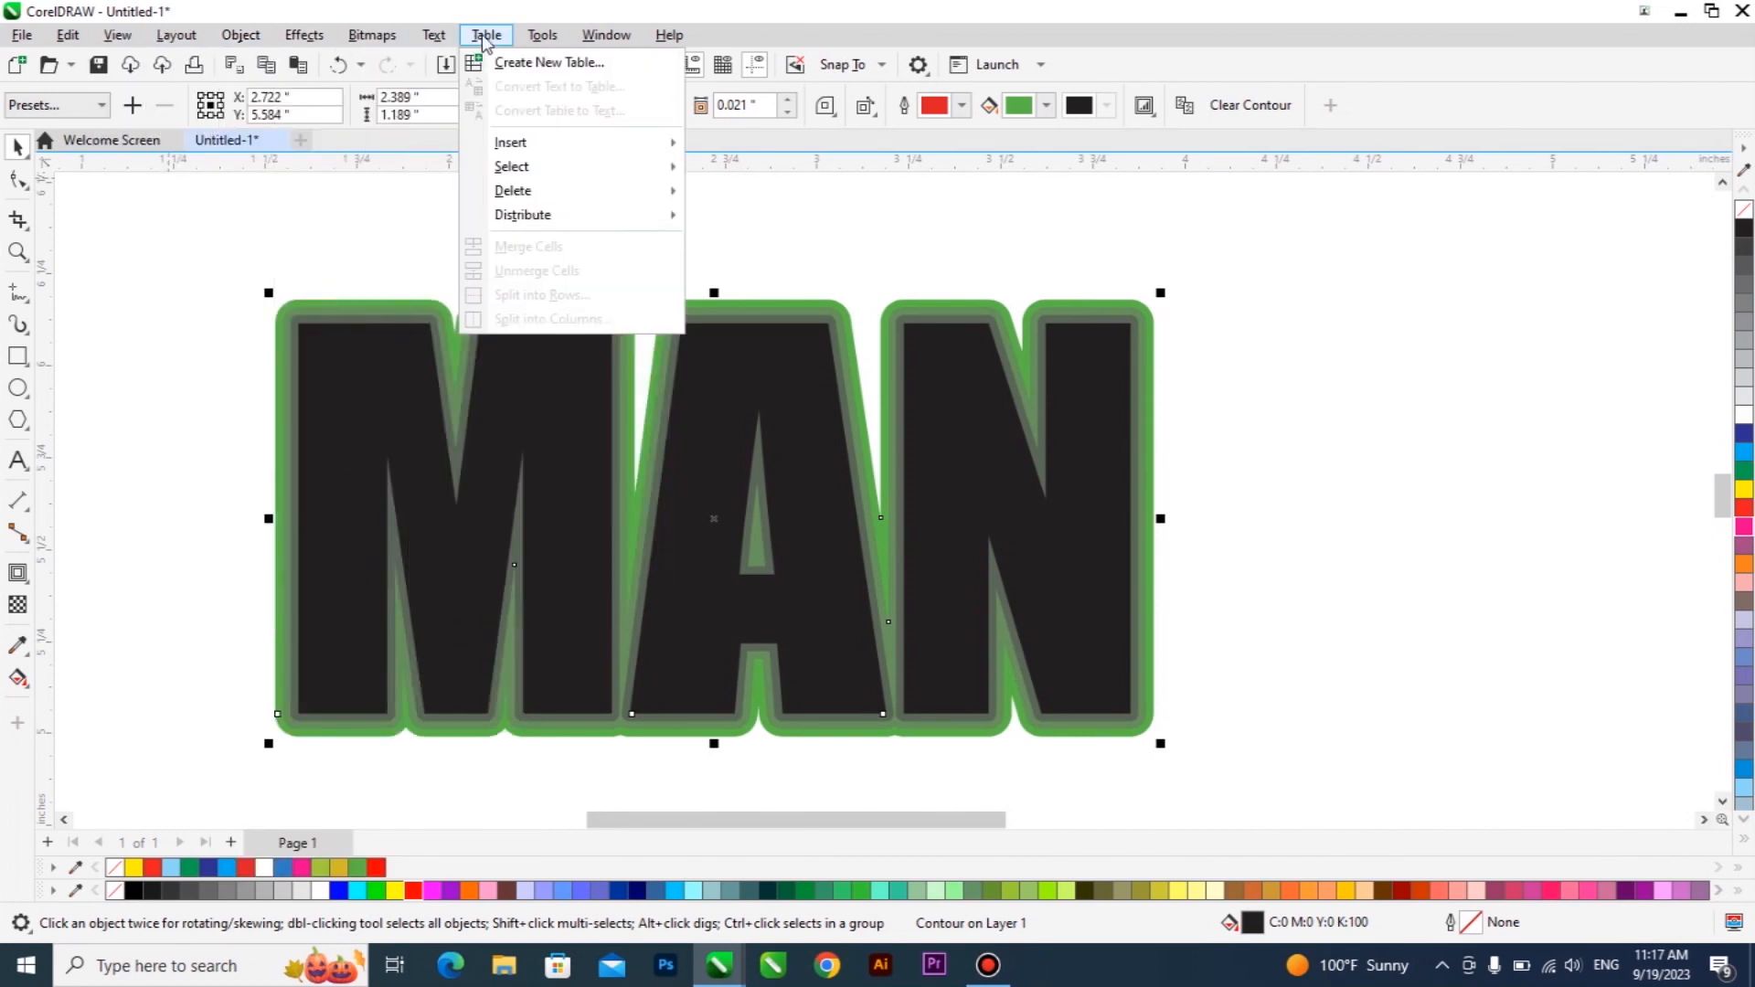
mouse_move(437, 37)
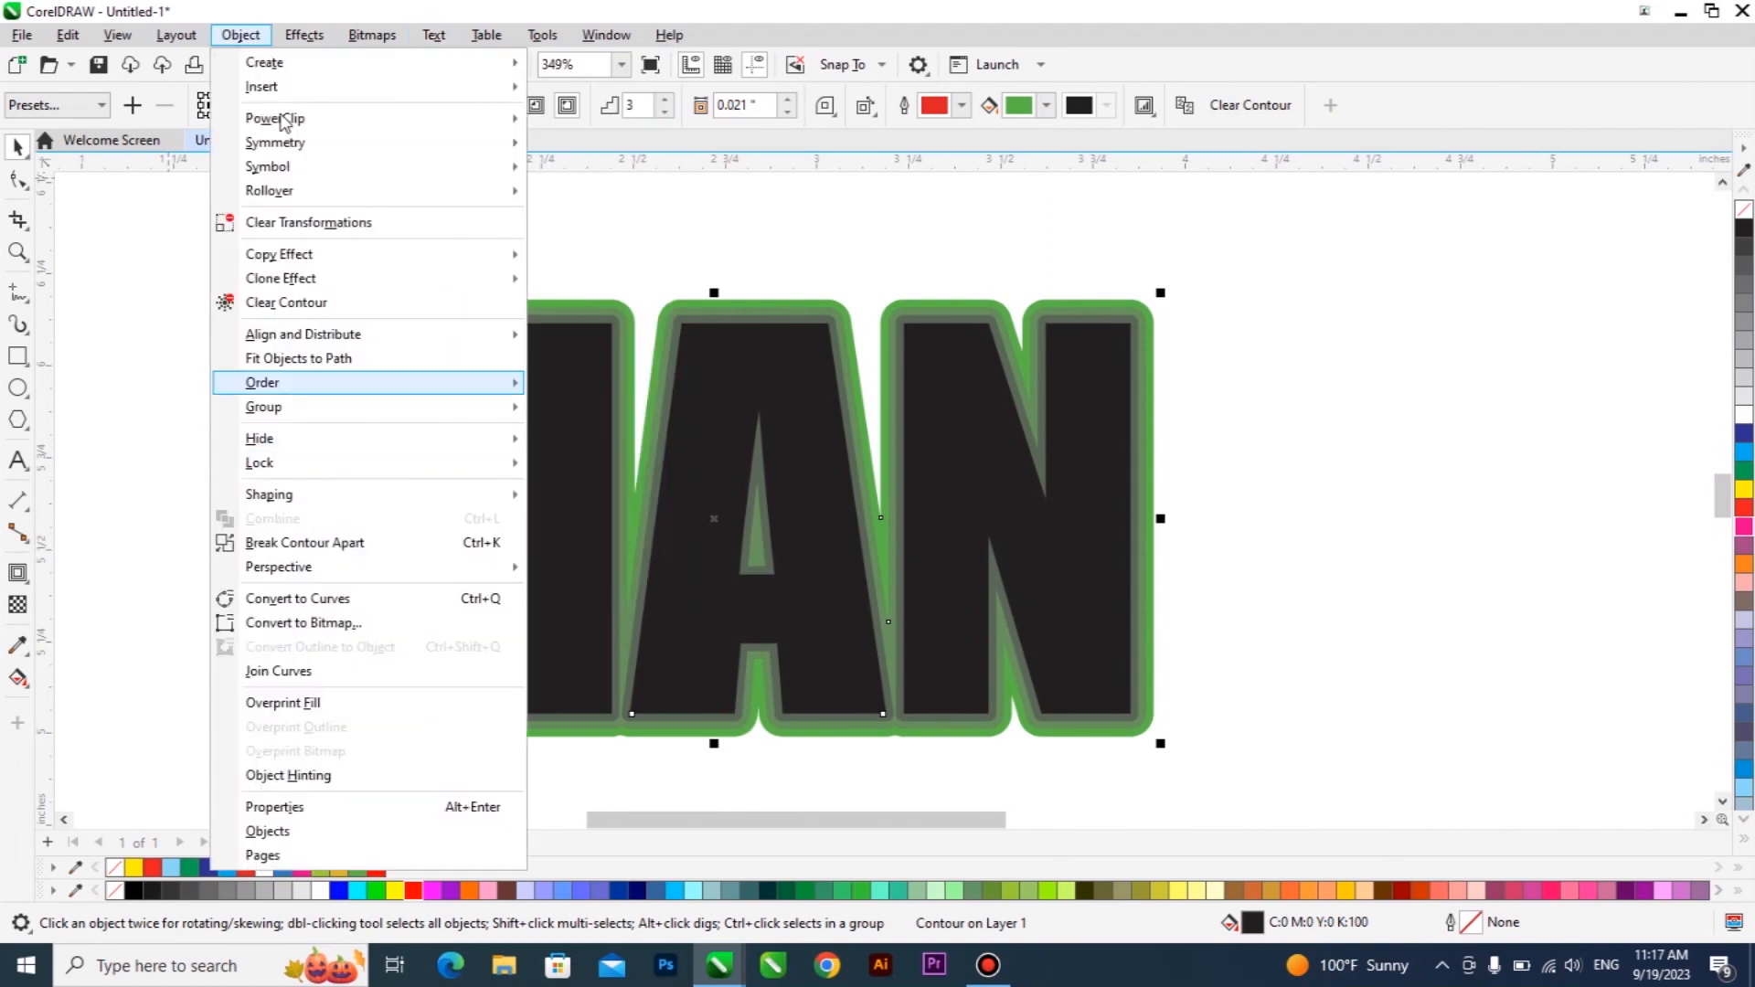
mouse_move(241, 36)
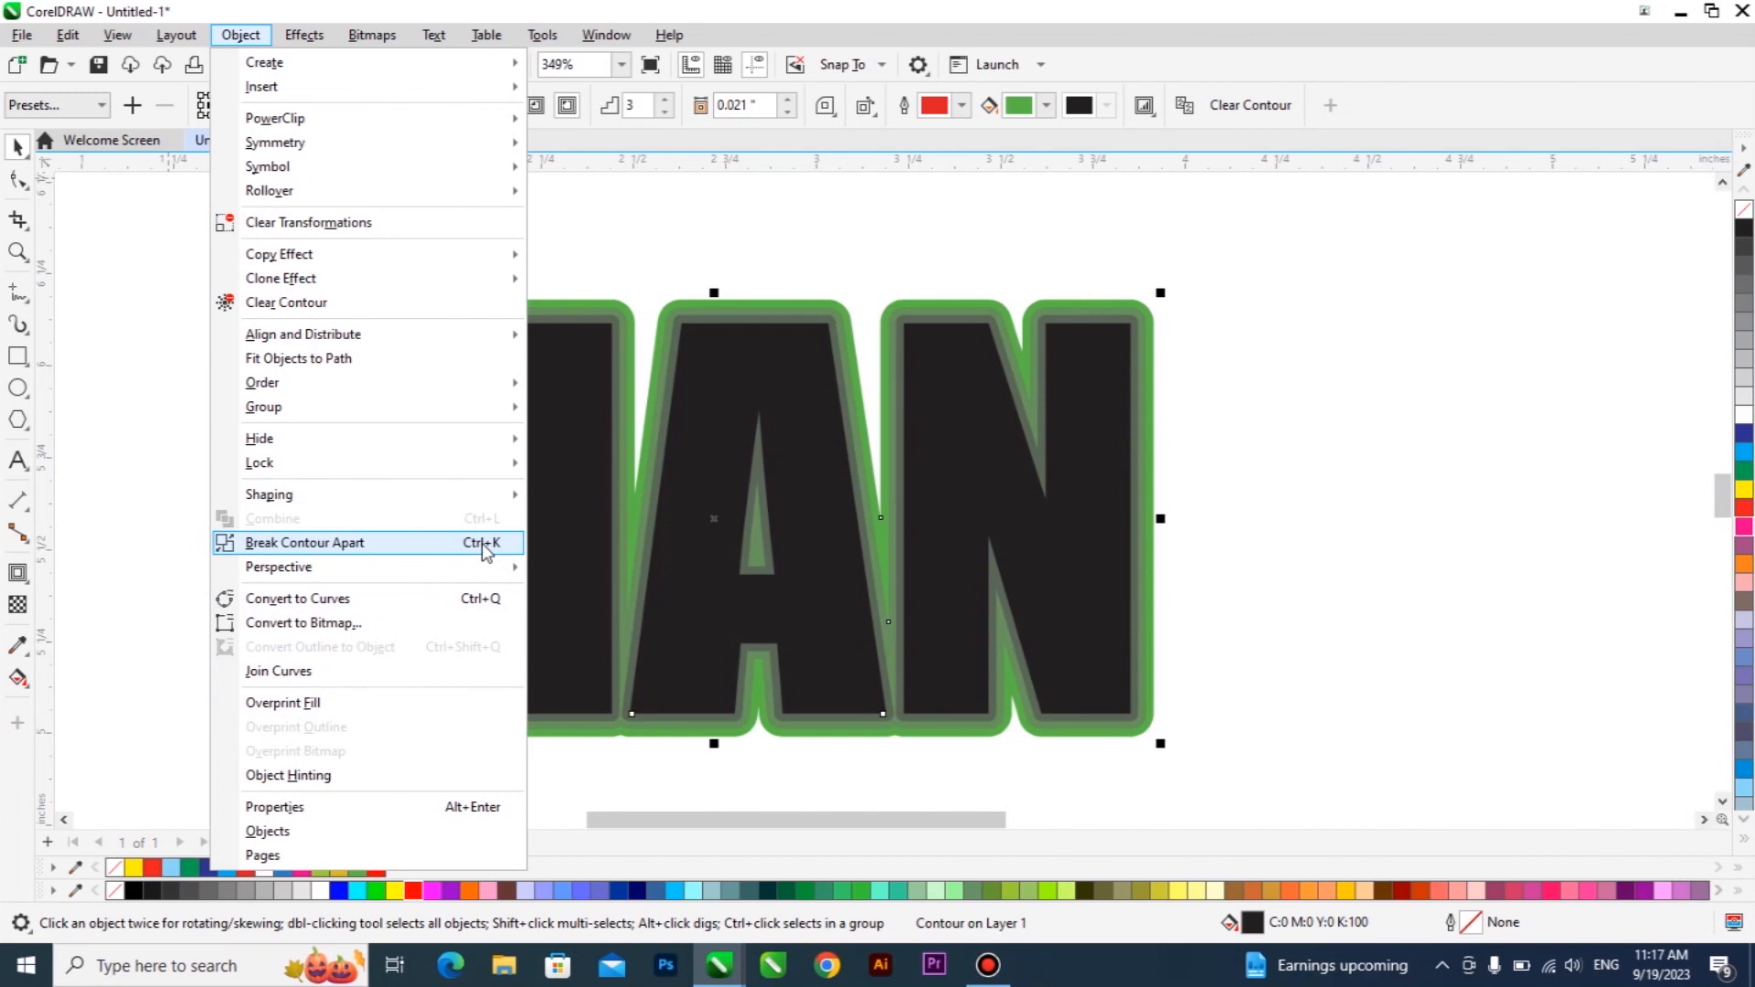
click(485, 543)
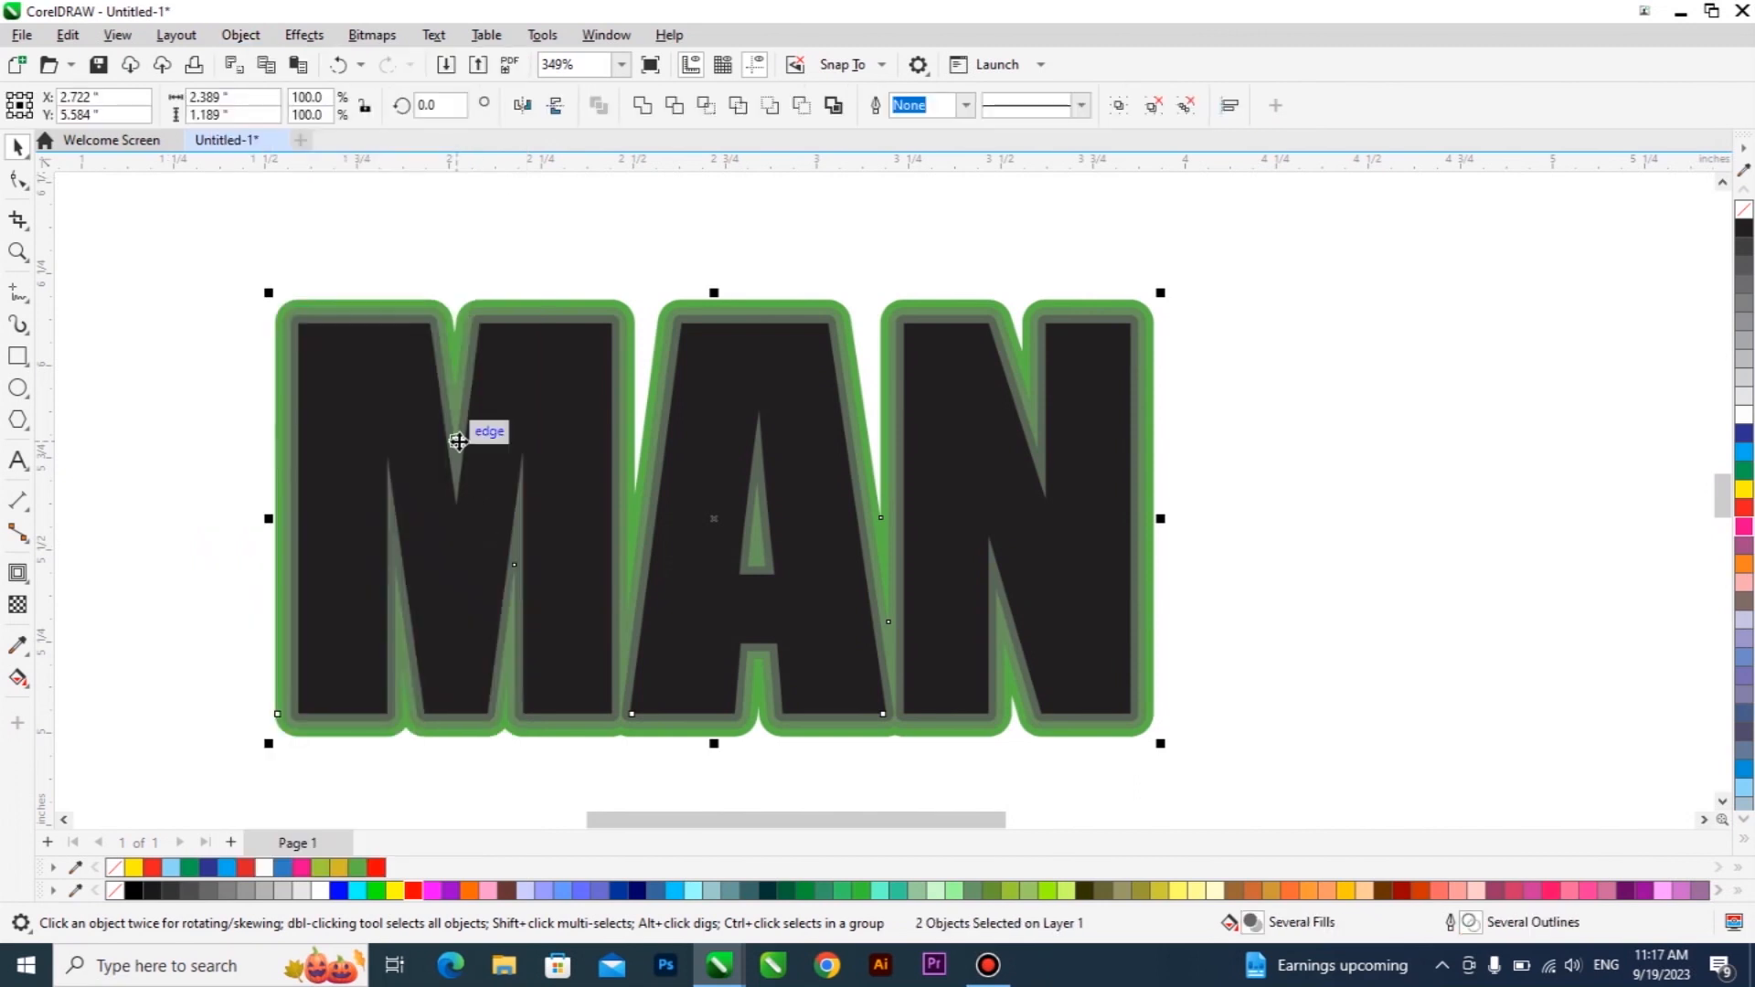
Move the black MAN letters into the empty space to the right of the contour group and select that group
scroll(458, 439, down, 1)
scroll(672, 421, down, 1)
drag(645, 434, 1323, 397)
click(637, 425)
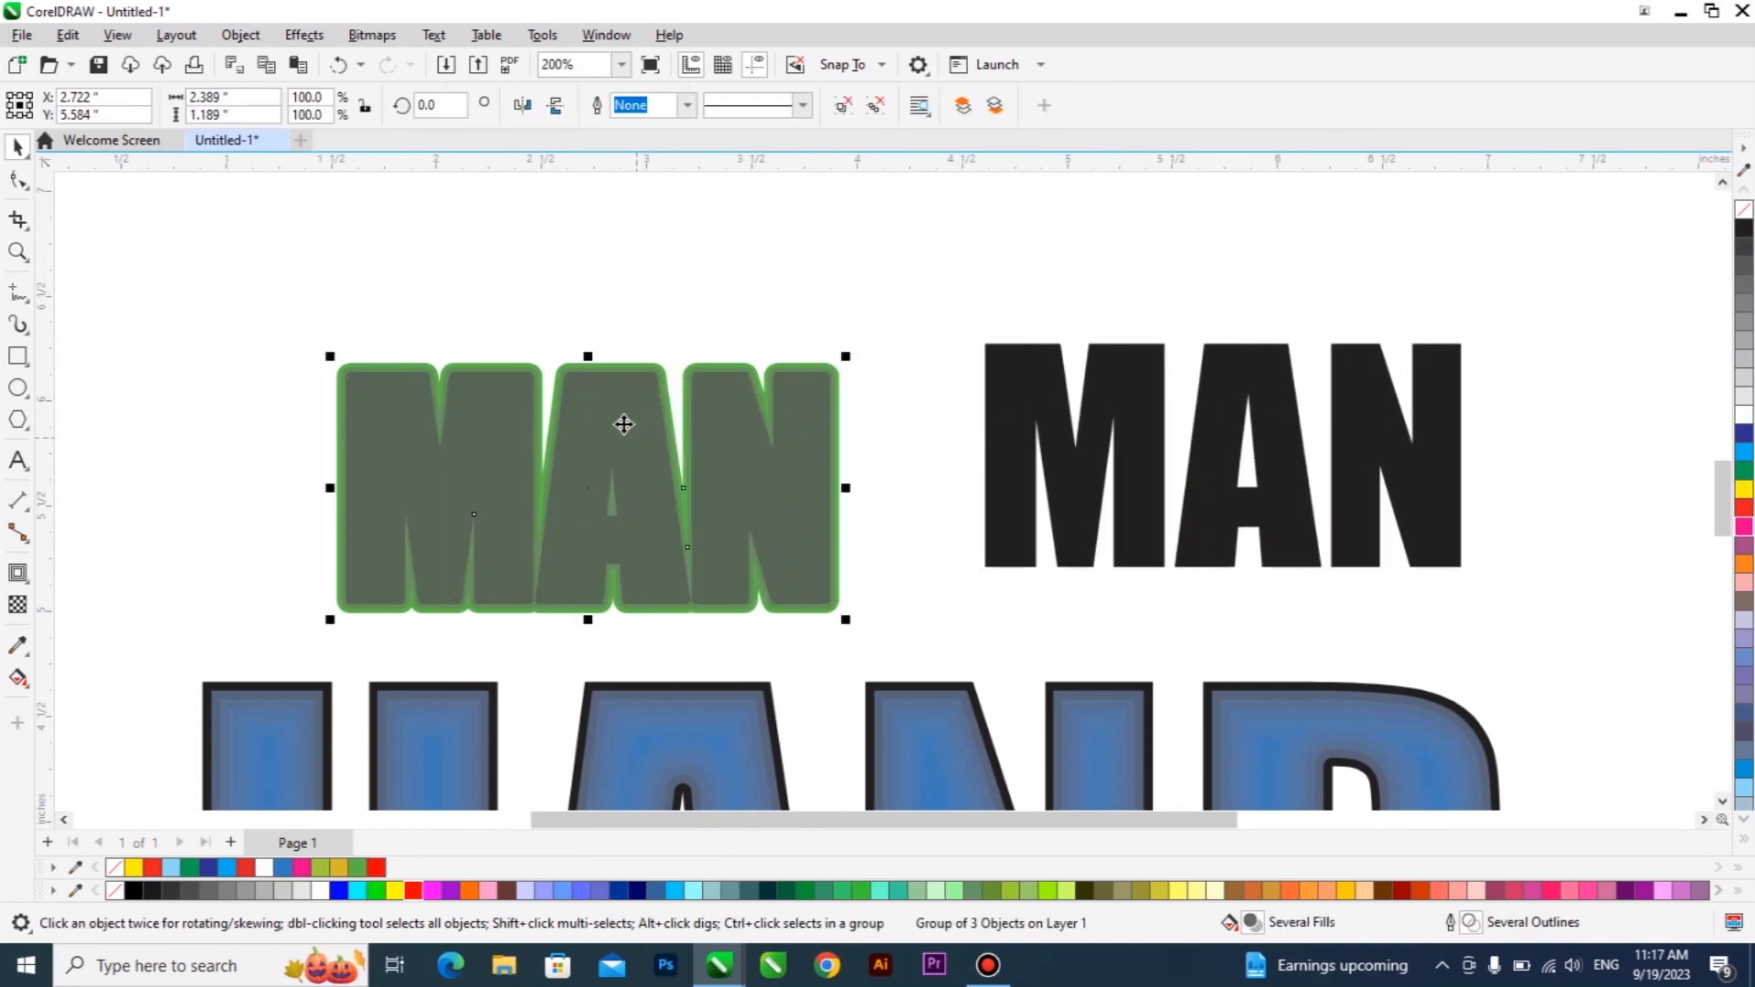
Try a solid green fill on the whole MAN contour group and undo it
scroll(616, 415, up, 1)
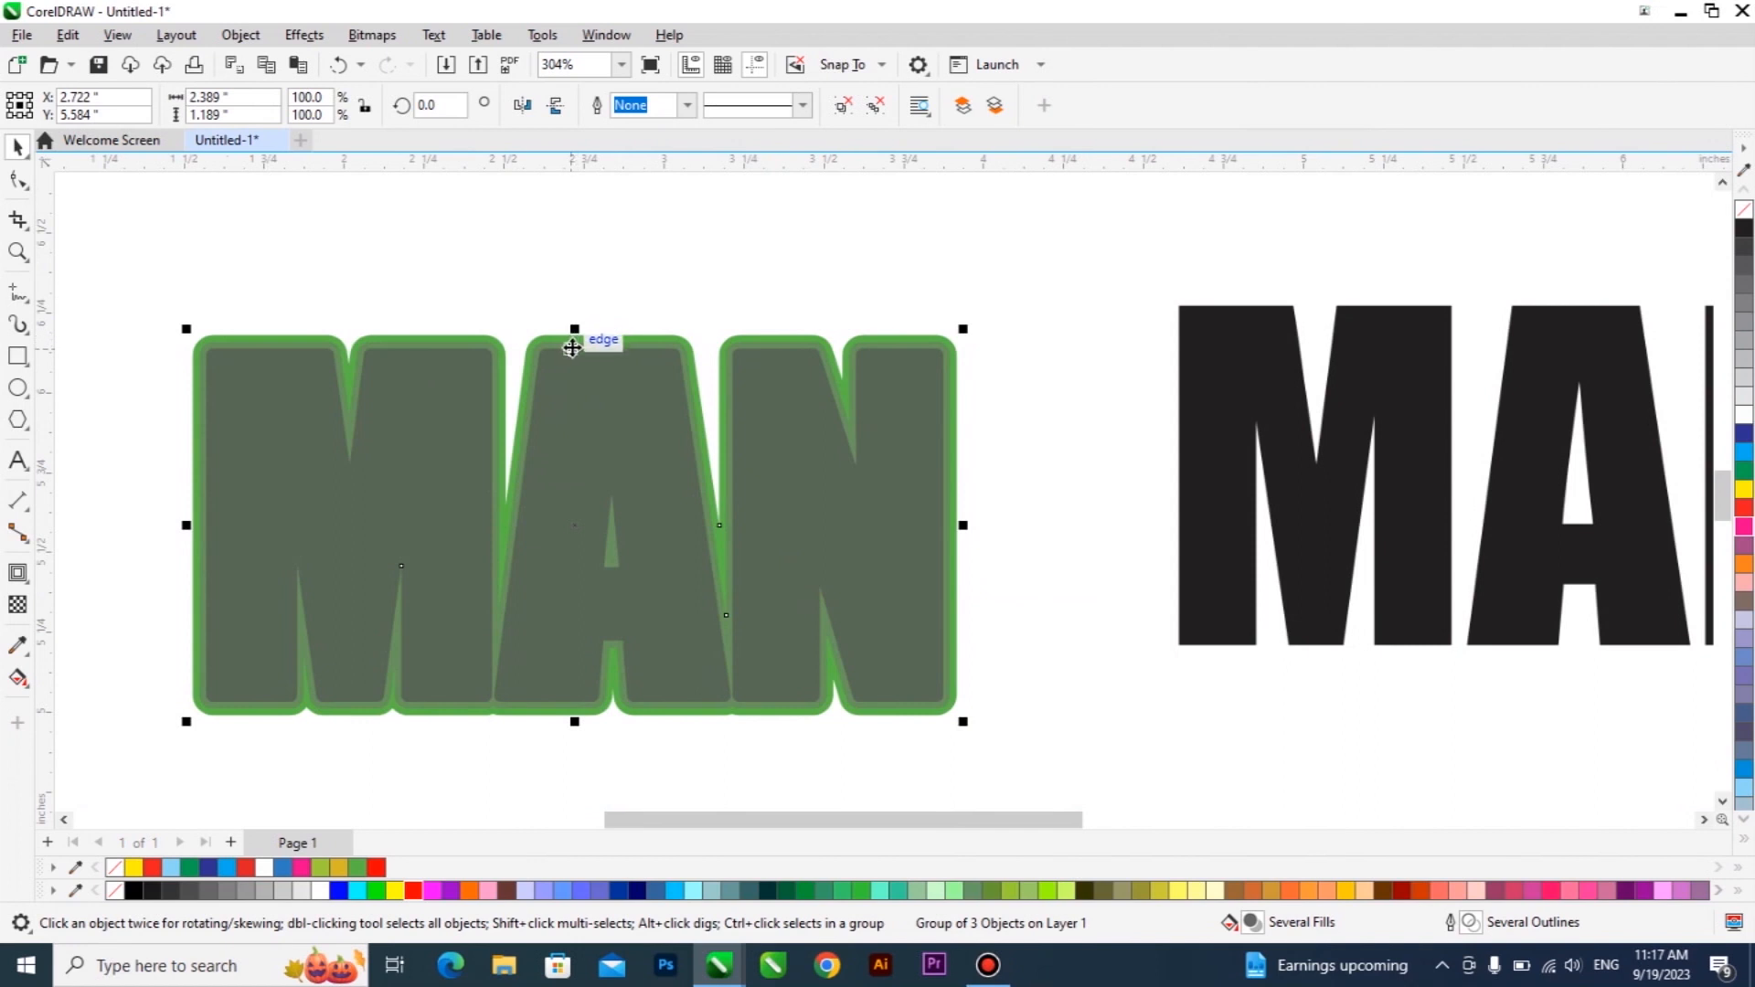
scroll(575, 331, up, 2)
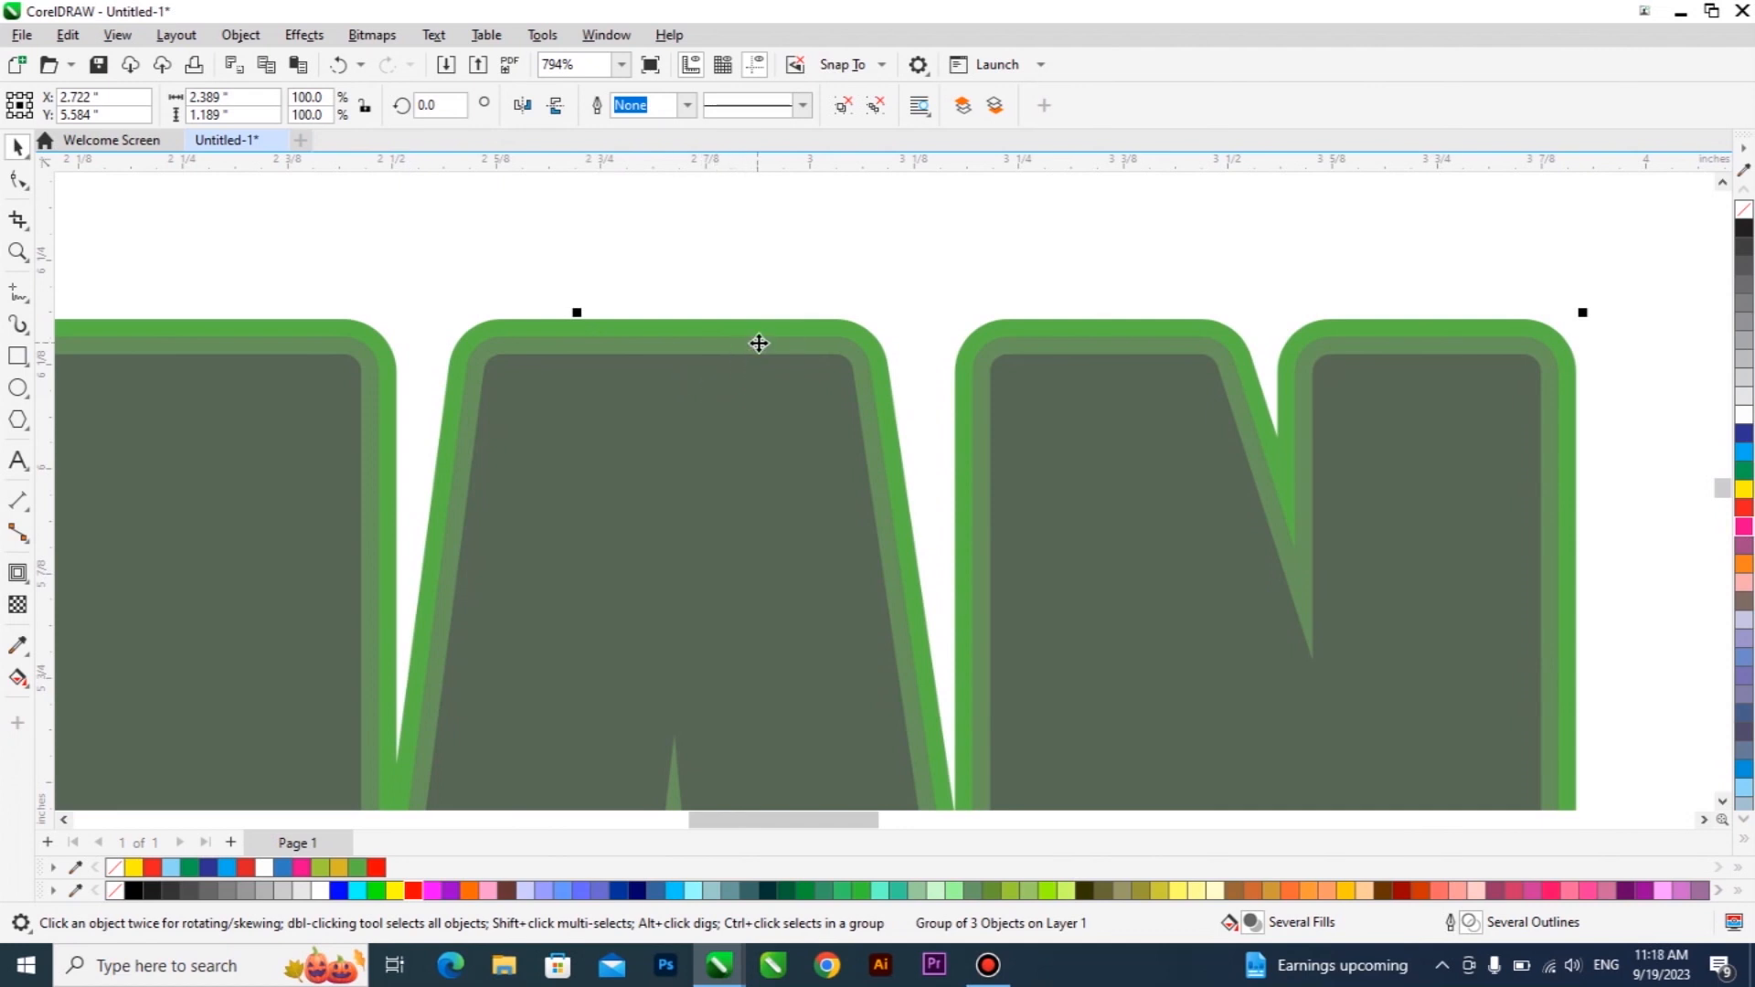
scroll(629, 351, down, 1)
scroll(612, 356, down, 2)
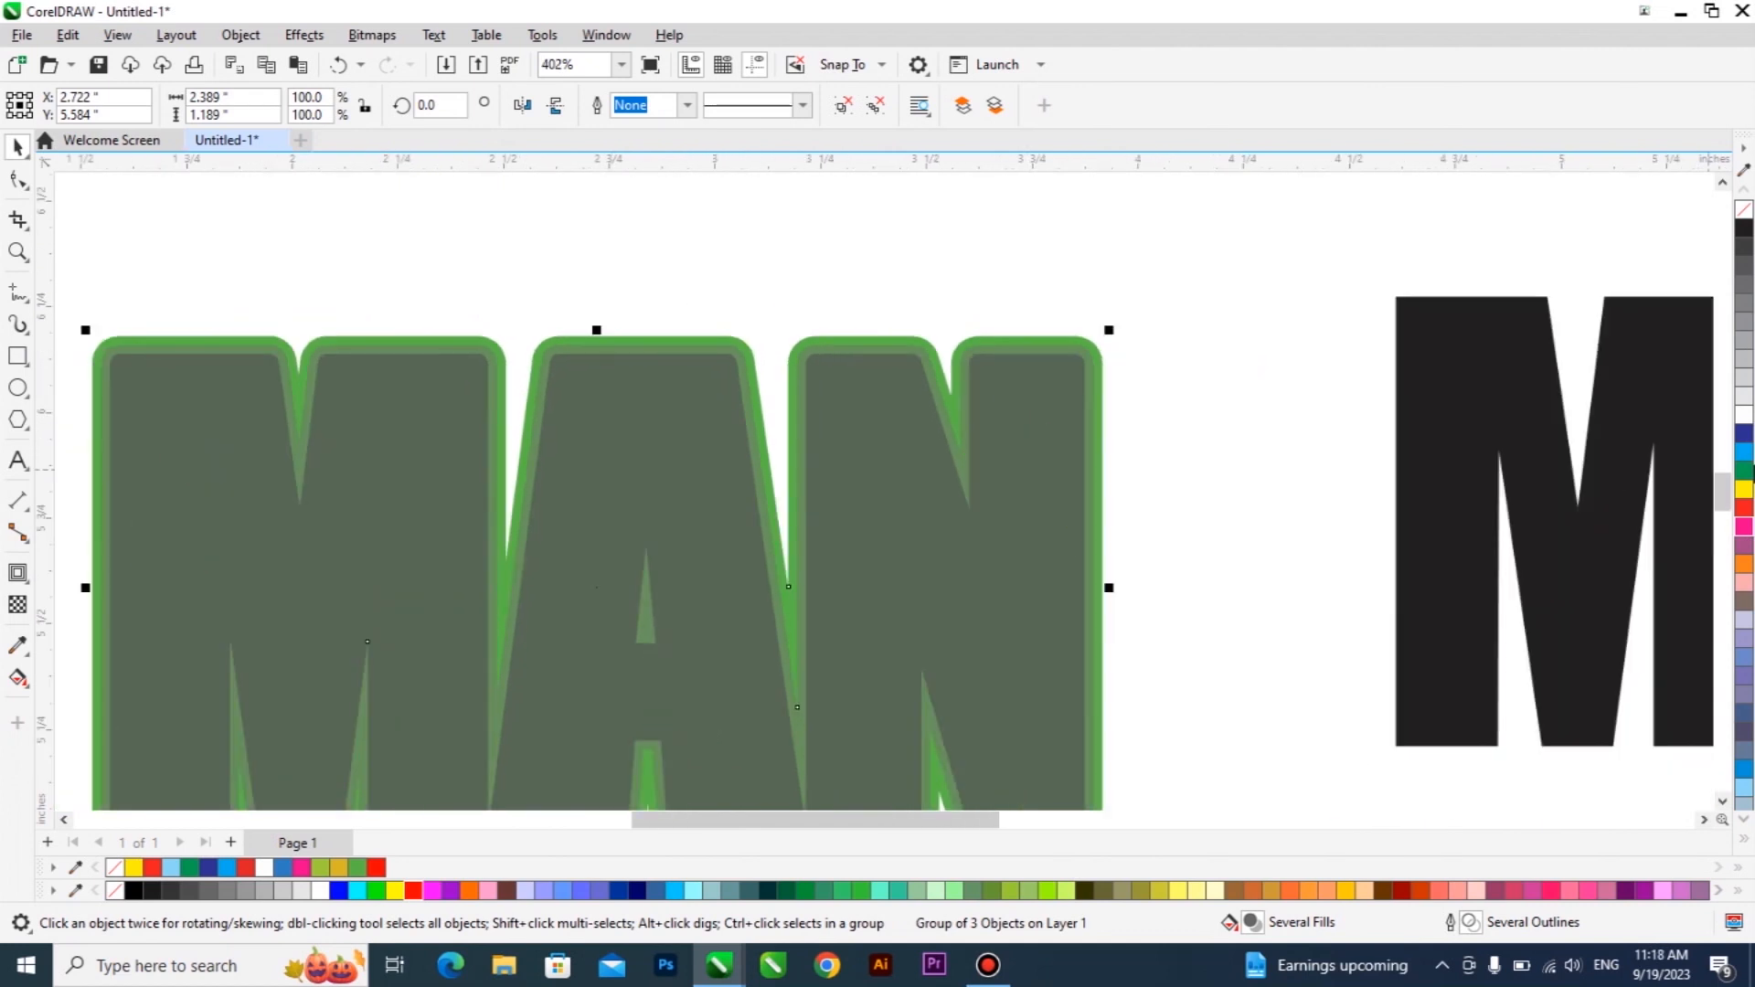
click(1745, 471)
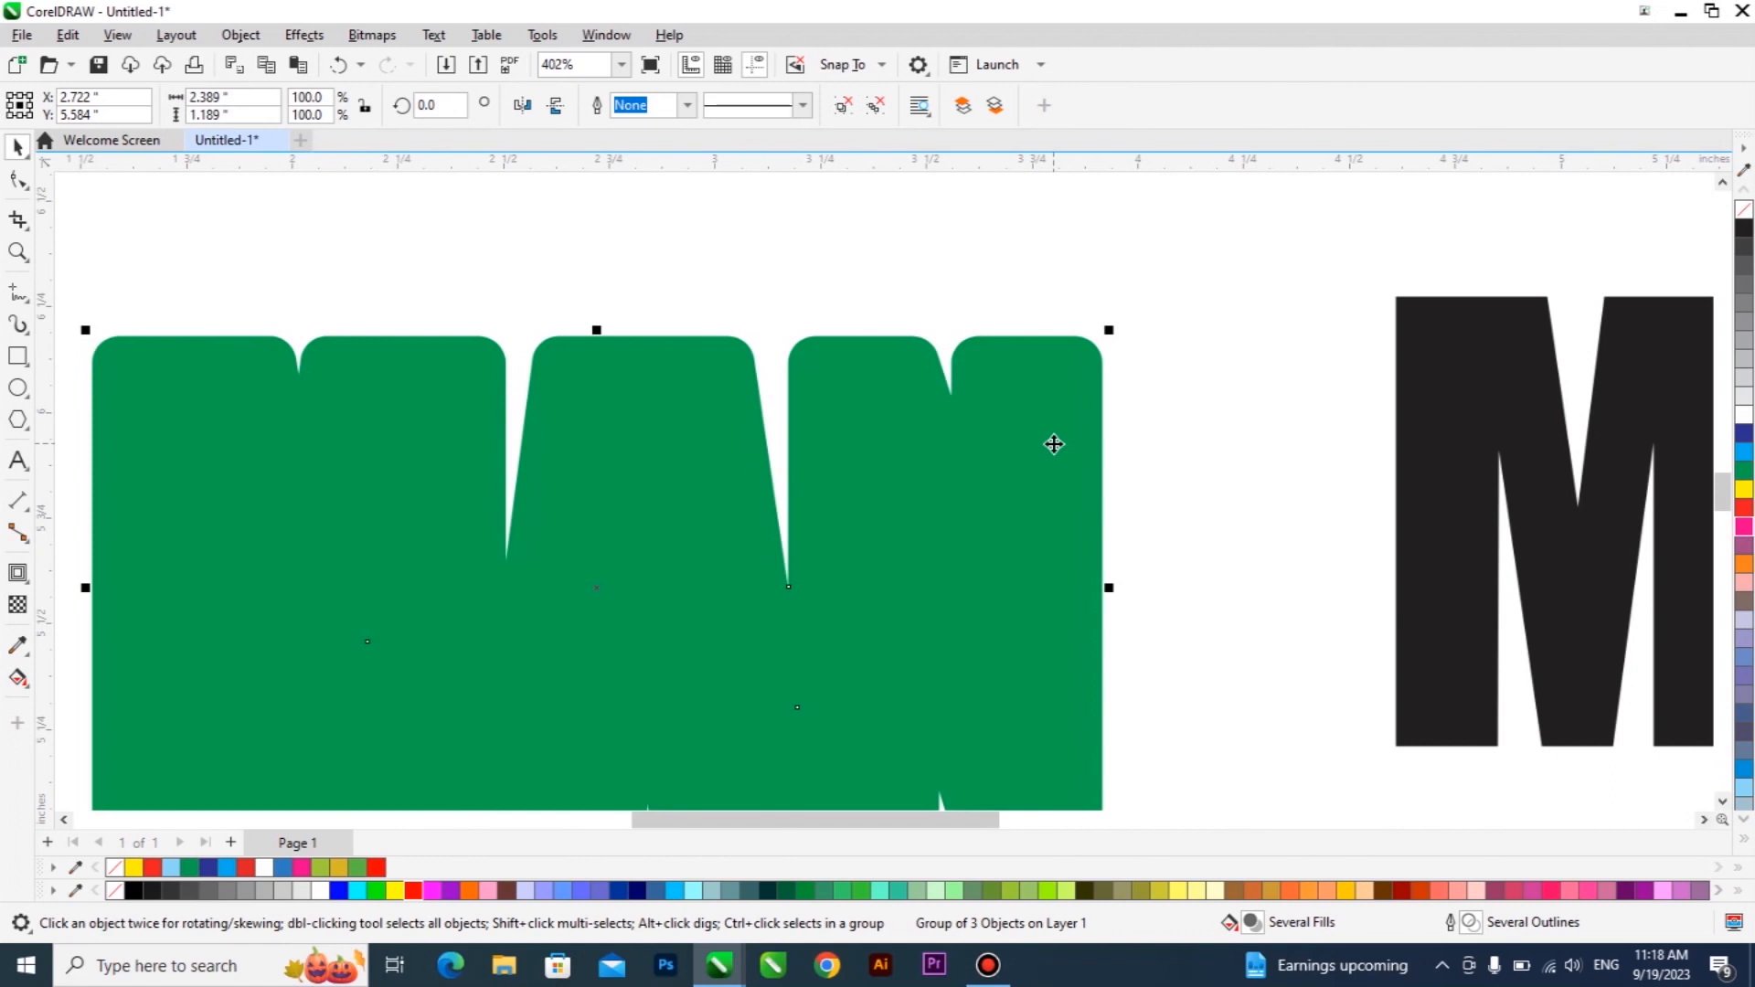
key(ctrl+z)
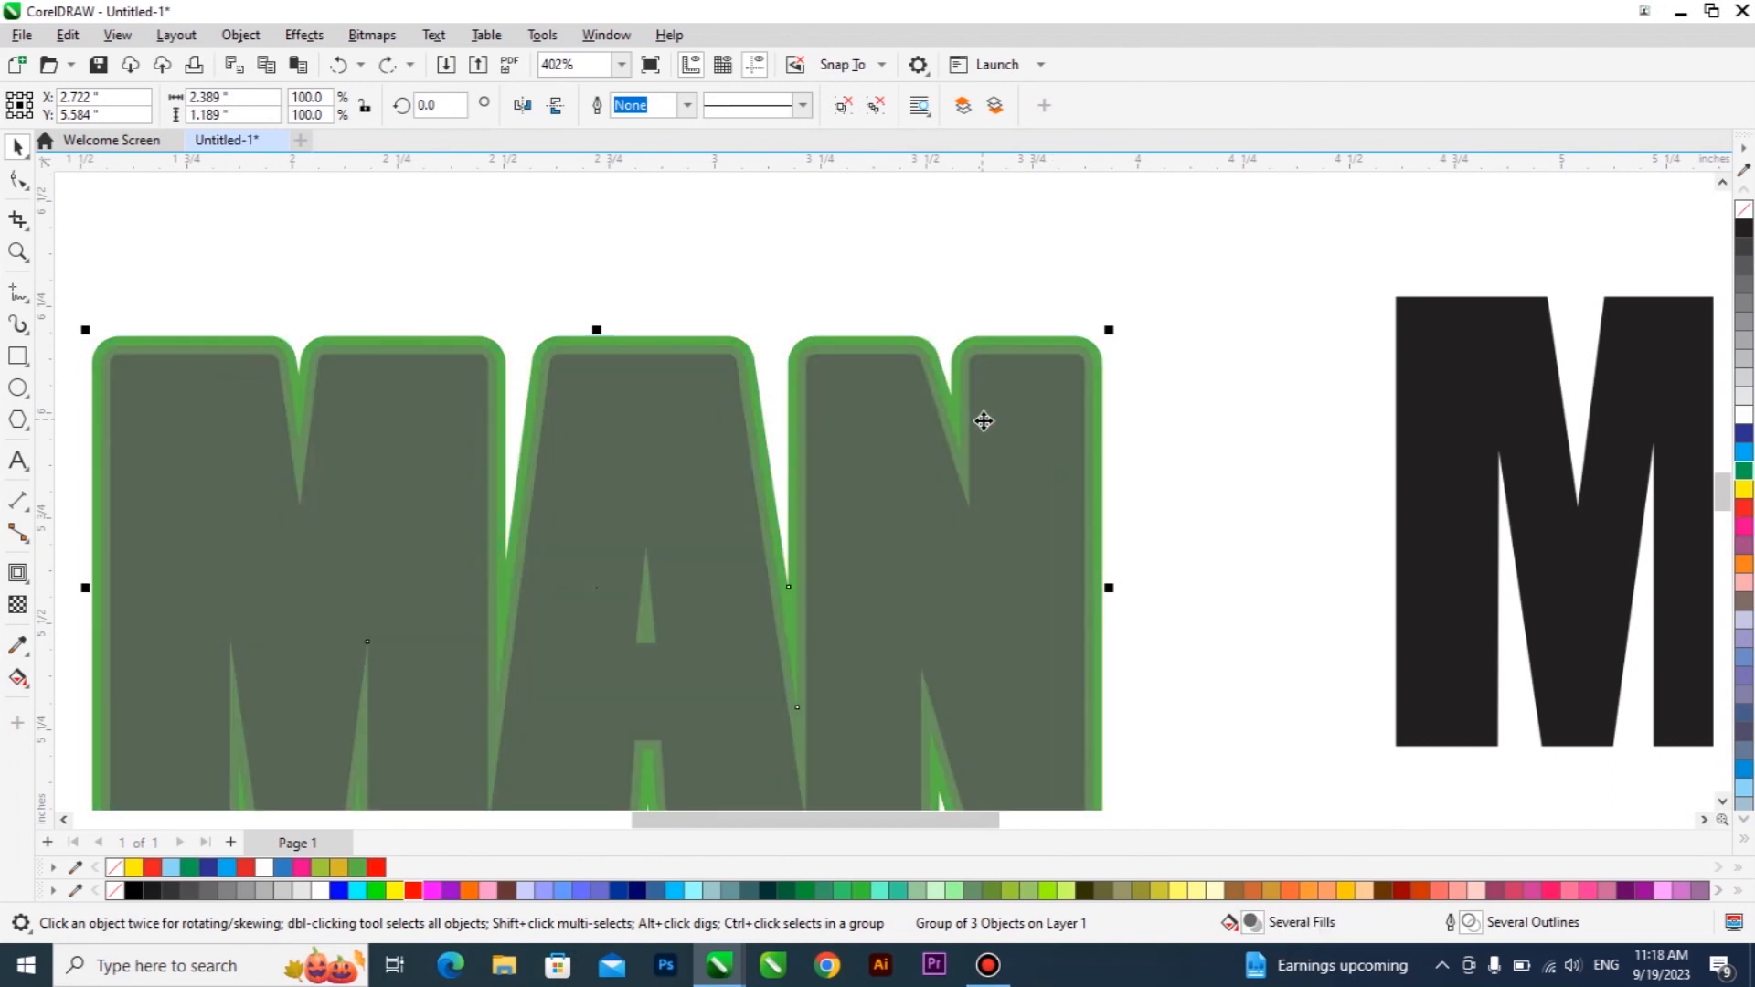
Ungroup the MAN contour group into its individual contour shapes
scroll(677, 338, up, 2)
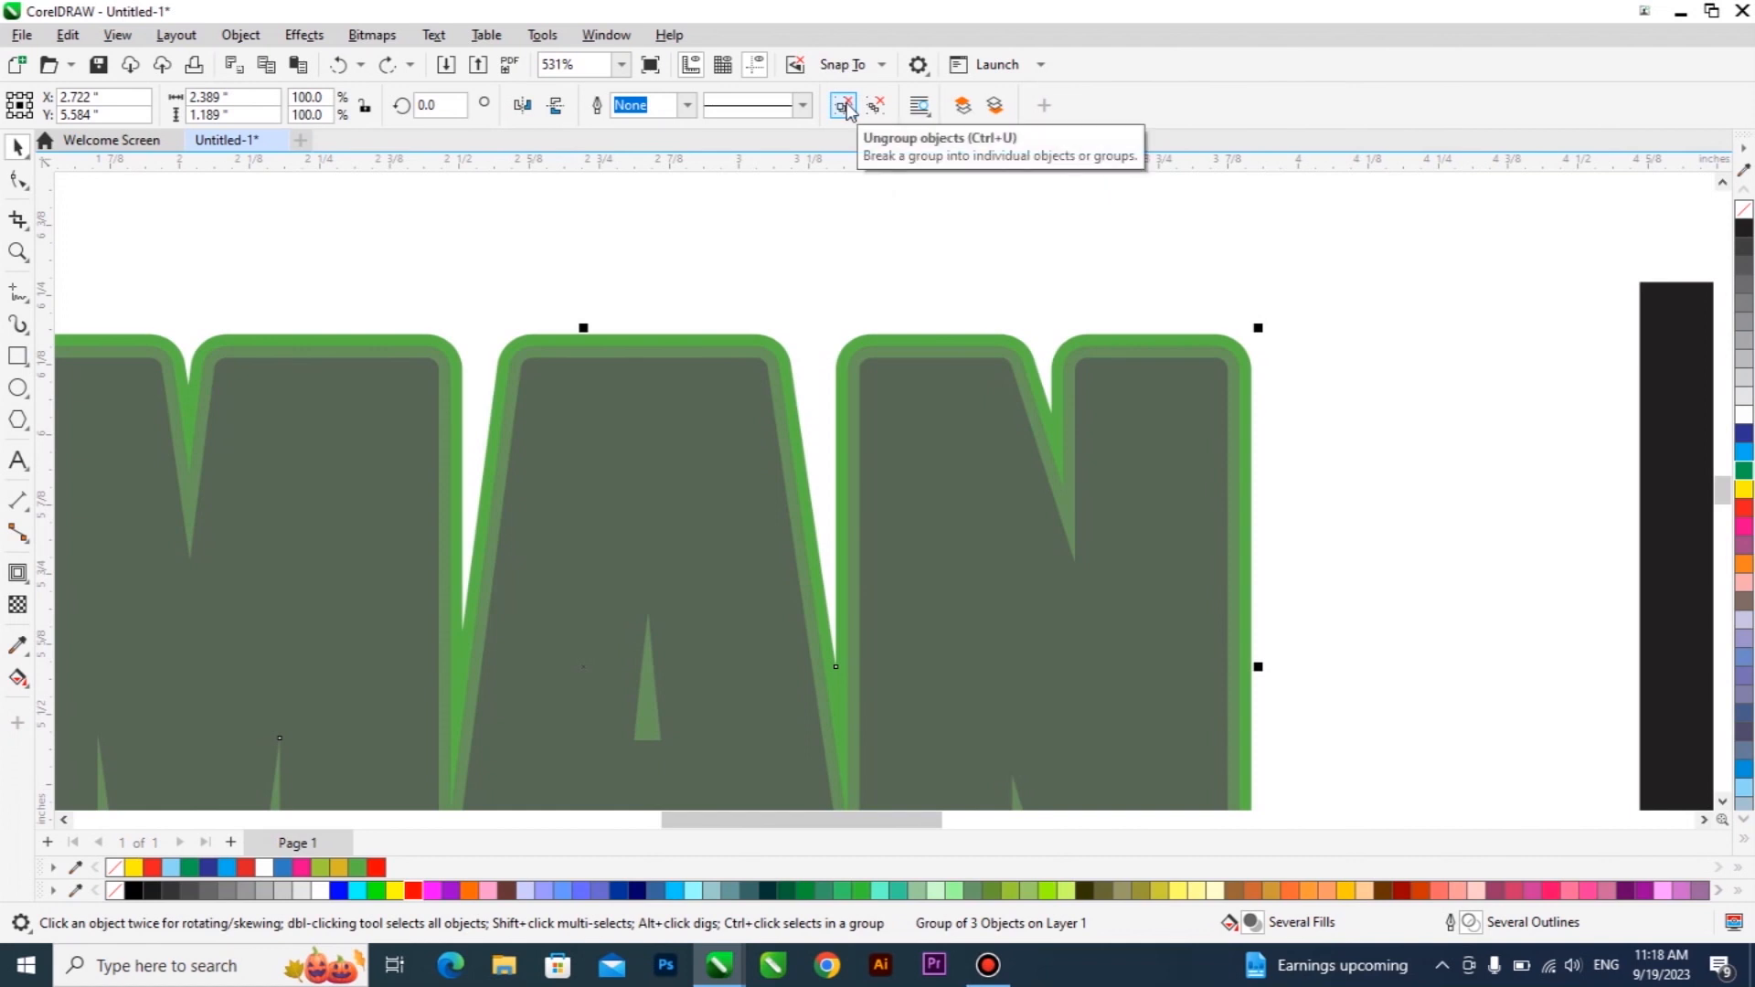
click(943, 240)
click(910, 346)
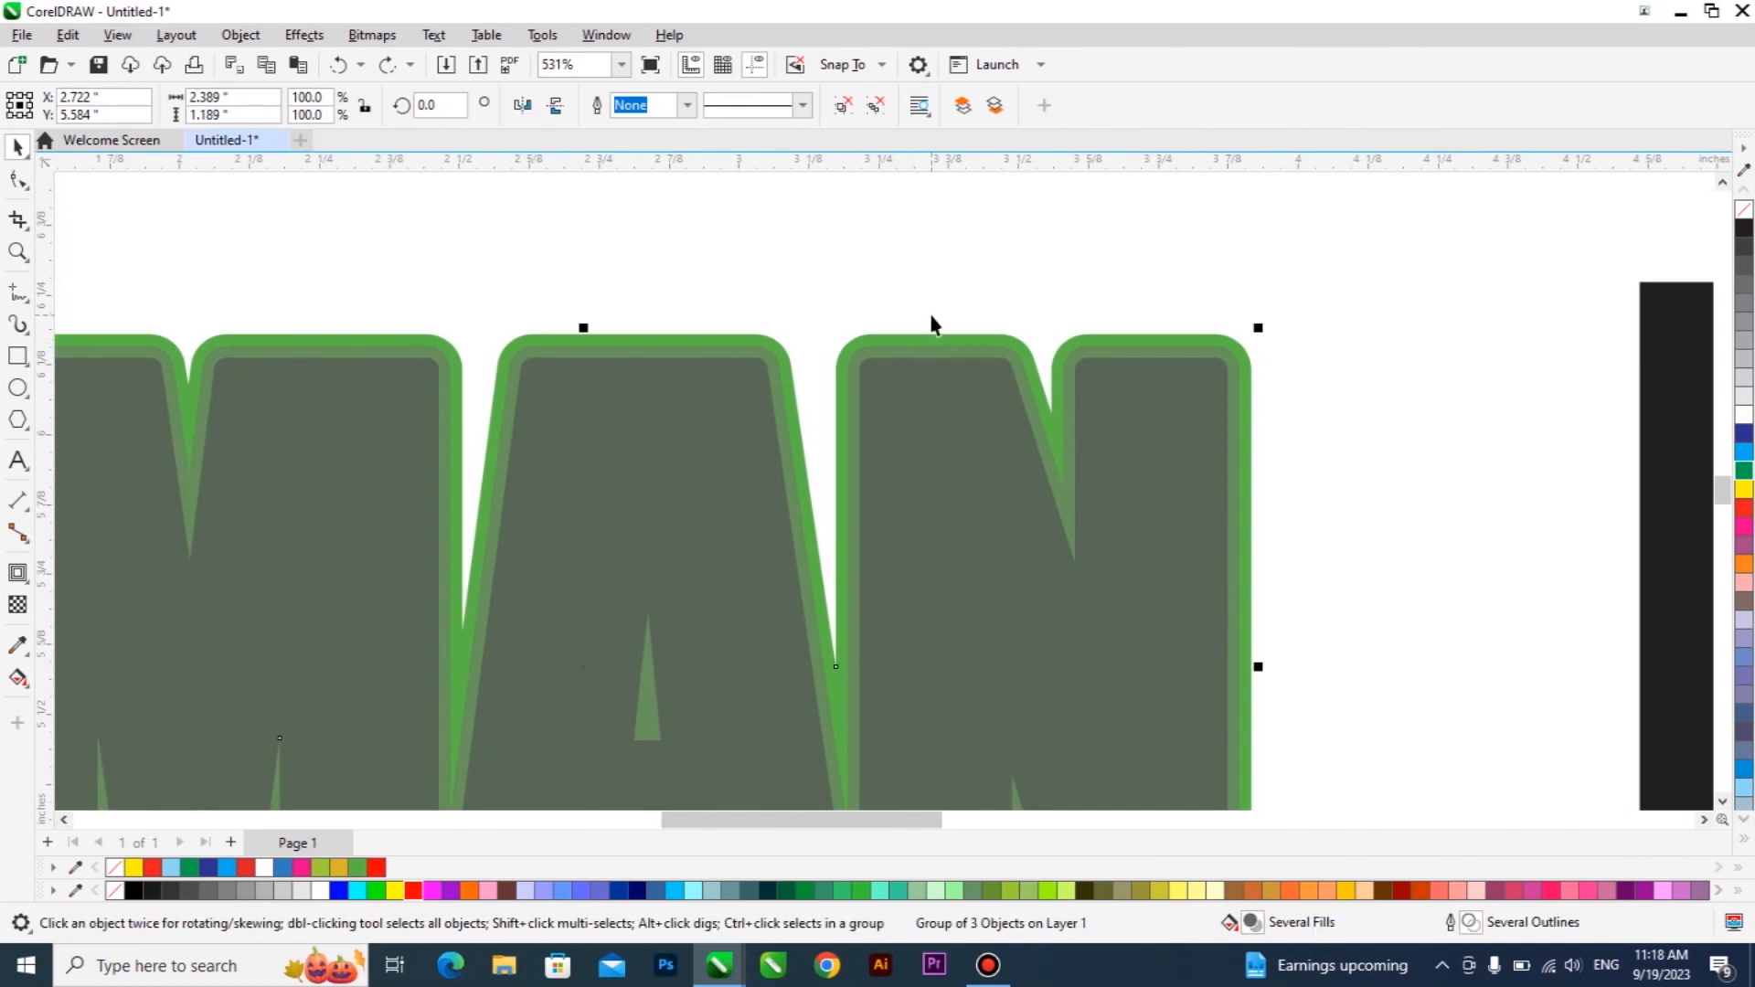
key(ctrl+u)
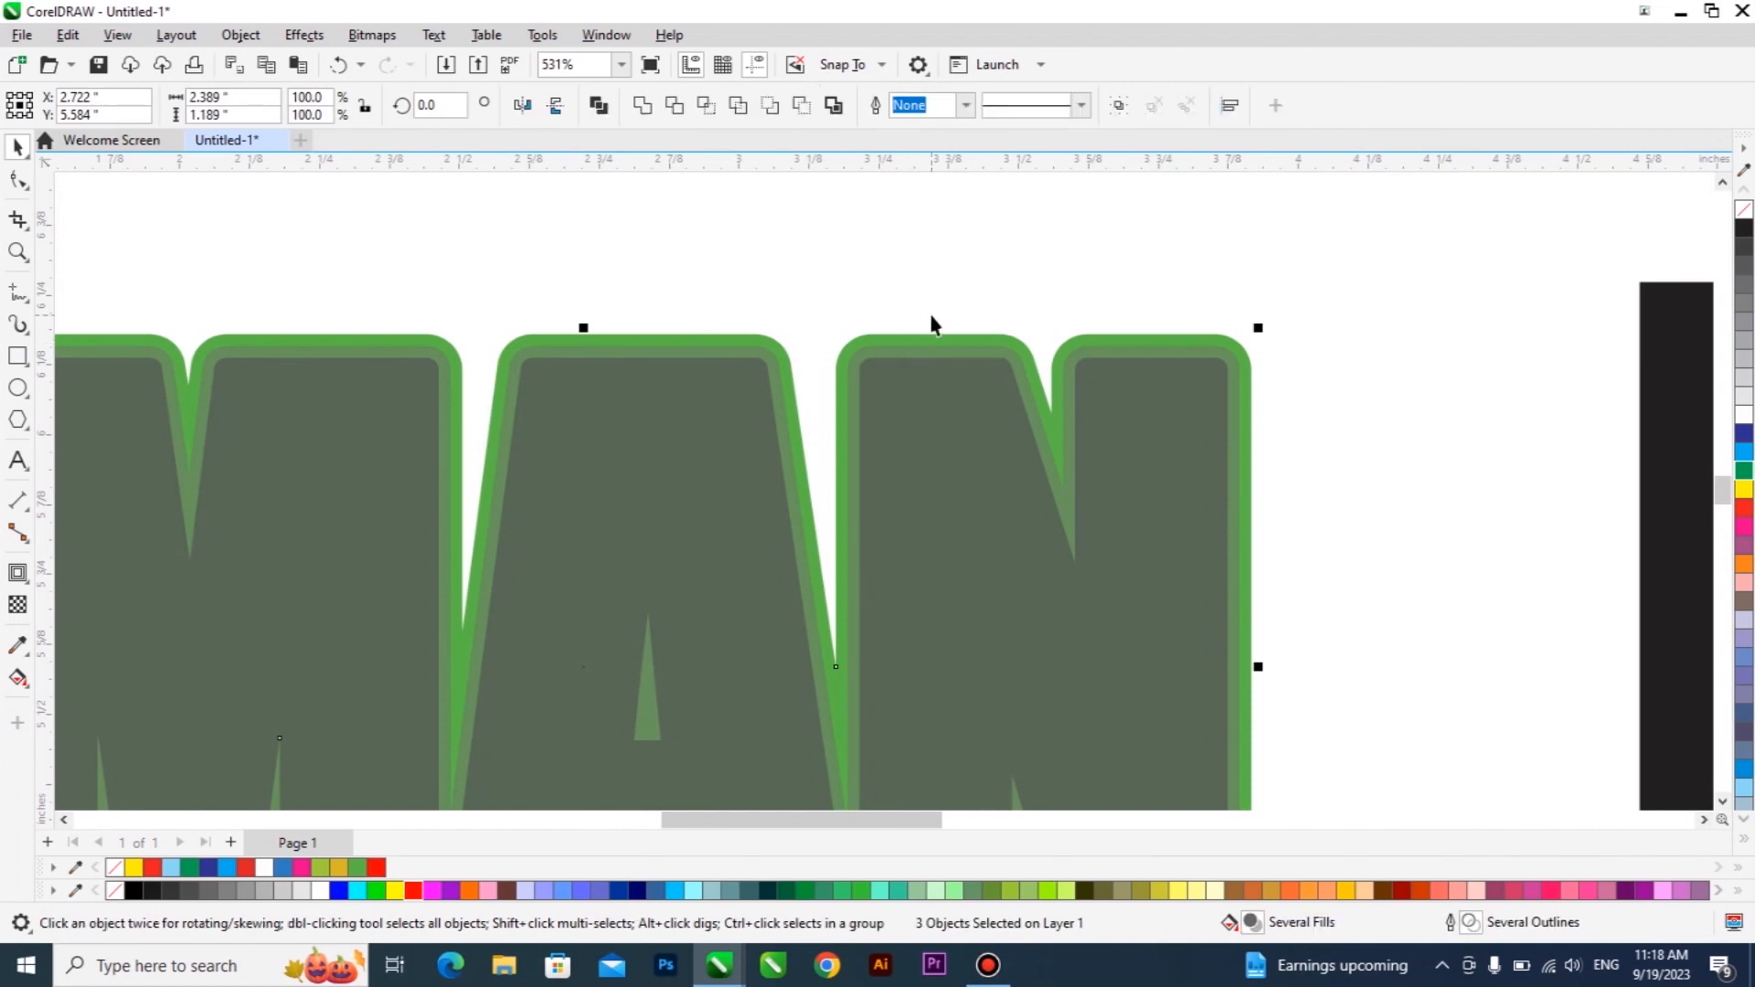
Pull the three ungrouped MAN contour shapes apart to show them separately and undo the moves
scroll(1050, 280, down, 2)
drag(1117, 435, 668, 472)
drag(1103, 441, 1328, 597)
drag(1010, 361, 1130, 245)
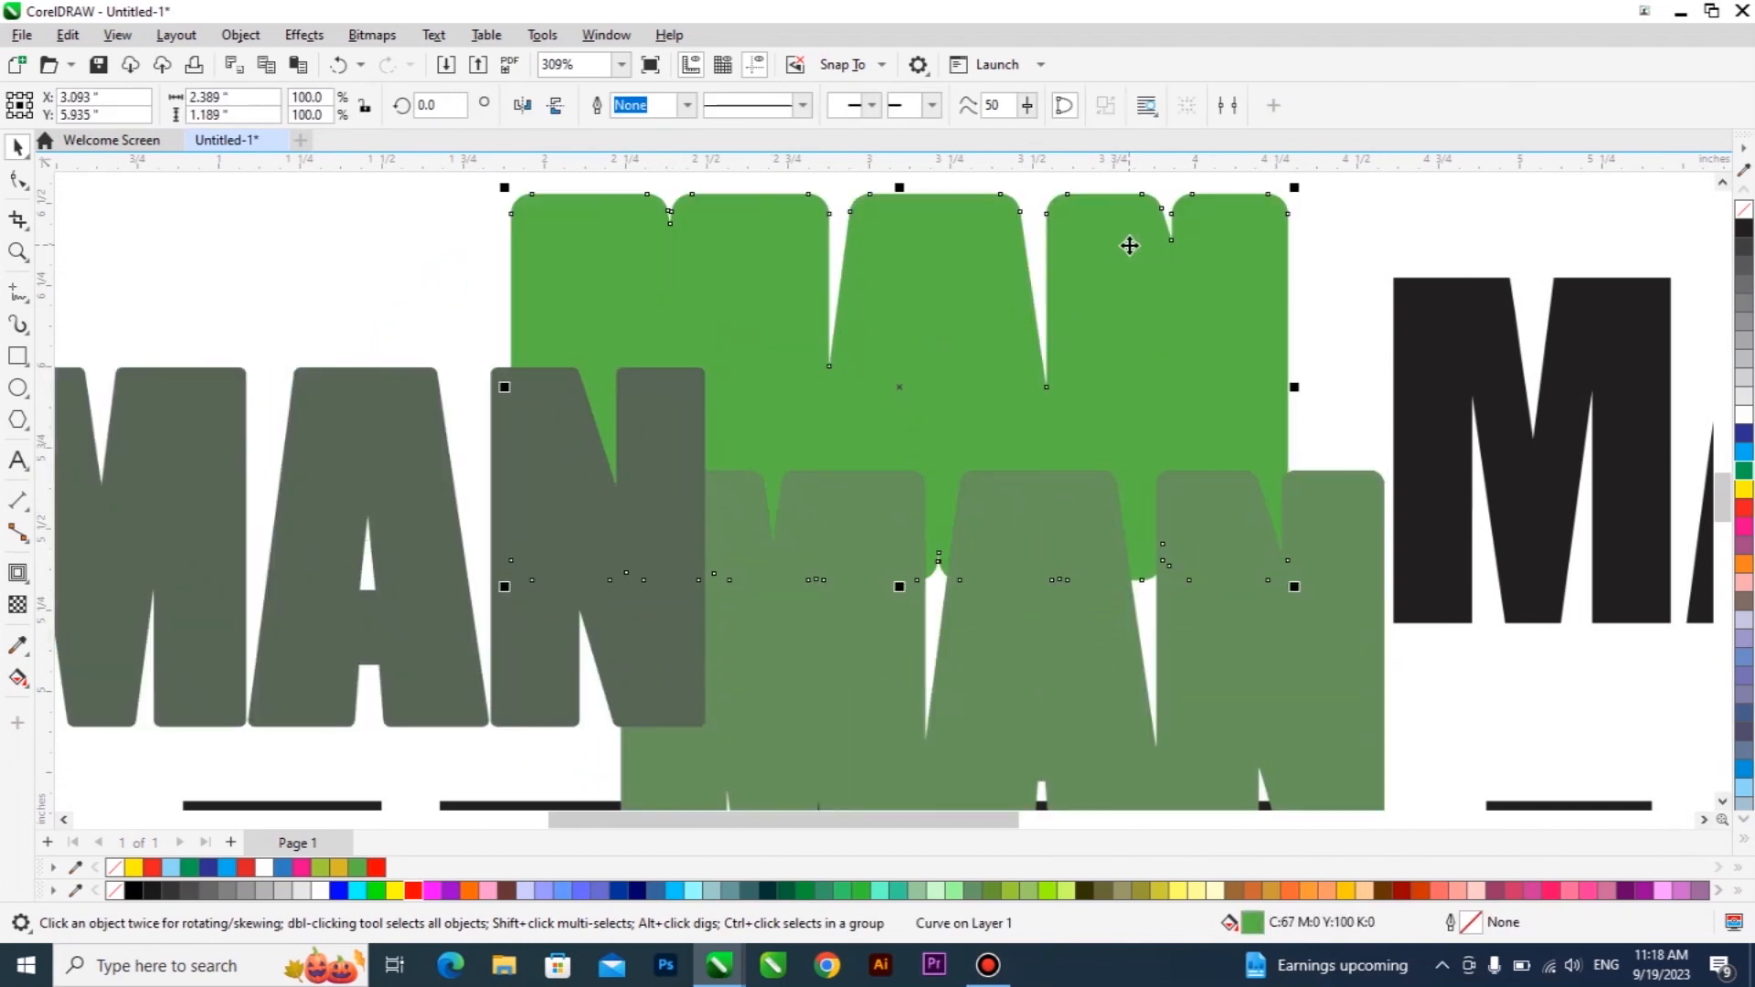
key(ctrl+z)
key(ctrl+z)
key(ctrl+z)
Fill the innermost MAN contour shape with yellow and deselect it
click(1131, 330)
click(1745, 489)
scroll(1195, 372, up, 1)
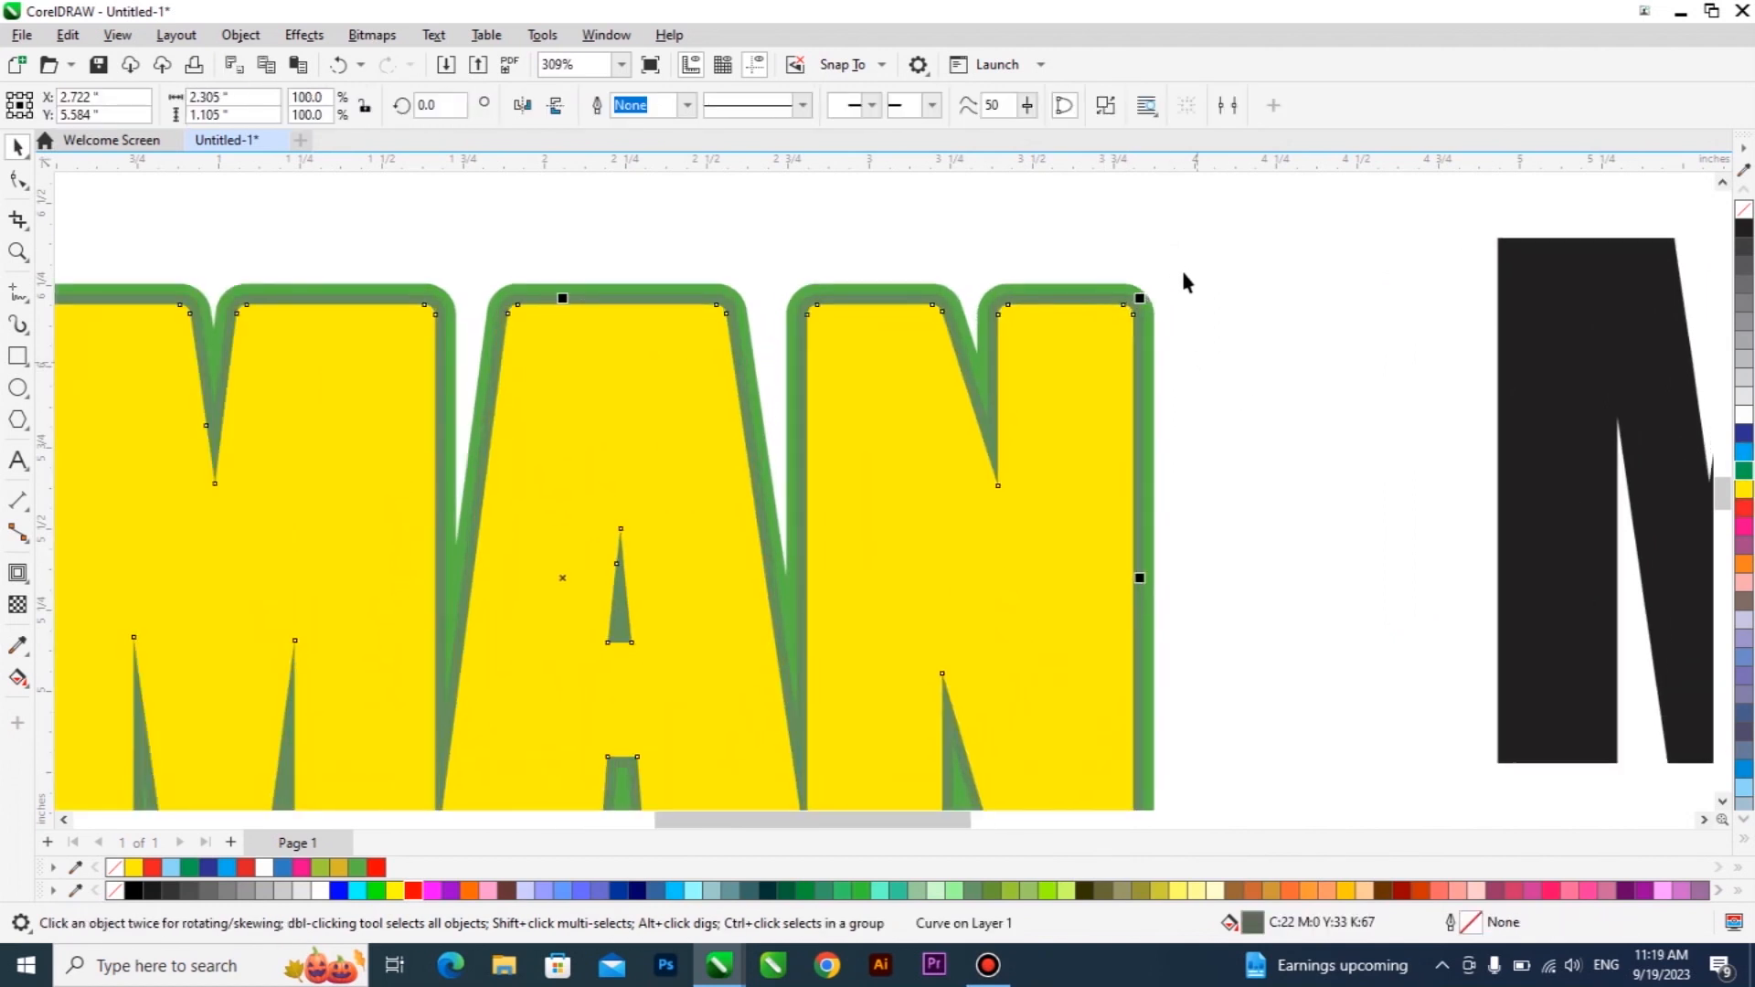
click(1184, 273)
Fill the middle MAN contour shape with bright pink and the outermost one with pale pink
click(1133, 300)
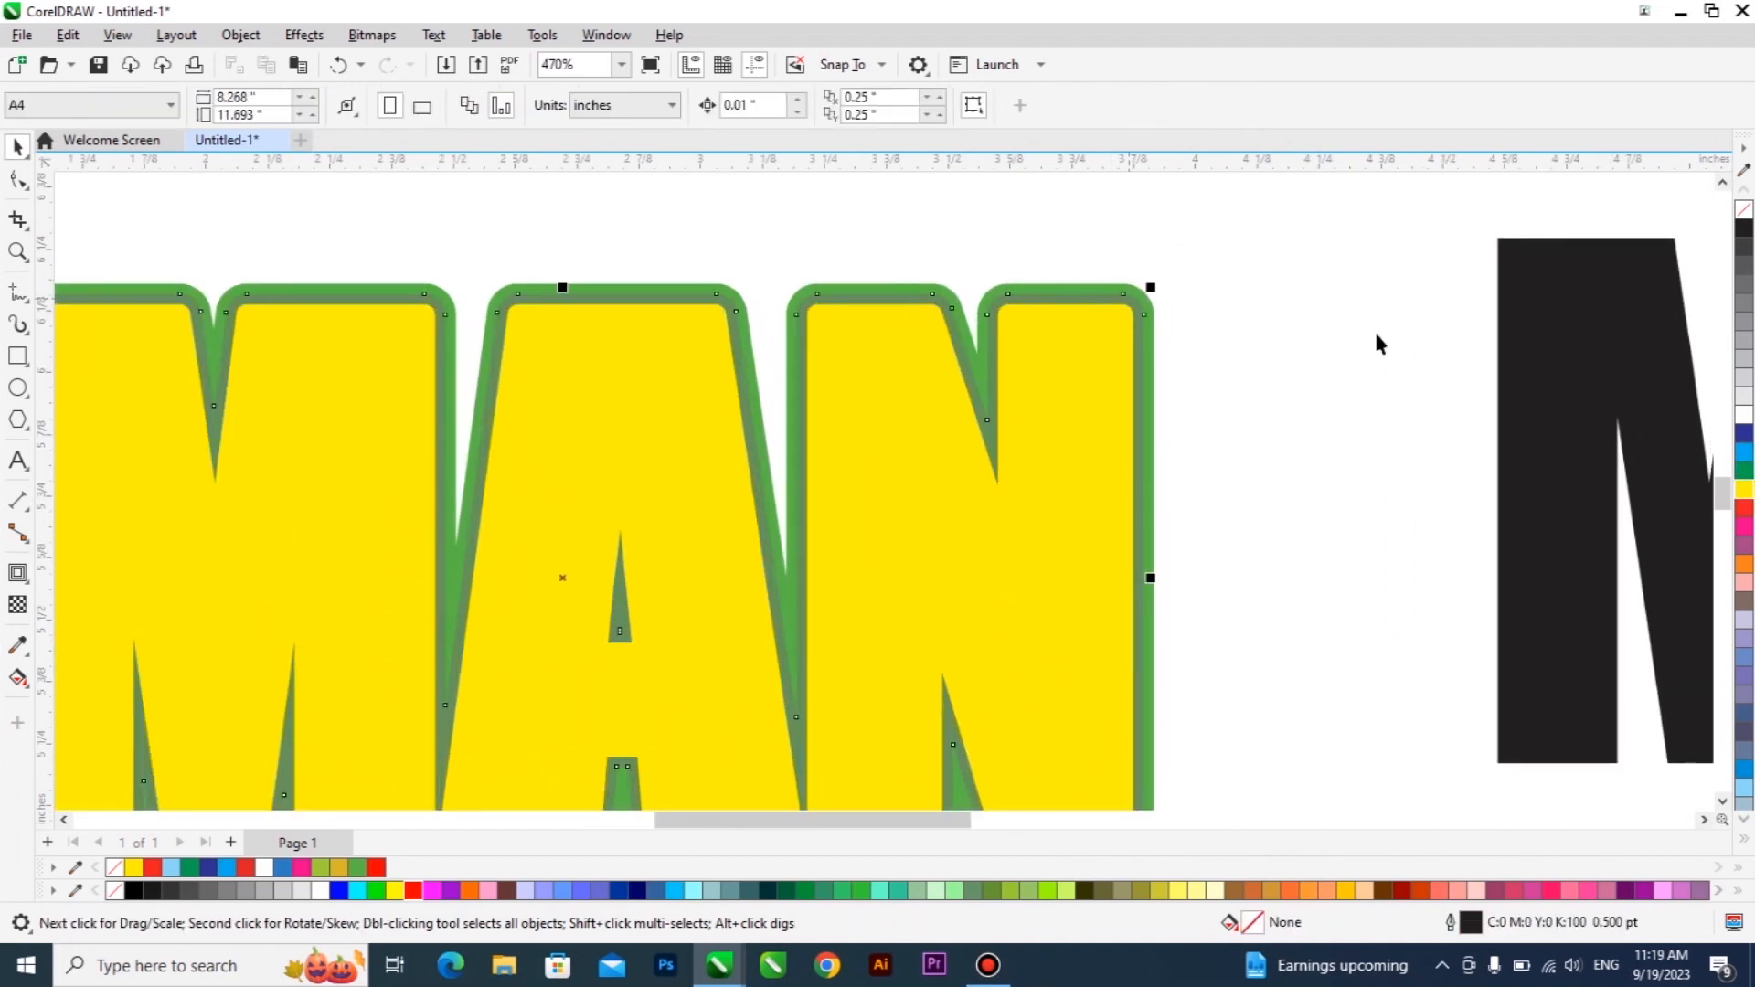
click(1743, 530)
click(1156, 302)
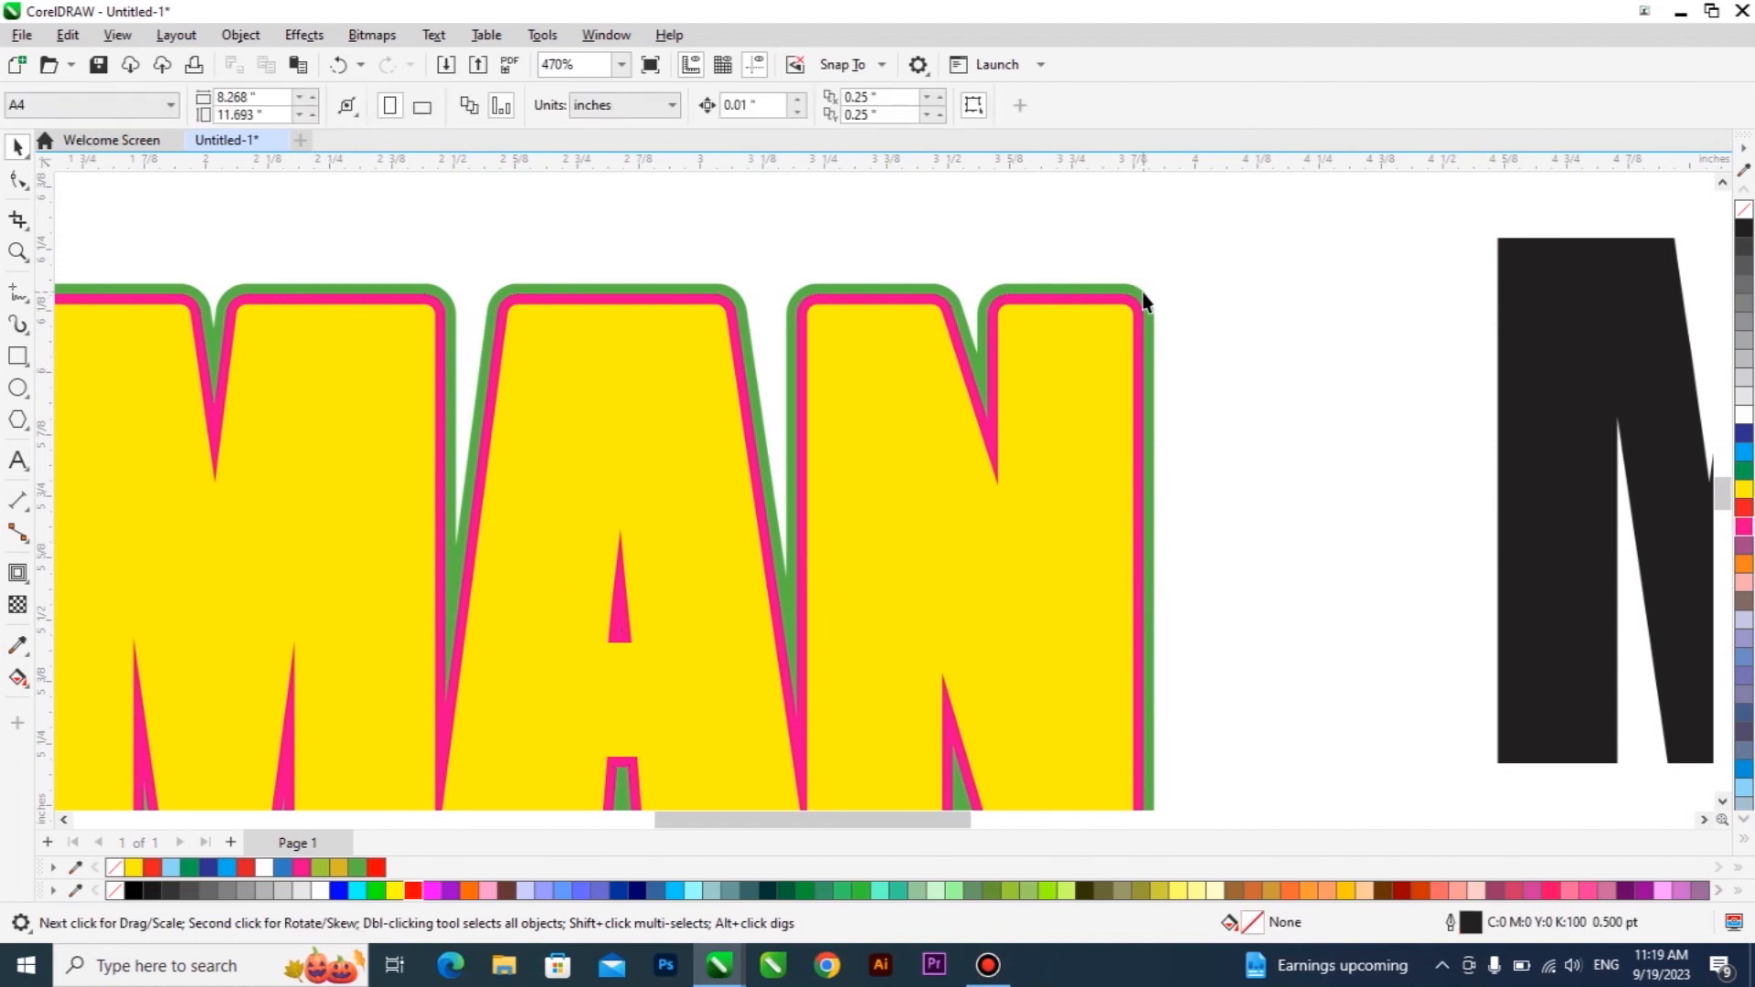
click(1745, 583)
scroll(905, 384, down, 1)
click(1271, 375)
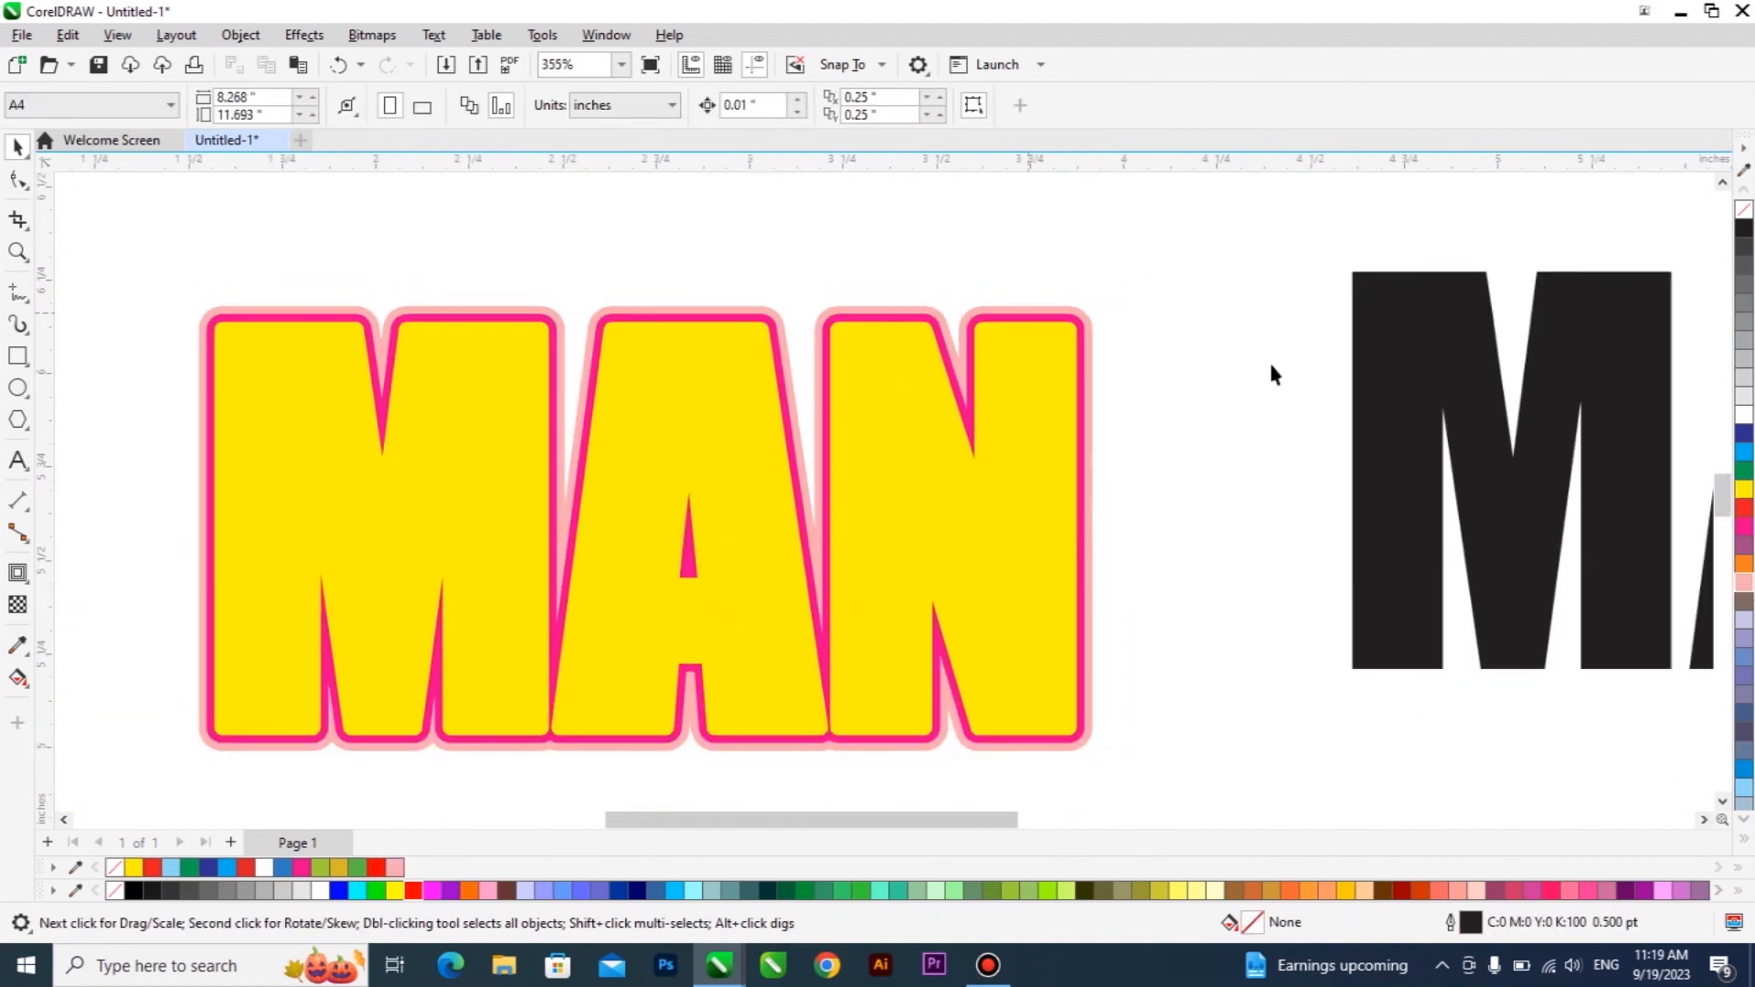
Align the black MAN text to the yellow contour shape, centered both horizontally and vertically
click(1409, 363)
shift+click(977, 499)
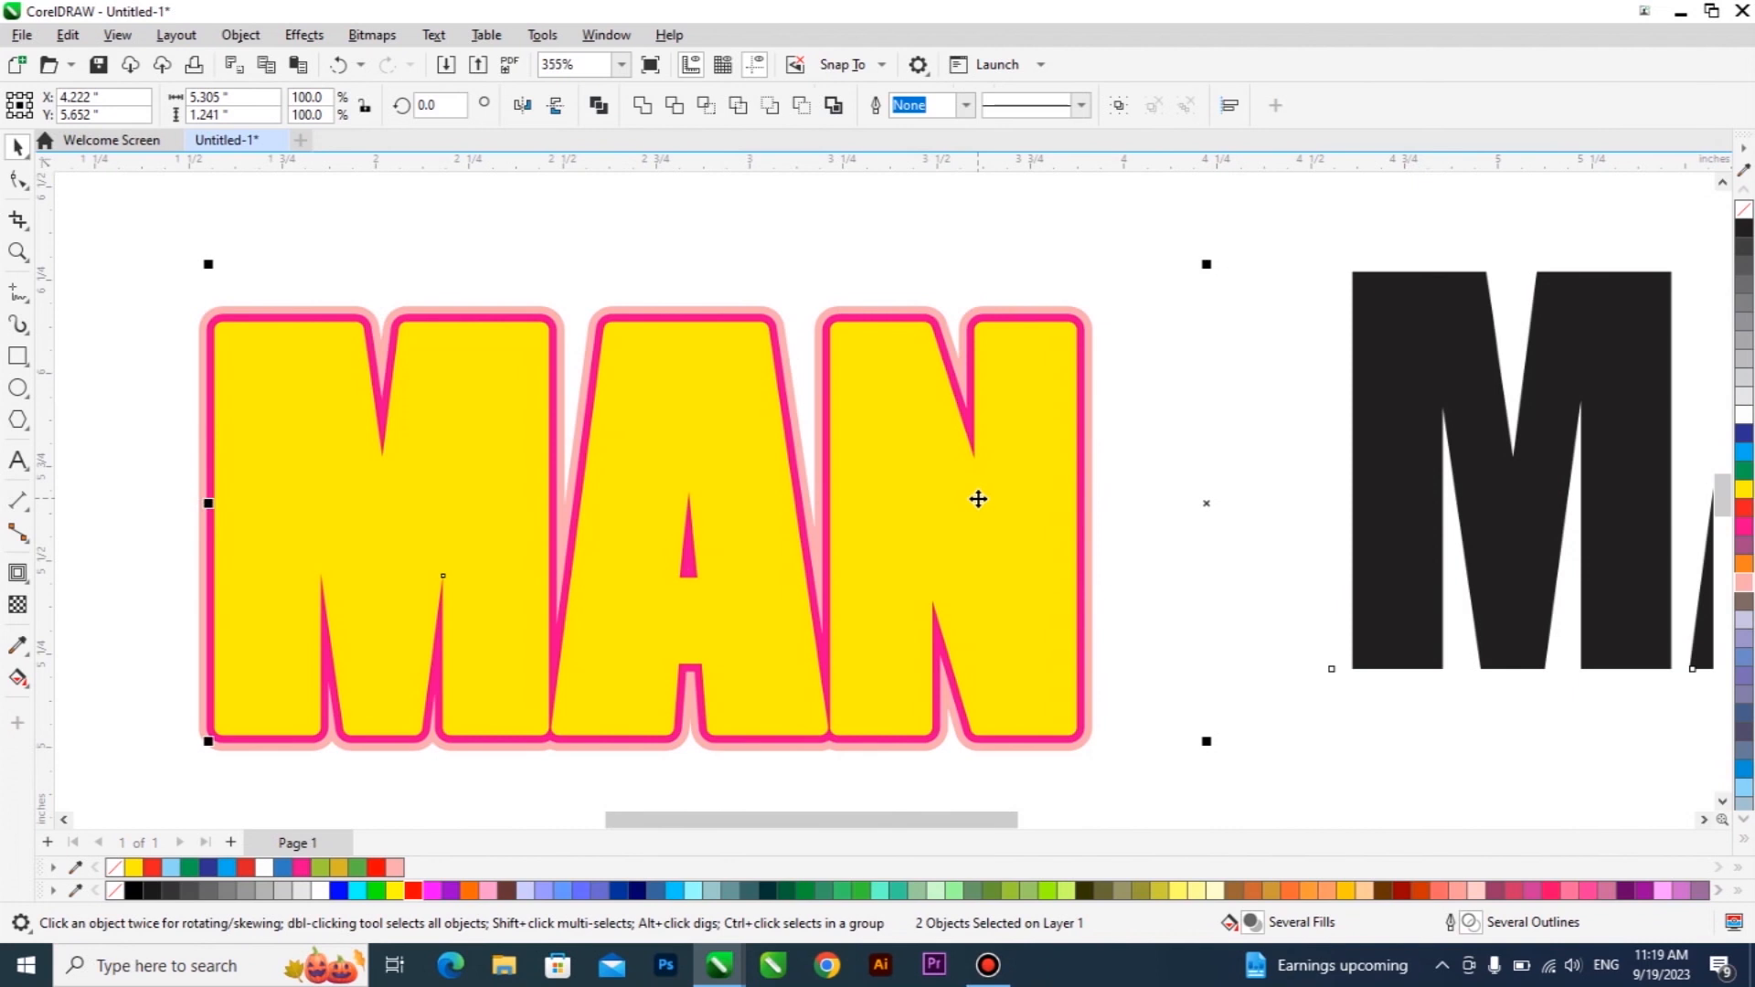
key(c)
key(e)
click(1178, 400)
Try pink and purple fills on the MAN text and settle on orange (C:0 M:60 Y:100 K:0)
scroll(713, 398, up, 2)
click(713, 369)
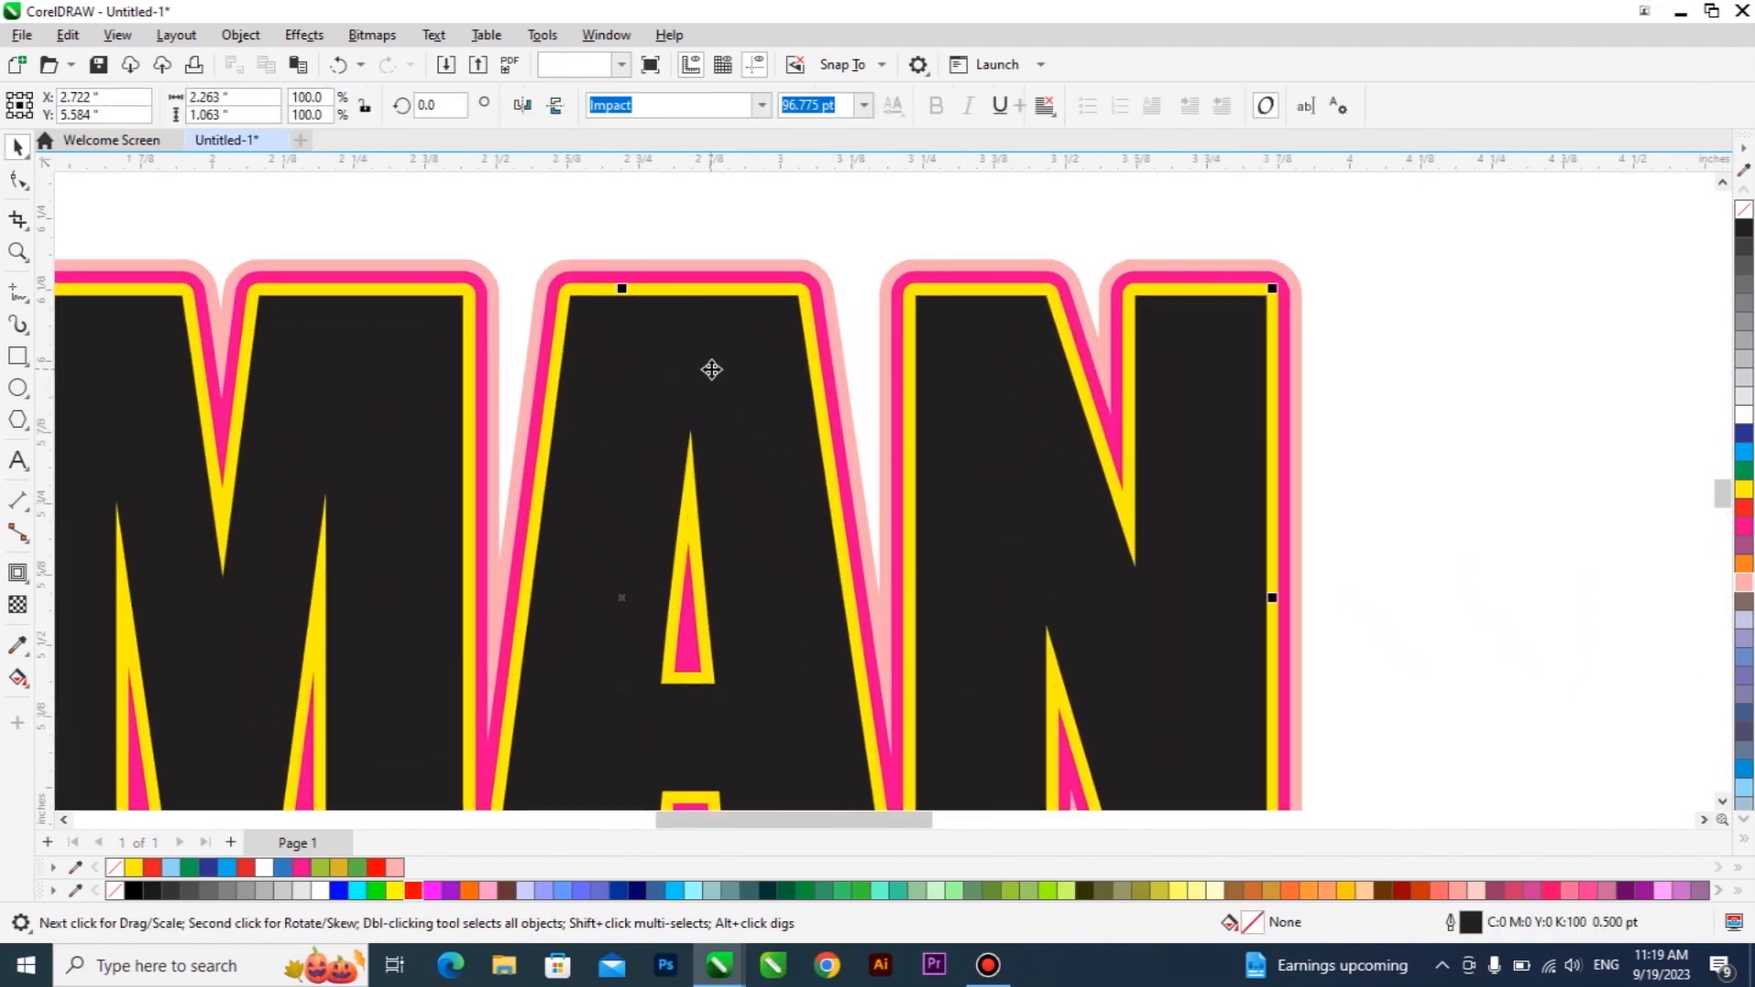
scroll(713, 370, down, 2)
scroll(1091, 452, down, 1)
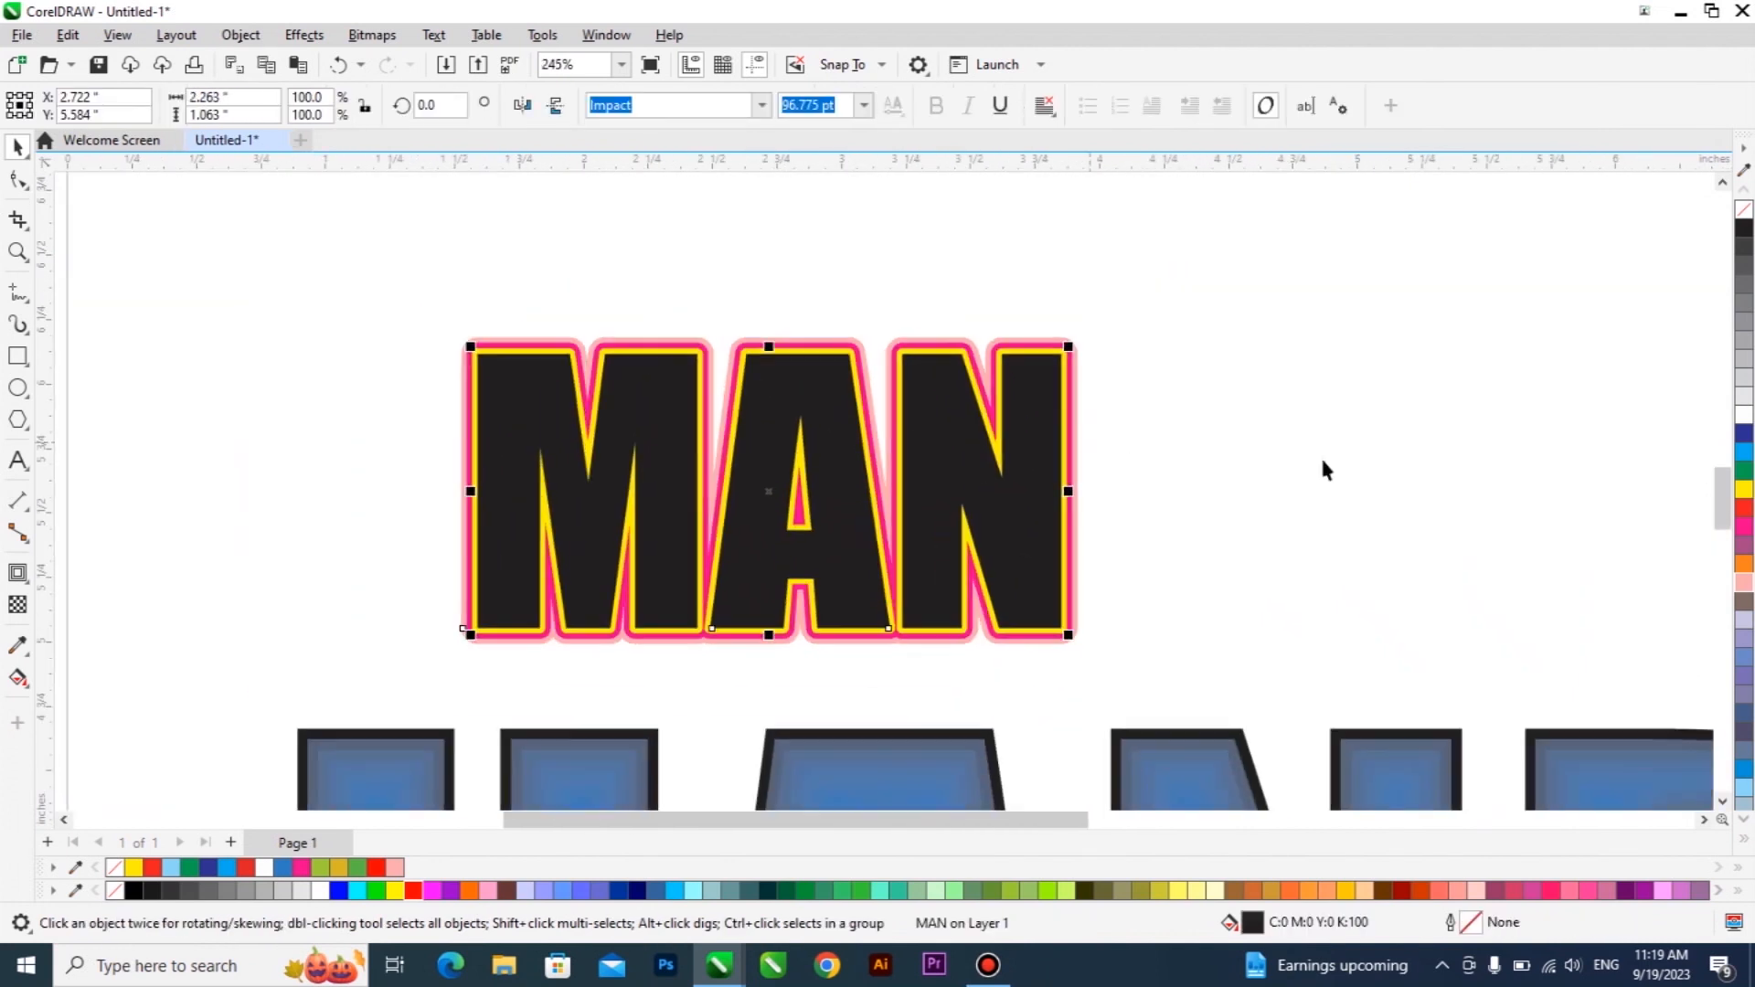
click(1744, 526)
click(1745, 546)
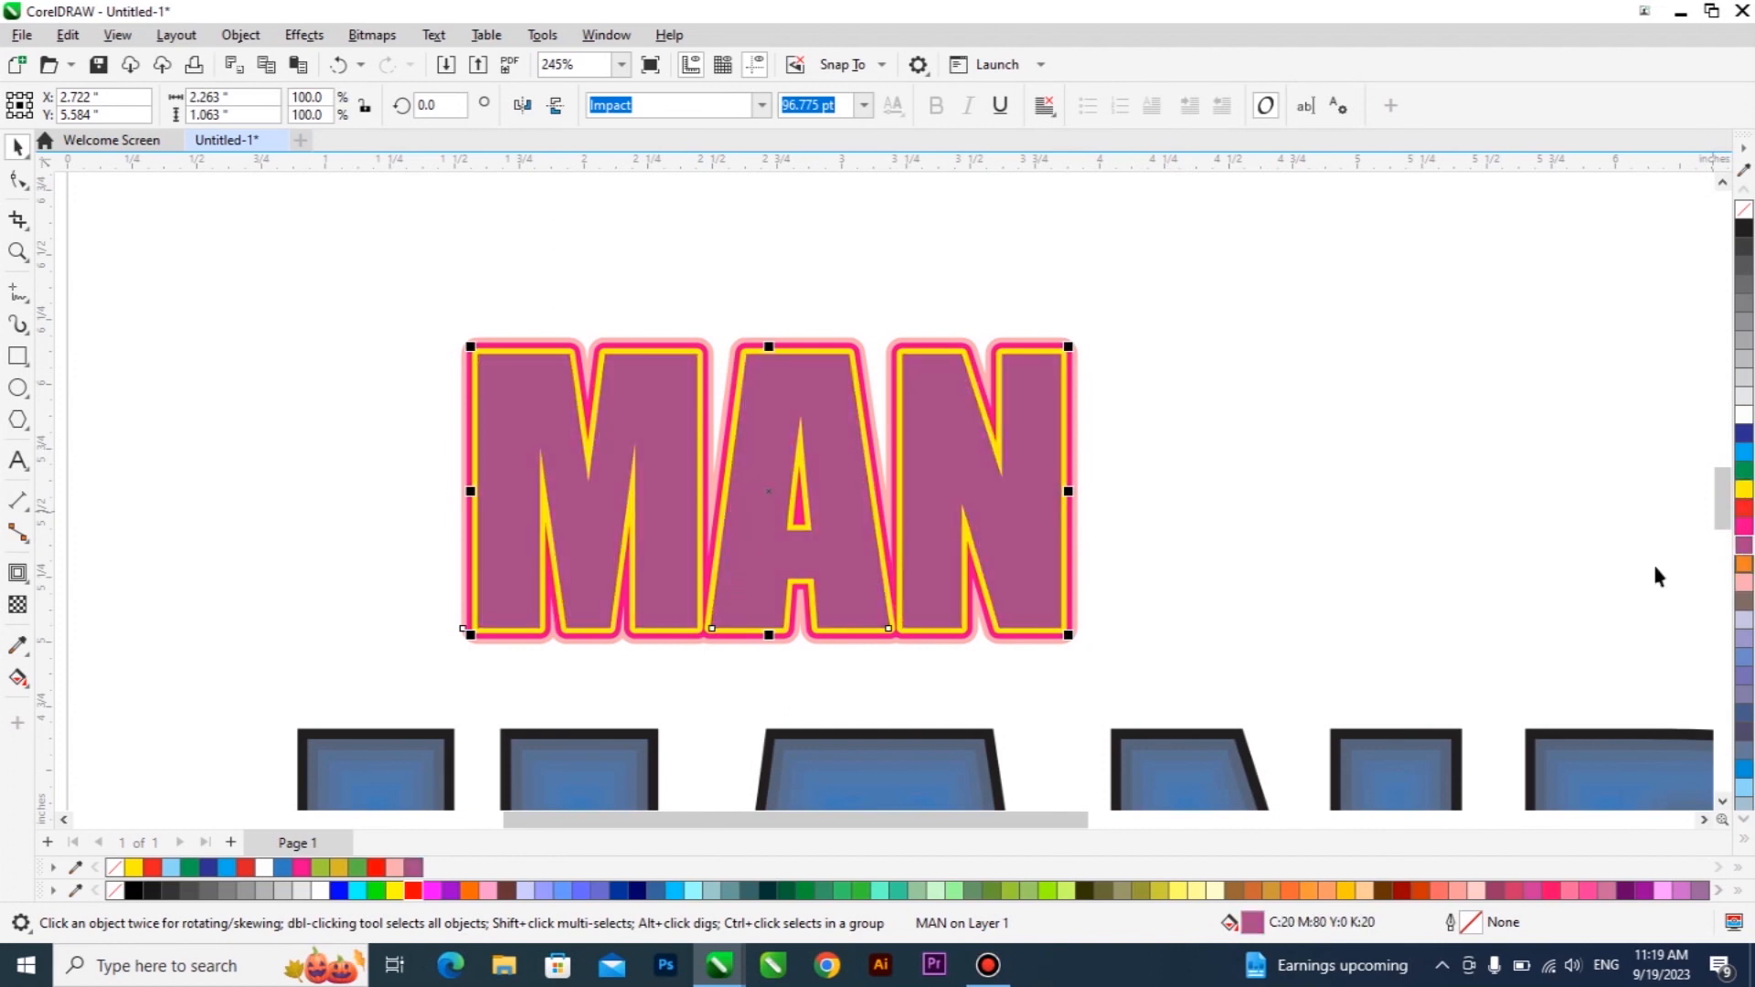
click(1744, 564)
scroll(826, 508, up, 1)
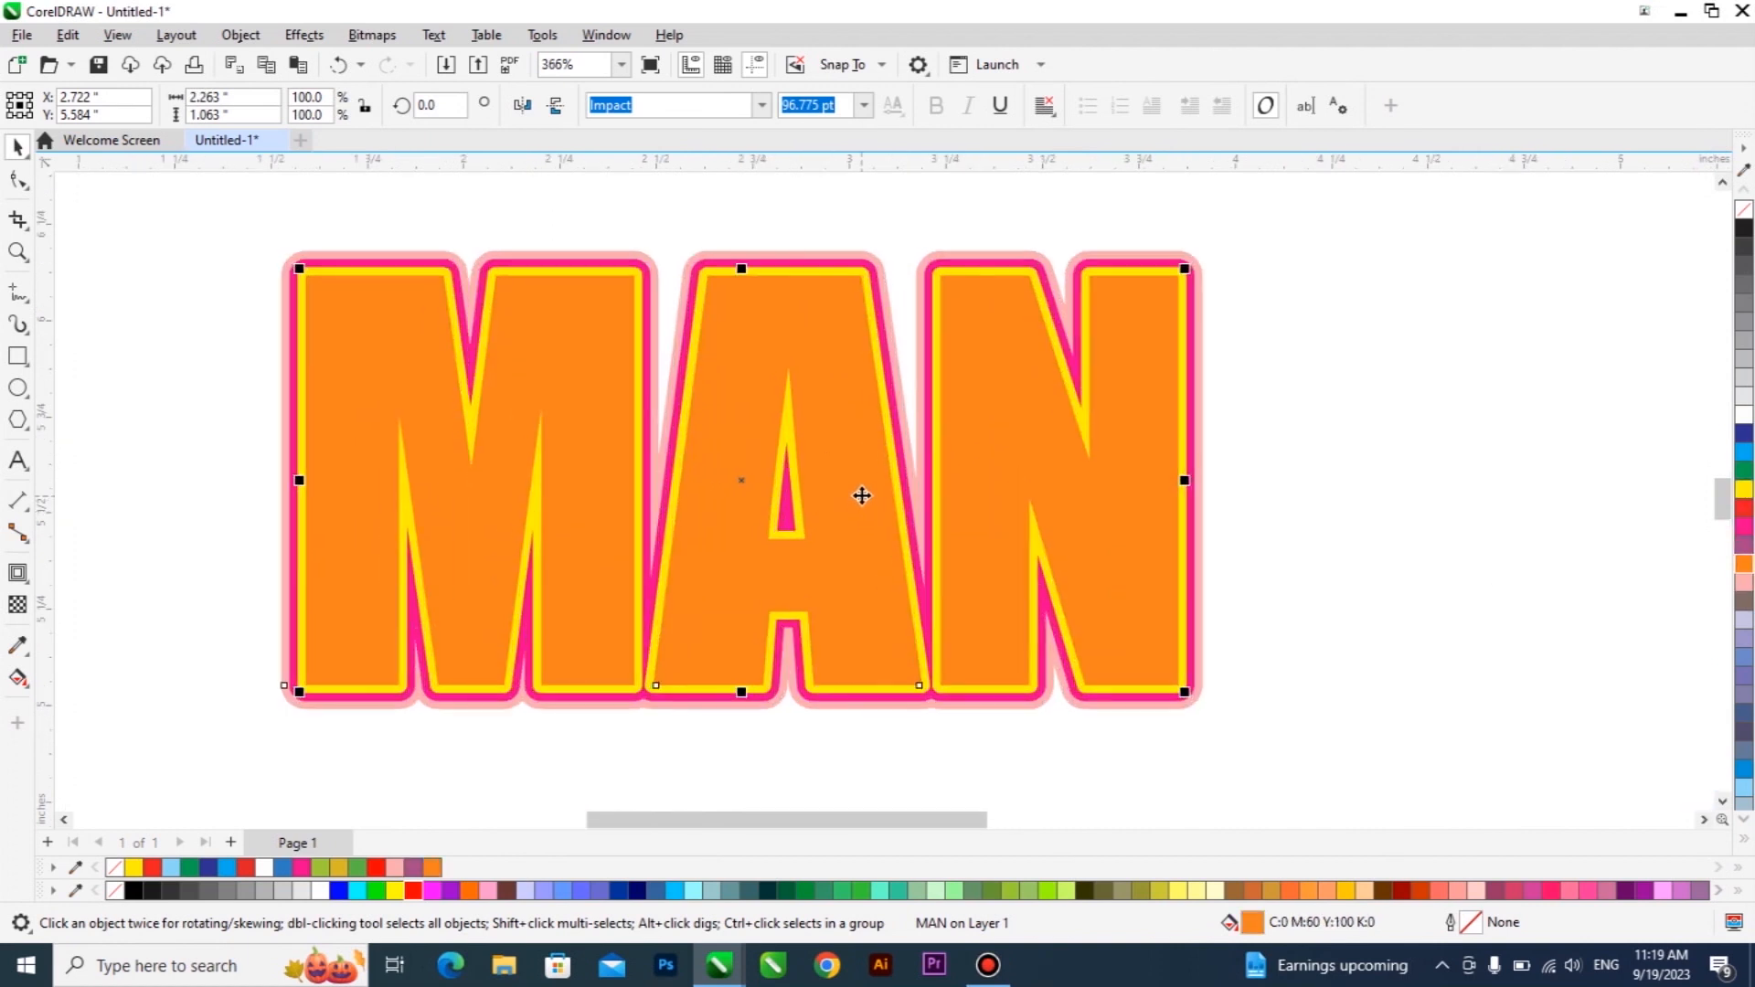
Draw a rectangle about 2.42 by 2.03 inches to the right of the MAN text and fill it green
scroll(578, 421, down, 1)
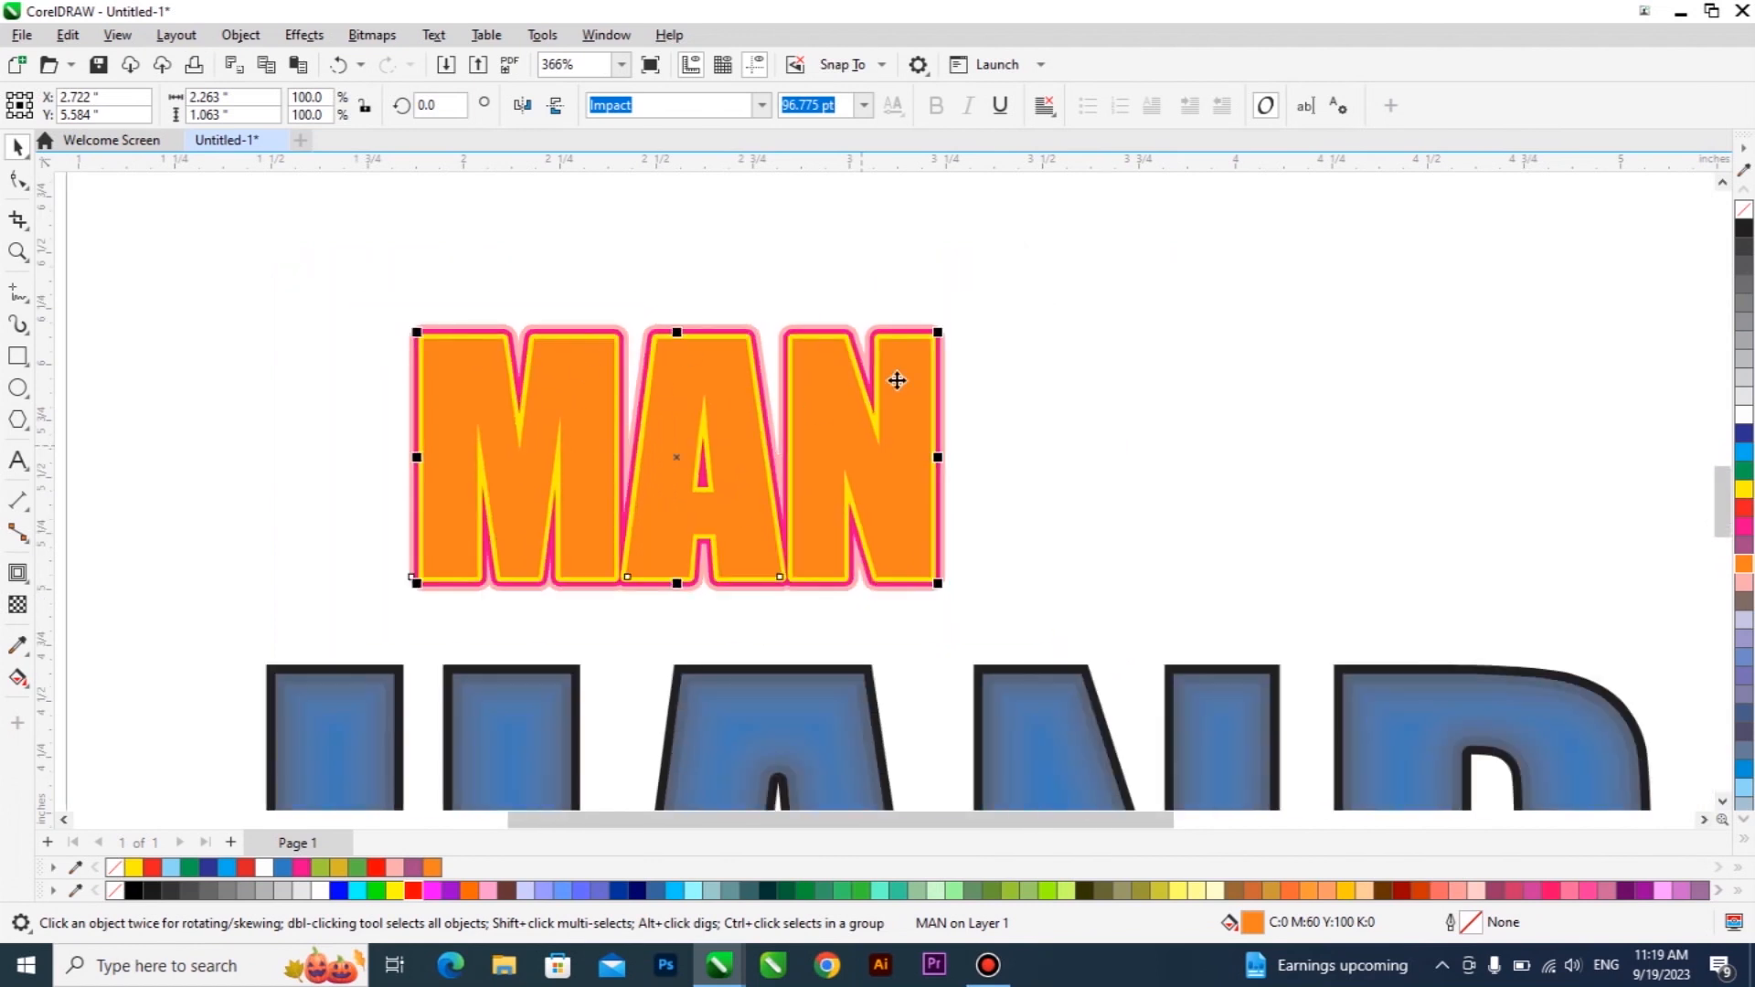
click(17, 356)
scroll(223, 556, down, 1)
drag(899, 247, 1311, 592)
click(1745, 471)
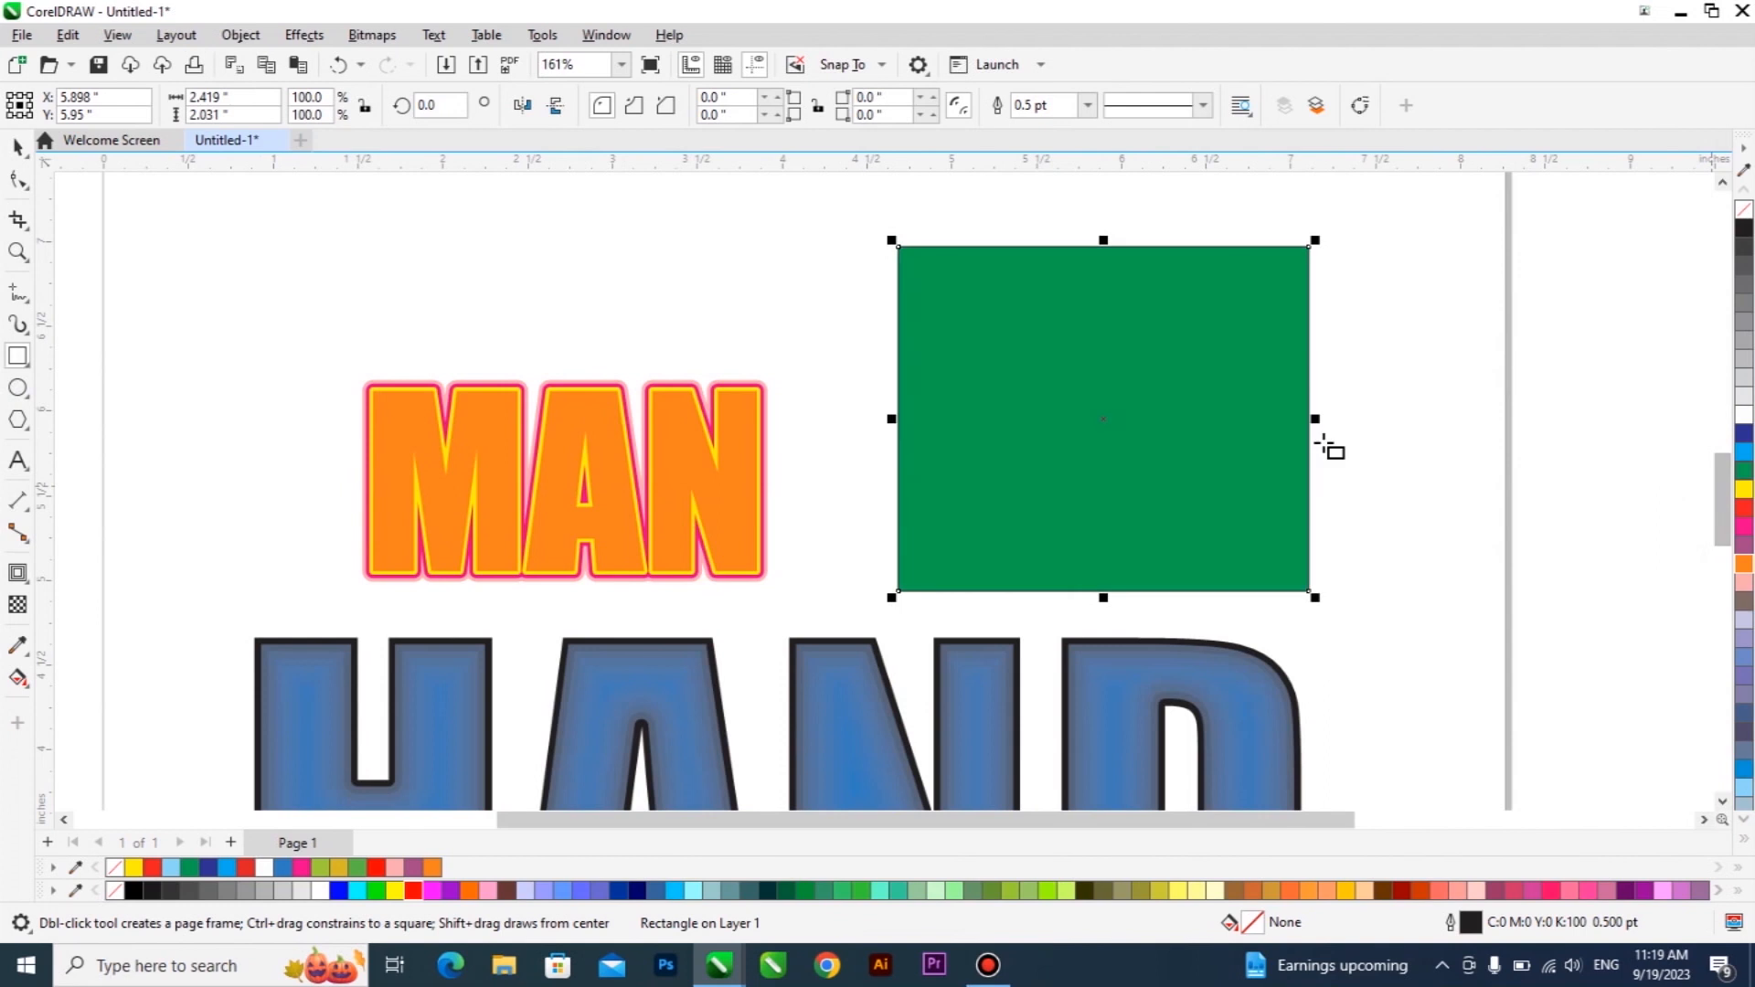
Apply an outside contour with 3 steps and a 0.021 inch offset to the green rectangle
click(18, 573)
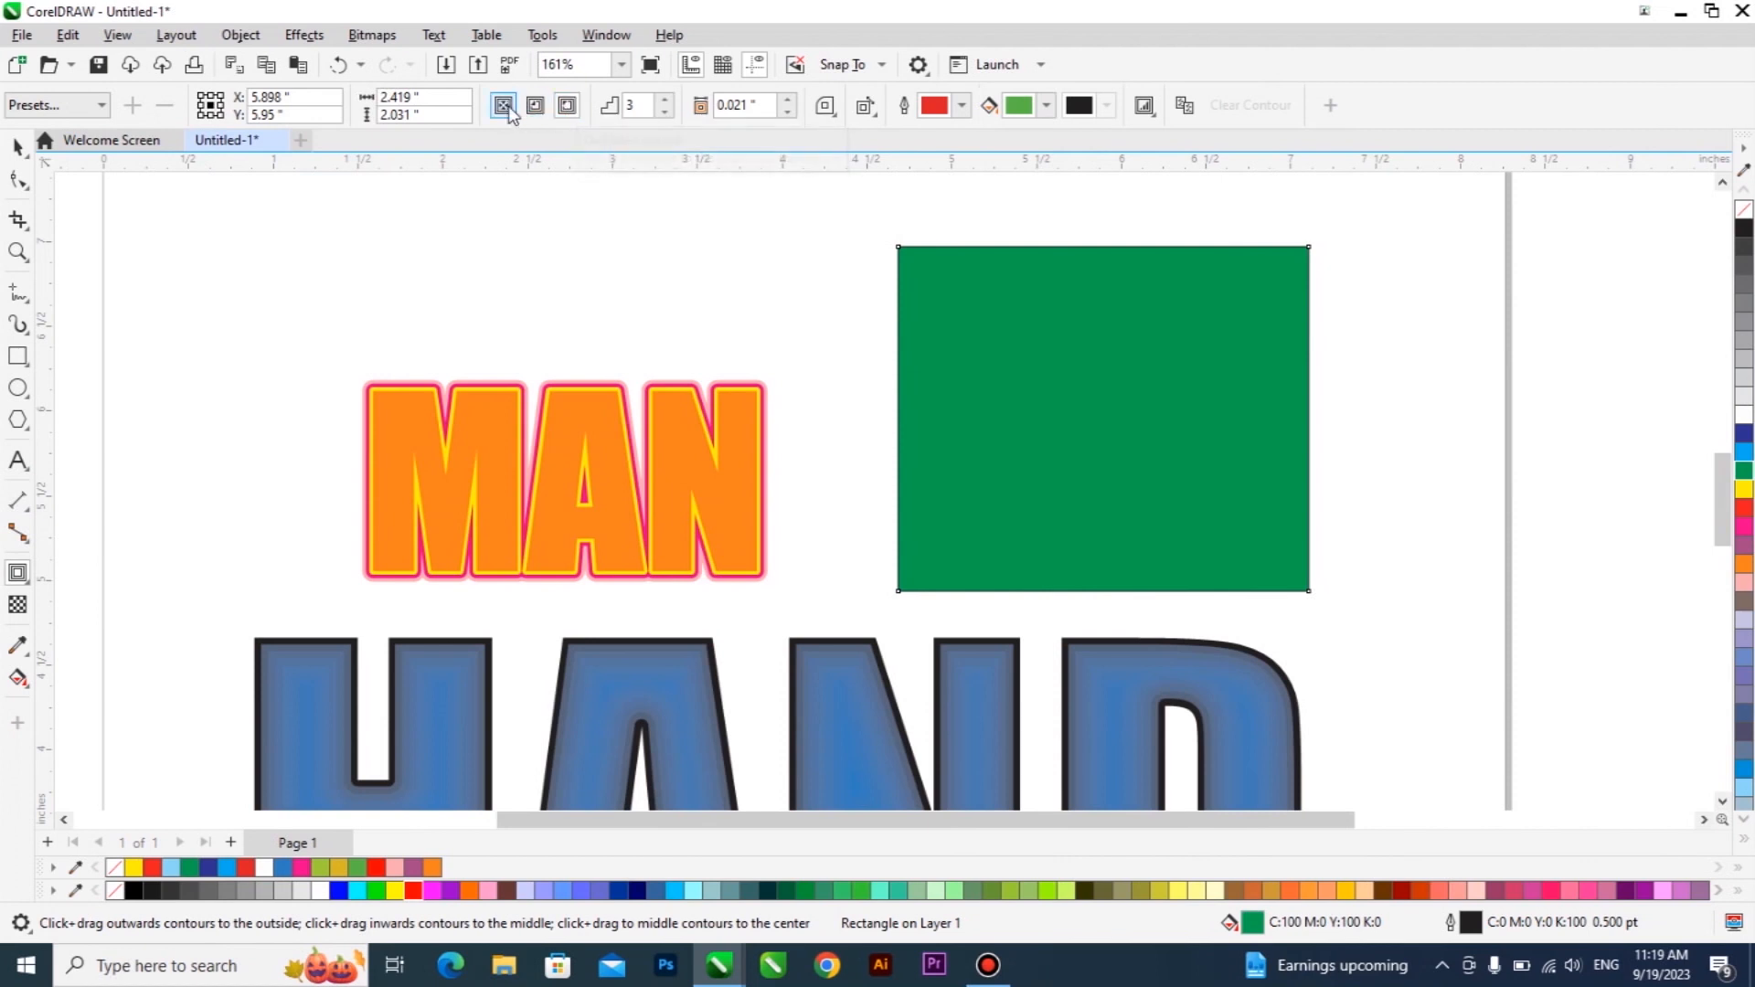
click(568, 107)
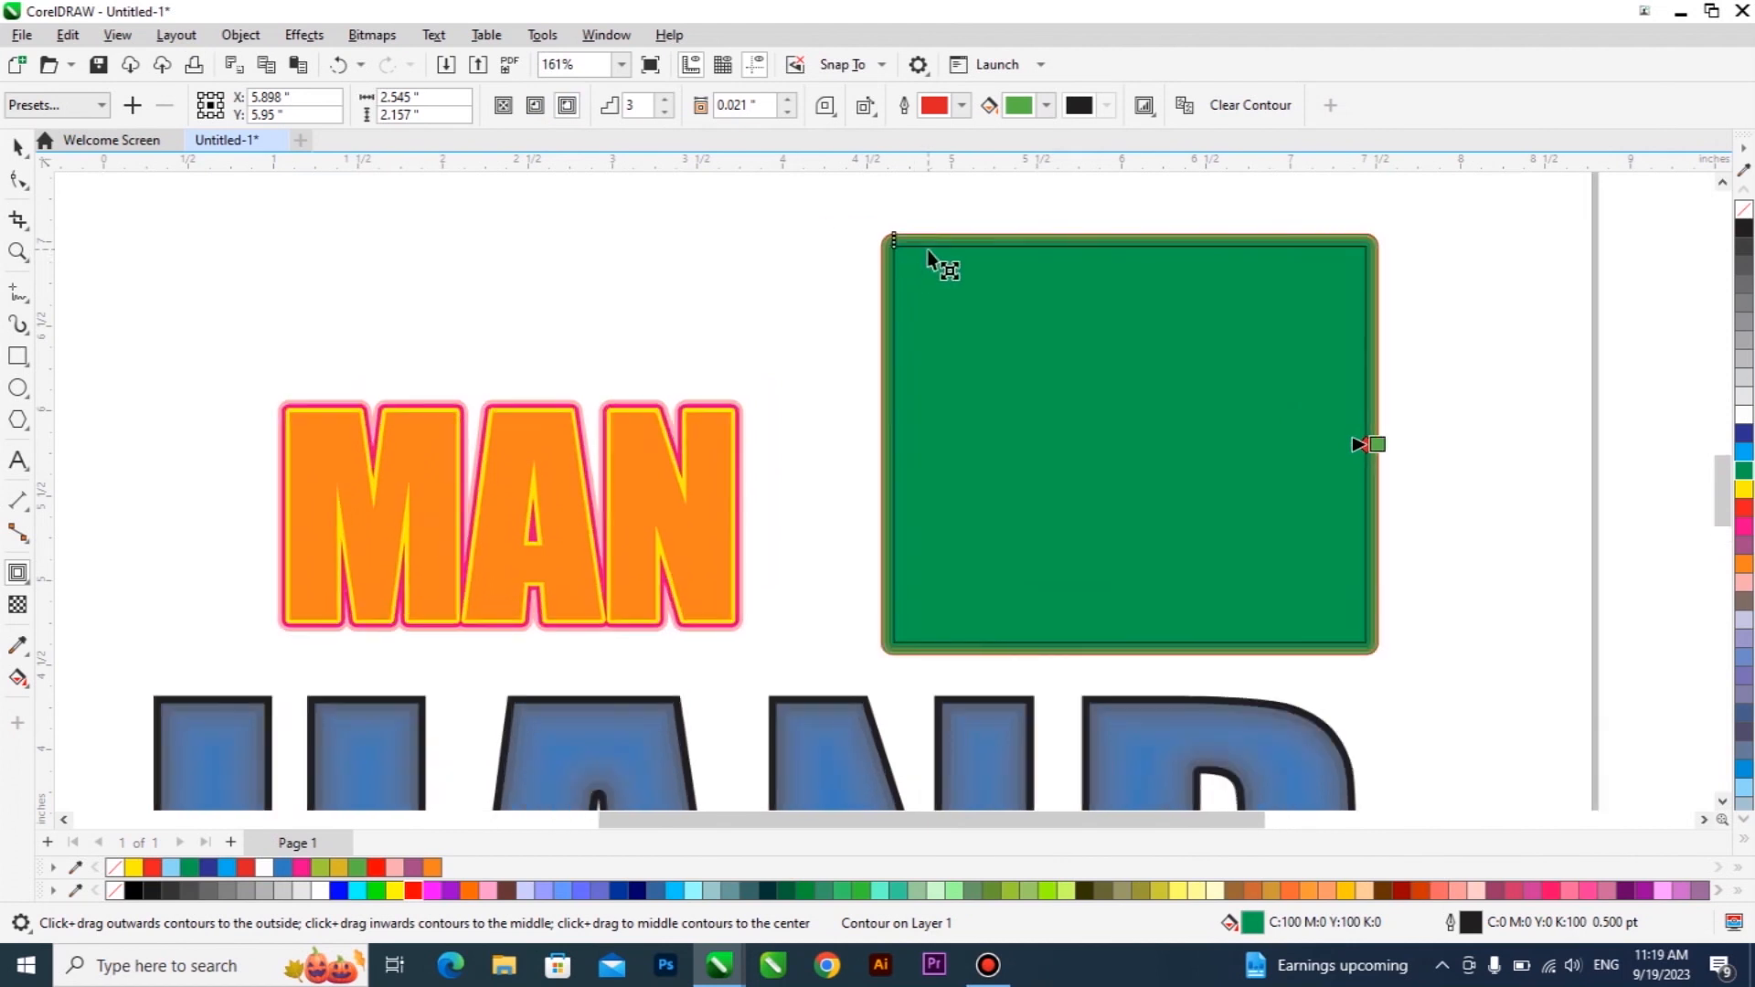
scroll(929, 253, up, 2)
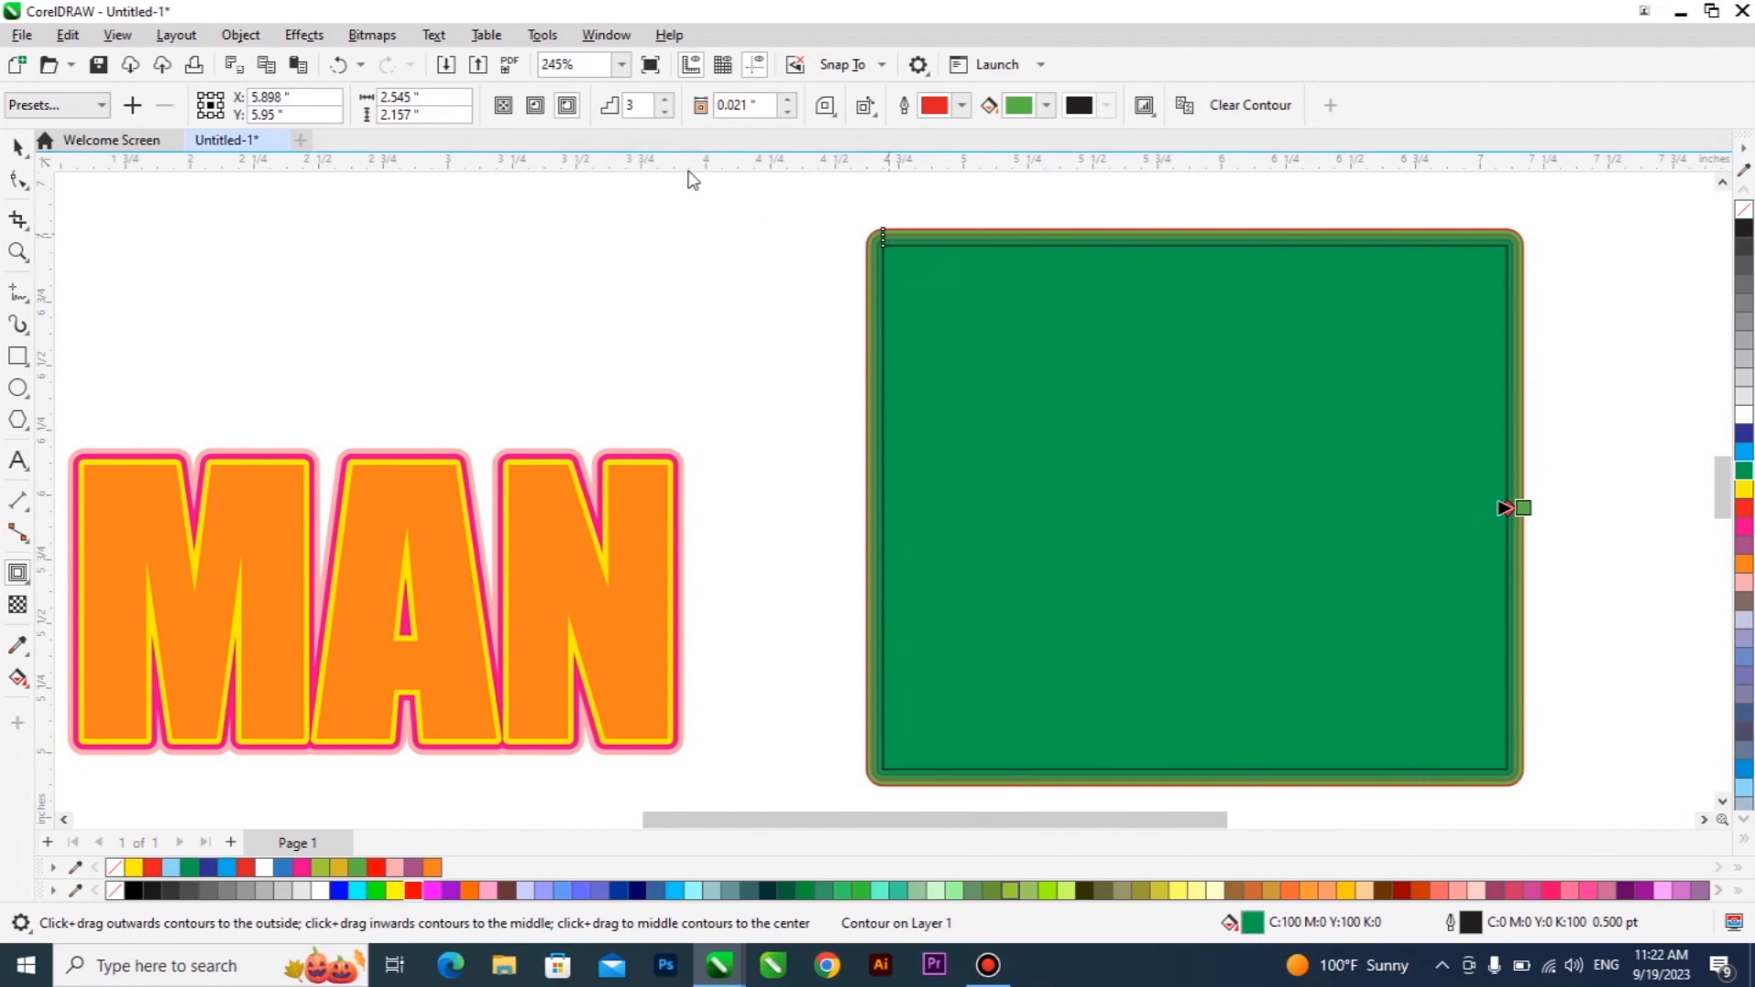
Set the number of contour steps on the green rectangle to 5
click(666, 111)
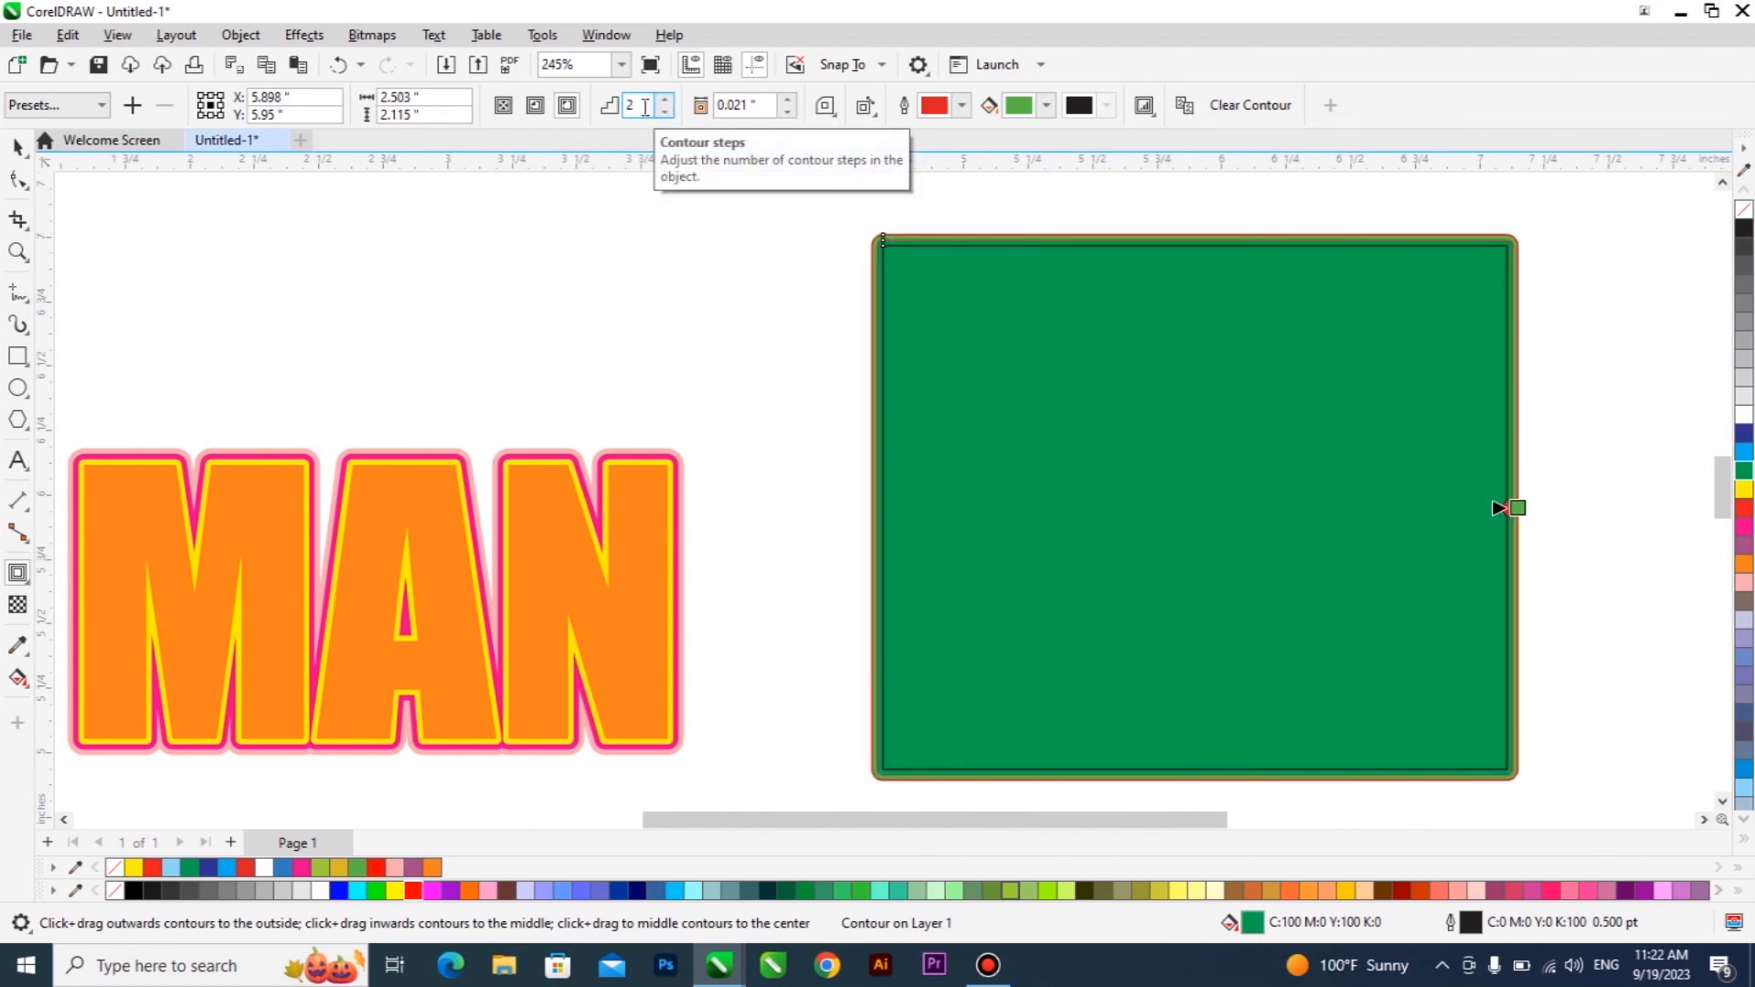
click(666, 101)
click(666, 101)
click(666, 101)
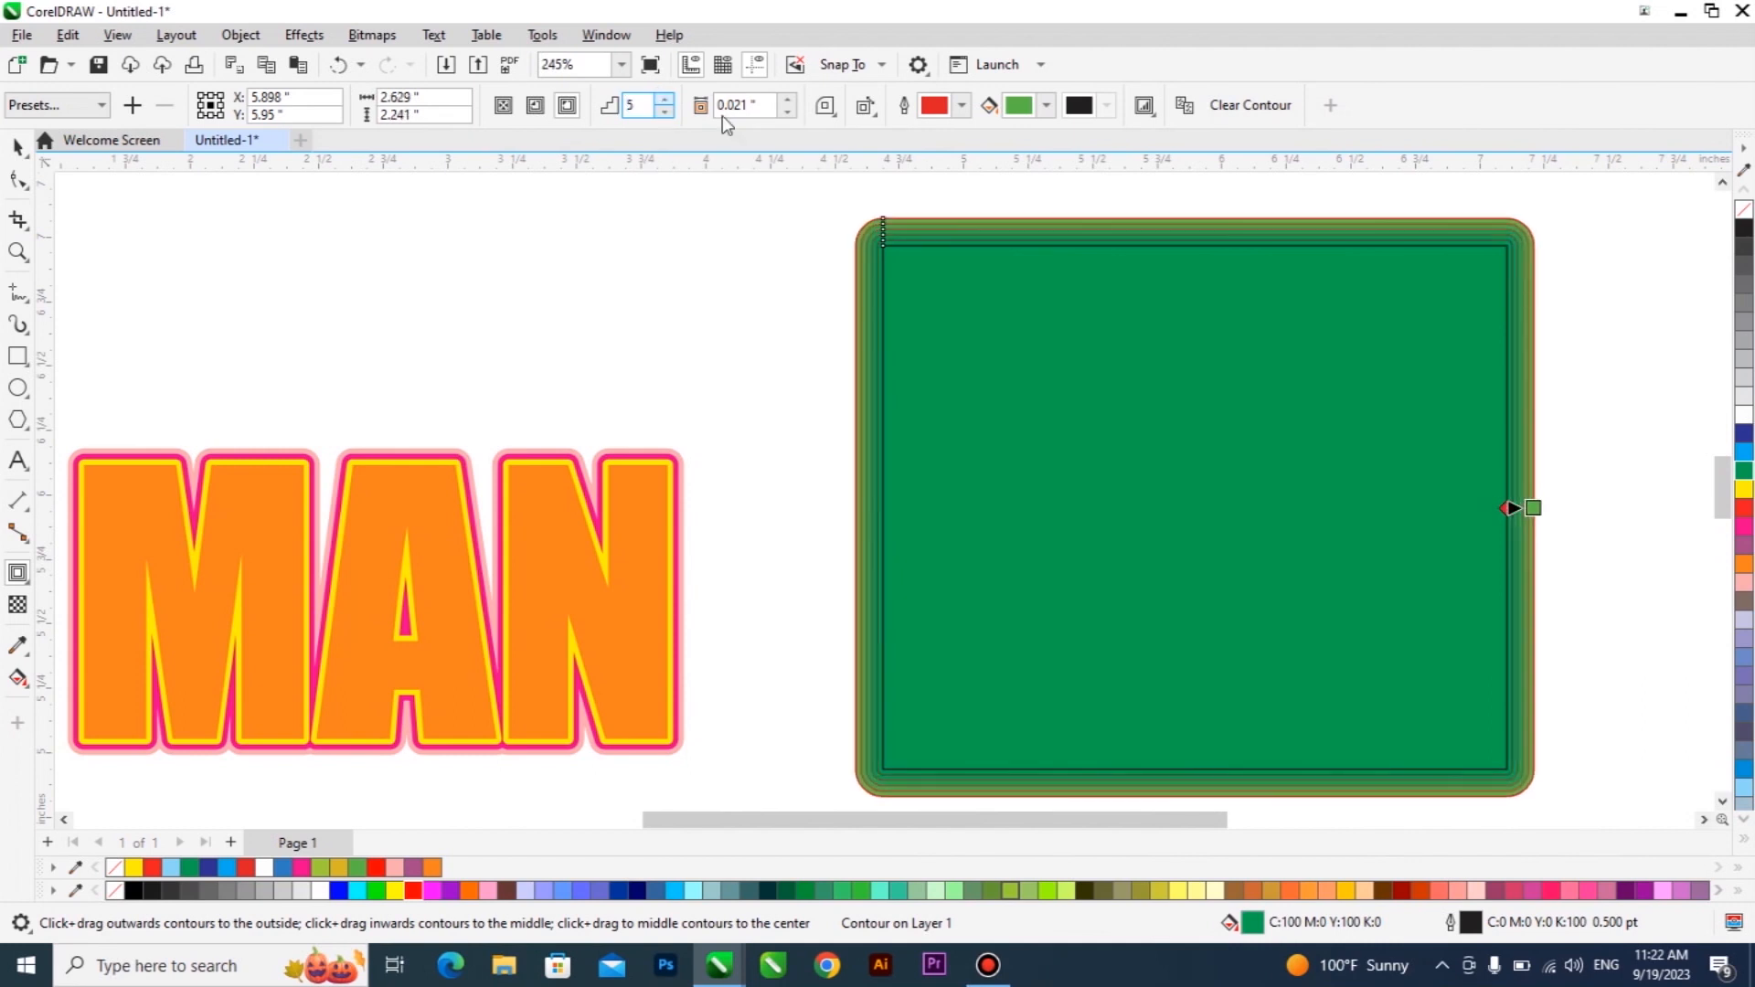
Try a 0.011 inch contour offset on the green rectangle and set it back to 0.021 inches
click(787, 113)
click(787, 112)
click(787, 99)
click(787, 99)
click(787, 113)
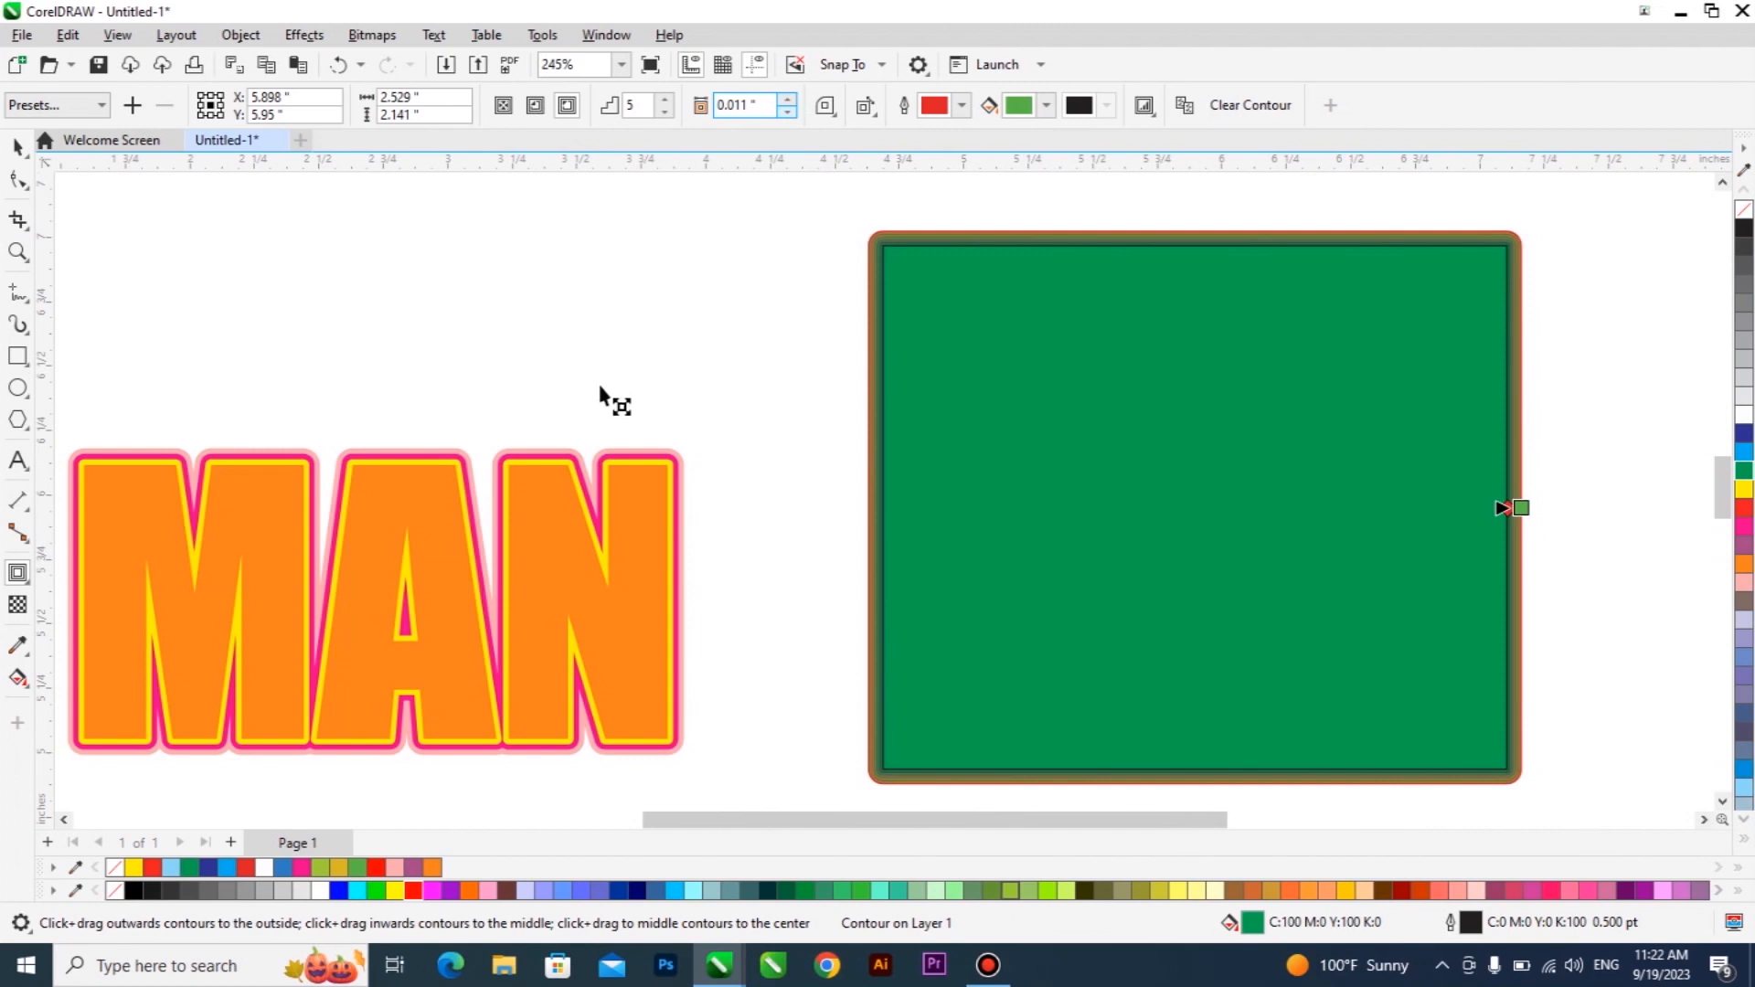
scroll(608, 384, down, 2)
scroll(1150, 265, up, 3)
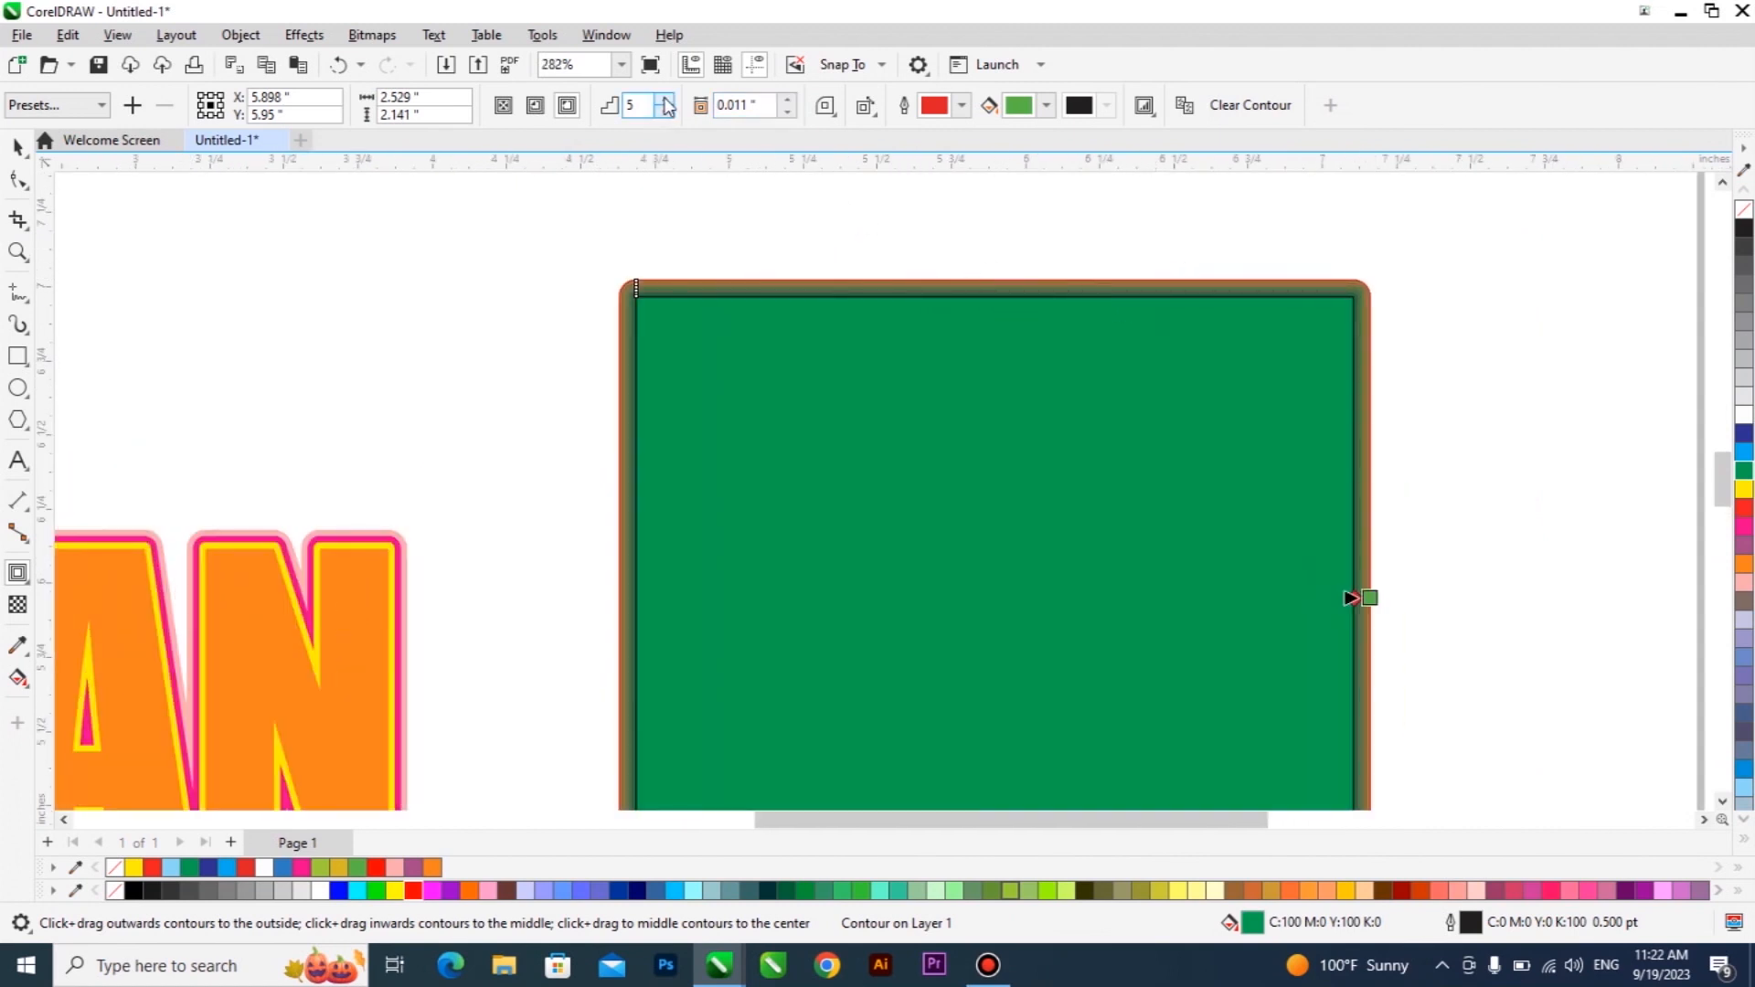
click(787, 101)
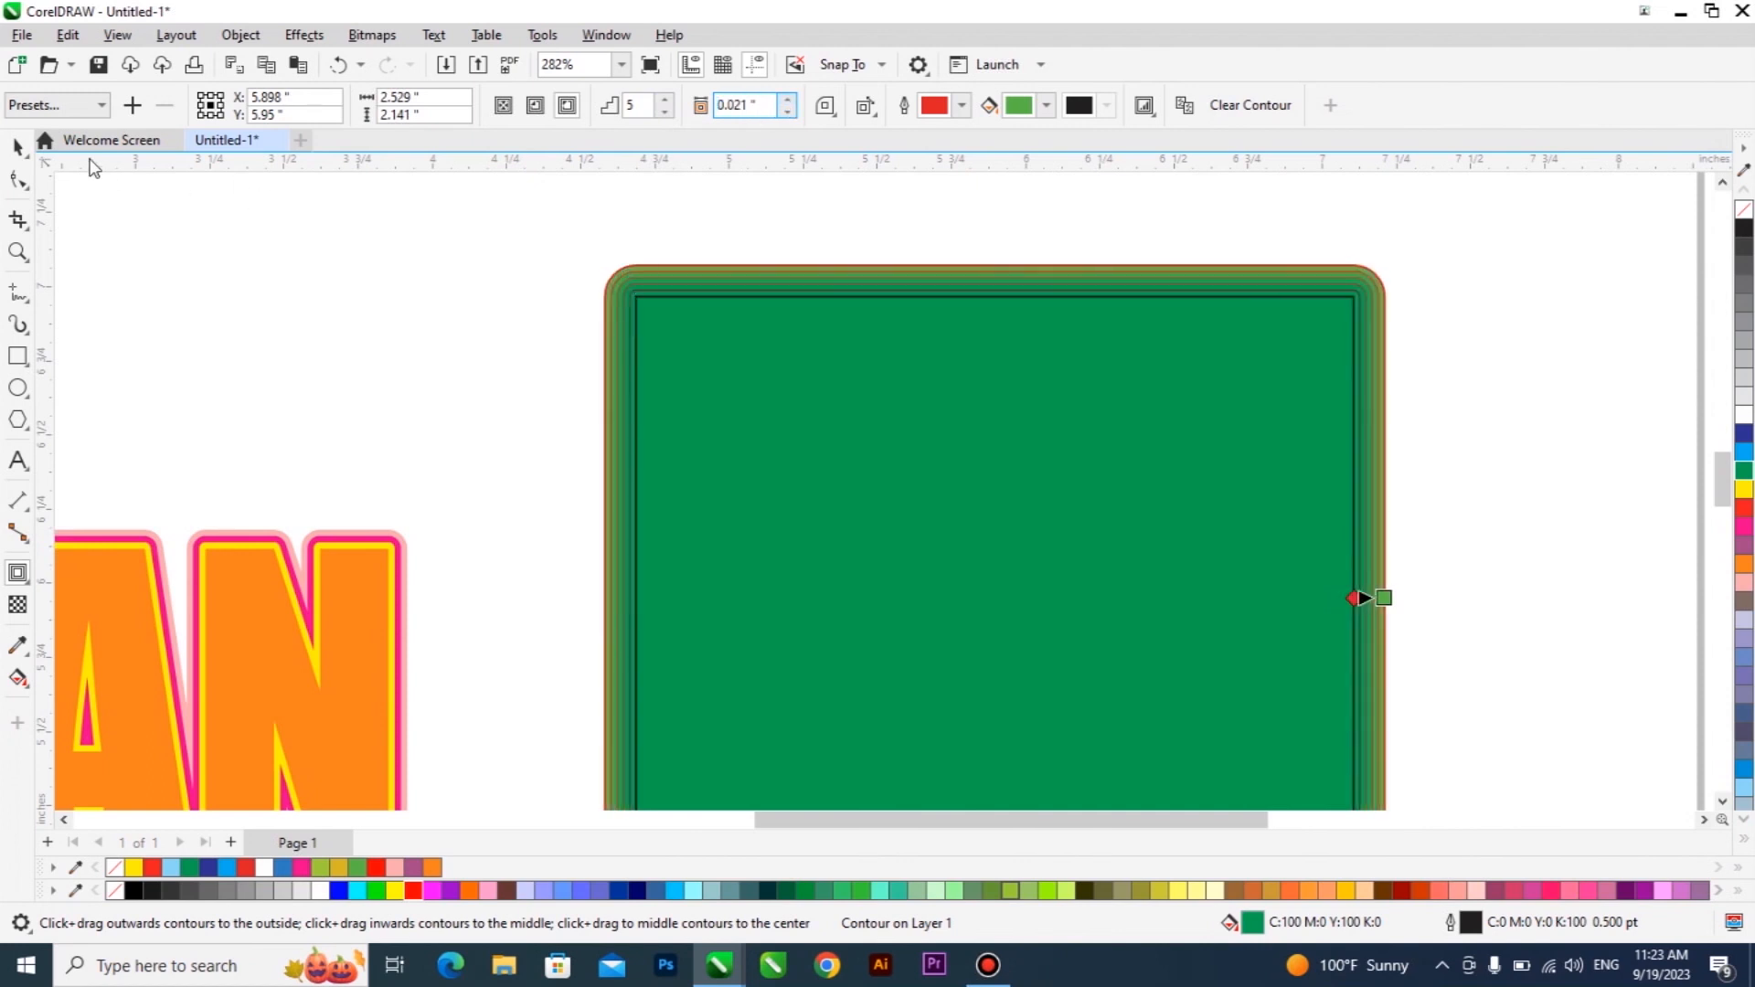
Break the green rectangle's contour apart from the rectangle and fill the inner rectangle white
key(space)
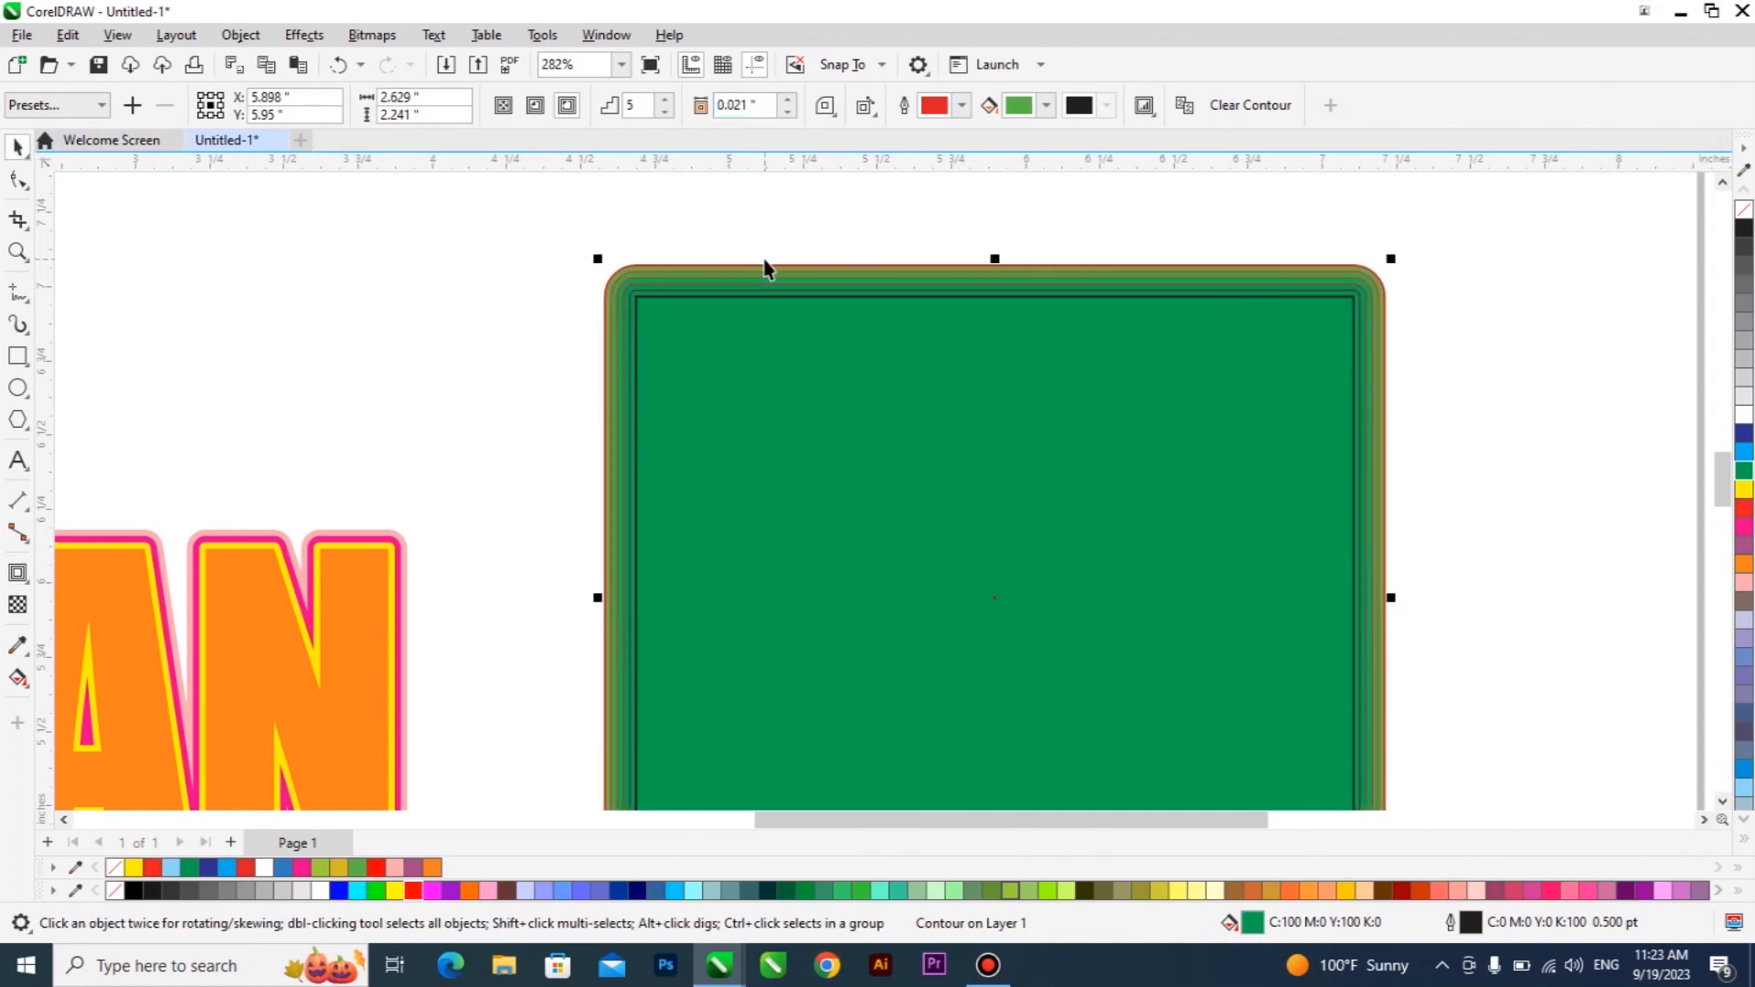
click(881, 256)
click(880, 271)
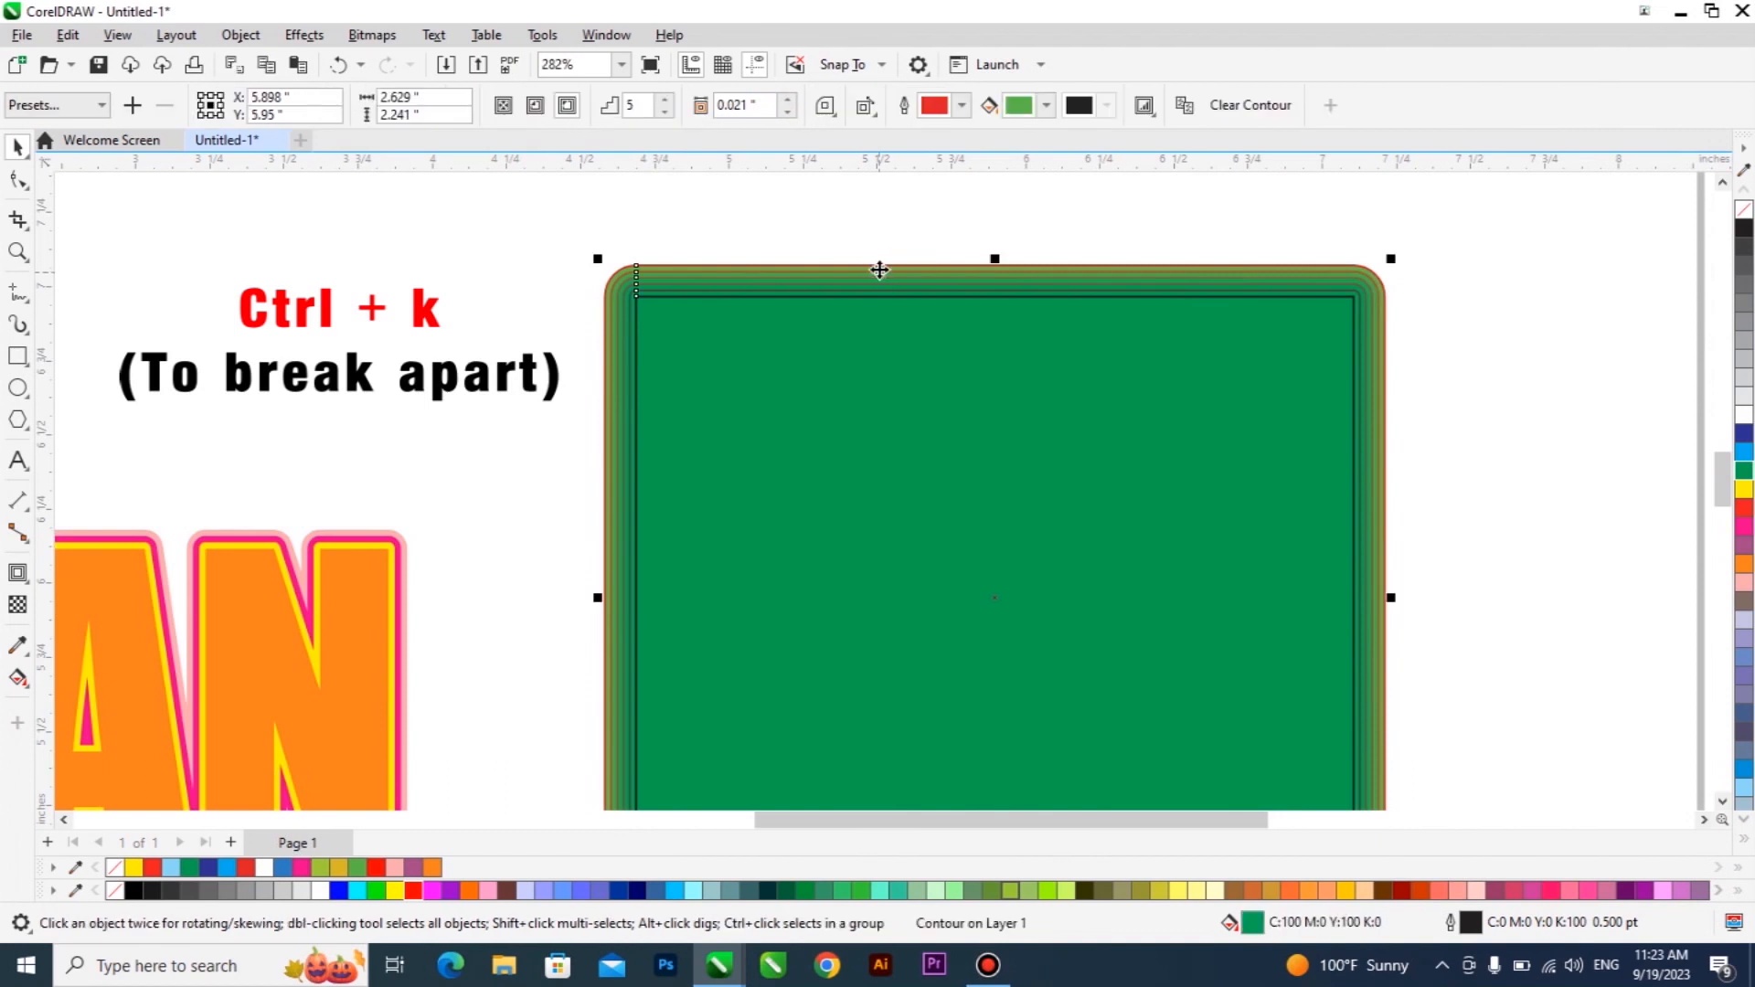
key(ctrl+k)
click(921, 256)
click(934, 354)
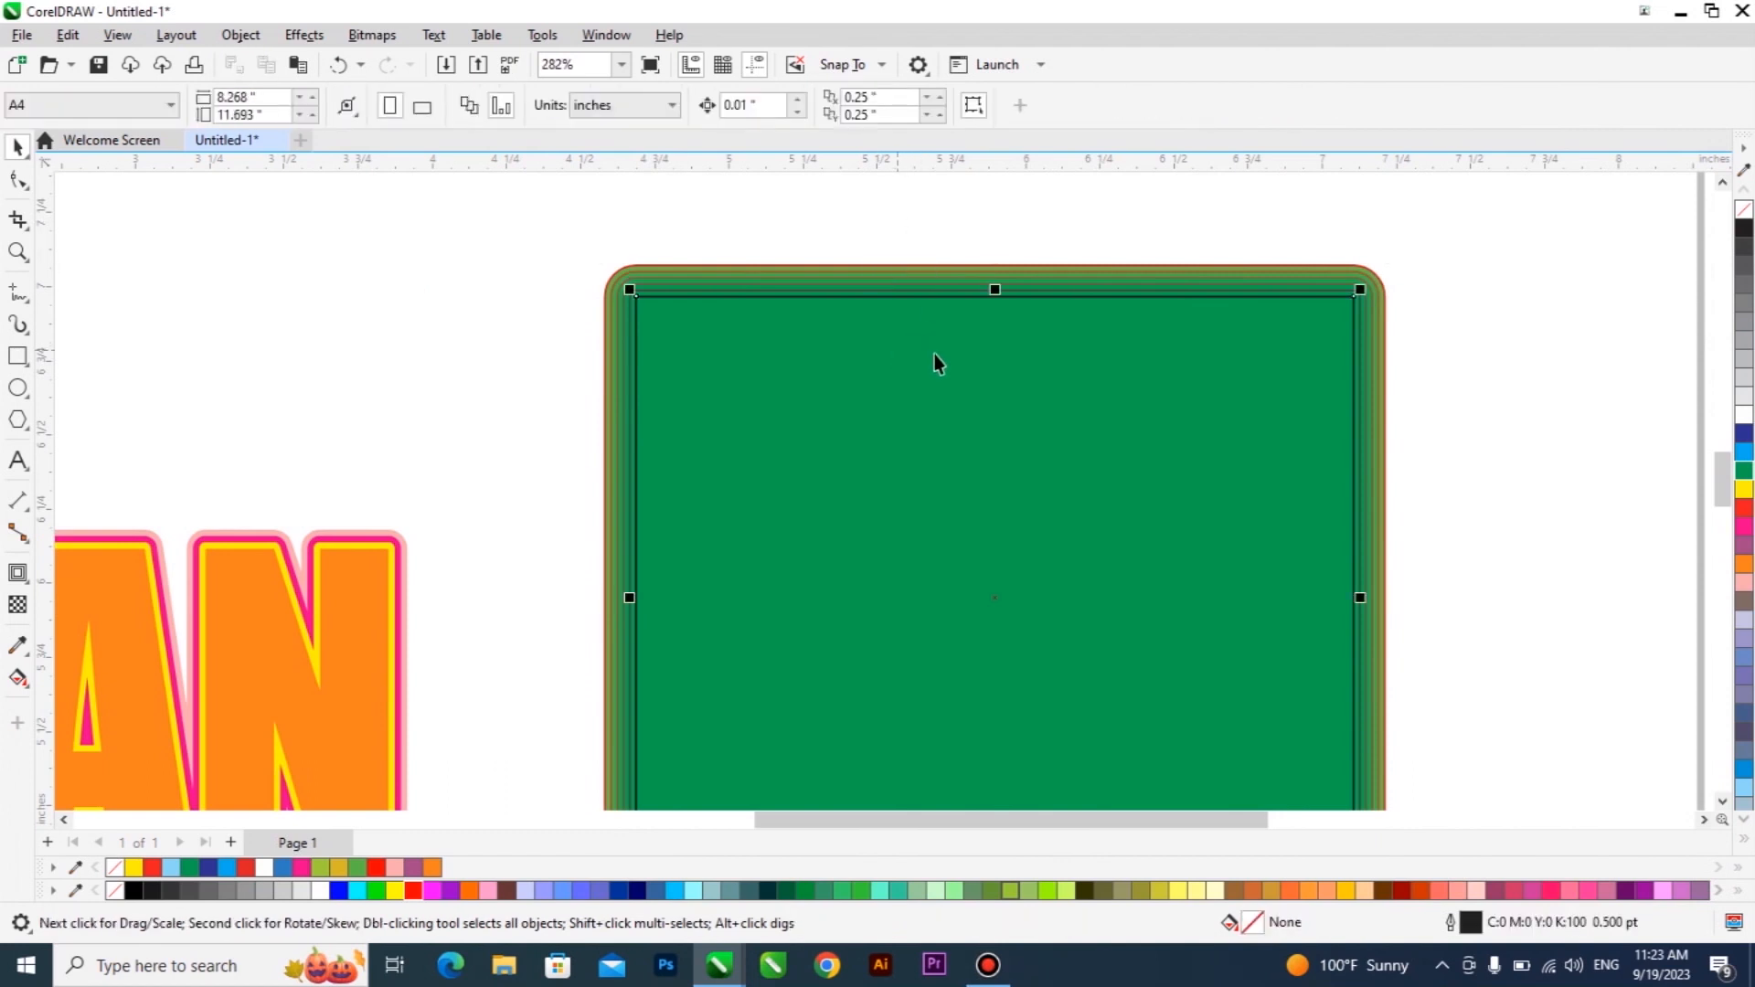
click(1744, 414)
Ungroup the separated contour bands around the white rectangle
scroll(1238, 270, up, 2)
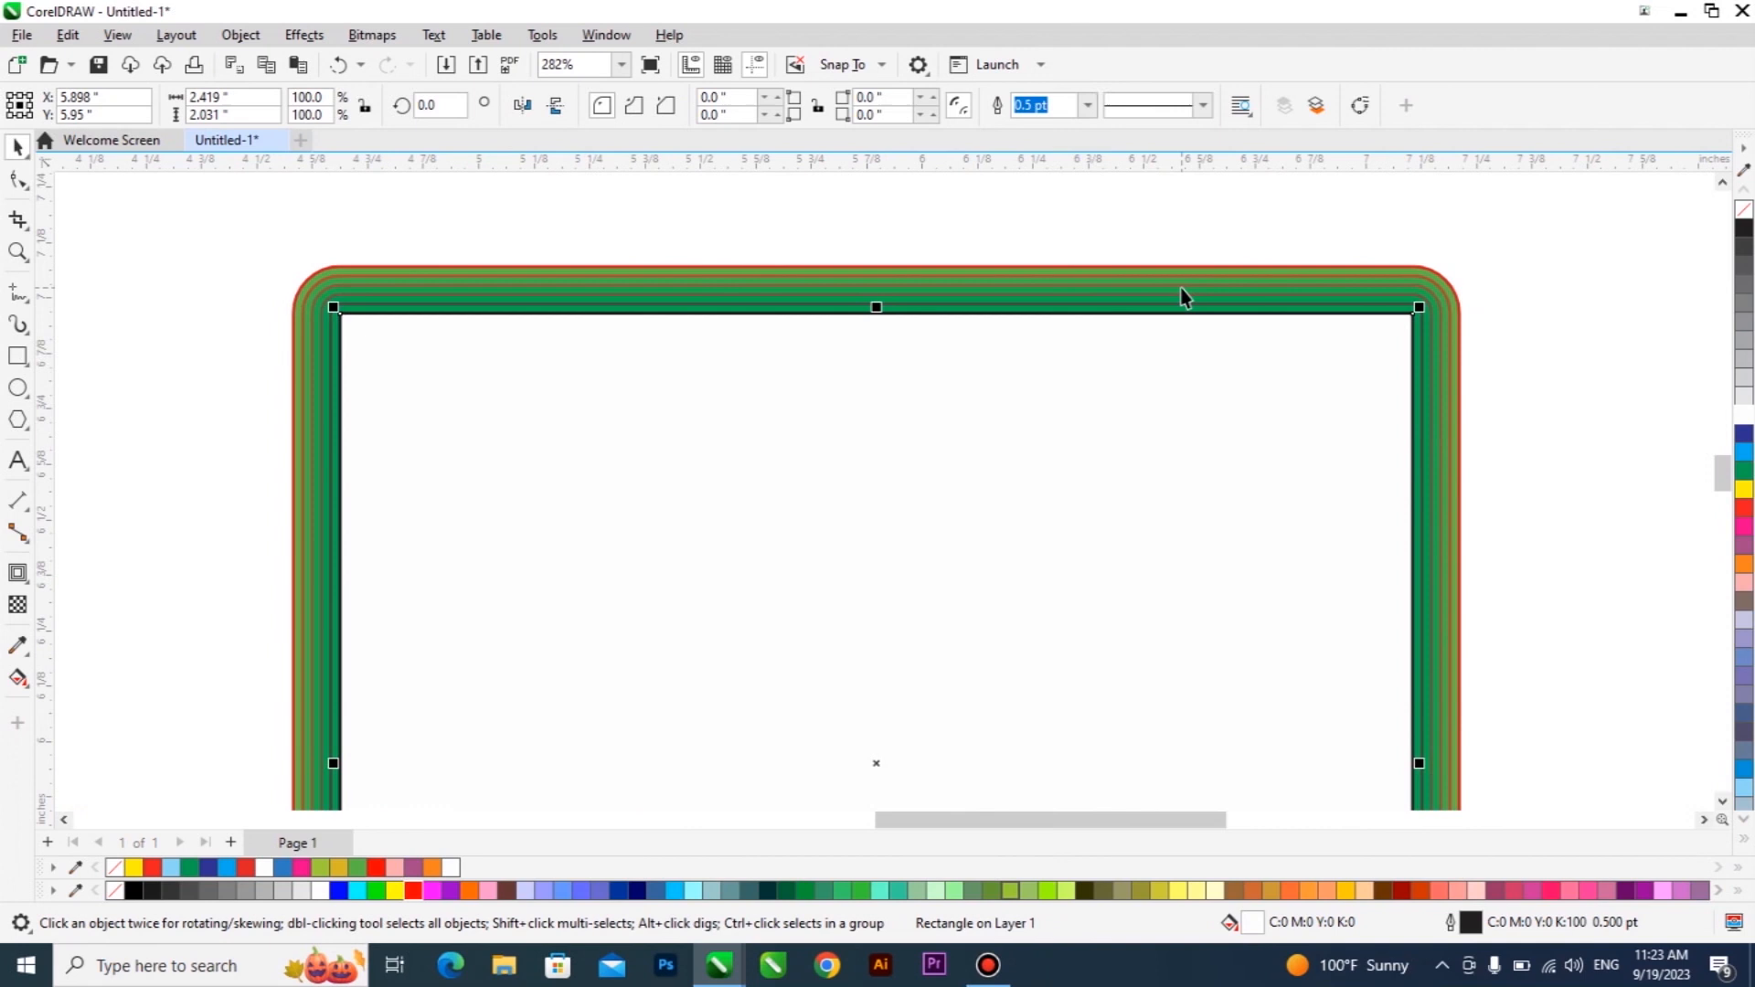
click(1181, 290)
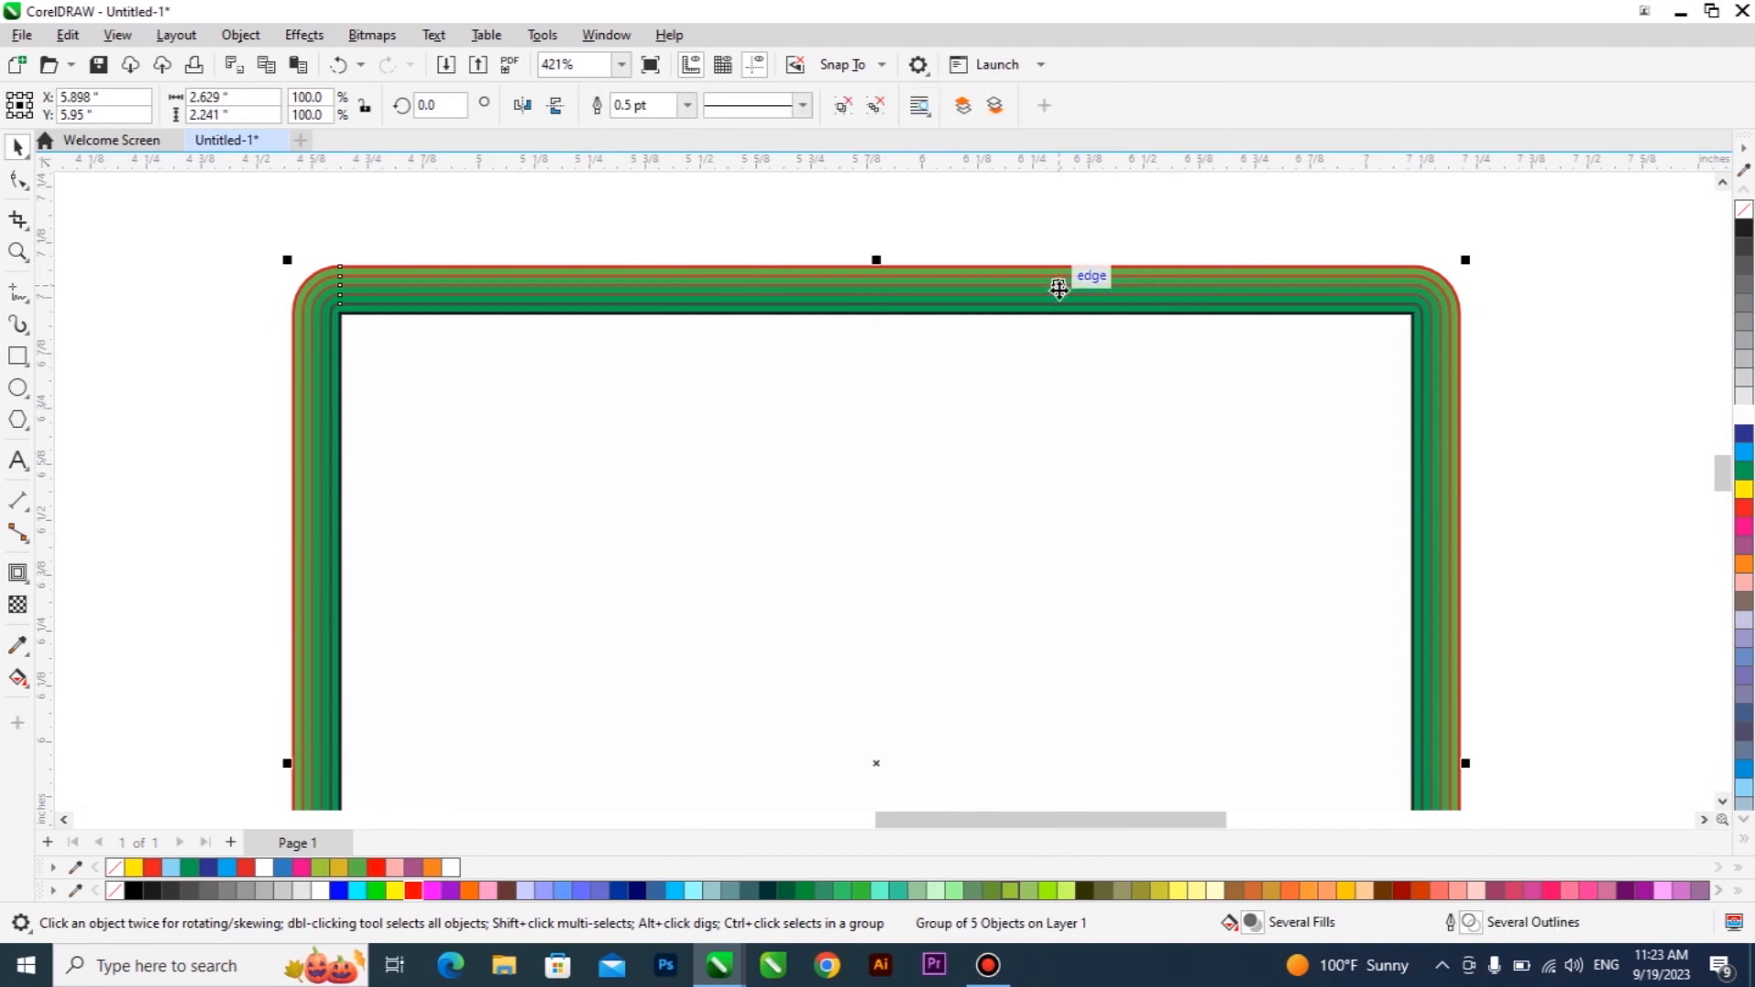
click(878, 108)
click(949, 227)
Fill the outermost contour band dark blue, the second white, the third yellow and the fourth pink
scroll(951, 261, up, 3)
click(957, 277)
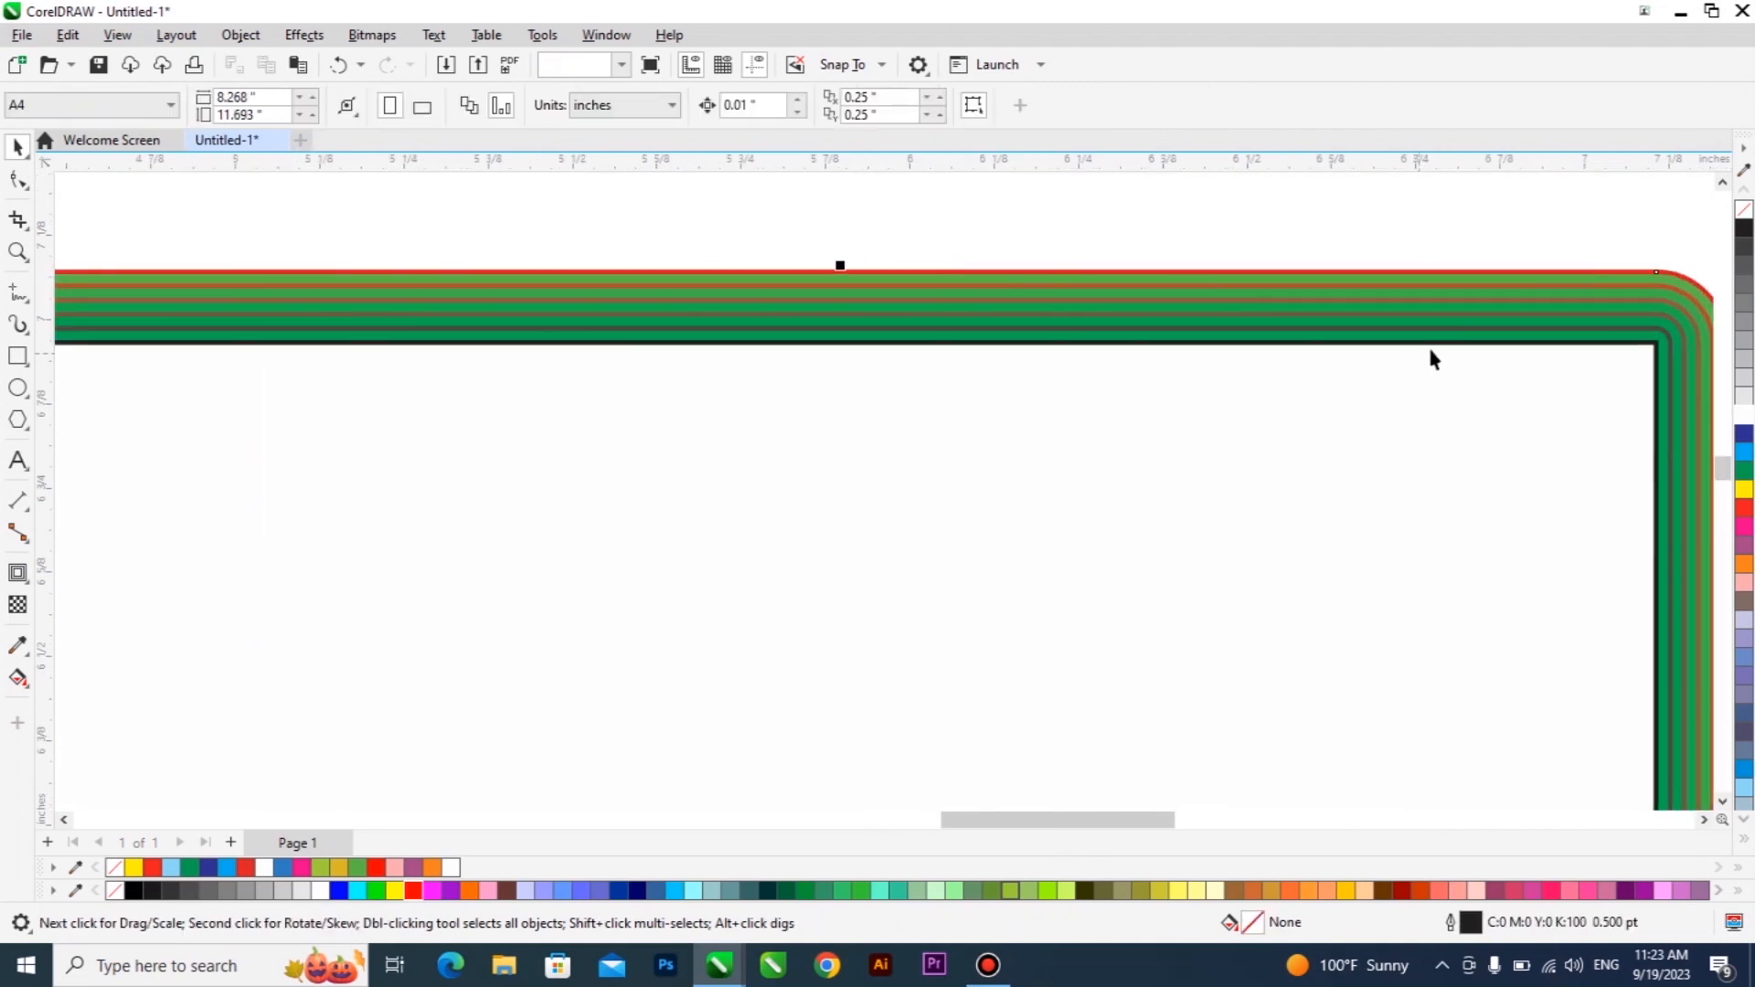
drag(1745, 432, 1303, 316)
click(1282, 298)
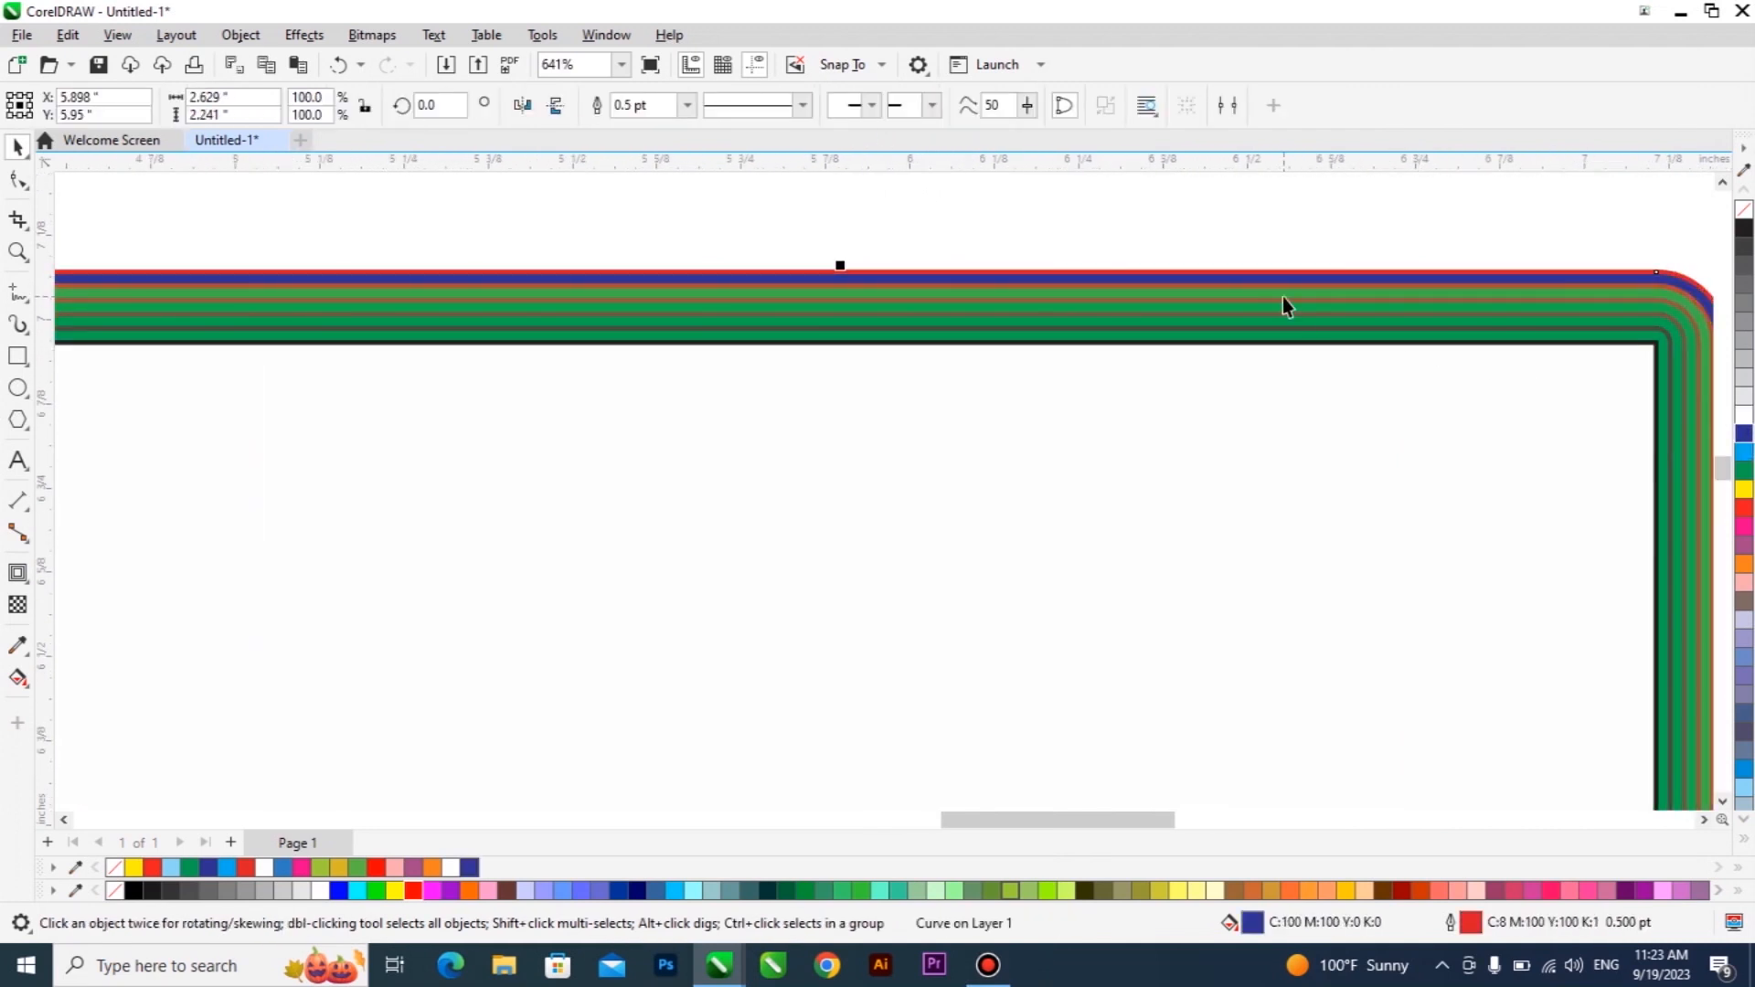
click(1744, 471)
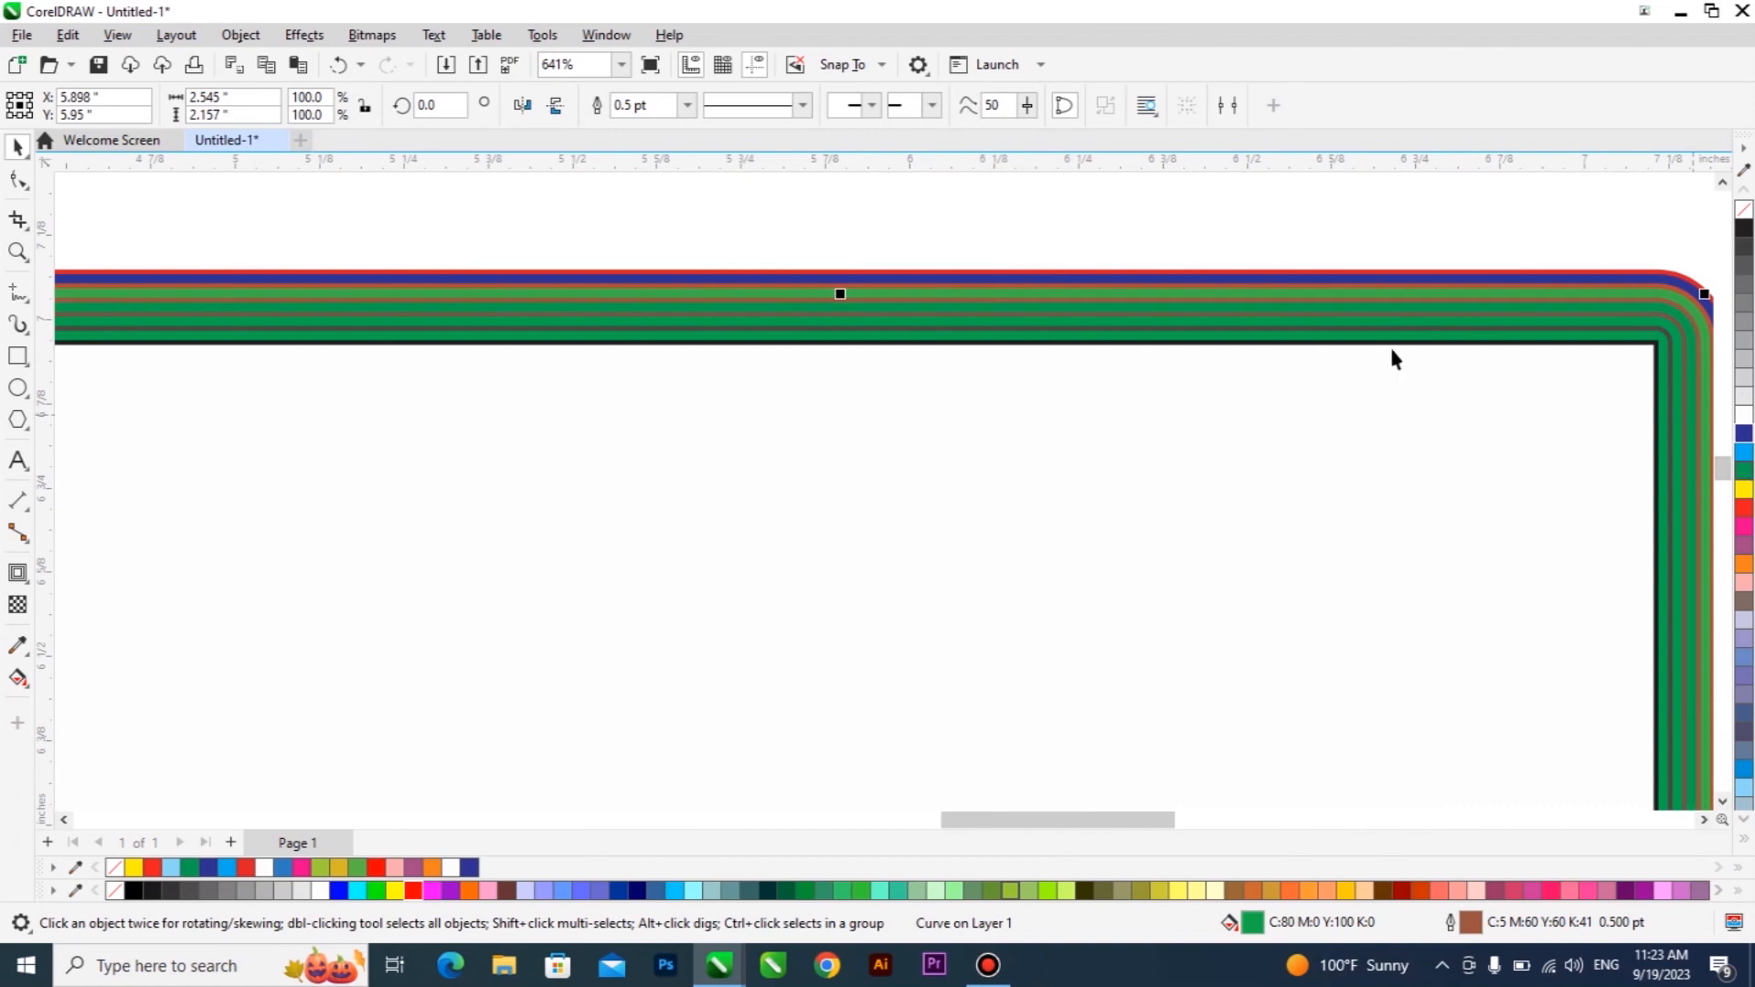
click(1744, 489)
click(1517, 322)
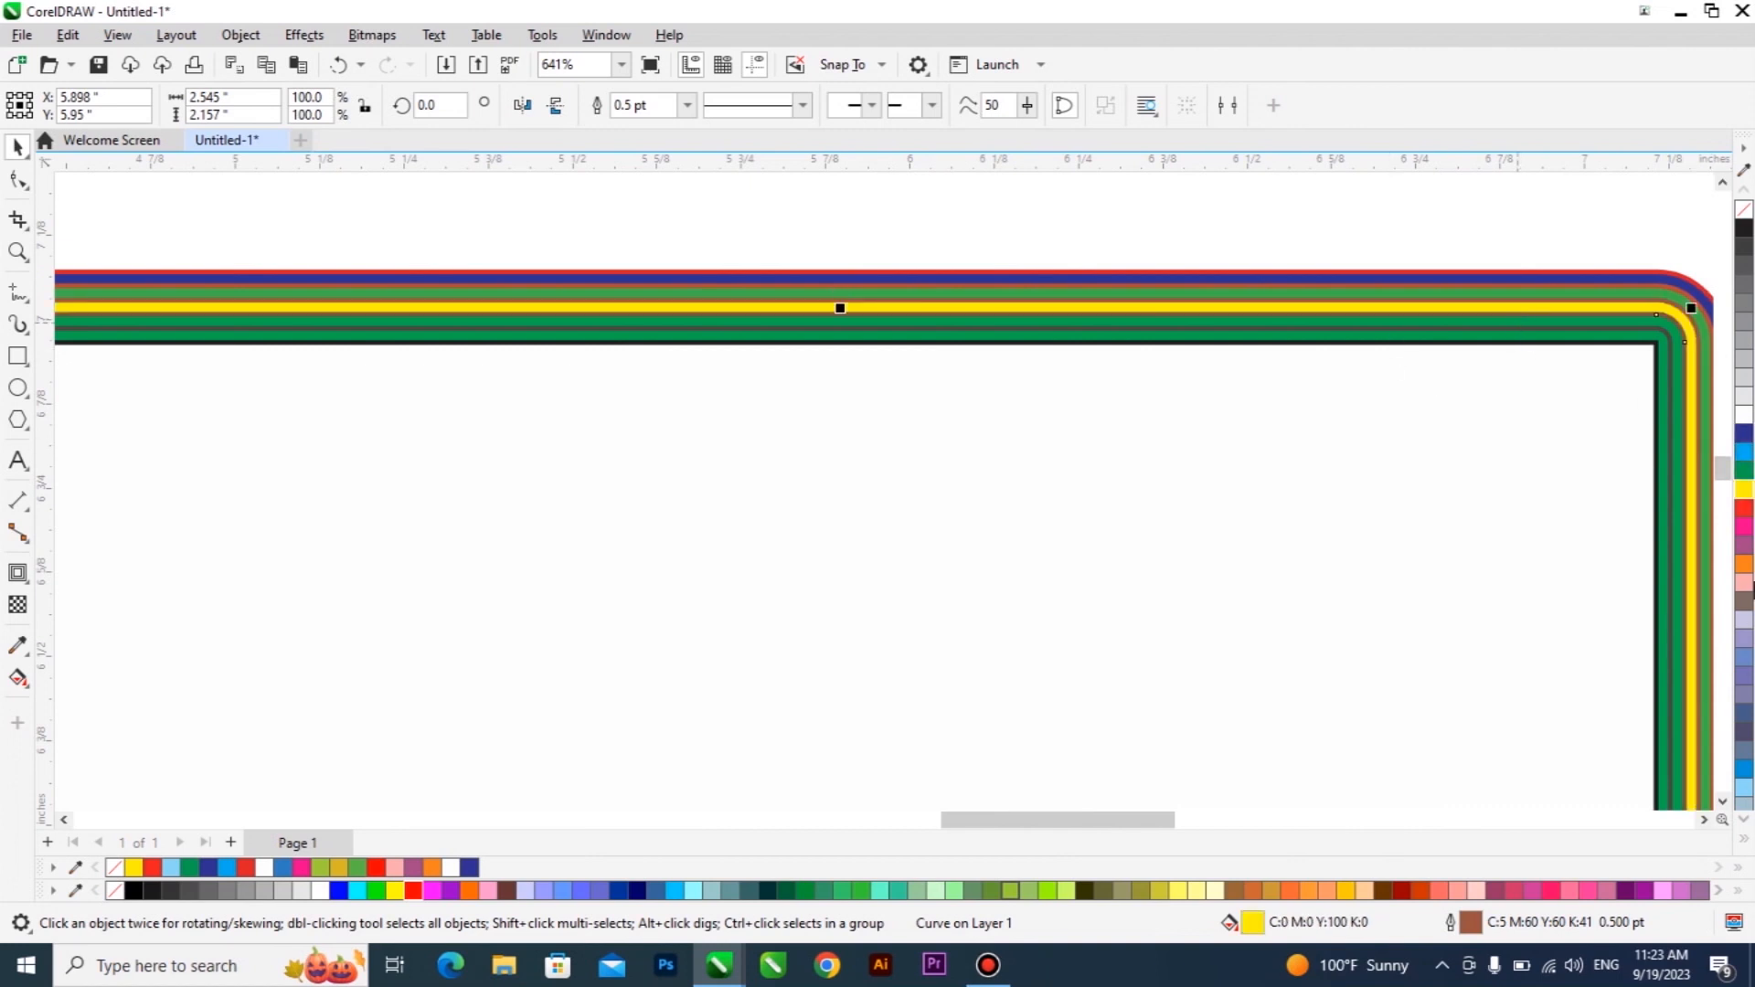
click(1744, 585)
click(1446, 304)
click(1448, 293)
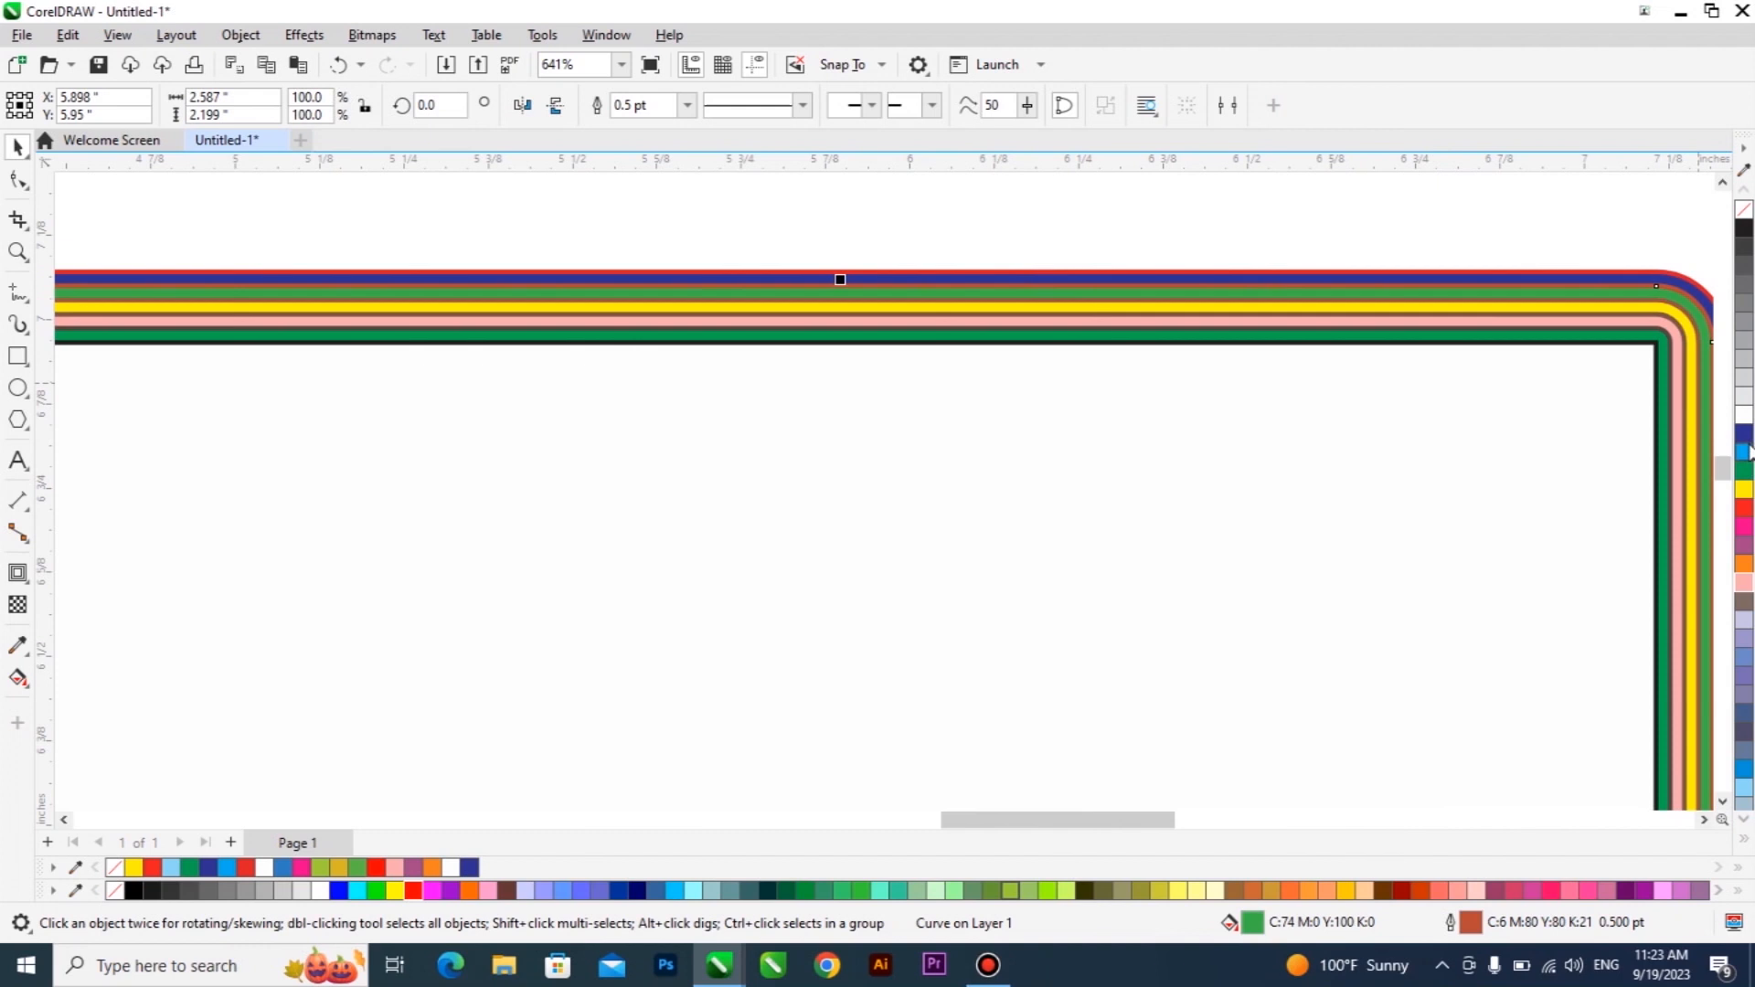
click(1744, 416)
Examine the MAN text and the rectangle with its recolored contour bands against the rest of the page
scroll(864, 285, down, 3)
scroll(729, 311, down, 2)
scroll(795, 306, down, 2)
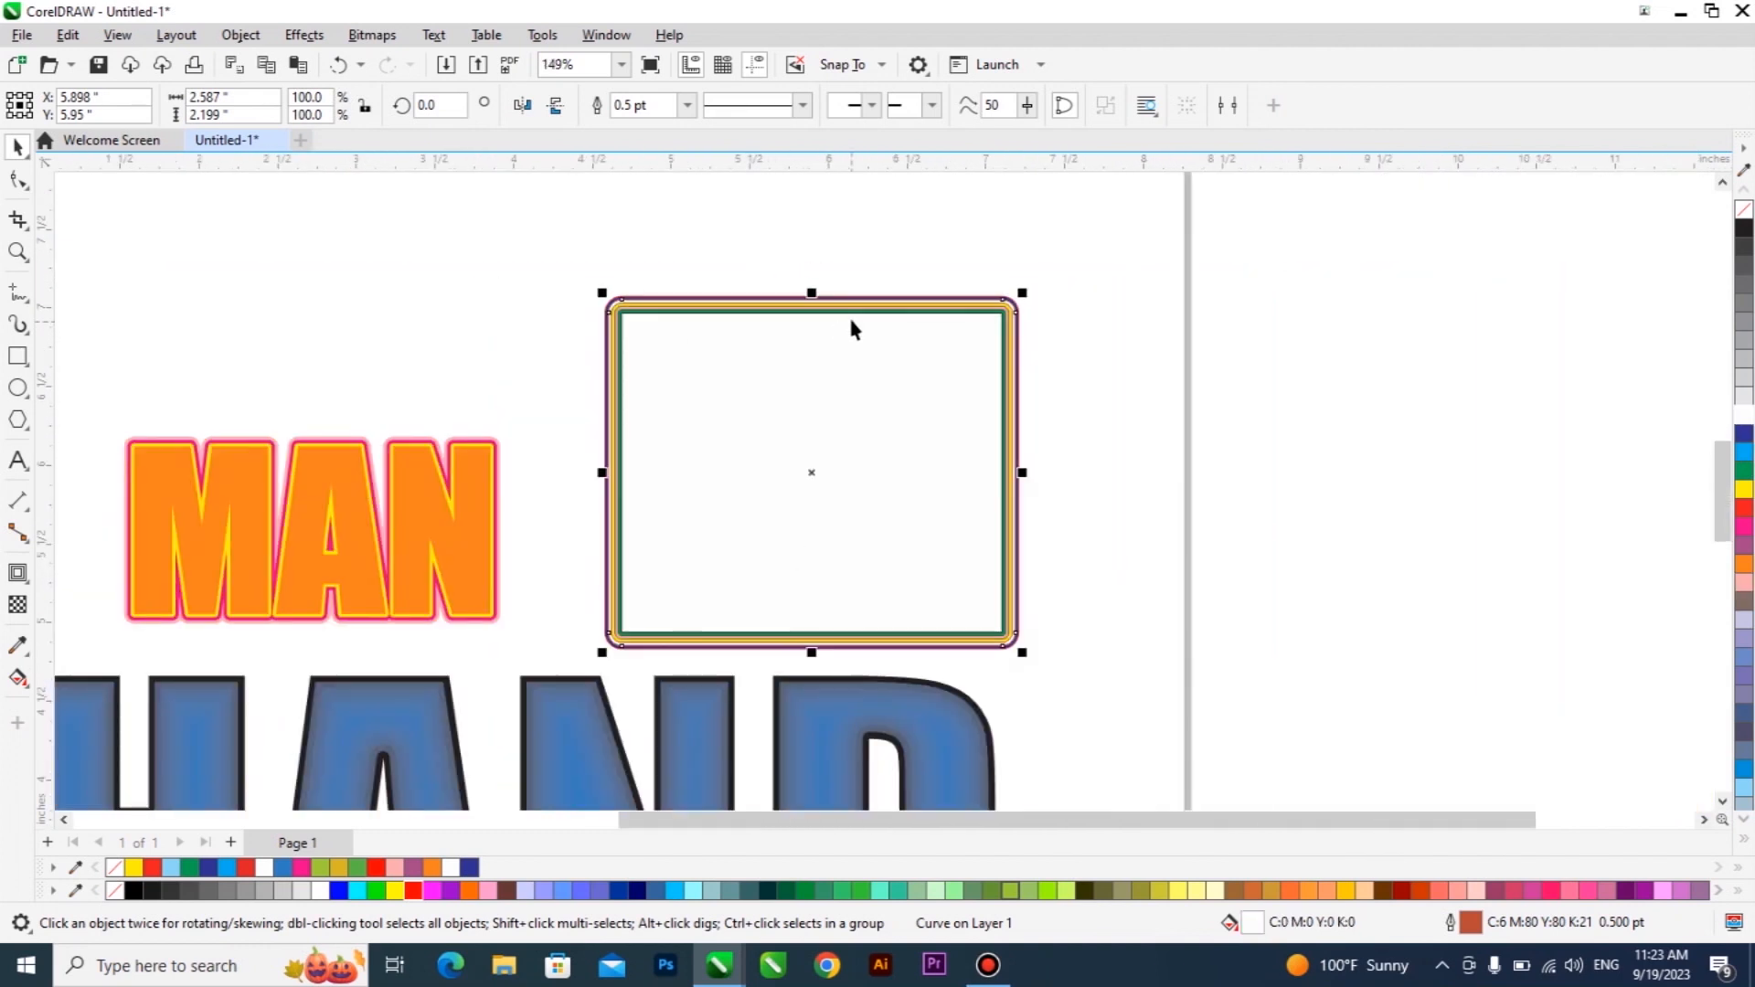
scroll(836, 357, down, 1)
scroll(712, 413, down, 1)
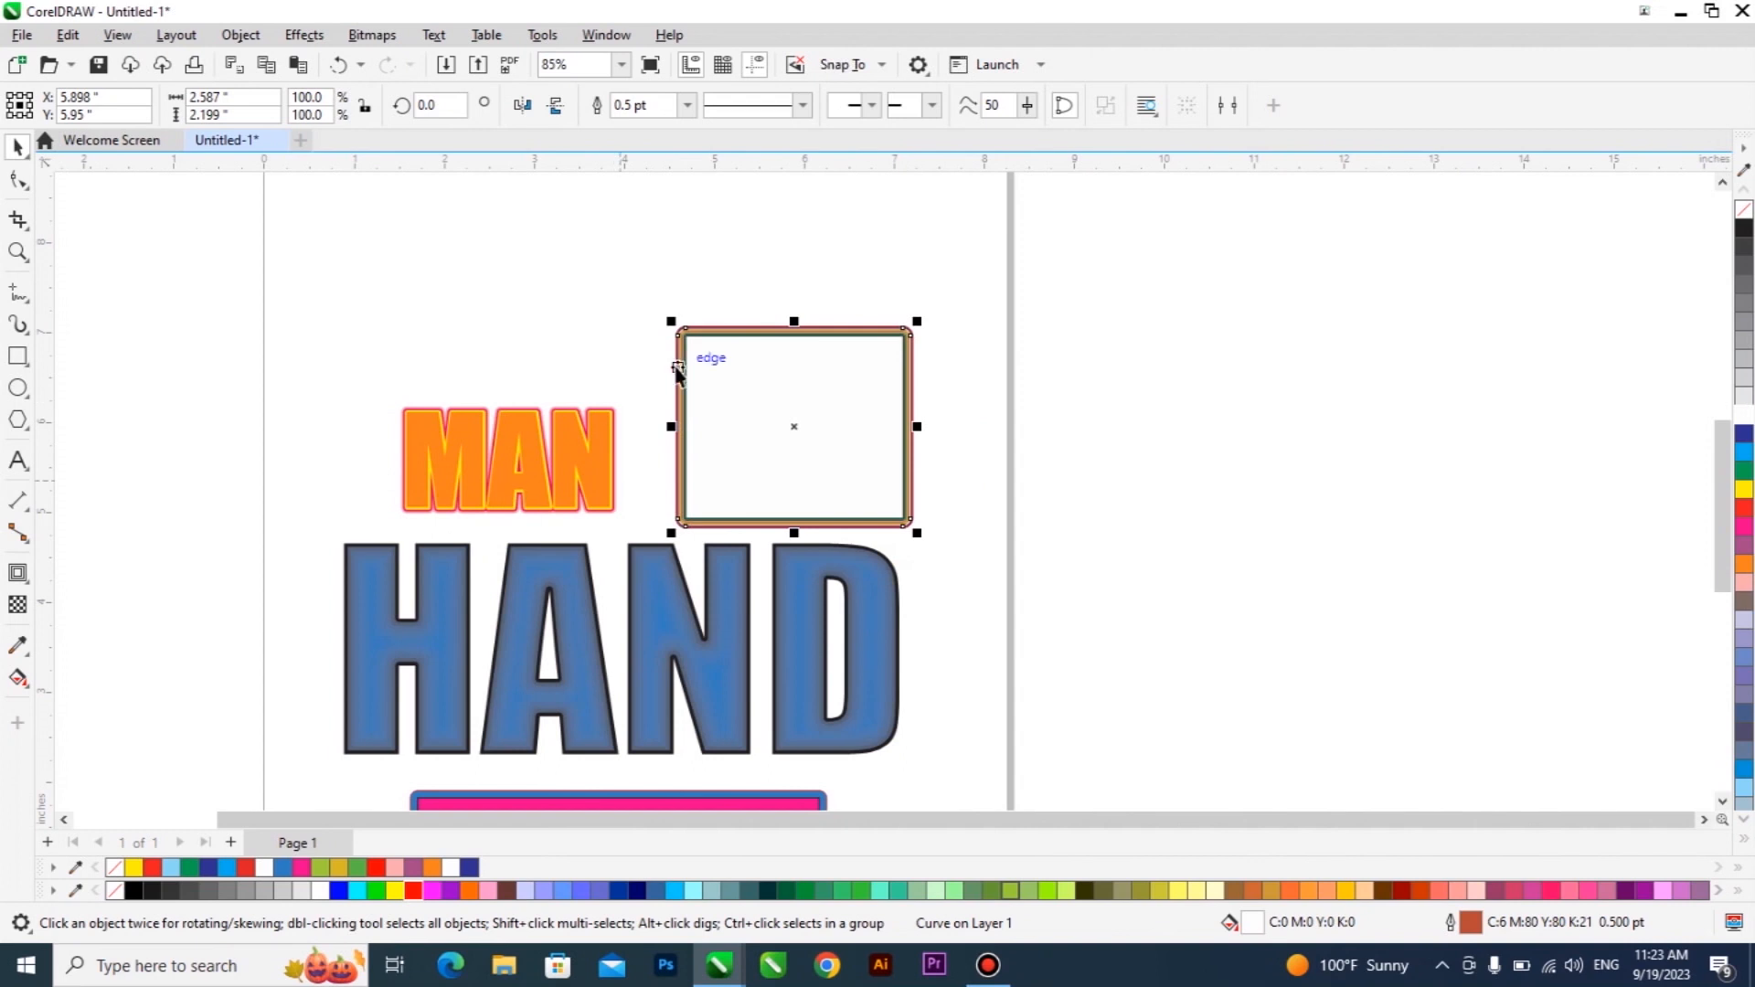
scroll(757, 416, down, 1)
scroll(761, 455, down, 1)
drag(920, 304, 530, 468)
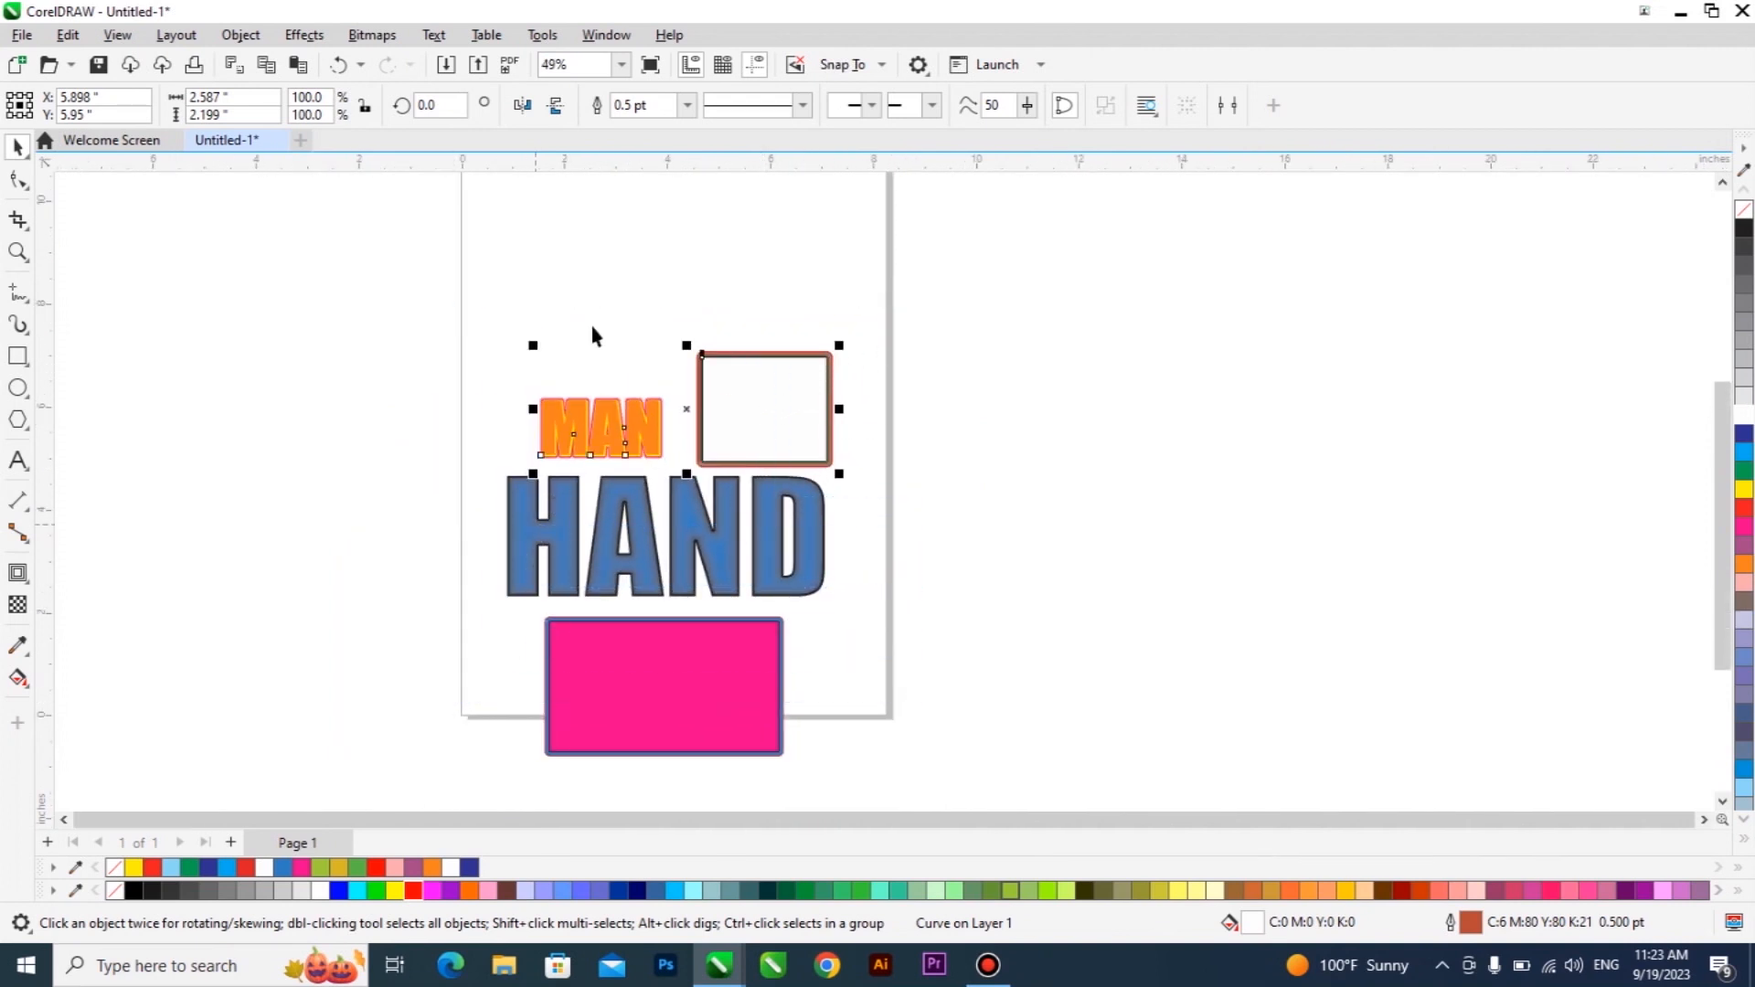
scroll(589, 331, up, 3)
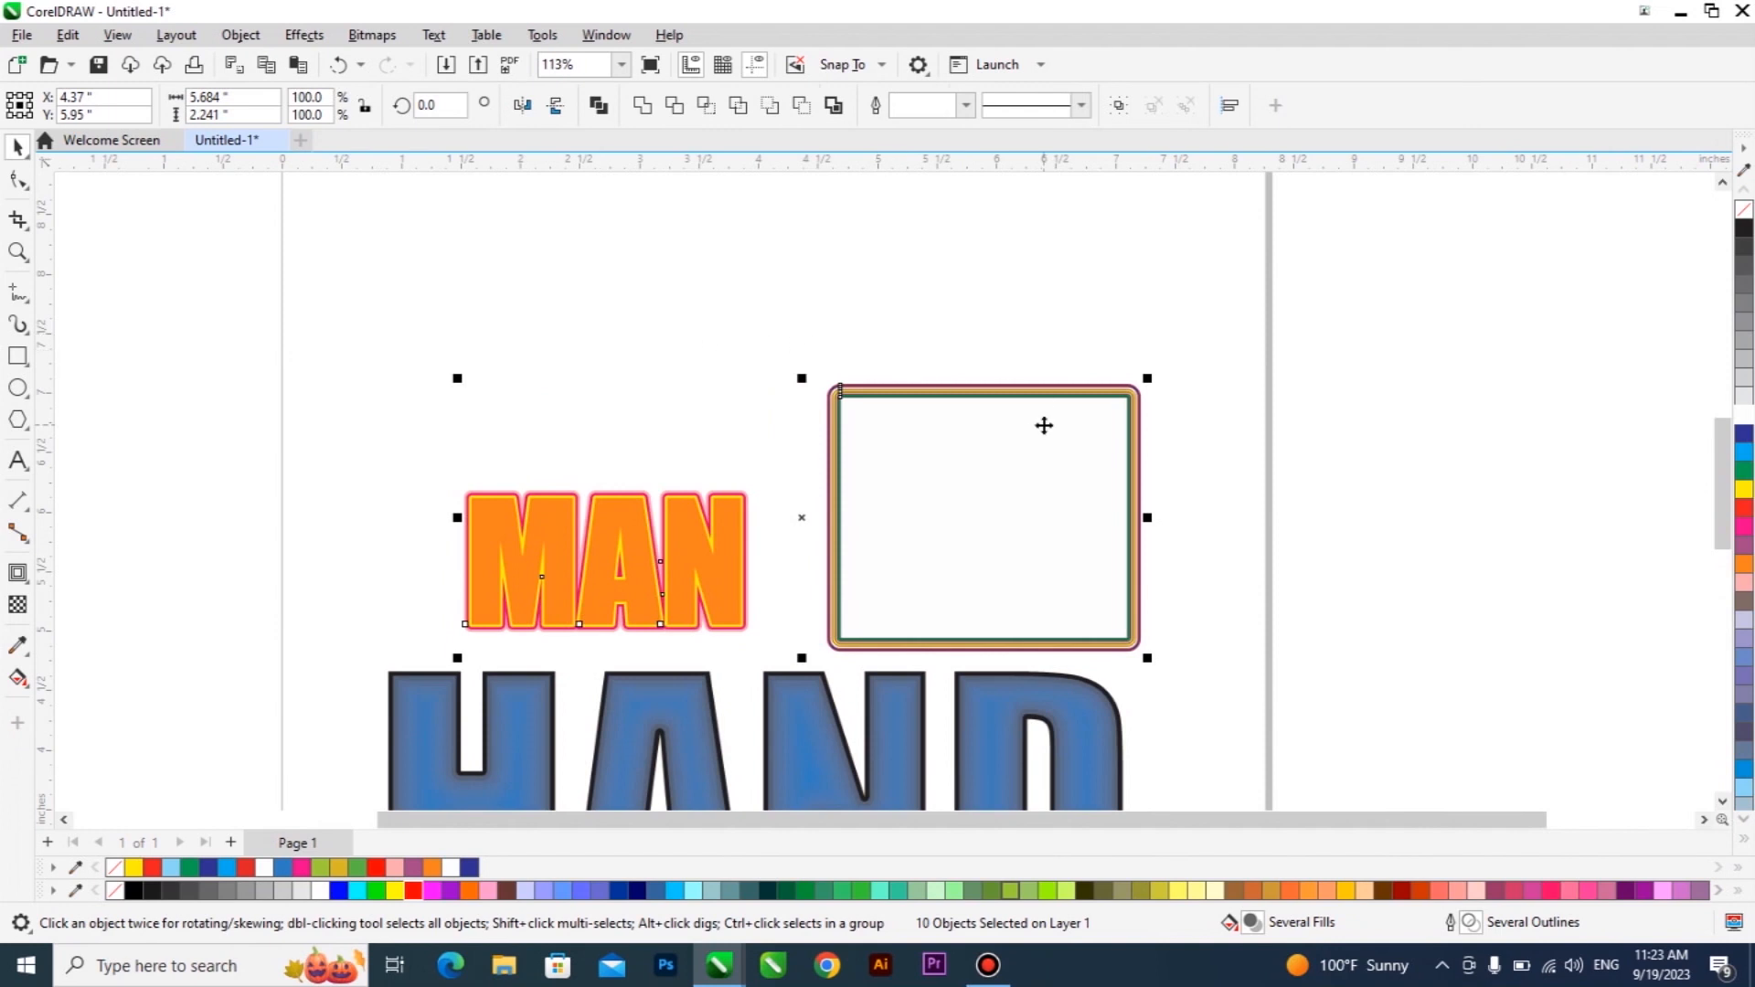
click(562, 340)
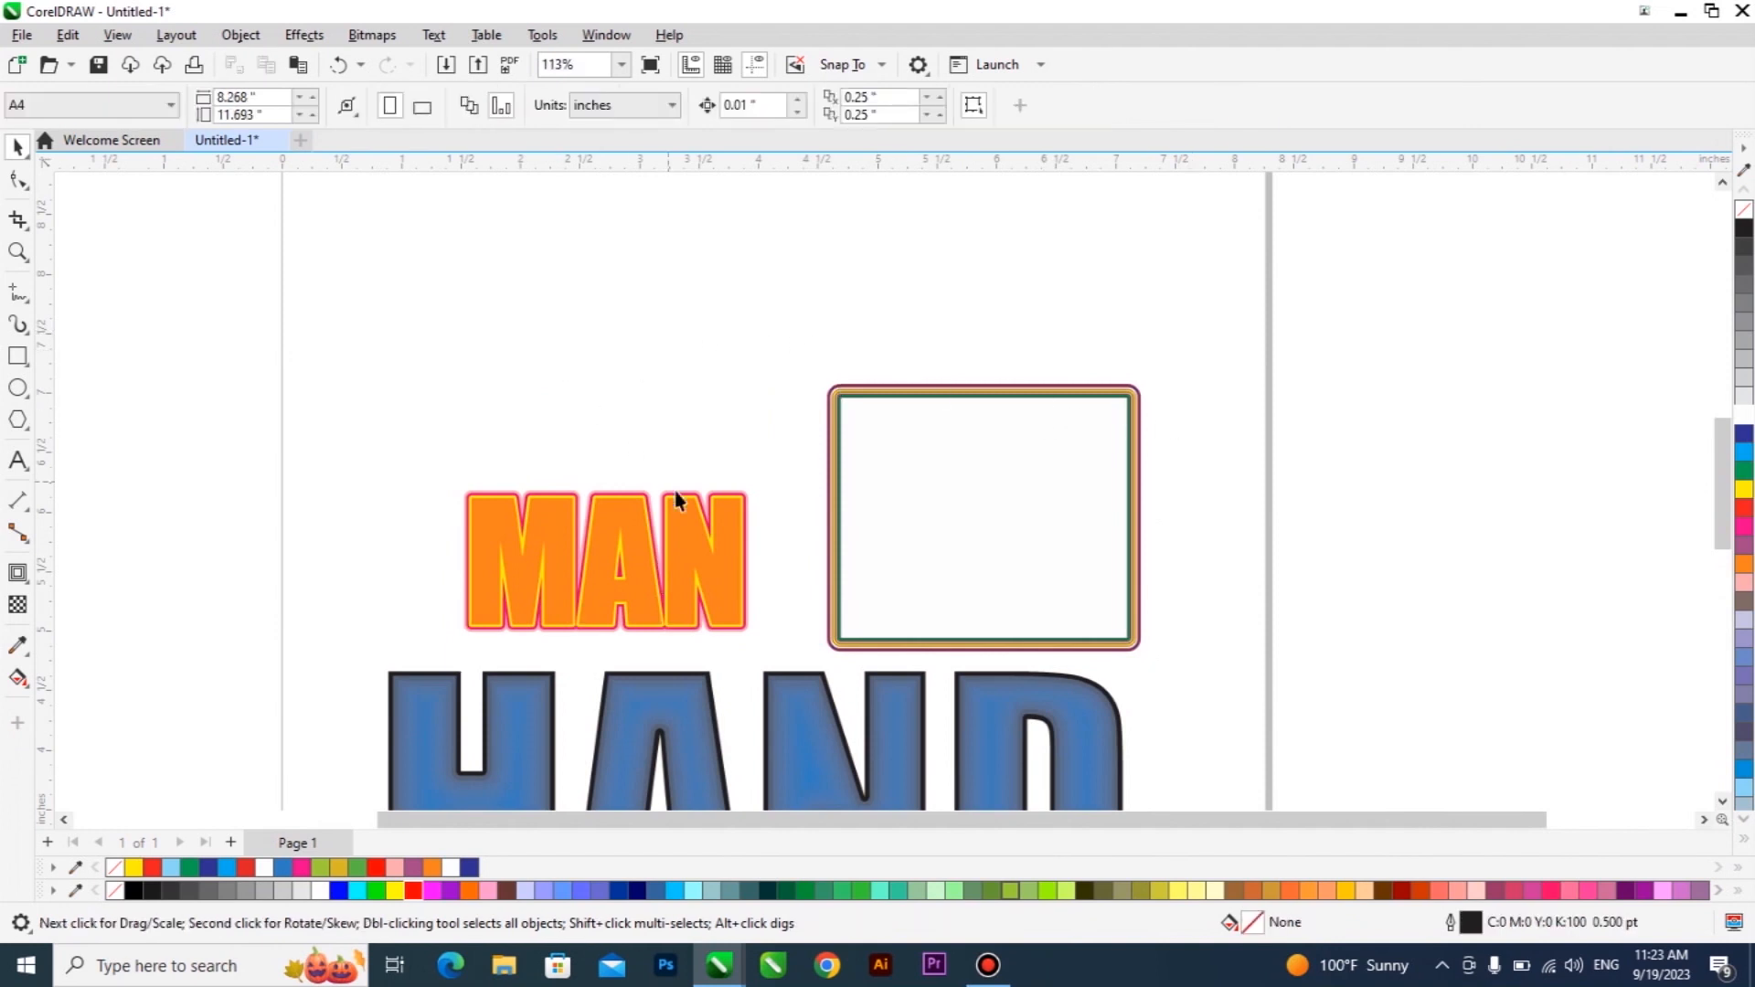
scroll(530, 446, up, 2)
Place a plain copy of the MAN text above the contoured original, near the page's left edge, and fill it green
click(30, 586)
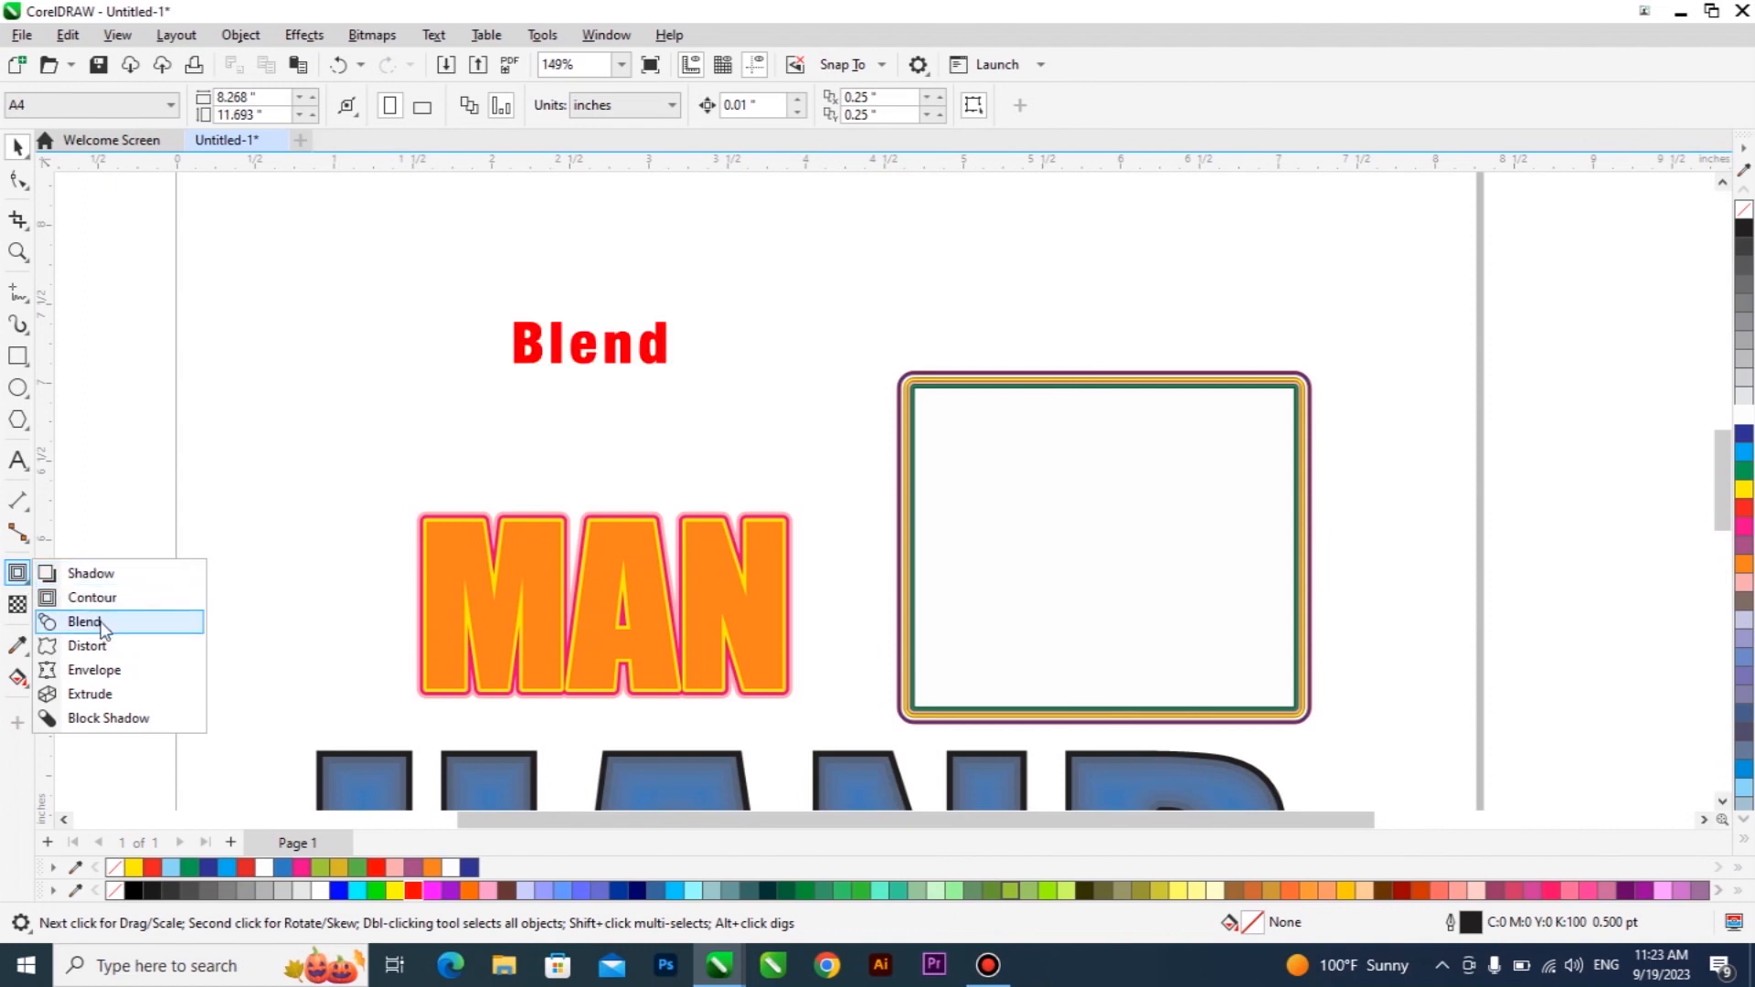
scroll(656, 662, down, 1)
scroll(654, 653, down, 2)
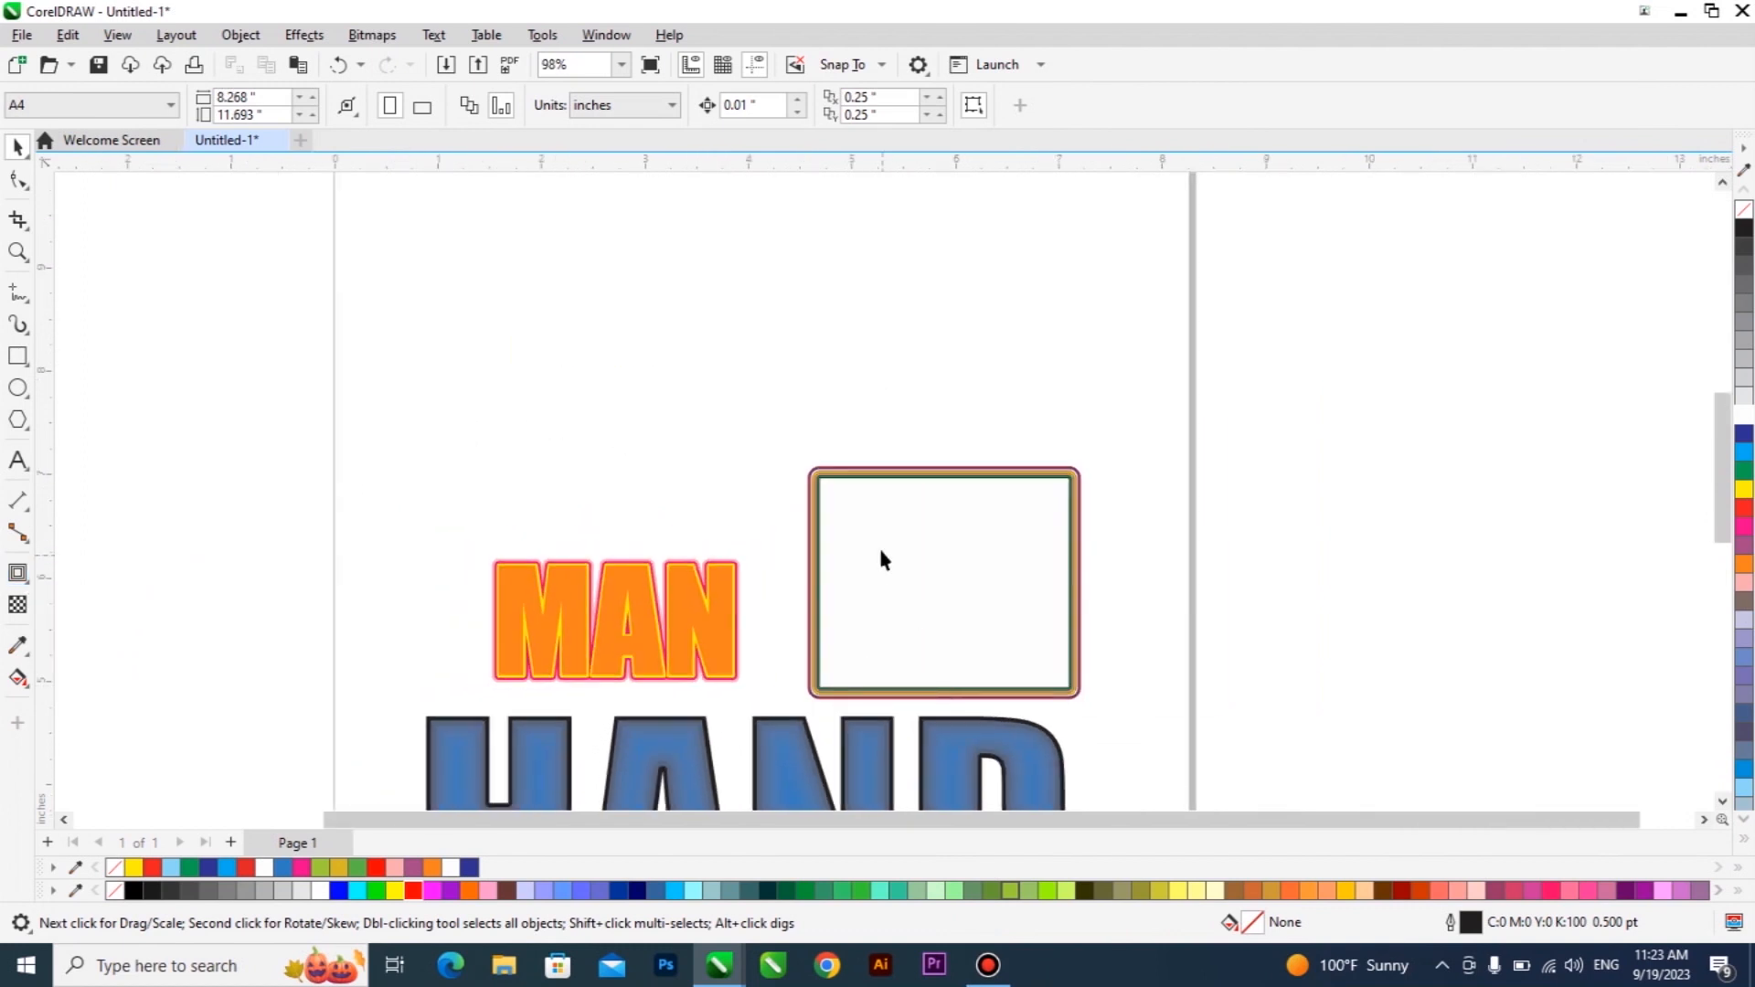
scroll(877, 549, up, 2)
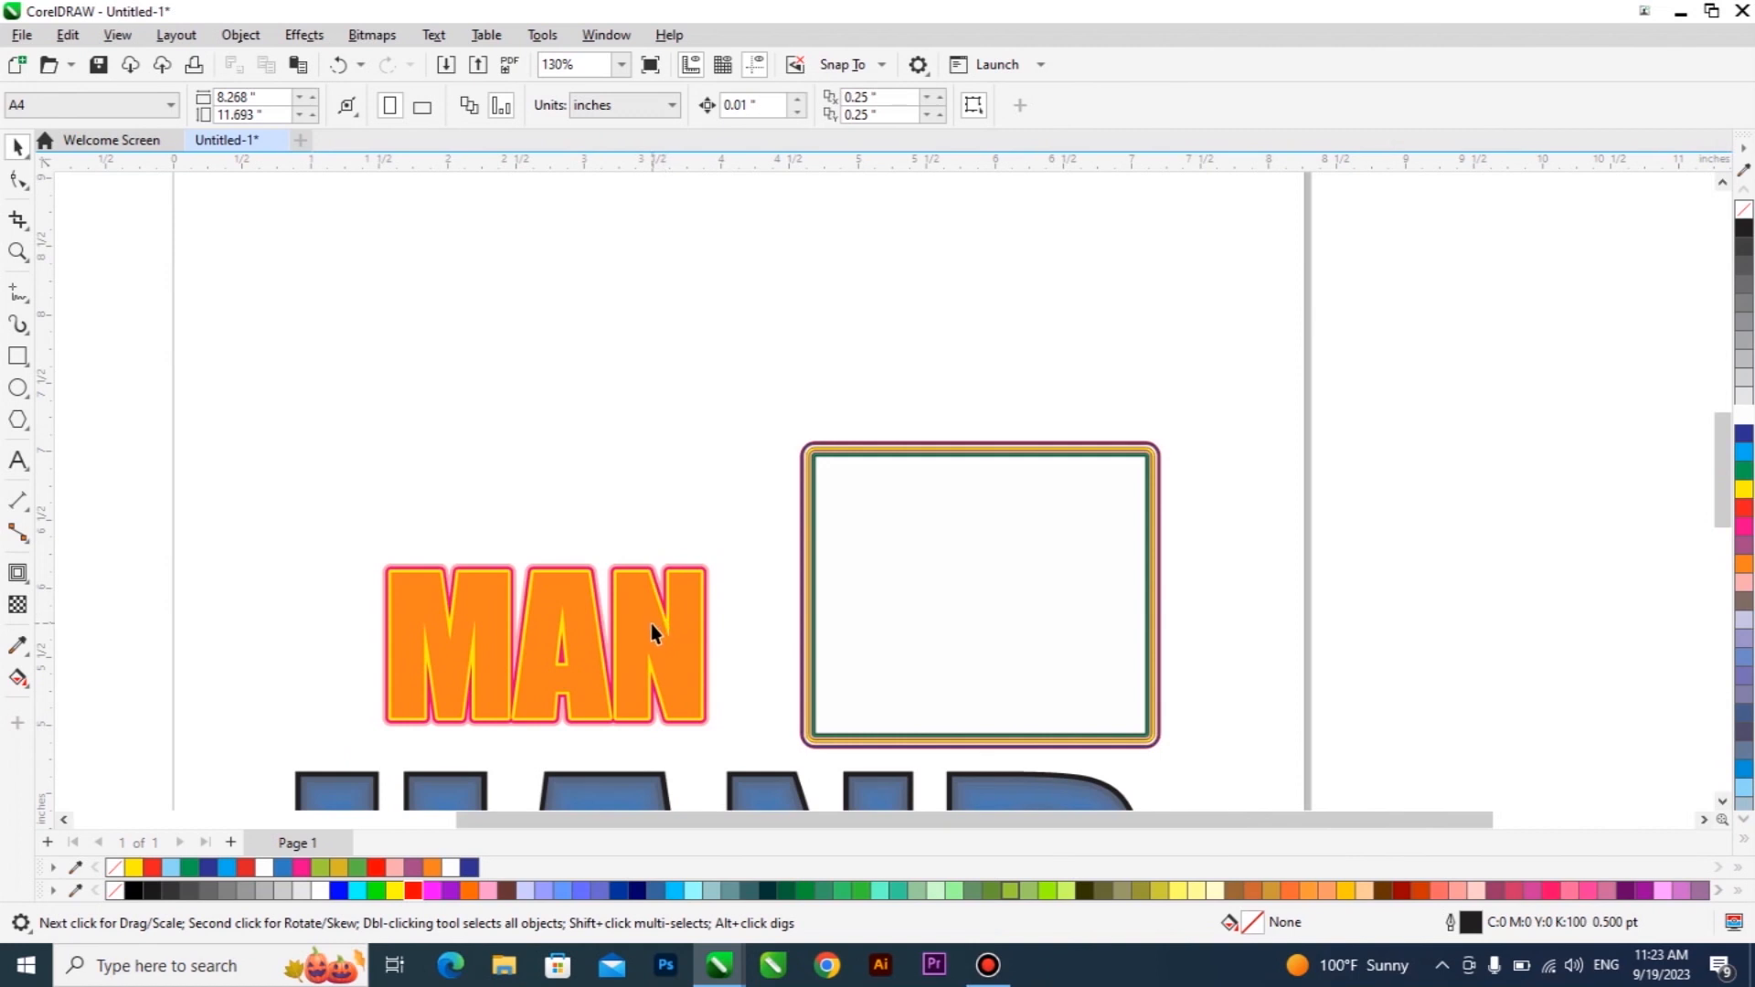
drag(640, 583, 443, 269)
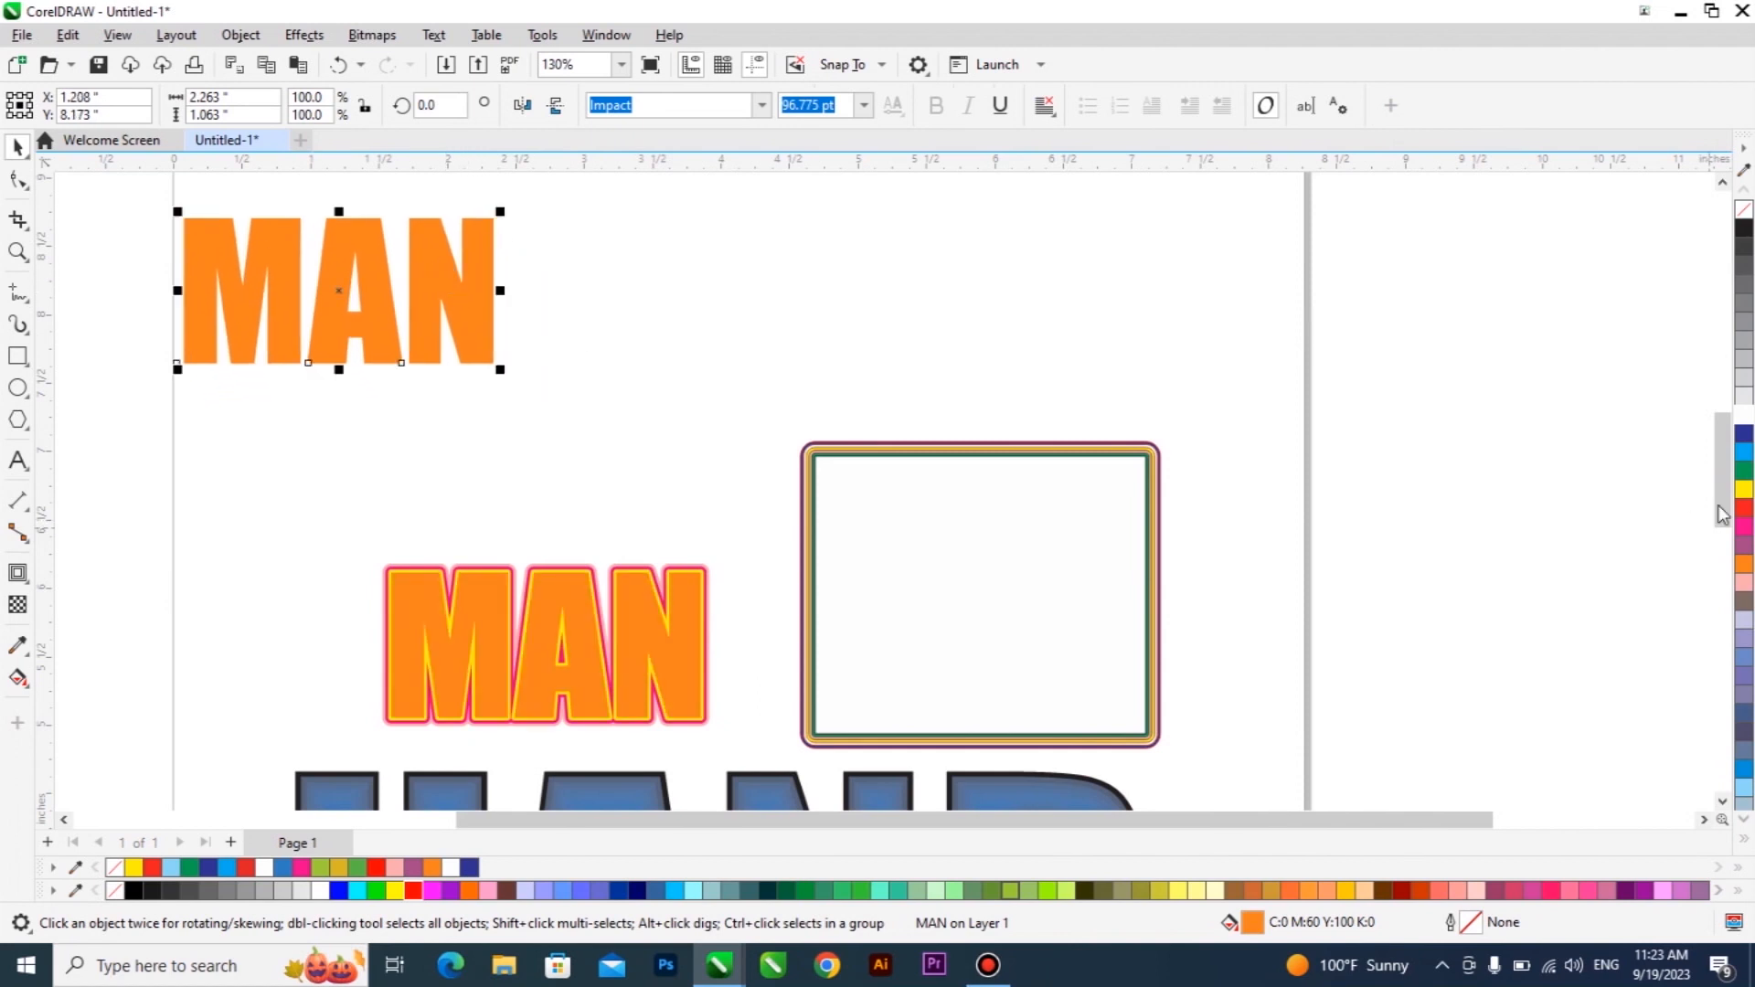
click(1744, 471)
Duplicate the green MAN text diagonally down to the right and fill the duplicate magenta
drag(460, 304, 689, 460)
right_click(687, 445)
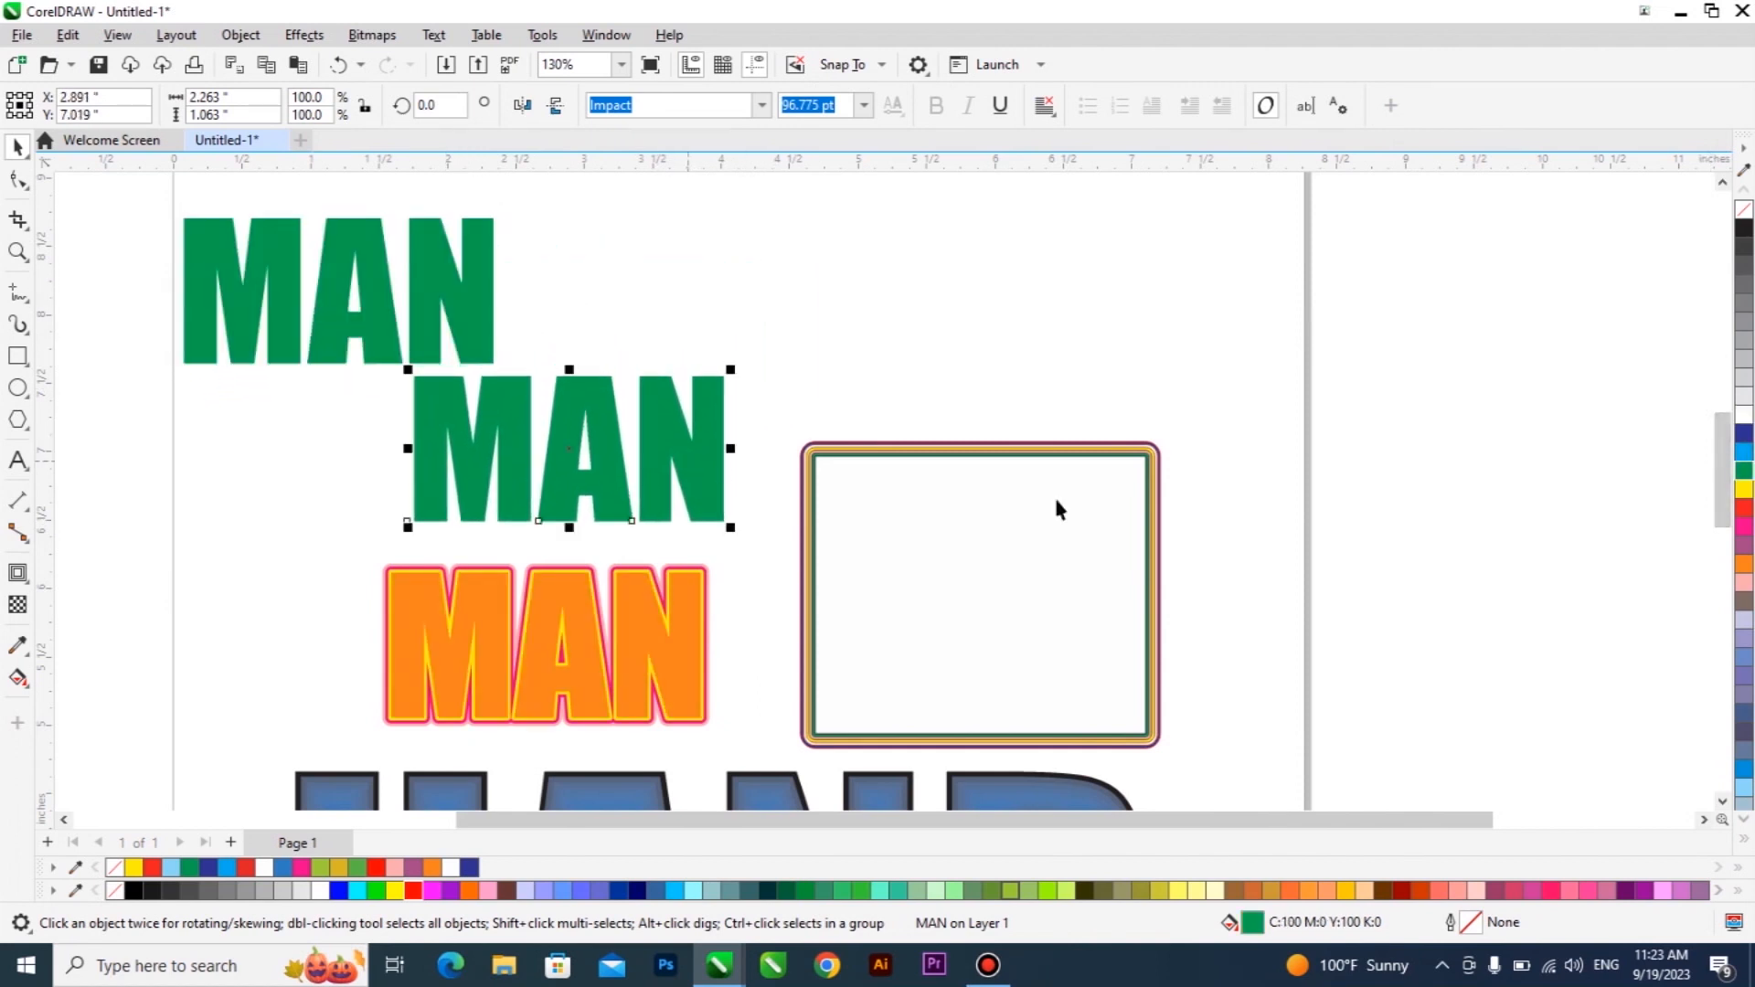
click(1744, 527)
Blend the green MAN text into the magenta MAN text with 20 steps
click(470, 288)
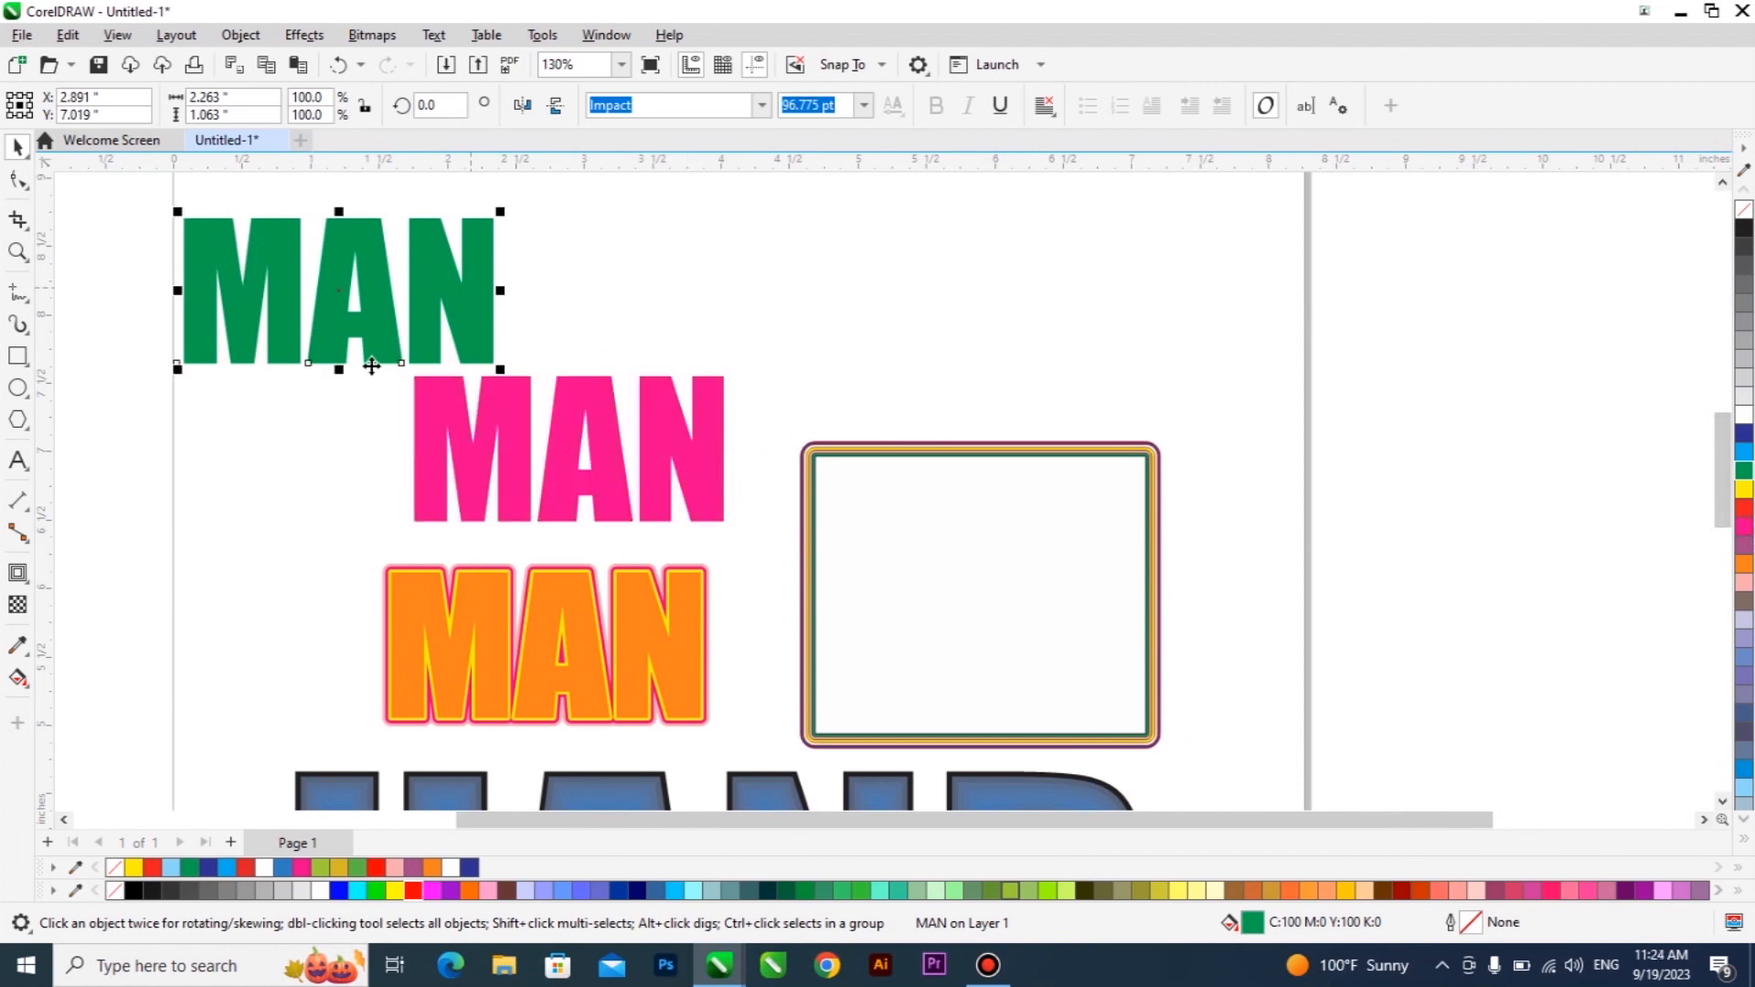
click(25, 593)
click(80, 619)
drag(388, 305, 430, 422)
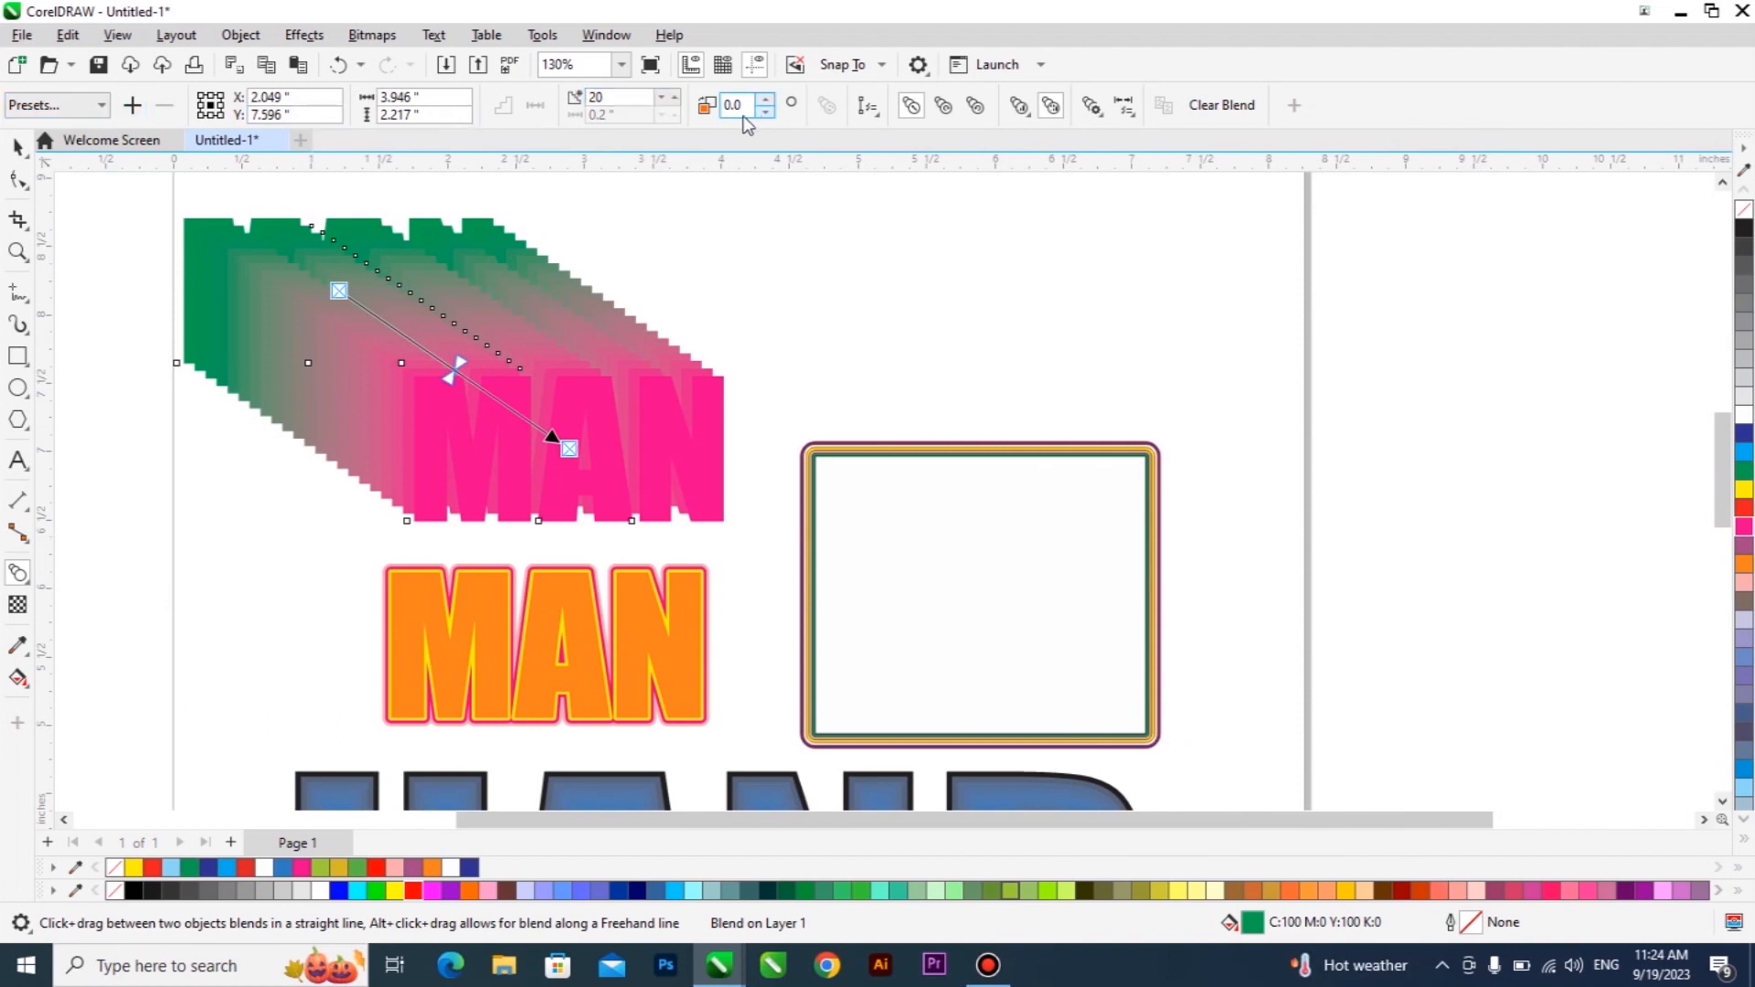
Try more steps in the MAN text blend and reduce it to 2 steps
click(675, 97)
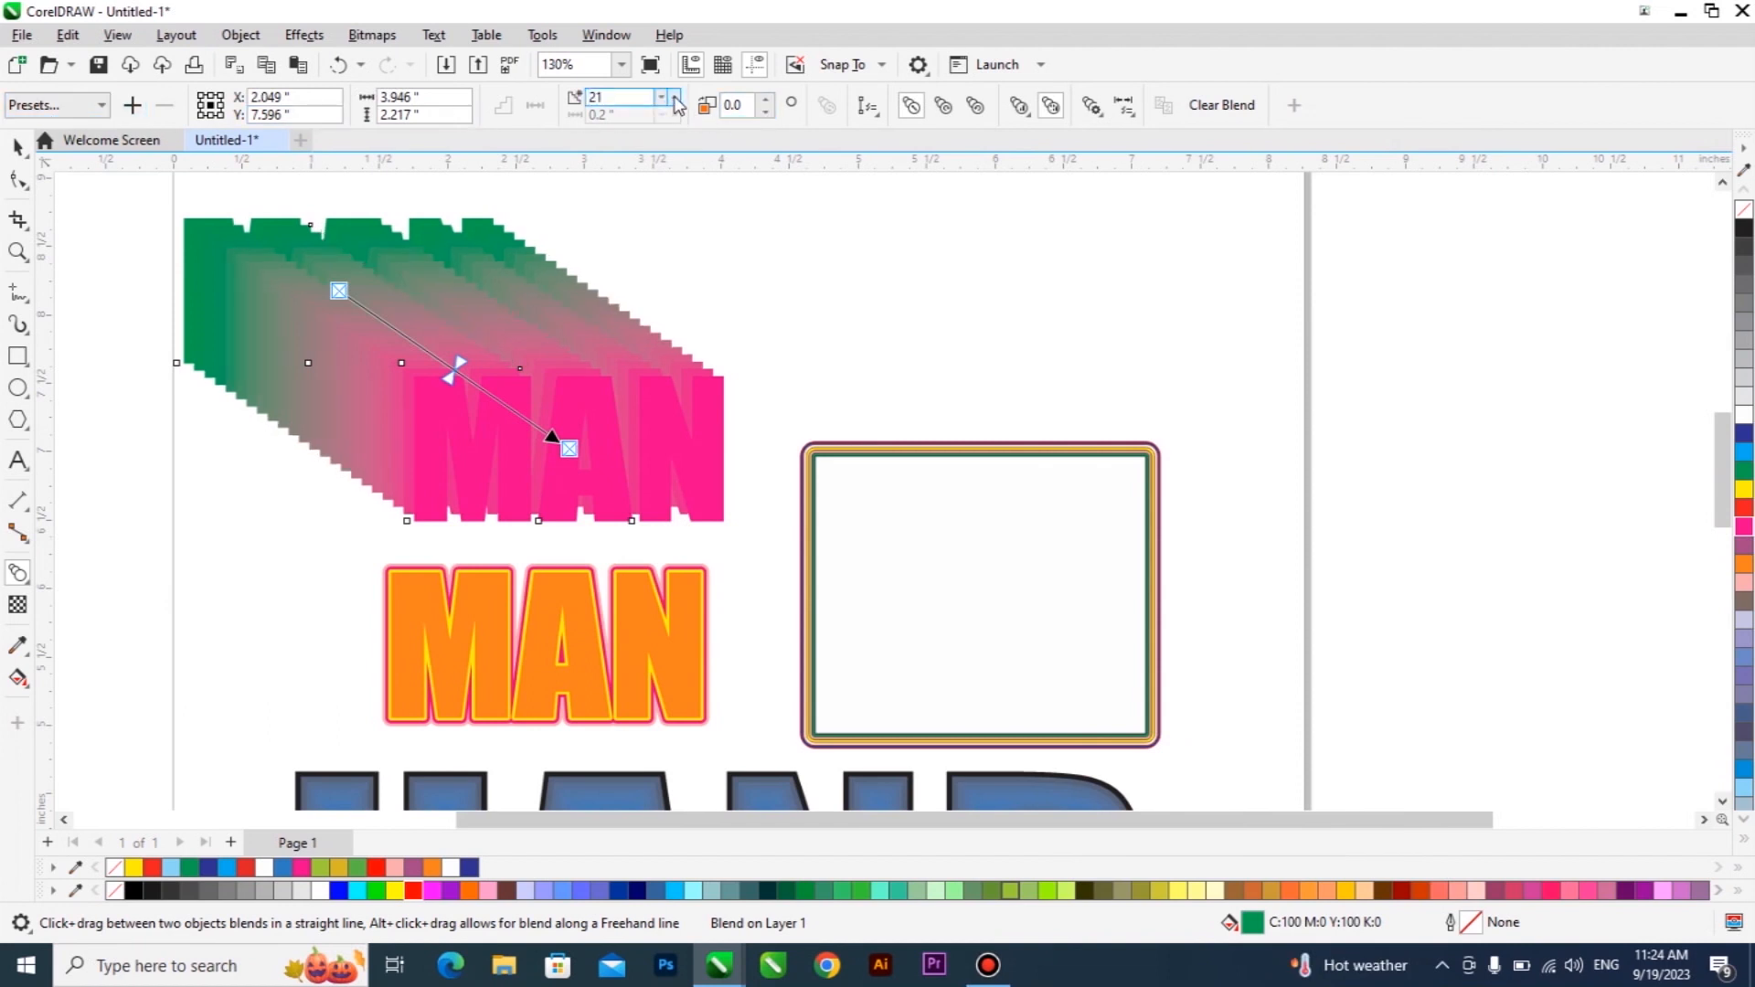
click(675, 97)
click(675, 97)
click(675, 97)
click(675, 96)
click(674, 97)
click(675, 97)
click(674, 97)
click(675, 97)
click(675, 97)
click(674, 96)
click(675, 97)
click(659, 98)
click(659, 98)
click(659, 98)
click(660, 98)
click(659, 98)
click(659, 98)
click(659, 98)
click(660, 98)
click(659, 98)
click(659, 98)
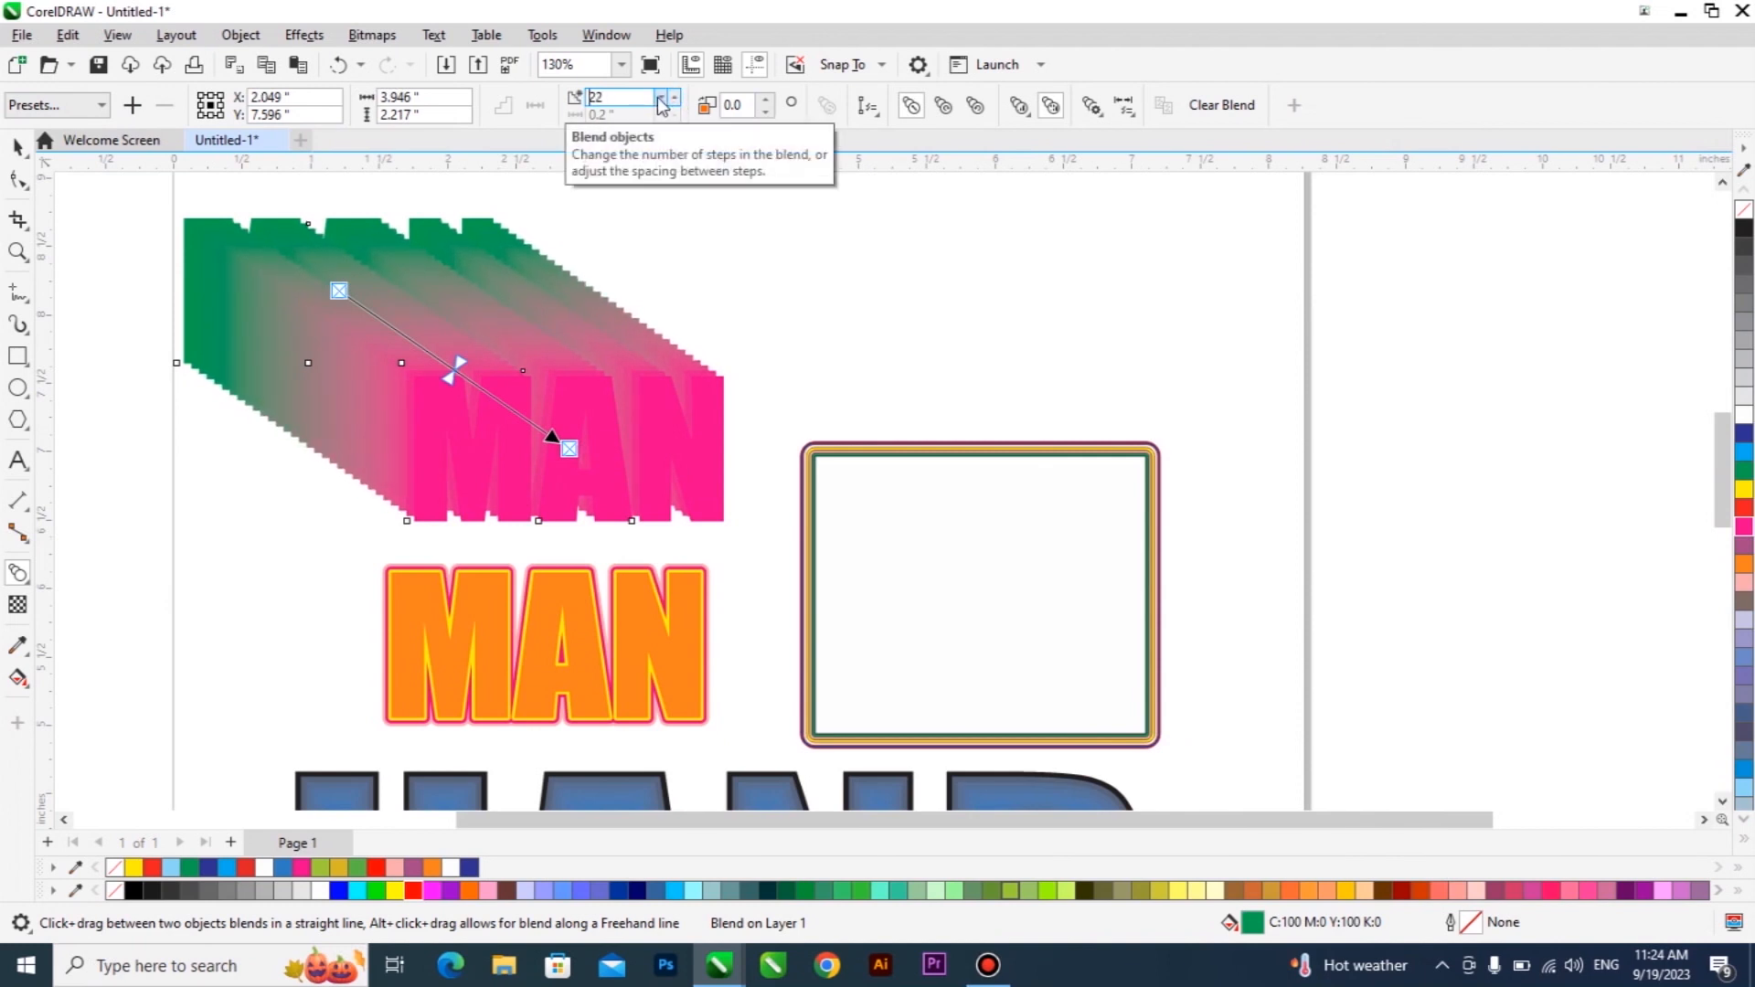
click(659, 98)
click(659, 98)
click(660, 98)
click(659, 98)
click(659, 98)
click(659, 98)
click(659, 98)
click(659, 97)
click(659, 98)
click(659, 97)
click(660, 98)
click(659, 97)
click(659, 98)
click(659, 98)
click(660, 98)
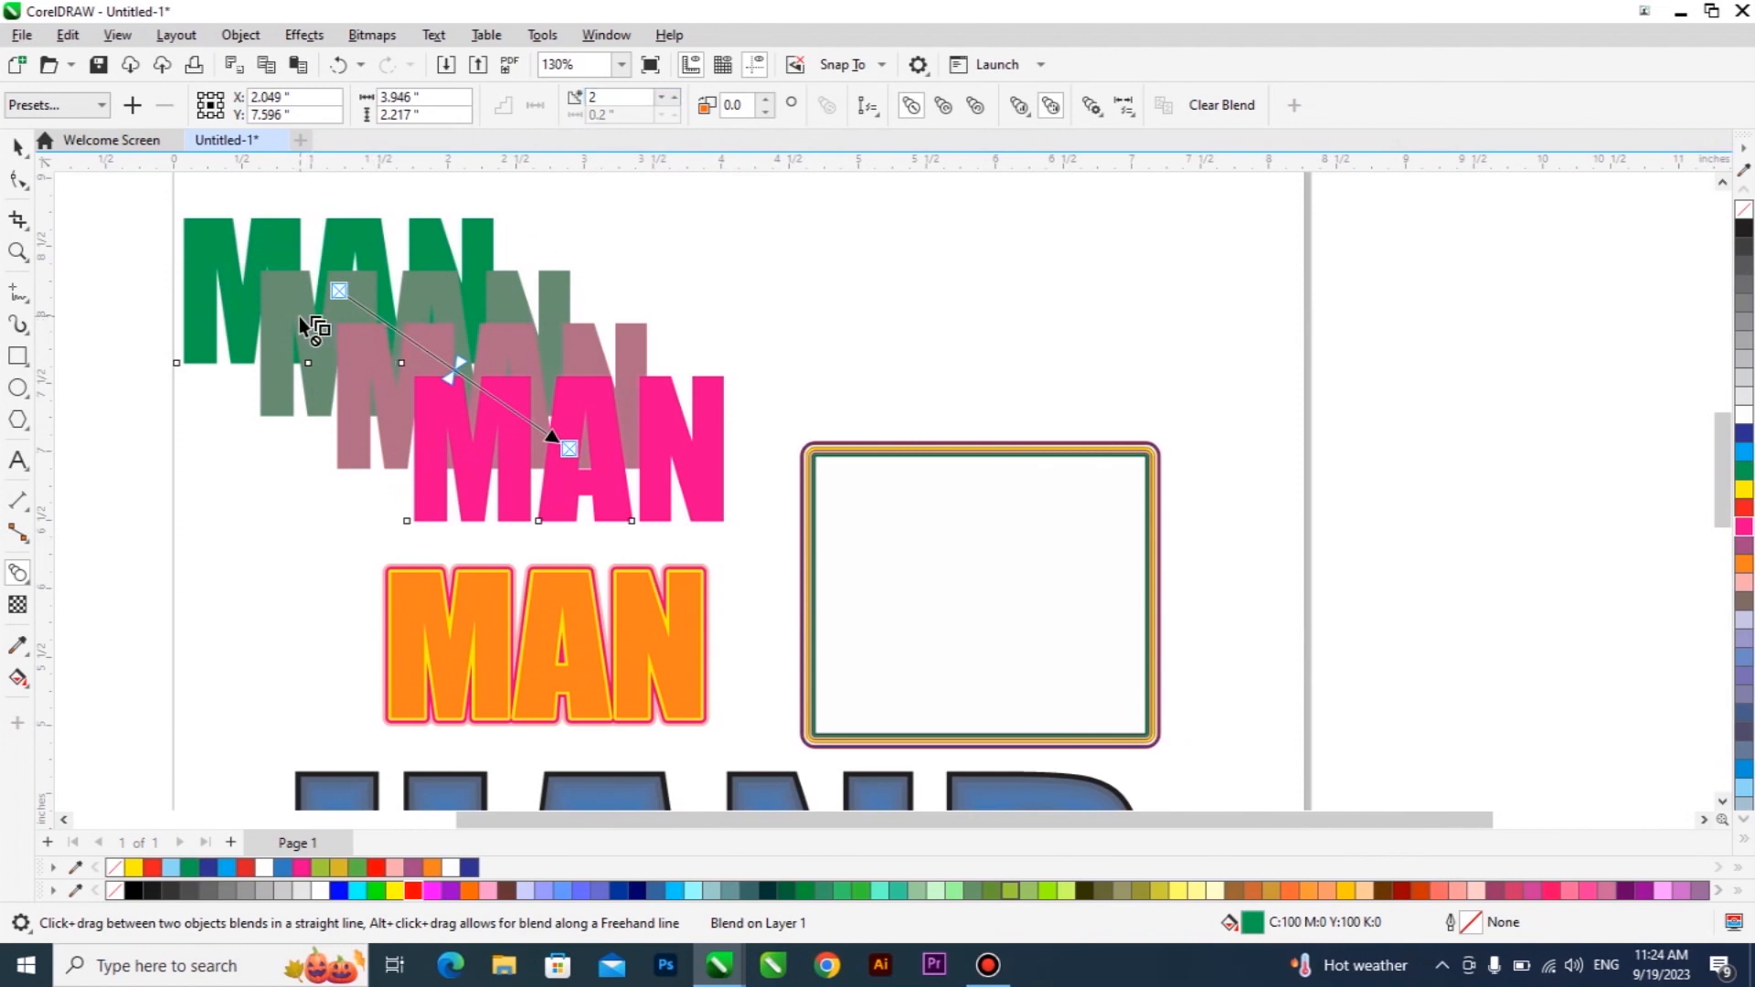
Set the MAN text blend to 7 steps
click(673, 97)
click(674, 96)
click(674, 97)
click(673, 96)
click(673, 96)
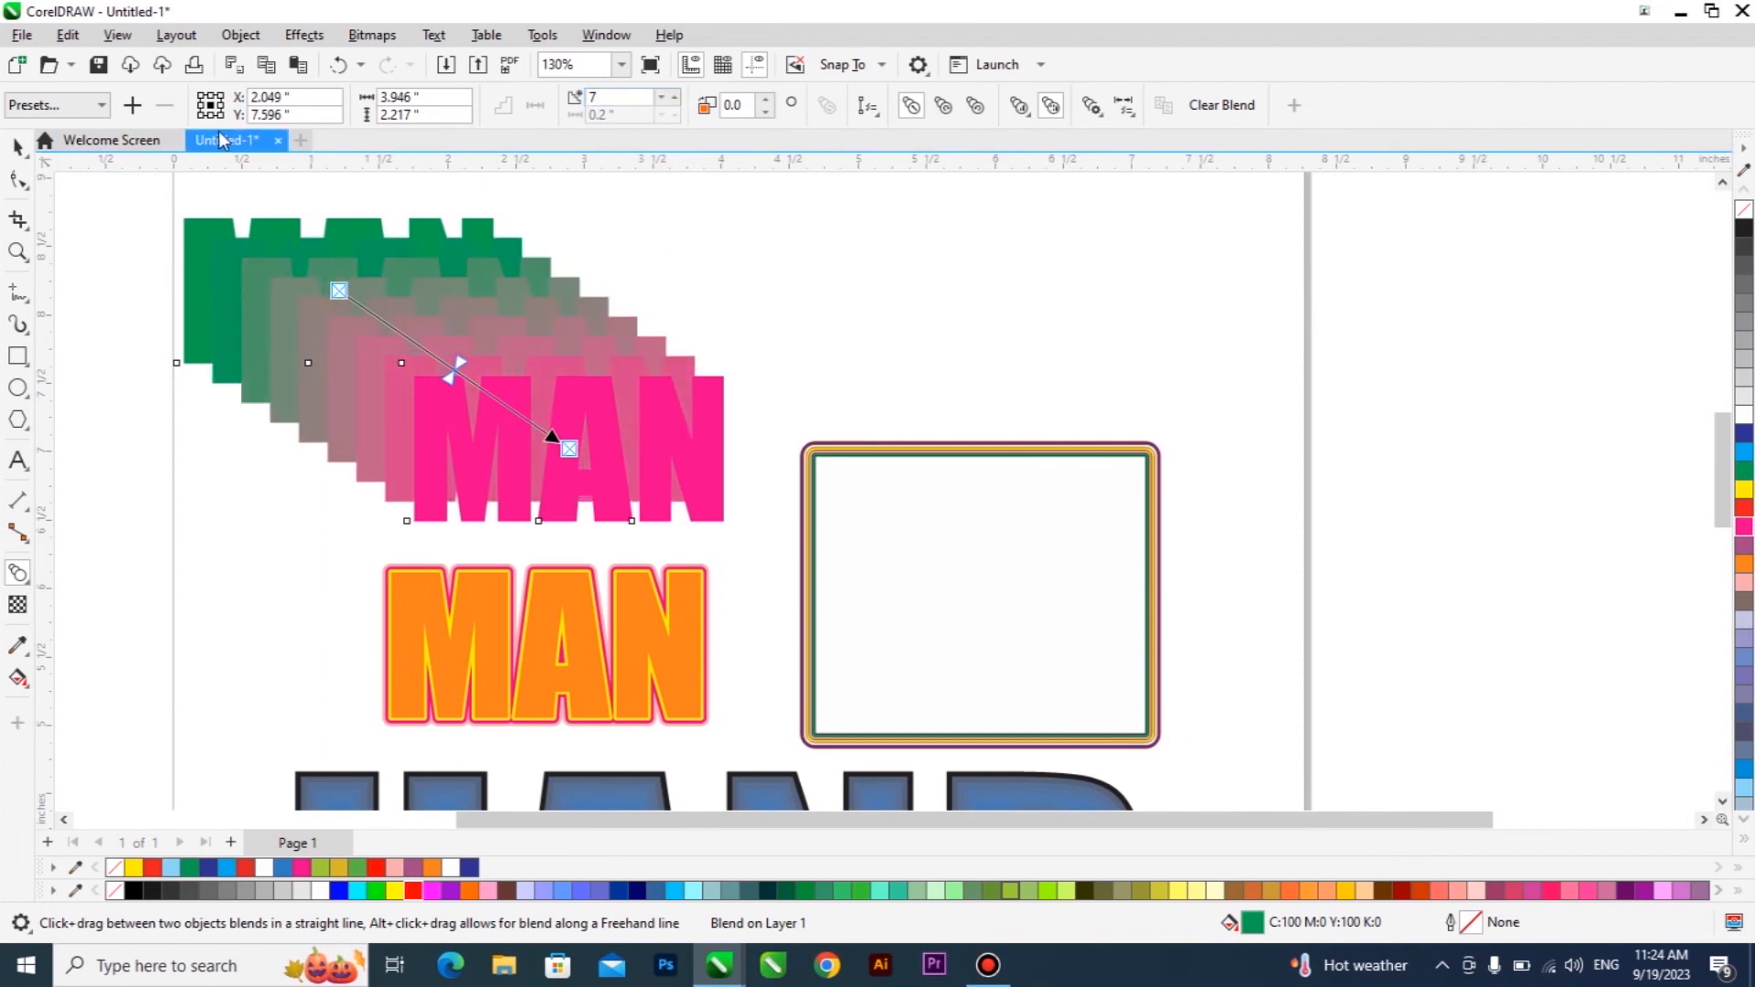
Set the blend direction of the MAN texts to 65 degrees and on to 120 degrees
click(765, 98)
drag(765, 97, 767, 103)
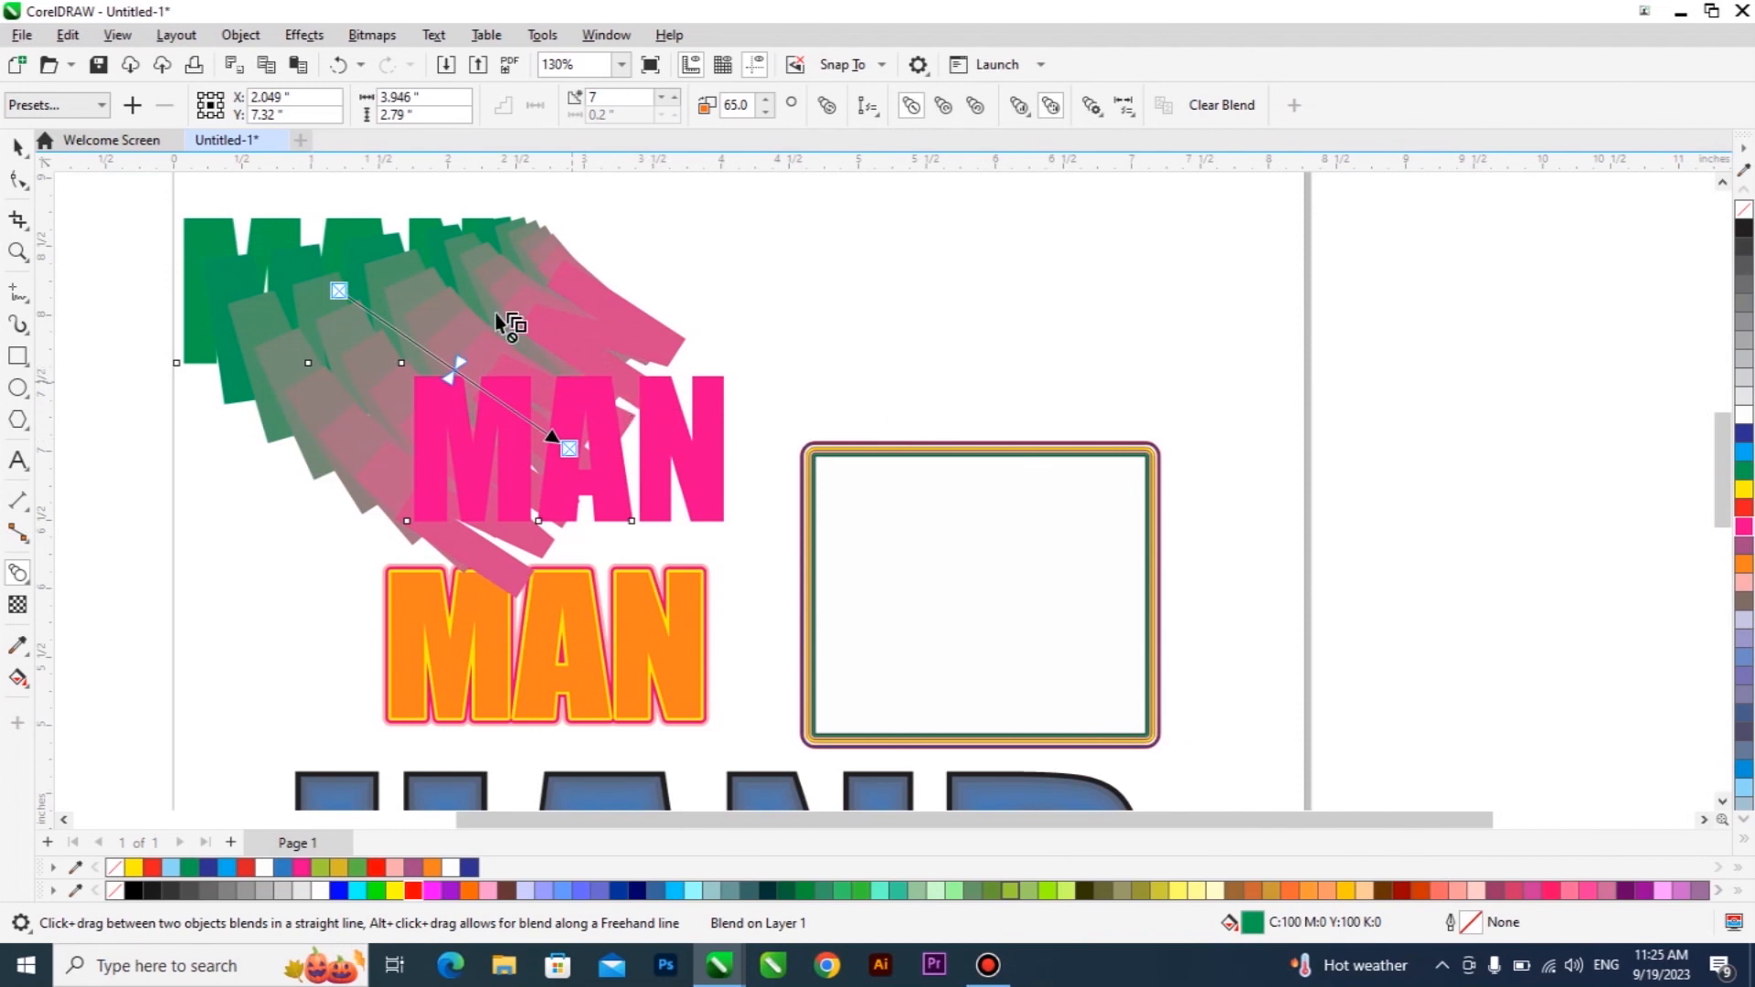
click(765, 112)
click(766, 101)
click(766, 100)
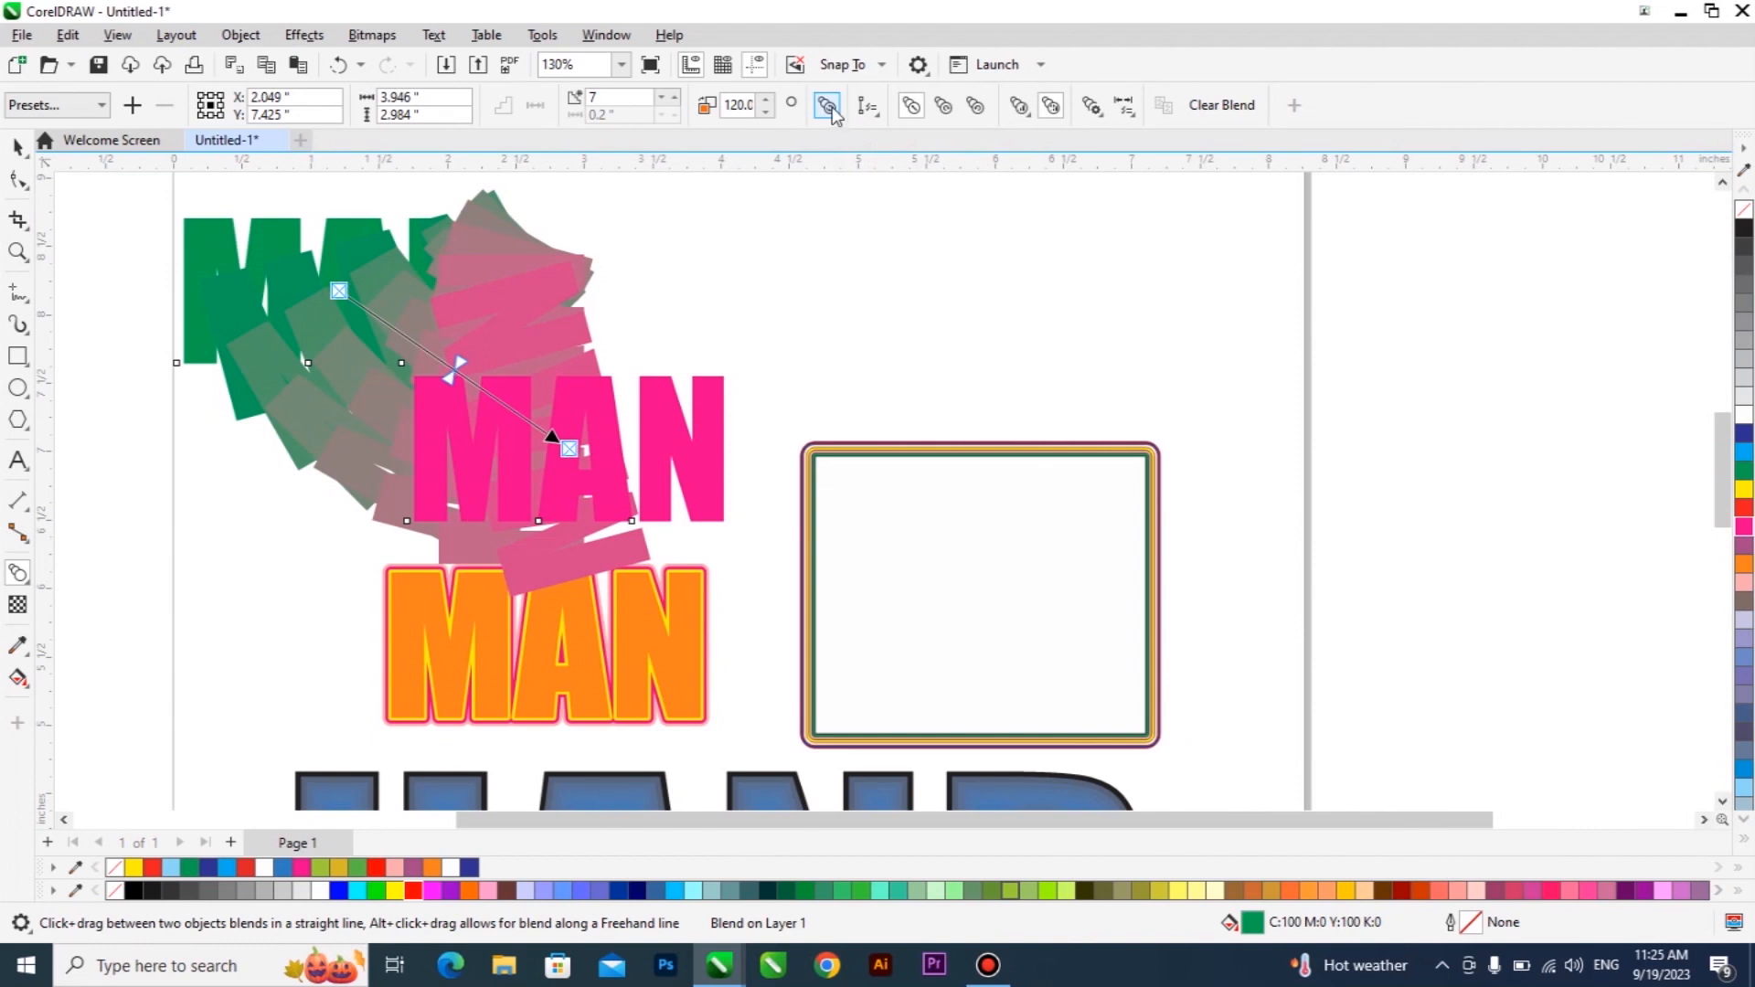
Try the clockwise and counterclockwise color progressions on the MAN blend and return it to a direct blend
click(944, 107)
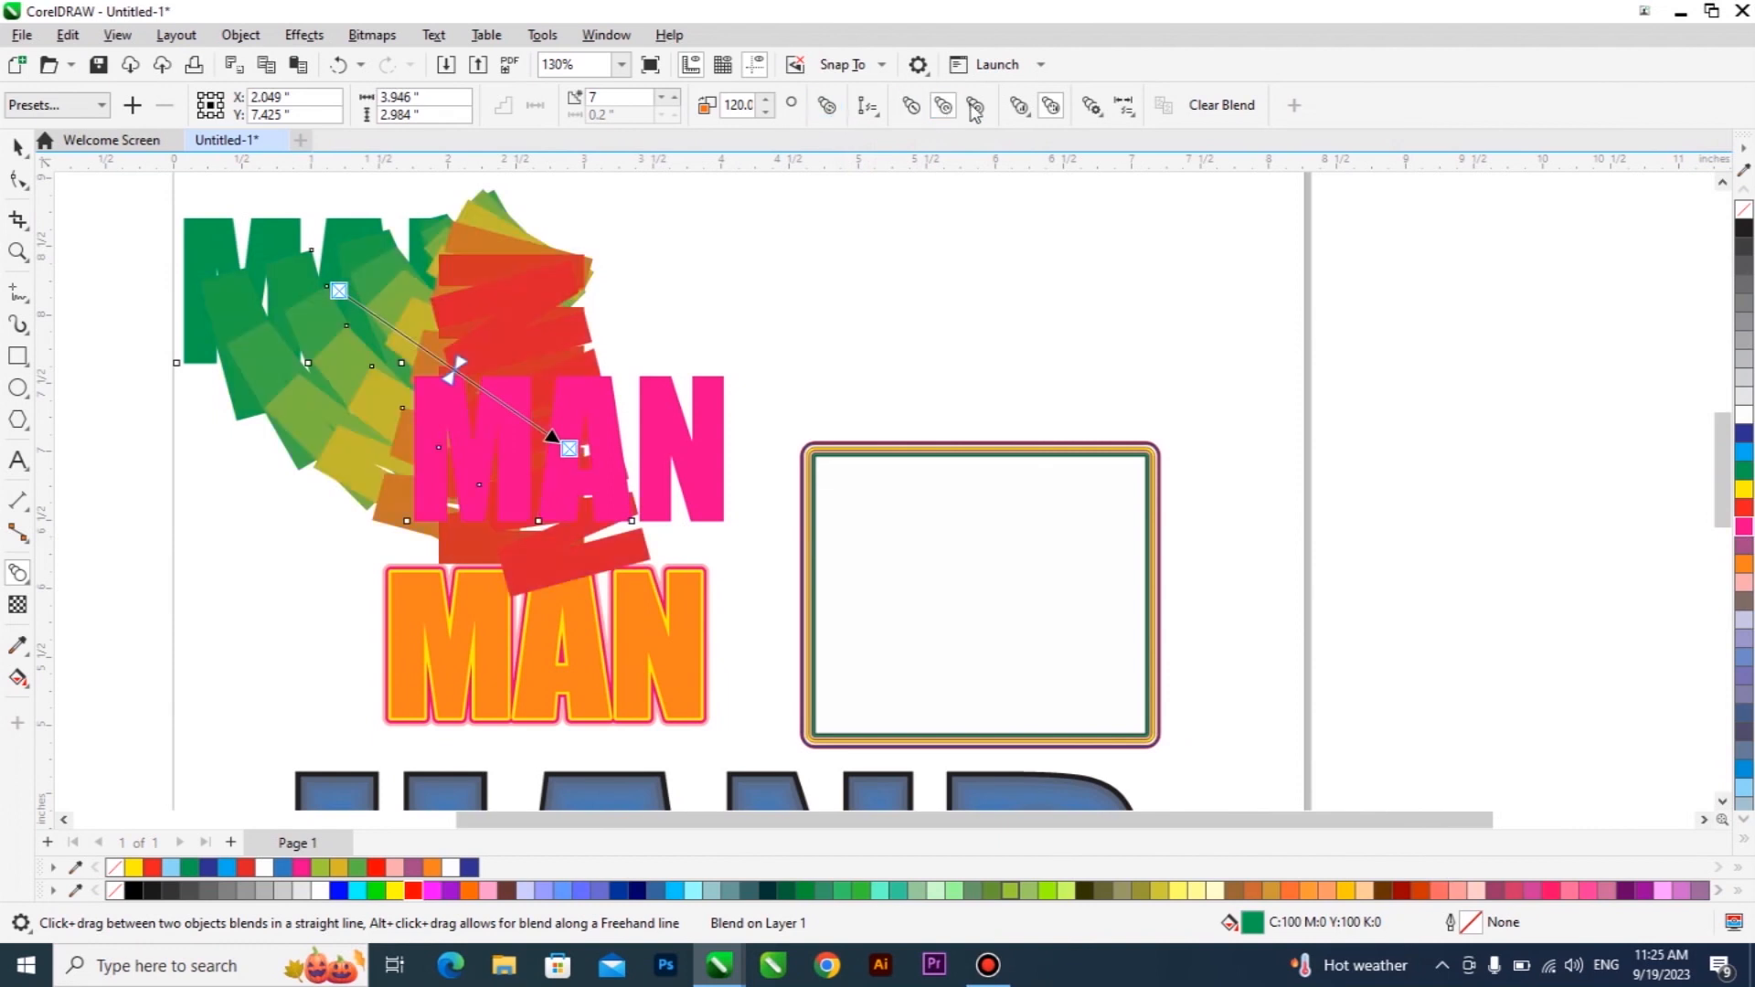
click(974, 107)
click(911, 107)
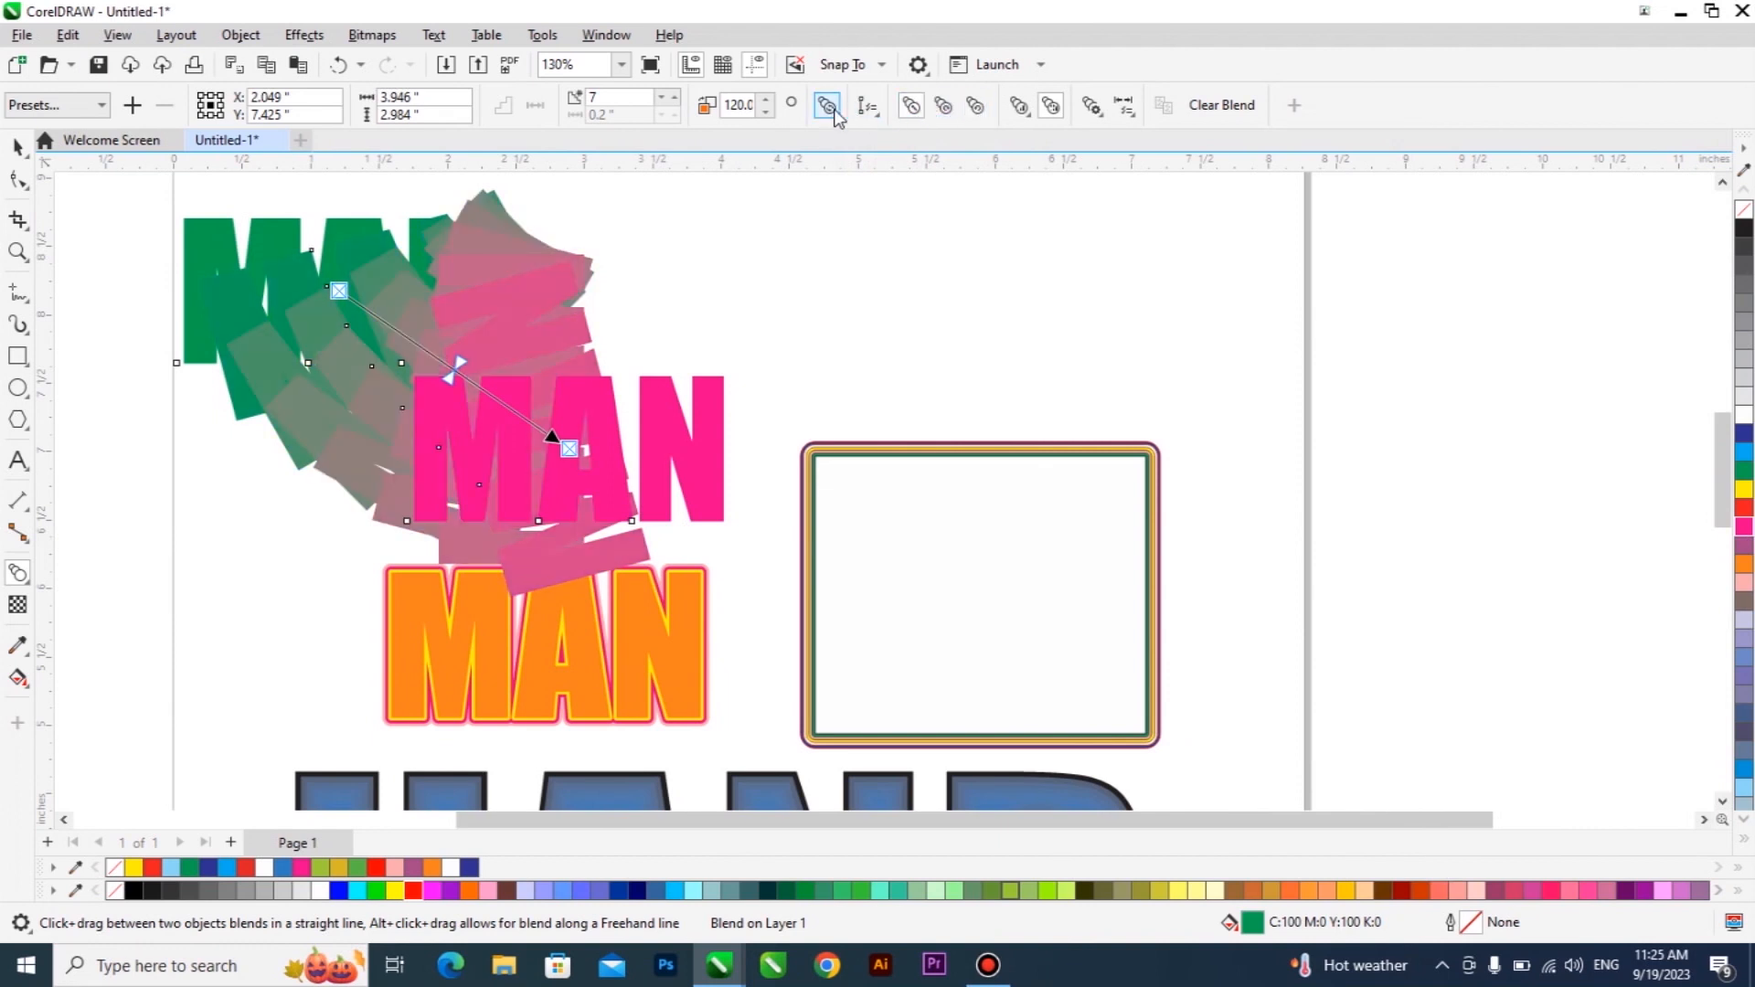
Apply a loop blend to the rotated MAN texts with a counterclockwise color progression
click(828, 107)
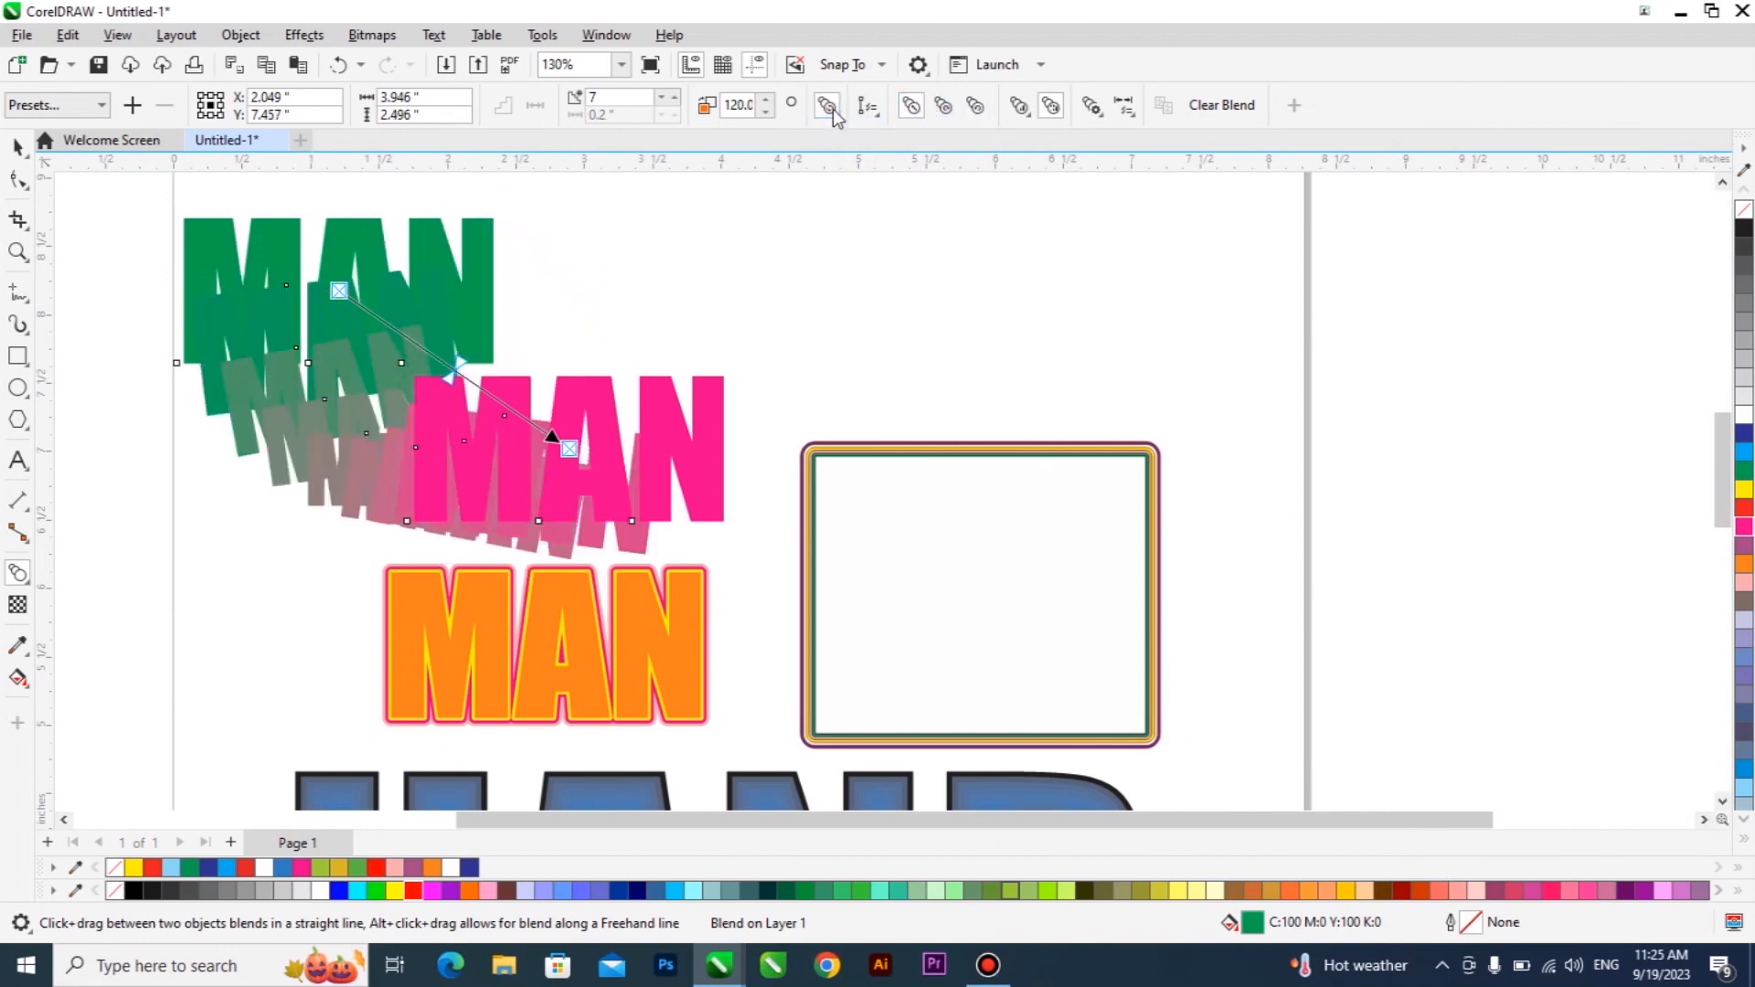
click(971, 108)
click(1017, 107)
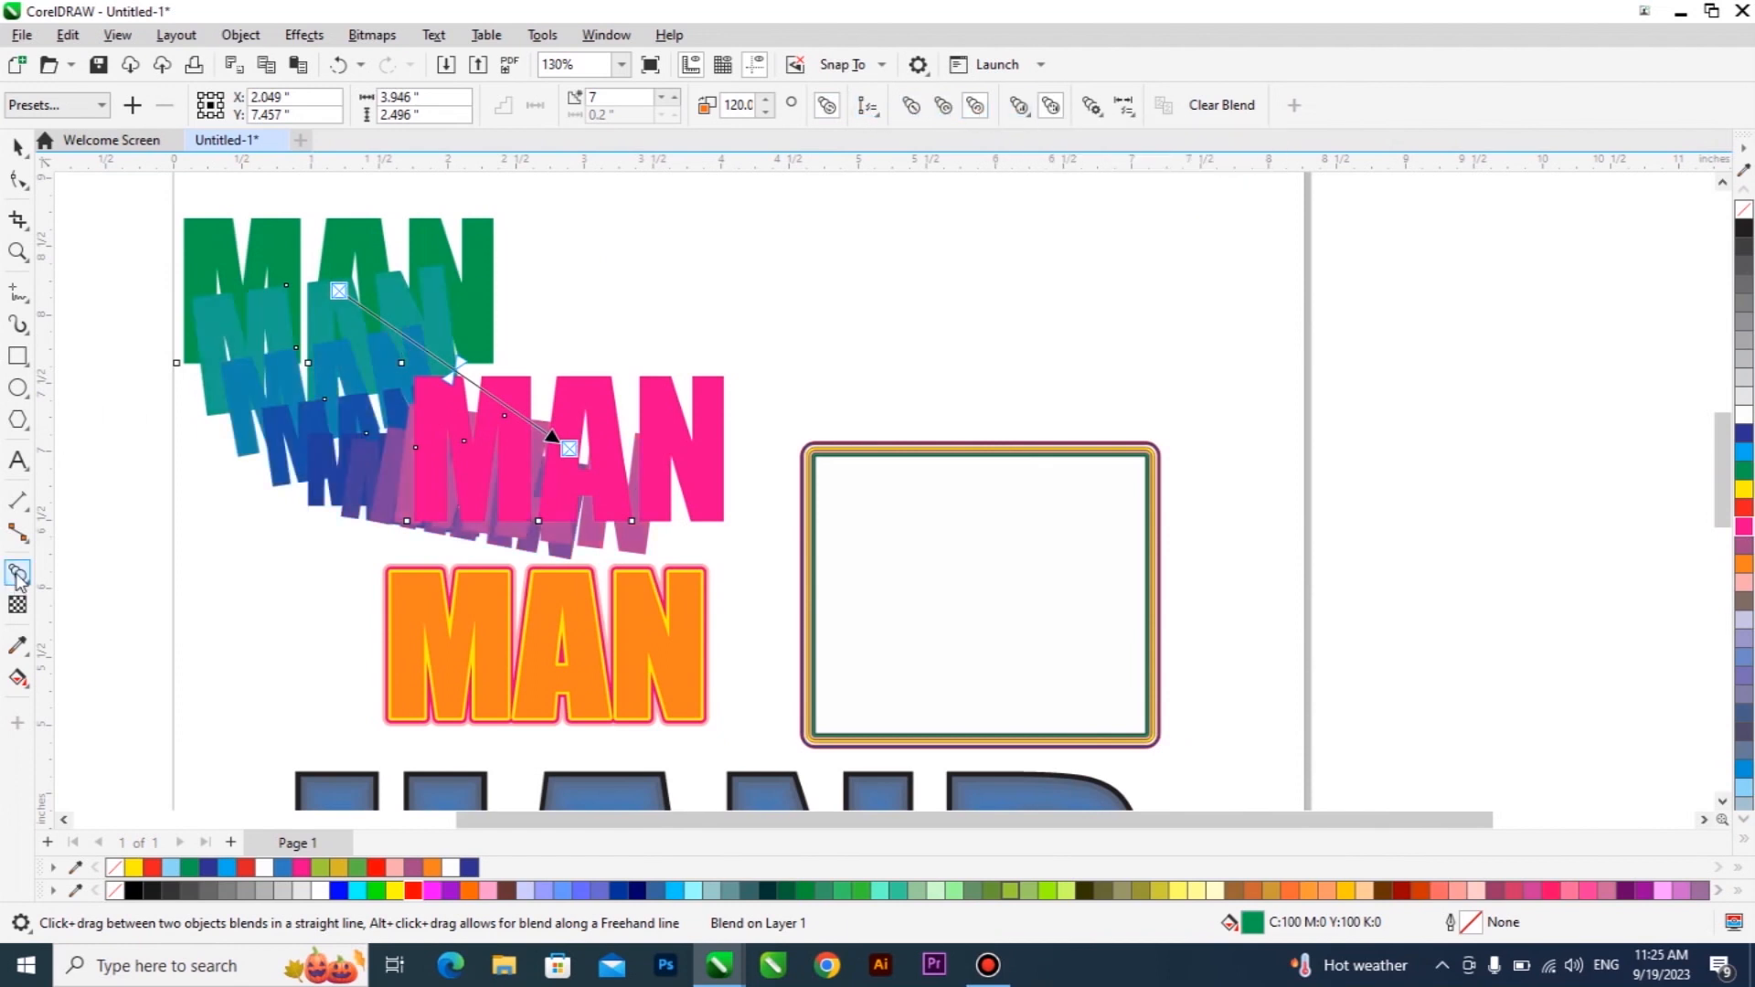
Clear the blend between the green and magenta MAN texts
click(18, 576)
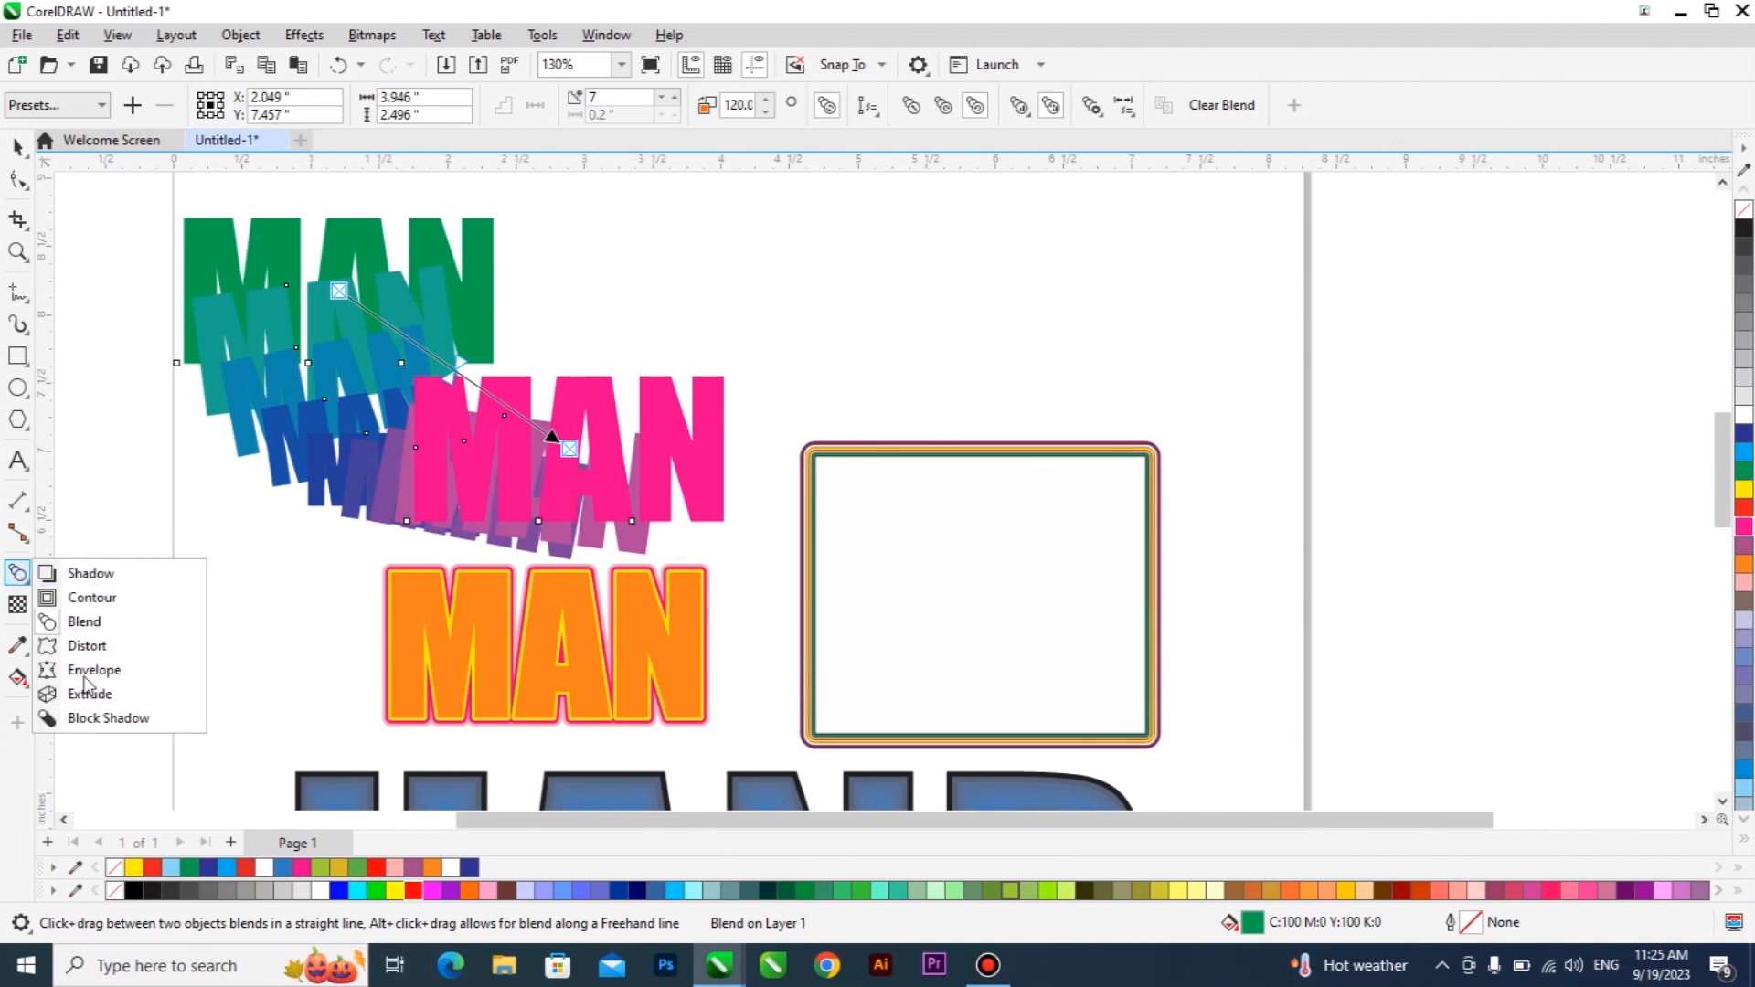
click(570, 3)
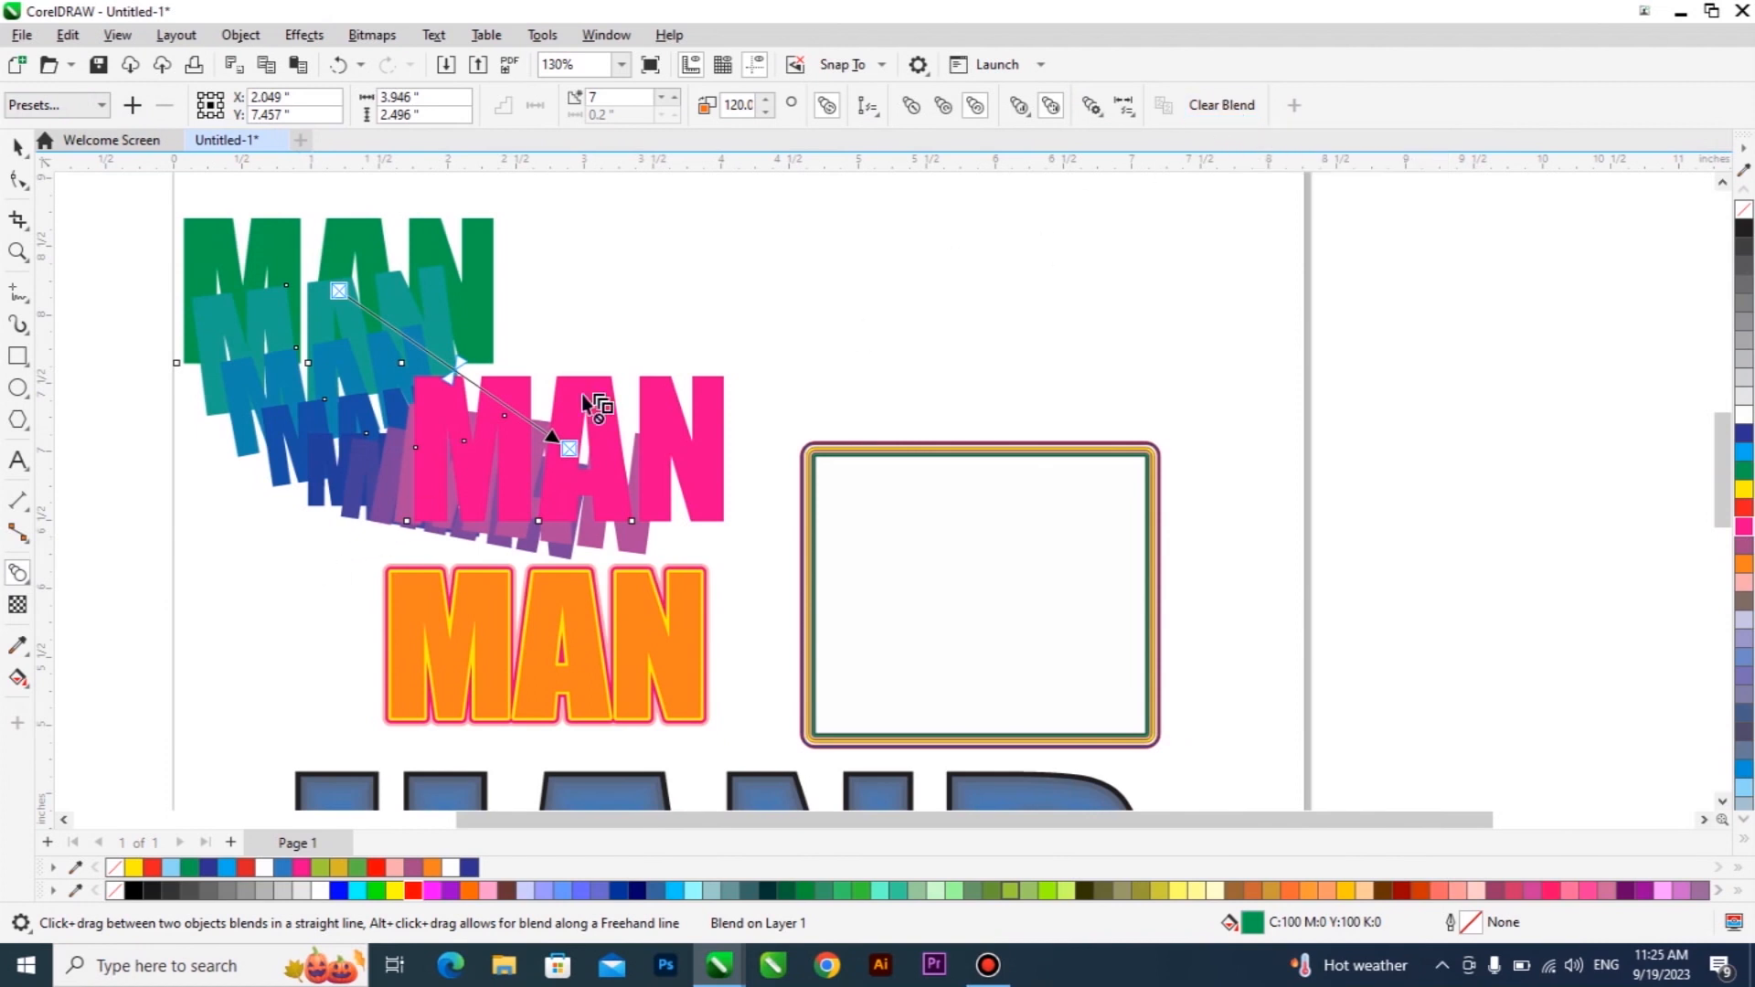
click(1240, 107)
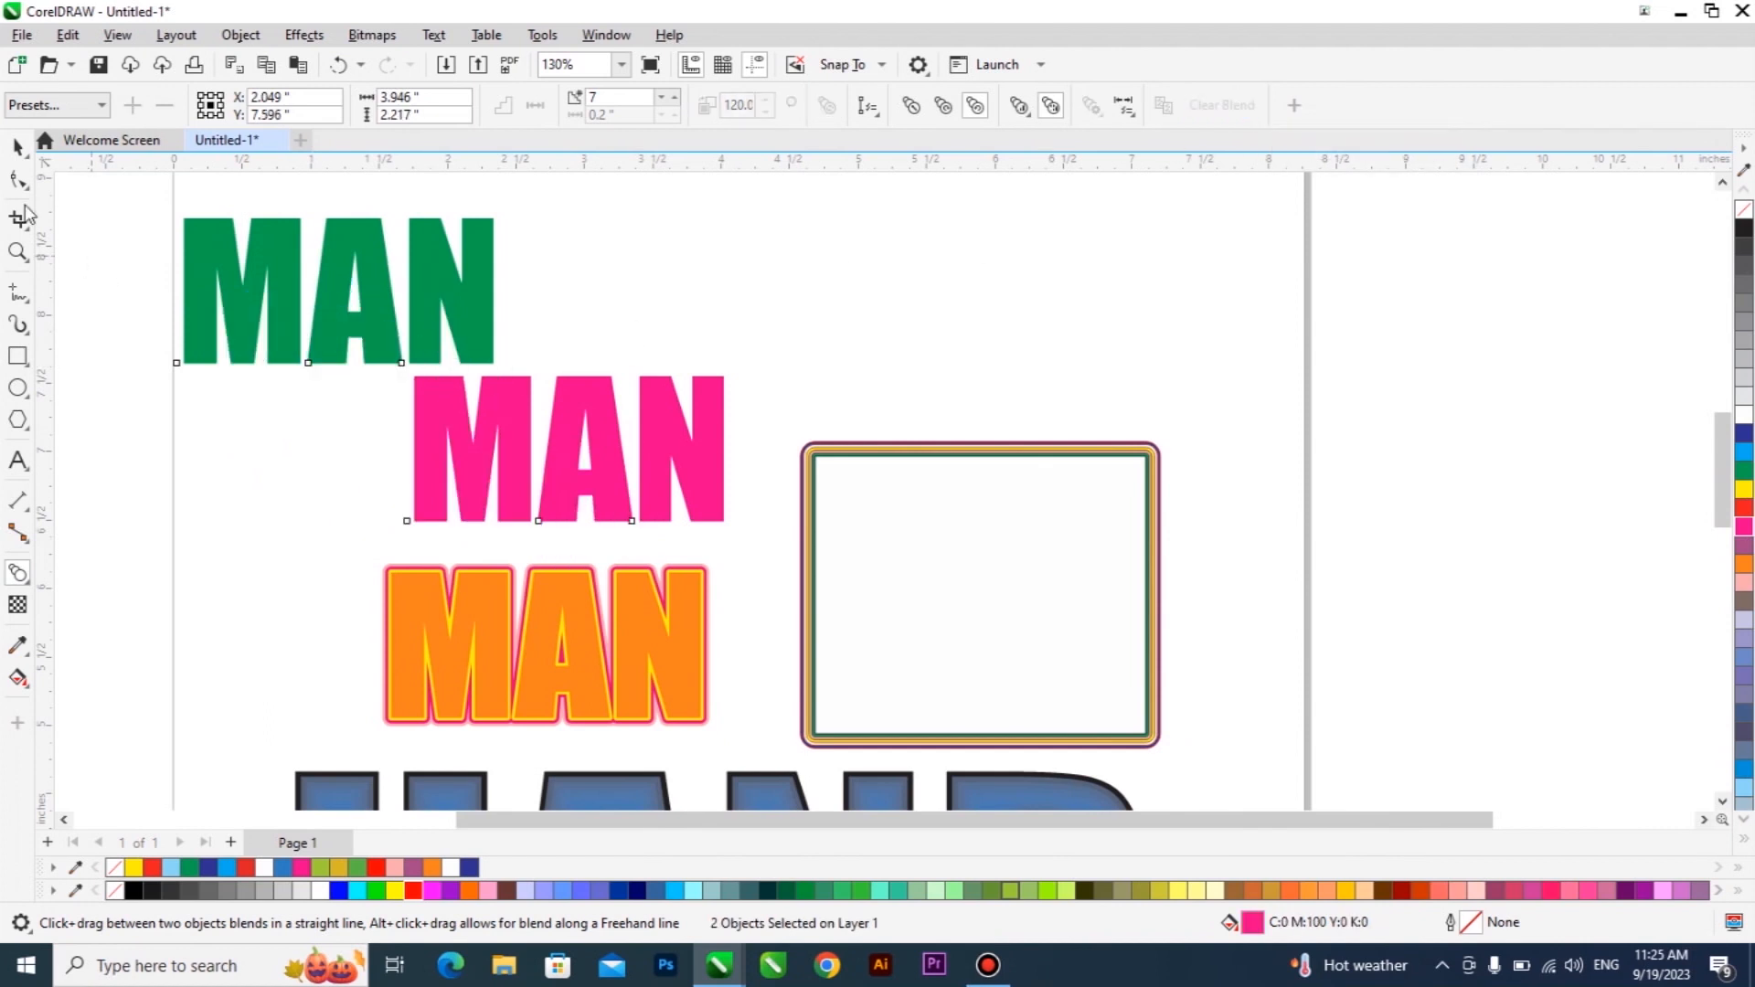
Try to apply the Straight 20 Decel blend preset to the green MAN text alone
click(18, 146)
click(331, 281)
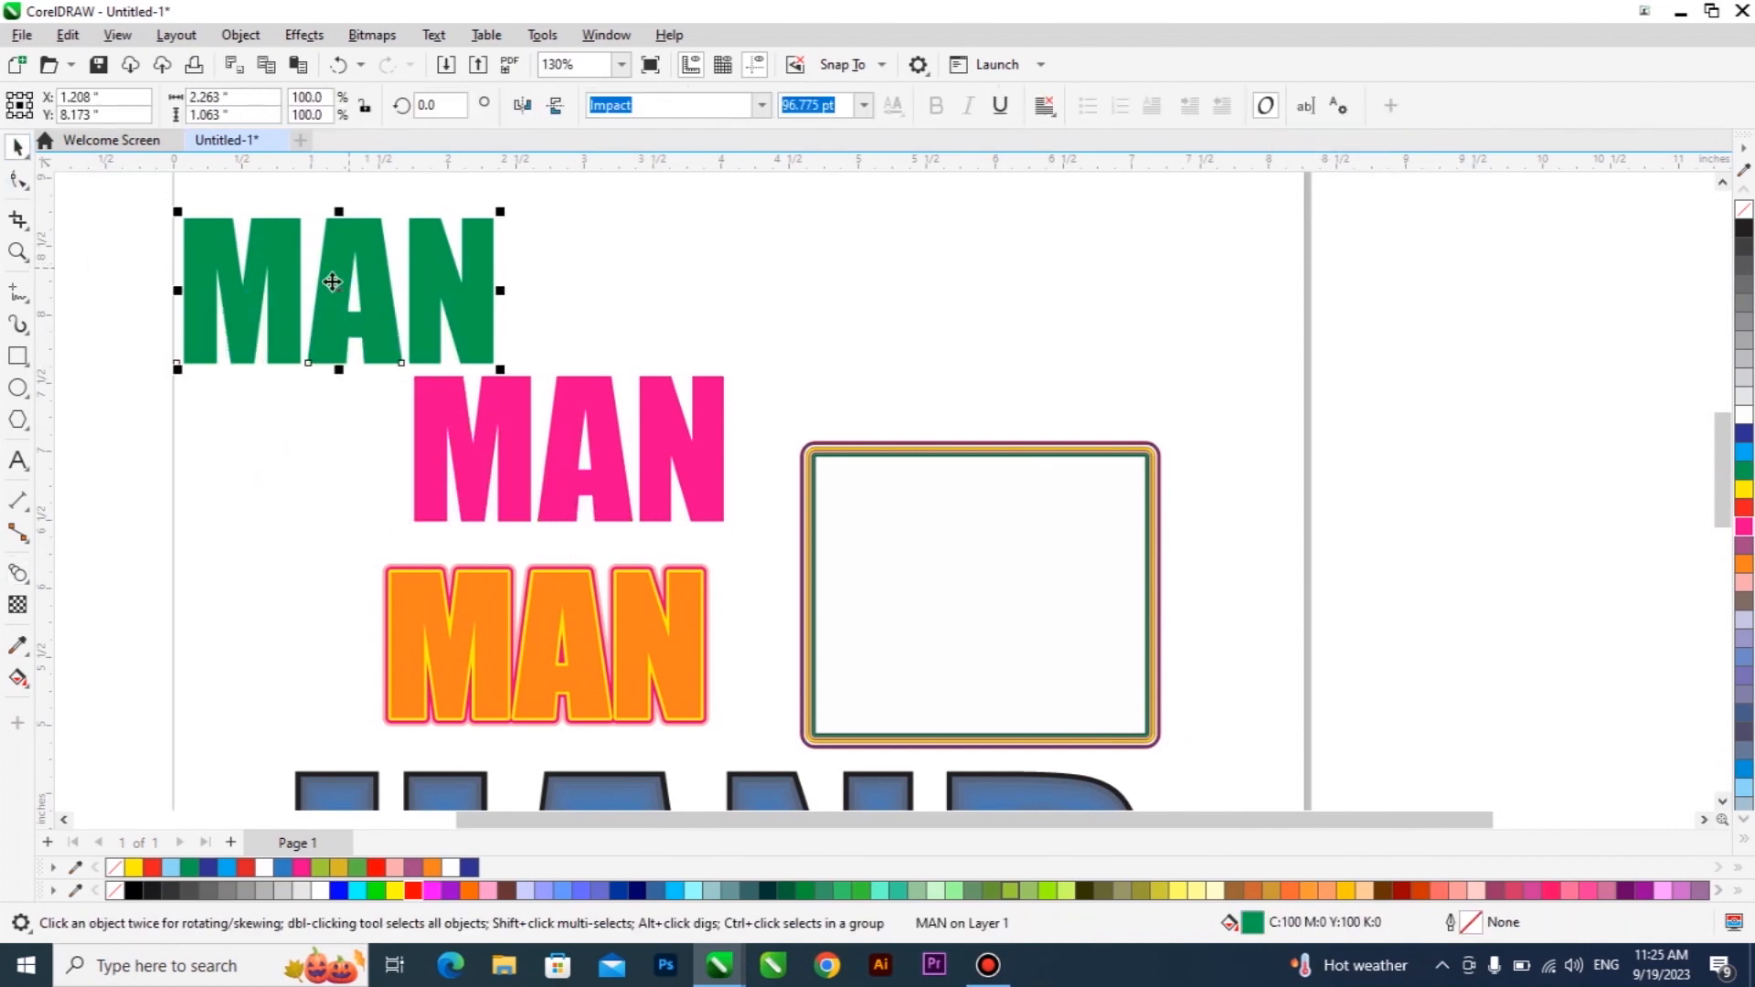
click(18, 574)
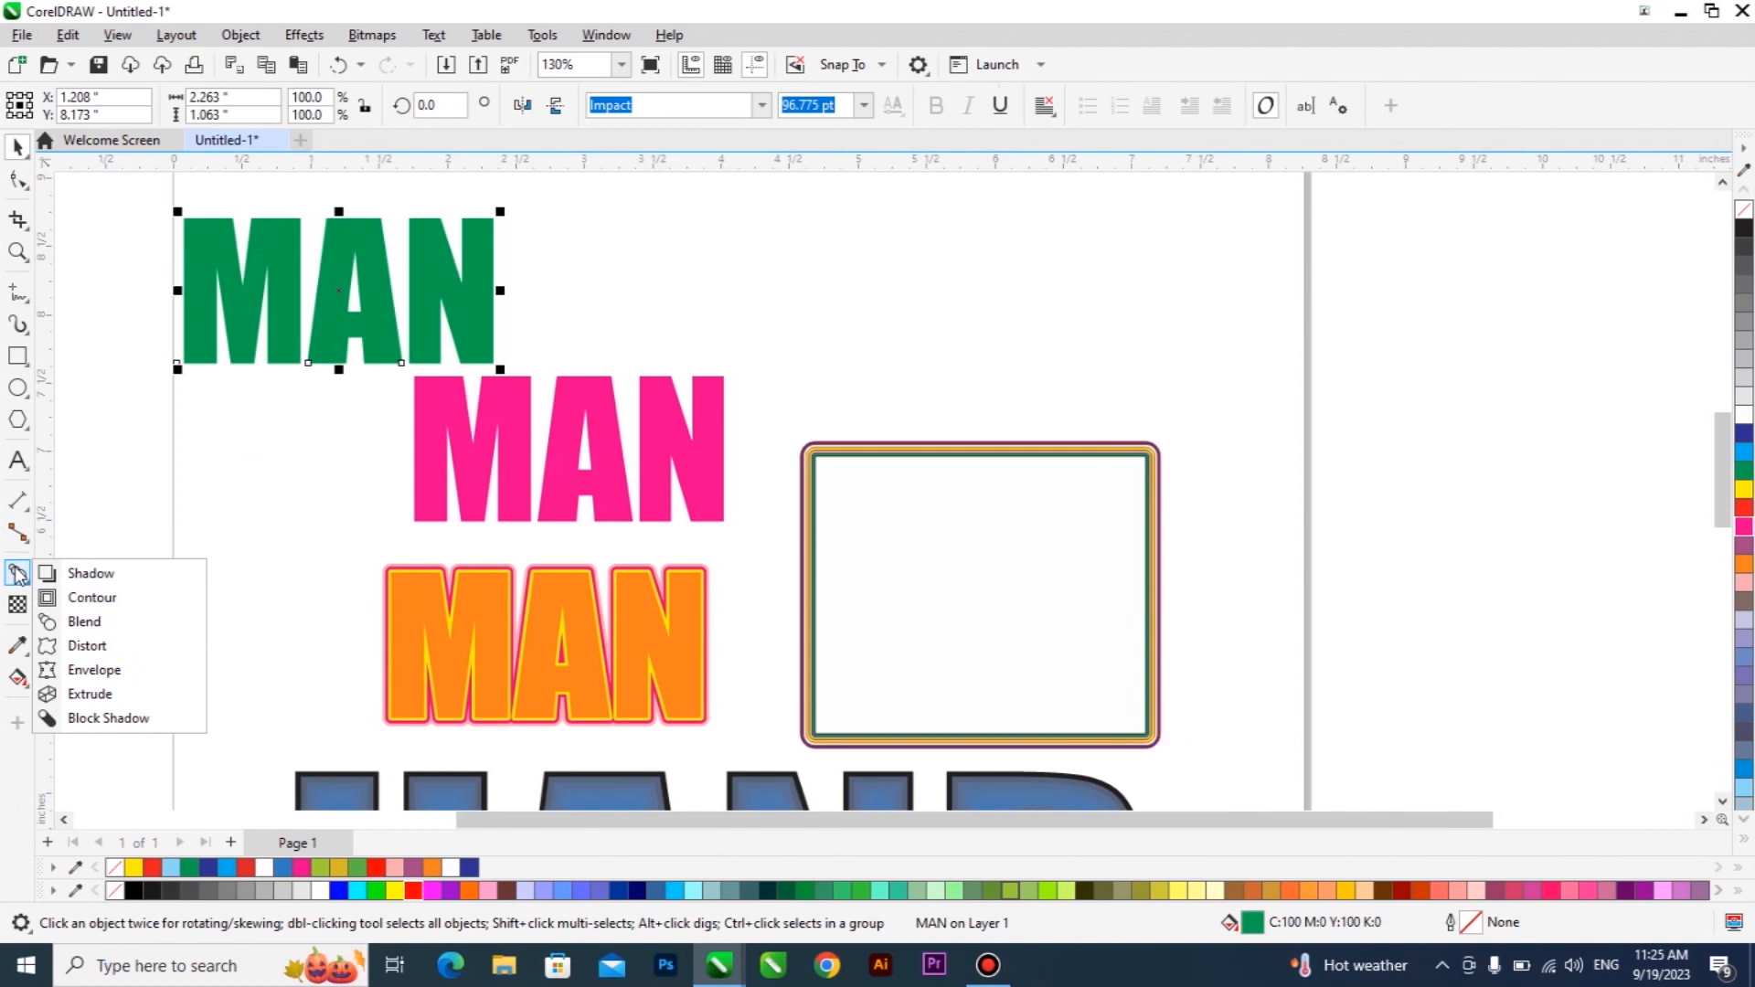
click(89, 621)
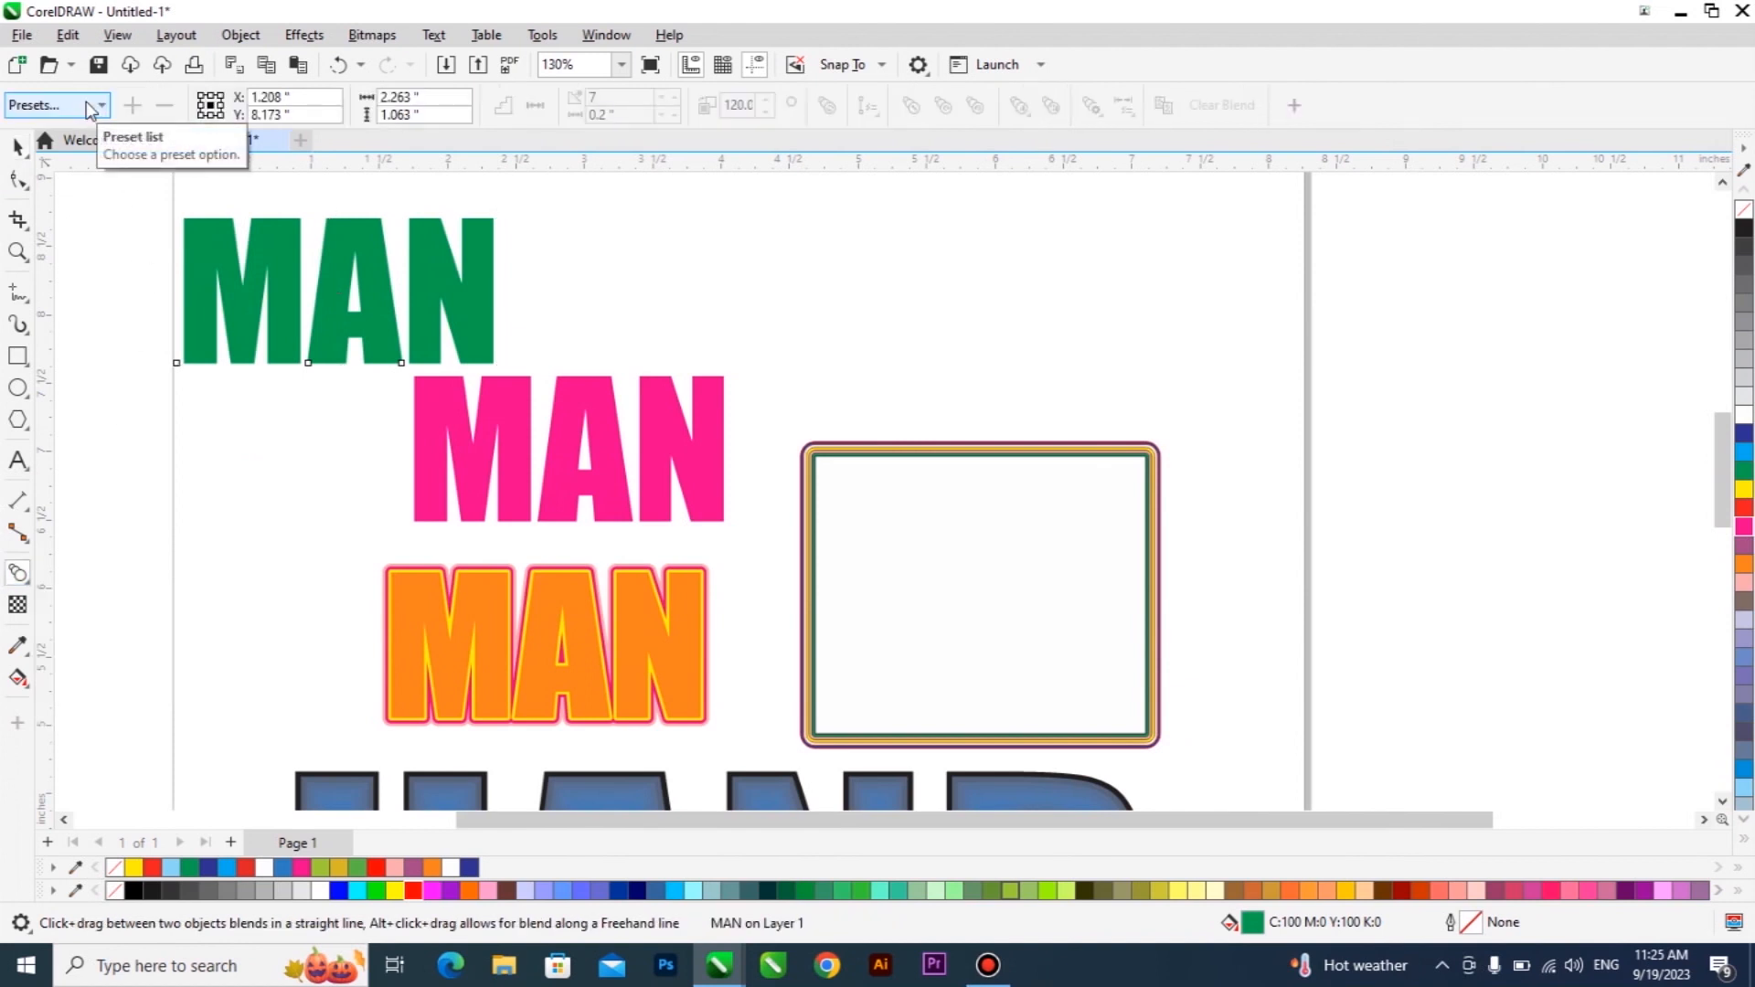
click(90, 106)
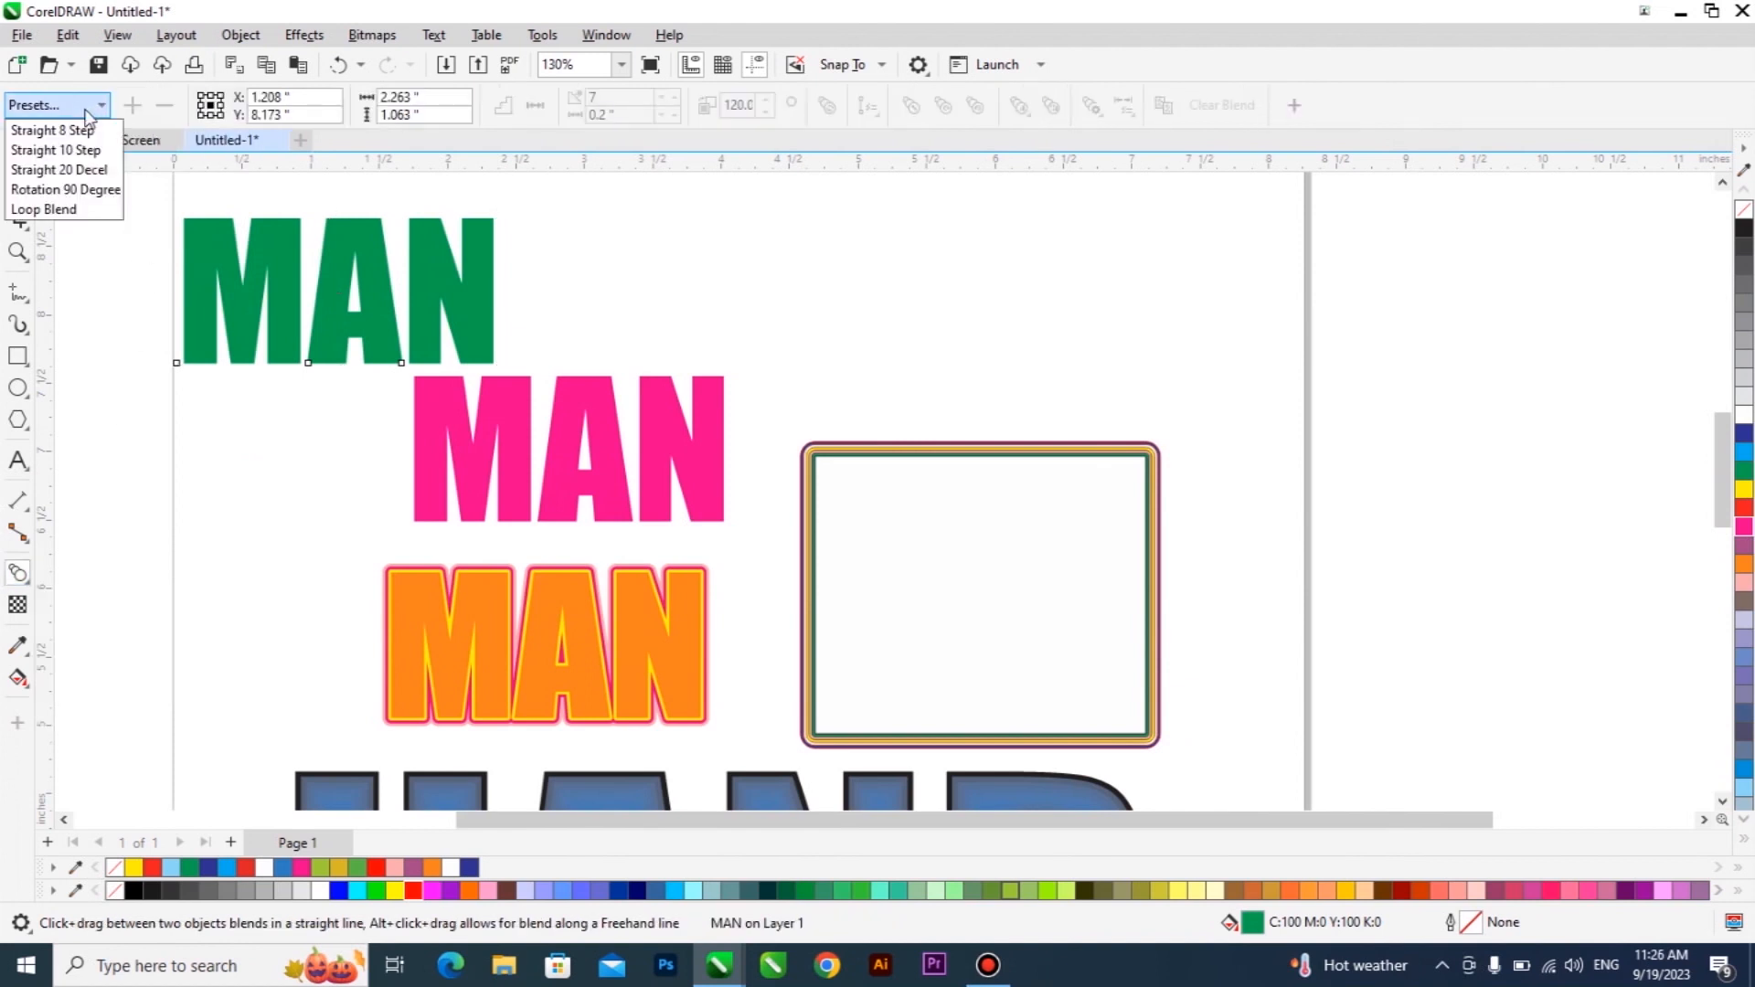
click(95, 170)
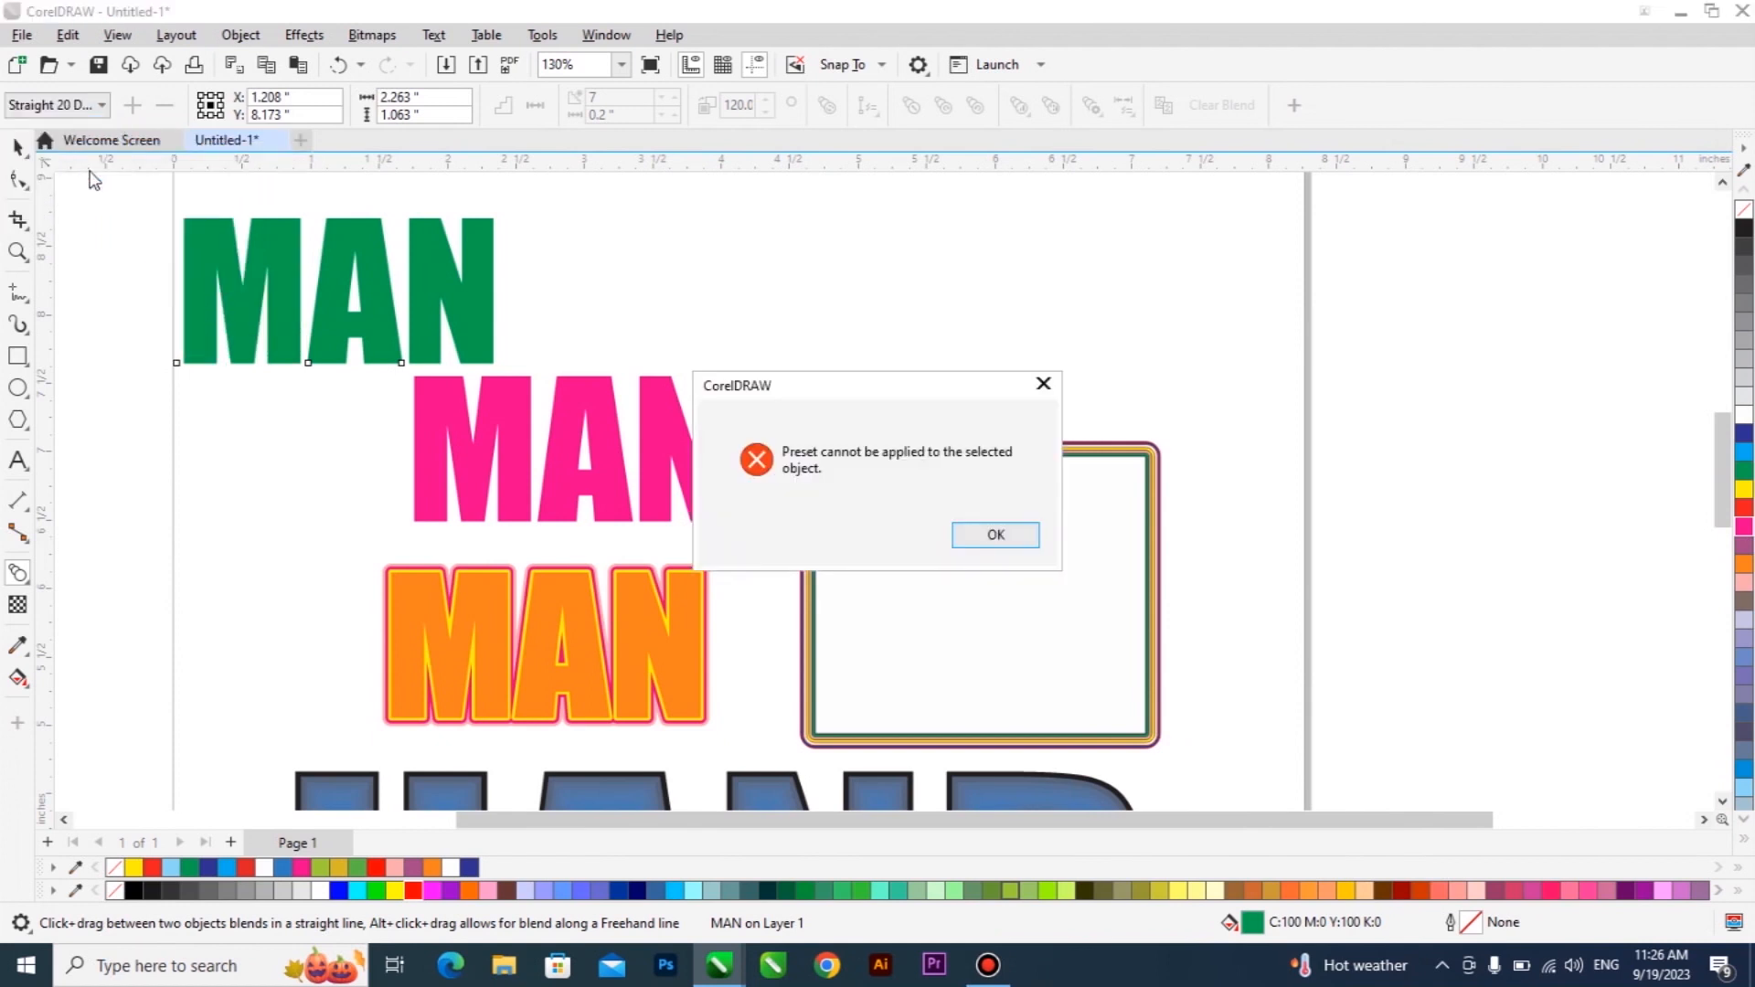
click(971, 536)
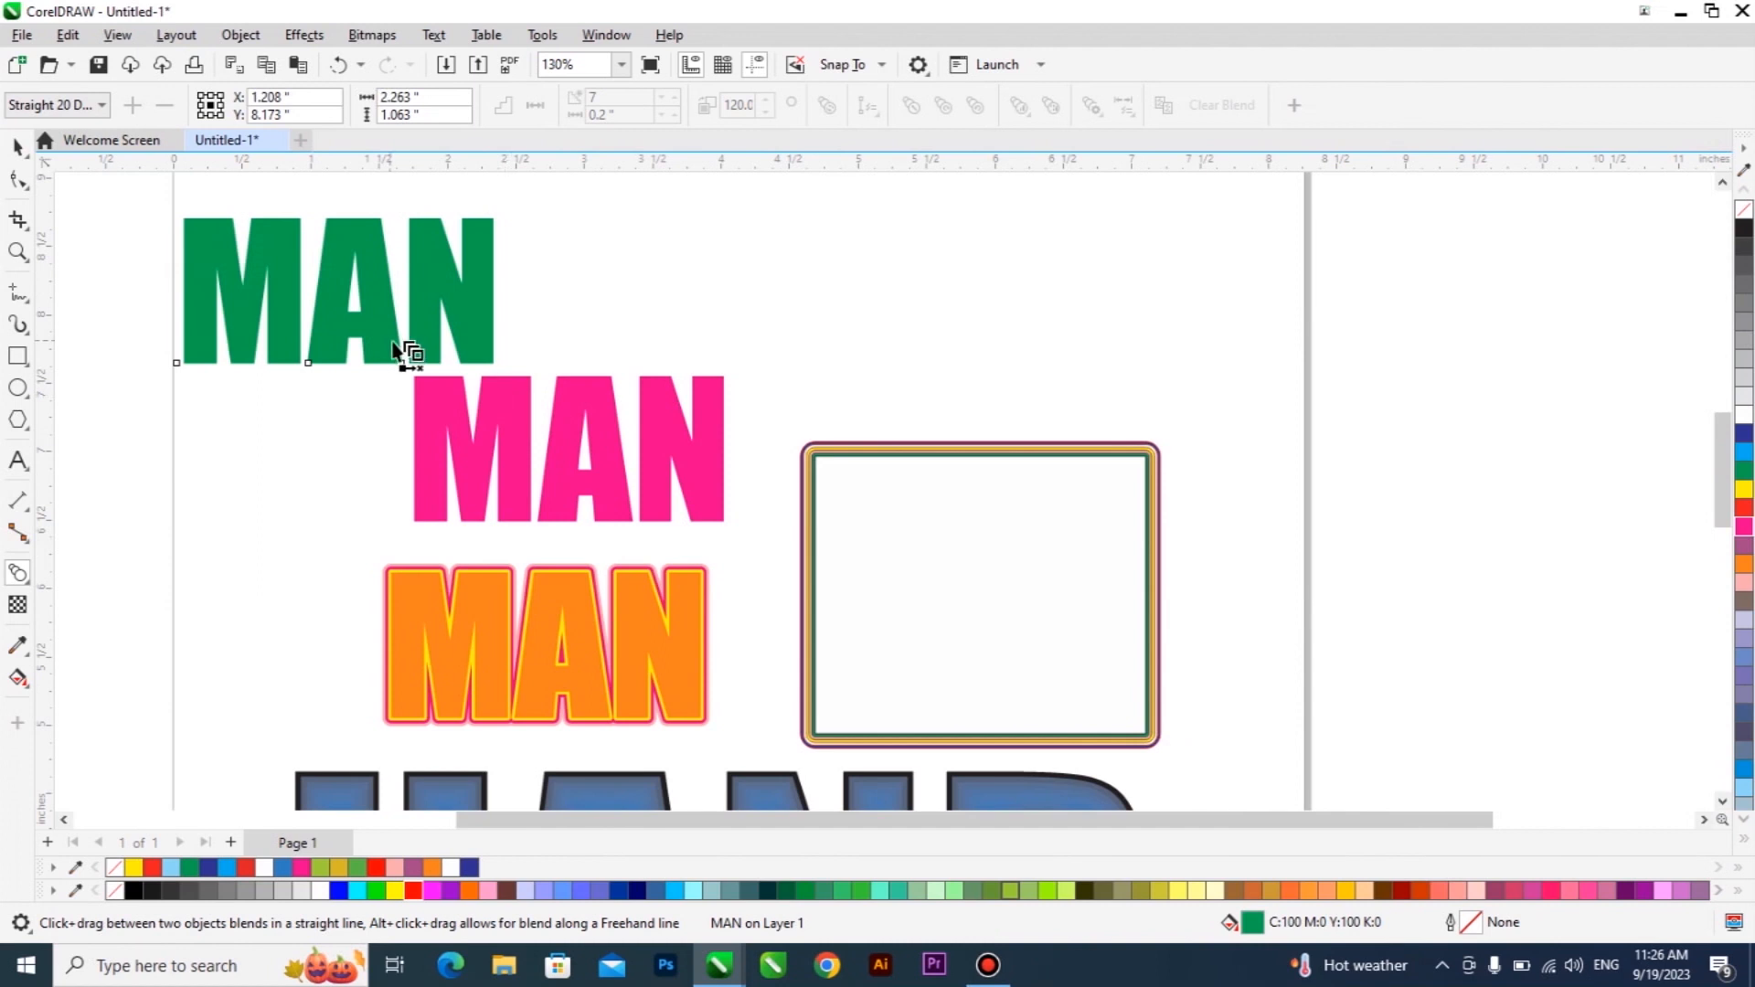
click(84, 108)
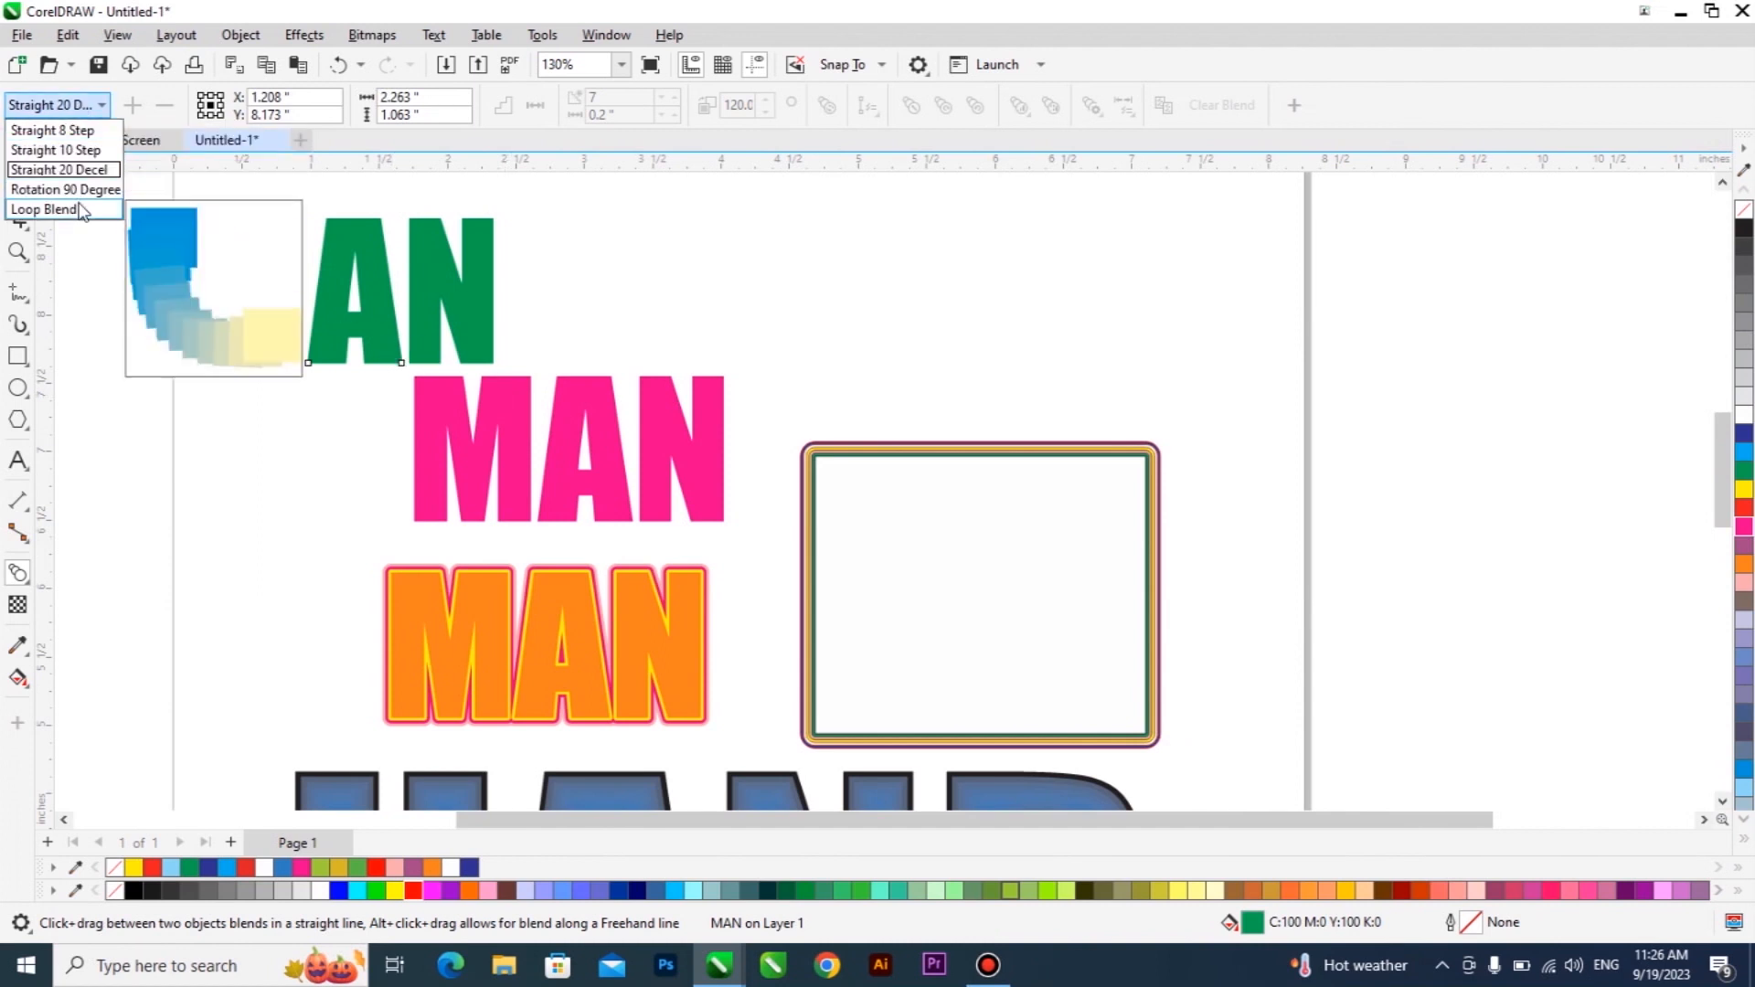
Move the magenta MAN text horizontally closer beneath the green MAN, to an X position of about 2.03 inches
click(430, 304)
click(493, 407)
key(space)
shift+click(316, 254)
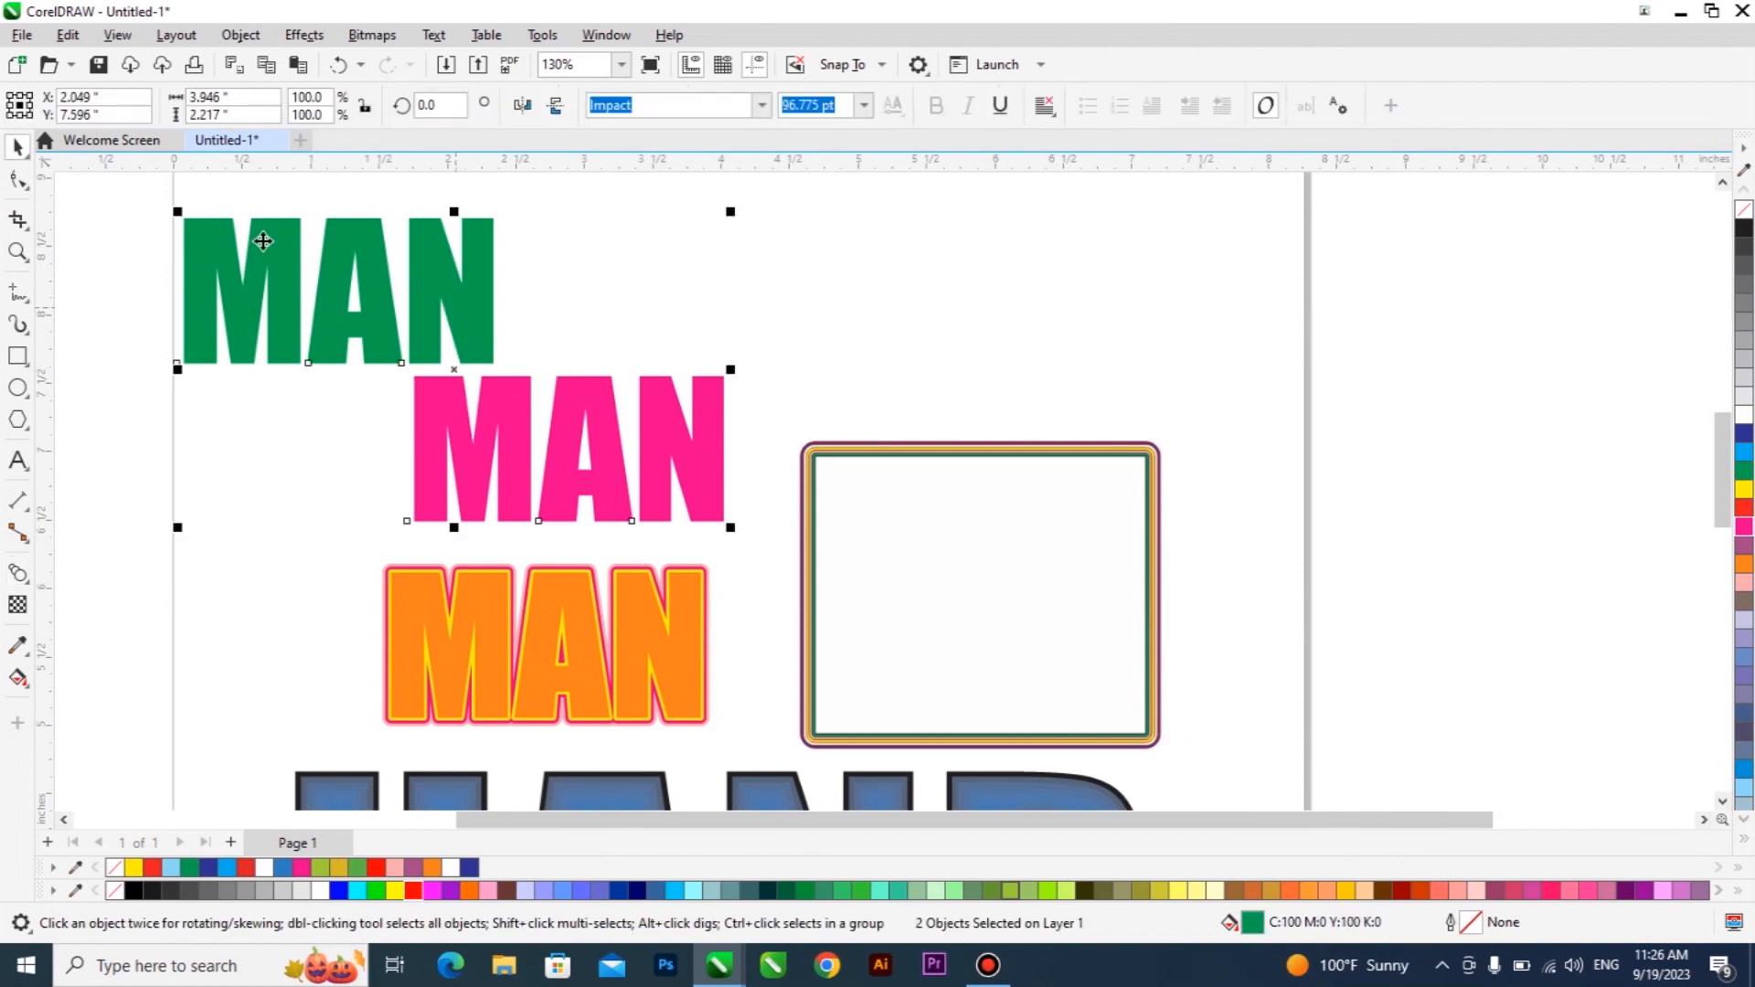
key(Escape)
drag(522, 391, 404, 389)
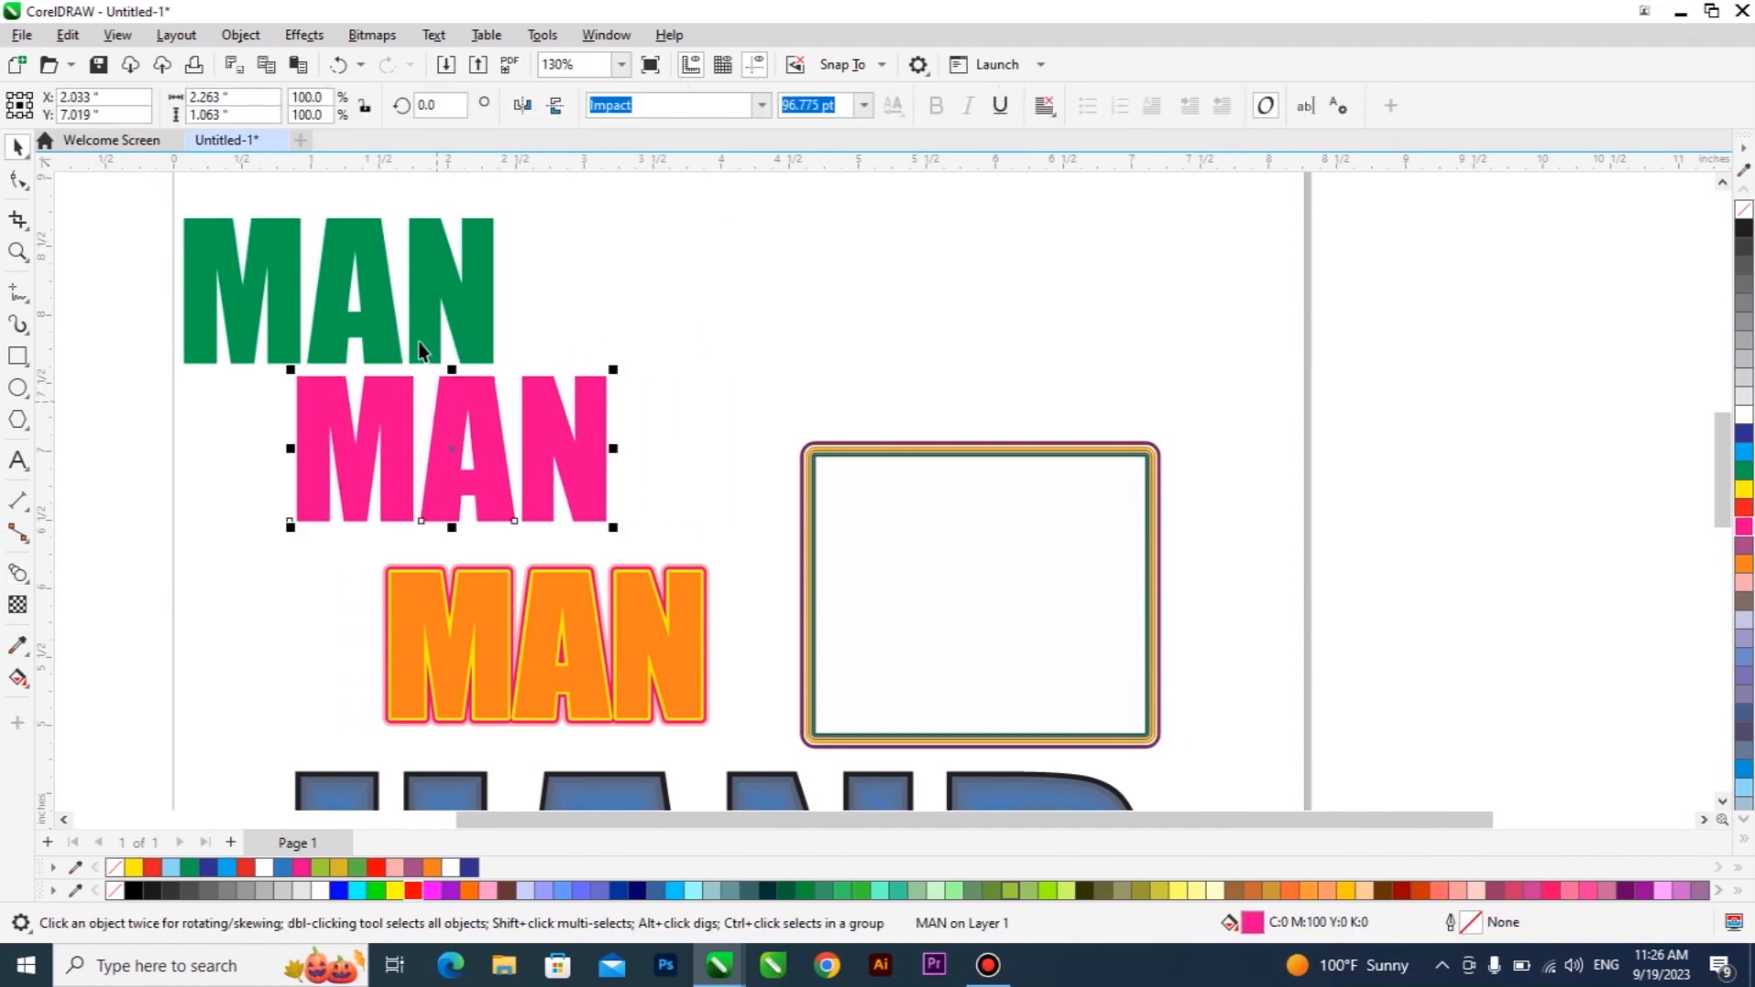
Blend the green MAN text into the magenta MAN text below it
click(382, 322)
click(17, 573)
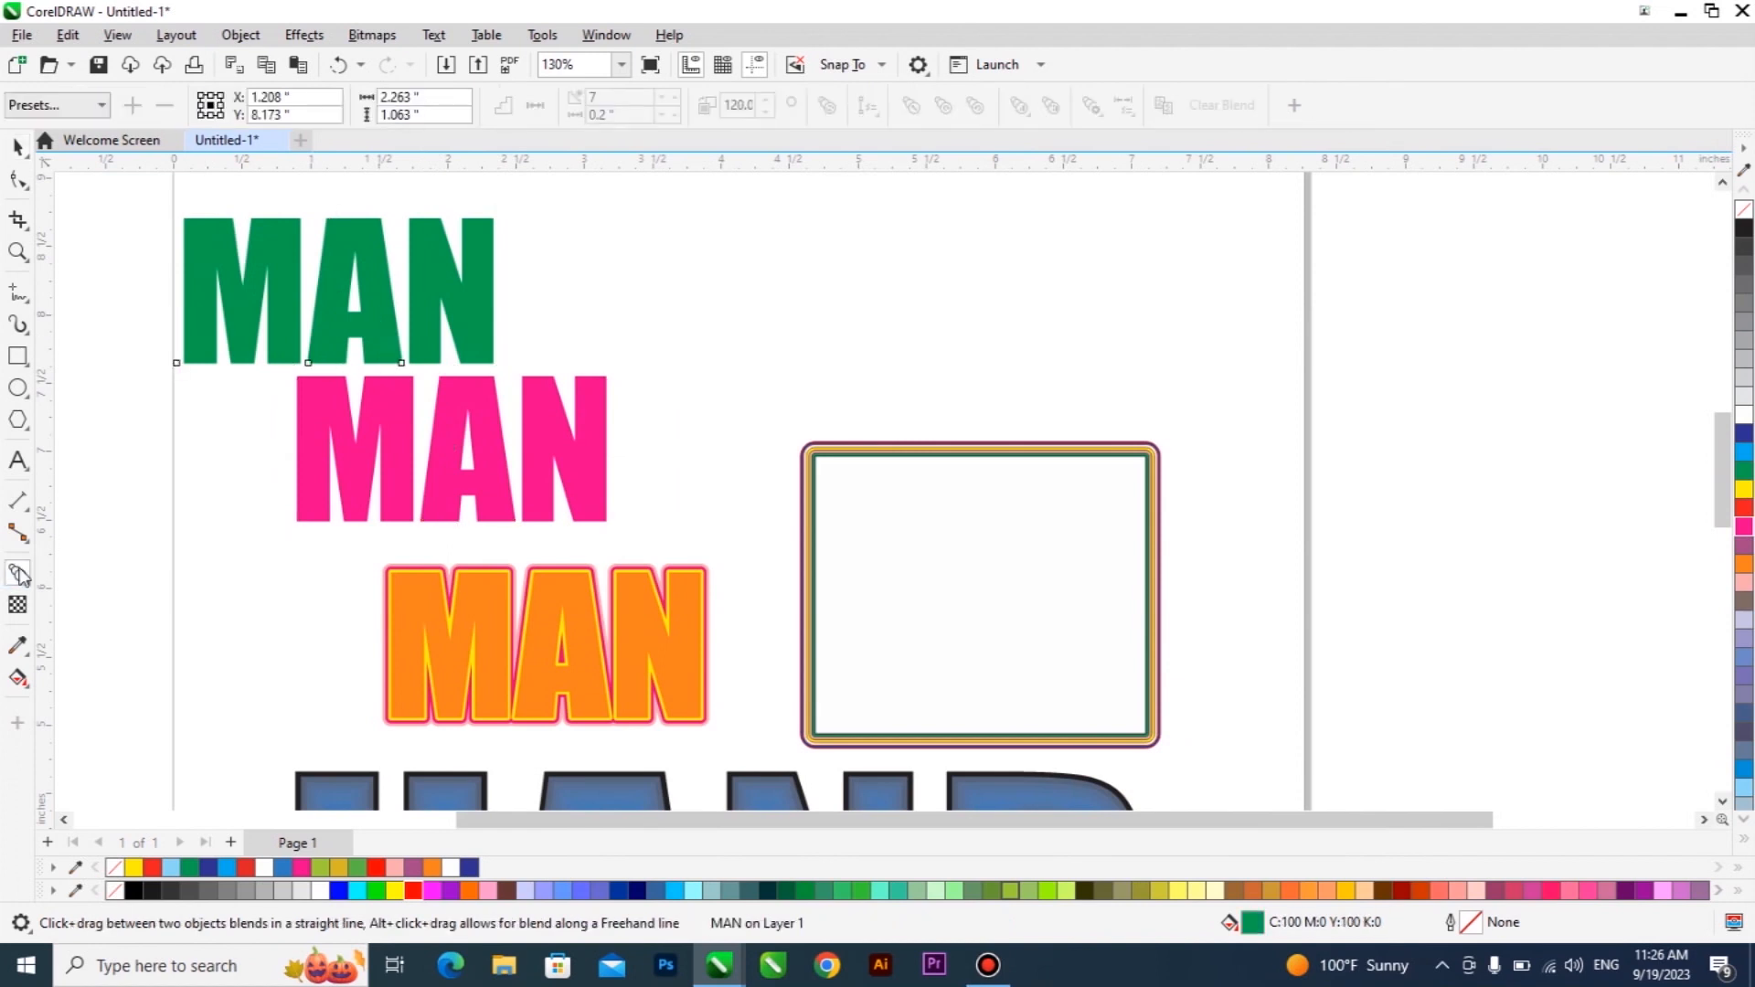
click(79, 102)
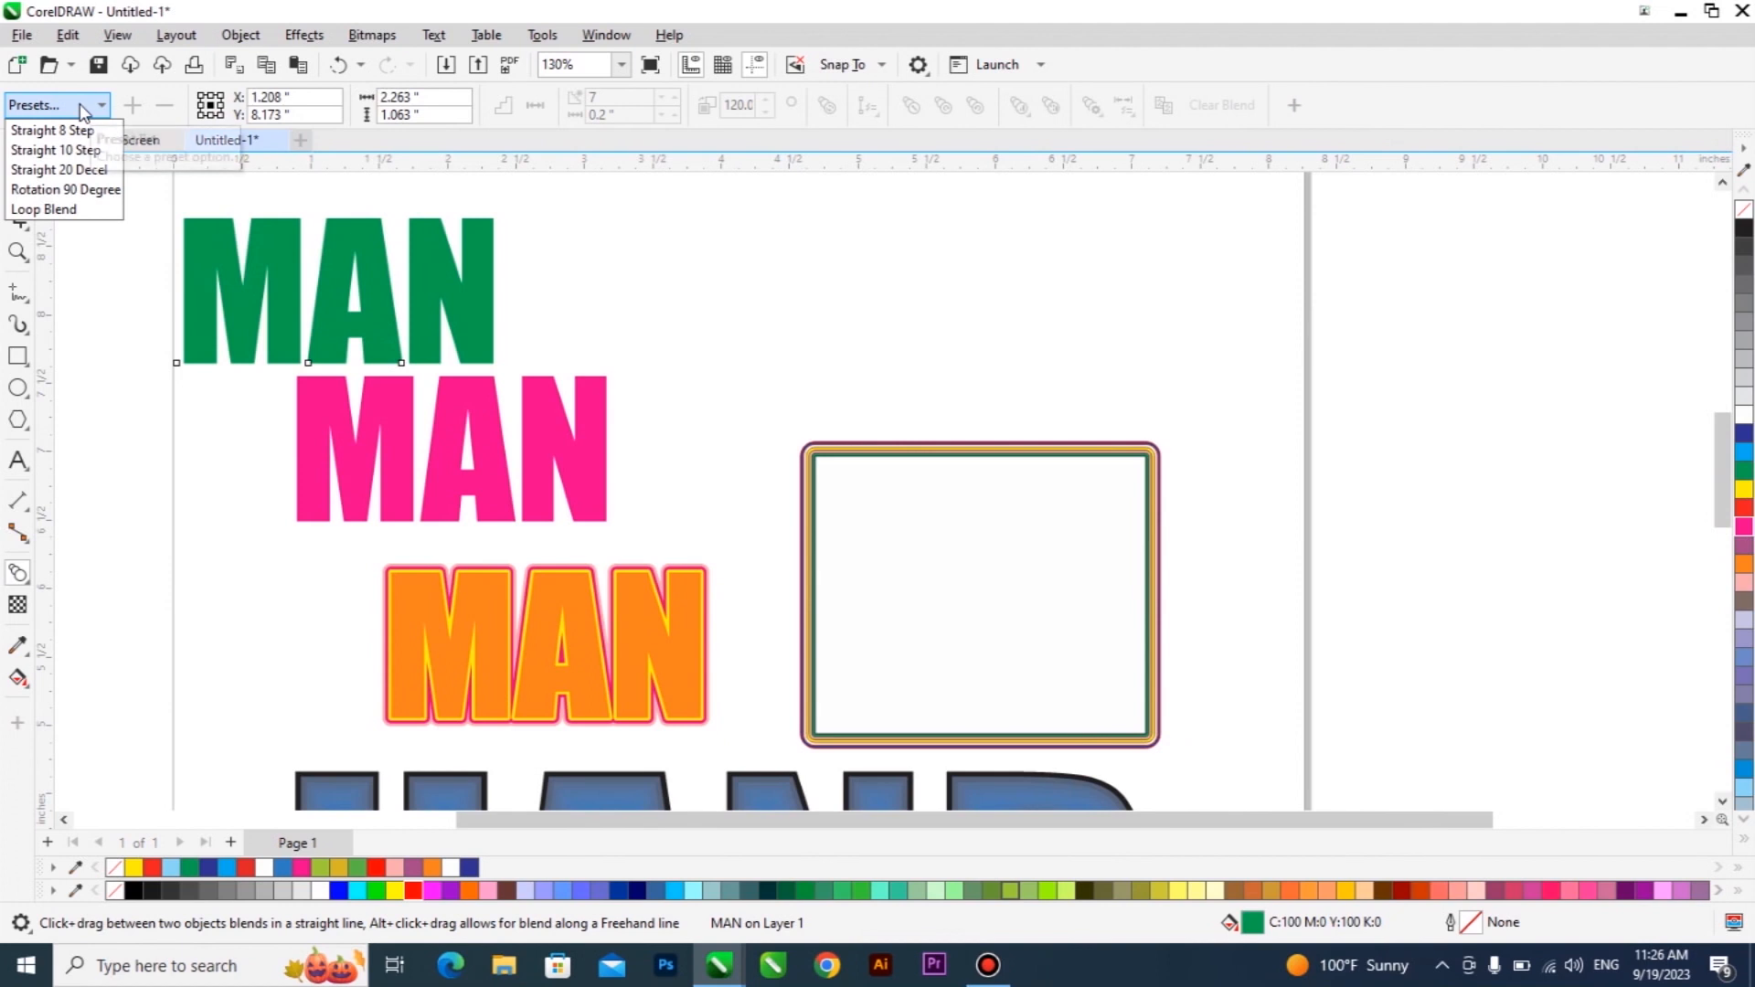
click(289, 281)
drag(276, 267, 451, 448)
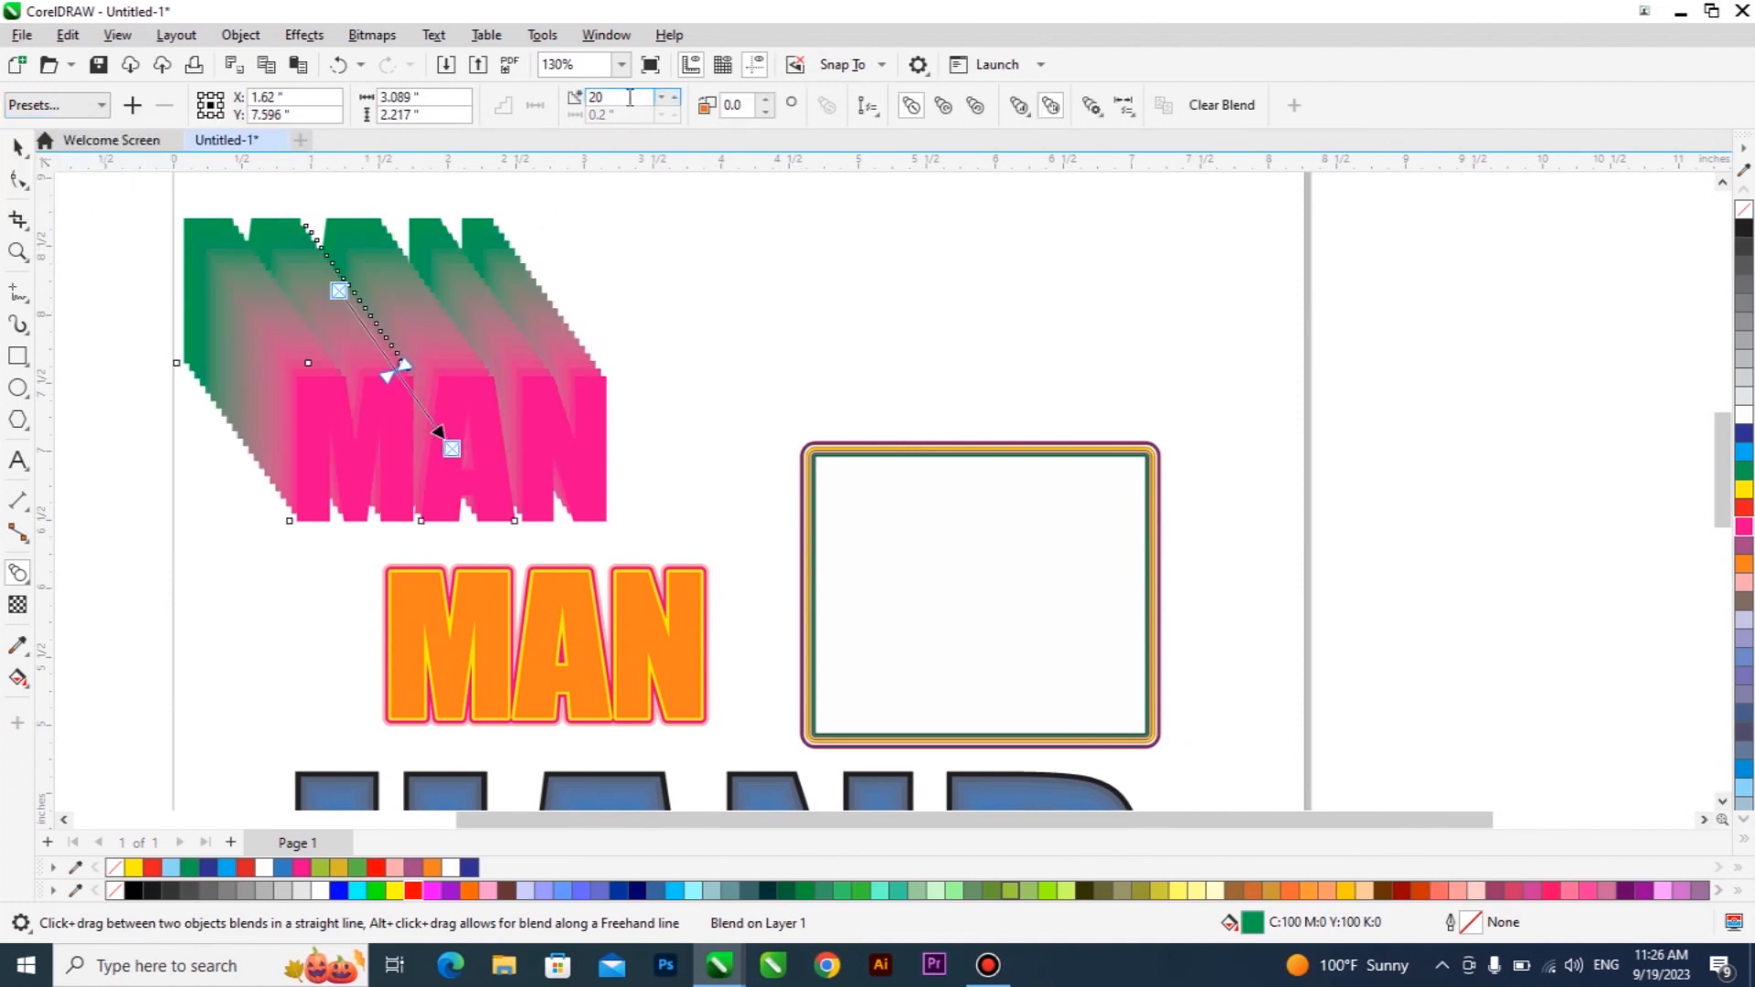
Try the Rotation 90 Degree, Straight 8 Step and Straight 10 Step presets on the MAN blend and clear the blend
click(81, 104)
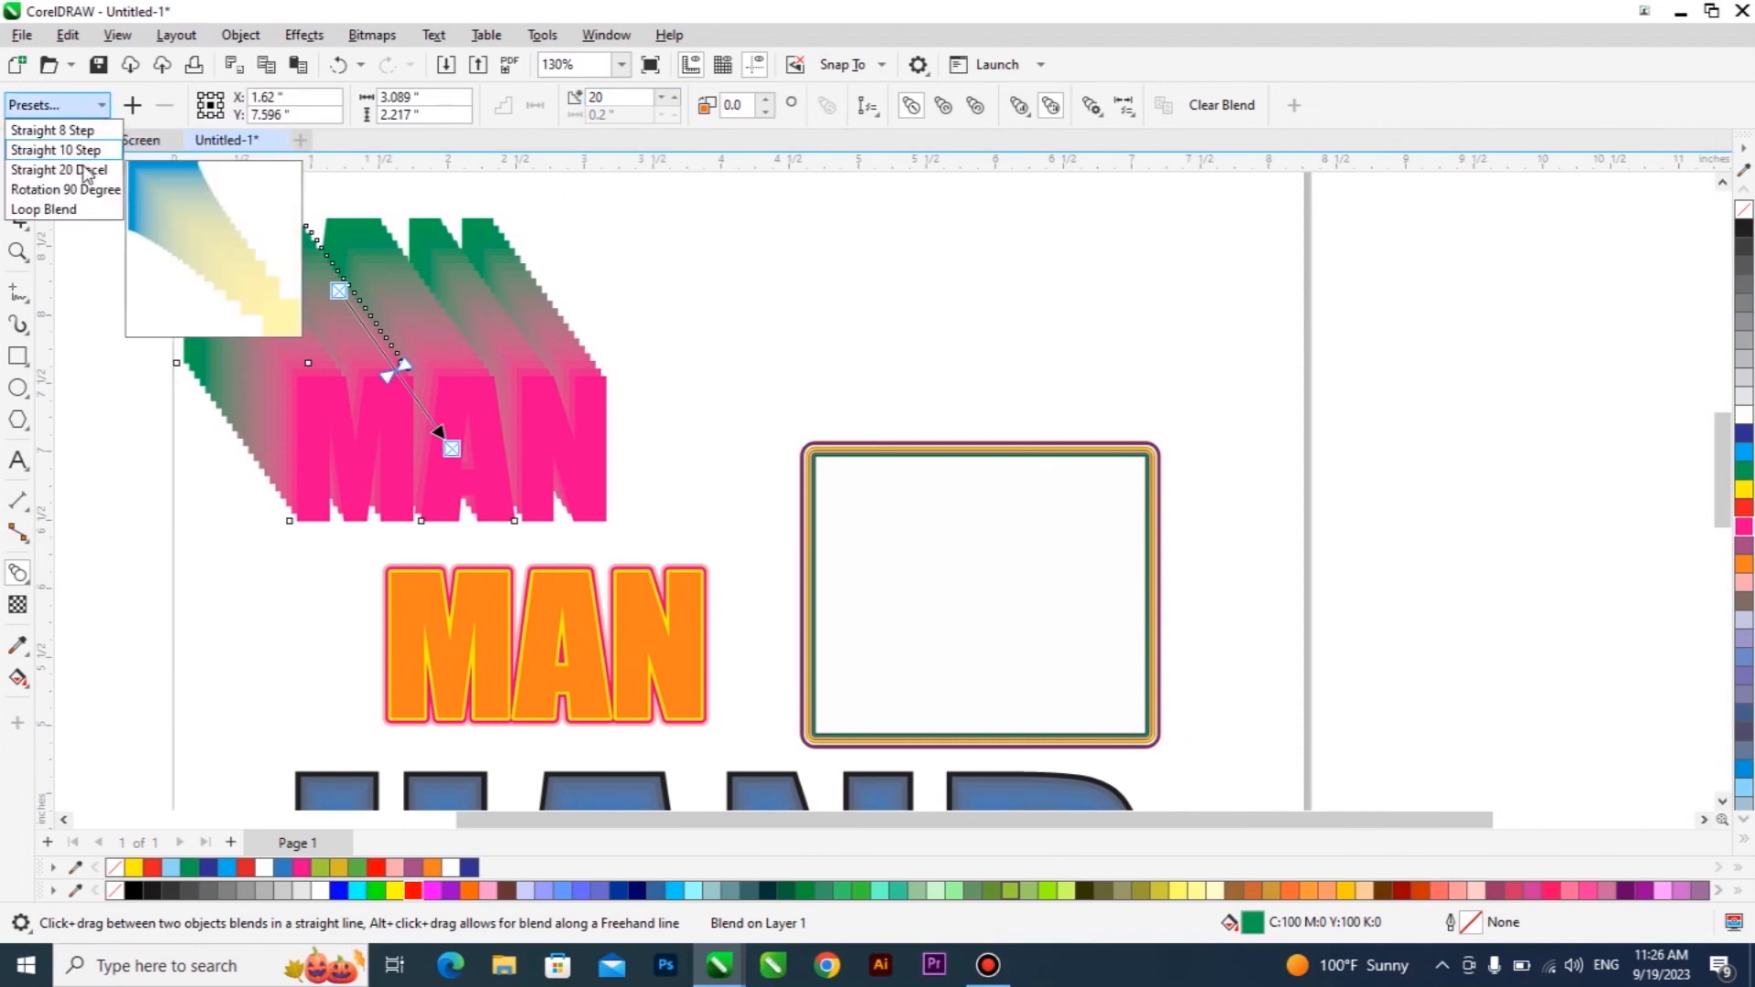
click(84, 192)
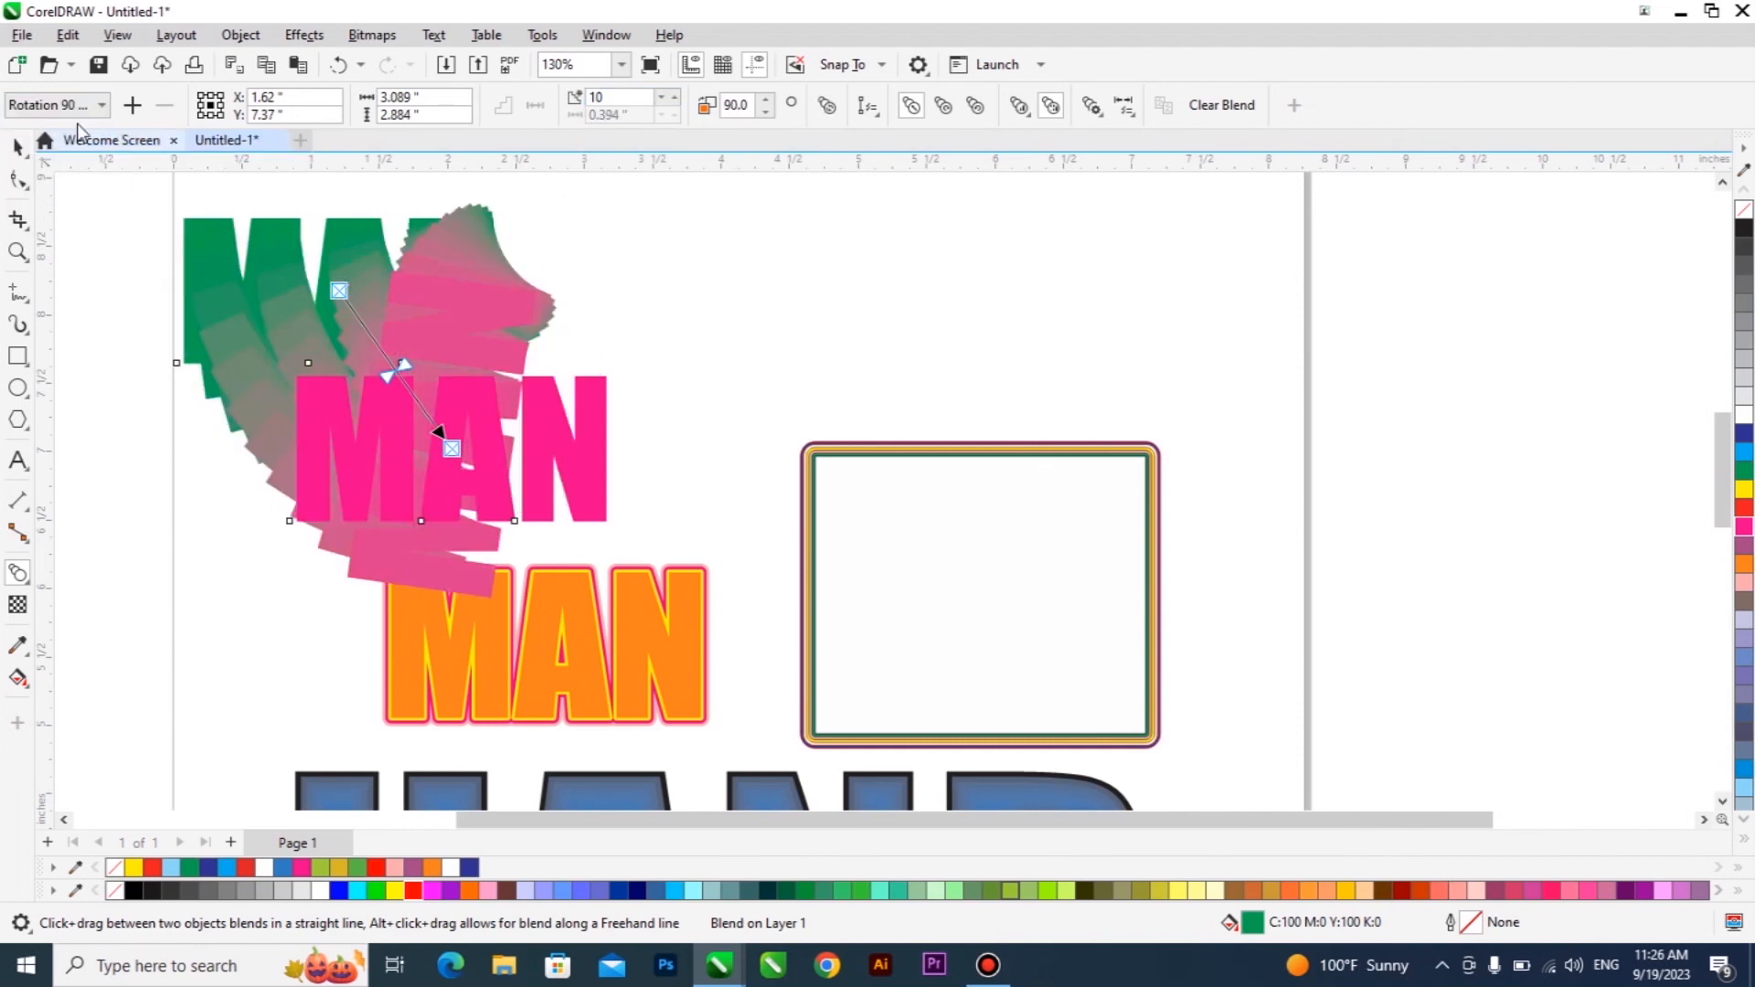
click(55, 104)
click(75, 130)
click(78, 104)
click(71, 151)
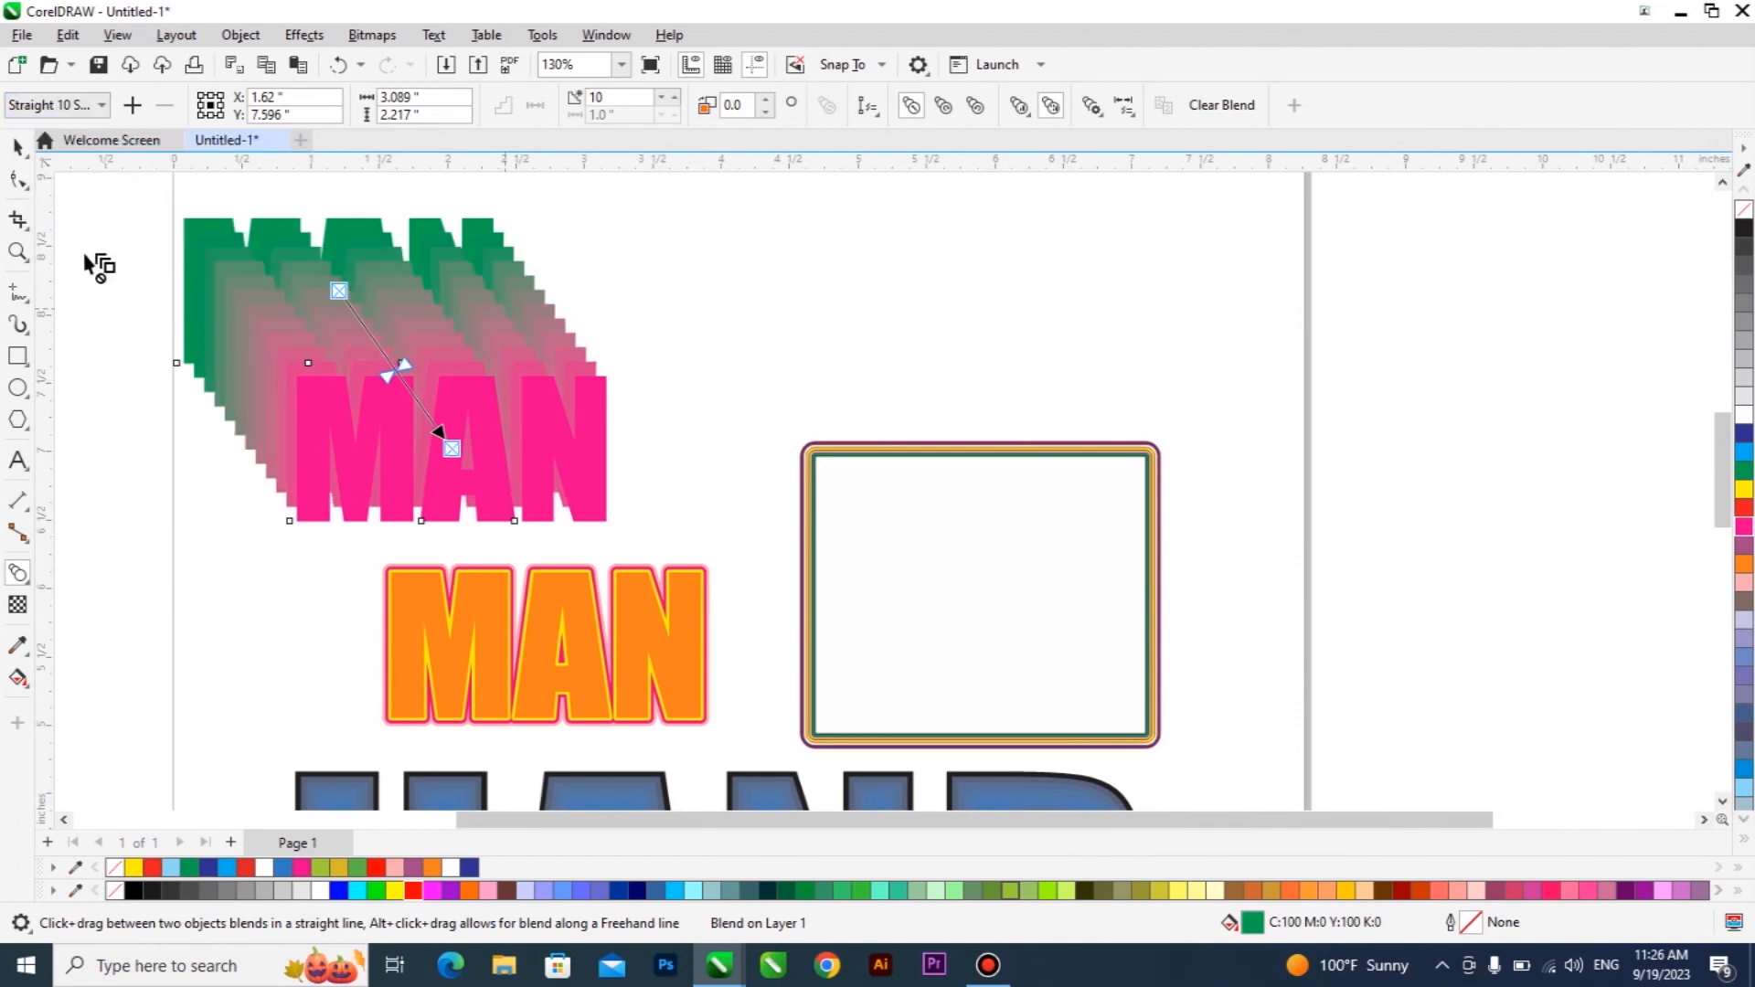
click(1221, 104)
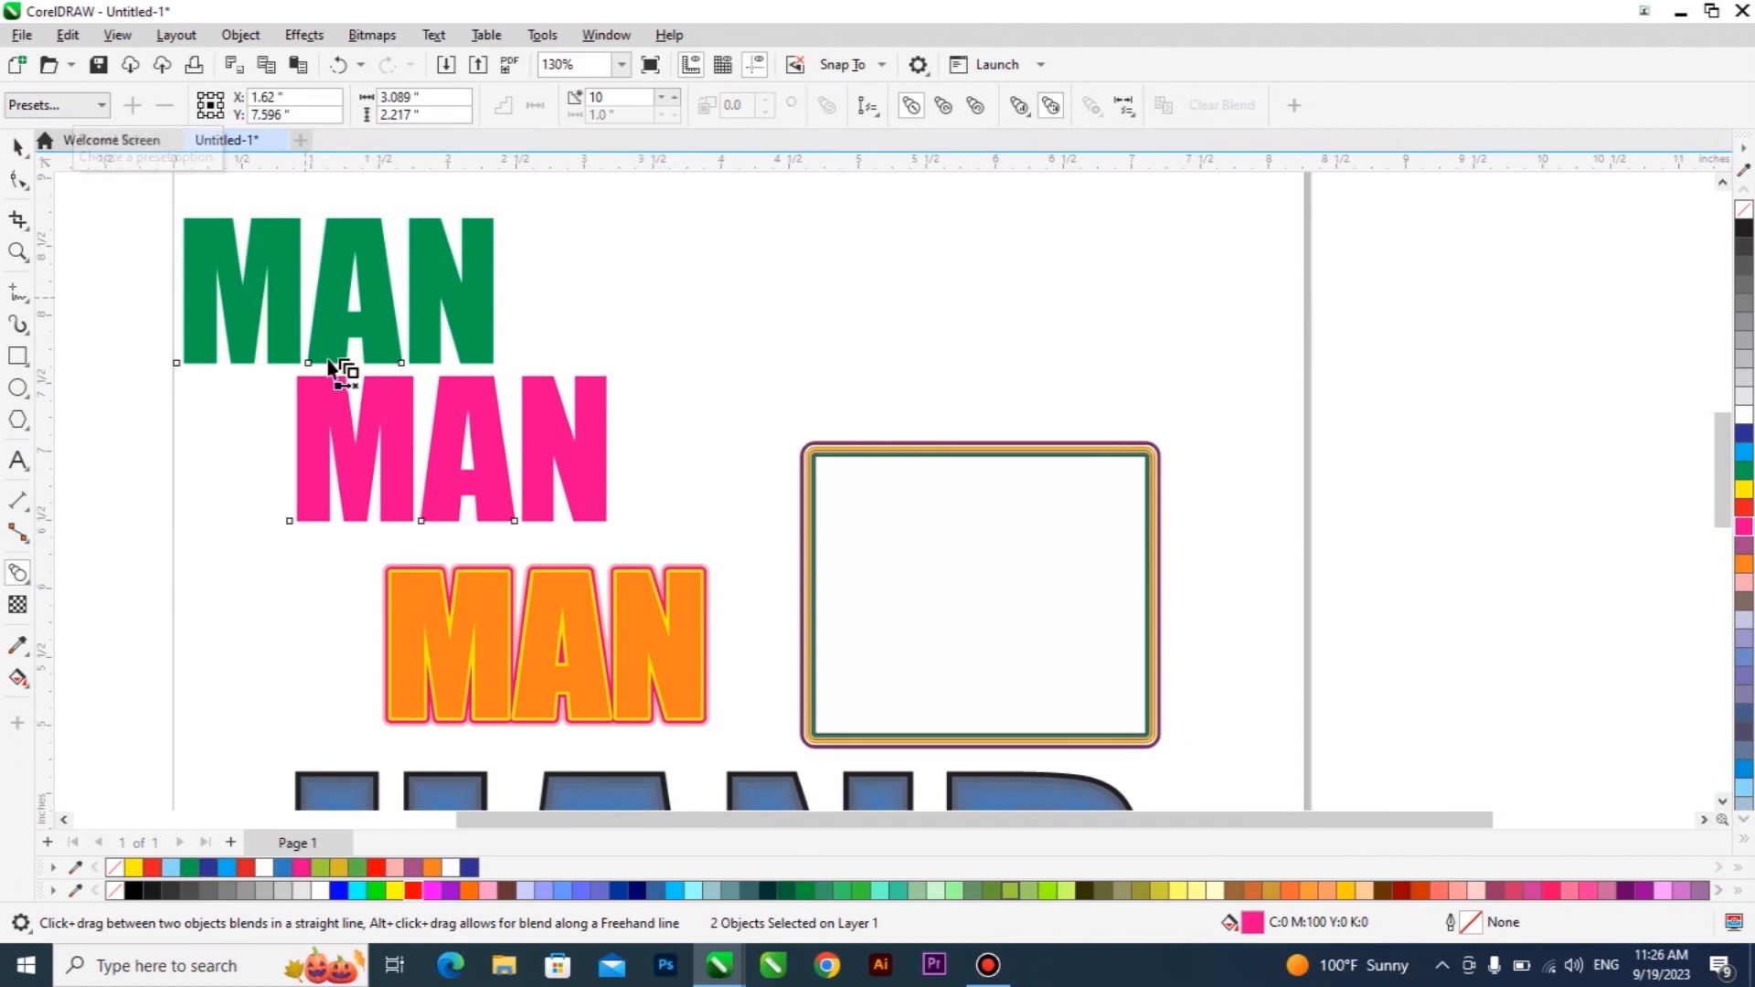
Blend the green MAN text into the pink MAN text and apply the Rotation 90 Degree preset
drag(339, 291, 493, 462)
click(57, 104)
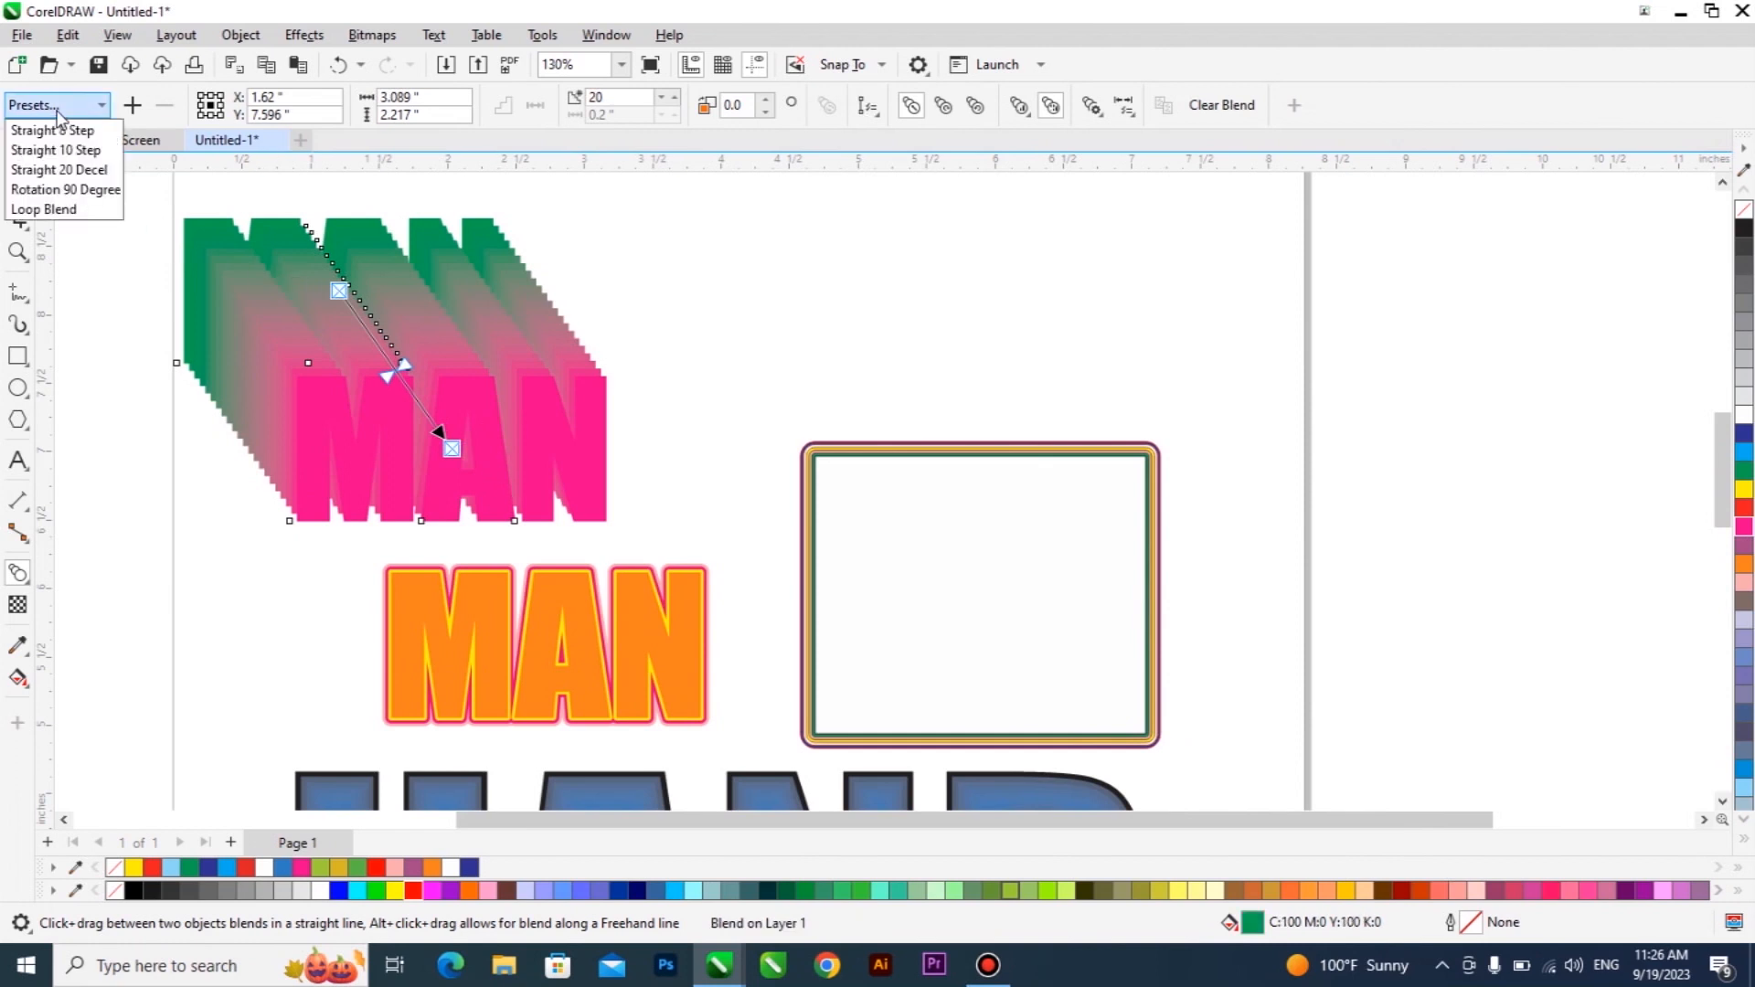
click(86, 189)
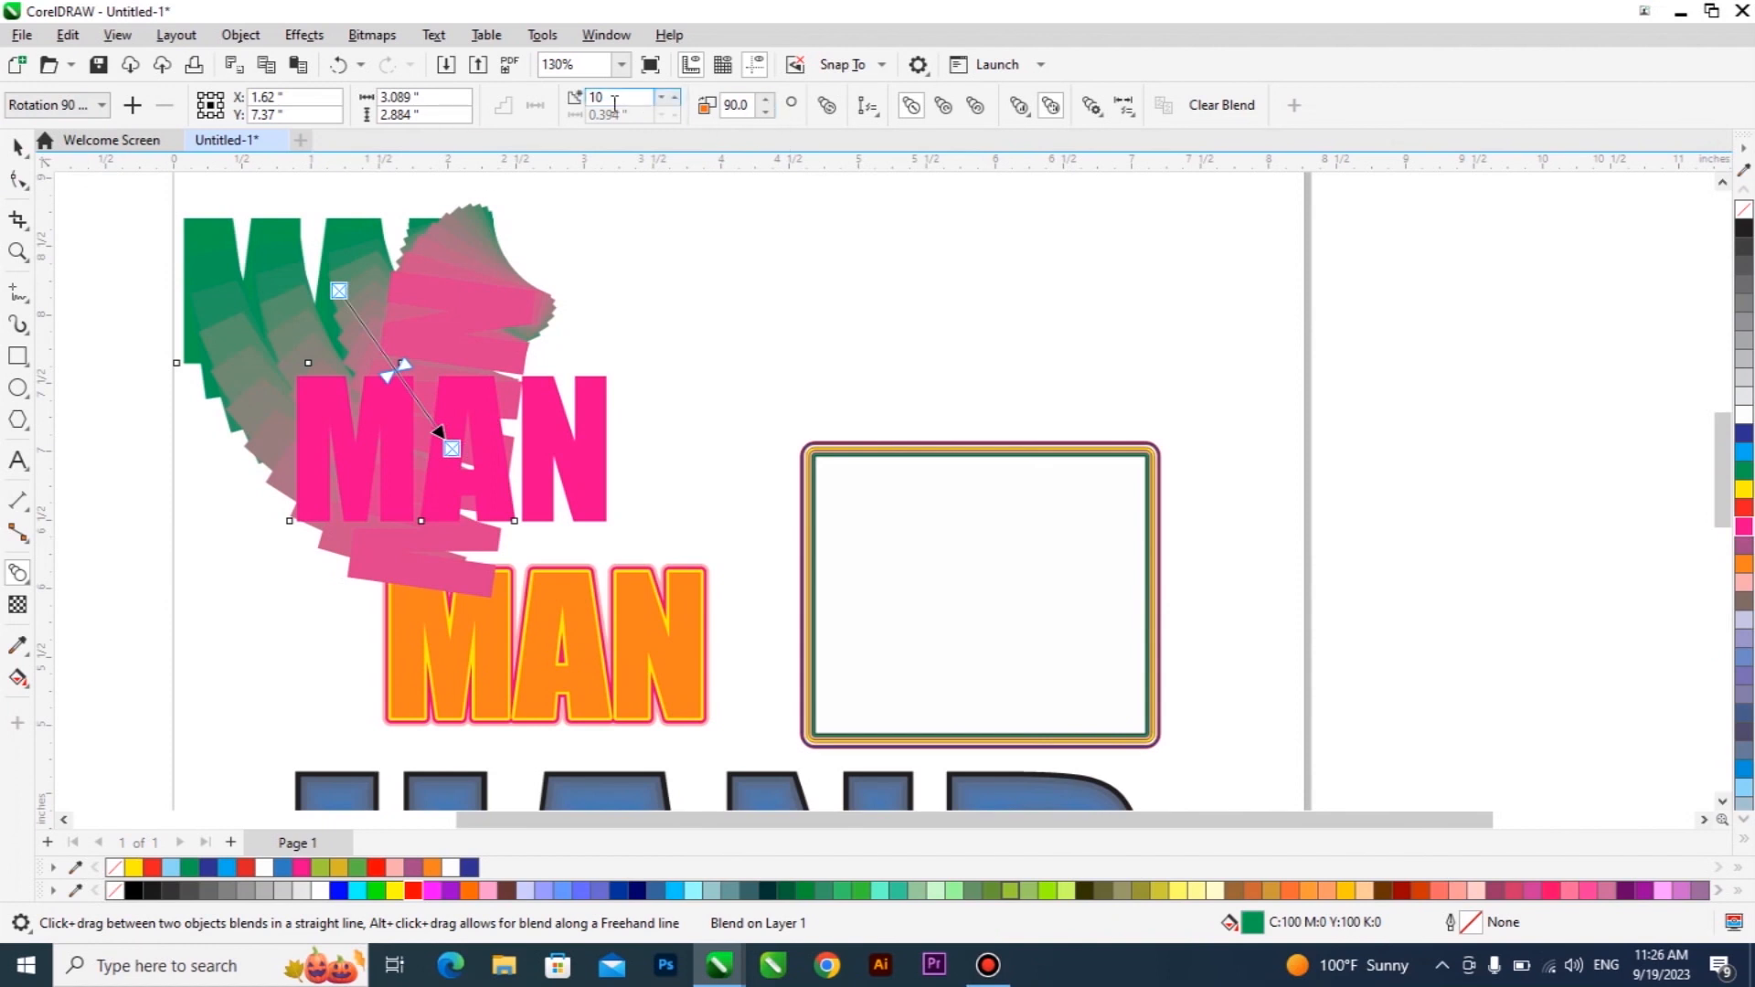
Try the Straight 8 Step preset on the MAN blend and return to the Rotation 90 Degree preset
click(55, 104)
click(68, 126)
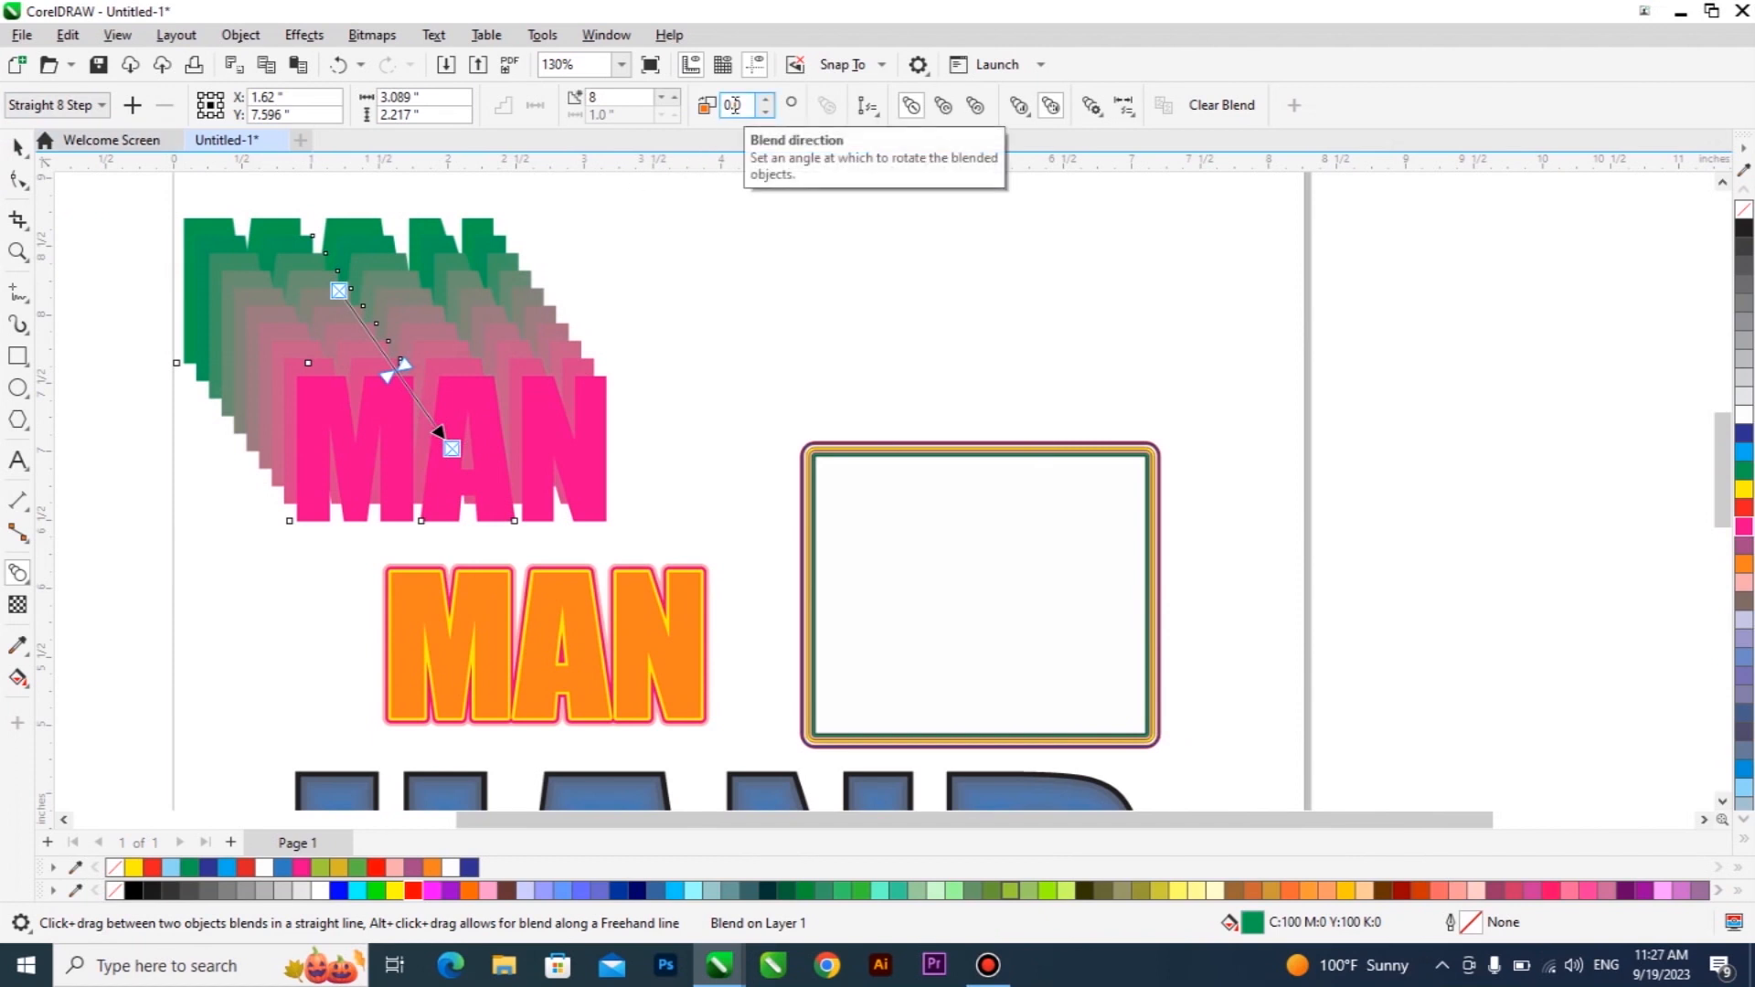
click(55, 105)
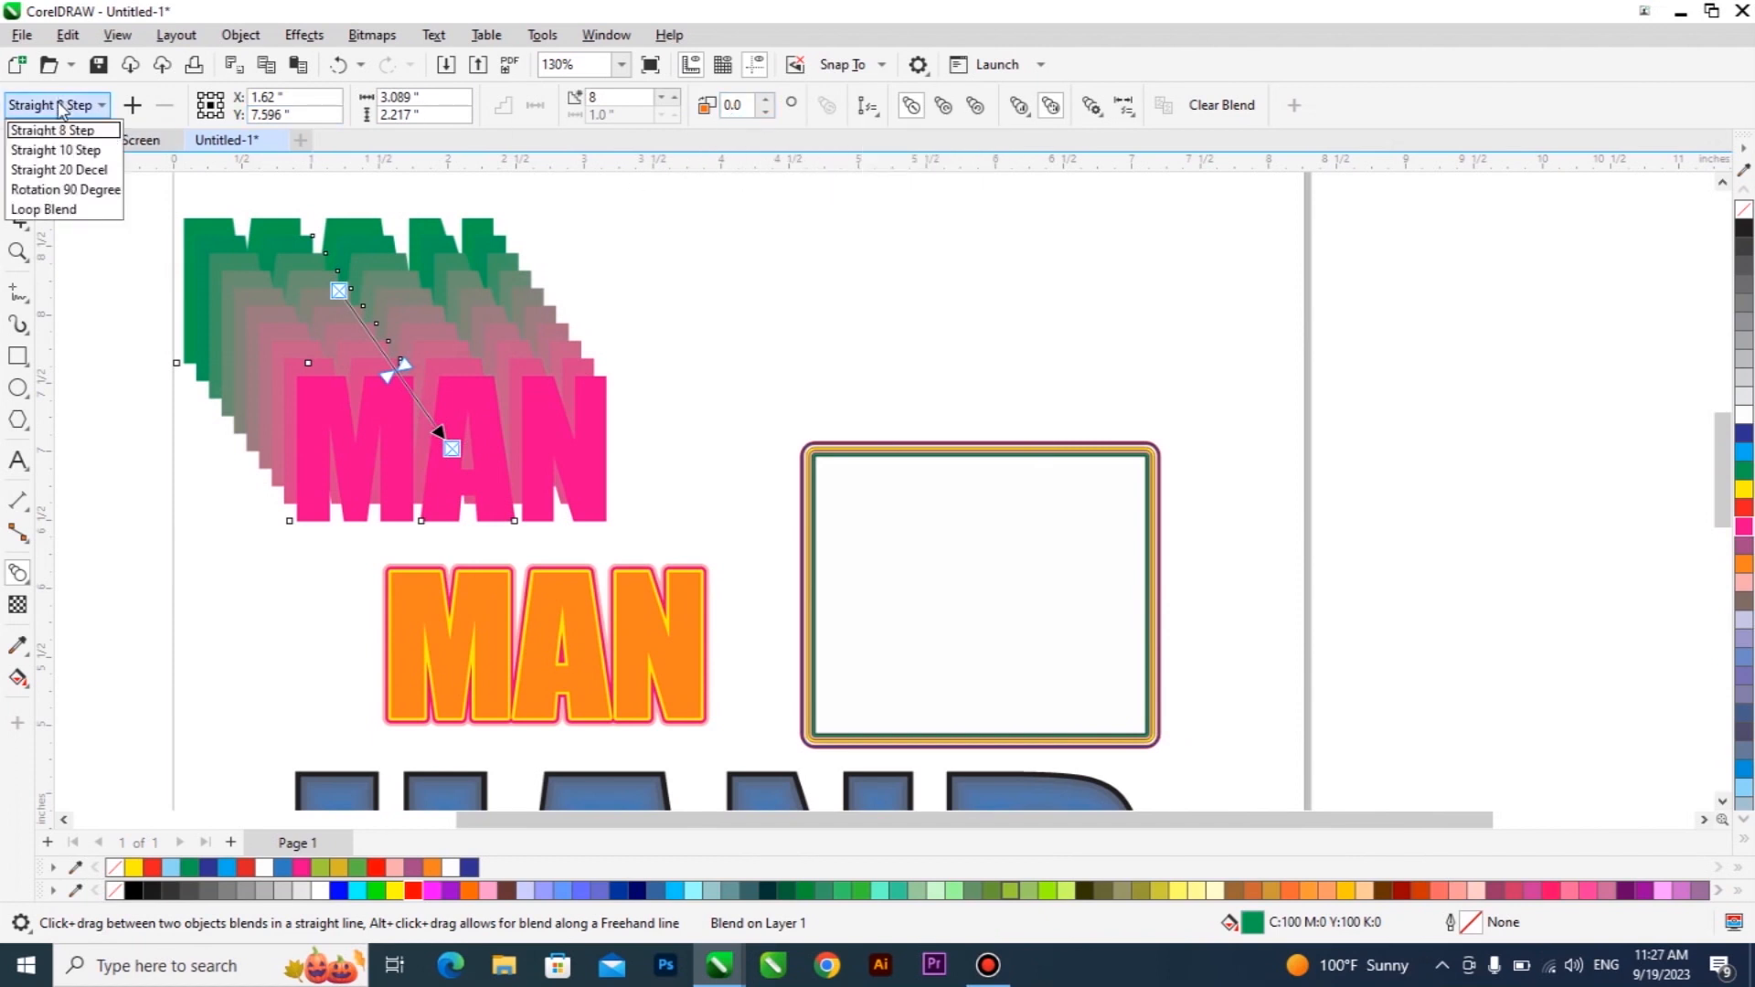
click(88, 192)
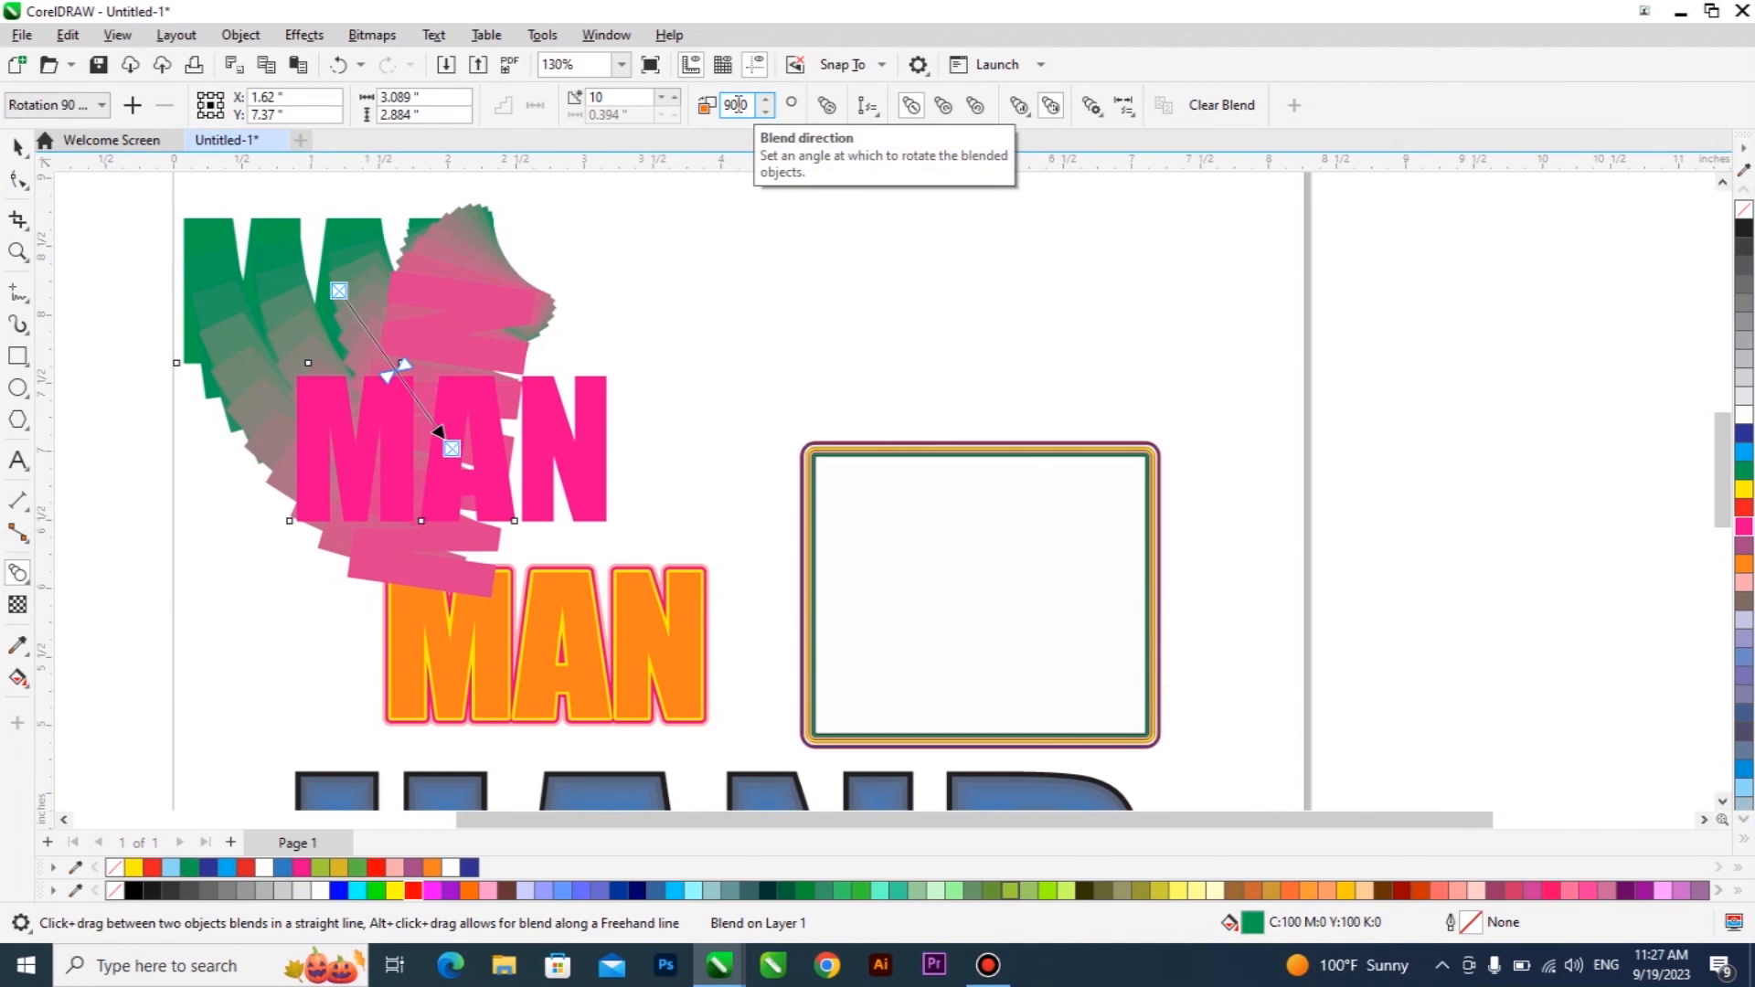
click(17, 146)
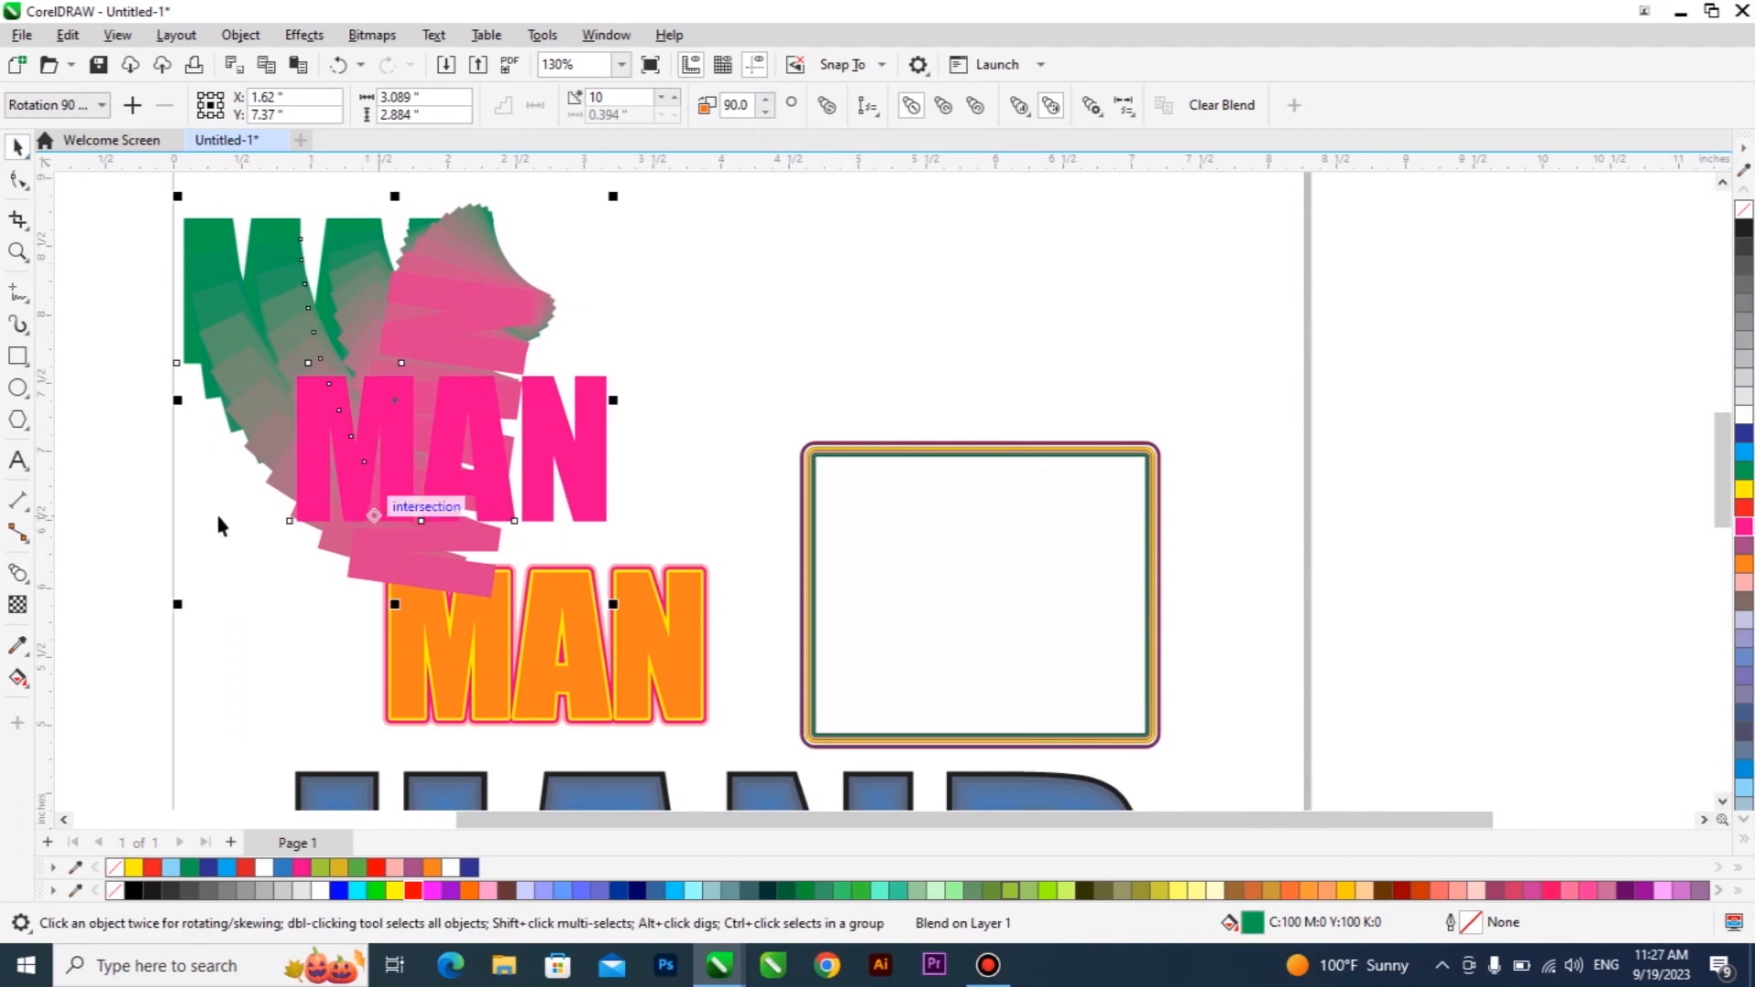
Place a copy of the orange MAN text above the framed white rectangle, enlarged to about 2.84 in wide
click(18, 580)
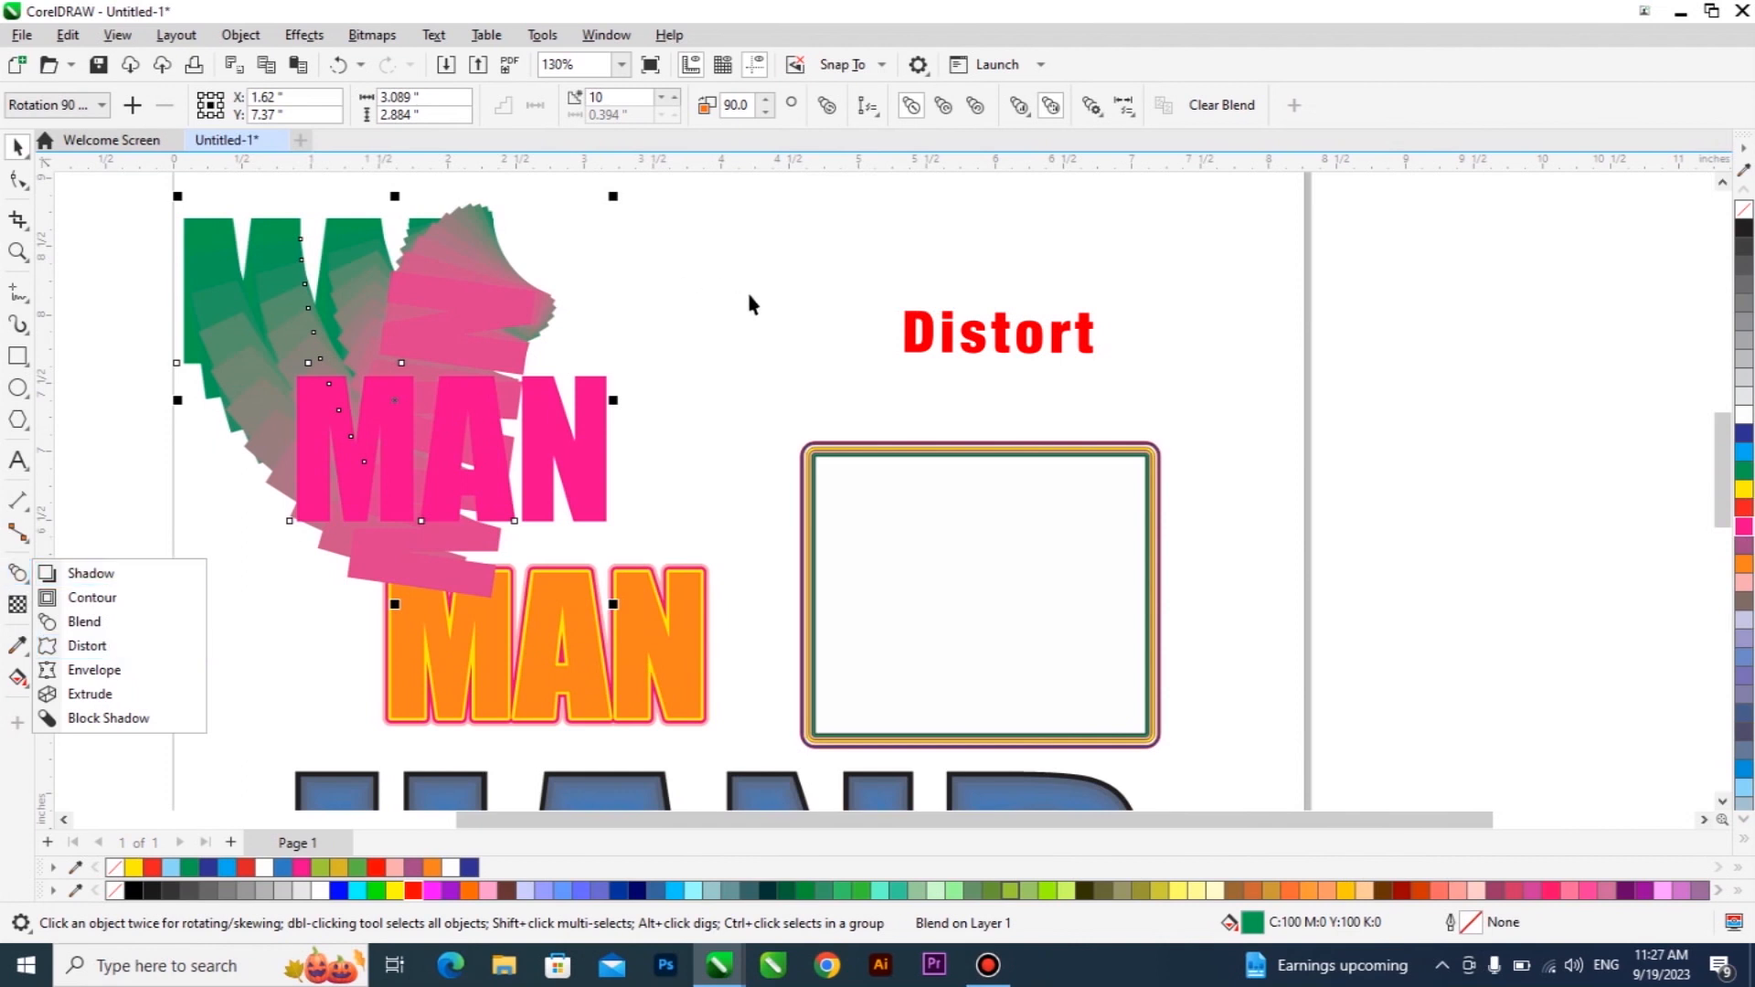
click(656, 617)
drag(658, 627, 1052, 294)
drag(1104, 388, 1181, 425)
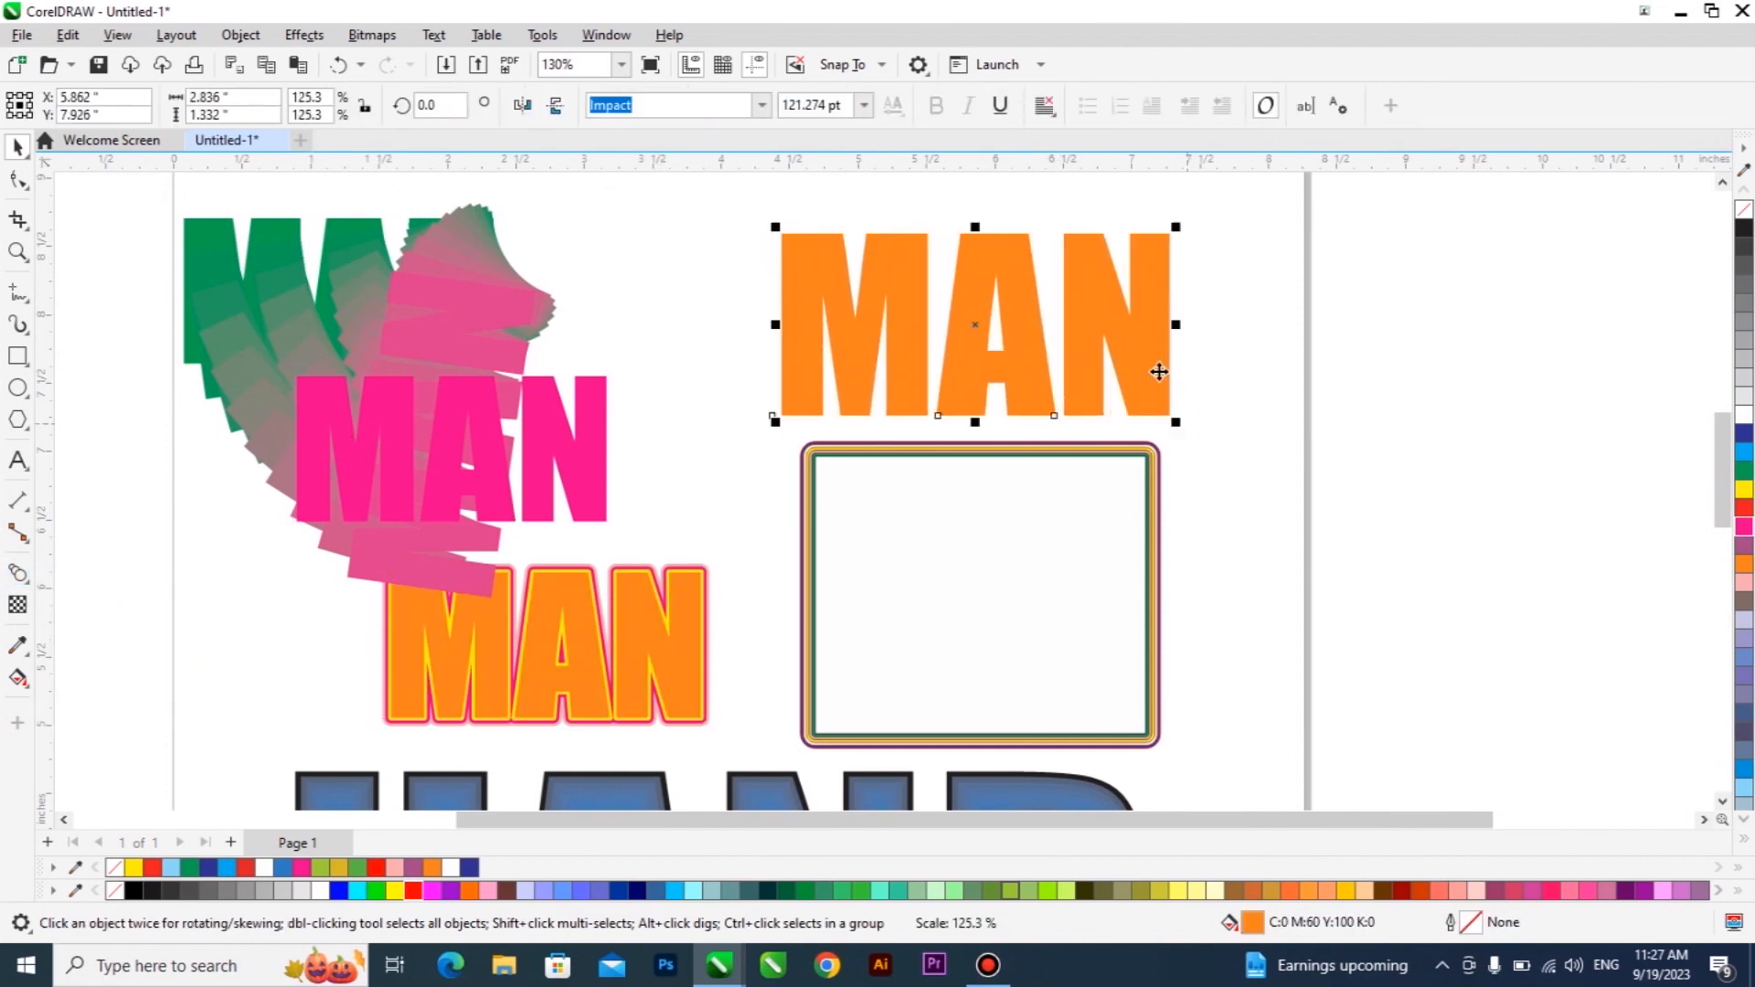
drag(1043, 367, 1026, 361)
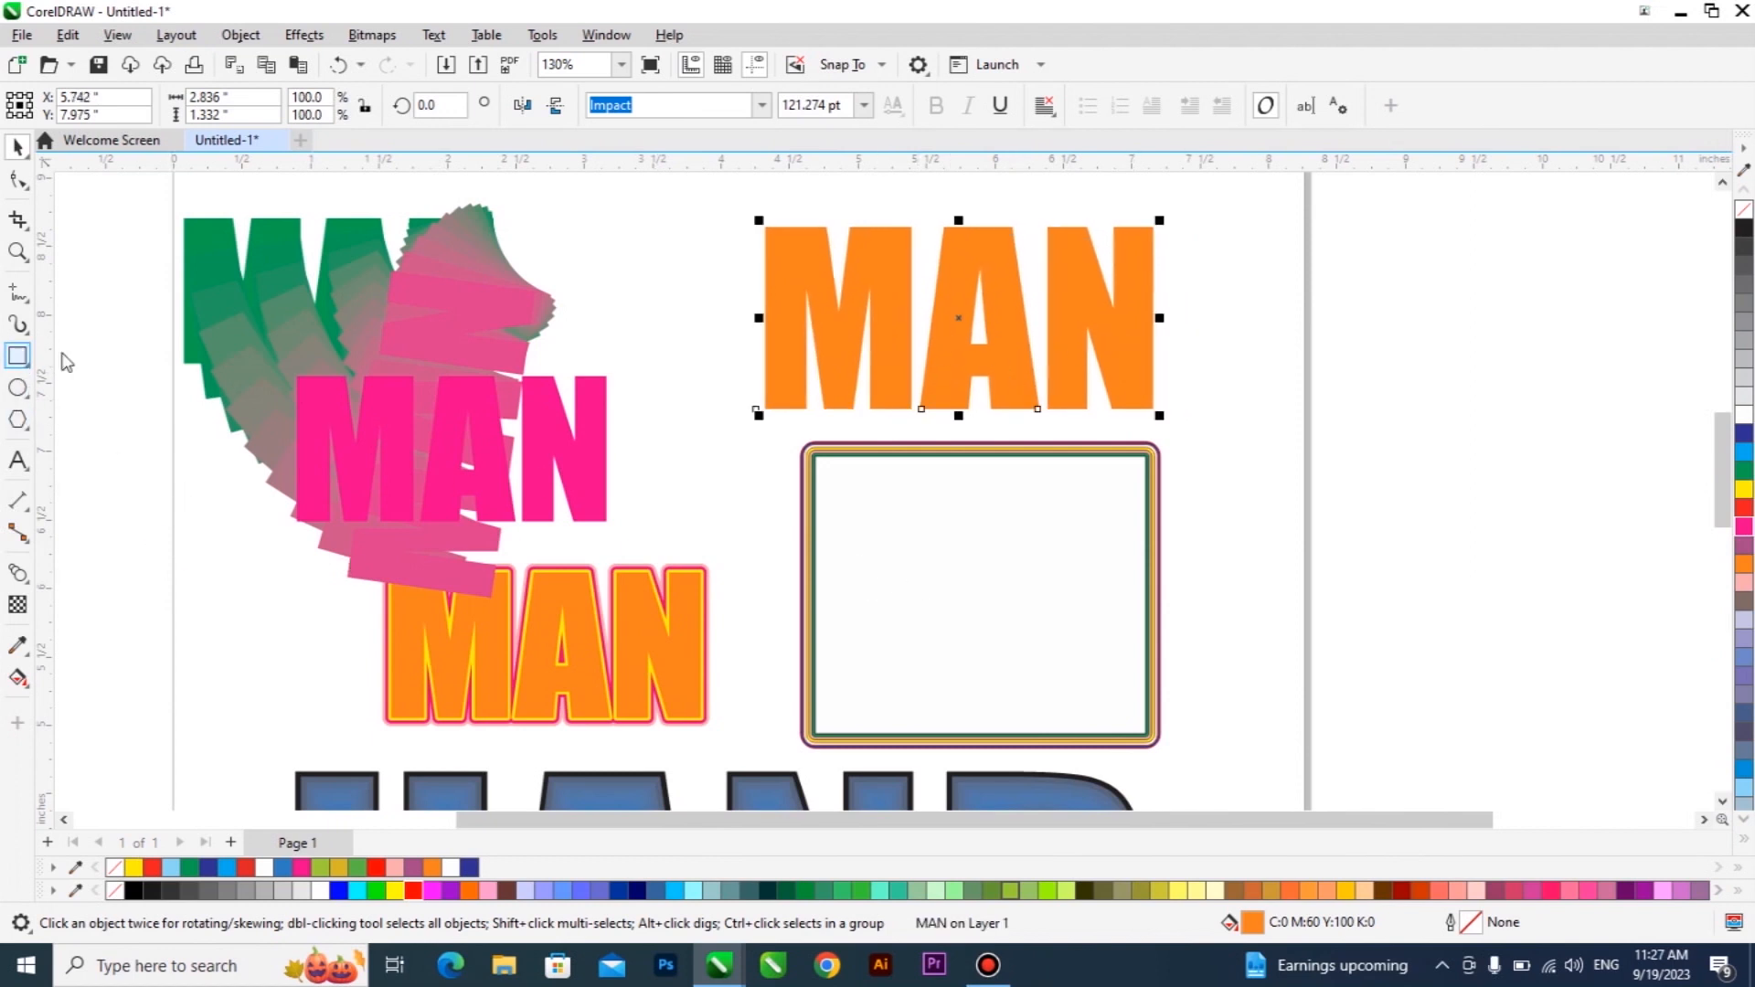
Draw a rectangle about 2.46 by 1.74 in beside the page's right edge and fill it dark blue
click(18, 356)
scroll(61, 353, down, 1)
drag(972, 283, 1225, 462)
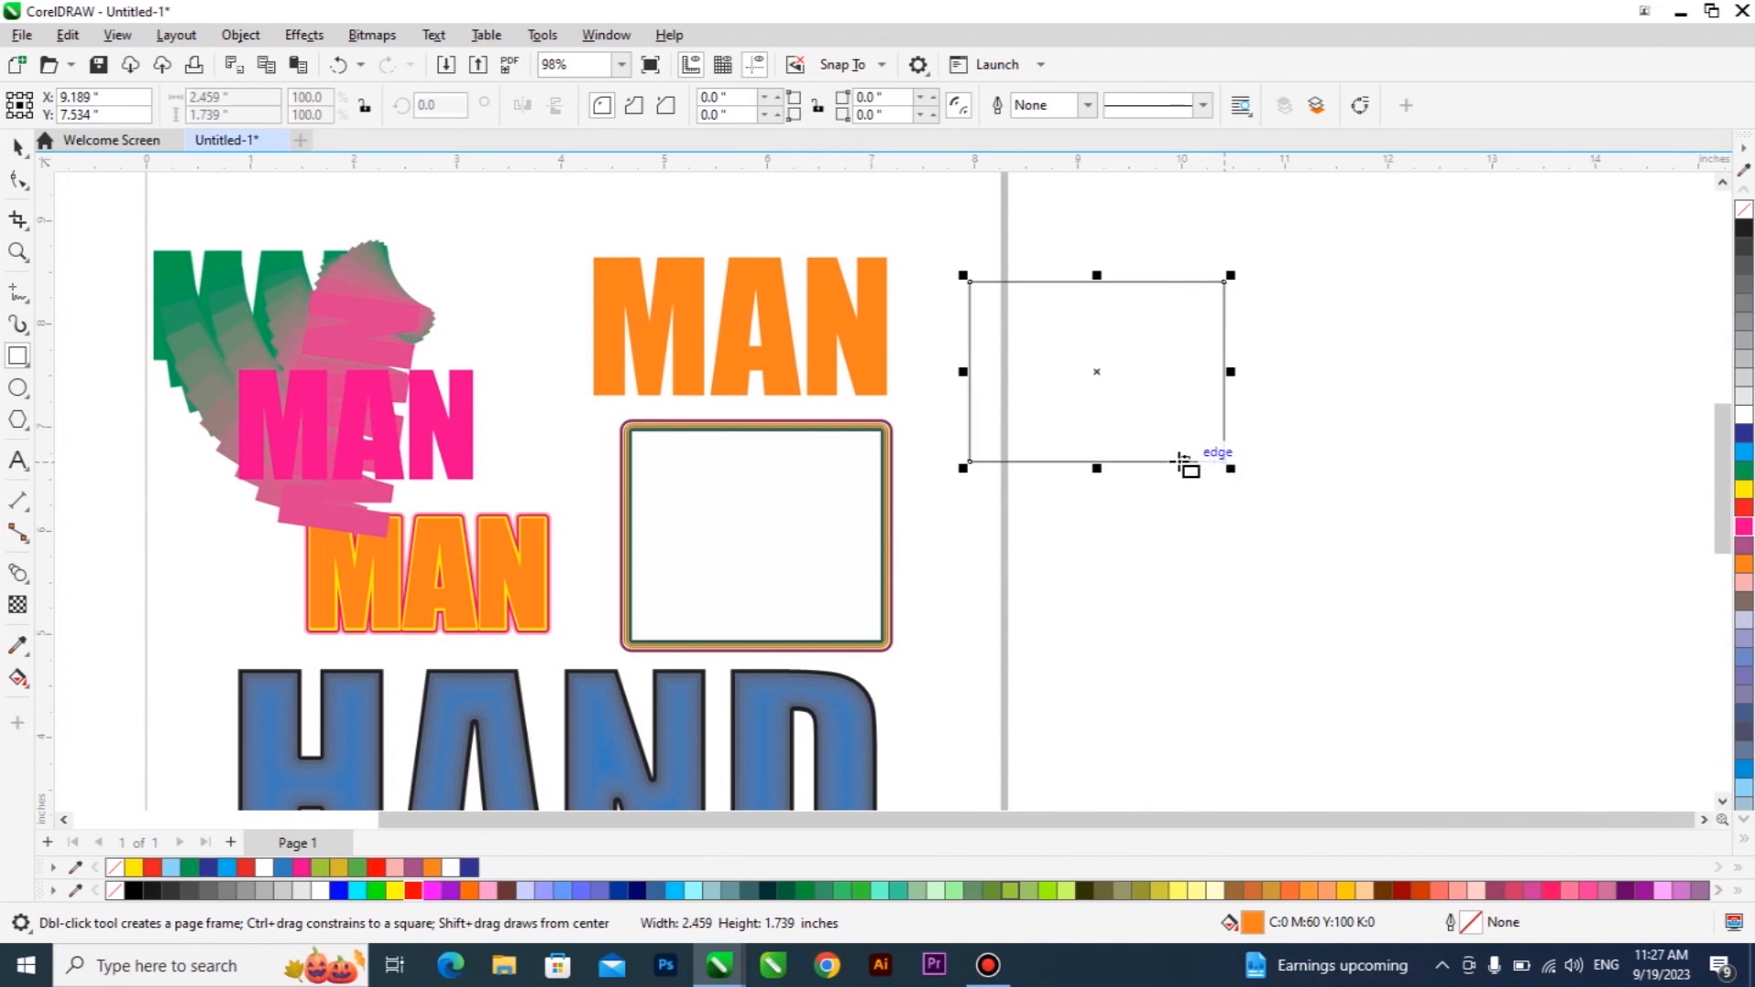
key(space)
drag(1096, 372, 1239, 357)
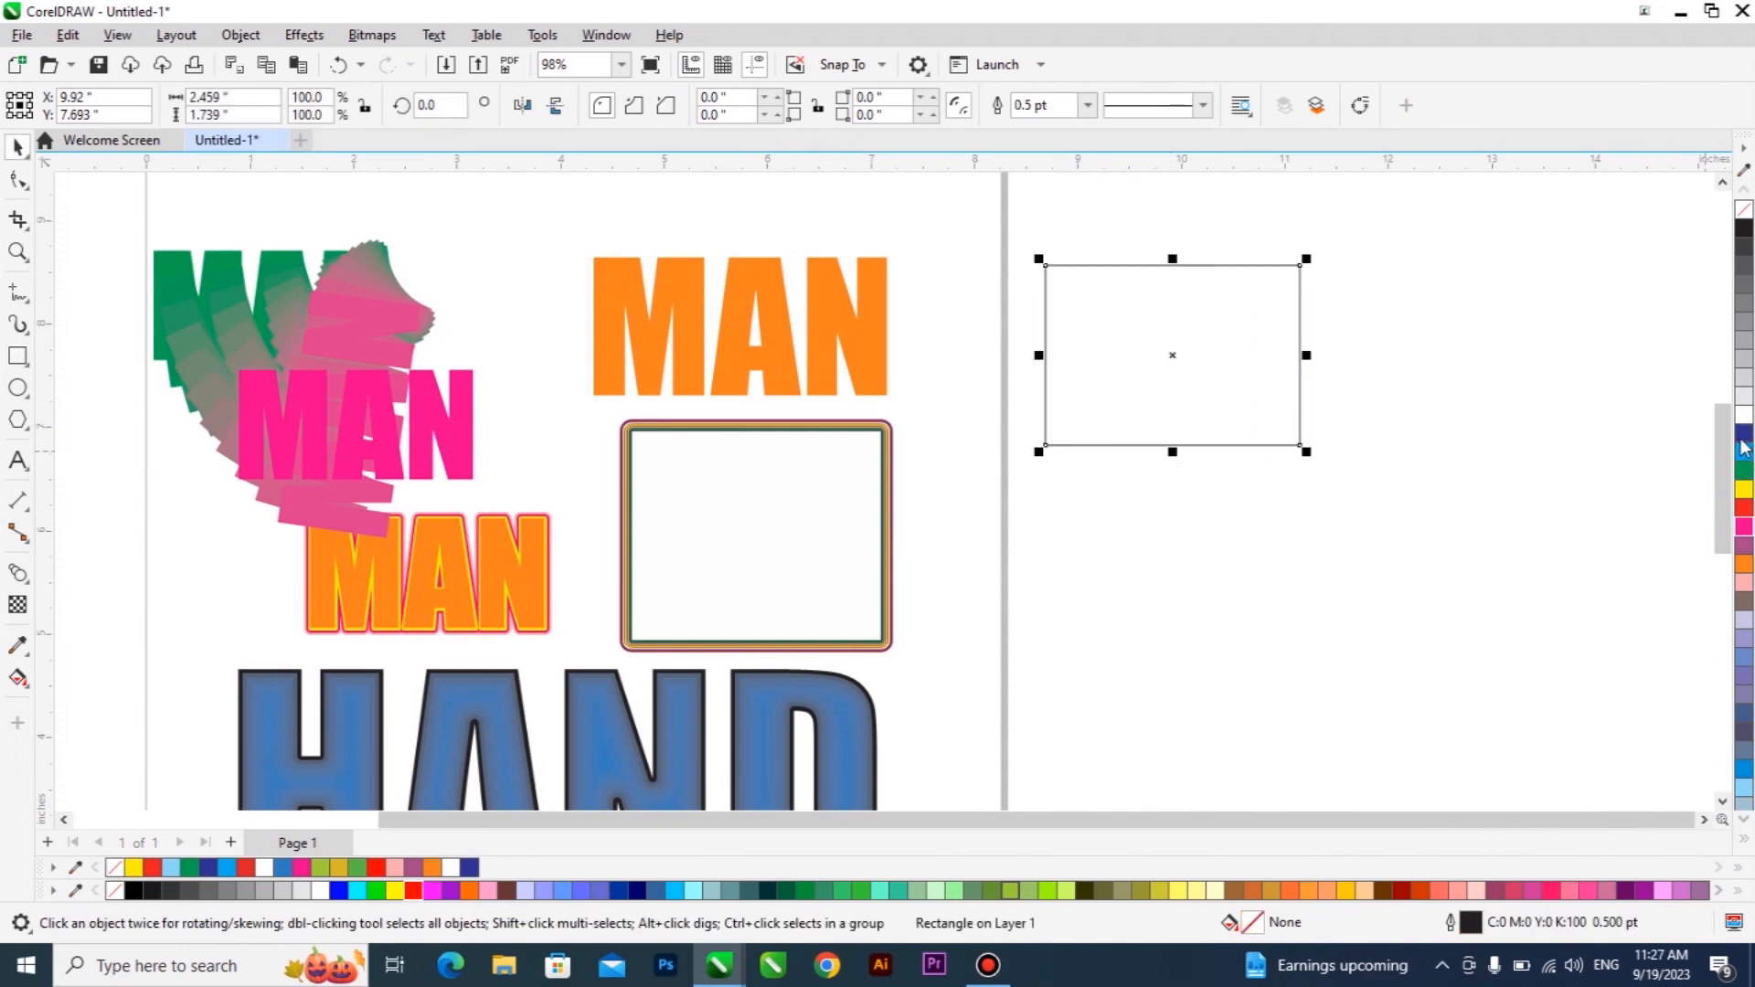
click(1743, 439)
Draw an ellipse below the blue rectangle and fill it yellow
drag(1127, 510, 1310, 666)
key(space)
click(1746, 488)
Blend the blue rectangle into the yellow ellipse and remove the outlines
click(1117, 431)
click(17, 574)
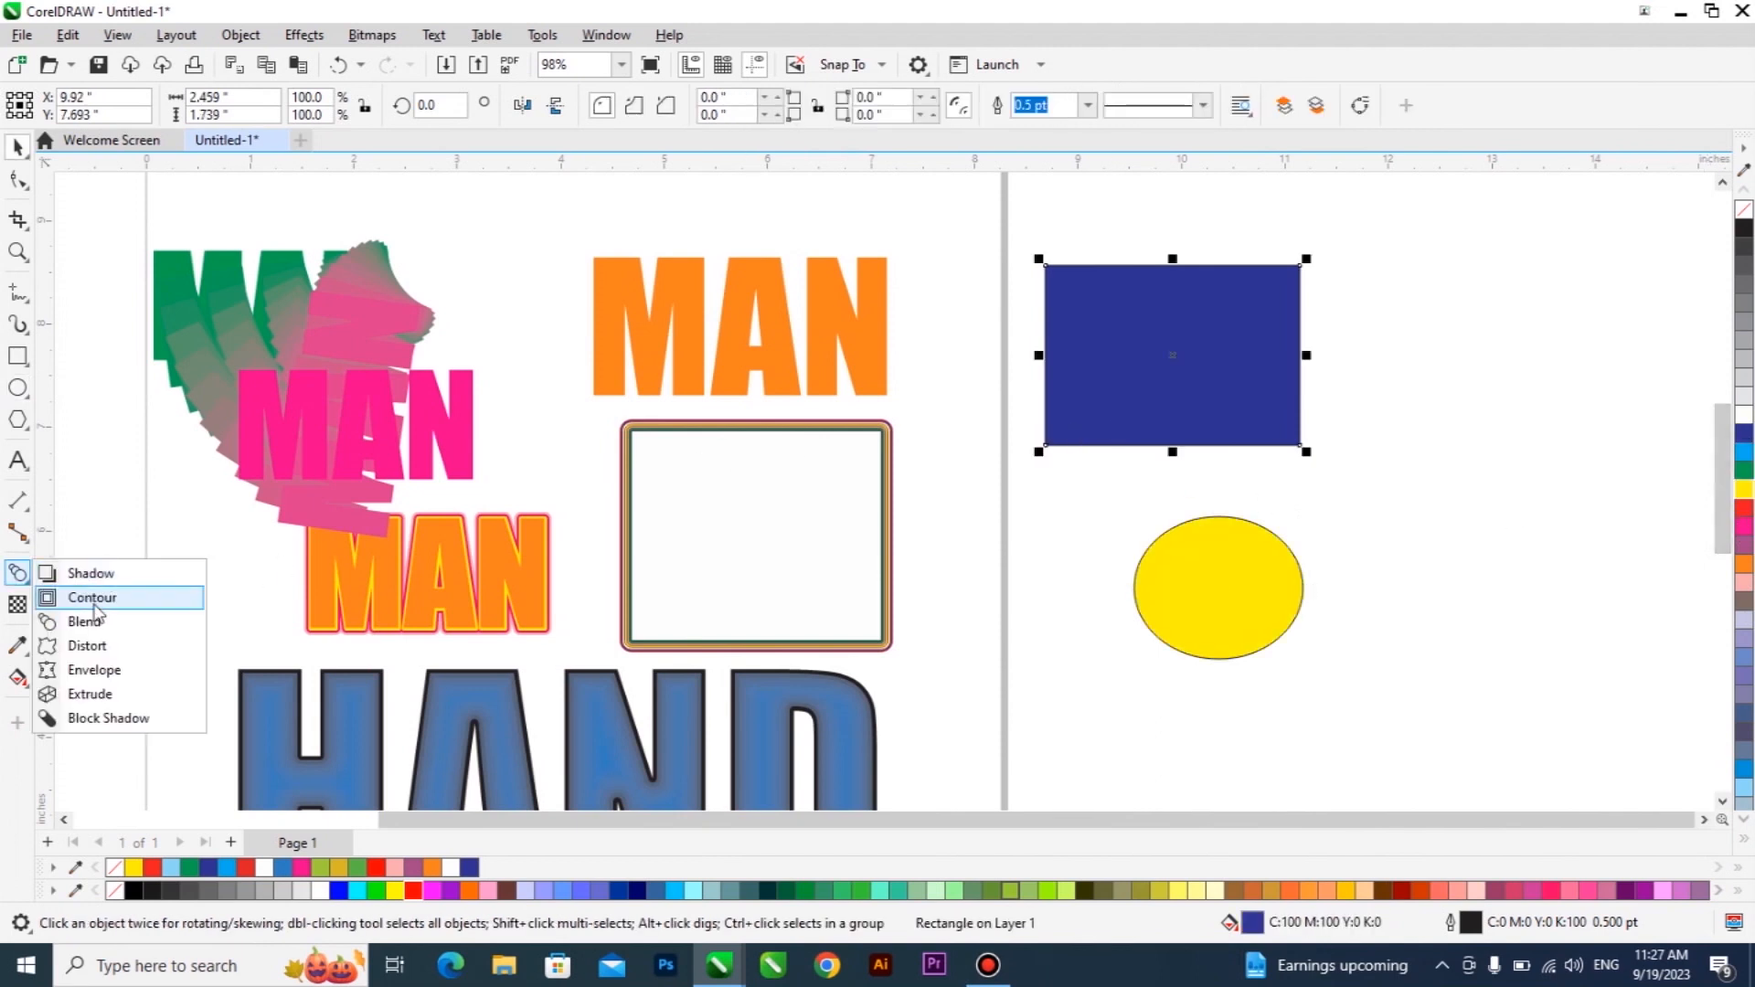
click(86, 619)
drag(1148, 364, 1218, 586)
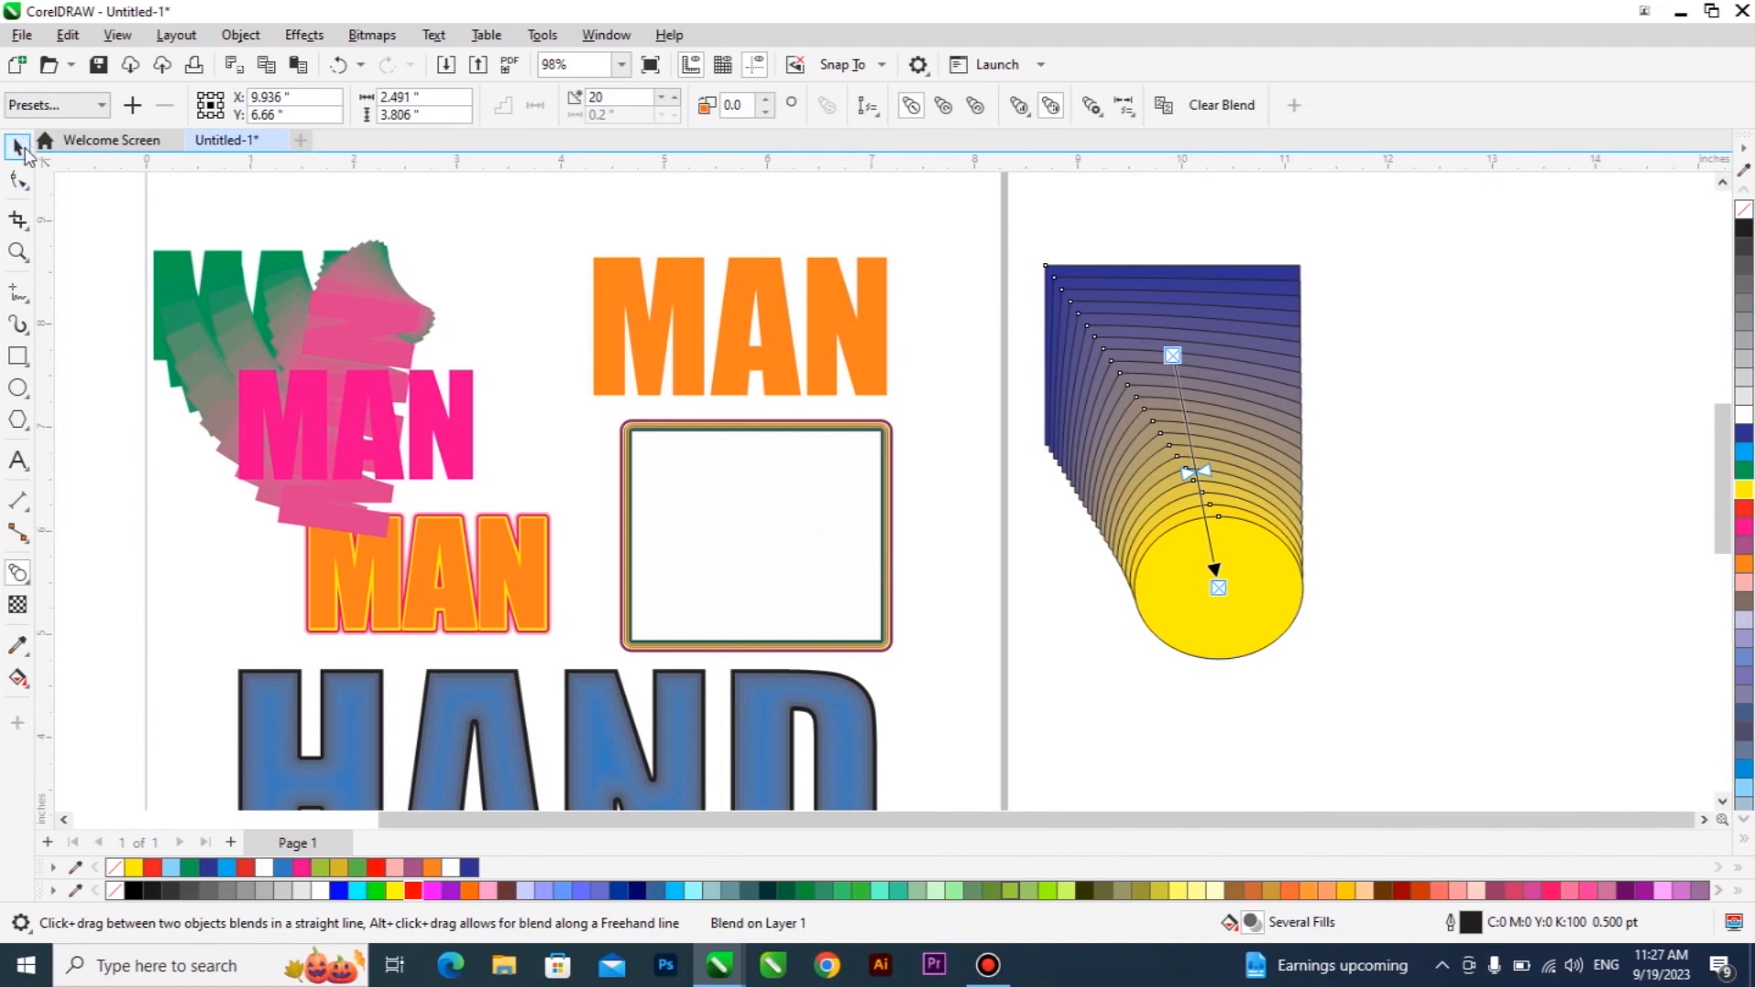
click(20, 148)
right_click(1746, 208)
Move the blend's yellow ellipse over the lower right of the blue rectangle and enlarge it
click(1385, 414)
click(1183, 532)
drag(1183, 532, 1239, 414)
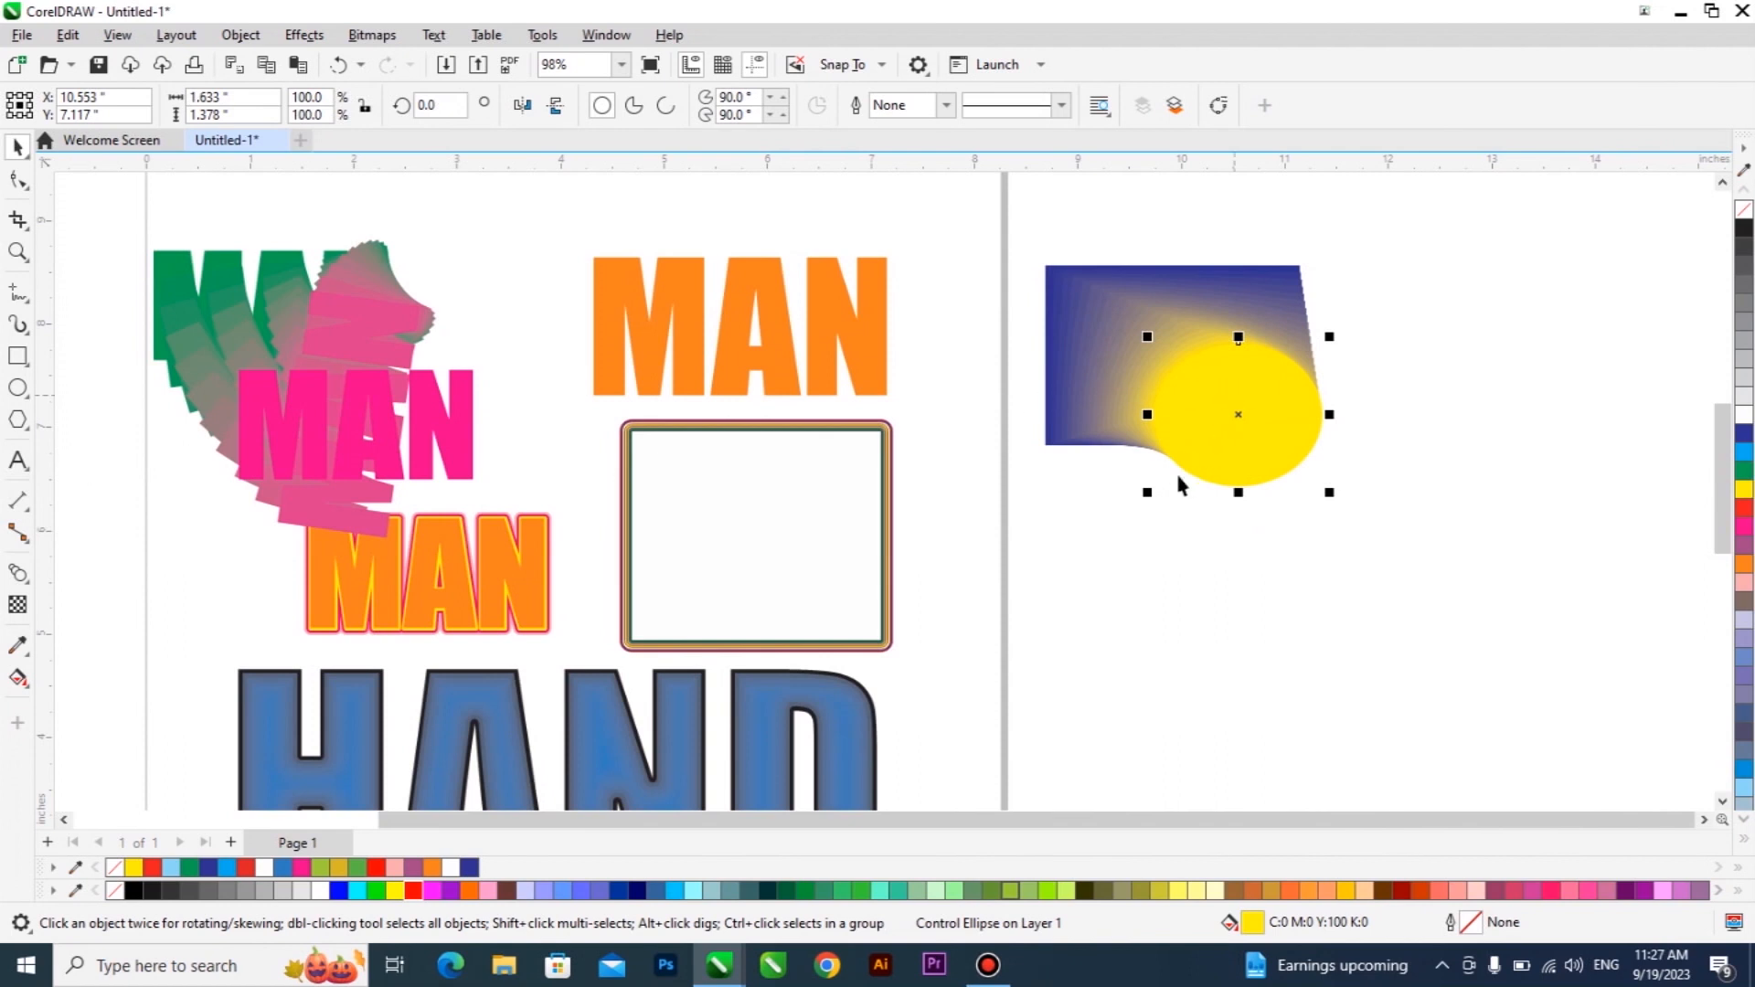
drag(1148, 498, 1076, 558)
Reposition the blend to the right of the page and scale it to about 3.6 by 3.6 in
drag(1226, 305, 1473, 235)
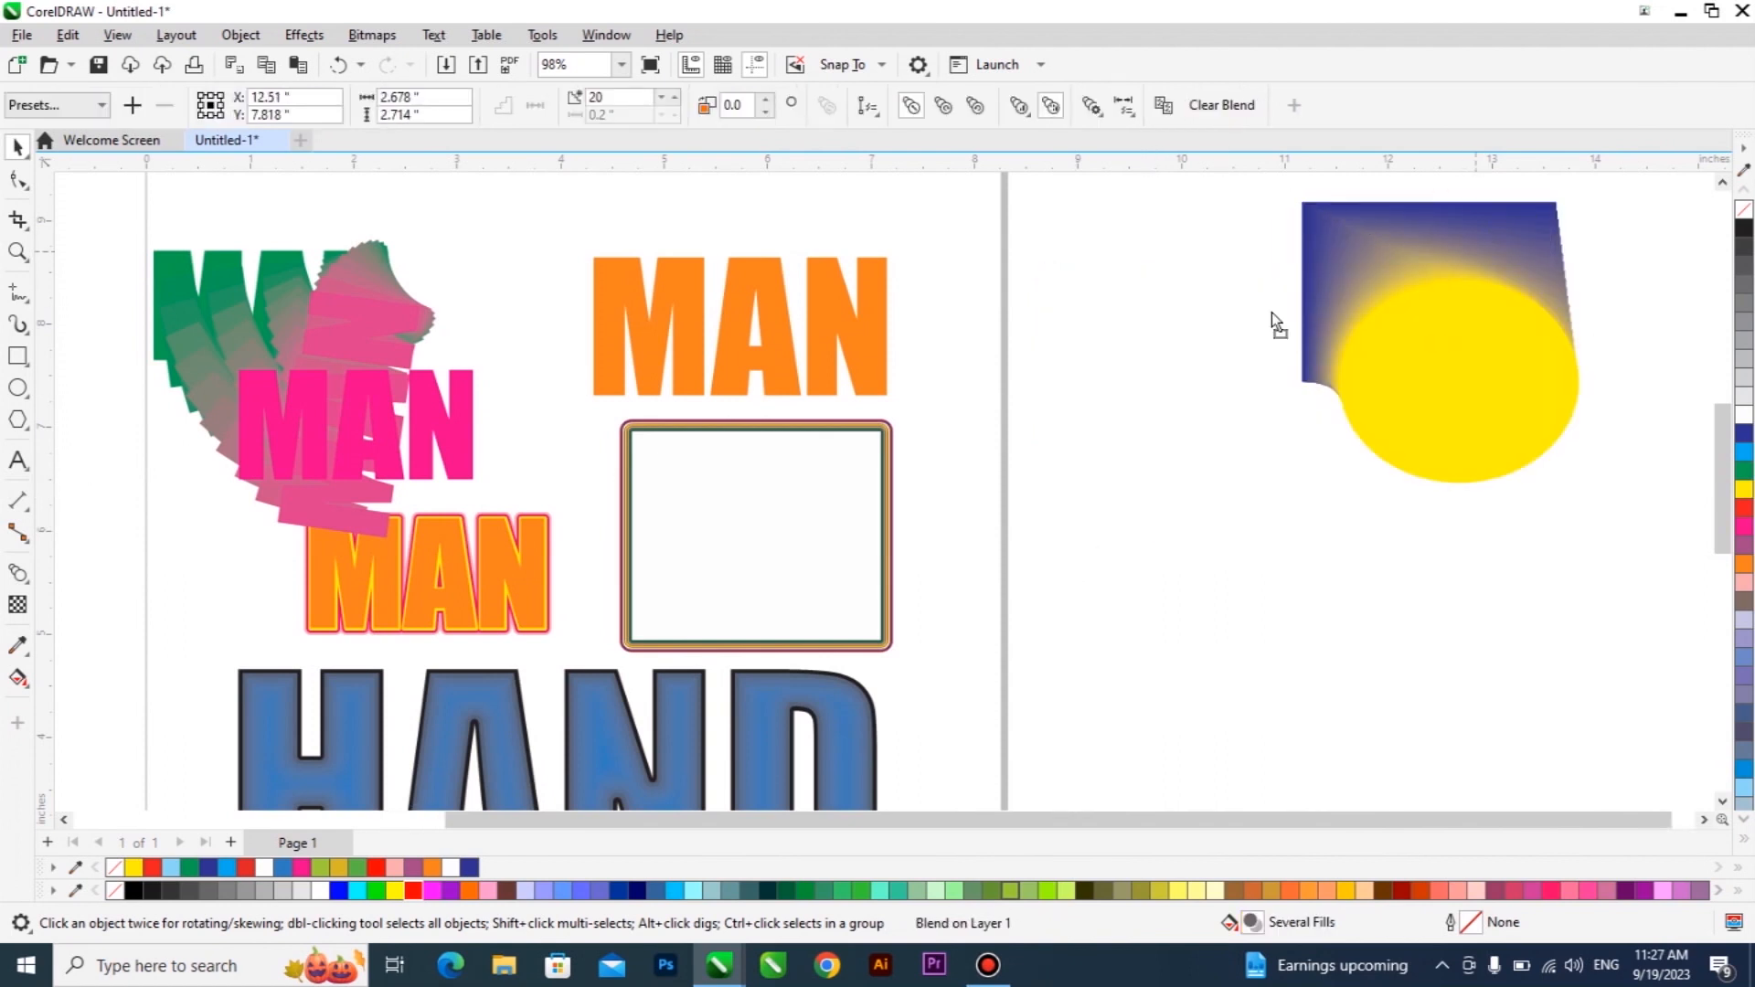
drag(1271, 313, 1133, 354)
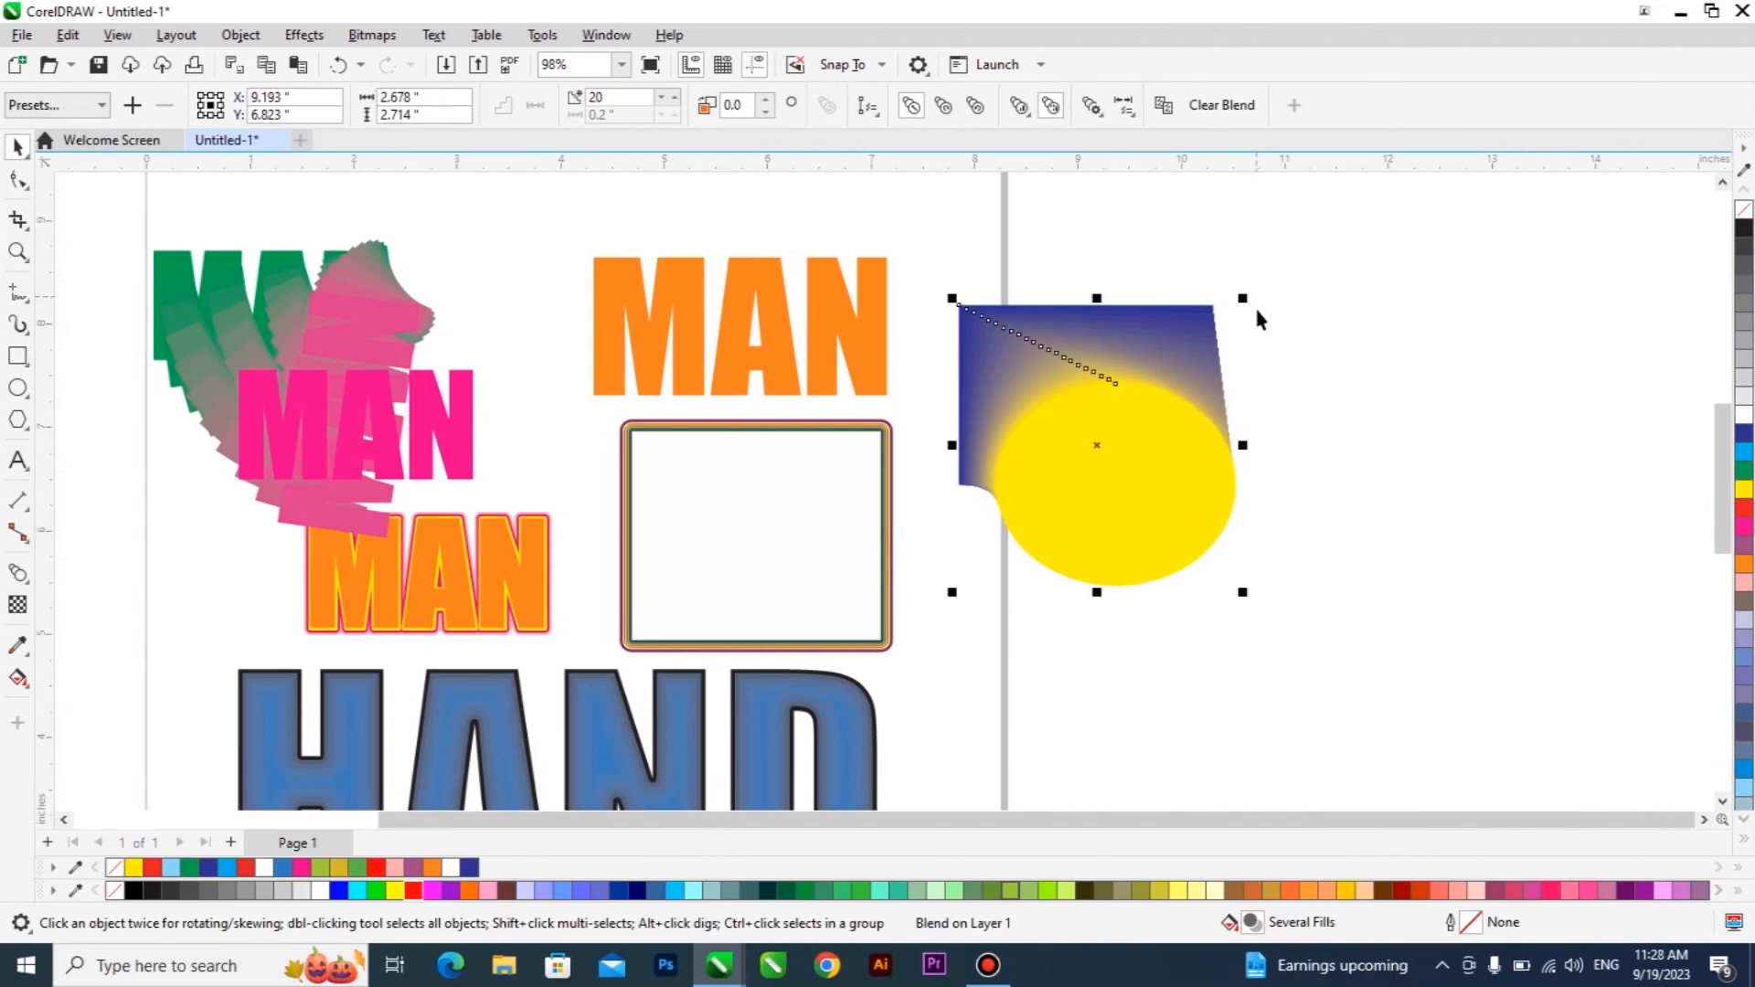
drag(1148, 316, 1260, 282)
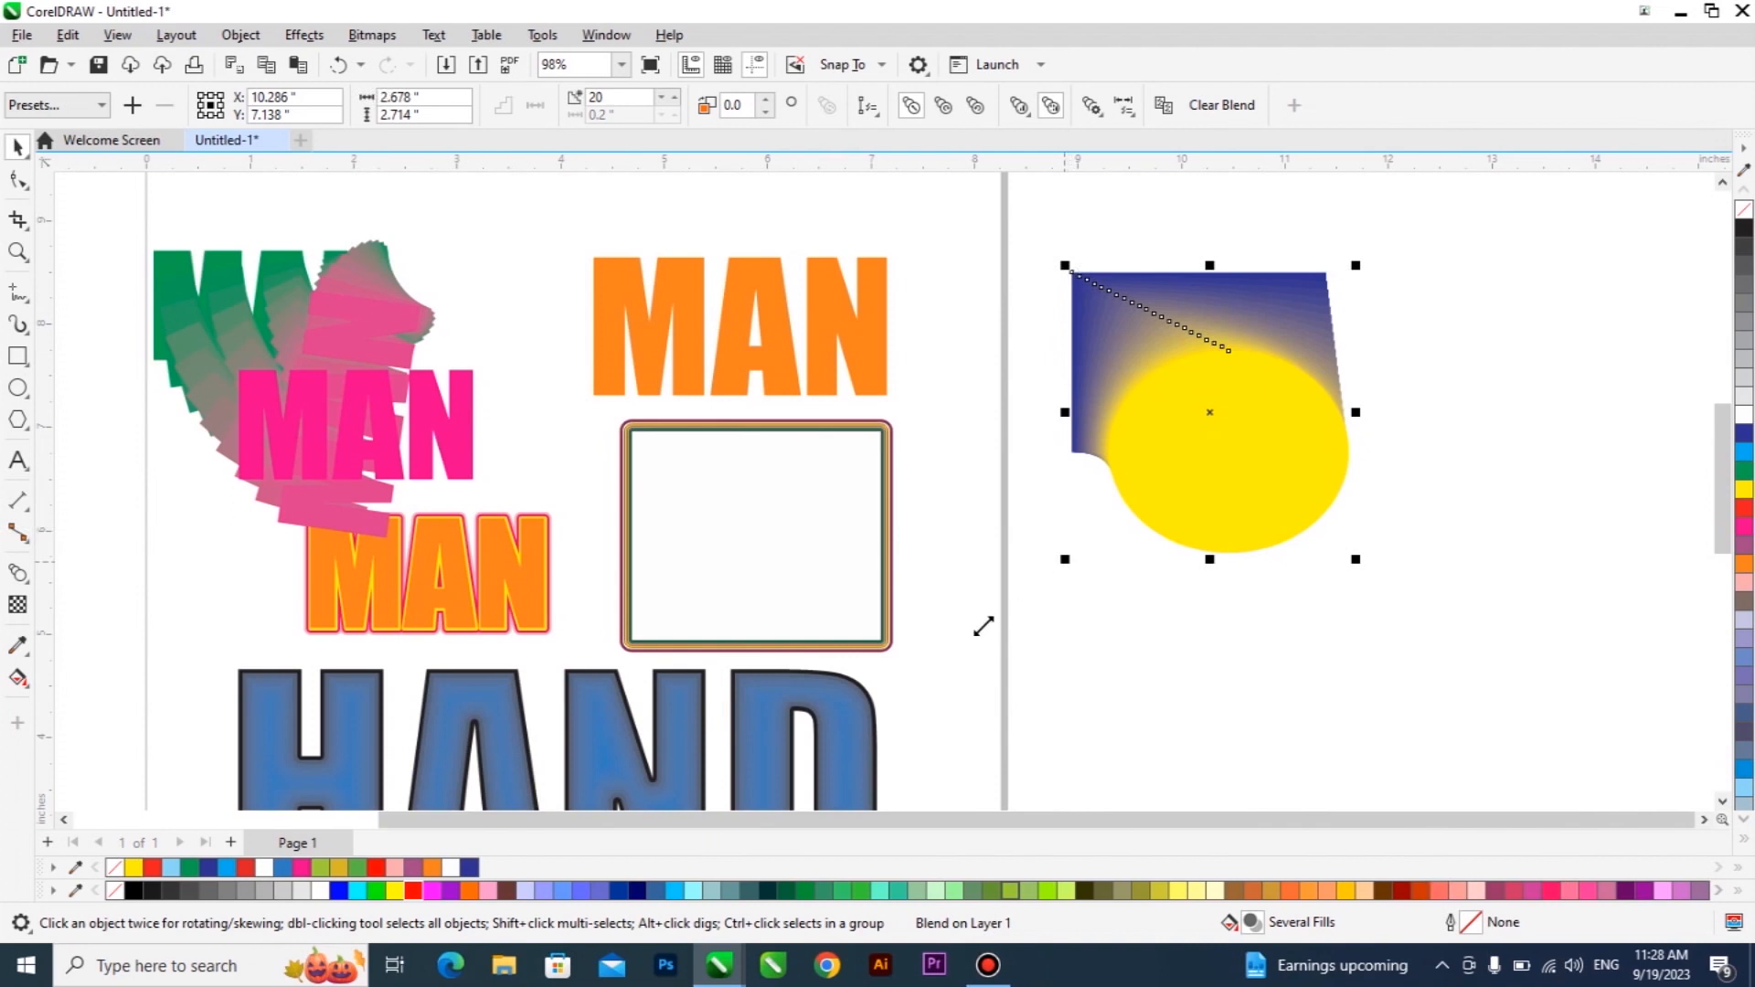
drag(983, 626, 971, 653)
drag(1194, 402, 1252, 373)
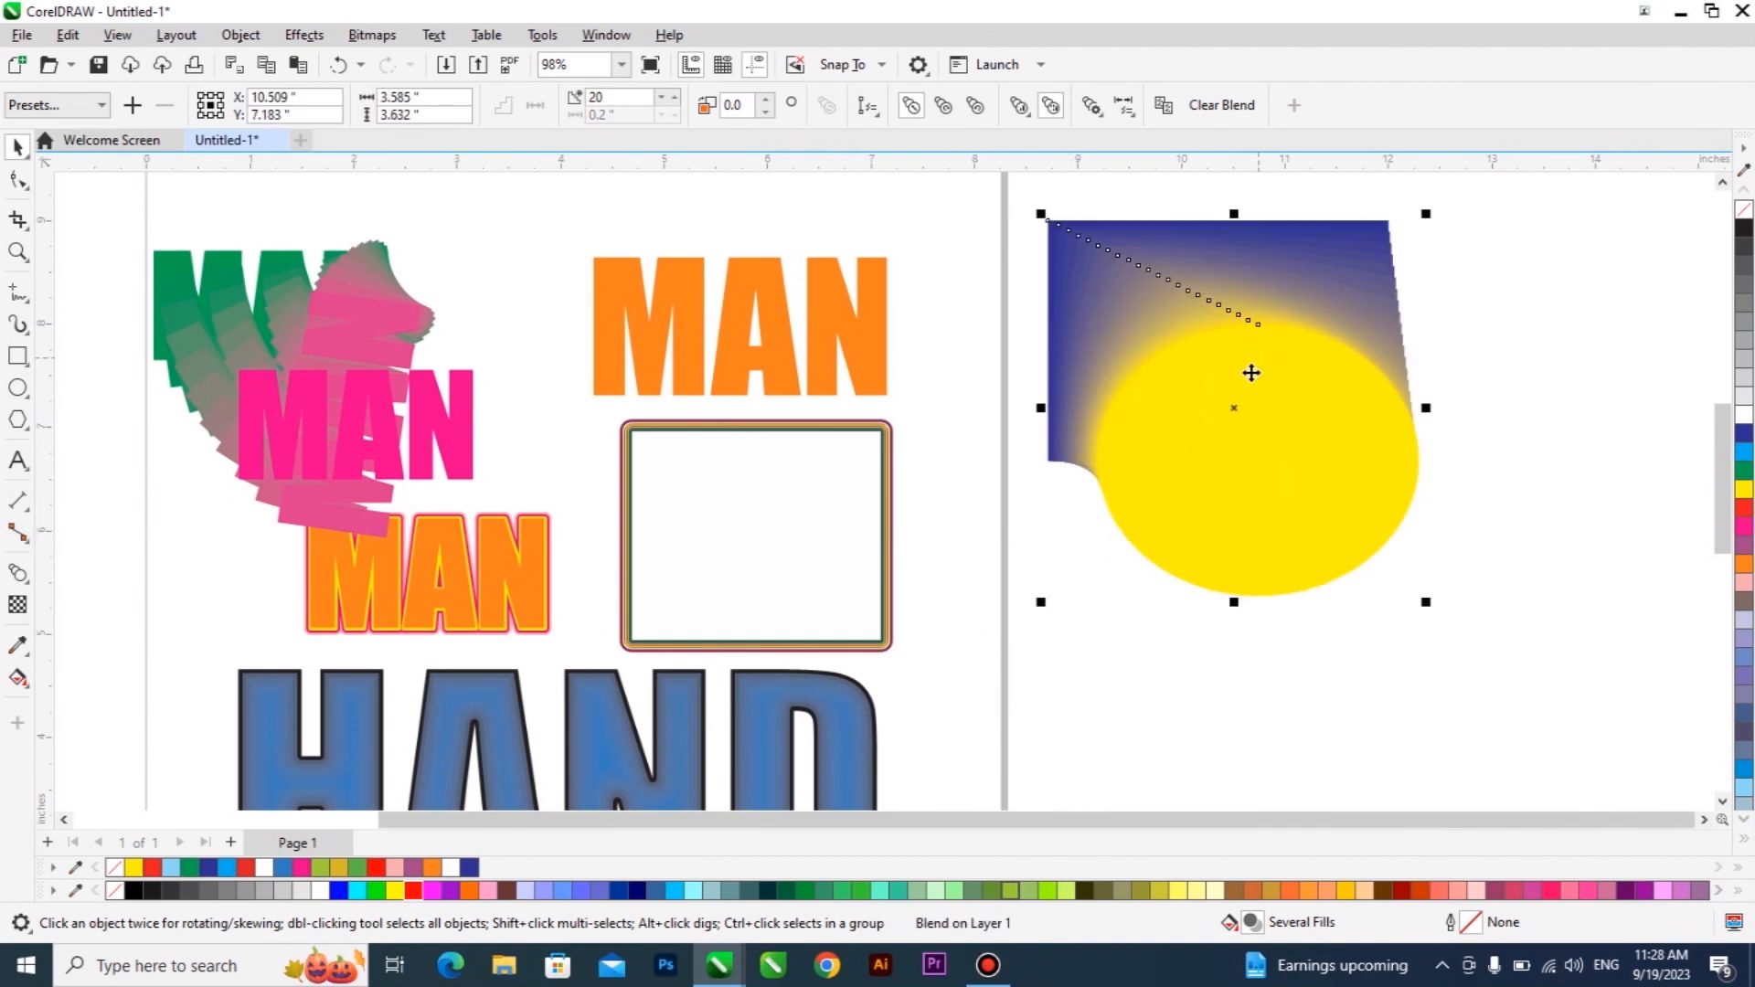
Move all the sample text and frames off the page to the empty area on its left
scroll(1252, 373, down, 1)
scroll(1188, 420, down, 1)
drag(596, 295, 1066, 759)
drag(1075, 507, 629, 494)
Set the page to A5 size in landscape orientation
click(560, 226)
click(91, 105)
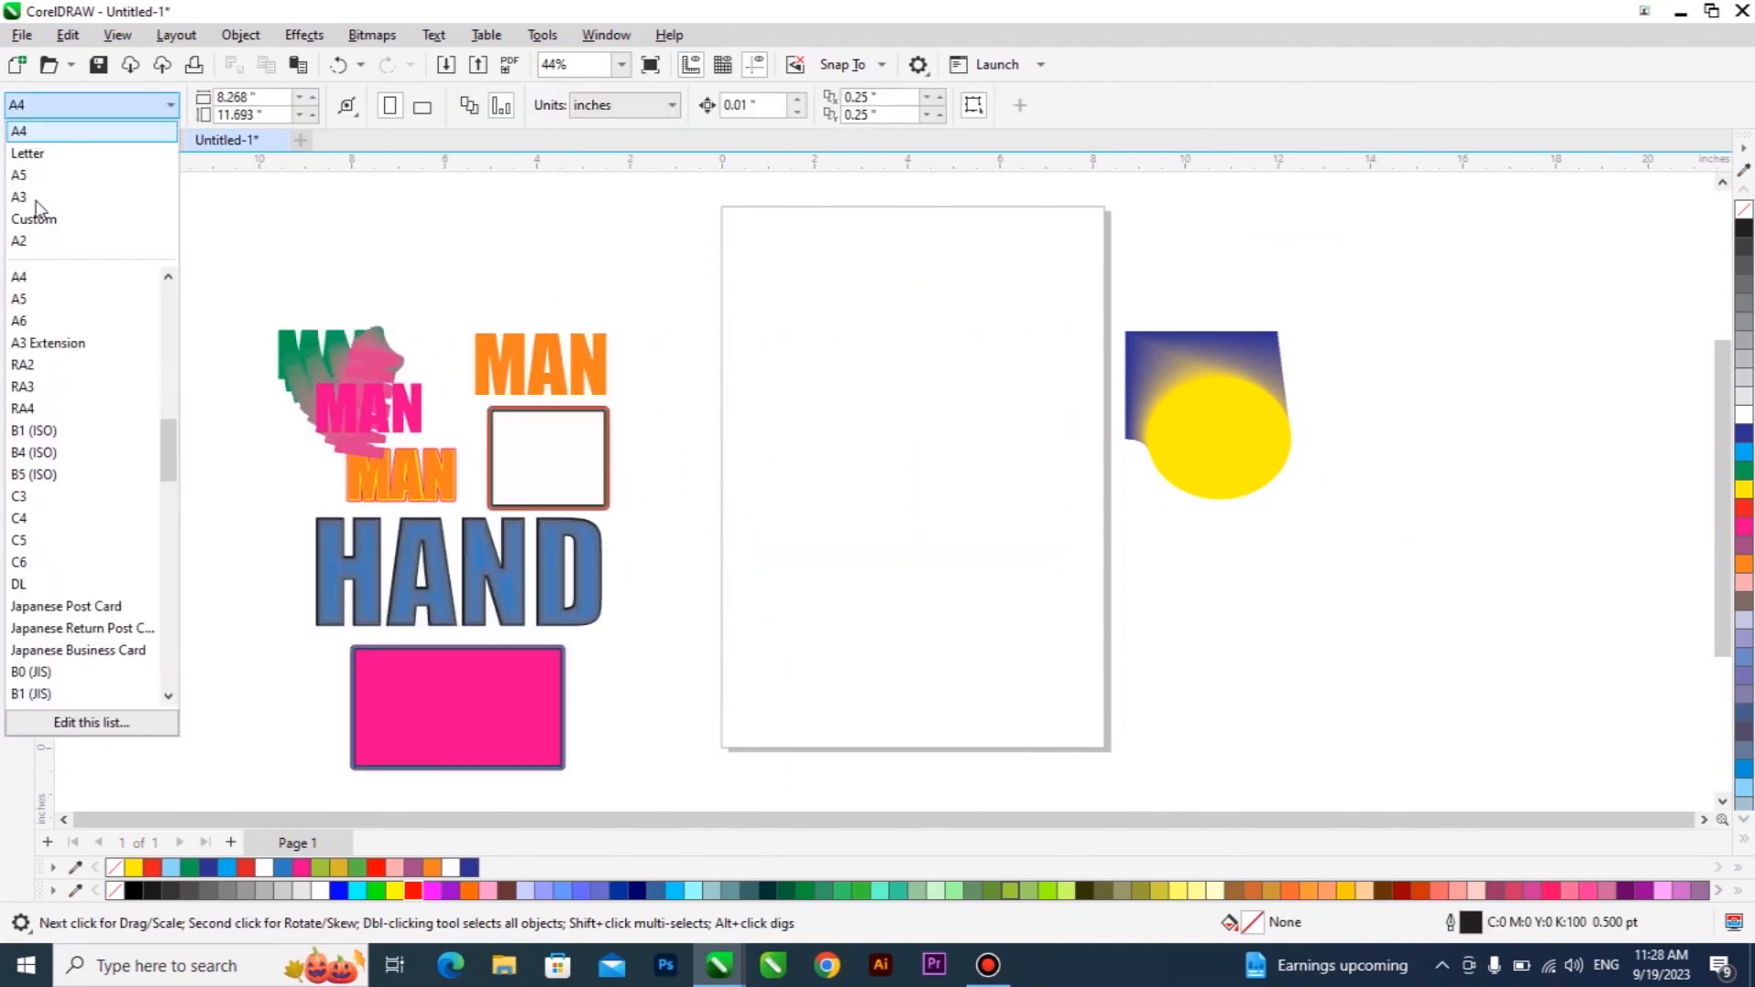
click(37, 174)
click(422, 107)
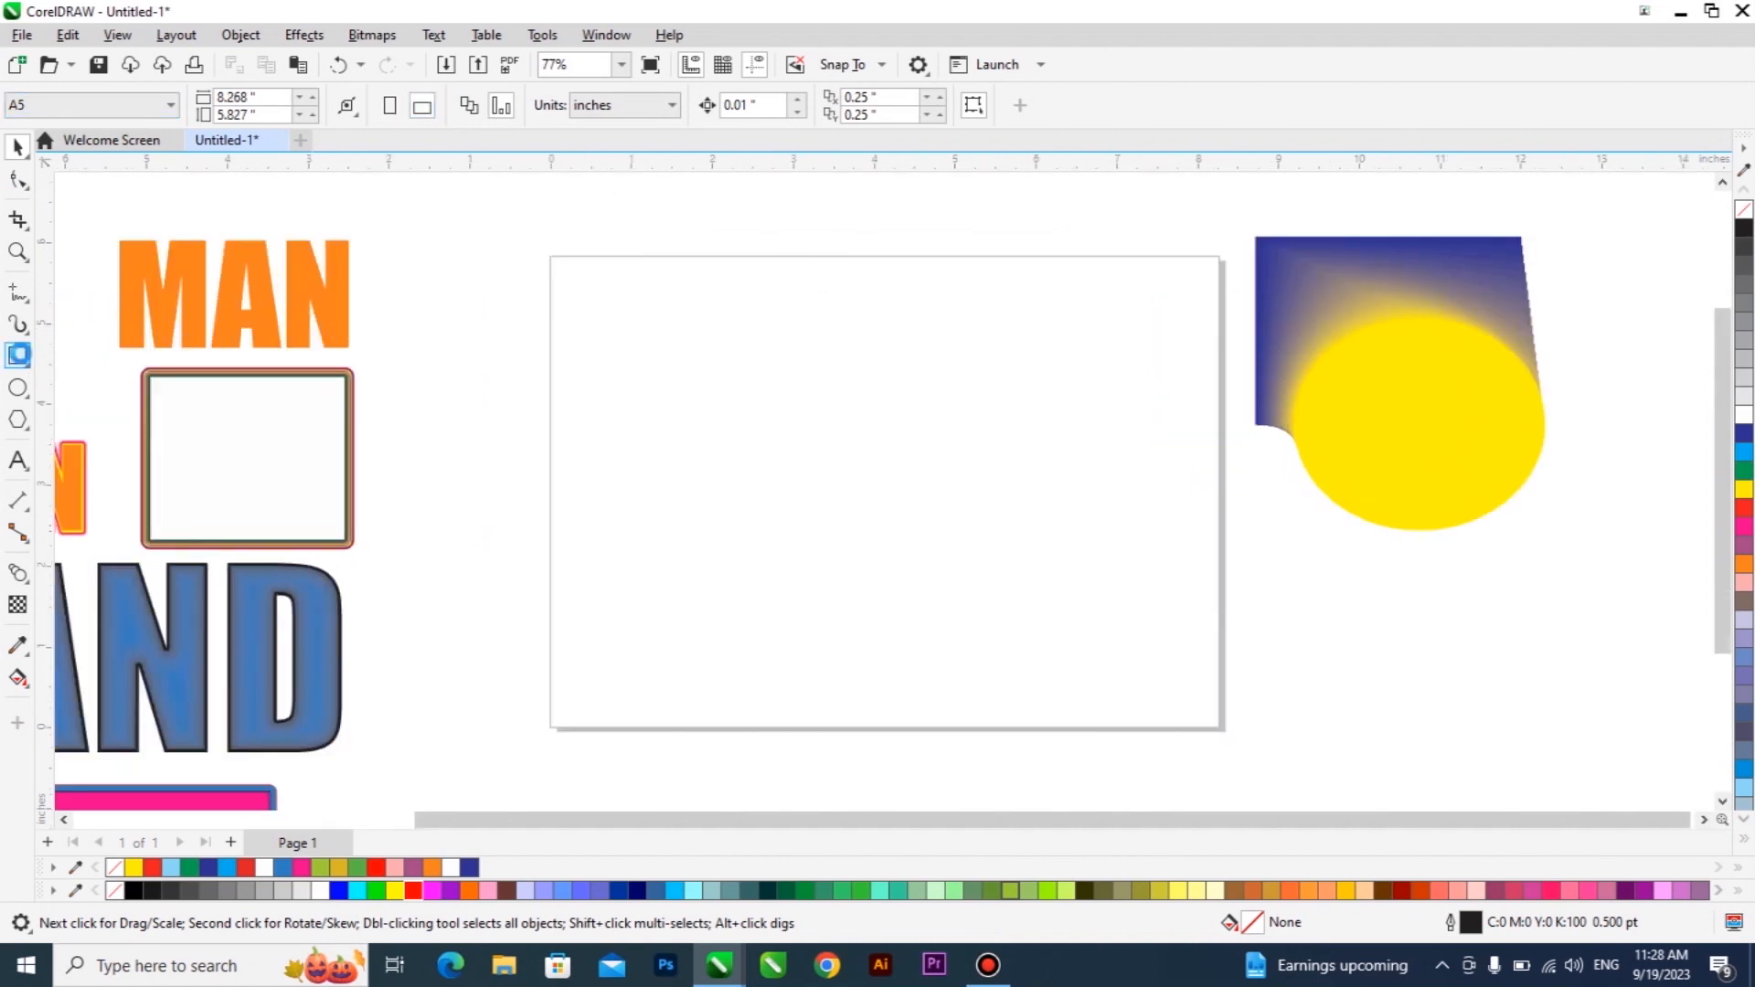
Add a page-sized rectangle and PowerClip the blue-yellow blend inside it
double_click(19, 356)
drag(1296, 262, 931, 341)
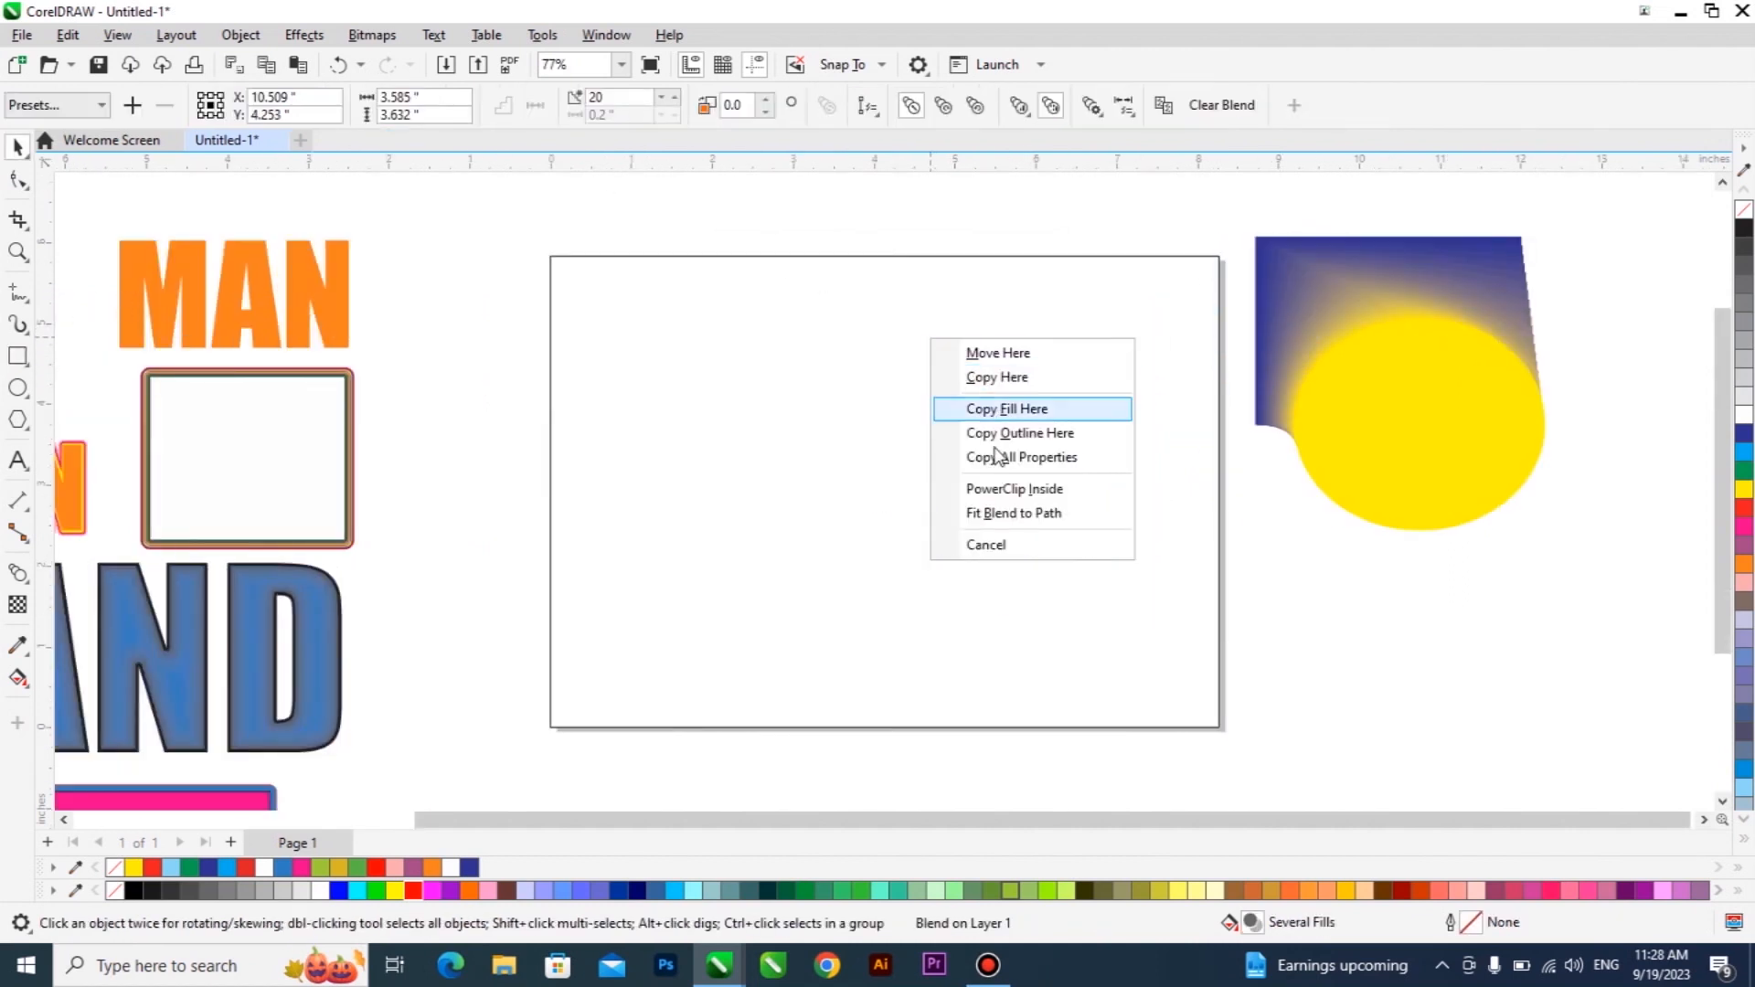
click(1012, 486)
Edit the PowerClip contents, enlarging the blend to about 8.5 by 6.3 in with the ellipse lower left and blue rectangle upper right
right_click(991, 407)
click(1043, 294)
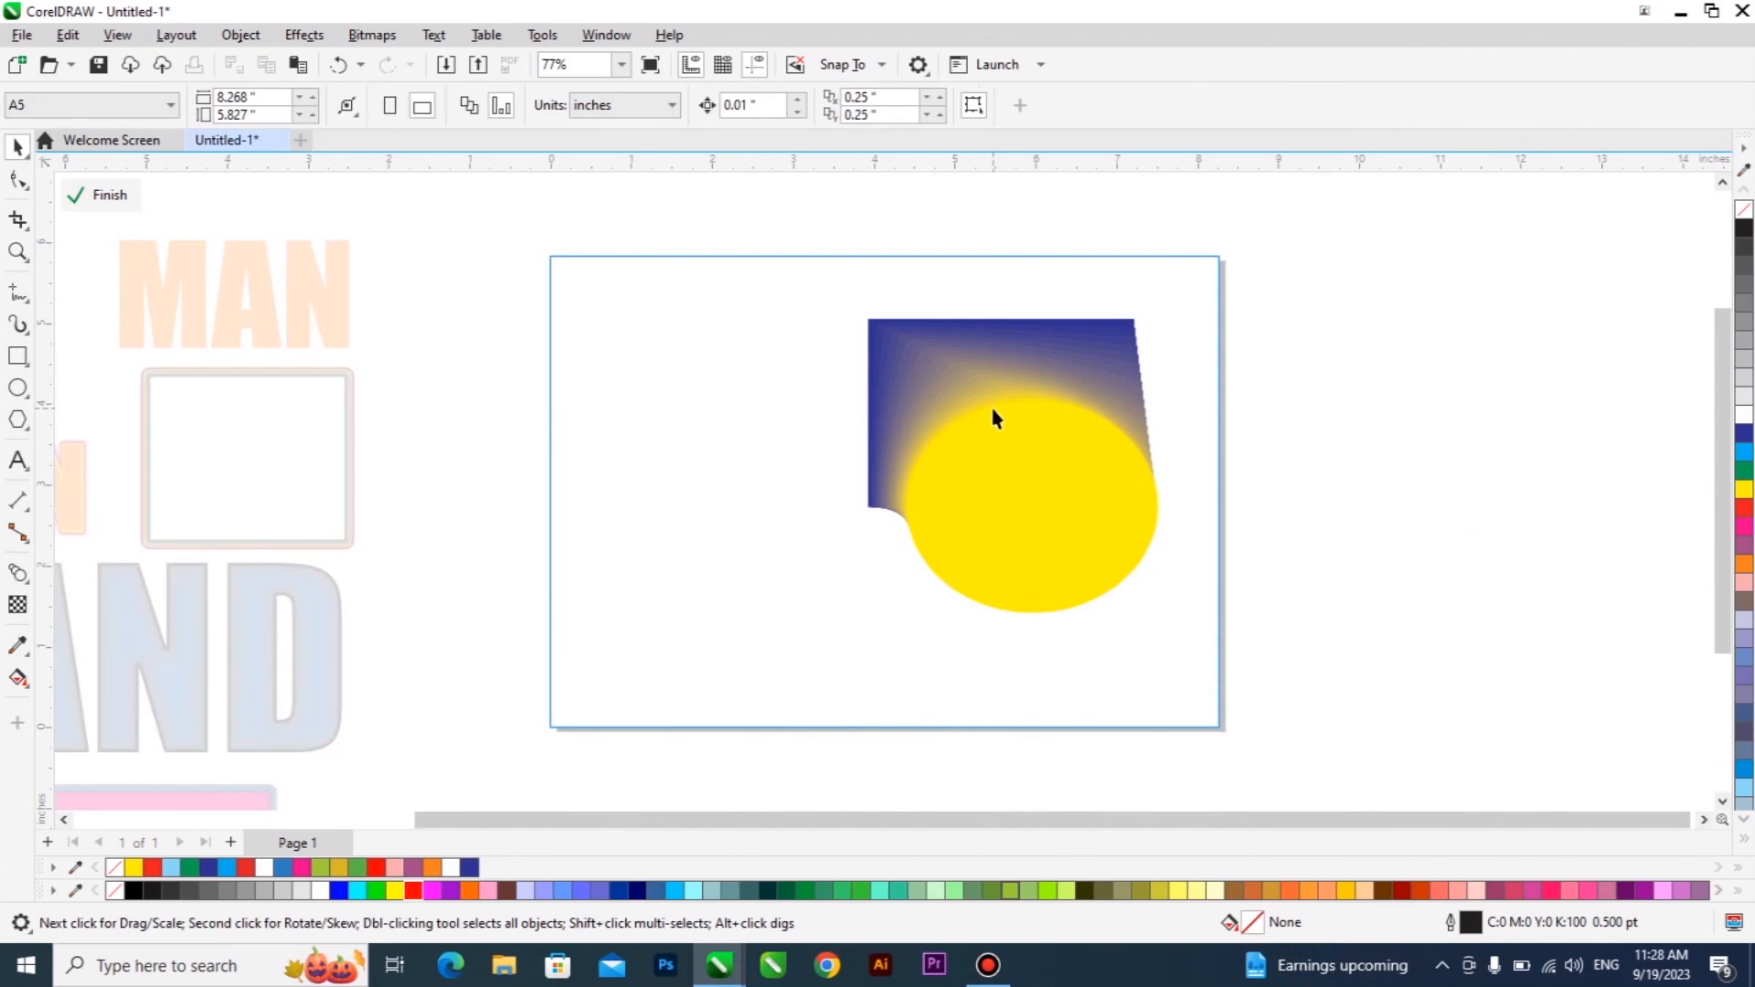
click(994, 411)
key(p)
shift+click(1133, 331)
drag(1140, 313, 1381, 201)
drag(1197, 360, 1215, 379)
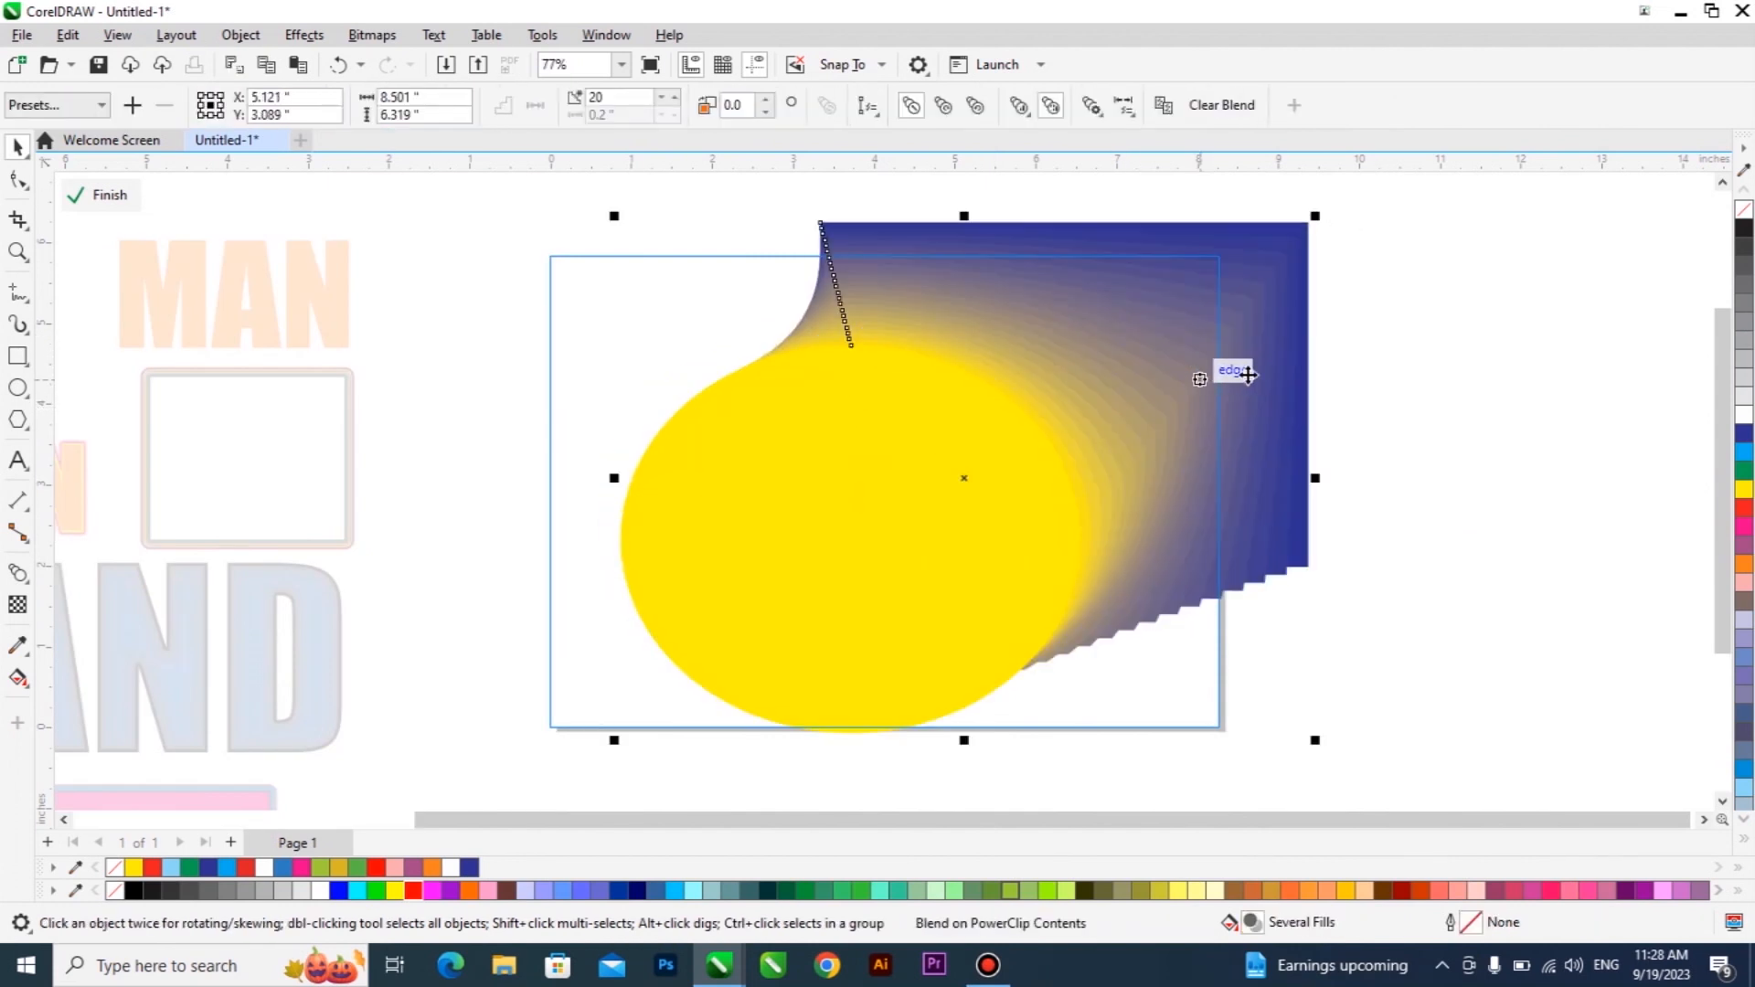
Finish editing the PowerClip and fill its frame rectangle dark blue
ctrl+click(1416, 372)
click(1743, 433)
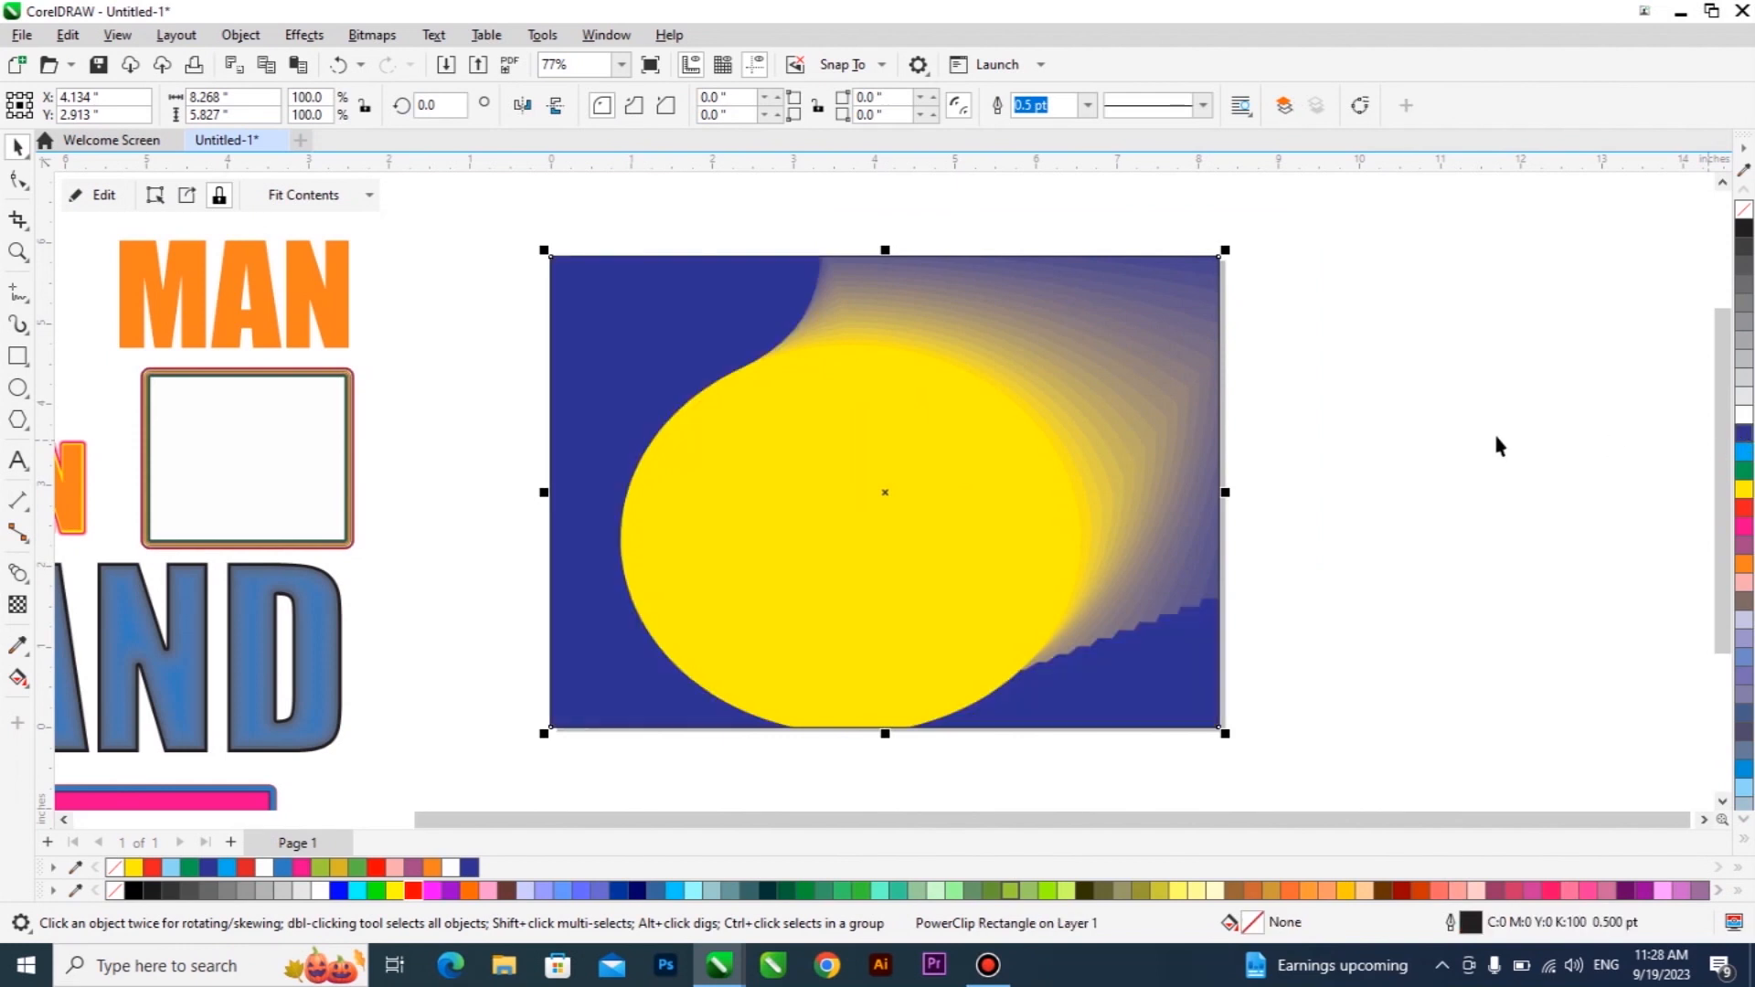
click(1409, 411)
Add a white circle about 3.36 in wide without outline over the middle of the yellow ellipse
click(17, 388)
mouse_move(787, 409)
mouse_down()
mouse_move(1030, 592)
mouse_move(1060, 681)
mouse_up()
key(space)
drag(928, 495, 863, 480)
click(1740, 416)
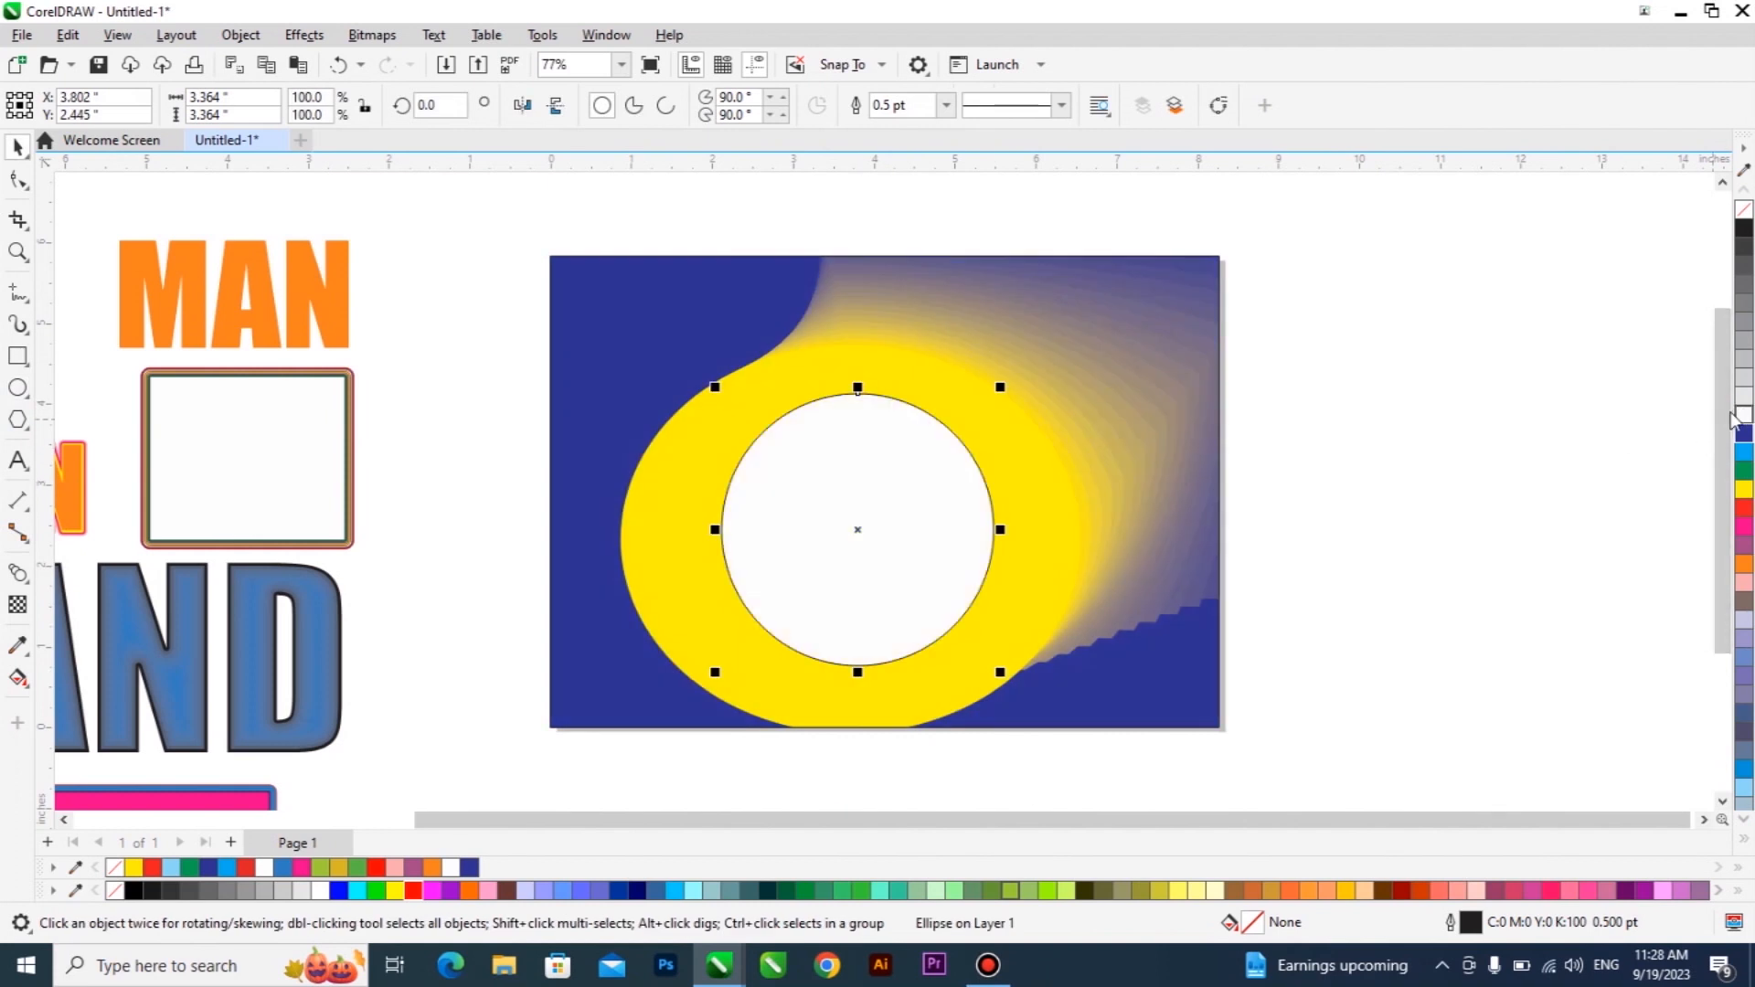
right_click(1738, 212)
drag(893, 521, 876, 512)
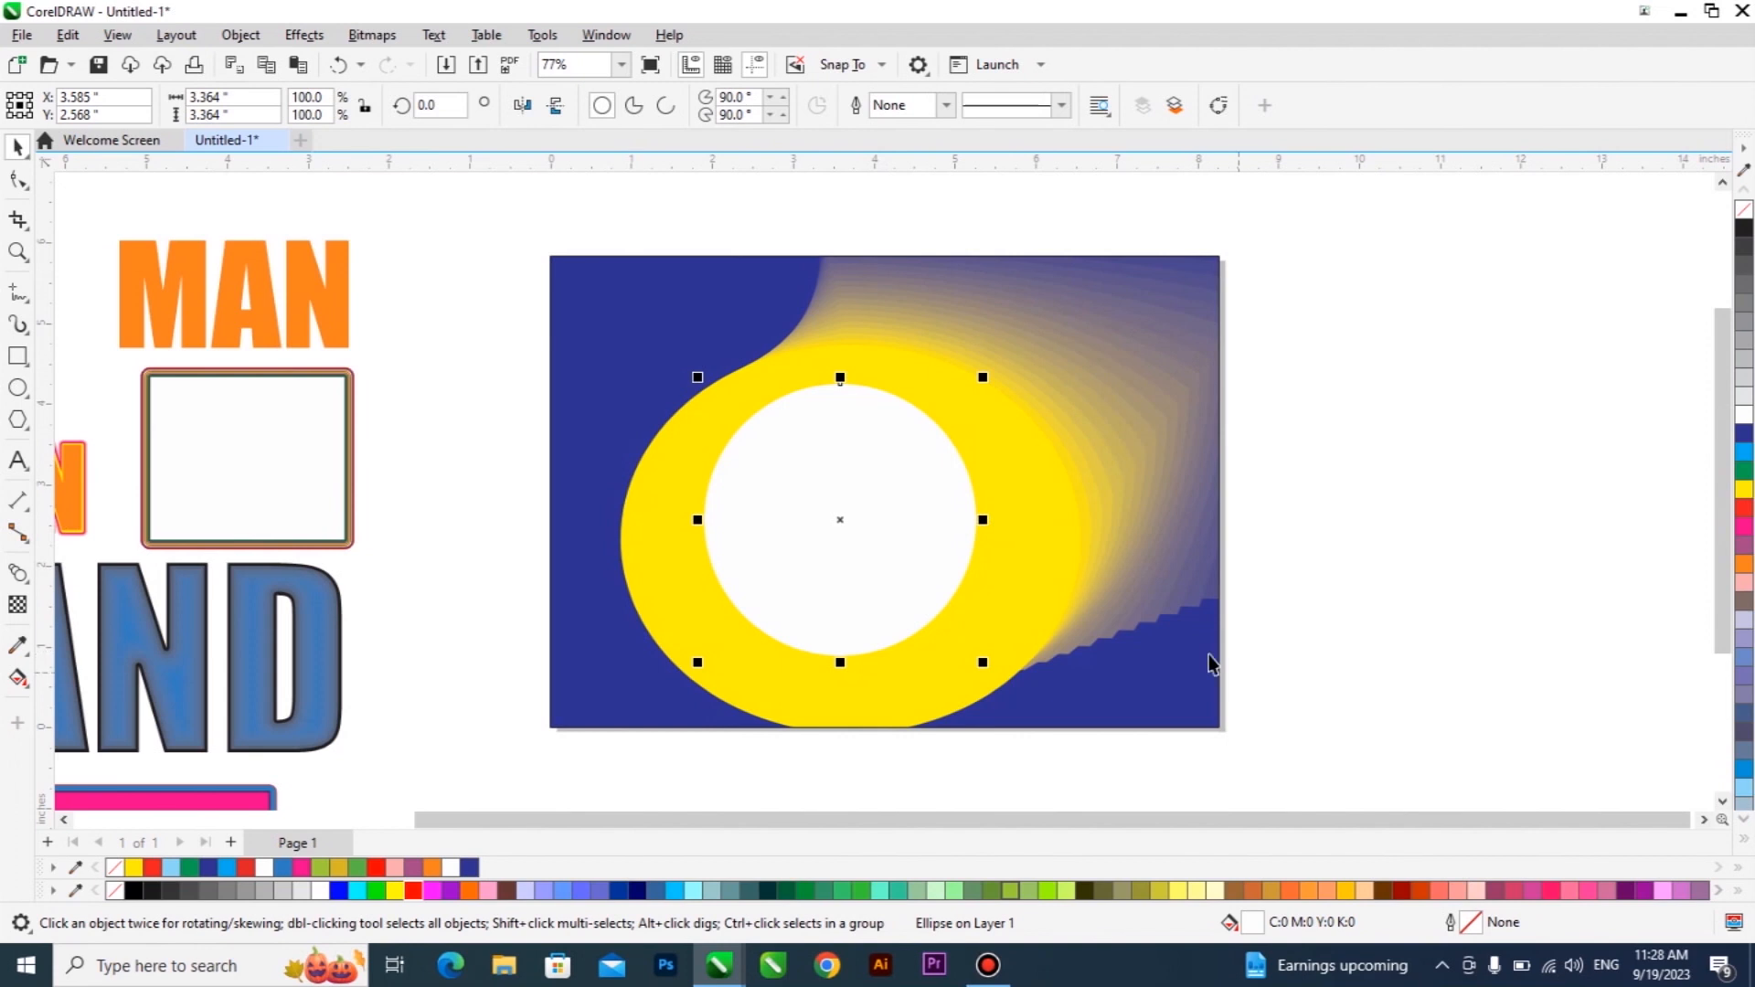
Delete the PowerClip background and the white circle from the page
scroll(926, 279, up, 2)
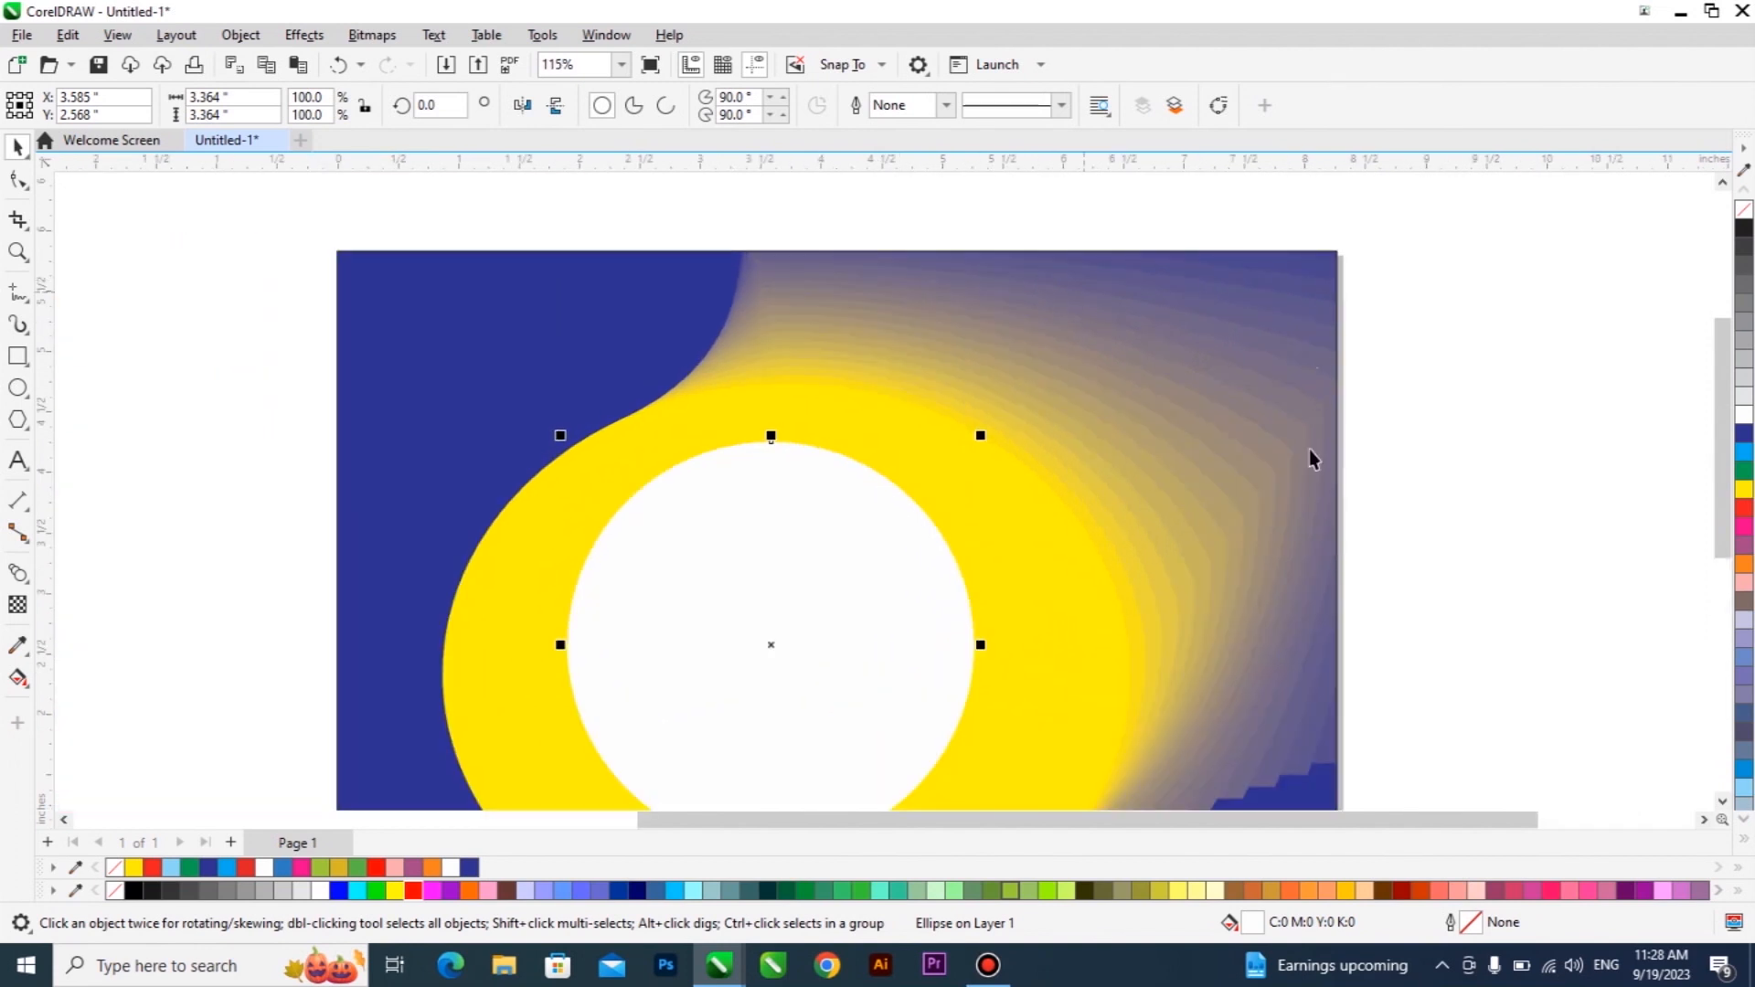
scroll(905, 347, down, 2)
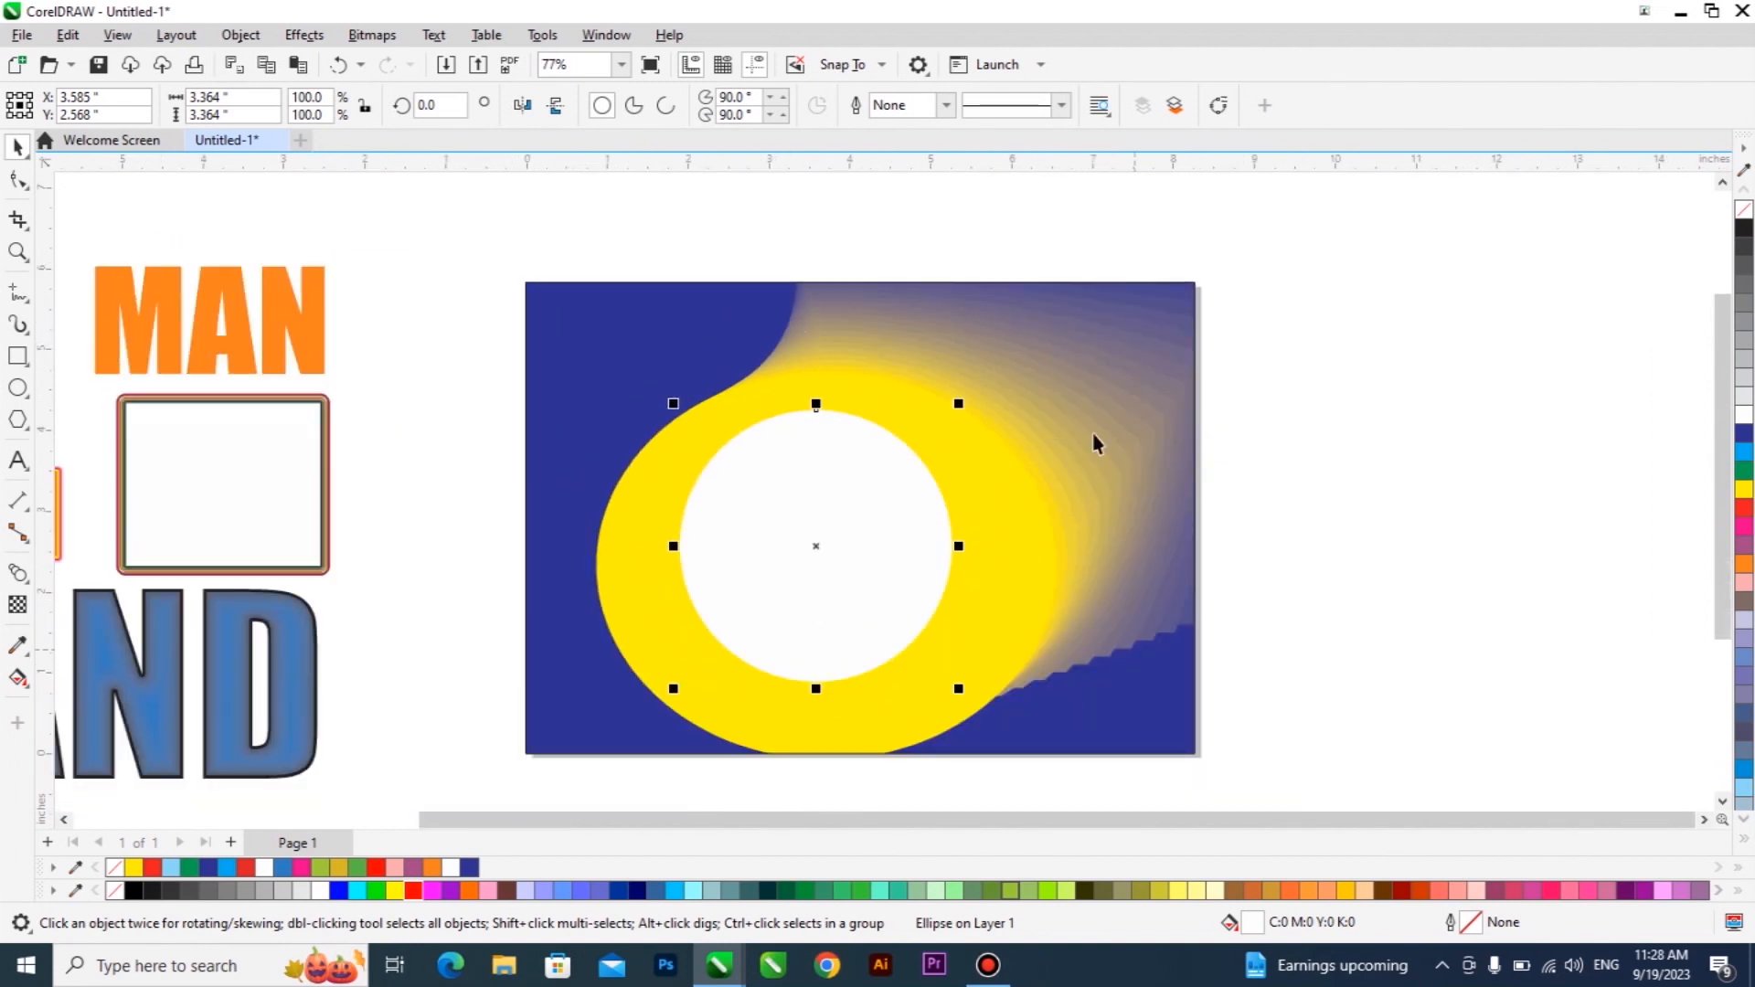
scroll(1310, 240, down, 1)
drag(1317, 249, 609, 693)
key(Delete)
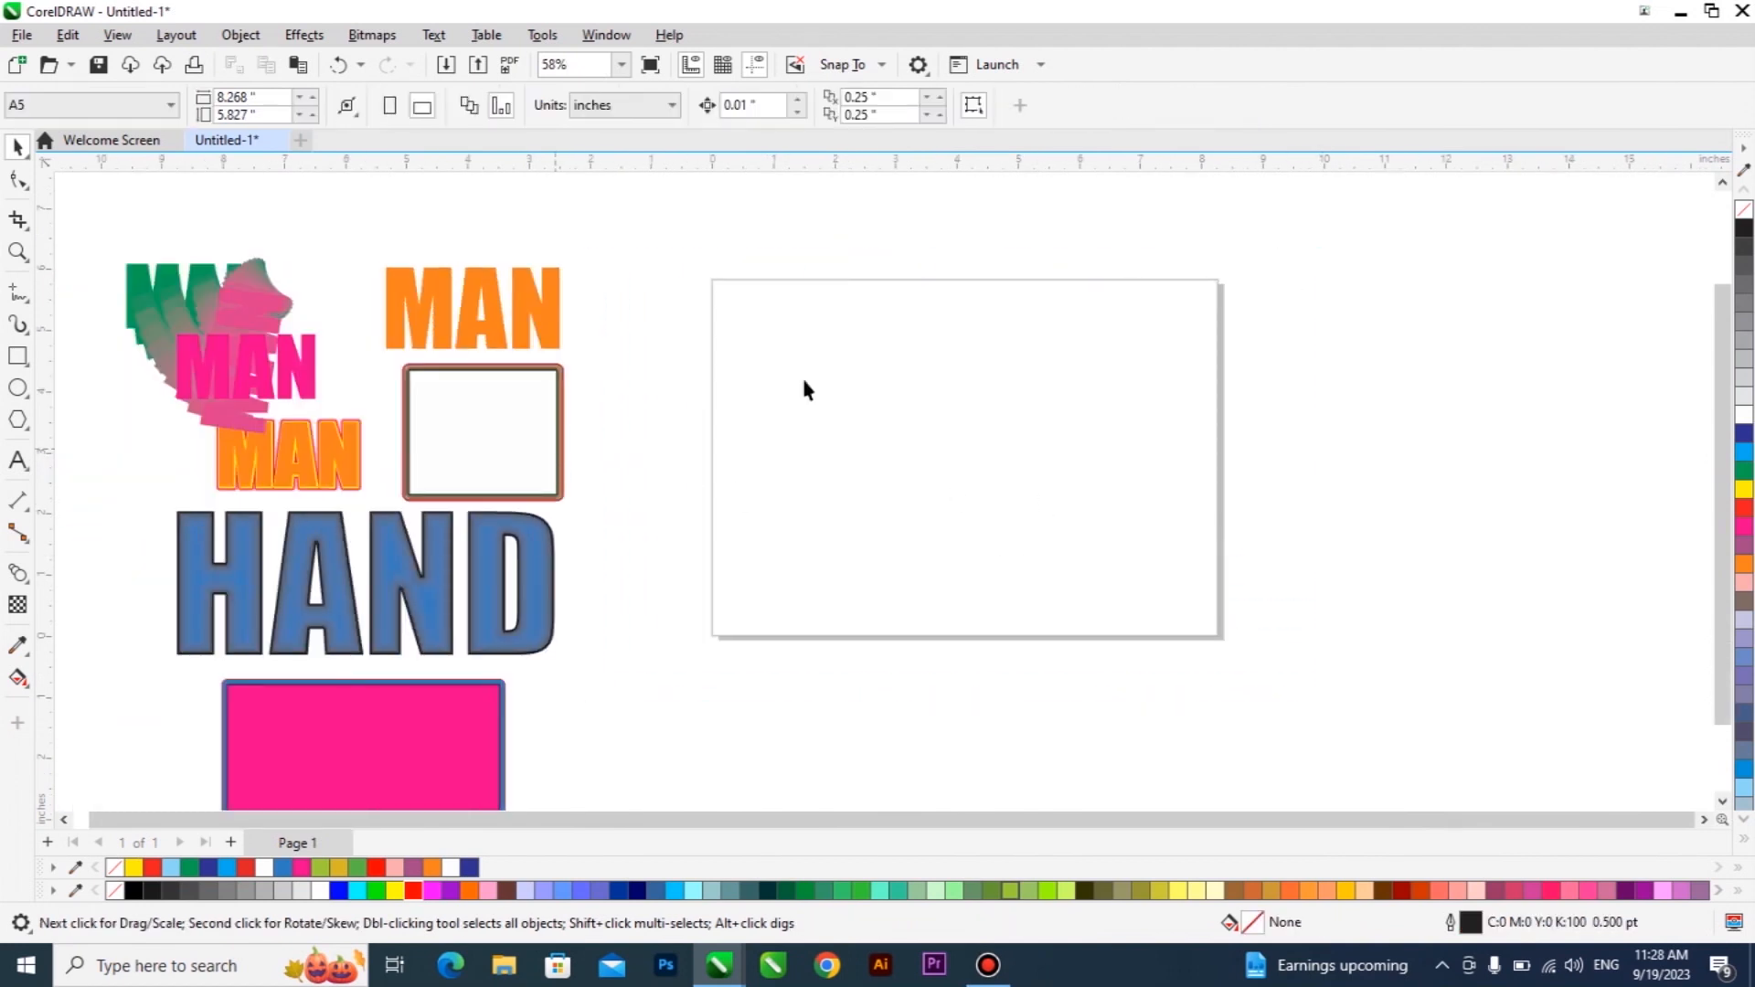
Set the page size back to A4 portrait
scroll(606, 275, down, 1)
drag(640, 207, 223, 660)
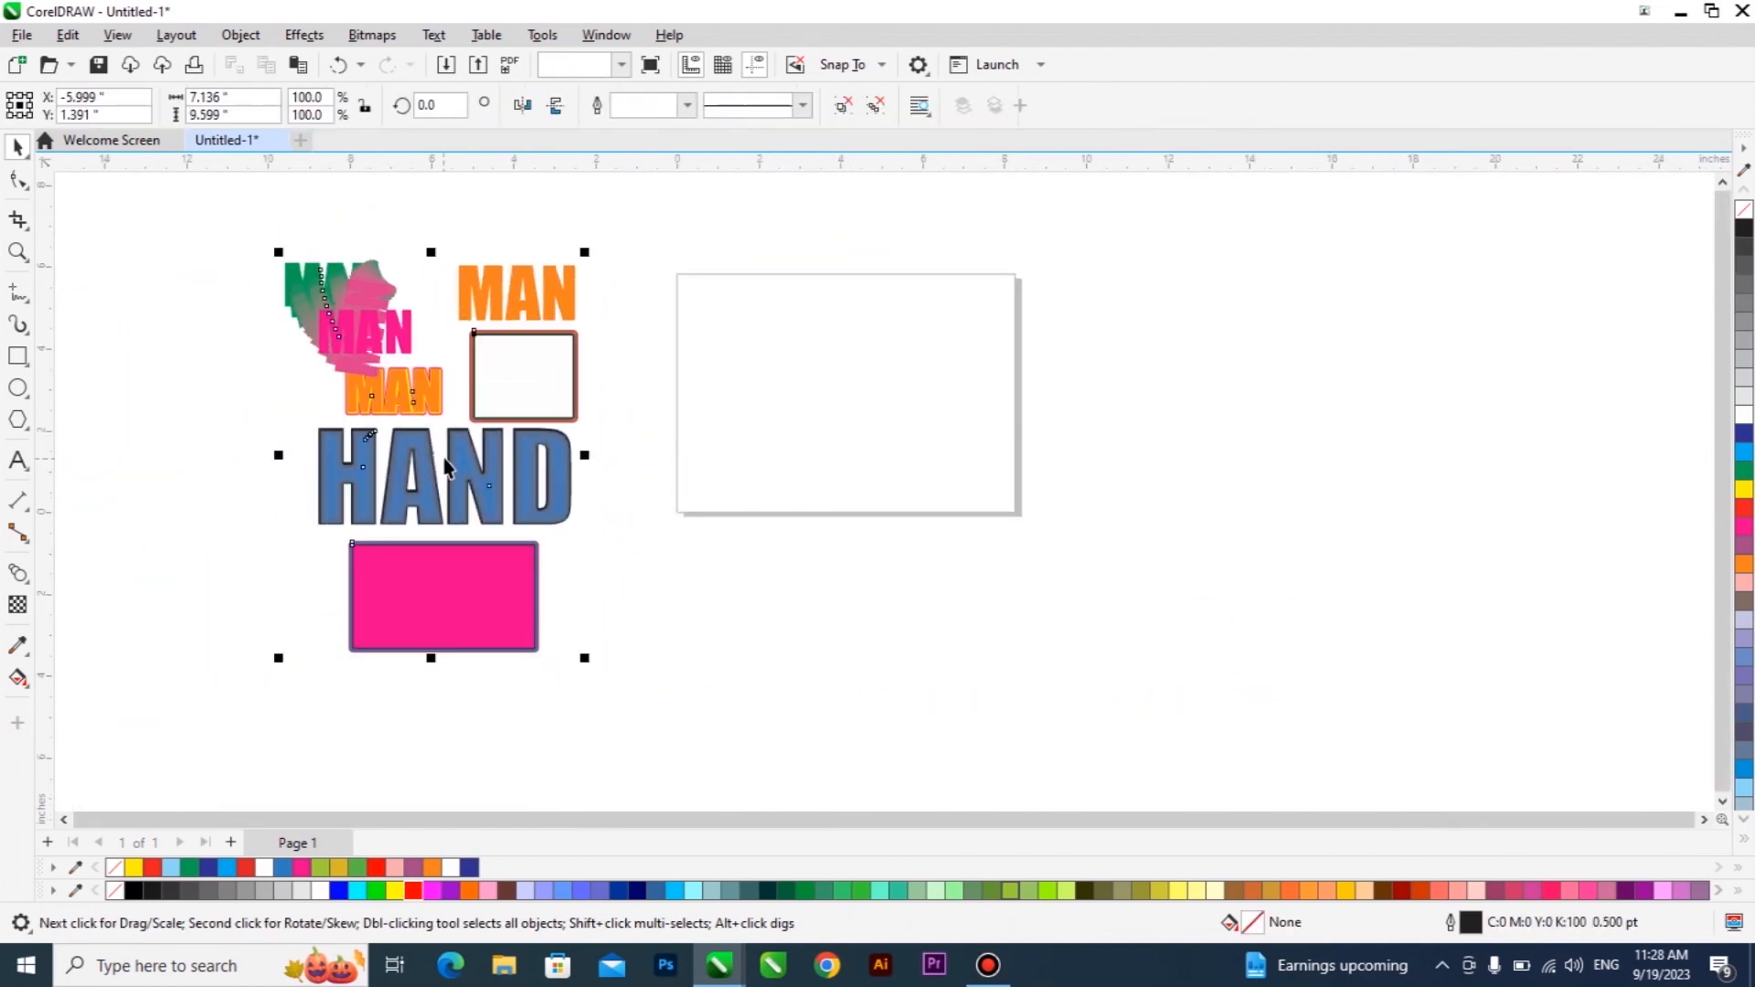
click(798, 395)
click(152, 106)
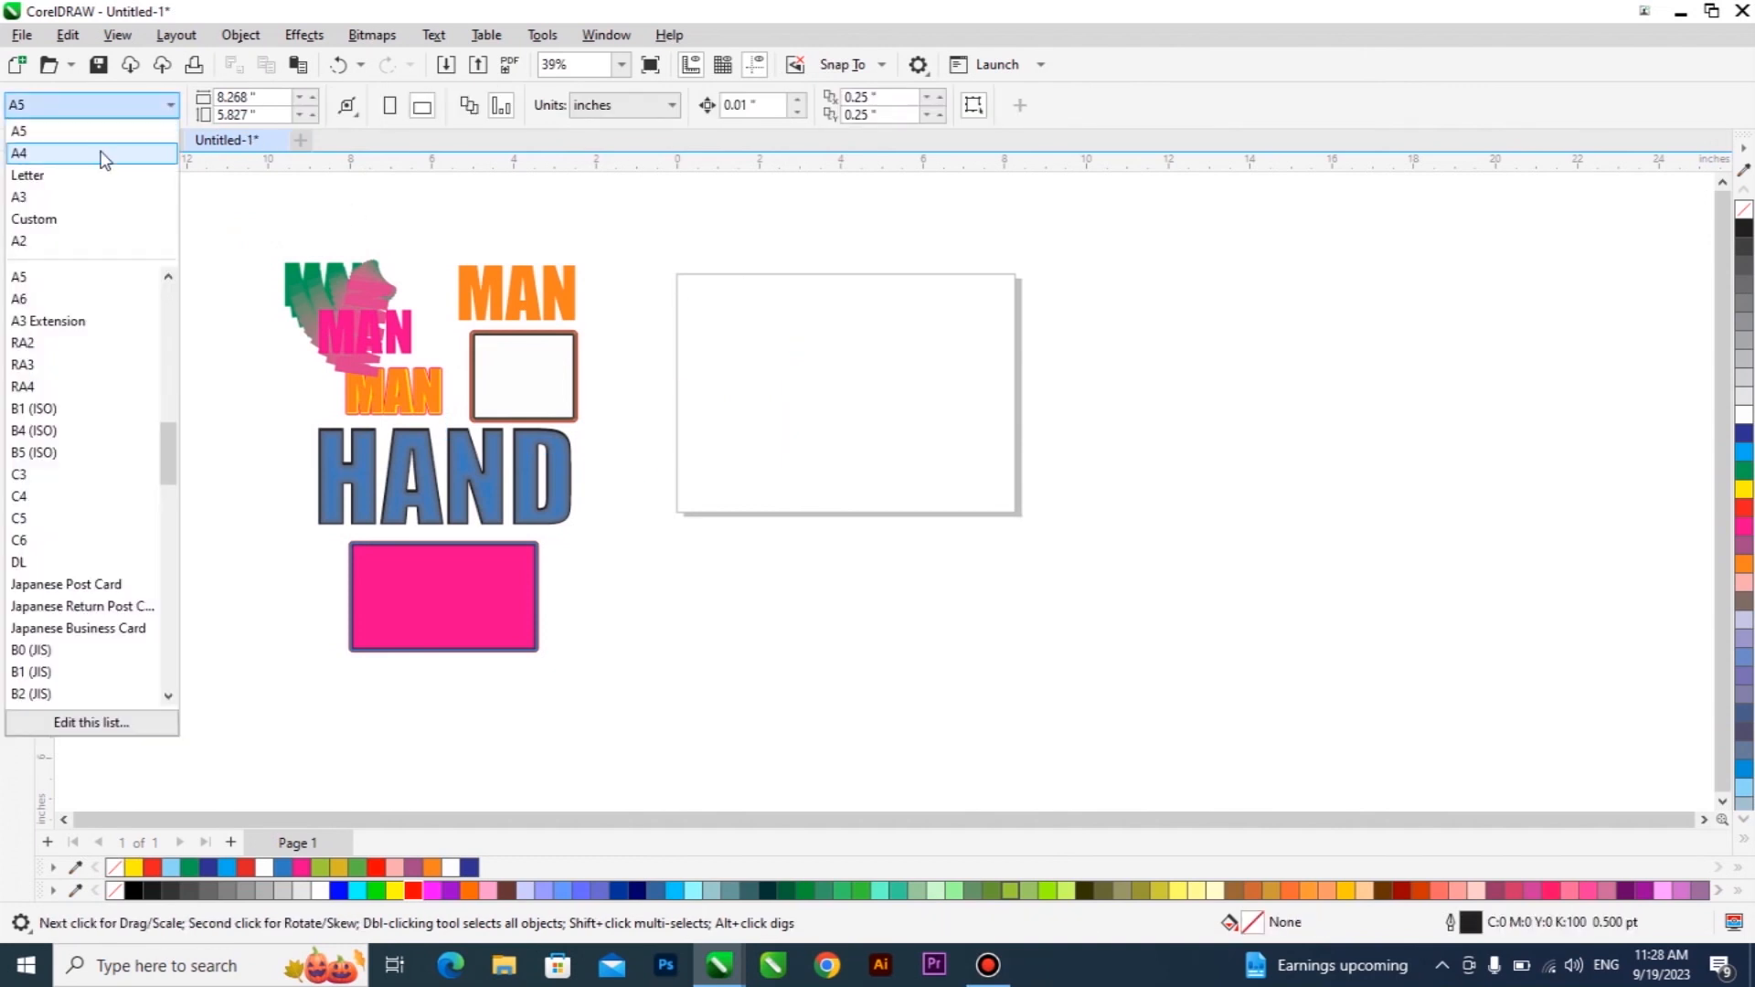
Group all the sample text and frames beside the page and move the group onto the A4 page
drag(701, 251, 189, 813)
drag(492, 513, 674, 253)
drag(216, 764, 216, 764)
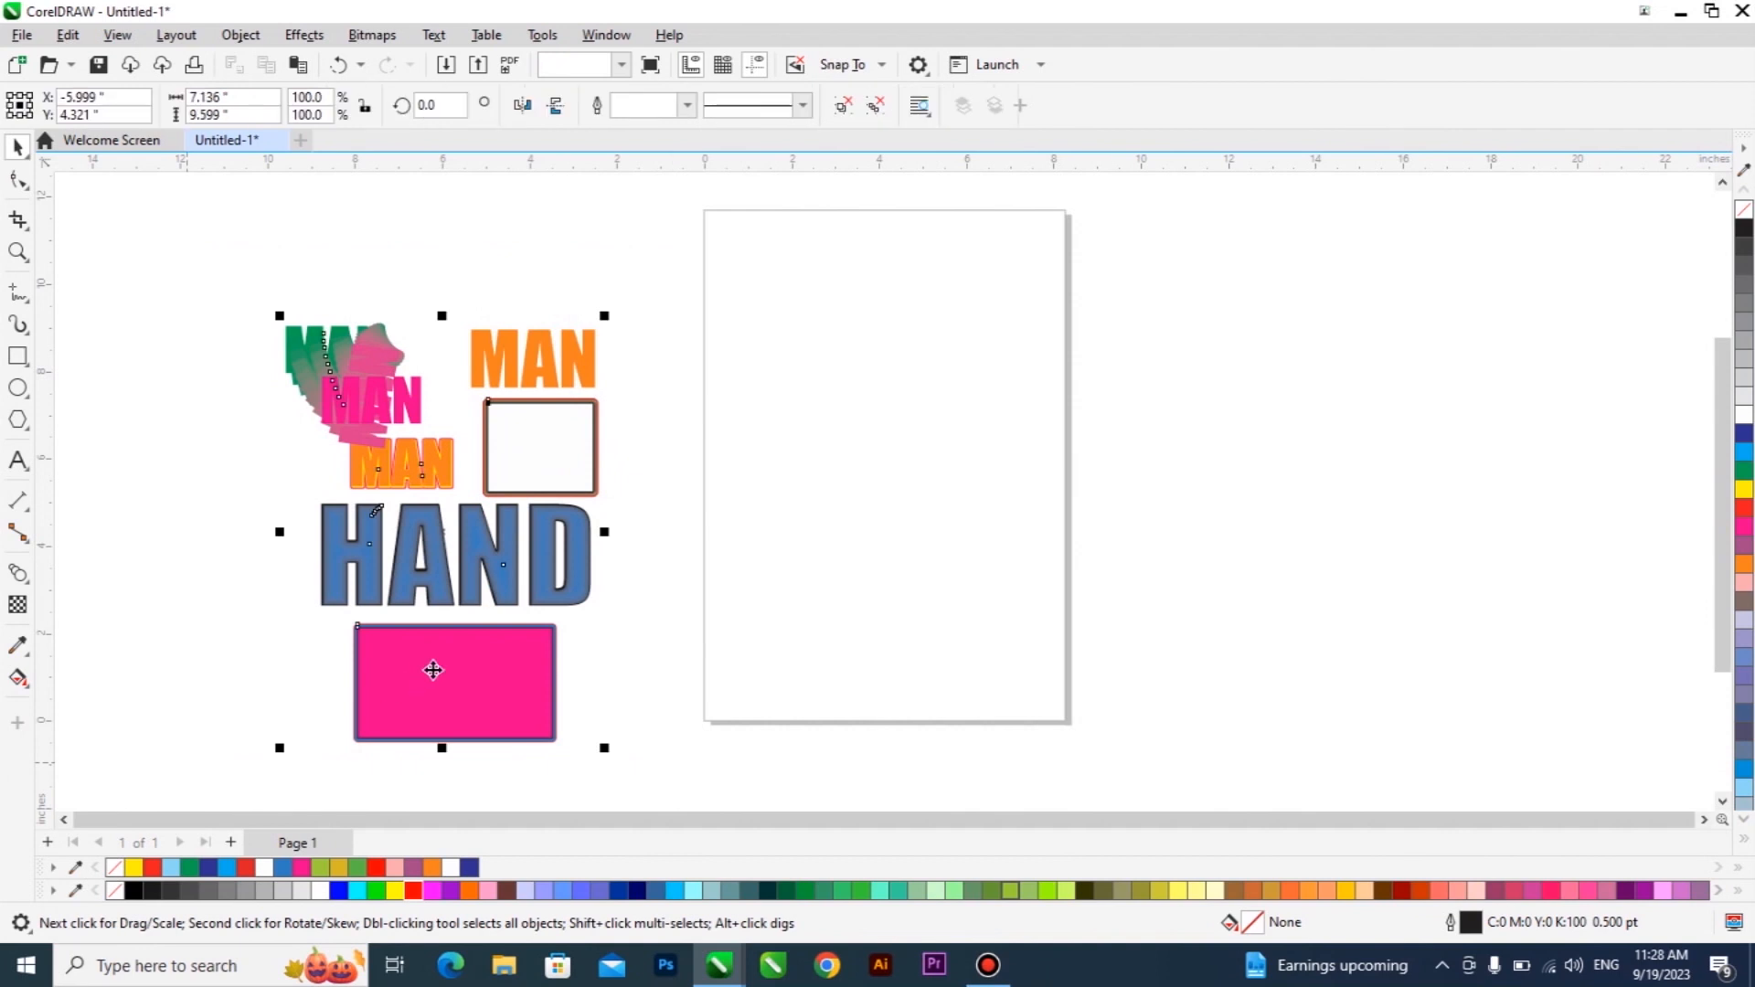
drag(431, 666, 870, 524)
scroll(961, 631, up, 2)
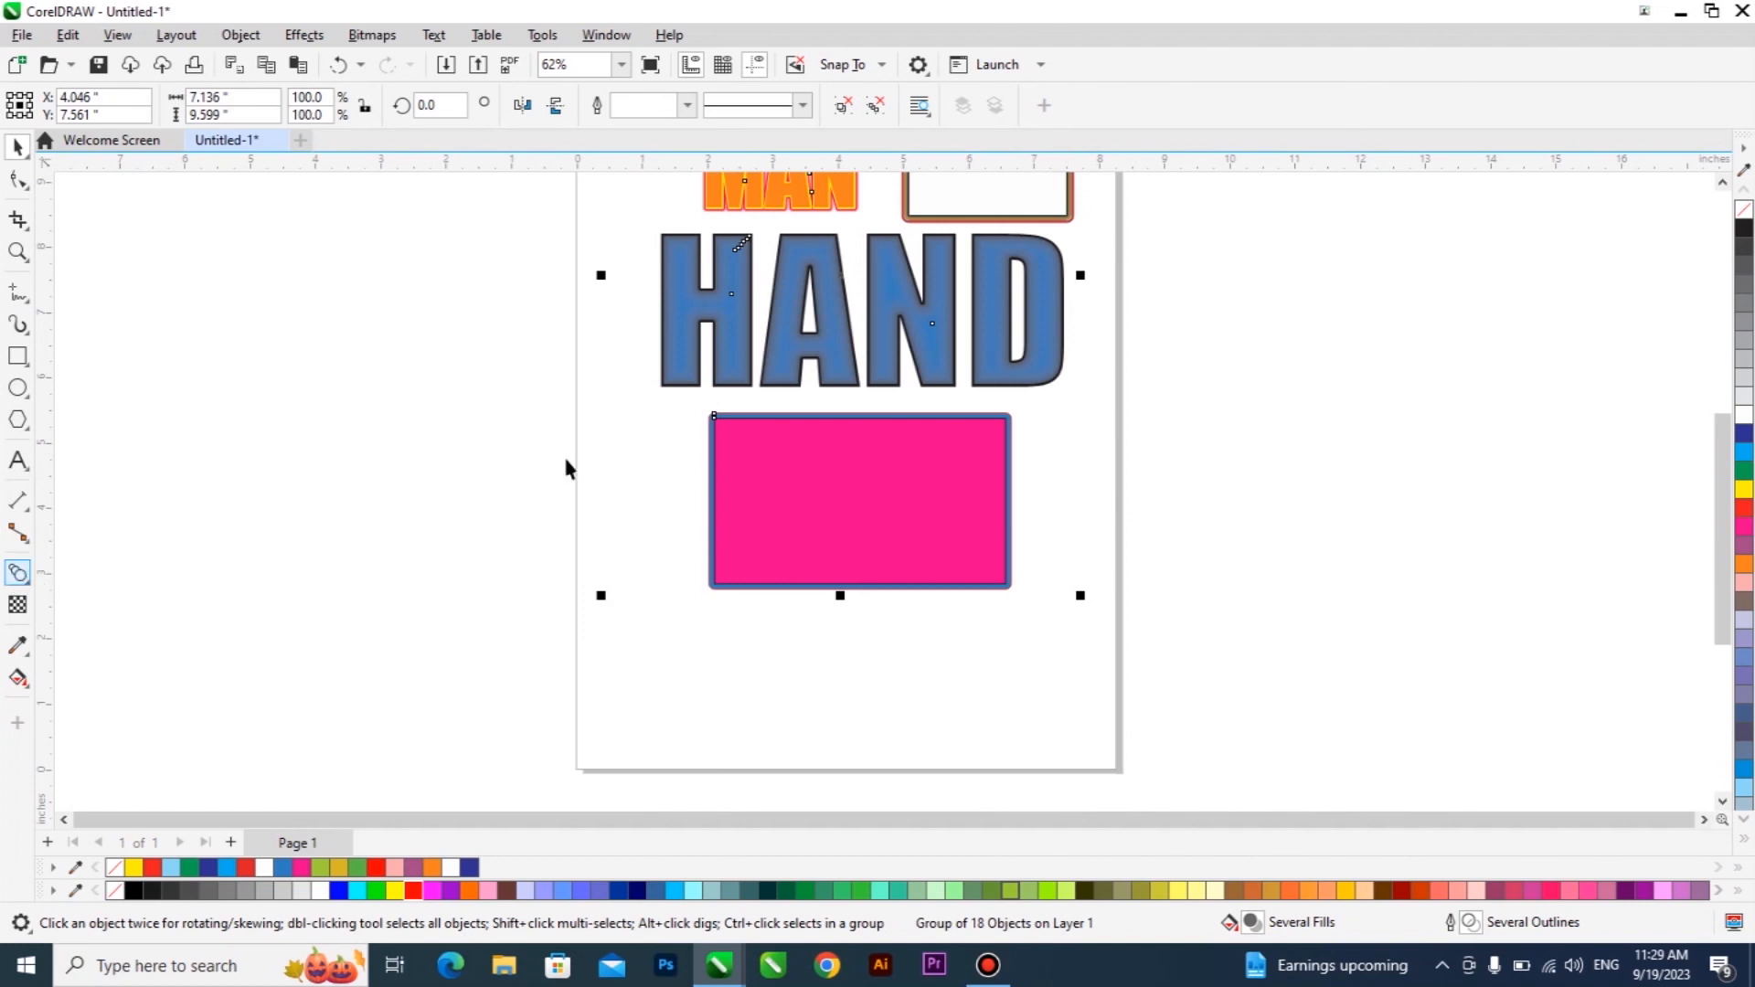
click(20, 576)
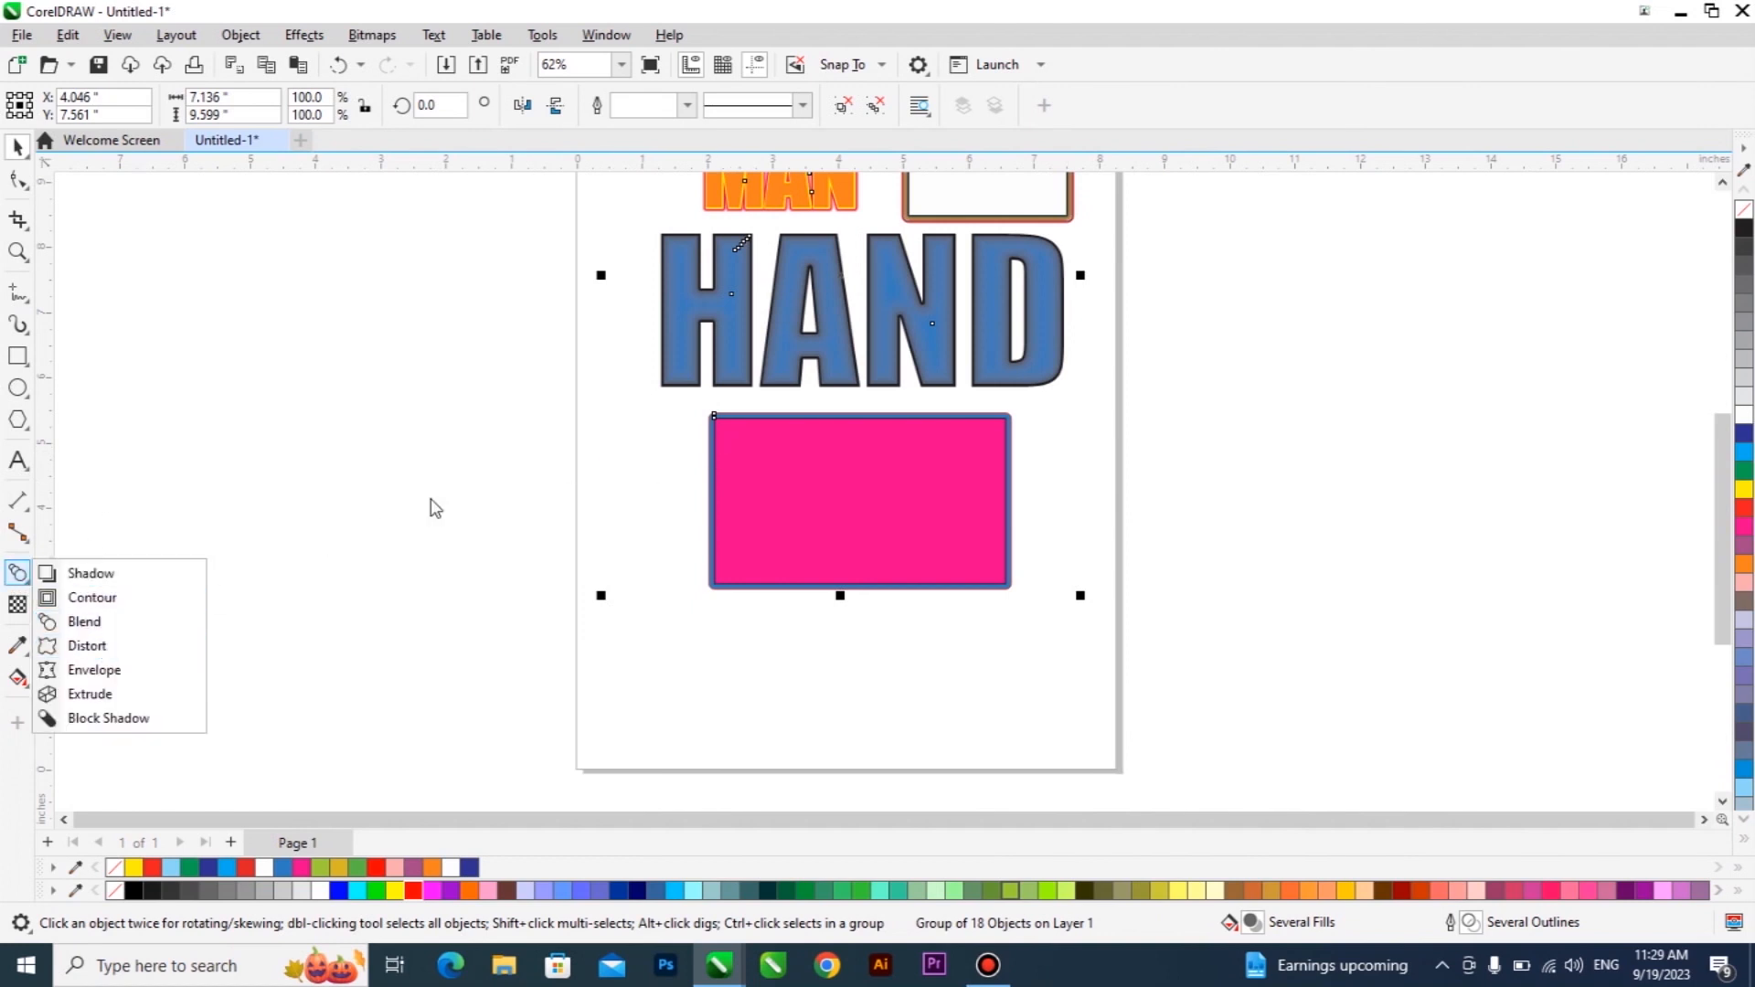
scroll(760, 707, down, 1)
scroll(905, 616, down, 1)
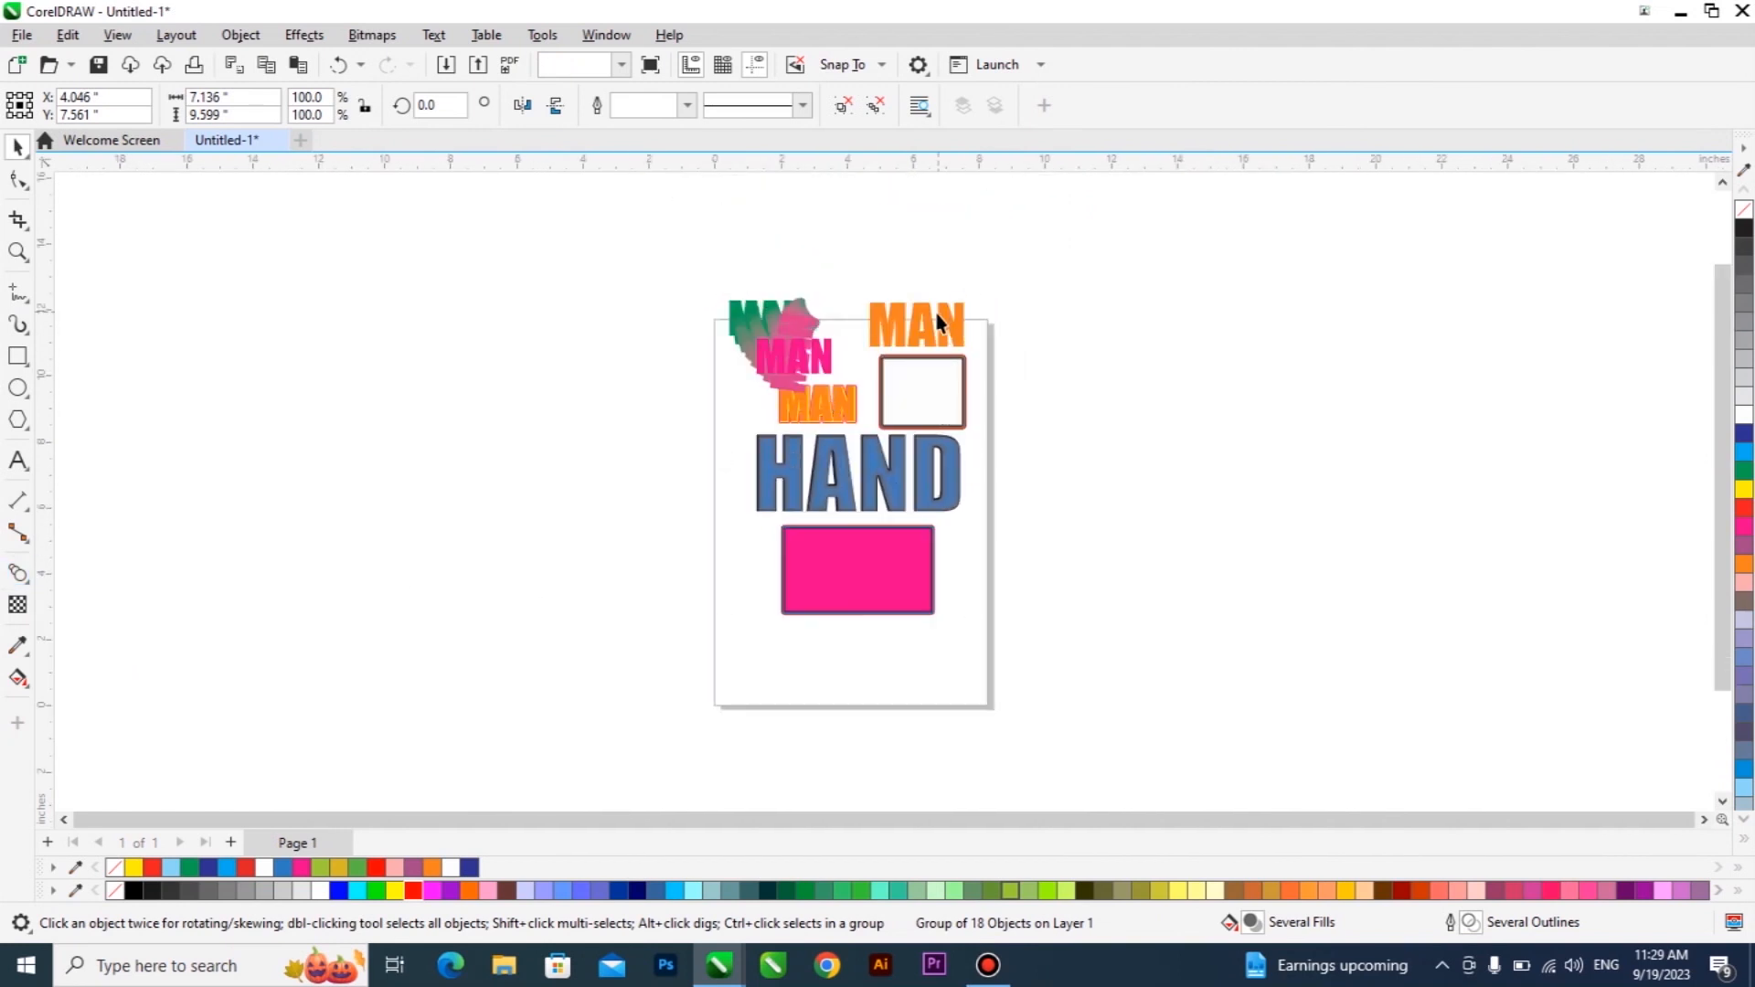
Move the upper orange MAN text to the empty area below the pink rectangle on the page
click(1108, 265)
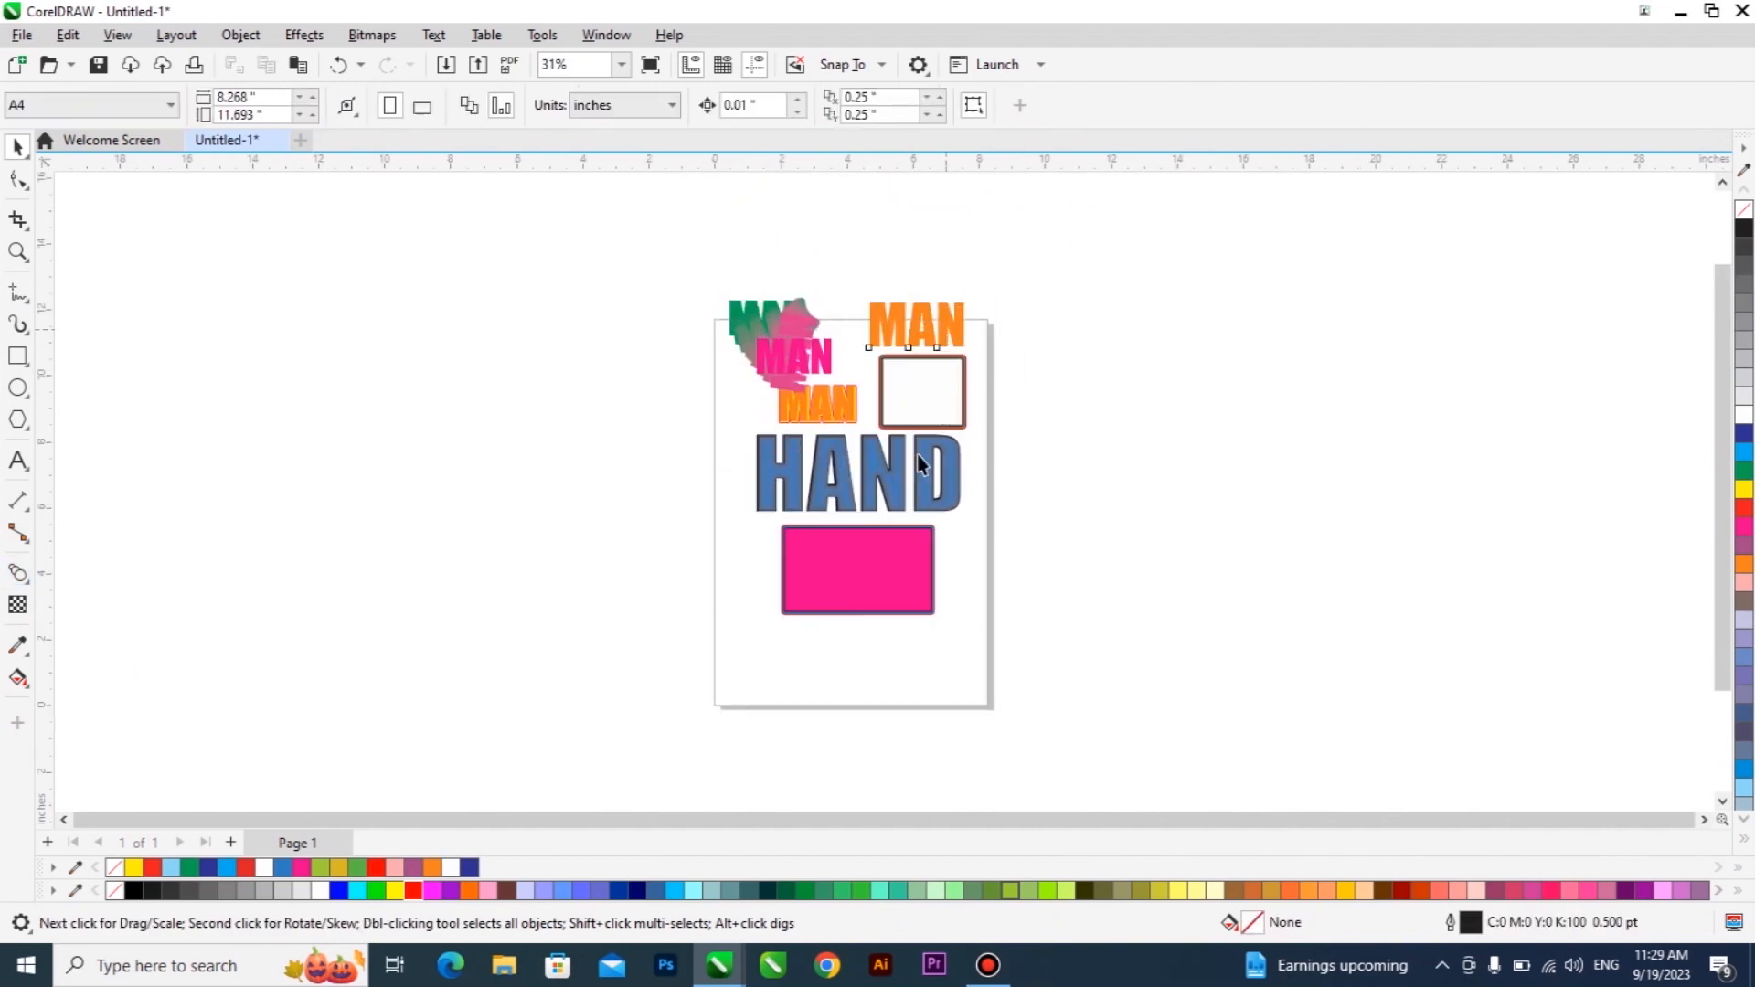
drag(948, 333, 814, 654)
scroll(816, 670, up, 3)
scroll(809, 661, up, 3)
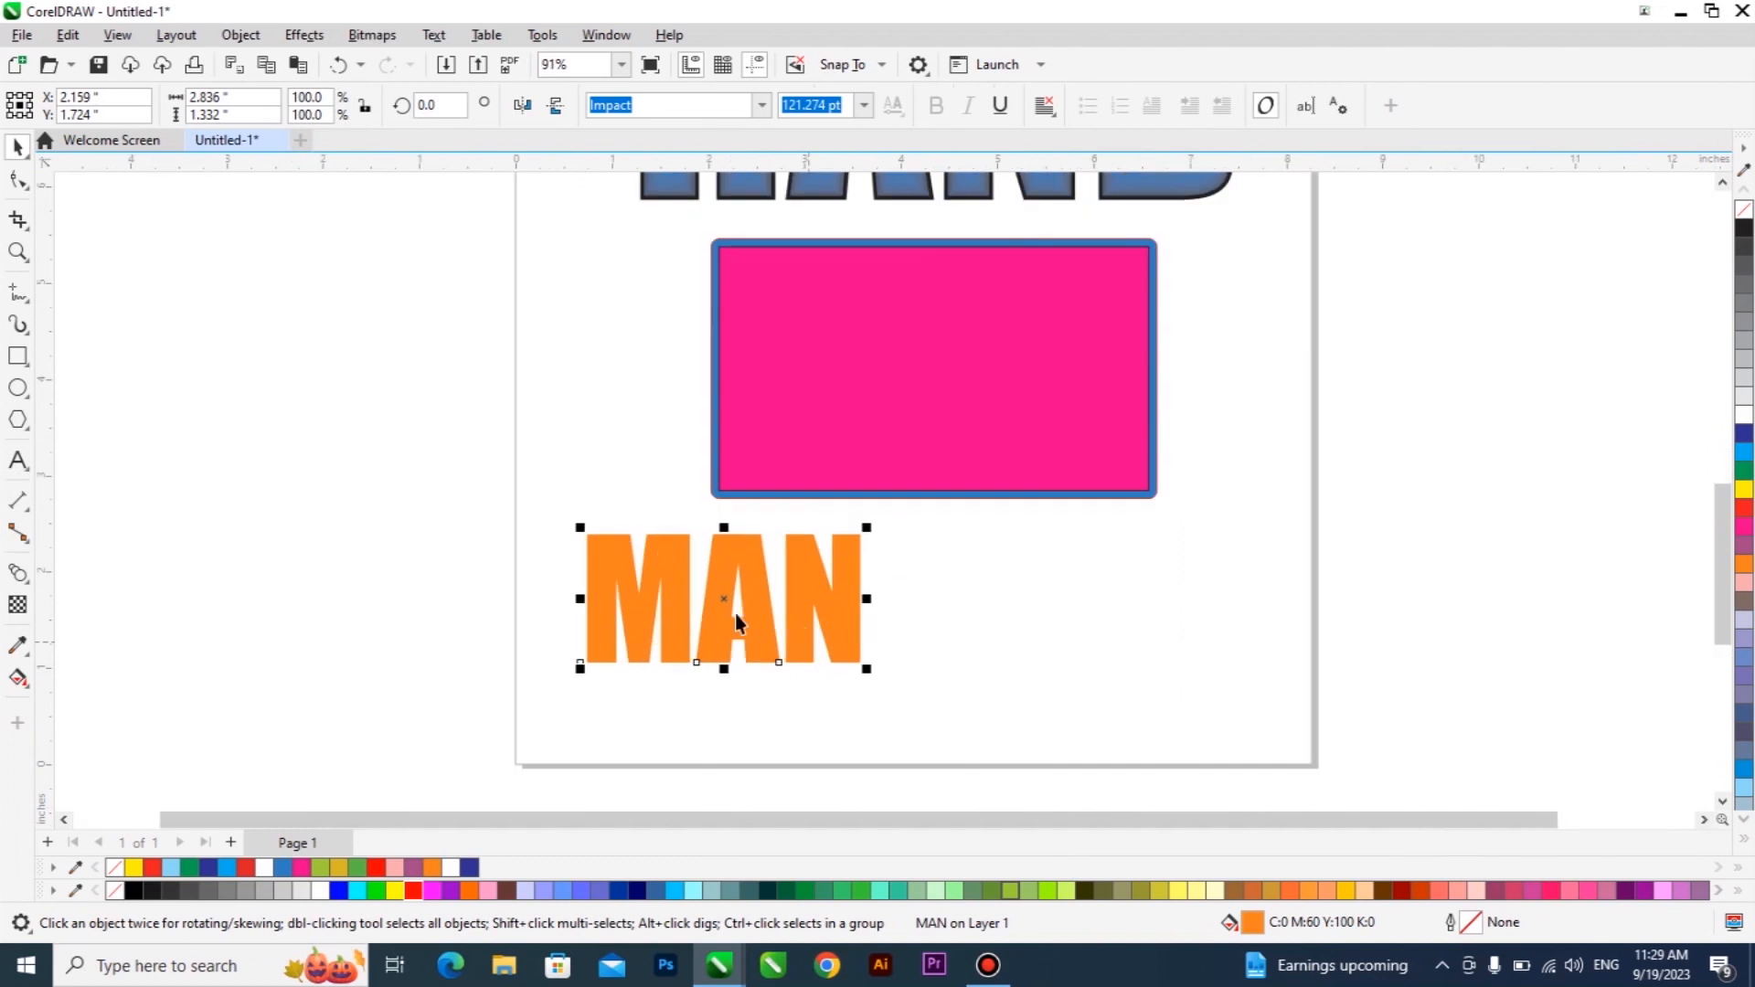
Distort the moved MAN text with the Pull Corners preset
click(18, 573)
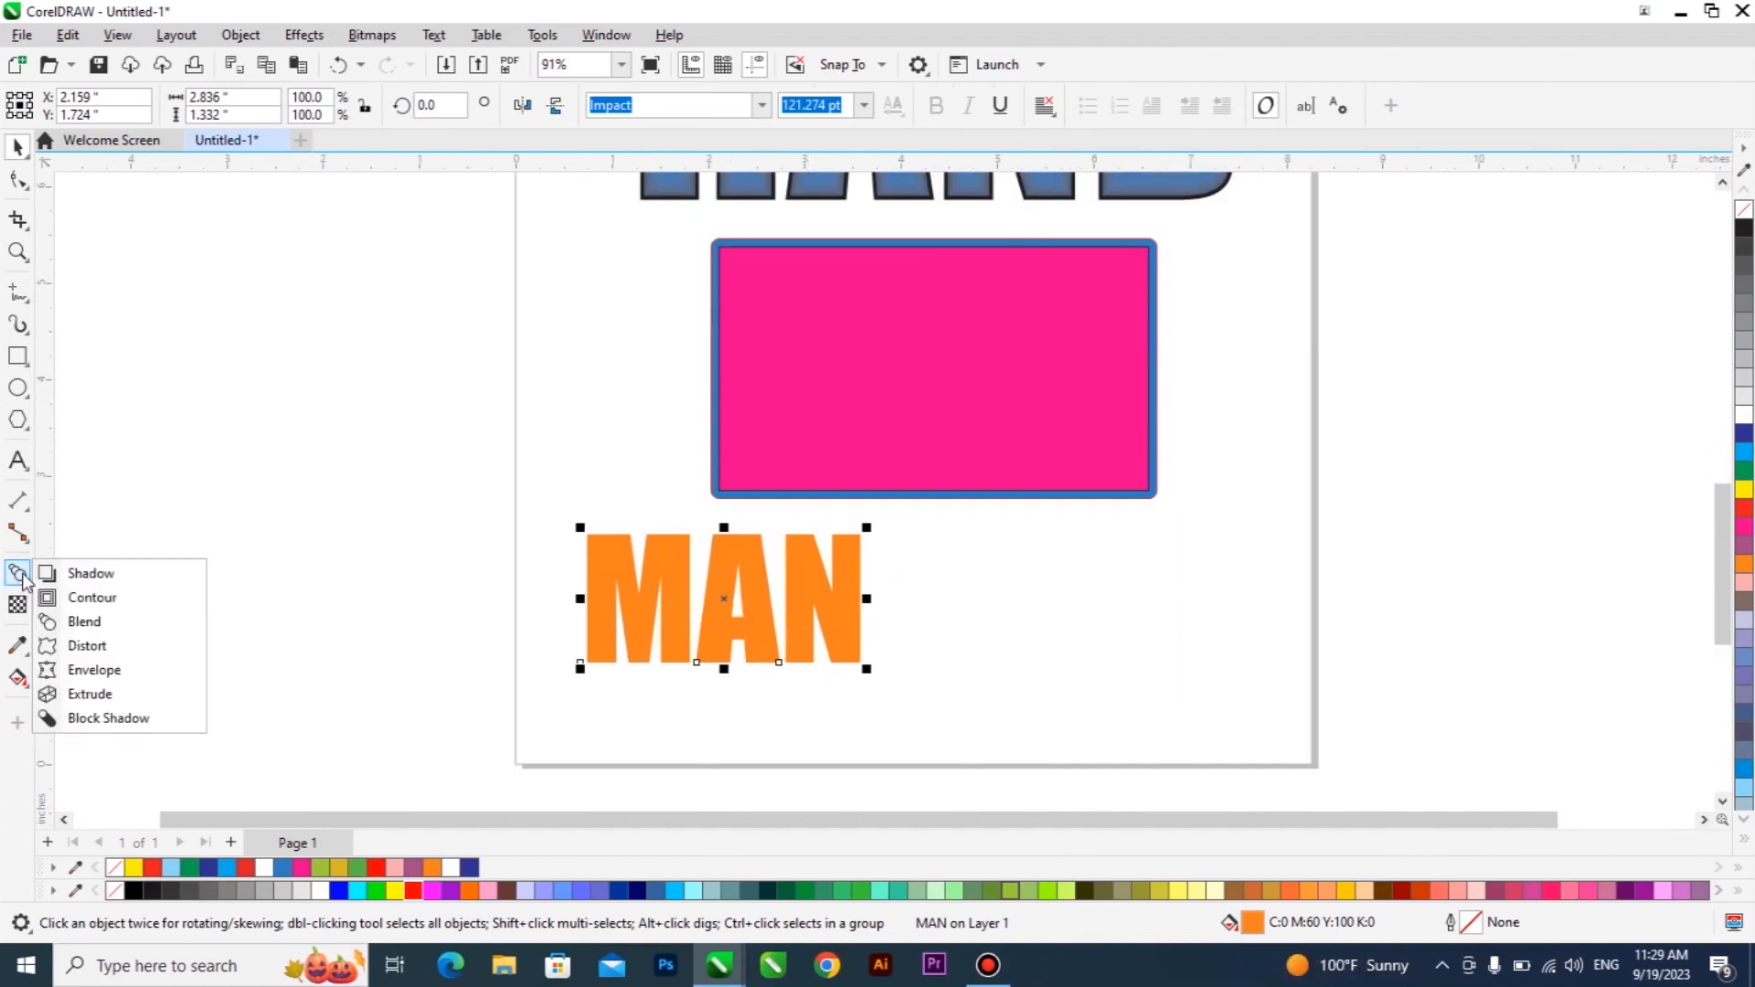
click(88, 646)
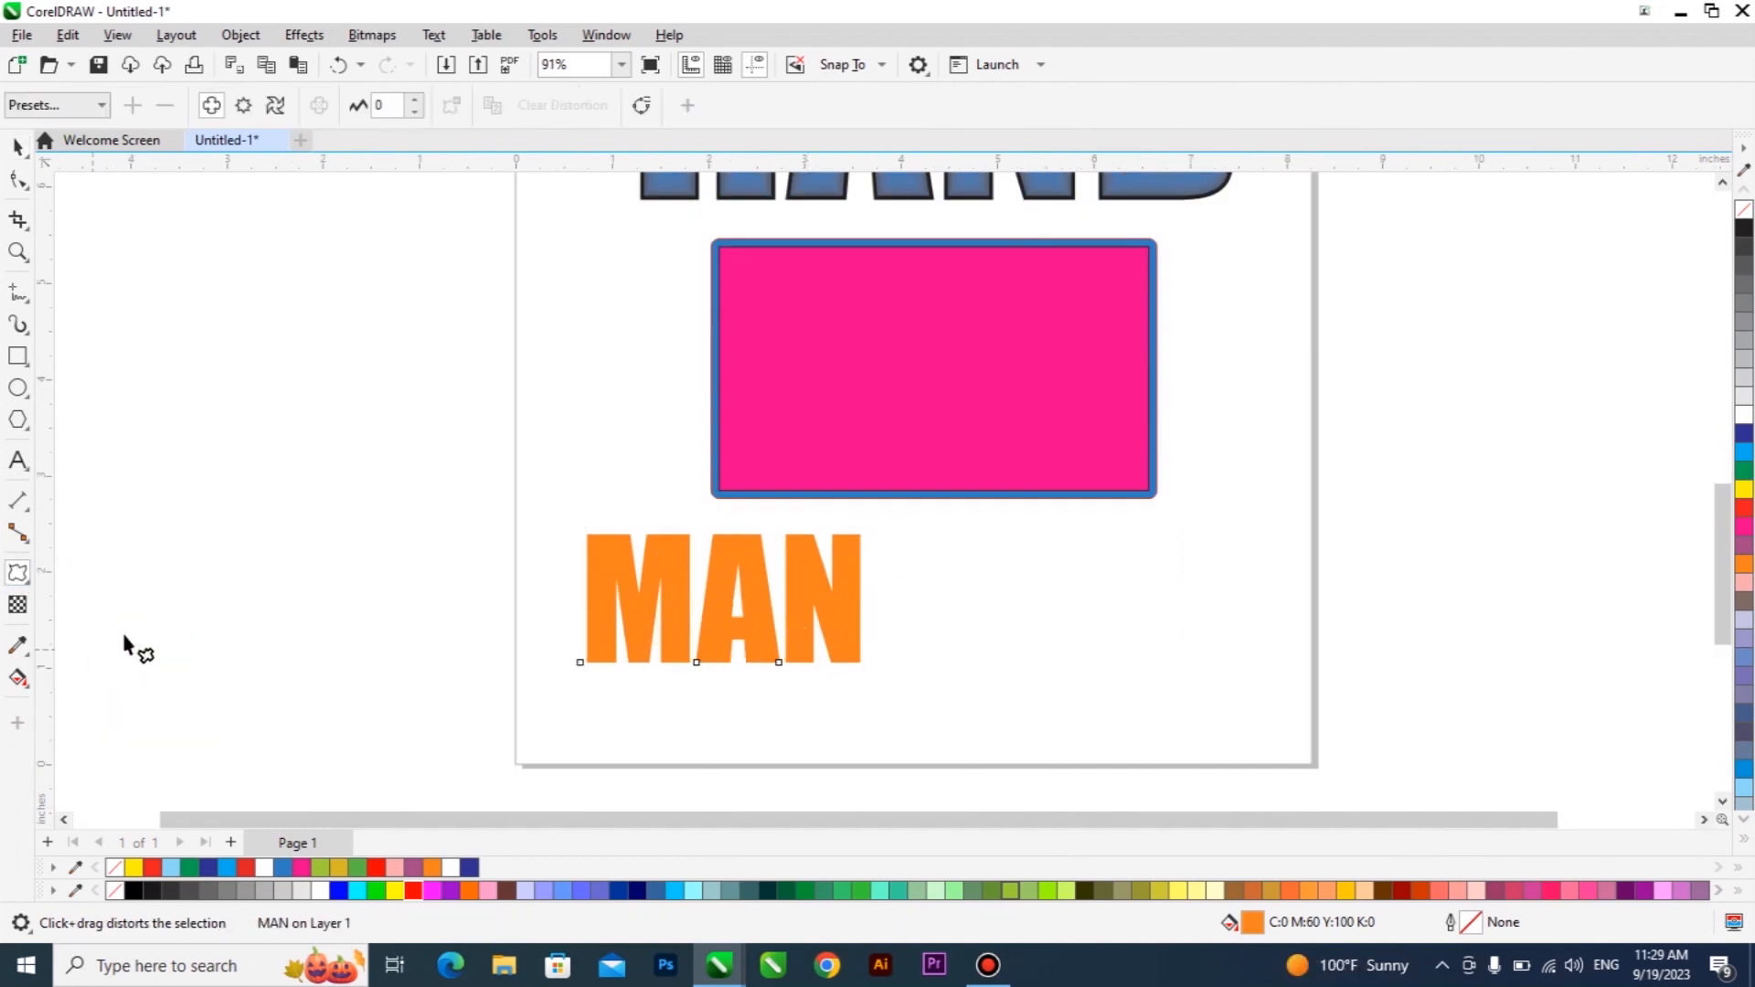
click(81, 108)
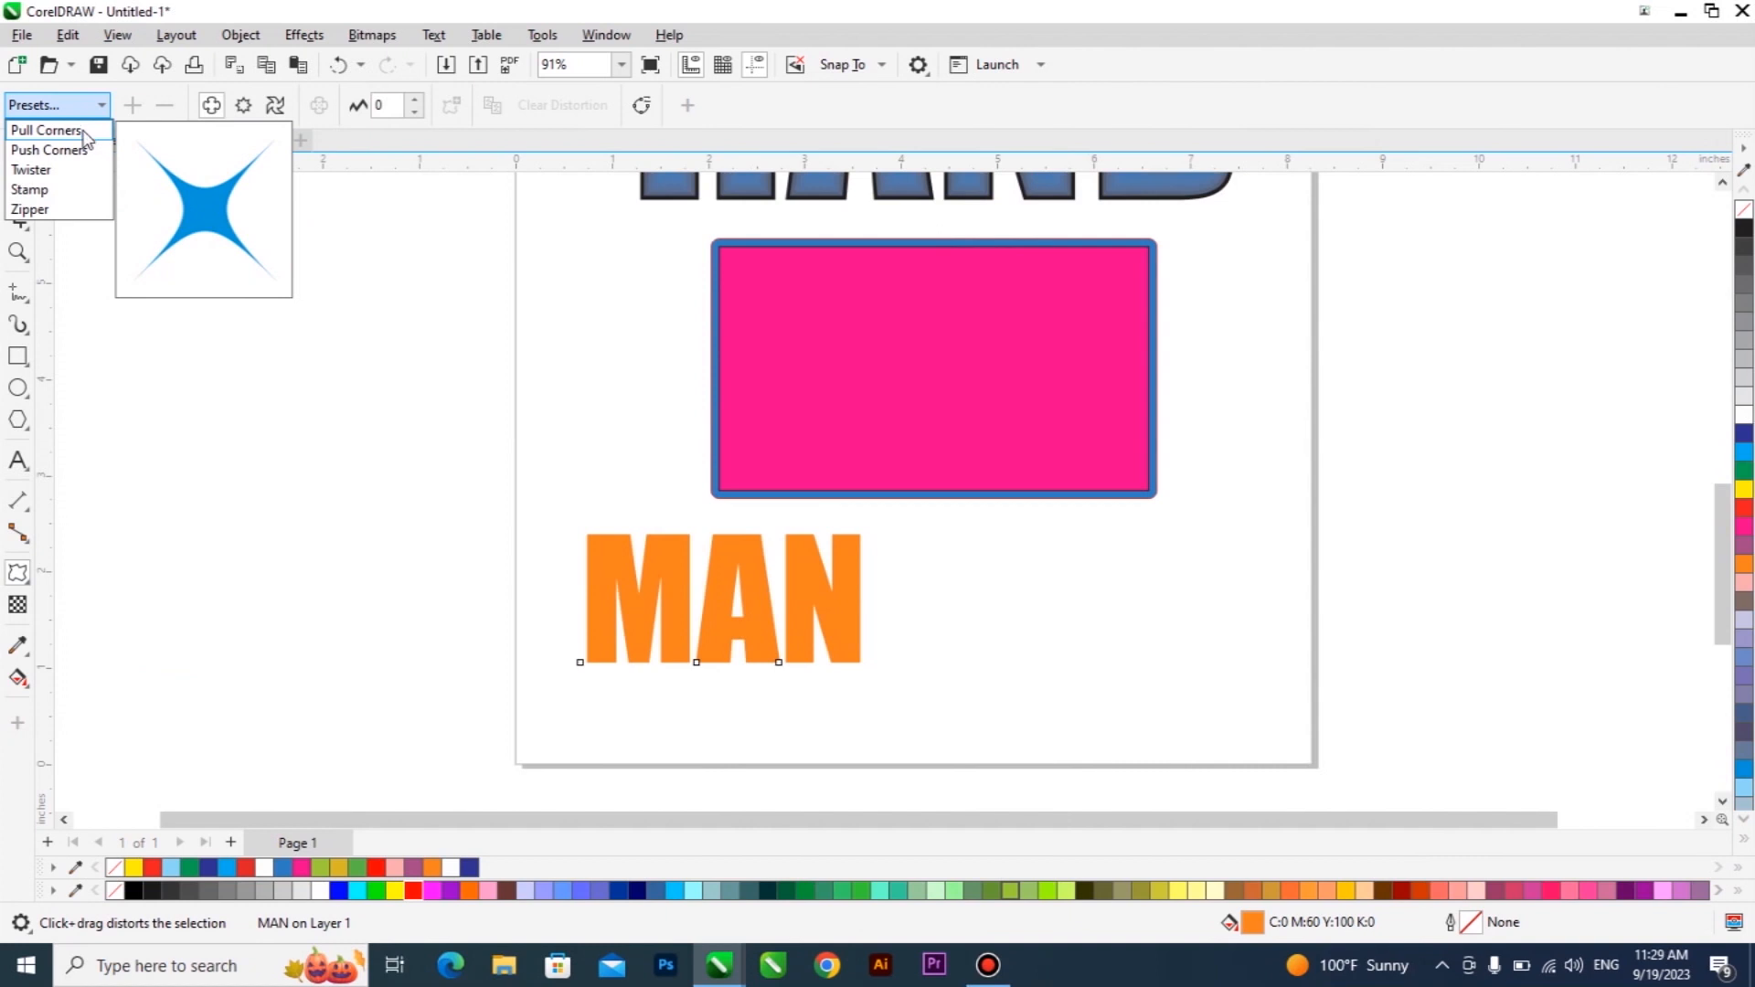
click(46, 130)
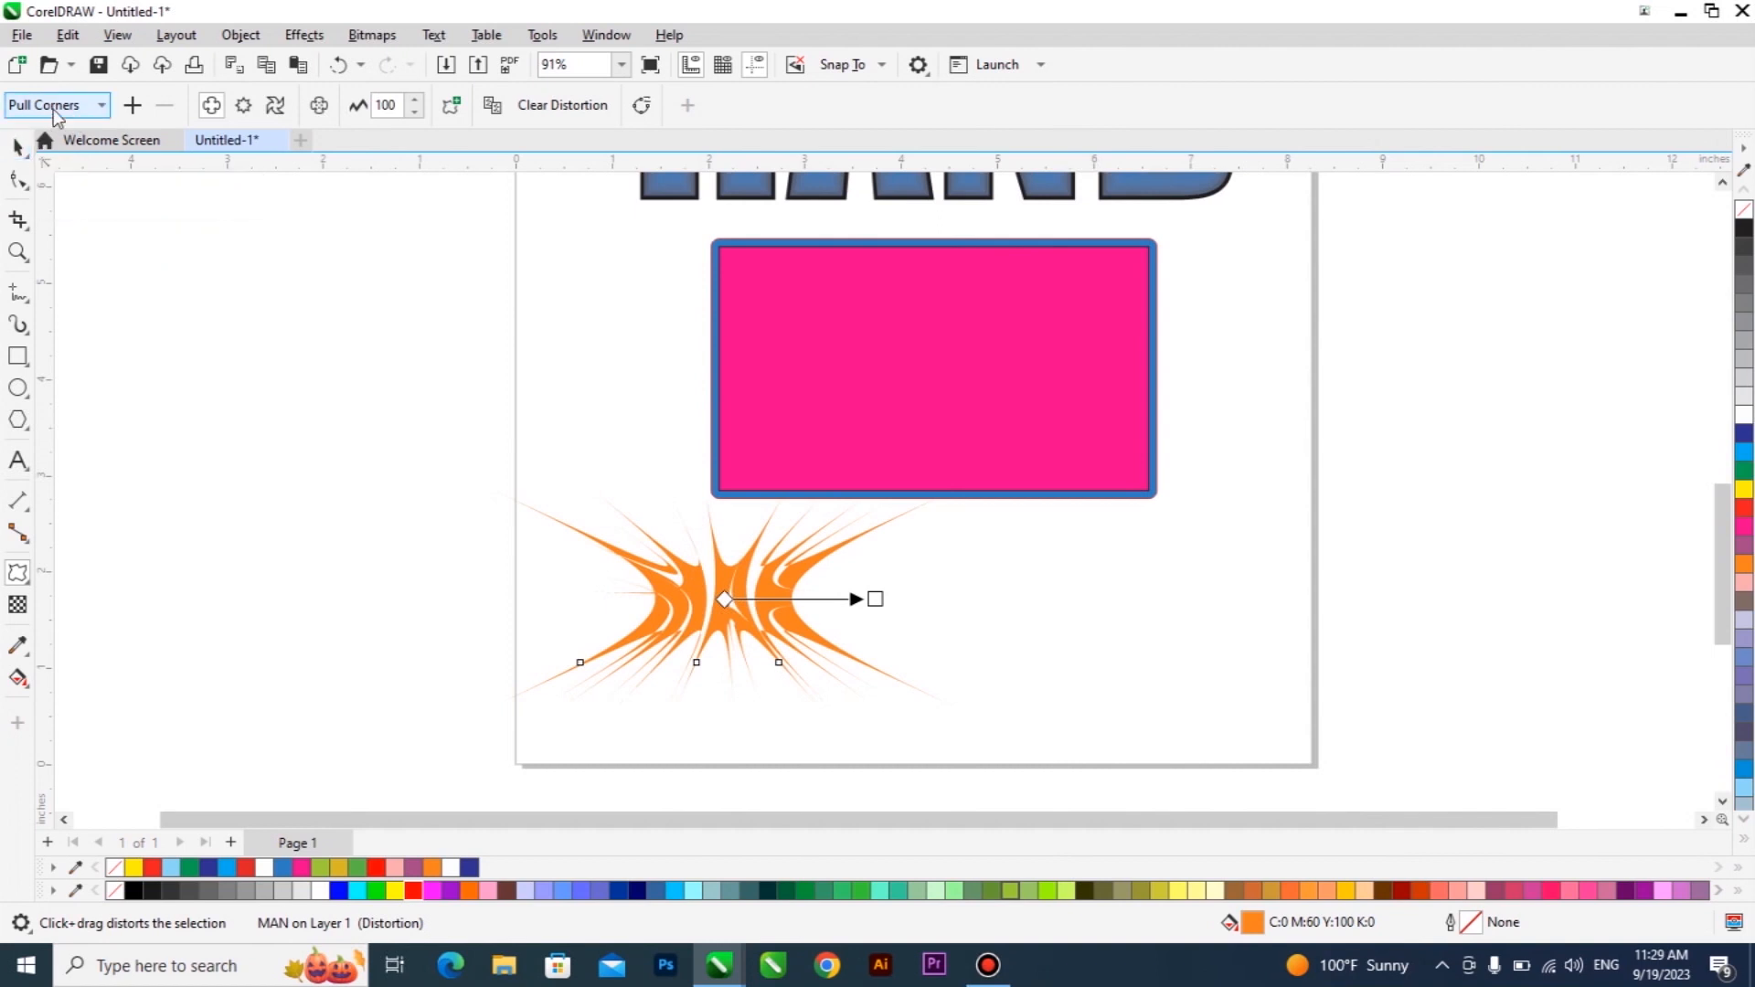
Try the Twister distortion preset on the MAN text, cancel its calculation, and apply Push Corners instead
click(52, 114)
click(63, 180)
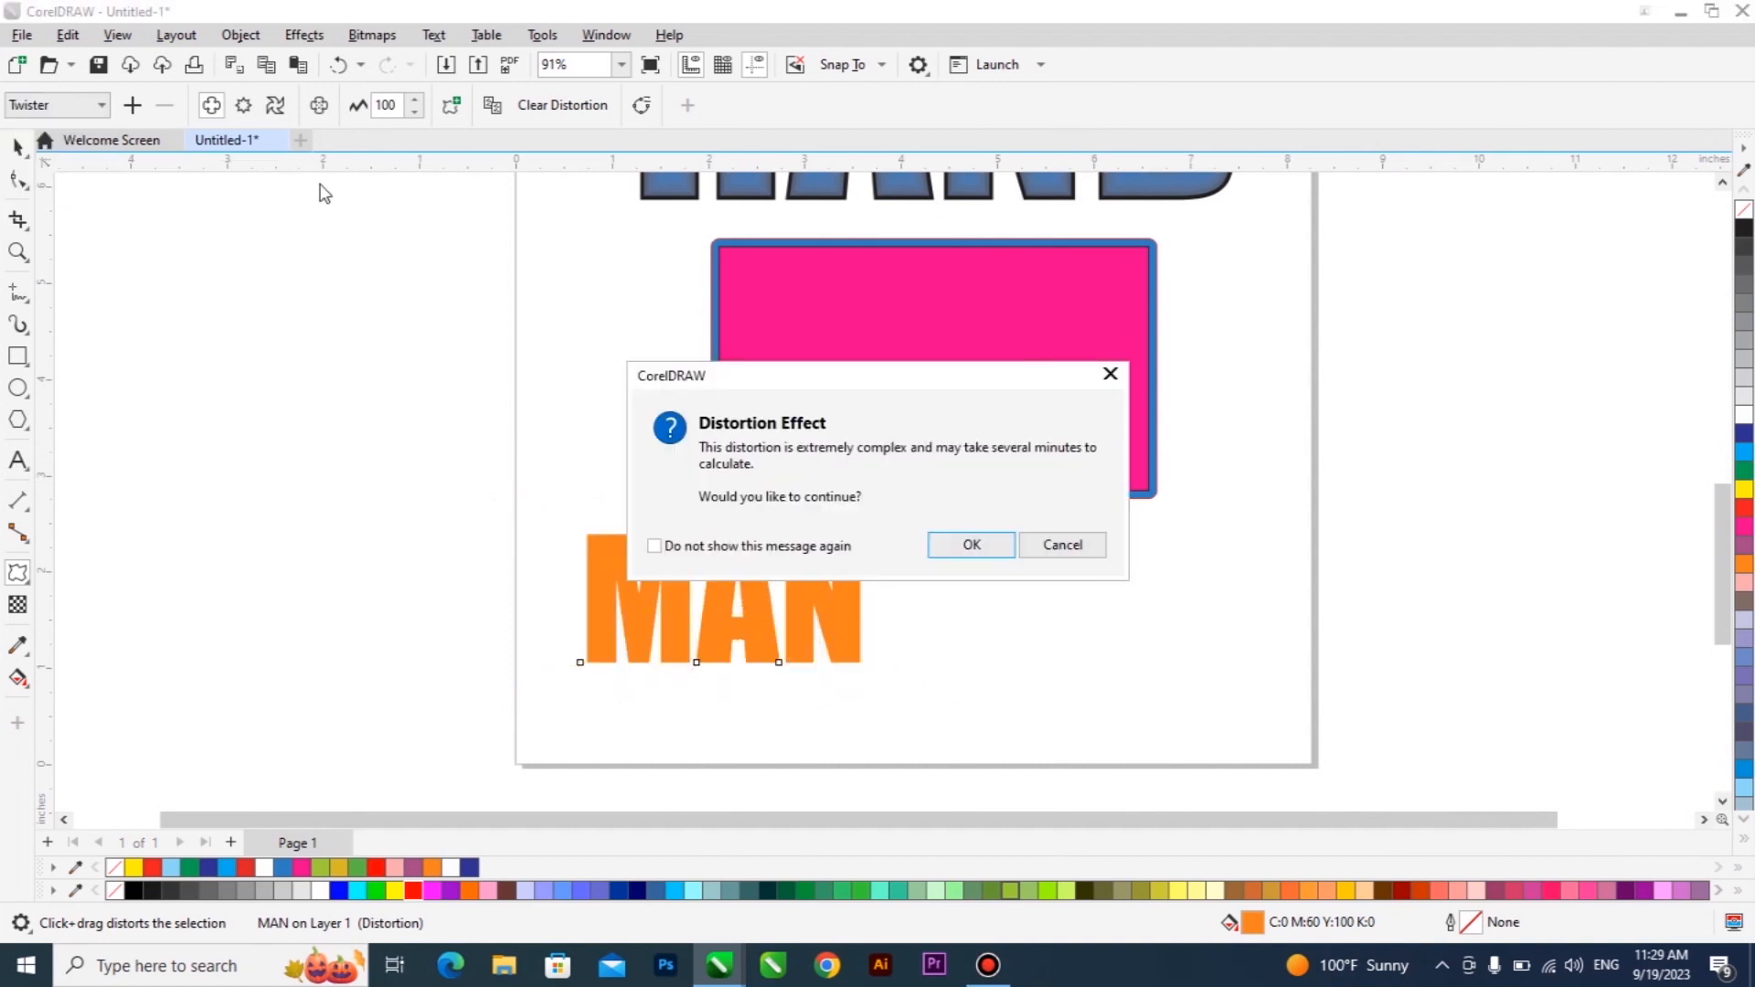
click(1051, 545)
click(55, 105)
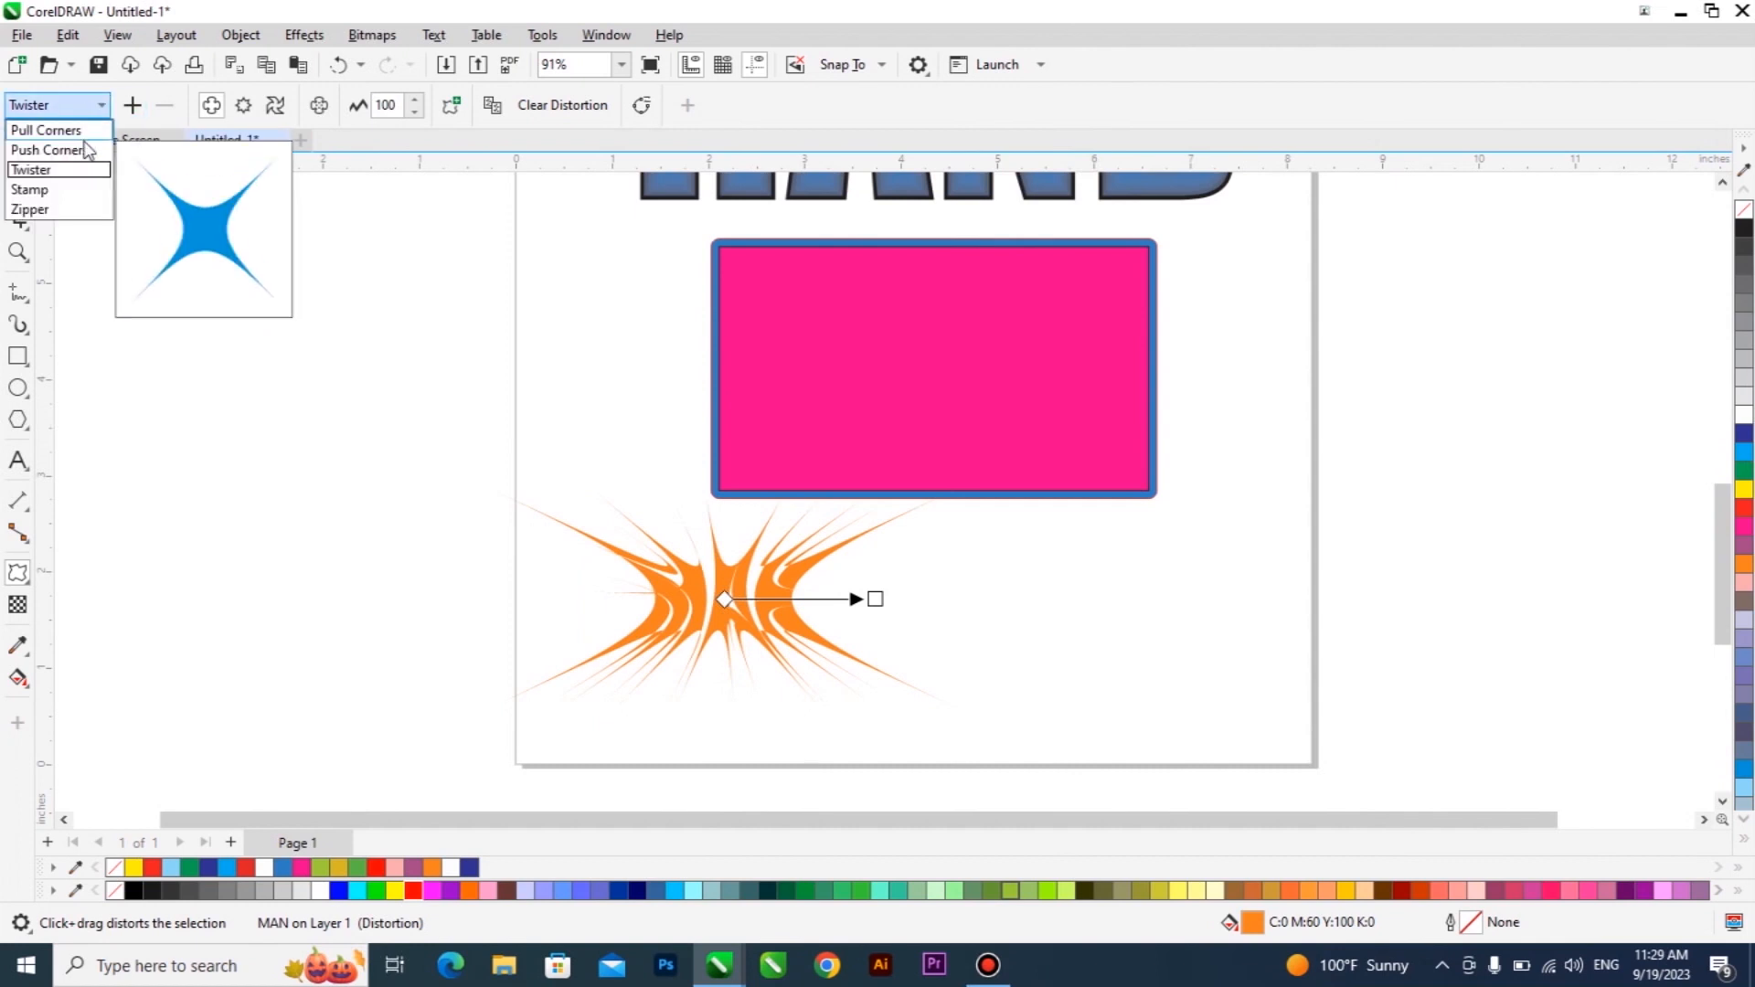
click(84, 151)
key(space)
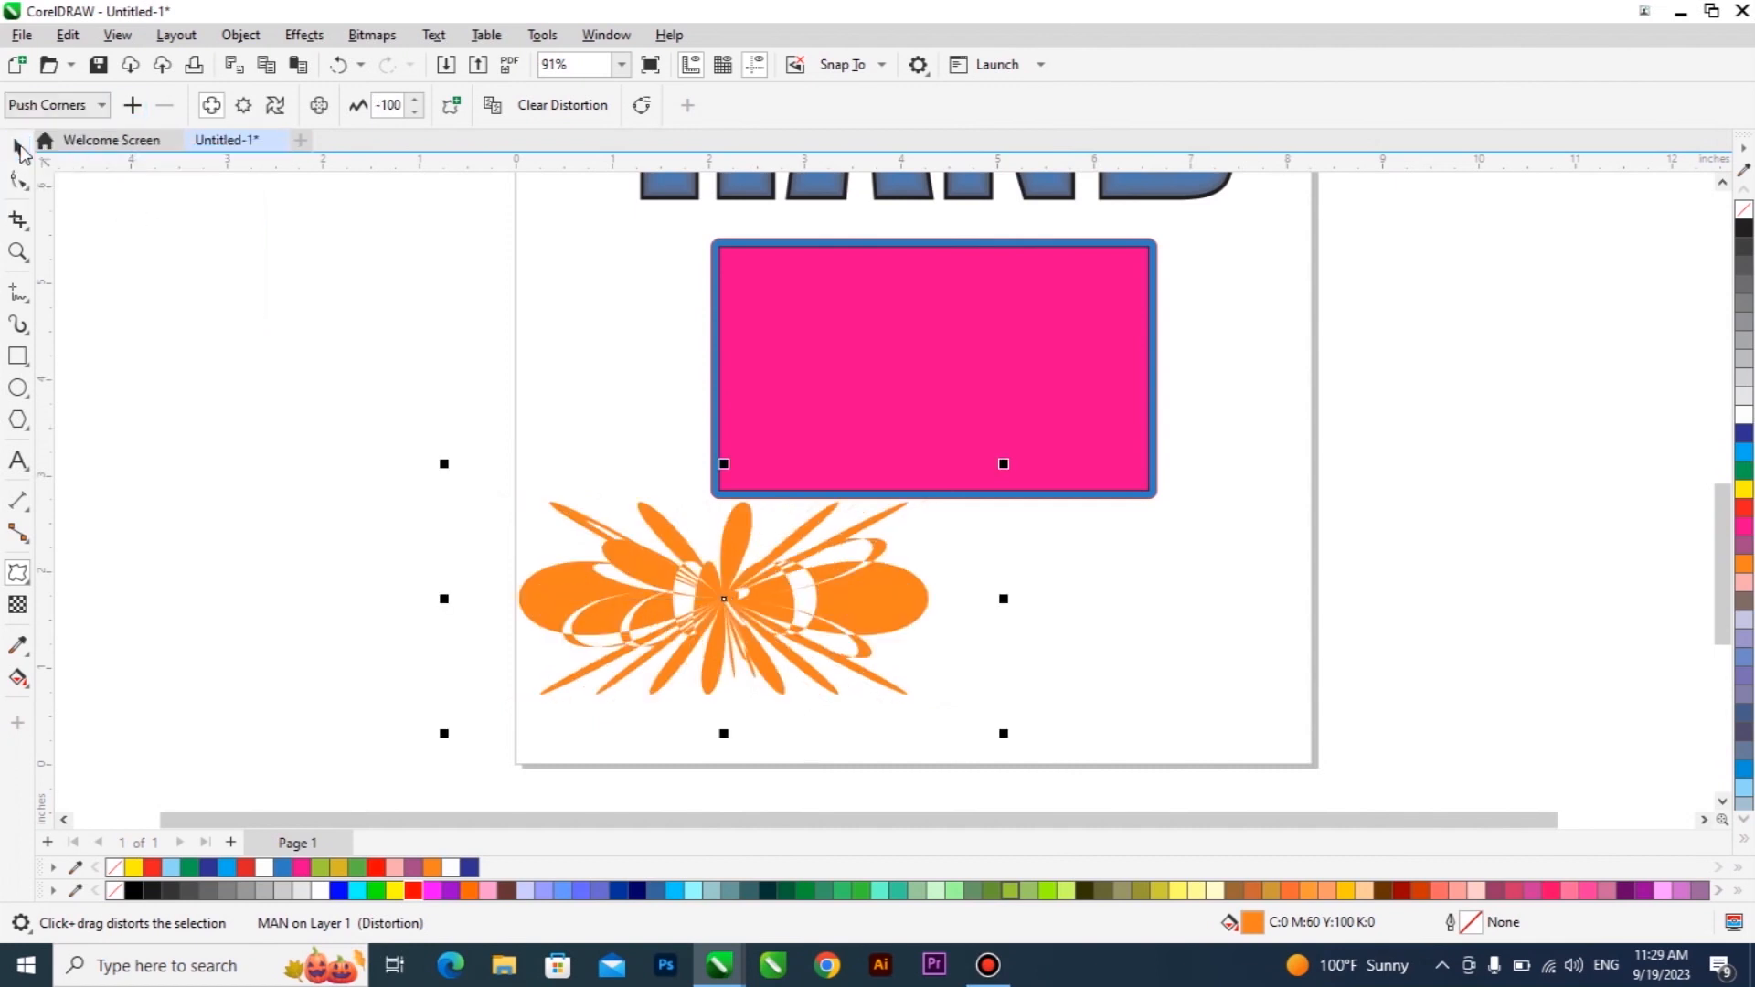
Switch the MAN text's distortion type and apply the Zipper preset
scroll(1057, 567, down, 1)
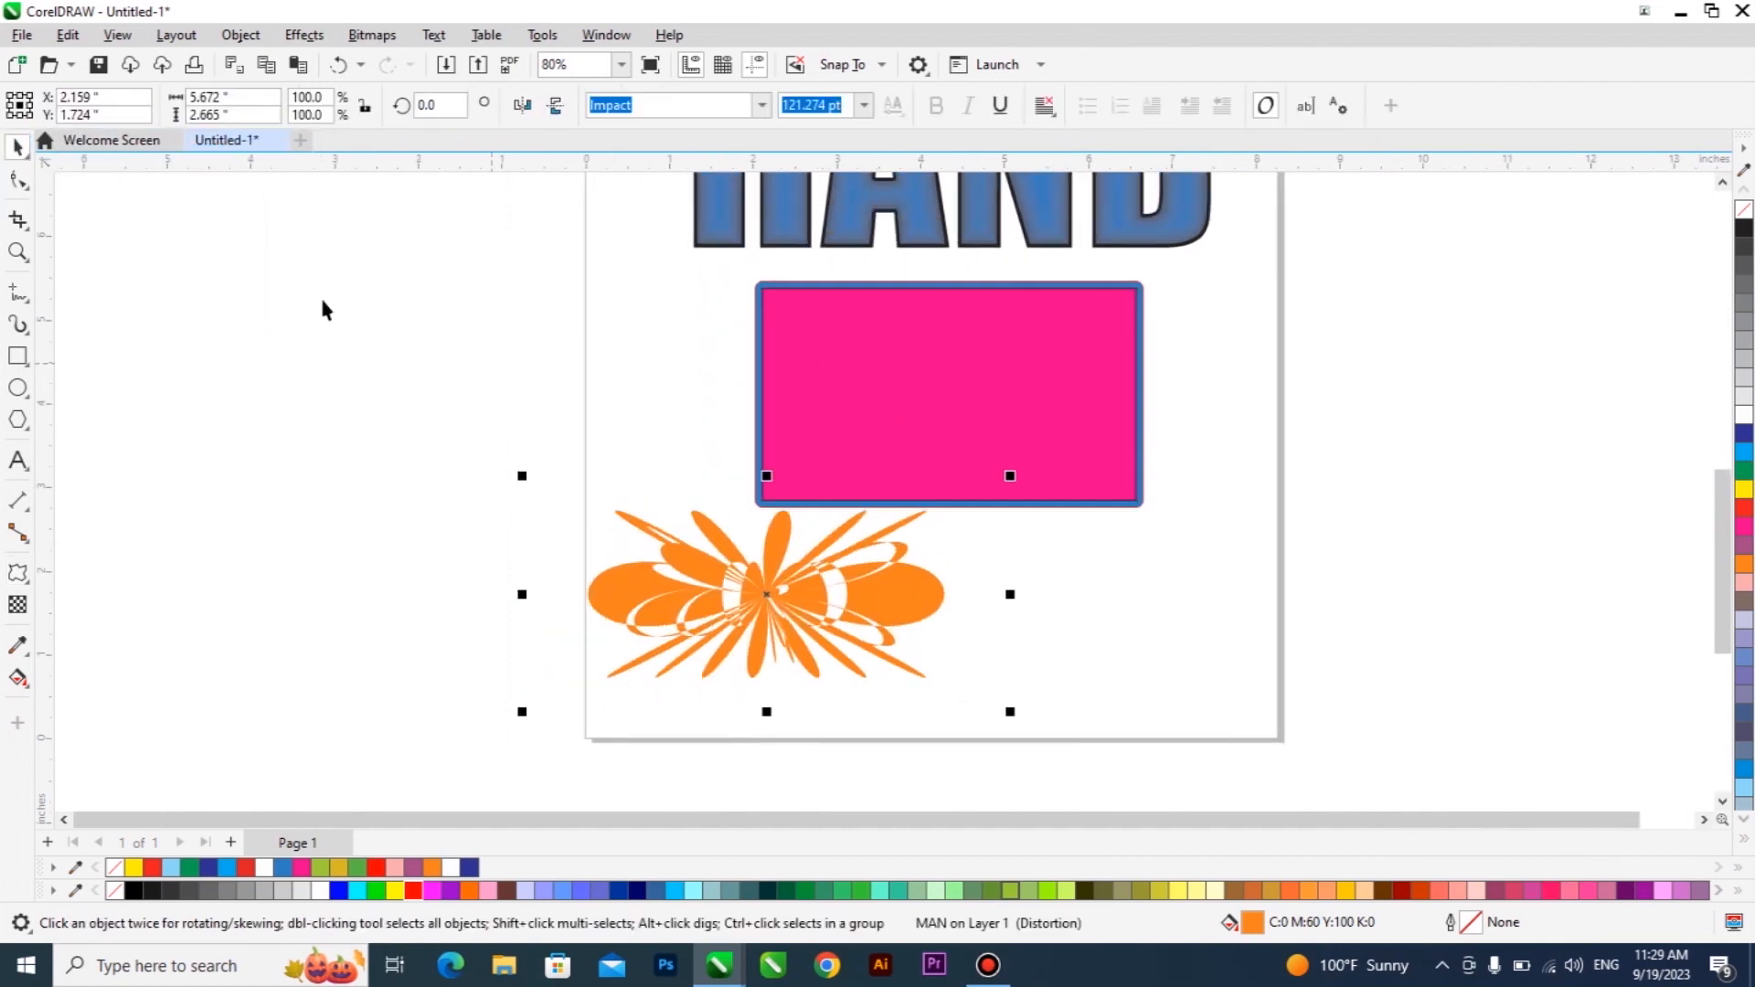
key(space)
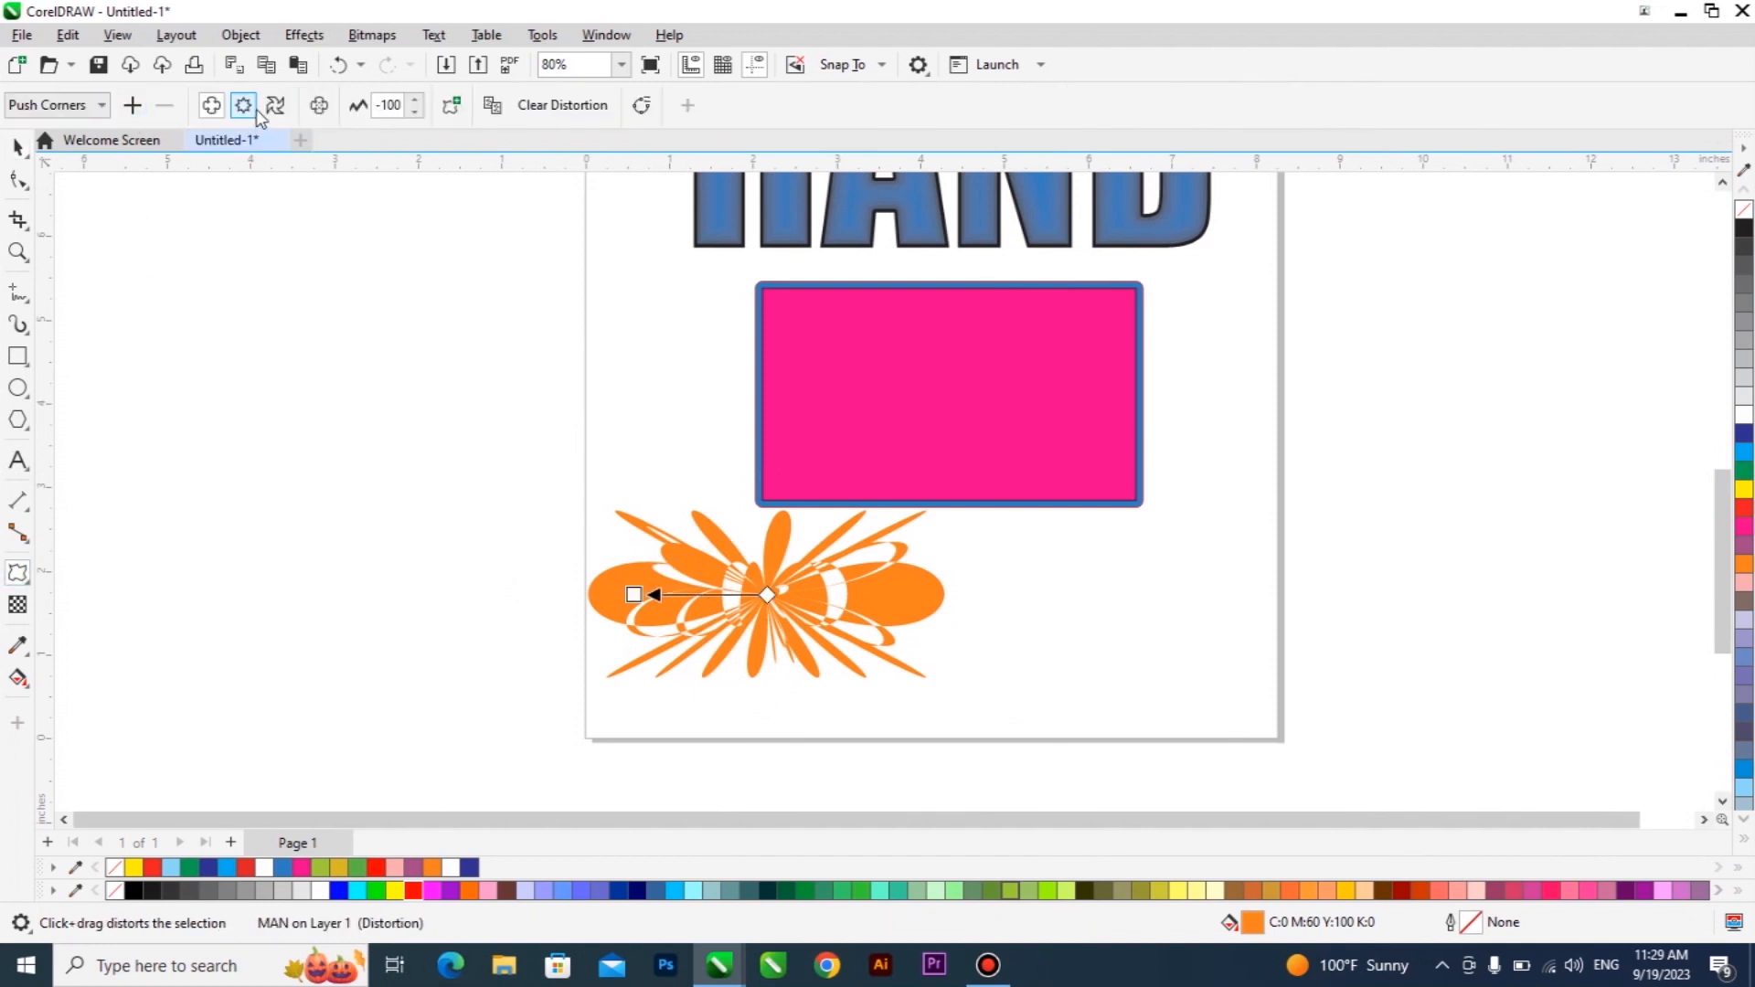
click(85, 108)
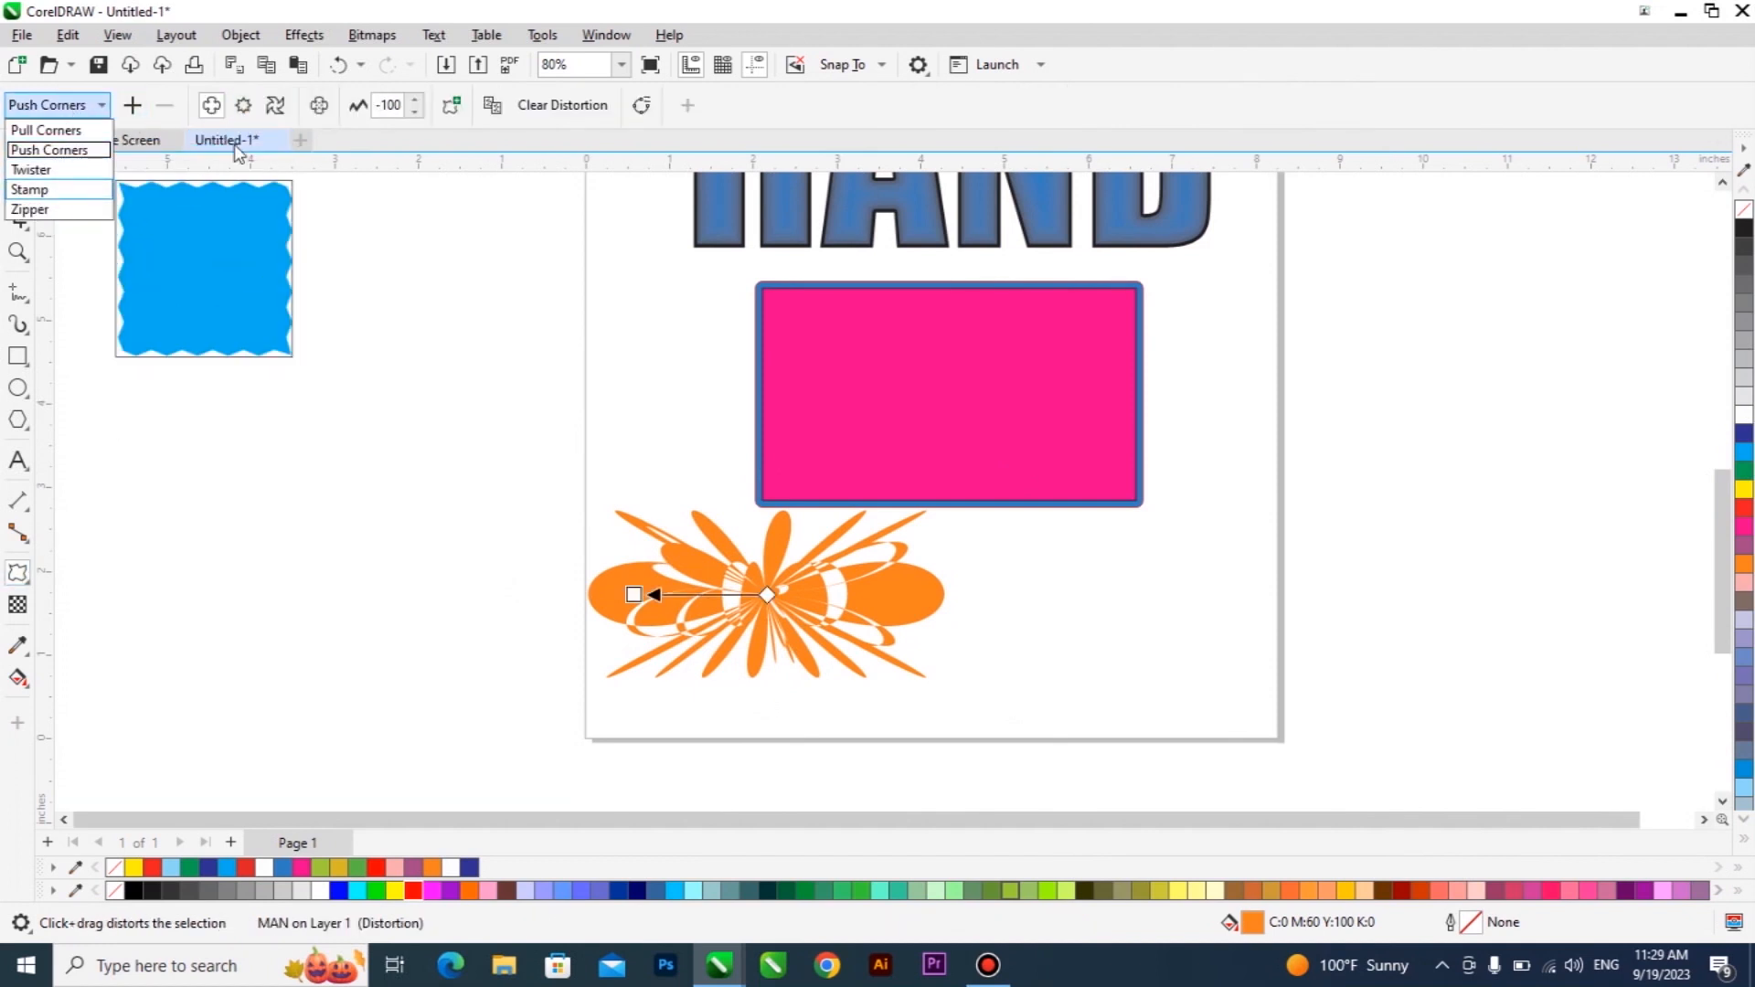
click(285, 113)
click(243, 106)
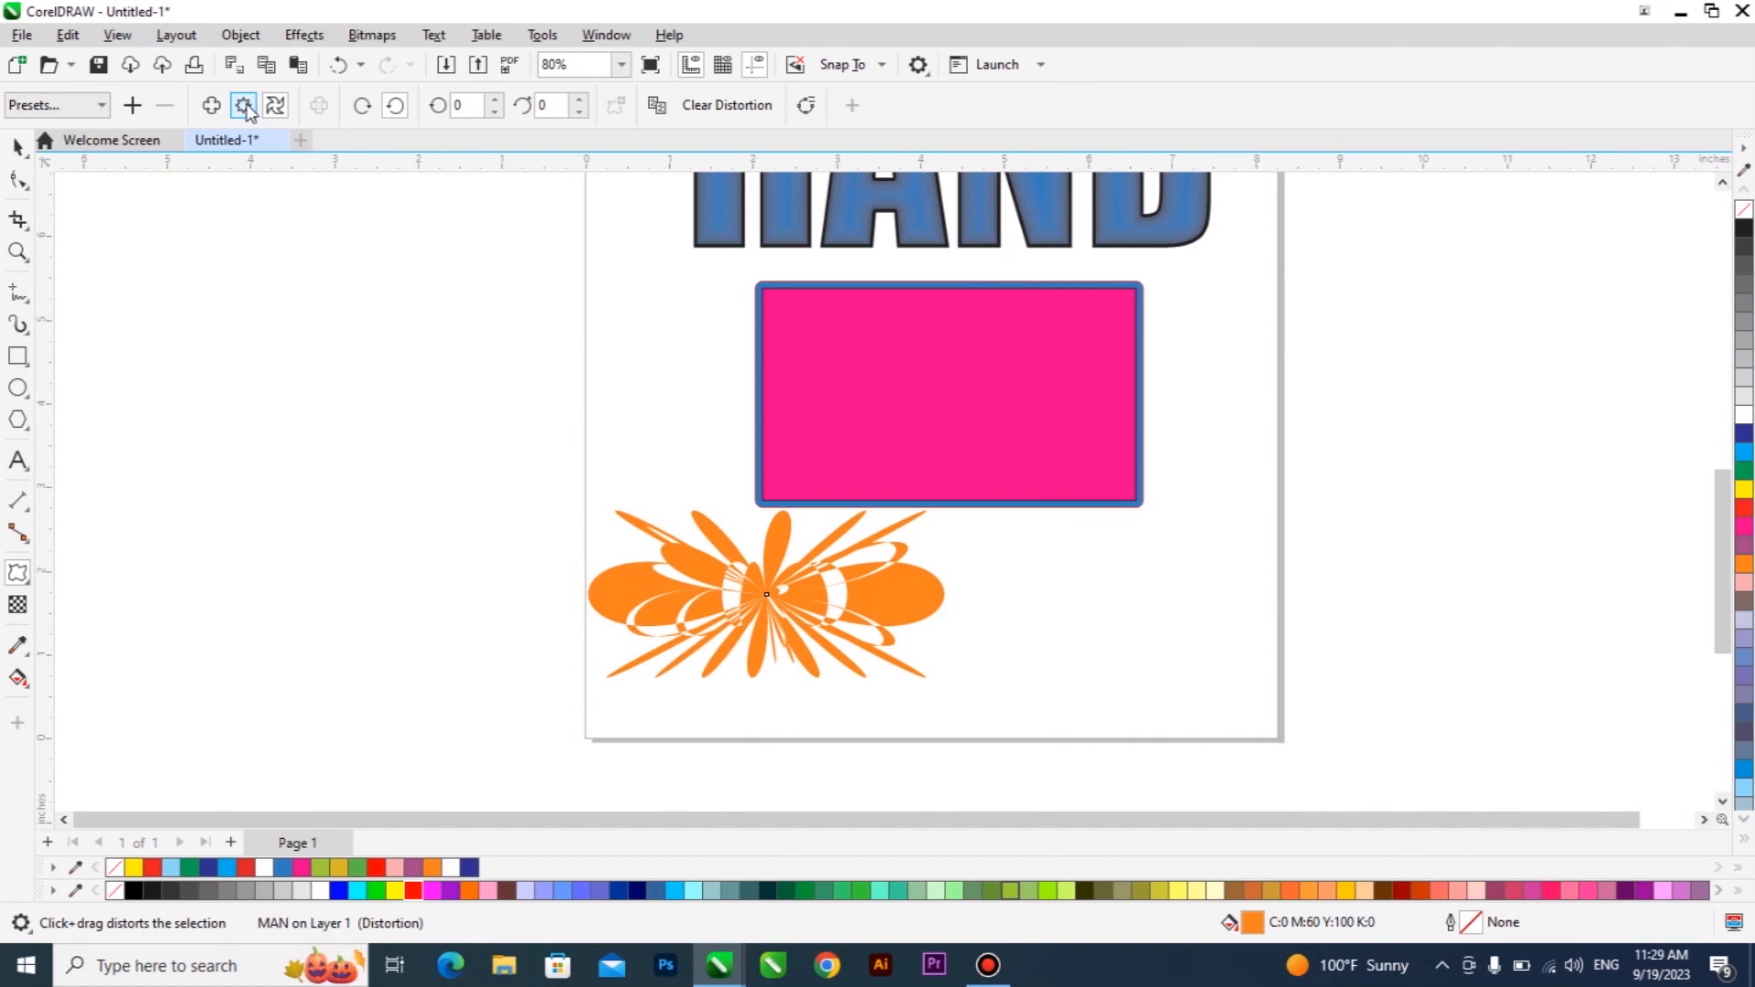
click(55, 106)
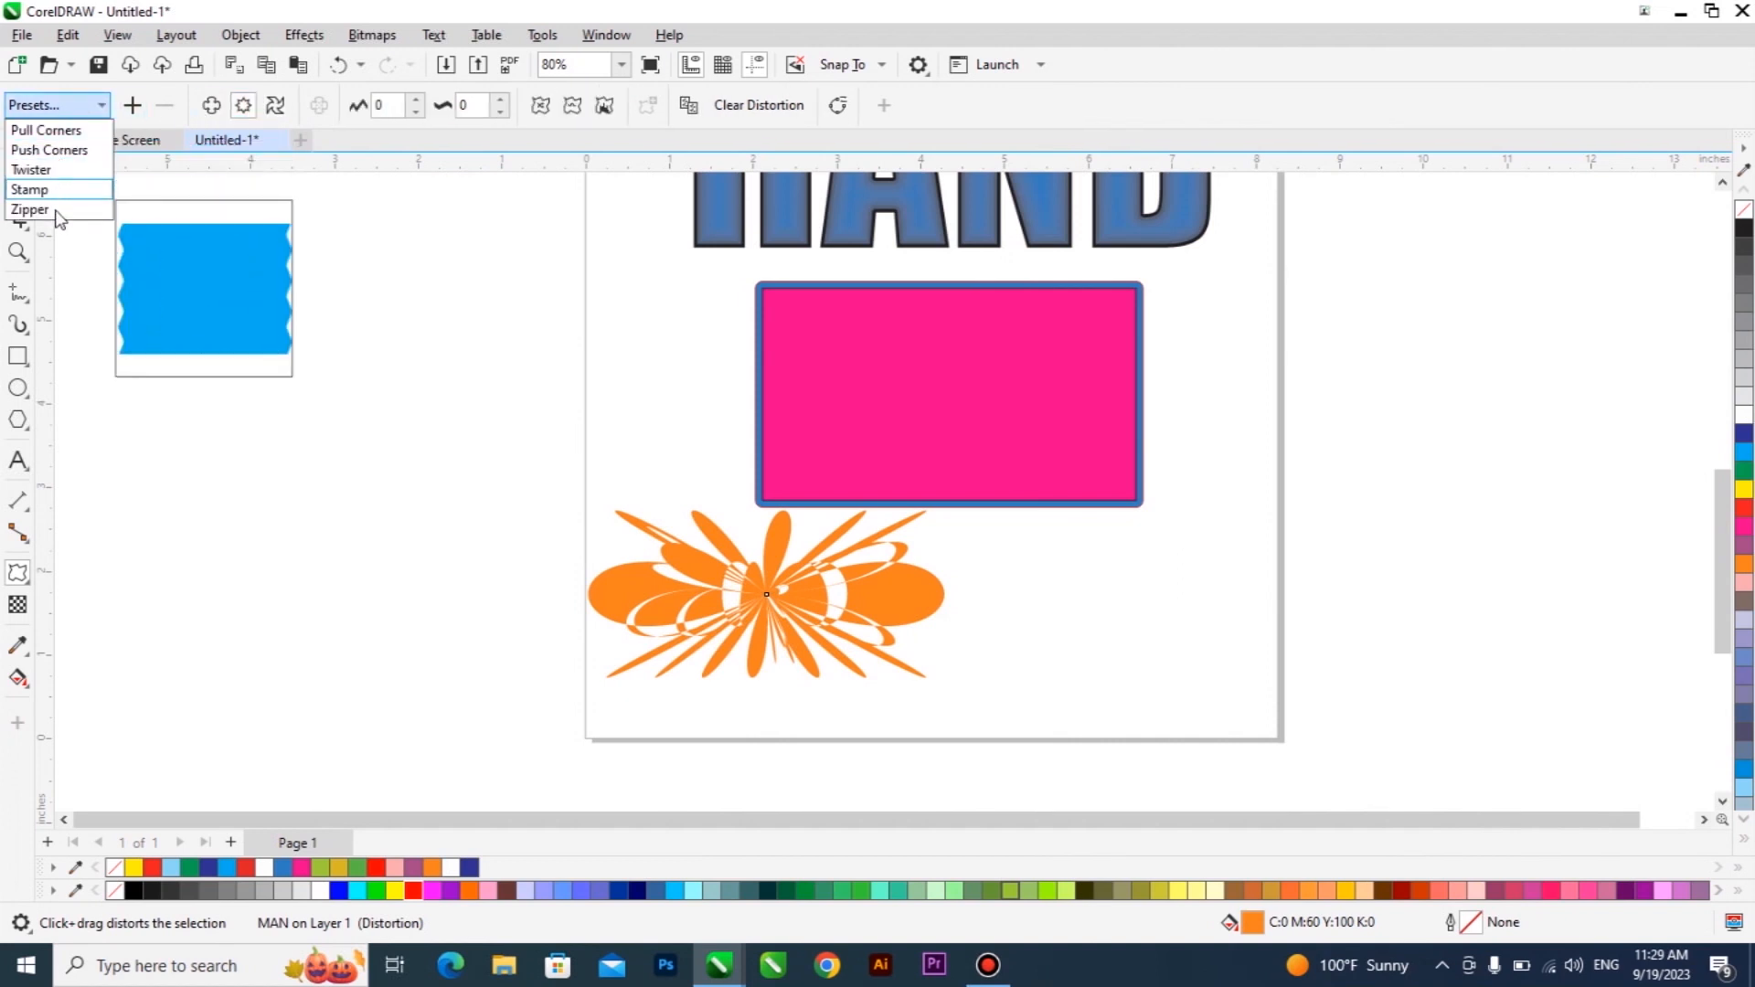
click(41, 195)
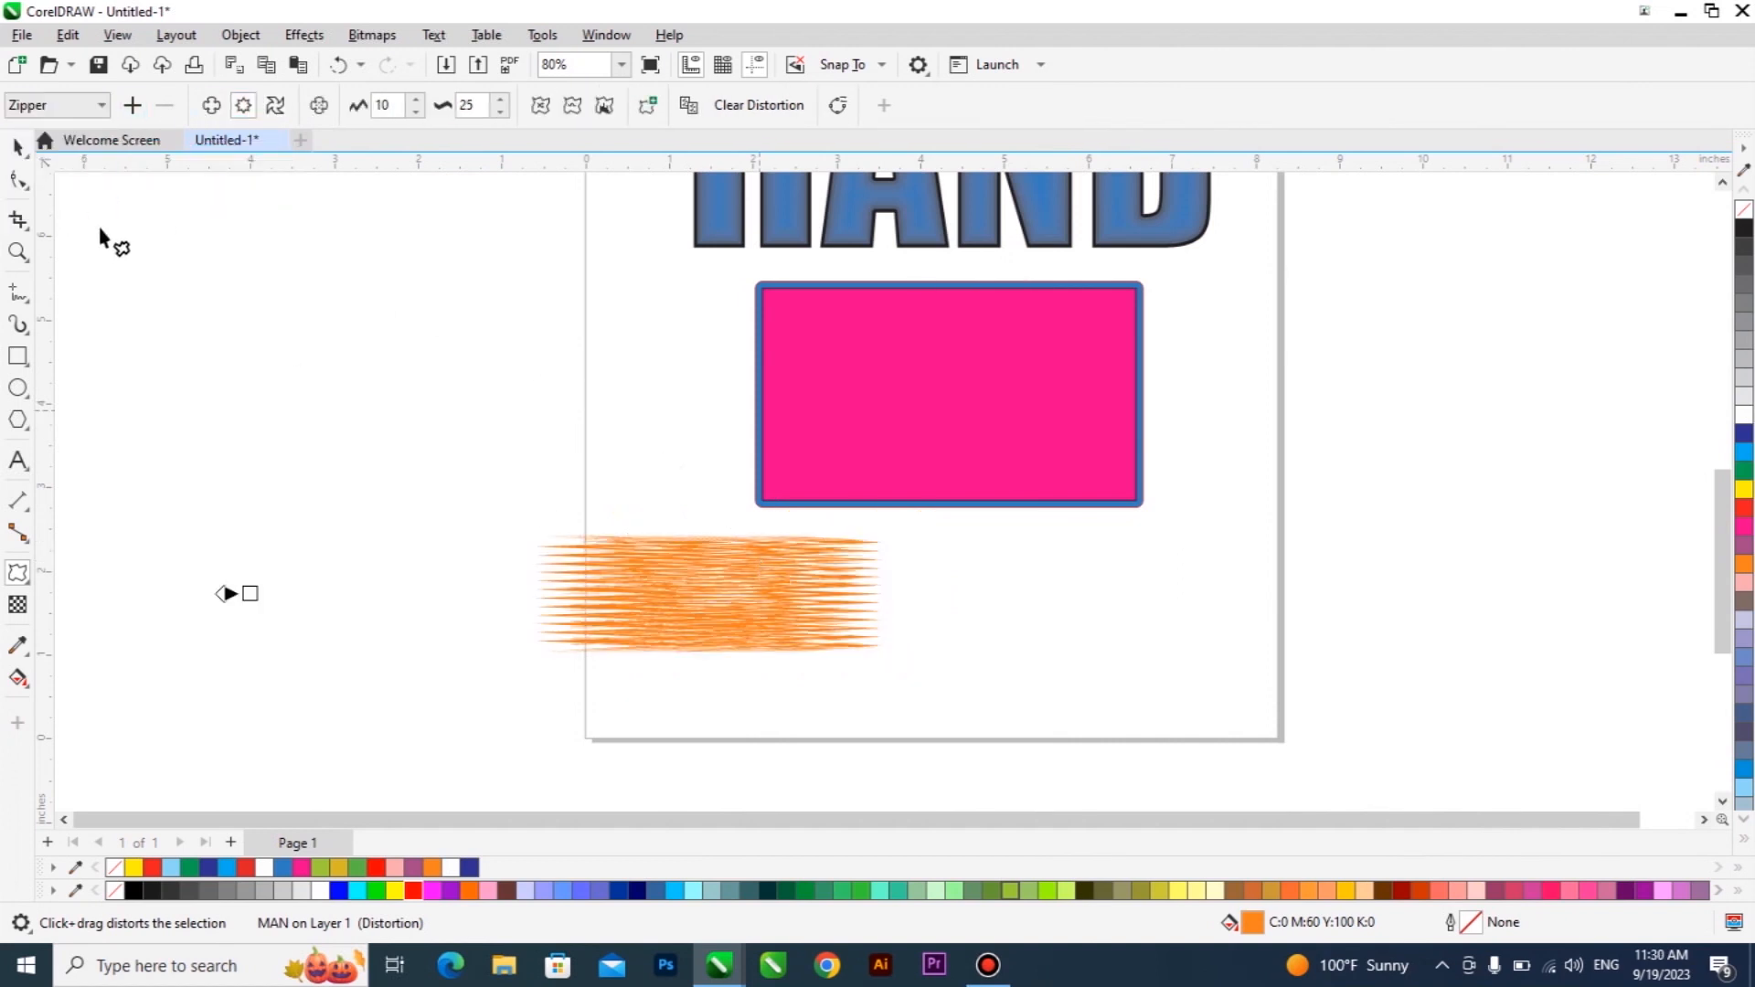
Shift the zipper-distorted text slightly down and to the left, try a yellow fill, and recolor it dark blue
click(16, 146)
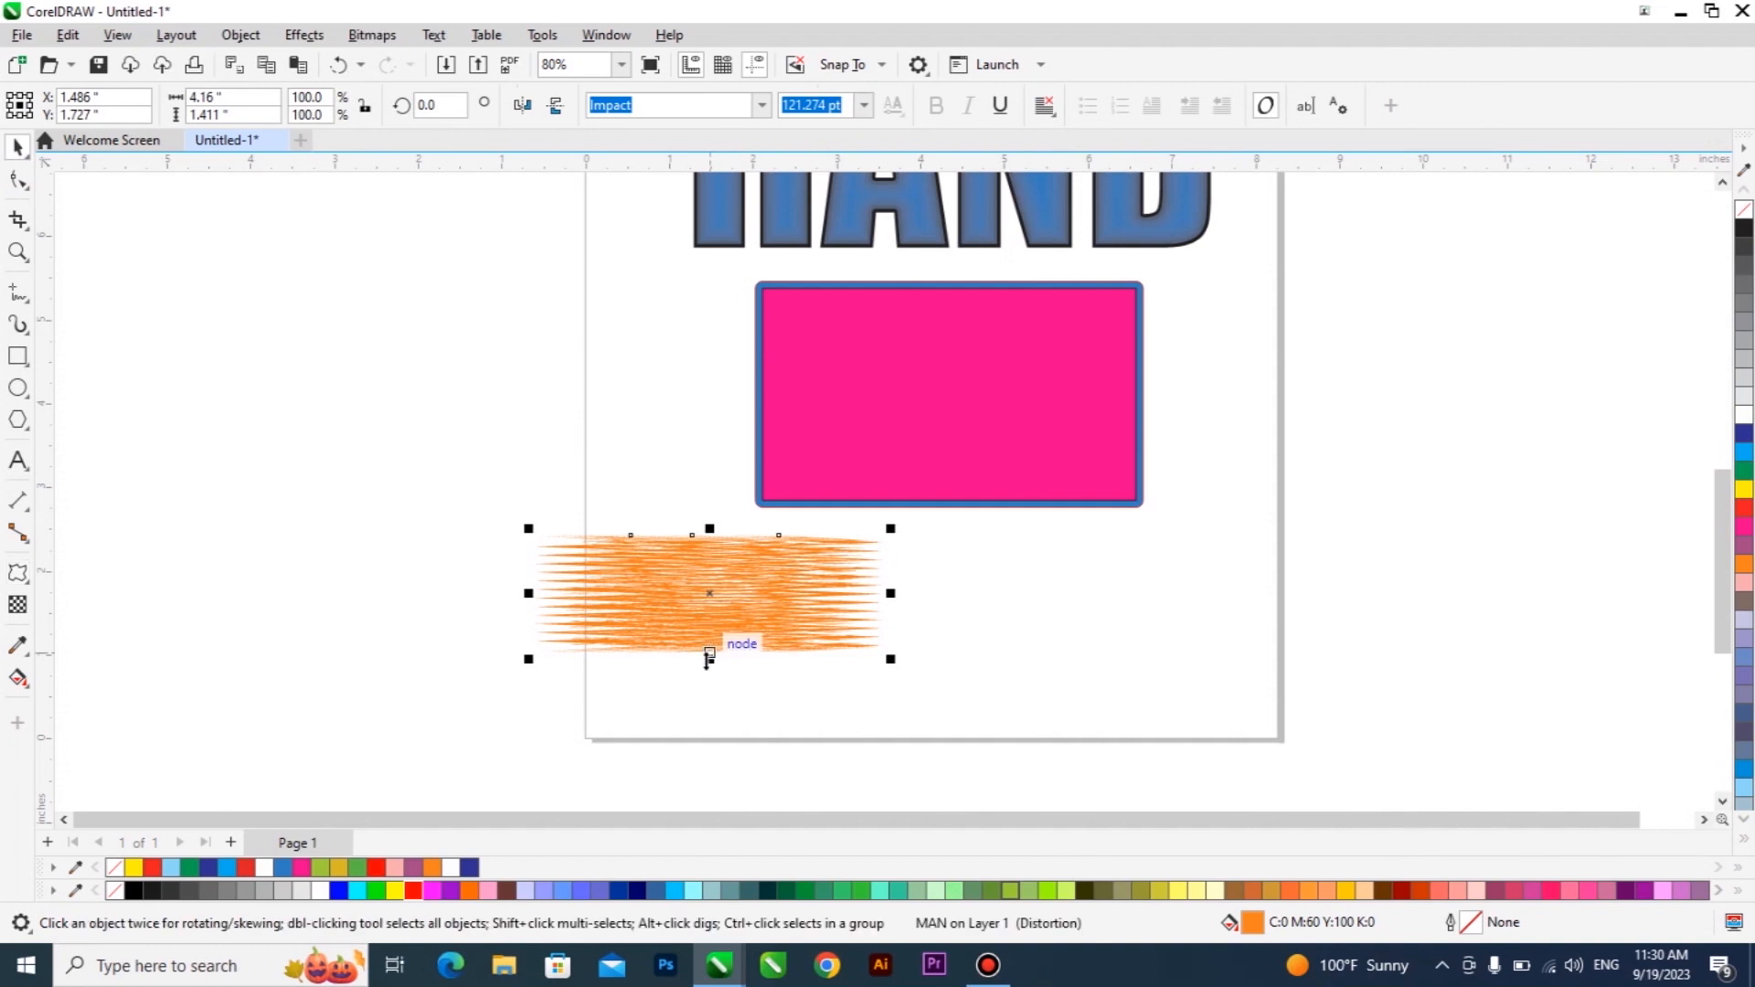
scroll(710, 655, up, 2)
drag(717, 557, 677, 583)
scroll(678, 583, down, 2)
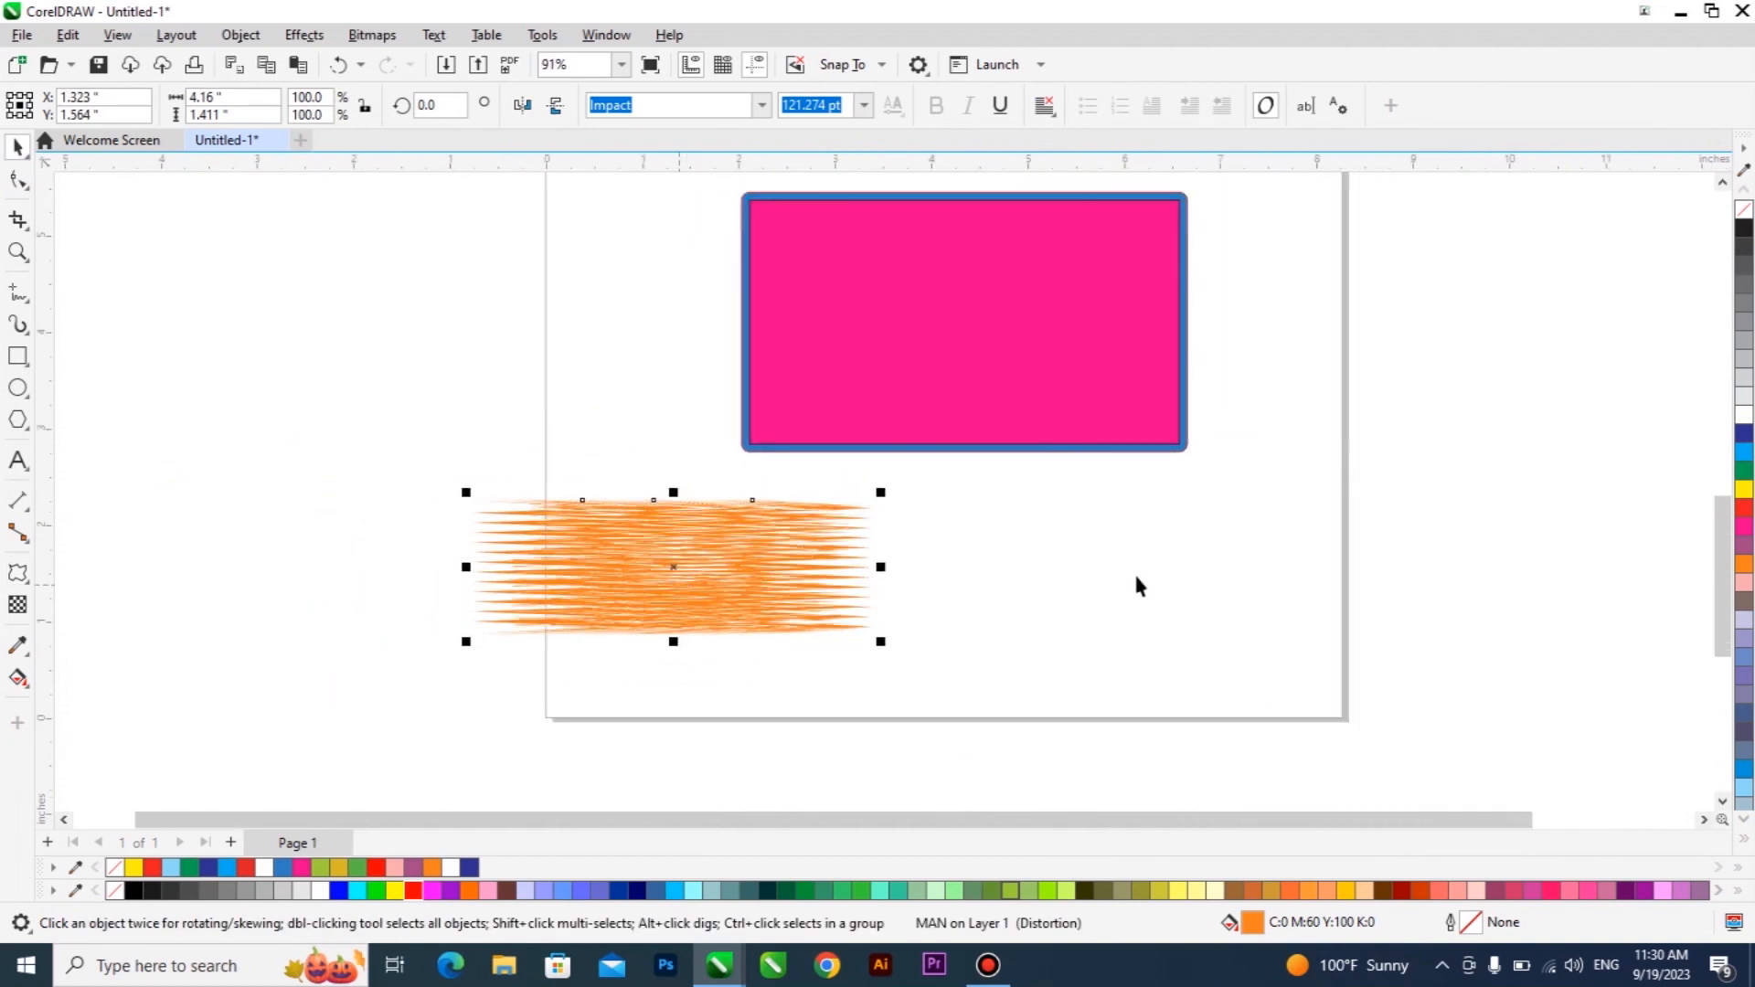
click(1743, 492)
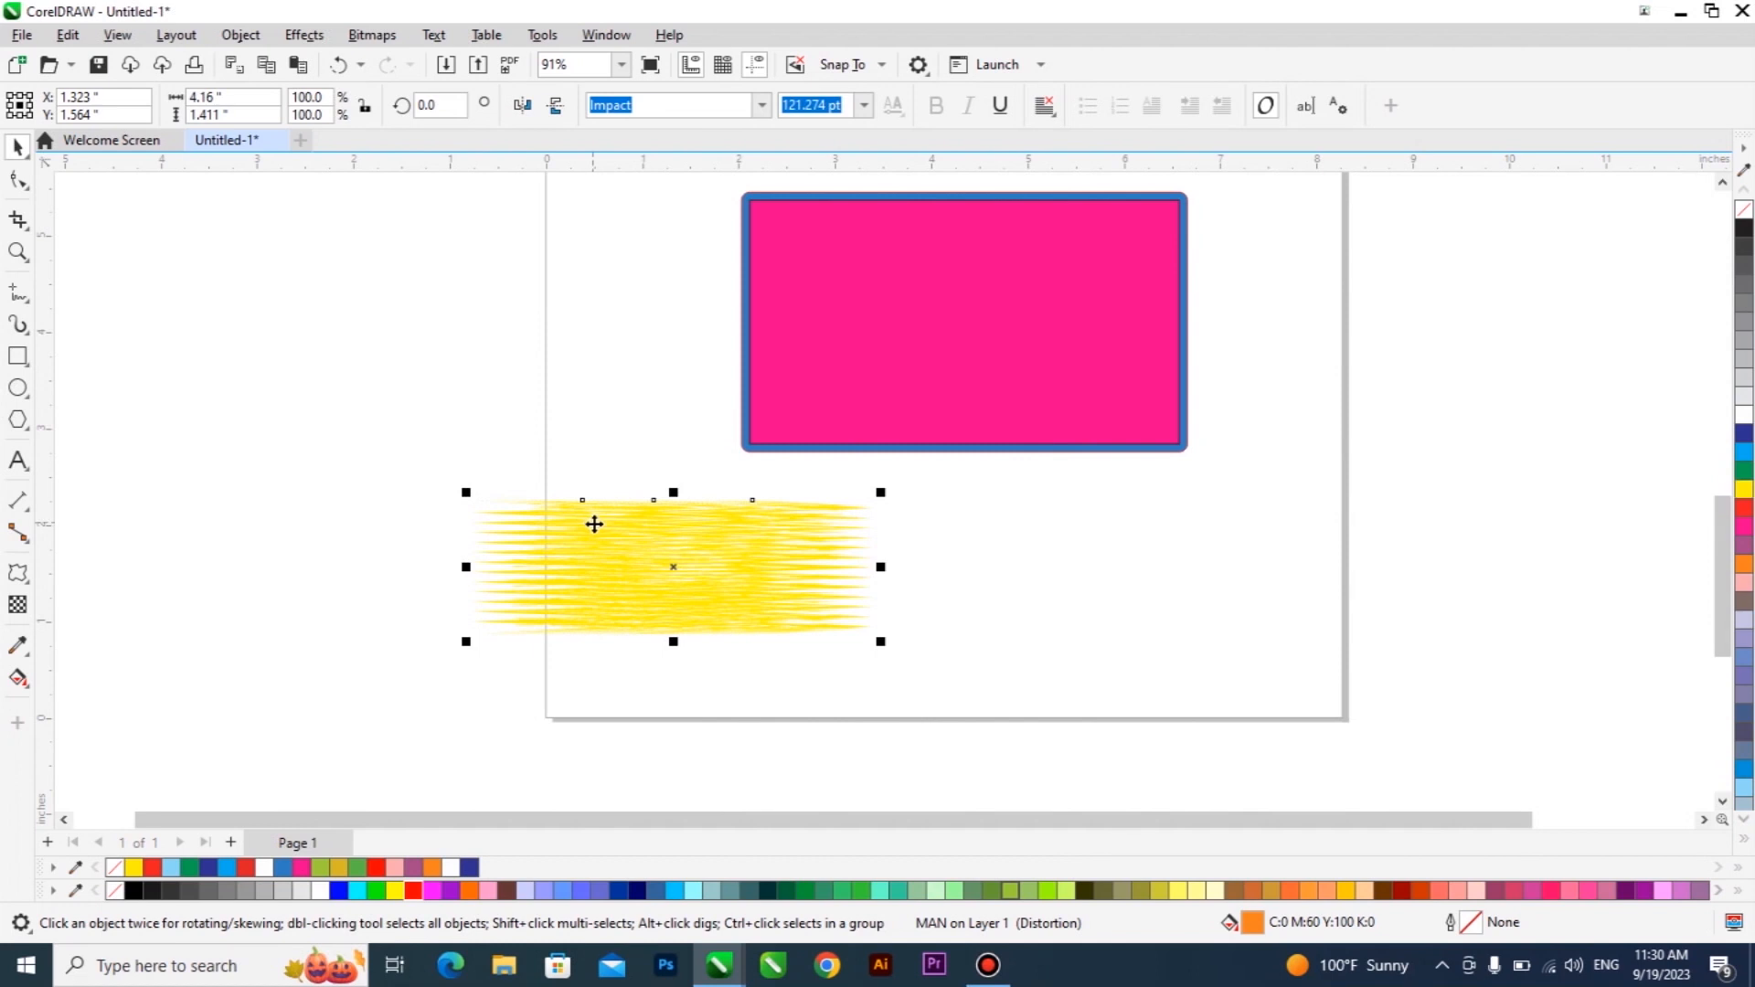
click(1743, 434)
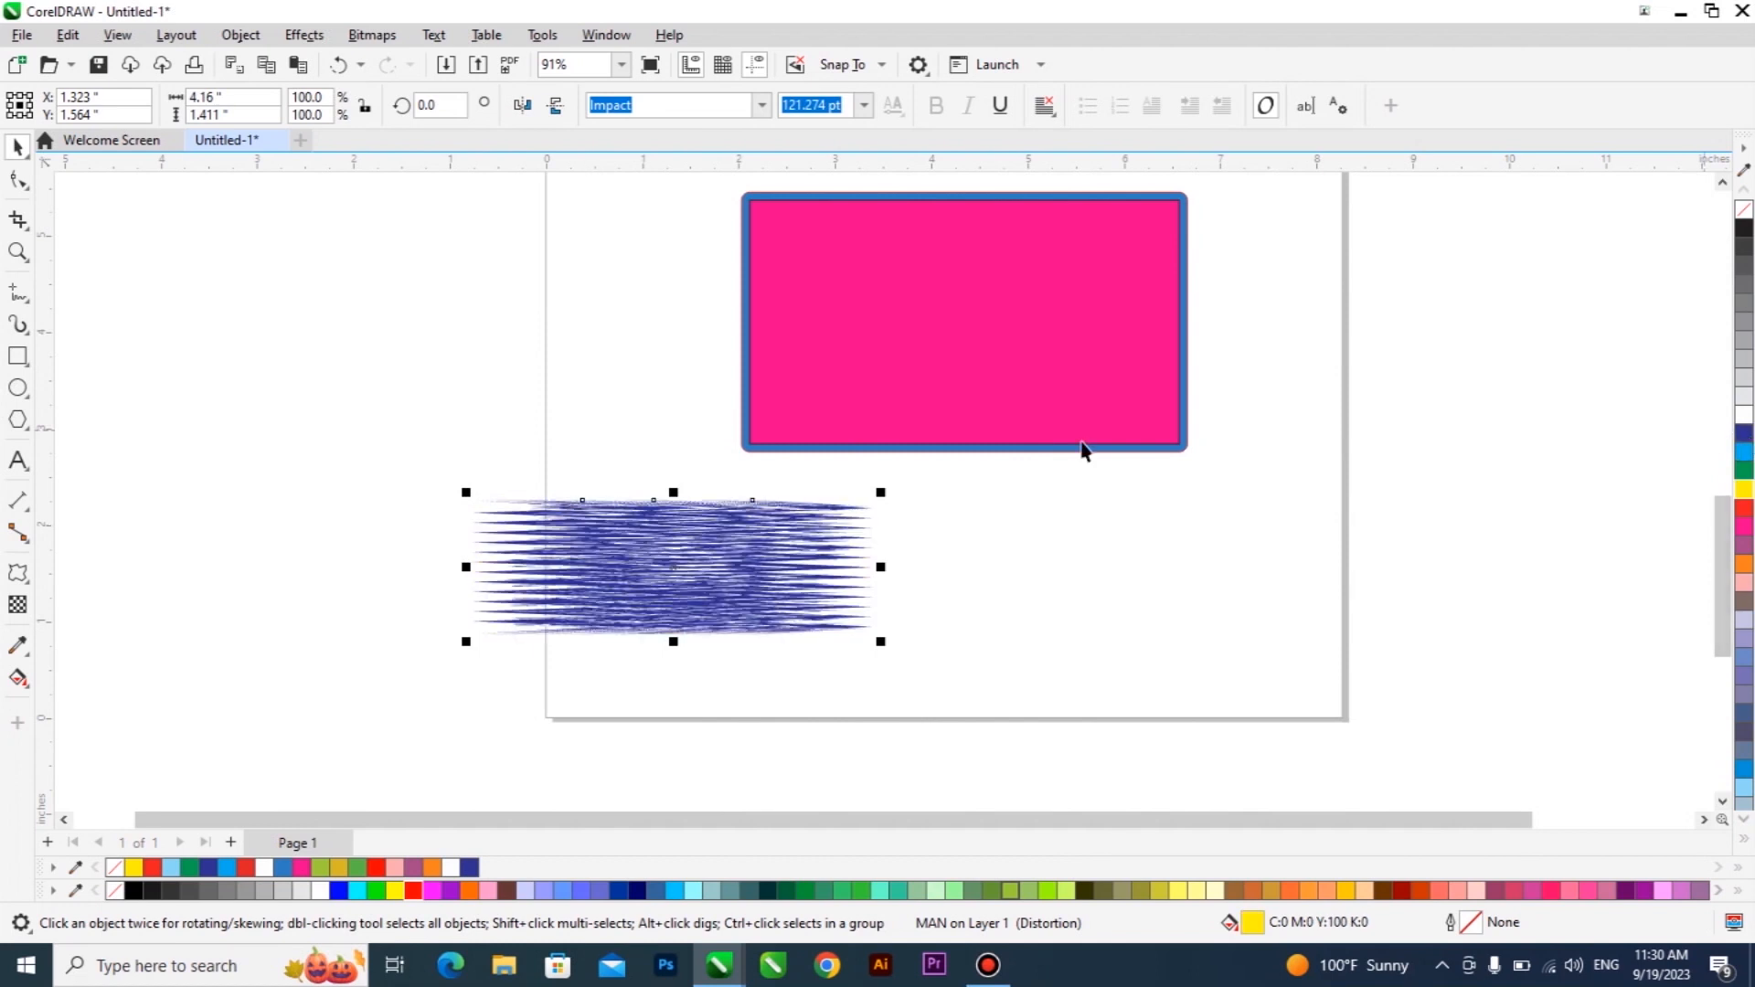
Draw a rectangle about 2.07 by 2.44 in left of the page and fill it with yellow
click(15, 576)
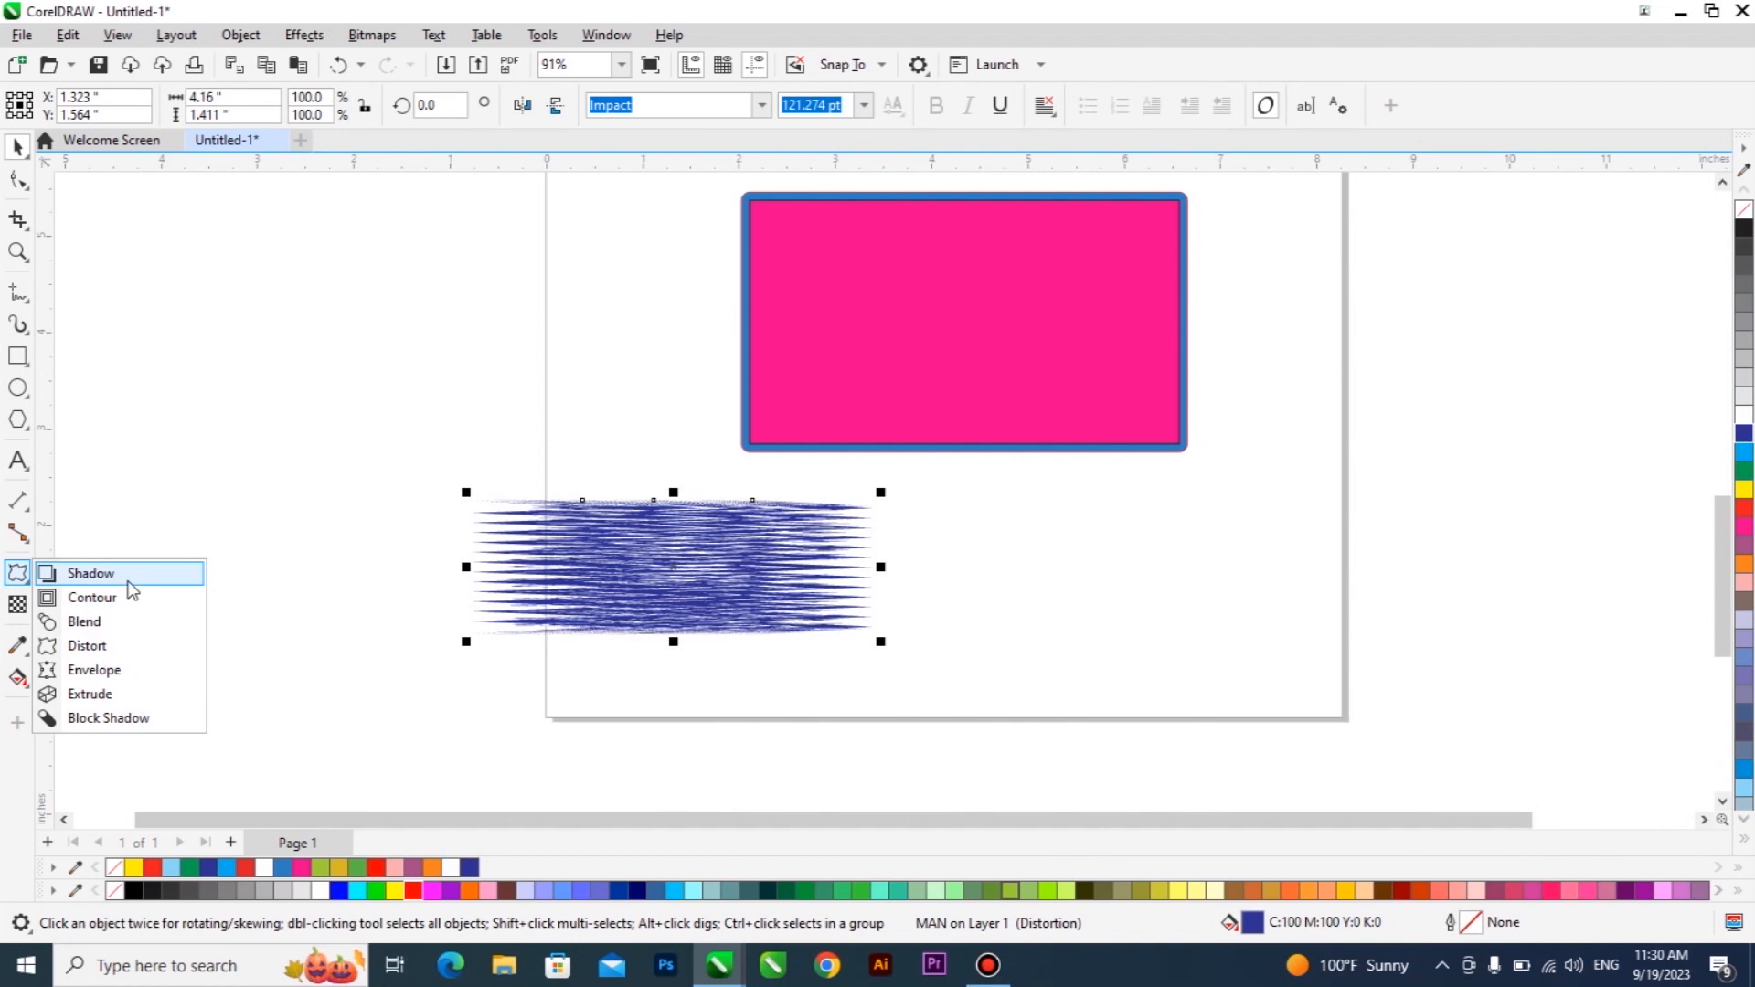
click(129, 645)
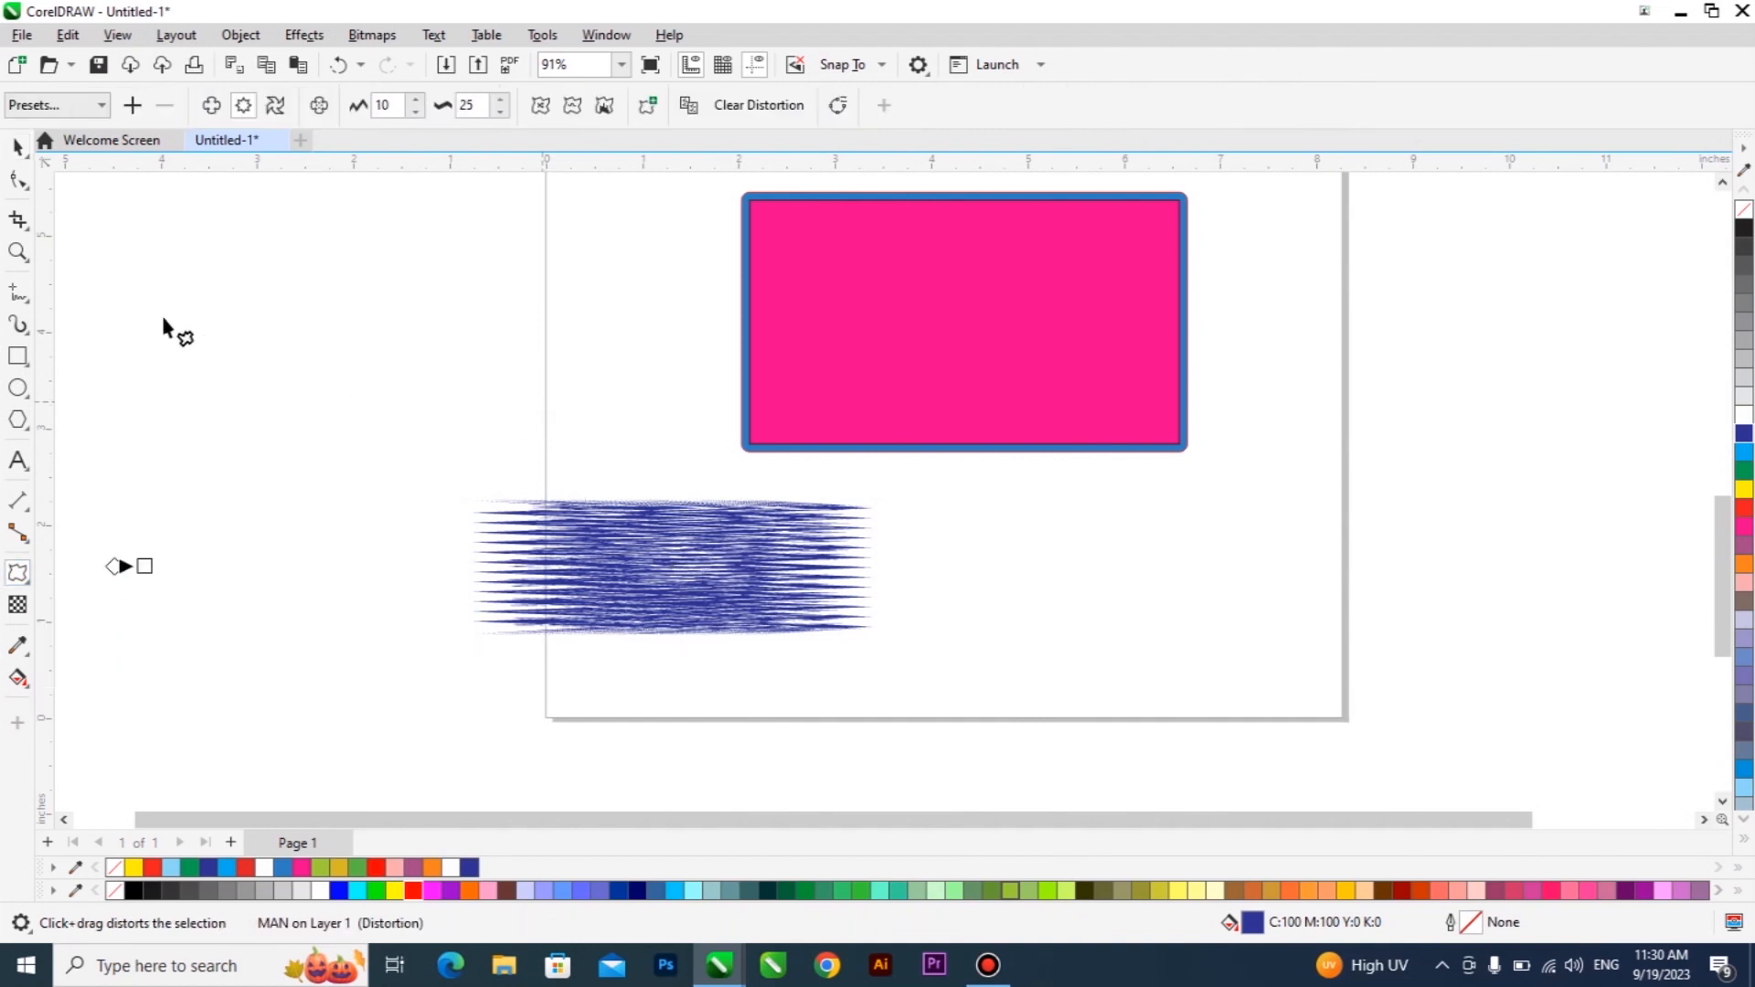
click(17, 356)
drag(281, 218, 482, 453)
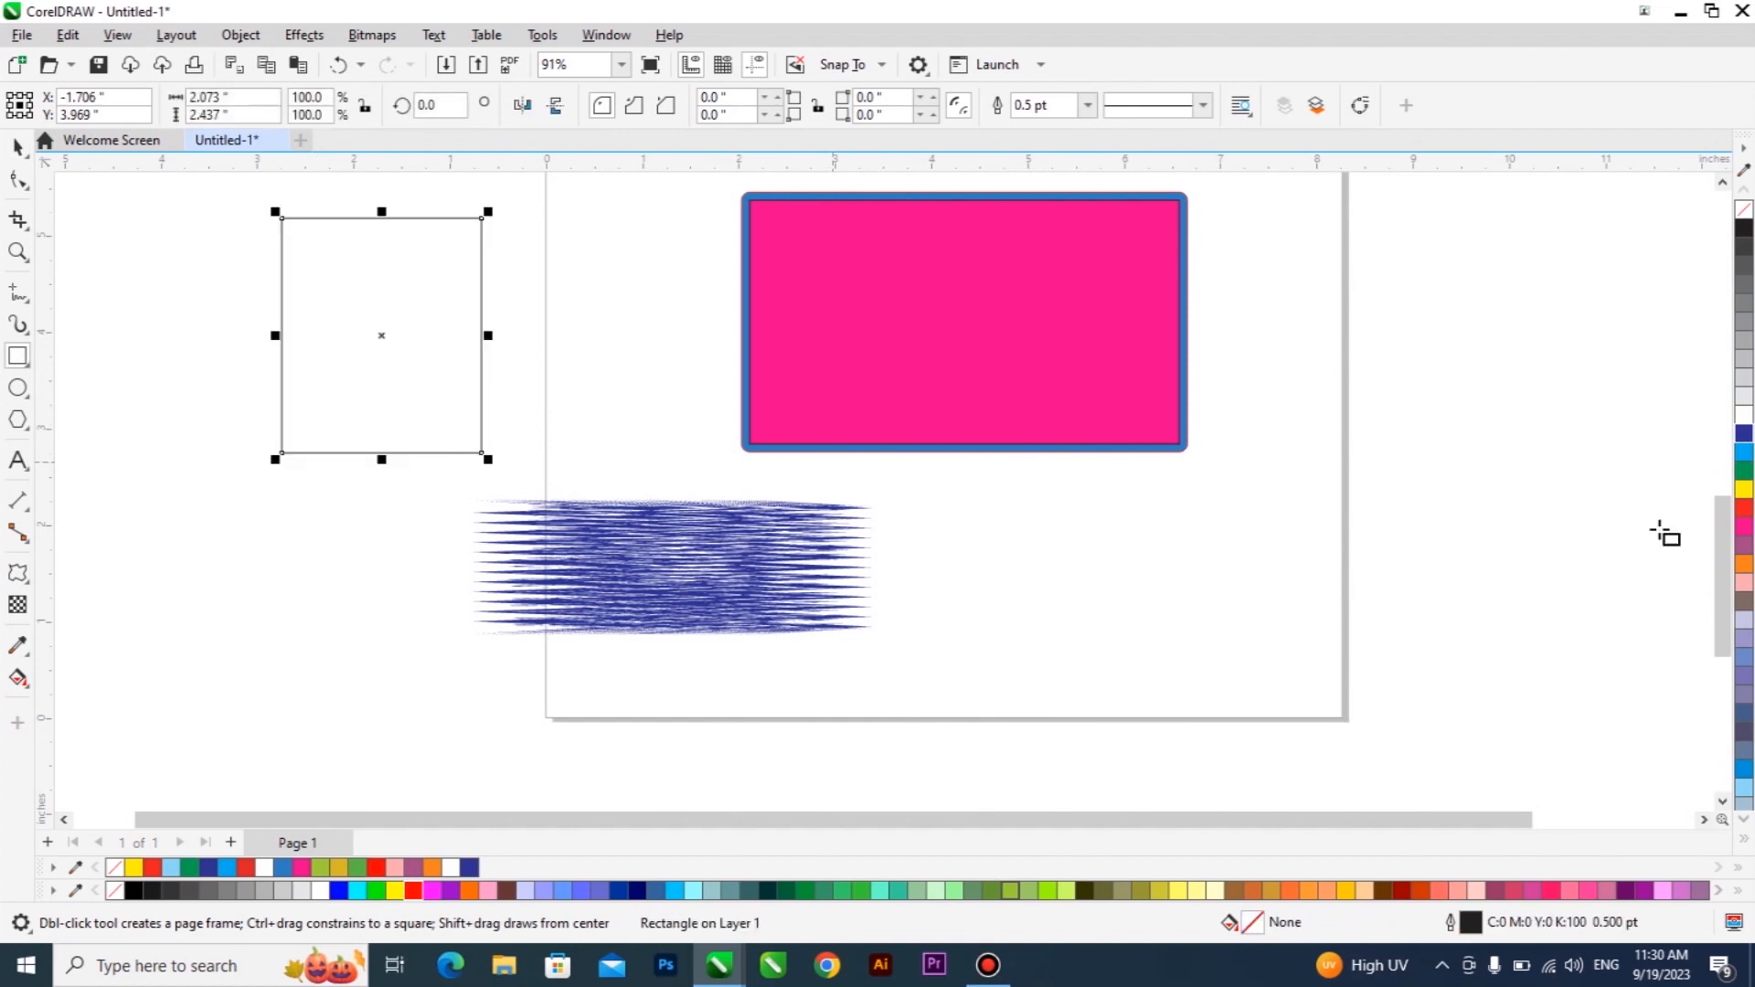
click(1745, 492)
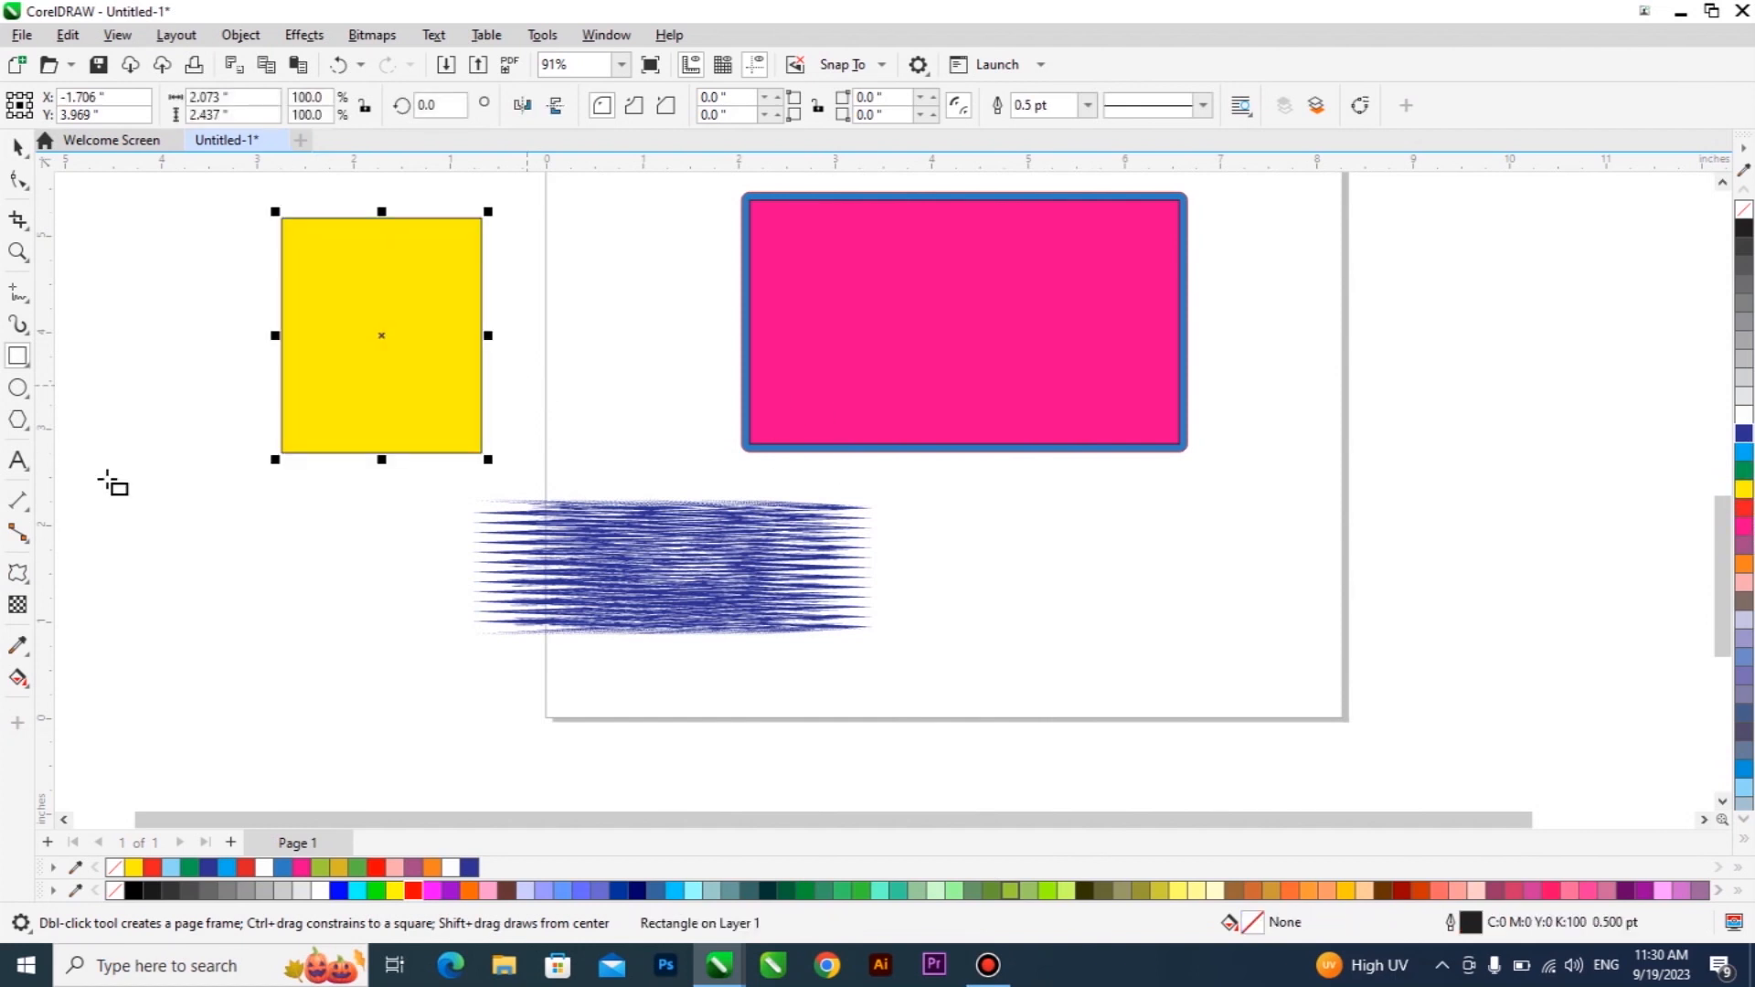
Apply a freehand zipper distortion to the yellow rectangle with amplitude about 42 and frequency 5
click(18, 573)
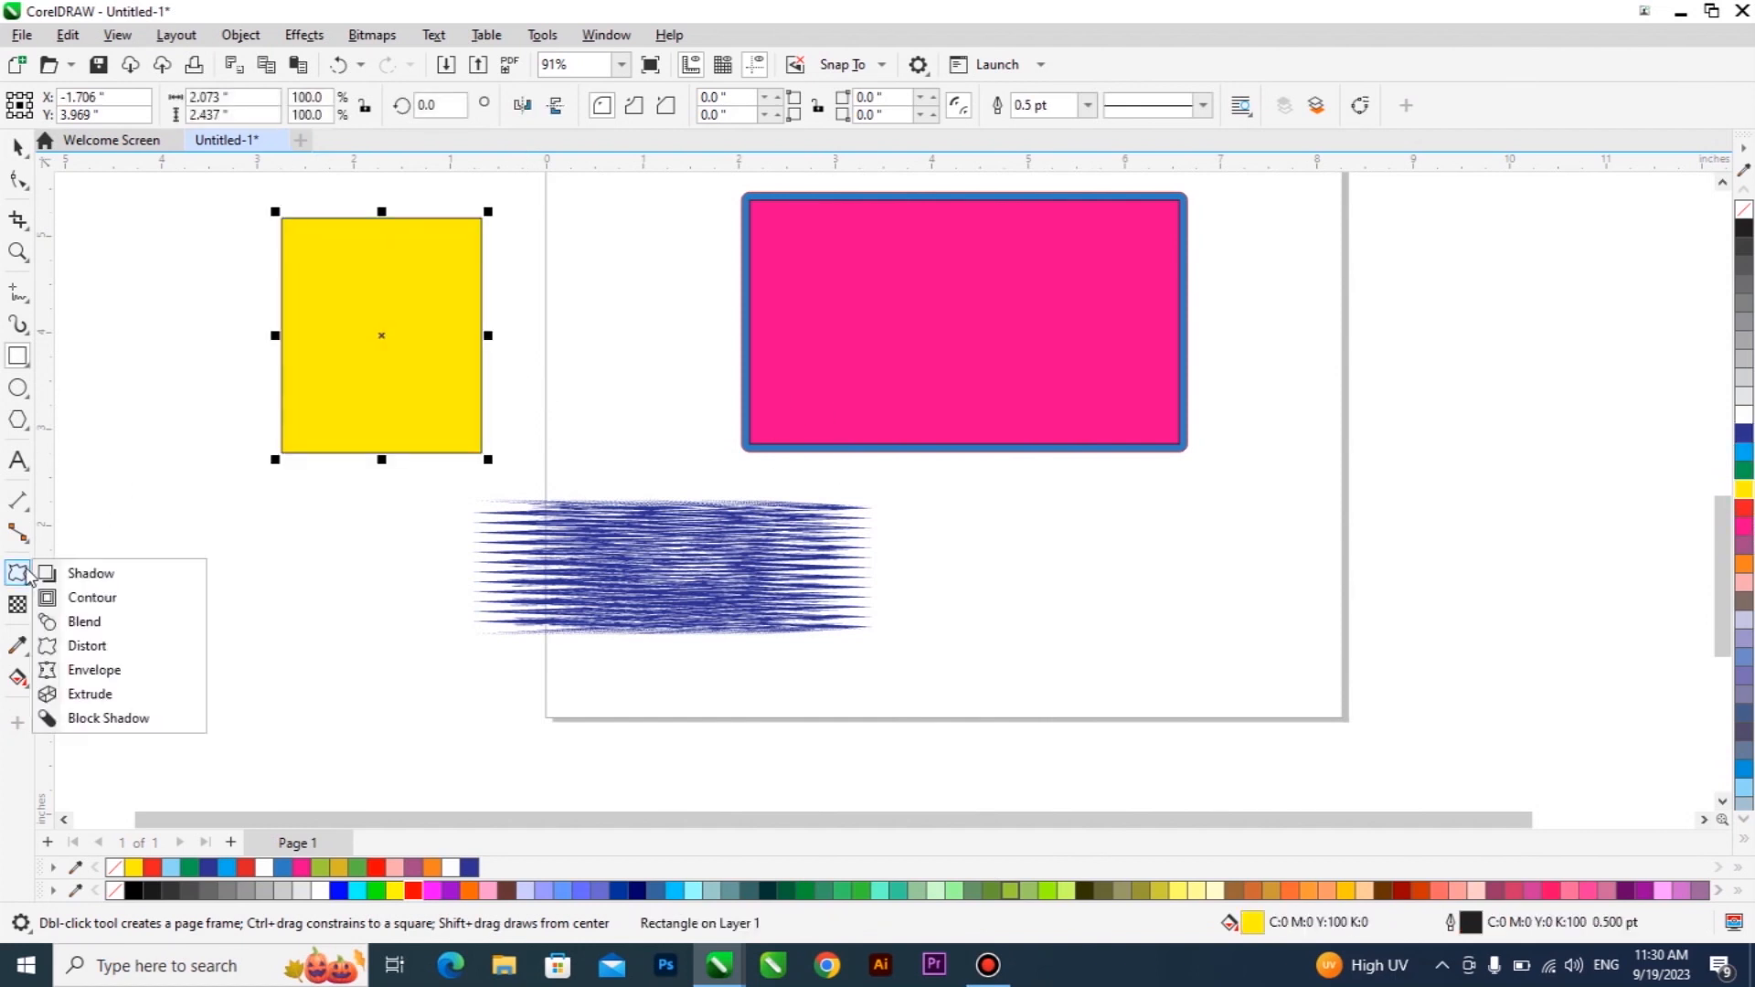
click(89, 647)
drag(385, 283, 492, 354)
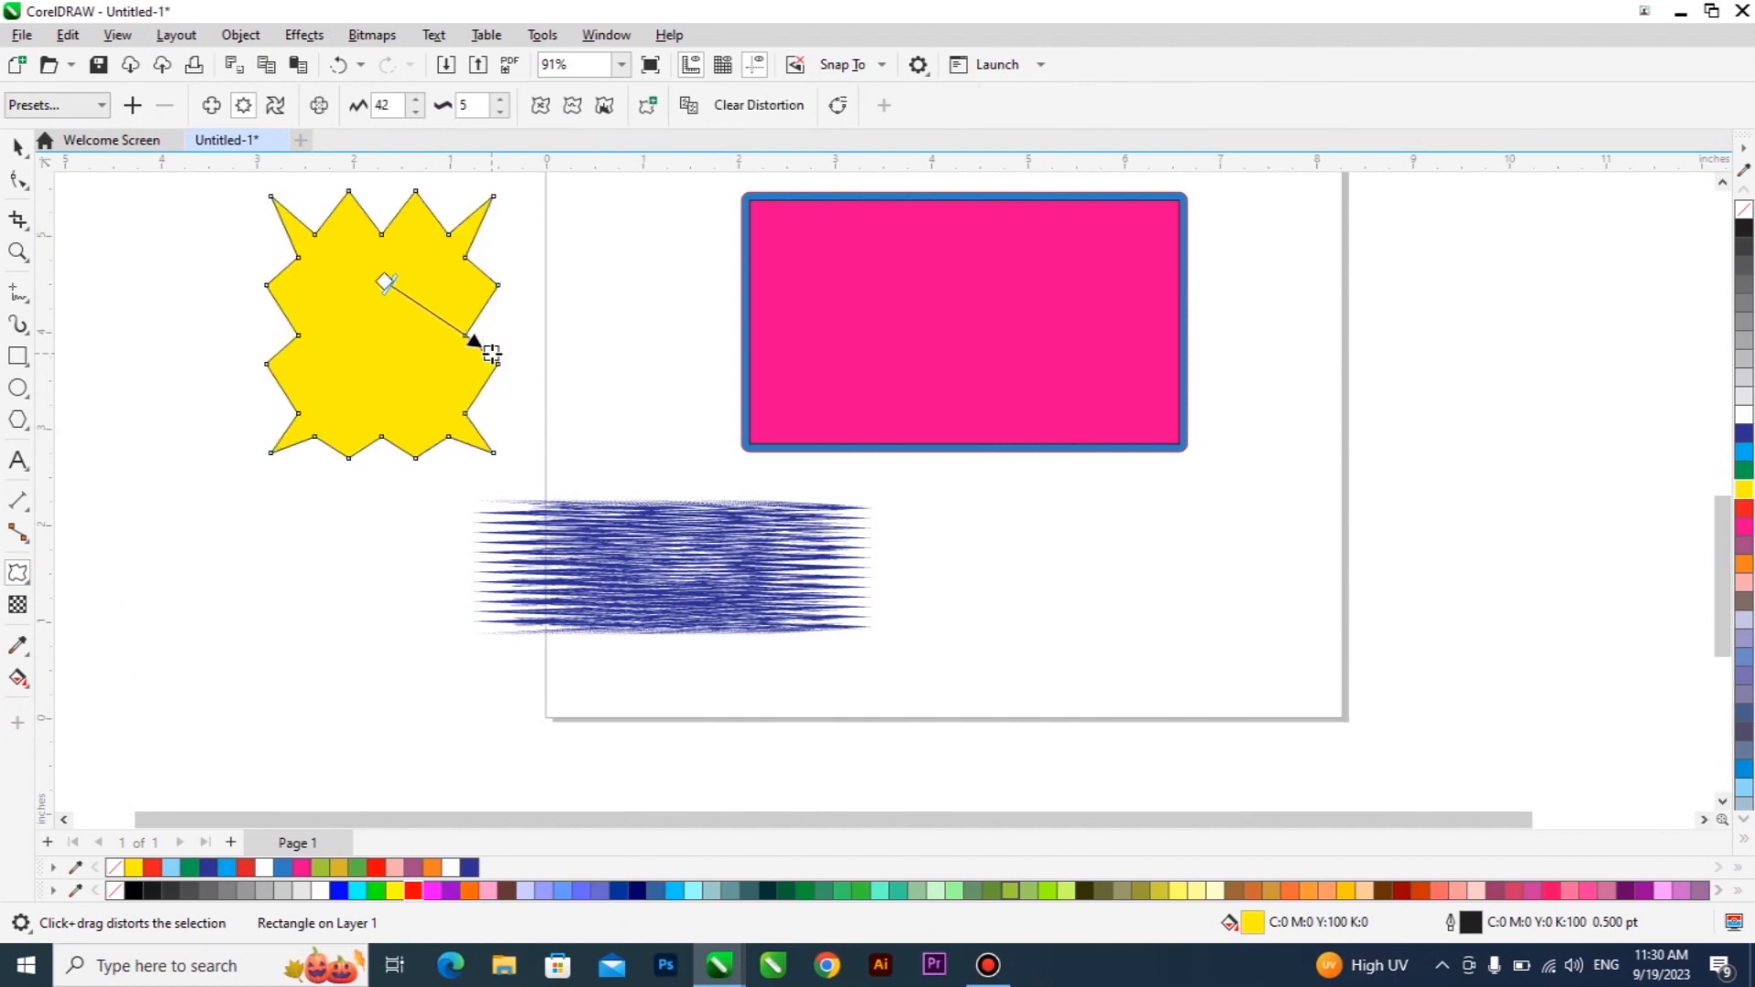
Turn on Local distortion for the yellow rectangle's zipper effect and try it with and without Smooth distortion
click(572, 105)
click(604, 106)
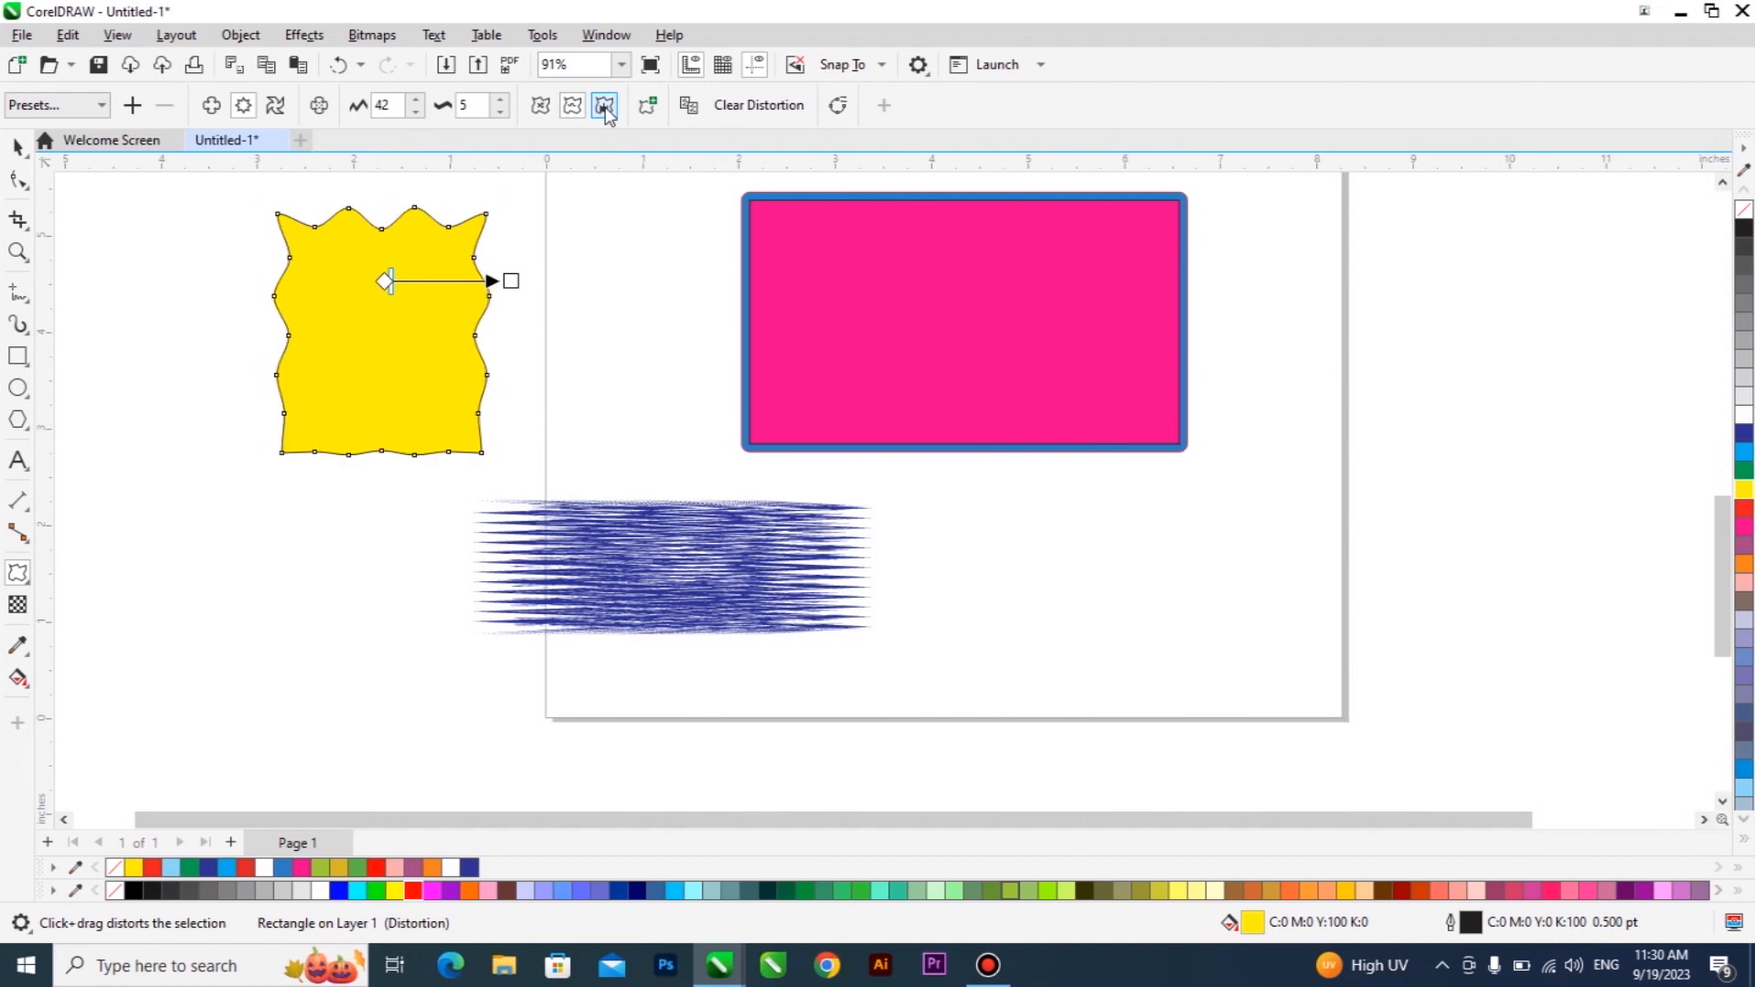
click(576, 107)
click(572, 107)
Twist the yellow shape with several freehand Twister distortions in different directions
click(275, 107)
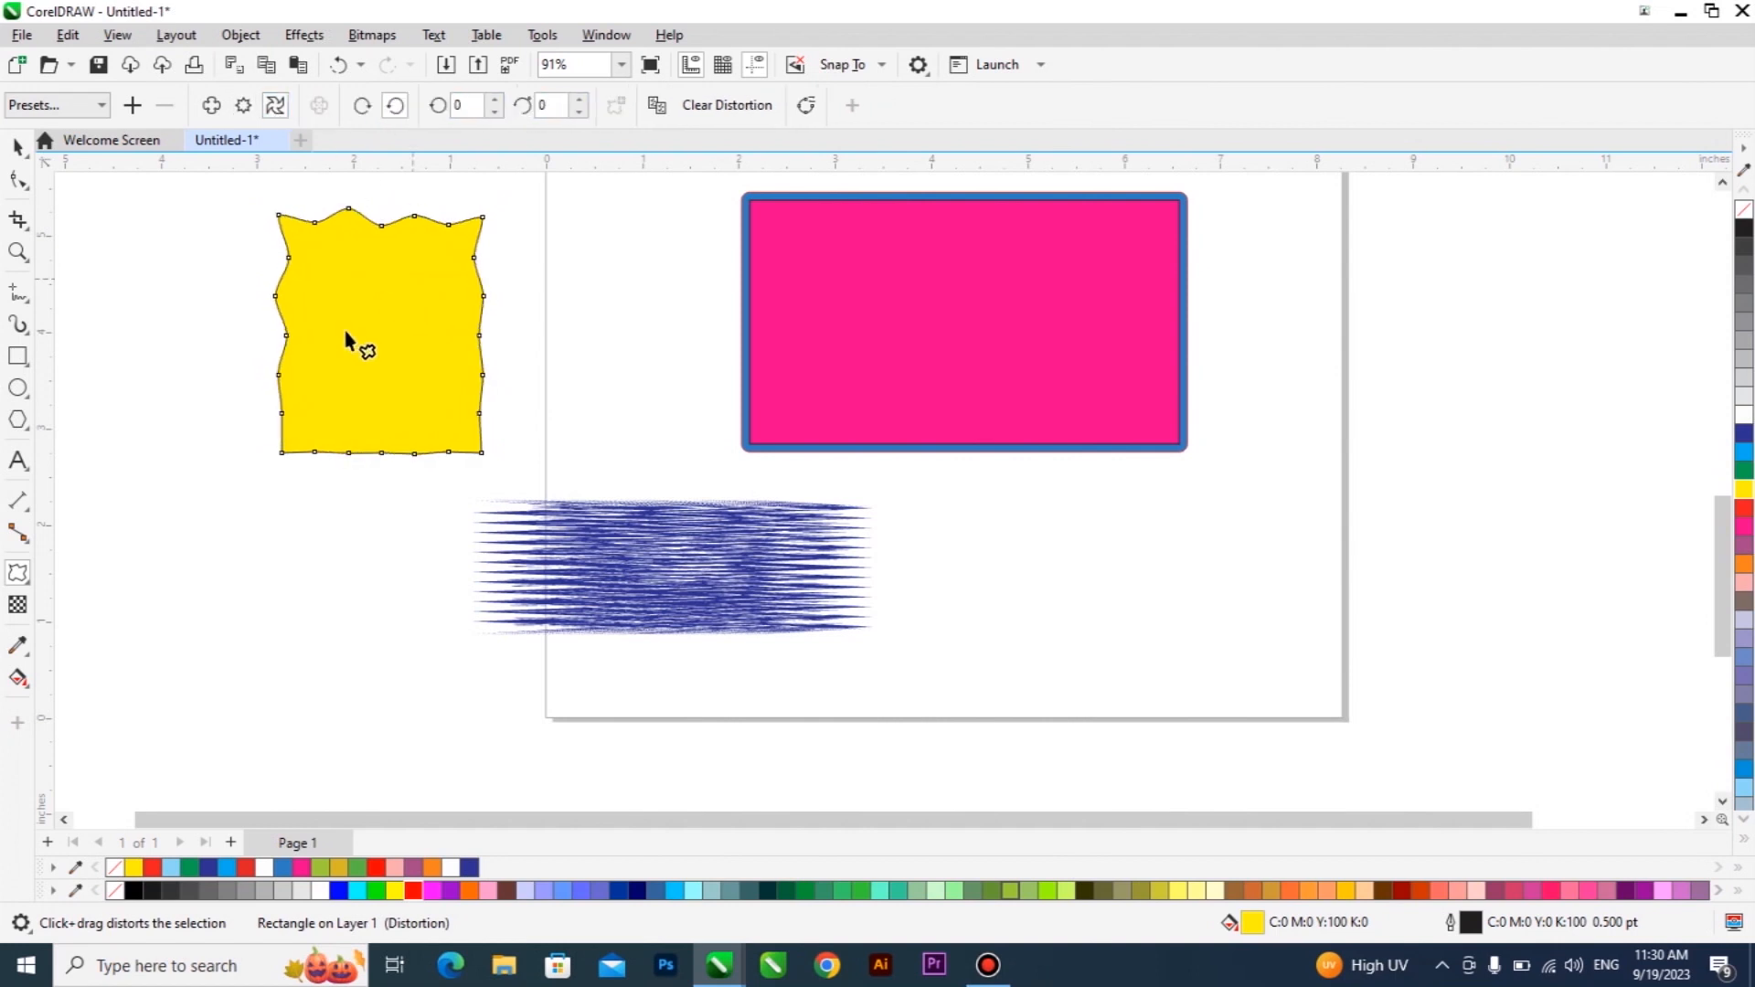
drag(414, 278, 333, 341)
drag(357, 225, 495, 300)
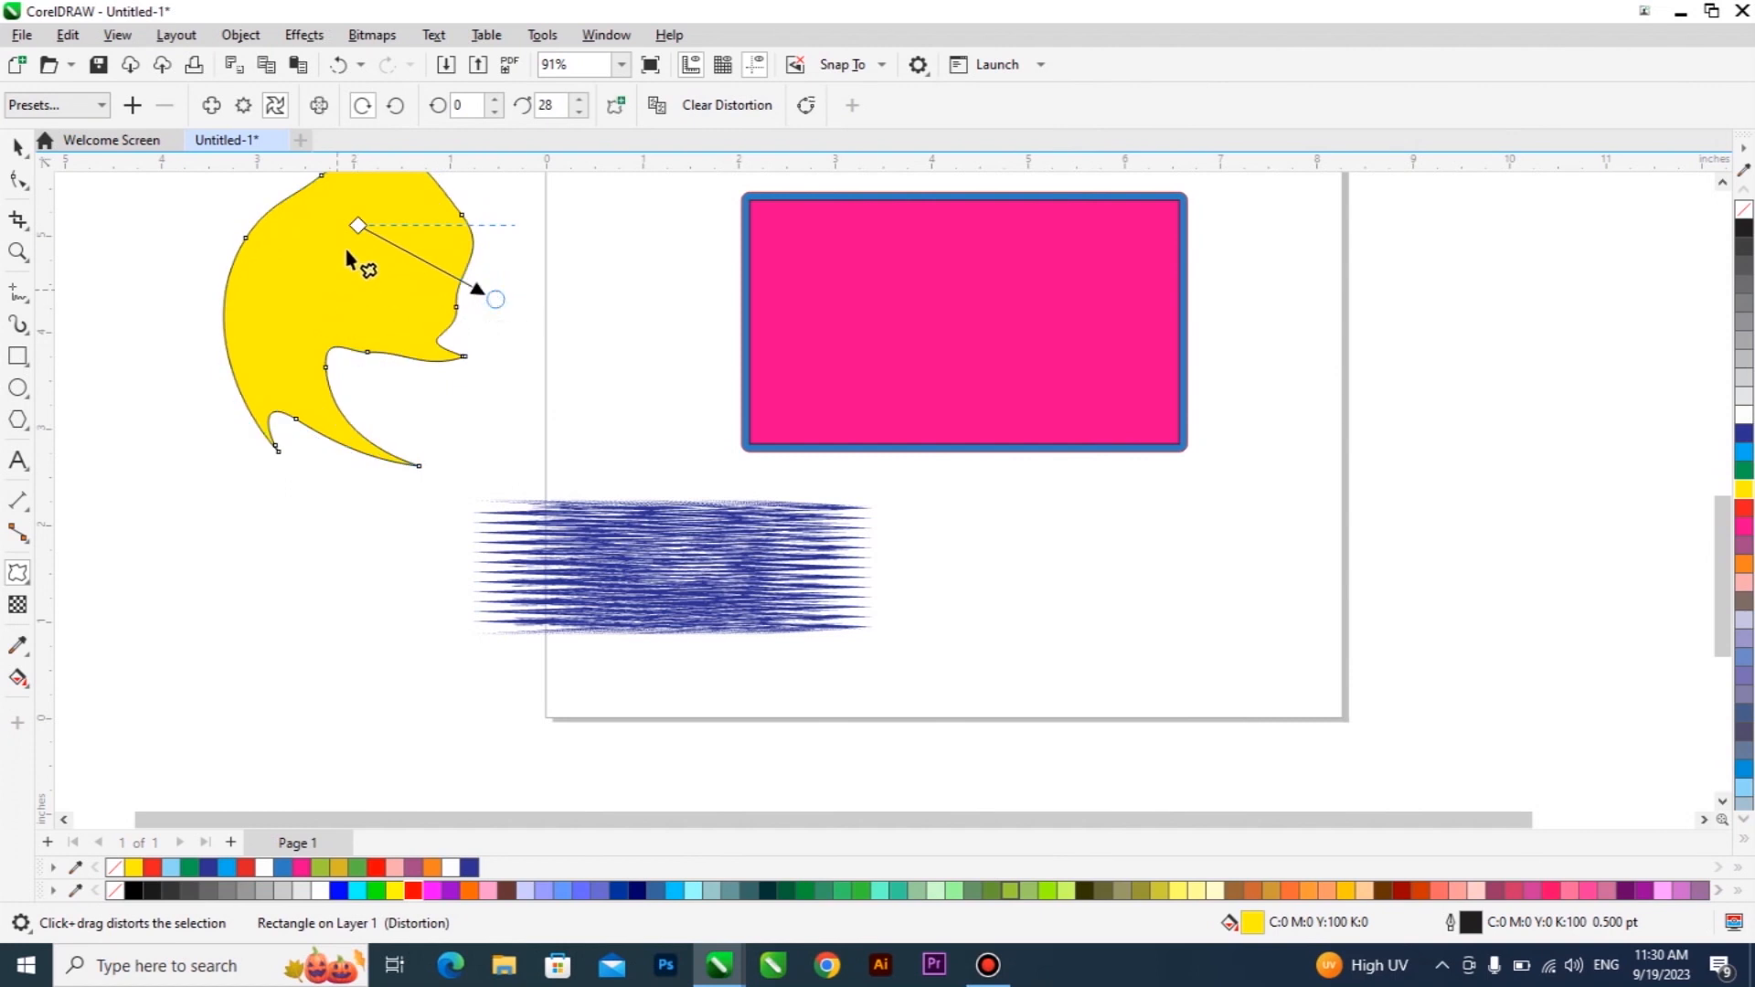
drag(356, 228, 240, 389)
drag(360, 453, 665, 272)
Pull the yellow shape outward into spikes with a Push and Pull distortion of about 91 amplitude
click(212, 106)
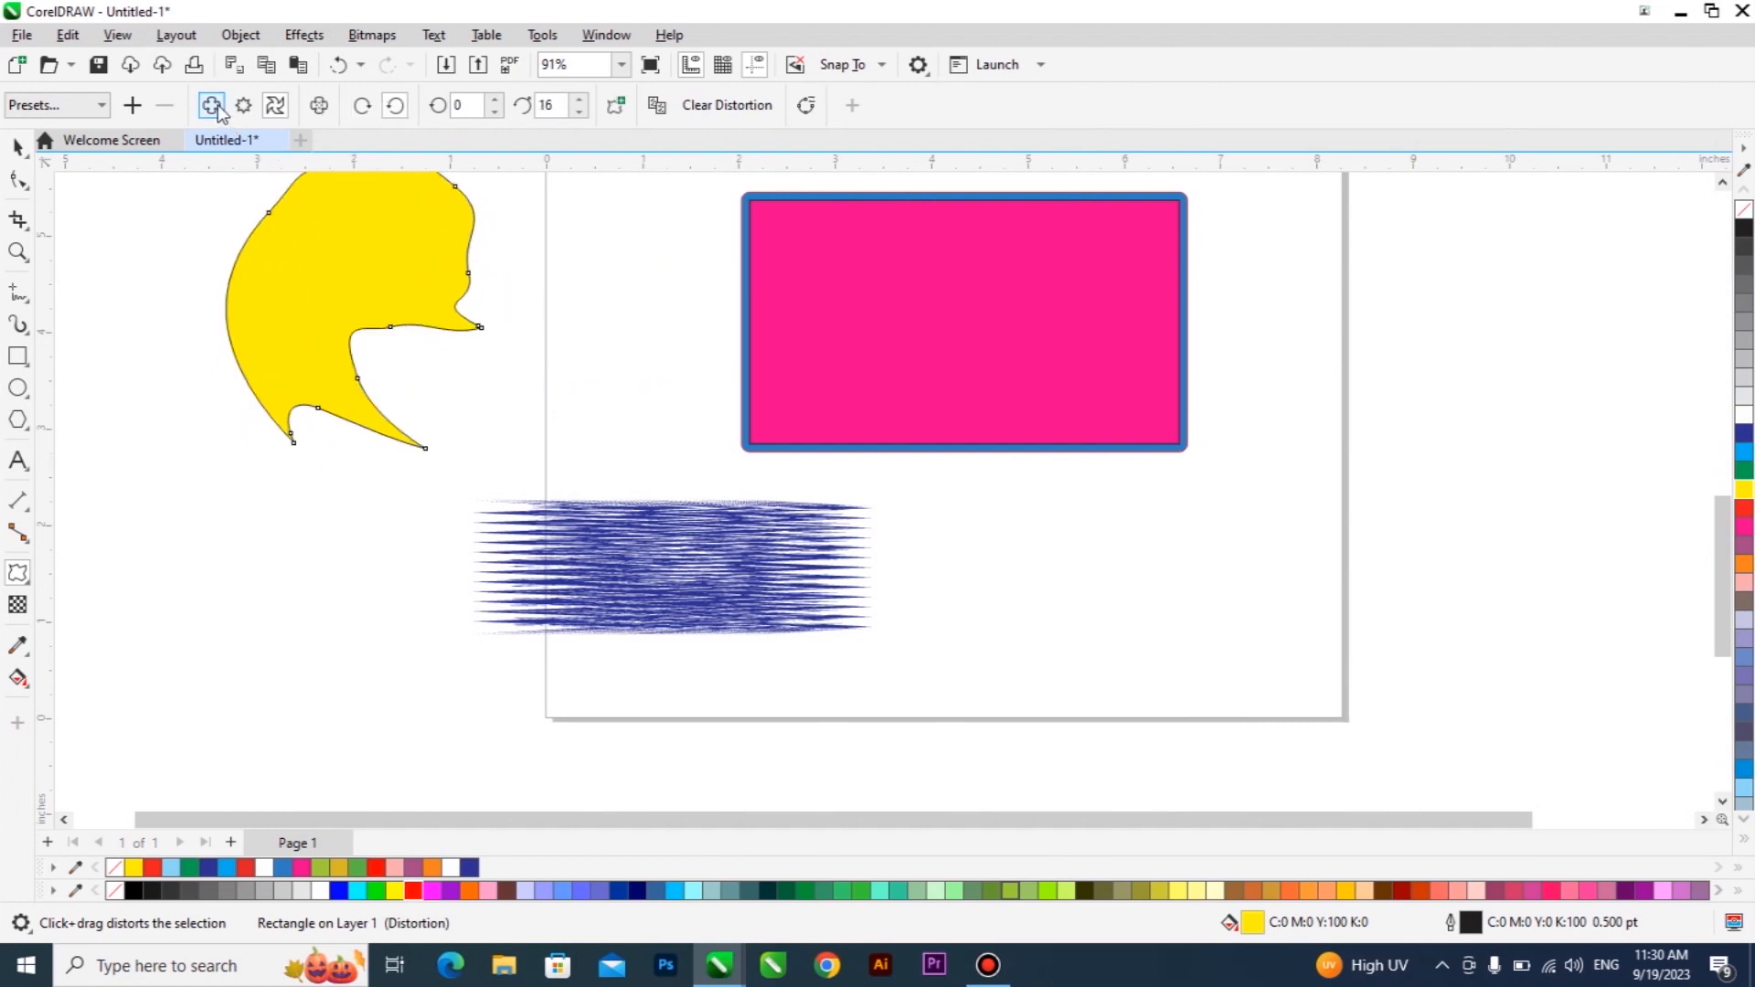
drag(367, 240, 506, 239)
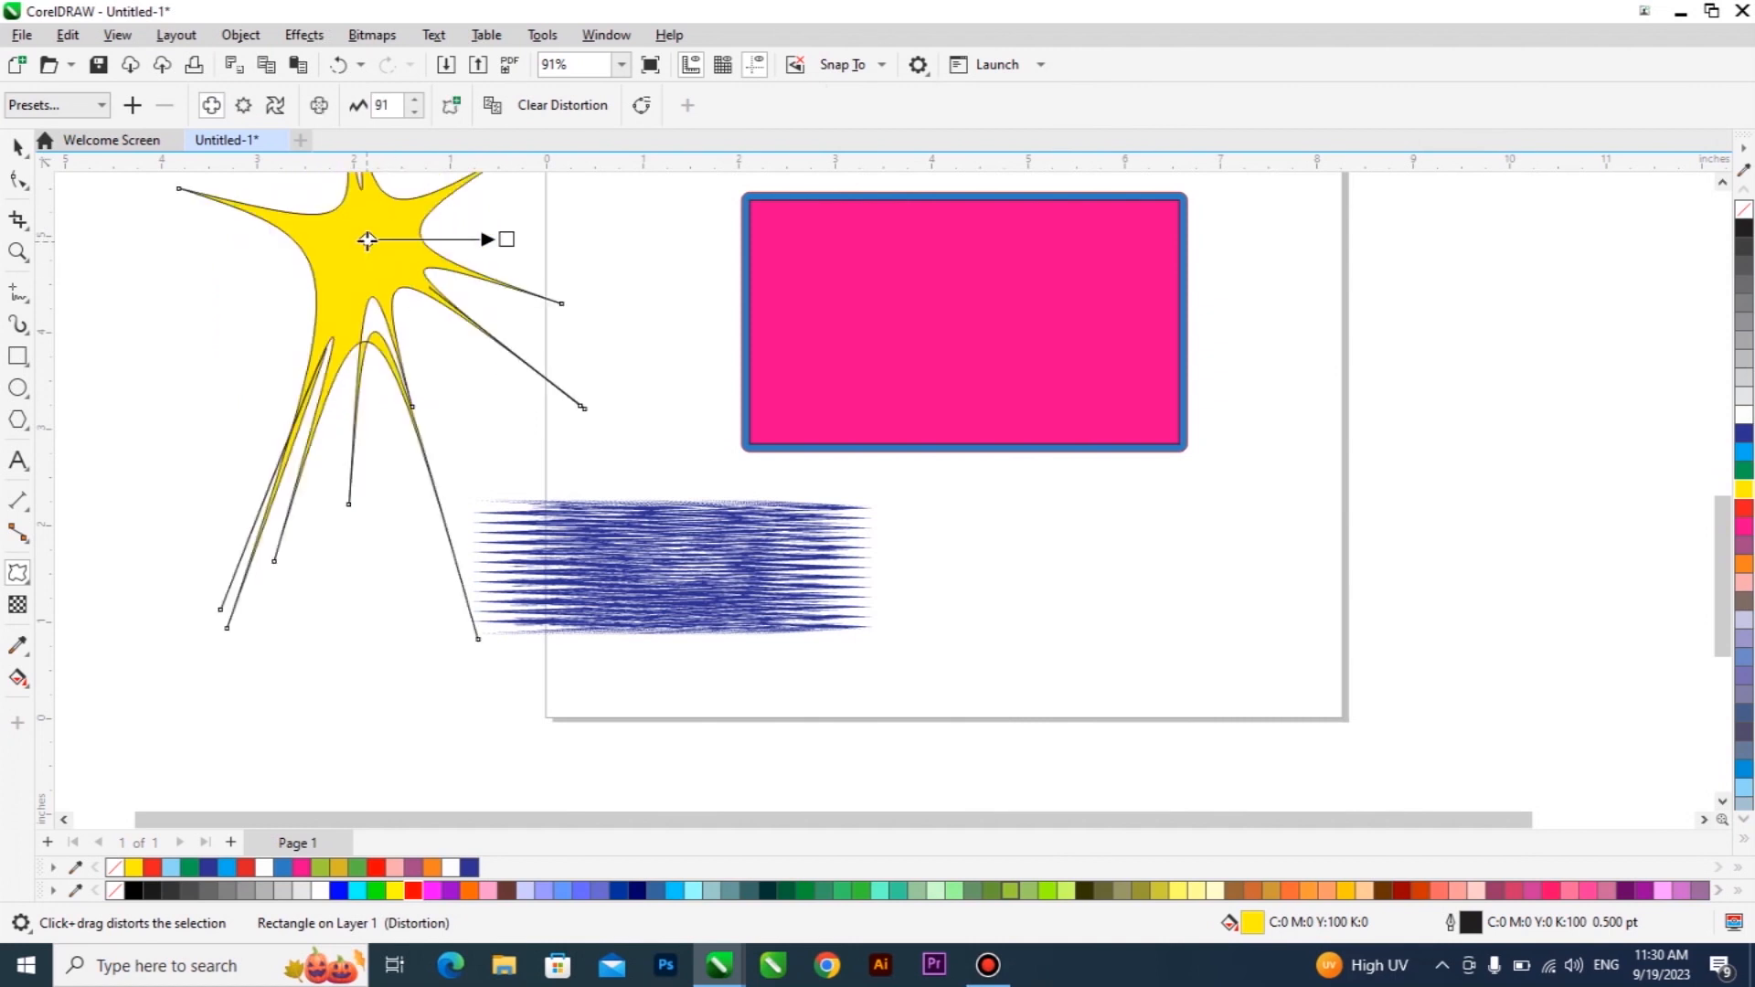
click(18, 146)
Move the spiky yellow shape farther left of the page and insert a blank page before the current one
scroll(640, 528, down, 4)
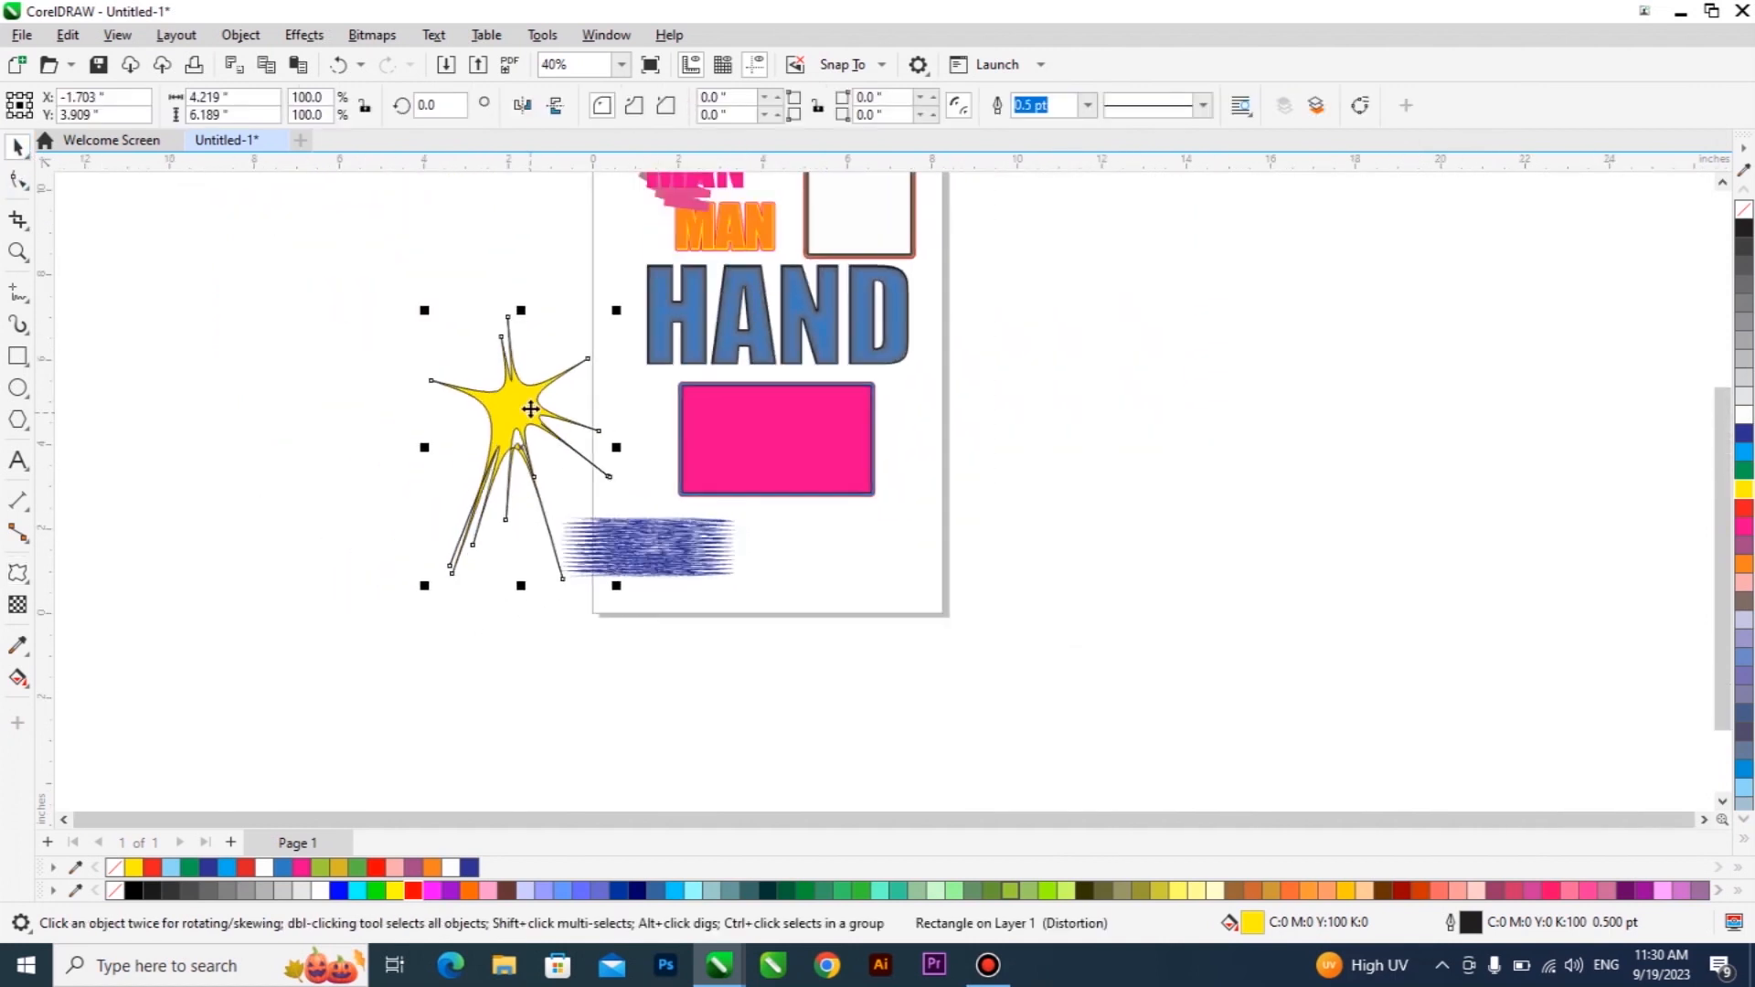
drag(530, 411, 409, 384)
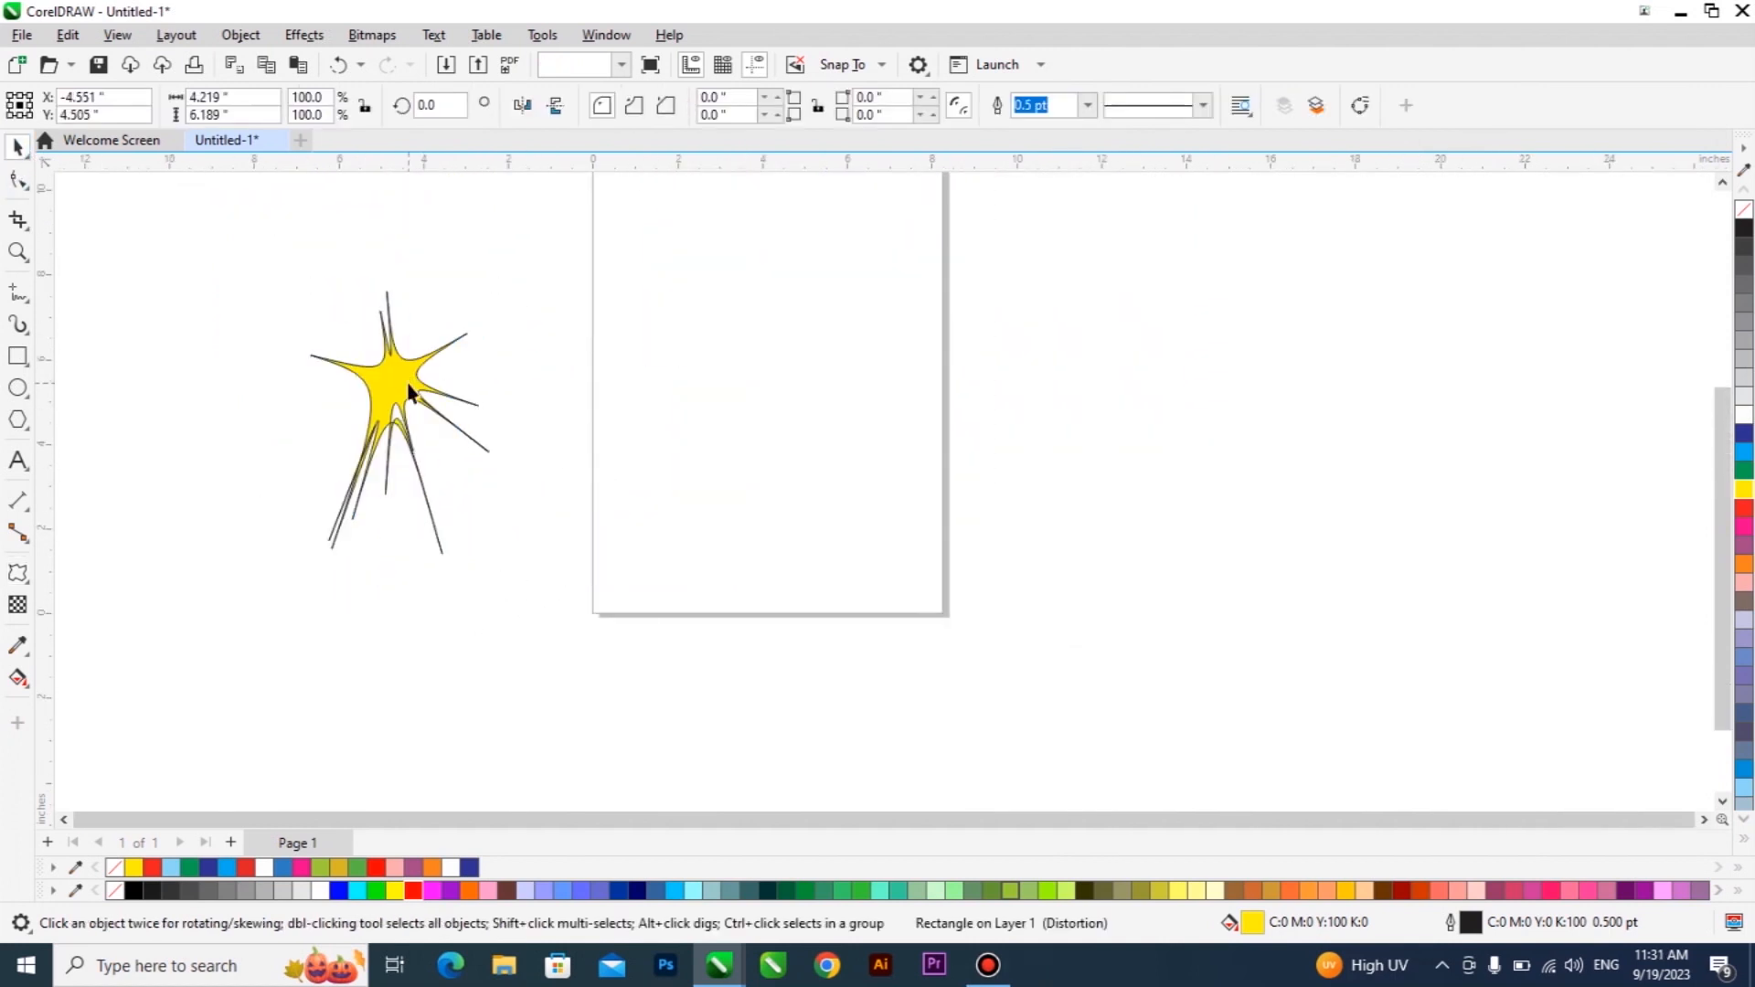
click(256, 405)
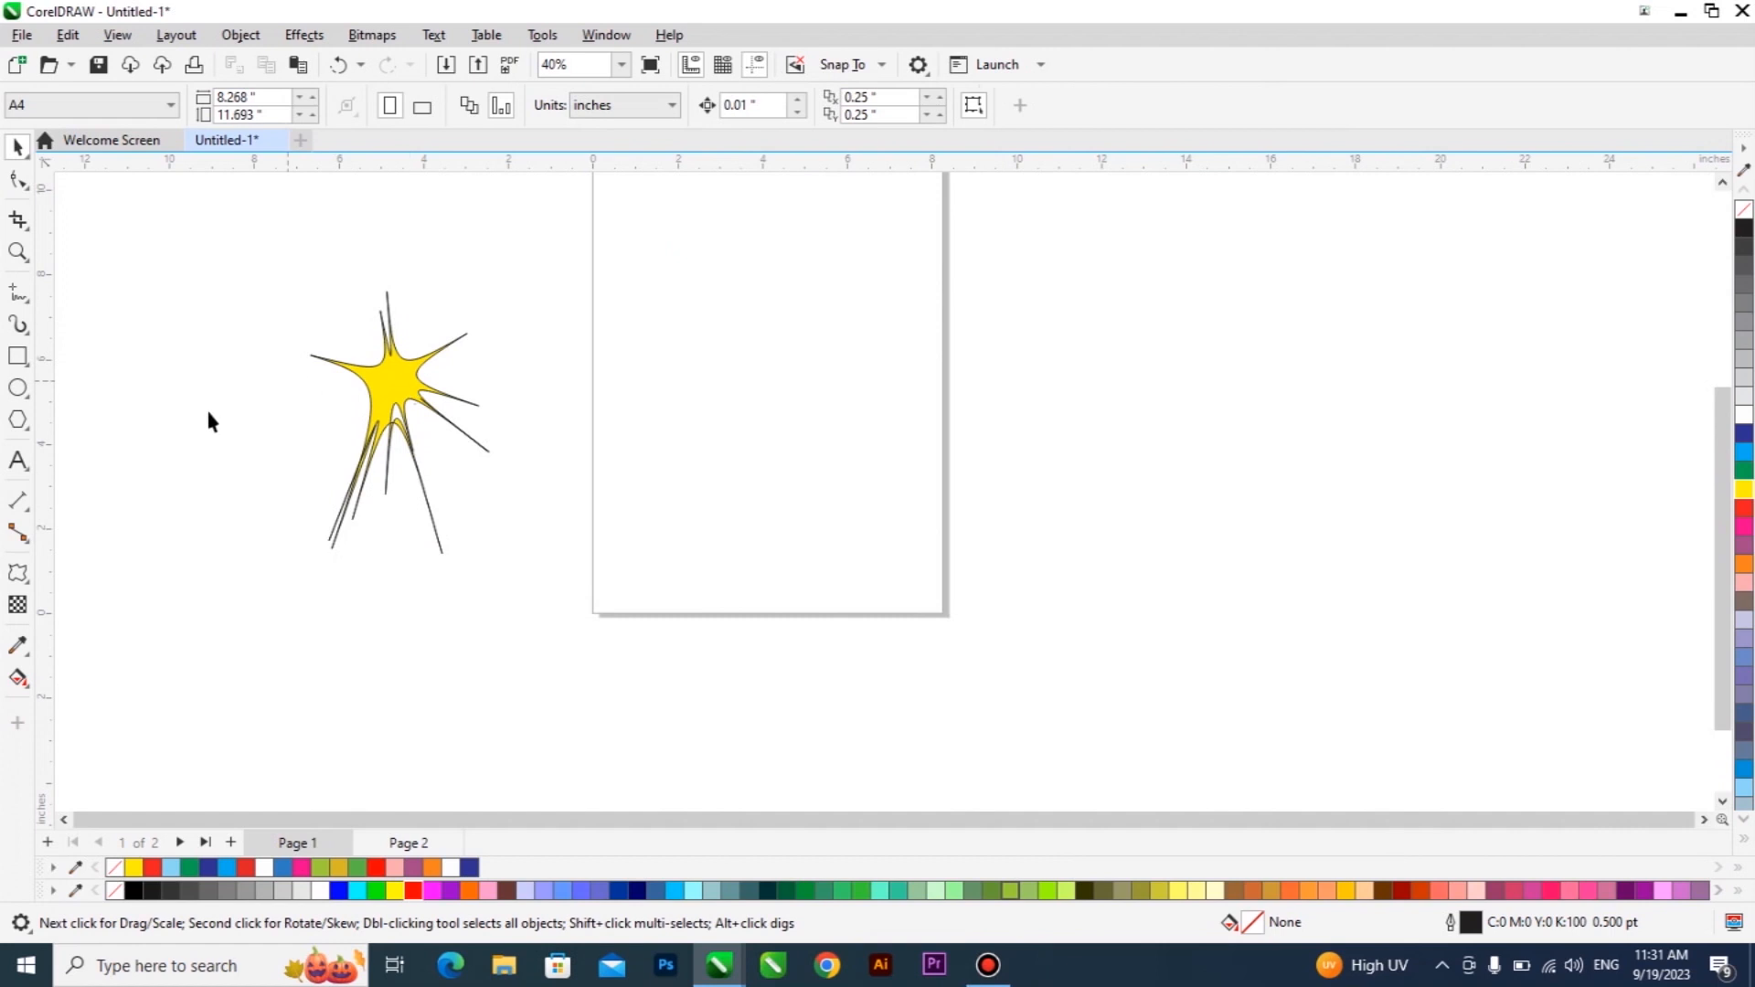
Create a page-sized rectangle on the blank page and PowerClip the spiky yellow shape inside it
double_click(17, 355)
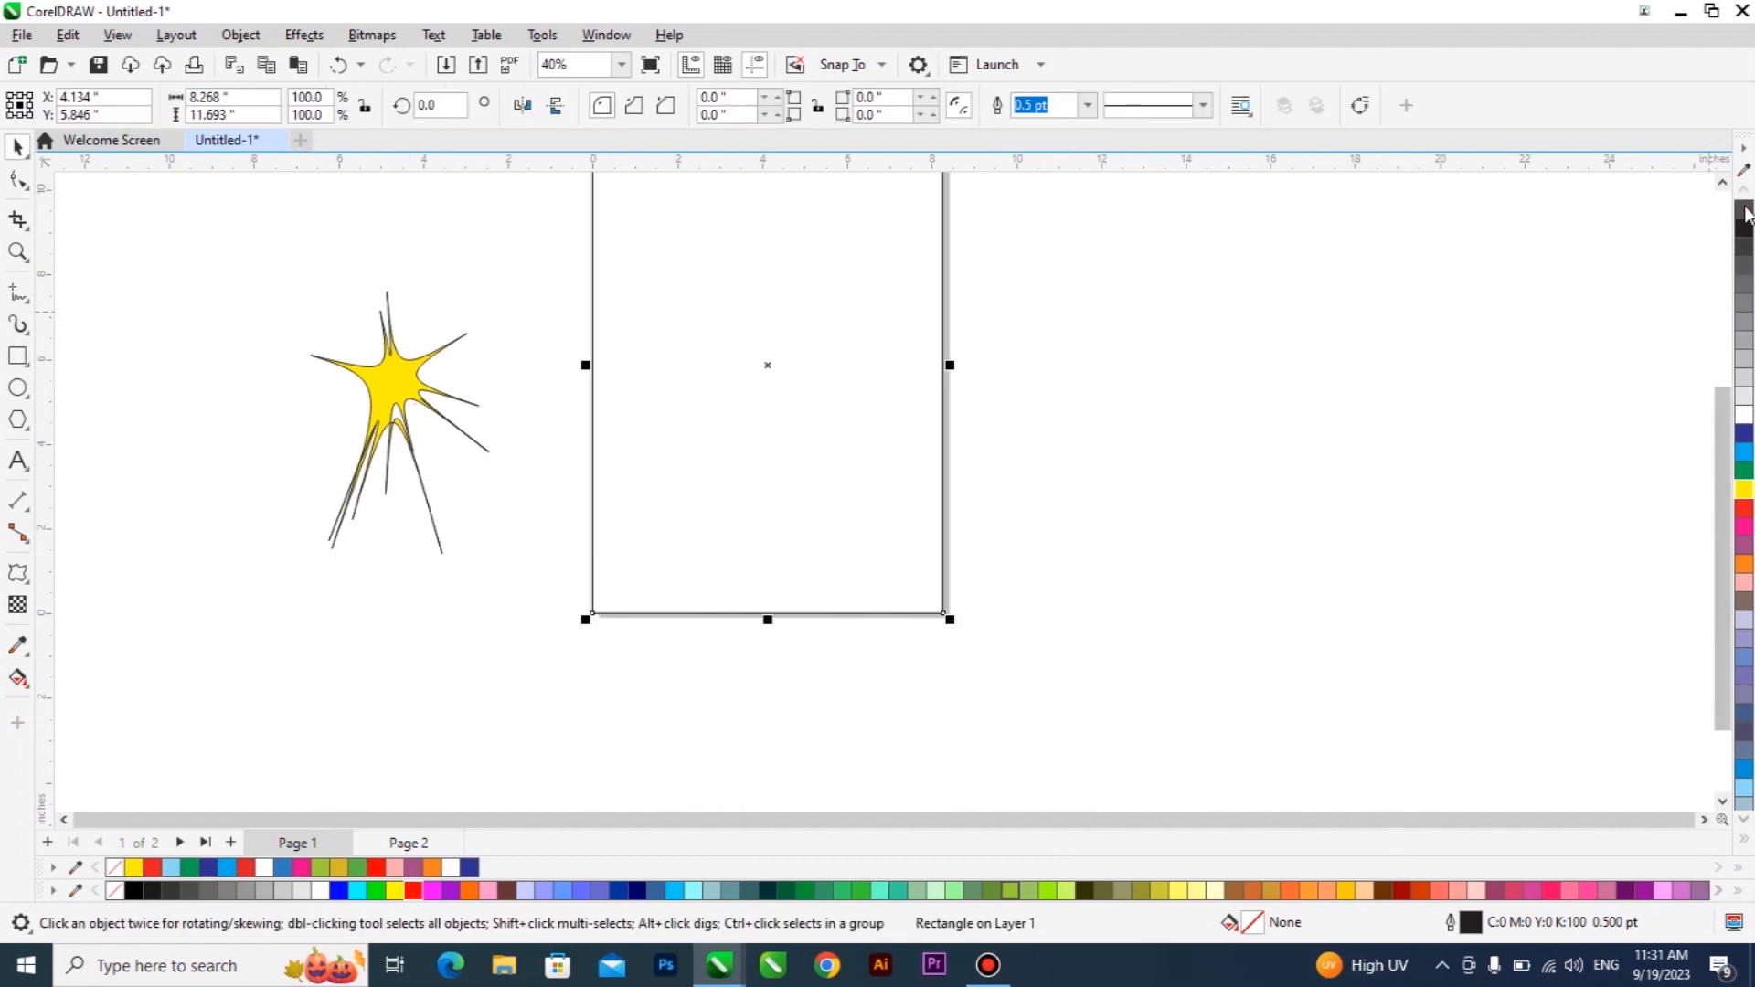
drag(408, 407, 728, 318)
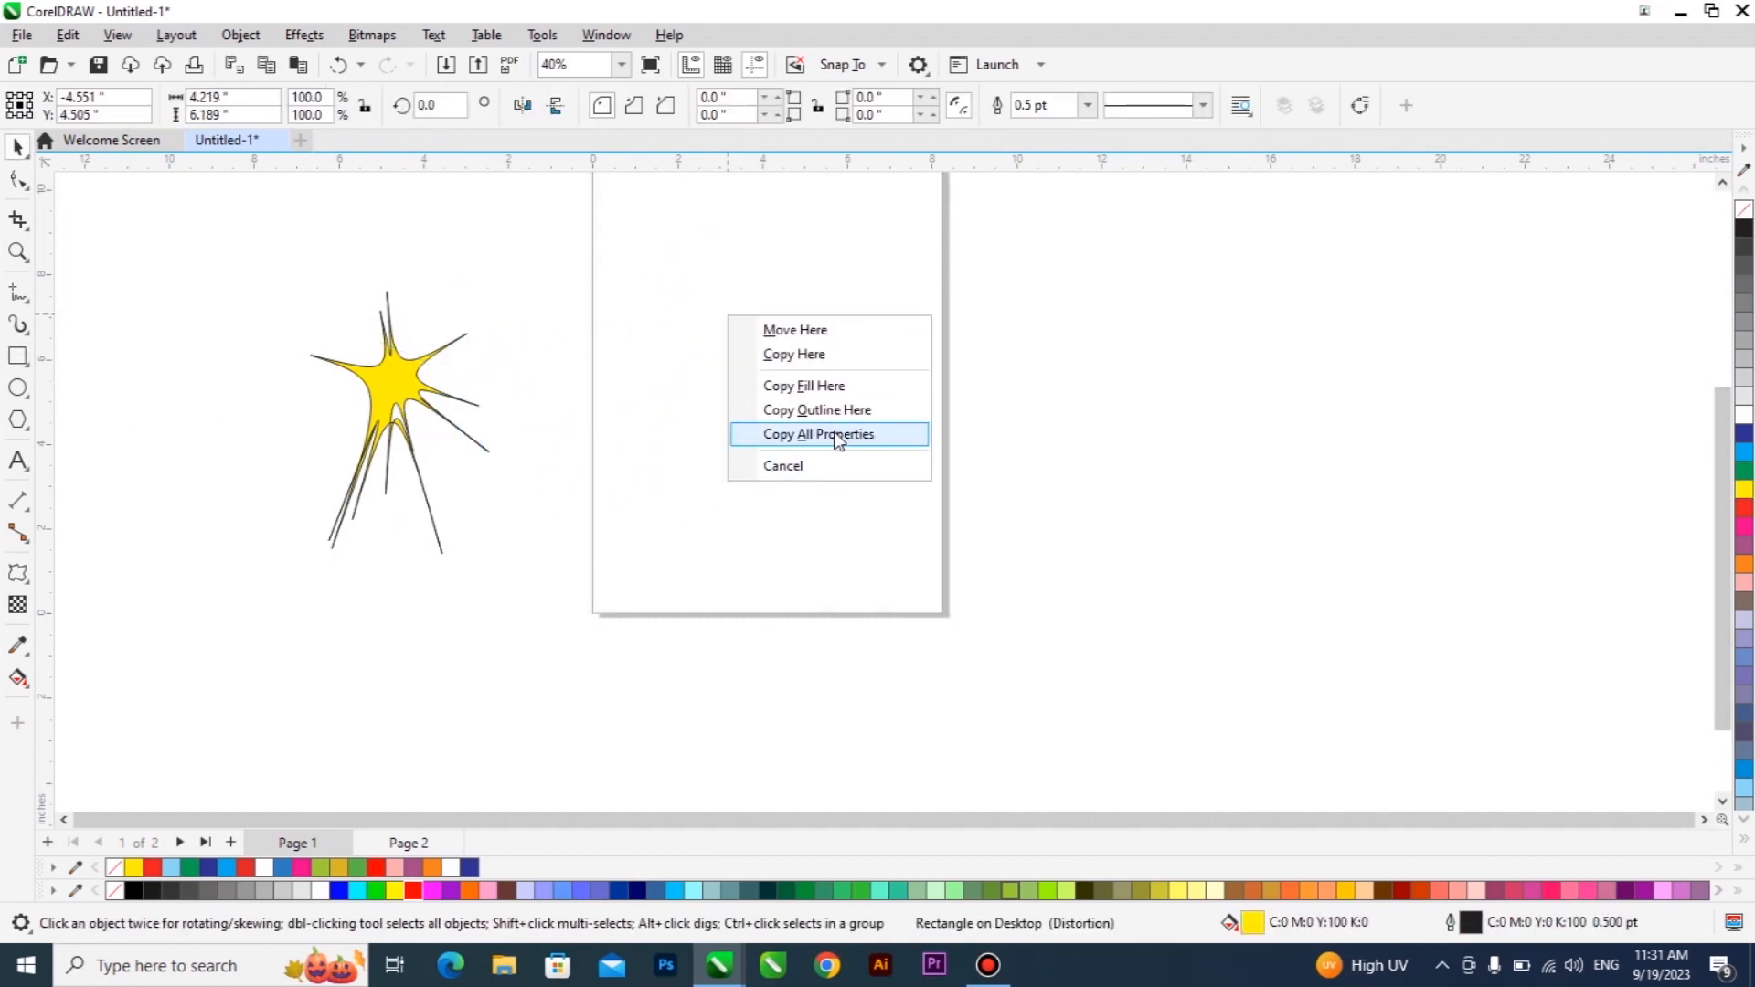
drag(381, 391, 822, 310)
click(923, 461)
right_click(863, 253)
click(914, 293)
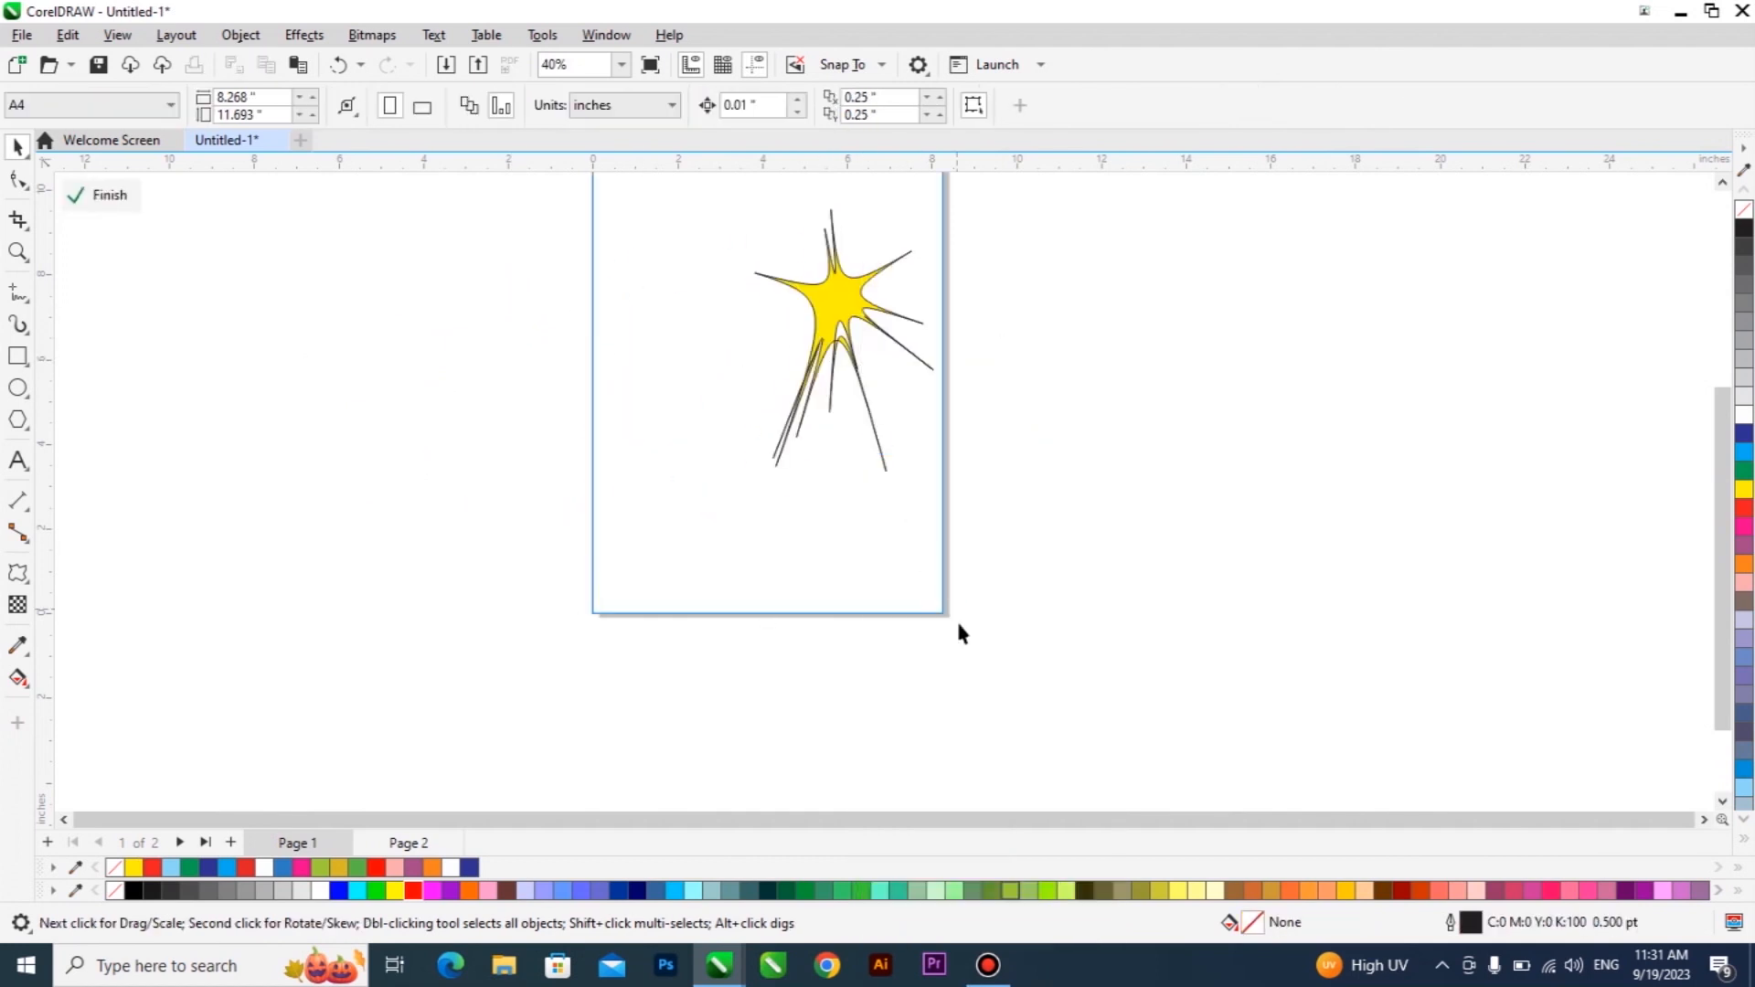
Enlarge the spiky shape inside the PowerClip to about 198.5%, place it over the page's upper-right corner and remove its outline
scroll(949, 607, down, 2)
scroll(840, 302, up, 2)
drag(897, 479, 976, 348)
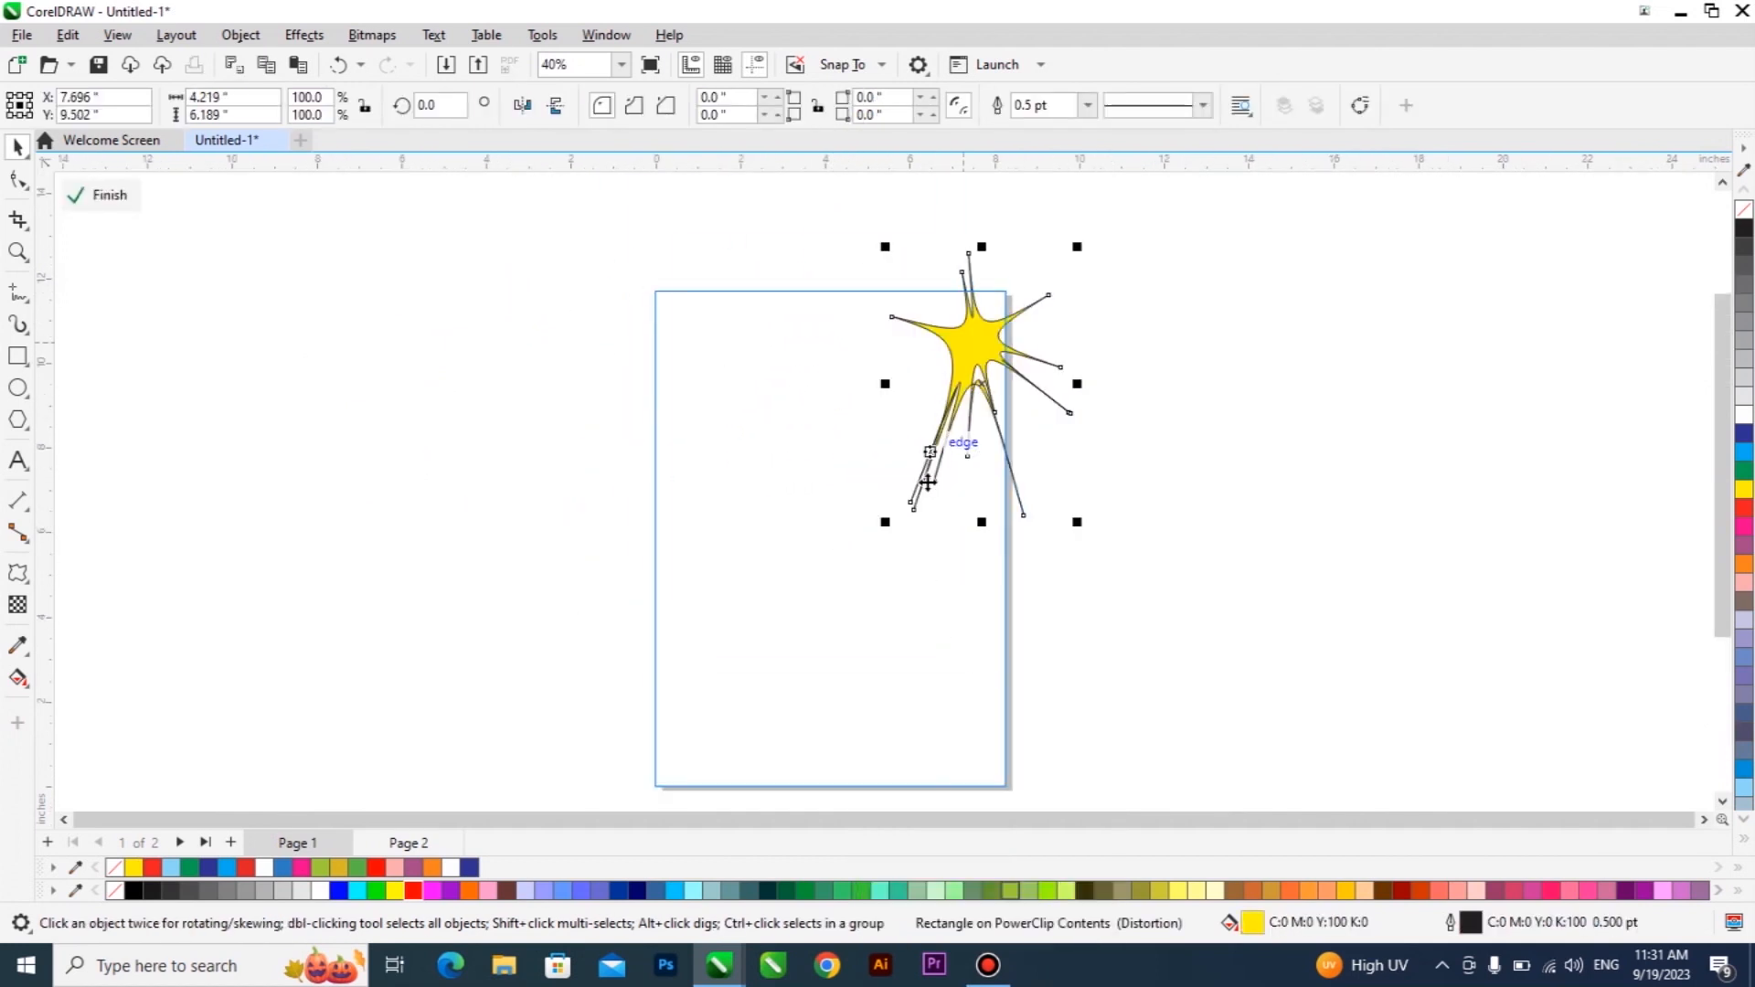
drag(885, 522, 702, 732)
drag(900, 439, 1020, 373)
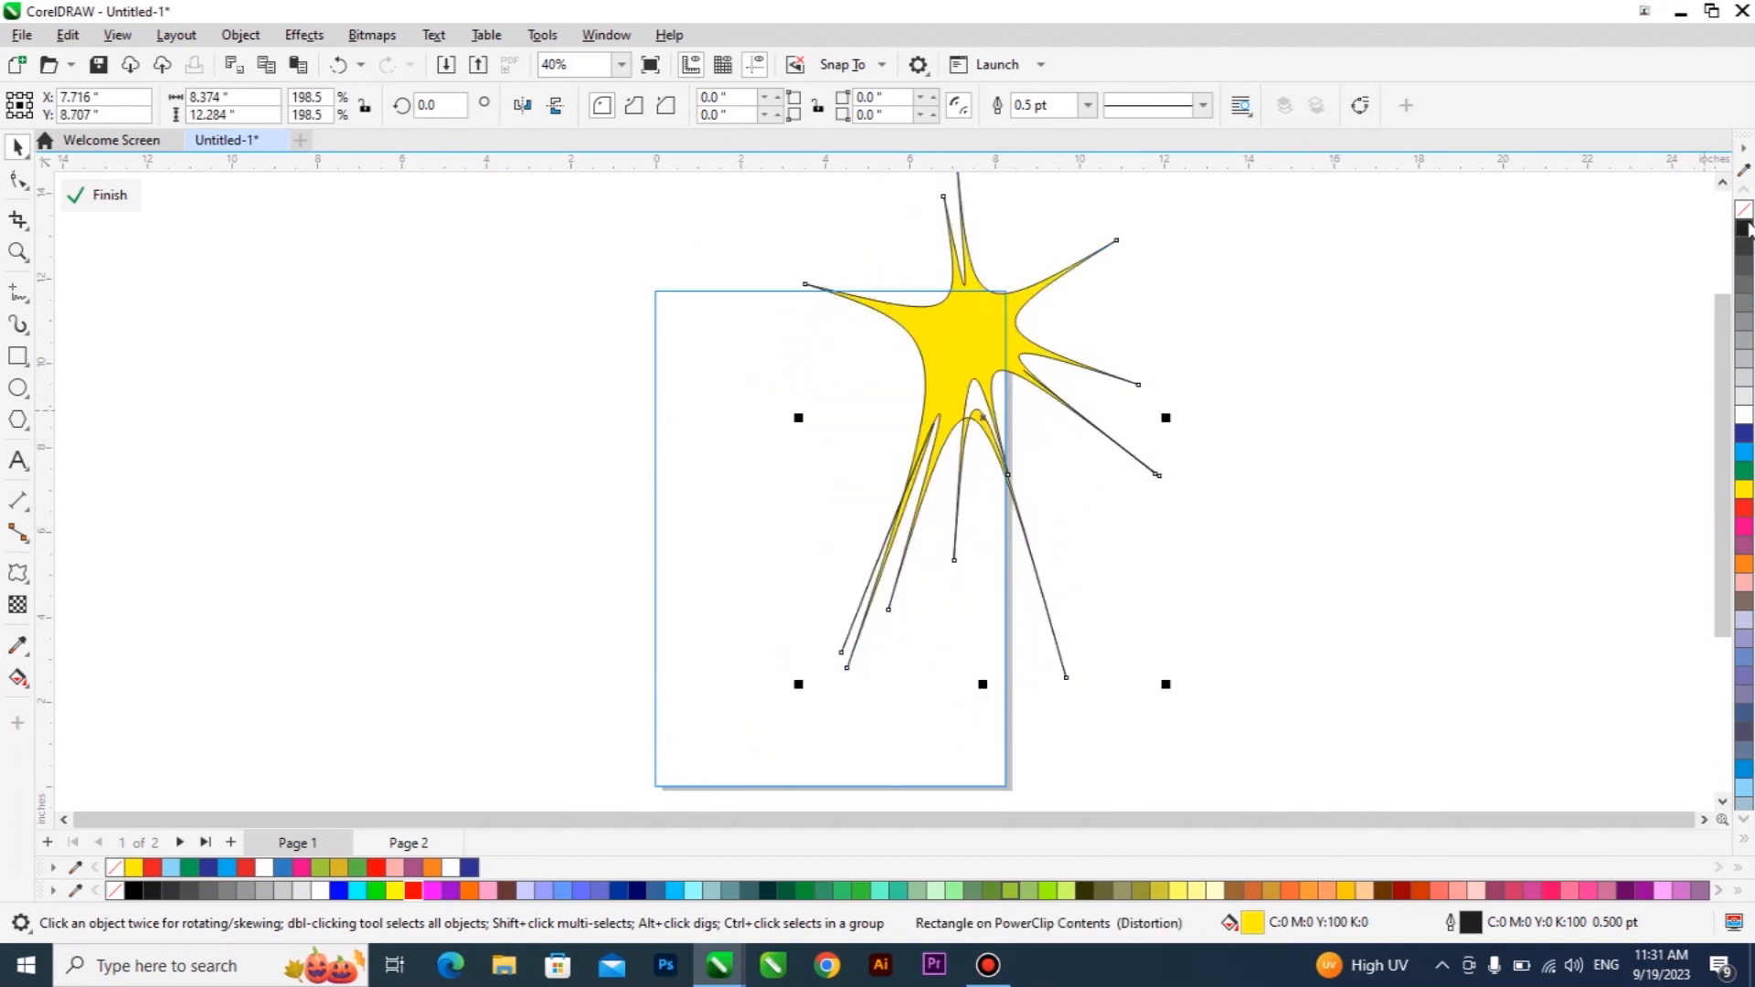
click(1459, 410)
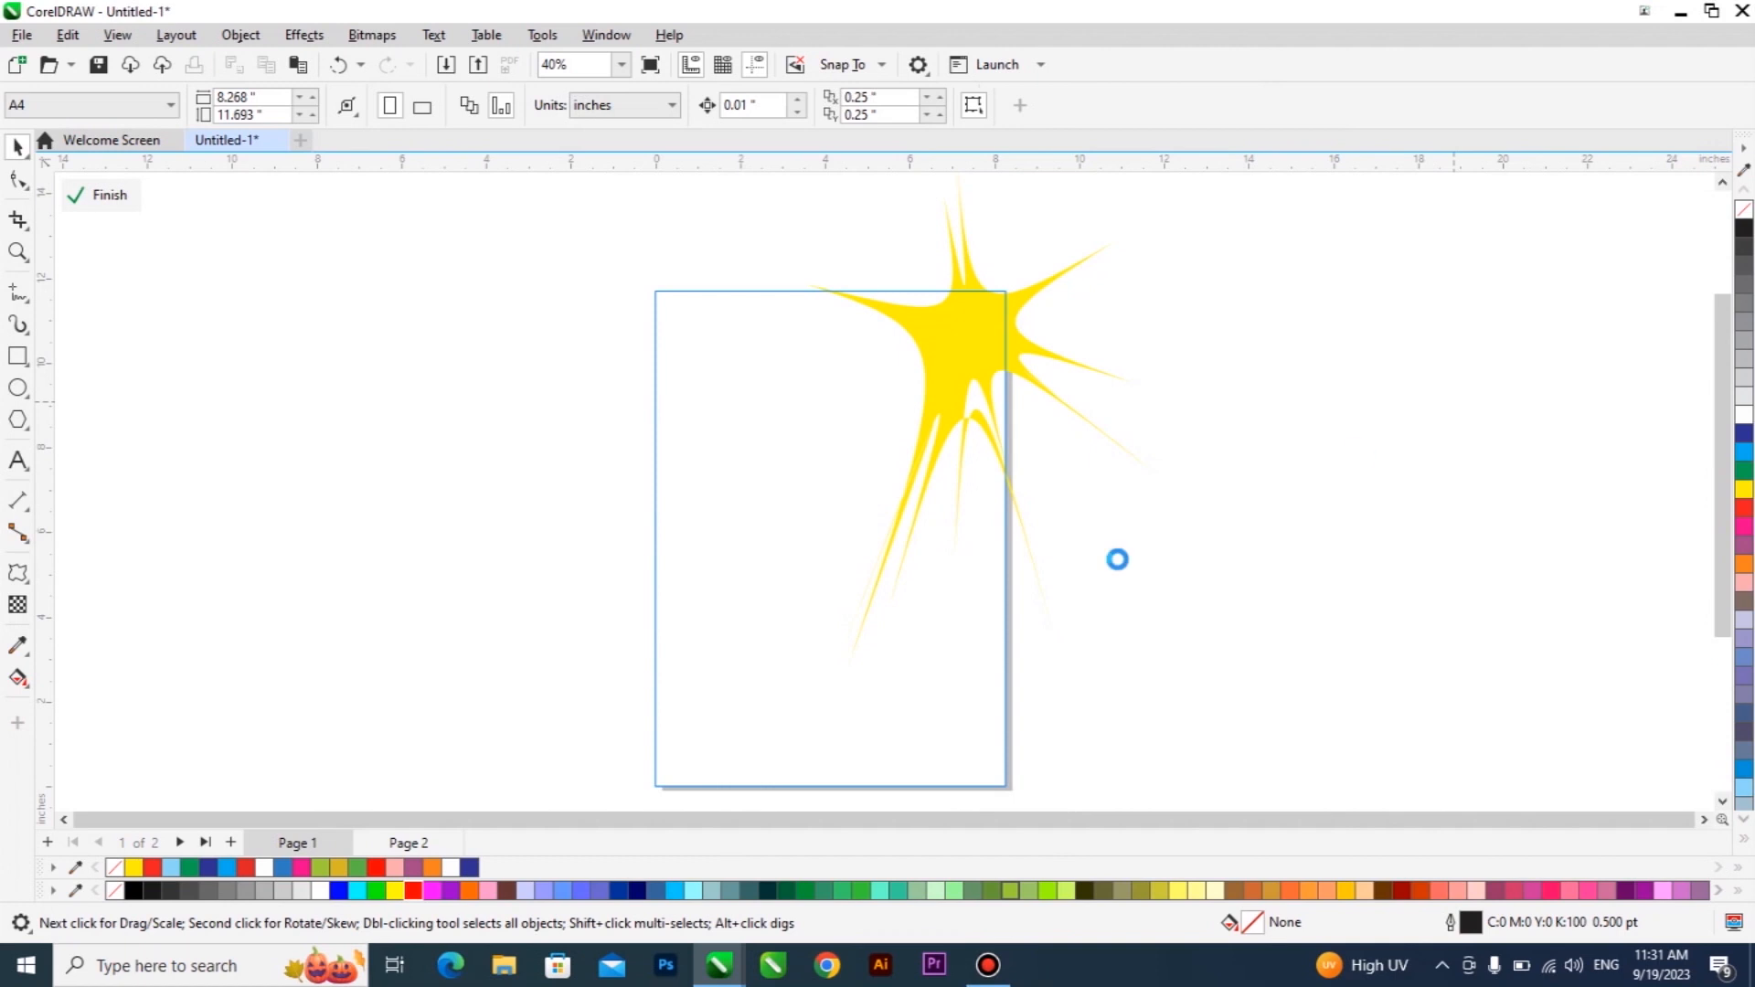
Finish the PowerClip edit, fill the page rectangle with yellow tinted to M:5 Y:100 and remove its outline
click(1746, 491)
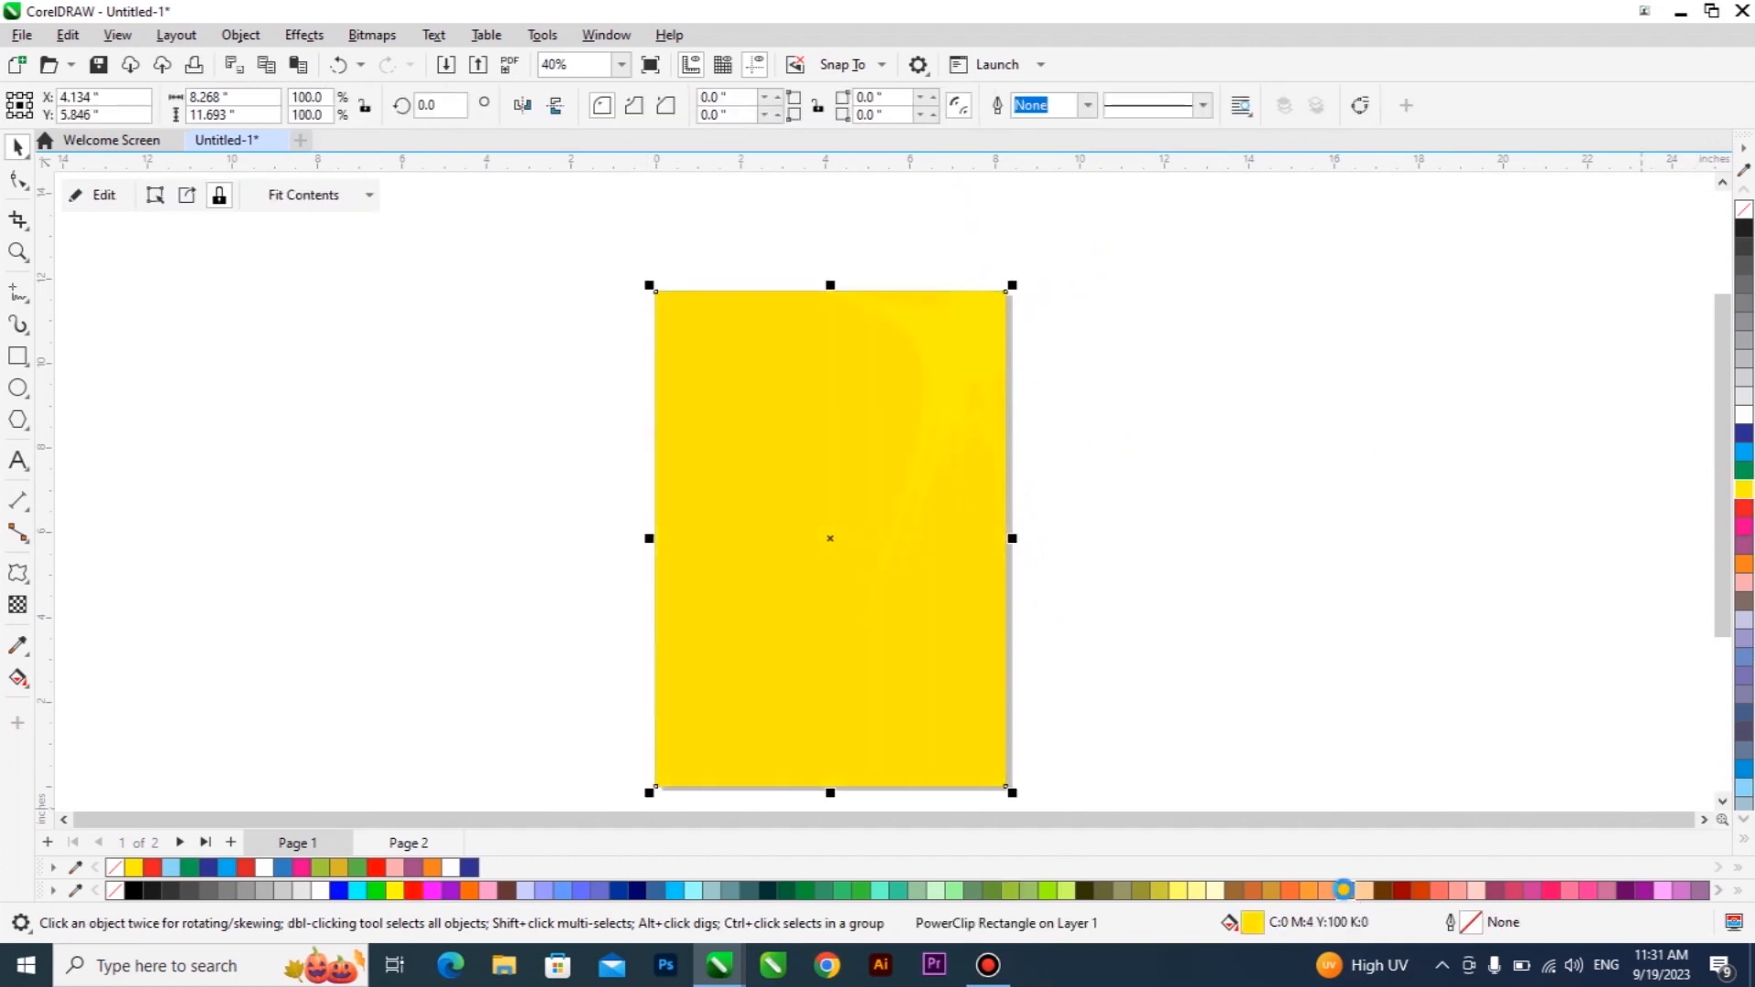
scroll(929, 422, up, 2)
scroll(929, 419, down, 2)
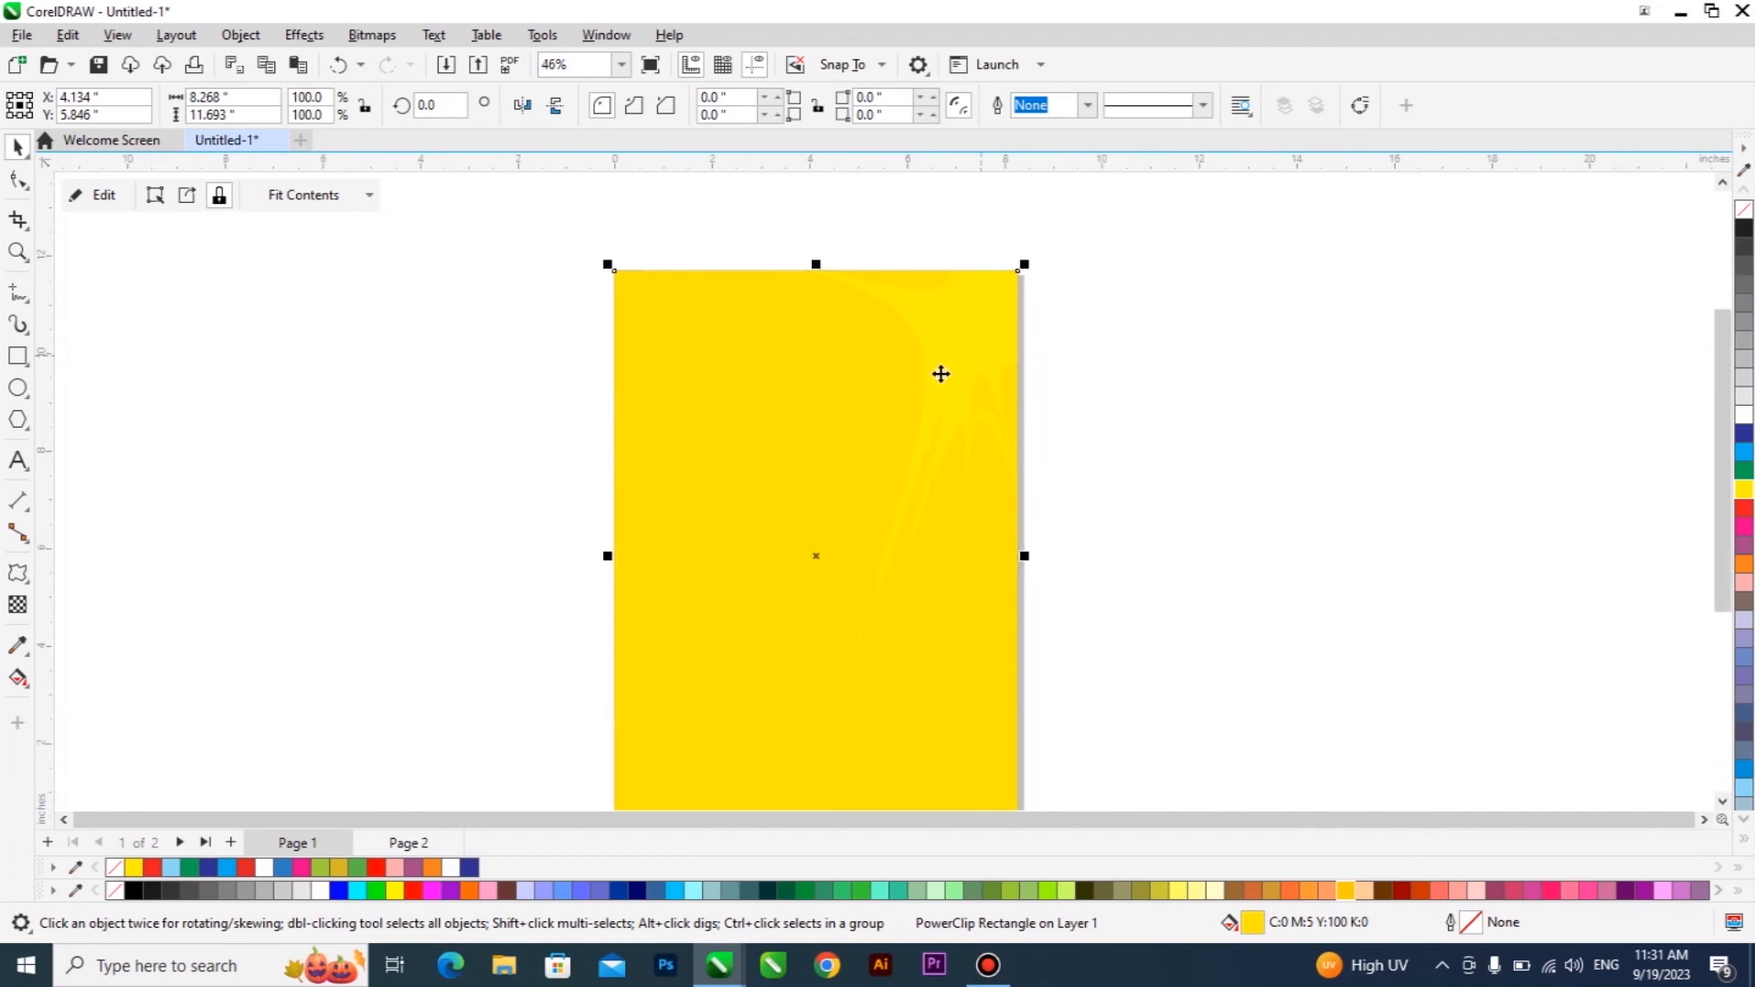
scroll(943, 370, down, 1)
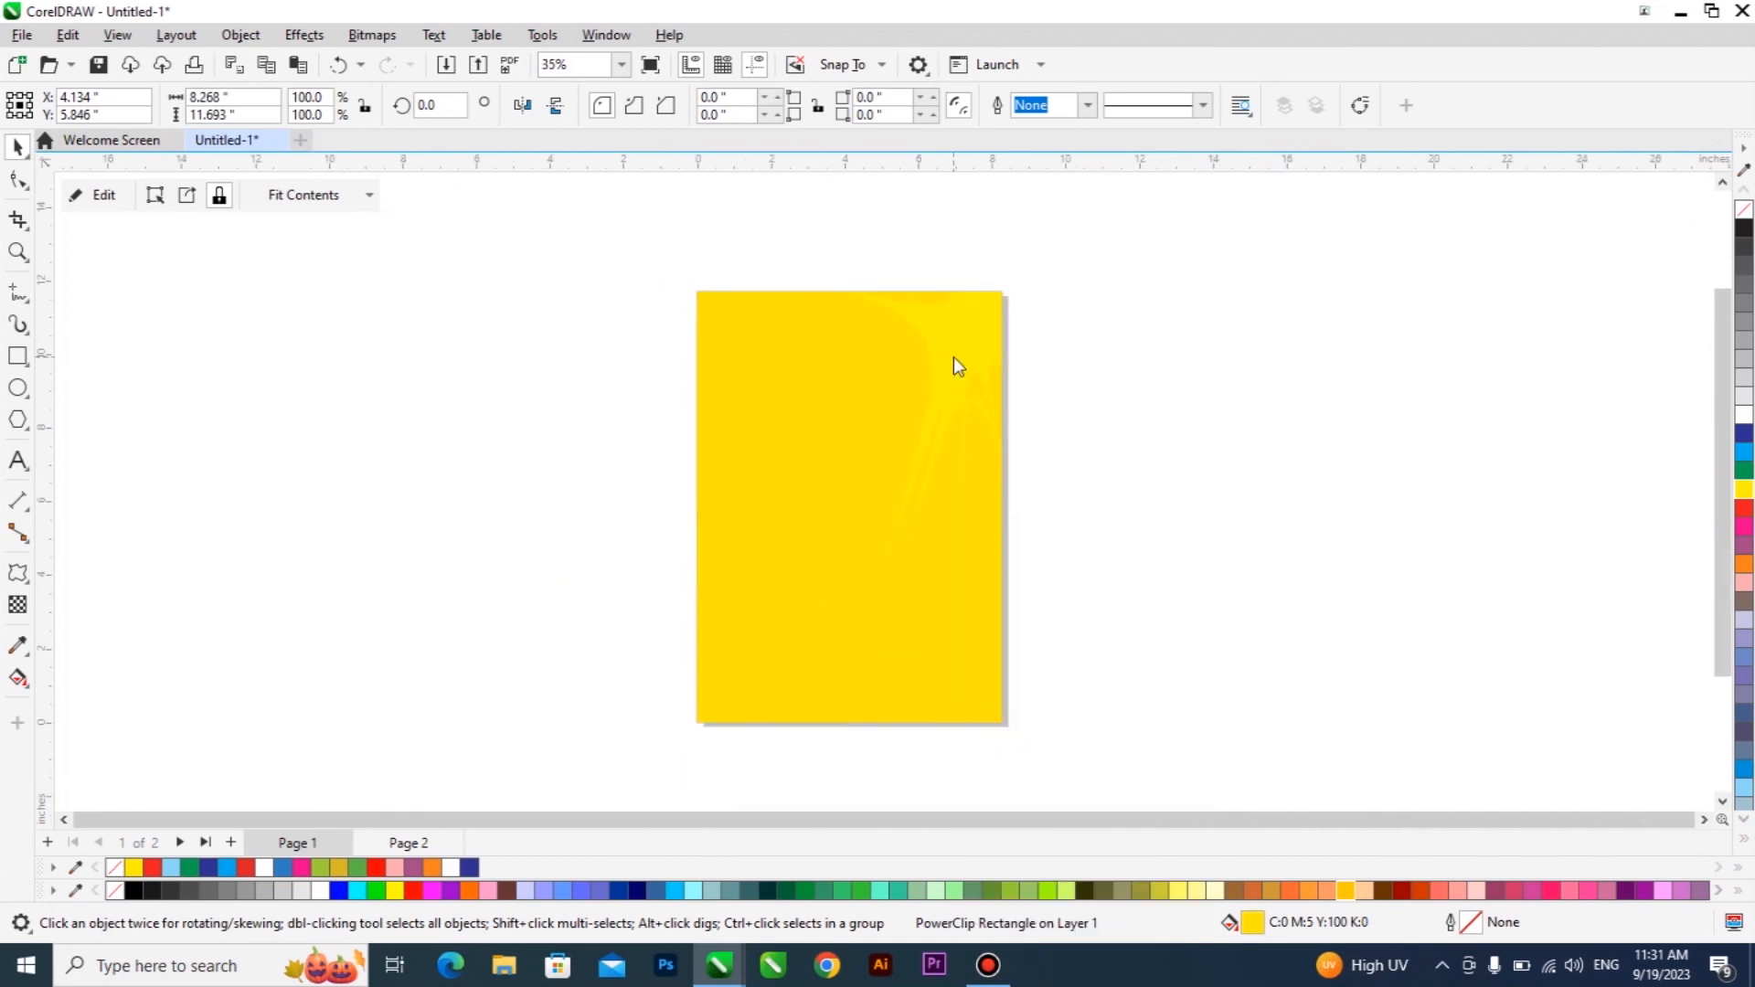
Edit the PowerClip contents and place copies of the spiky shape over the page's upper-left and lower-left corners
ctrl+click(953, 357)
drag(739, 665, 686, 251)
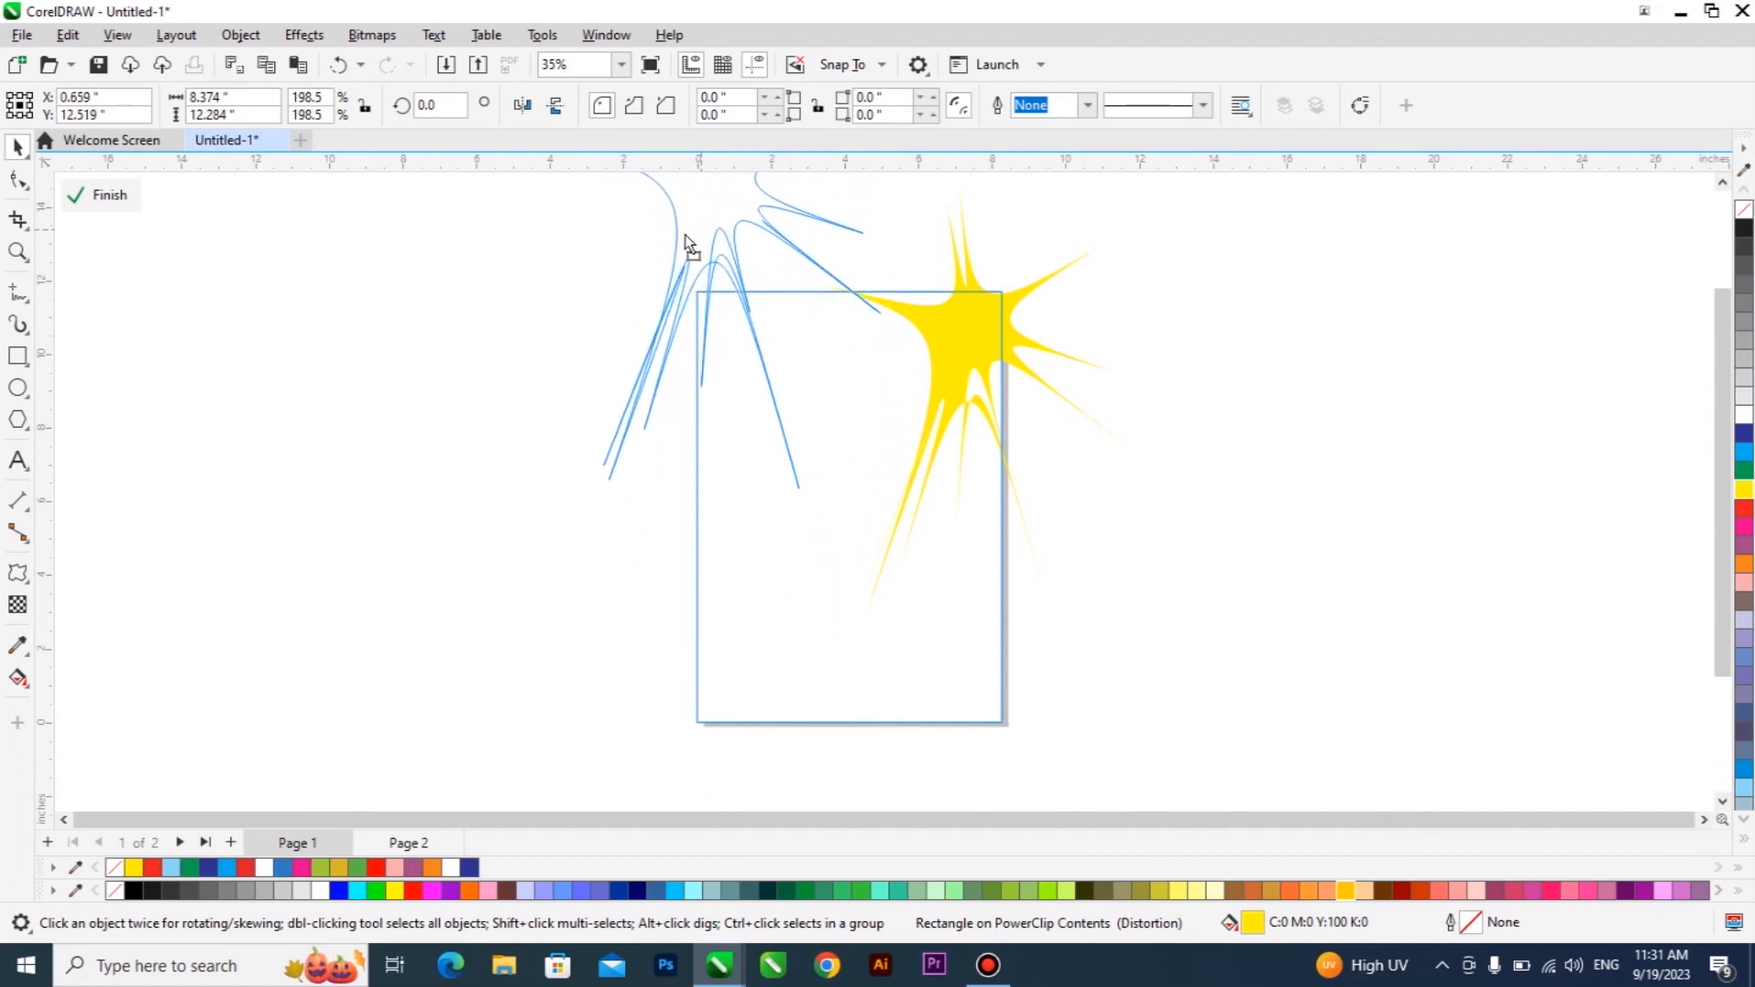
ctrl+click(905, 432)
ctrl+click(978, 351)
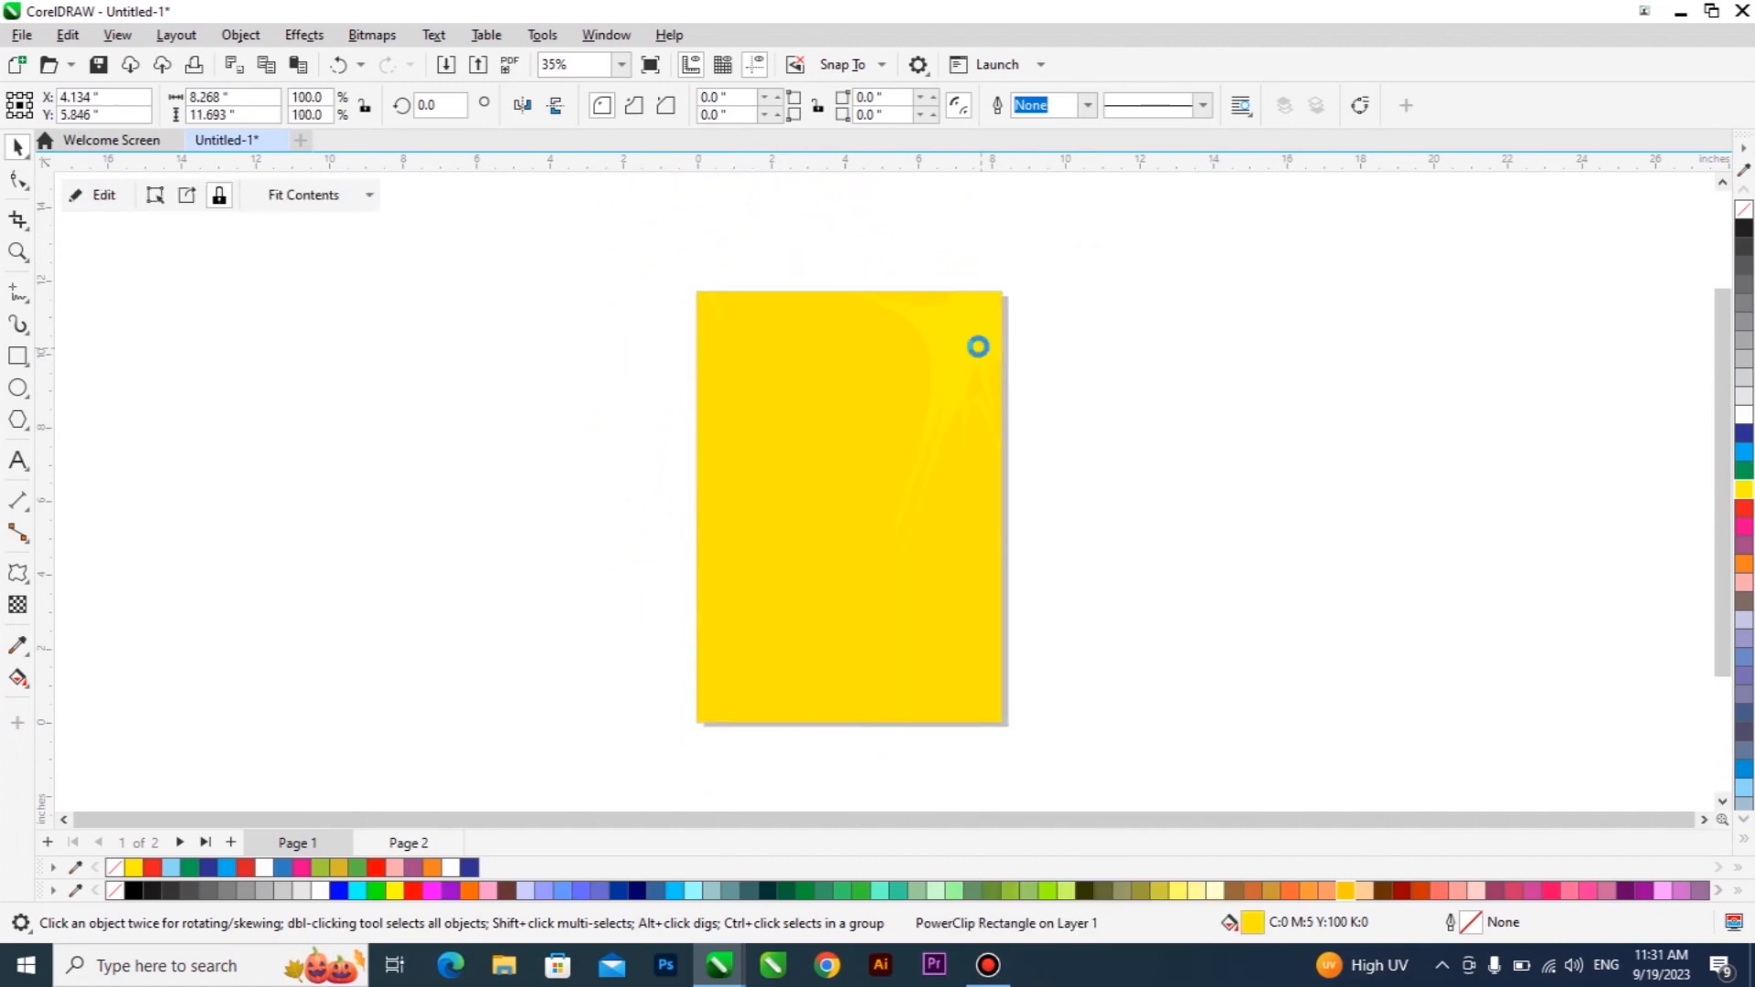
drag(685, 227, 732, 694)
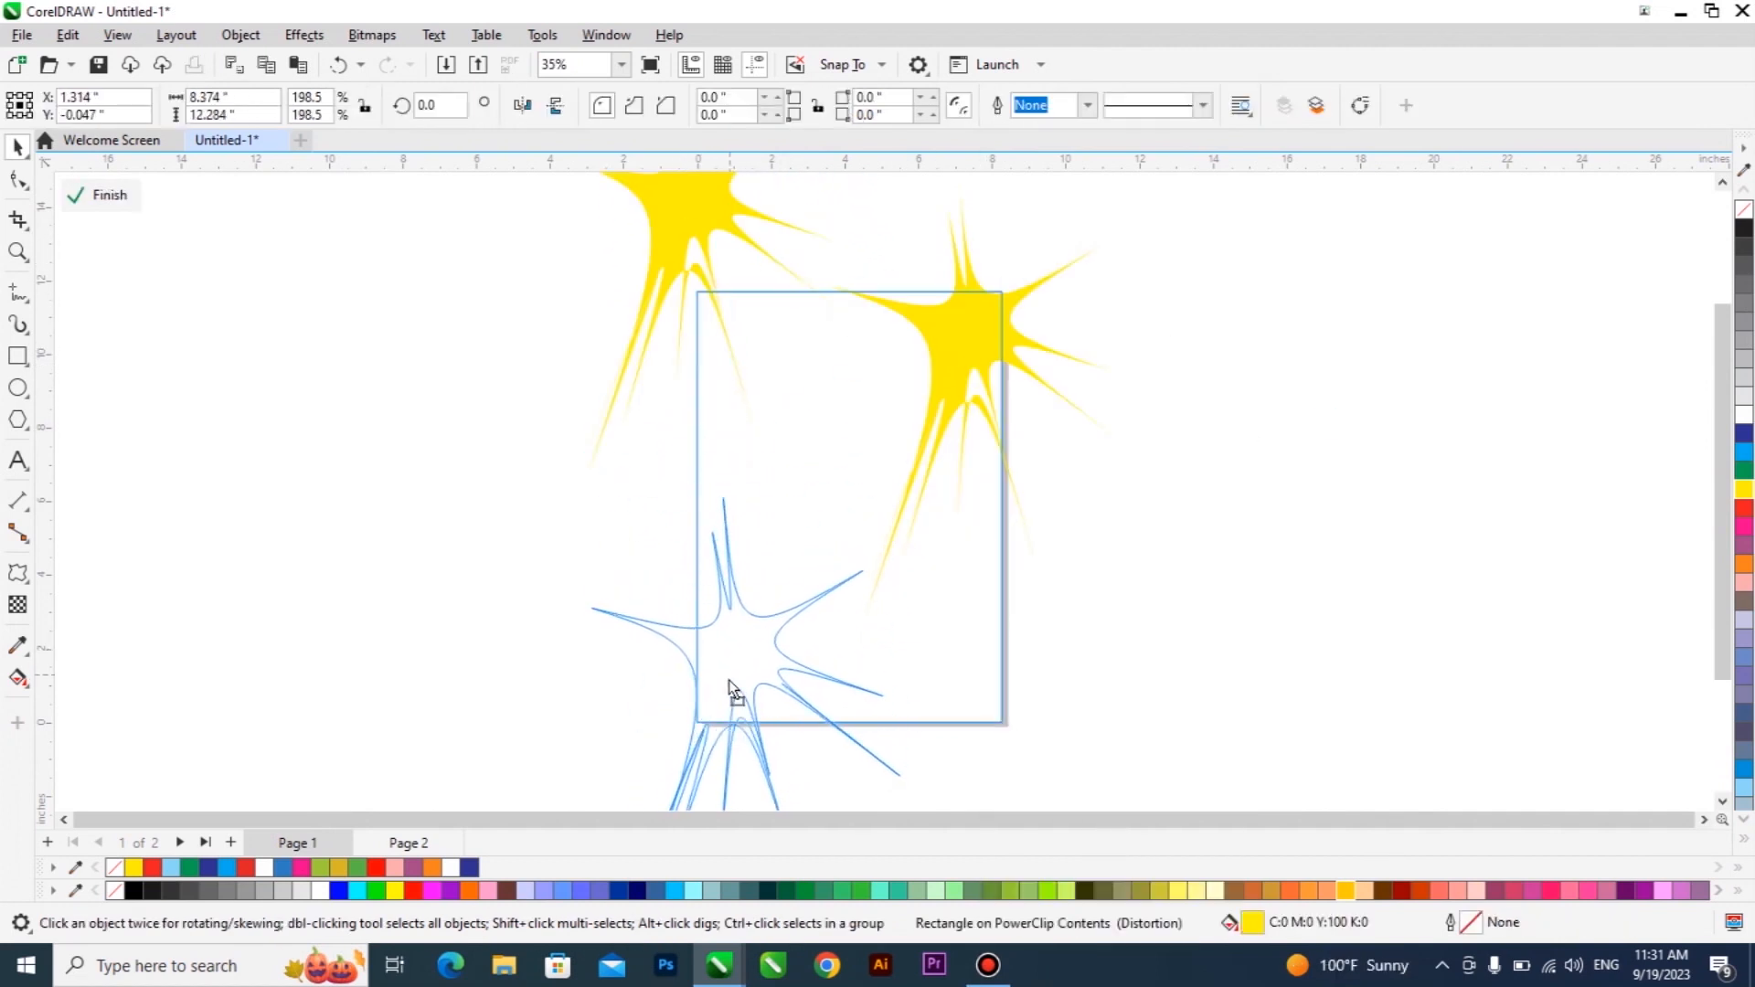
ctrl+click(945, 639)
scroll(890, 627, up, 1)
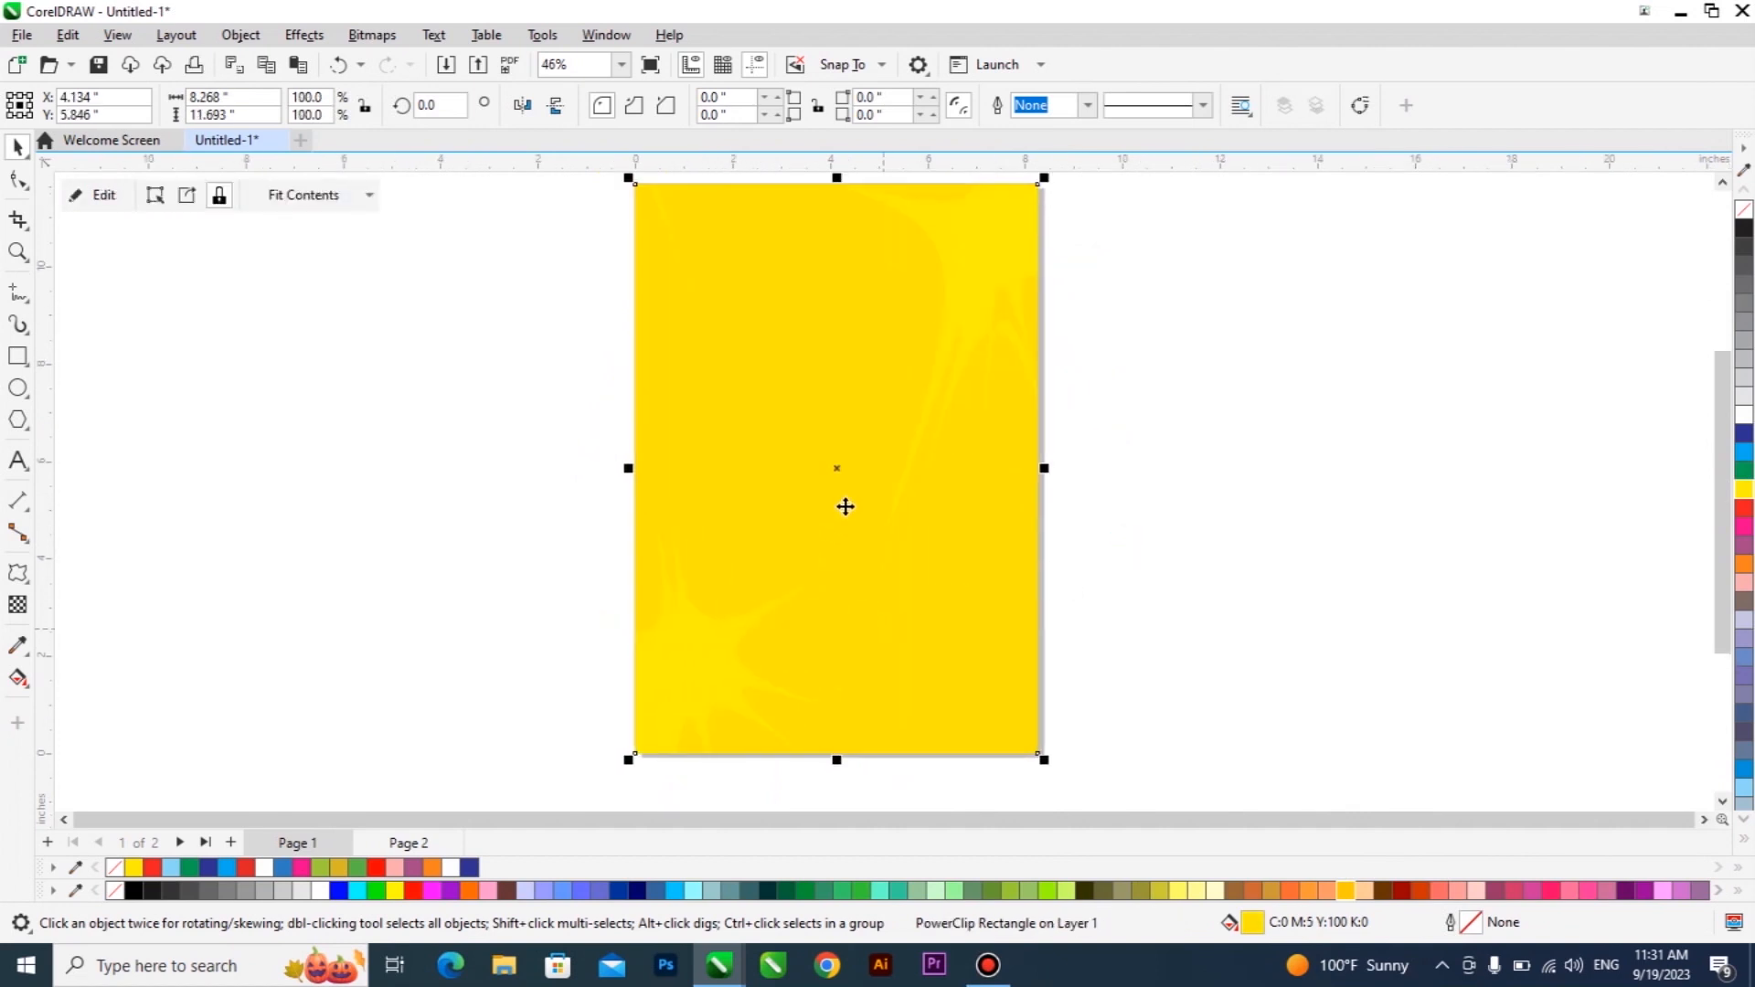
Add the centred two-line text "Comic design" and place it on the yellow page enlarged to about 141 pt
click(18, 459)
click(214, 503)
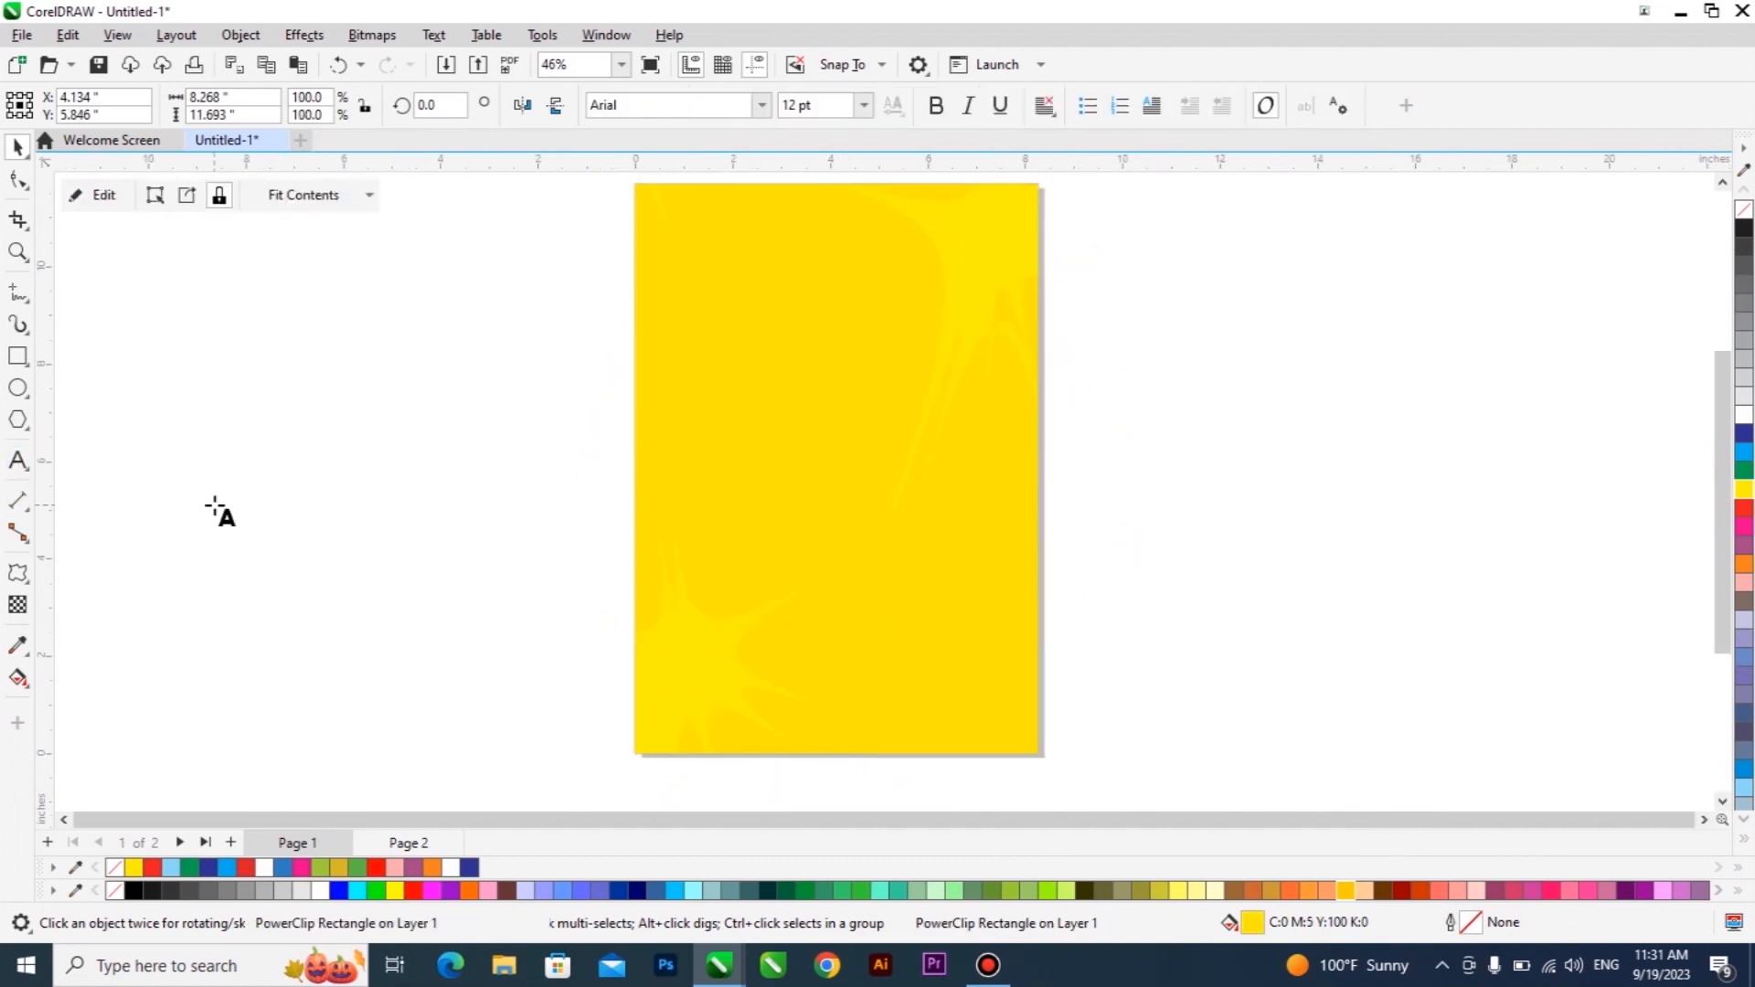
text(Comic design)
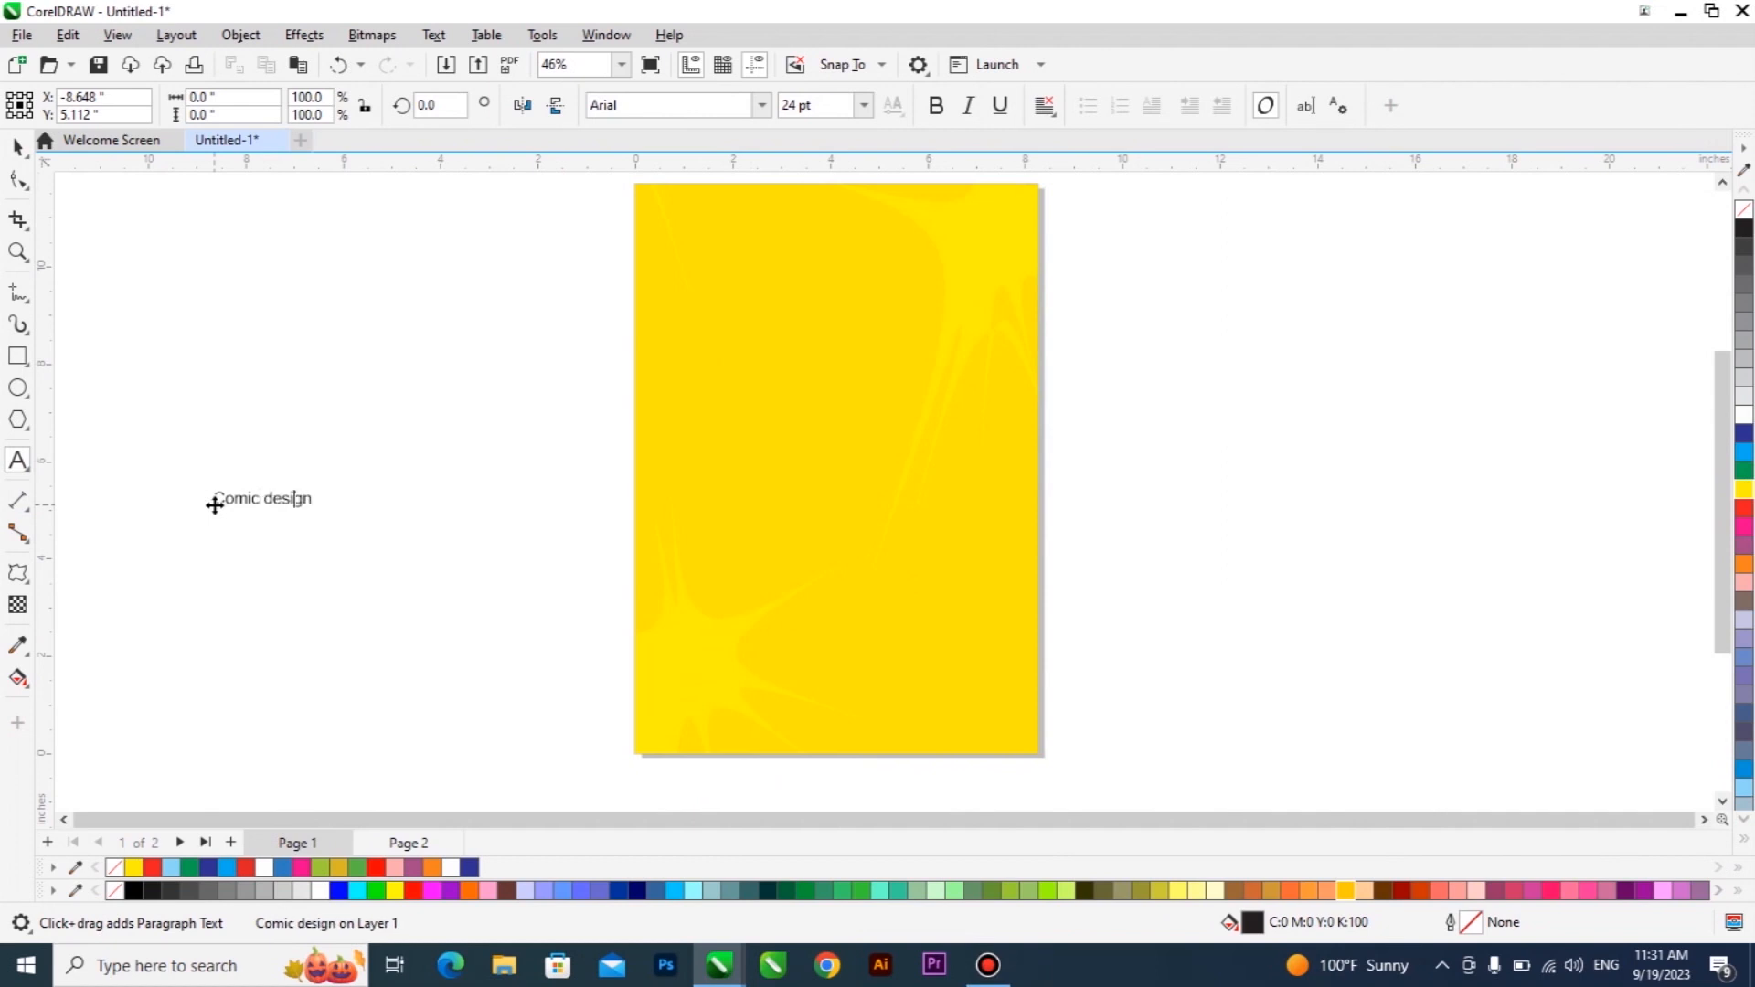
key(Return)
key(ctrl+a)
key(ctrl+e)
key(ctrl+space)
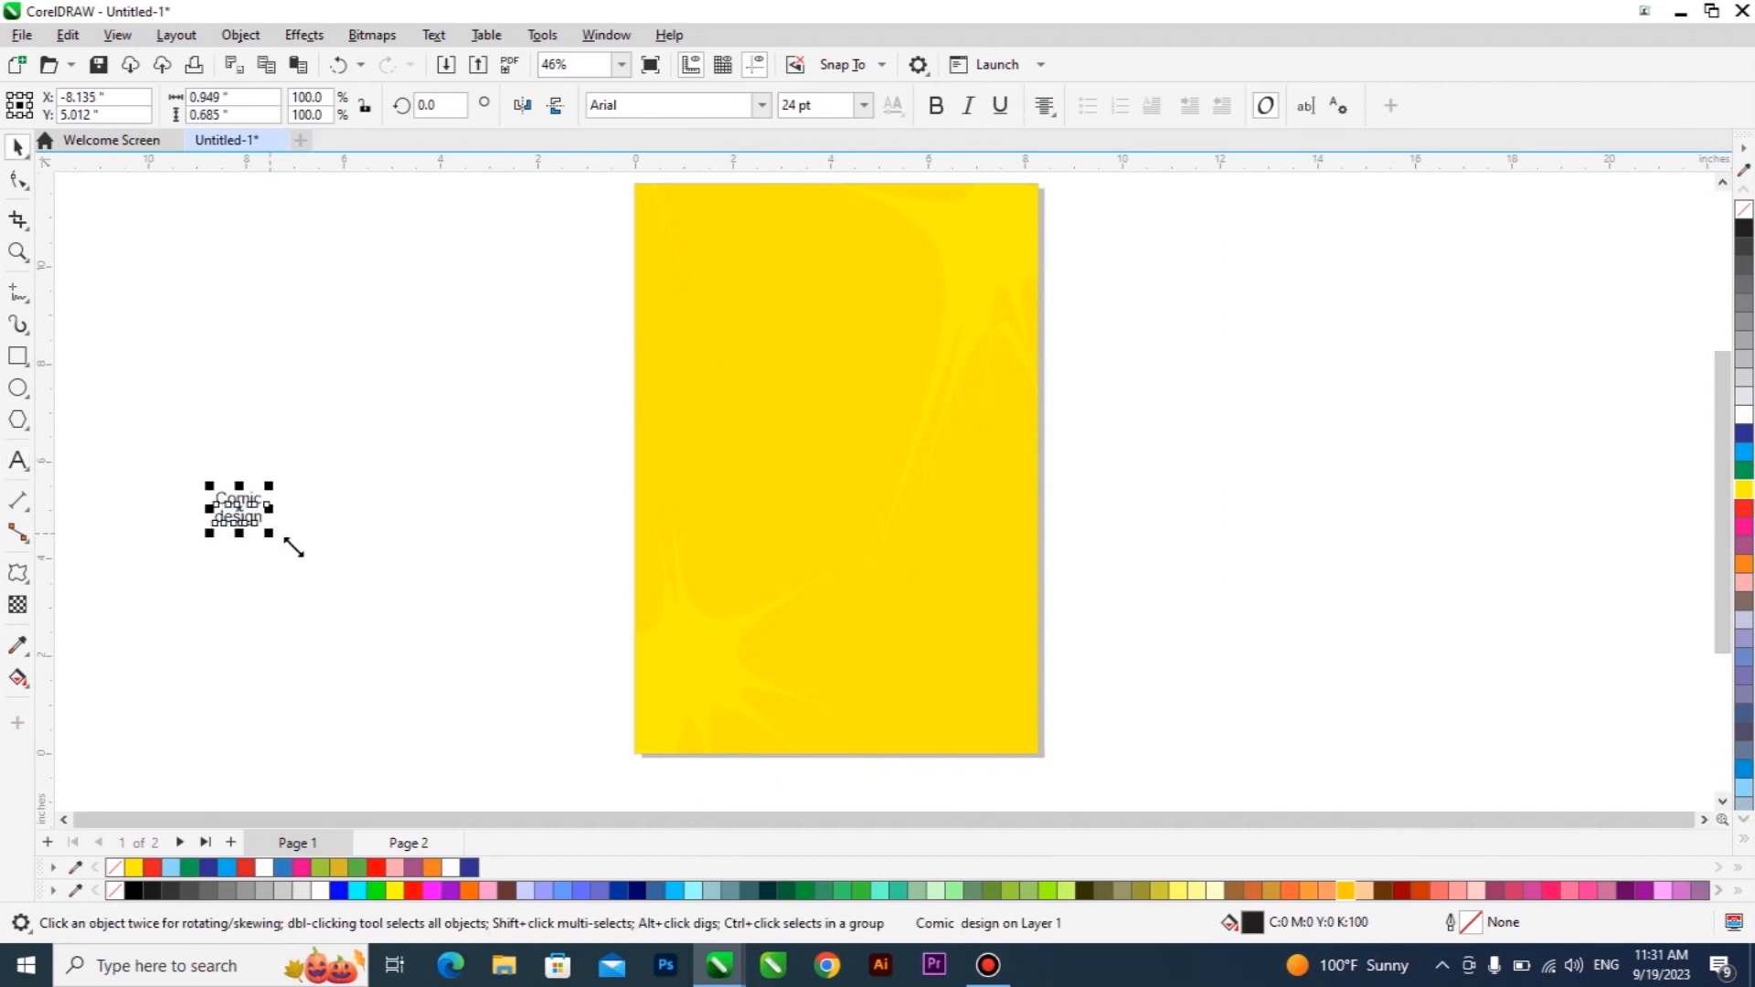
drag(269, 533, 495, 694)
drag(293, 526, 753, 339)
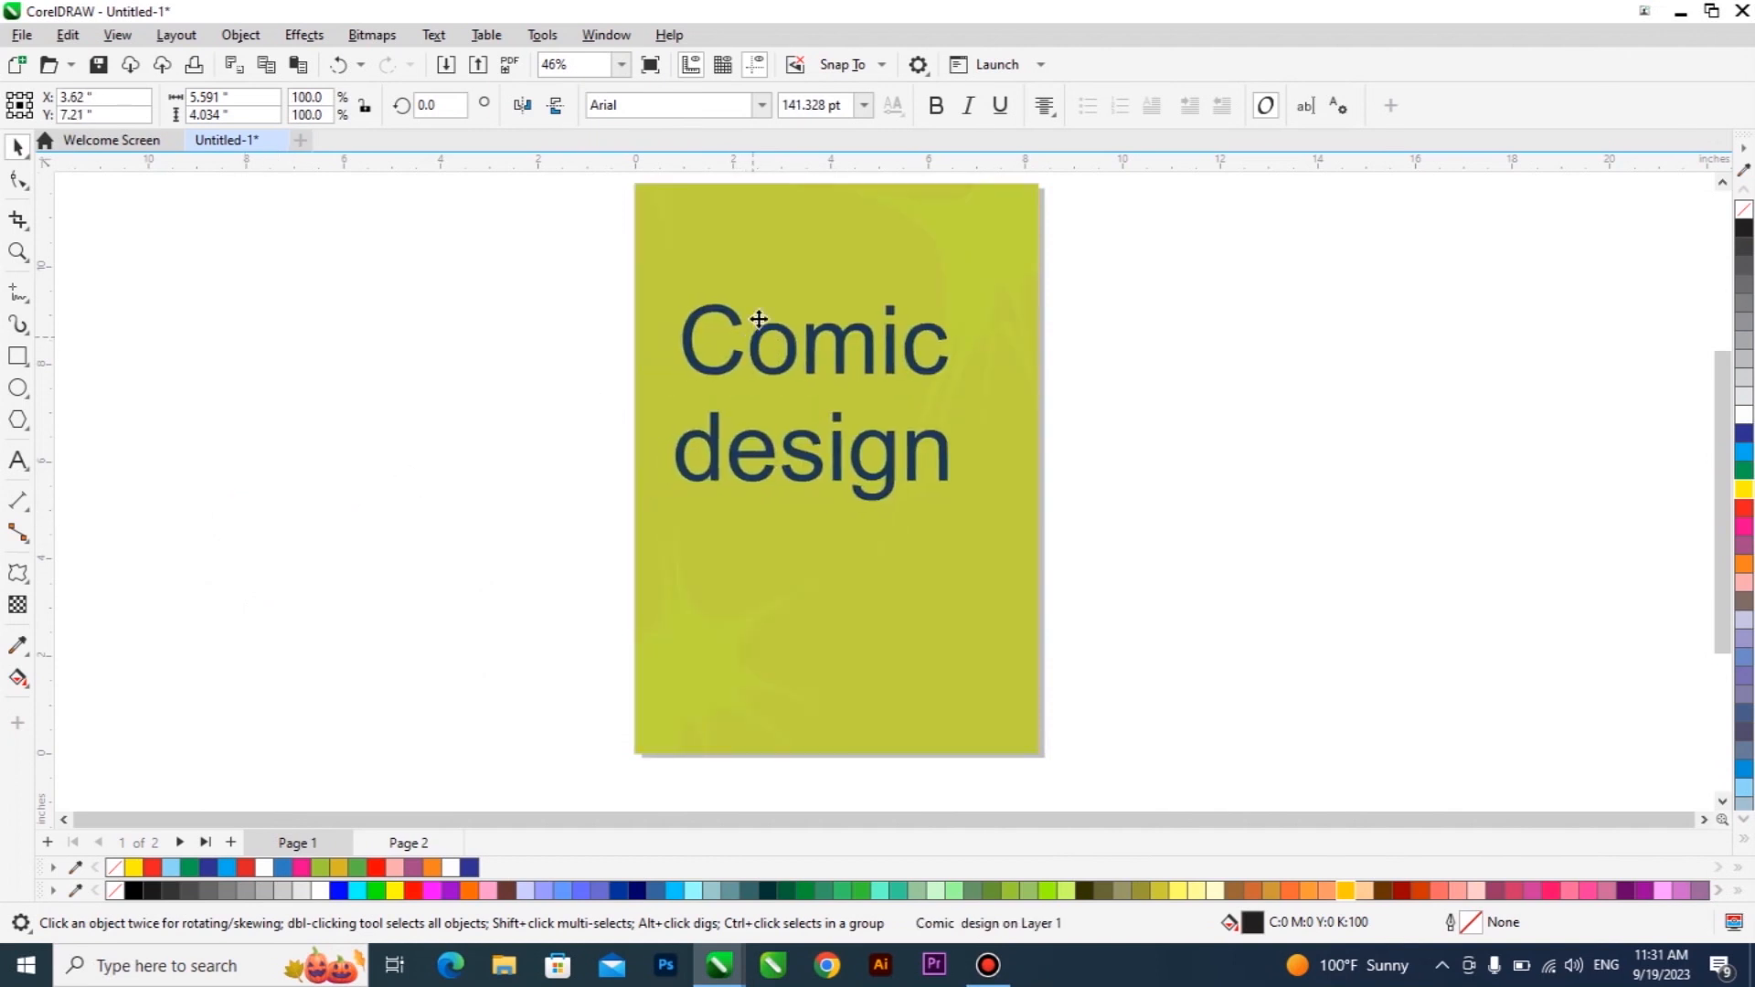
Set the "Comic design" text in bold Comic Sans MS
click(762, 107)
text(comi)
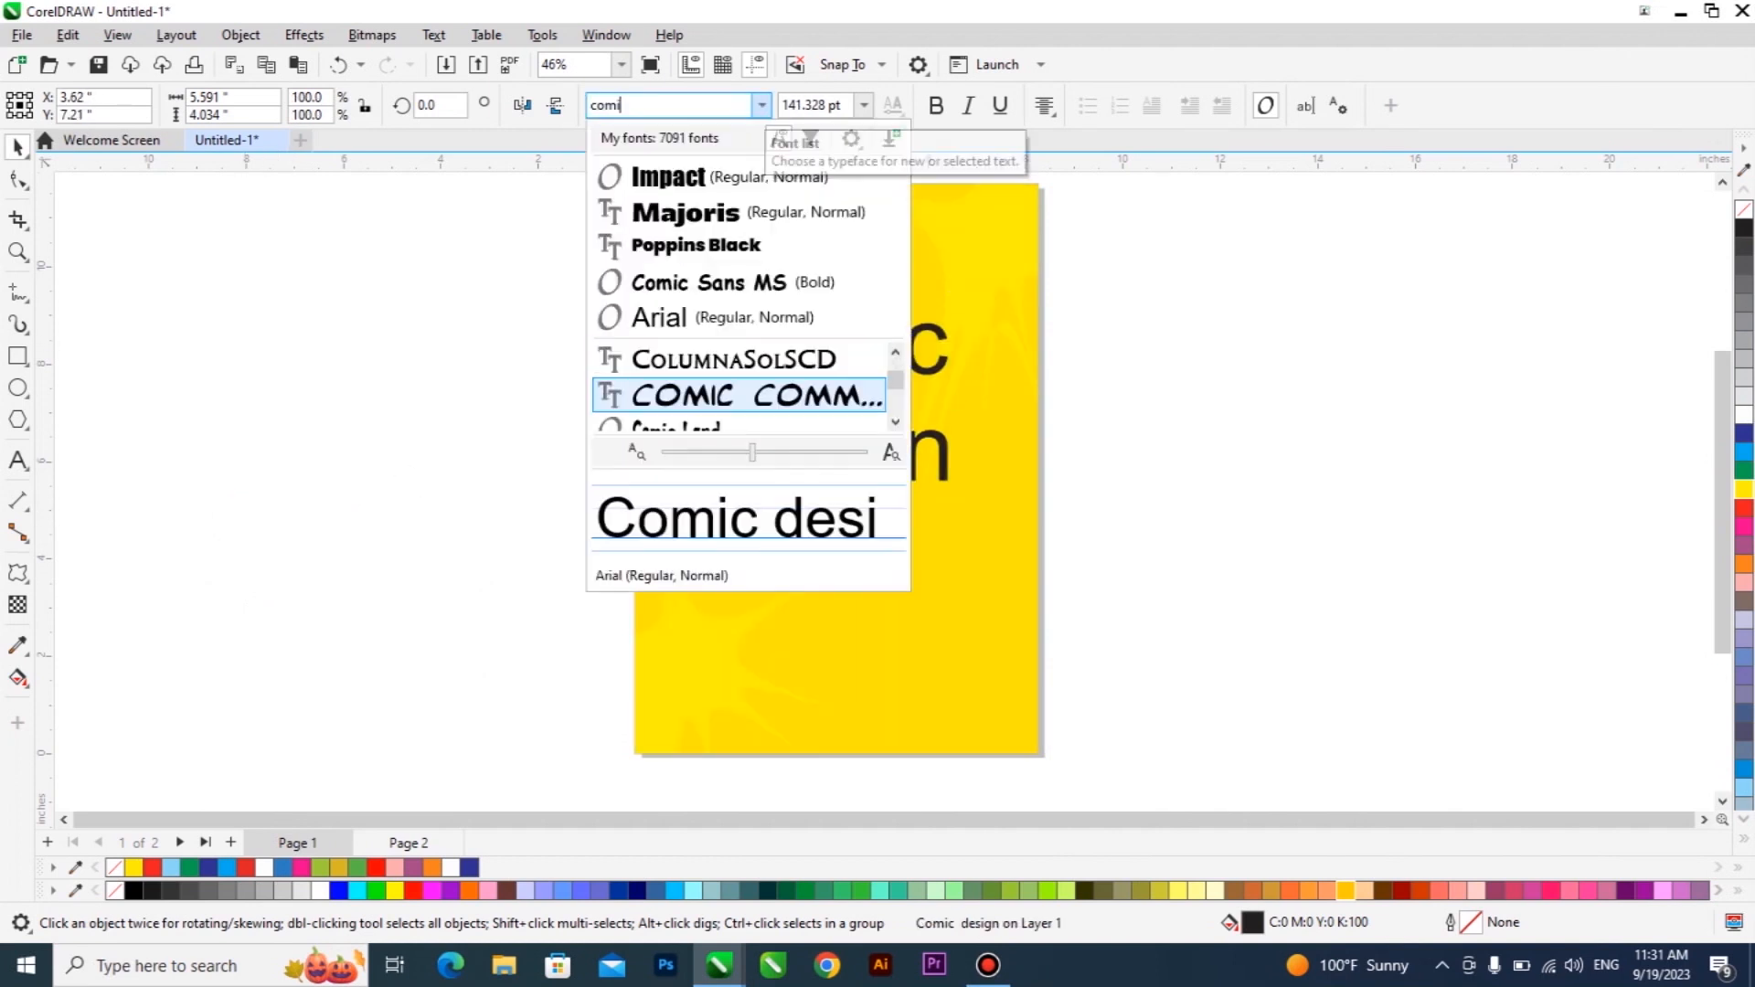
click(896, 422)
click(896, 421)
click(896, 421)
click(896, 421)
click(898, 420)
click(832, 399)
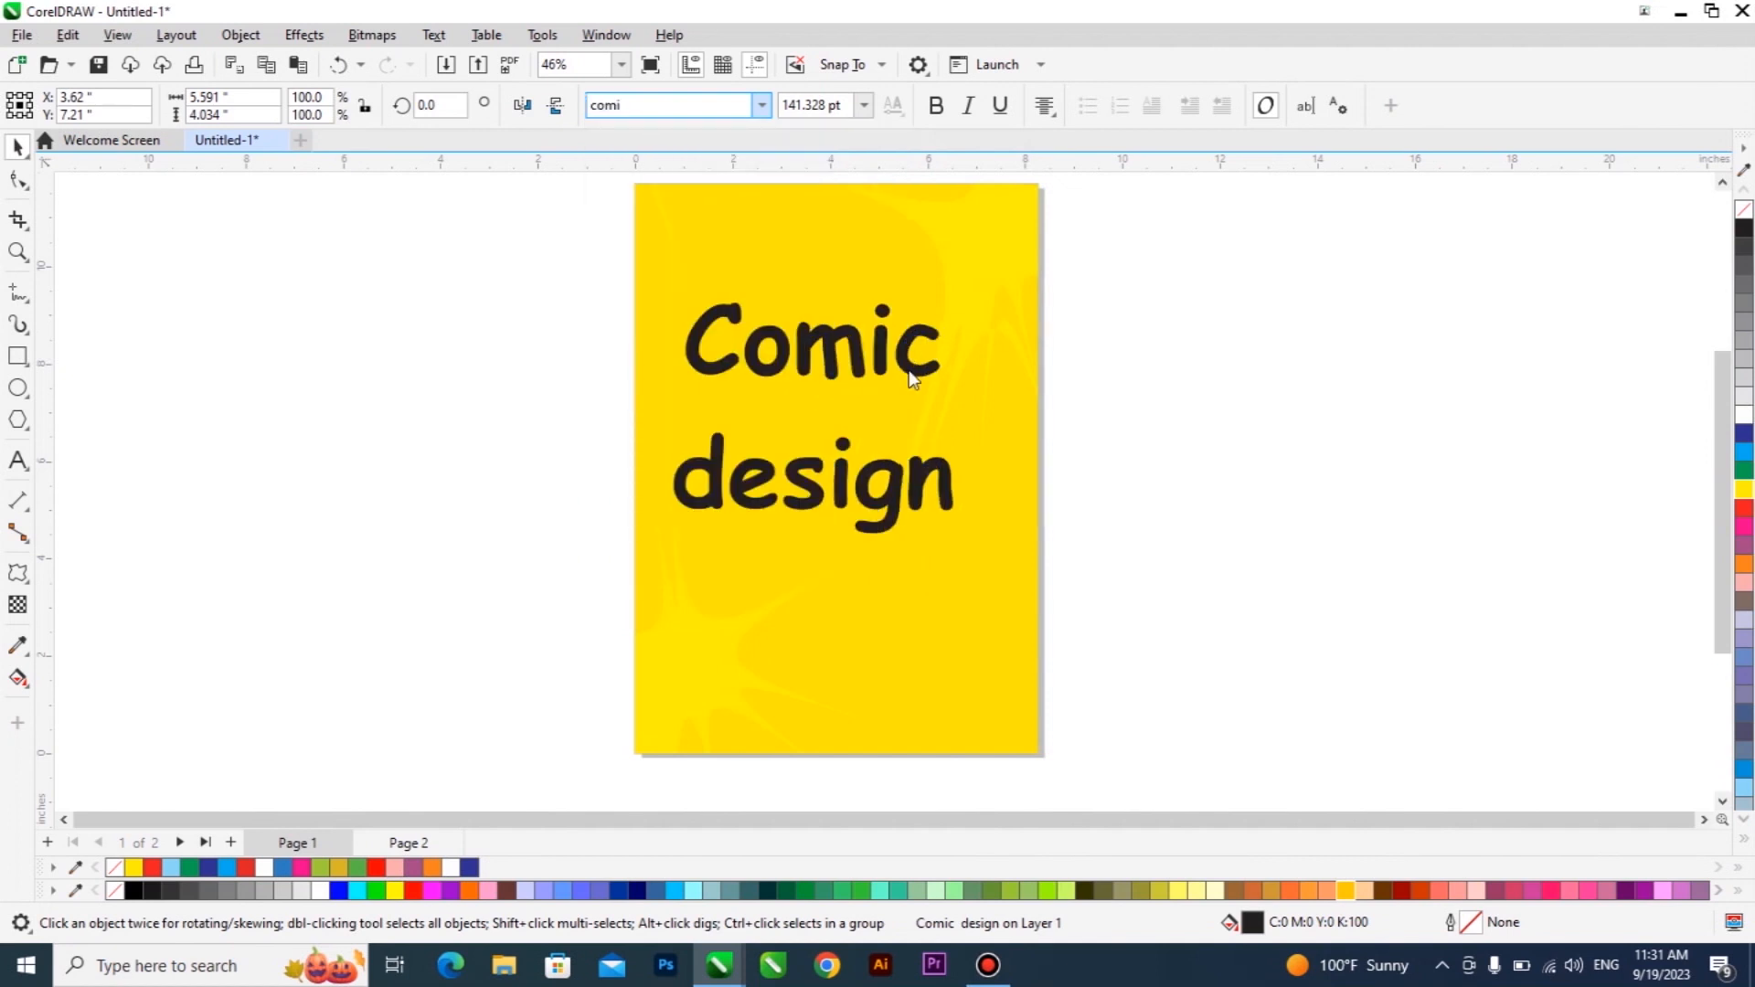
Tighten the line spacing of the "Comic design" text and enlarge it to about 164 pt
click(19, 179)
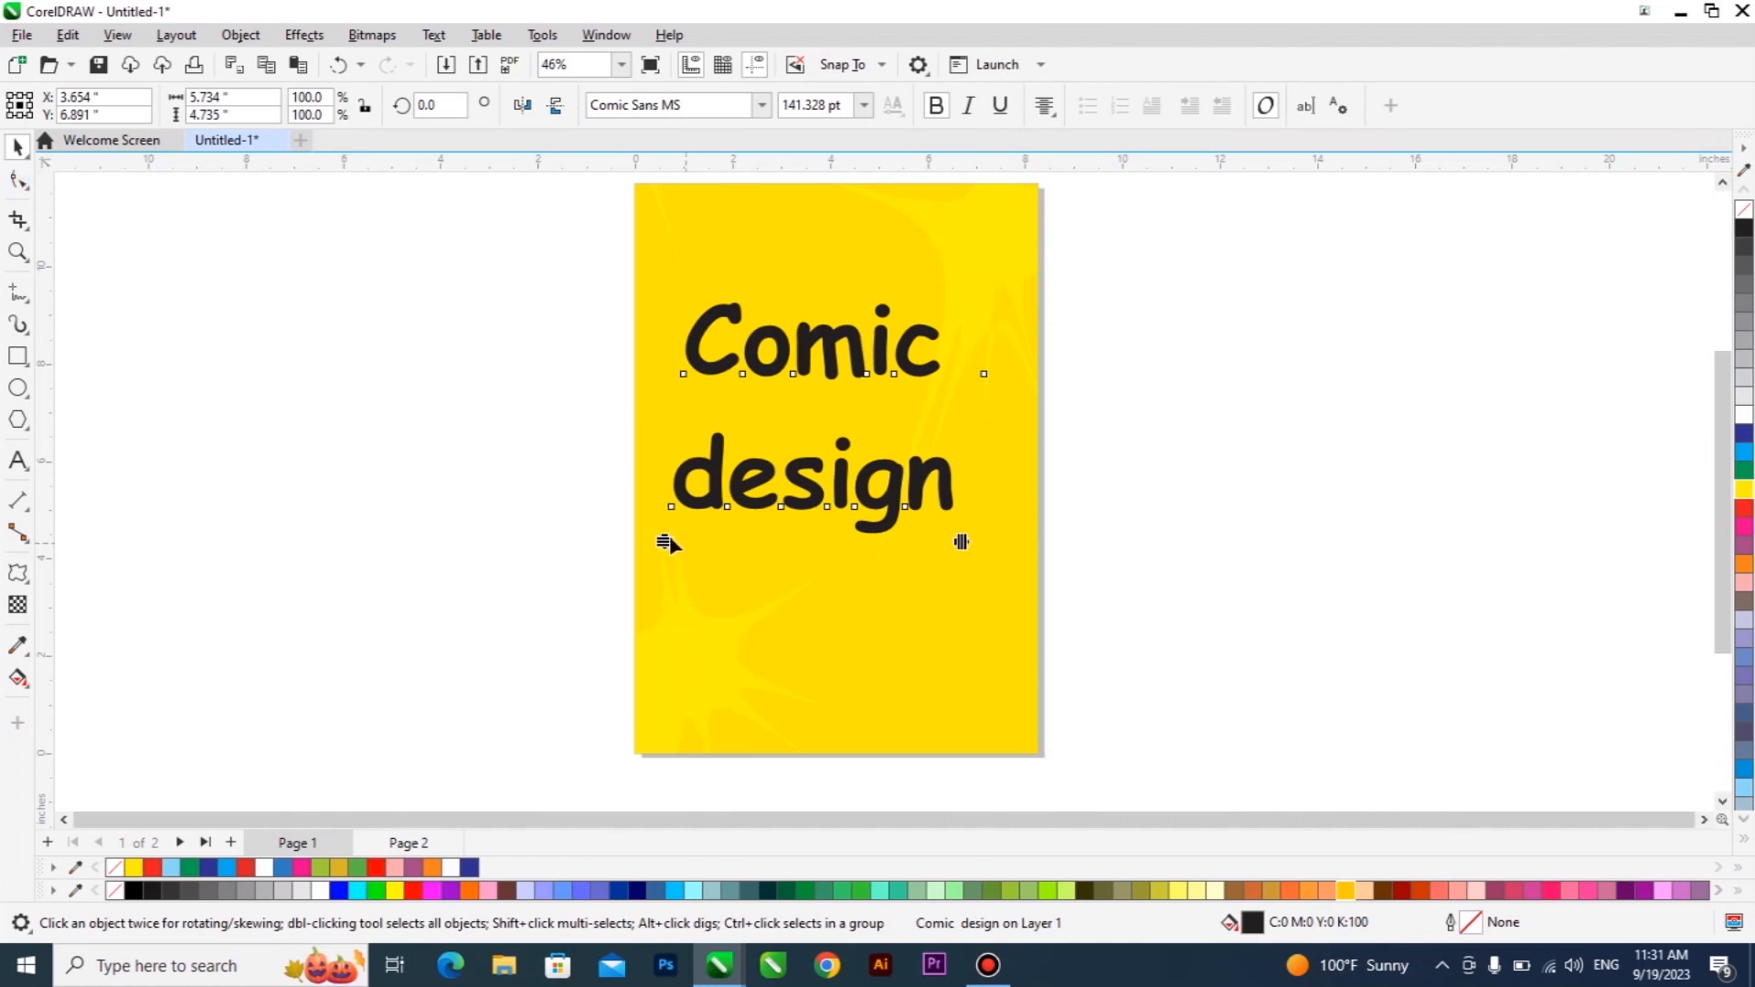
drag(661, 498, 664, 498)
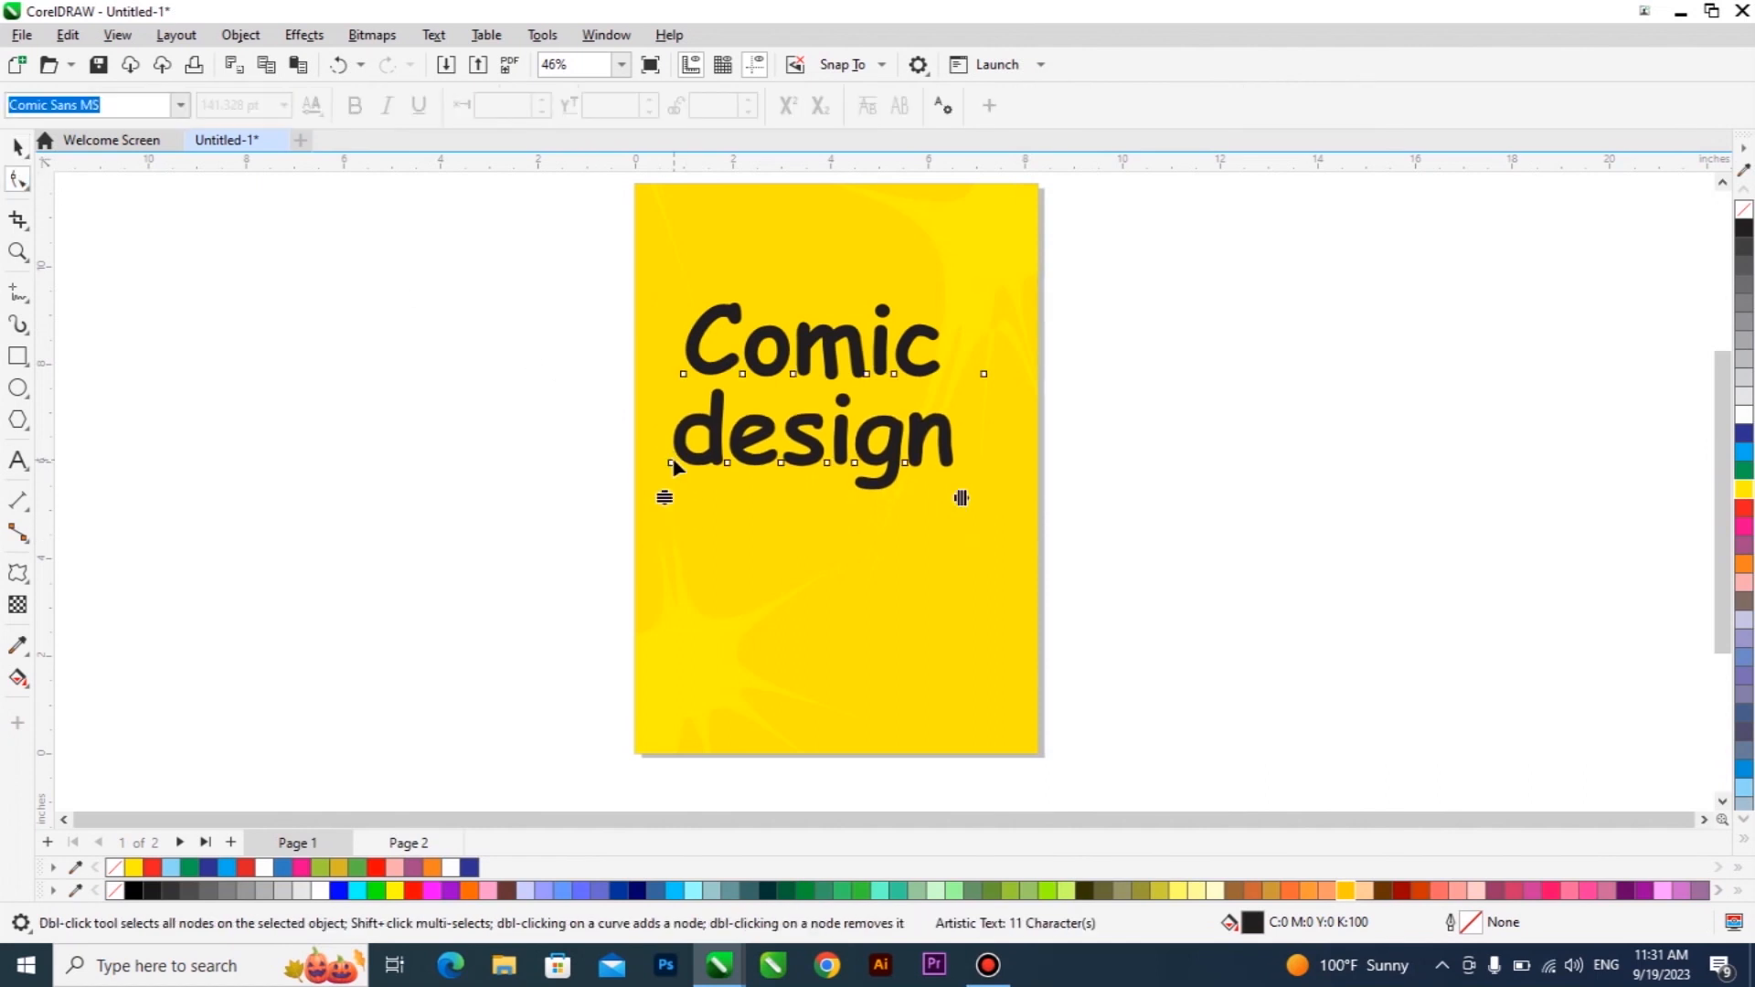
click(18, 150)
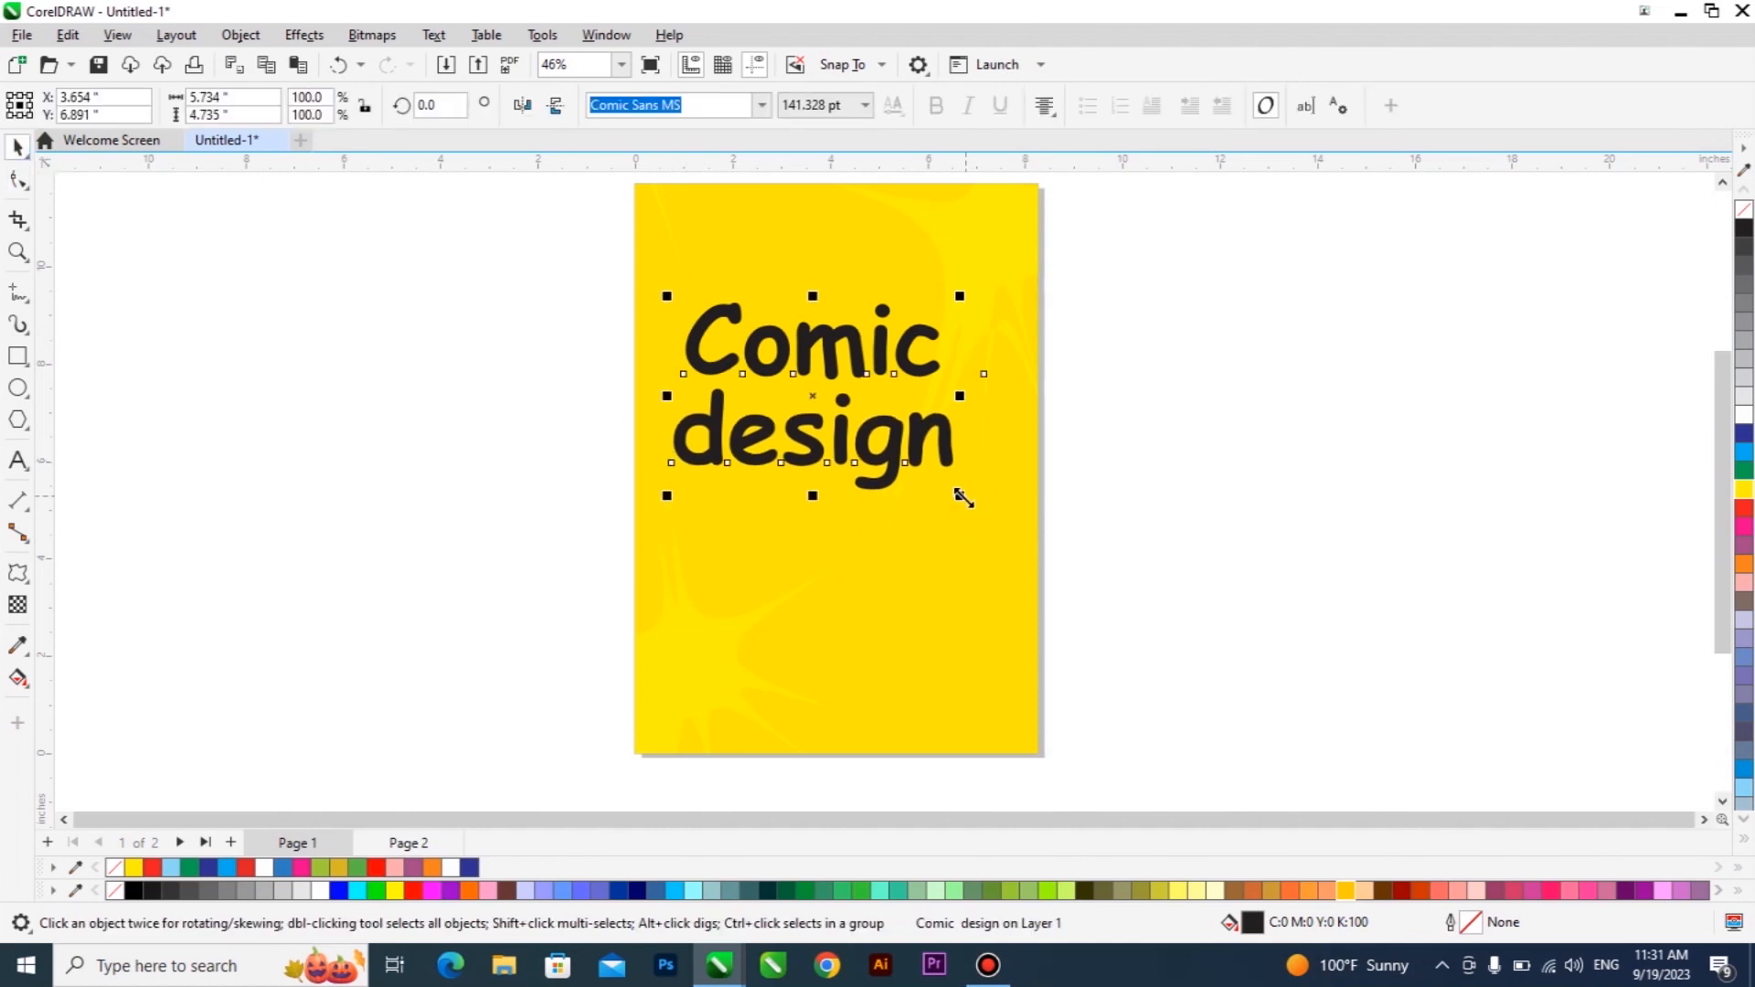
drag(1004, 555, 1006, 473)
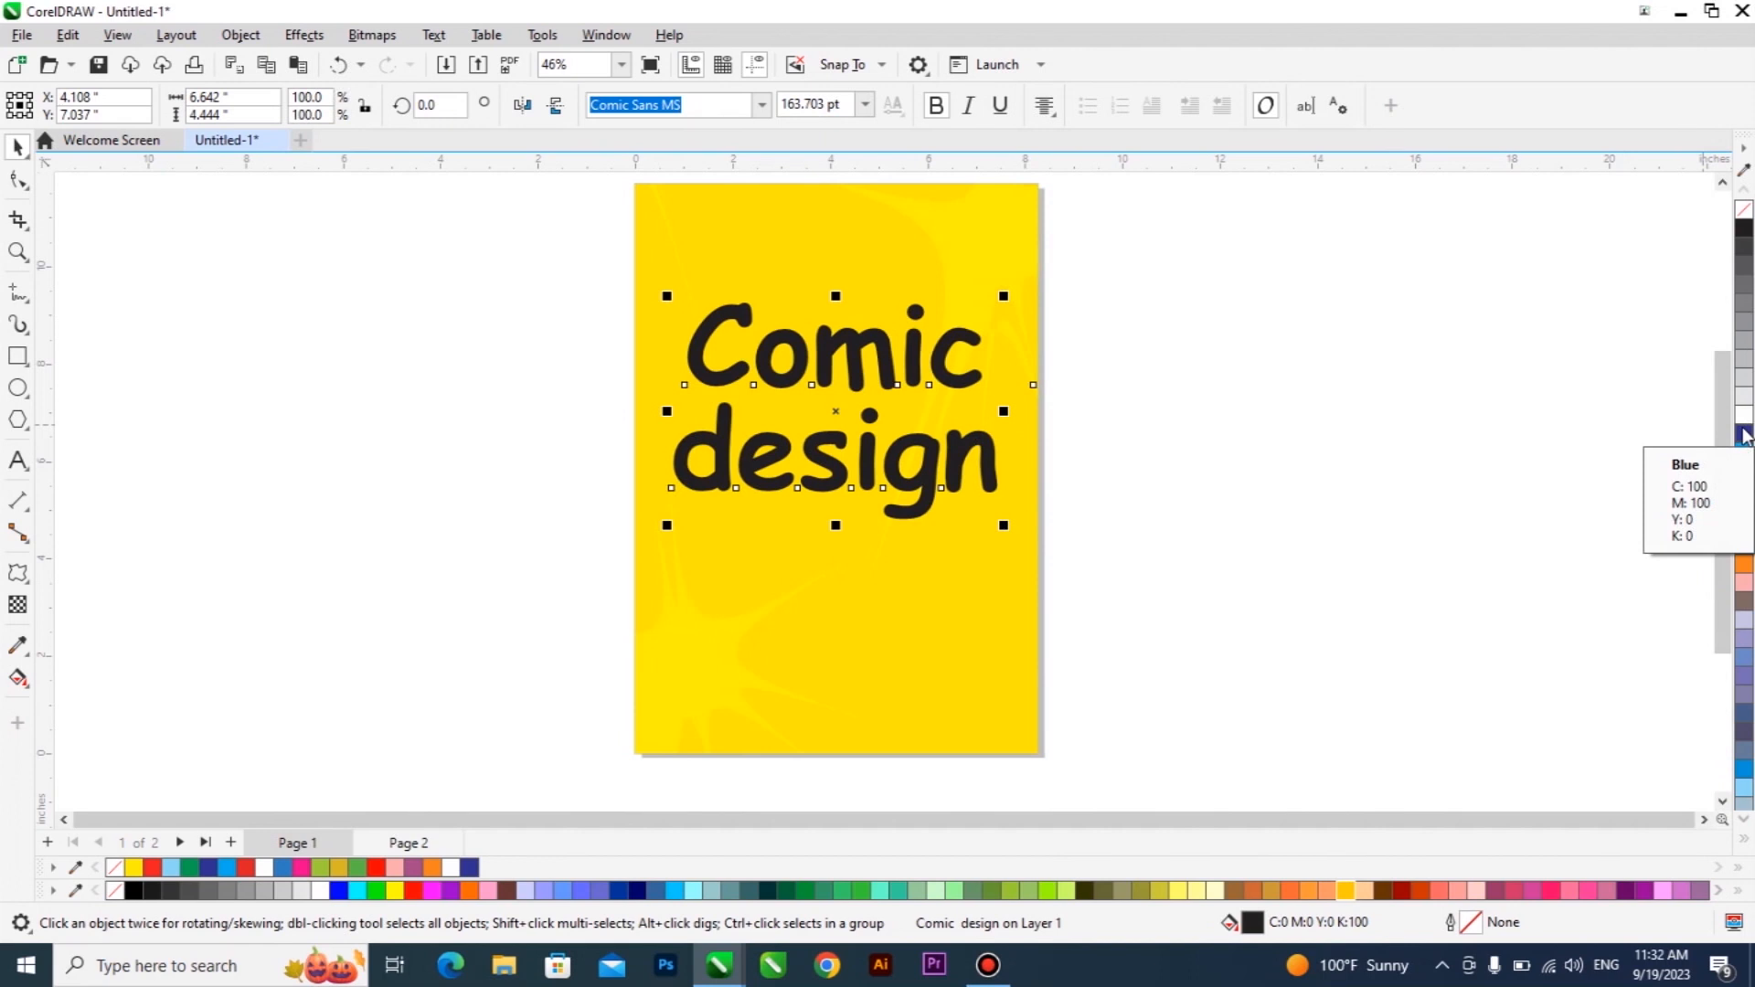
Try white and red fills on the "Comic design" text and settle on yellow
click(1745, 413)
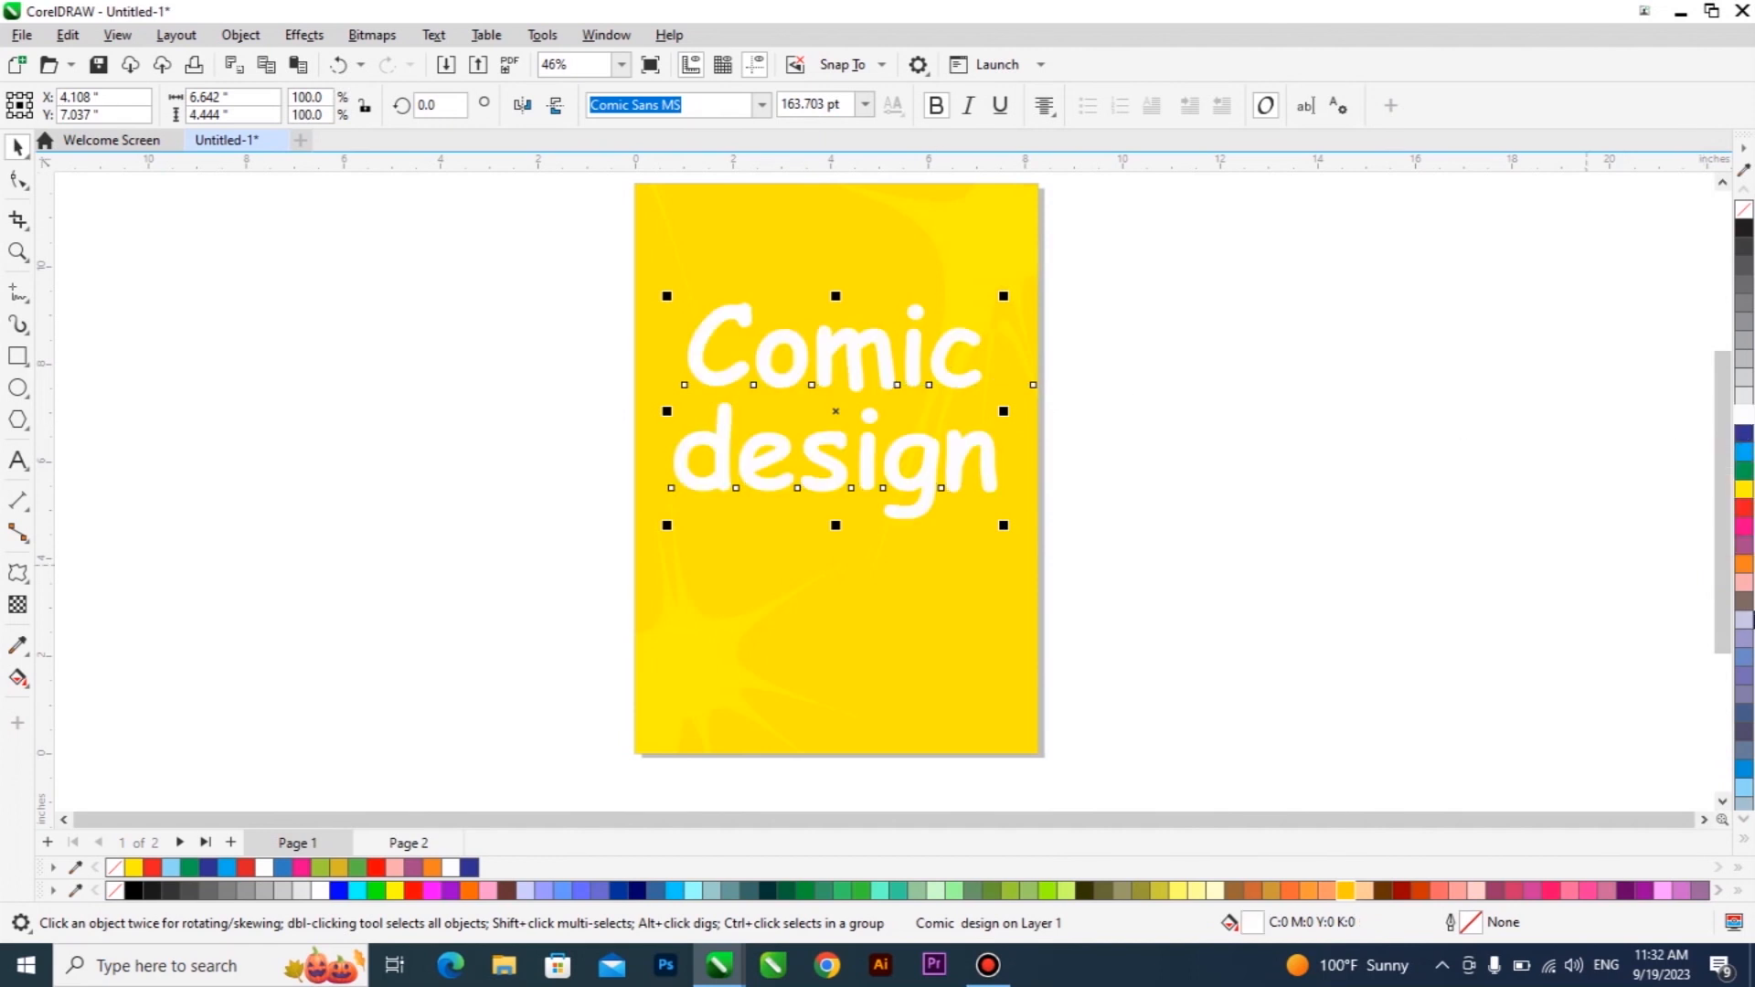
click(1745, 489)
click(1744, 508)
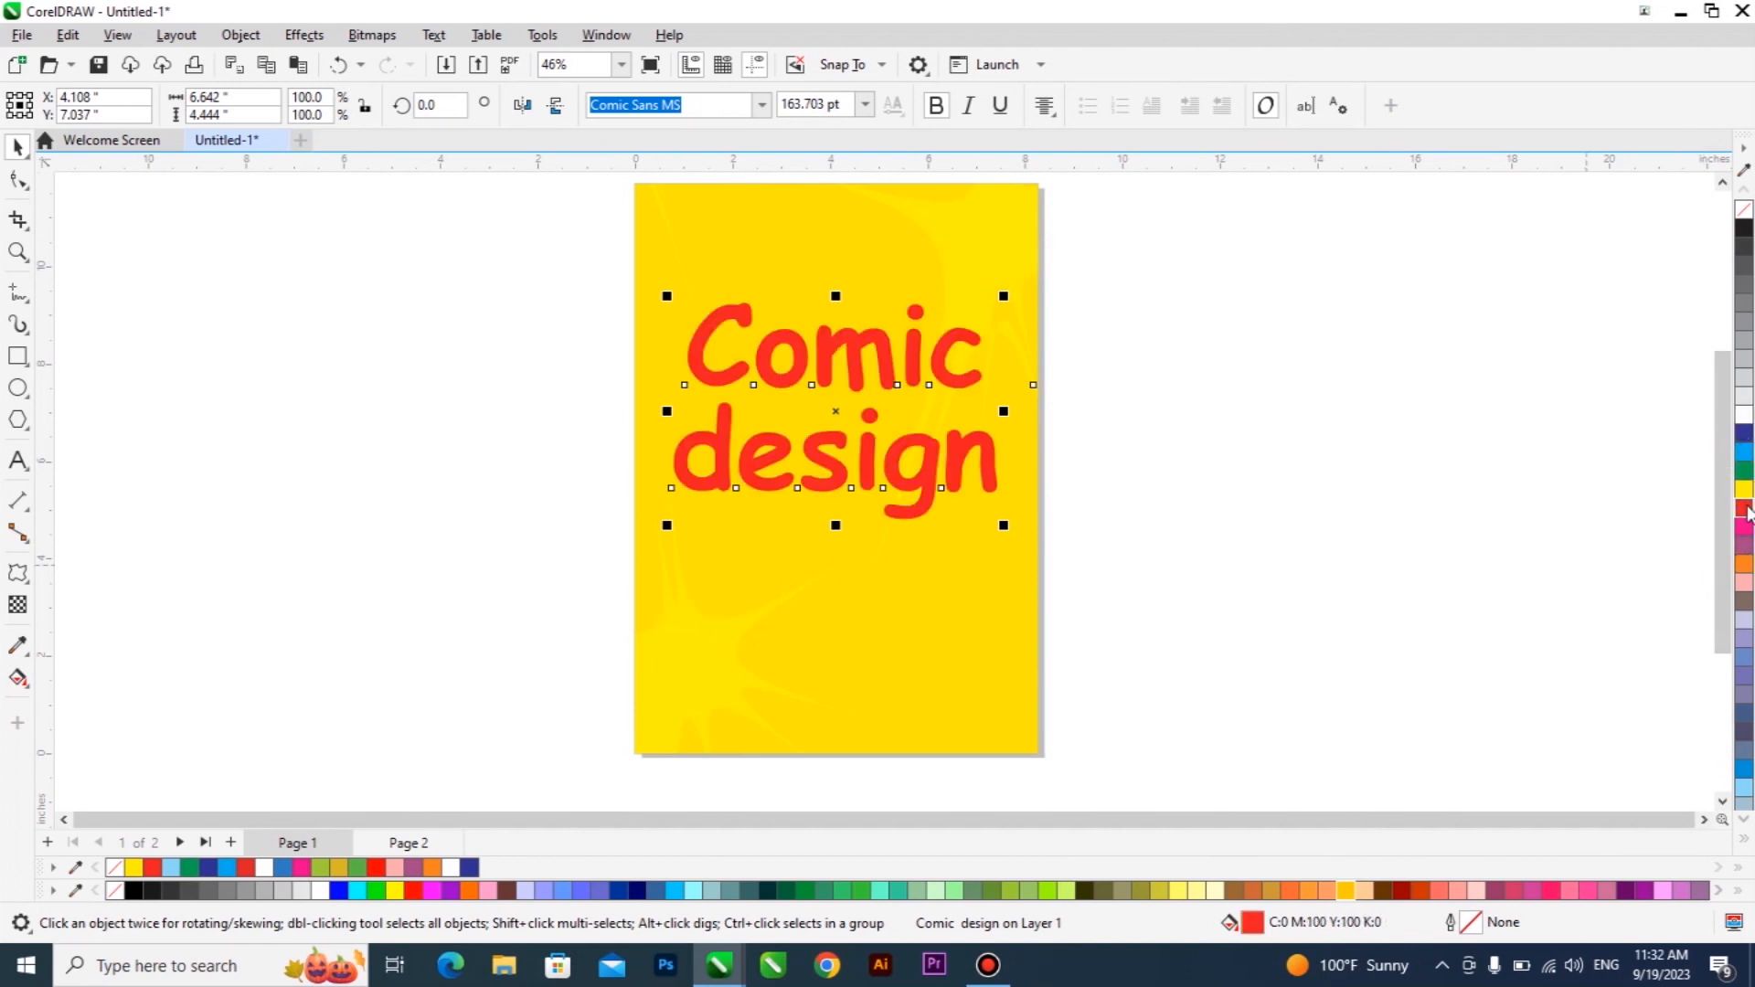
click(1746, 491)
Move the "Comic design" text to the upper part of the page and reduce it to about 136 pt
drag(879, 347, 863, 260)
click(984, 434)
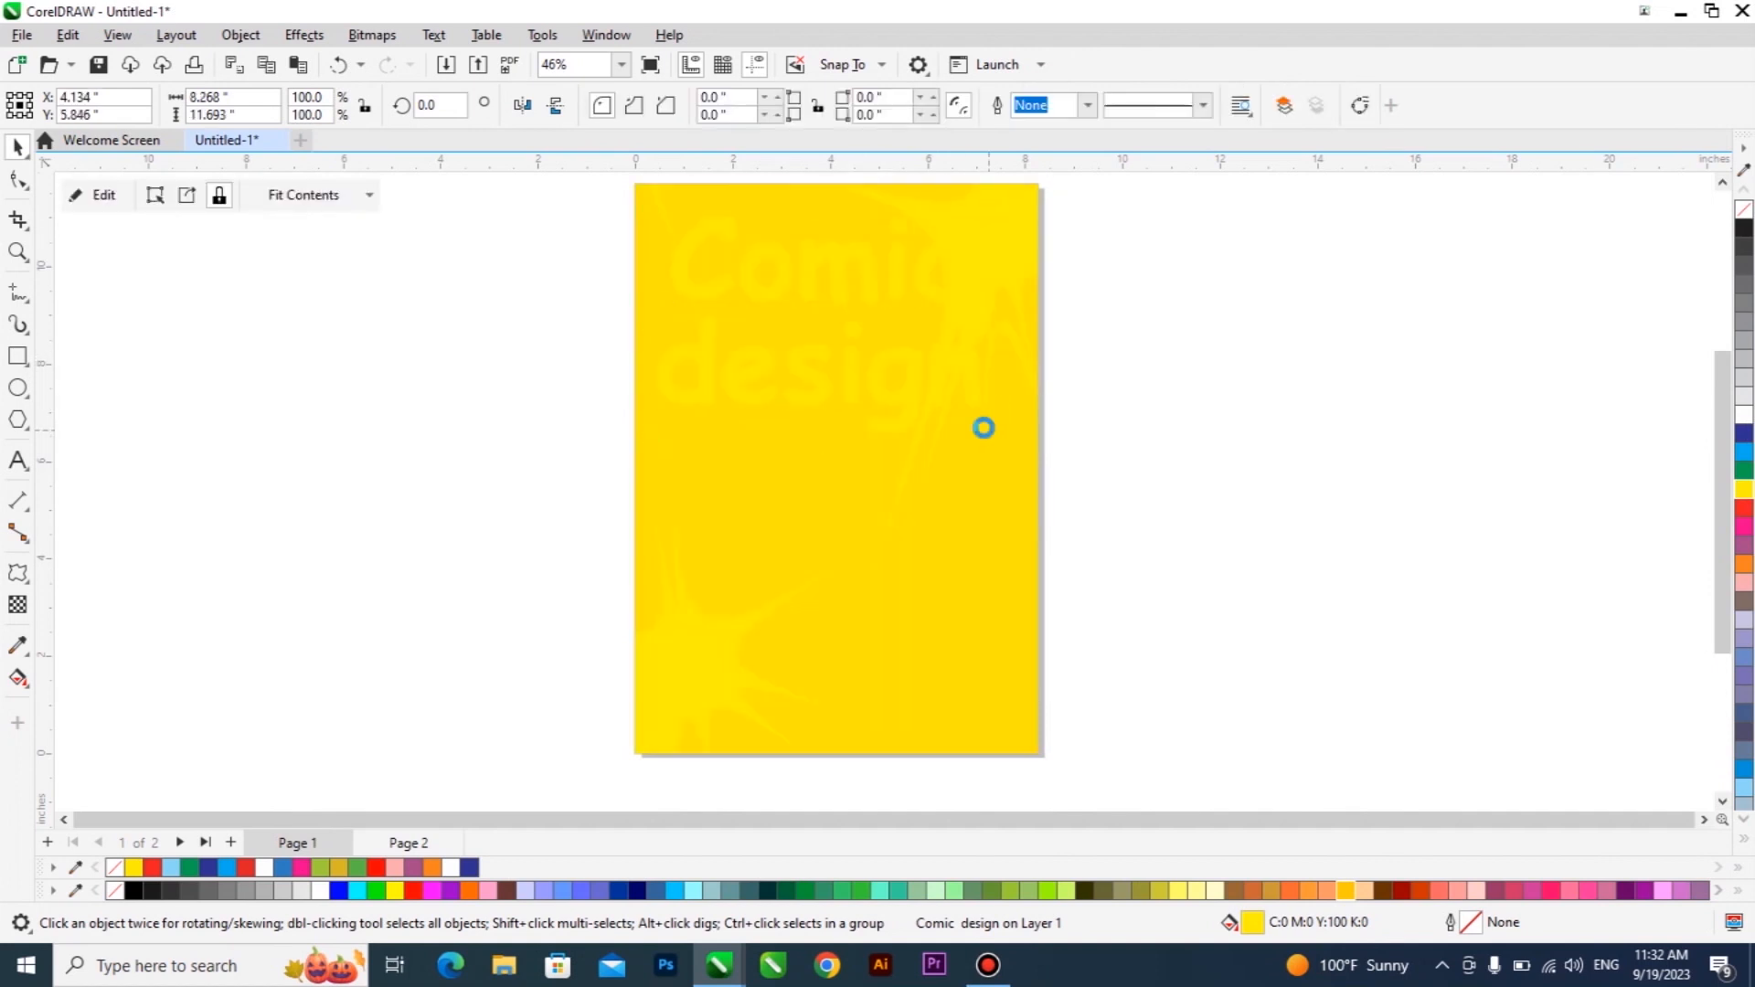
click(945, 394)
key(ctrl+z)
click(941, 373)
drag(991, 440, 935, 419)
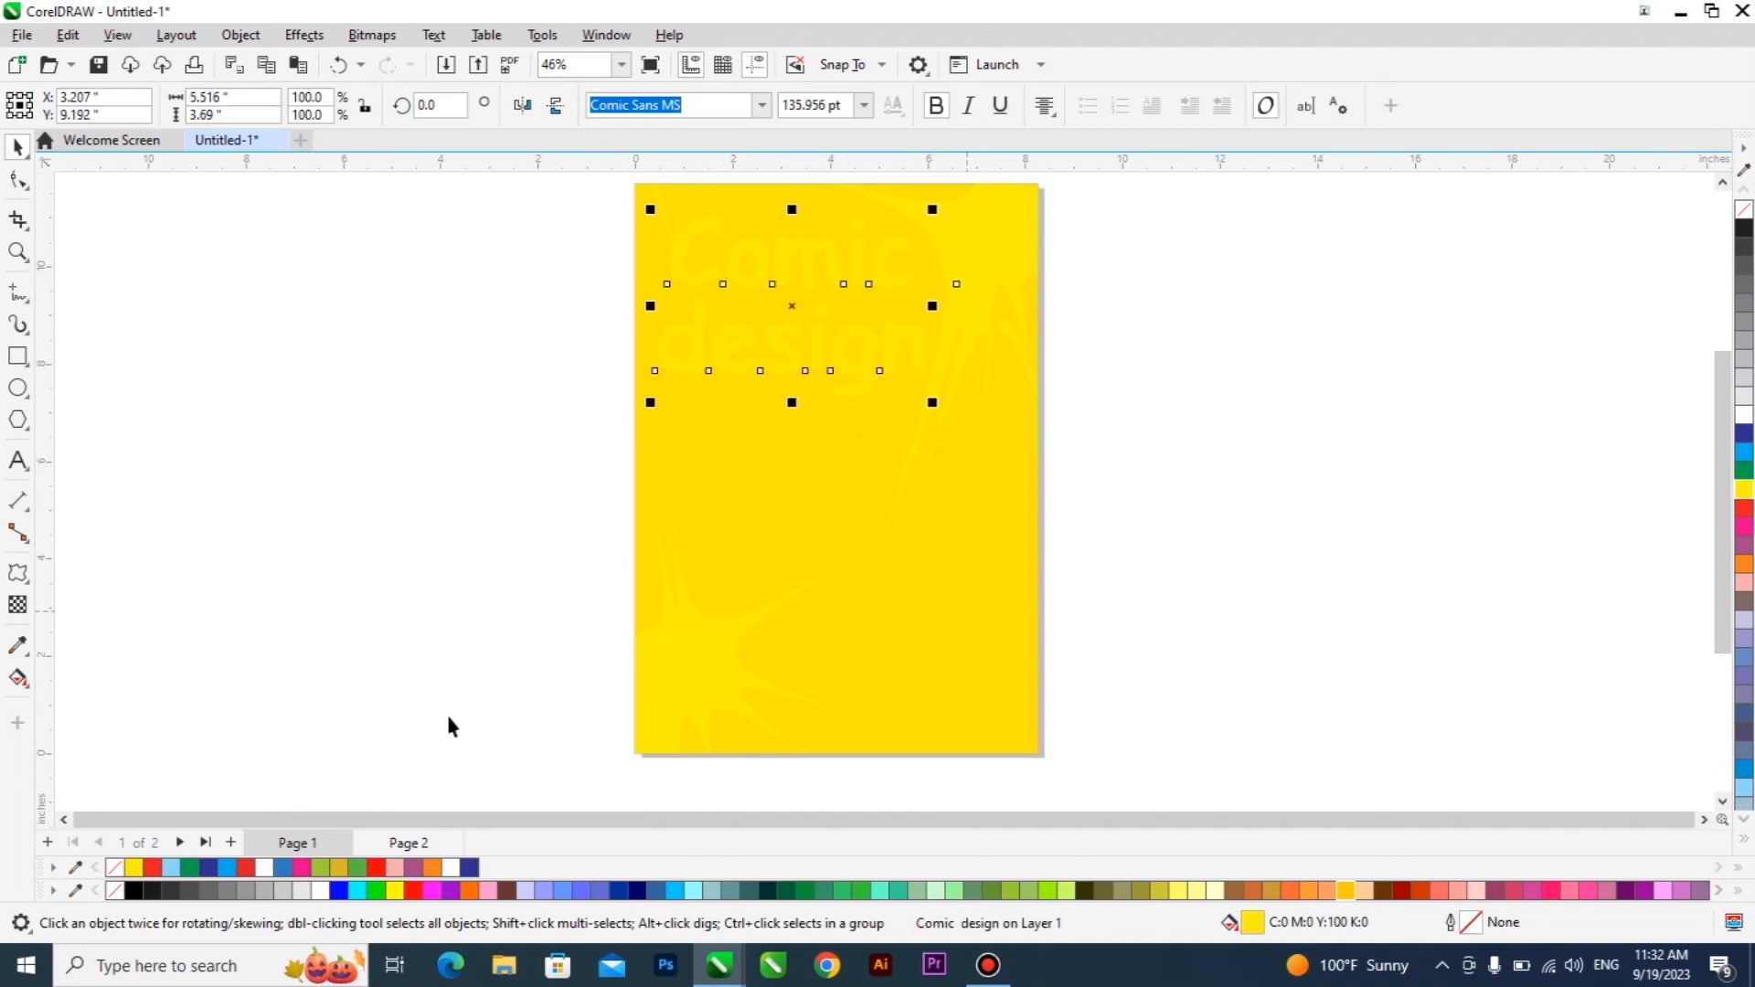
On Page 2, place a plain orange copy of the MAN text beside the HAND text, enlarged to about 318 pt
click(413, 843)
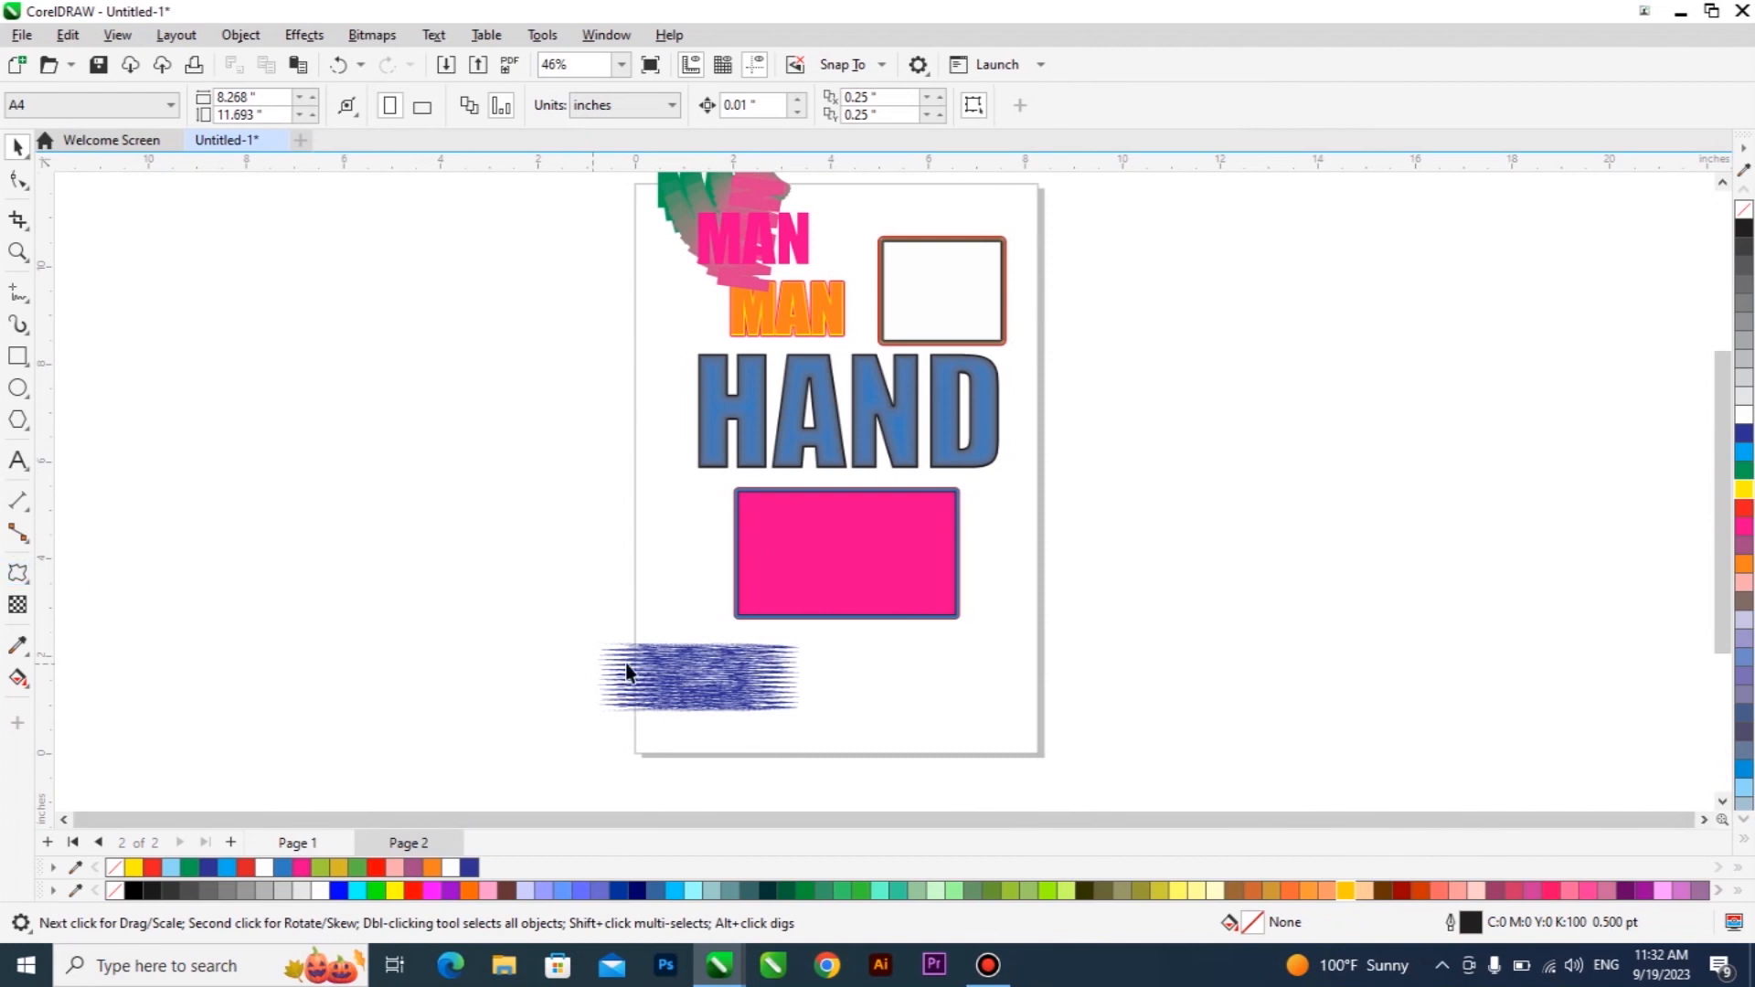
click(826, 587)
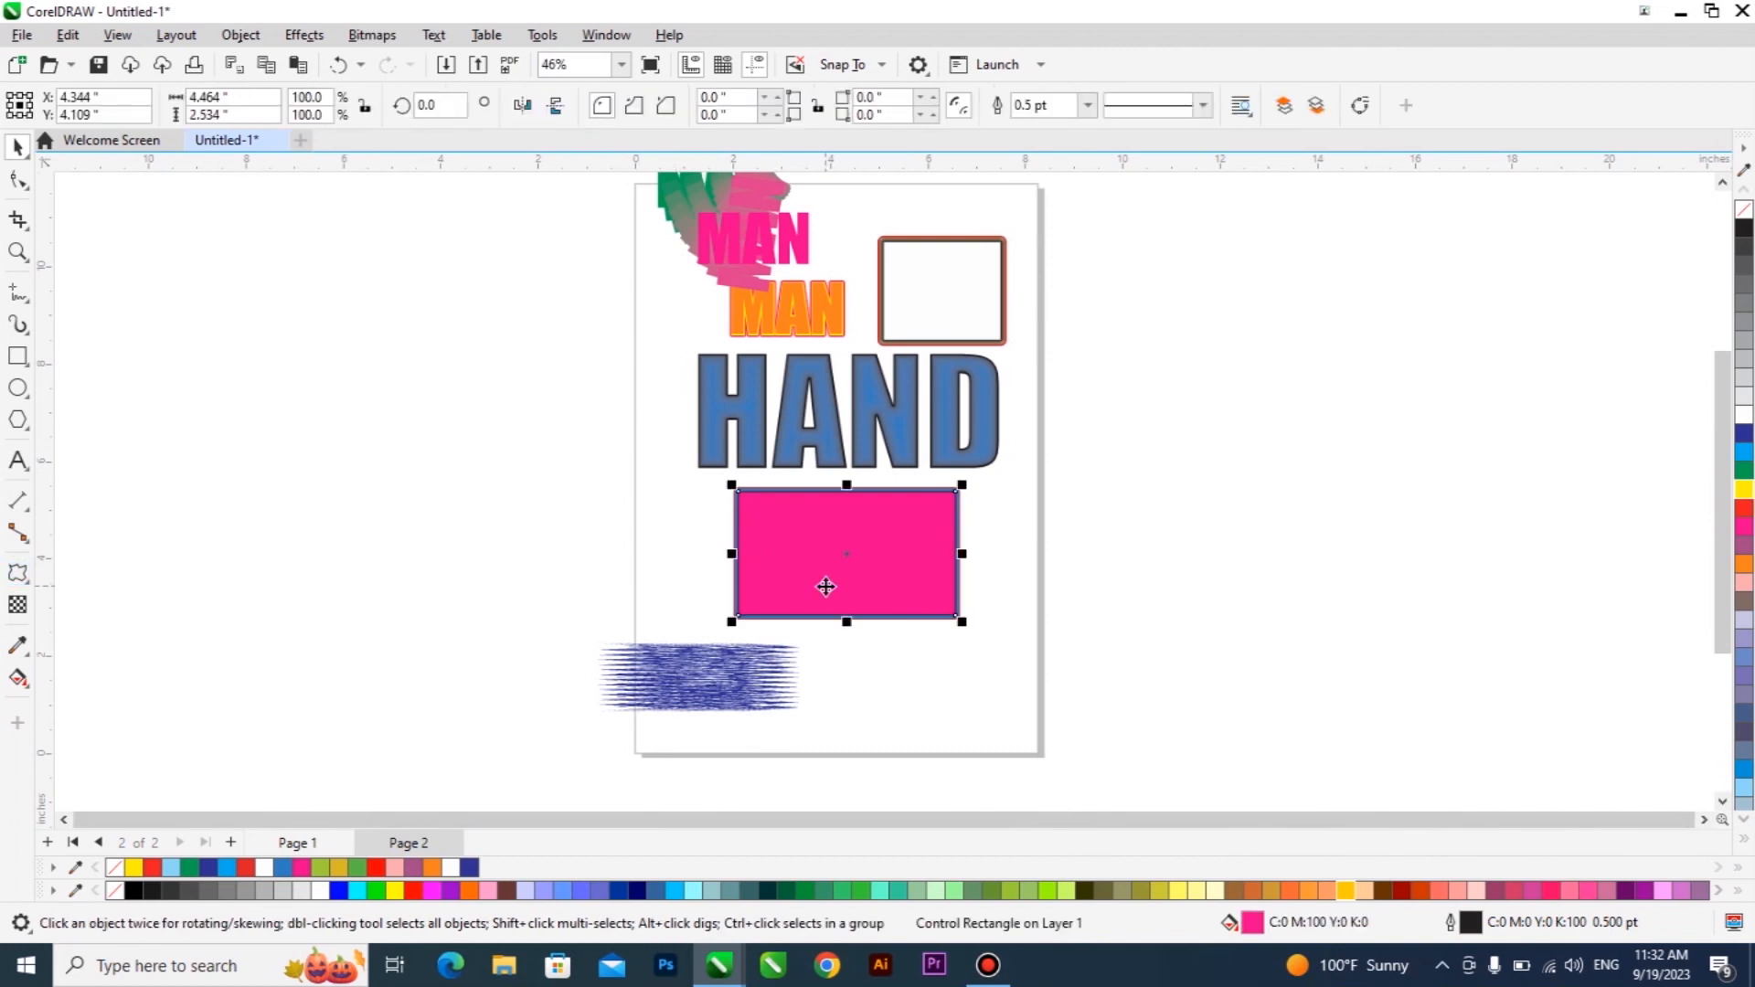
click(20, 575)
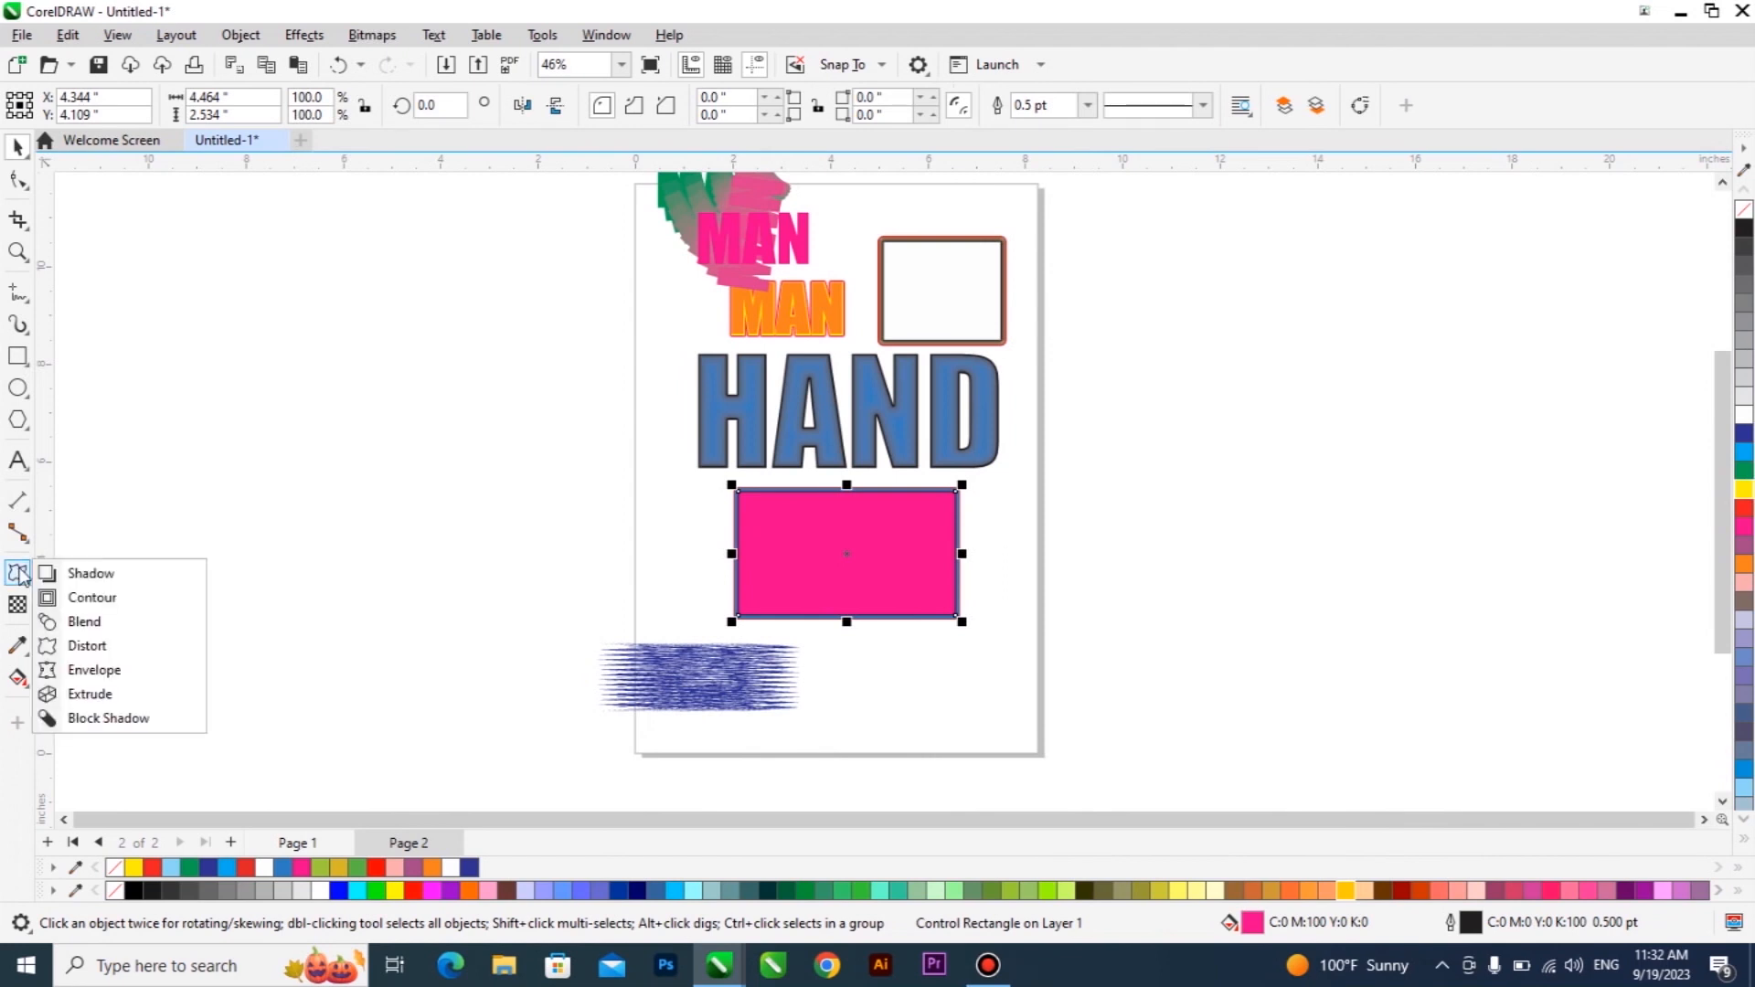
click(127, 677)
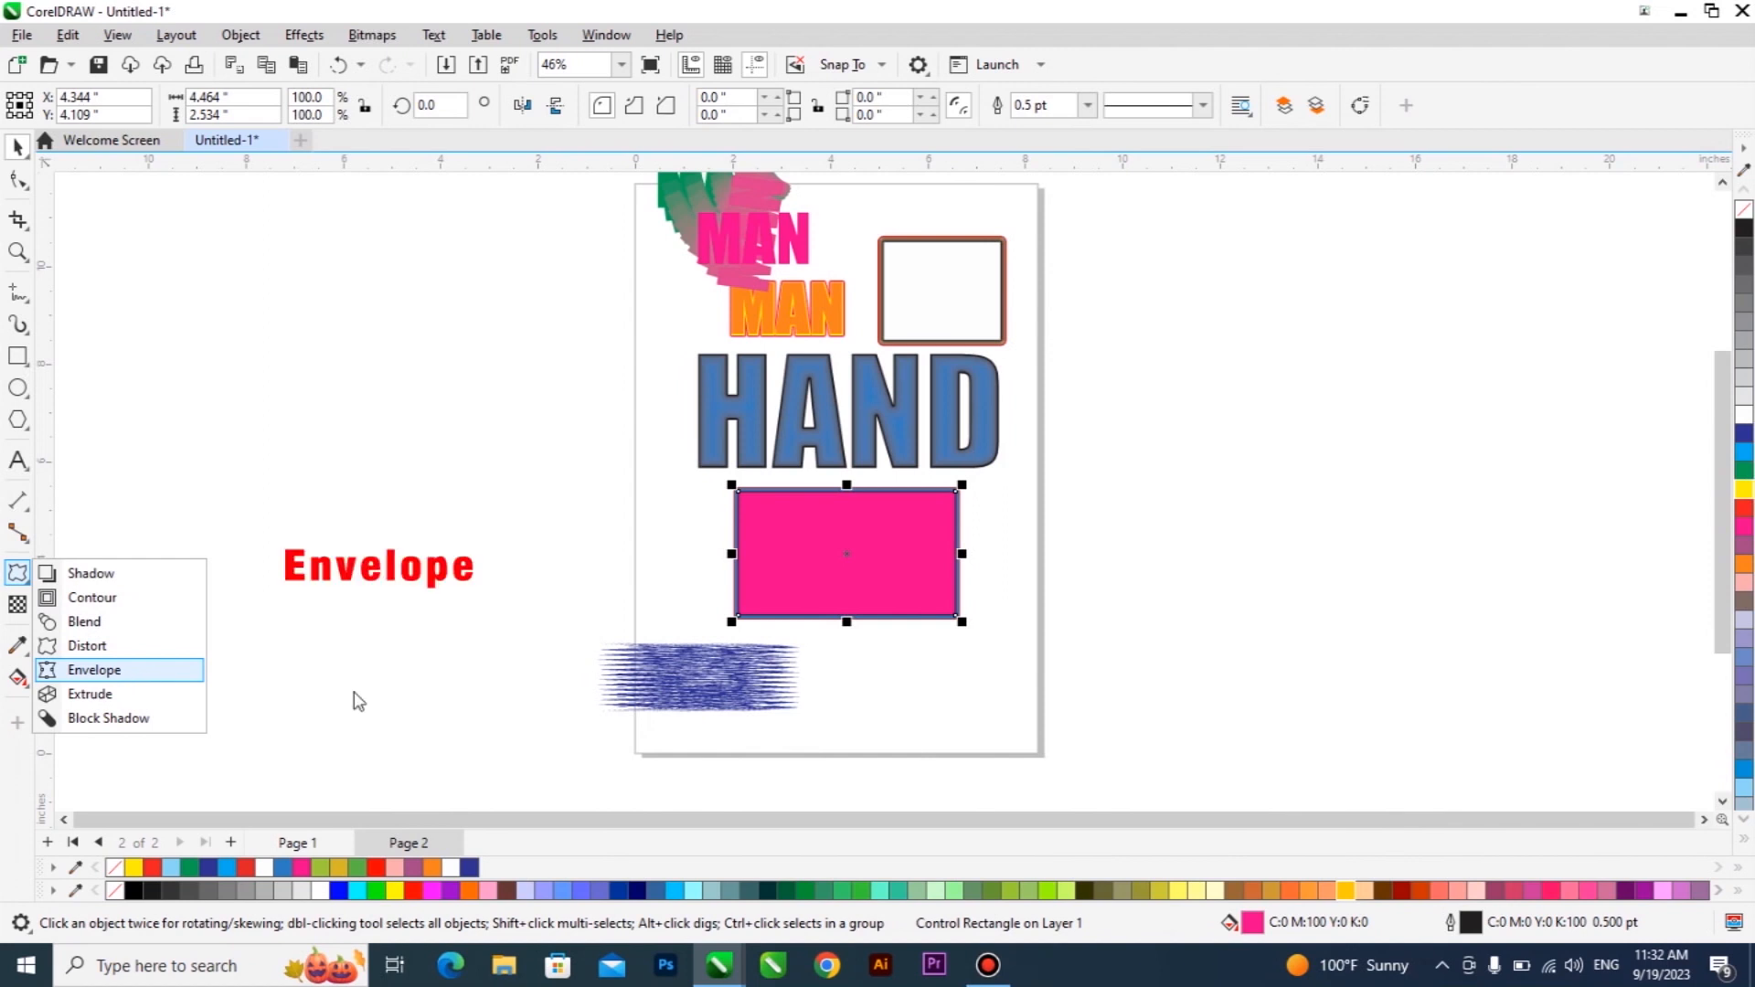
click(829, 312)
drag(828, 311, 628, 477)
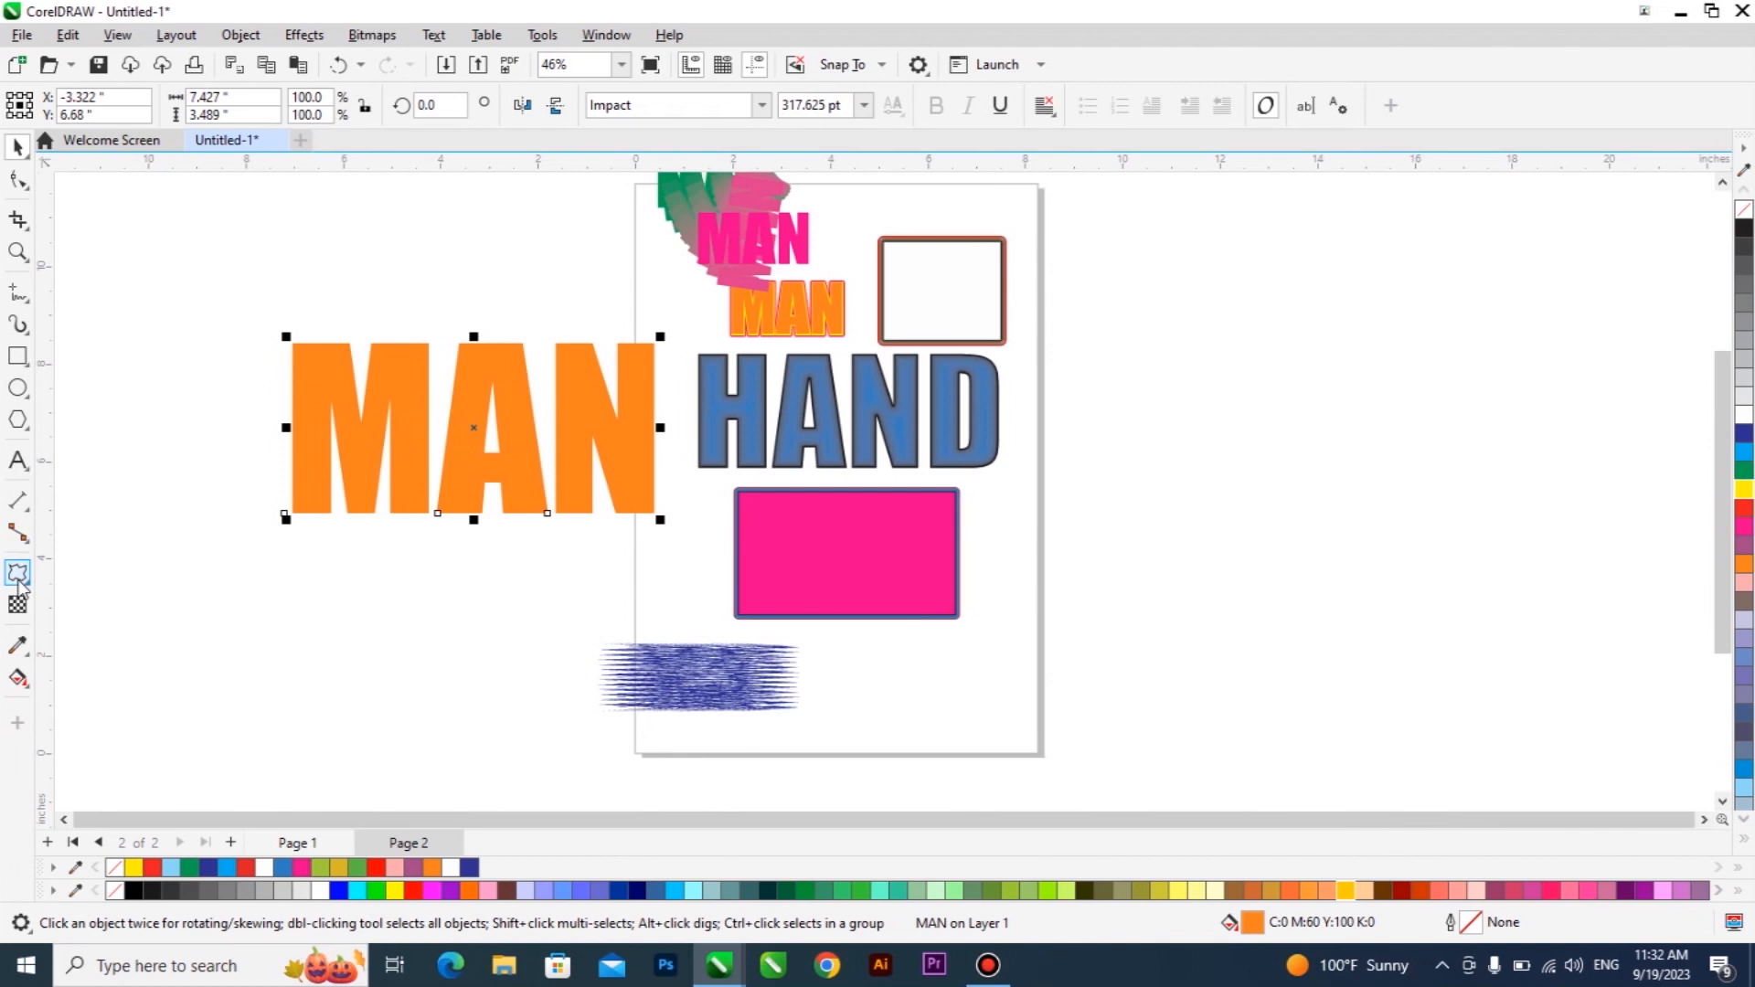
Apply an Envelope to the large orange MAN text and pull its upper middle node upward into an arch
click(19, 583)
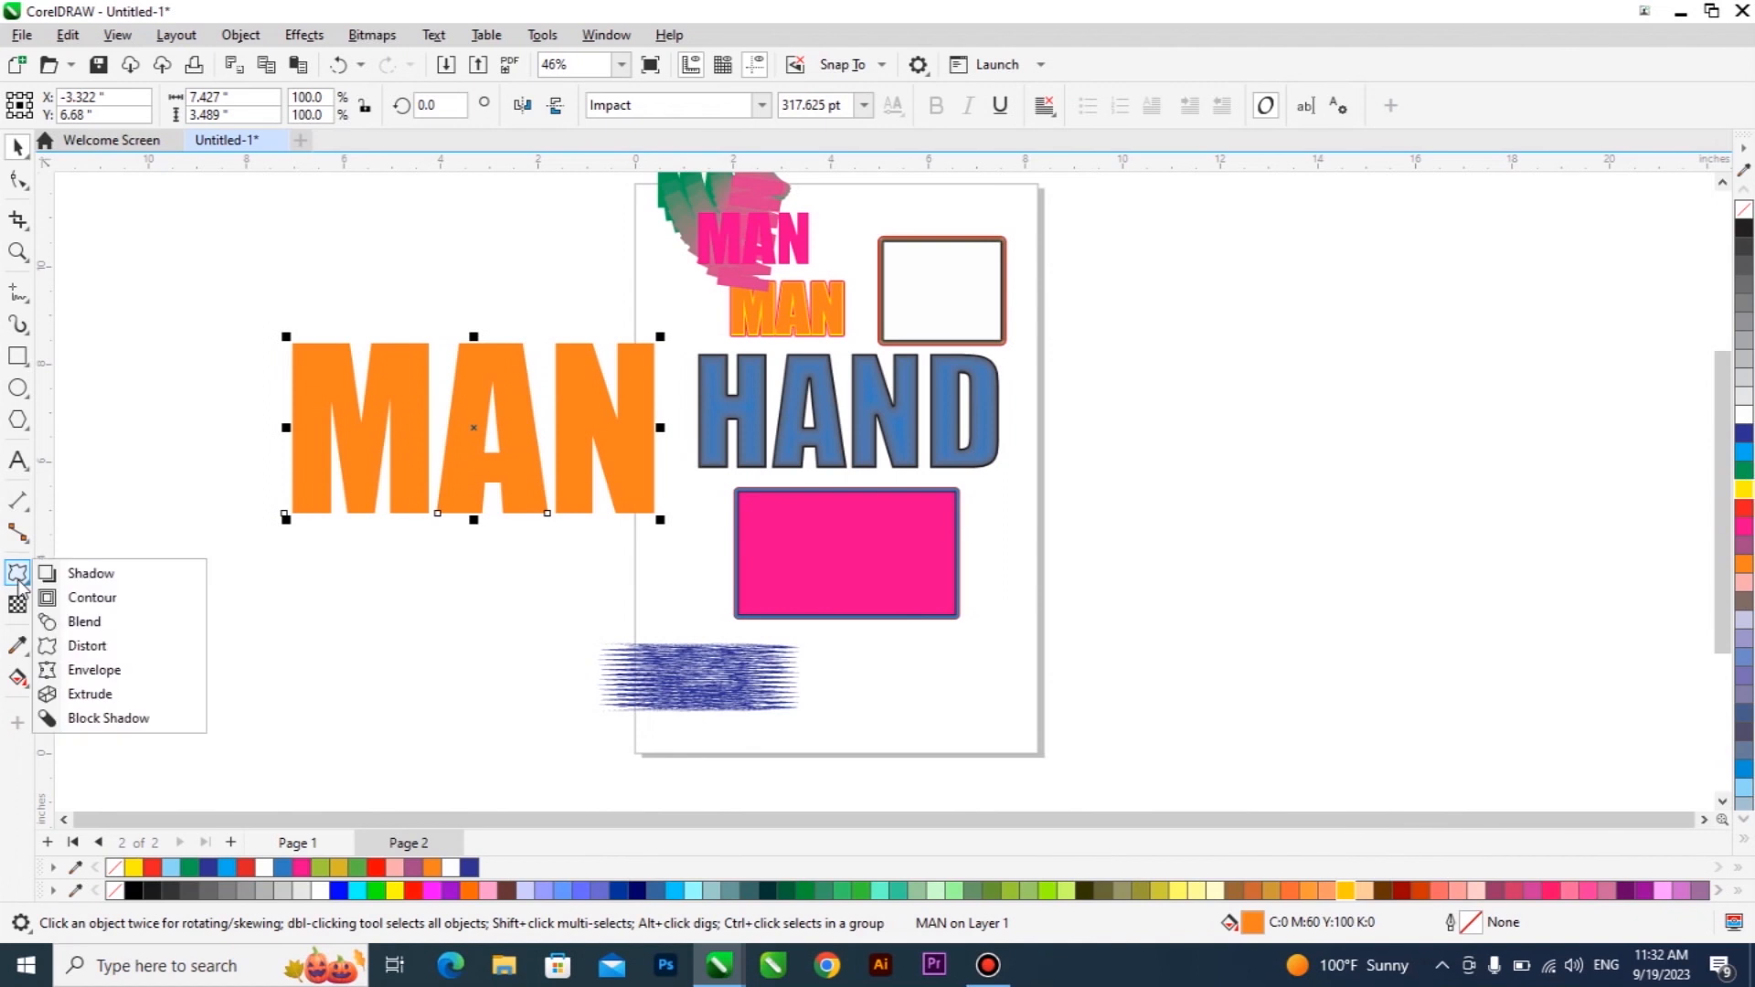
click(94, 671)
scroll(483, 357, up, 3)
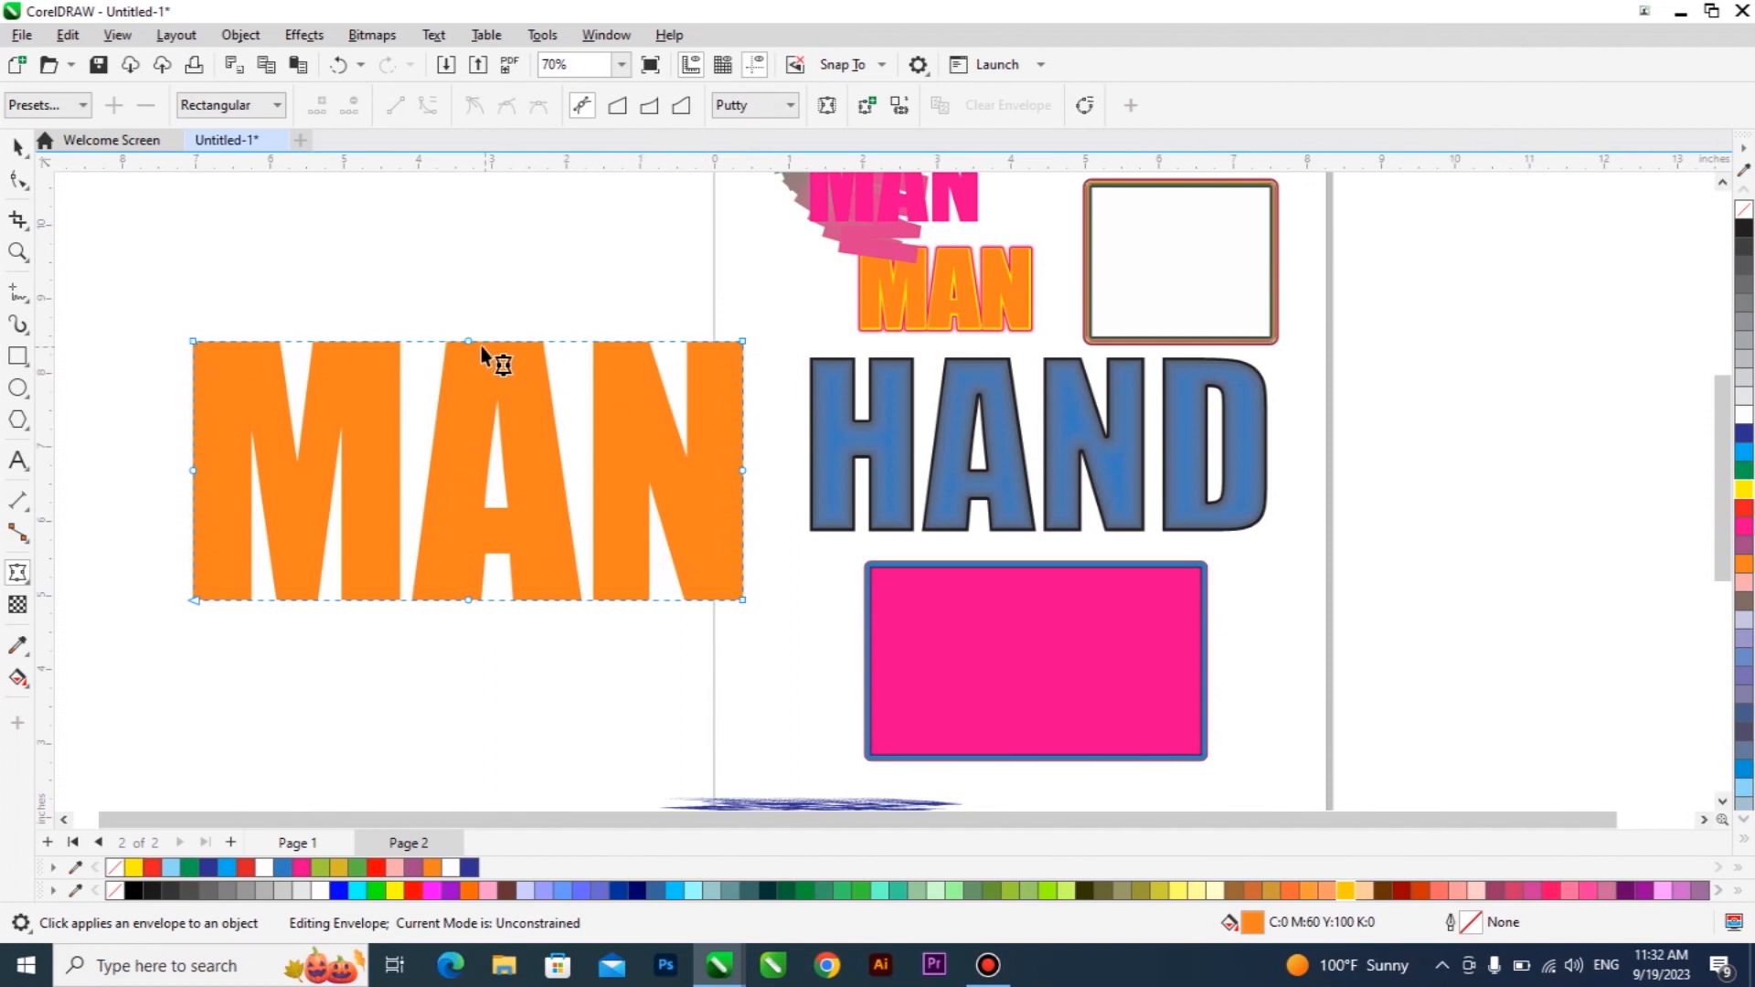
drag(468, 340, 469, 245)
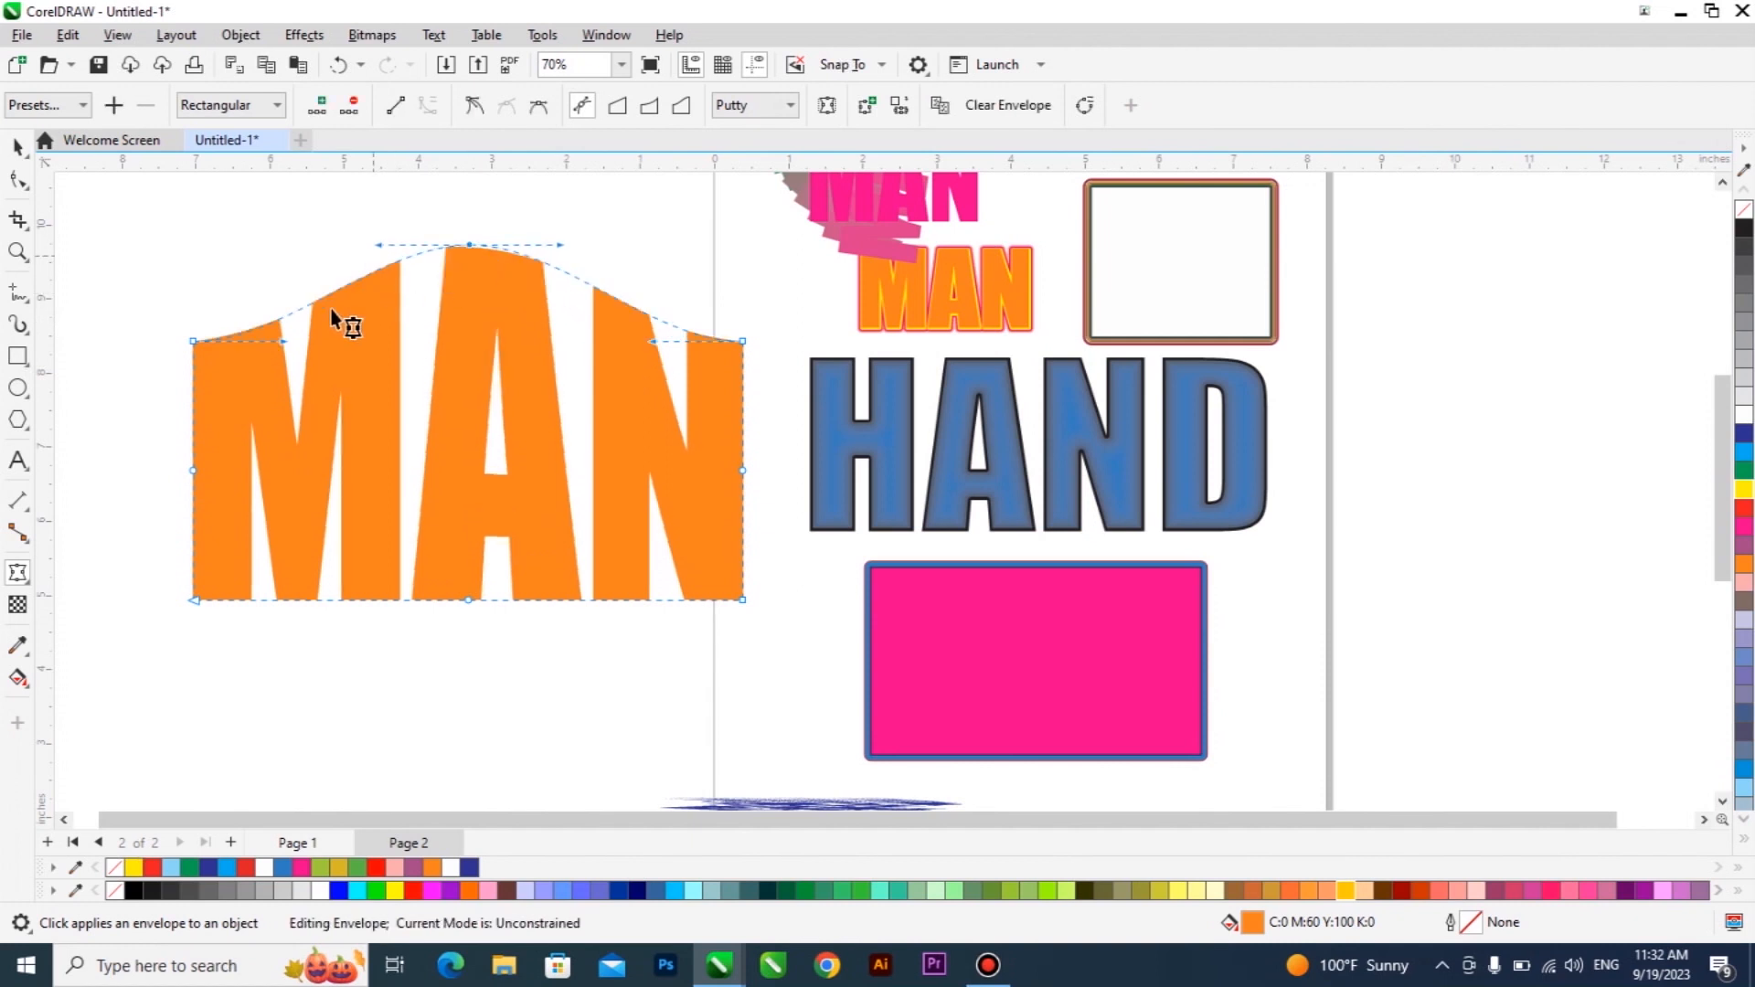
Reshape the large MAN text's envelope into a waving-flag form by bending its upper edge and curving its lower edge to match
drag(283, 345, 270, 264)
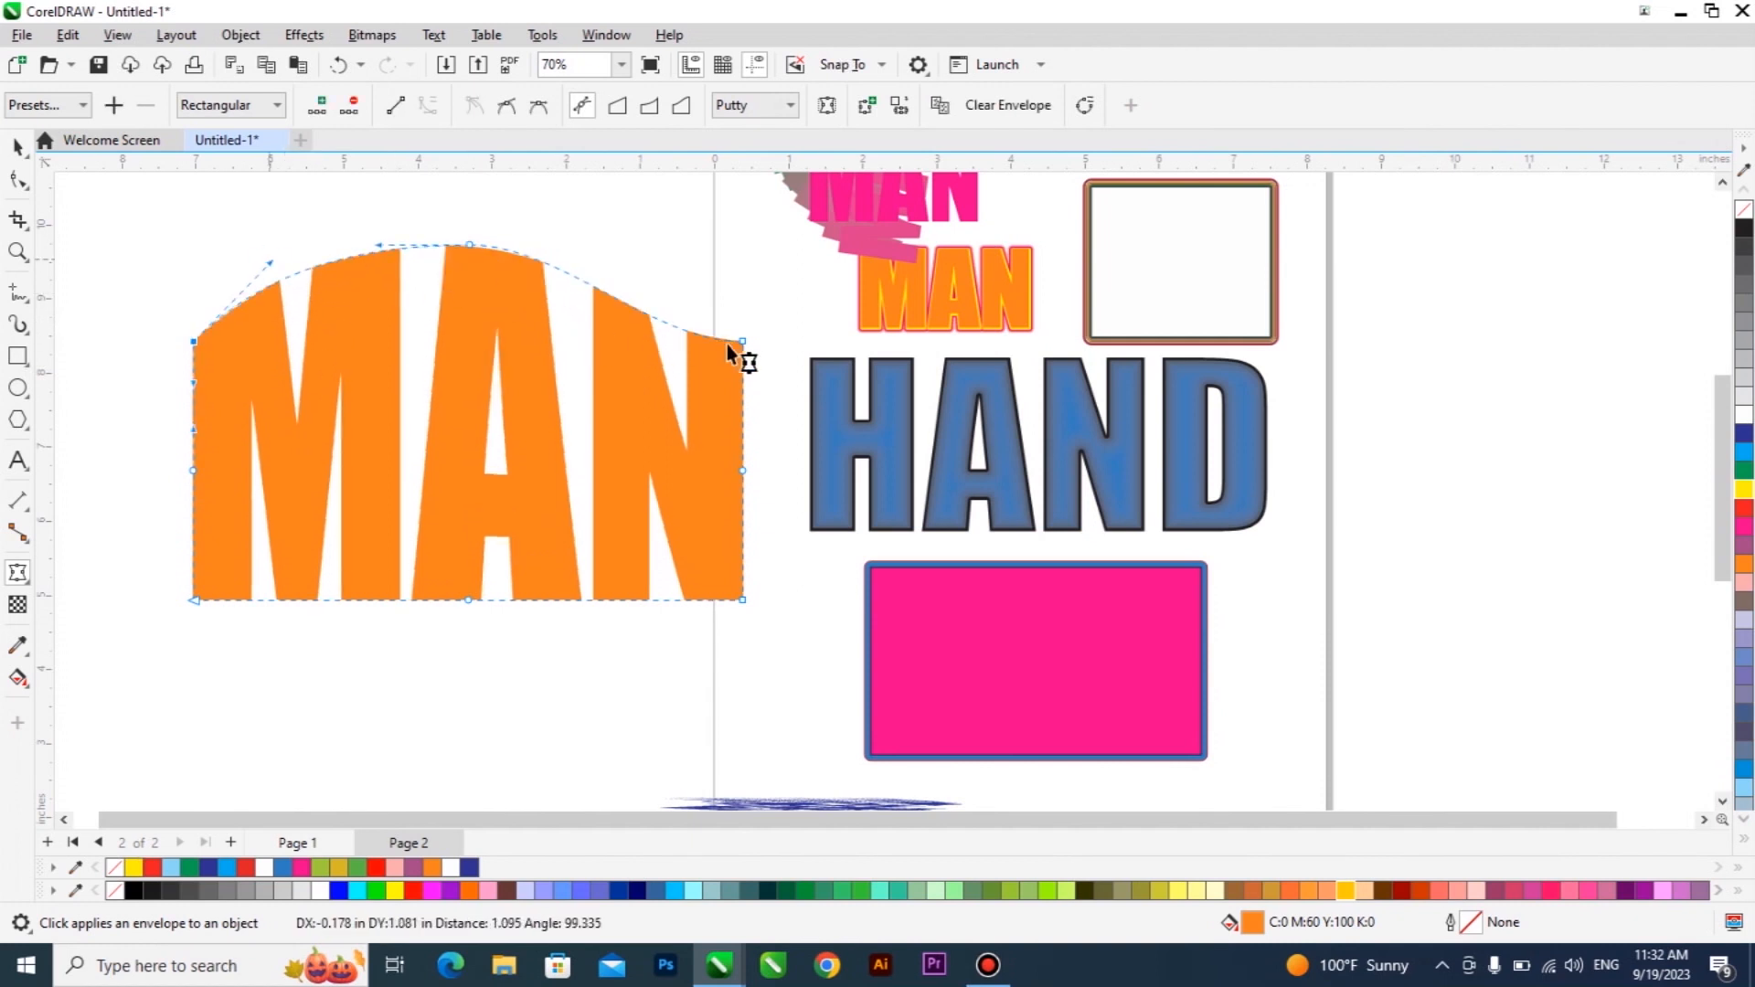
drag(742, 341, 609, 453)
click(469, 600)
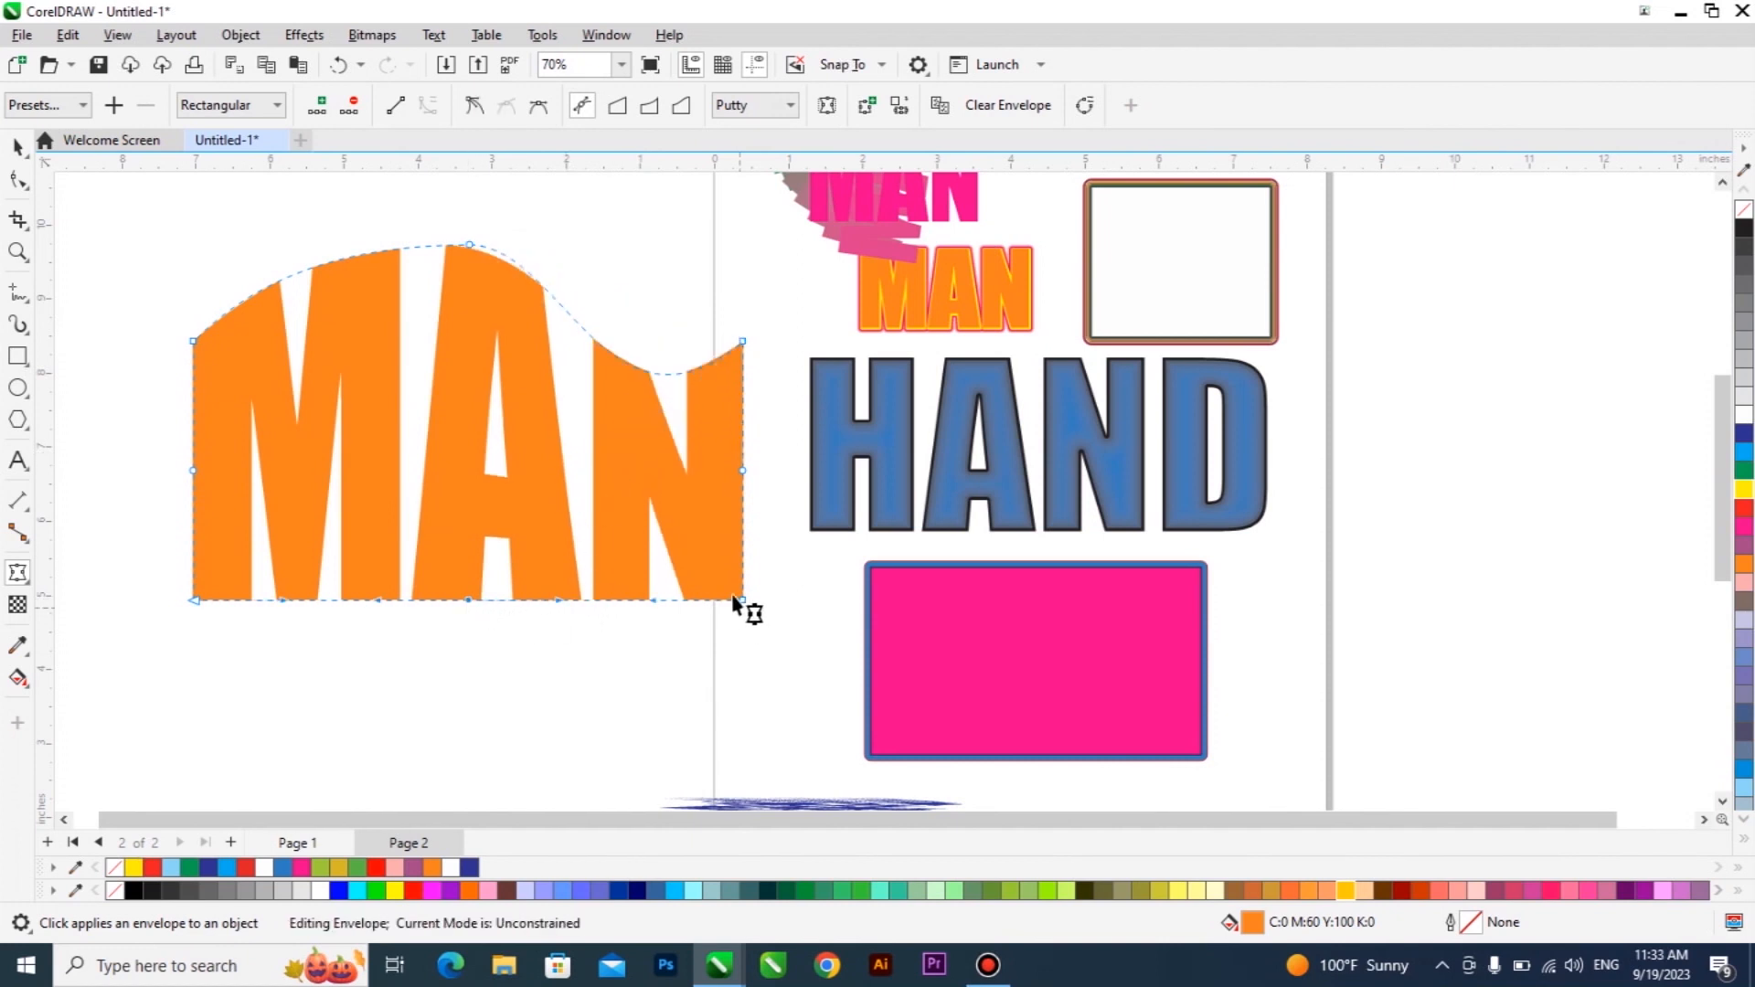
drag(740, 600, 743, 546)
key(ctrl+z)
drag(559, 604, 567, 664)
drag(194, 602, 194, 569)
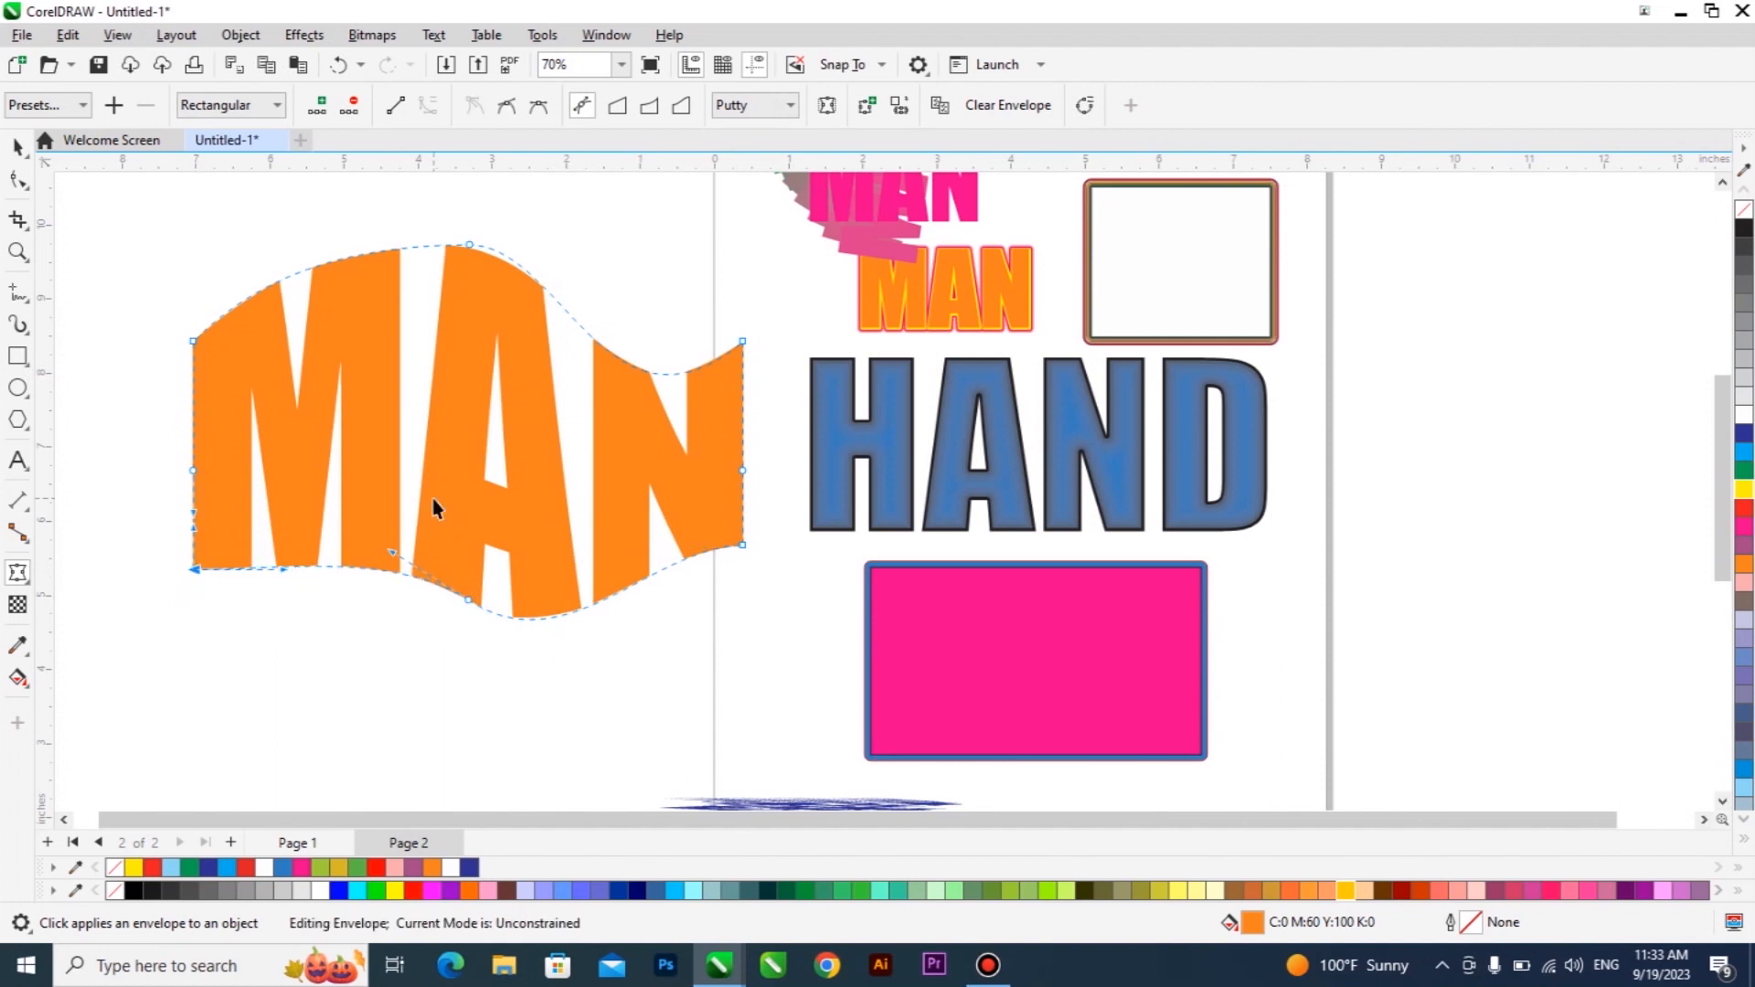
Reduce the waved MAN text to about 4.55 by 3.09 inches and reposition it beside the page
key(space)
drag(758, 632, 692, 622)
scroll(804, 621, down, 2)
scroll(481, 576, up, 3)
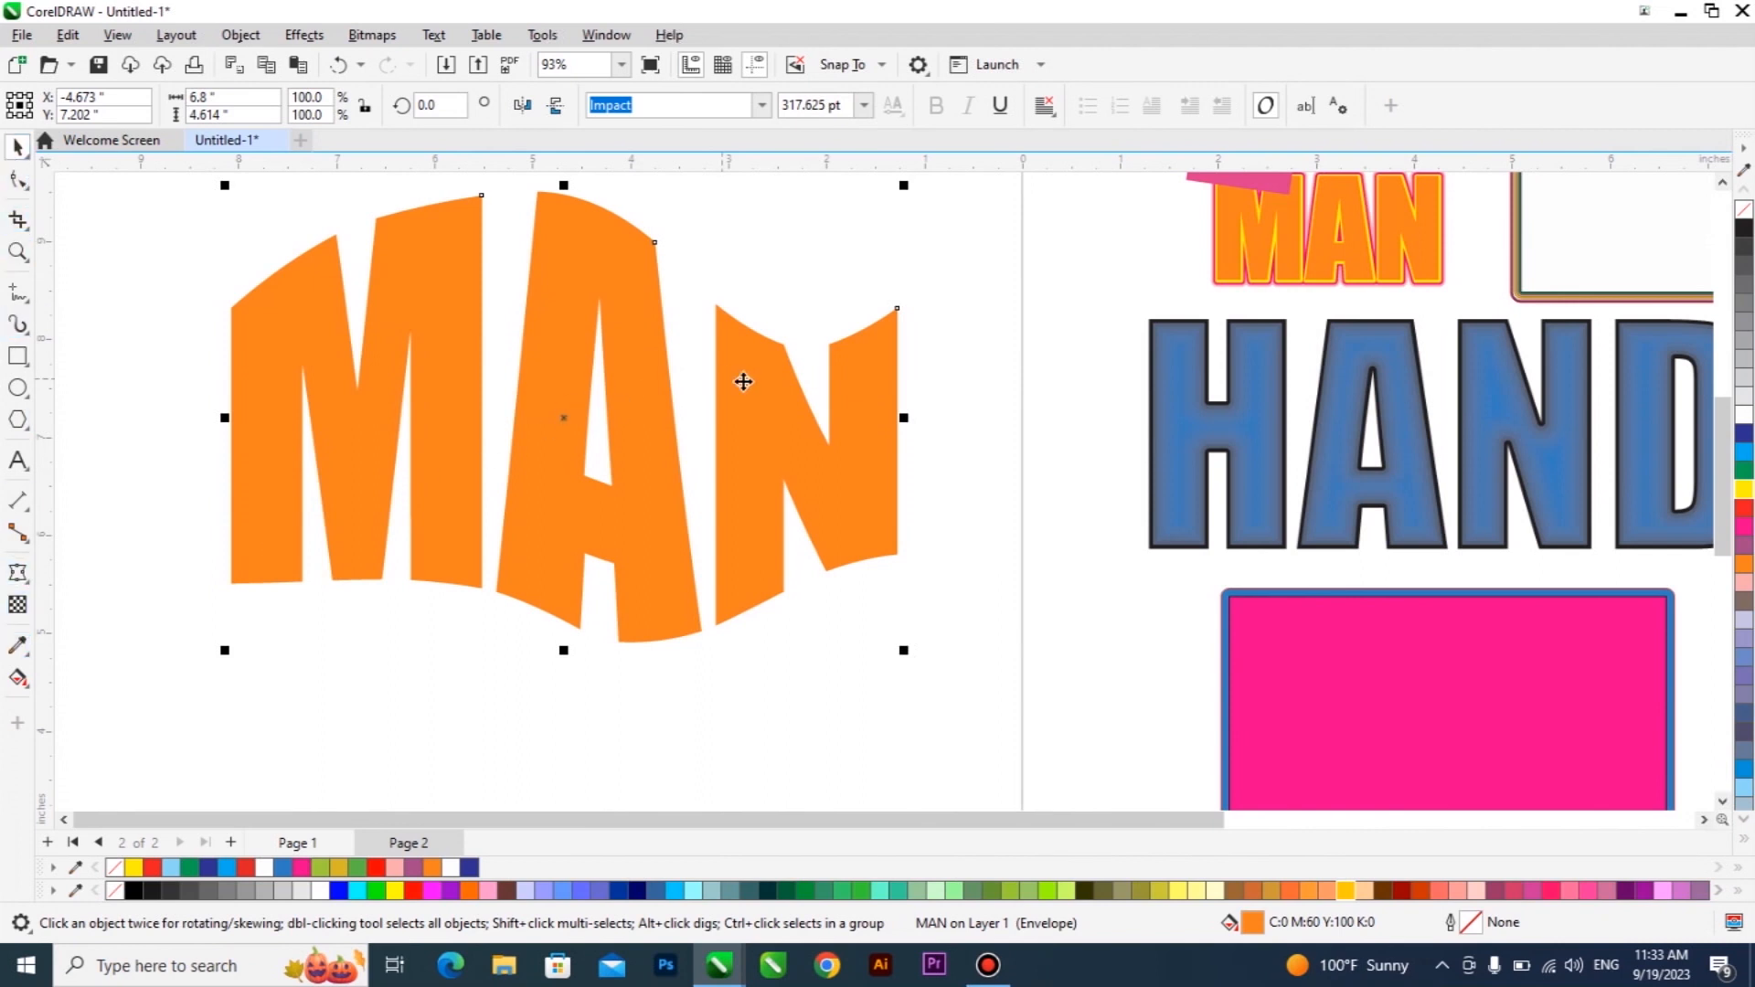
drag(904, 651, 662, 523)
drag(655, 380, 835, 434)
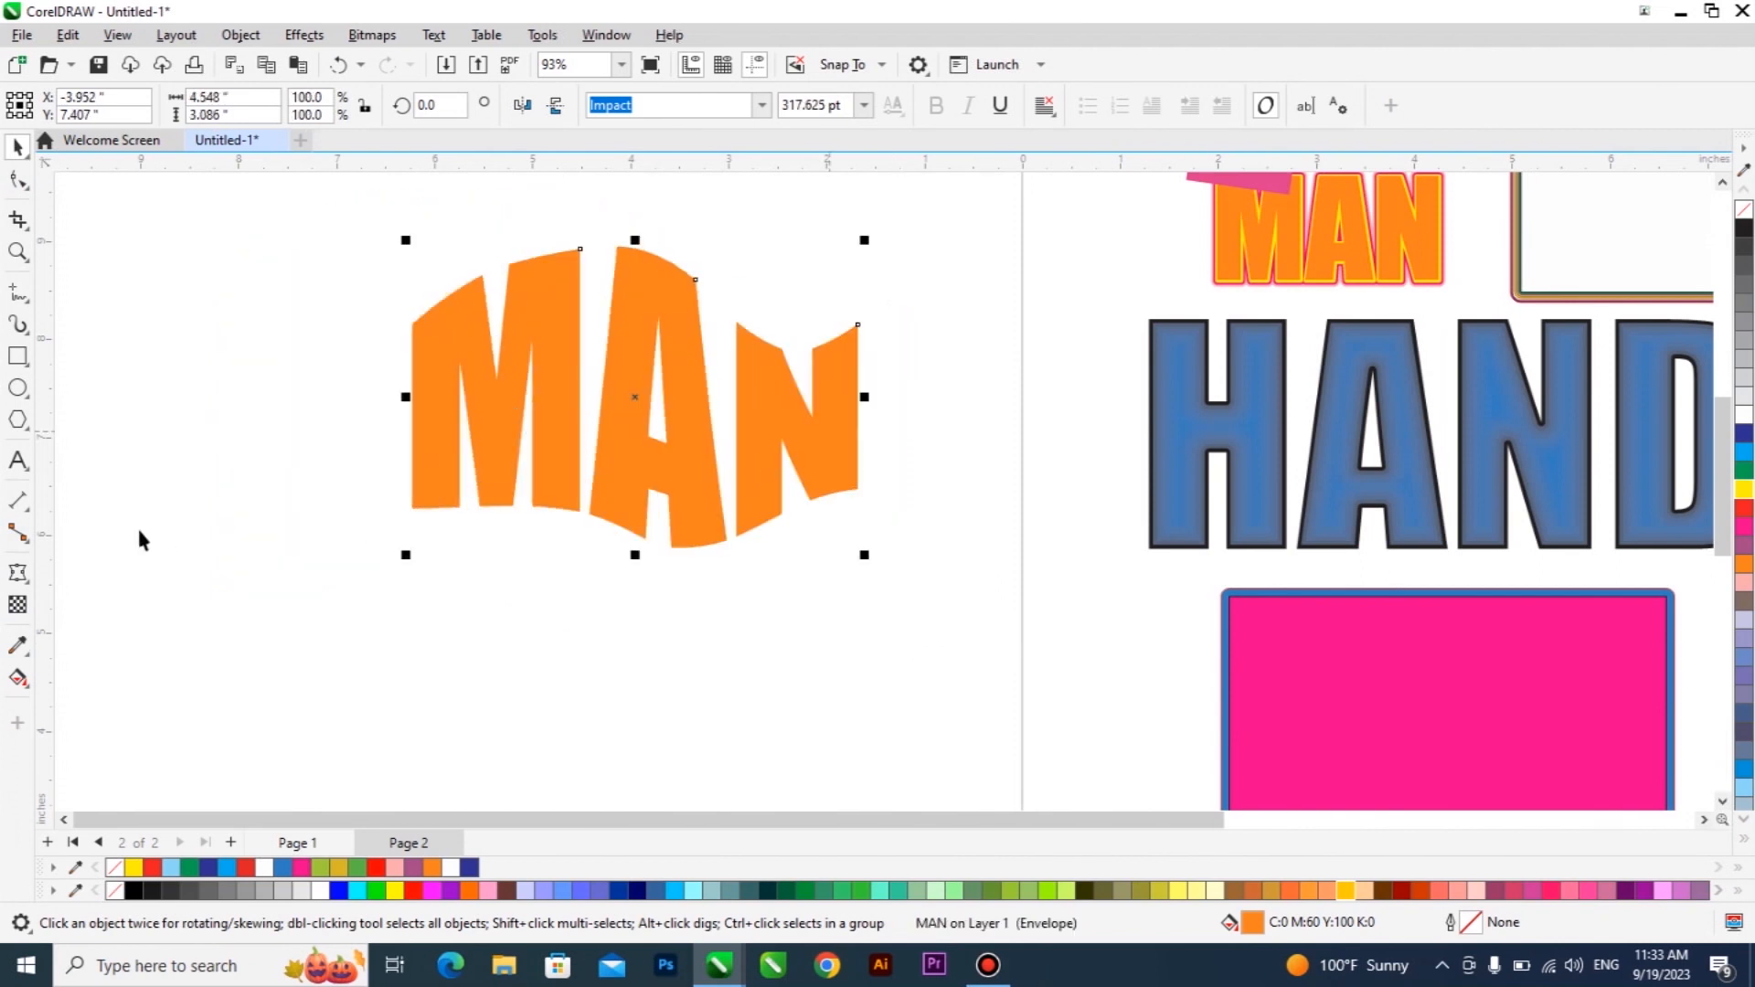
Set the MAN text's envelope to Double Arc mode and pull its upper middle node down about 0.5 inch
click(17, 576)
click(87, 670)
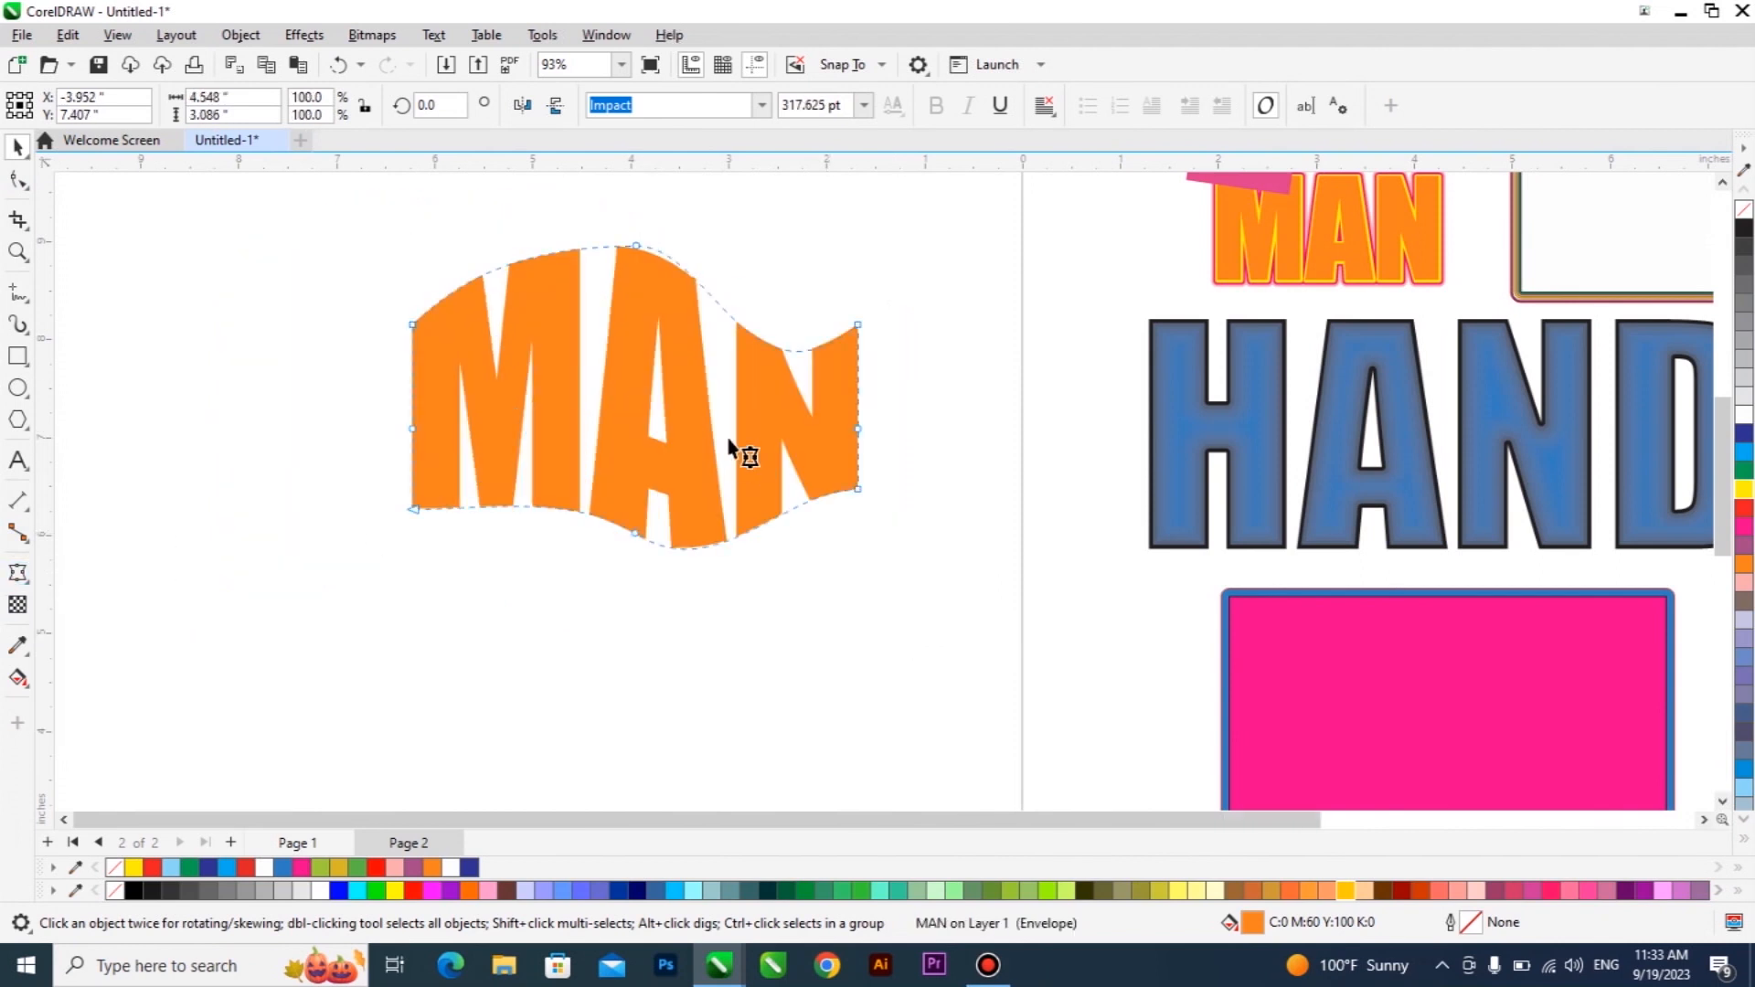
click(681, 106)
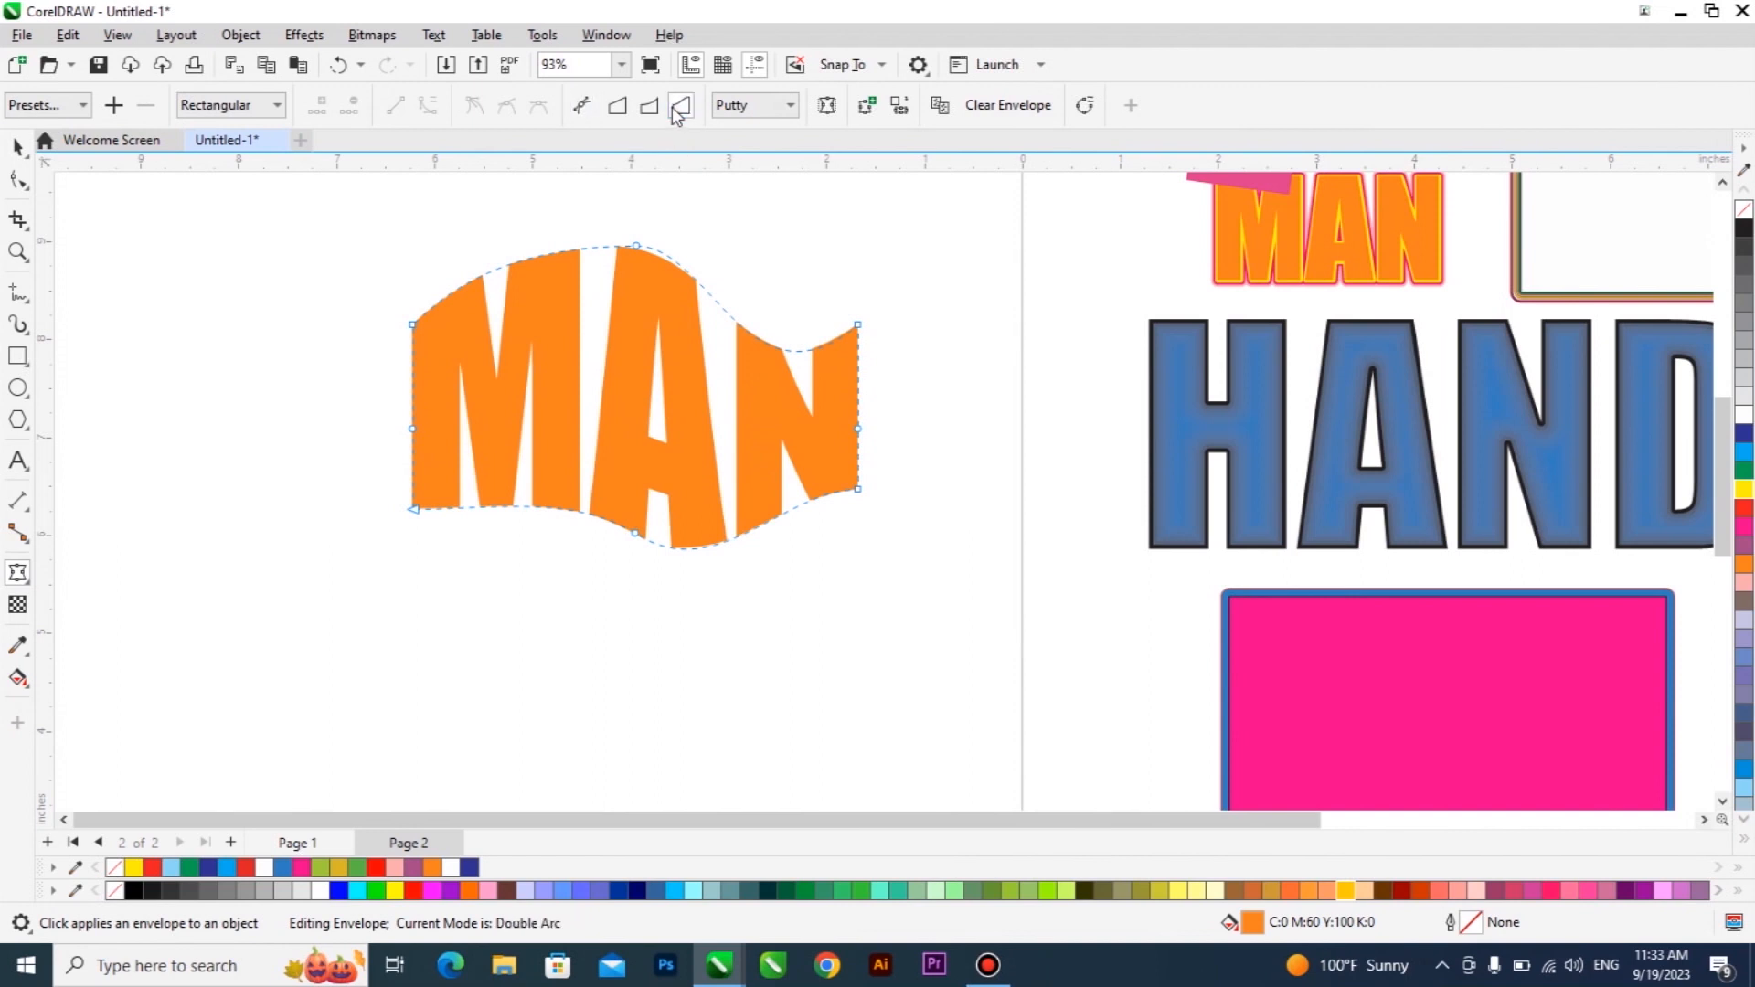
drag(635, 247, 636, 295)
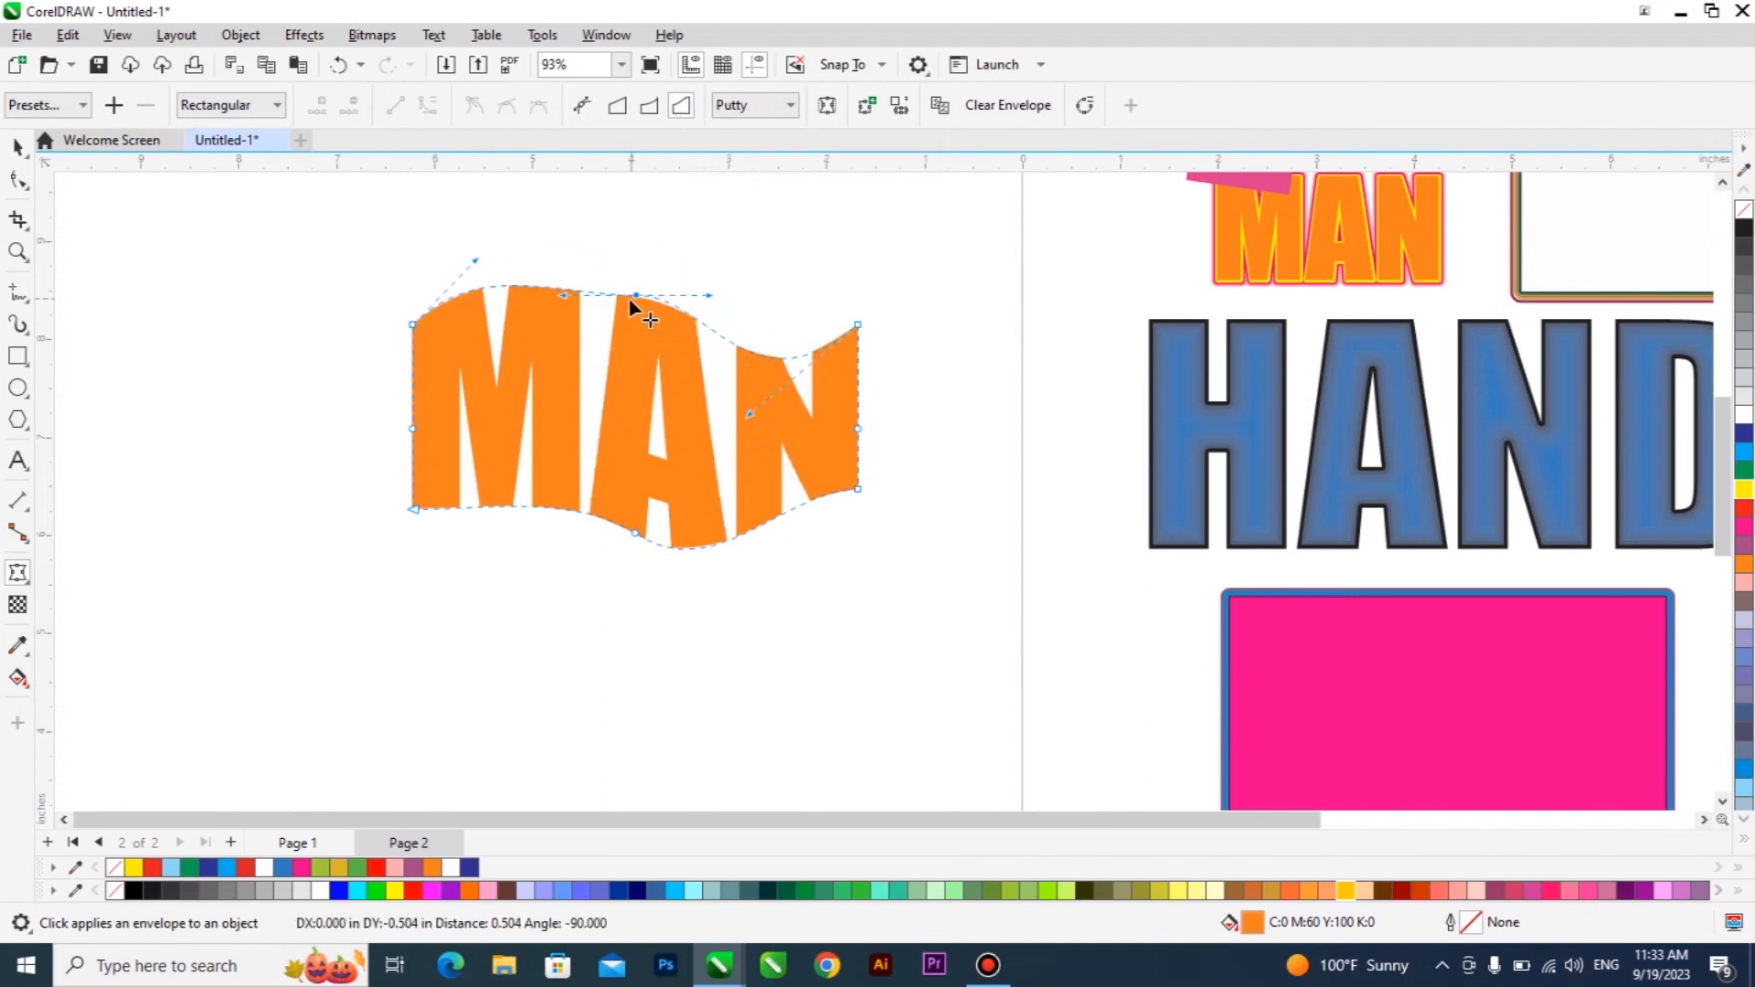
Use Single Arc mode with Vertical mapping on the MAN envelope, raise its lower middle node and bow out its left side
click(649, 106)
click(788, 106)
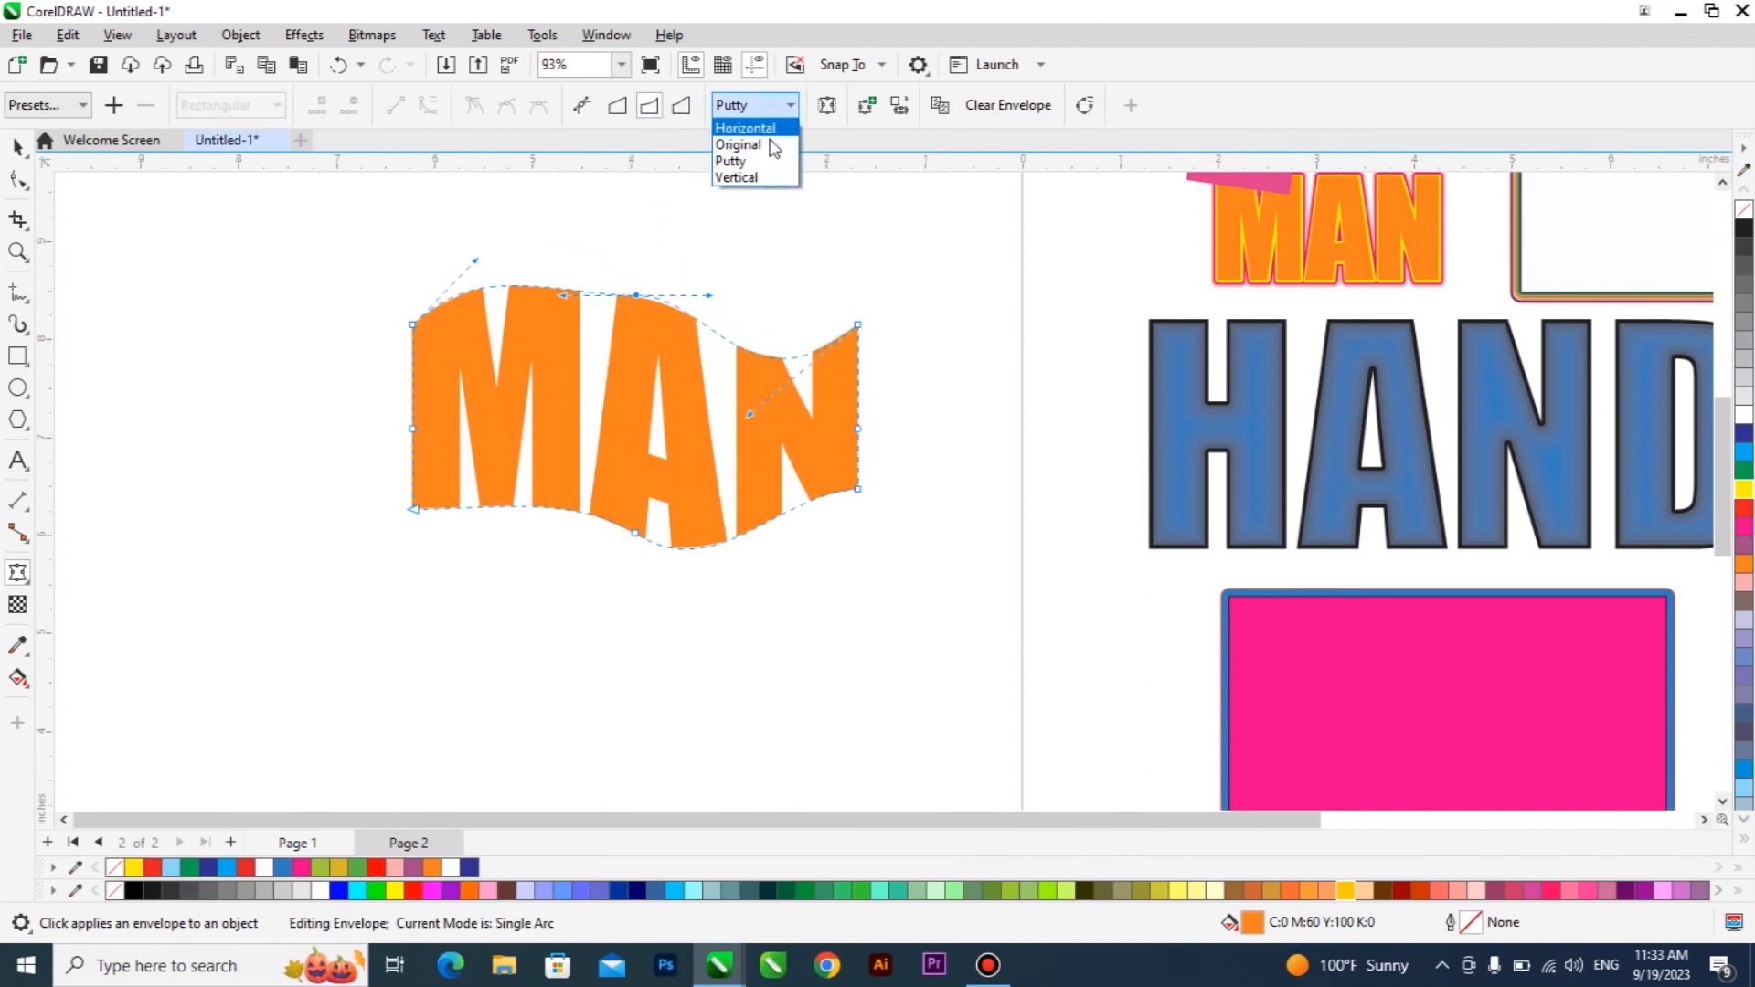
click(764, 187)
drag(635, 532, 634, 451)
mouse_move(413, 428)
mouse_down()
mouse_move(529, 411)
mouse_move(502, 423)
mouse_move(463, 403)
mouse_move(459, 429)
mouse_move(411, 428)
mouse_up()
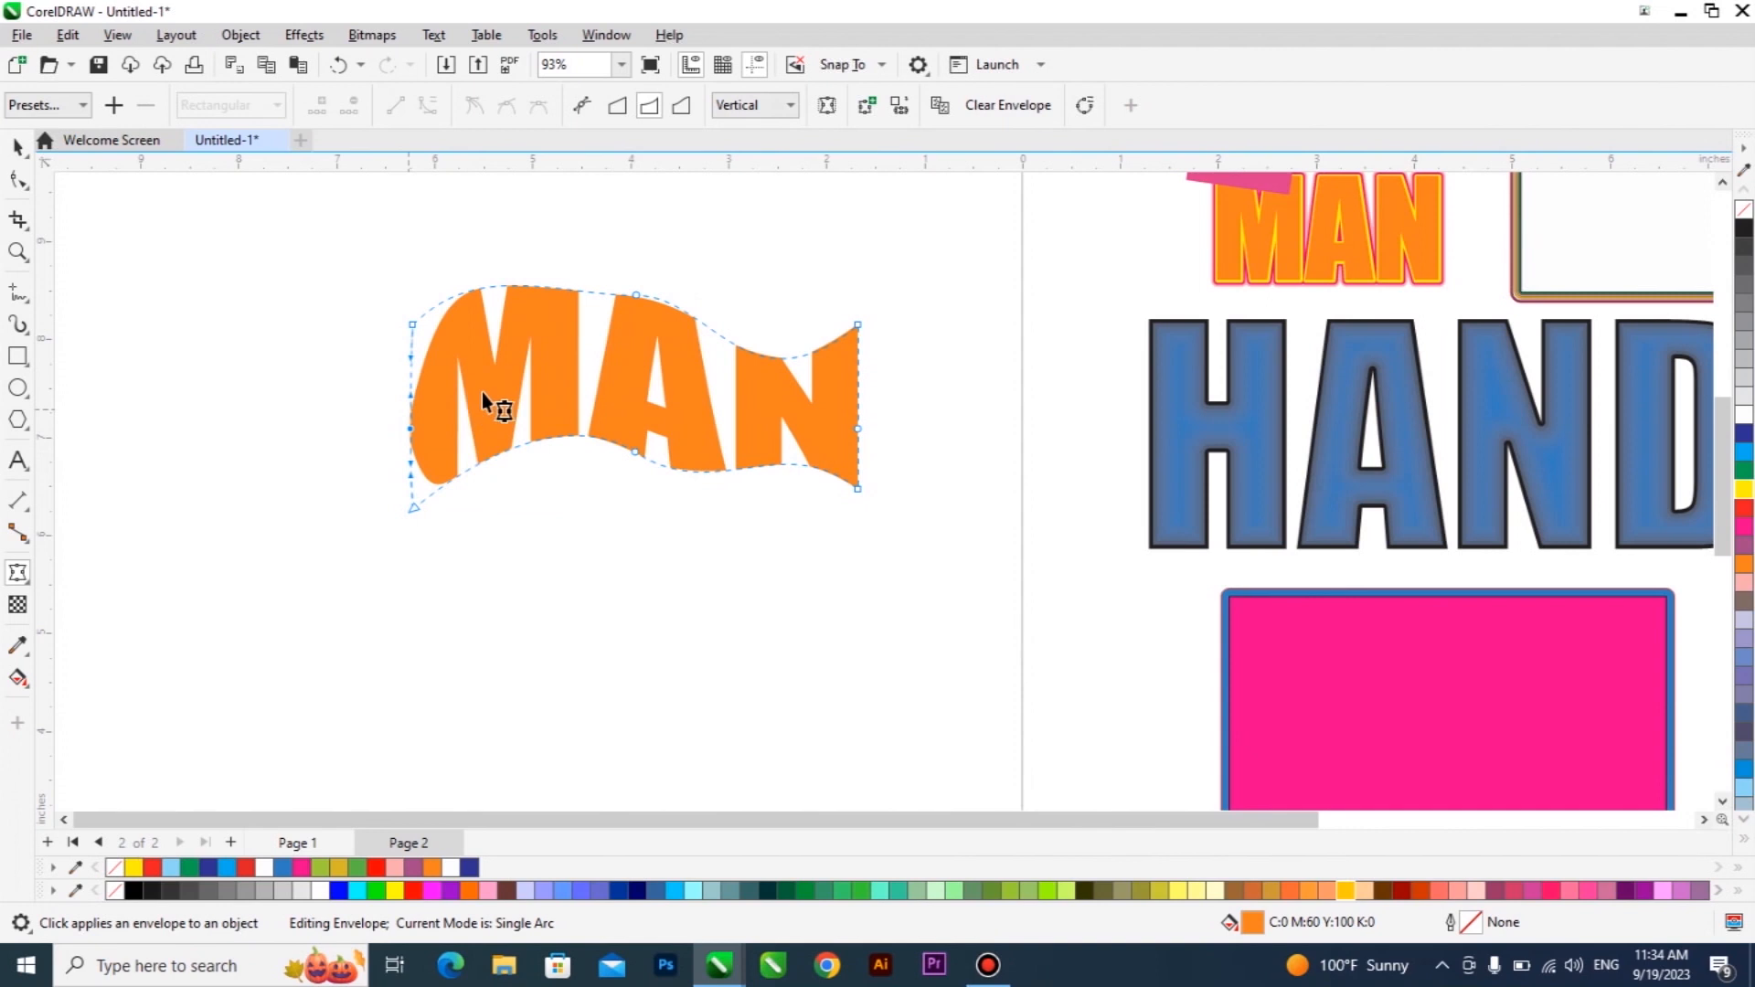
Move the enveloped MAN text up about 0.64 inch and deselect it
click(17, 148)
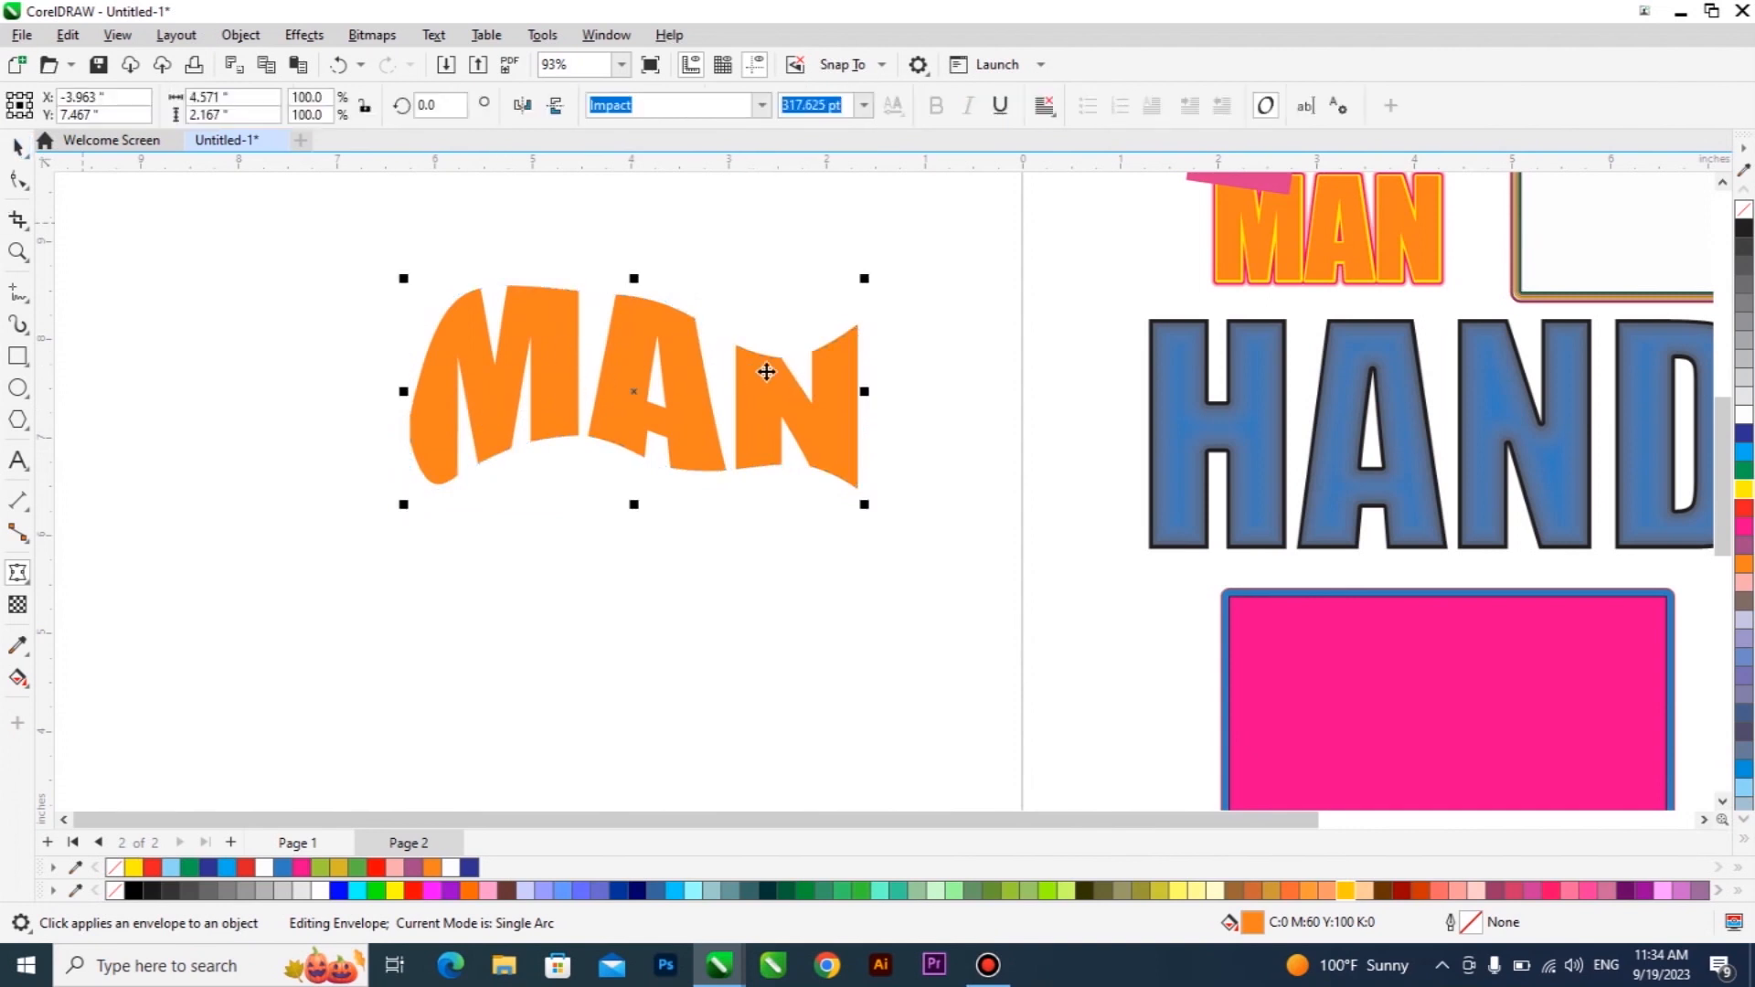
drag(850, 393, 856, 328)
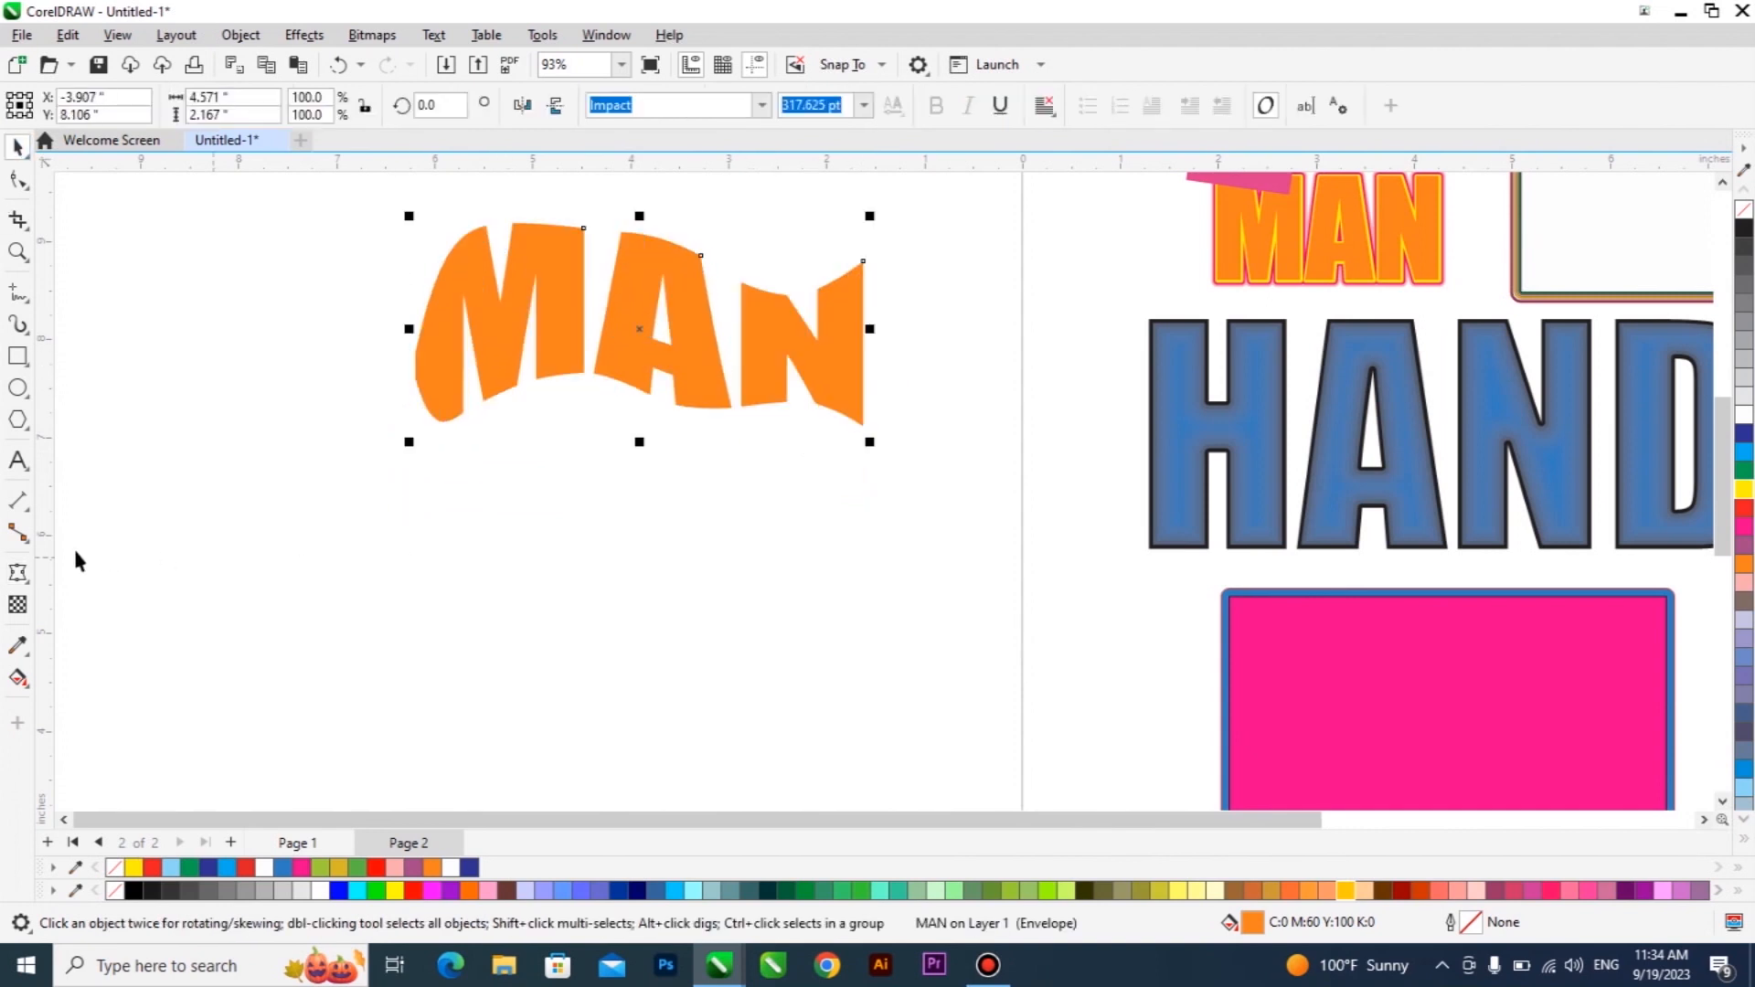
click(19, 576)
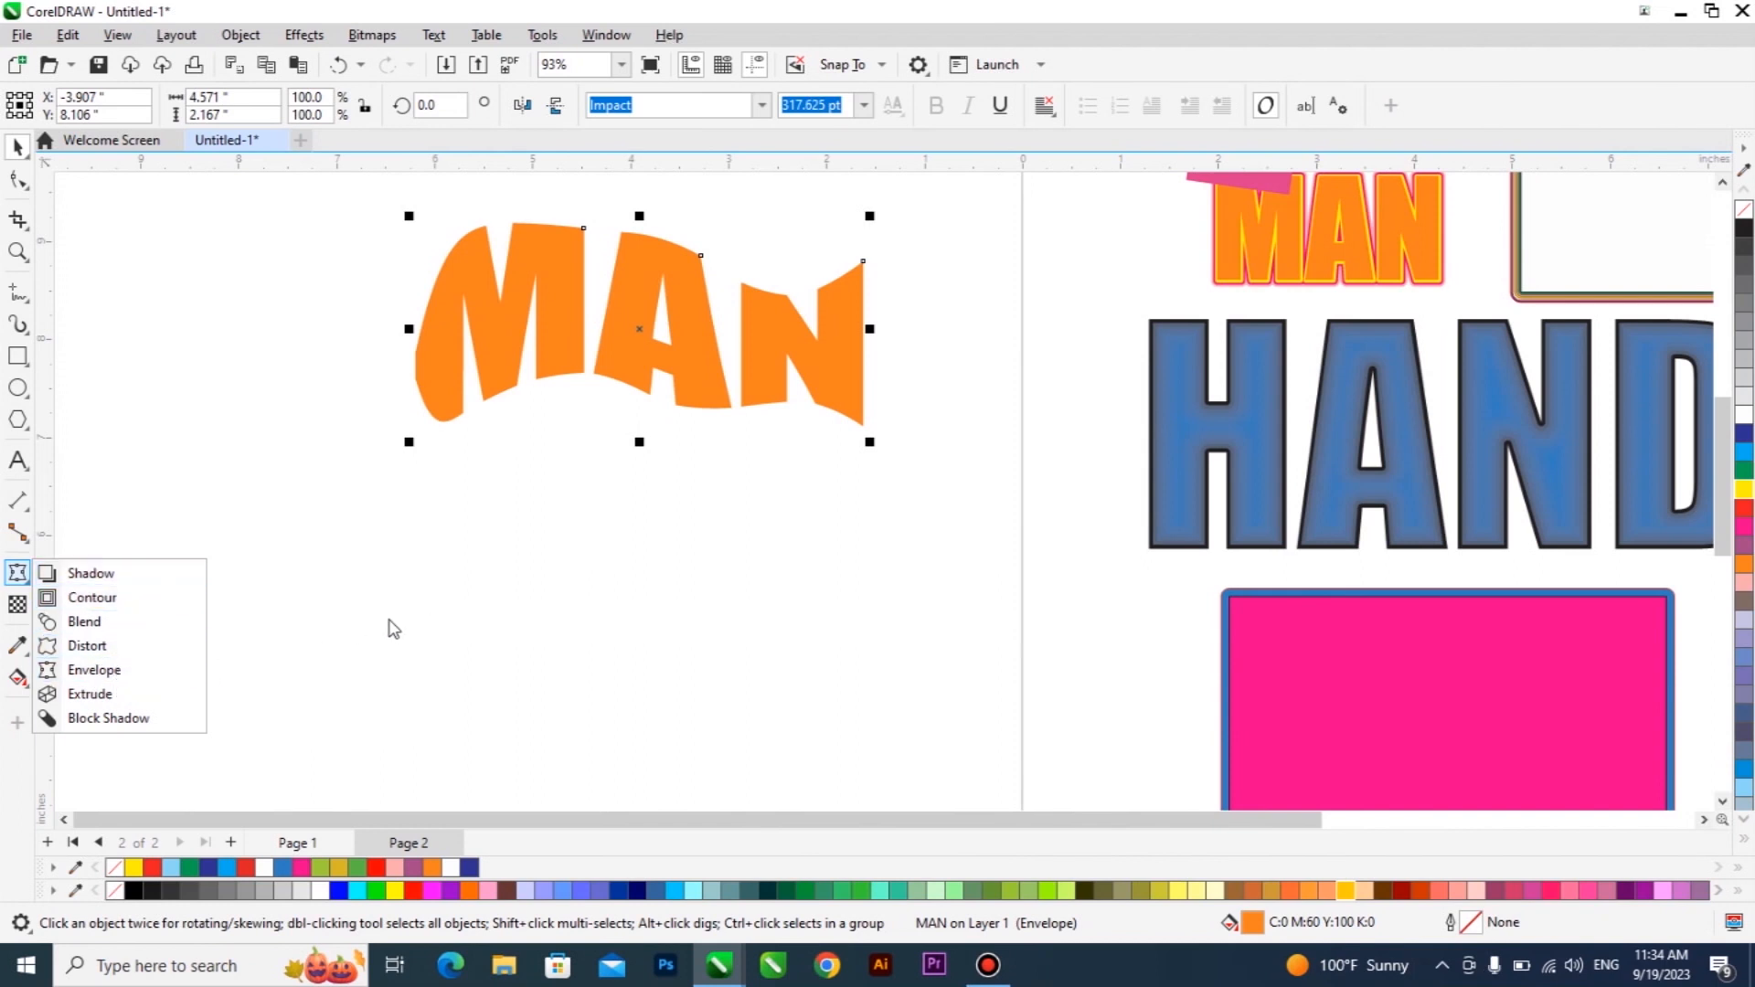
click(832, 521)
Clear the contour effect from the large HAND text on the page
scroll(1225, 375, down, 1)
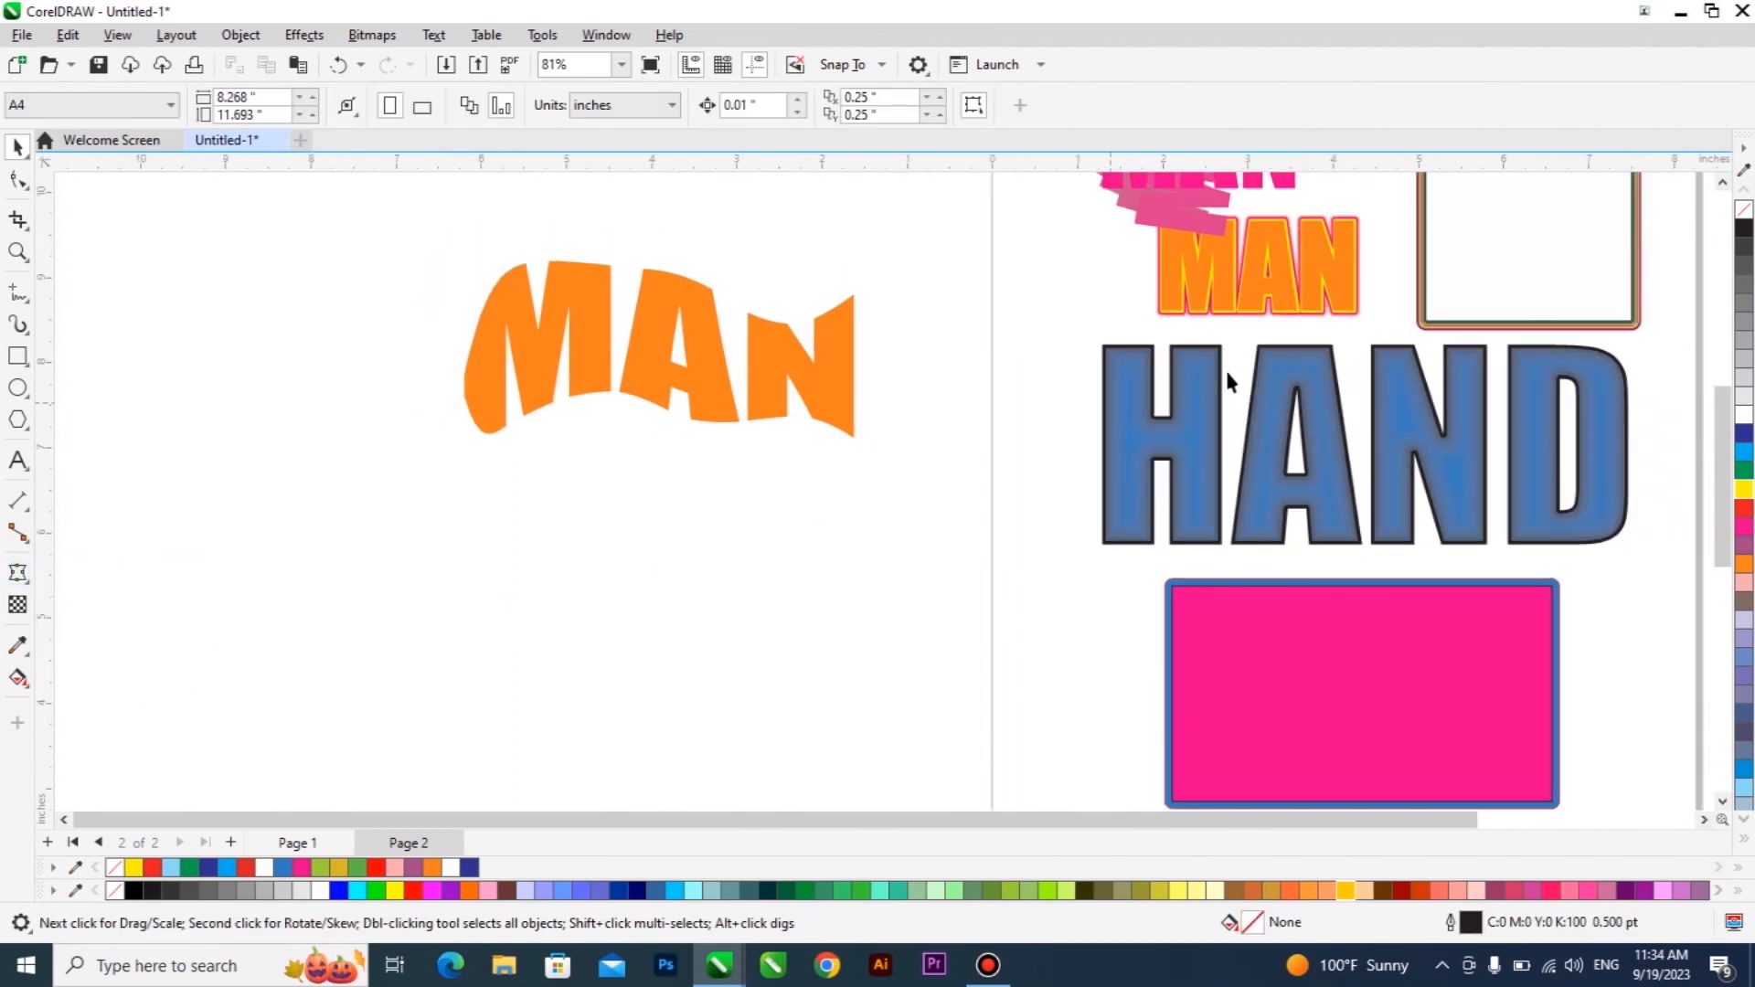
click(1307, 414)
click(1243, 106)
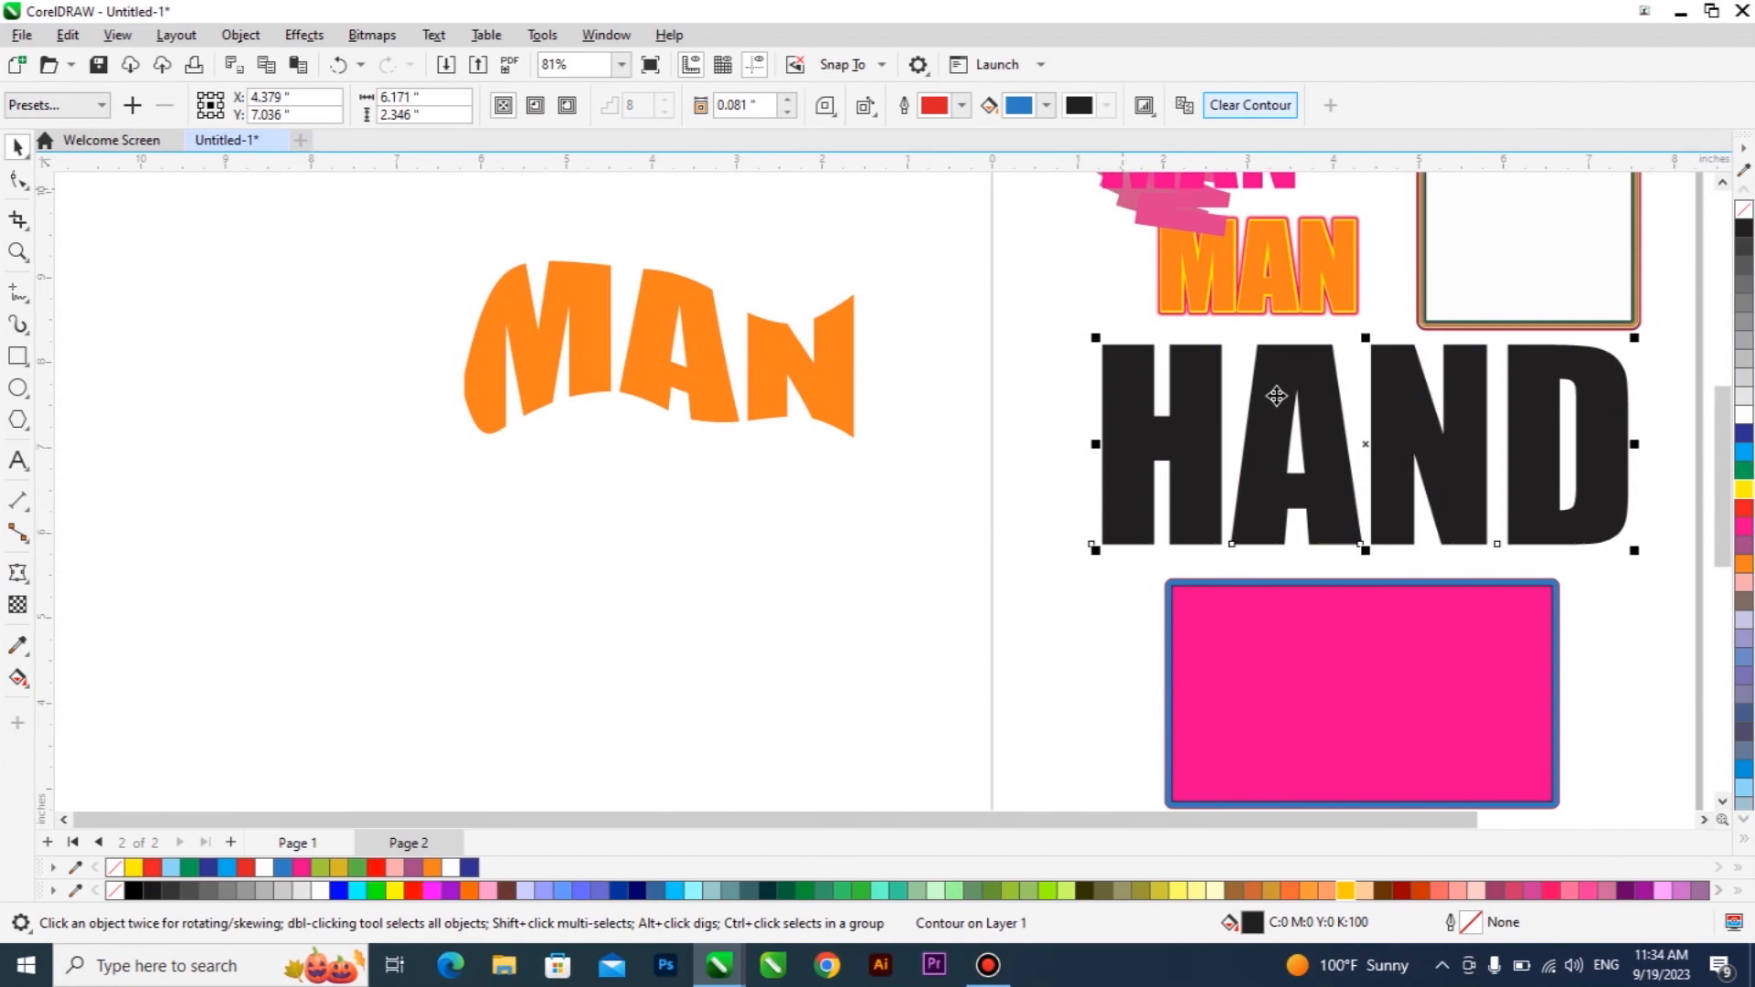
Place a copy of the black HAND text below the orange MAN text, reduced to about 132 pt and filled dark blue
drag(1544, 465, 727, 576)
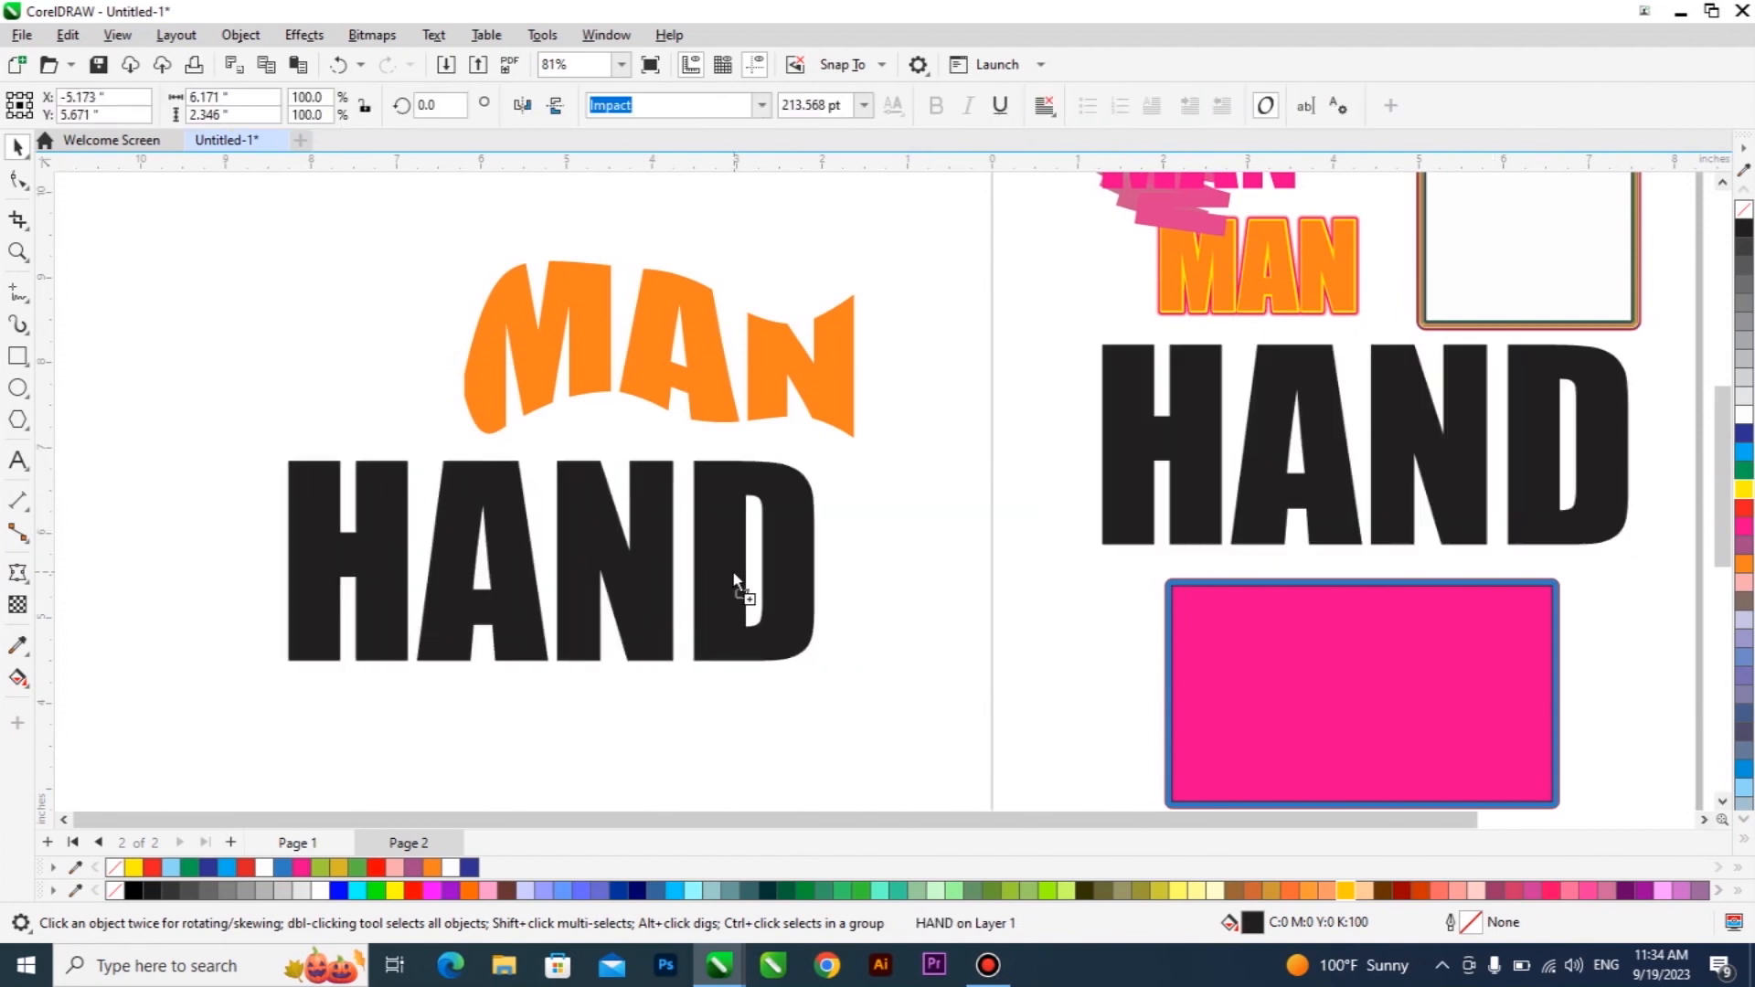
drag(672, 652, 619, 591)
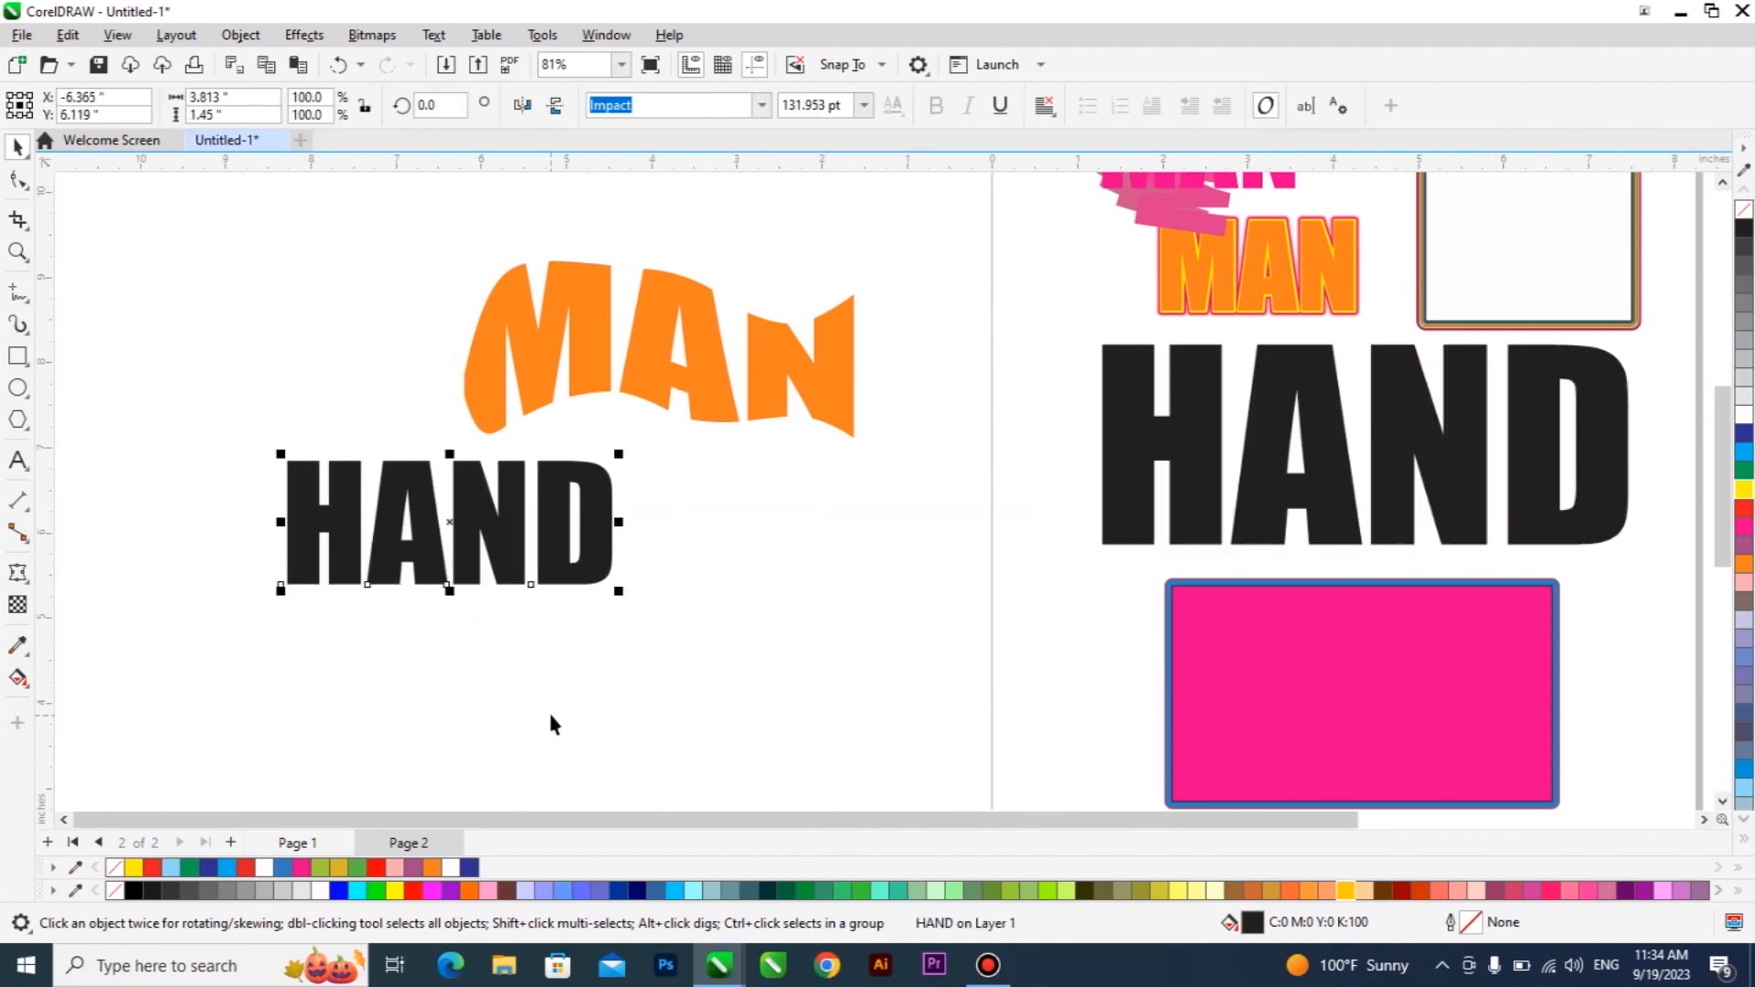
click(470, 867)
Move the orange MAN text up and to the right, and enlarge the HAND copy below it to about 209 pt
click(724, 316)
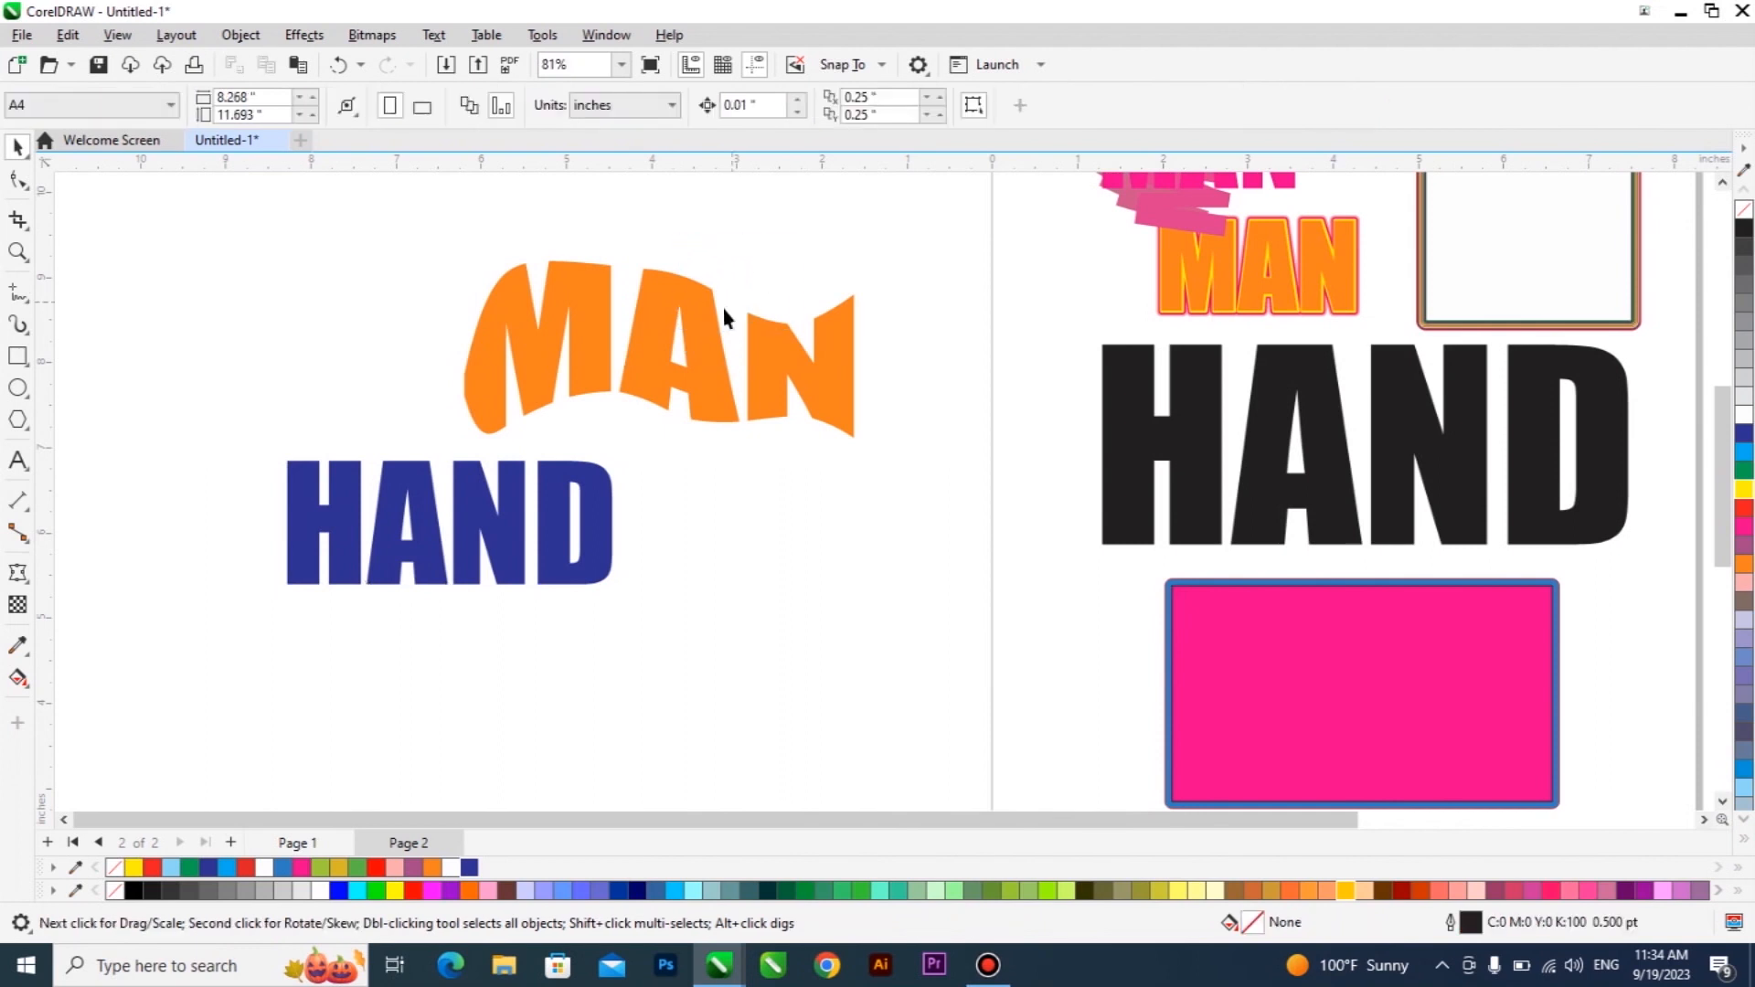
drag(832, 240, 957, 158)
click(608, 484)
drag(619, 591, 805, 703)
scroll(586, 670, up, 1)
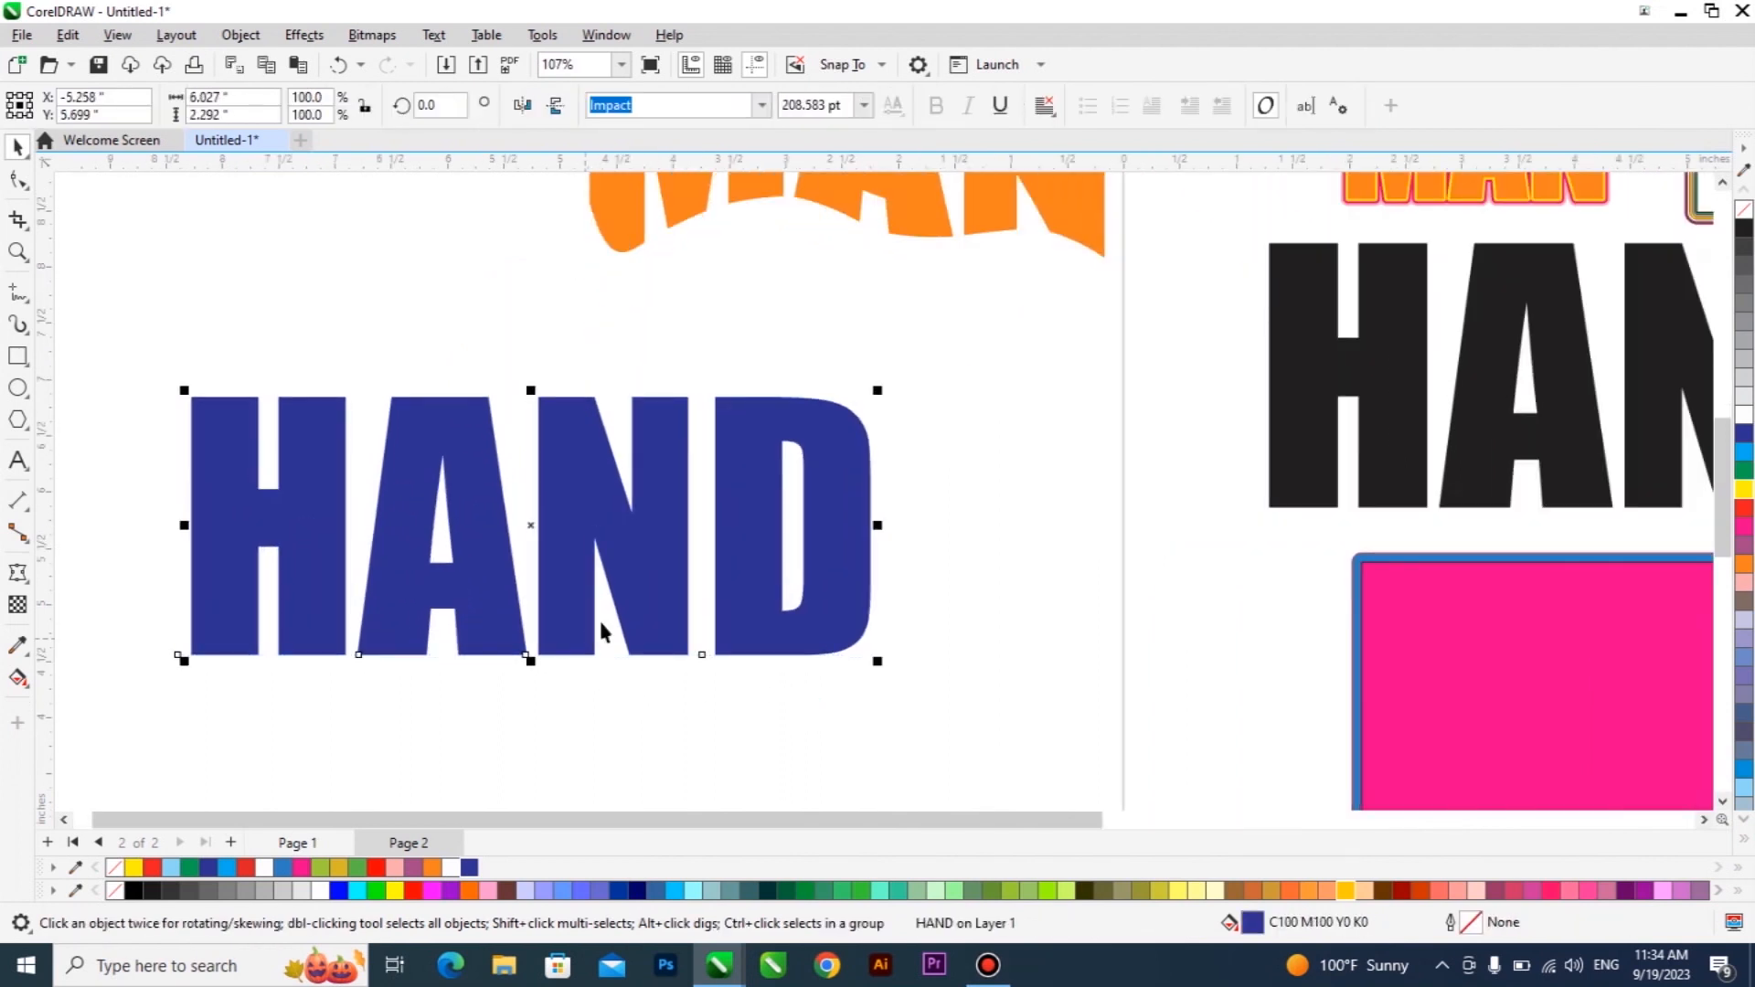
drag(607, 557, 614, 528)
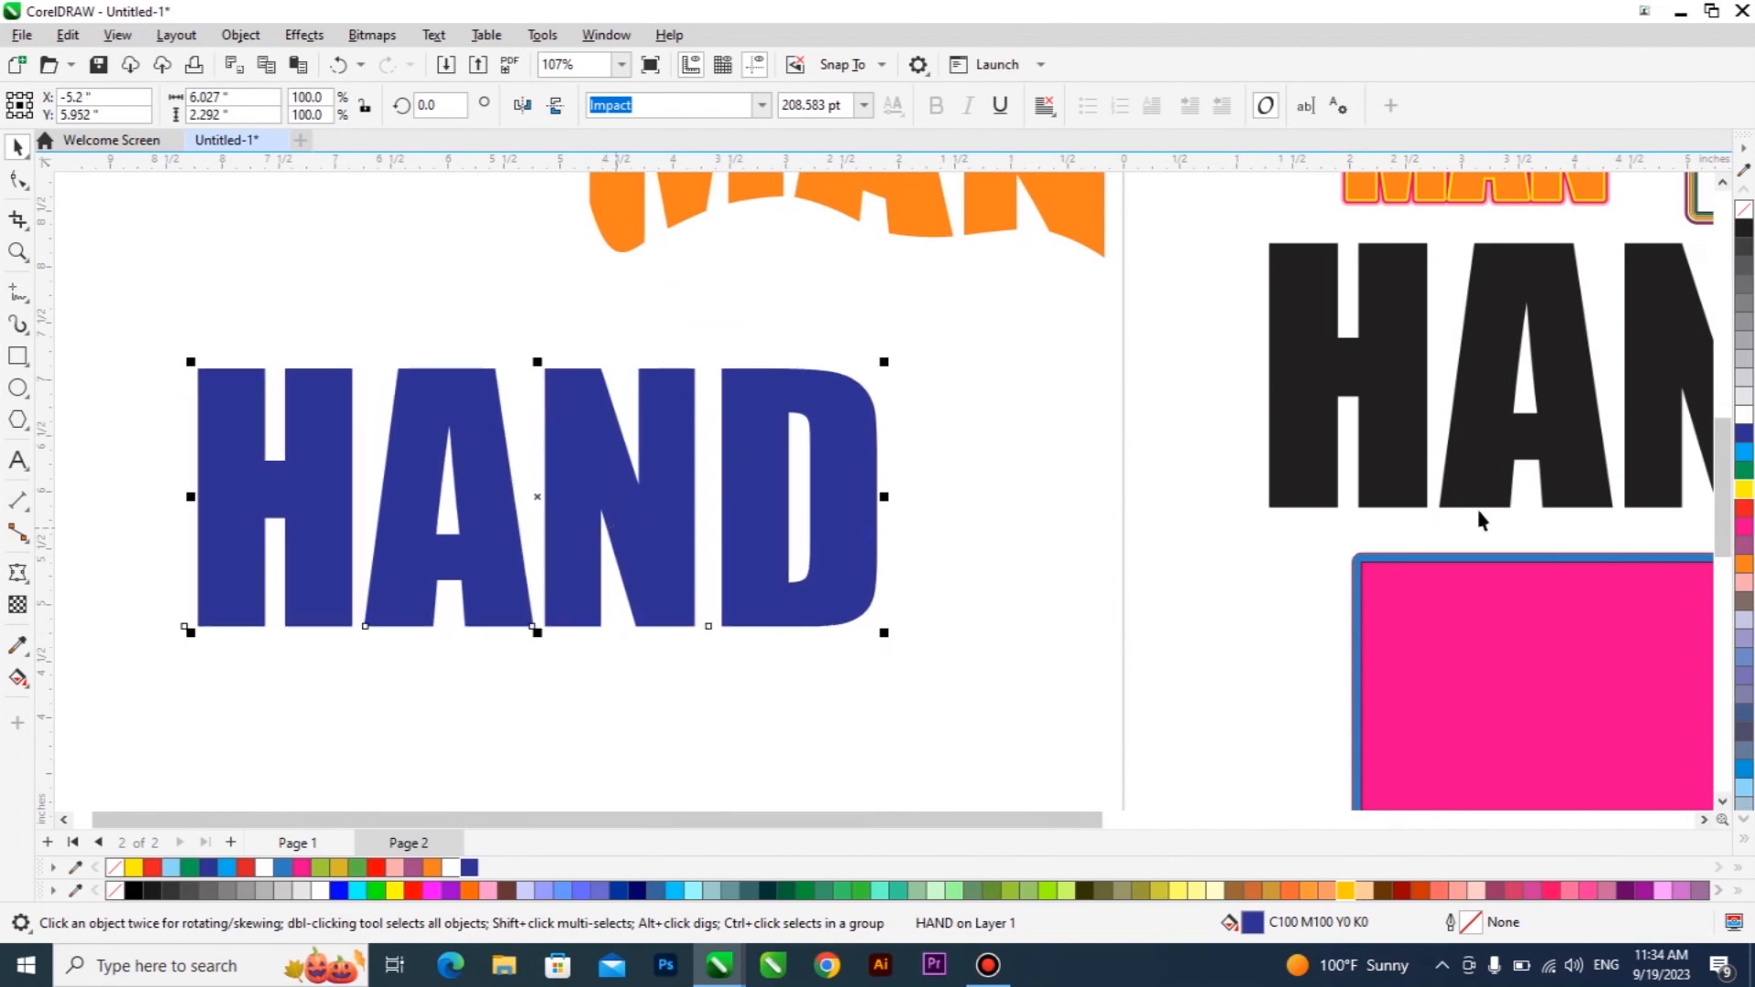
Fill the HAND copy red and extrude it with the Extrude Bottom Left preset
click(1744, 508)
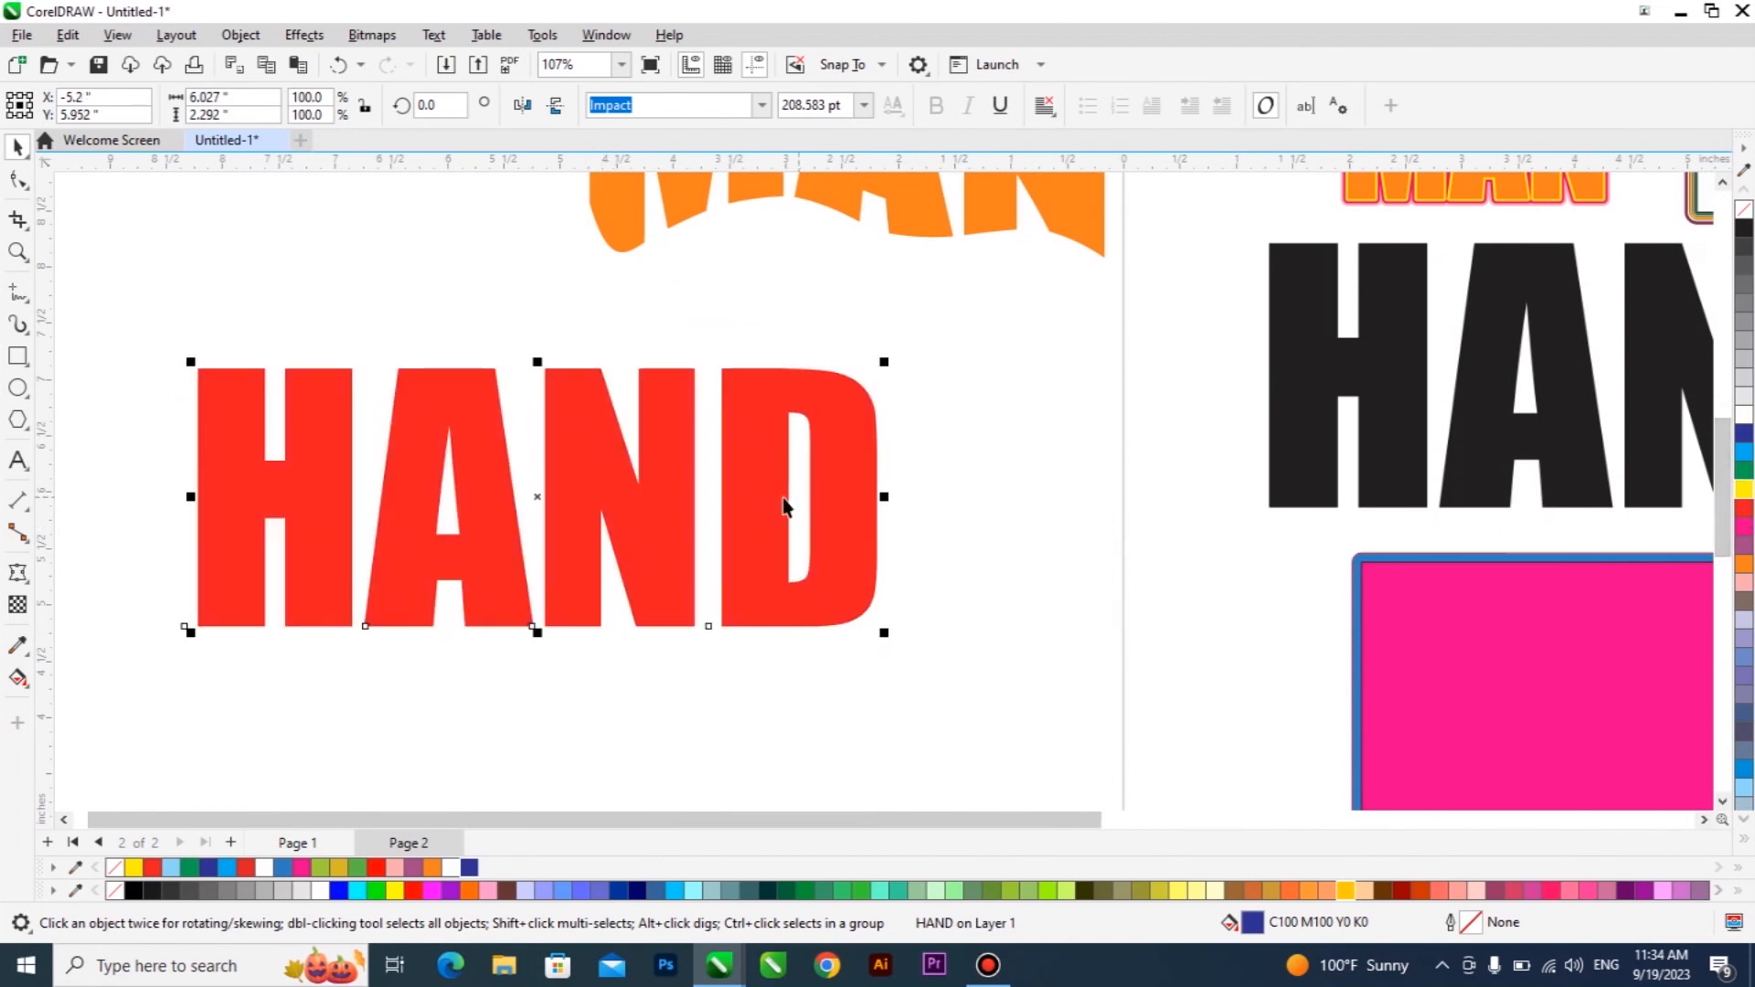
click(18, 573)
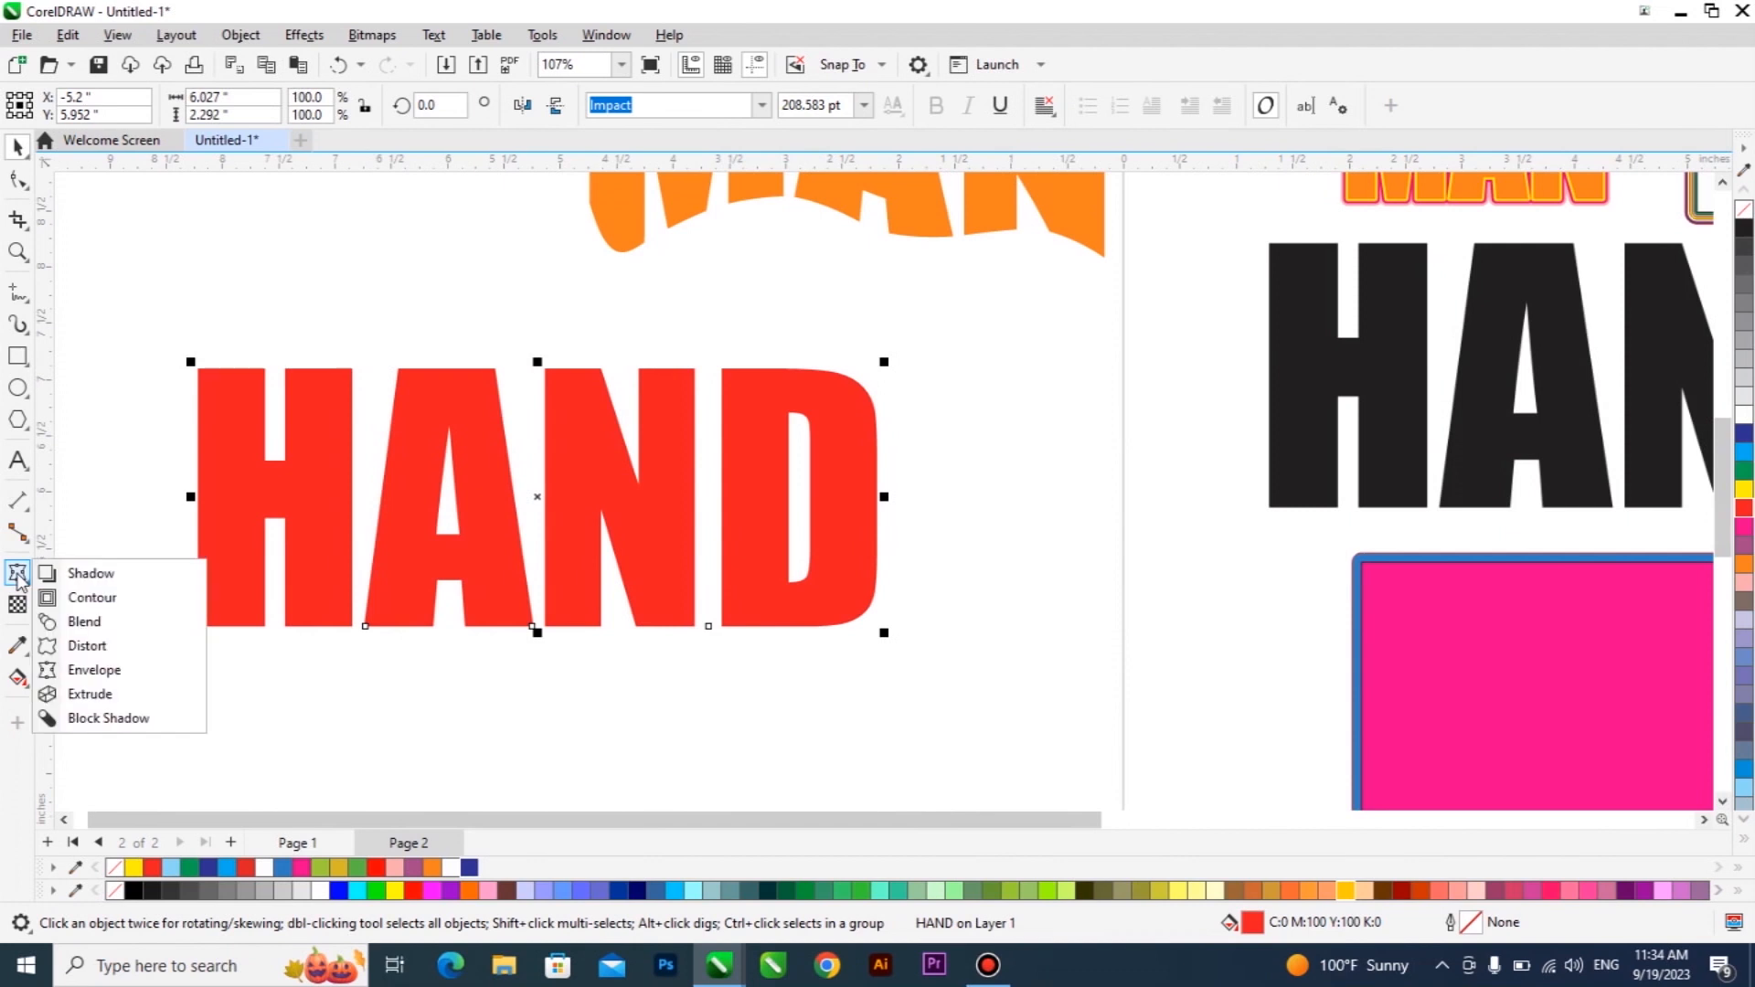
click(117, 697)
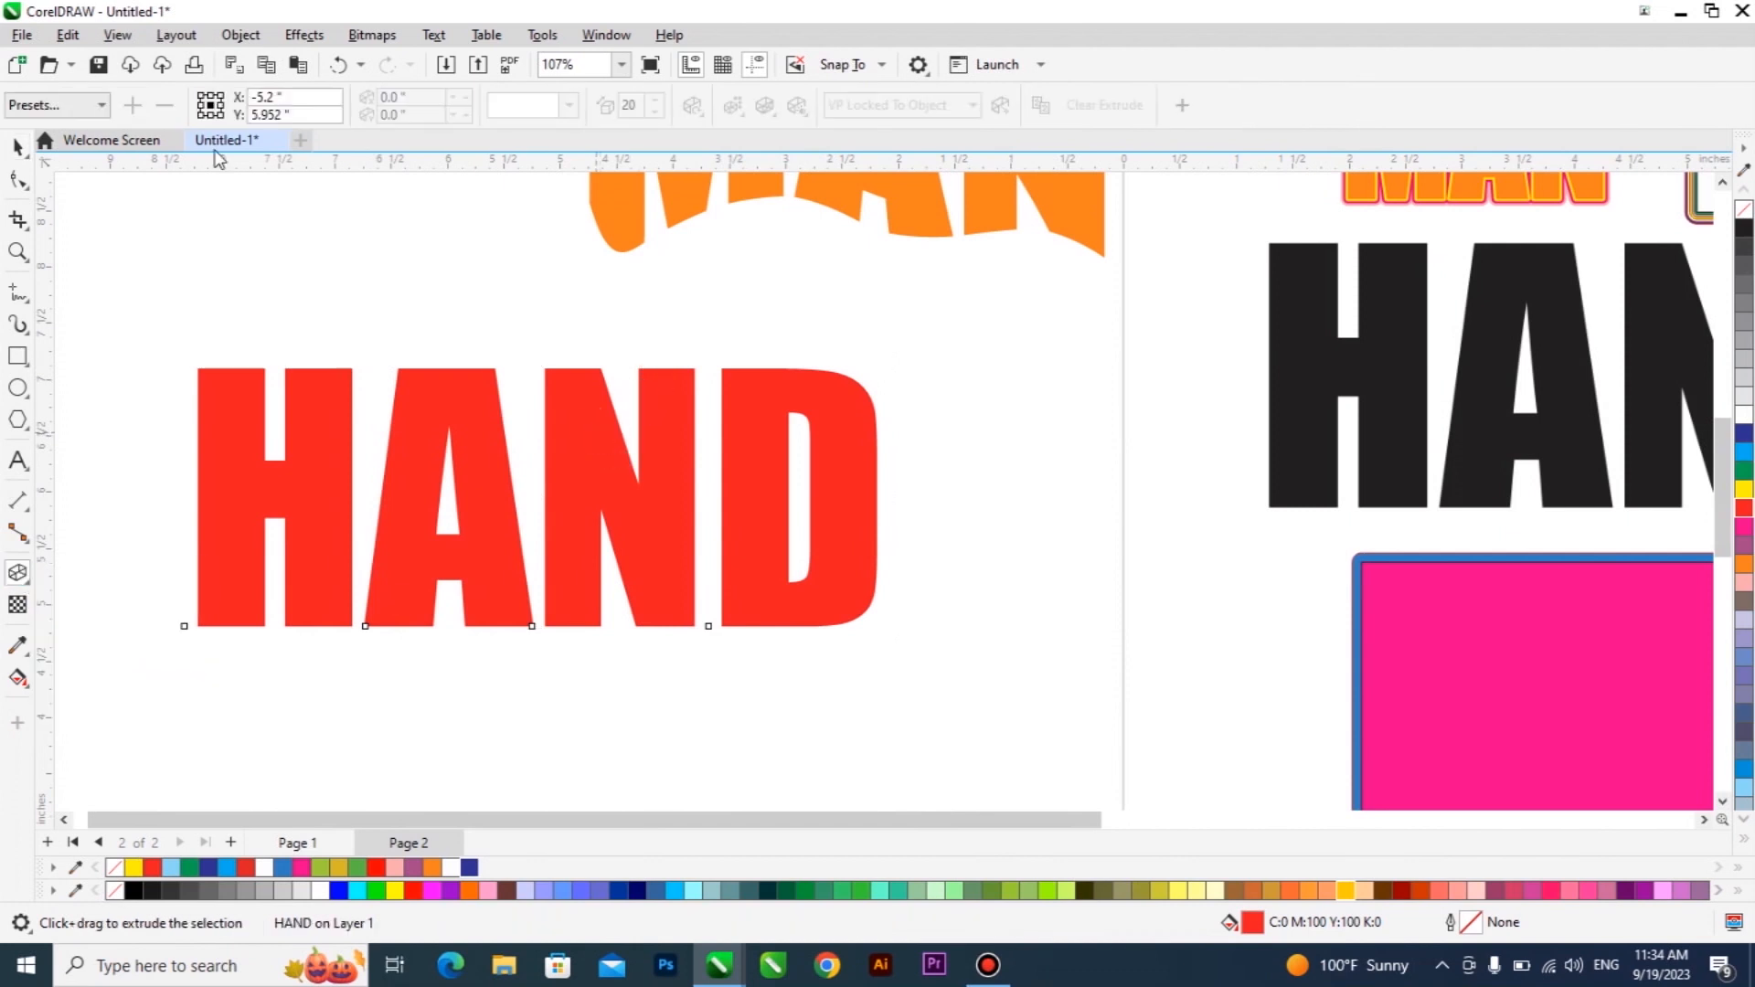
click(58, 106)
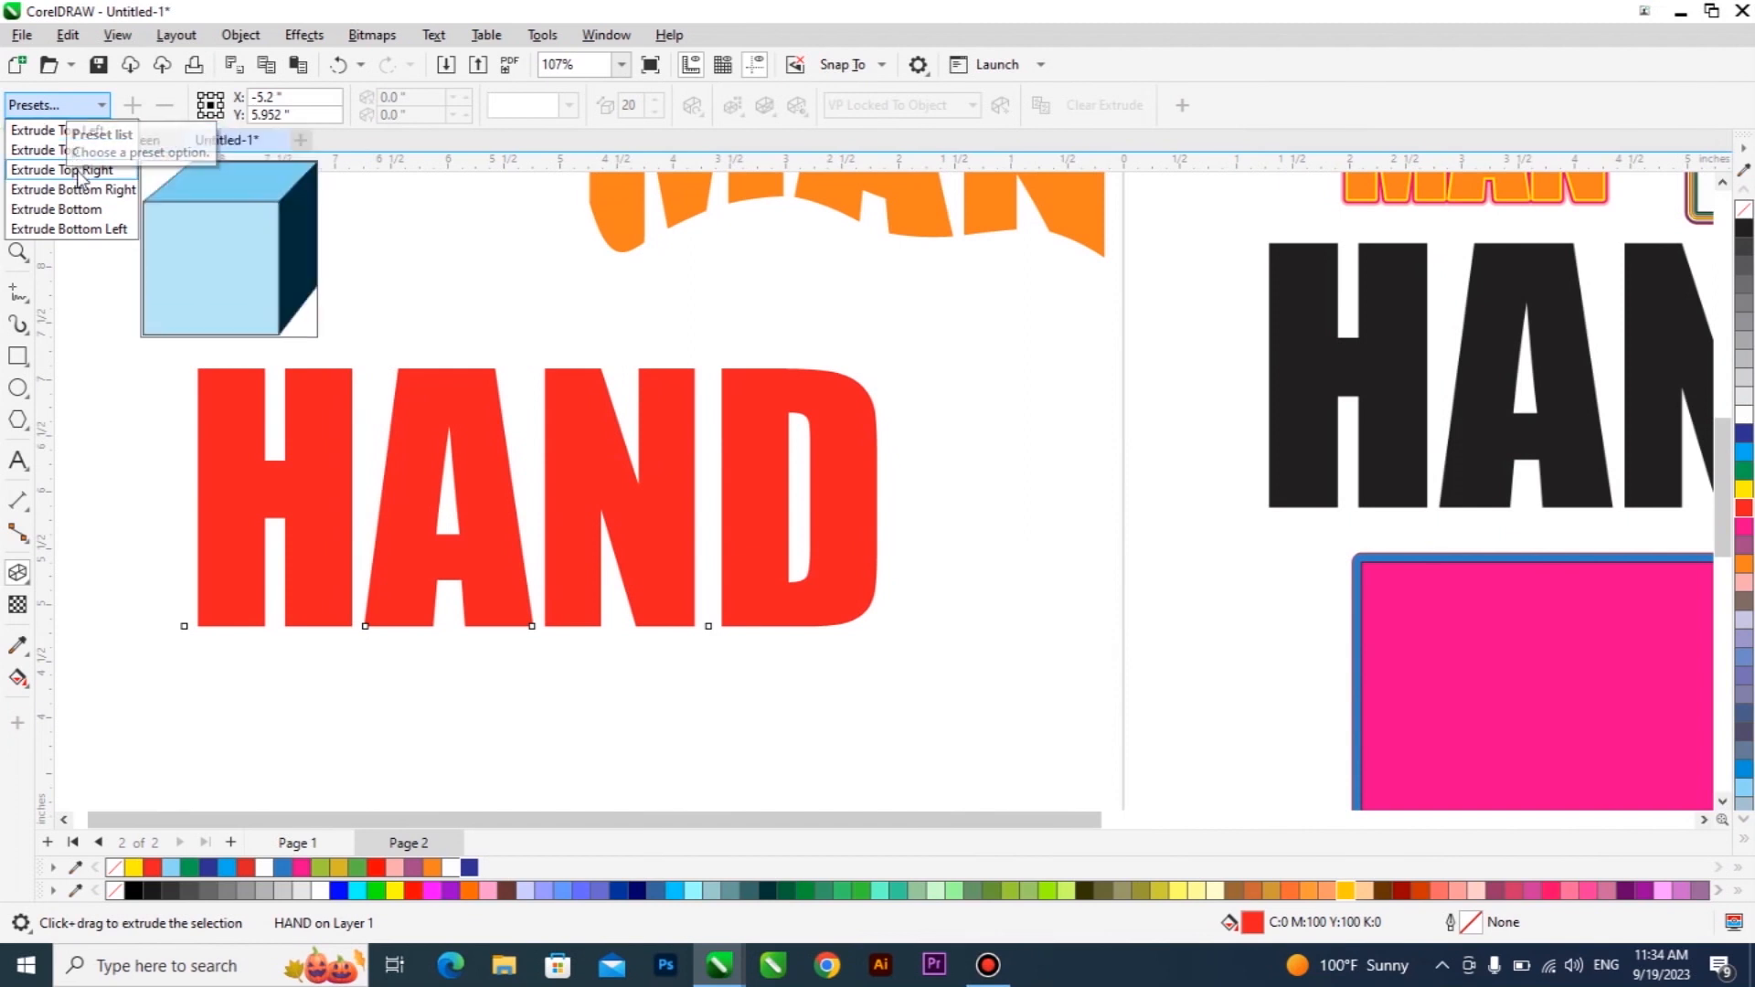
click(66, 227)
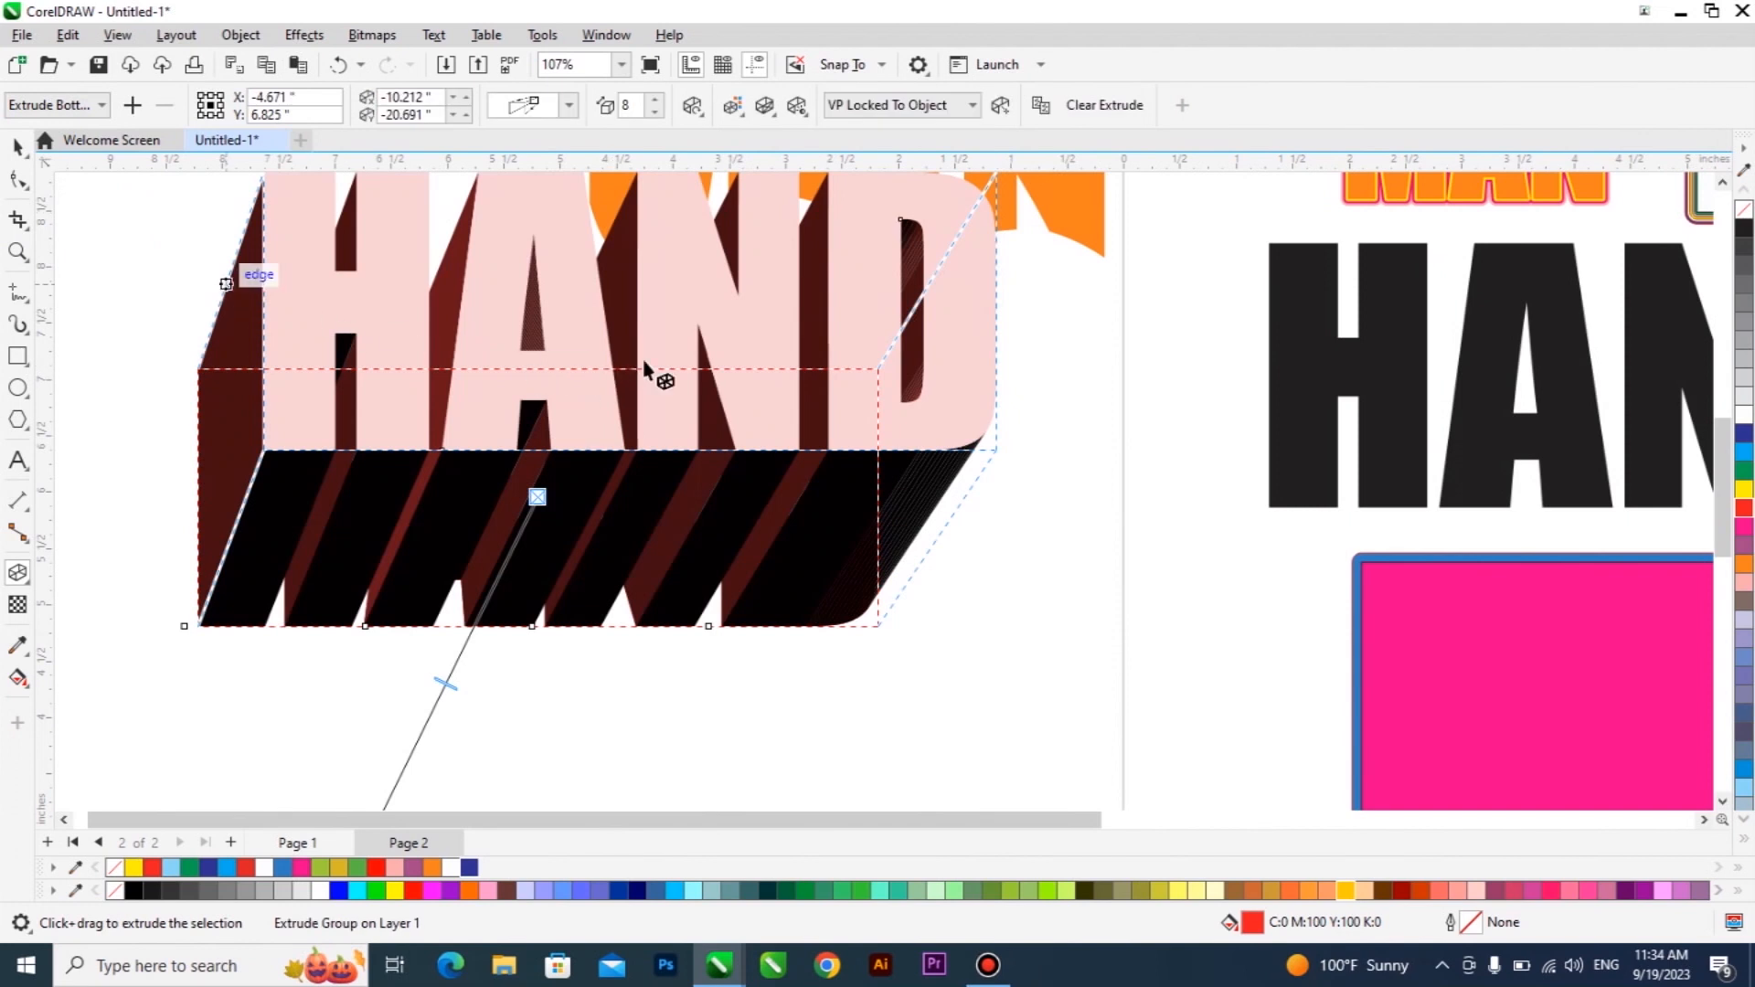
Try extrusion depths of 1 and 11 on the red HAND text and settle on 6
scroll(738, 507, down, 2)
scroll(711, 264, up, 2)
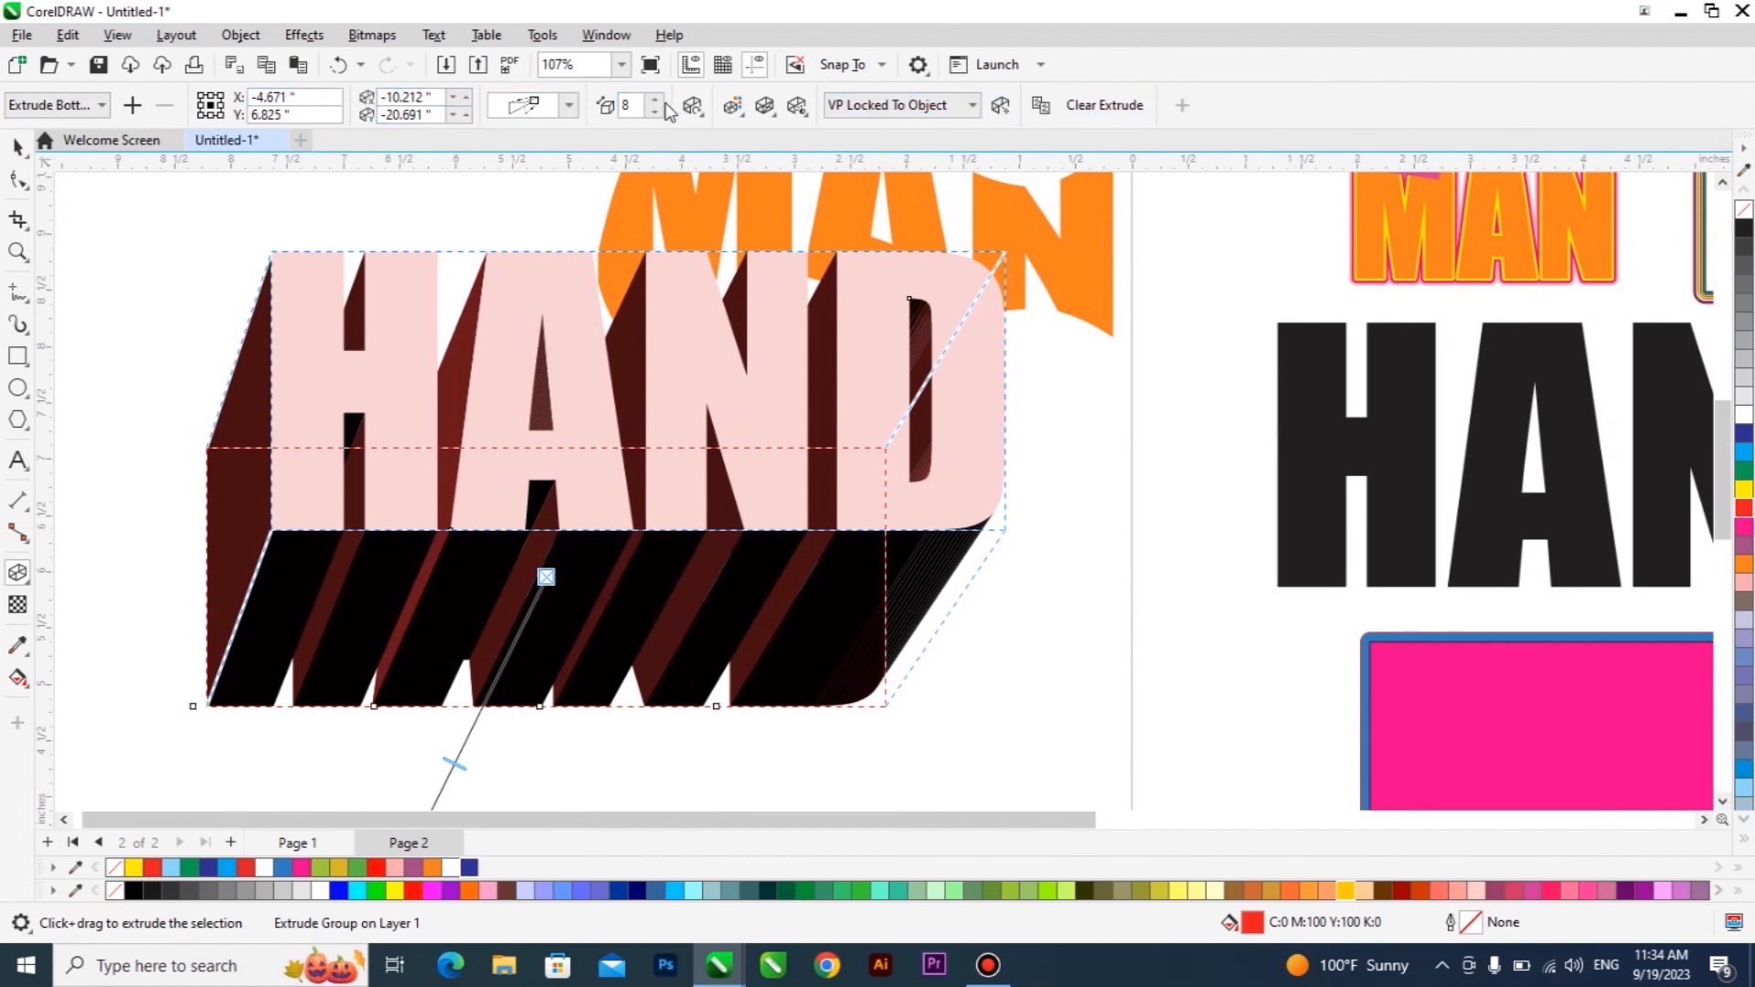
text(1)
key(Return)
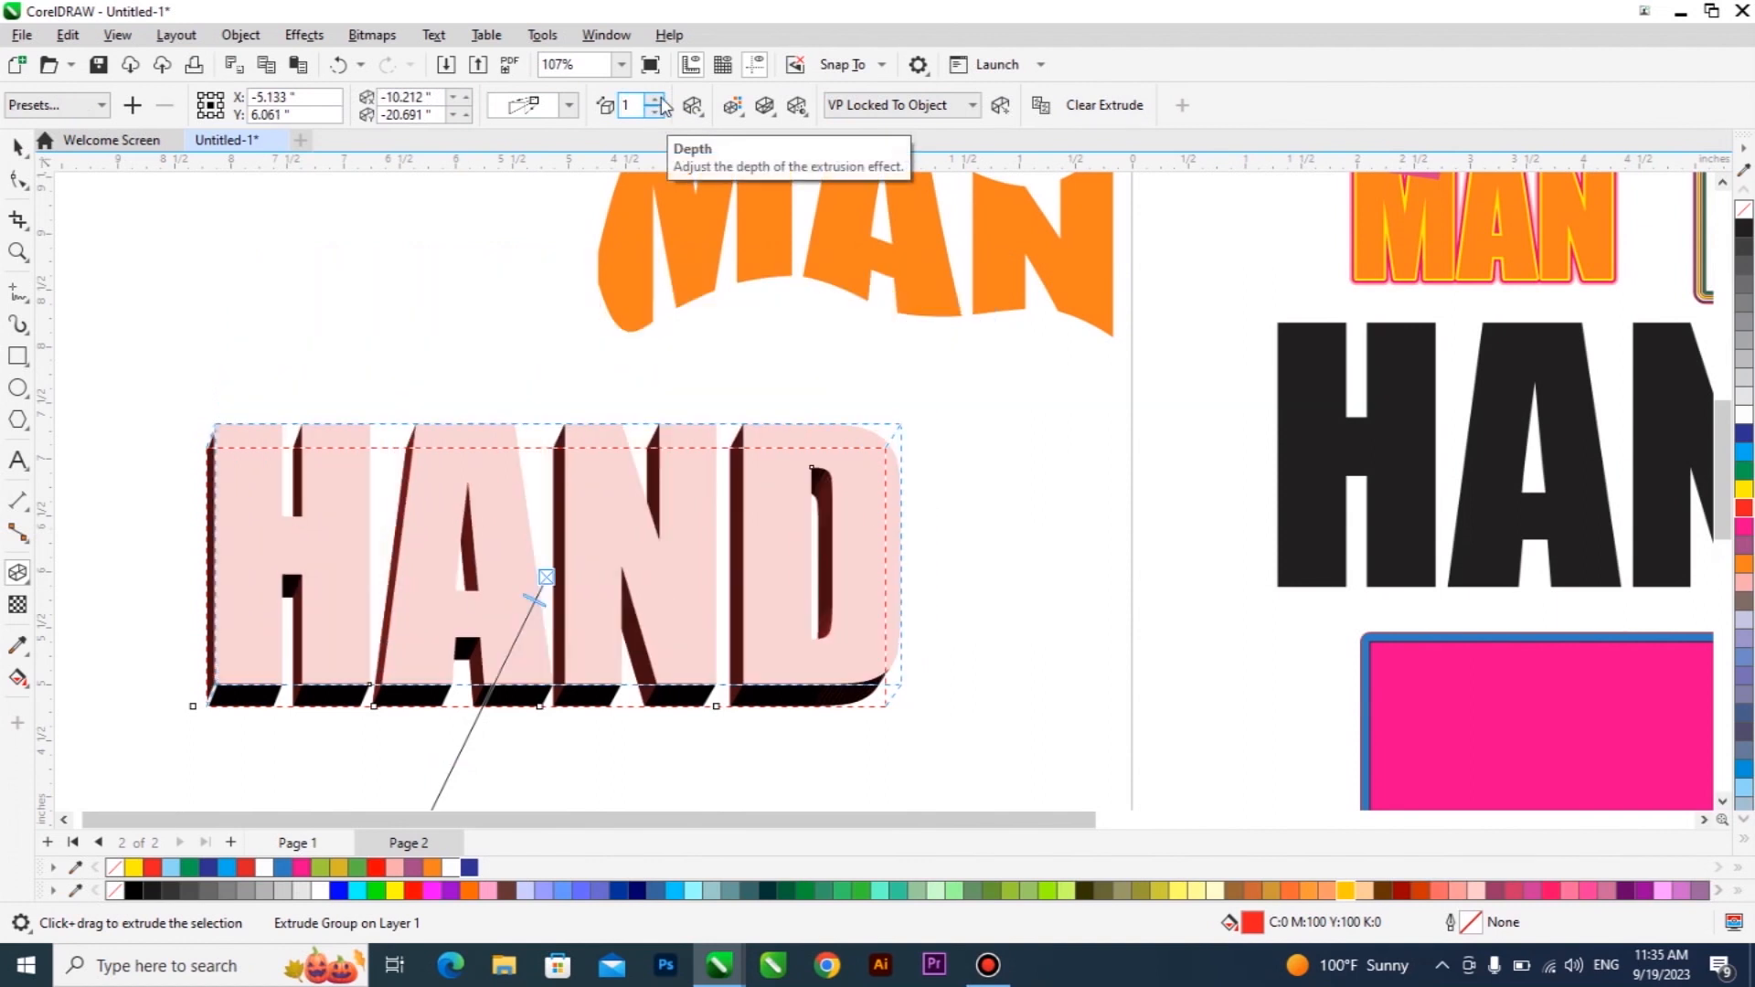
text(1)
key(Return)
click(99, 105)
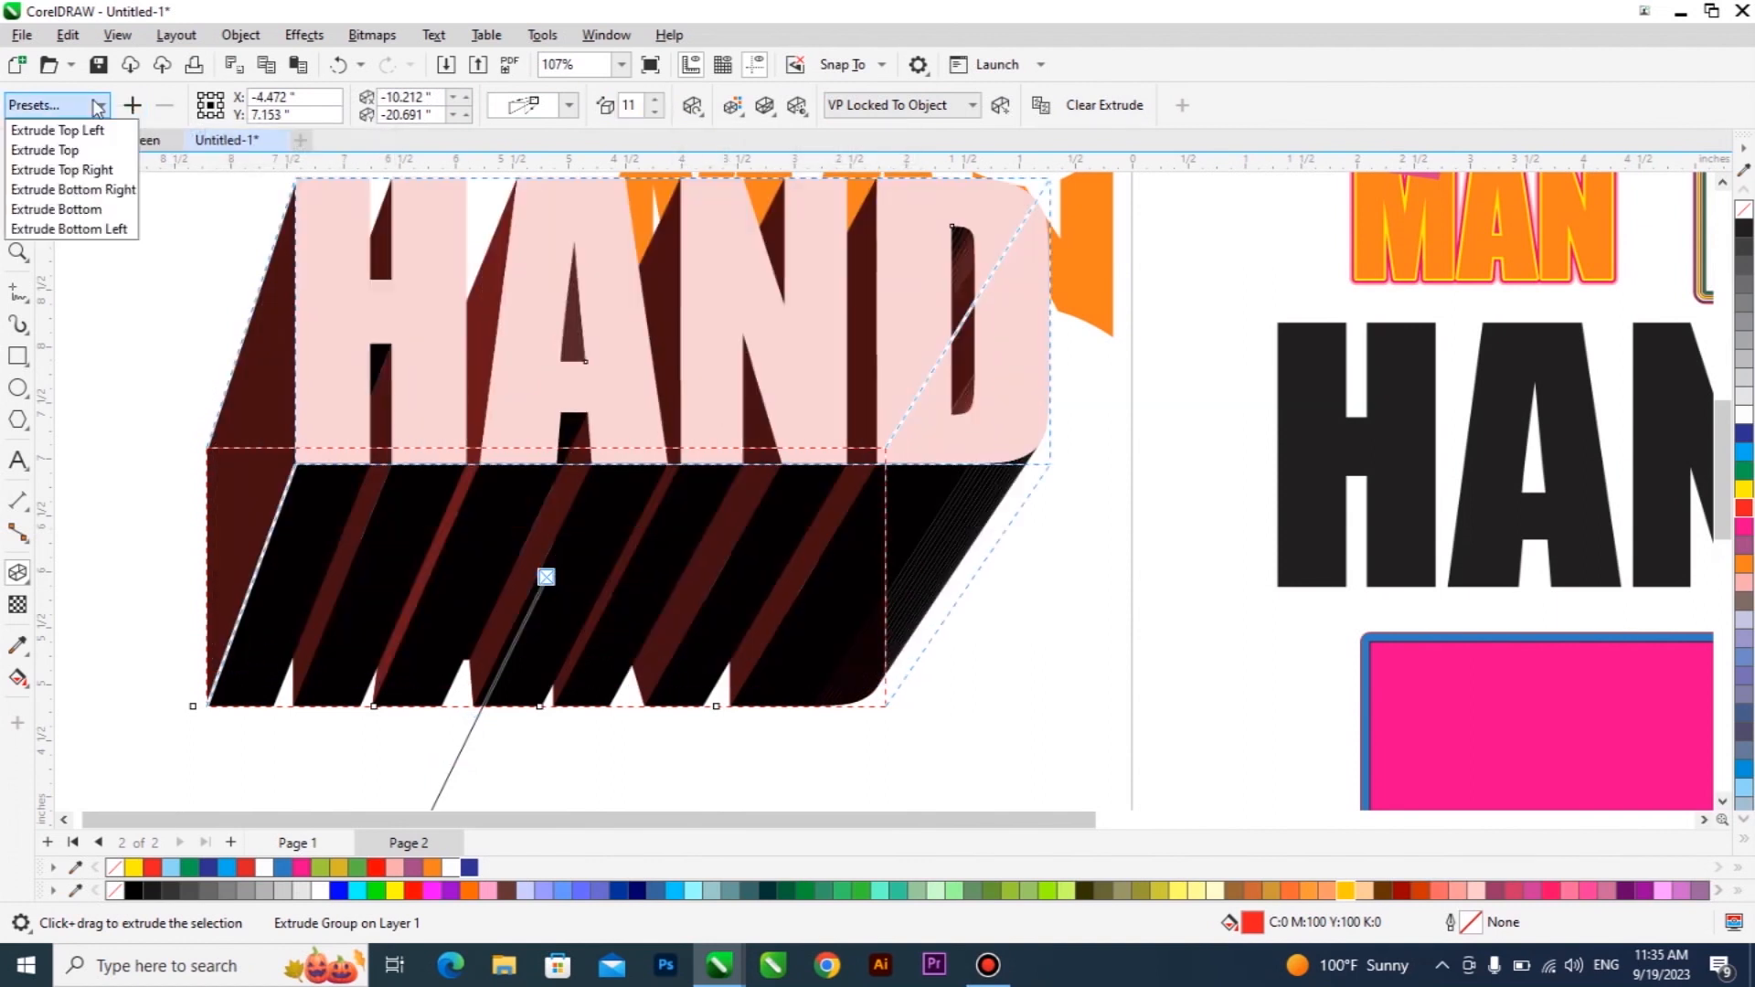
click(795, 9)
double_click(629, 105)
text(1)
key(Return)
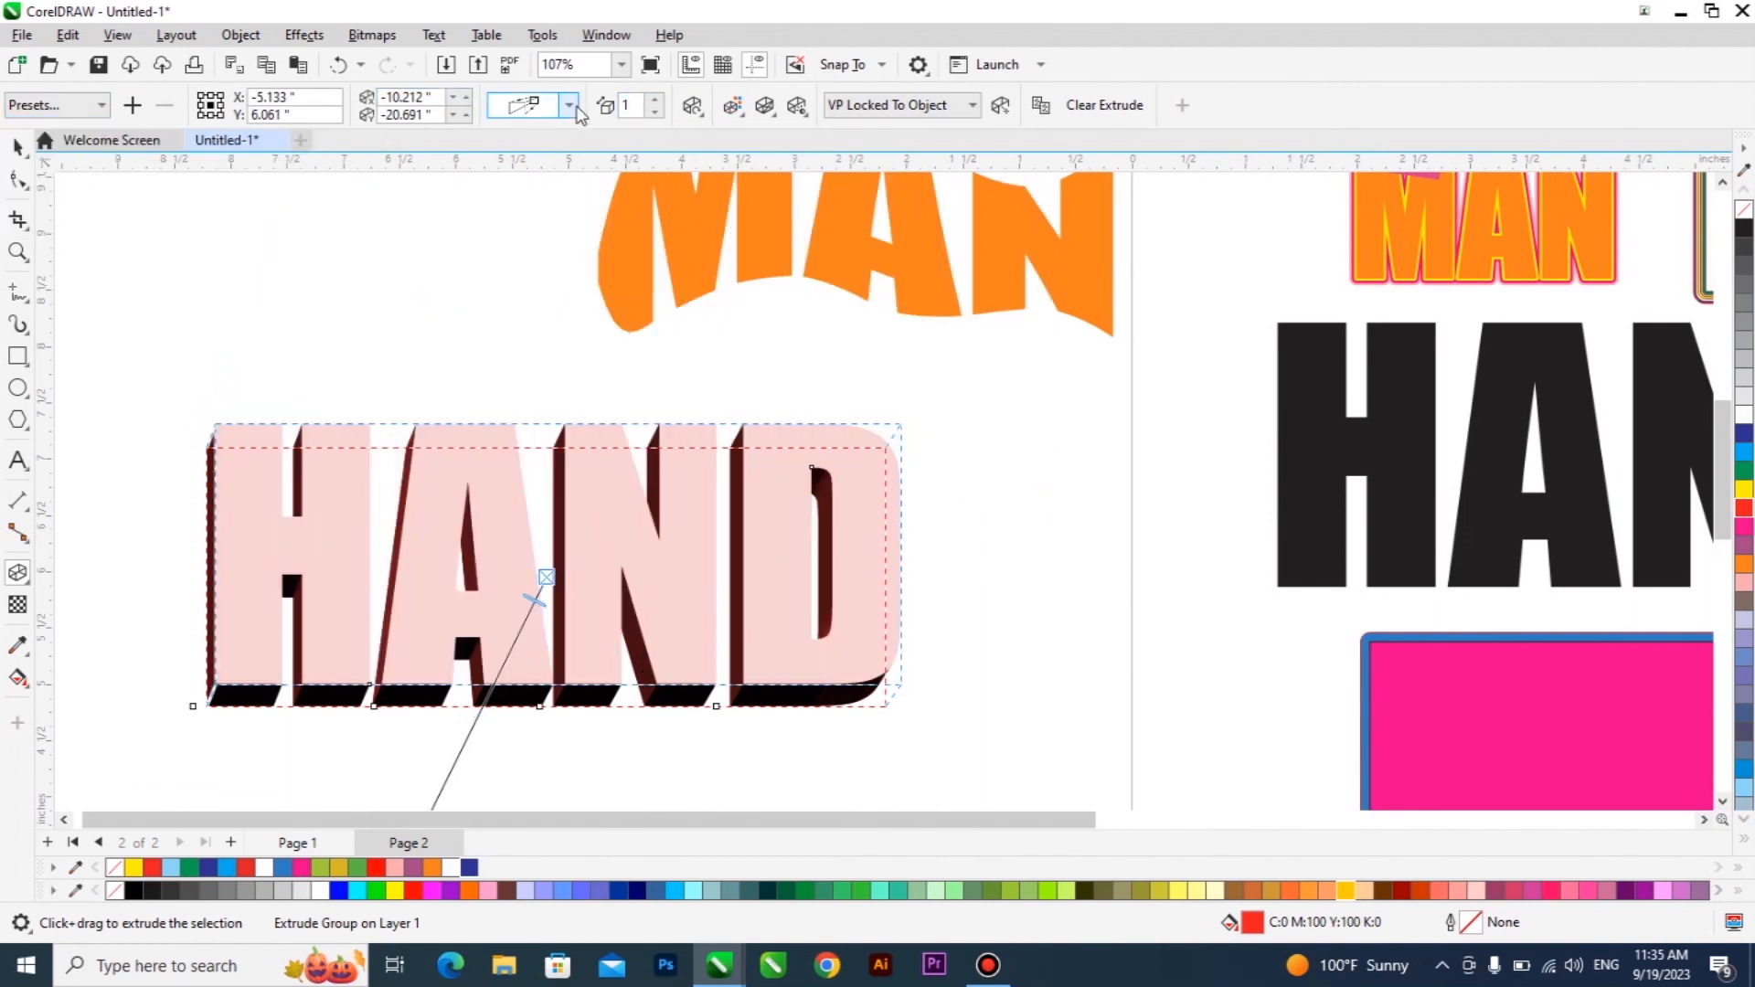
double_click(629, 105)
text(5)
key(Return)
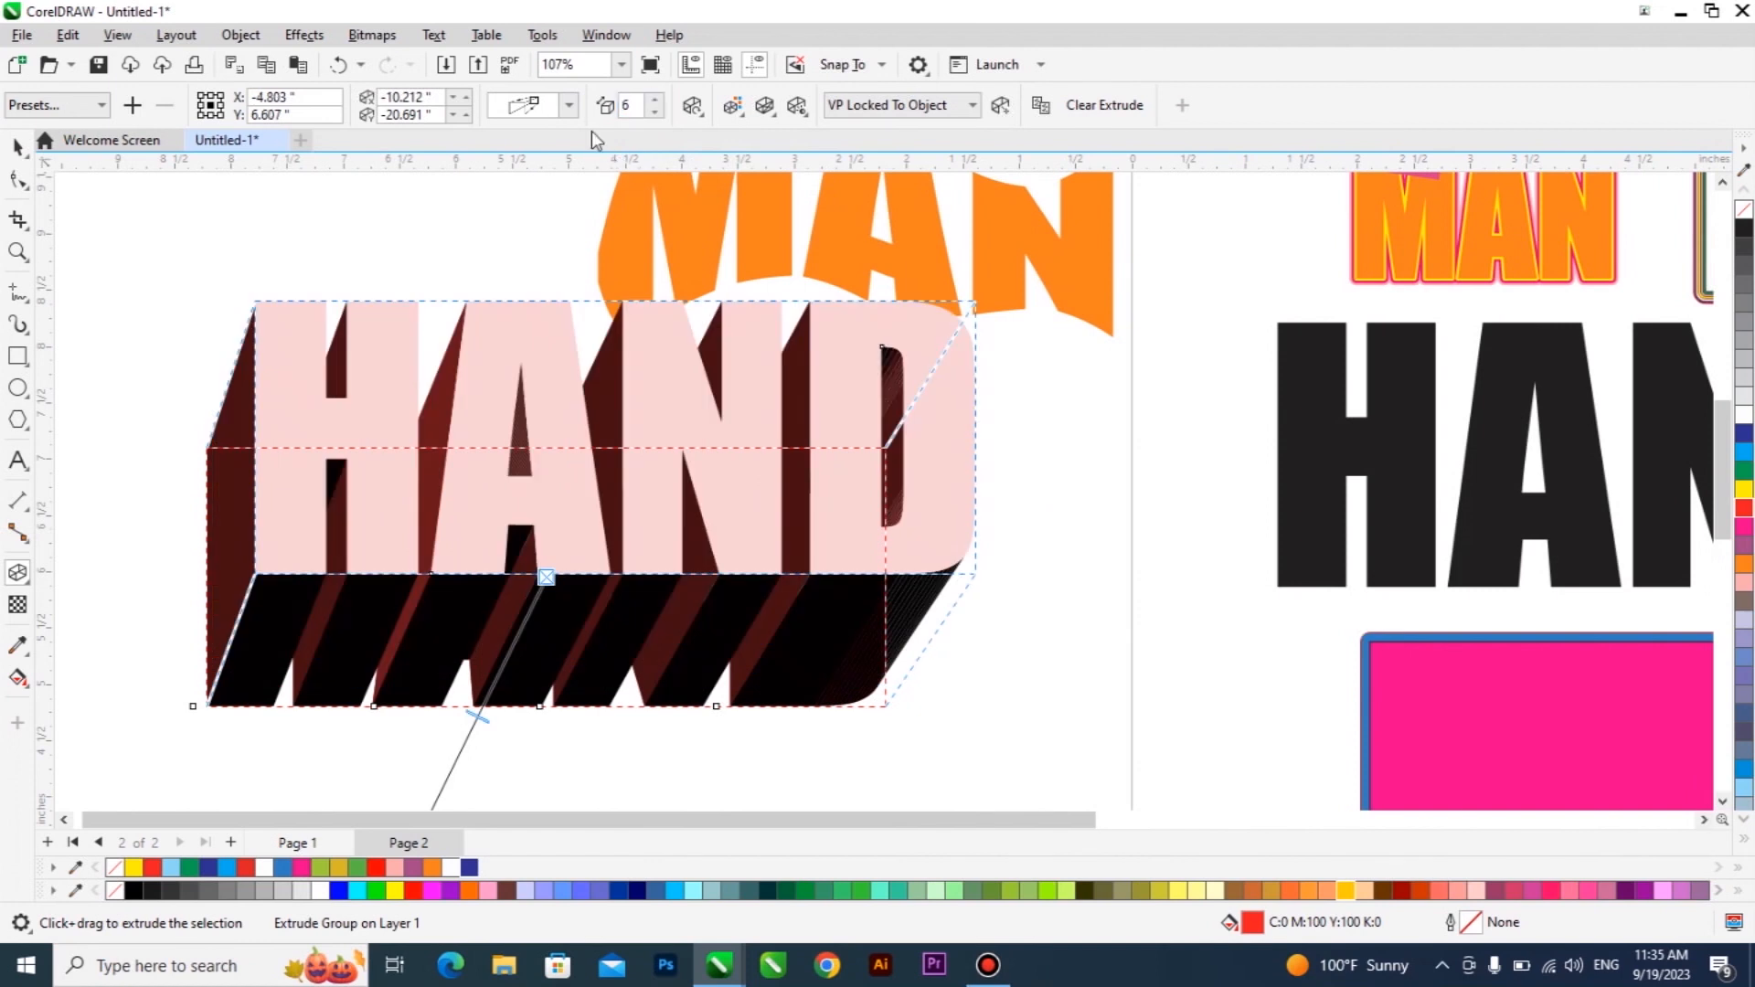
Try other extrusion types on the HAND text, including a parallel one running far toward the lower left behind the red face
click(569, 106)
click(593, 245)
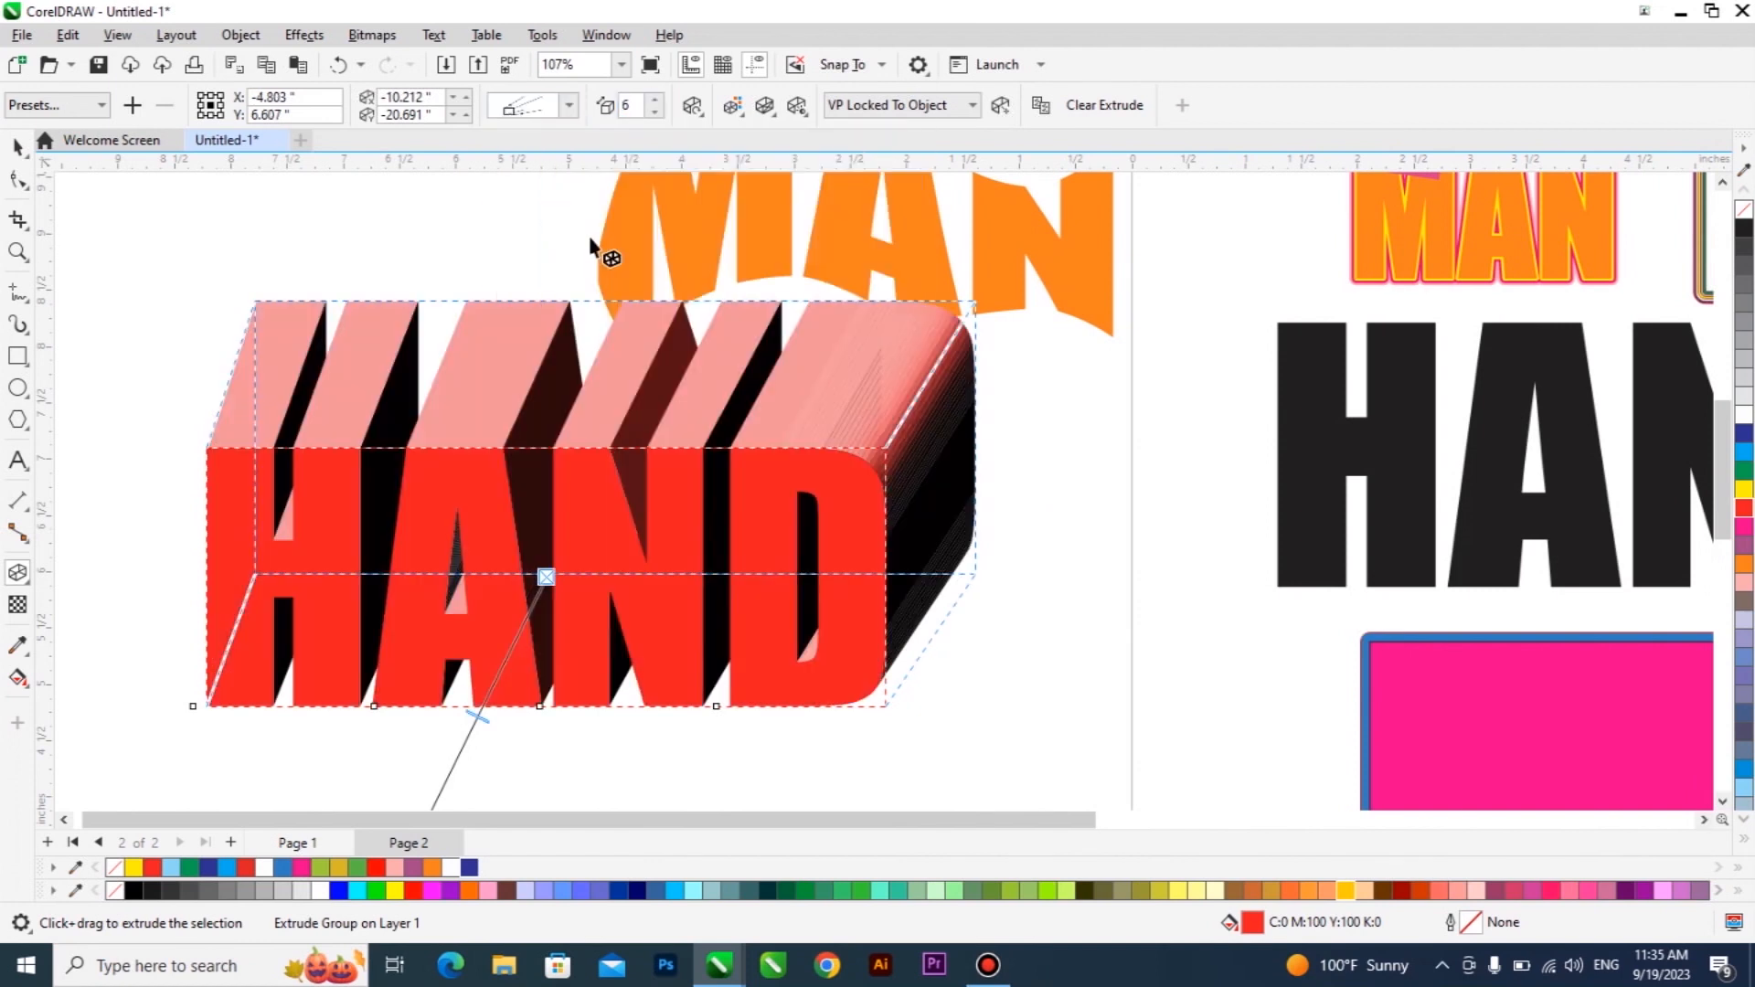
click(568, 105)
click(802, 222)
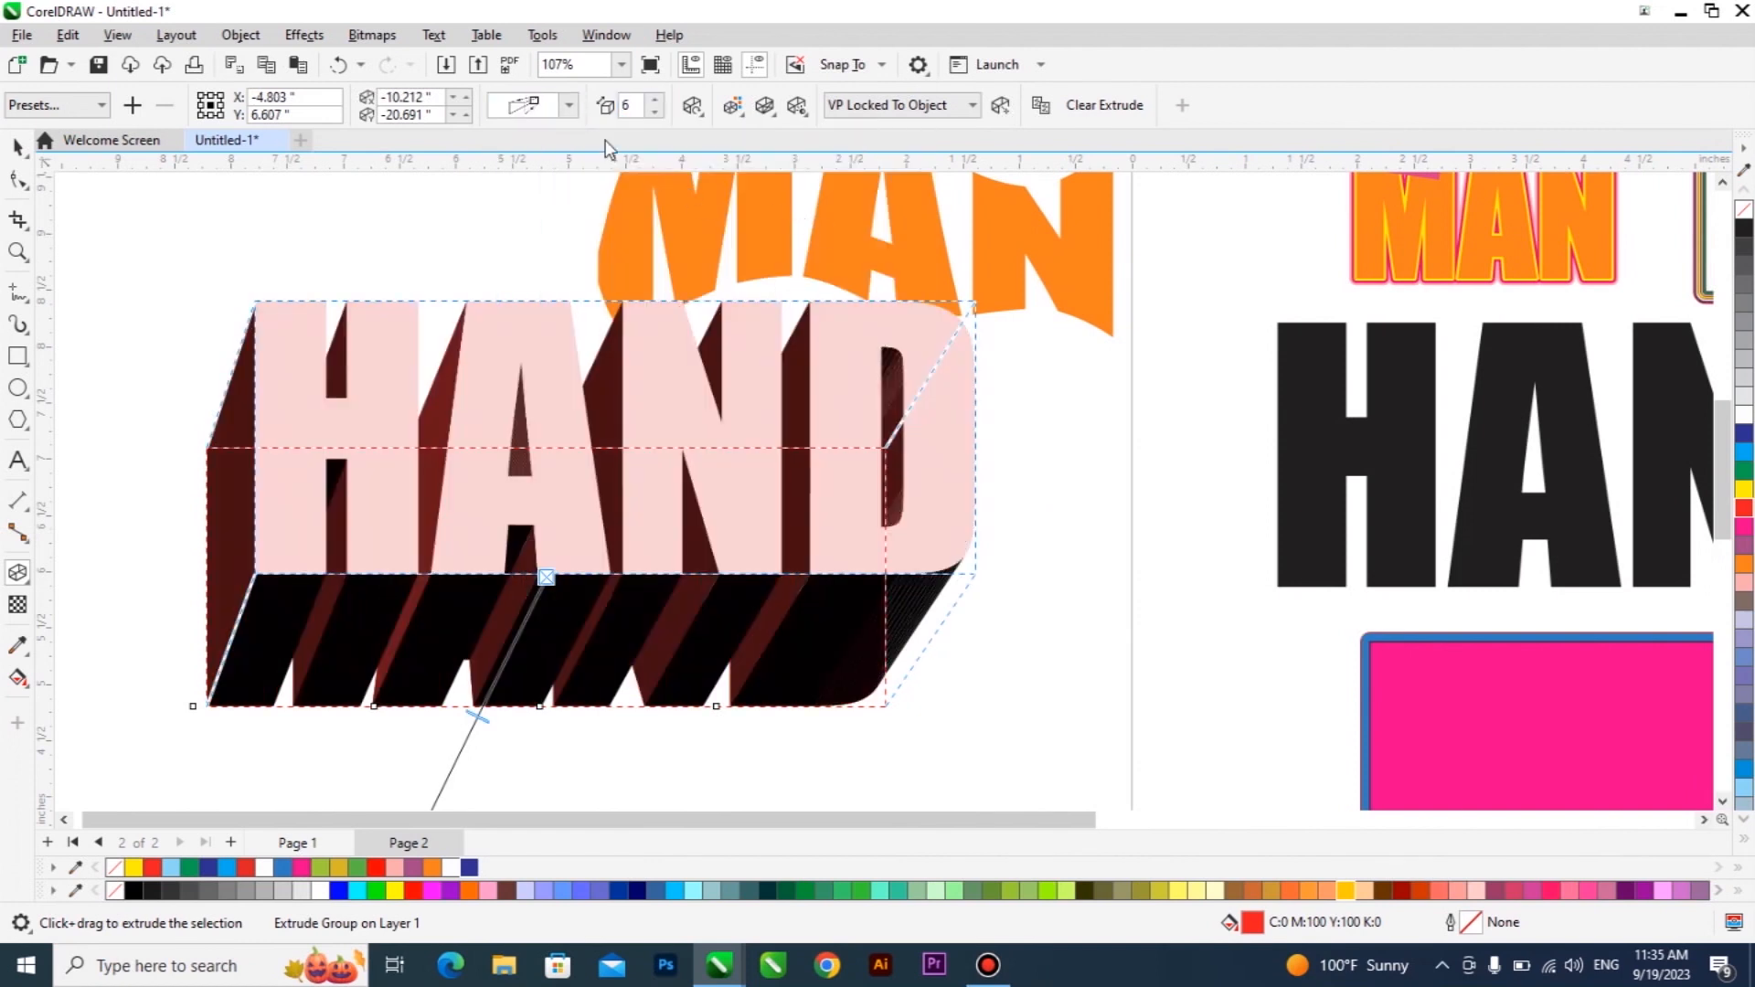
click(568, 105)
click(652, 327)
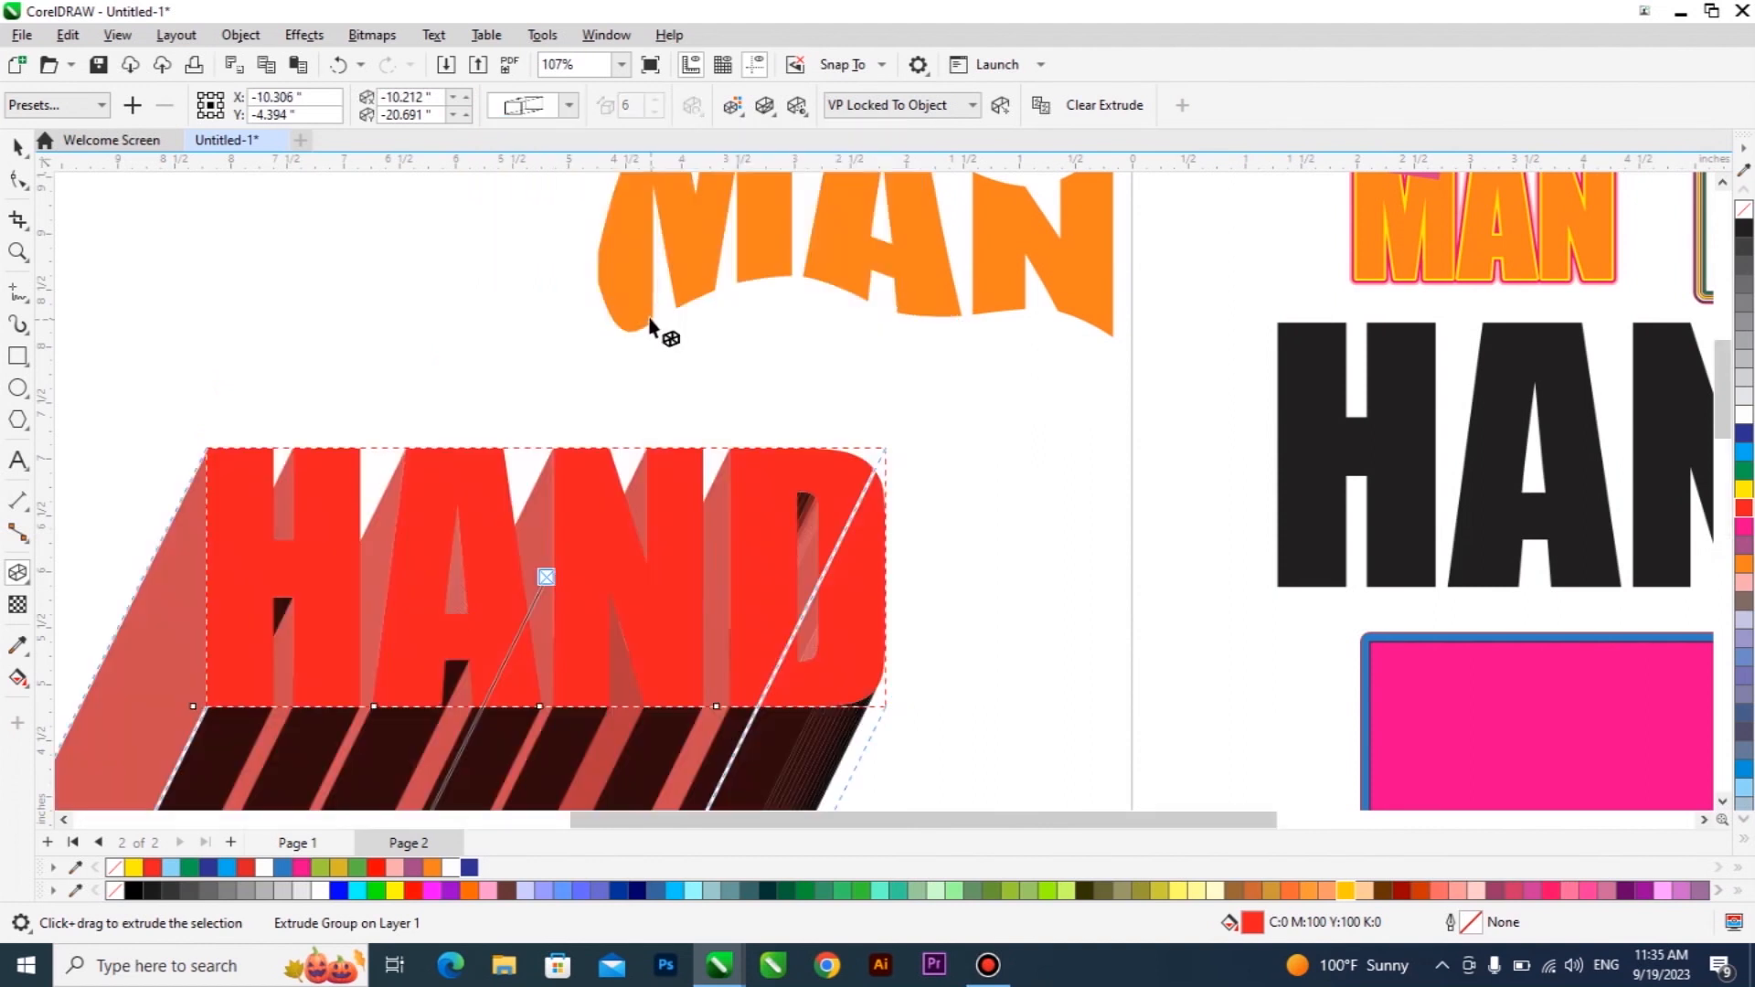
Change the HAND text to a perspective extrusion type that keeps the red face in front and recedes toward the lower left
scroll(595, 451, down, 2)
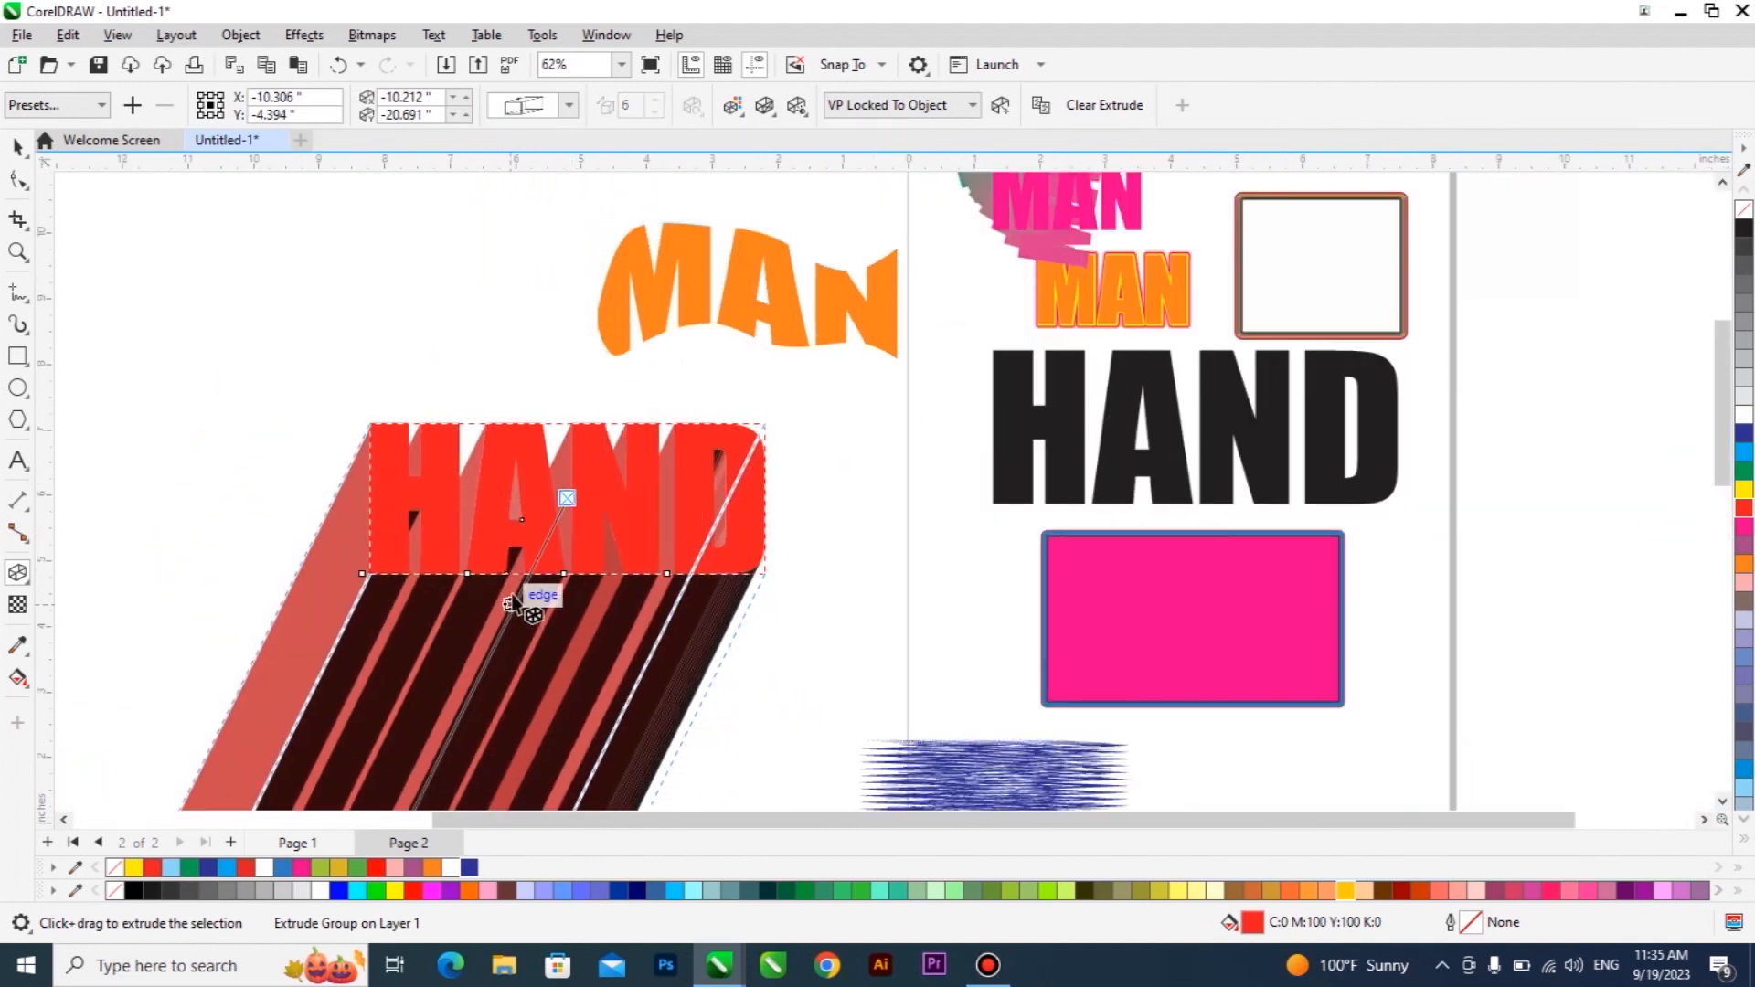
click(583, 480)
click(964, 535)
click(602, 571)
click(937, 546)
click(529, 105)
click(611, 168)
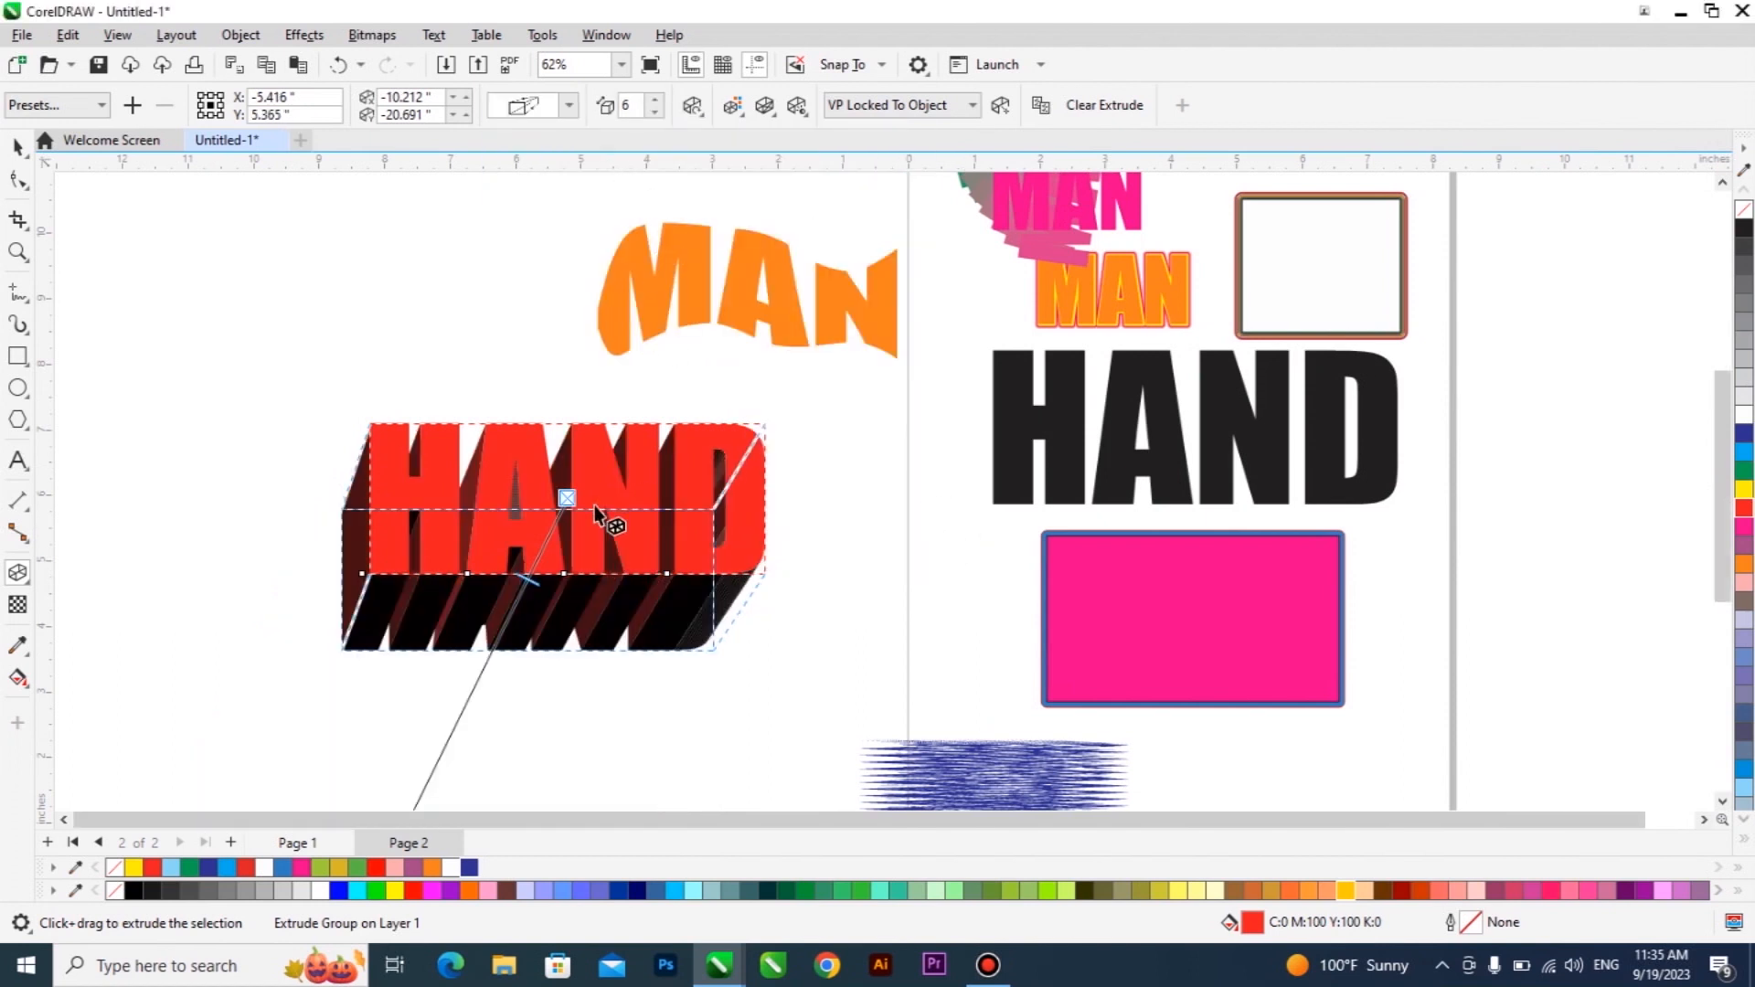
Reduce the perspective extrusion depth of the red HAND text to 2
scroll(595, 502, up, 1)
click(656, 113)
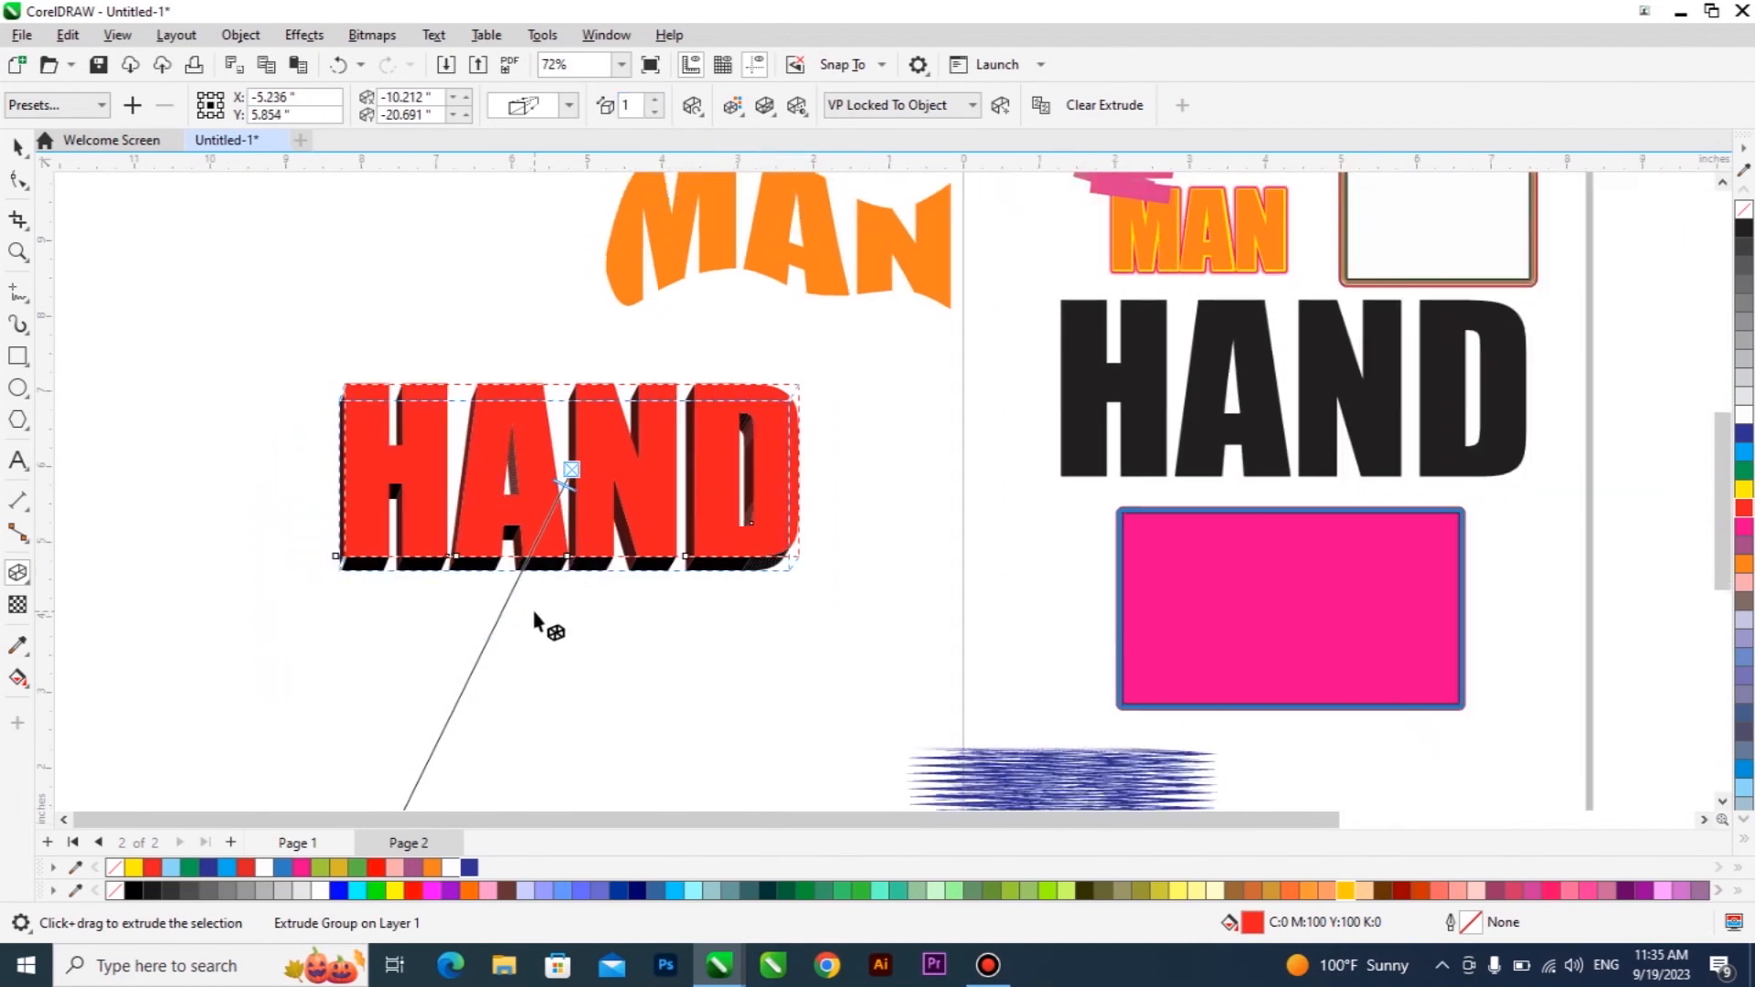
scroll(532, 572, up, 2)
mouse_move(590, 405)
mouse_down()
mouse_move(561, 443)
mouse_move(573, 537)
mouse_move(557, 469)
mouse_move(572, 428)
mouse_up()
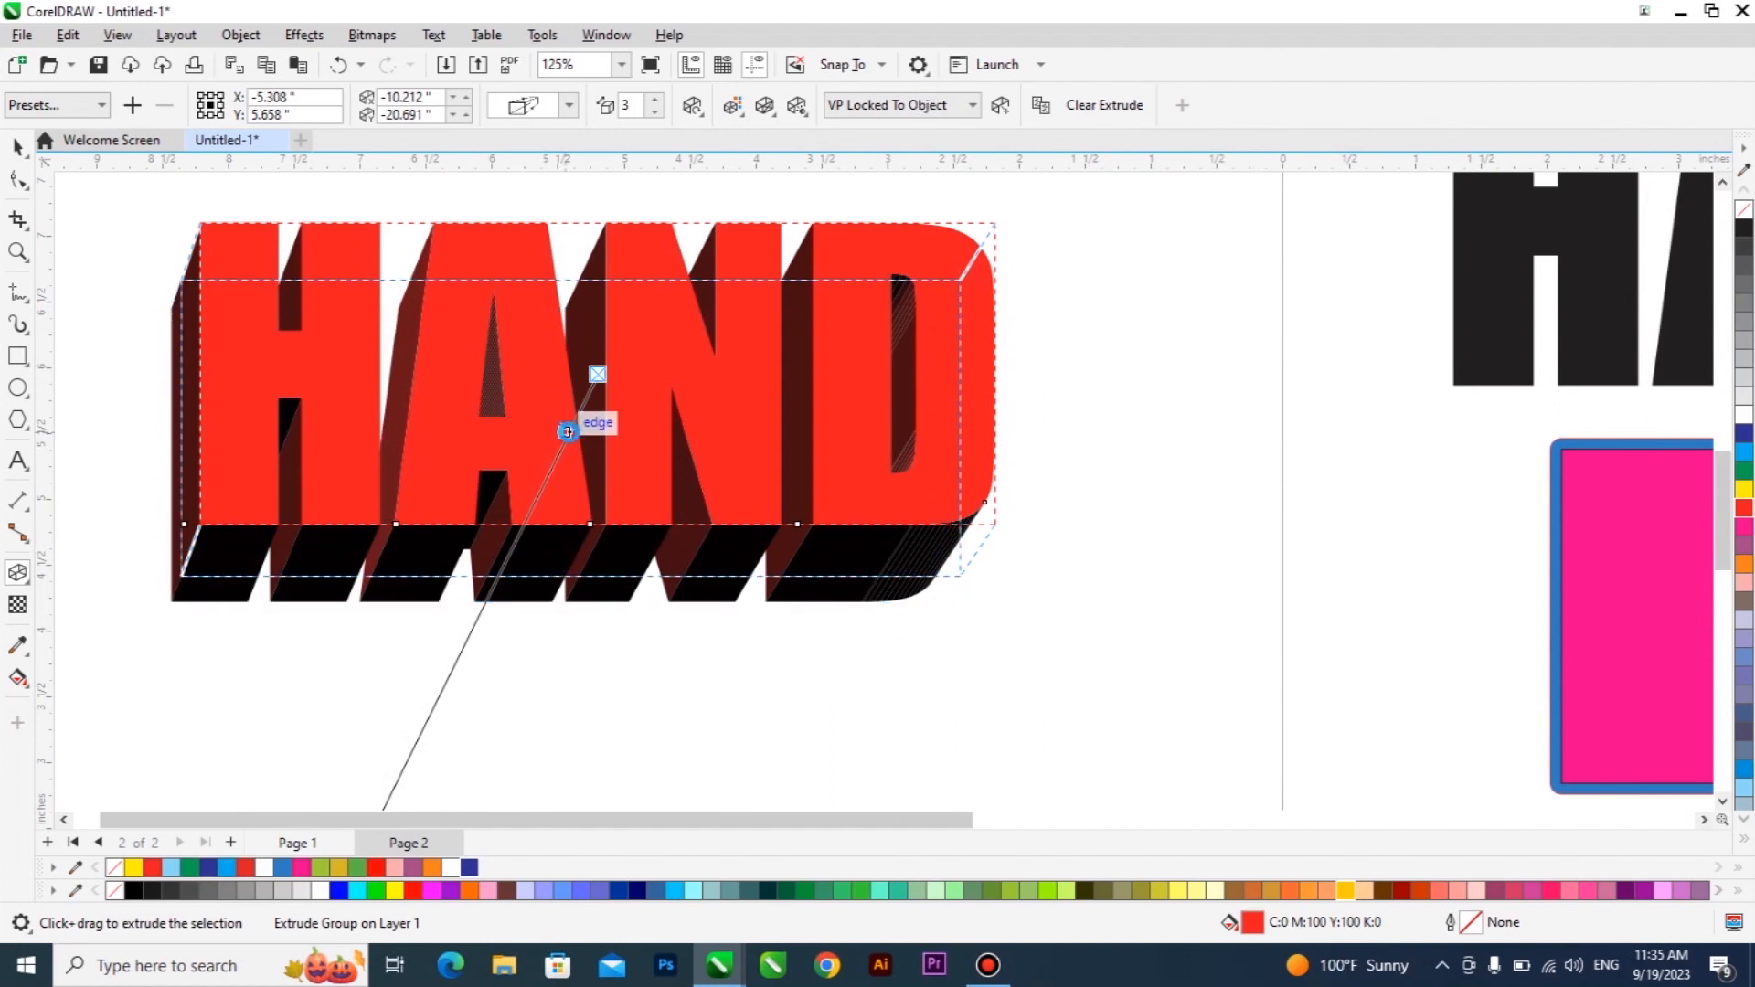
click(765, 106)
click(736, 109)
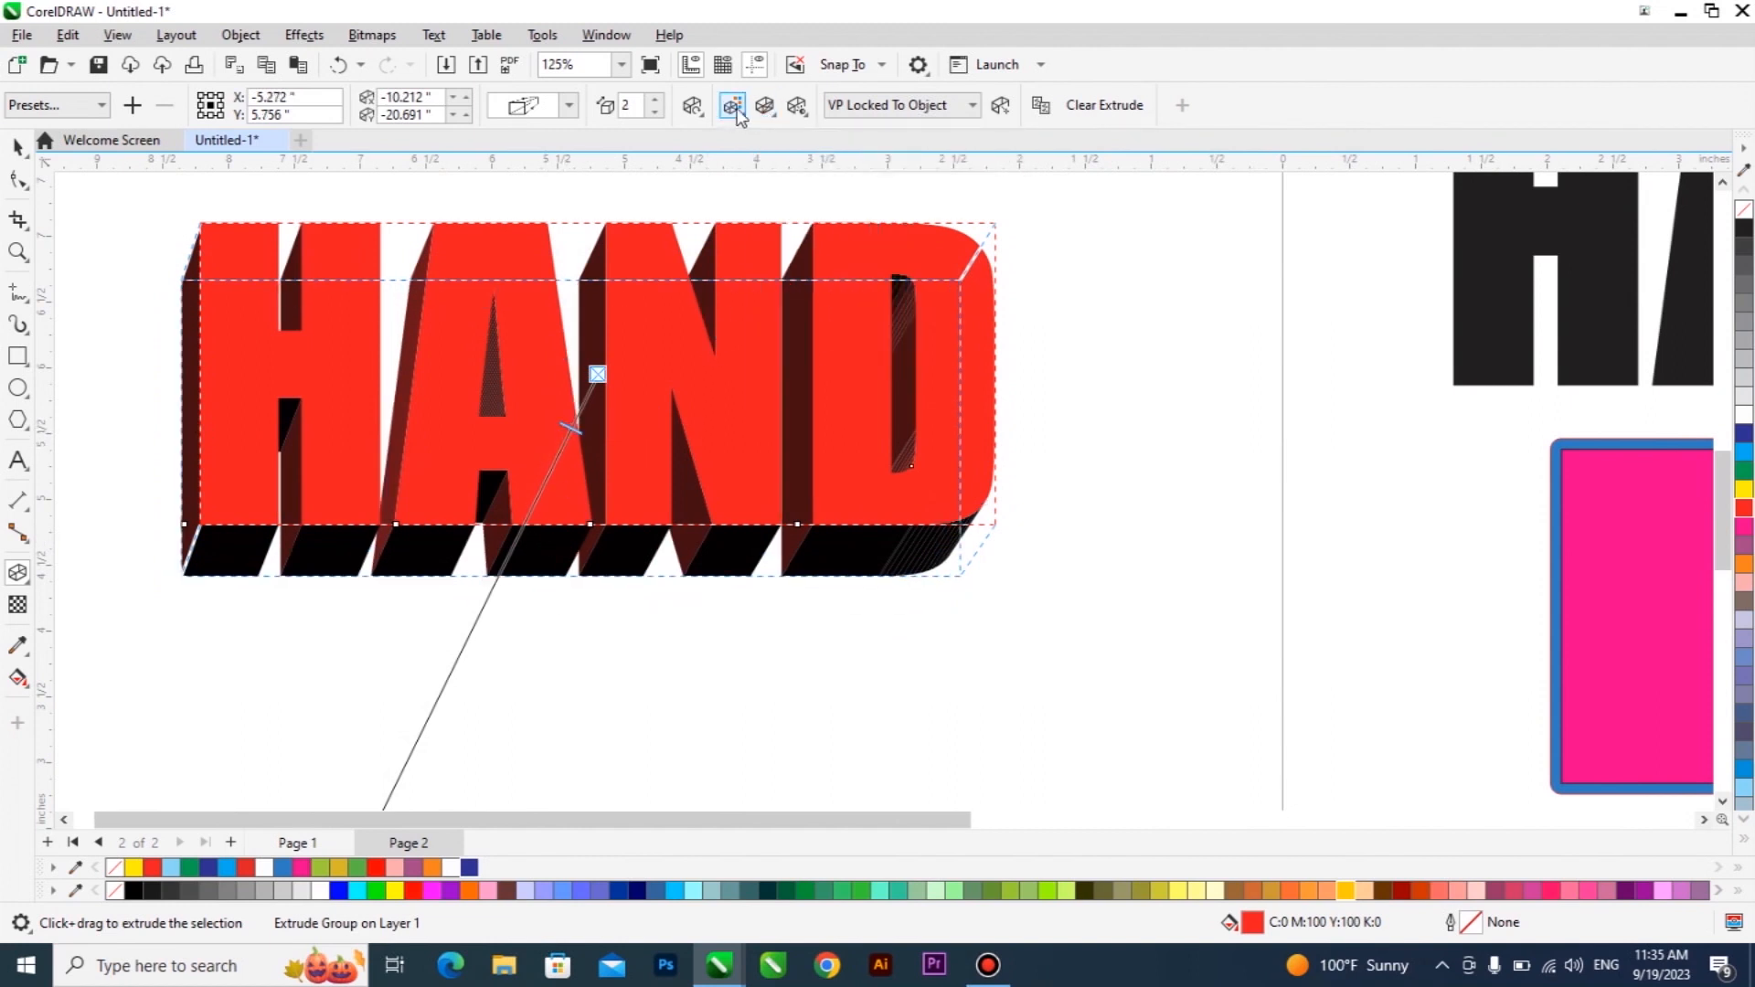
Try tilting the HAND extrusion with 3D rotation and reset the rotation
click(697, 111)
click(697, 112)
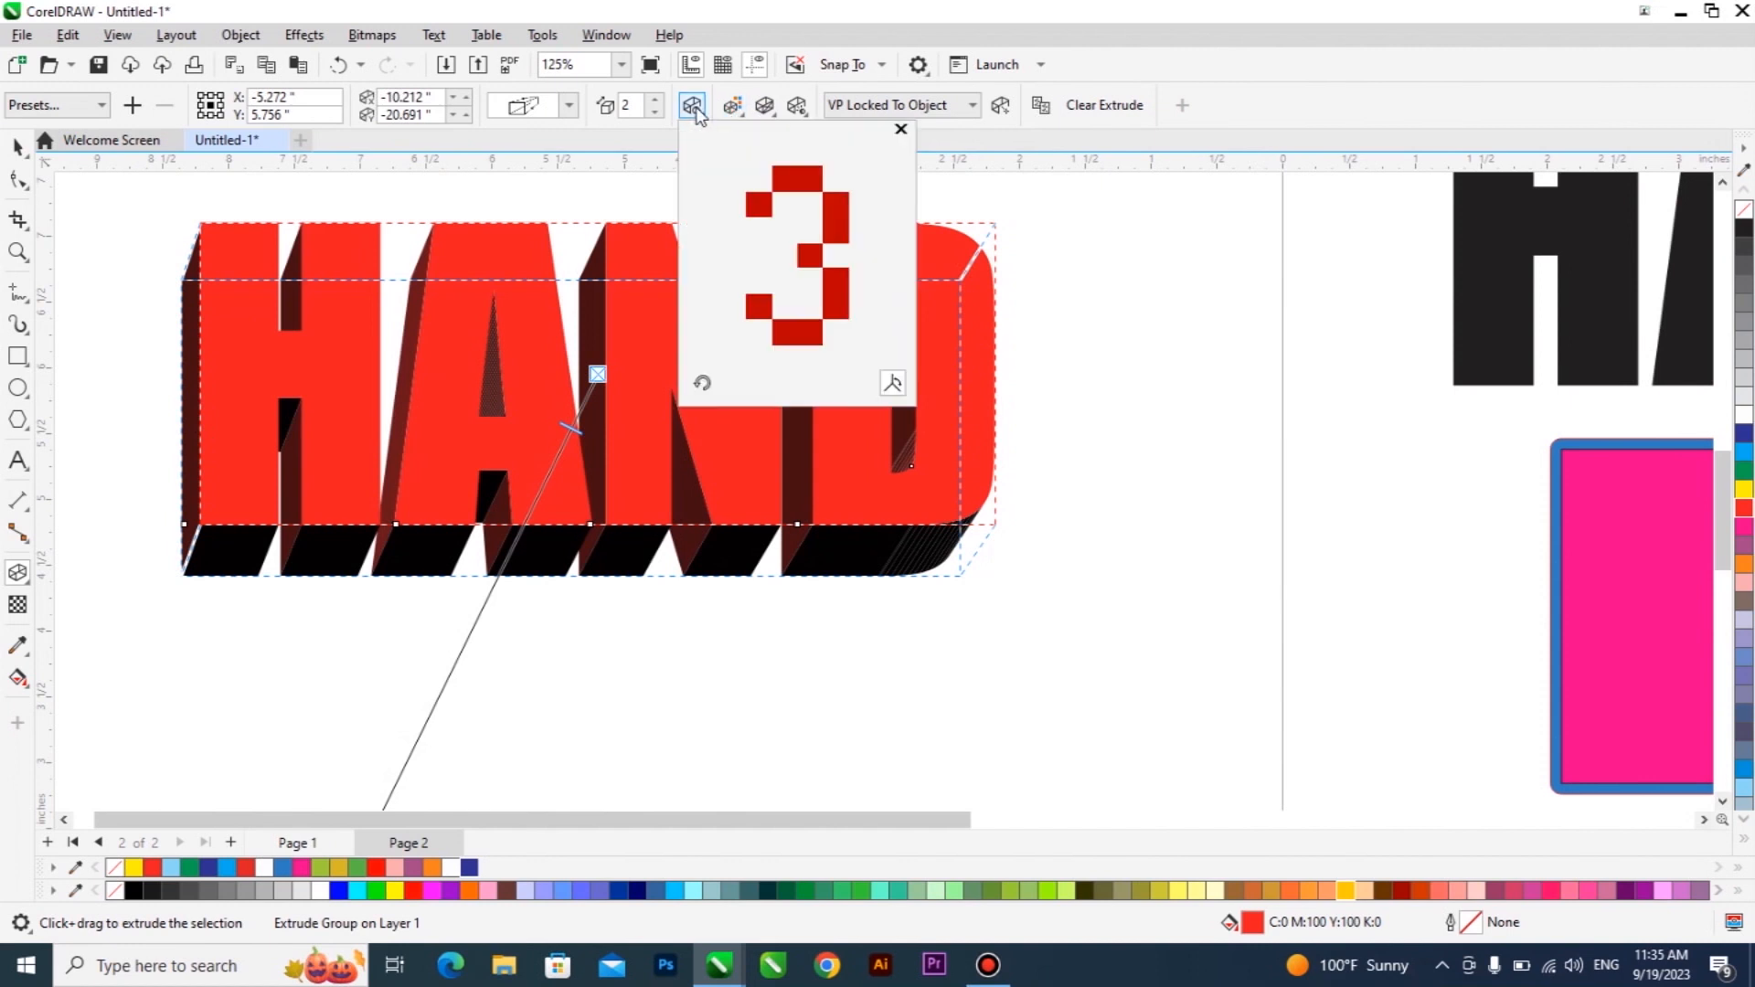
mouse_move(838, 258)
mouse_down()
mouse_move(855, 239)
mouse_move(827, 245)
mouse_up()
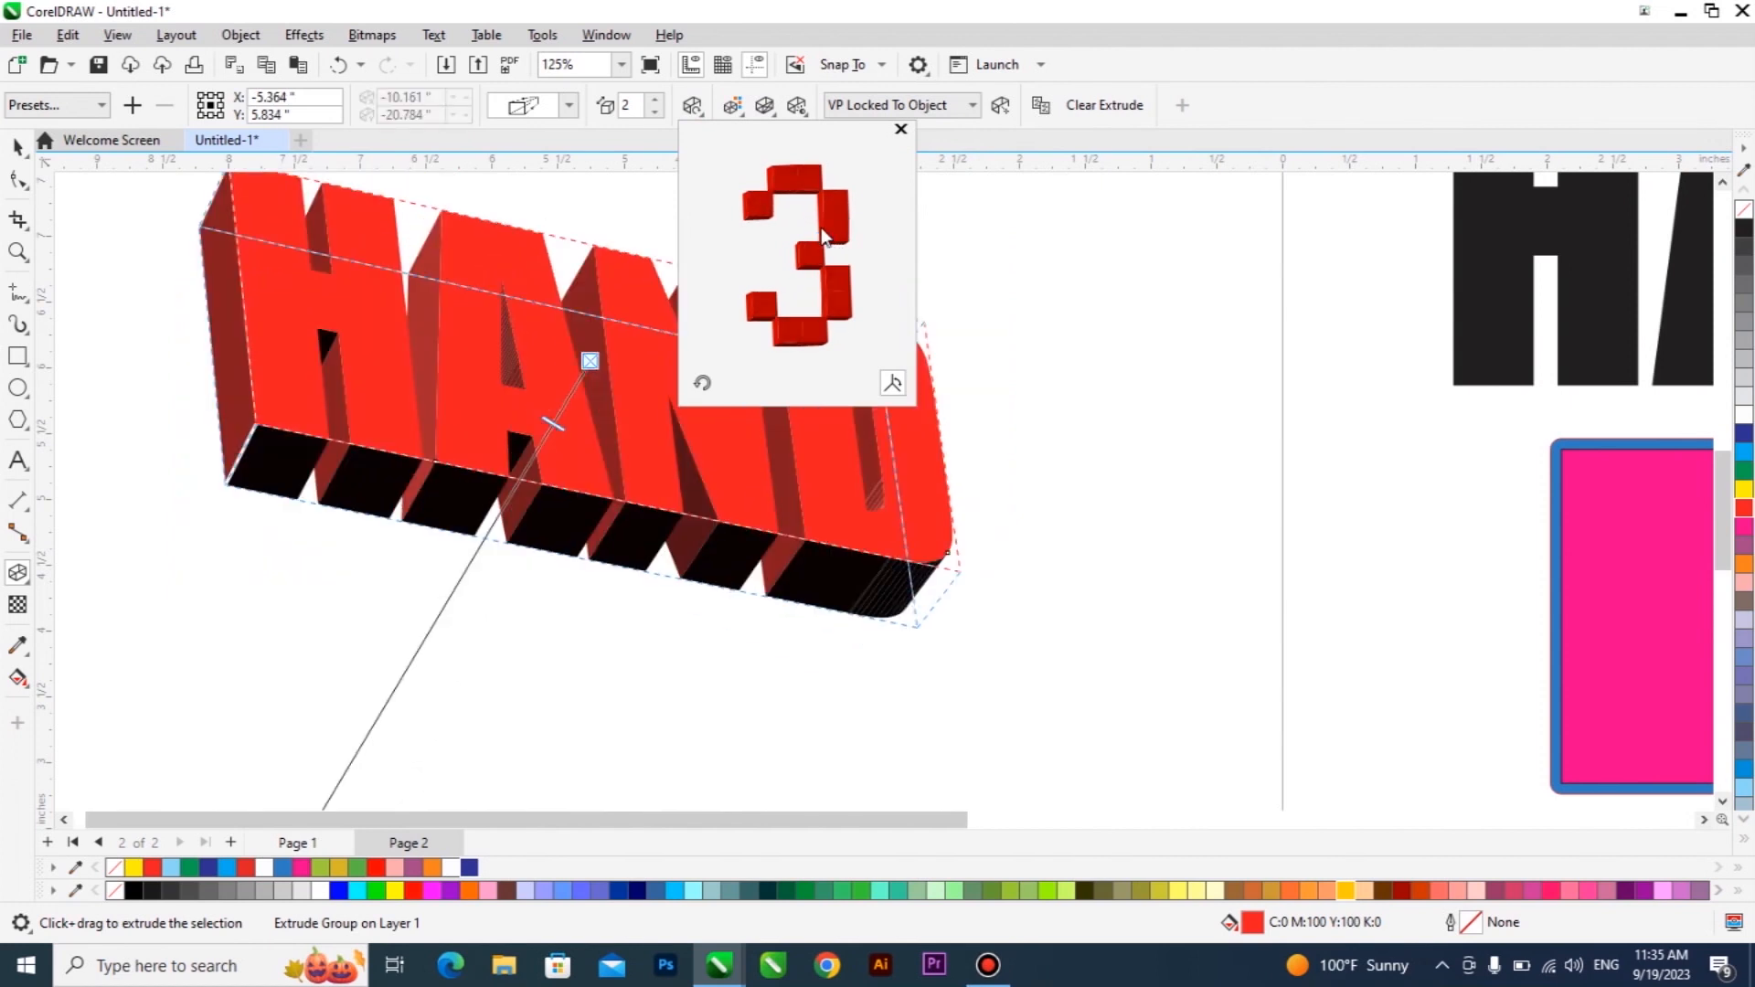
drag(799, 179, 754, 223)
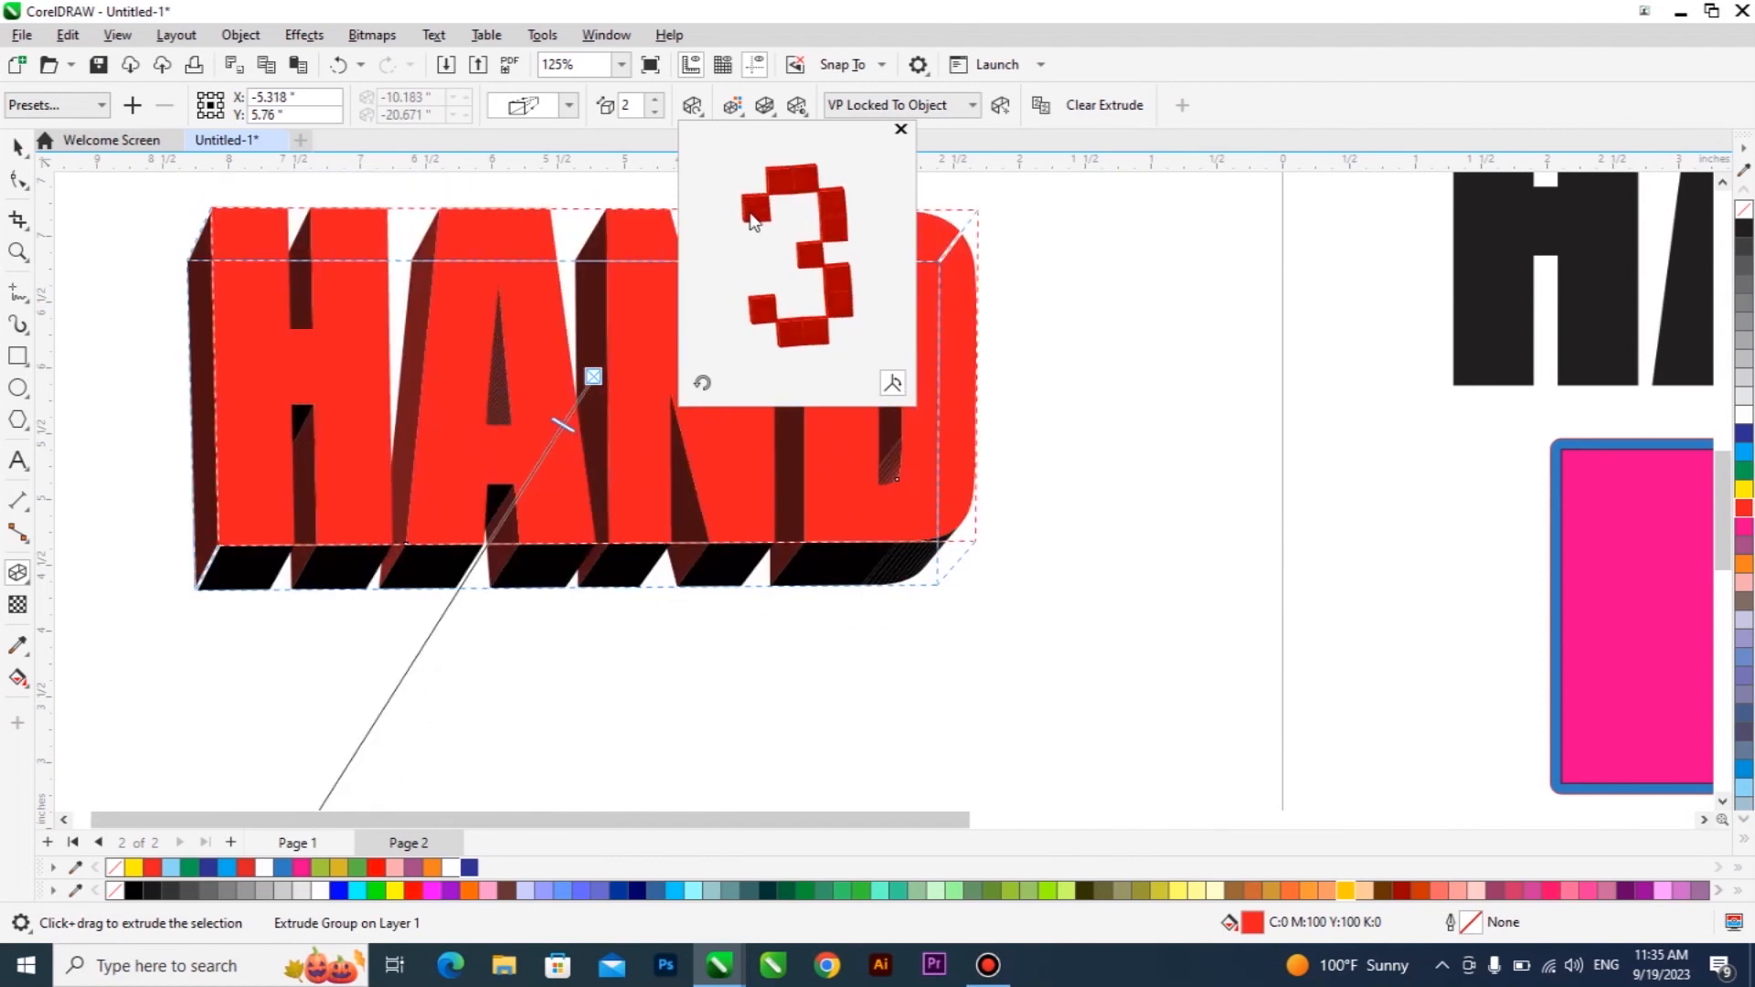
click(703, 384)
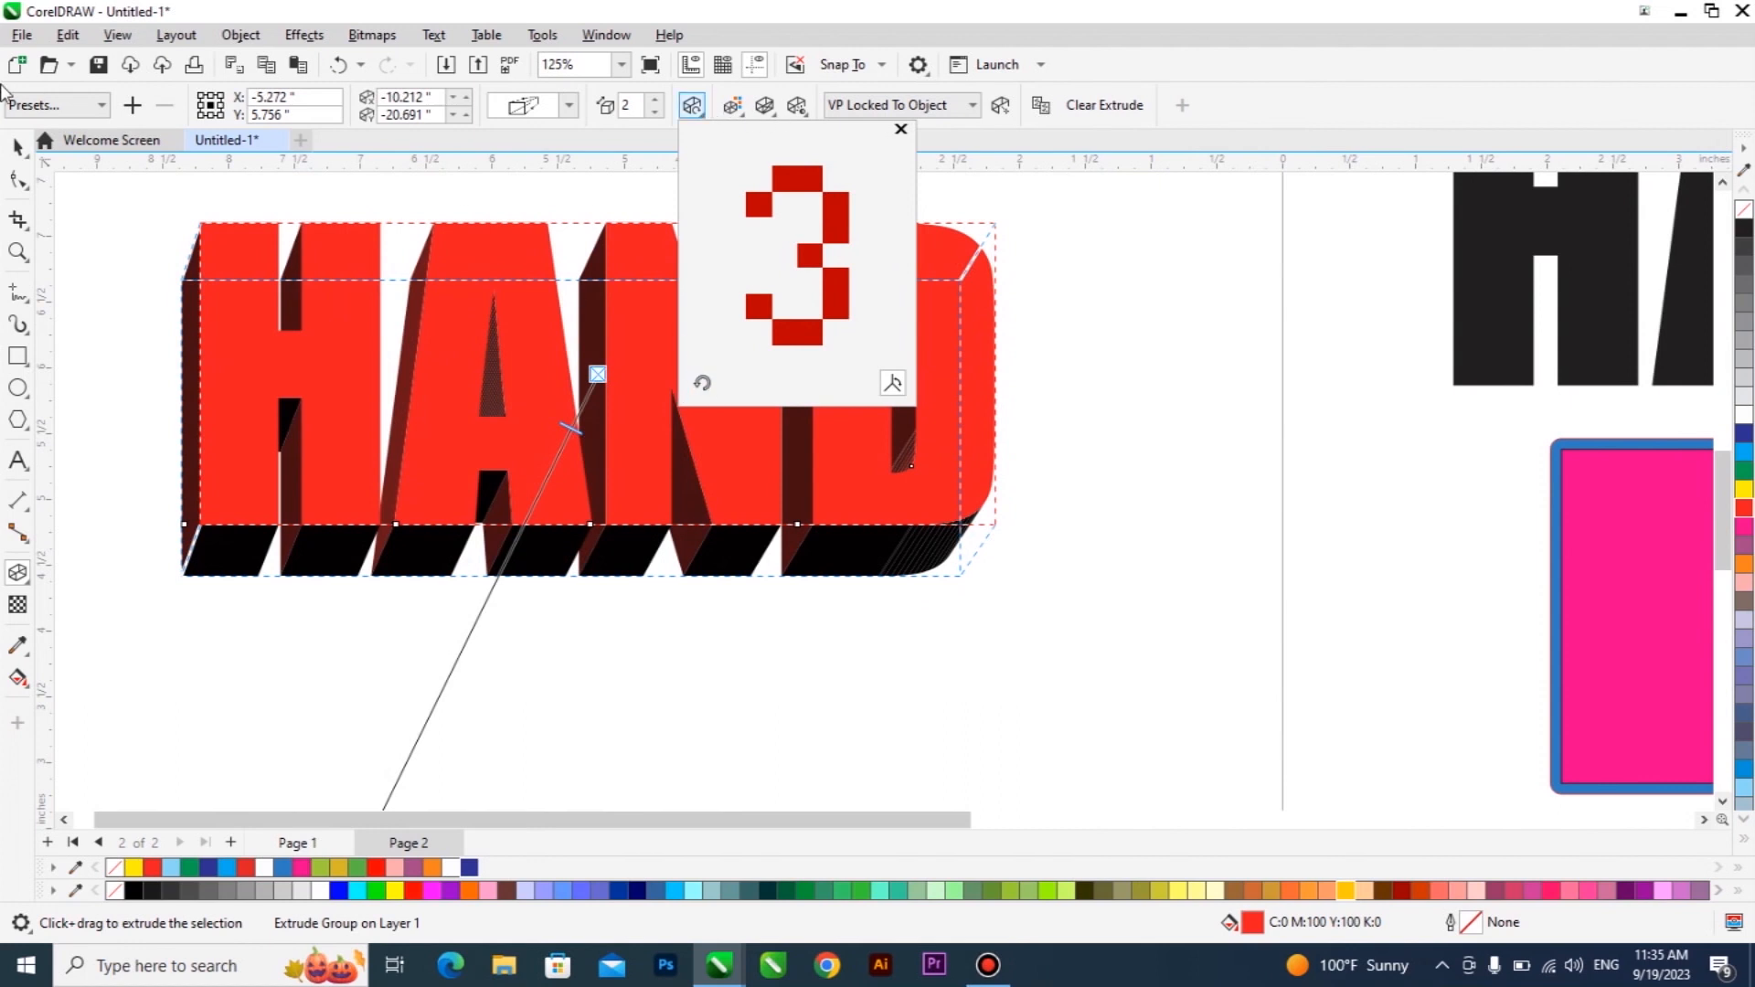
Select the HAND extrude group and break it apart into the red face and the extruded sides
click(18, 144)
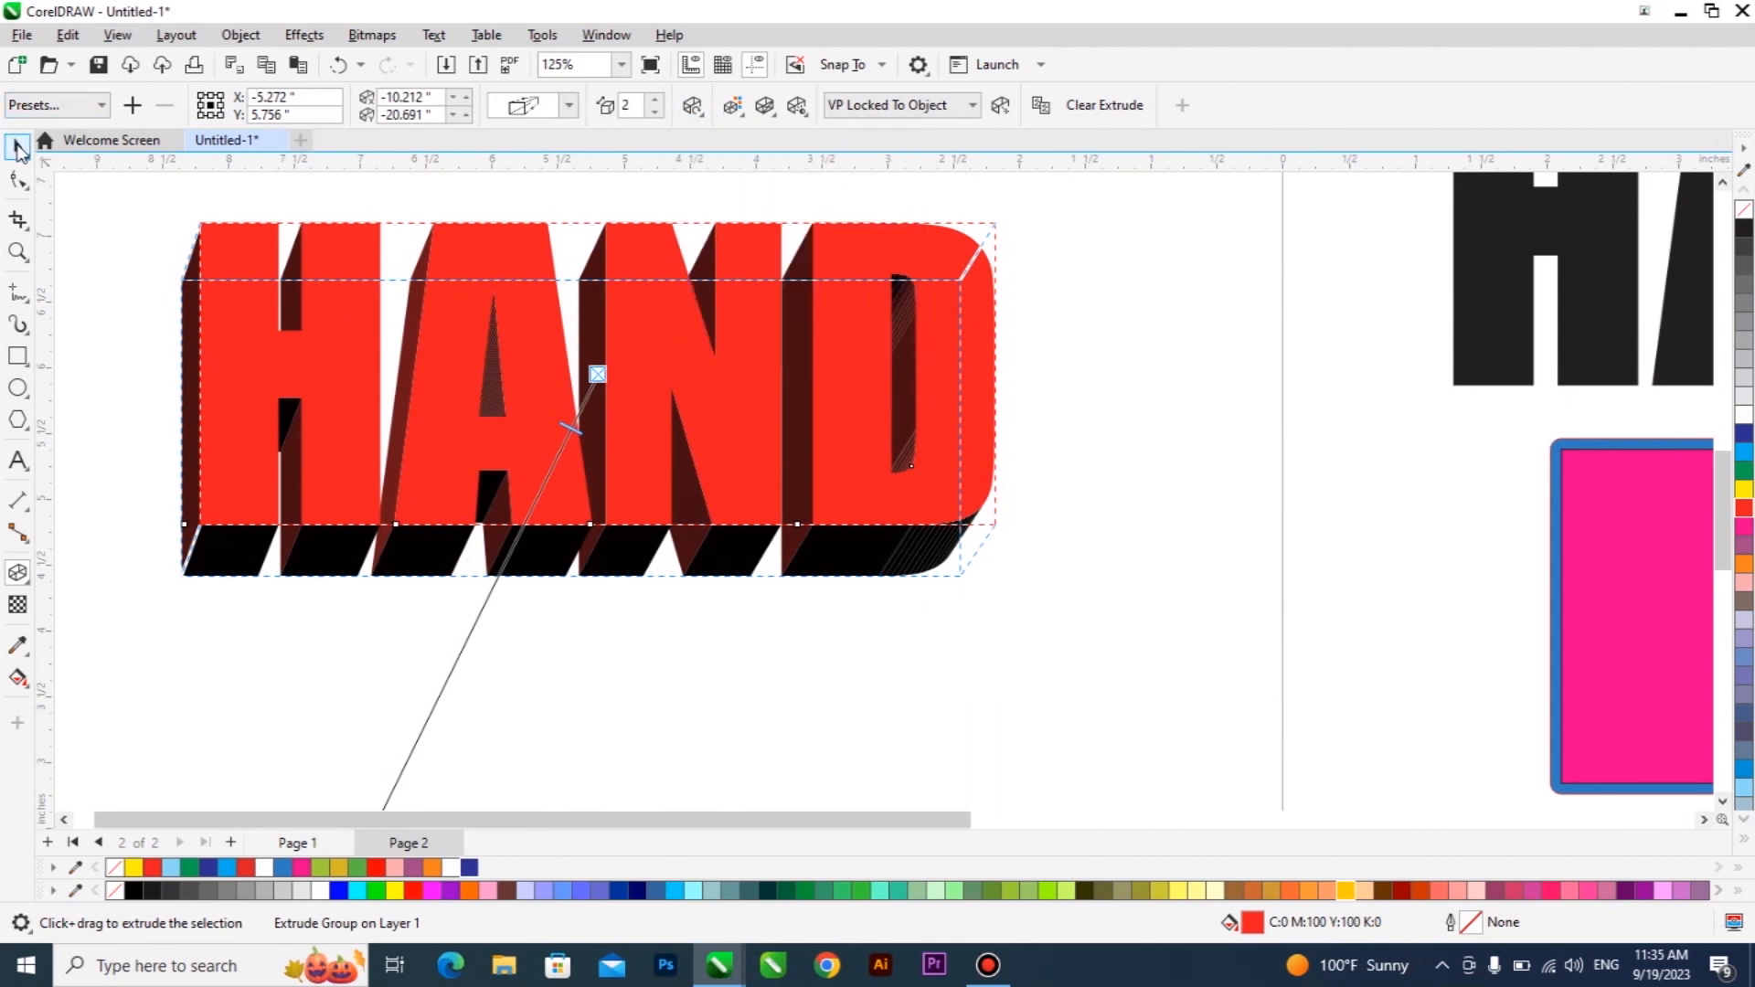
click(1199, 336)
click(847, 318)
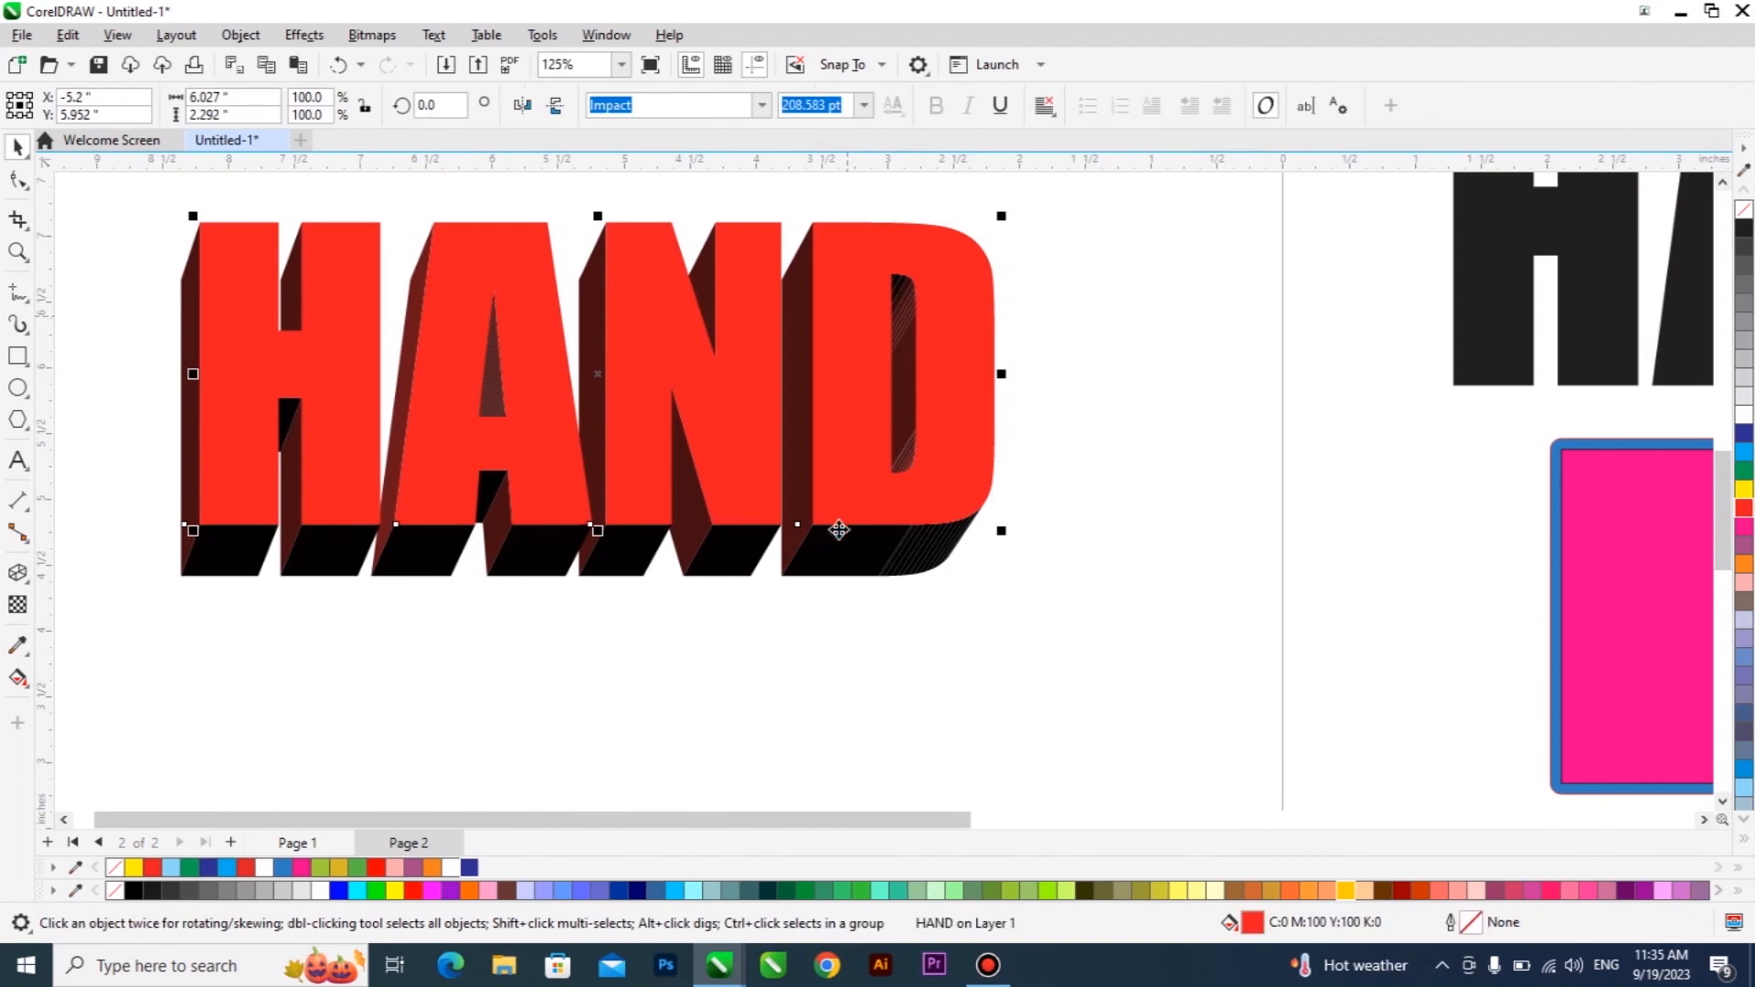
click(837, 571)
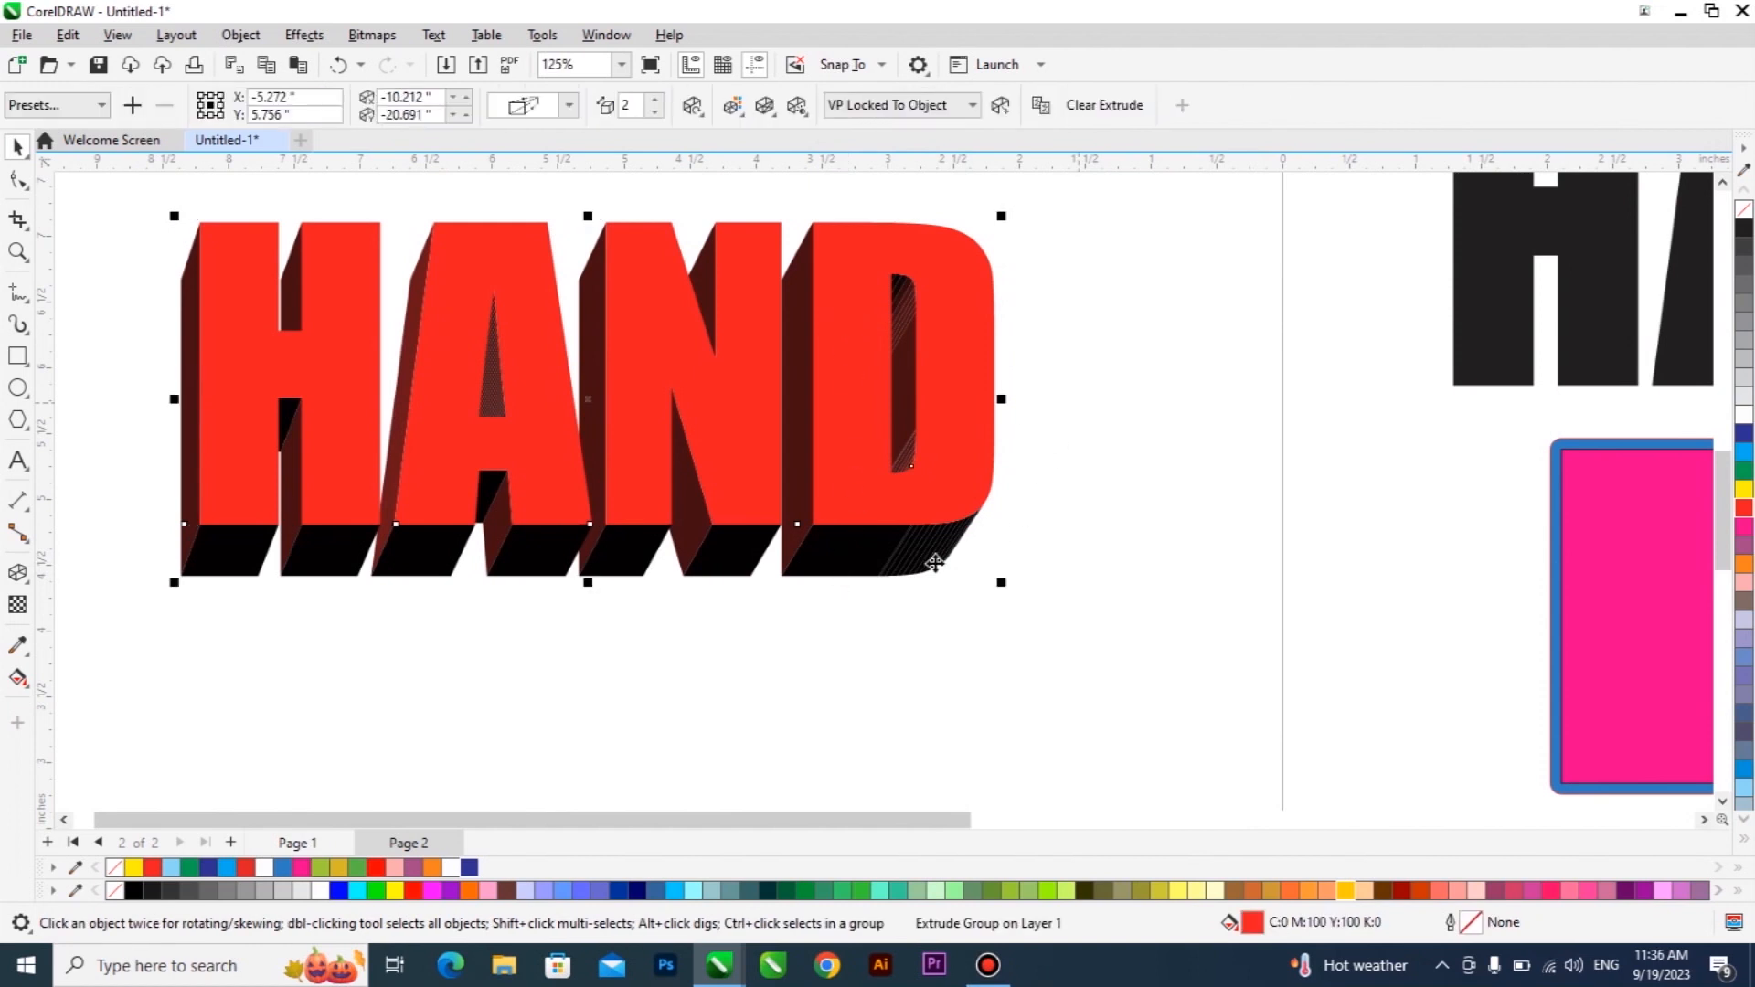
click(1079, 402)
click(870, 546)
key(ctrl+k)
click(1072, 509)
Move the separated red HAND face down and to the right, off its extruded sides
click(316, 243)
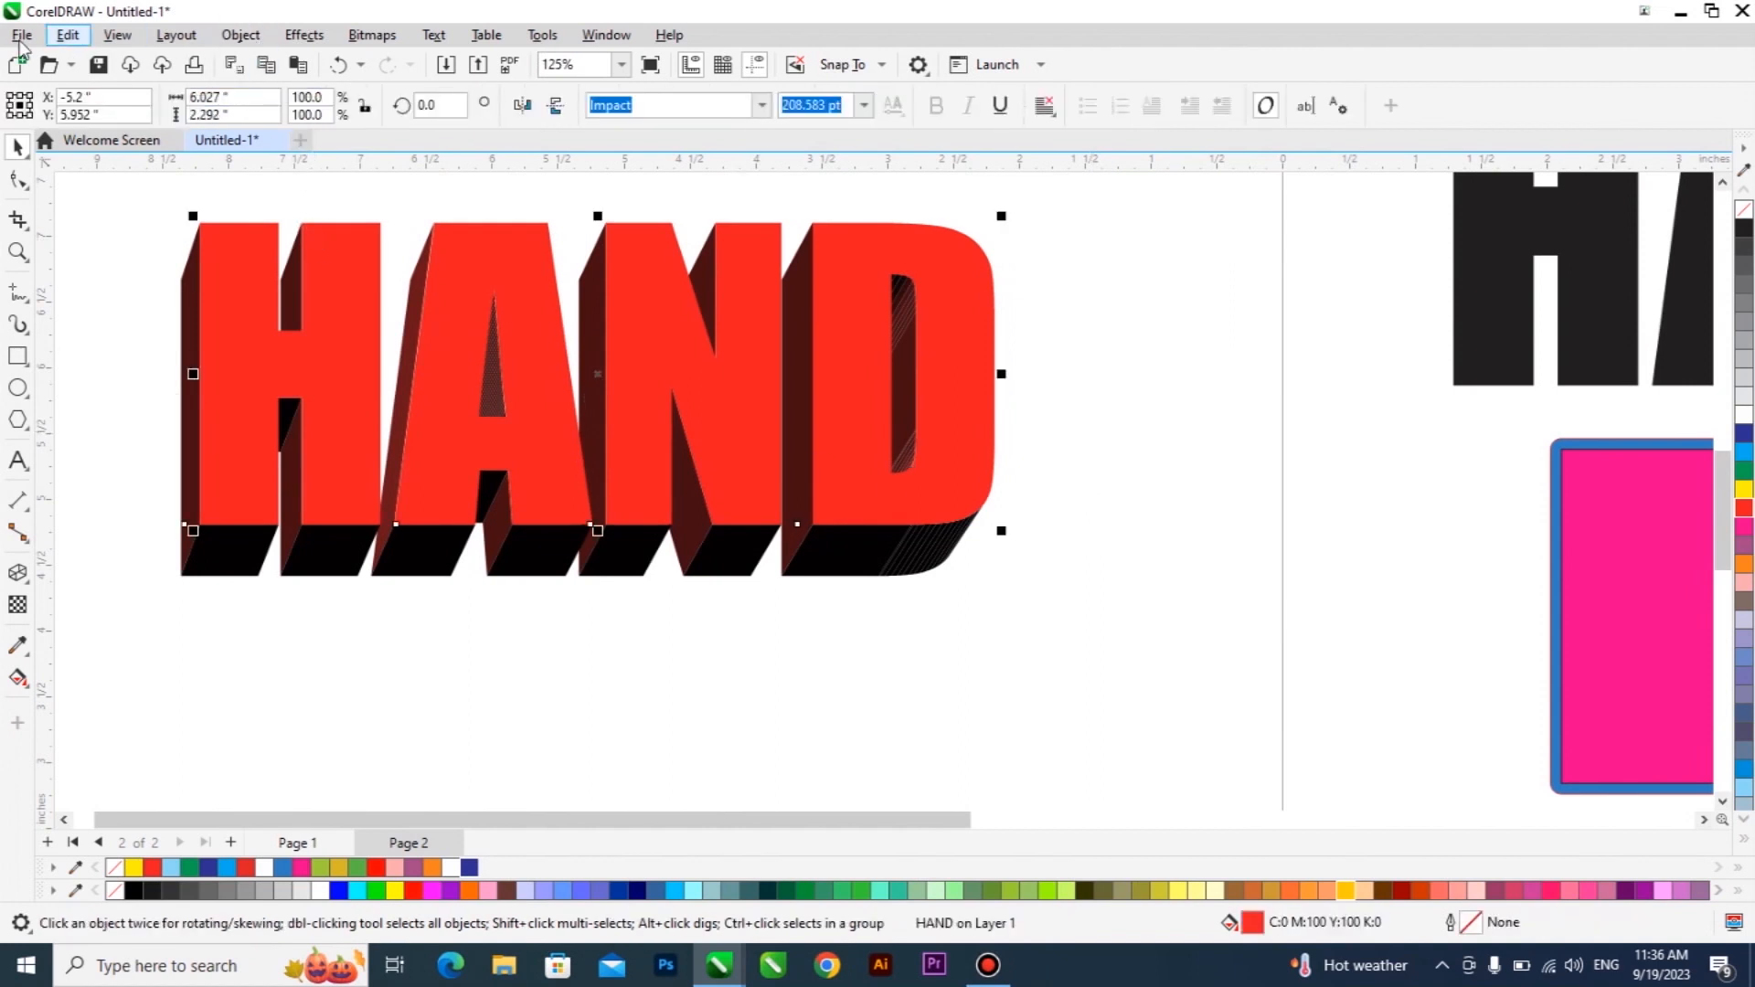
click(244, 34)
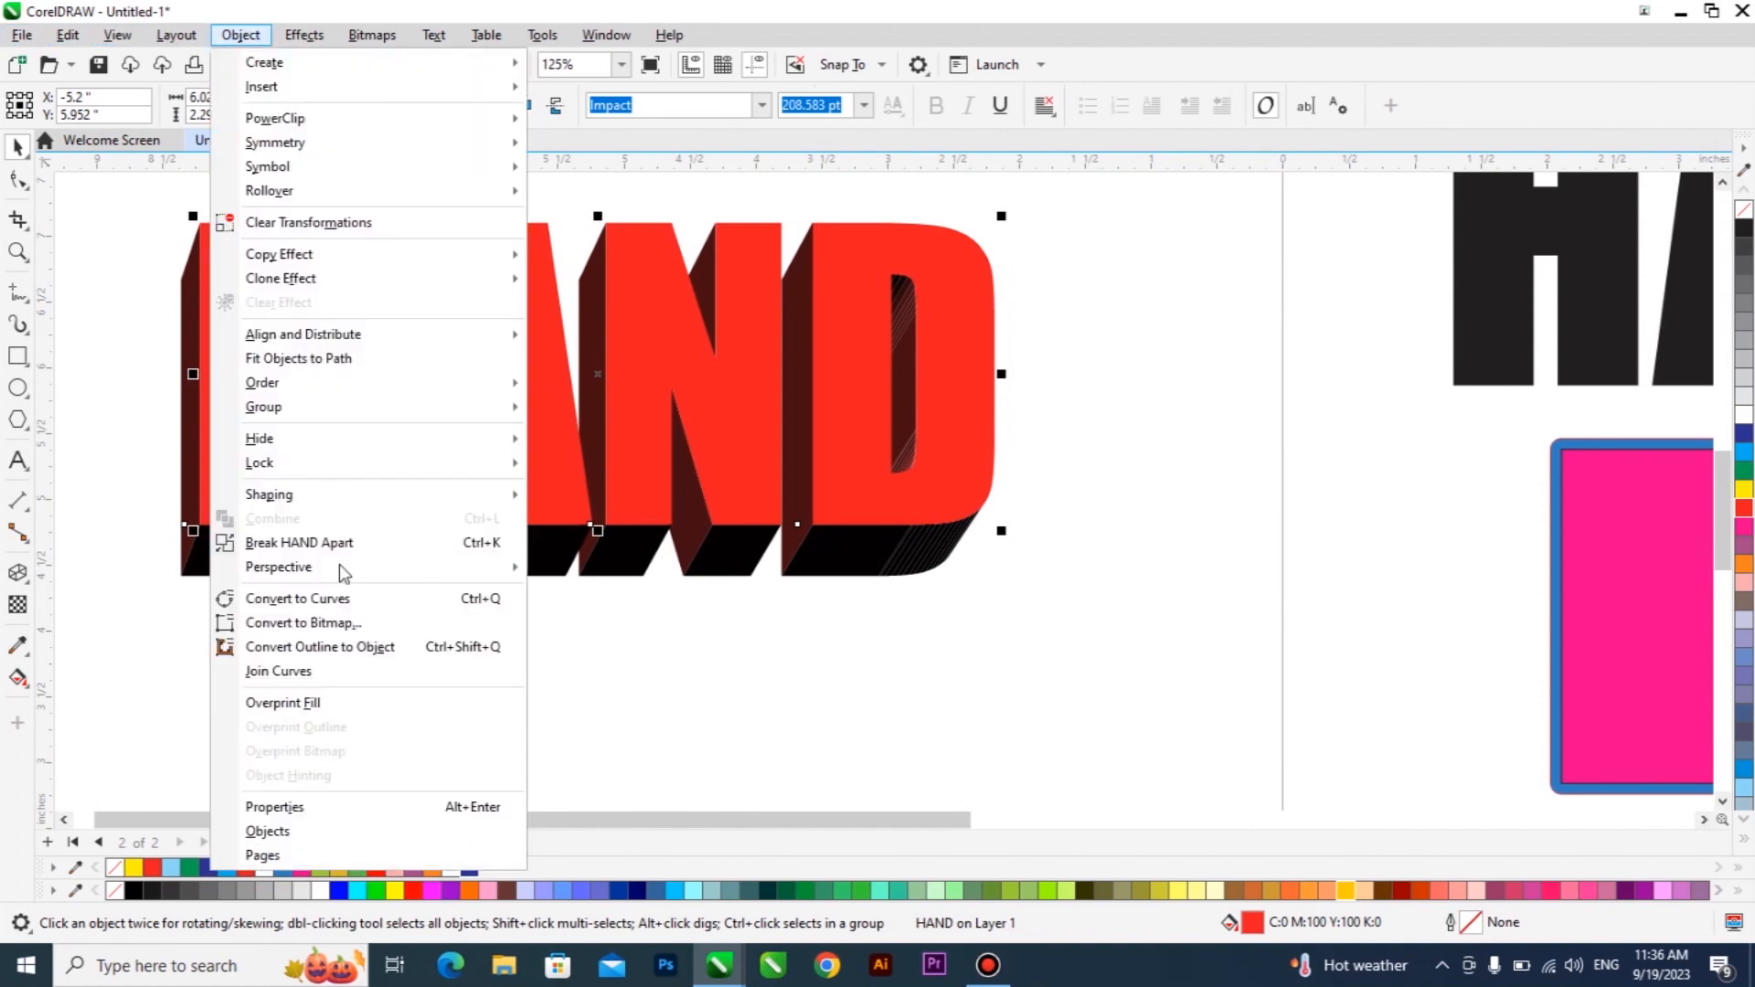
click(873, 617)
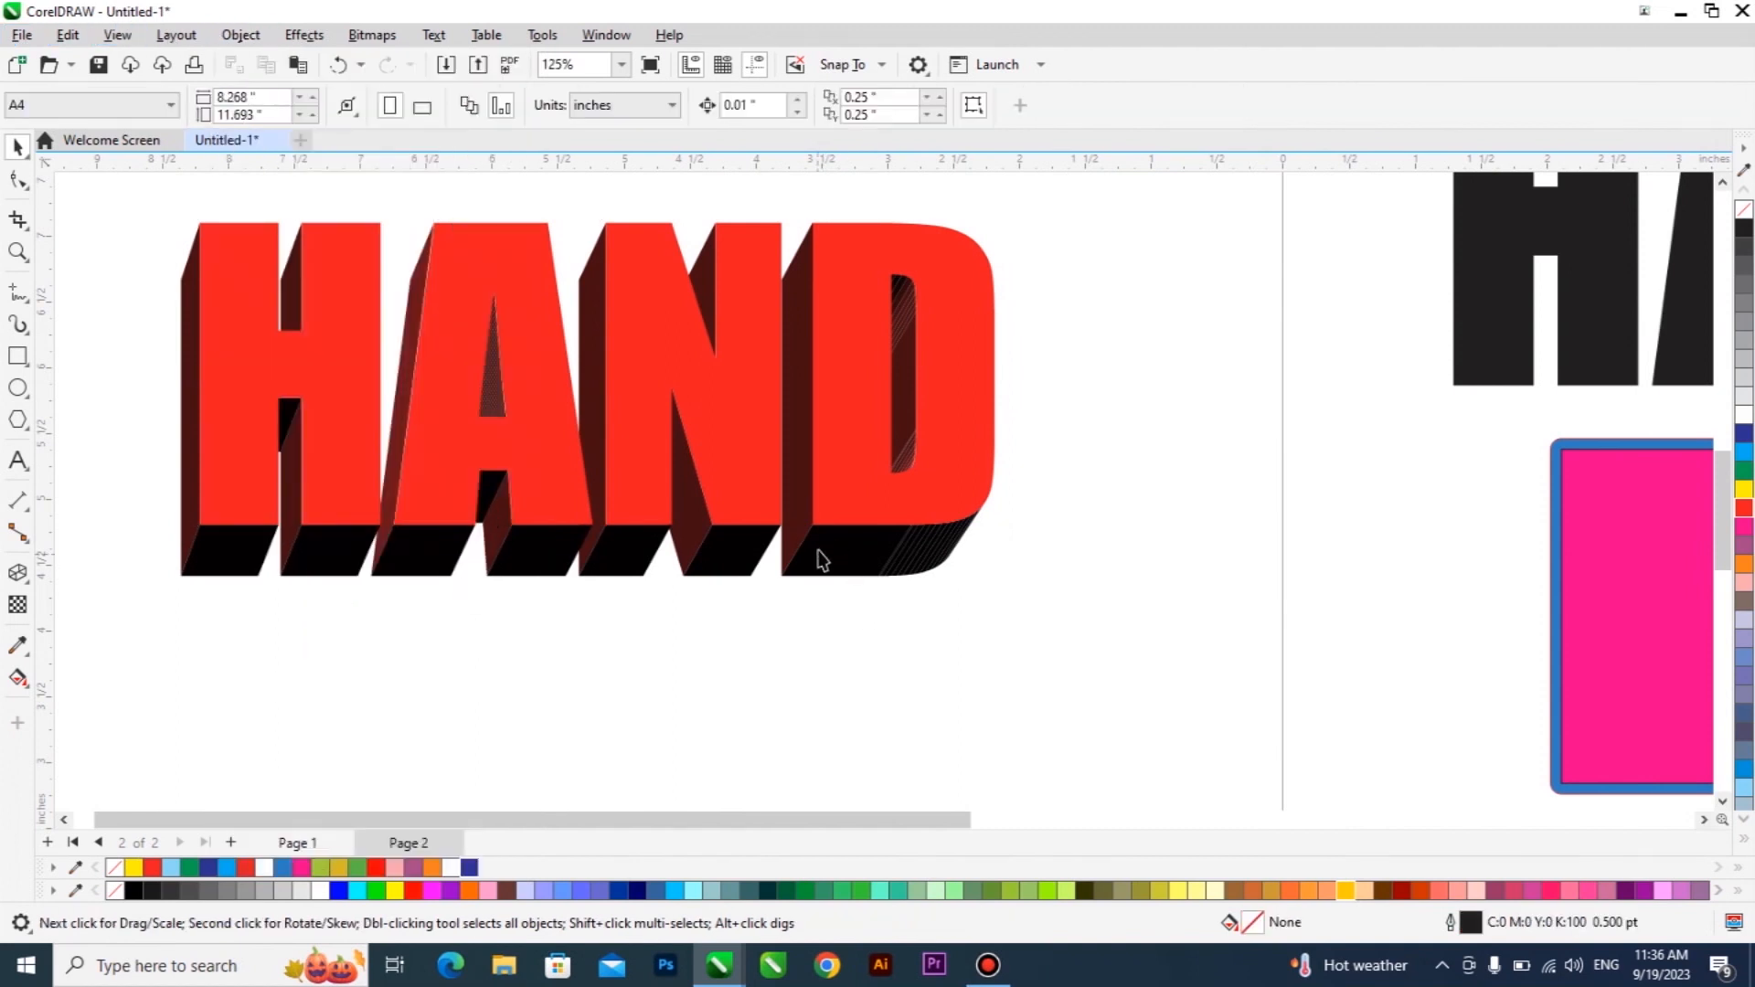
click(732, 450)
drag(842, 435, 735, 516)
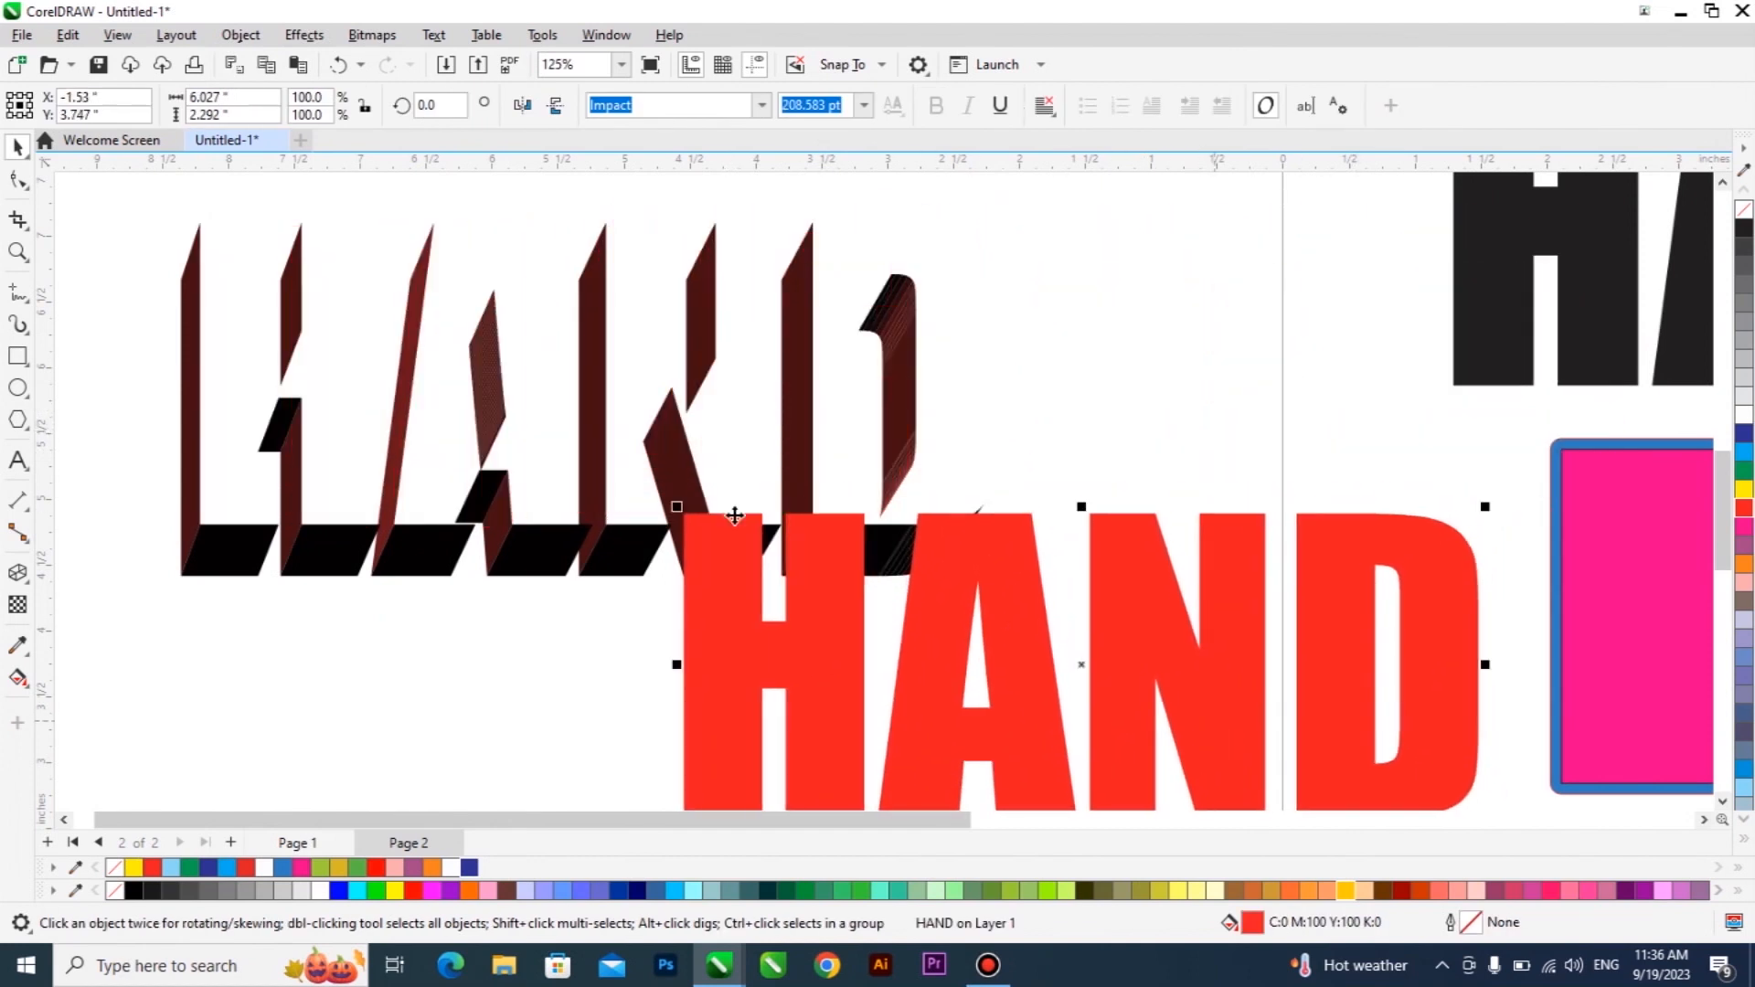
Fill the extruded sides group yellow and move the red HAND face back into place over it
click(548, 543)
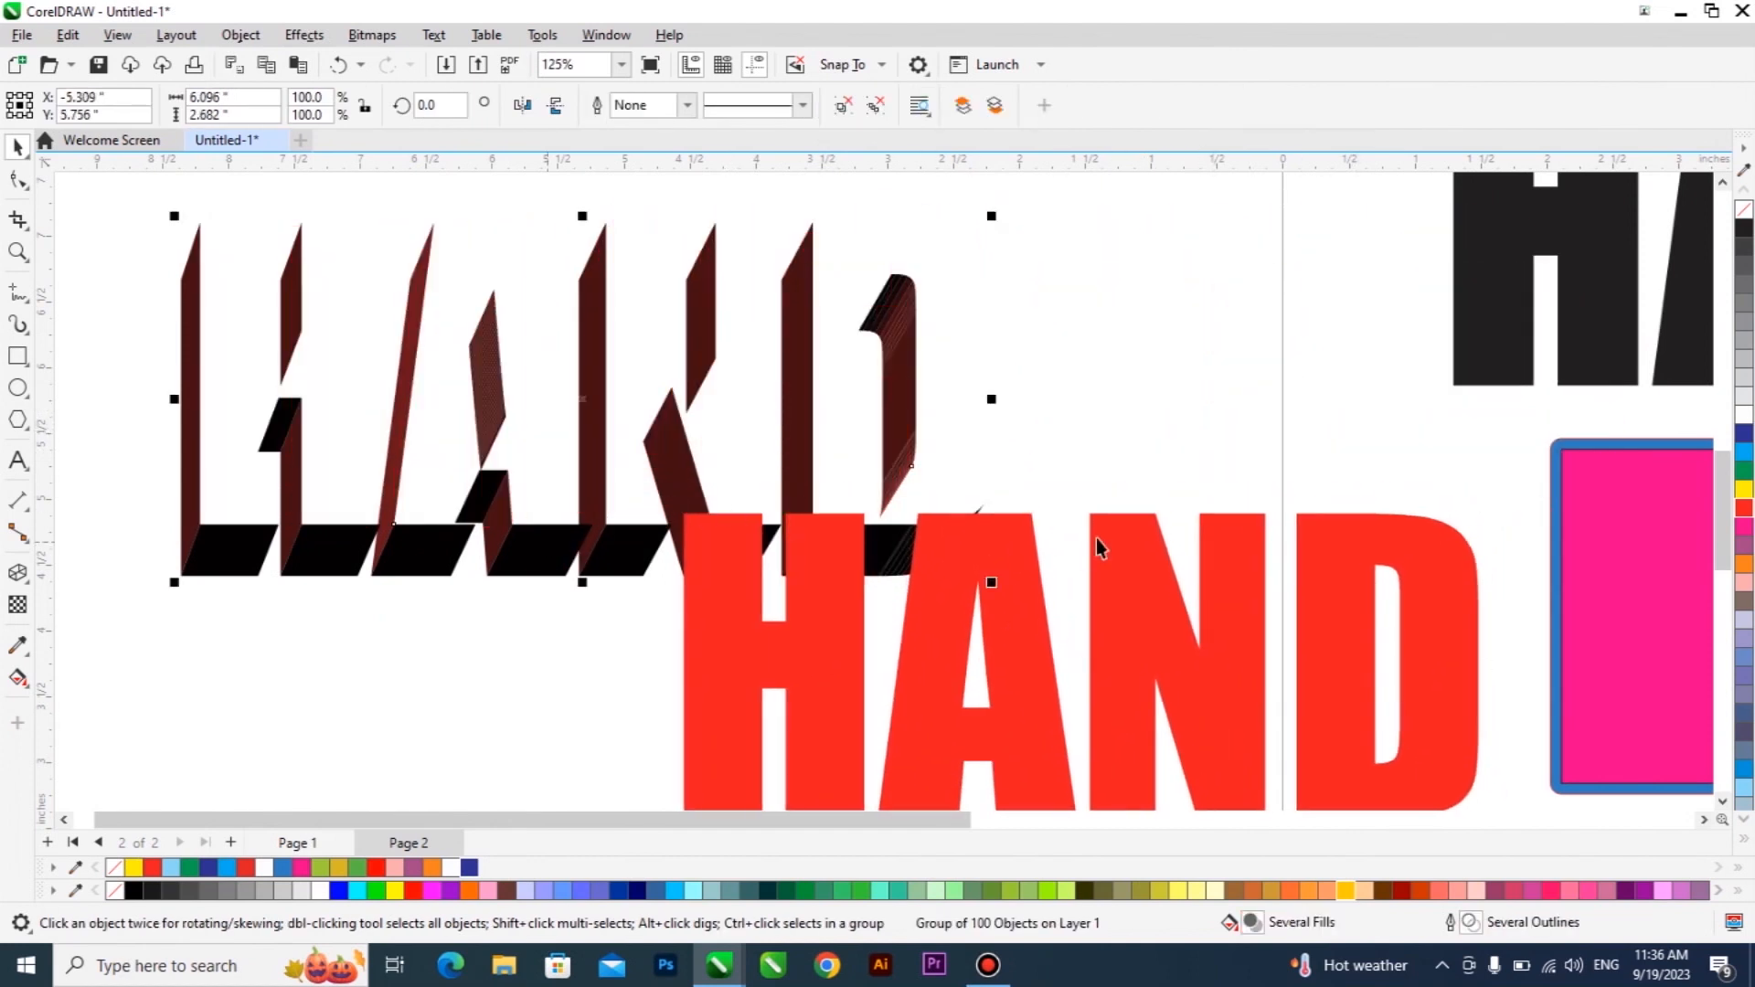
click(1745, 486)
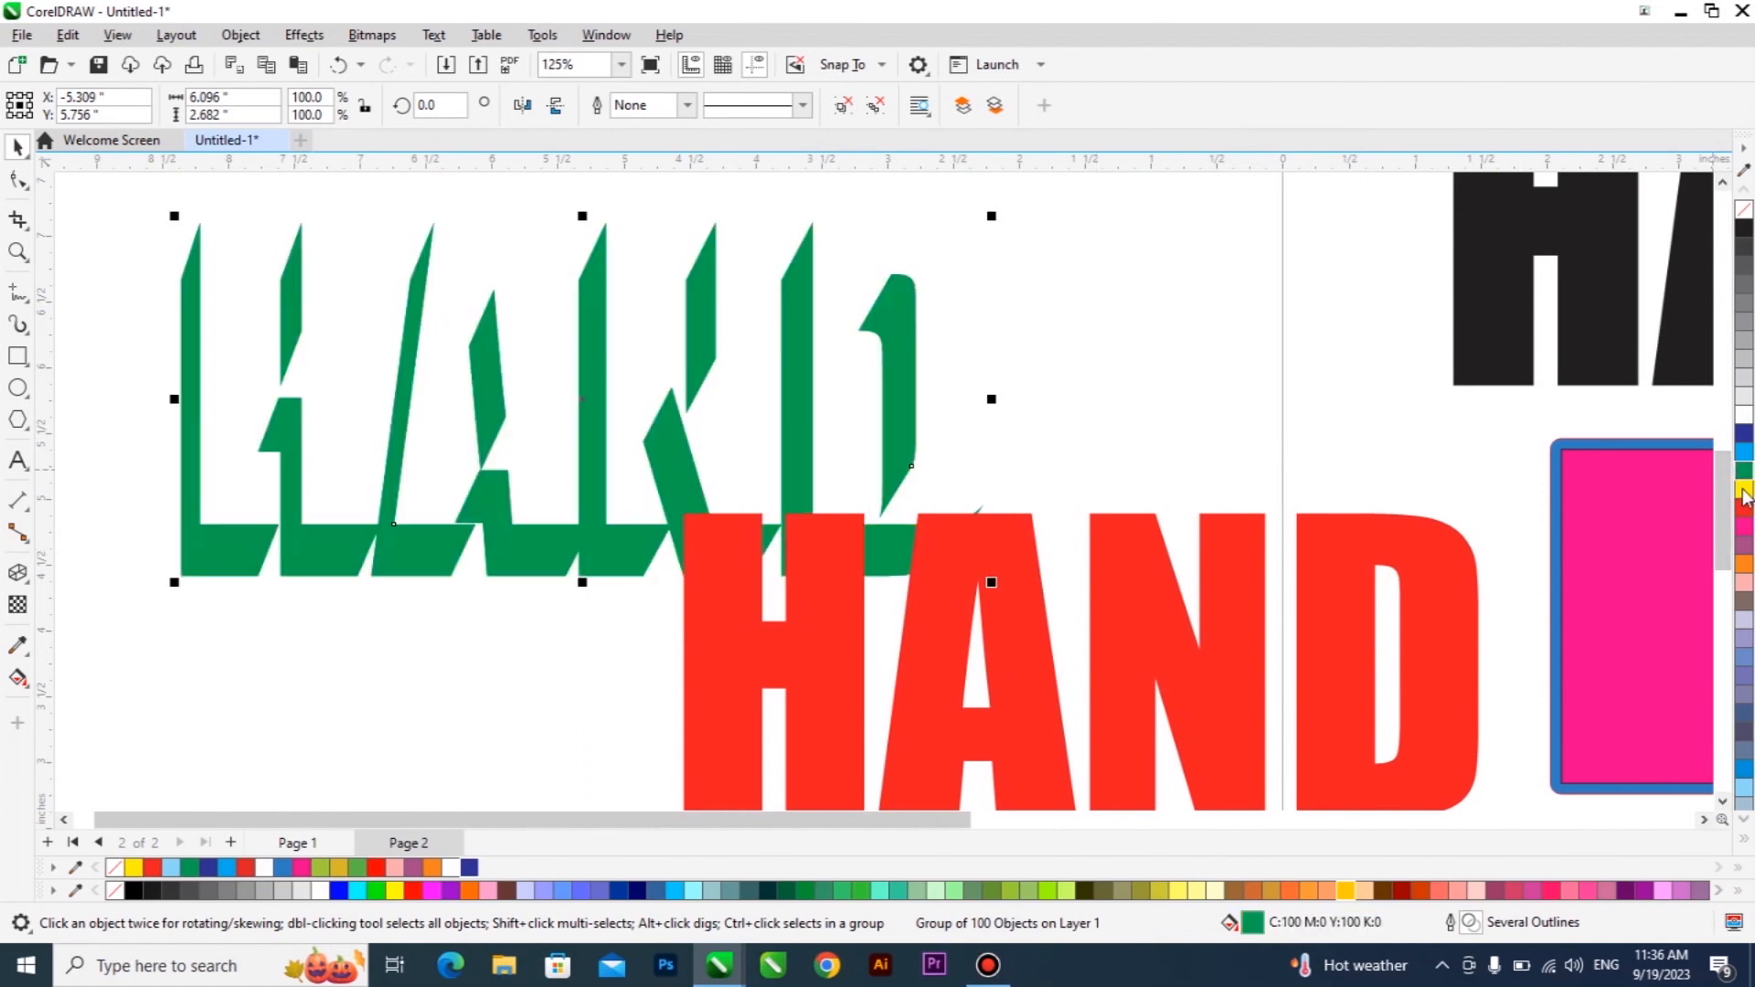
drag(1133, 583, 709, 445)
key(Left)
click(870, 564)
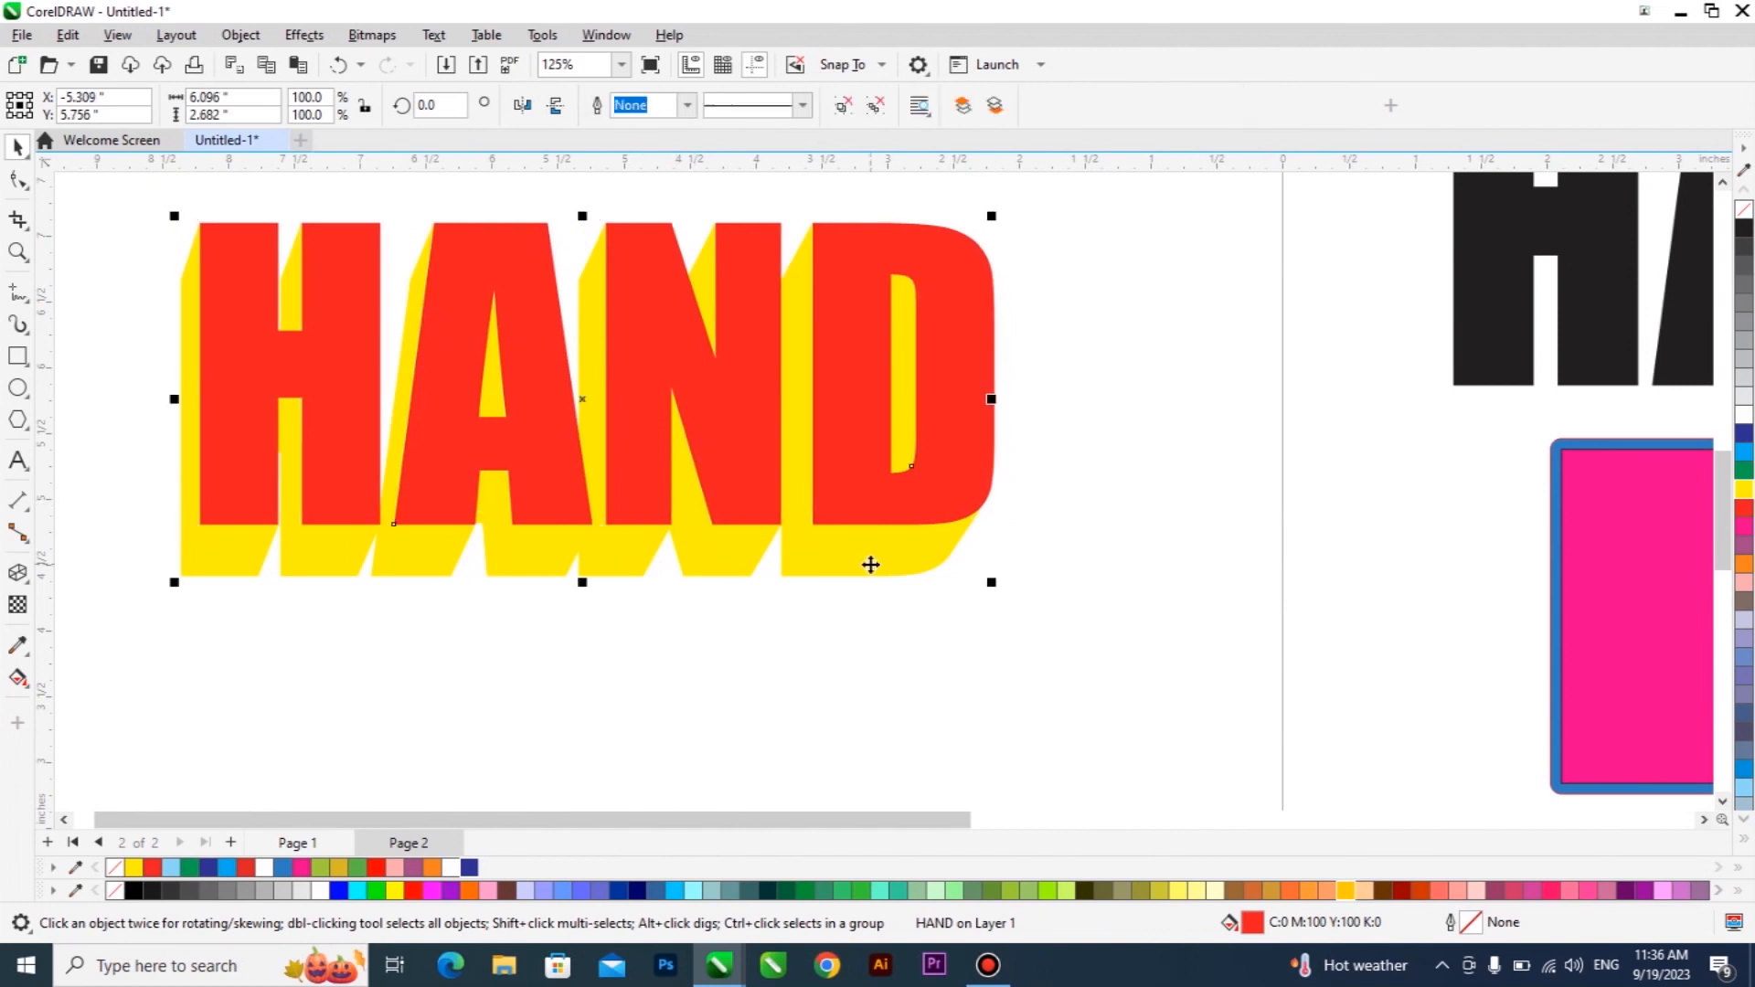
click(695, 605)
click(713, 561)
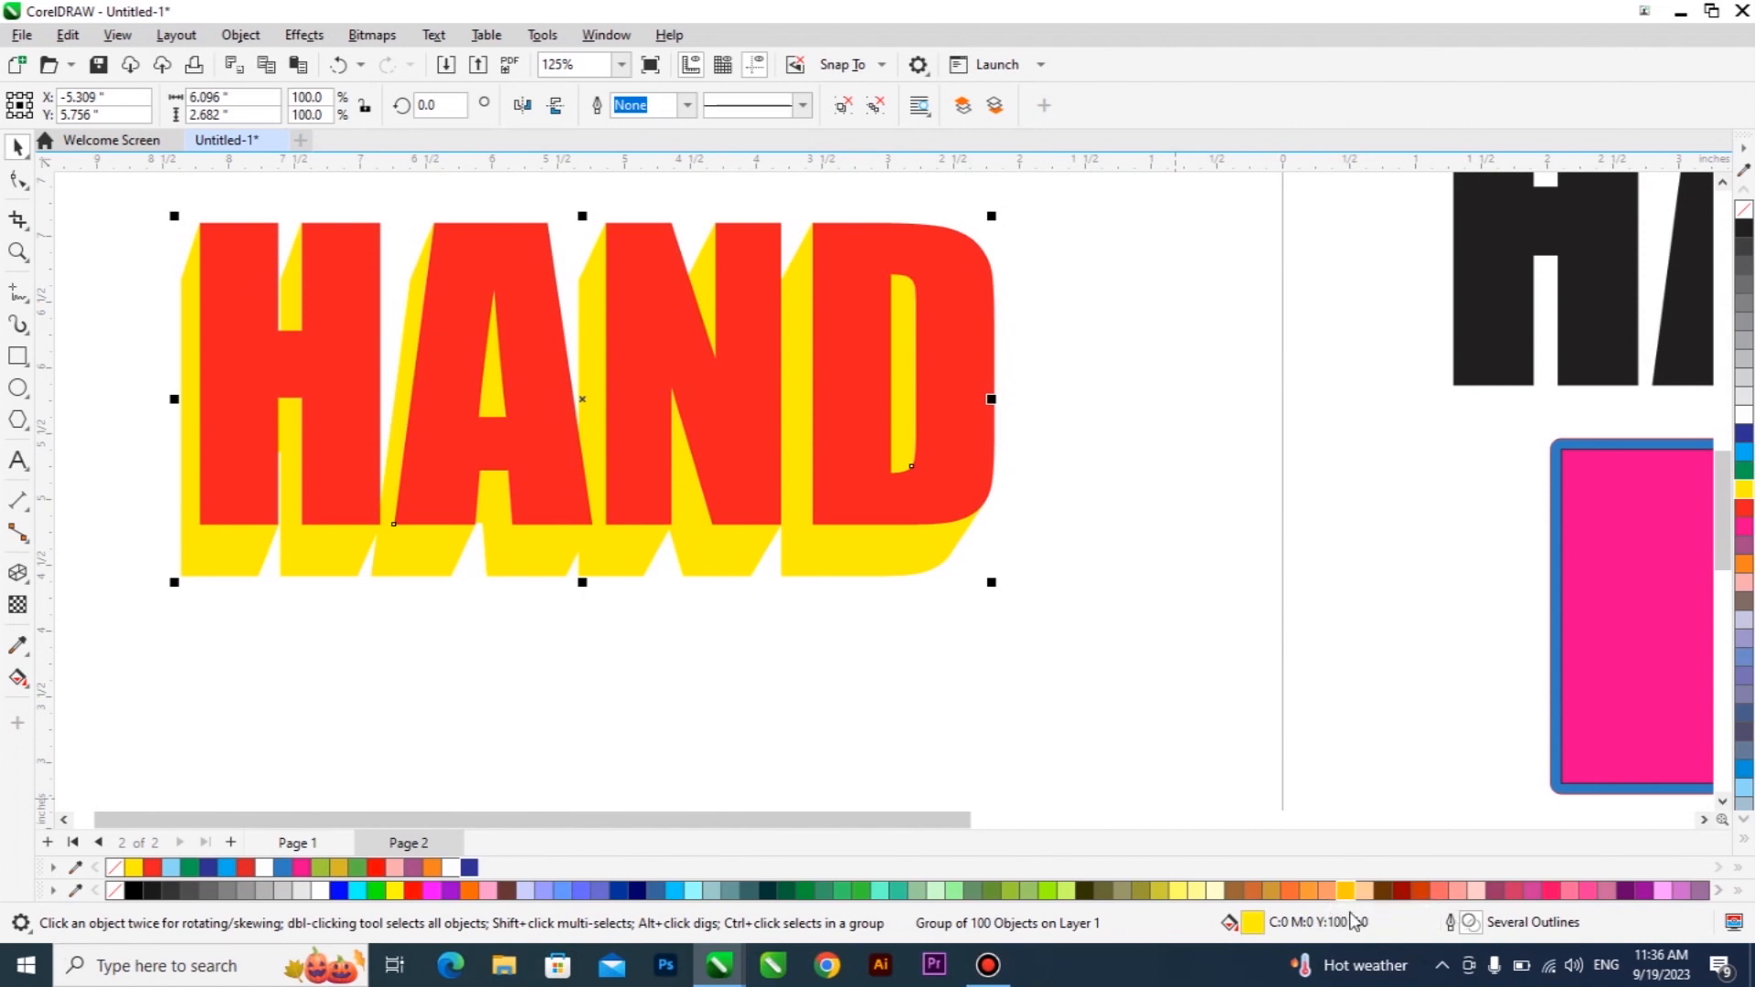
click(31, 688)
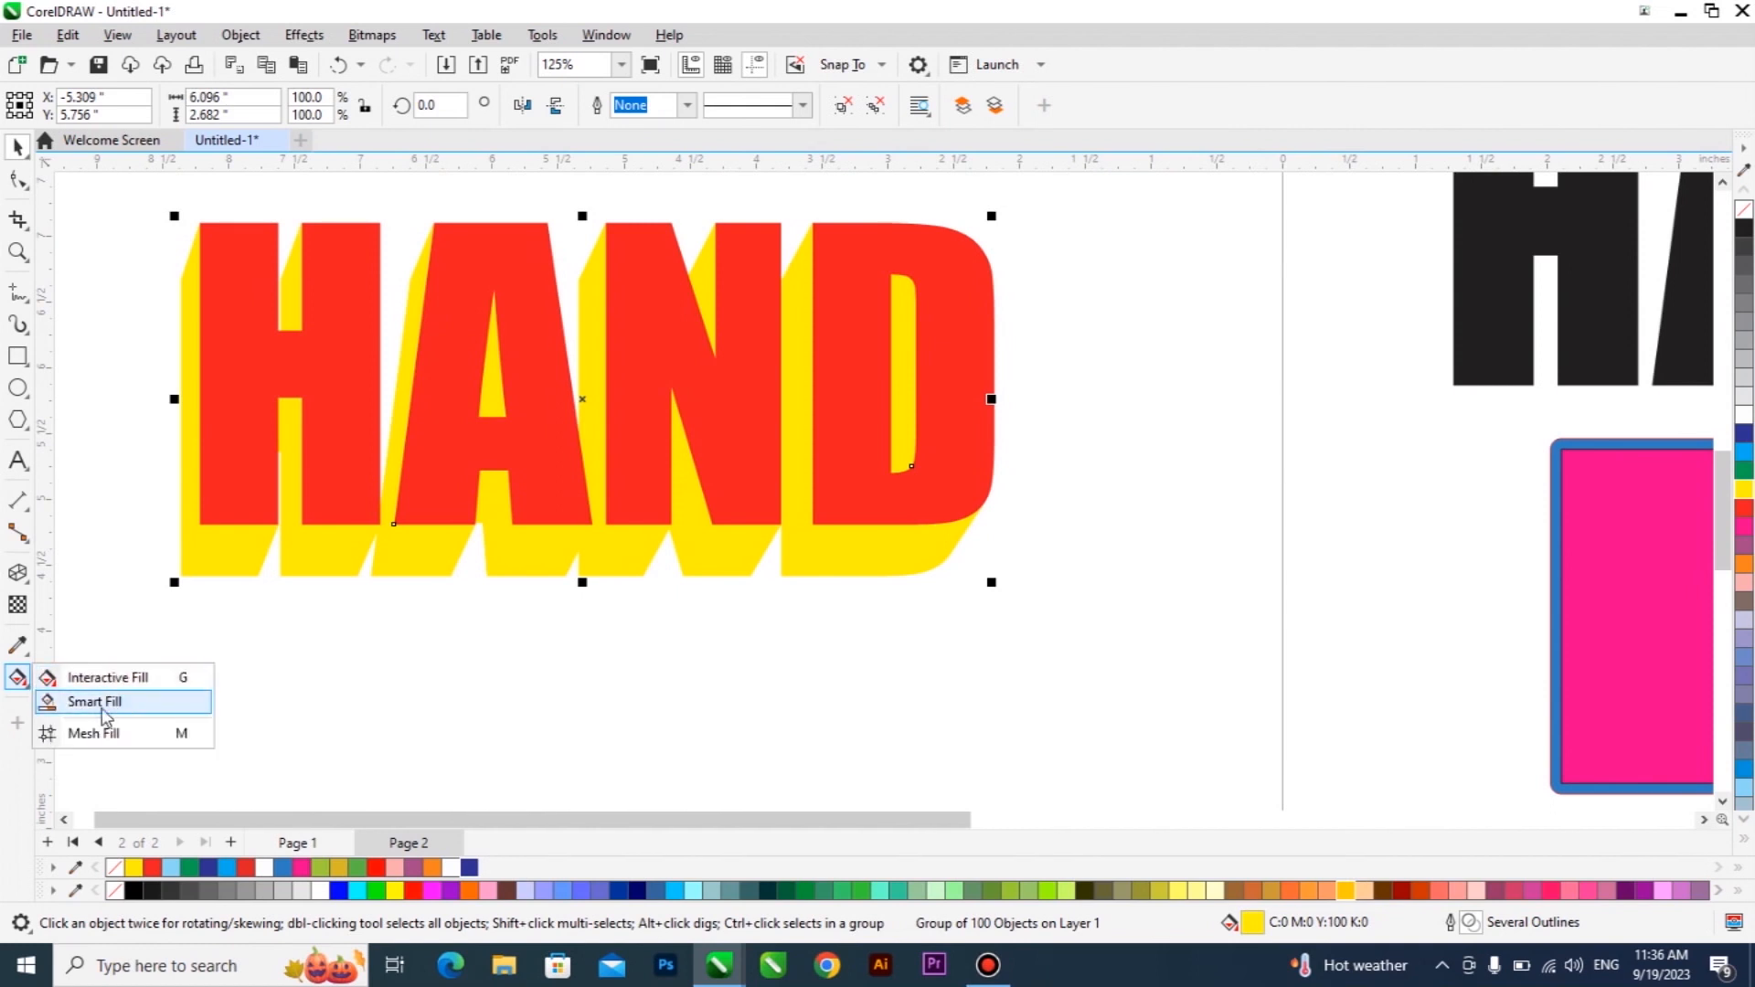
click(674, 590)
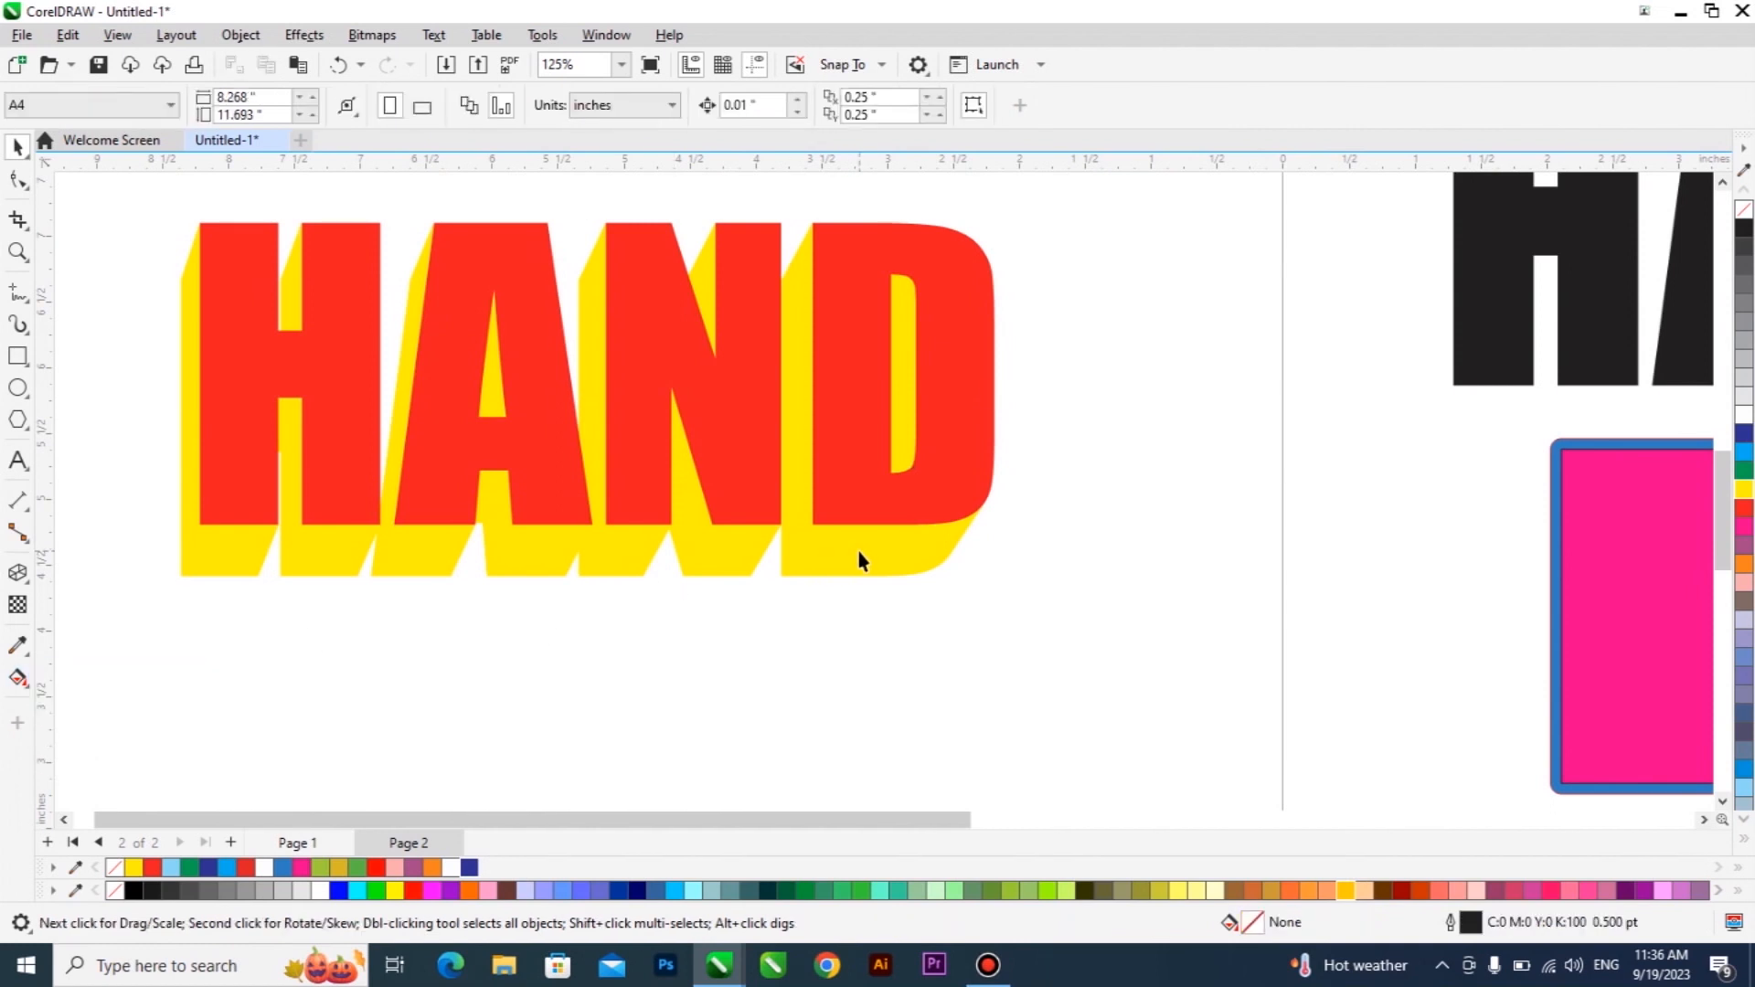
Edit the uniform fill of the yellow extruded sides, trying several CMYK Palette colors and settling on Chartreuse
click(859, 552)
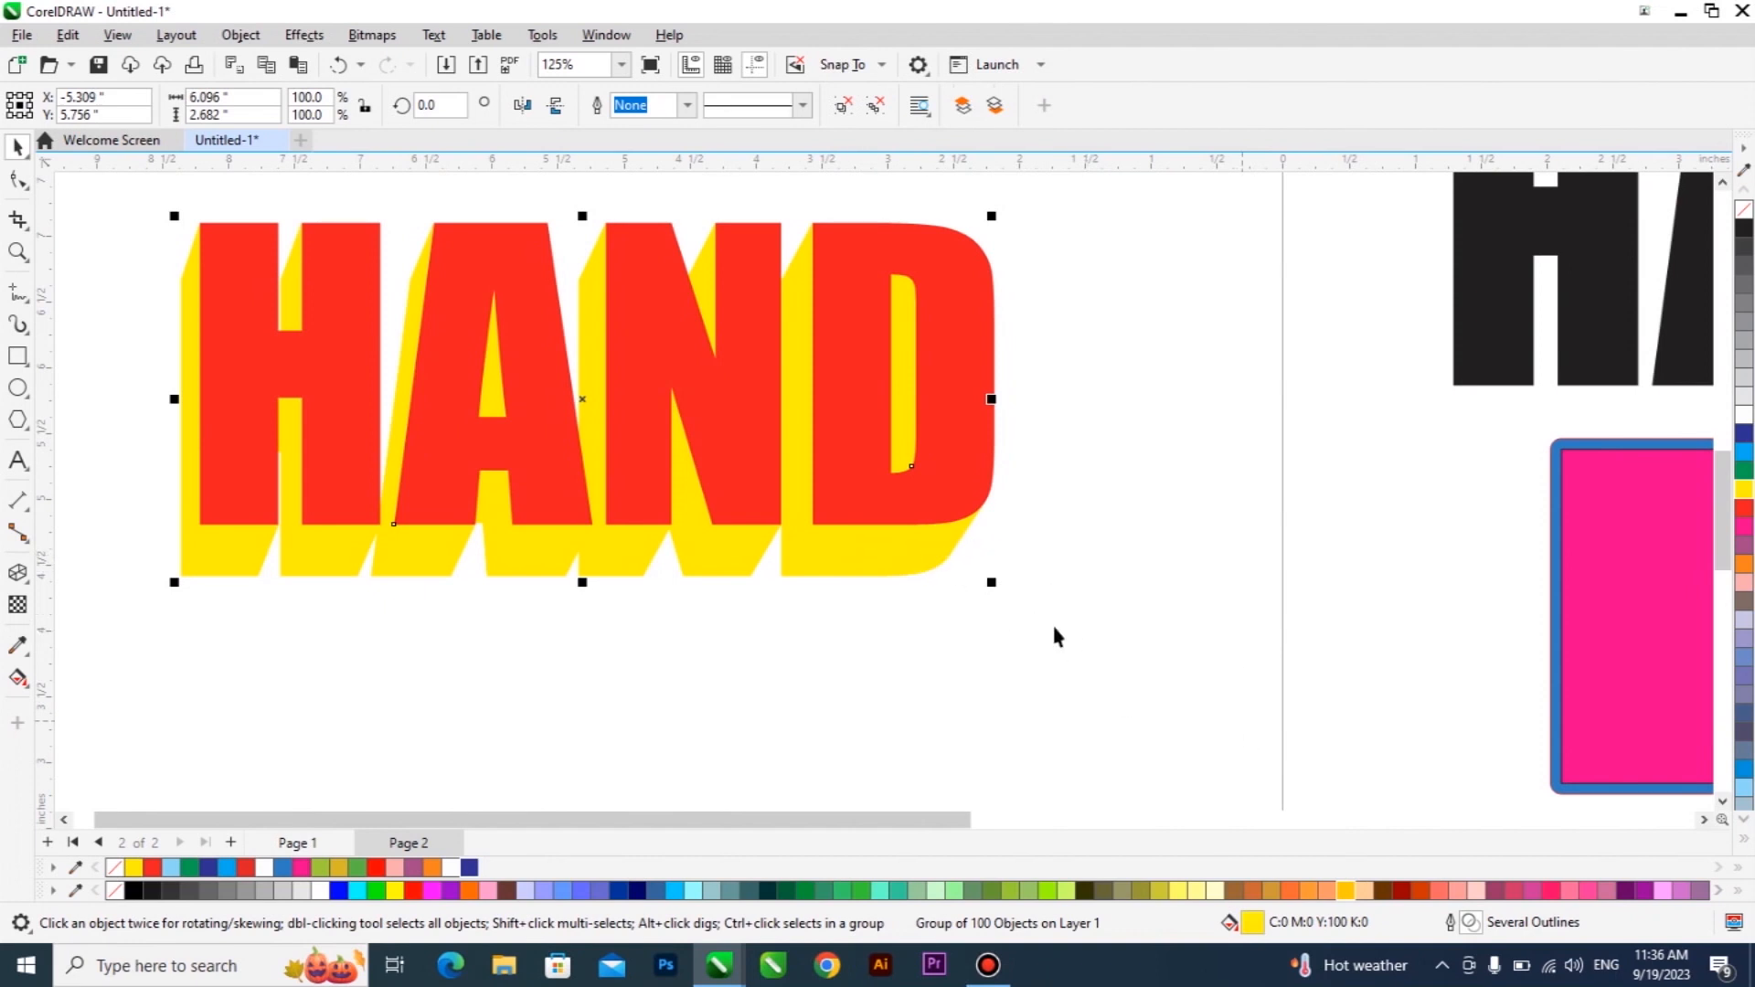
double_click(1322, 919)
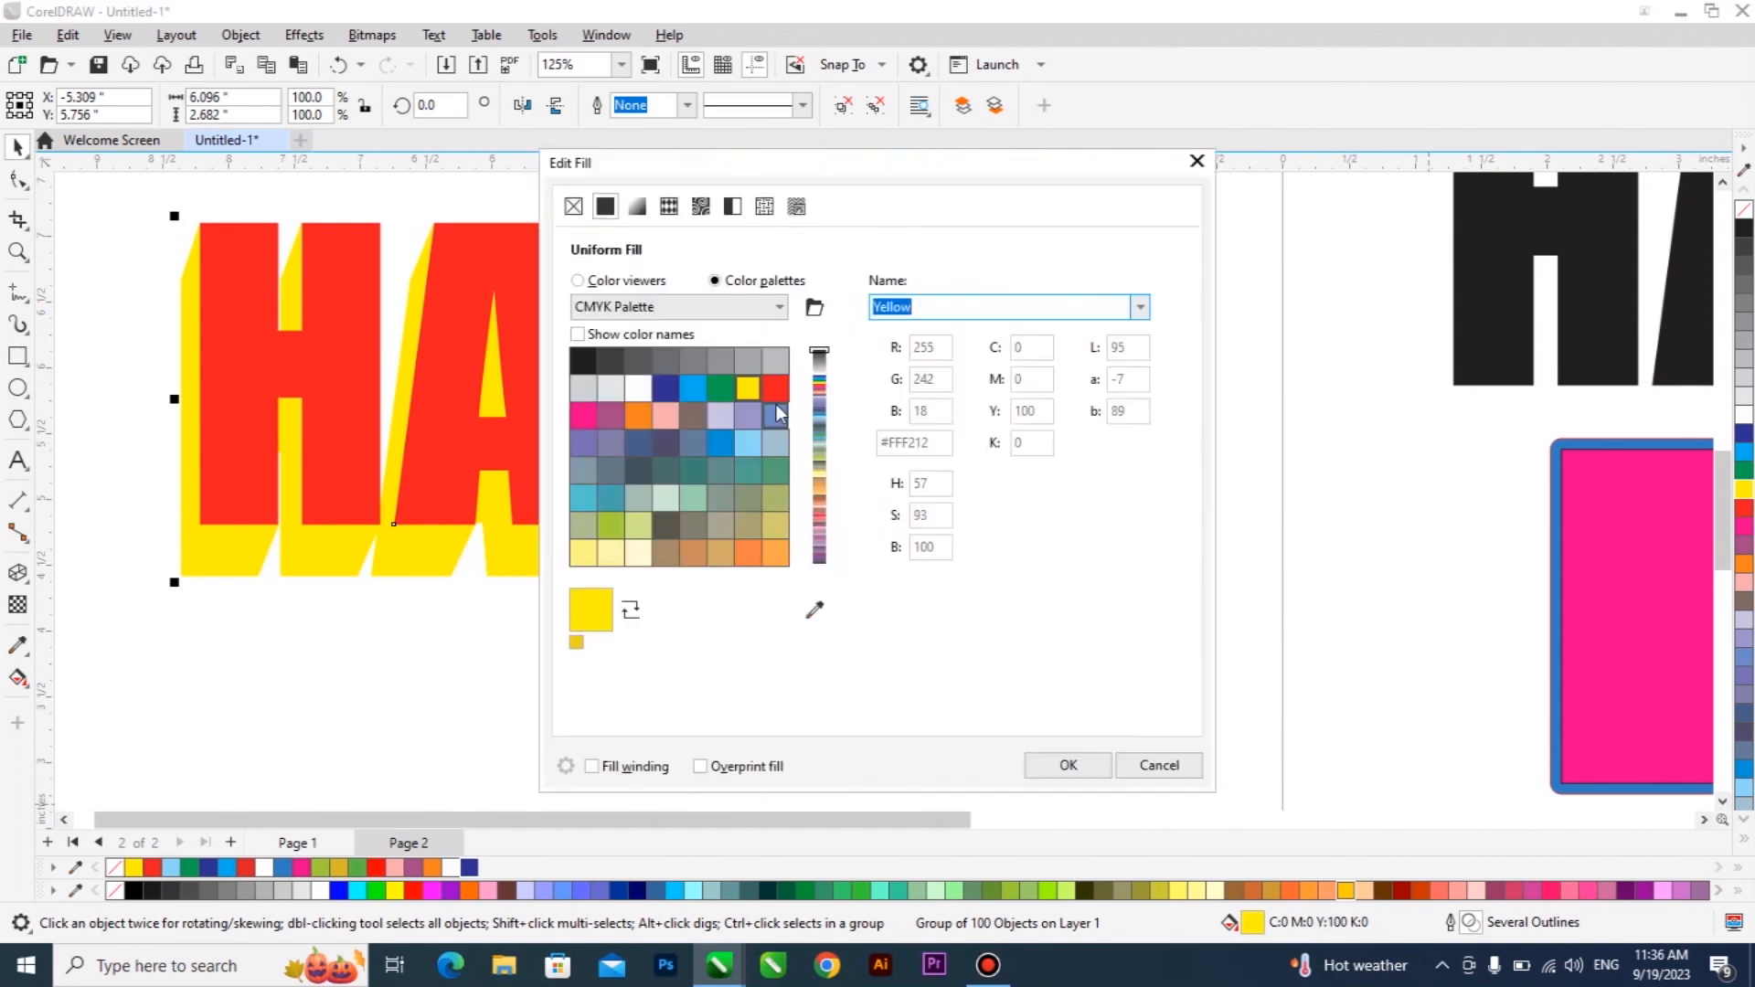
click(694, 423)
click(700, 384)
click(643, 436)
click(687, 475)
drag(908, 174, 1148, 174)
click(851, 527)
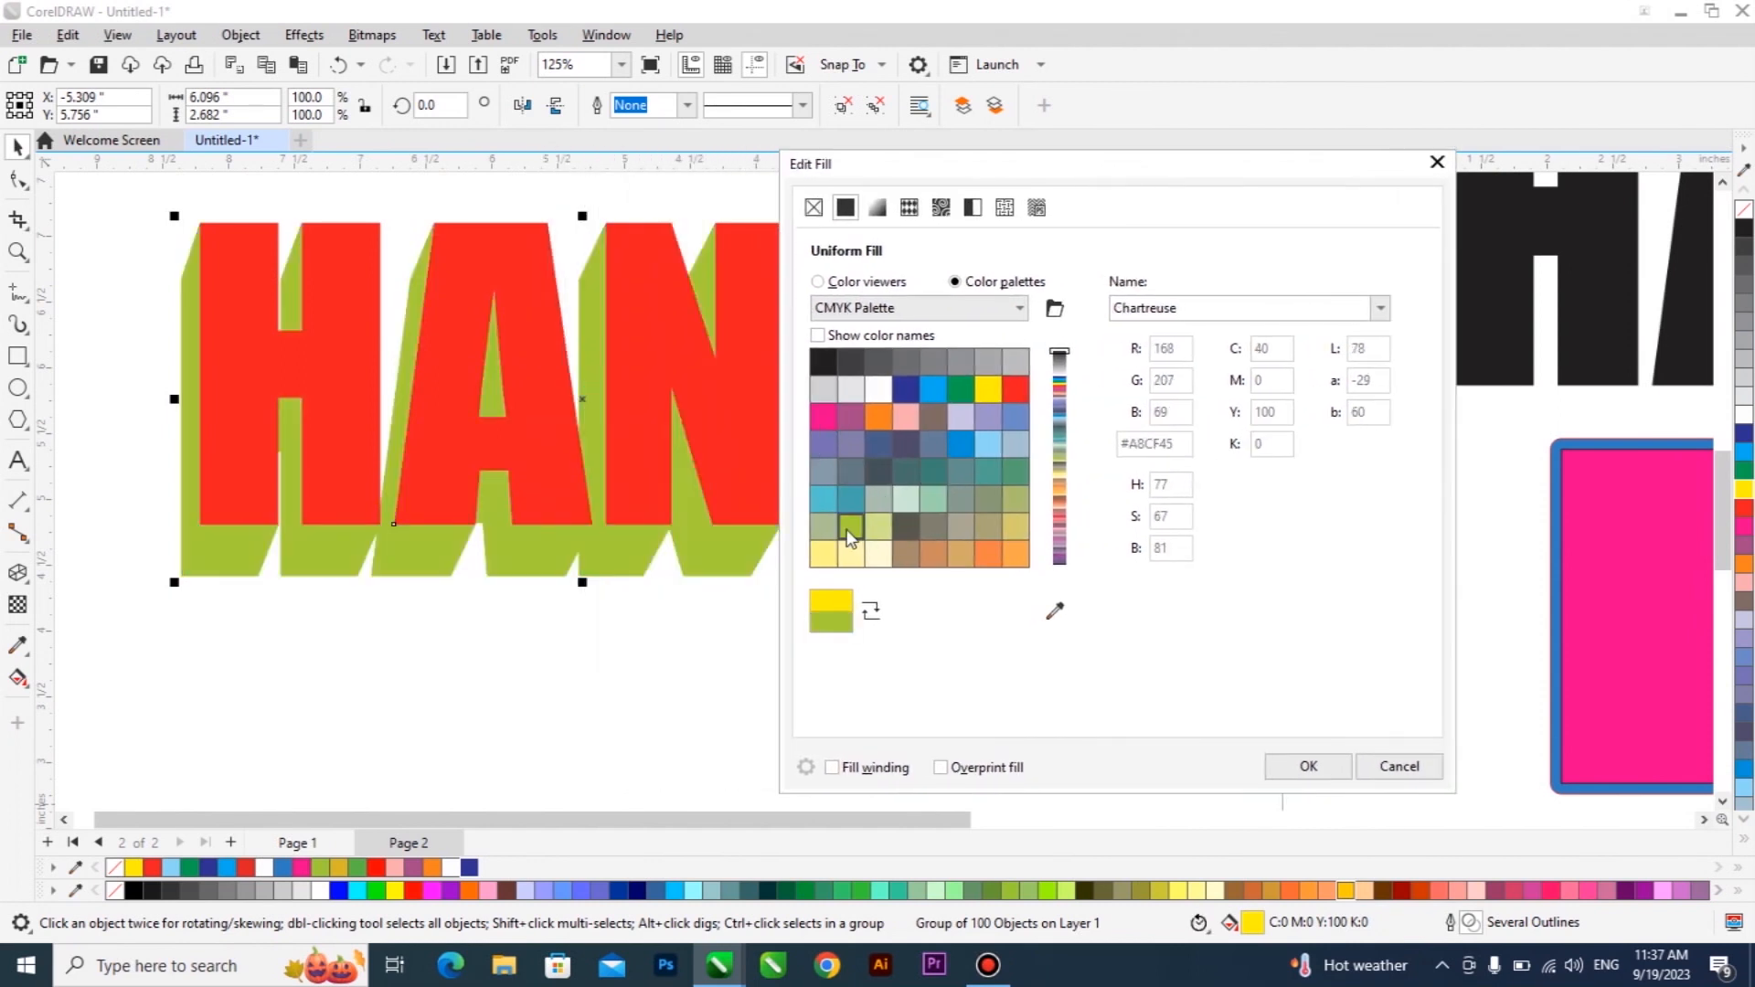
Give the extruded sides a fountain fill and set its start color to dark red, C32 M100 Y100 K48
click(880, 208)
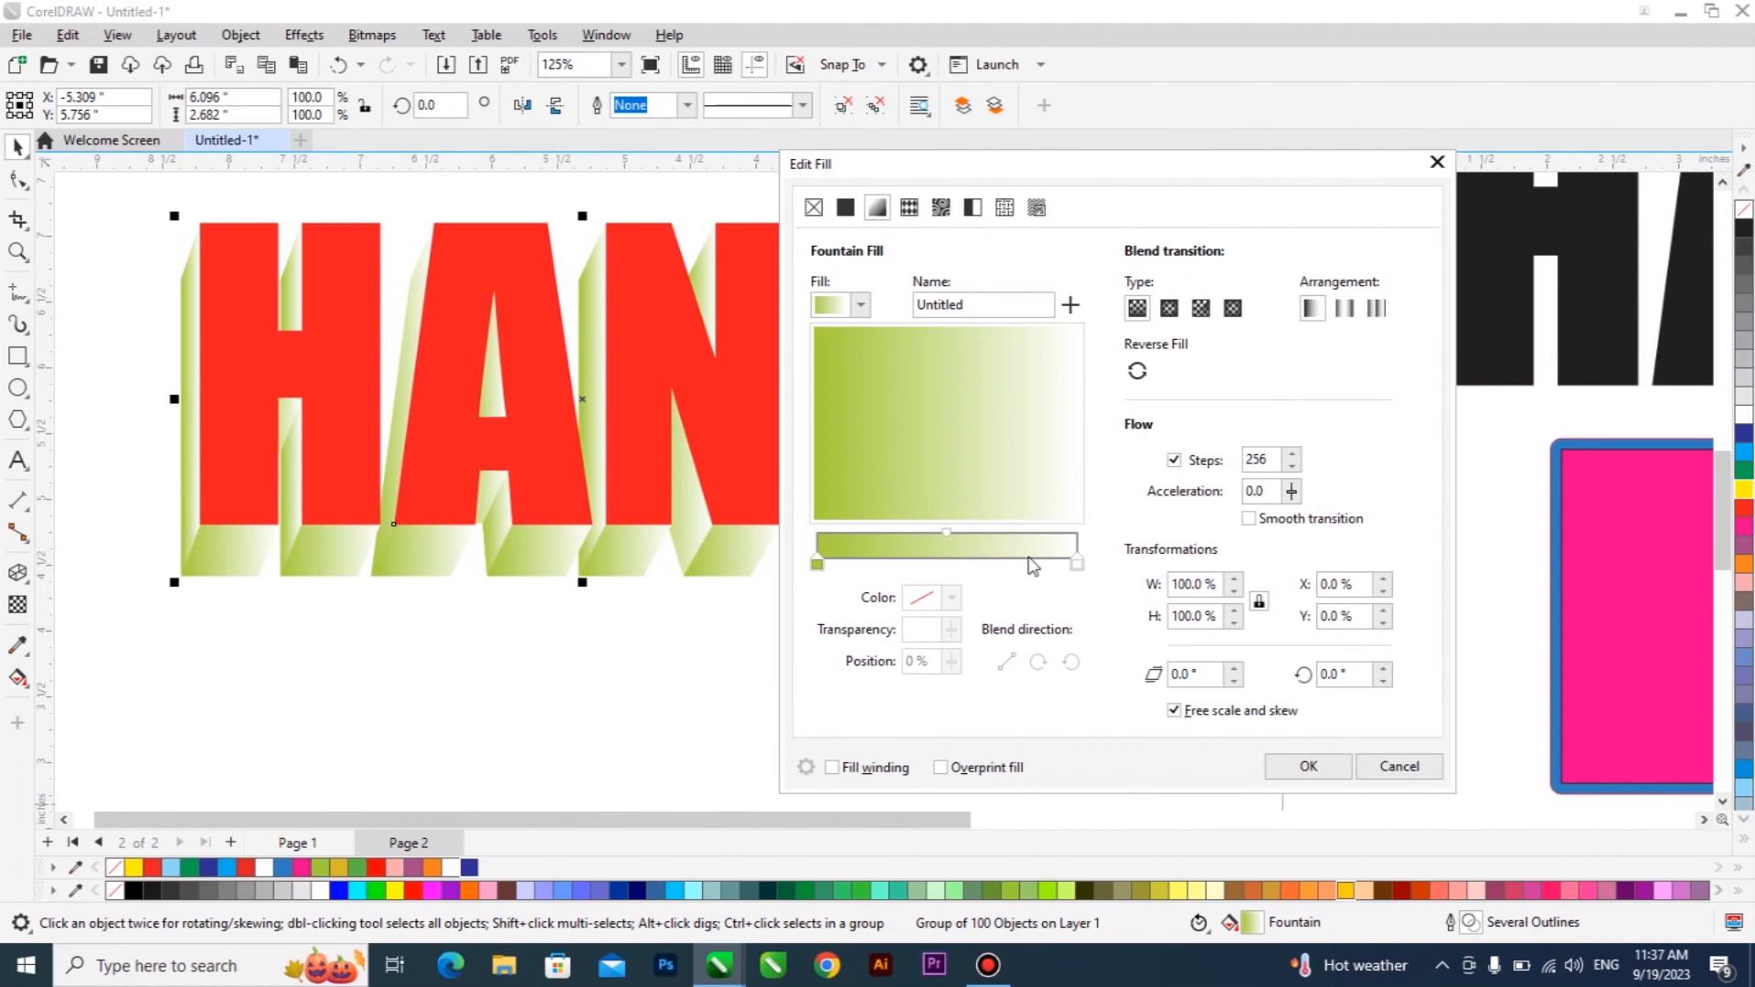
click(817, 564)
click(1077, 563)
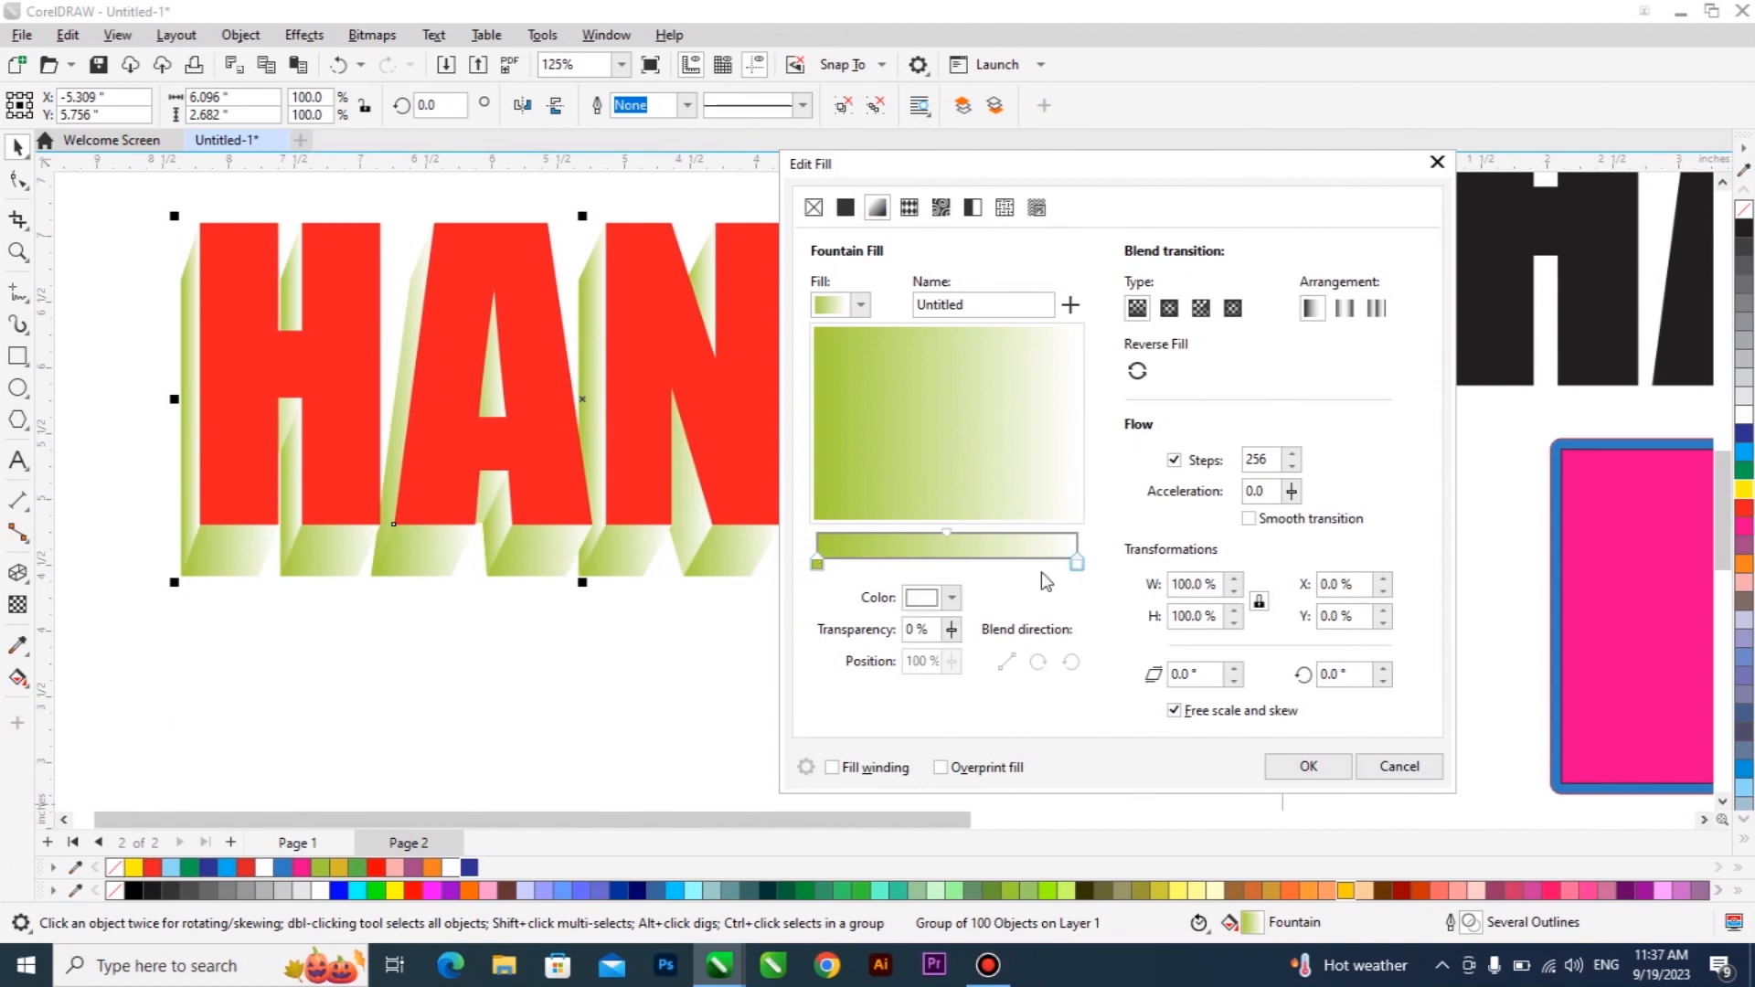
click(817, 565)
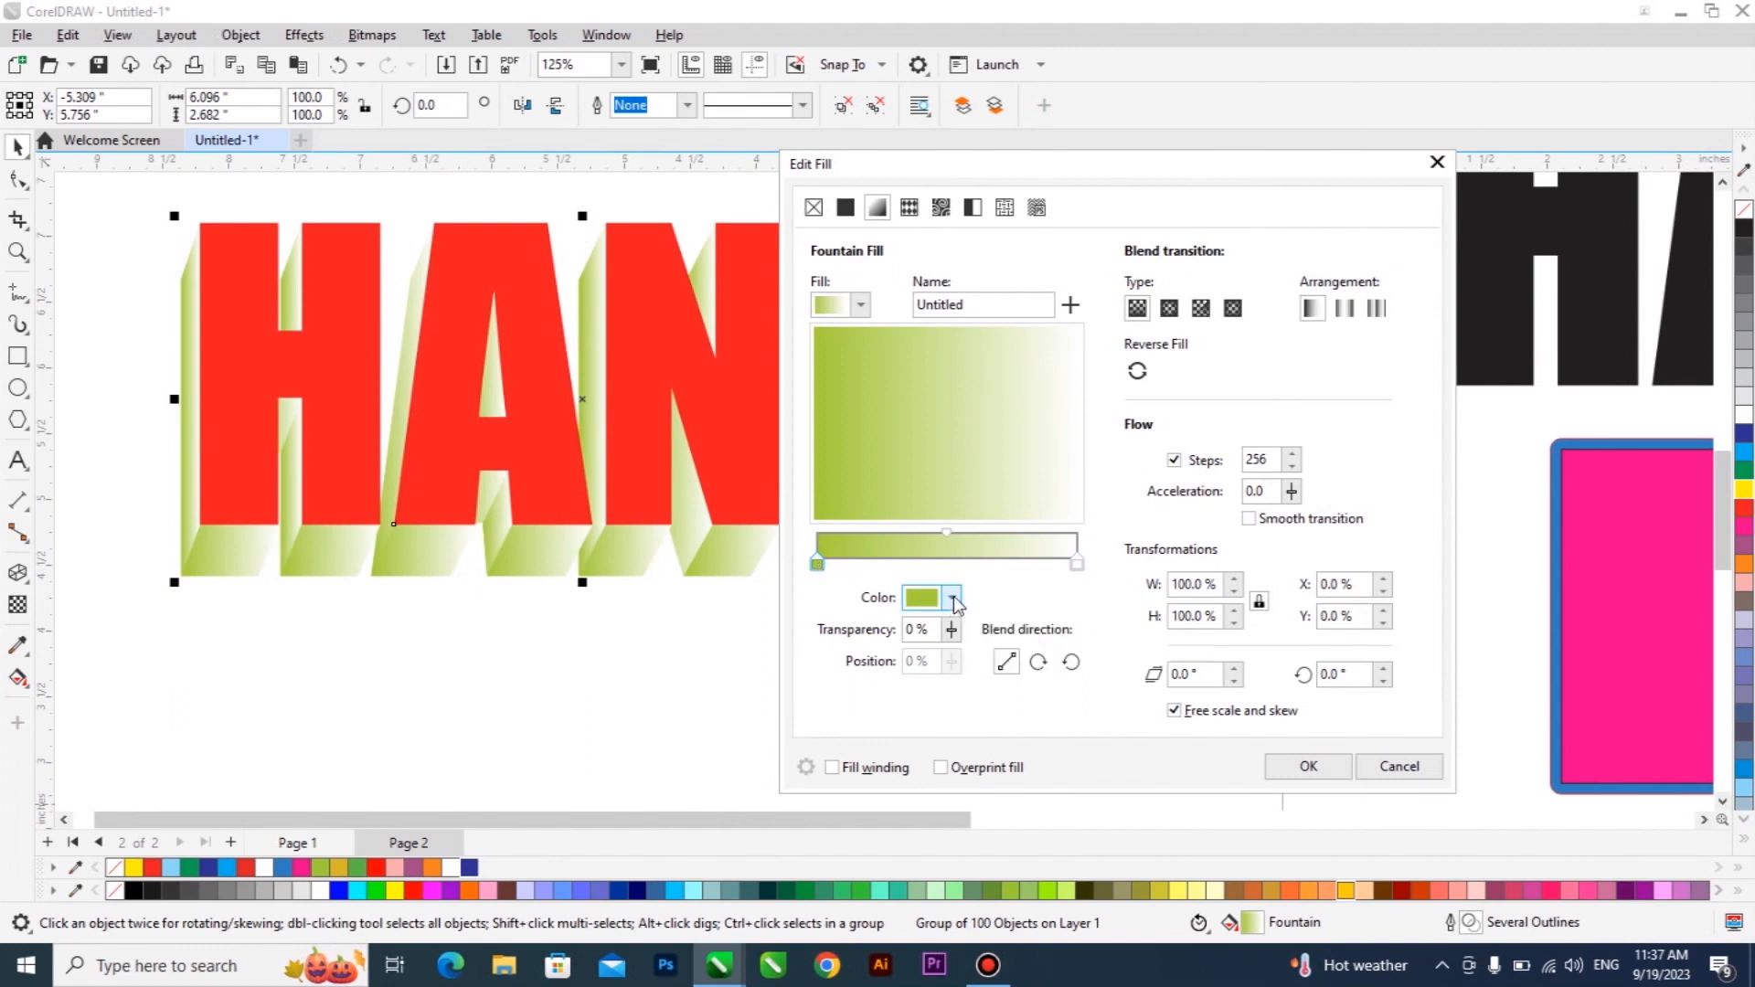
click(954, 599)
click(989, 275)
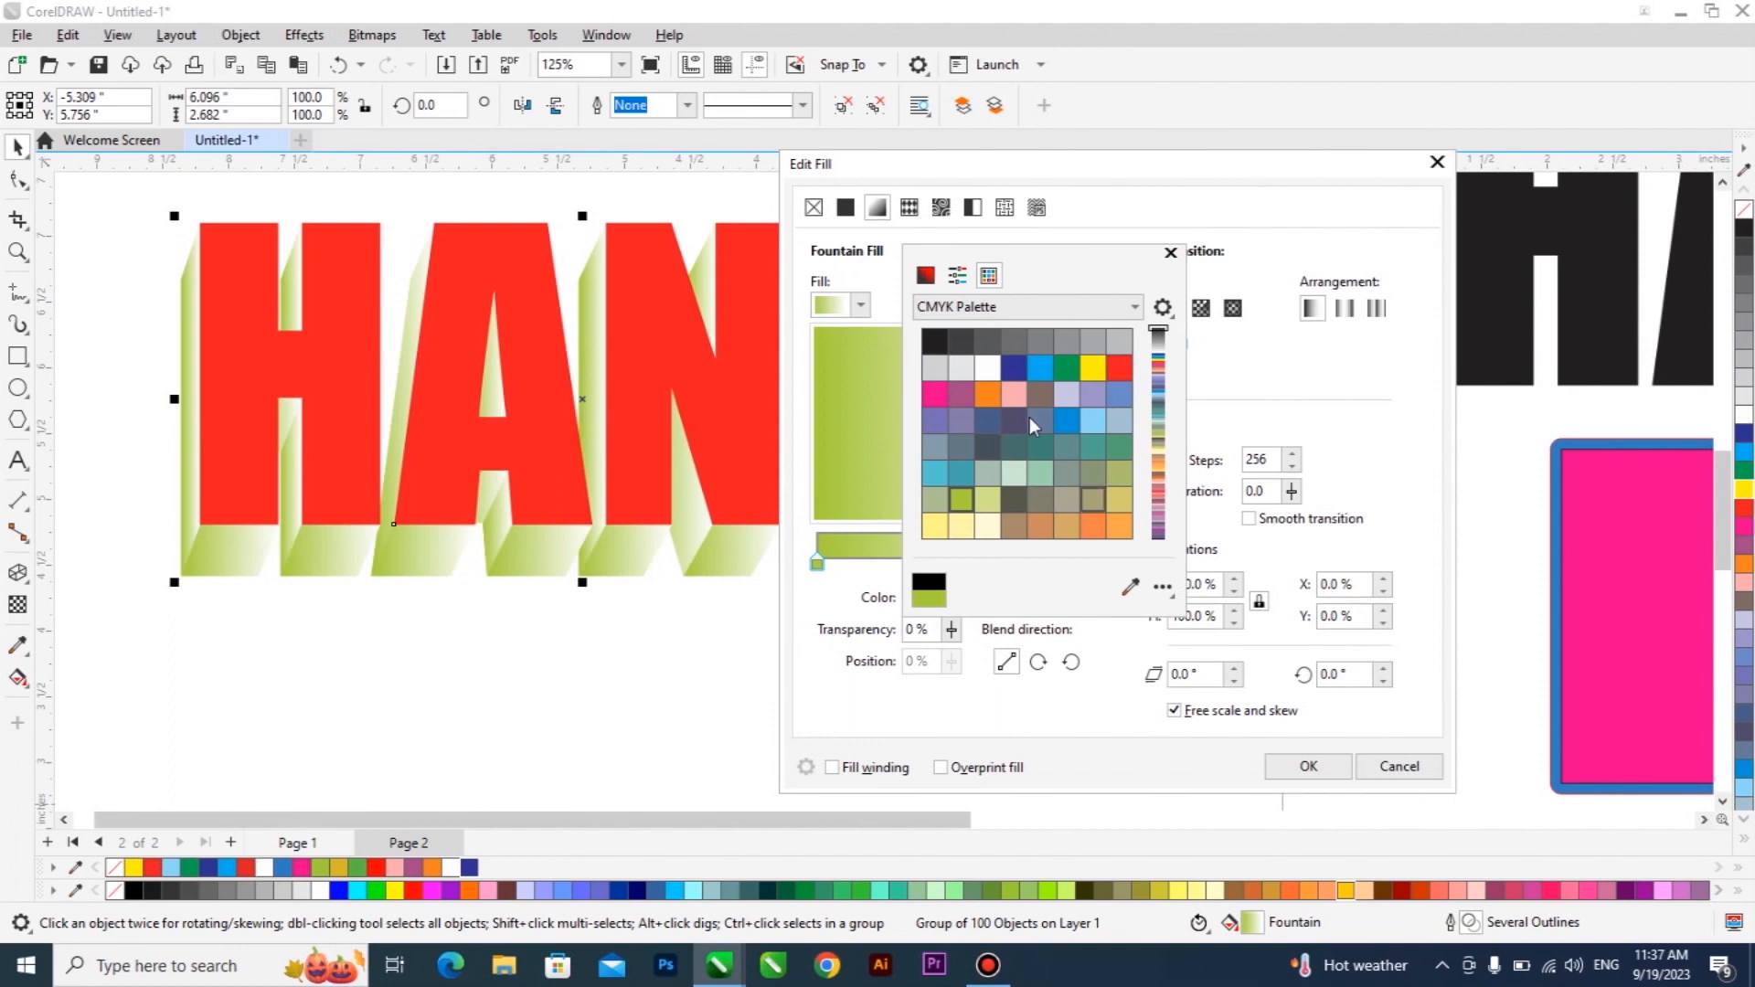
click(927, 276)
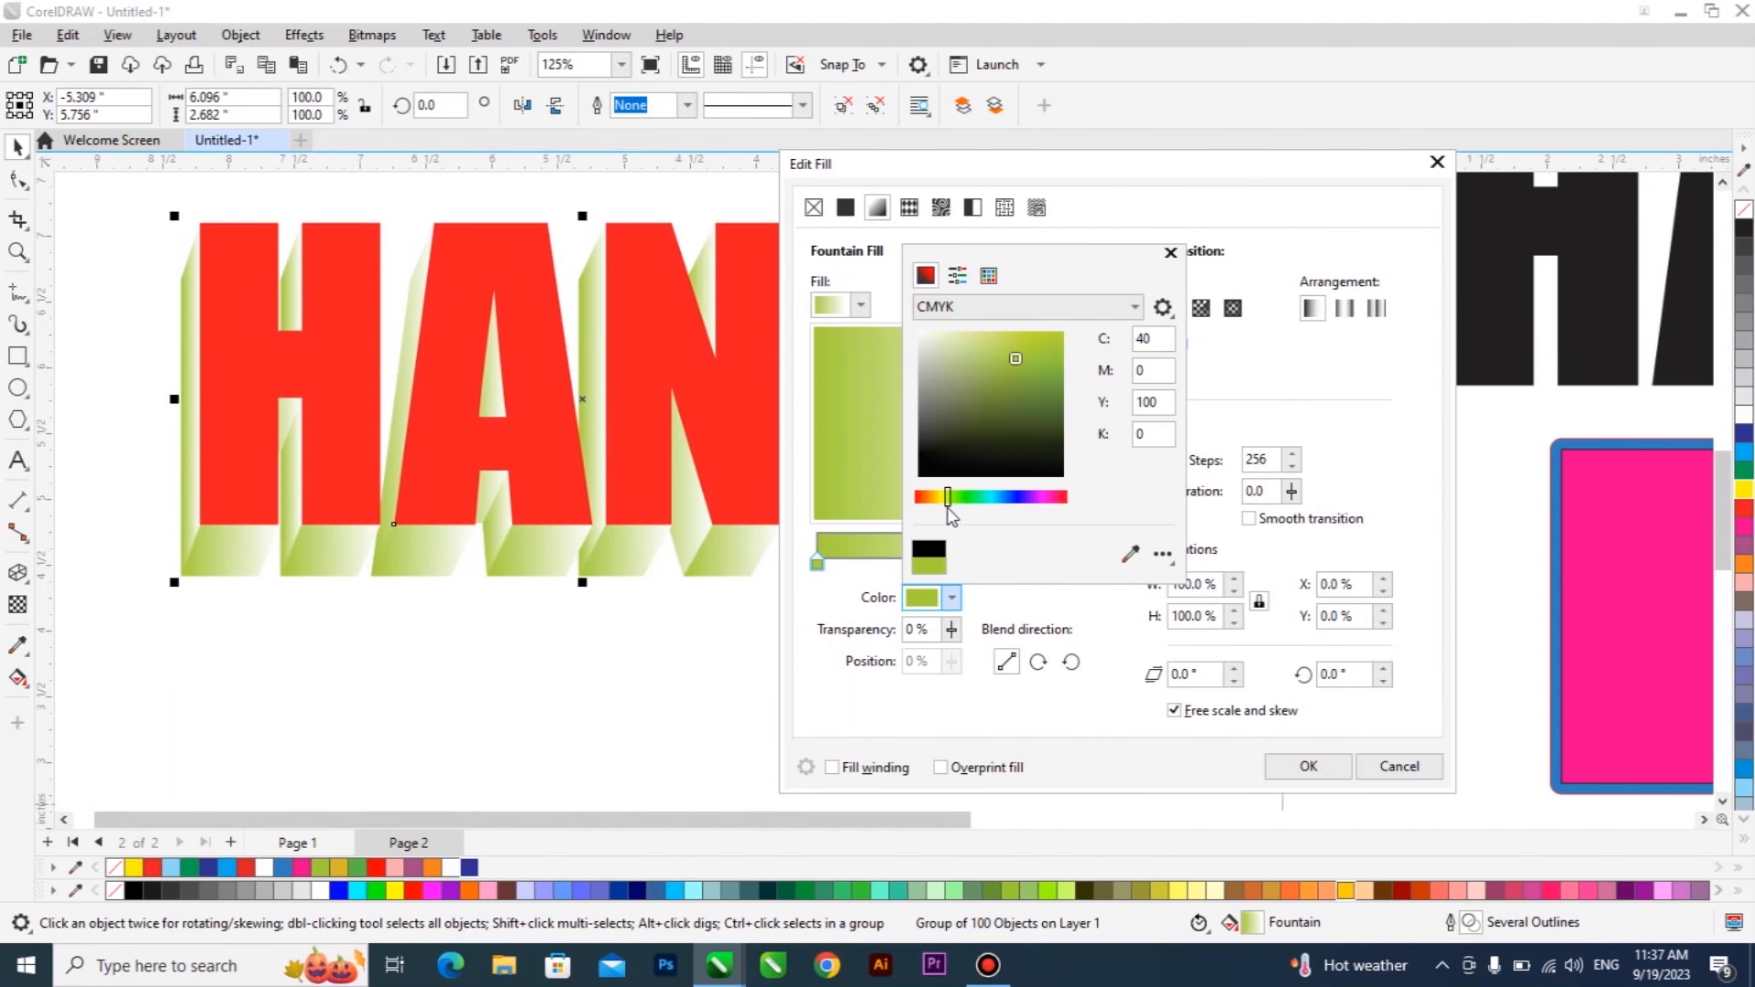
drag(953, 497, 909, 499)
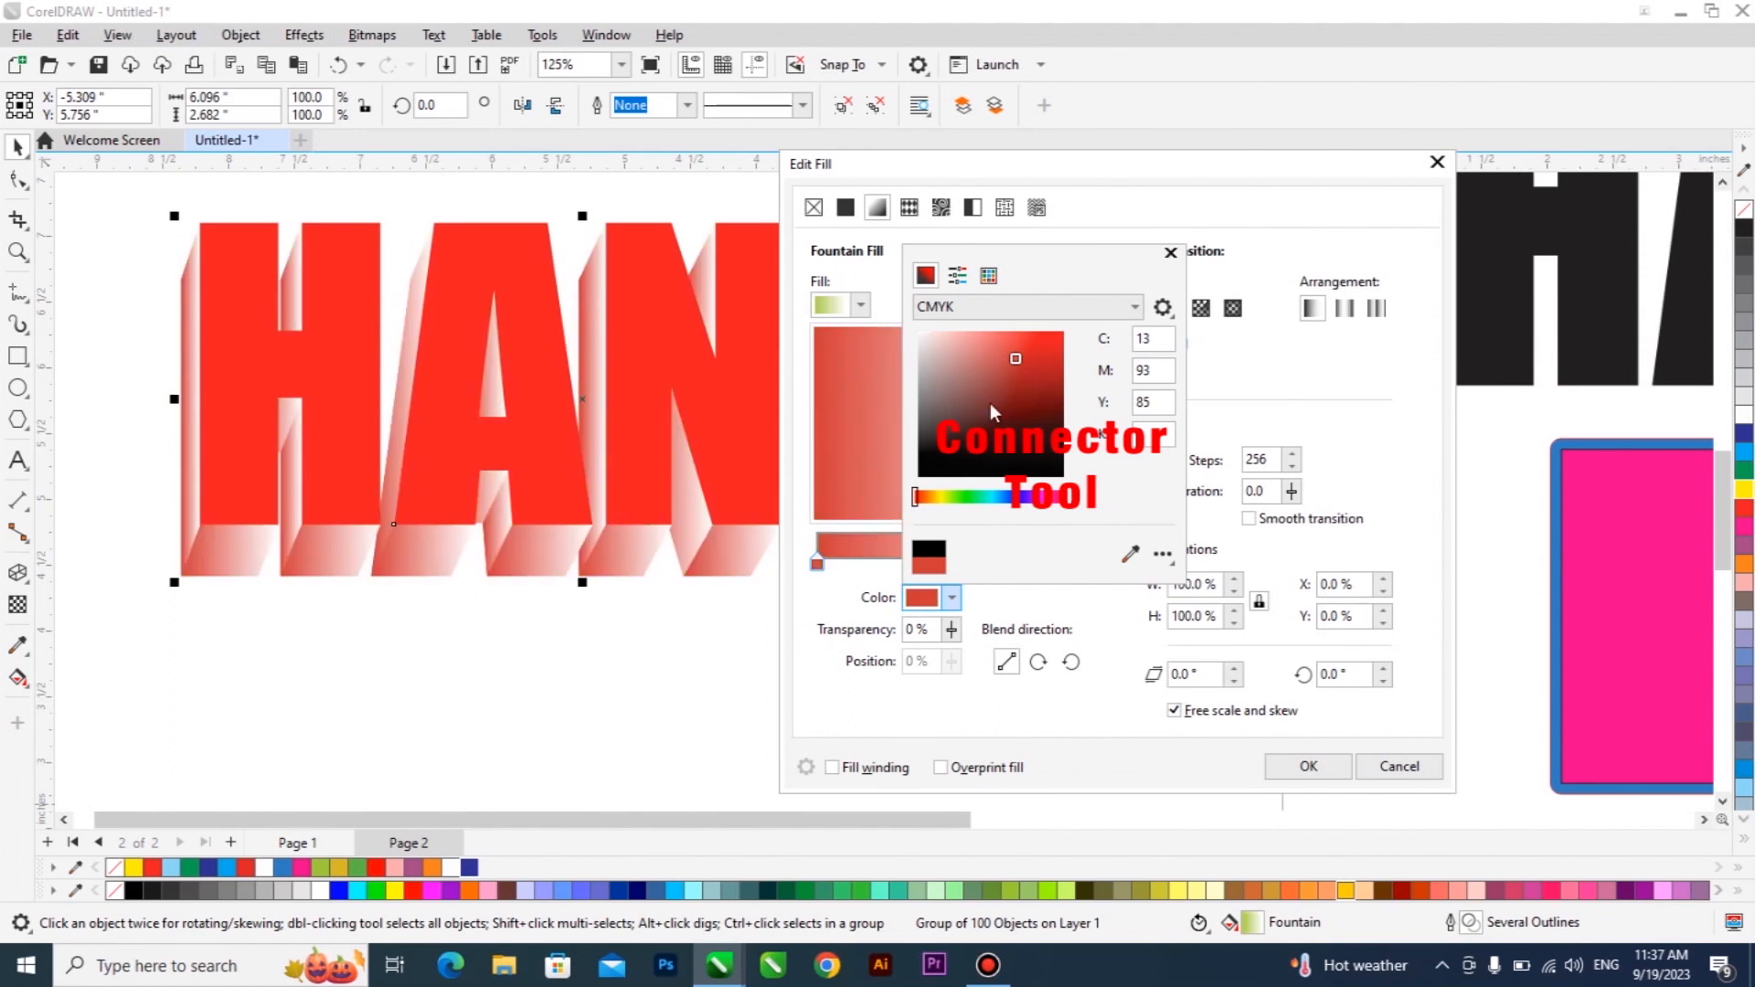
drag(1050, 341, 1035, 407)
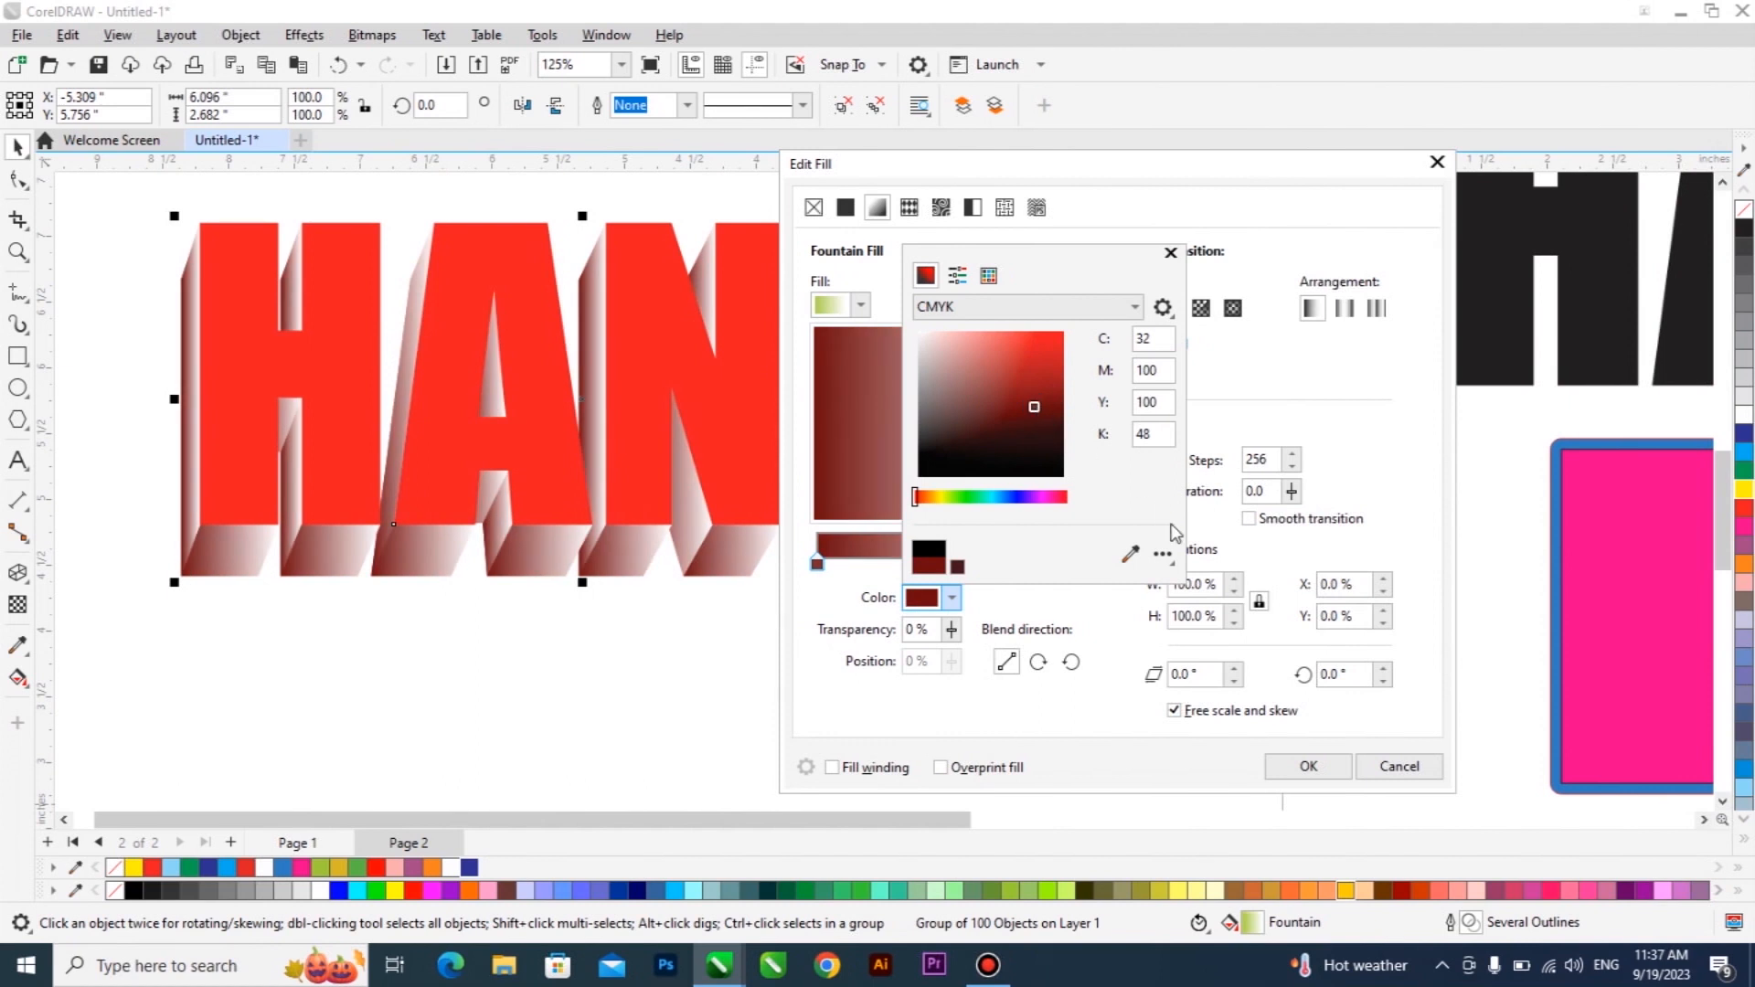
click(1385, 469)
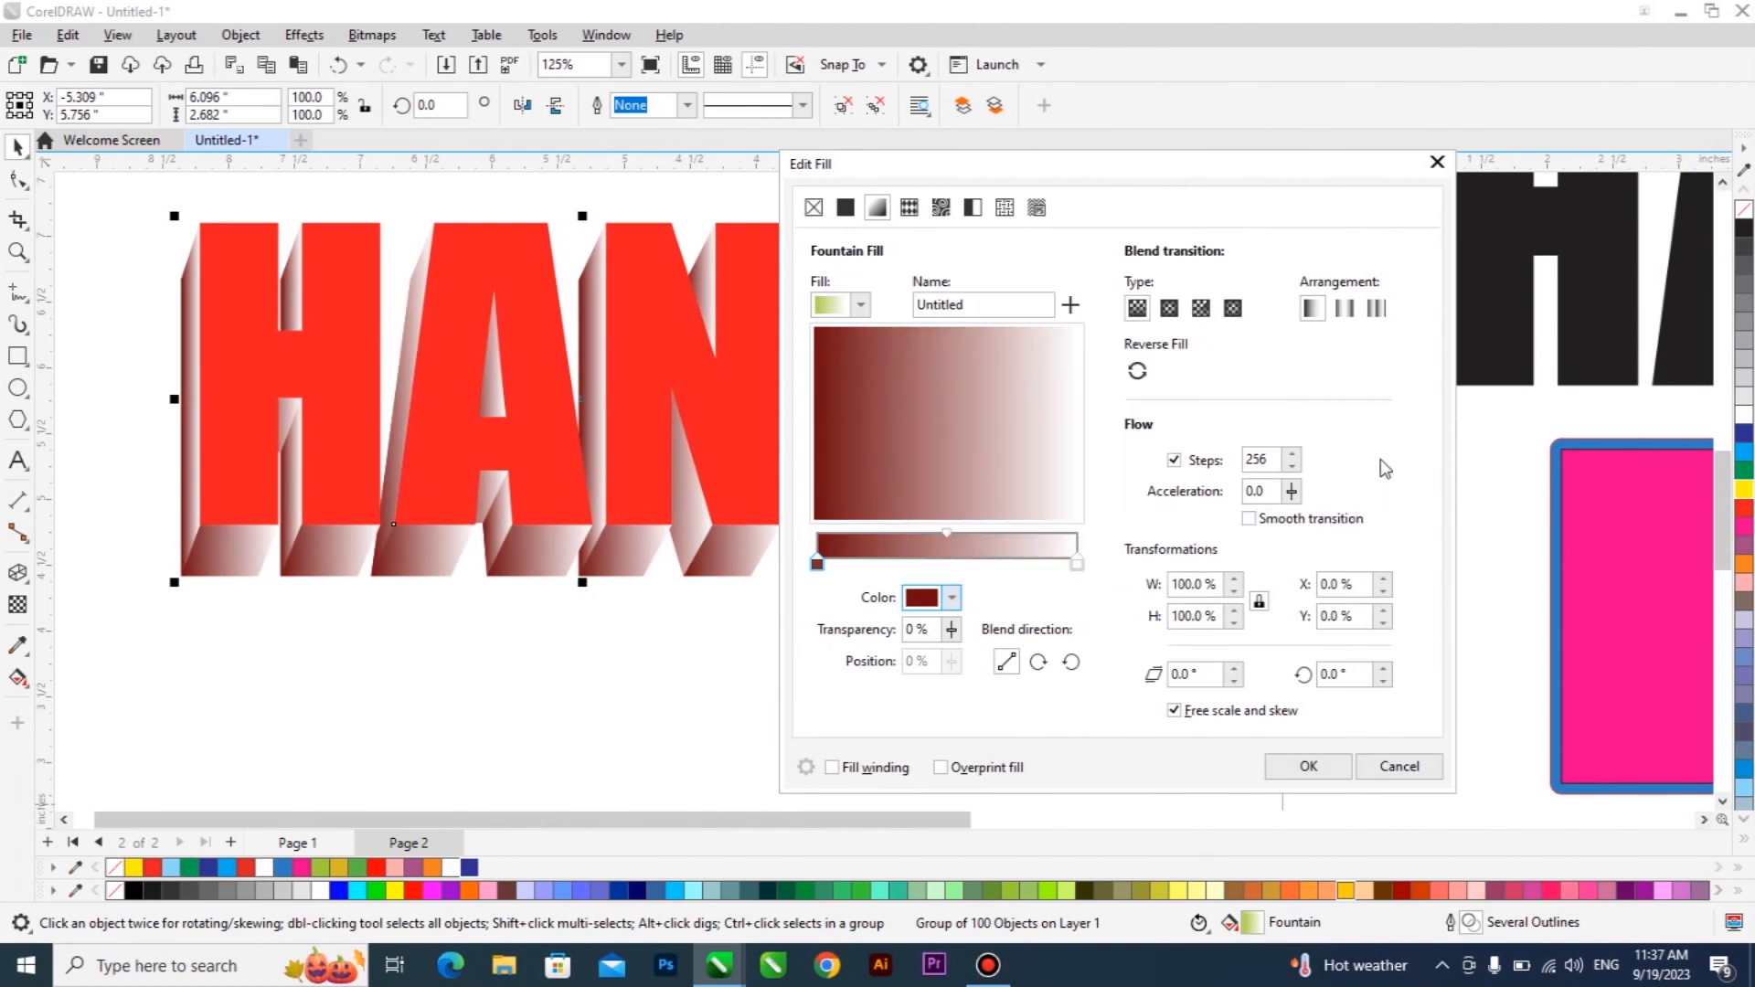
Change the fountain fill's white end color to a red slightly darker than #D11010
click(1078, 564)
click(954, 600)
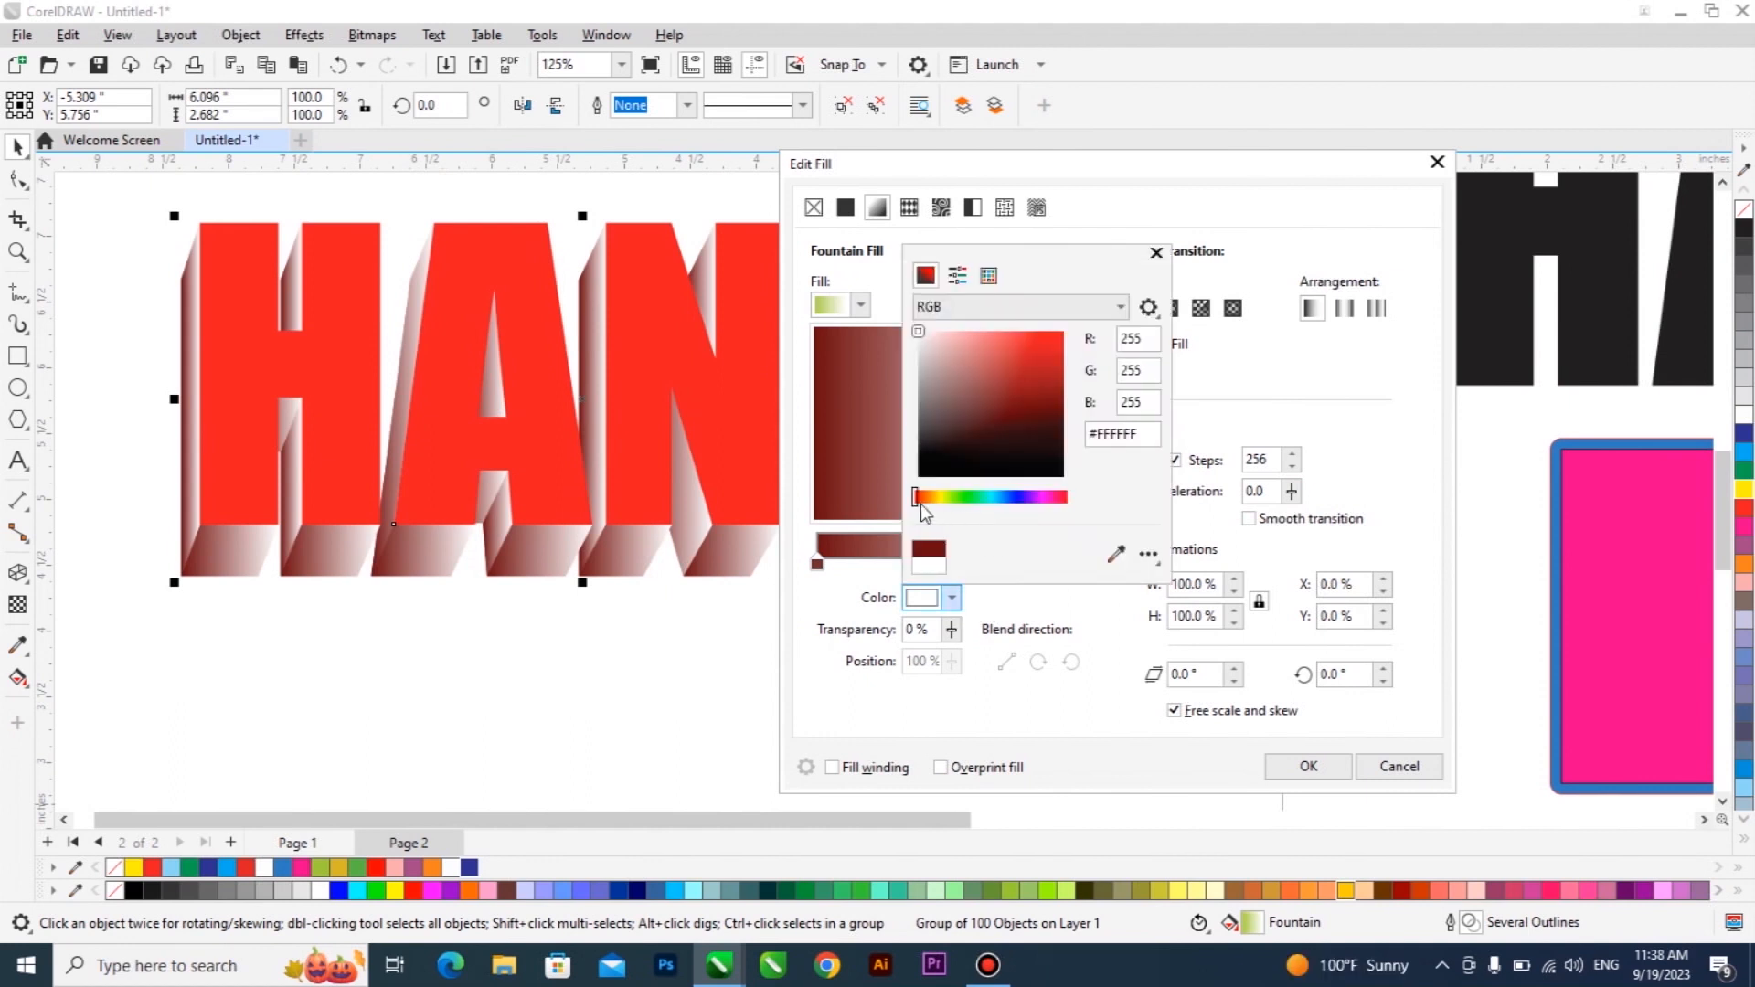
drag(1042, 359, 1052, 359)
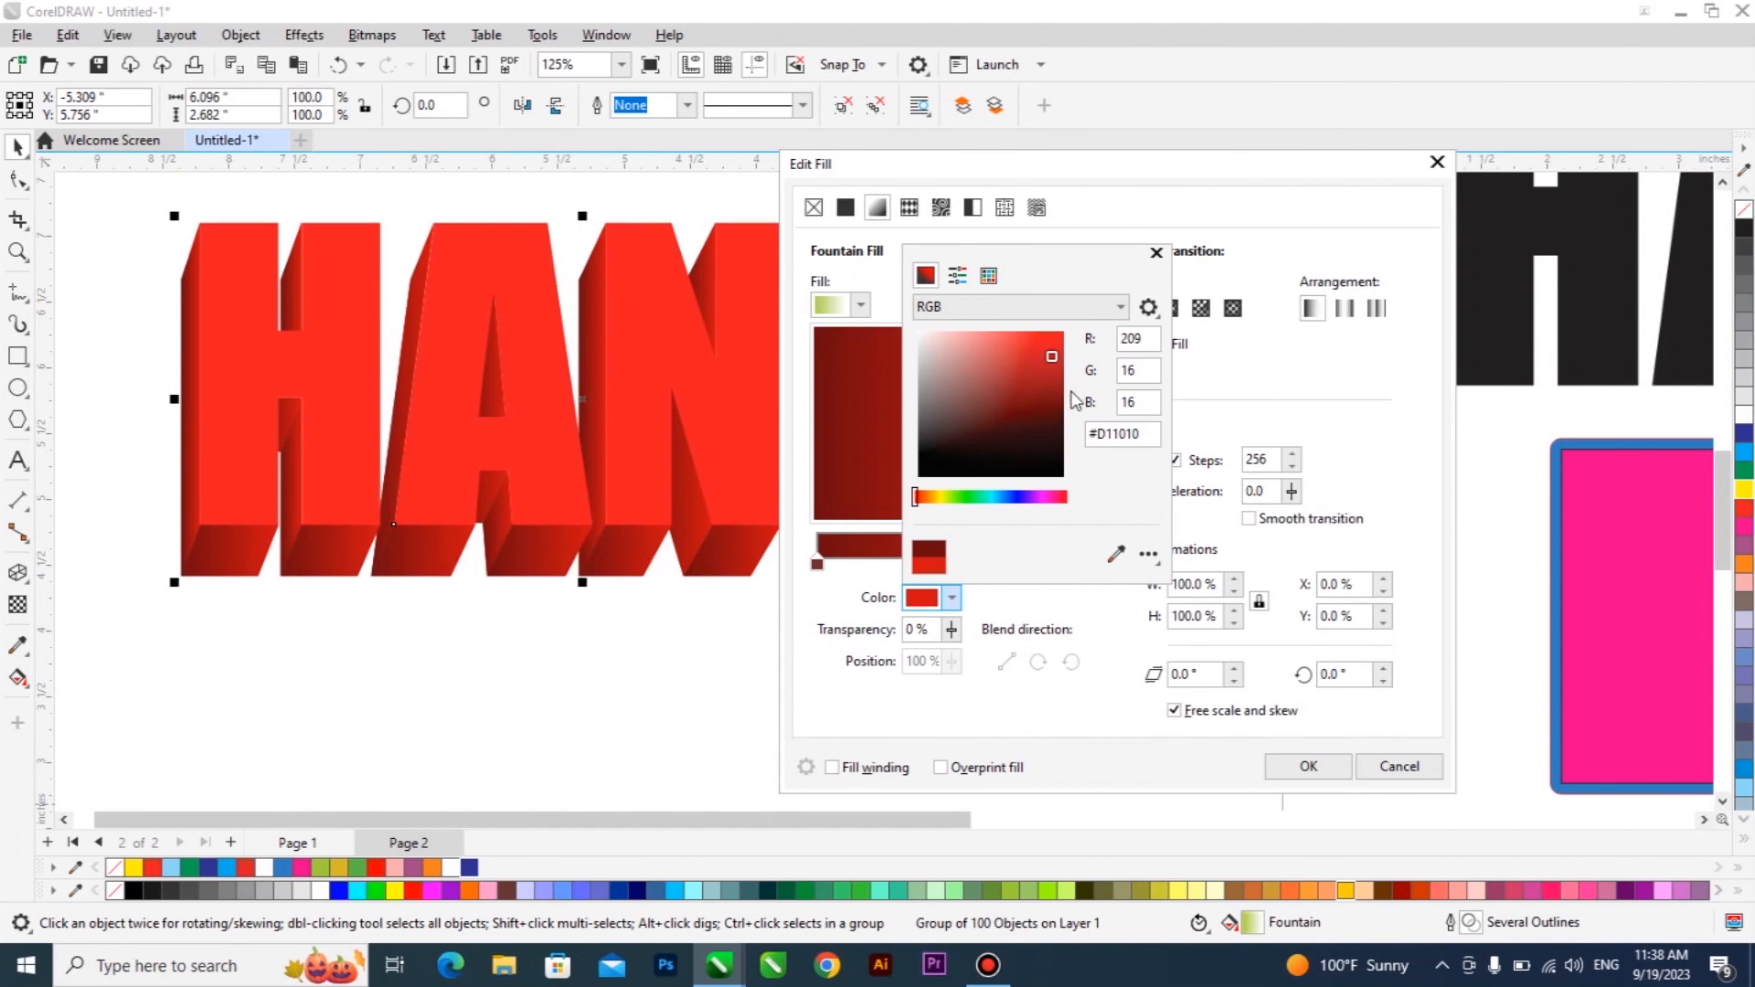
drag(1052, 359, 1052, 366)
click(1347, 423)
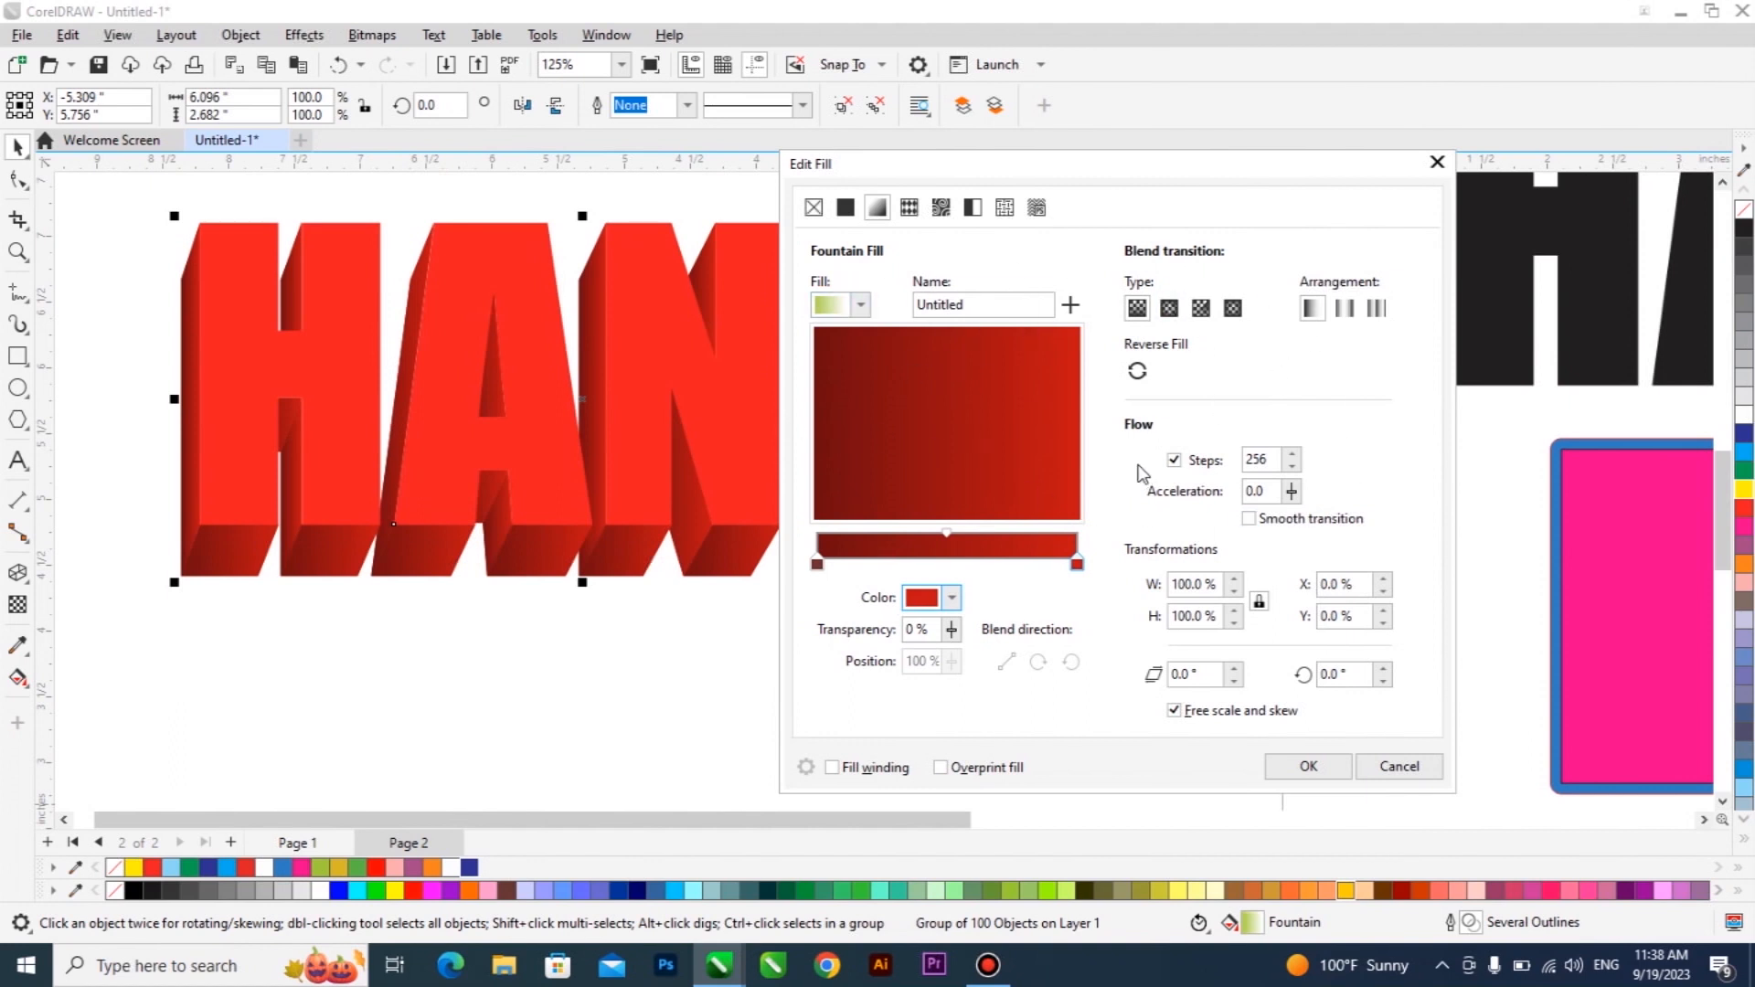
Angle the extruded sides' gradient to 283.5° and try the elliptical, conical and rectangular types with different repeat arrangements
drag(972, 393, 964, 485)
click(1171, 309)
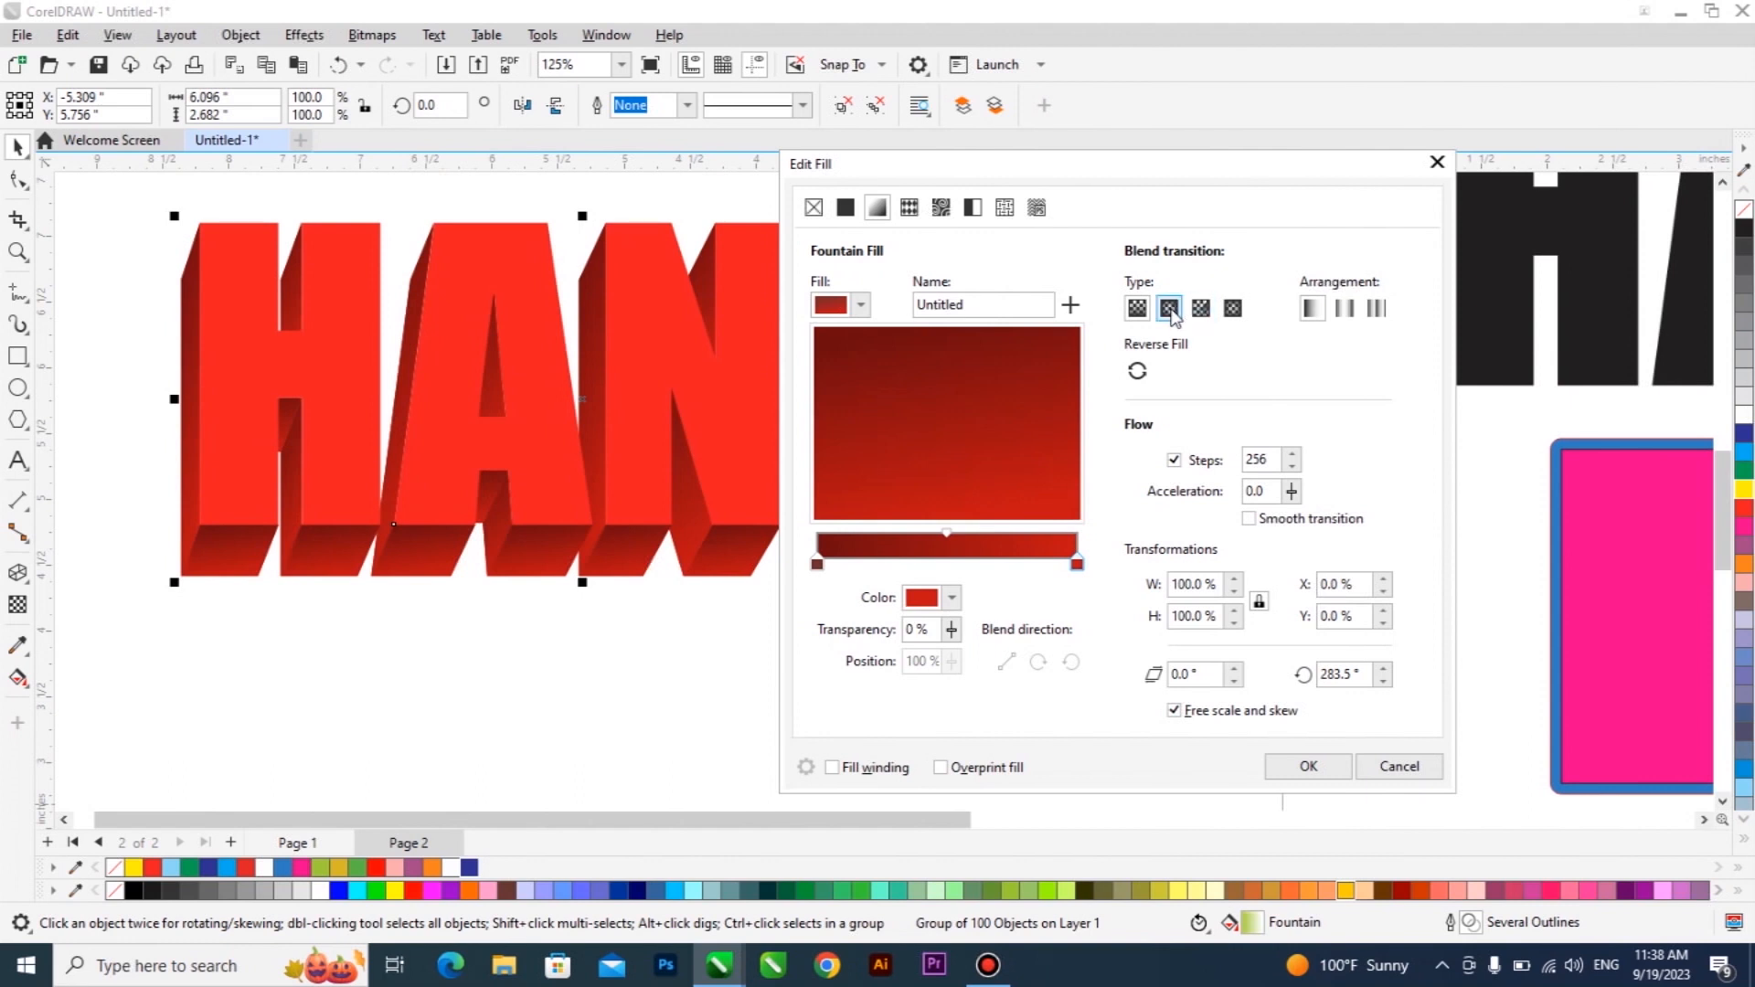
click(1170, 309)
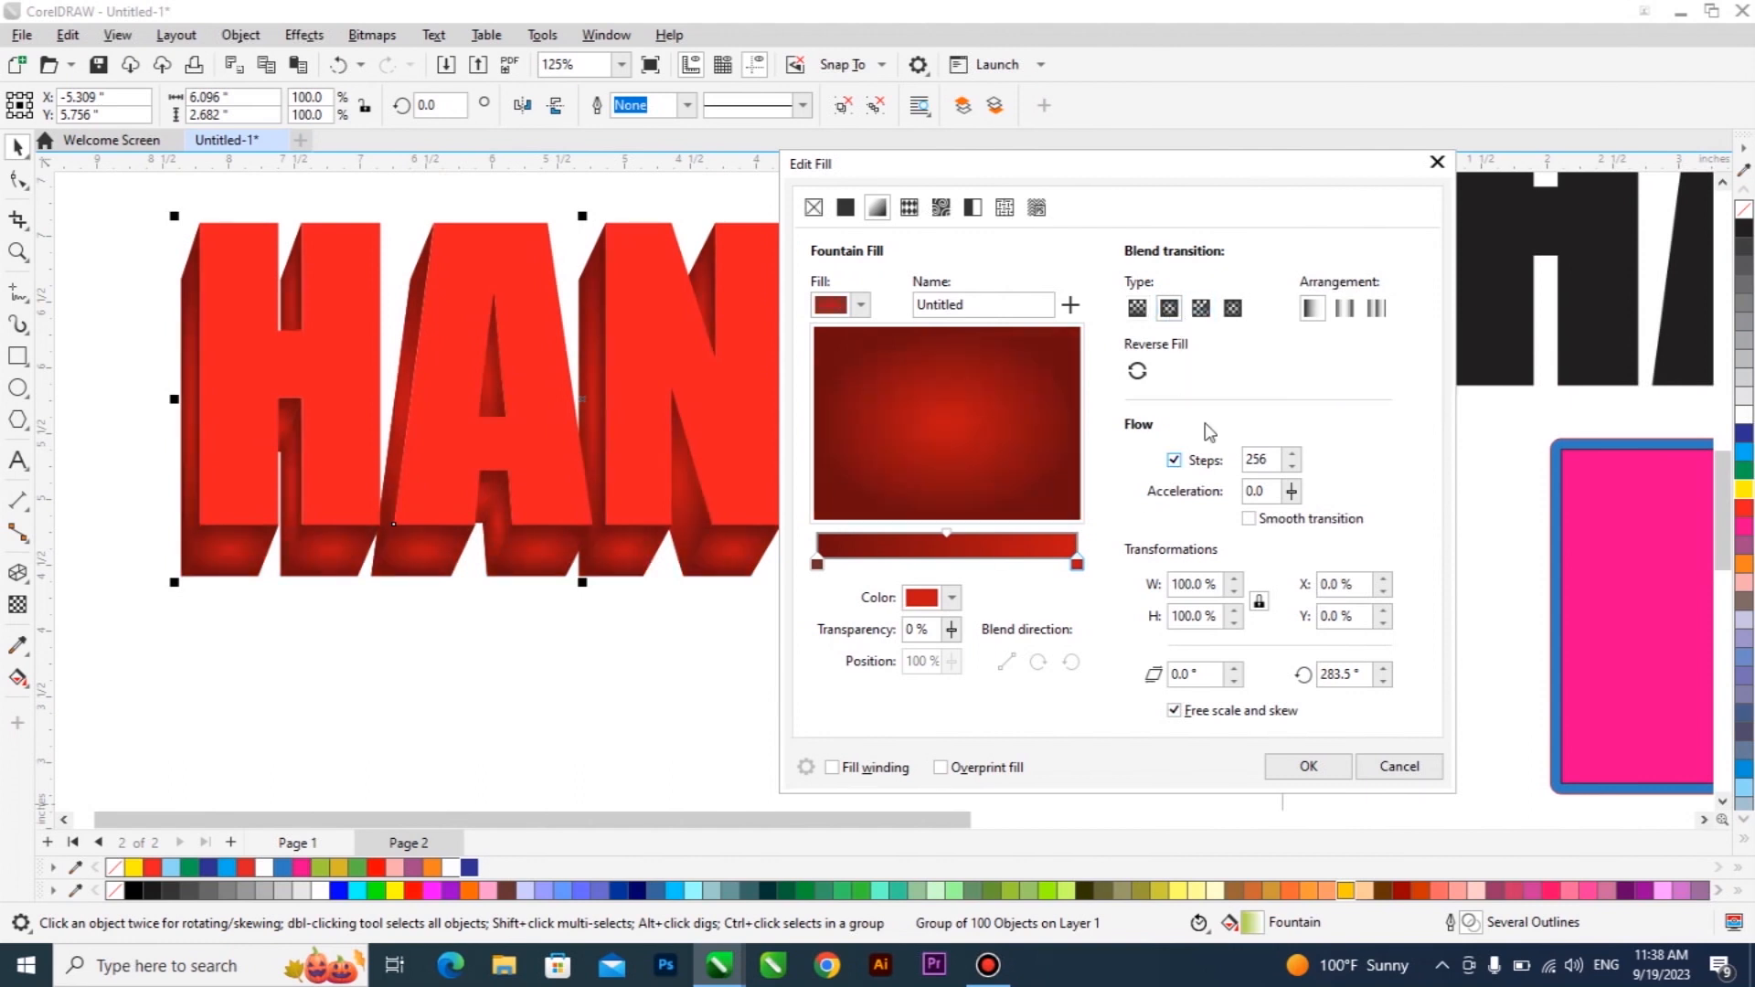
click(1201, 309)
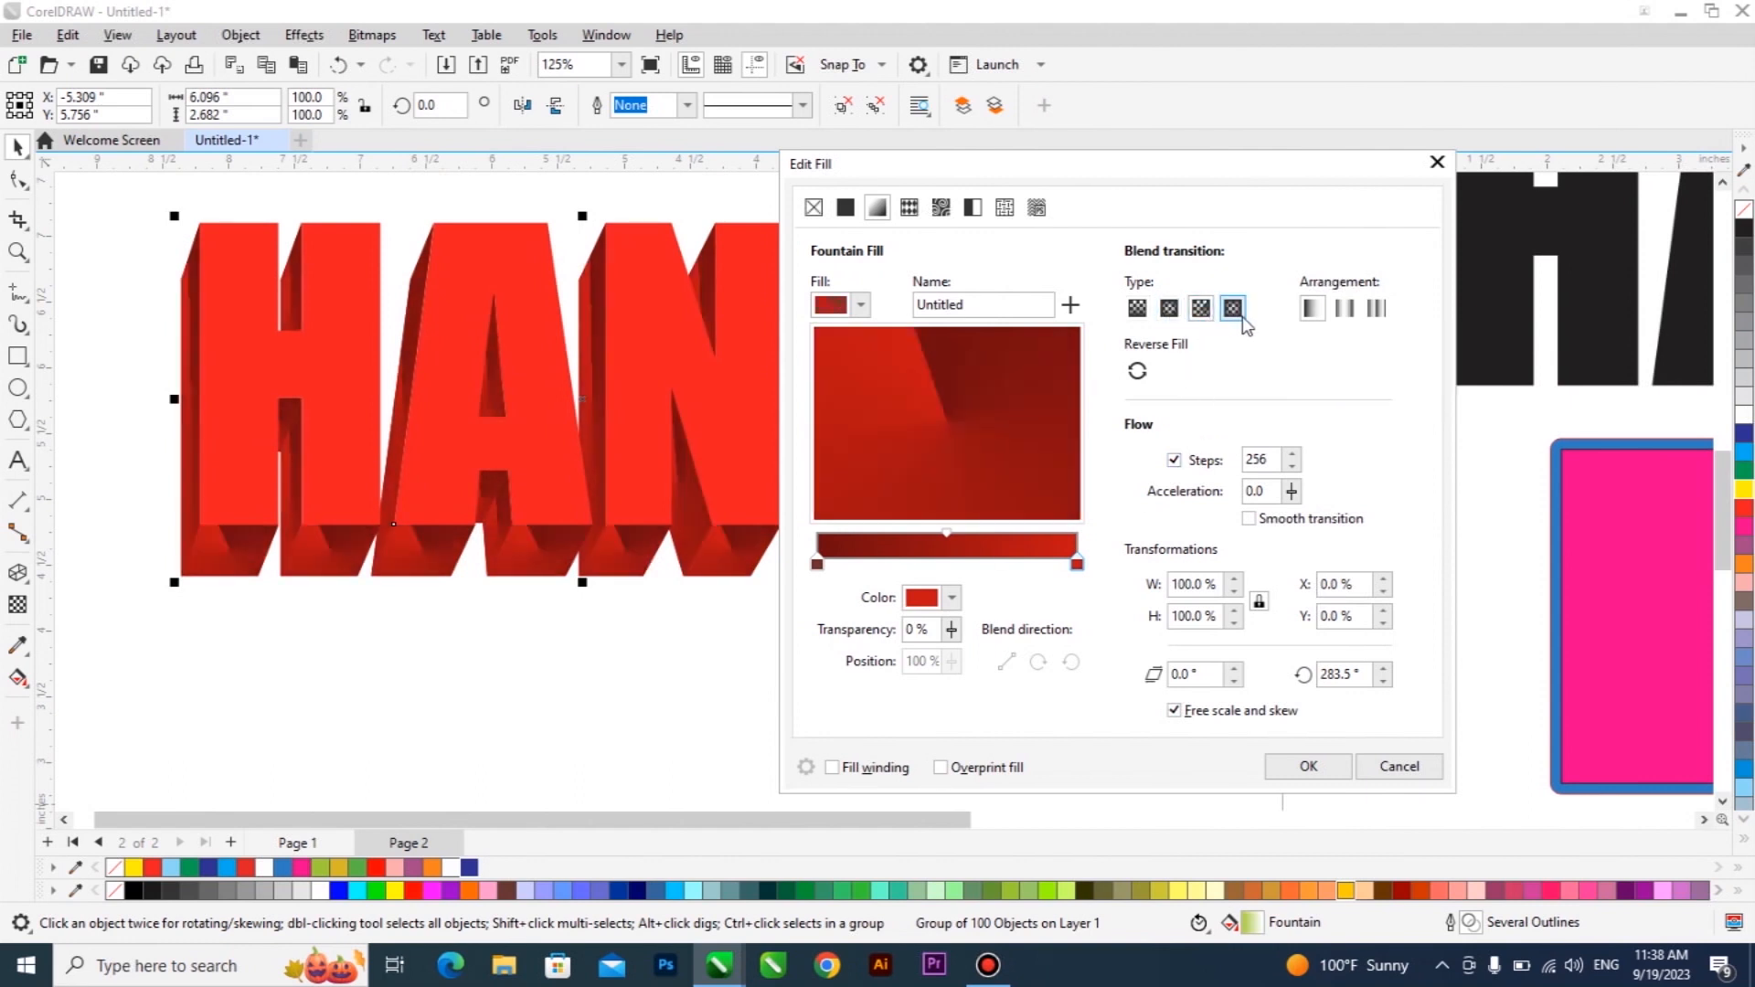
click(1242, 318)
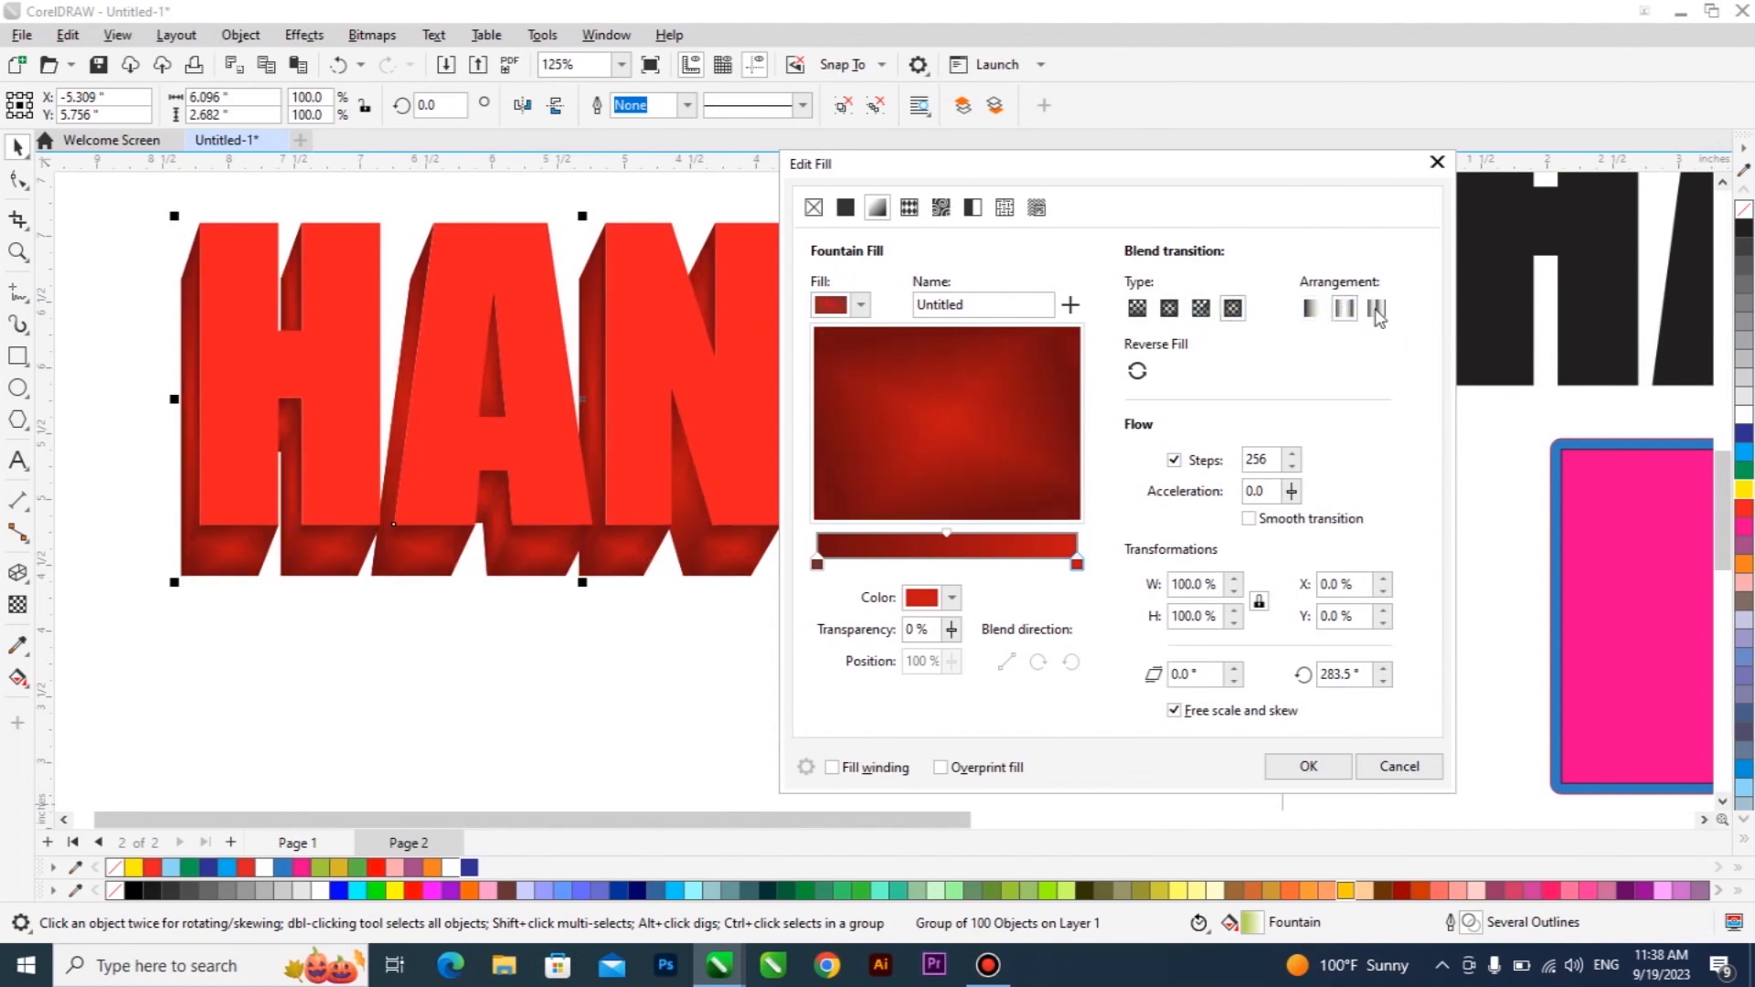
click(1339, 311)
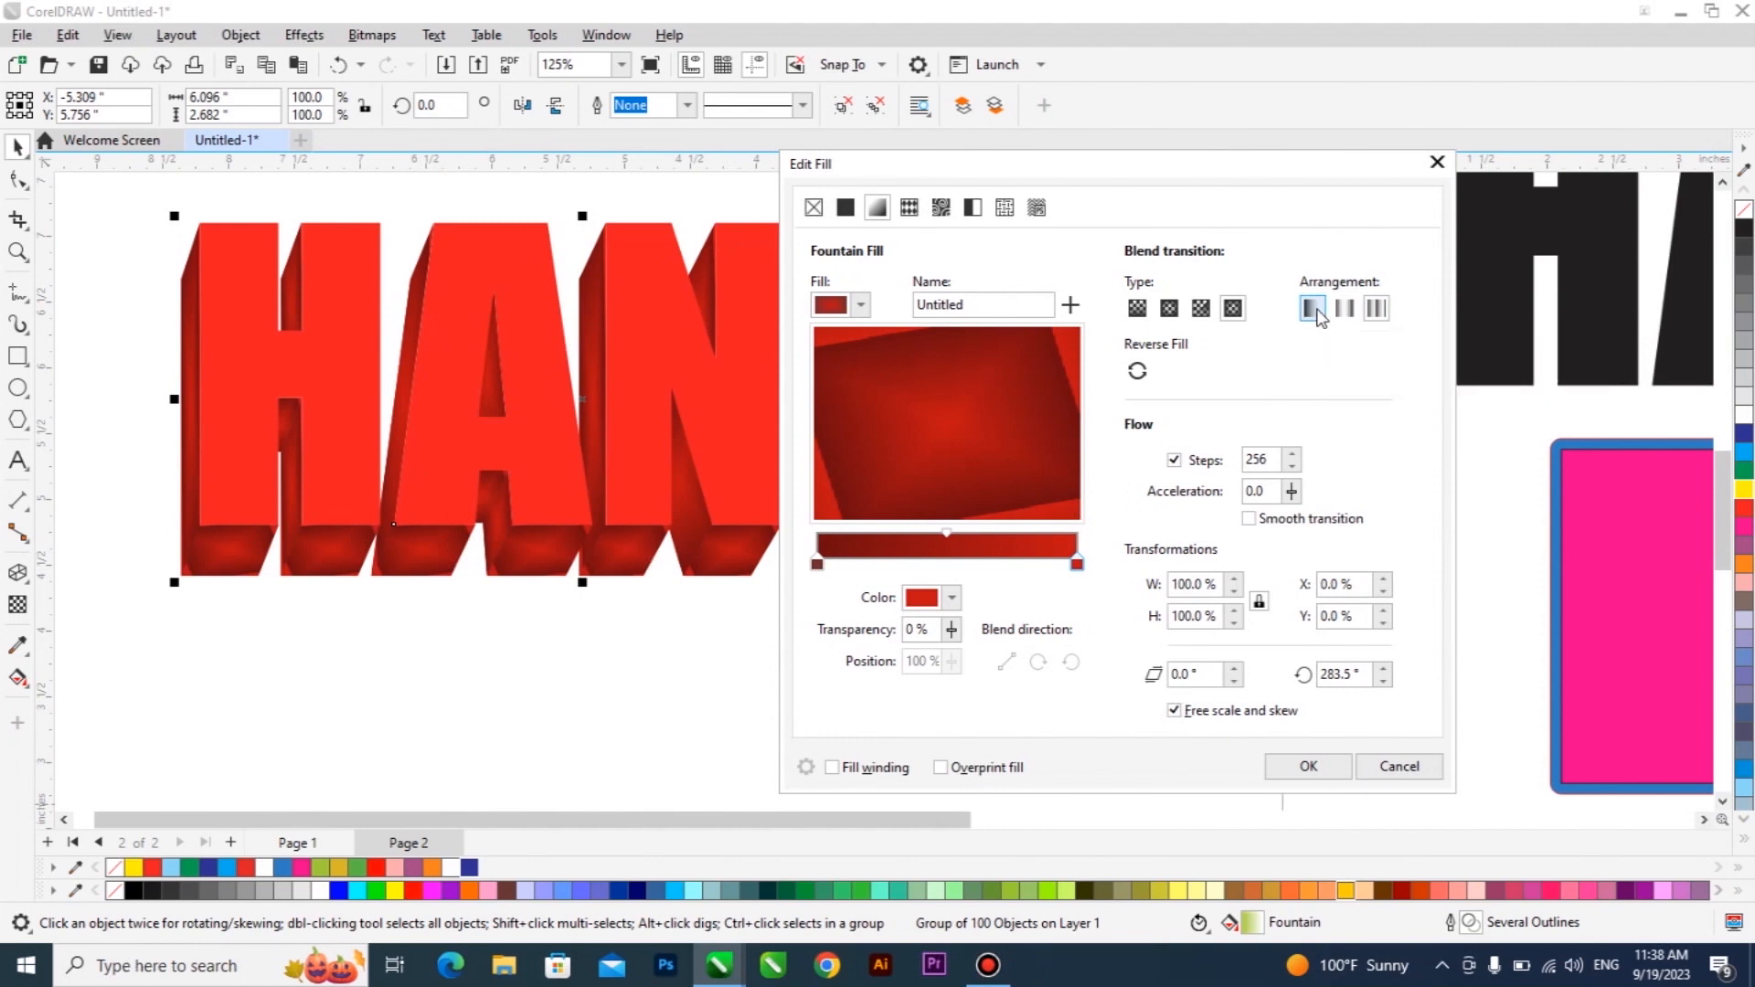
click(1345, 311)
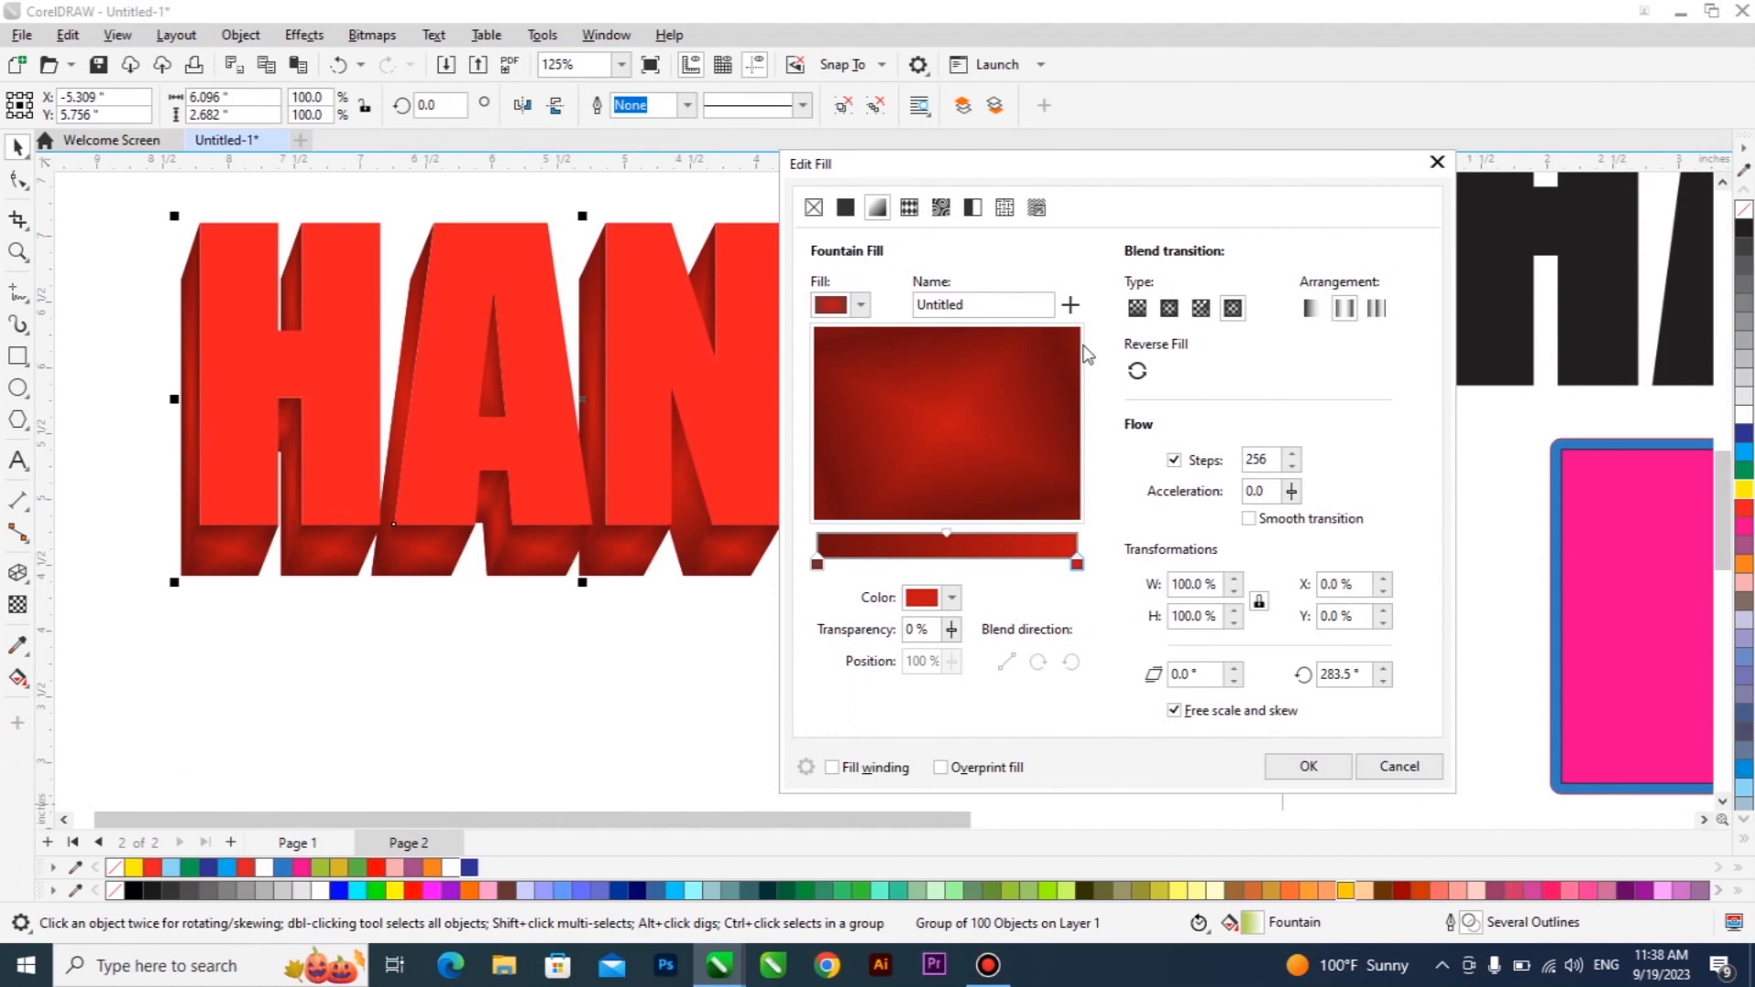
Try the Light Blue Shading and Shiny Rainbow Rays preset fills on the extruded sides and cancel the fill edit
click(863, 307)
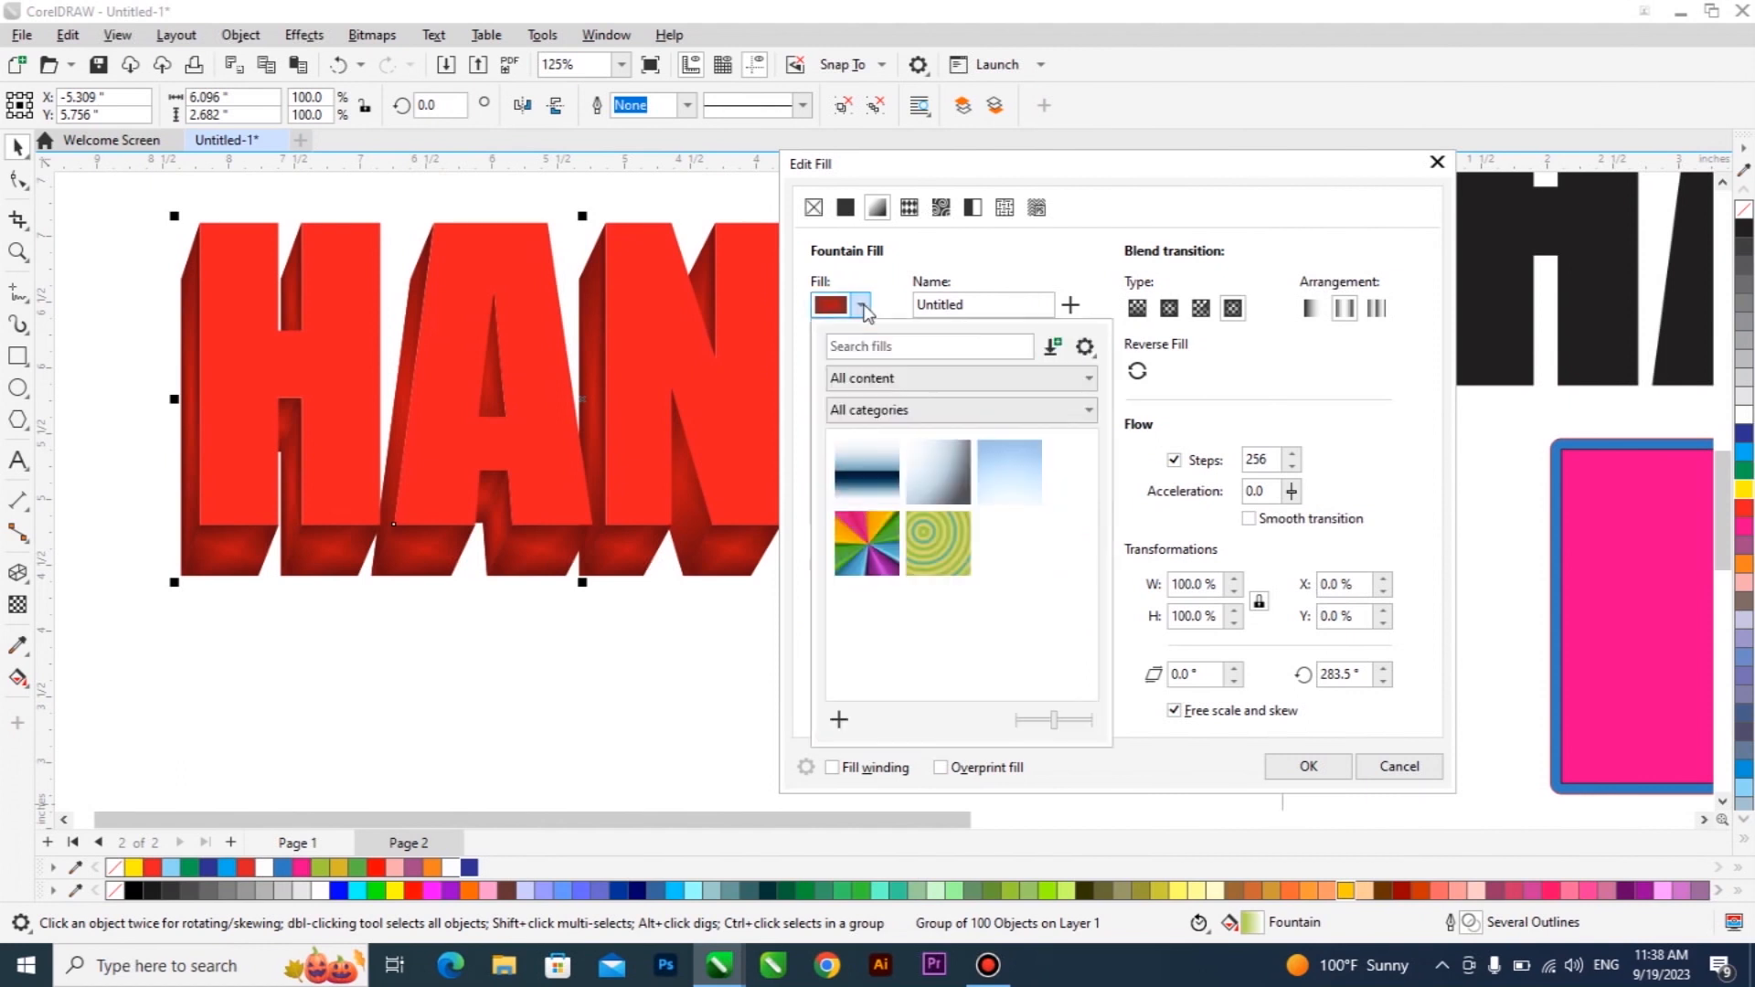
click(925, 461)
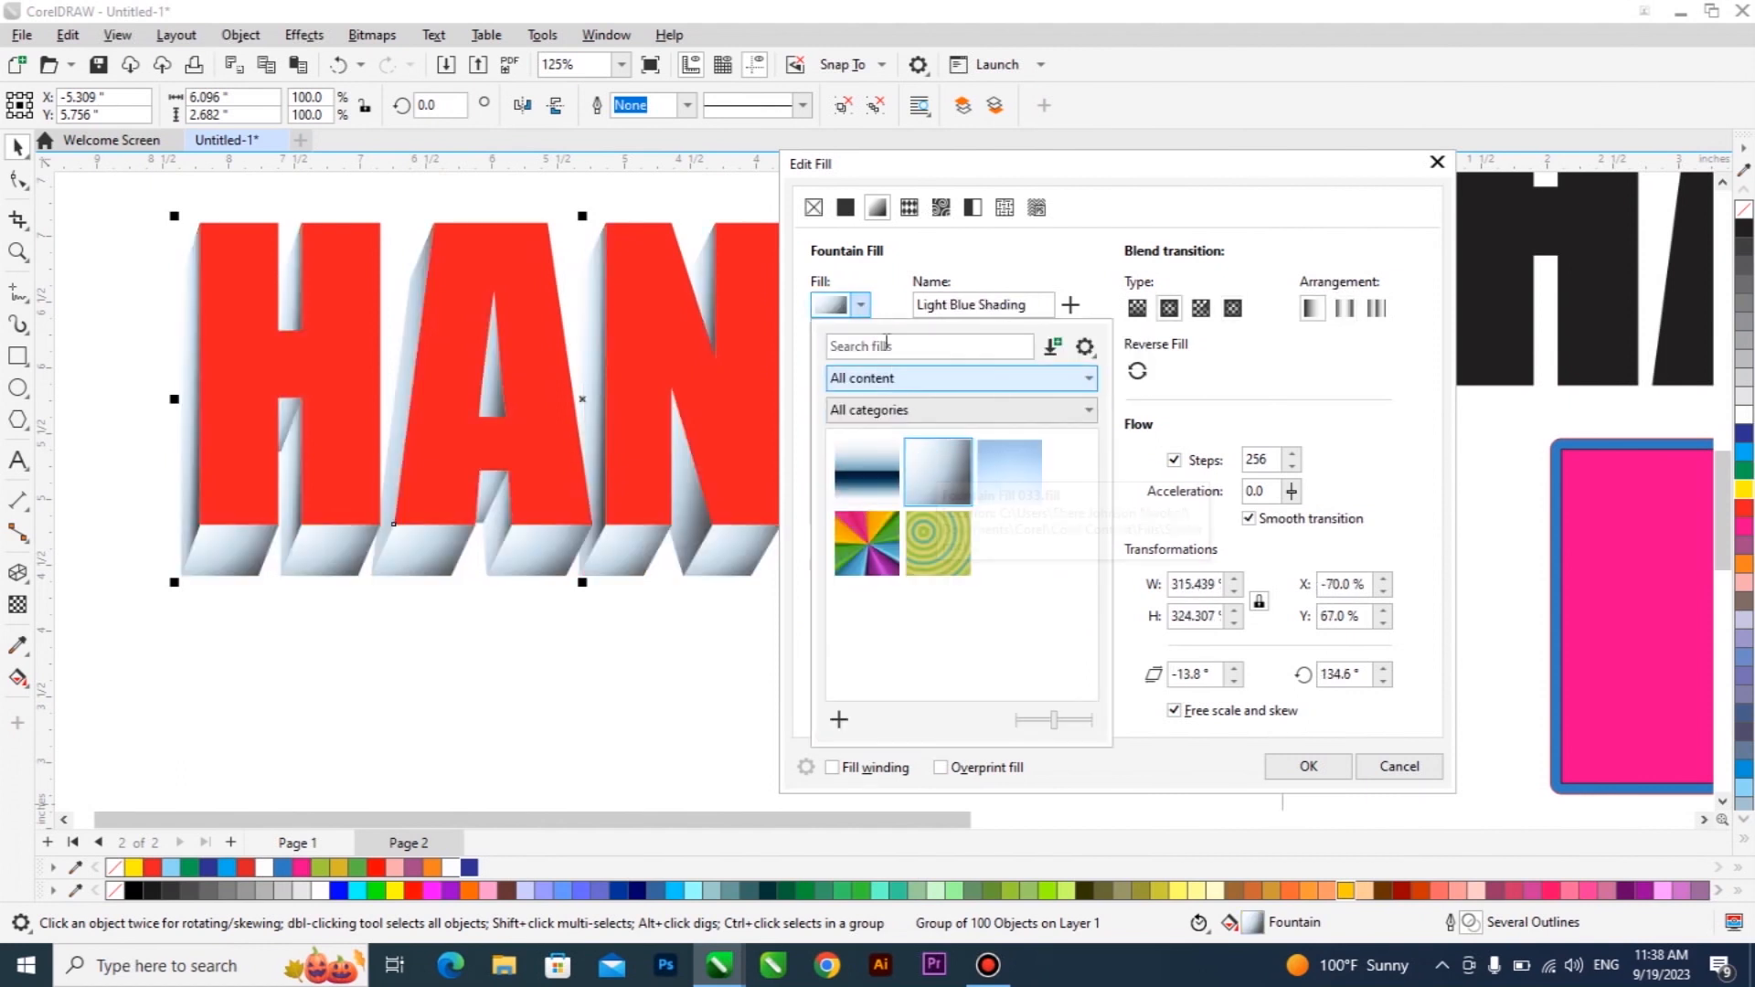
click(871, 501)
click(871, 547)
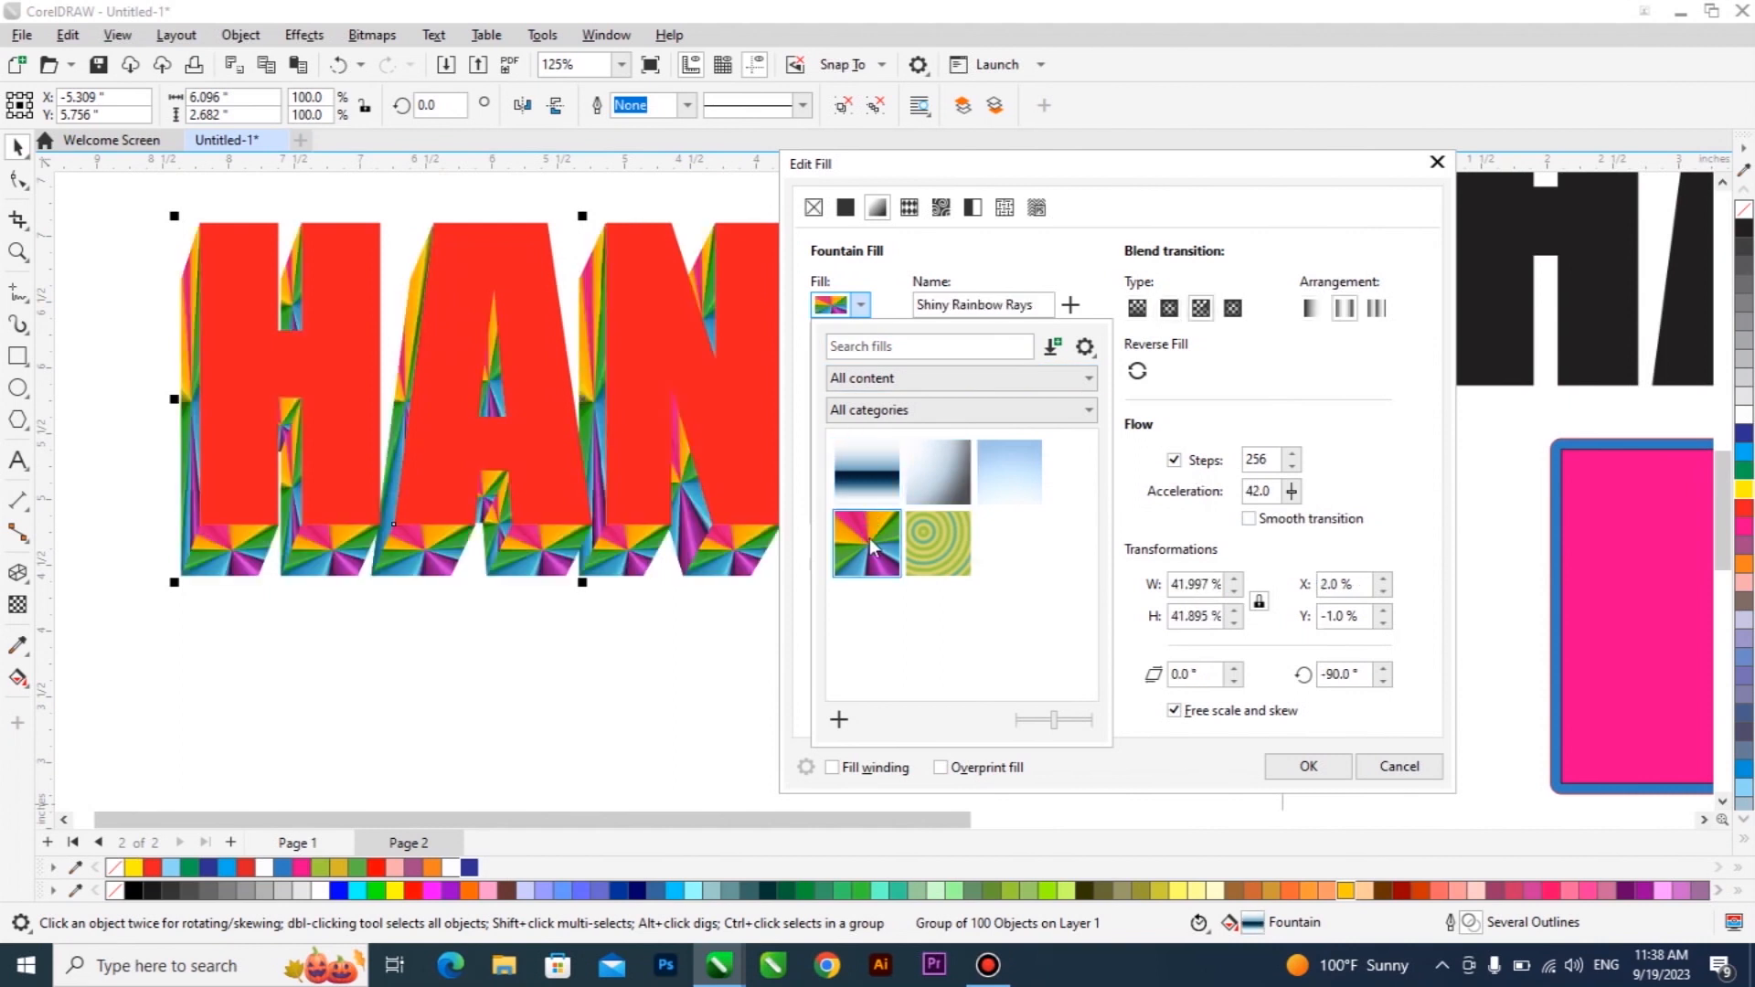
click(1205, 411)
click(863, 306)
click(1183, 386)
click(1386, 779)
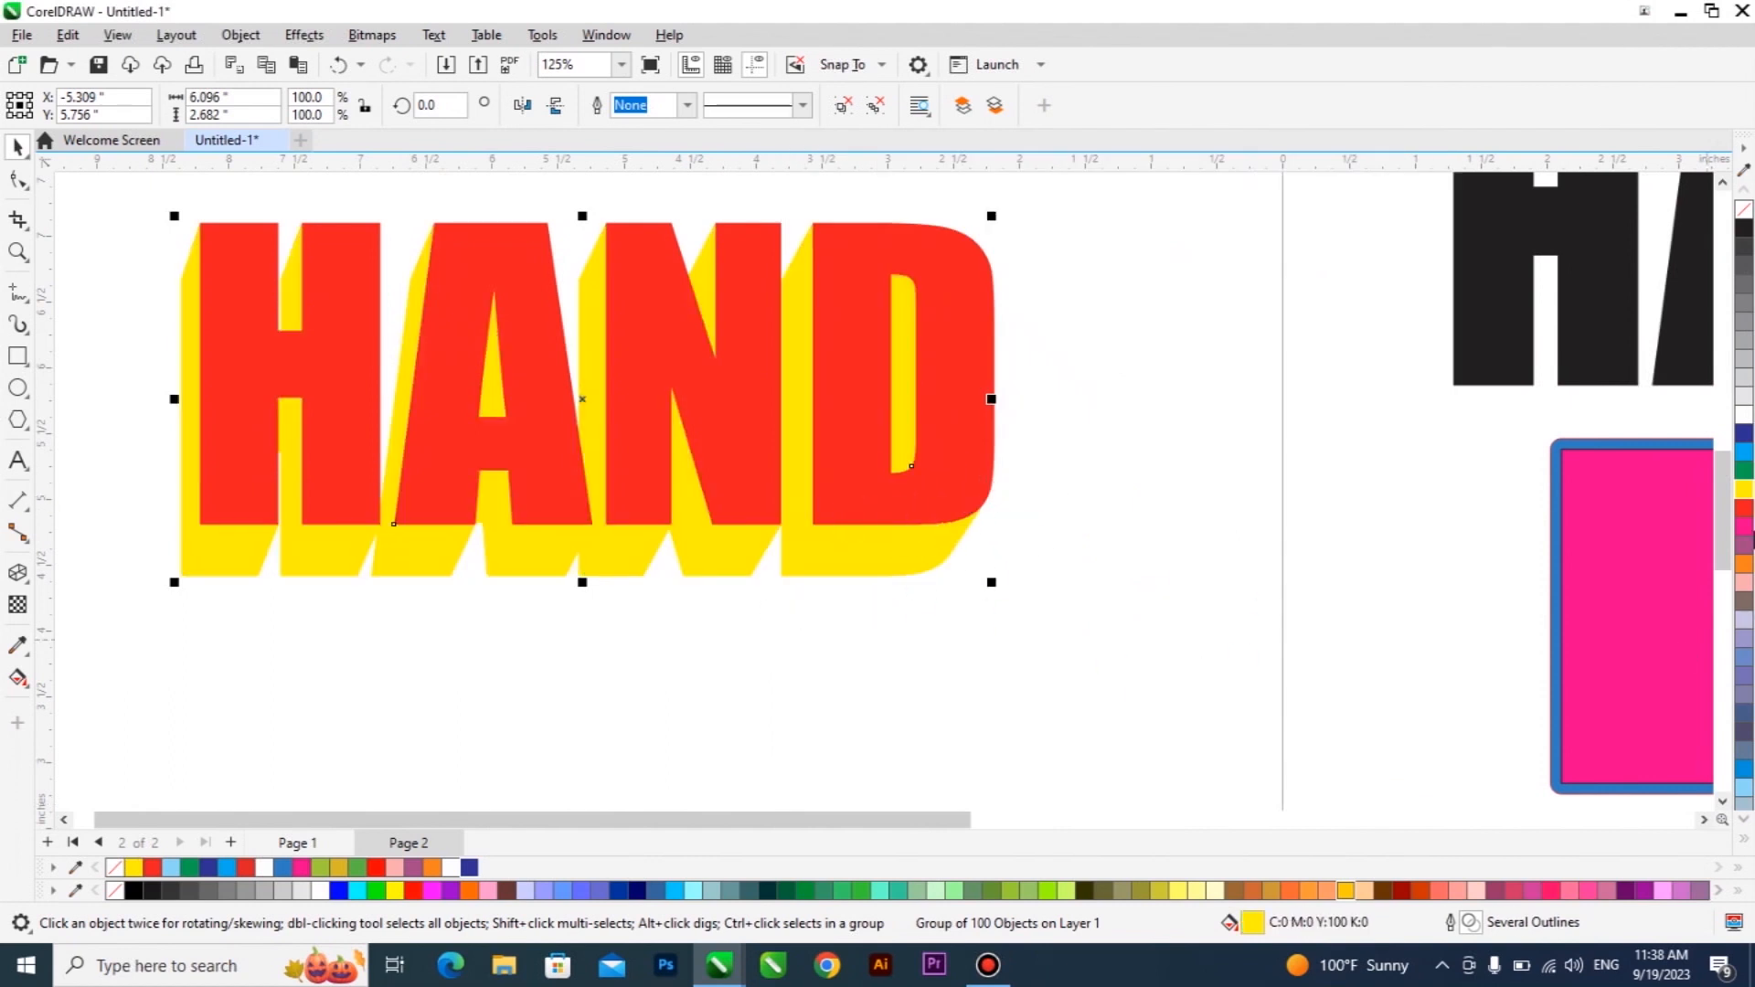
Change the yellow extruded sides to a fountain fill with a dark red start color
double_click(1333, 921)
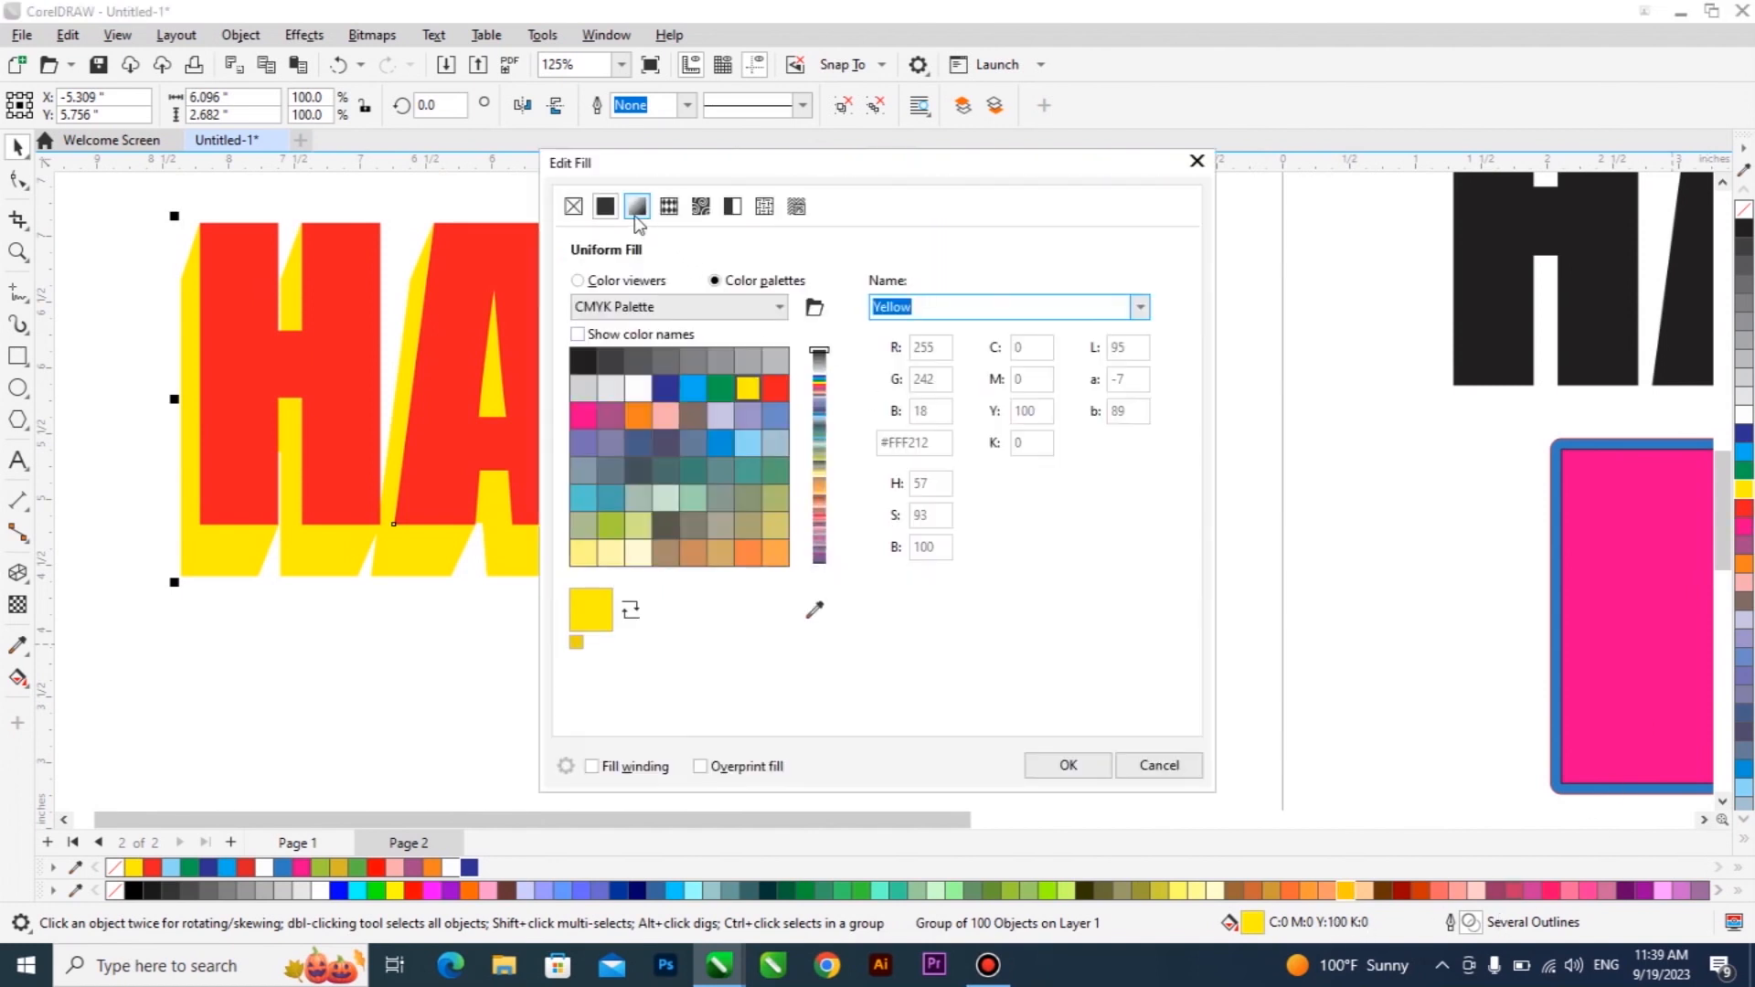
click(637, 210)
click(578, 562)
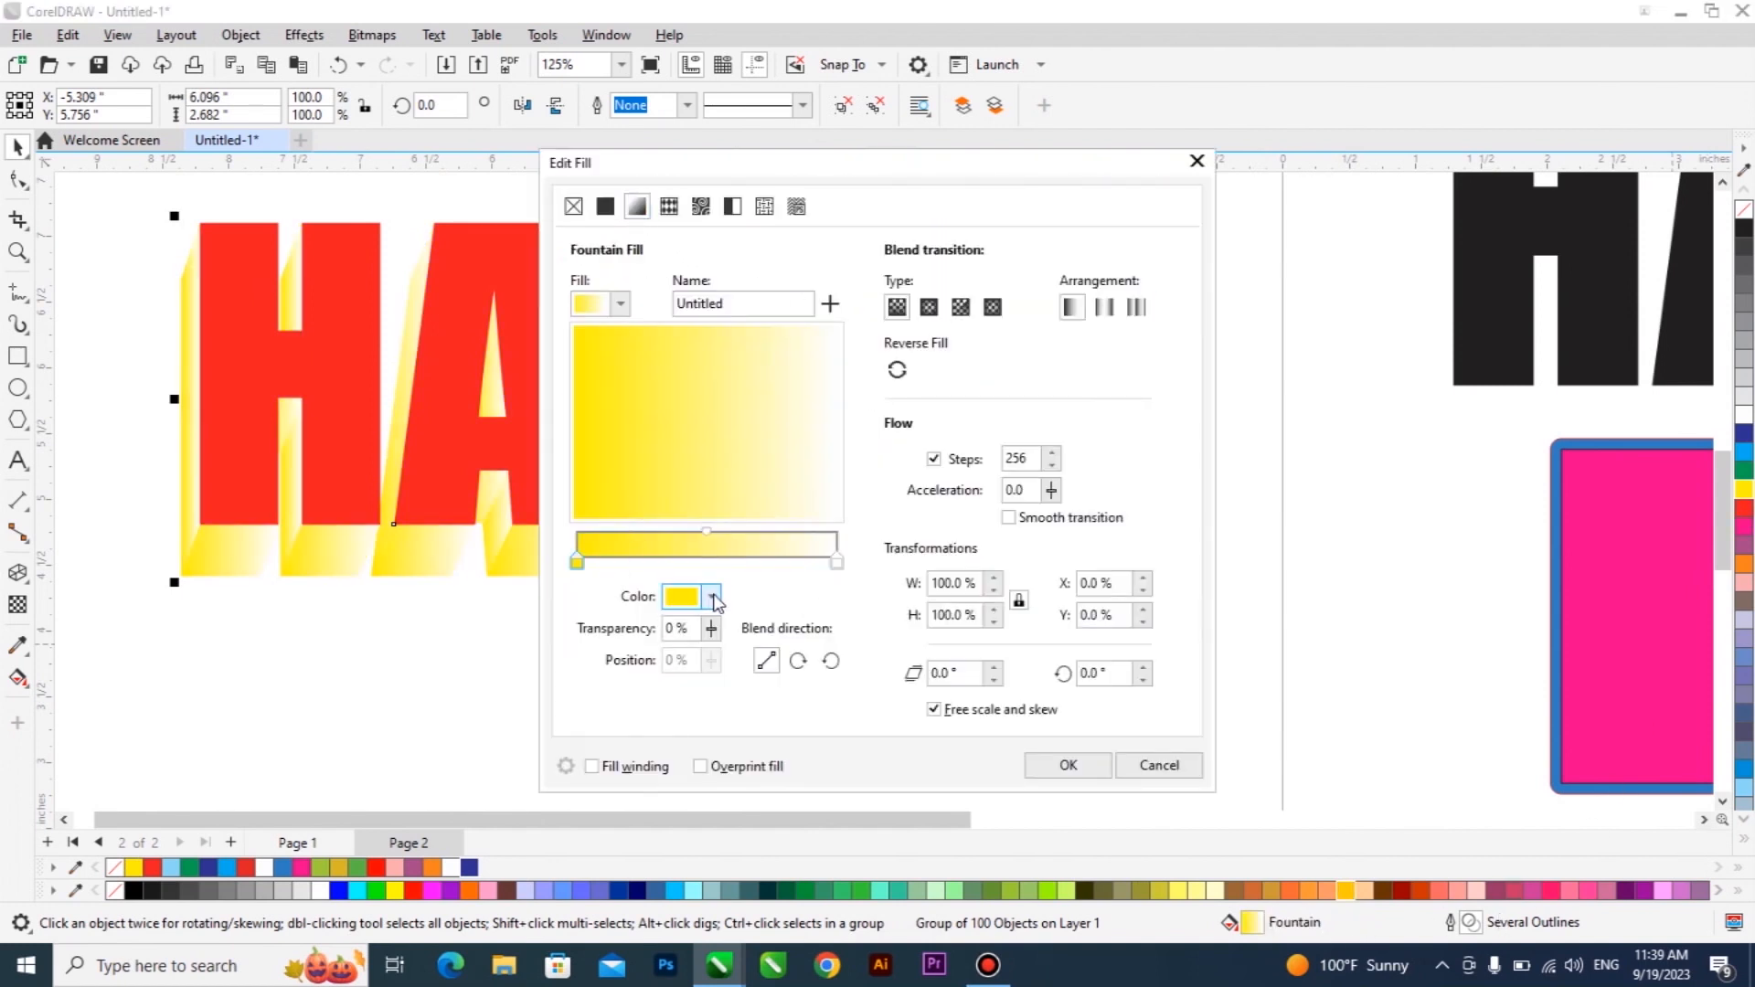
click(711, 596)
click(693, 281)
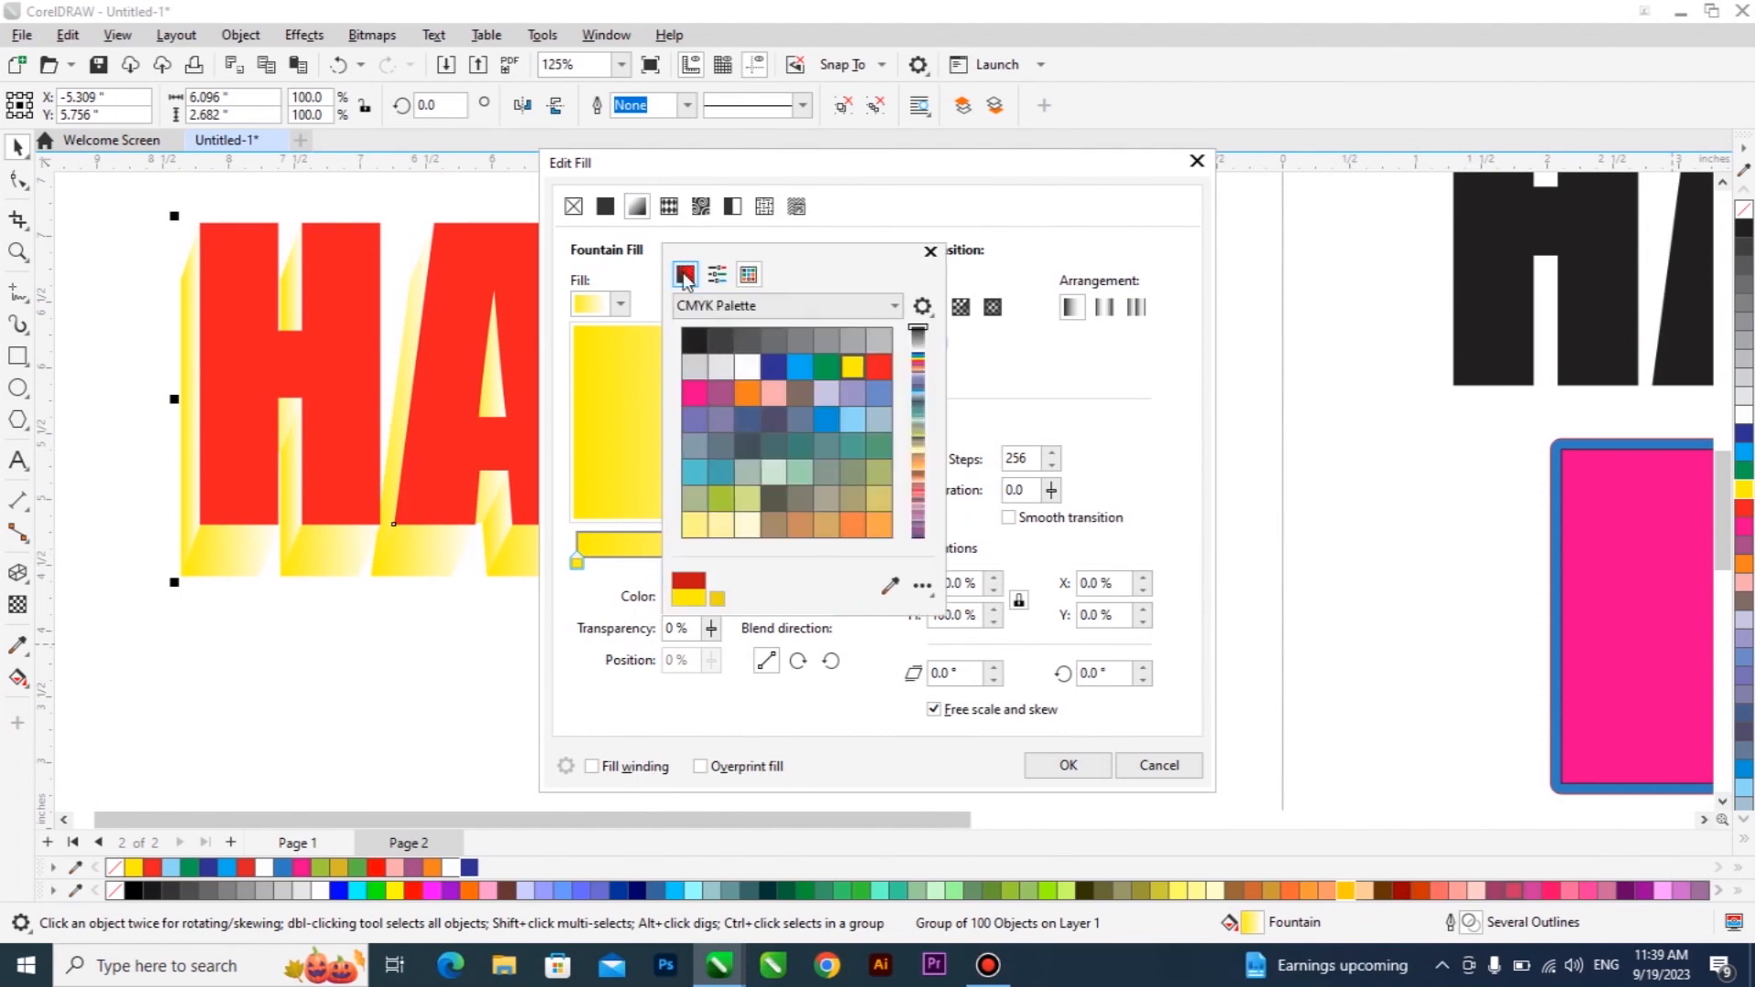
drag(705, 495, 643, 490)
drag(785, 385, 796, 392)
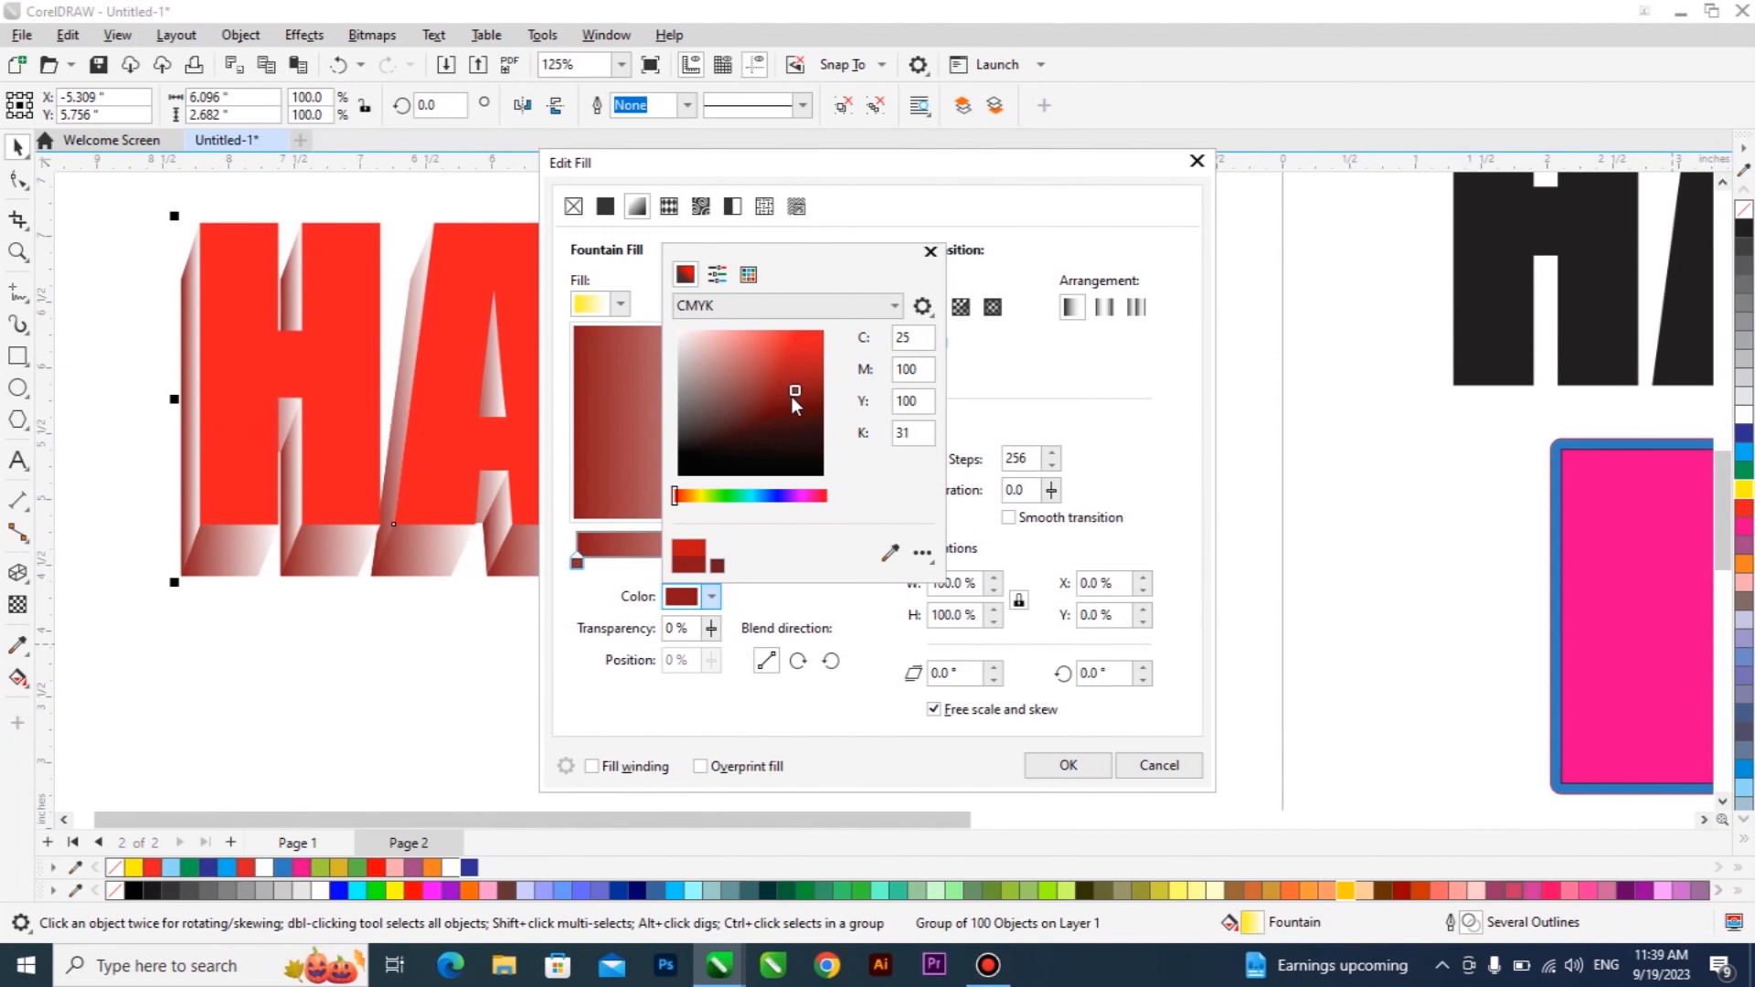
click(1005, 403)
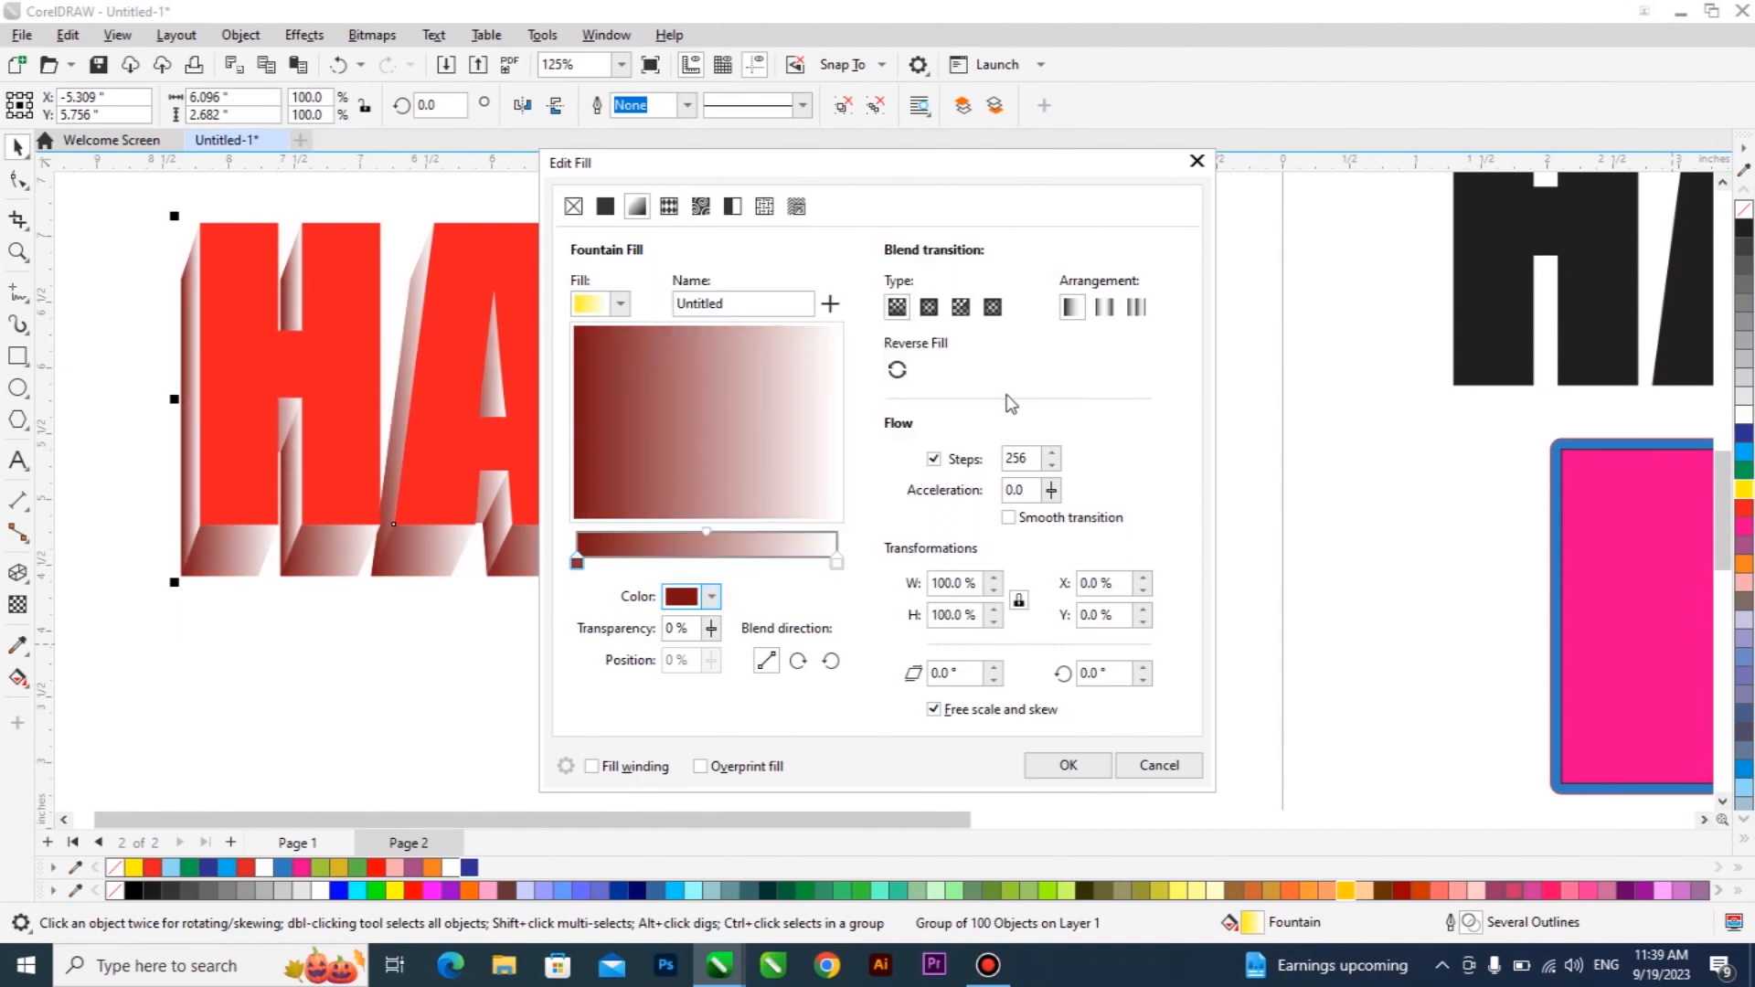
Set the fountain fill's white end color to a red close to #D11717 and angle the gradient to 334°
click(836, 565)
click(712, 598)
click(806, 376)
click(809, 395)
click(808, 369)
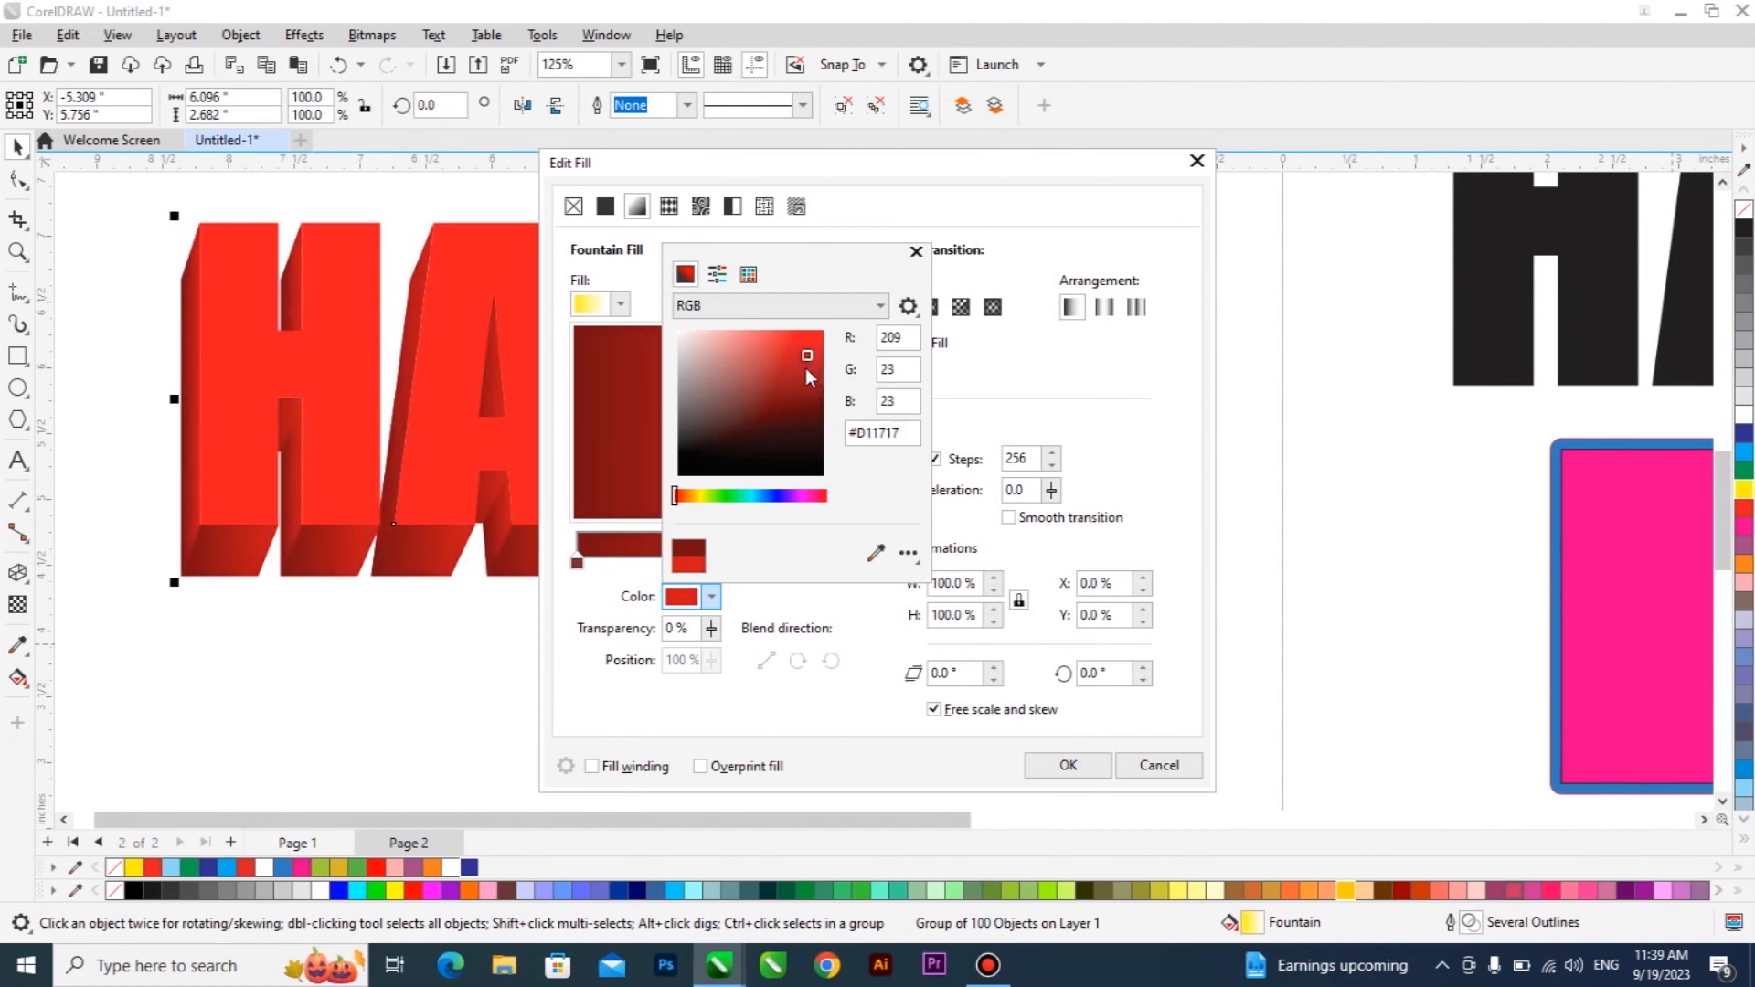
click(931, 371)
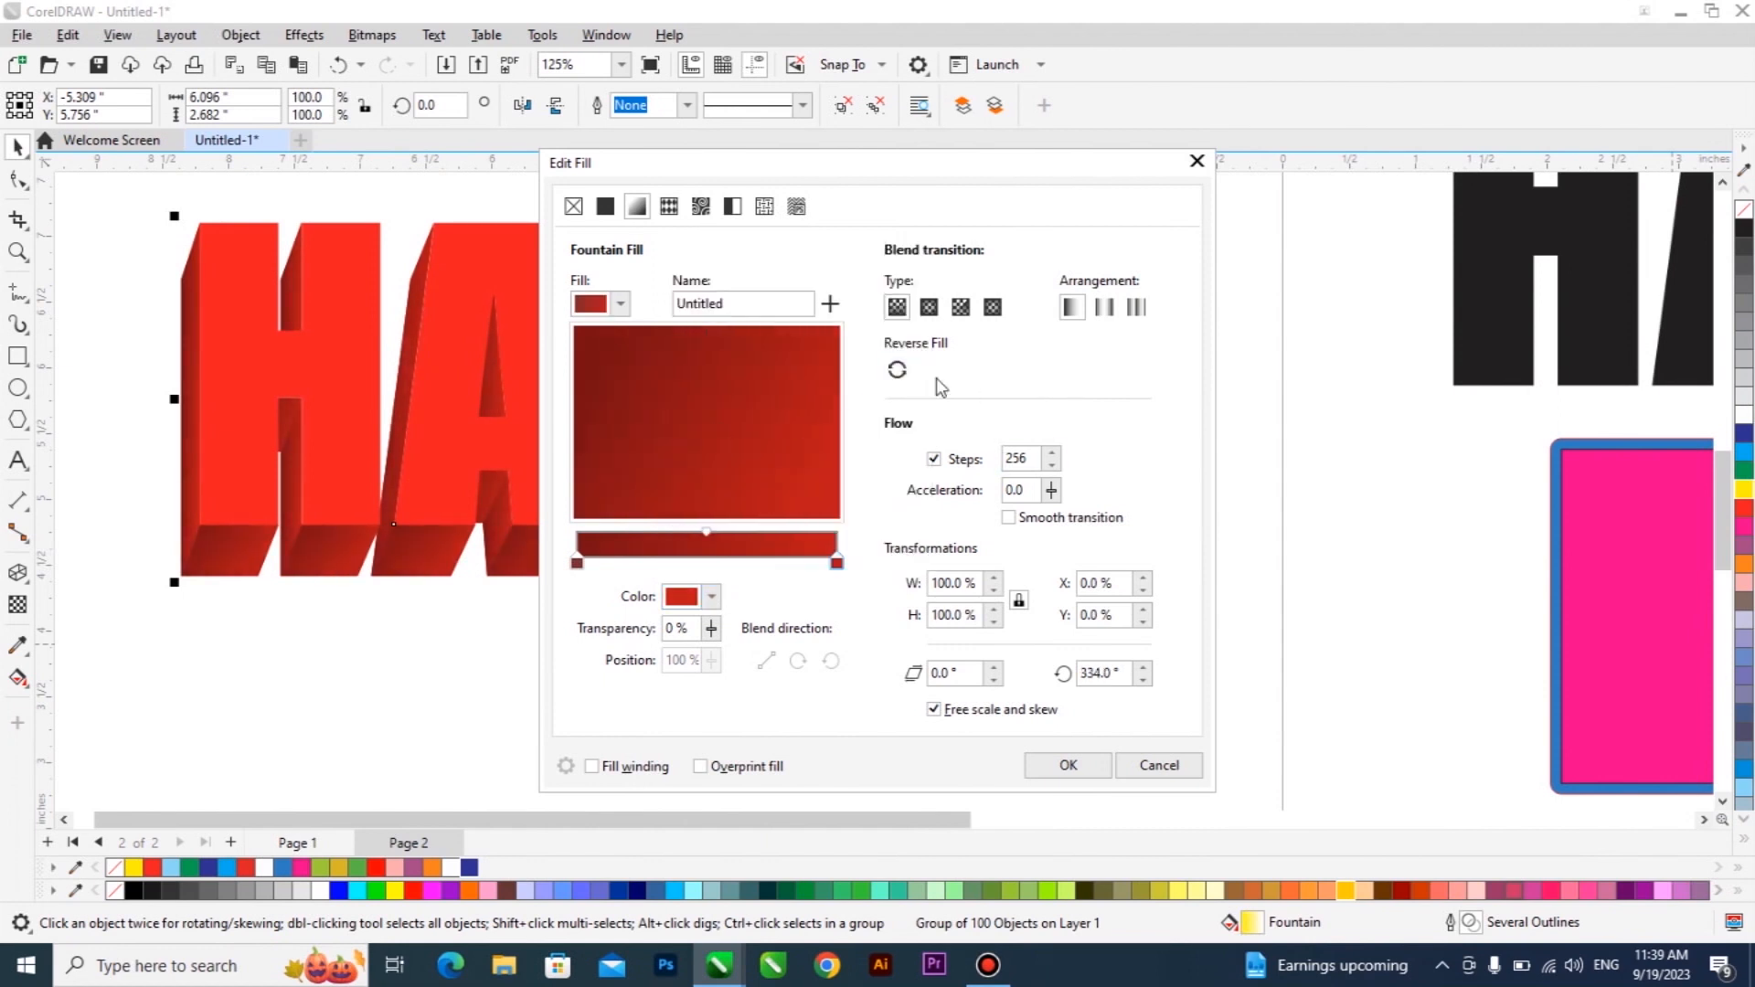
Compare the fountain fill types and arrangements, and apply the elliptical type with the repeat and mirror arrangement to the extruded sides
click(992, 307)
drag(995, 168, 1192, 152)
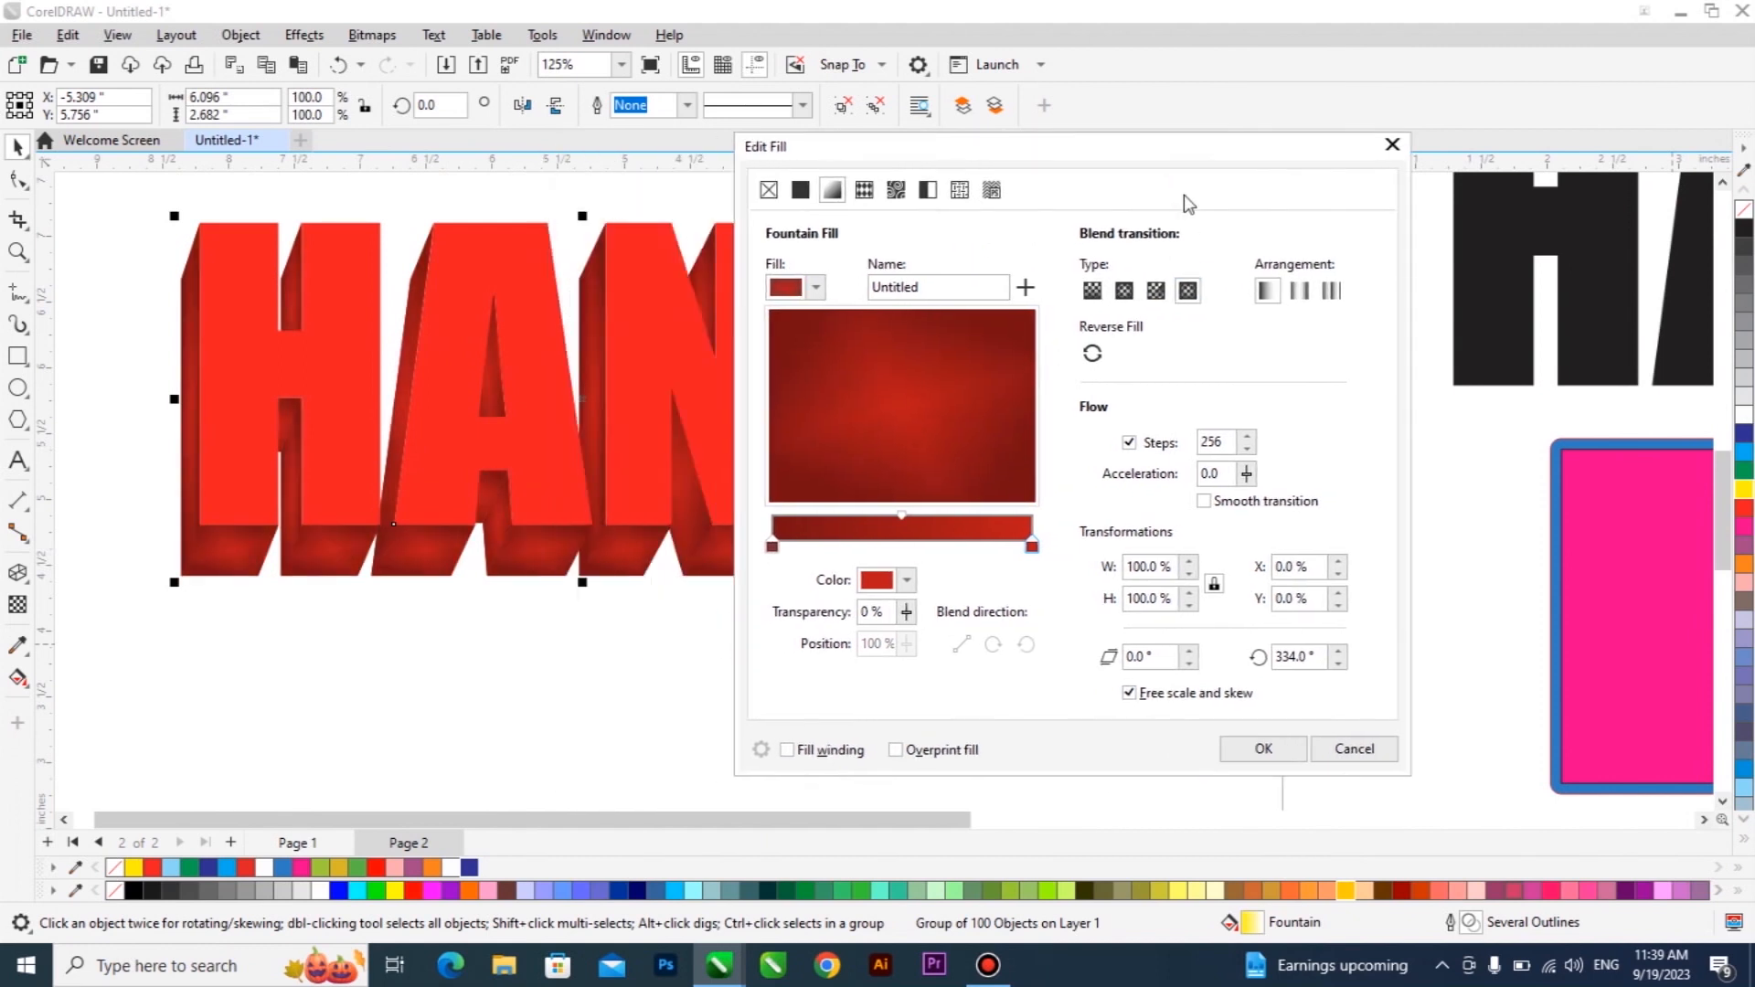
click(1335, 291)
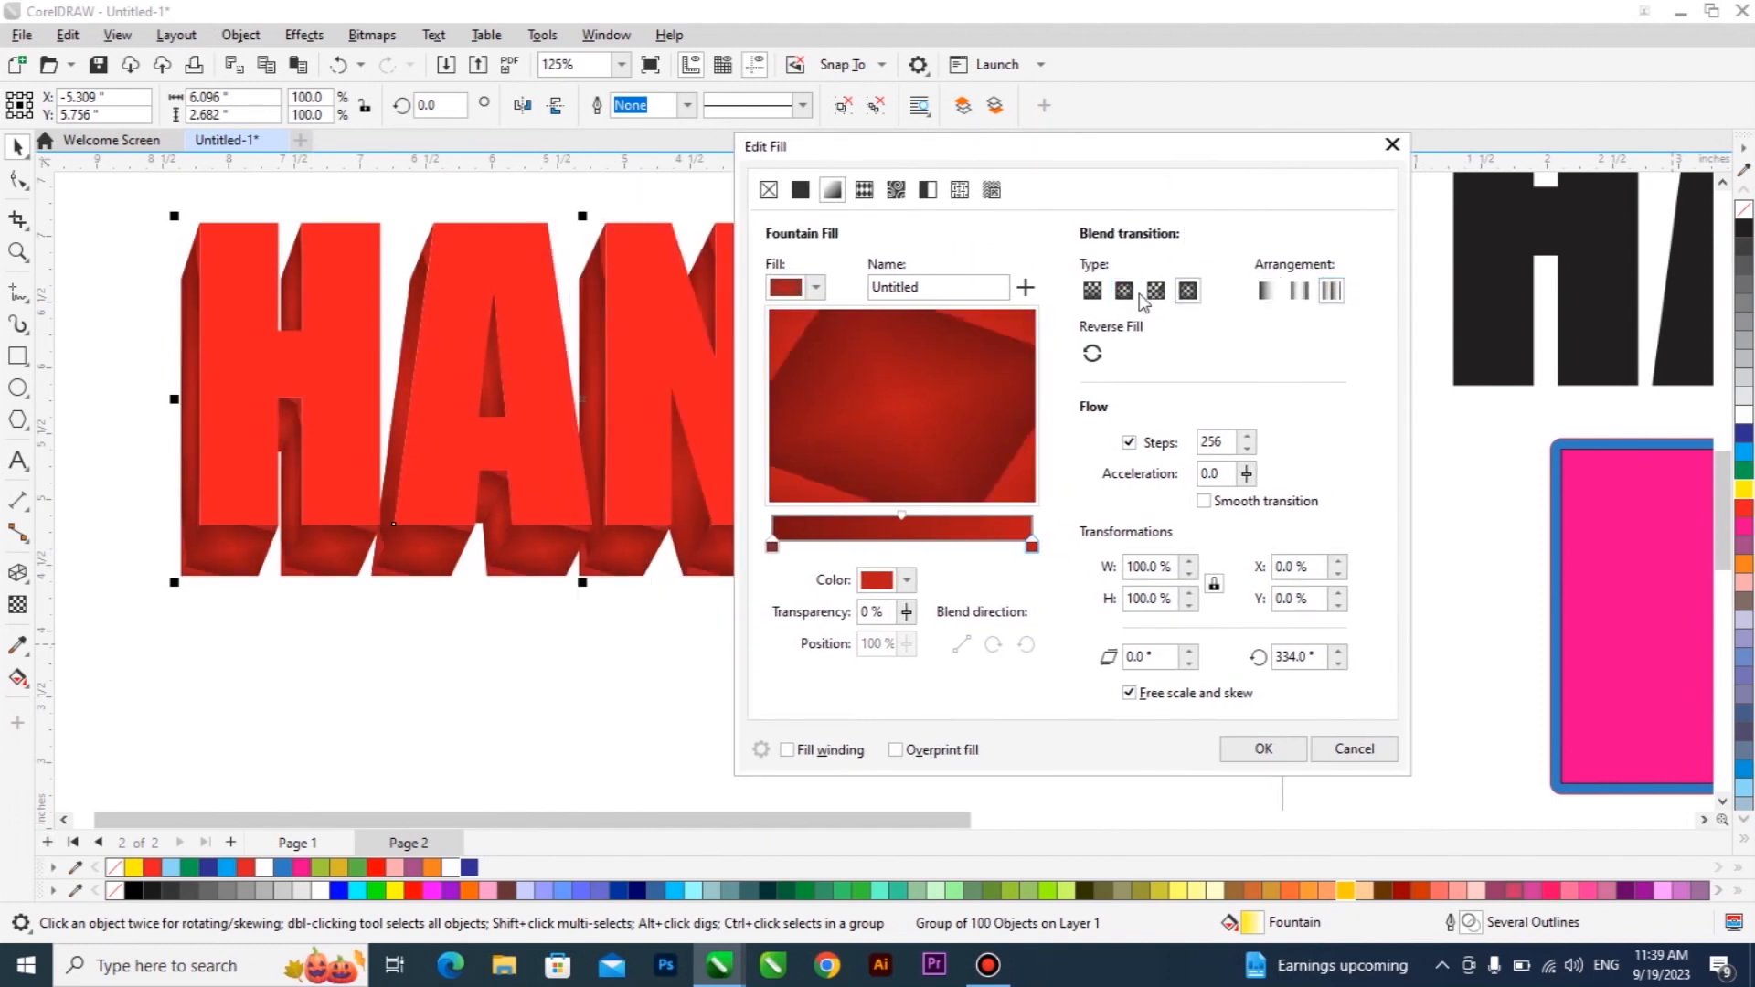
click(1126, 293)
click(1157, 291)
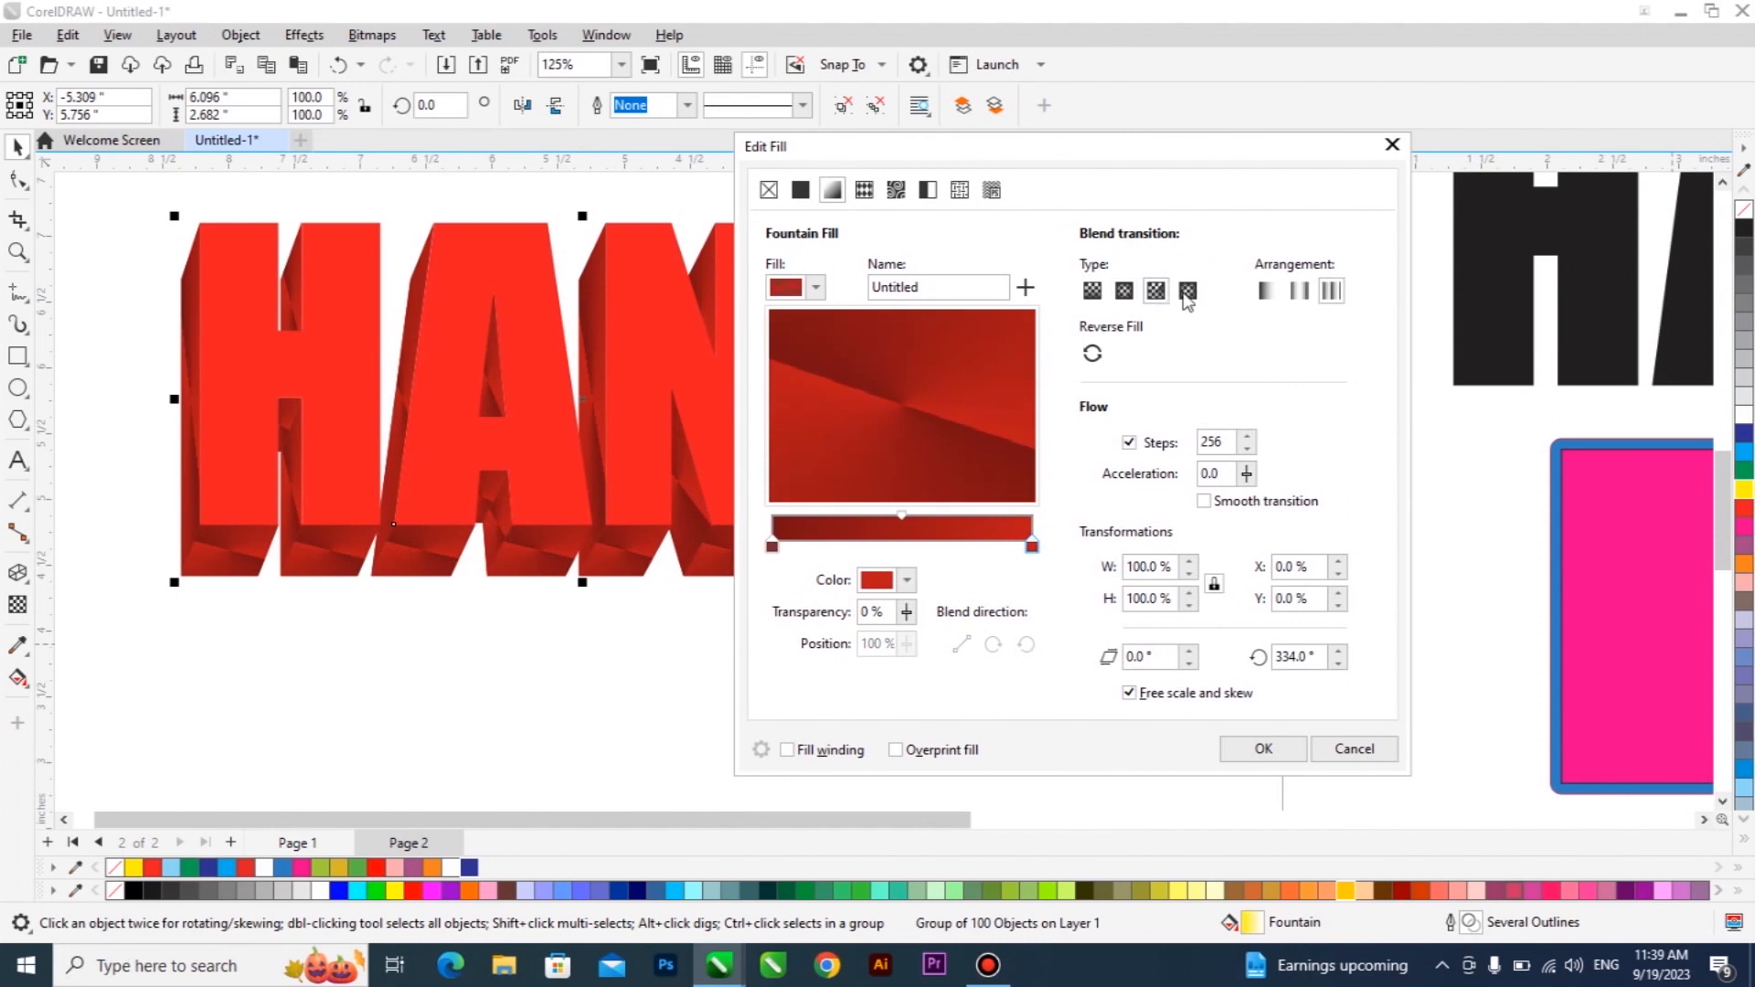
click(1299, 291)
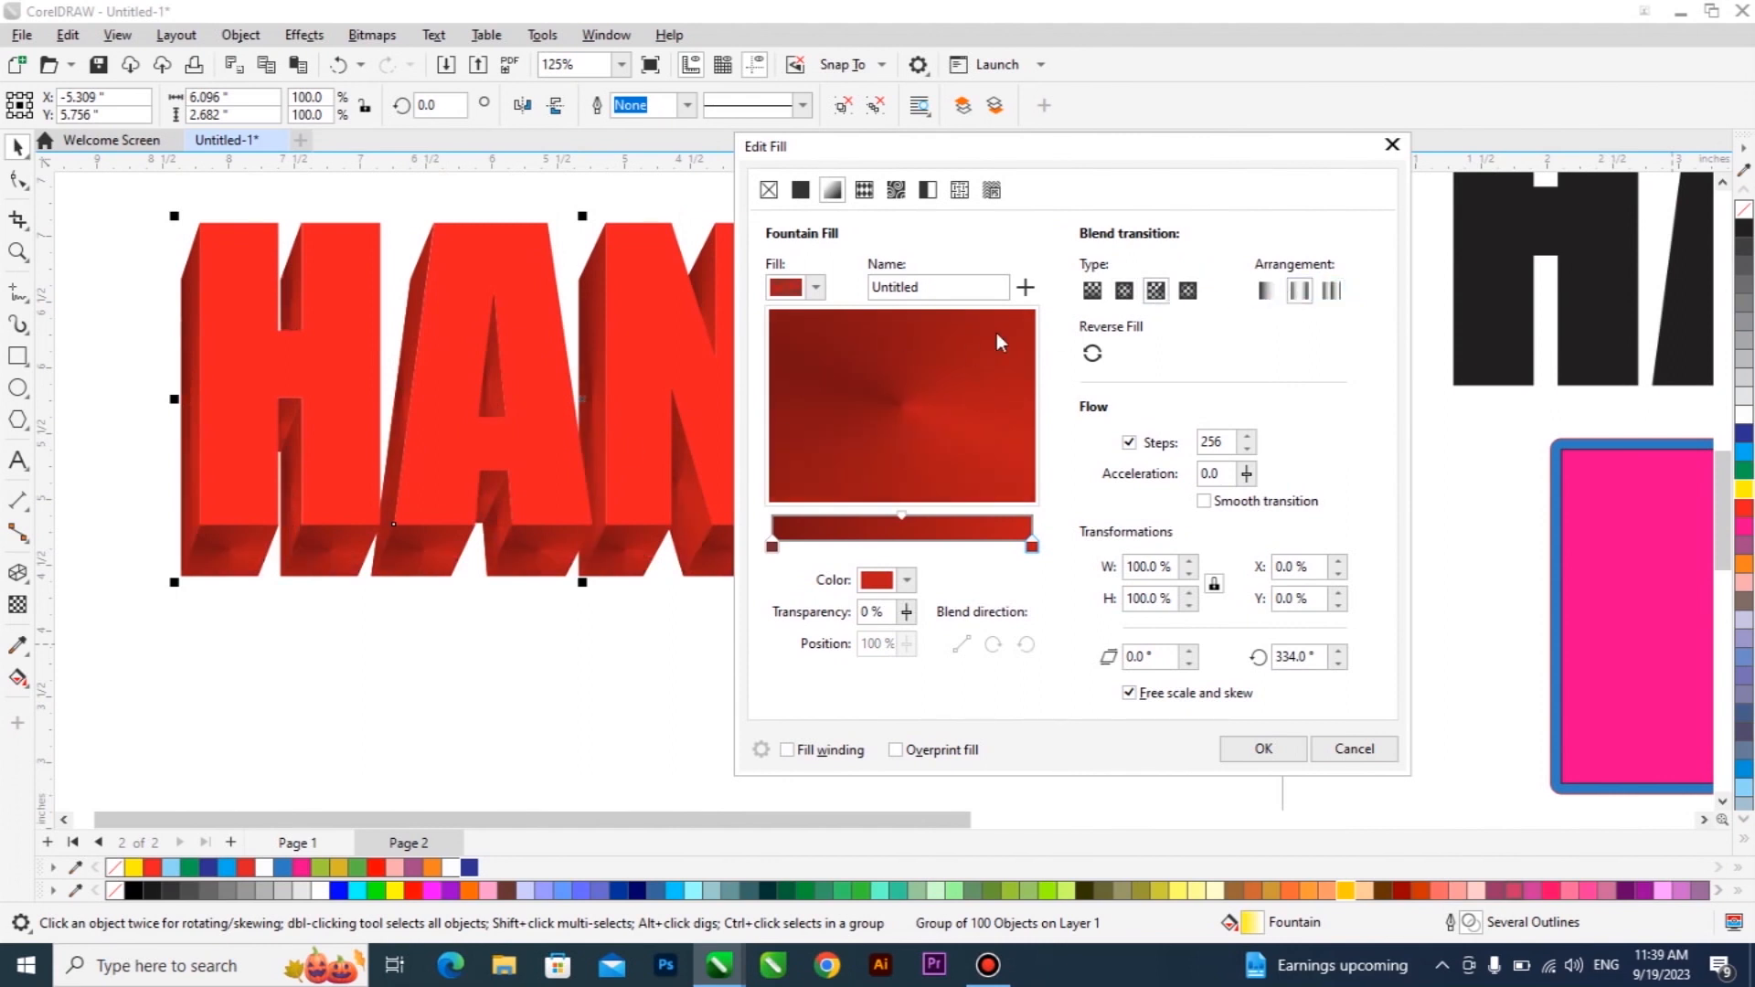
click(1124, 291)
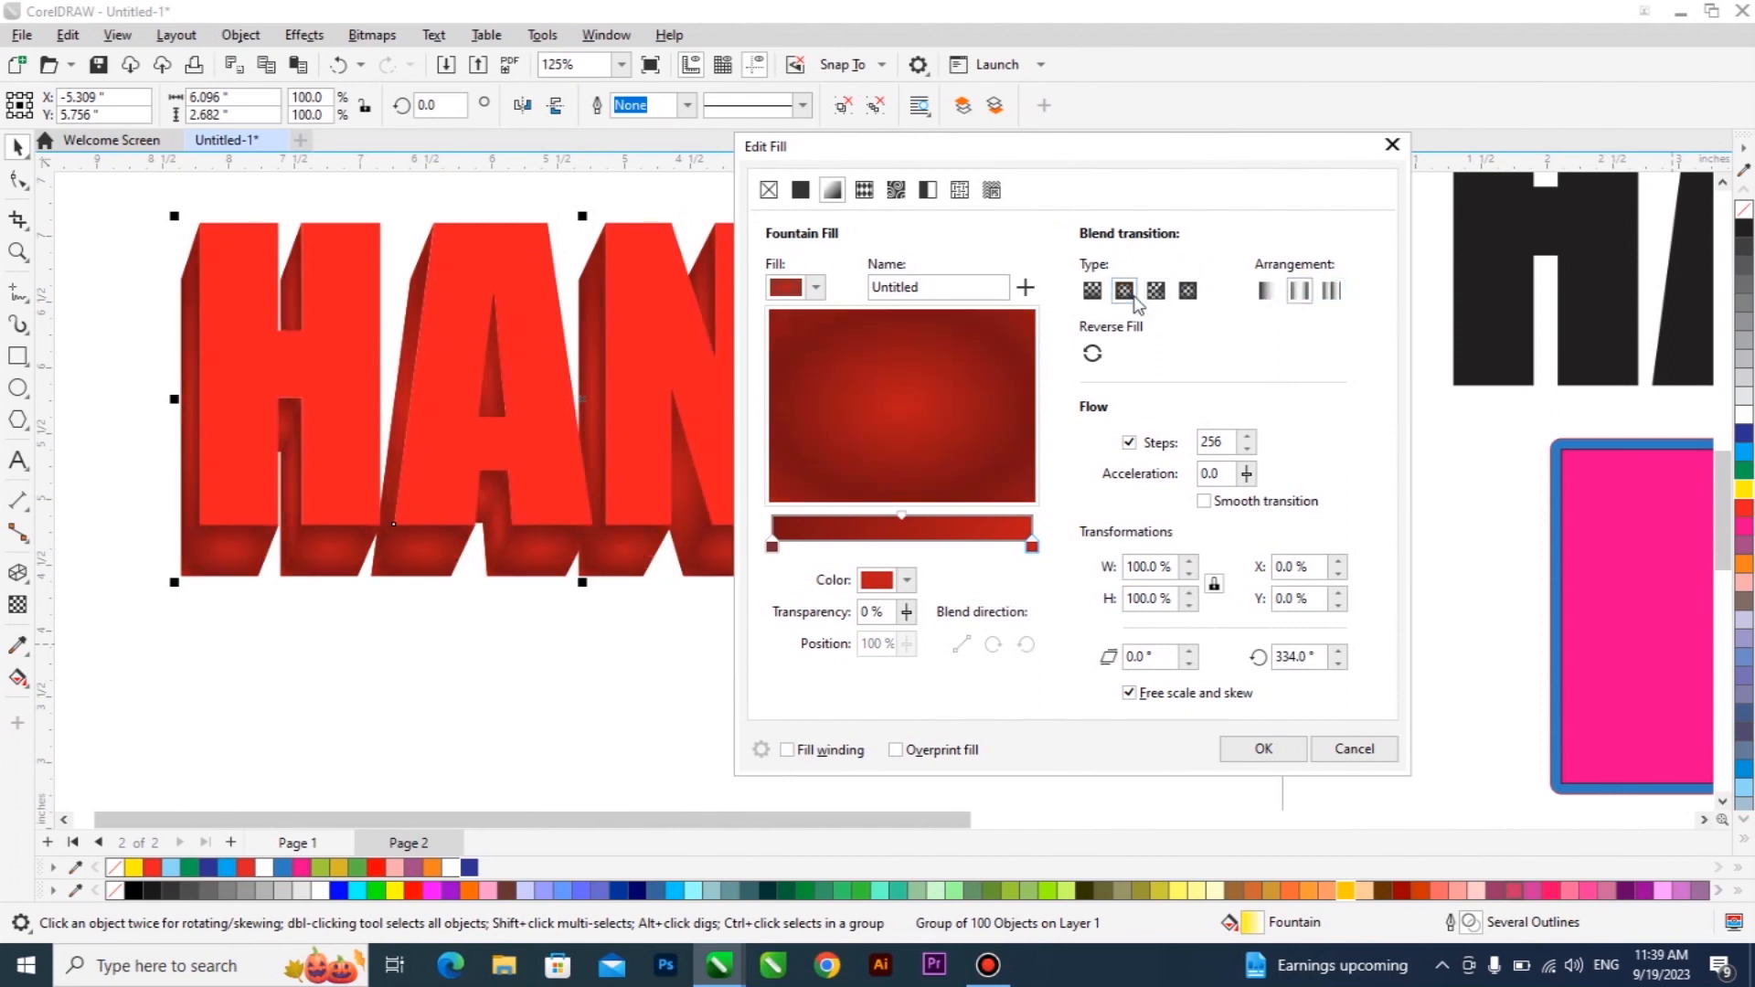
click(1263, 749)
Give the red HAND face text a white hairline outline
scroll(768, 647, down, 2)
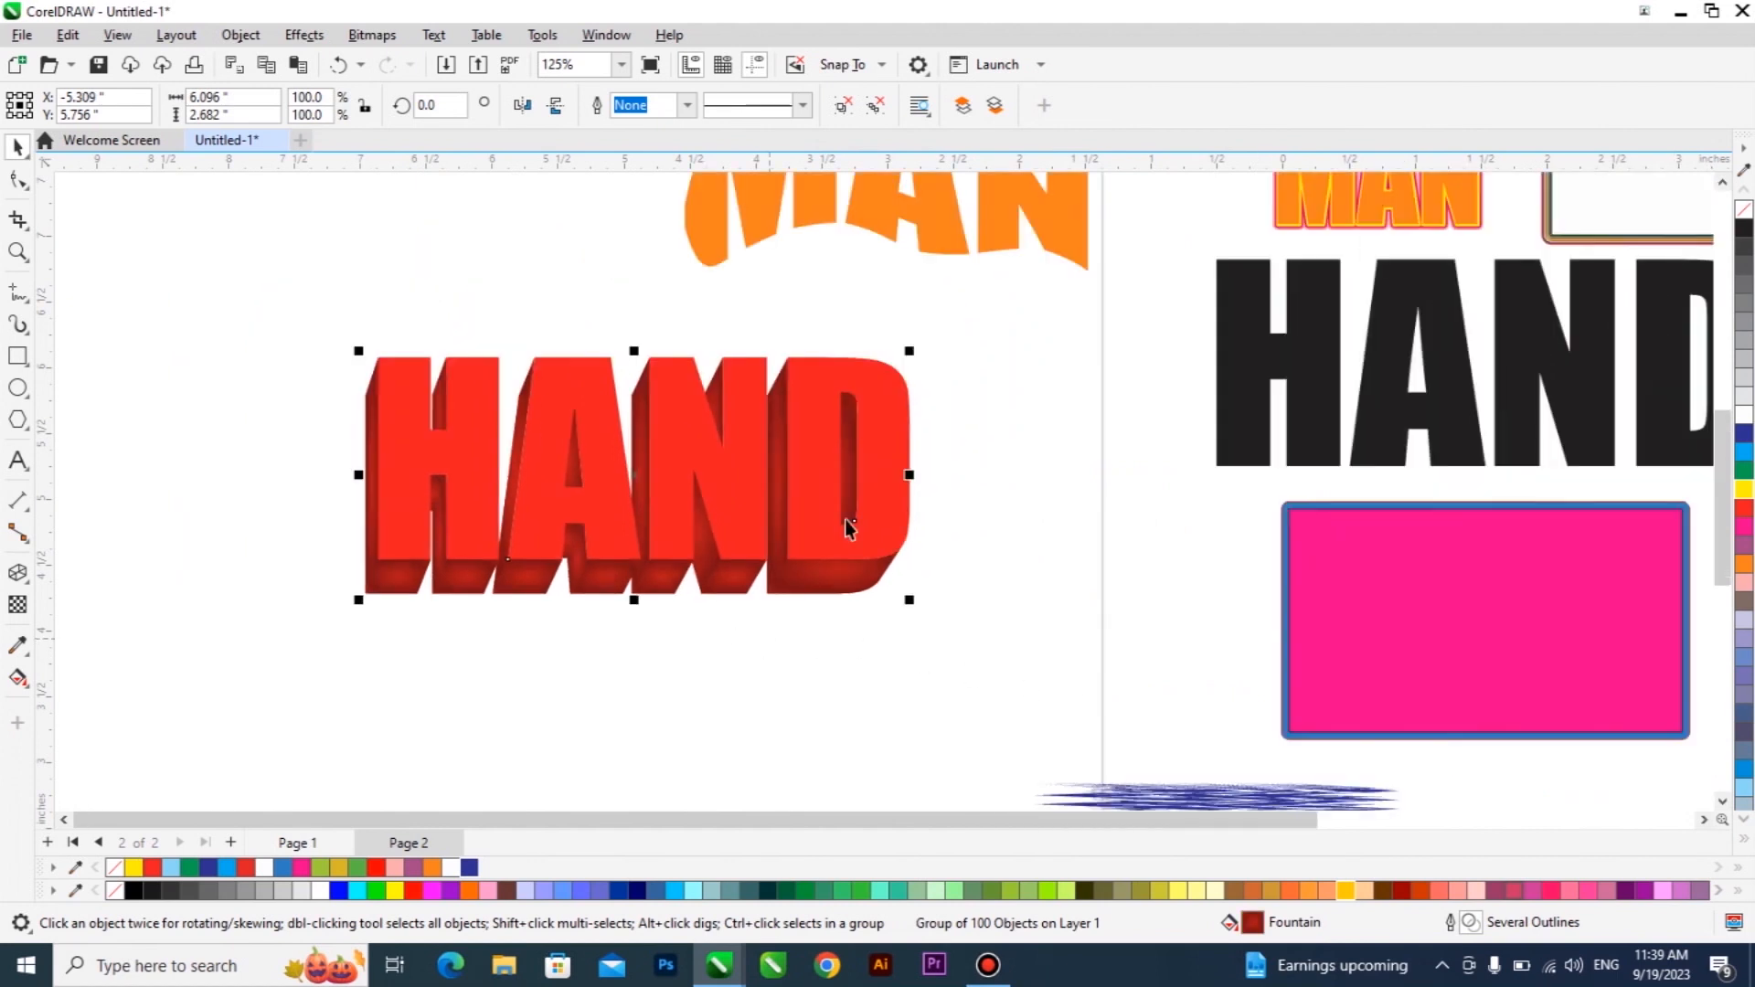
drag(1013, 338, 447, 605)
scroll(649, 549, up, 2)
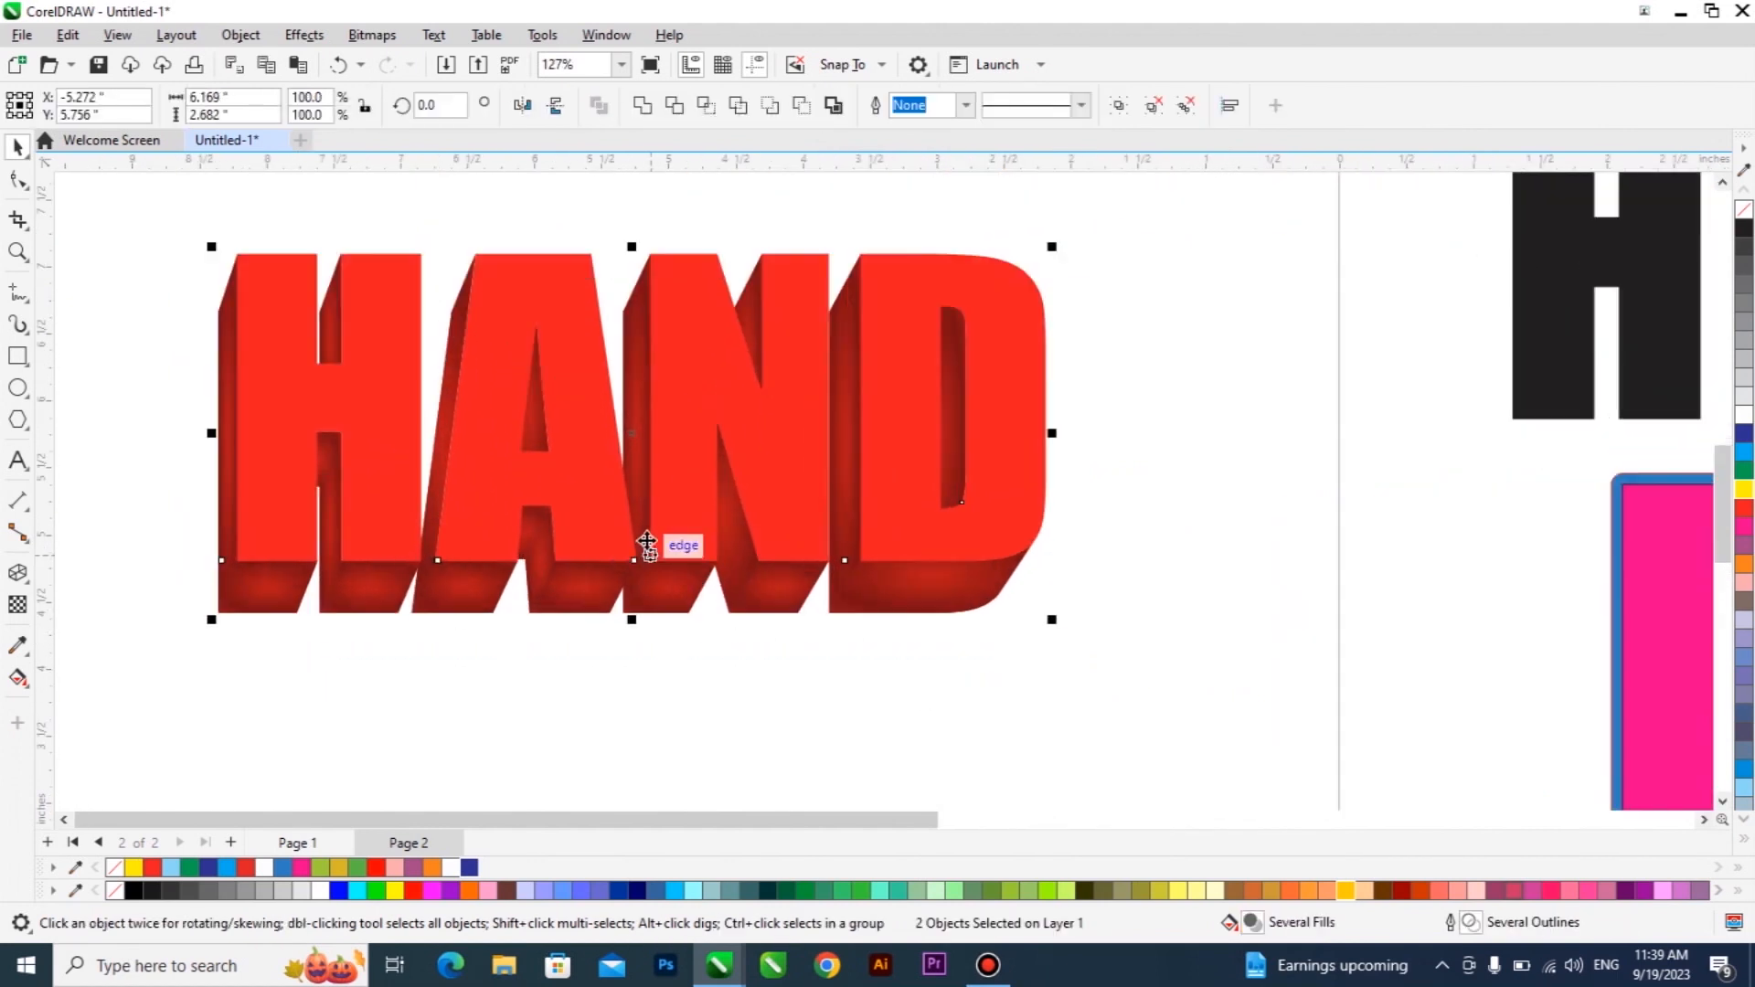
click(1253, 607)
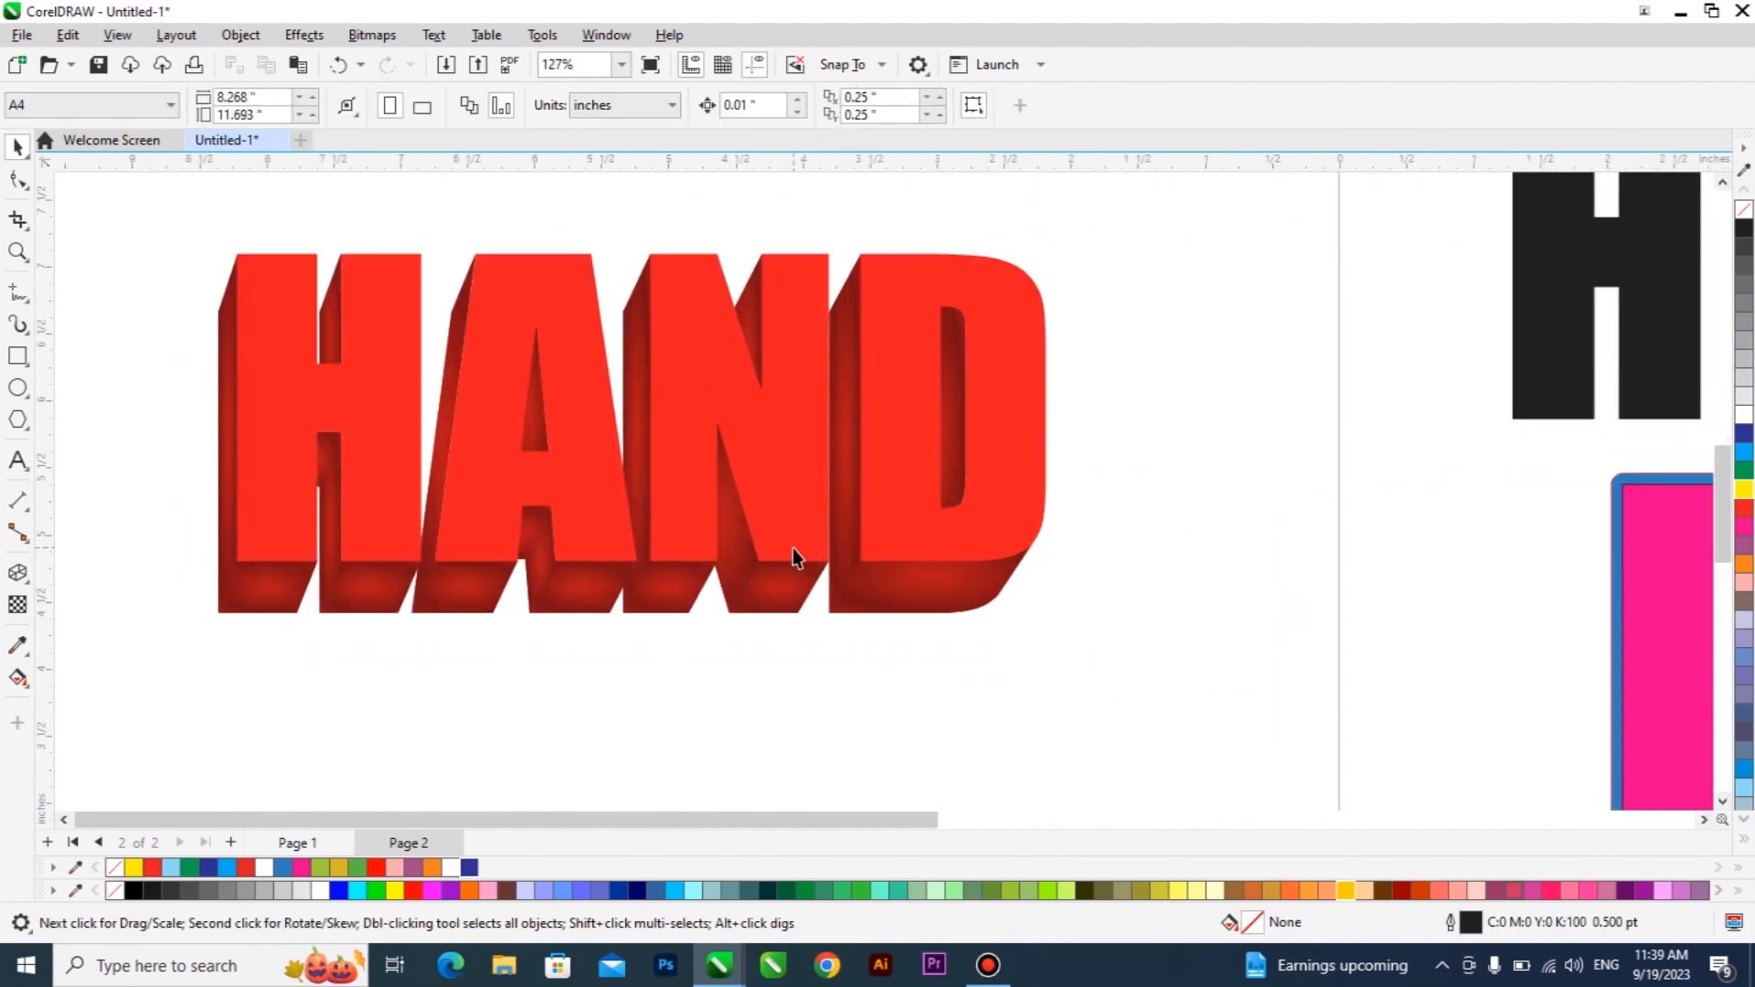
click(788, 536)
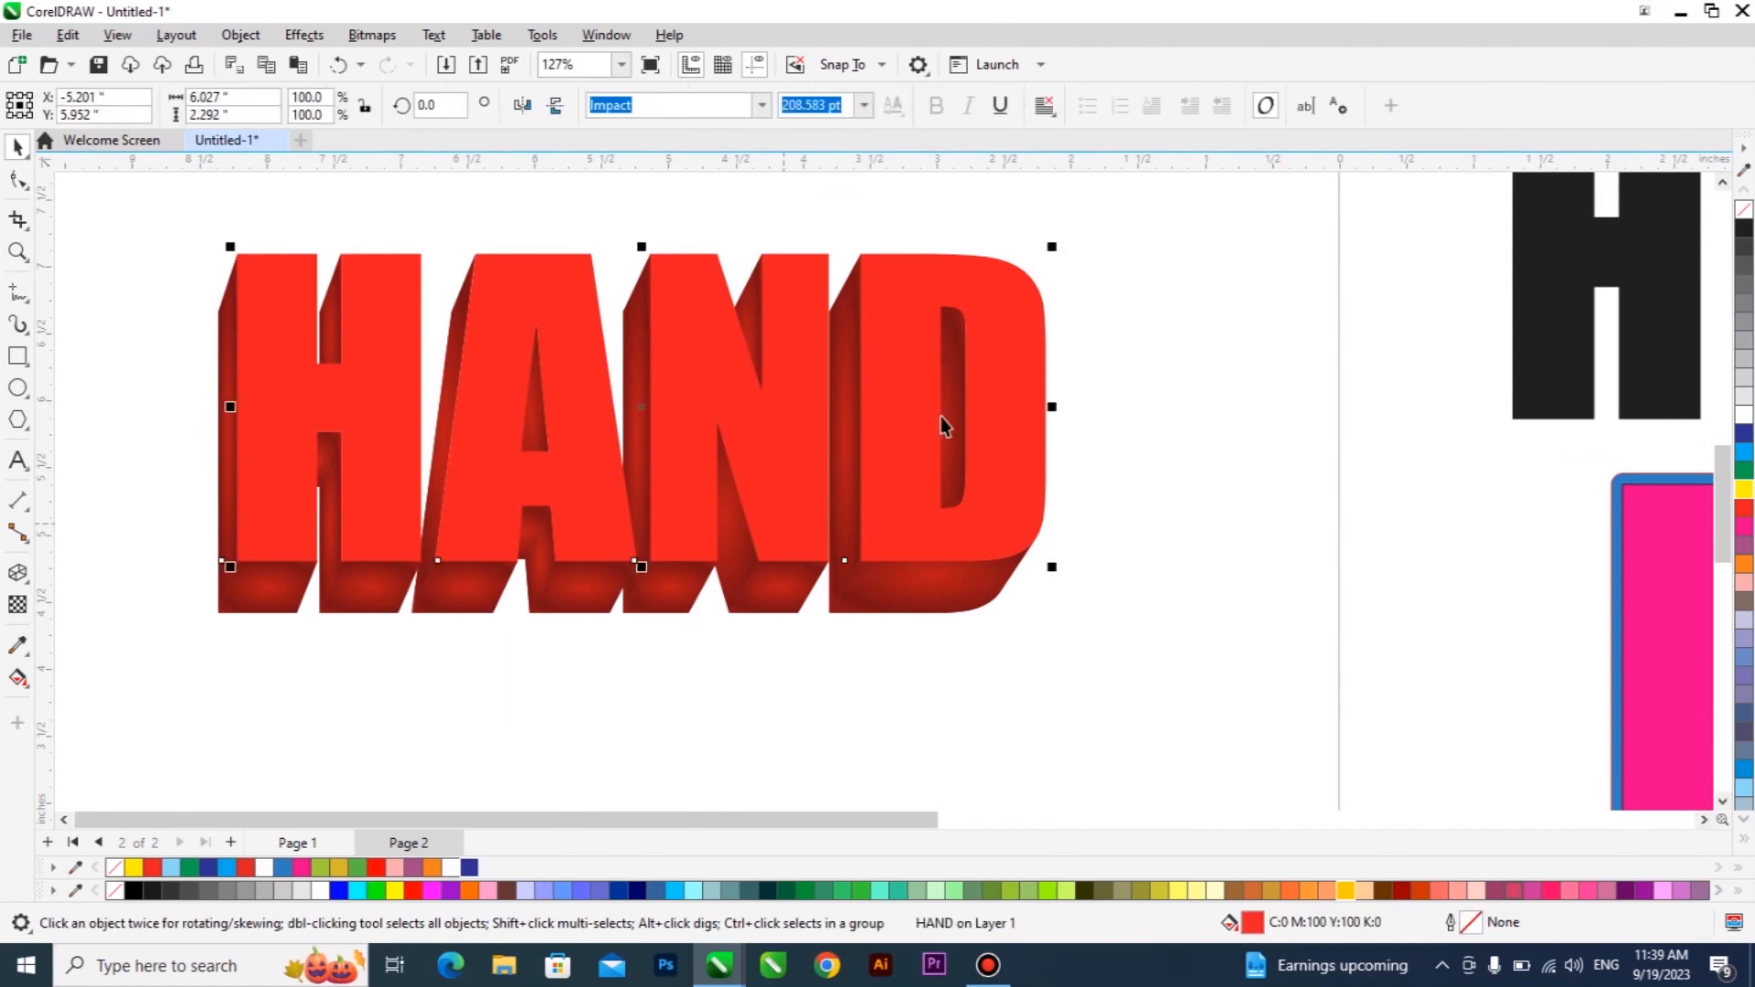
right_click(1744, 416)
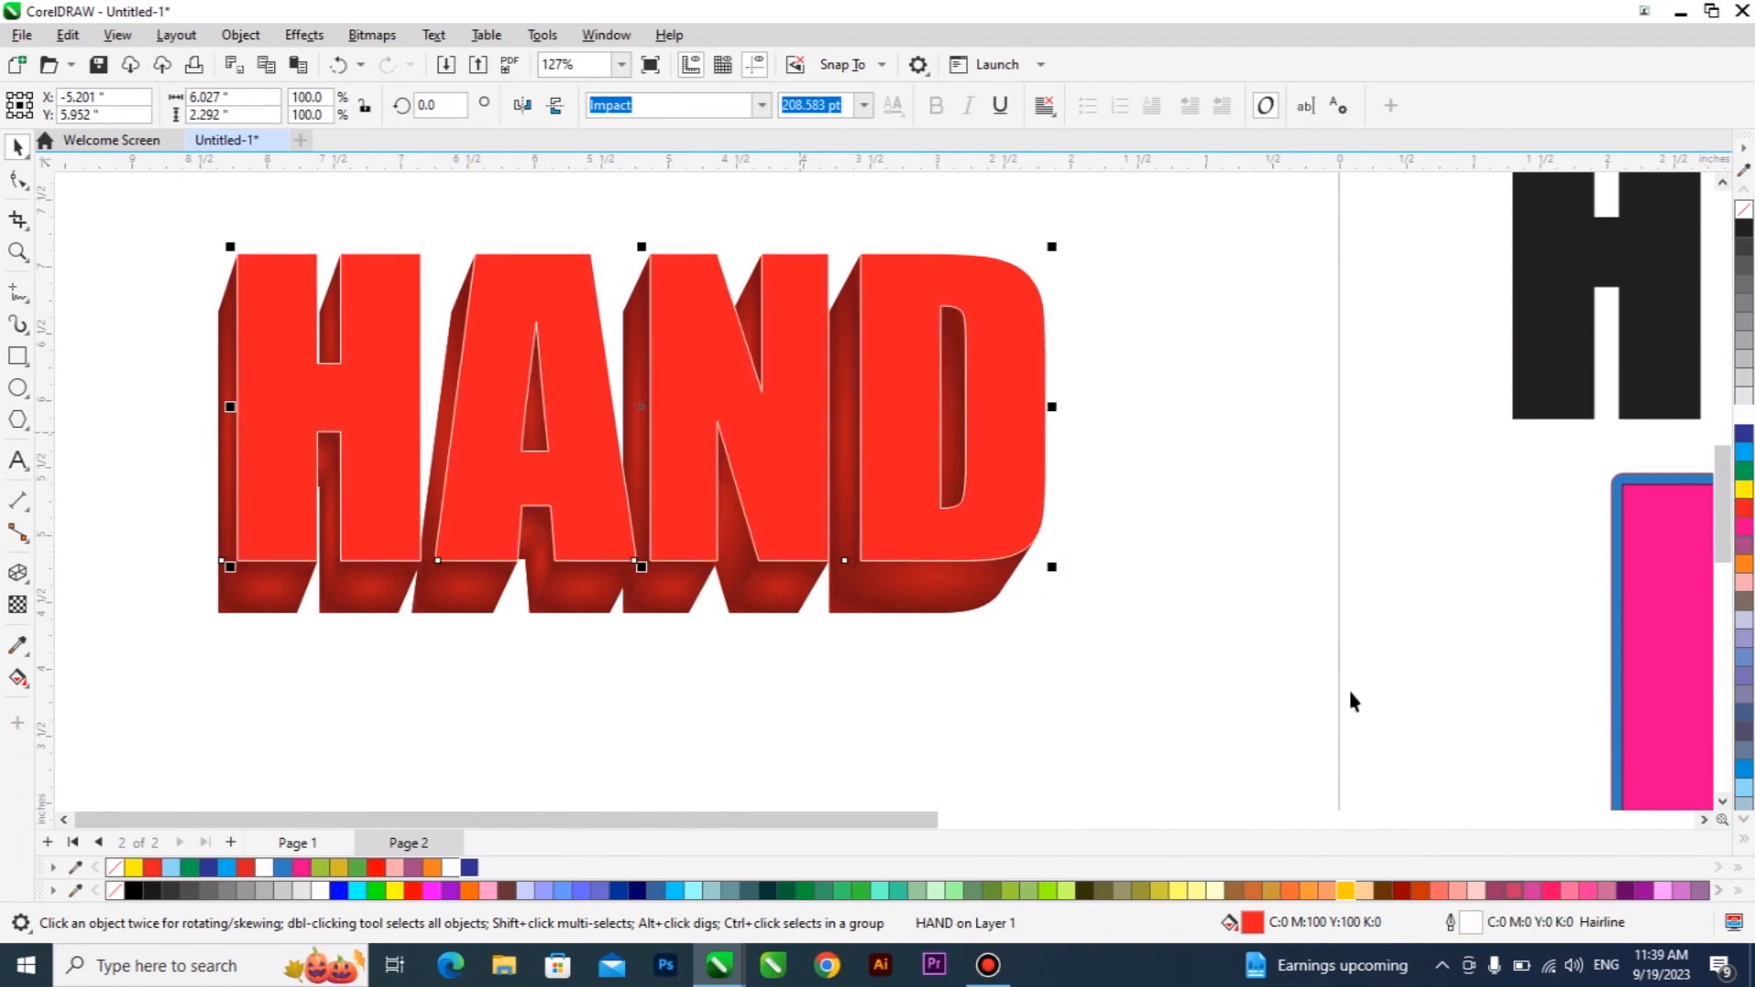
Set the HAND face's white outline to 4 pt with round corners, placed behind the fill and scaling with the object
double_click(1525, 925)
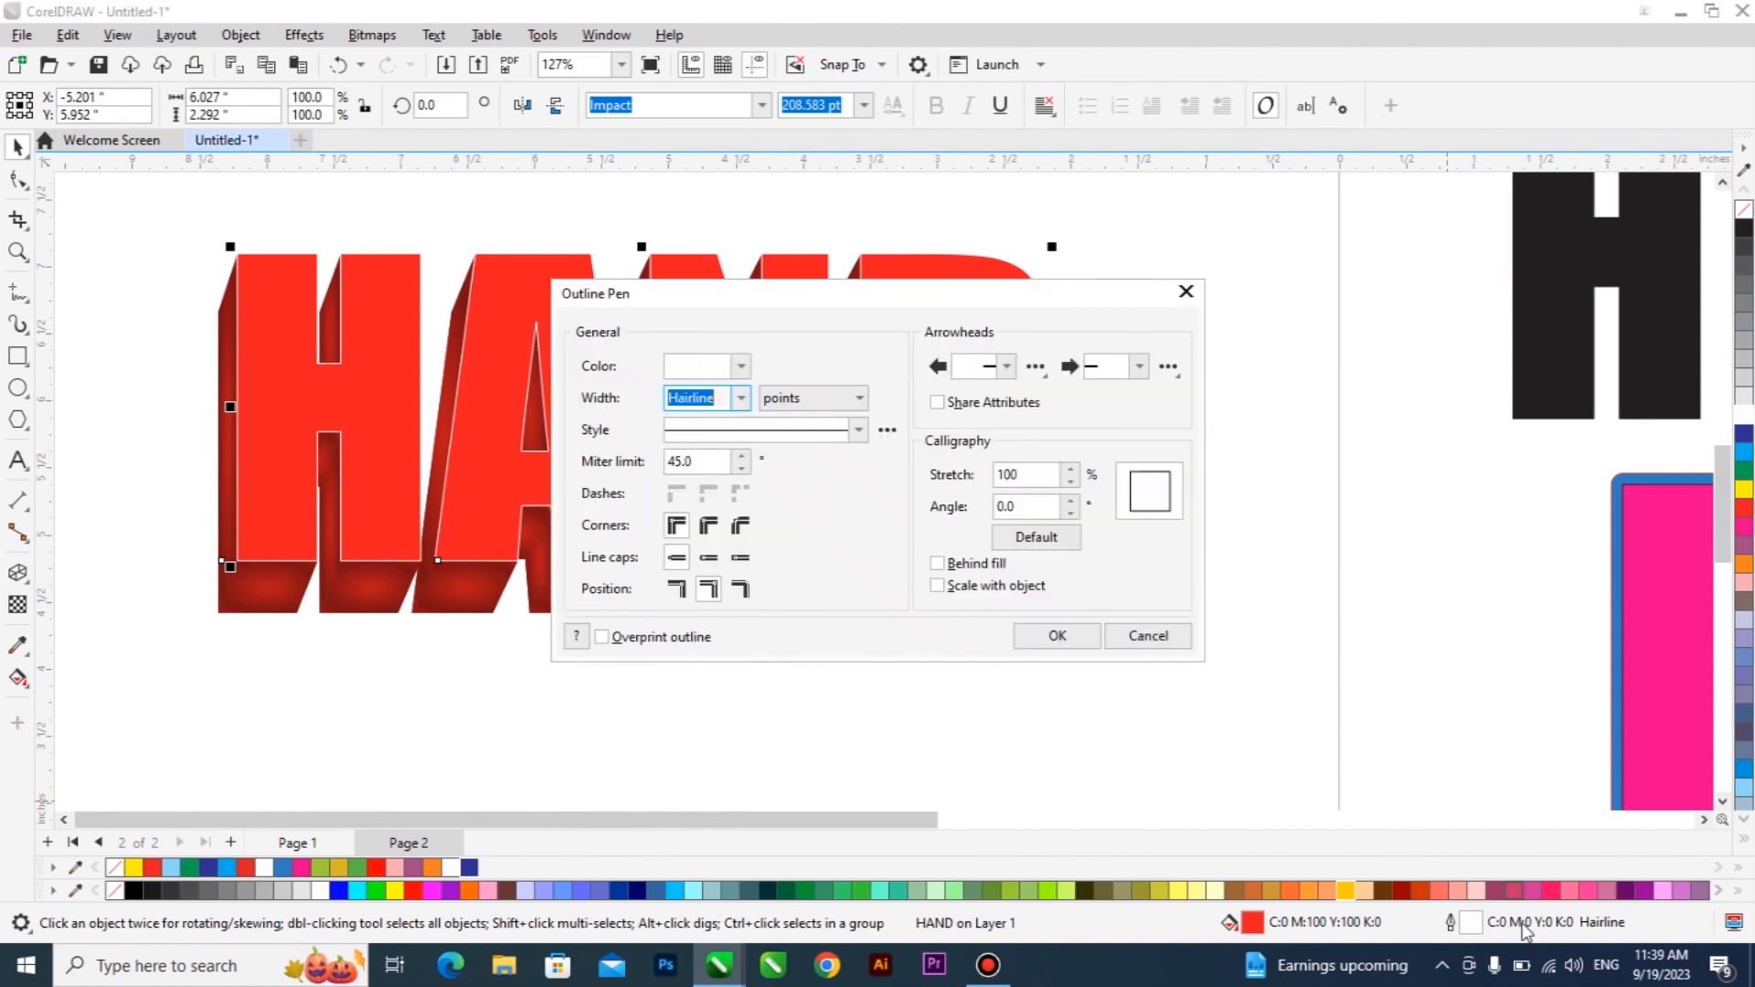
drag(868, 306, 1199, 304)
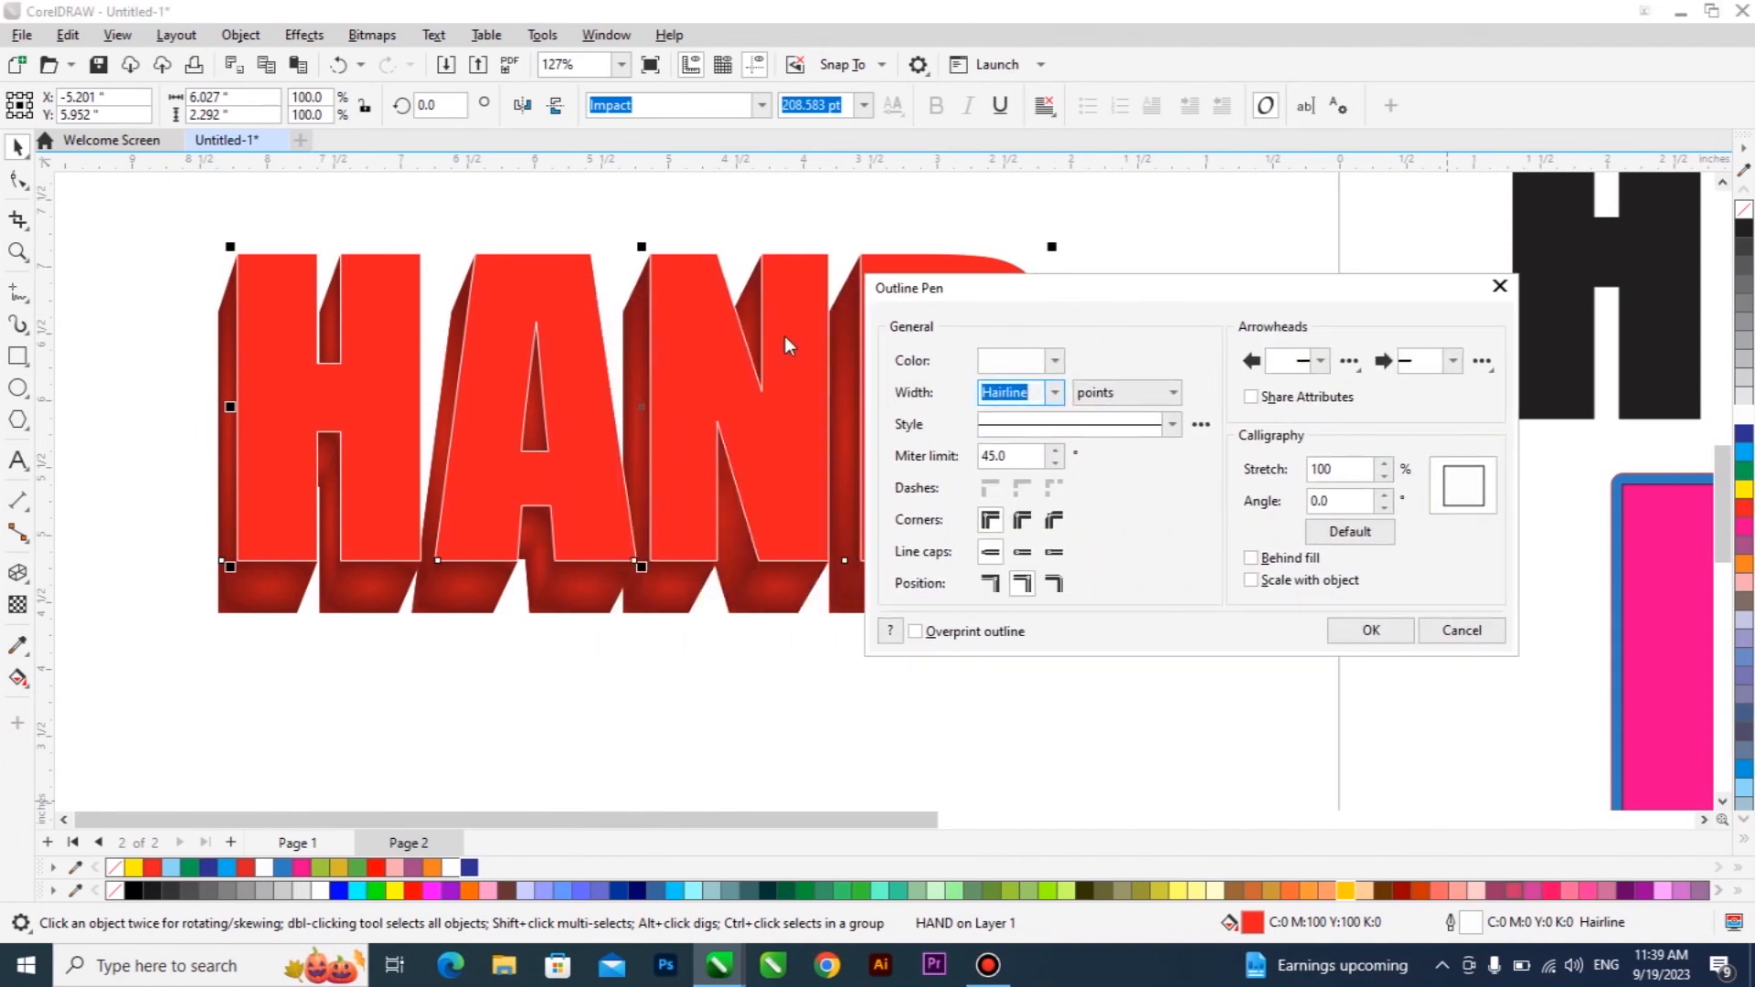
click(1056, 392)
click(1017, 545)
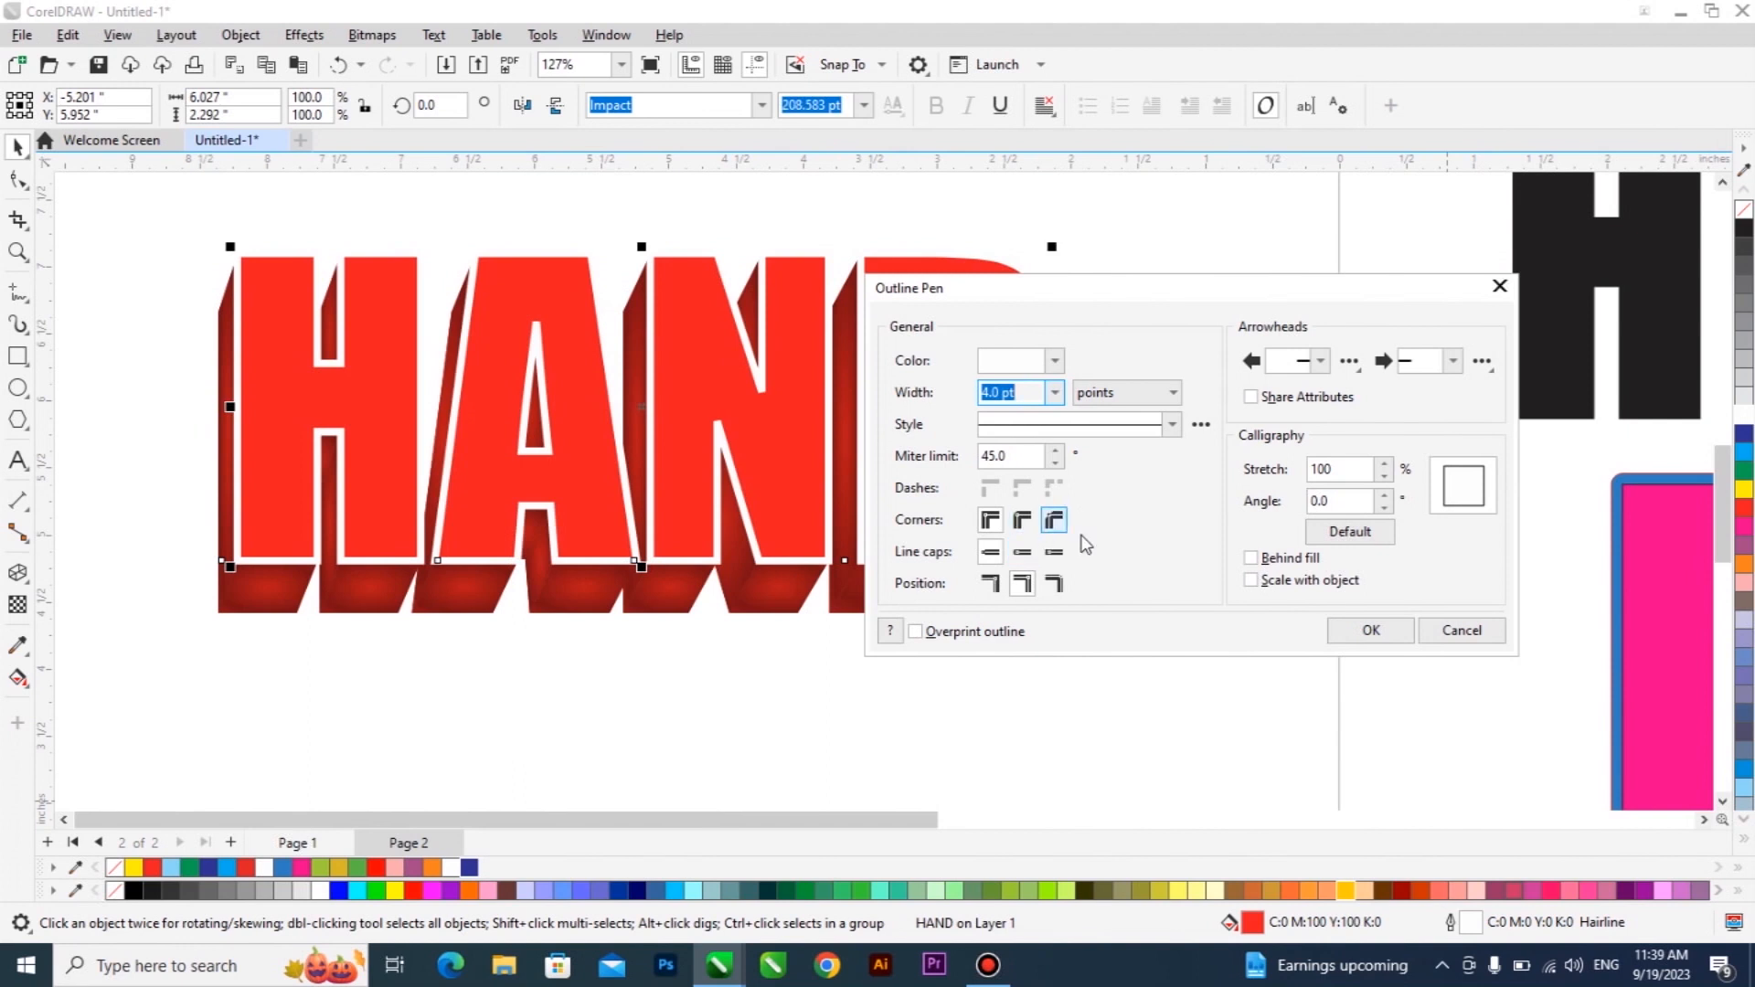
click(1023, 521)
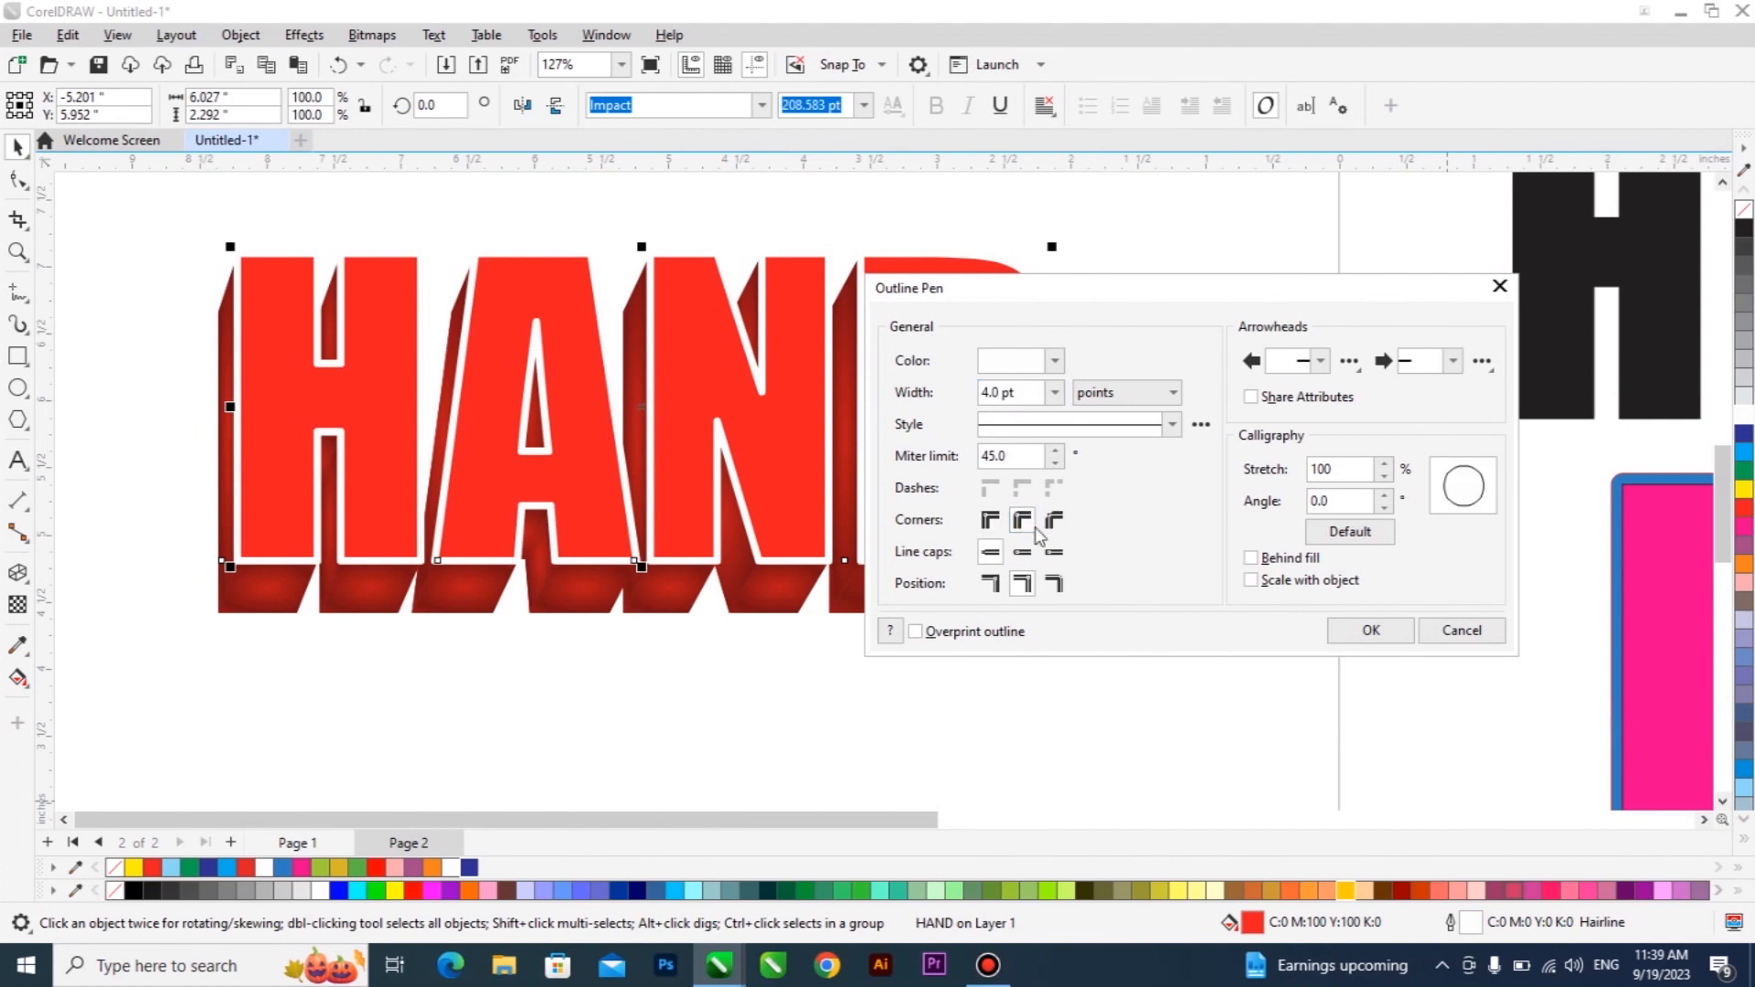
click(1251, 558)
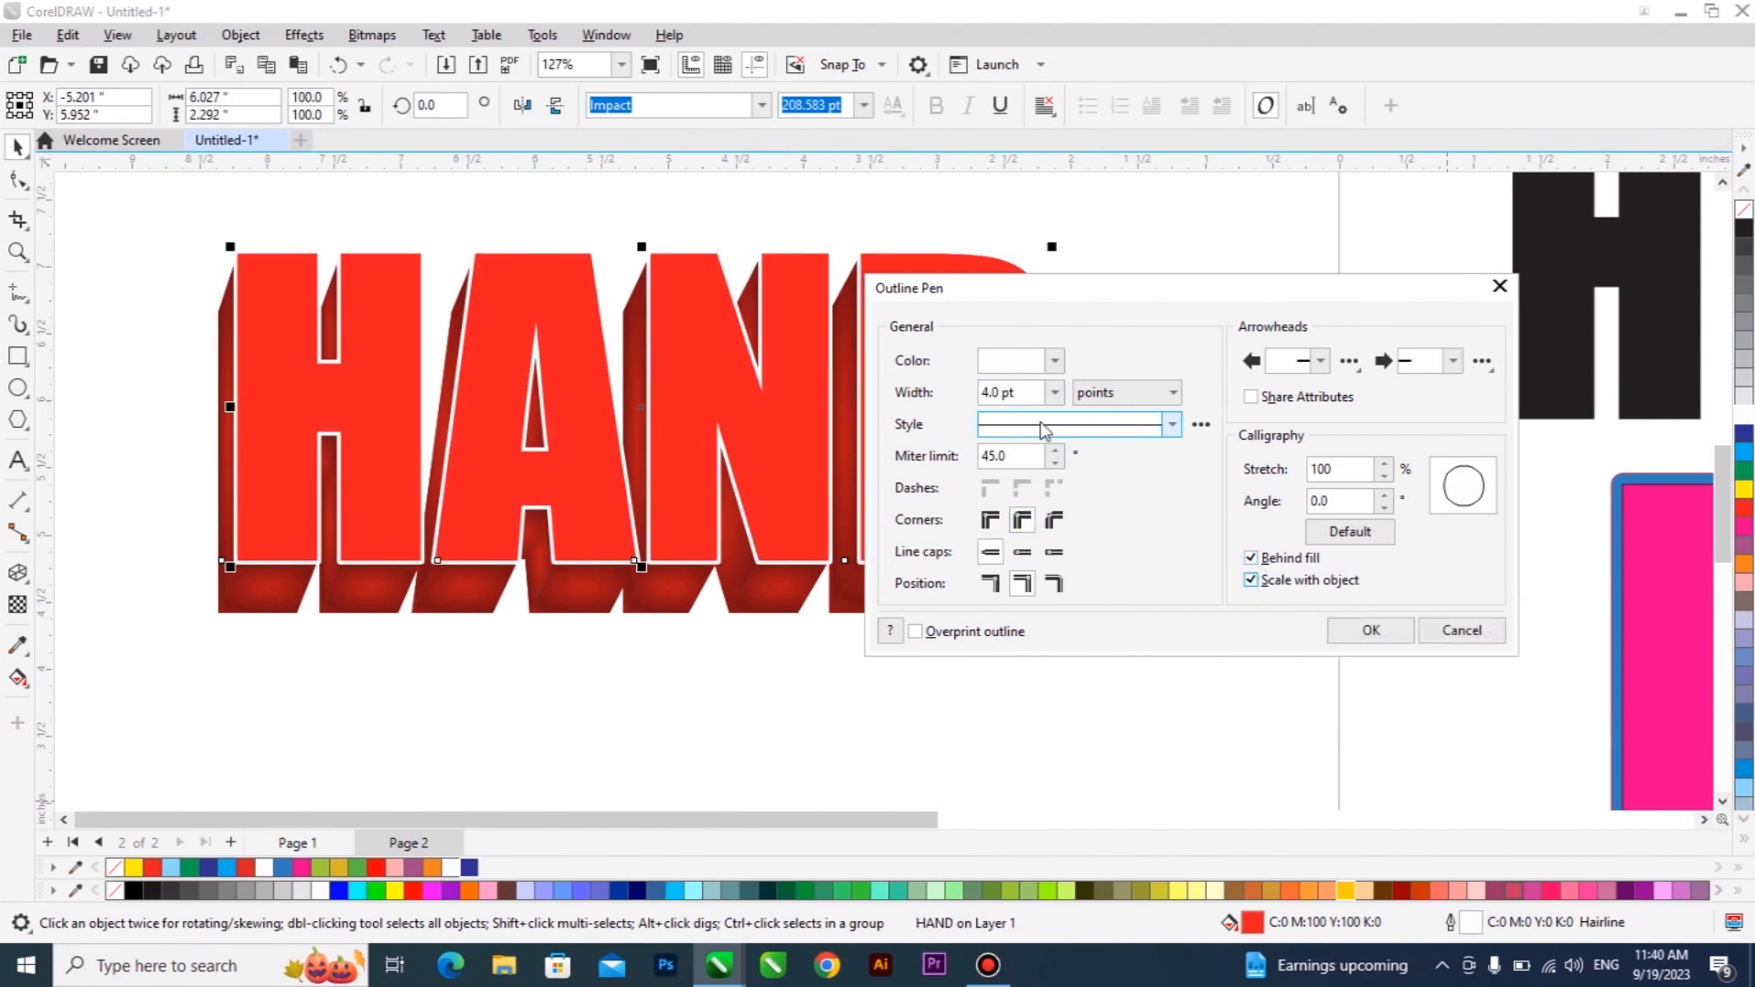
click(1372, 630)
Select the HAND face together with its extruded sides and move them to just below the orange MAN text
scroll(877, 512, down, 2)
drag(1093, 311, 250, 657)
drag(862, 458, 1125, 457)
drag(1013, 483, 797, 484)
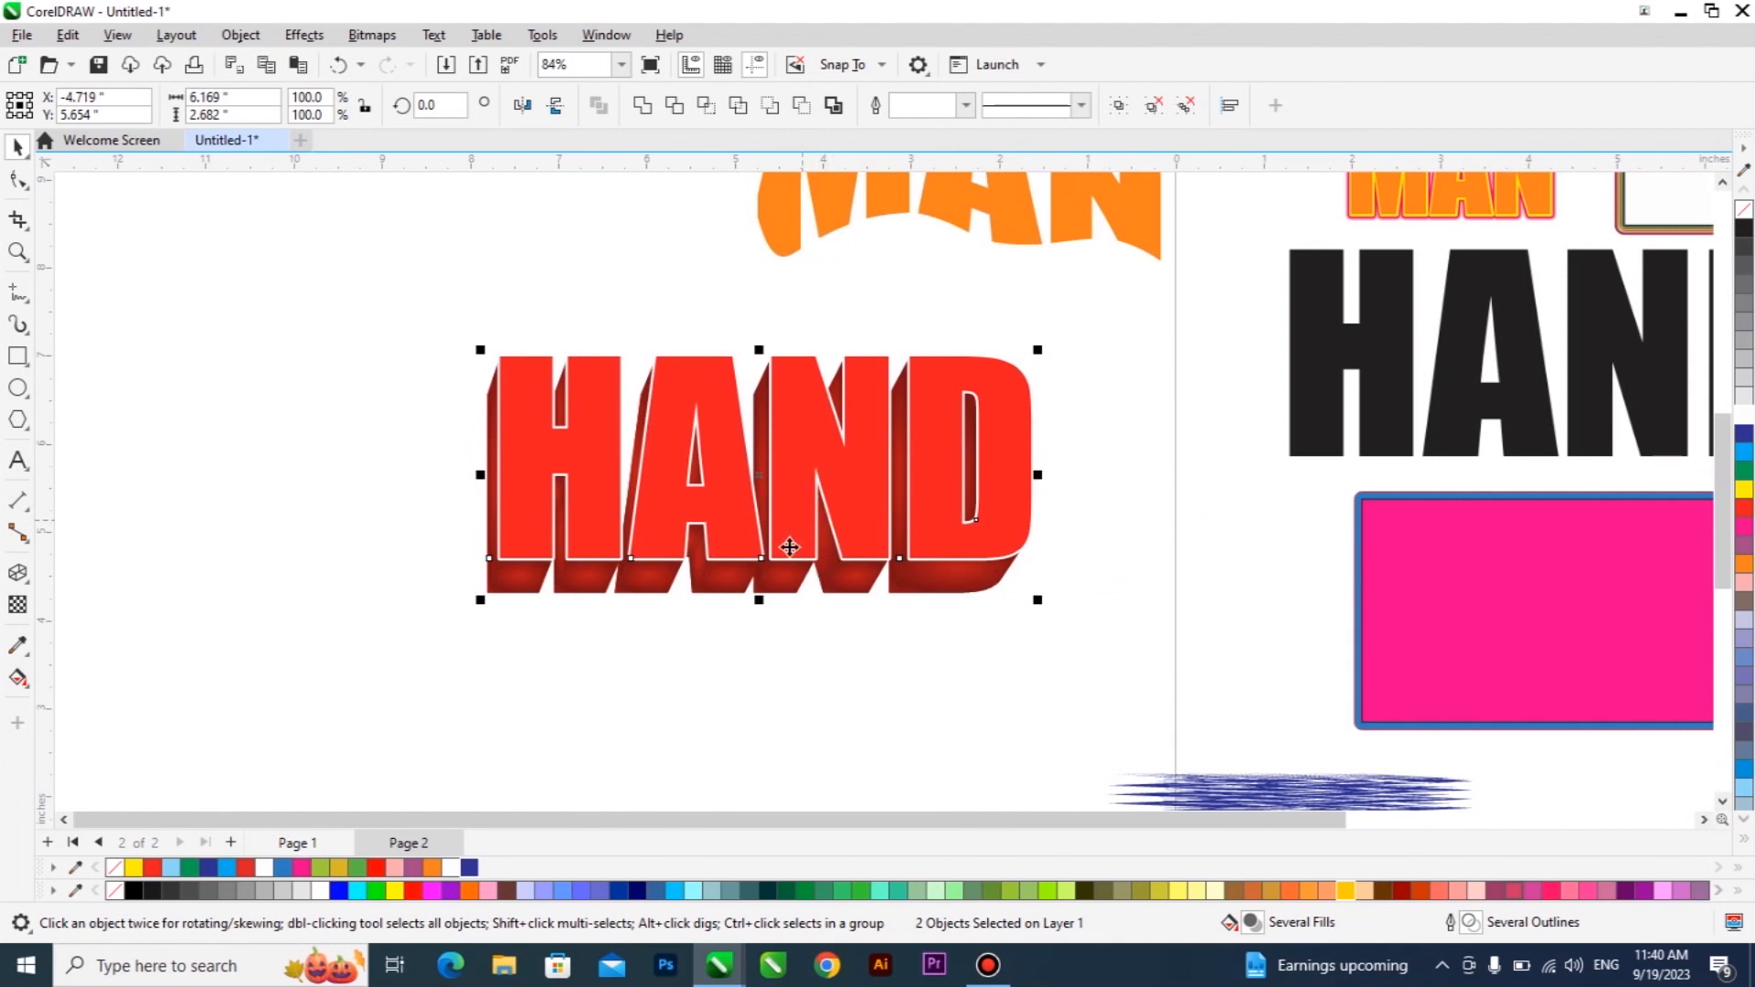
scroll(790, 547, up, 1)
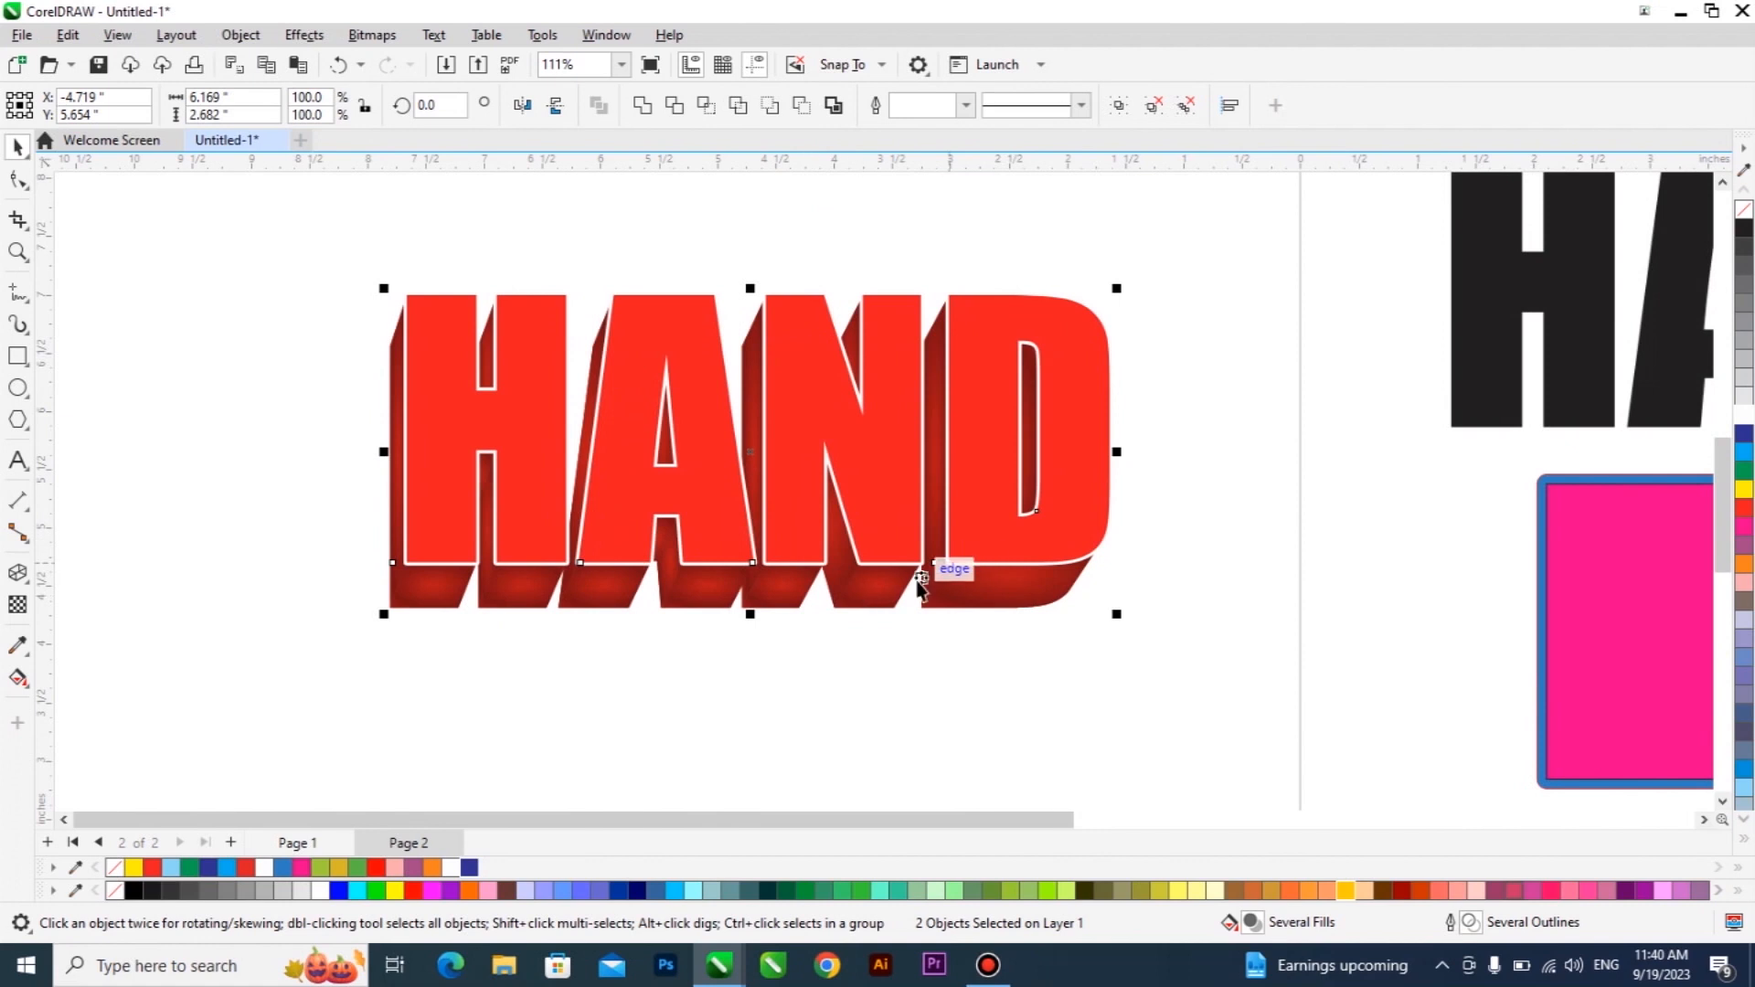
scroll(873, 521, down, 1)
drag(873, 477, 887, 420)
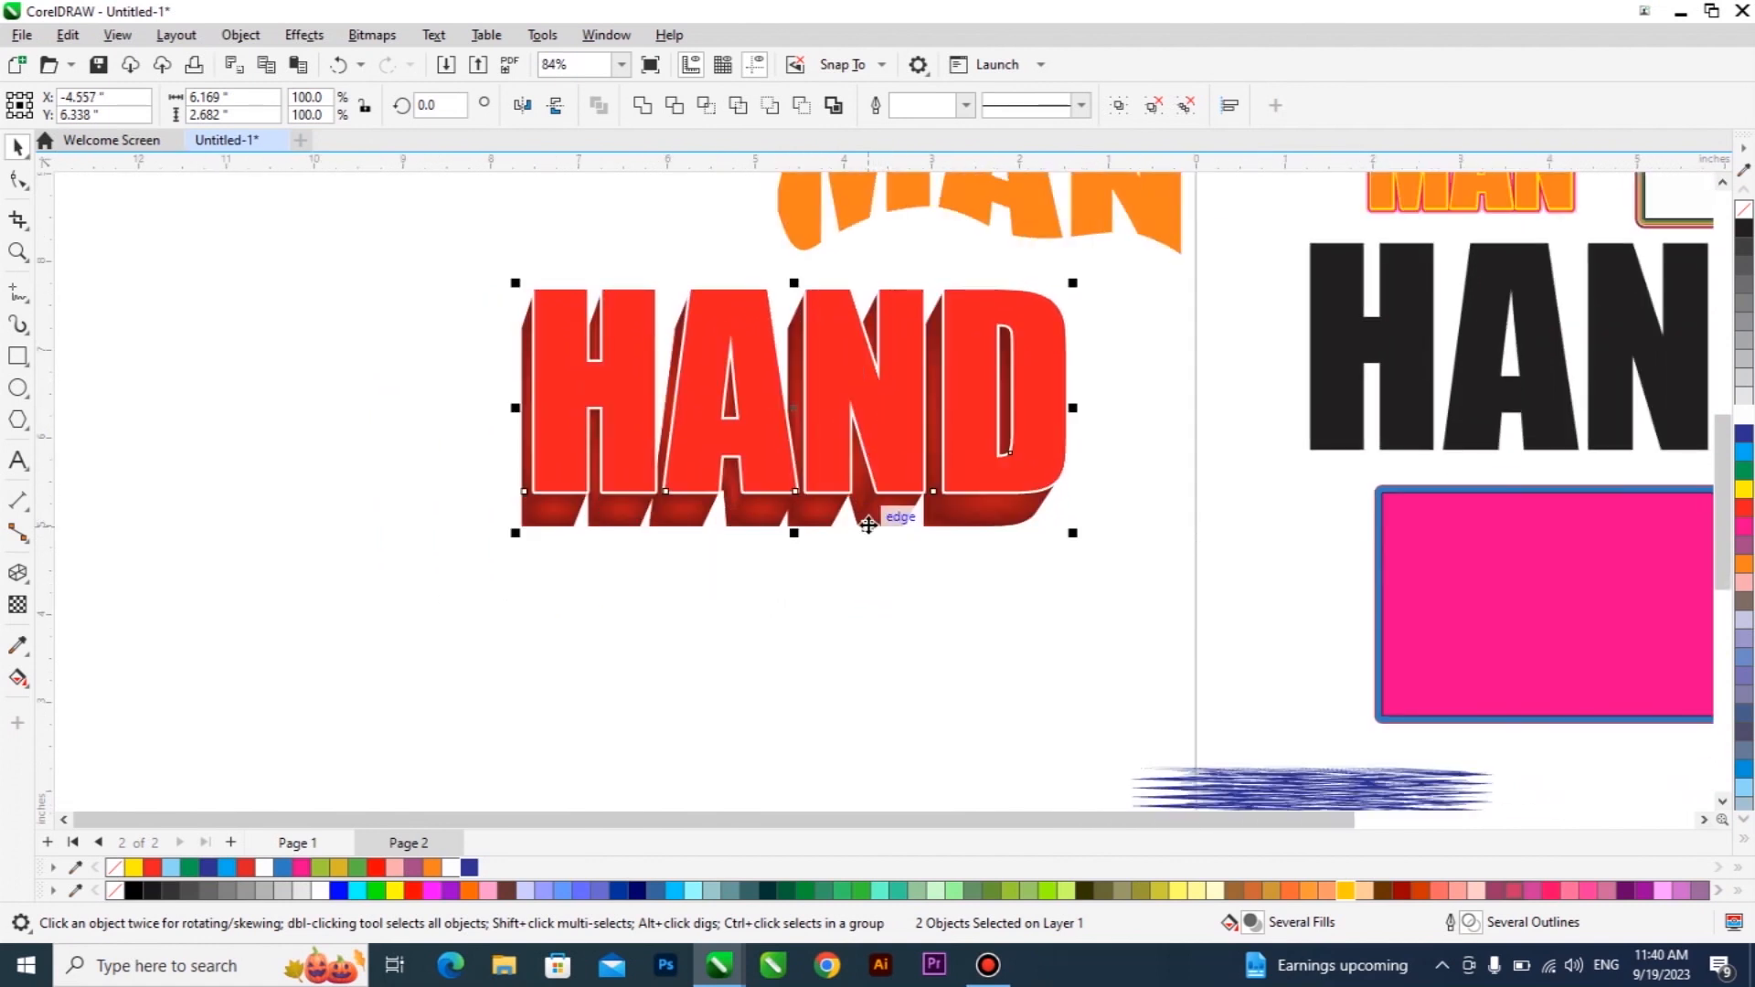
Draw a rectangle about 7.1 by 4.1 inches below the red HAND text and fill it green
click(18, 573)
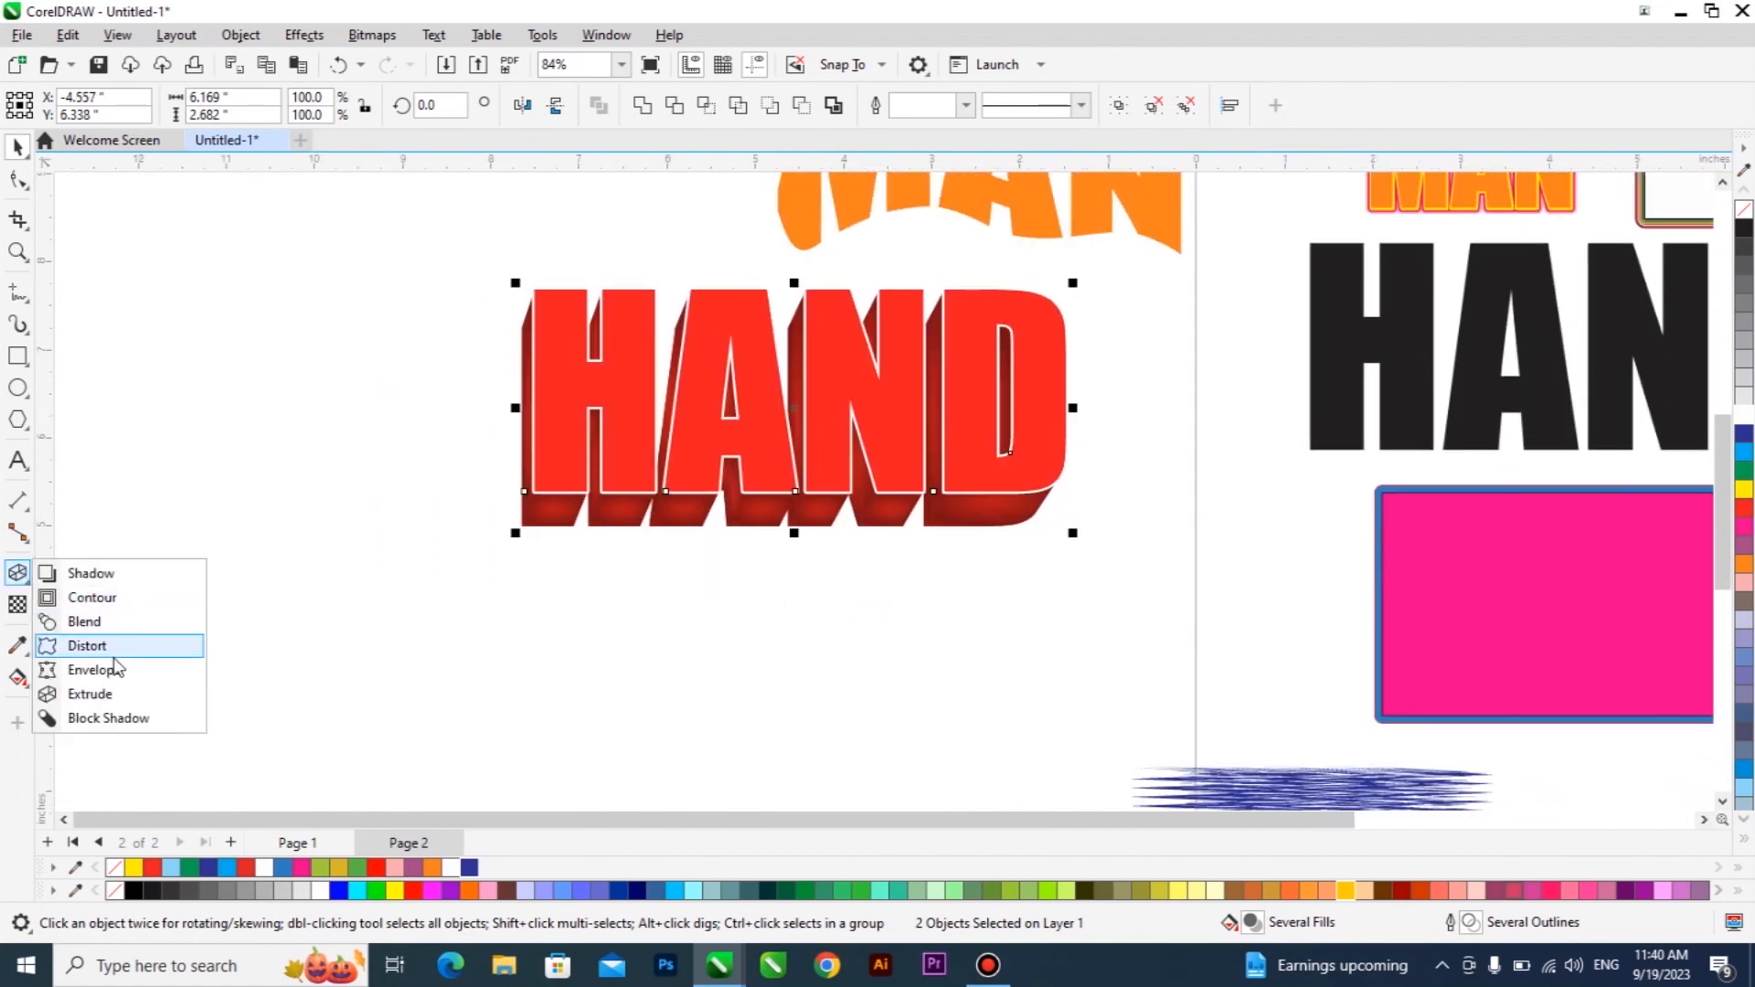
click(854, 431)
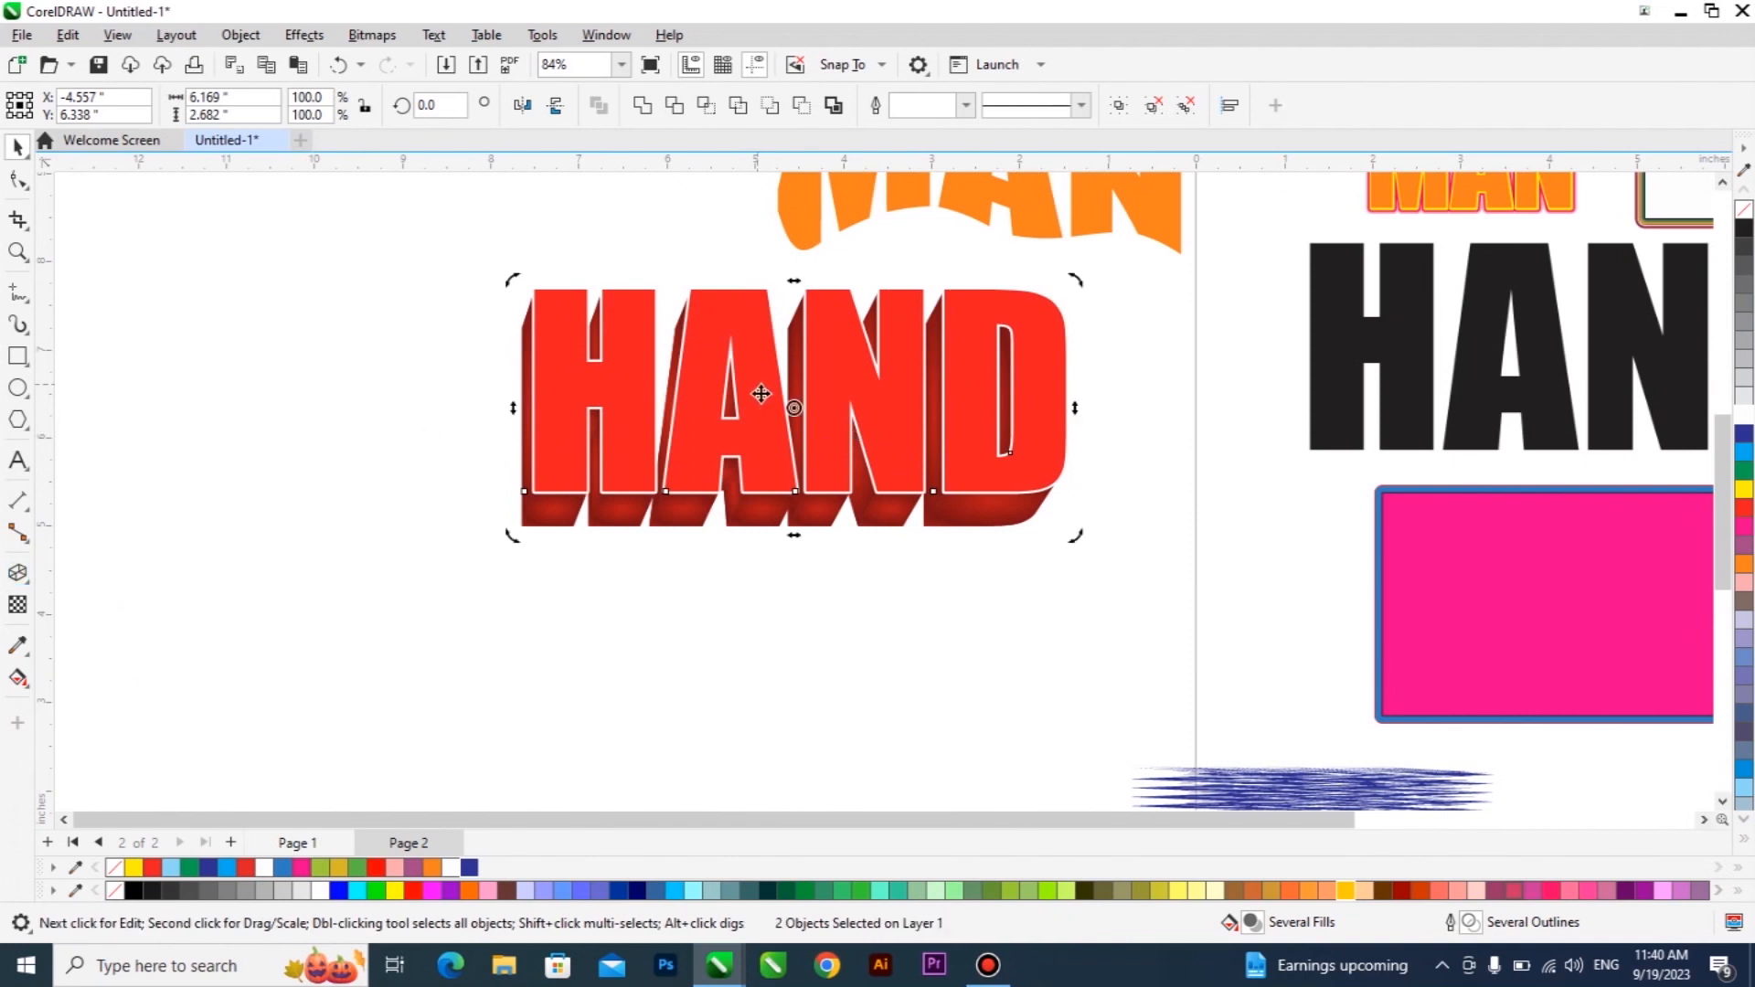
click(18, 356)
scroll(700, 365, down, 1)
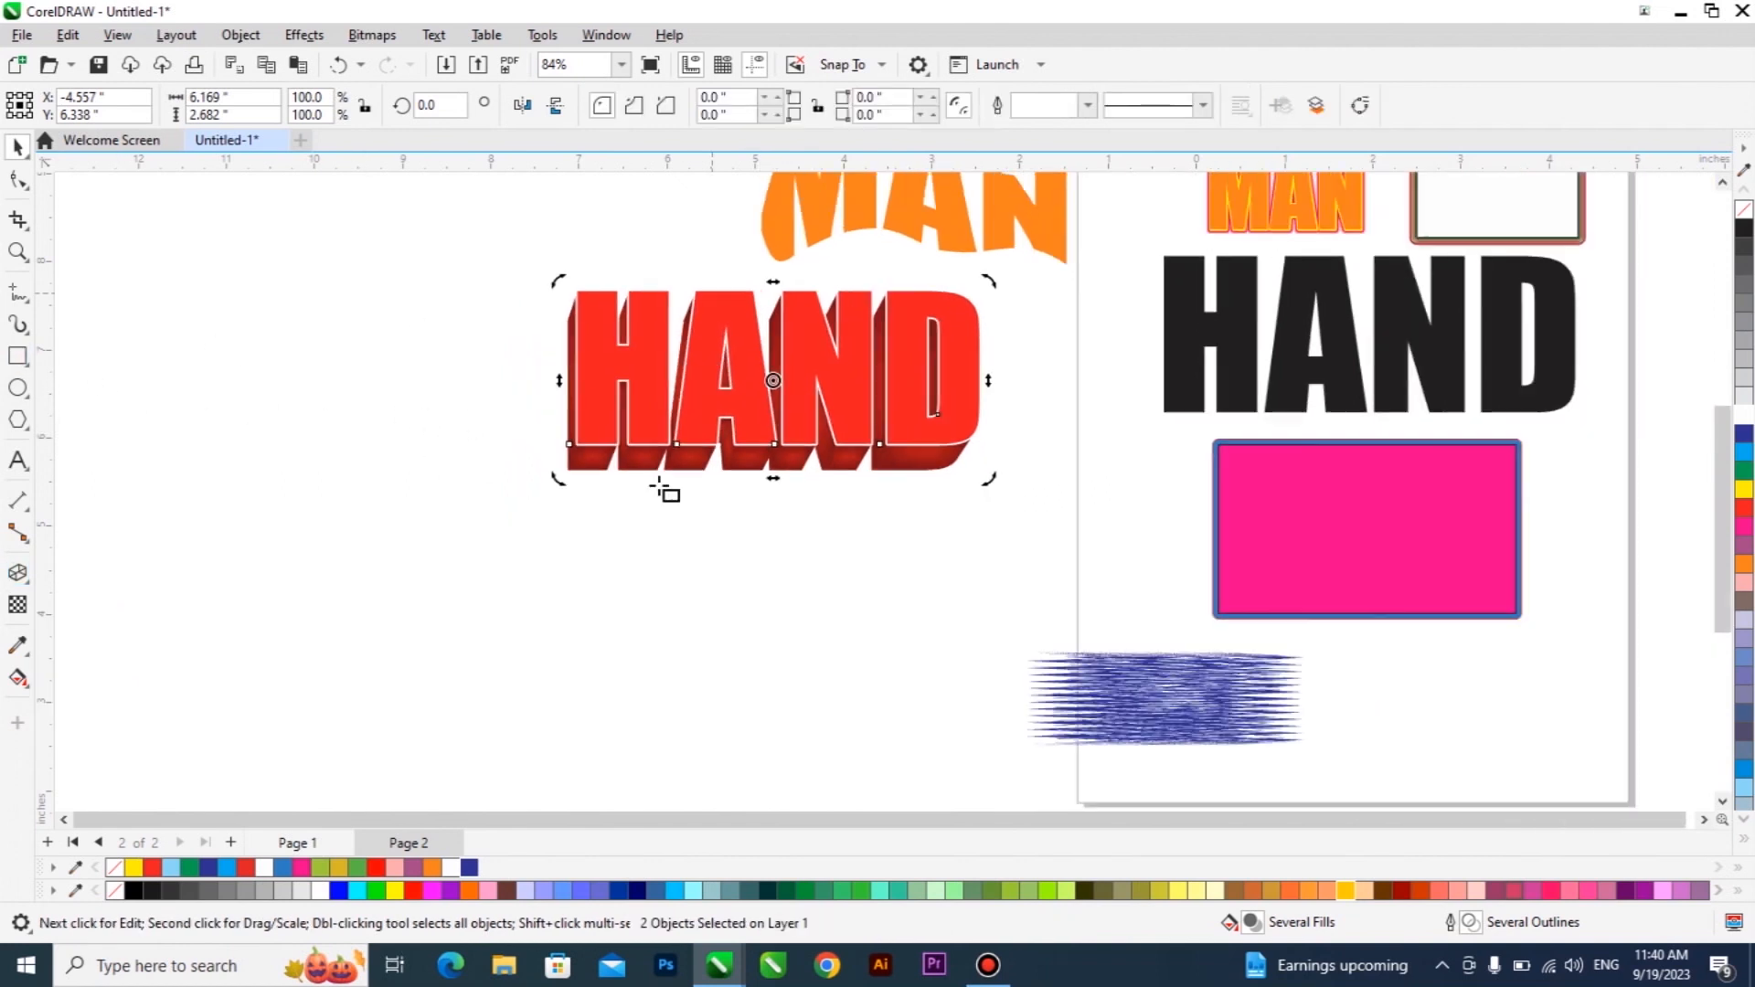
drag(448, 525, 922, 796)
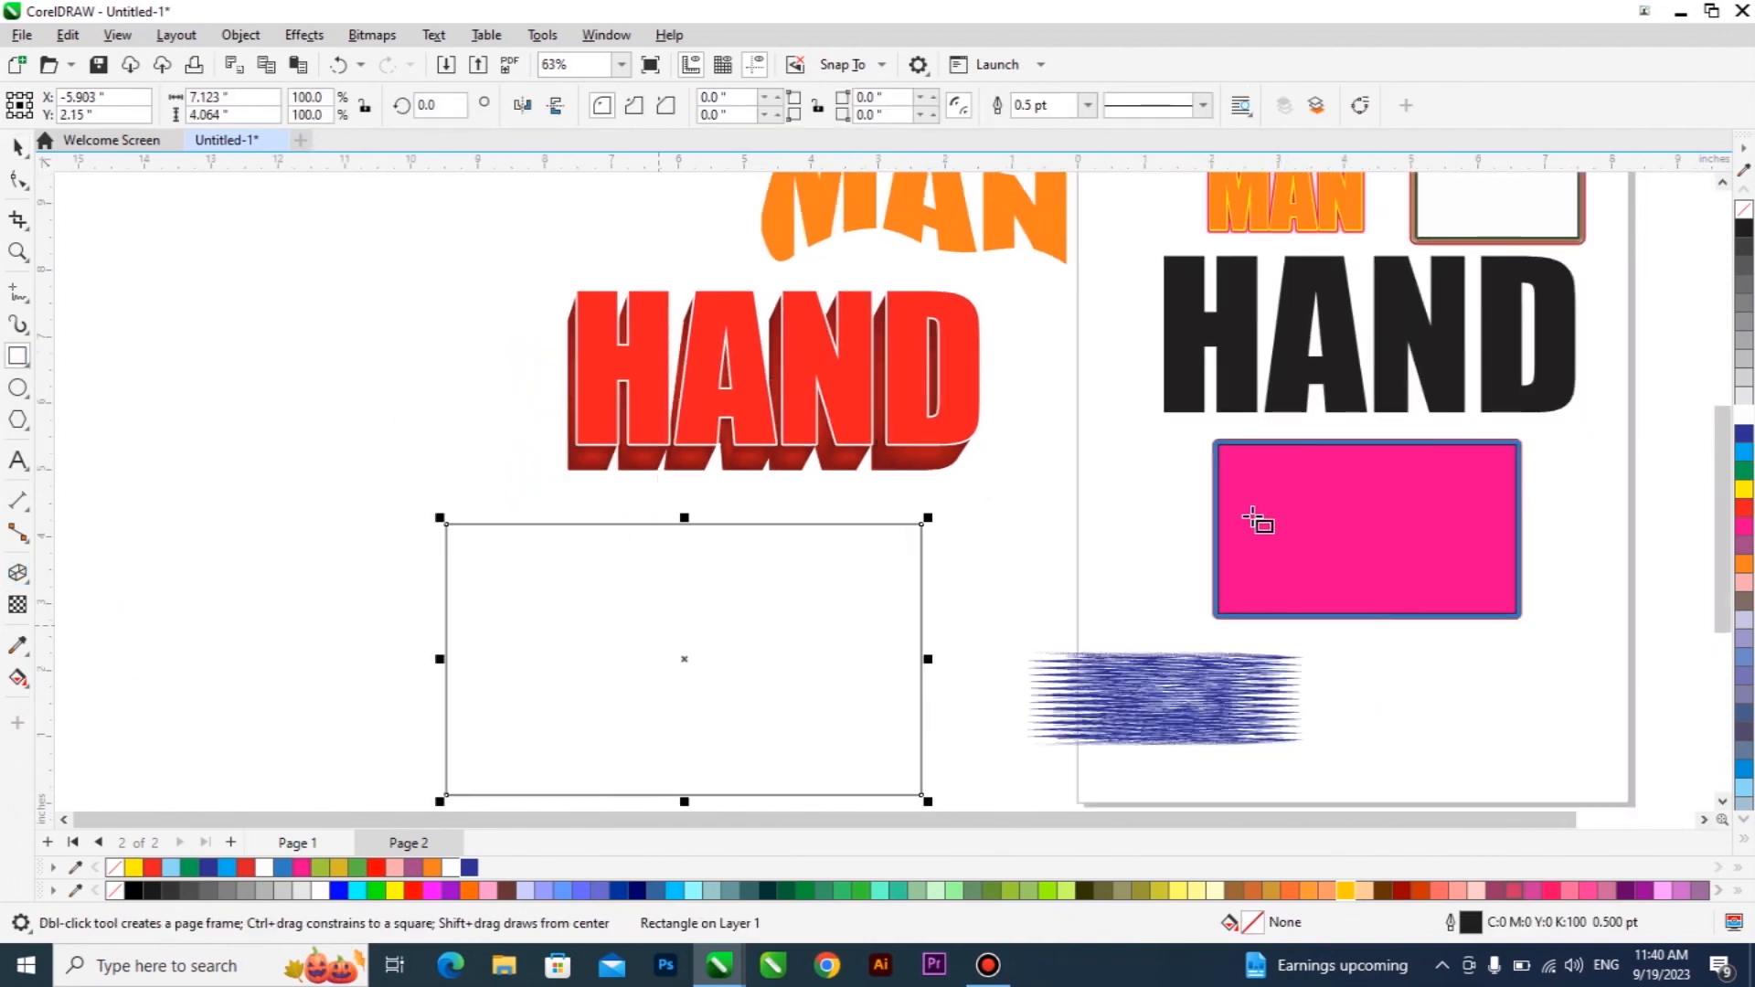
click(1742, 471)
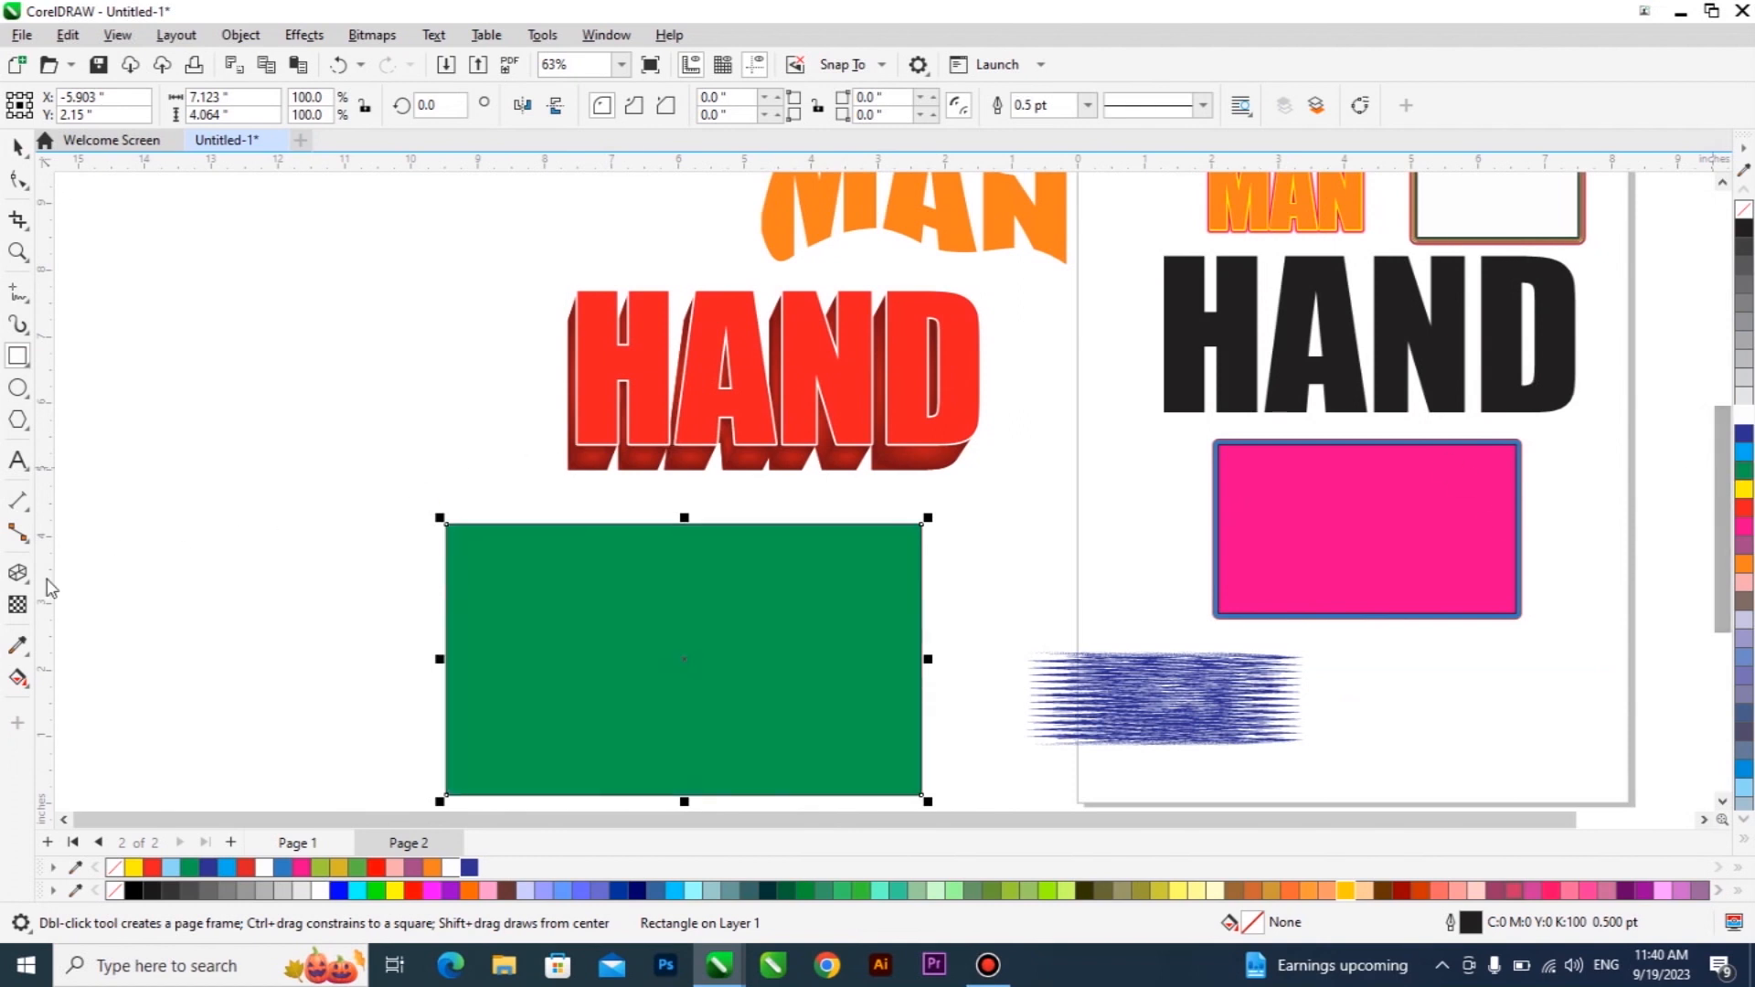
Extrude the green rectangle back toward the upper left
click(17, 574)
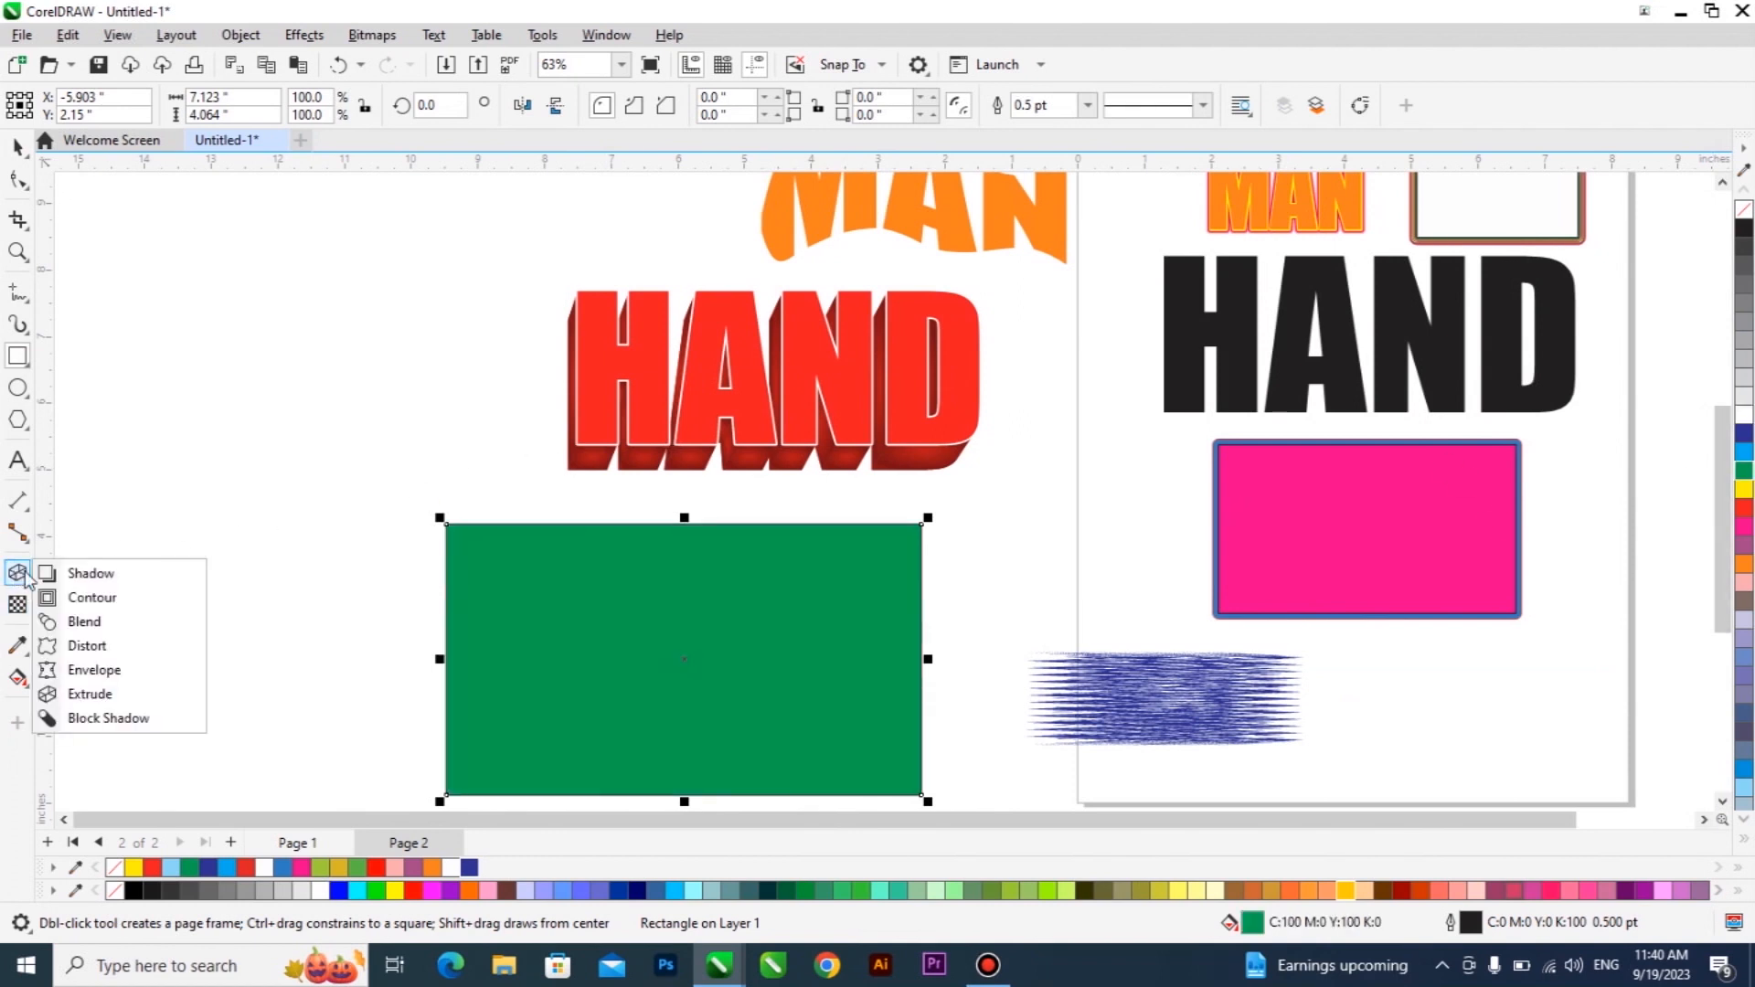
click(108, 693)
scroll(447, 274, down, 1)
drag(509, 521, 320, 375)
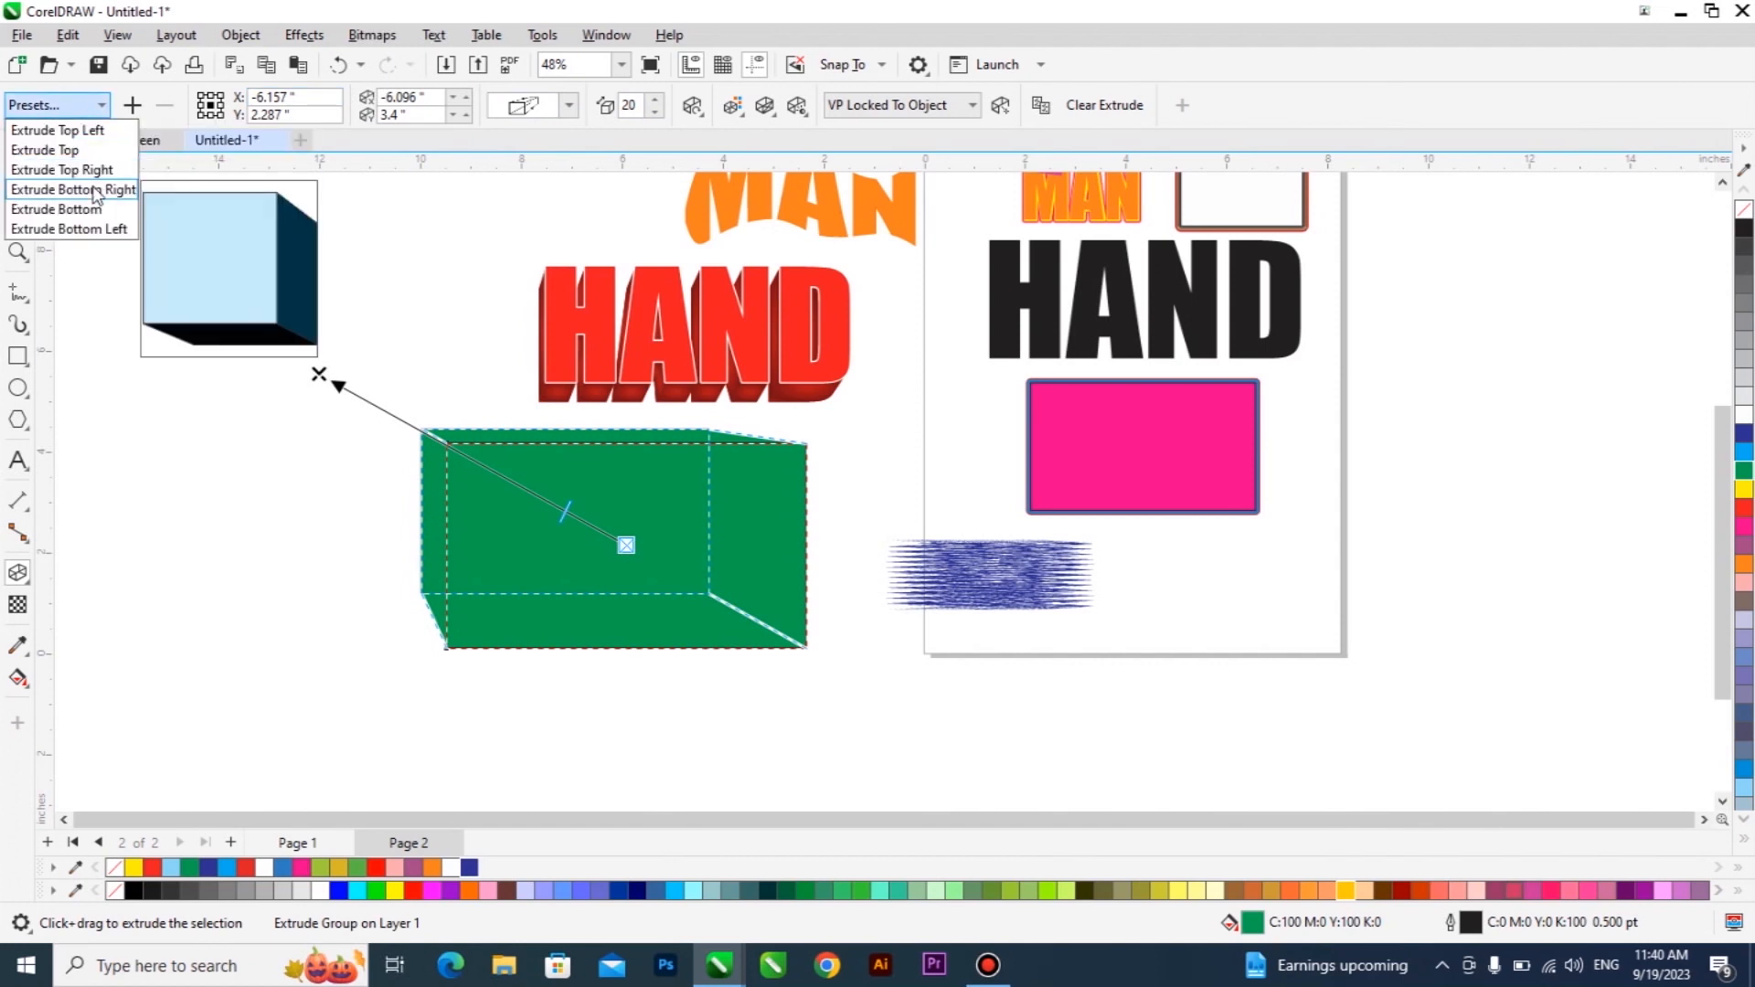
Try the Extrude Bottom Right preset and undo it, then move the vanishing point farther up-left with a depth of 25
click(91, 189)
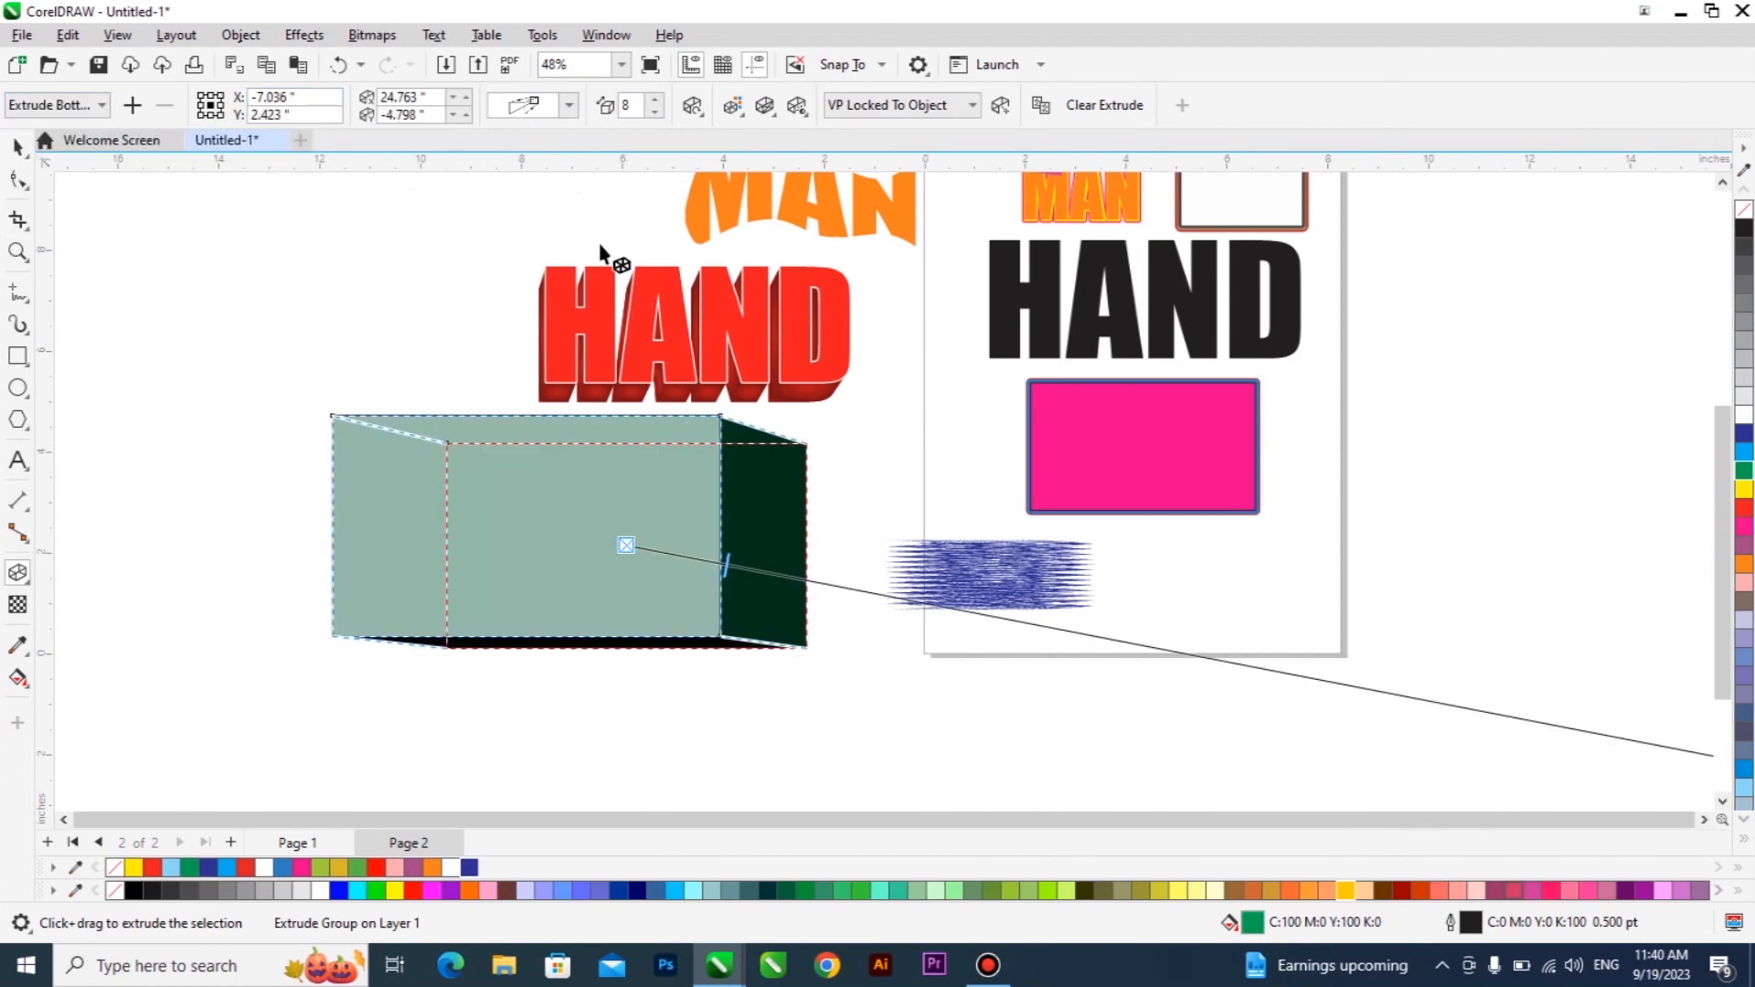
key(ctrl+z)
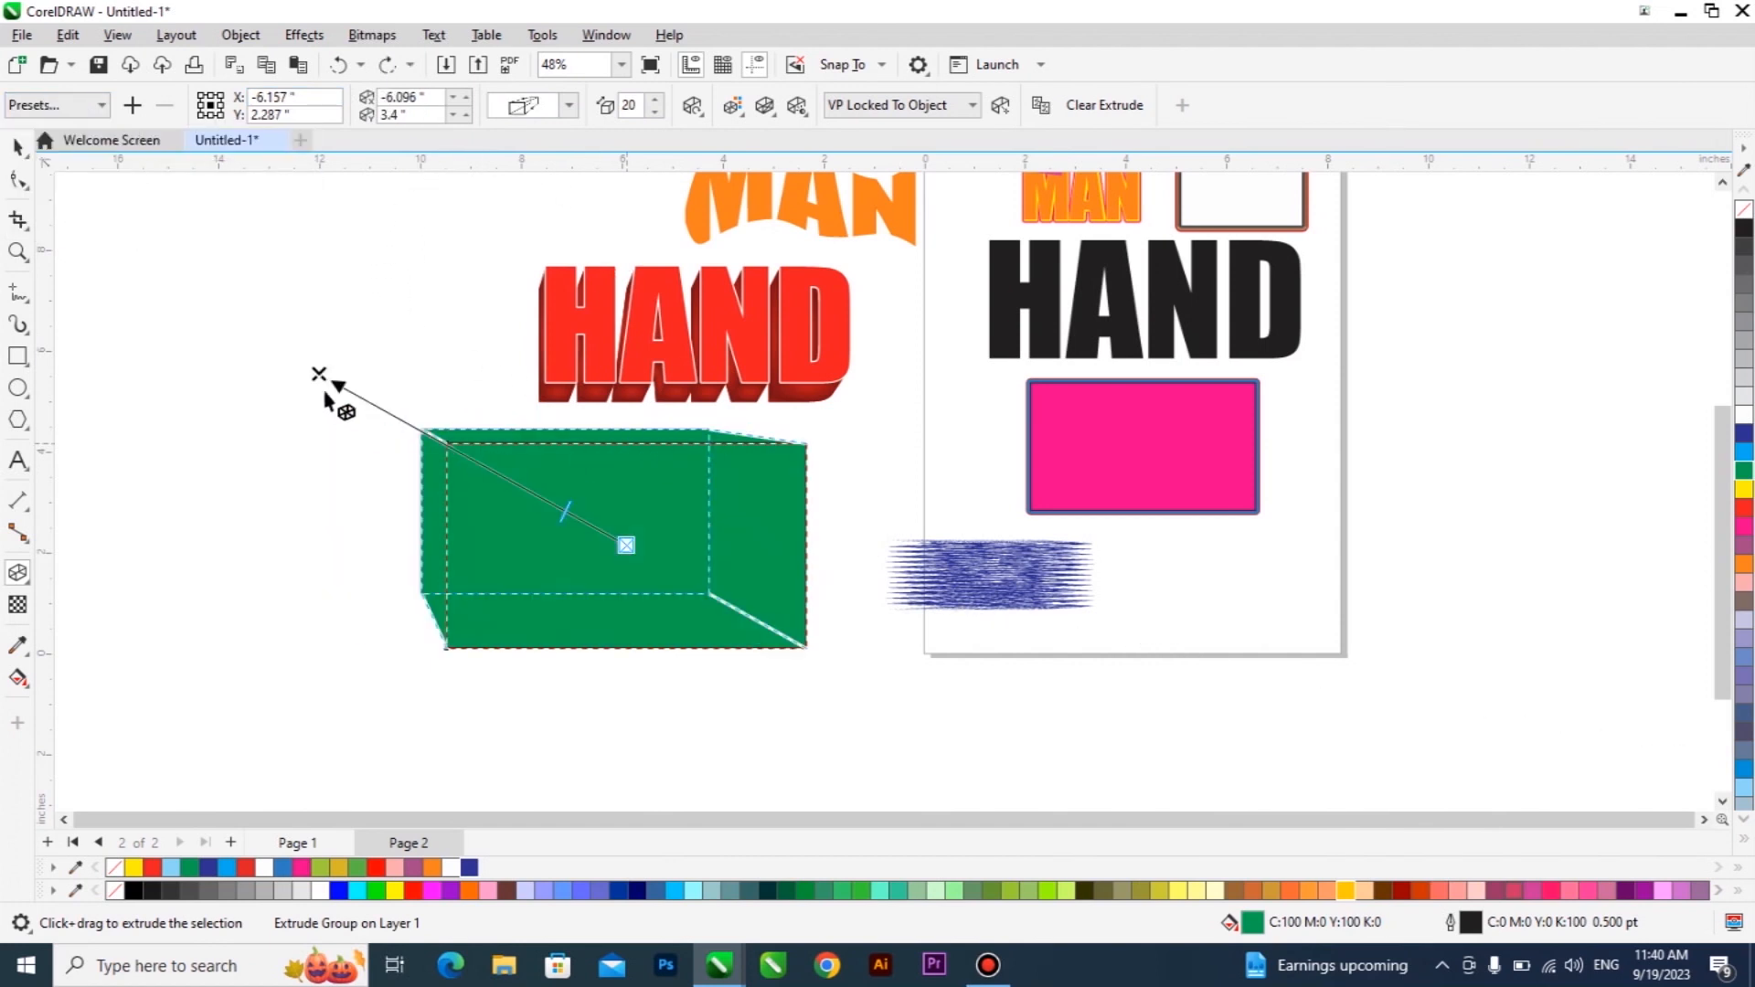
drag(289, 343, 261, 322)
click(655, 101)
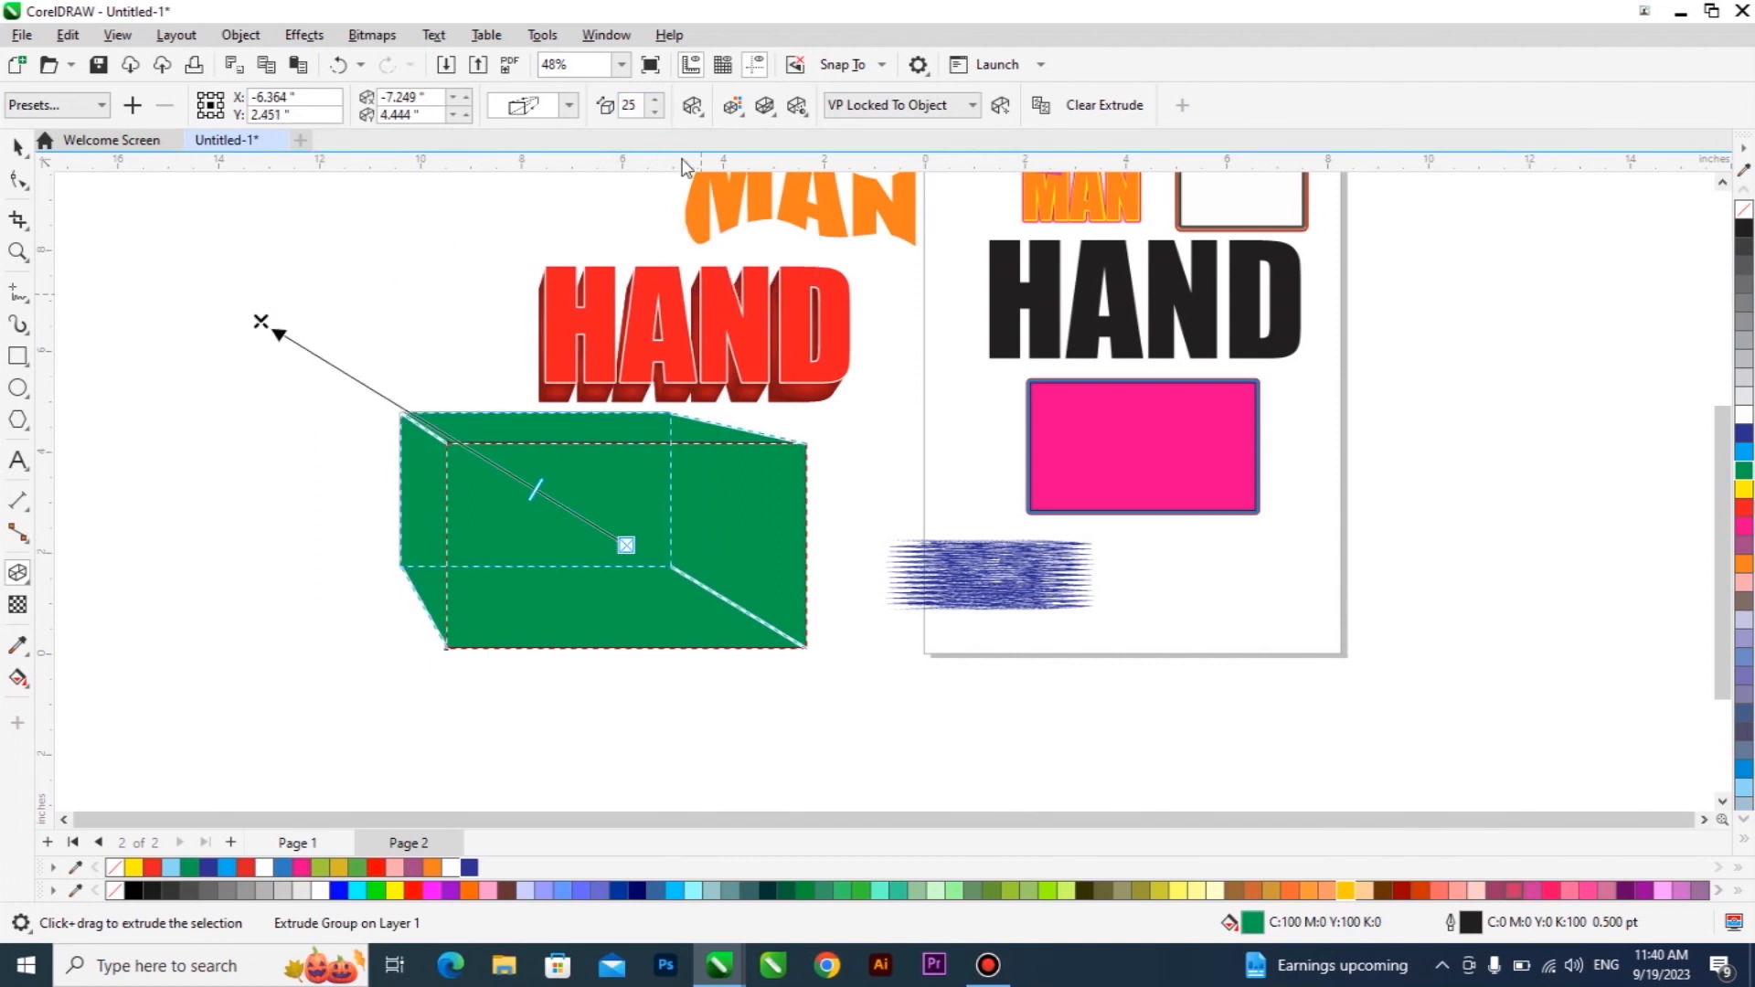
Break the extruded green rectangle apart into its front face and its sides
click(17, 146)
click(874, 439)
click(650, 429)
key(ctrl+k)
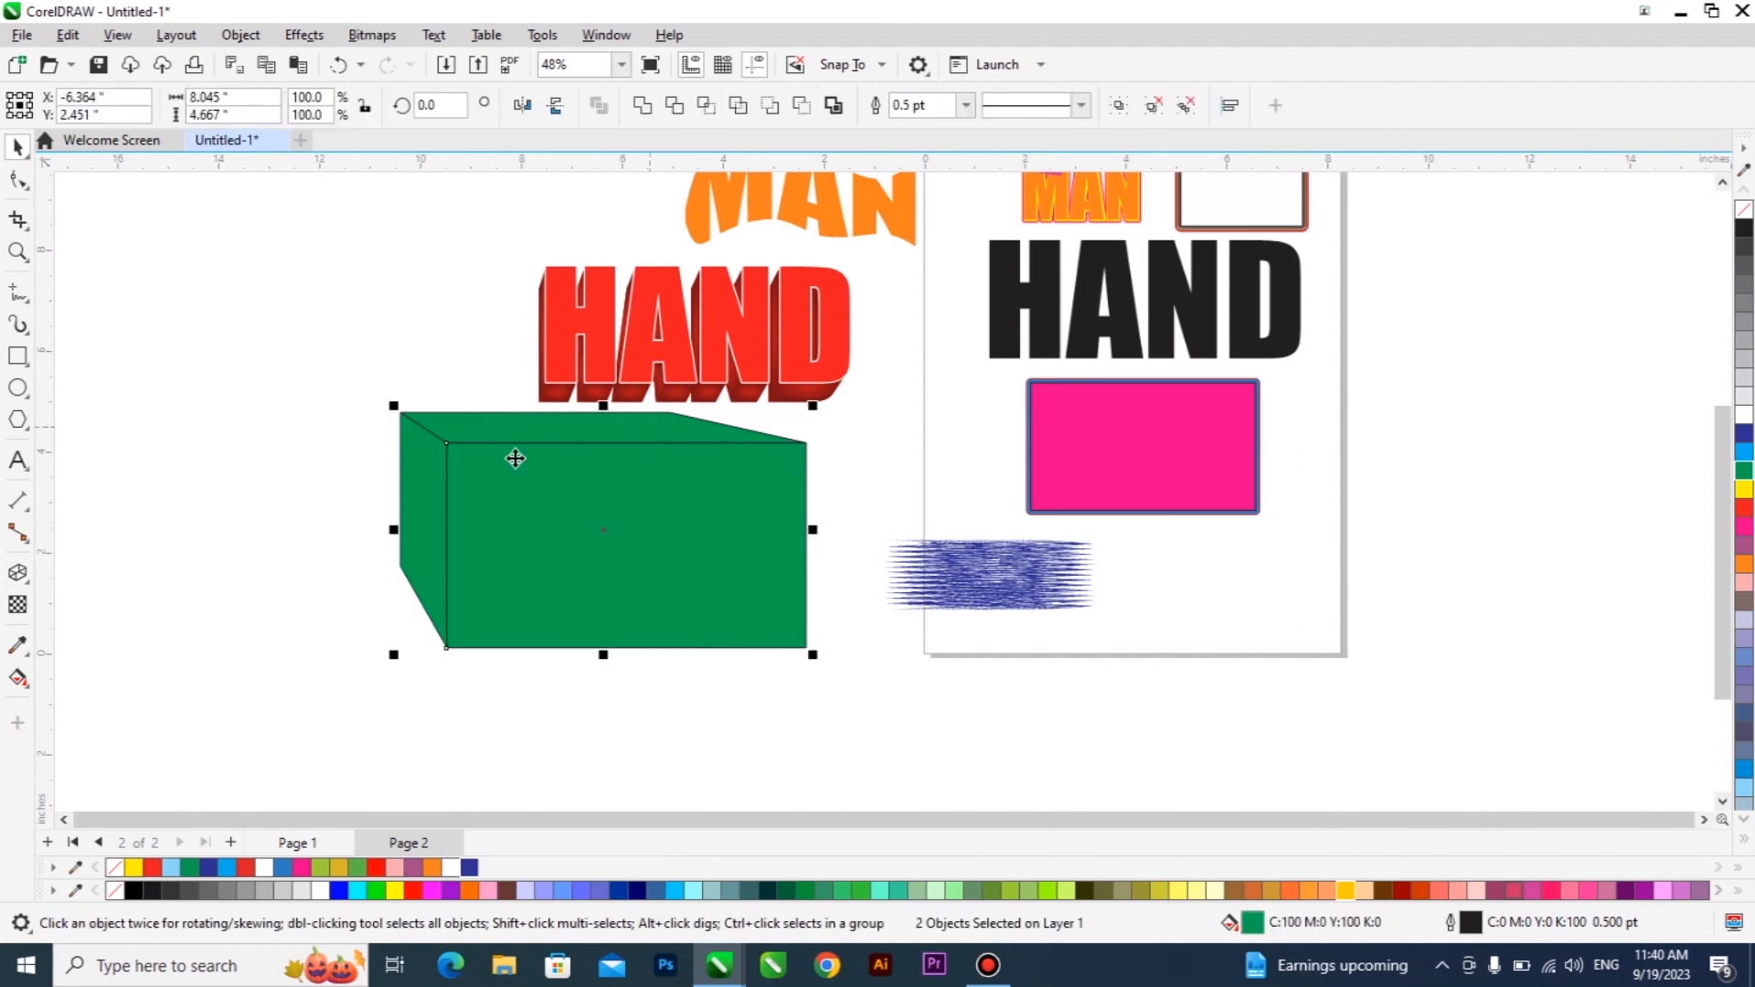
Darken the green box's separated sides by mixing black into their fill, leaving the front face as it is
key(ctrl+g)
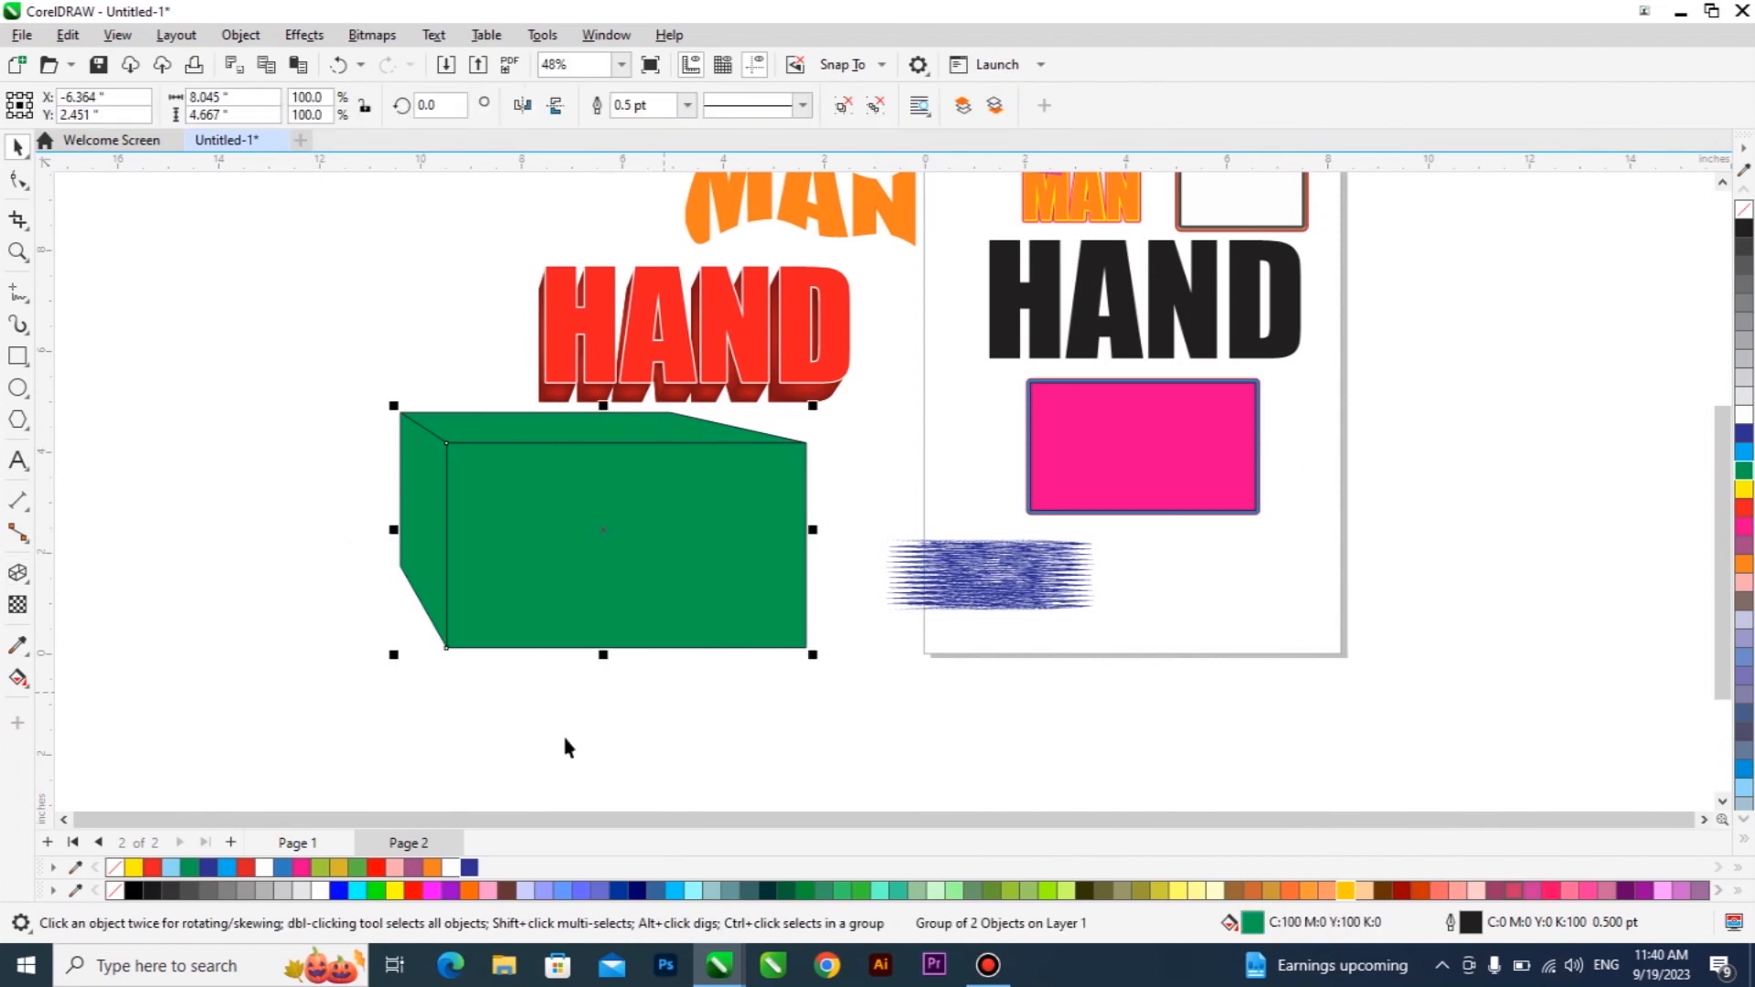
click(186, 869)
key(ctrl+z)
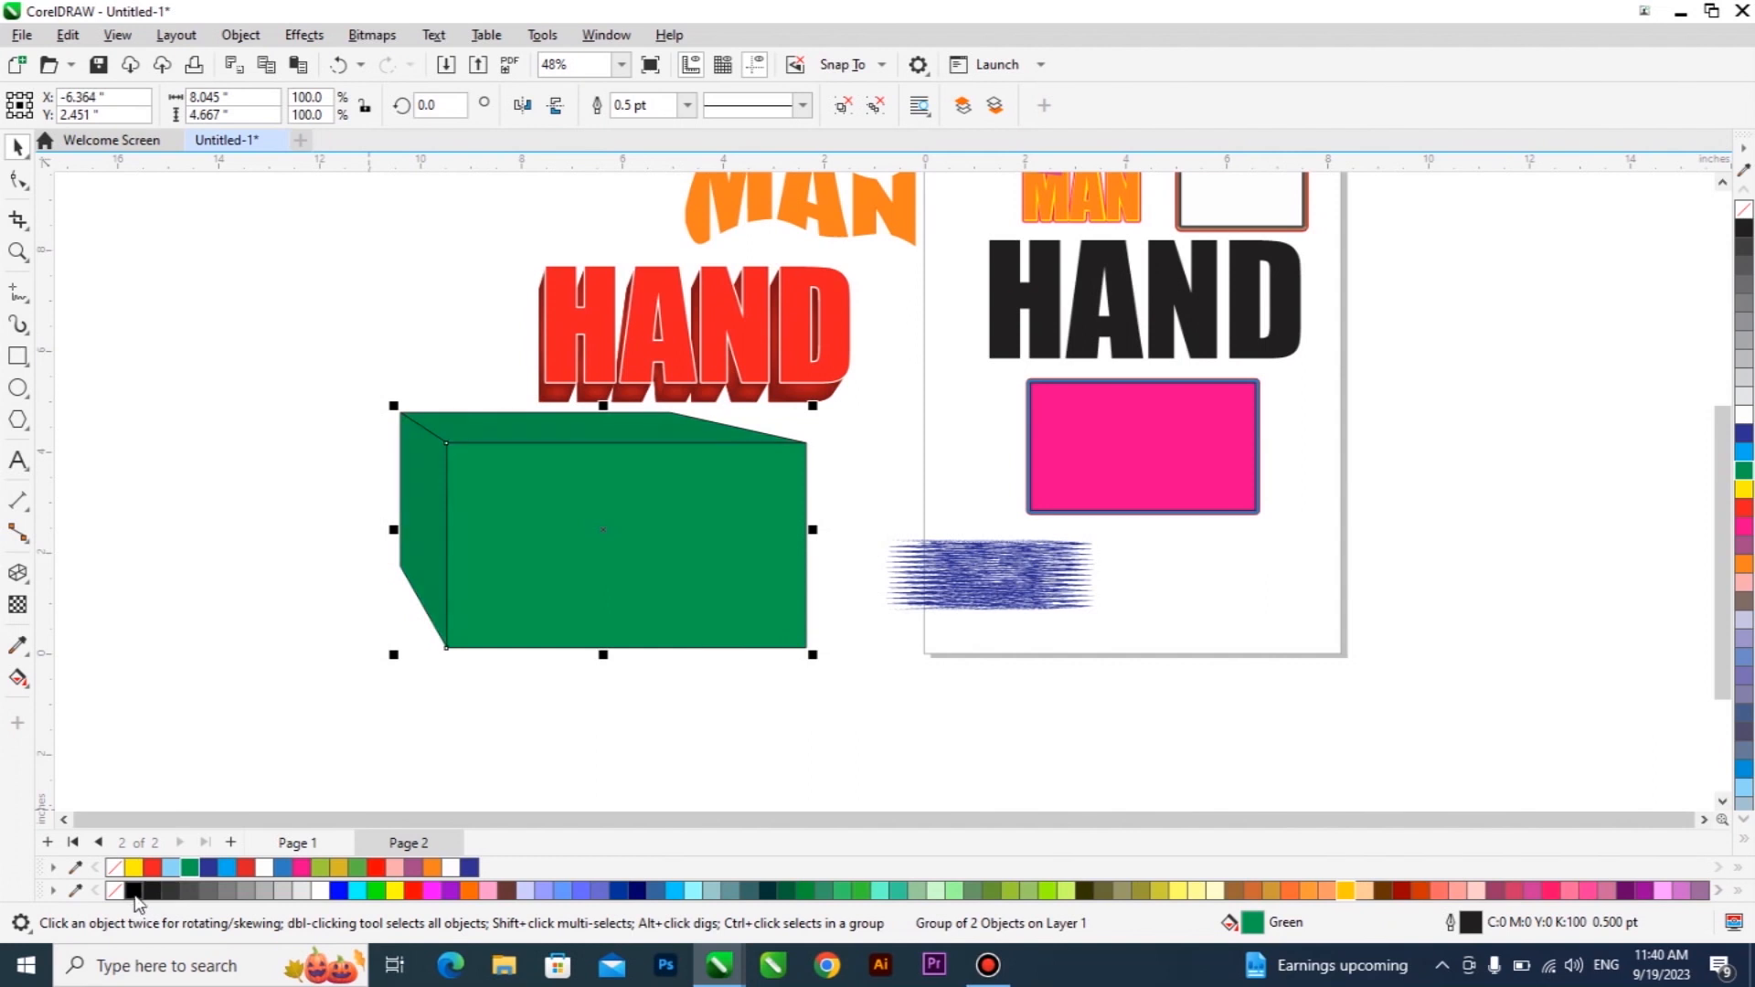
click(278, 512)
drag(649, 551, 908, 658)
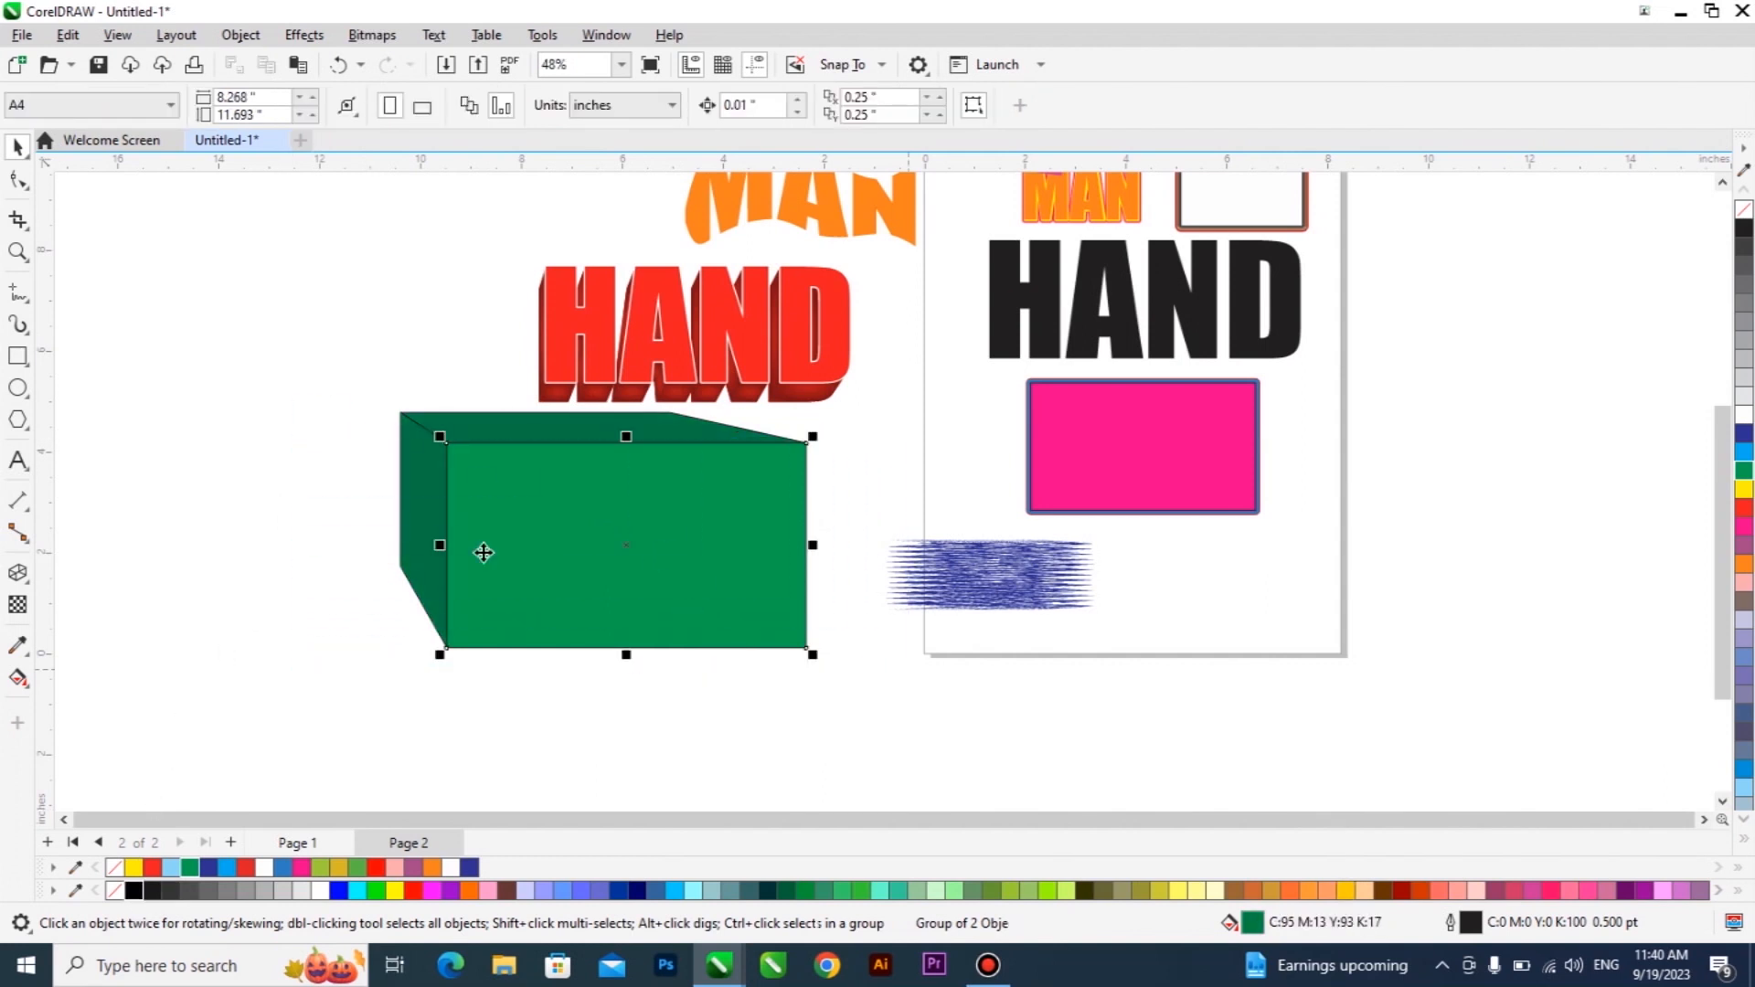
Move the whole green box down and left, then try pulling its sides off the front face and undo that
drag(266, 386, 869, 697)
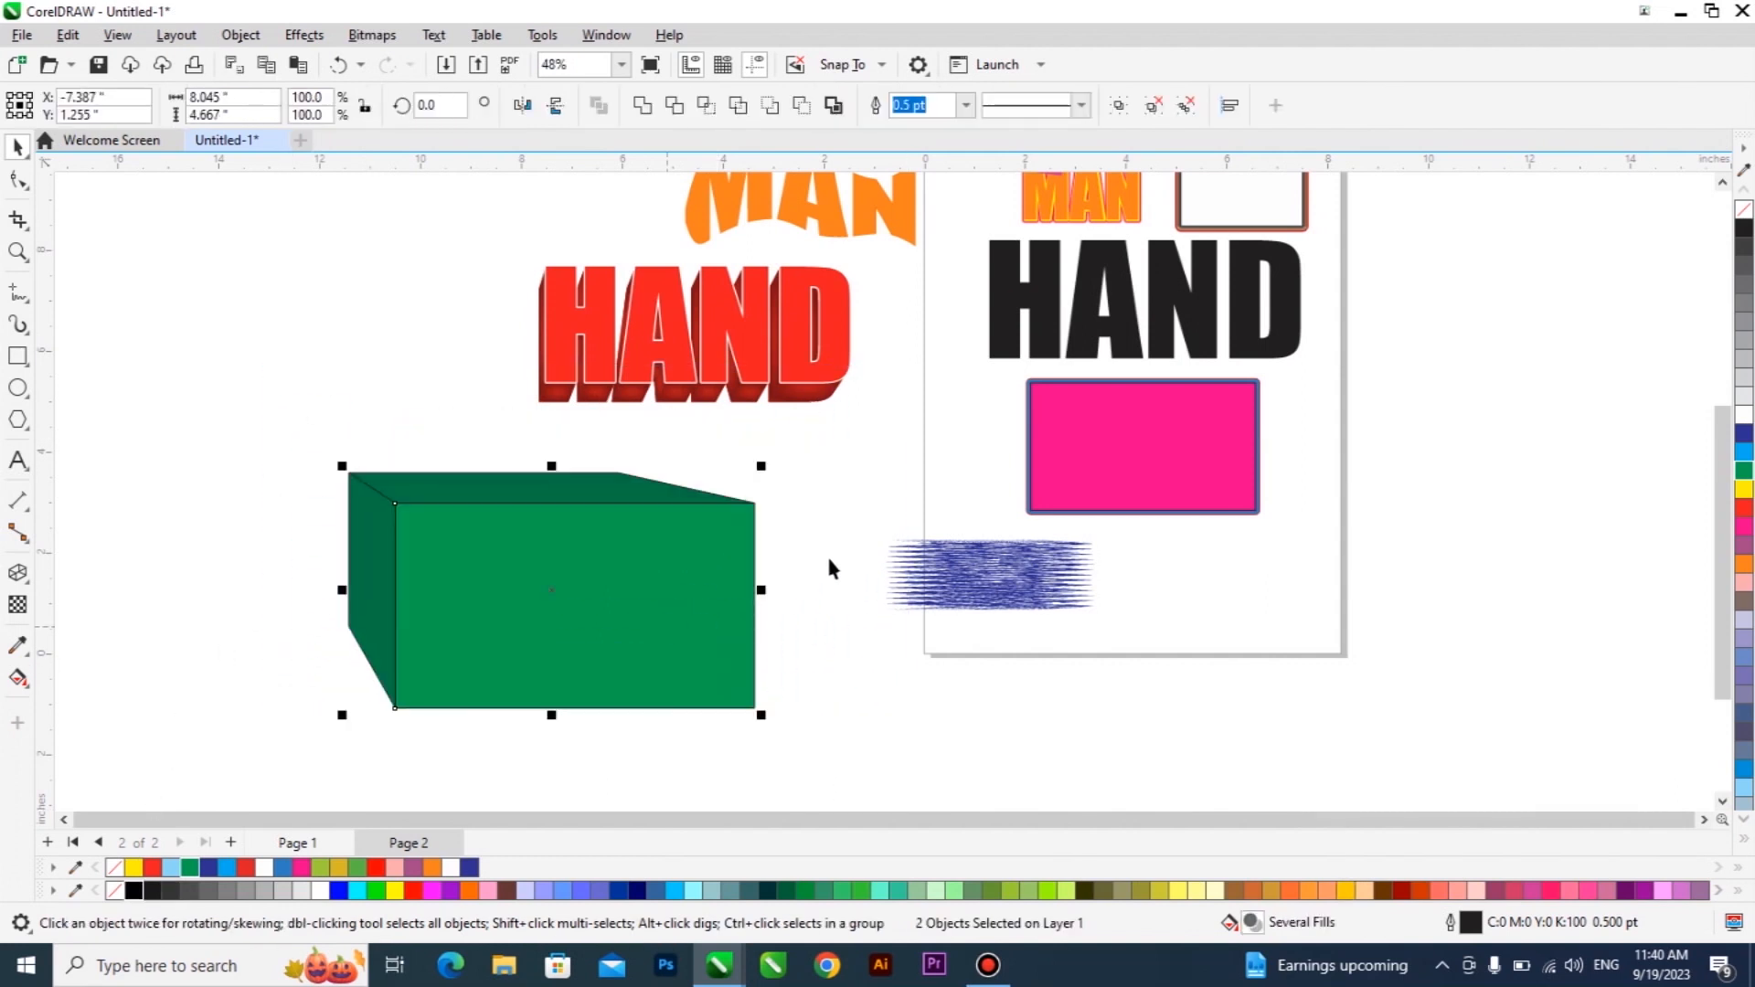
key(ctrl+g)
drag(615, 435, 621, 393)
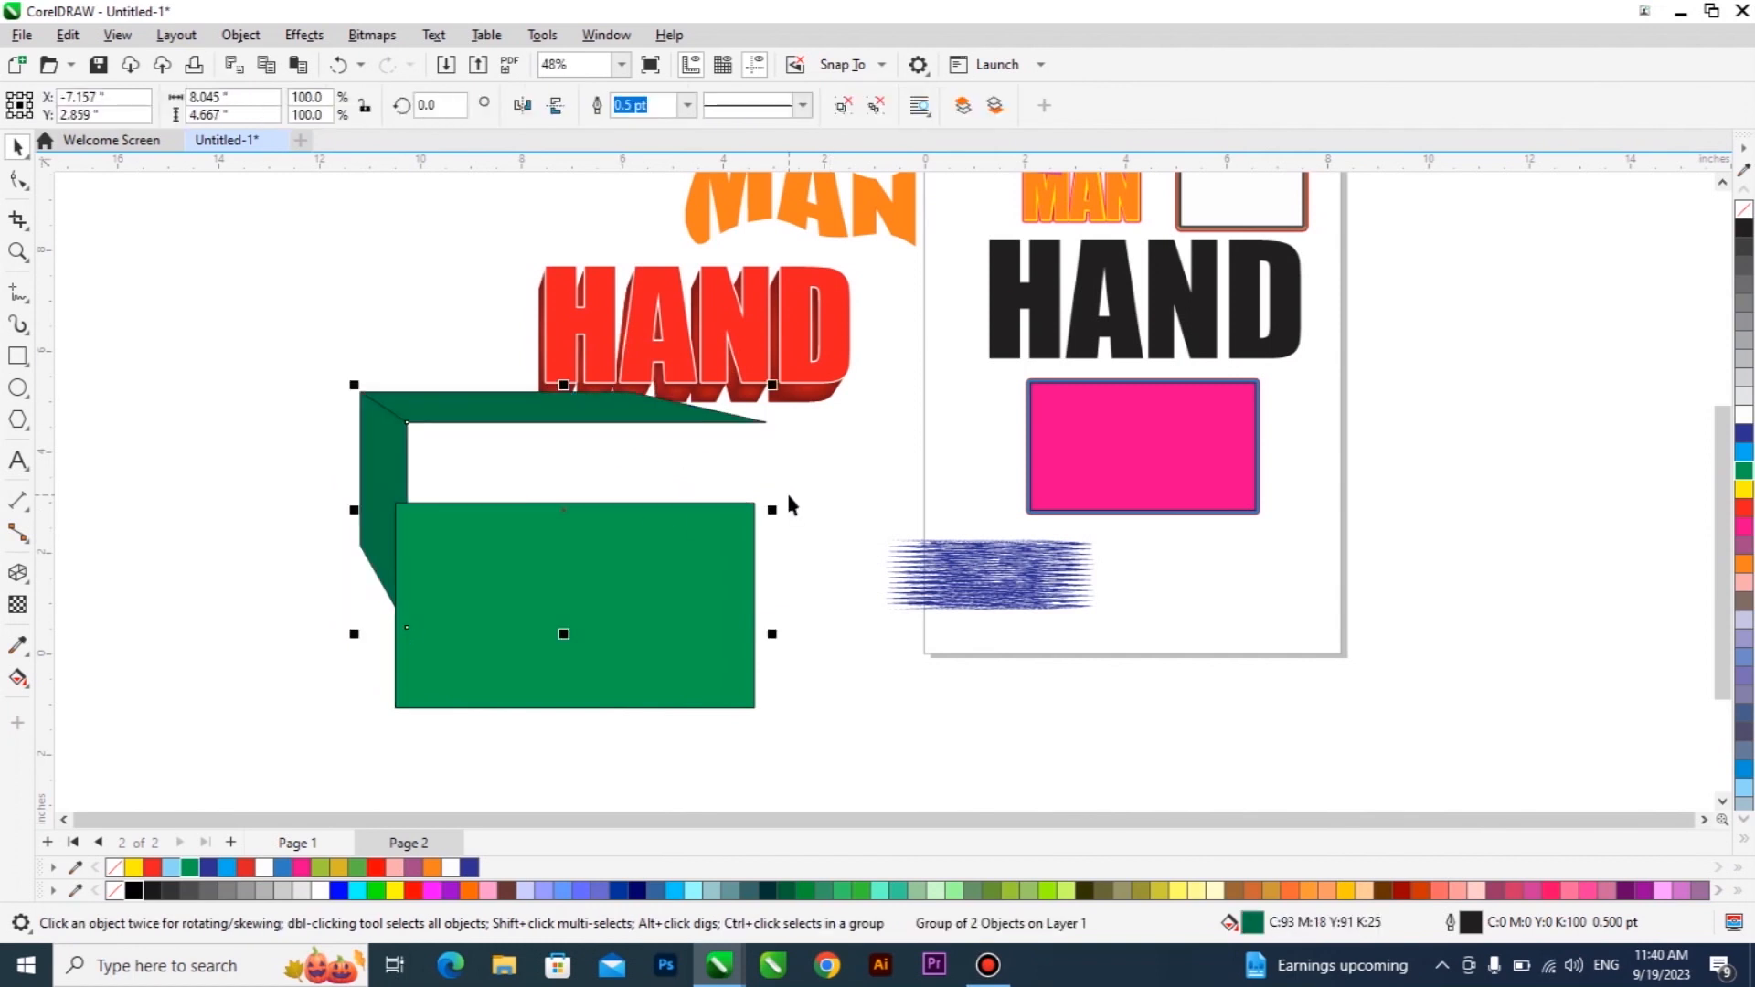
key(ctrl+z)
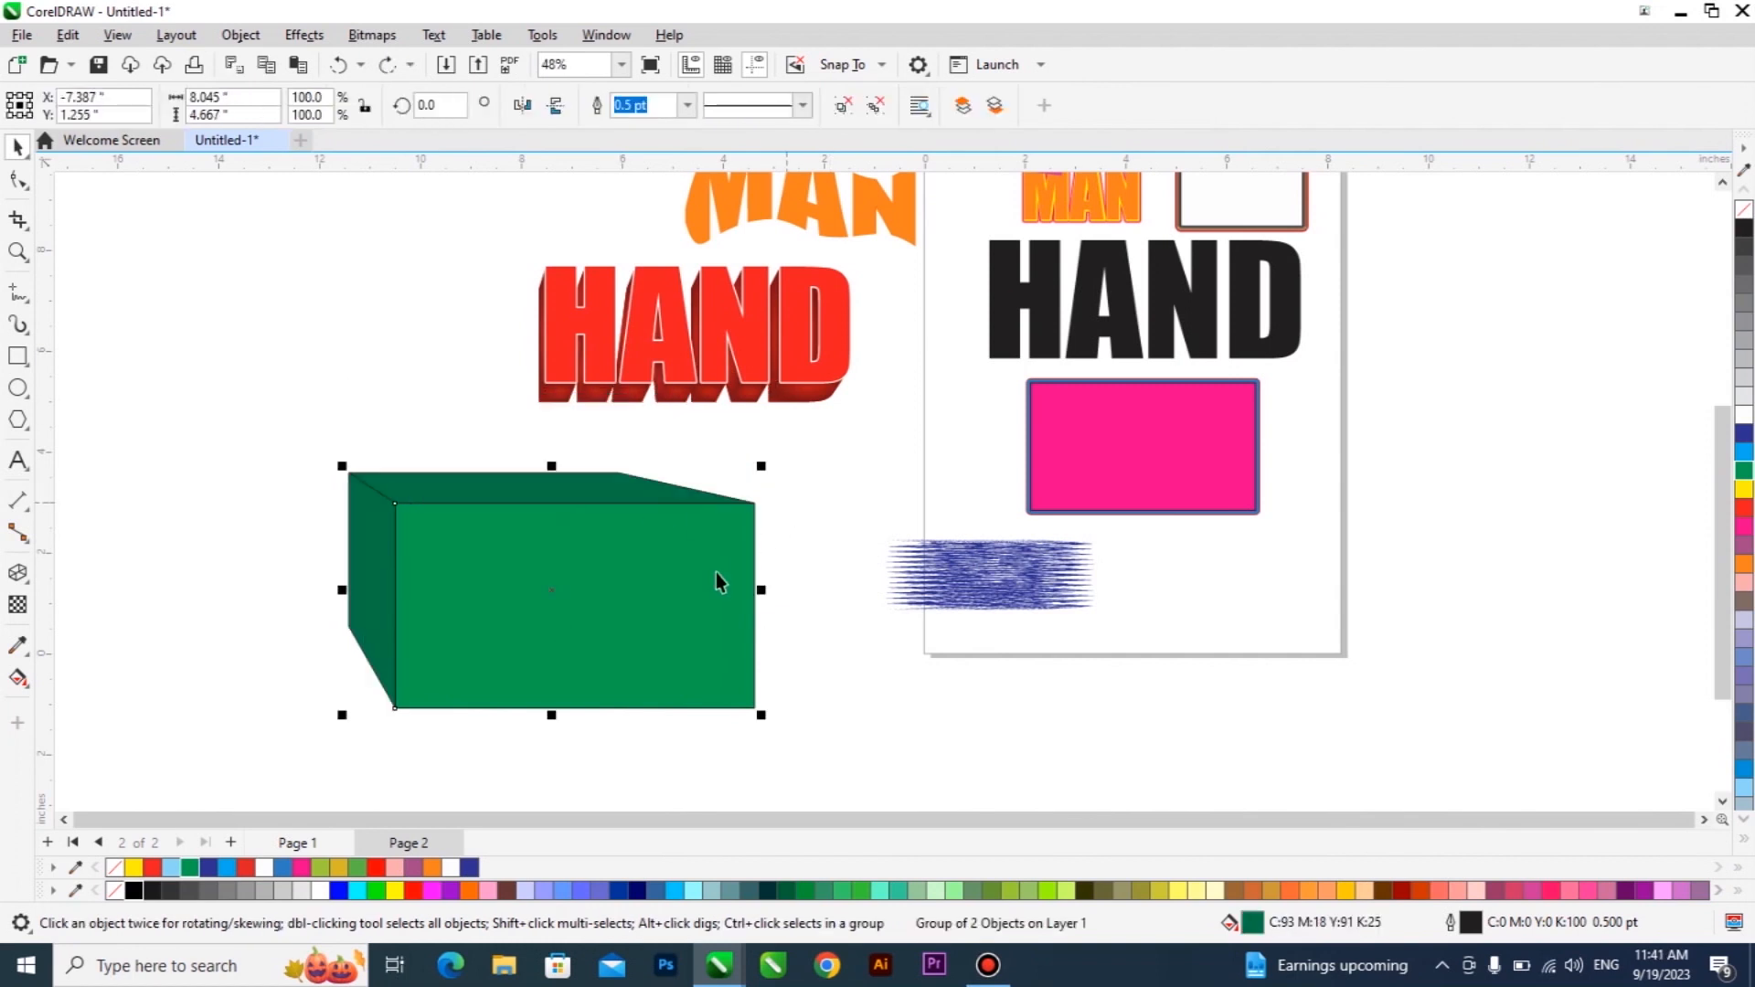
Select the green box's front face together with its sides and delete them
drag(841, 437, 341, 717)
drag(592, 523, 737, 491)
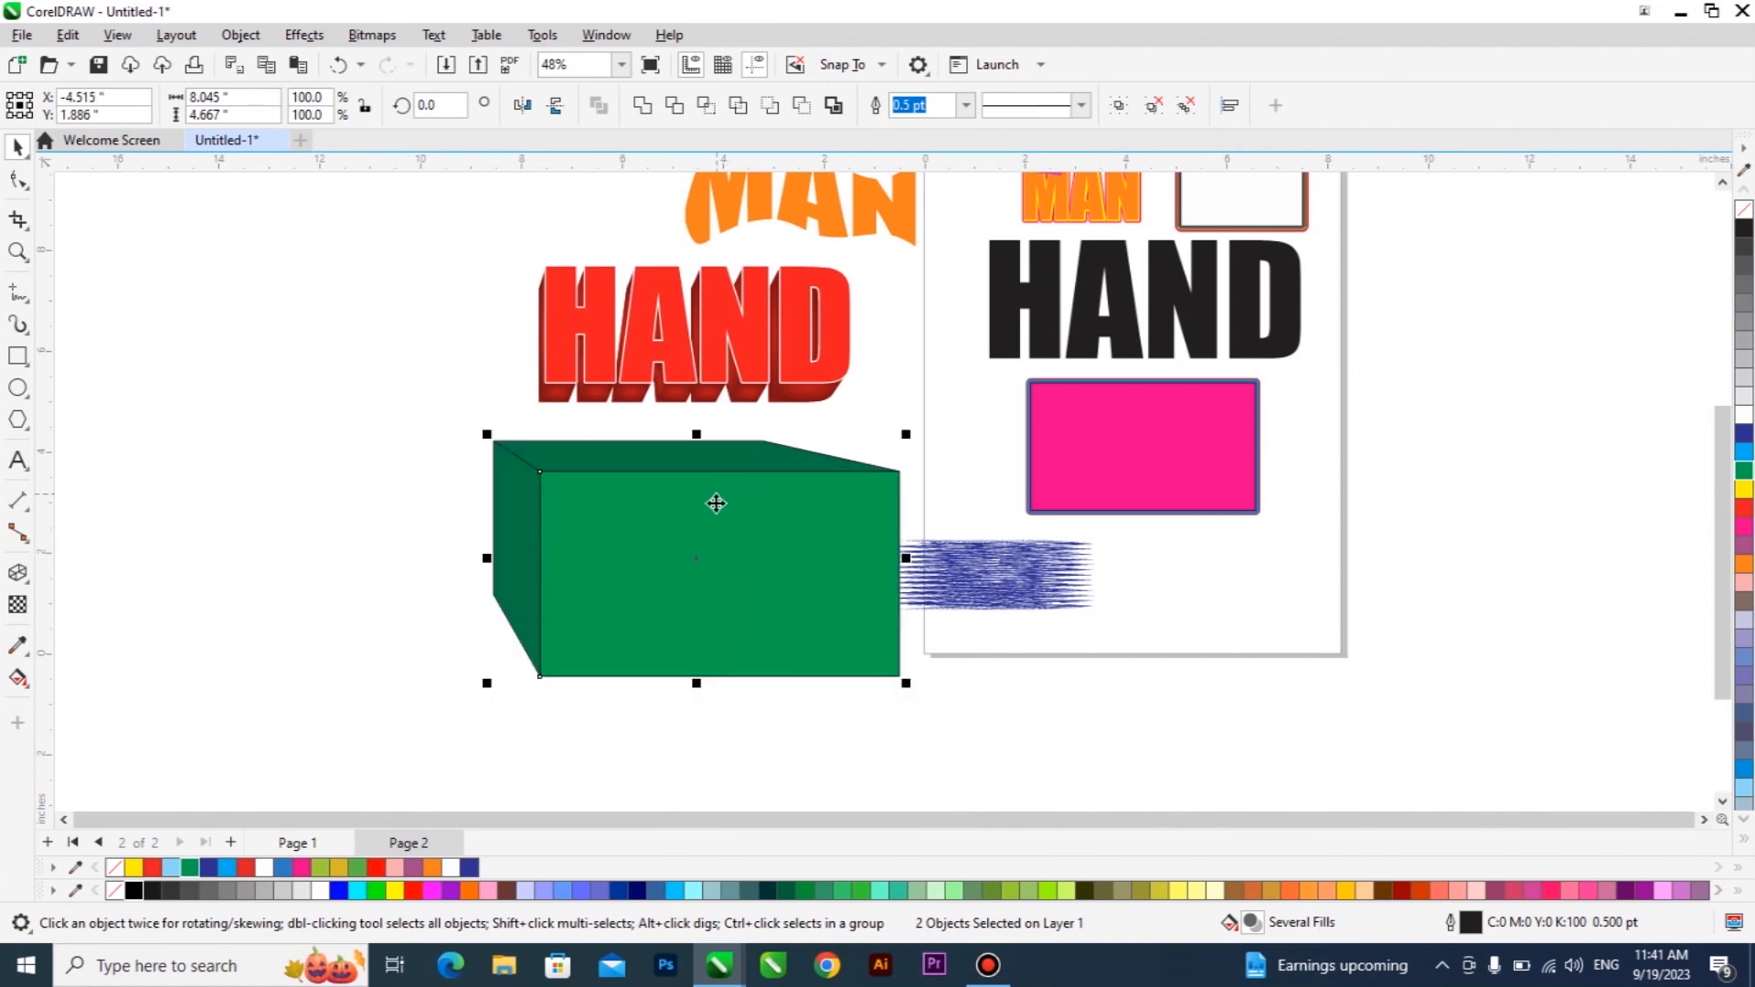
key(Delete)
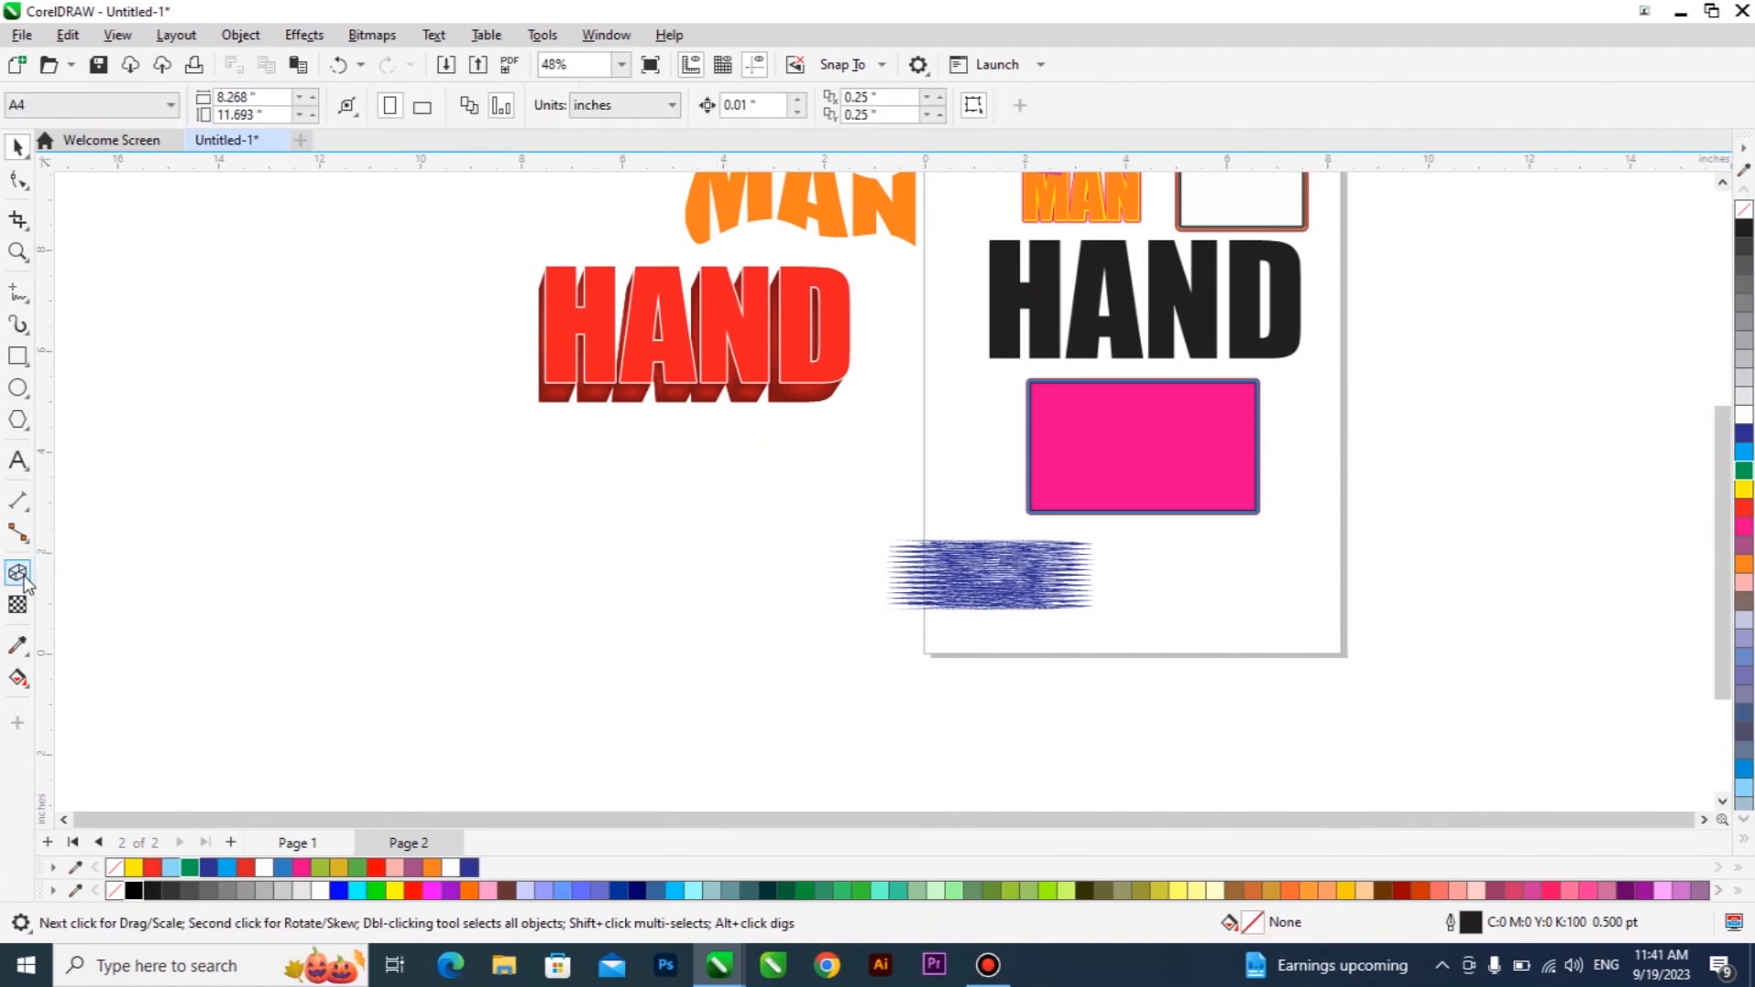
Give the red HAND text a black block shadow along its lower-left sides, undoing a long first attempt toward the lower right
click(24, 582)
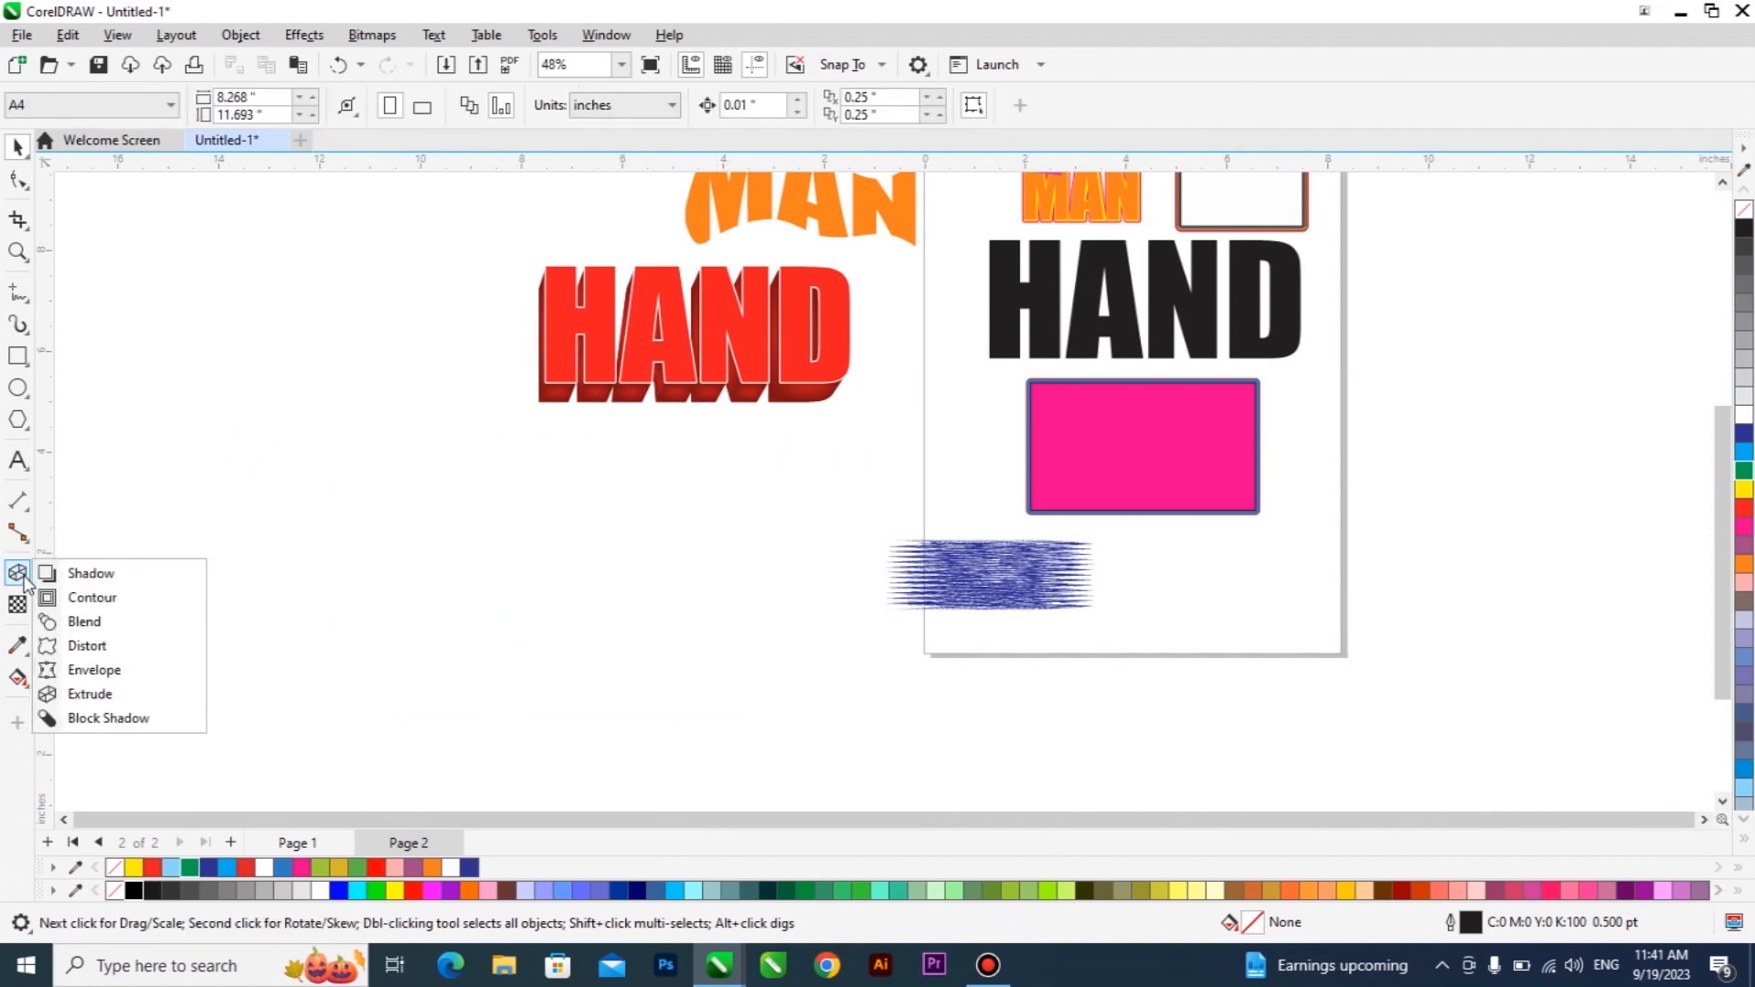
click(144, 725)
click(830, 358)
drag(832, 347, 886, 388)
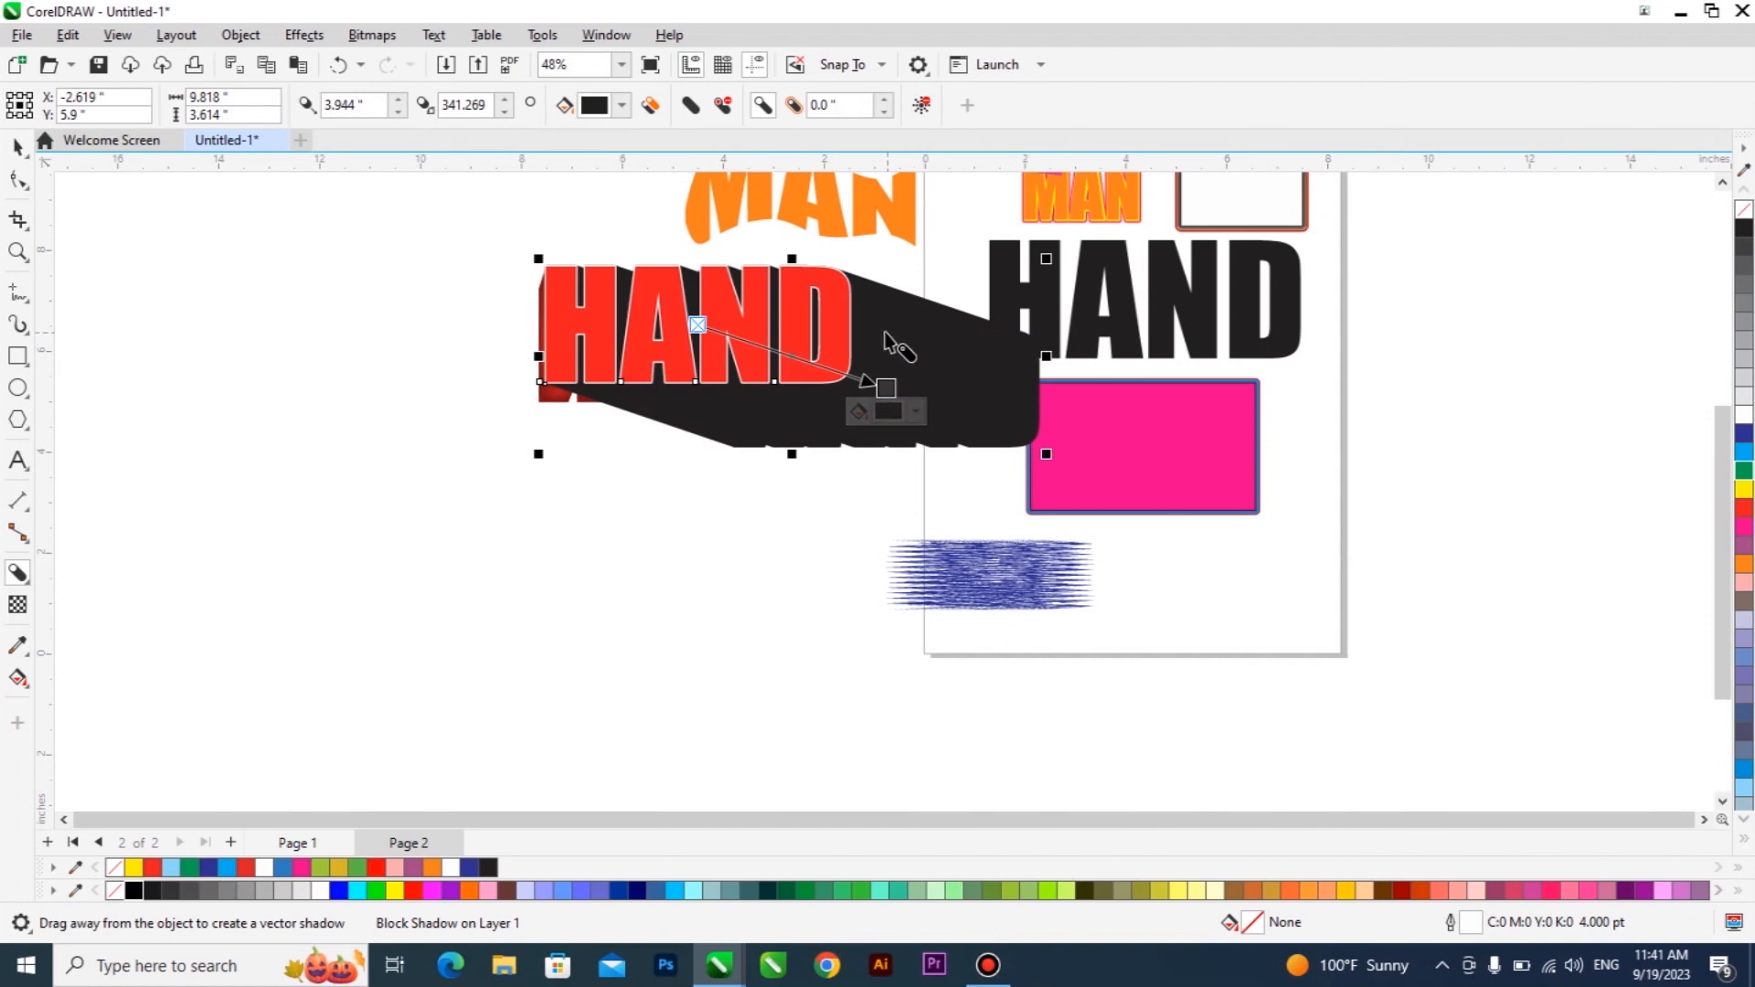
scroll(895, 345, up, 1)
key(ctrl+z)
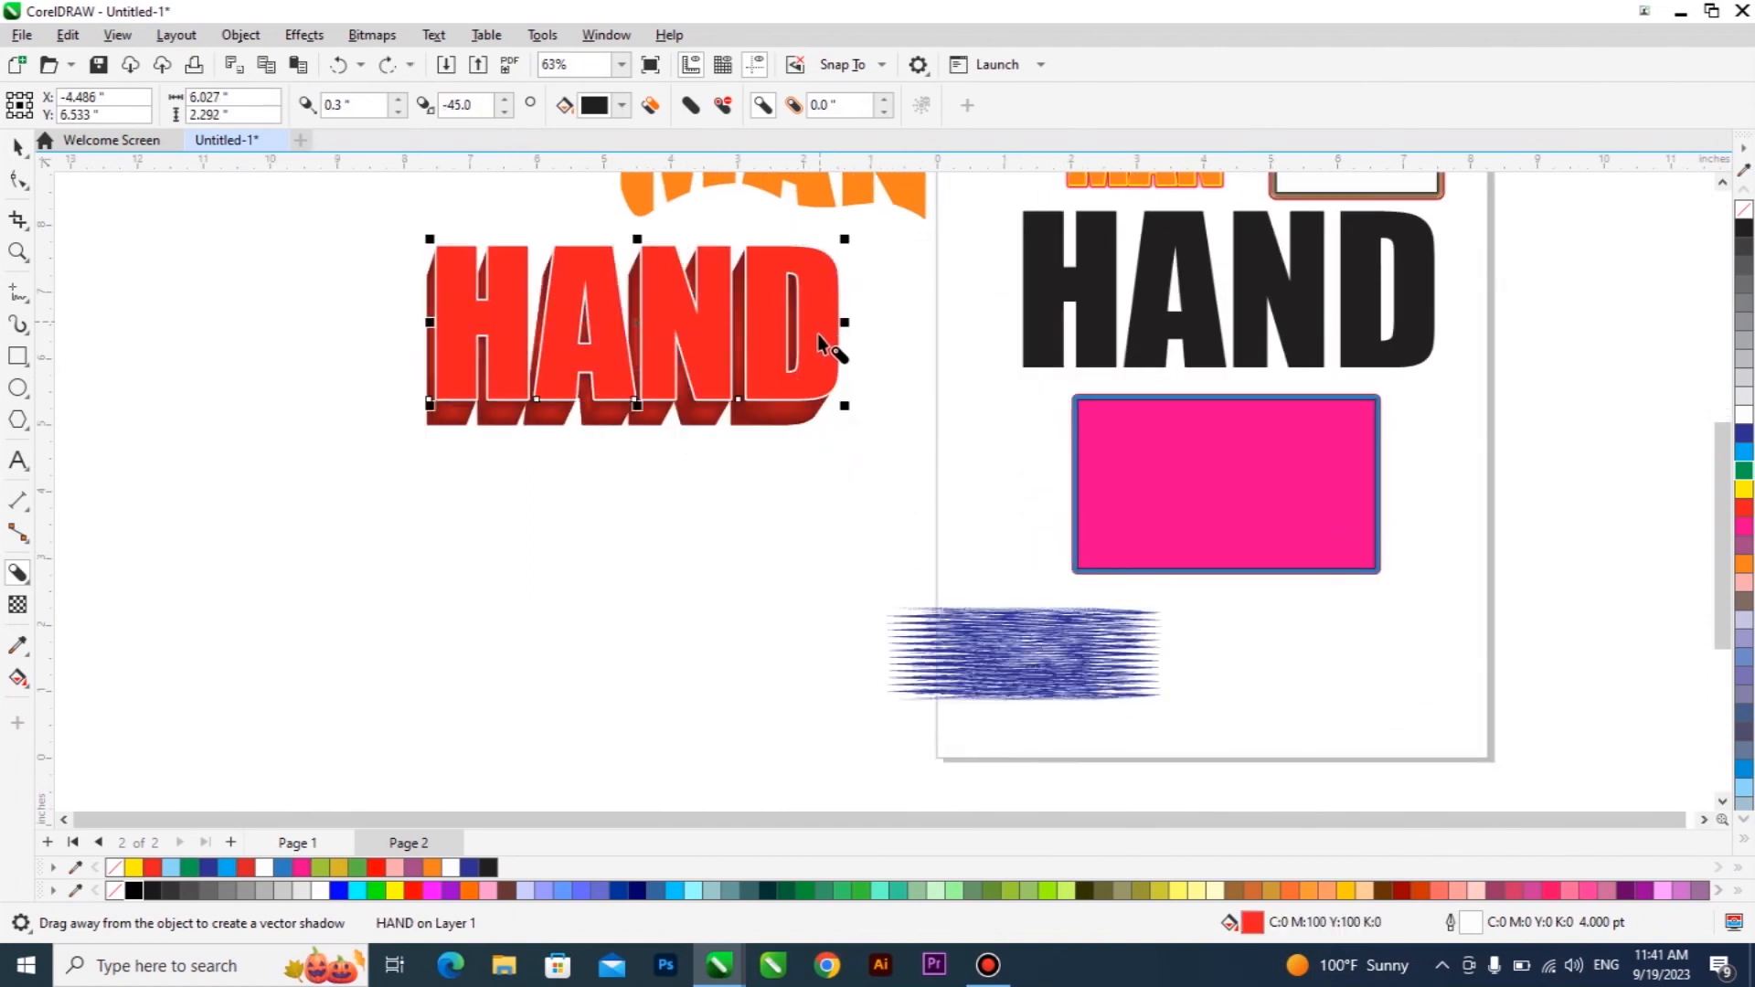
drag(821, 345, 629, 349)
Fill the black HAND text on the page light blue and extend a black block shadow about 3.4 inches to its right
drag(1100, 315, 1120, 358)
key(ctrl+z)
key(space)
click(1197, 306)
scroll(944, 401, down, 1)
click(1744, 452)
key(space)
drag(1230, 336, 1234, 340)
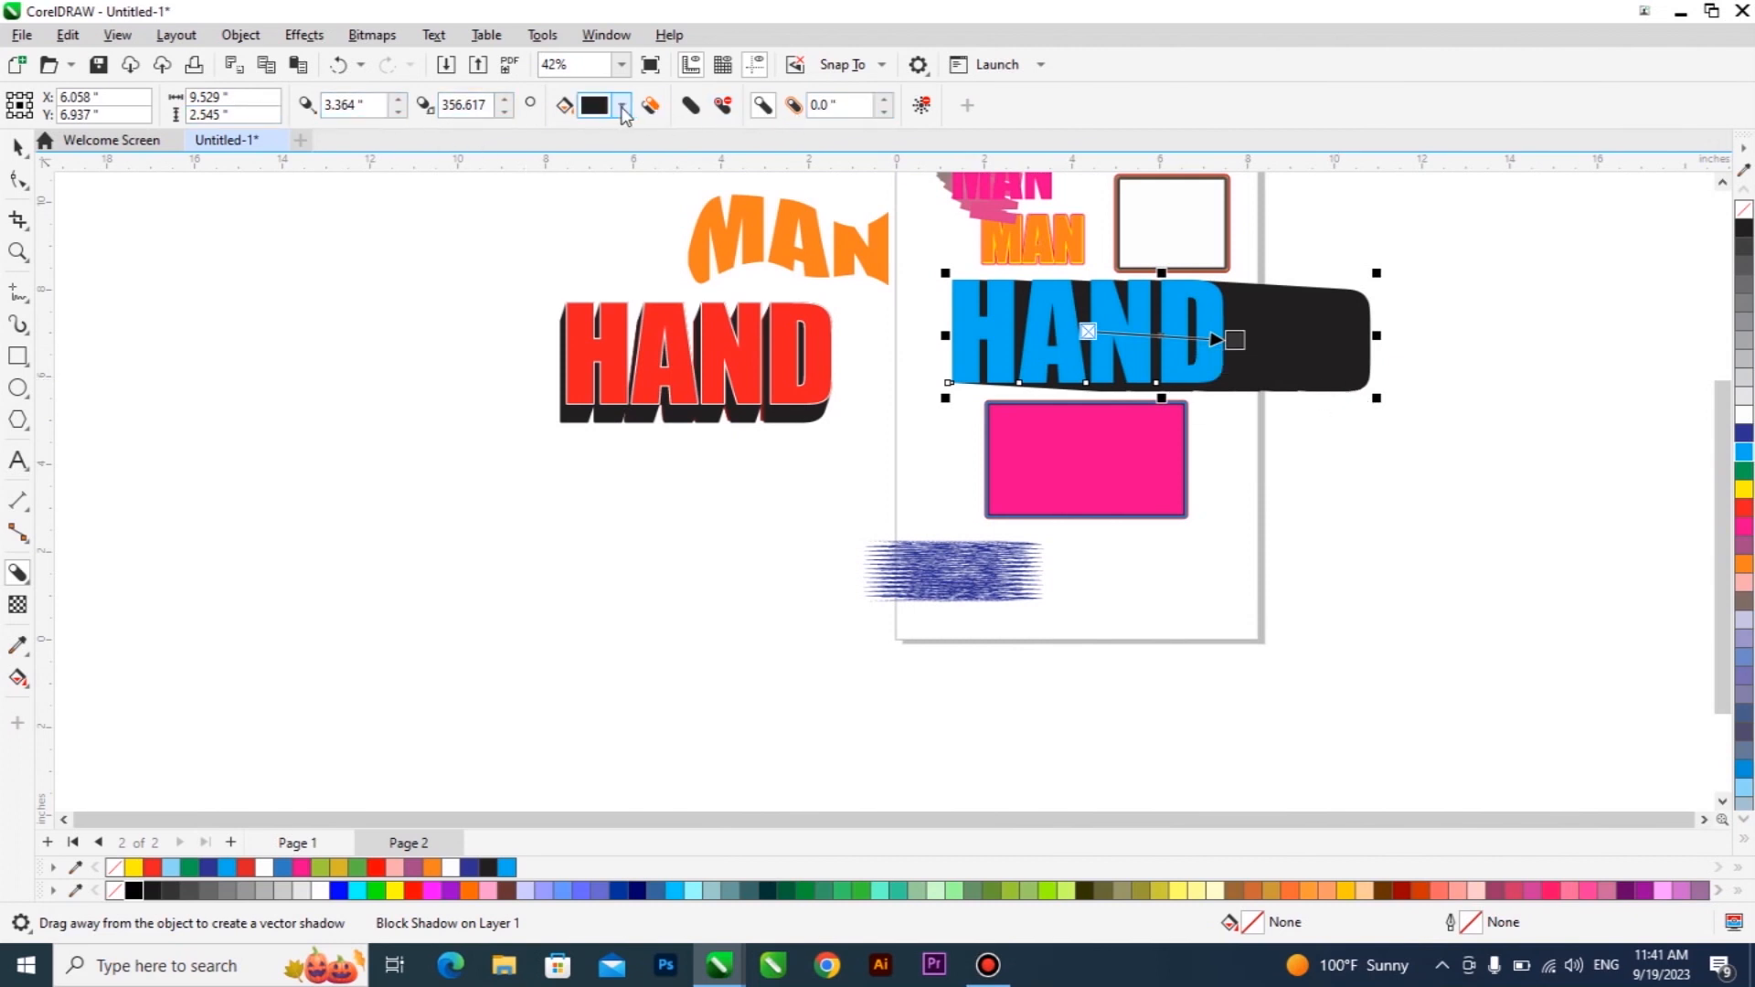
Try the blue #4646D4 as the block shadow colour of the light blue HAND text and undo it
click(623, 108)
click(692, 234)
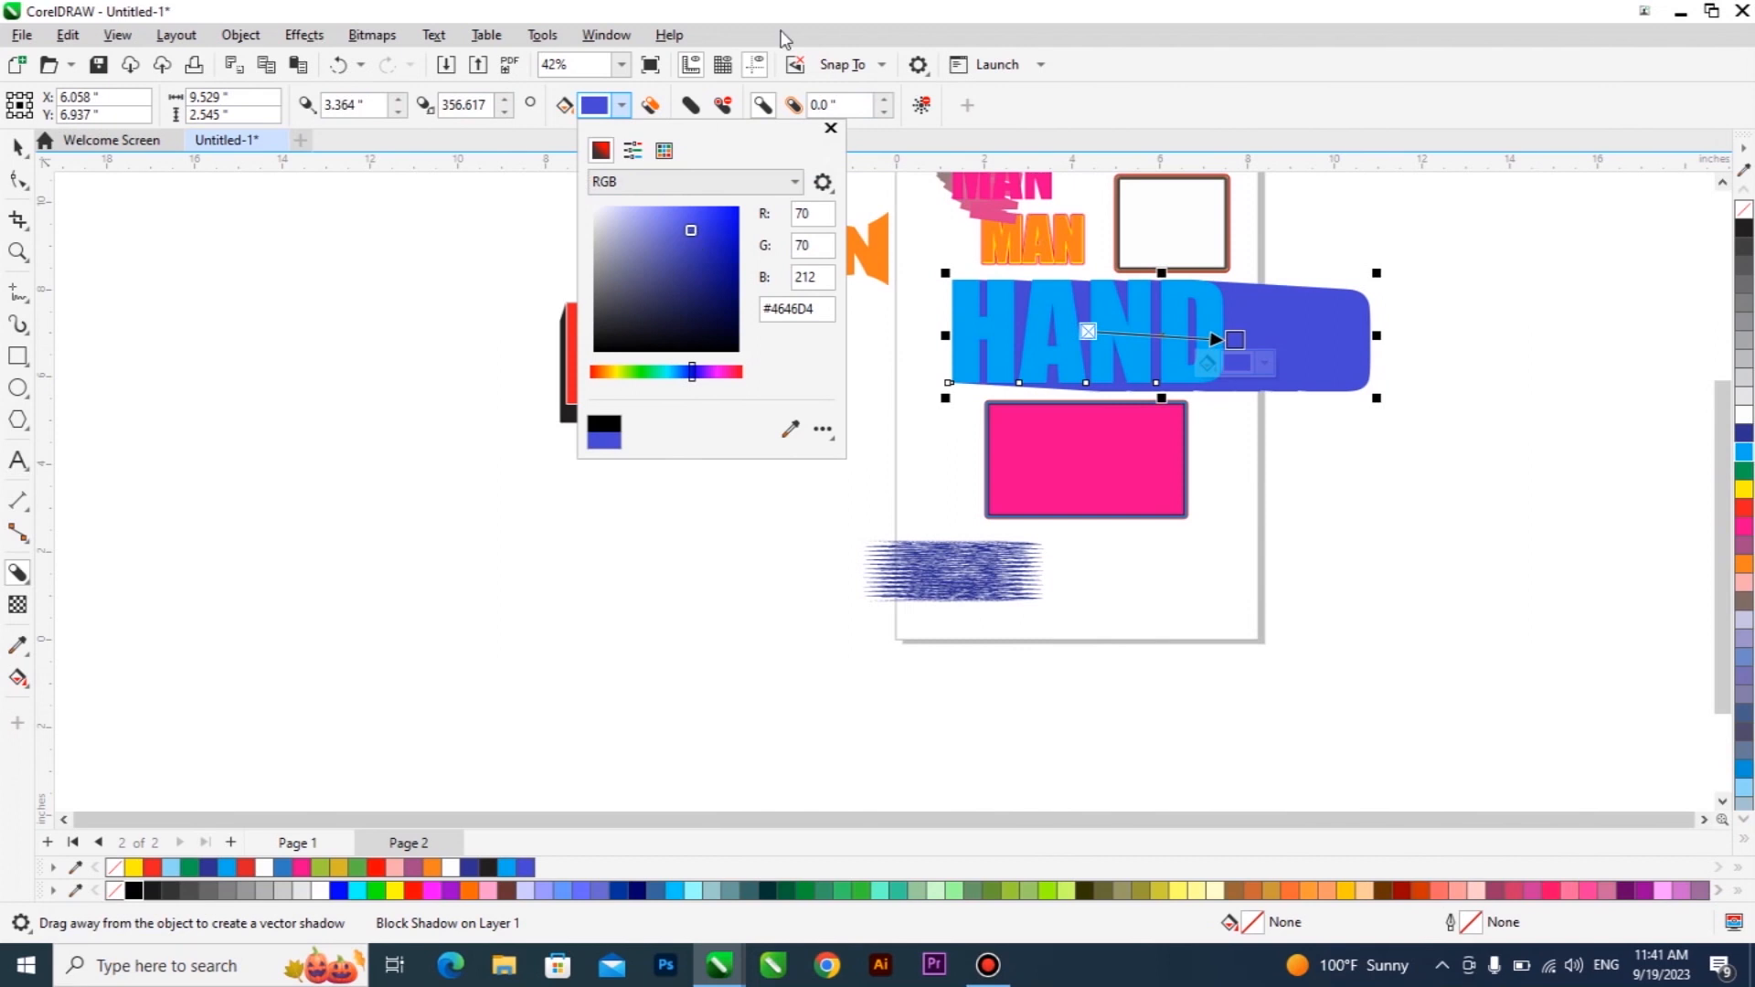
click(840, 8)
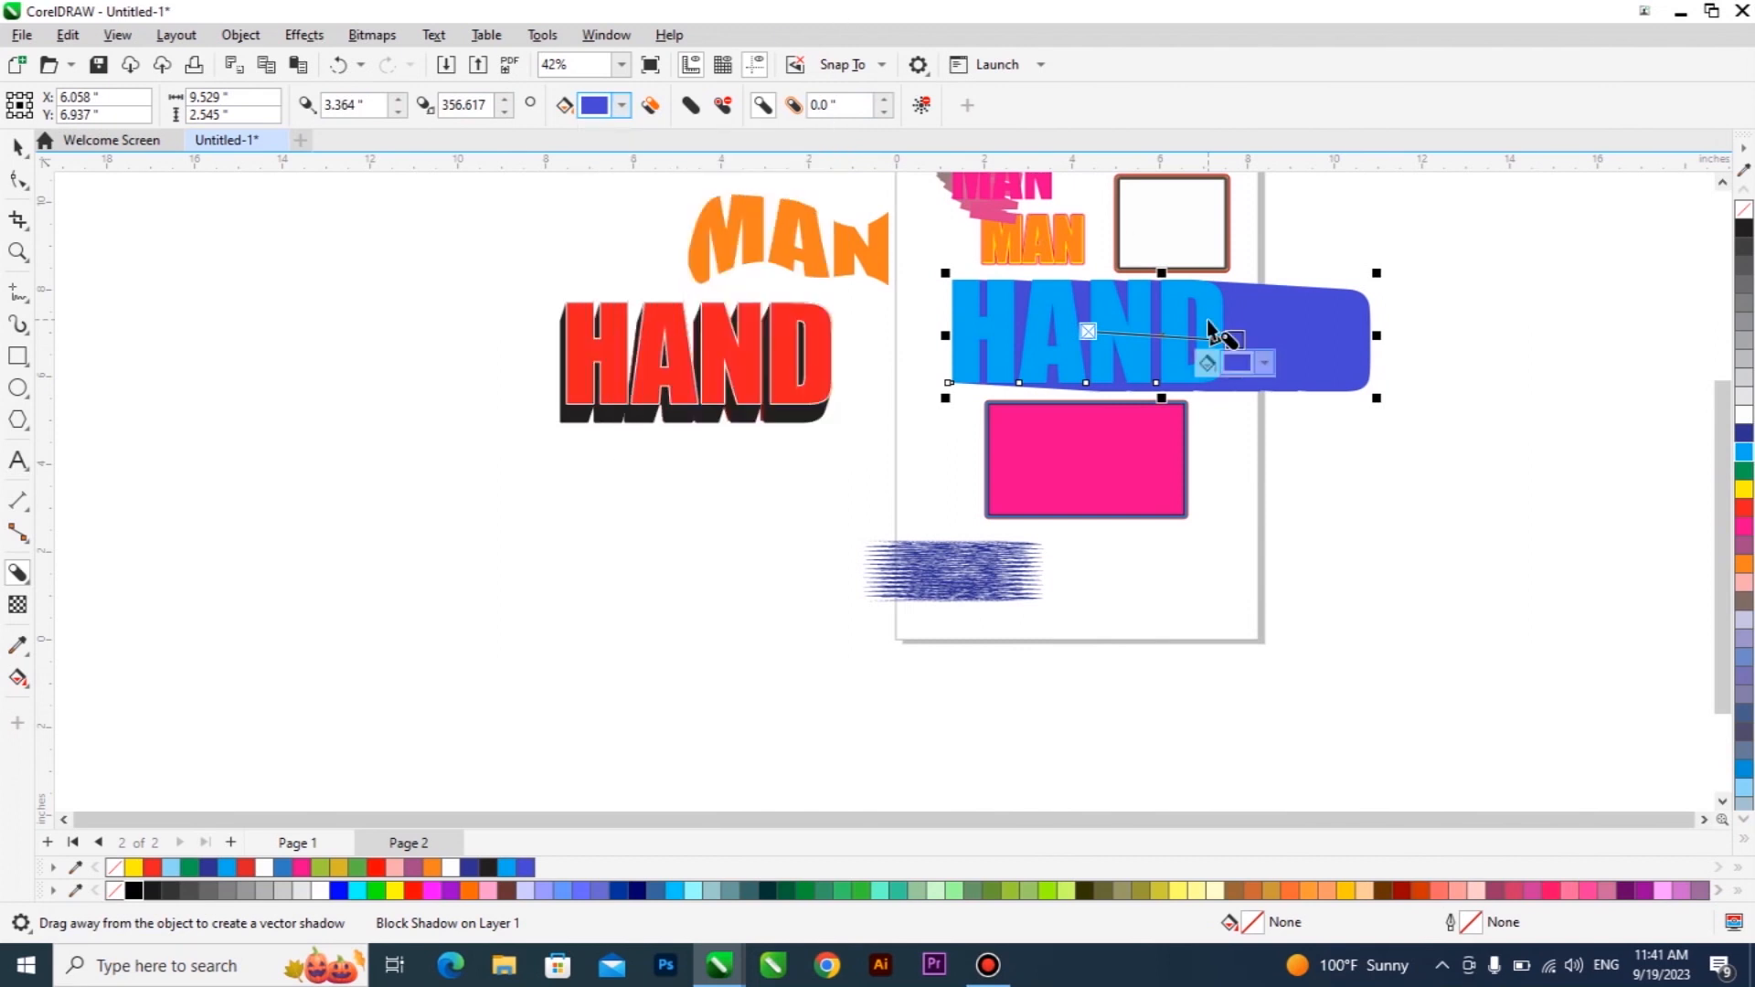
key(ctrl+z)
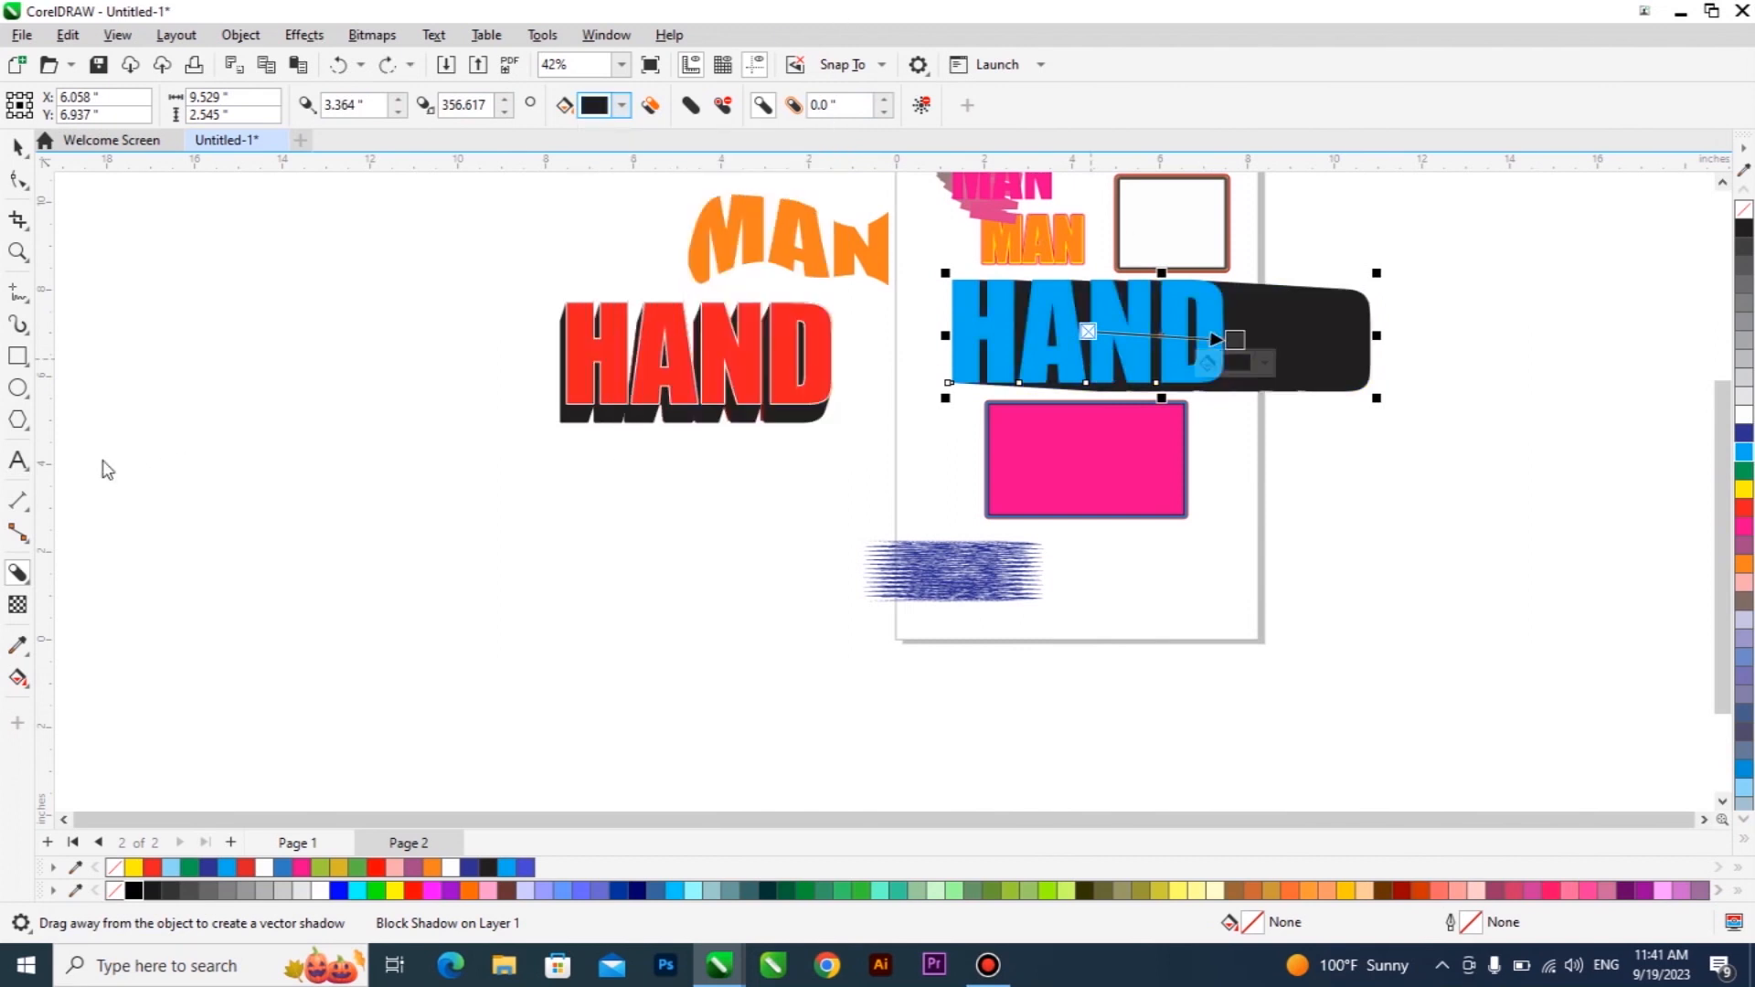
Move the orange MAN text up and left, clear of the red HAND text
click(22, 578)
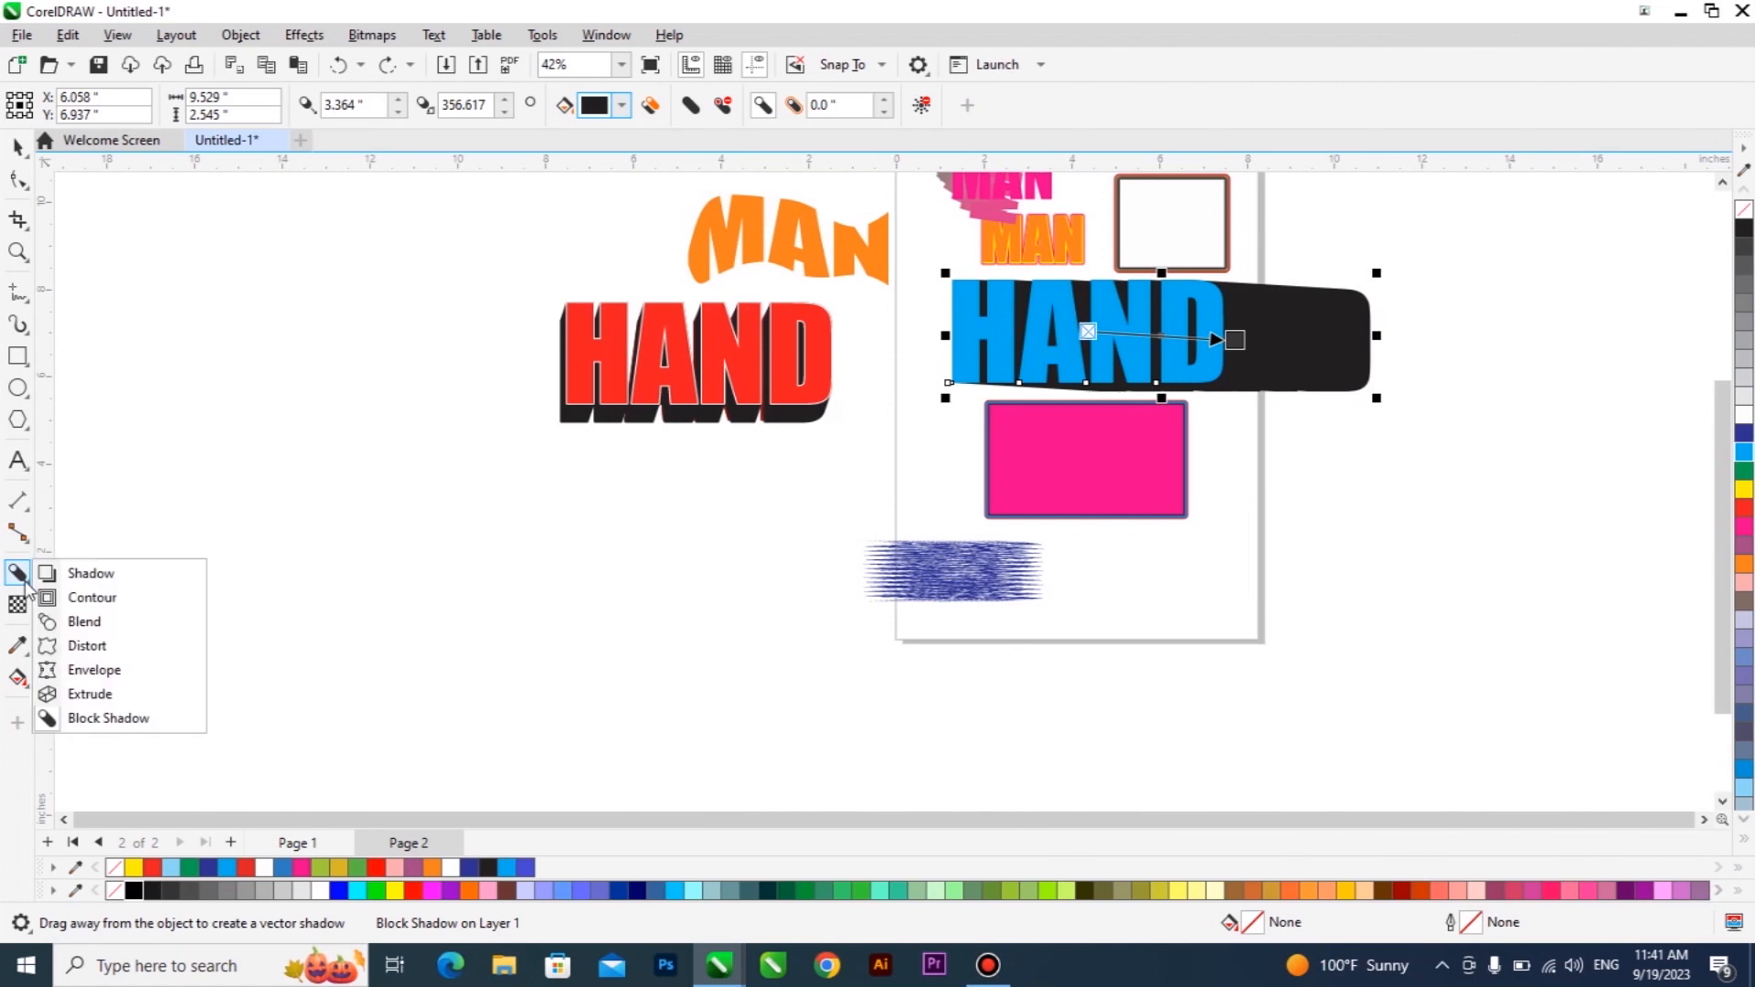
click(131, 582)
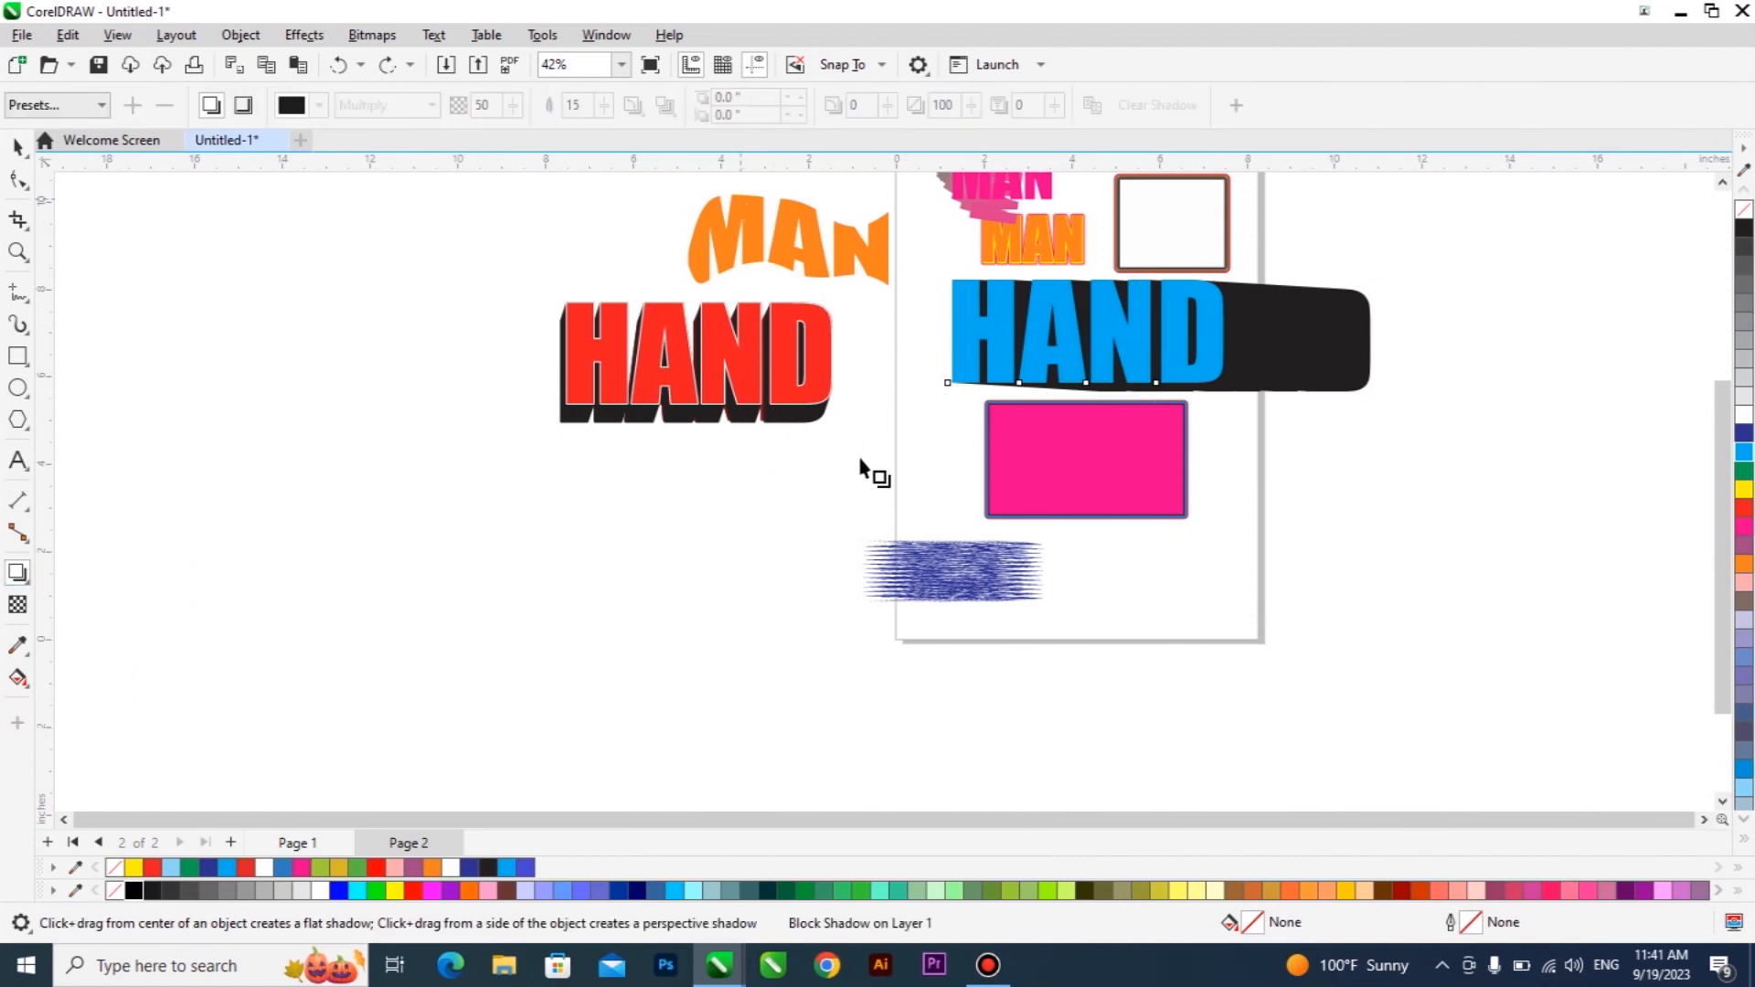
scroll(862, 470, down, 2)
scroll(952, 345, up, 2)
key(space)
click(663, 378)
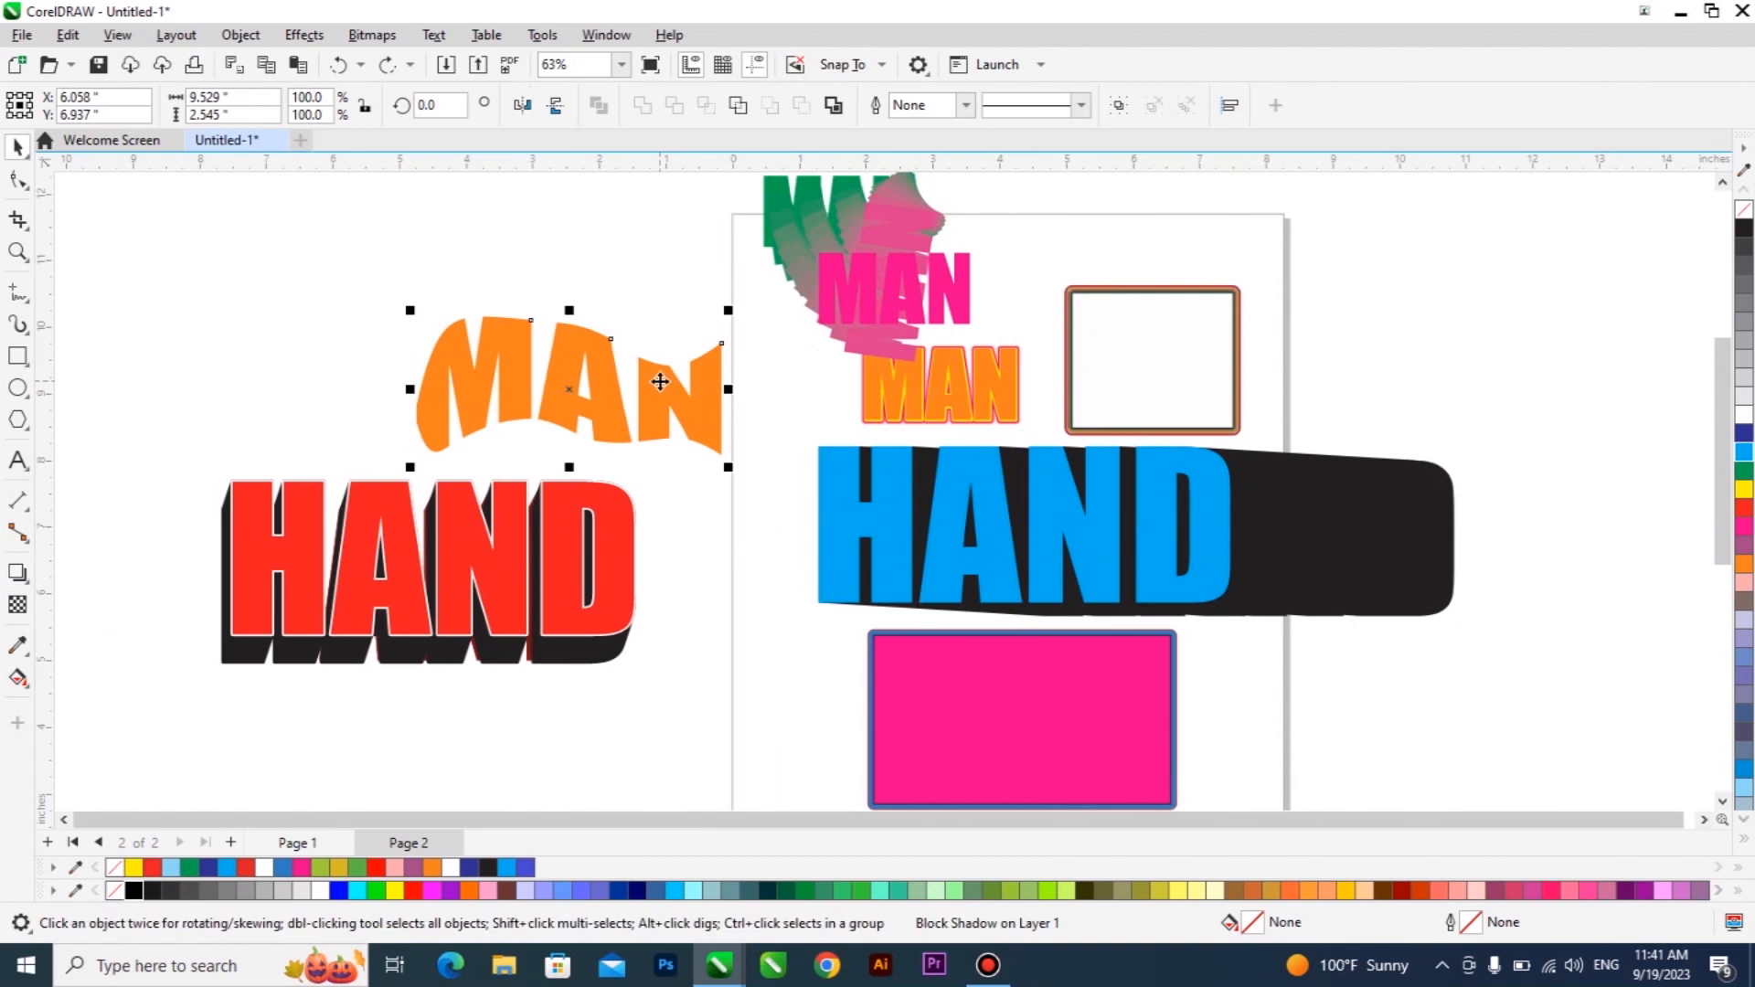
drag(568, 337, 458, 269)
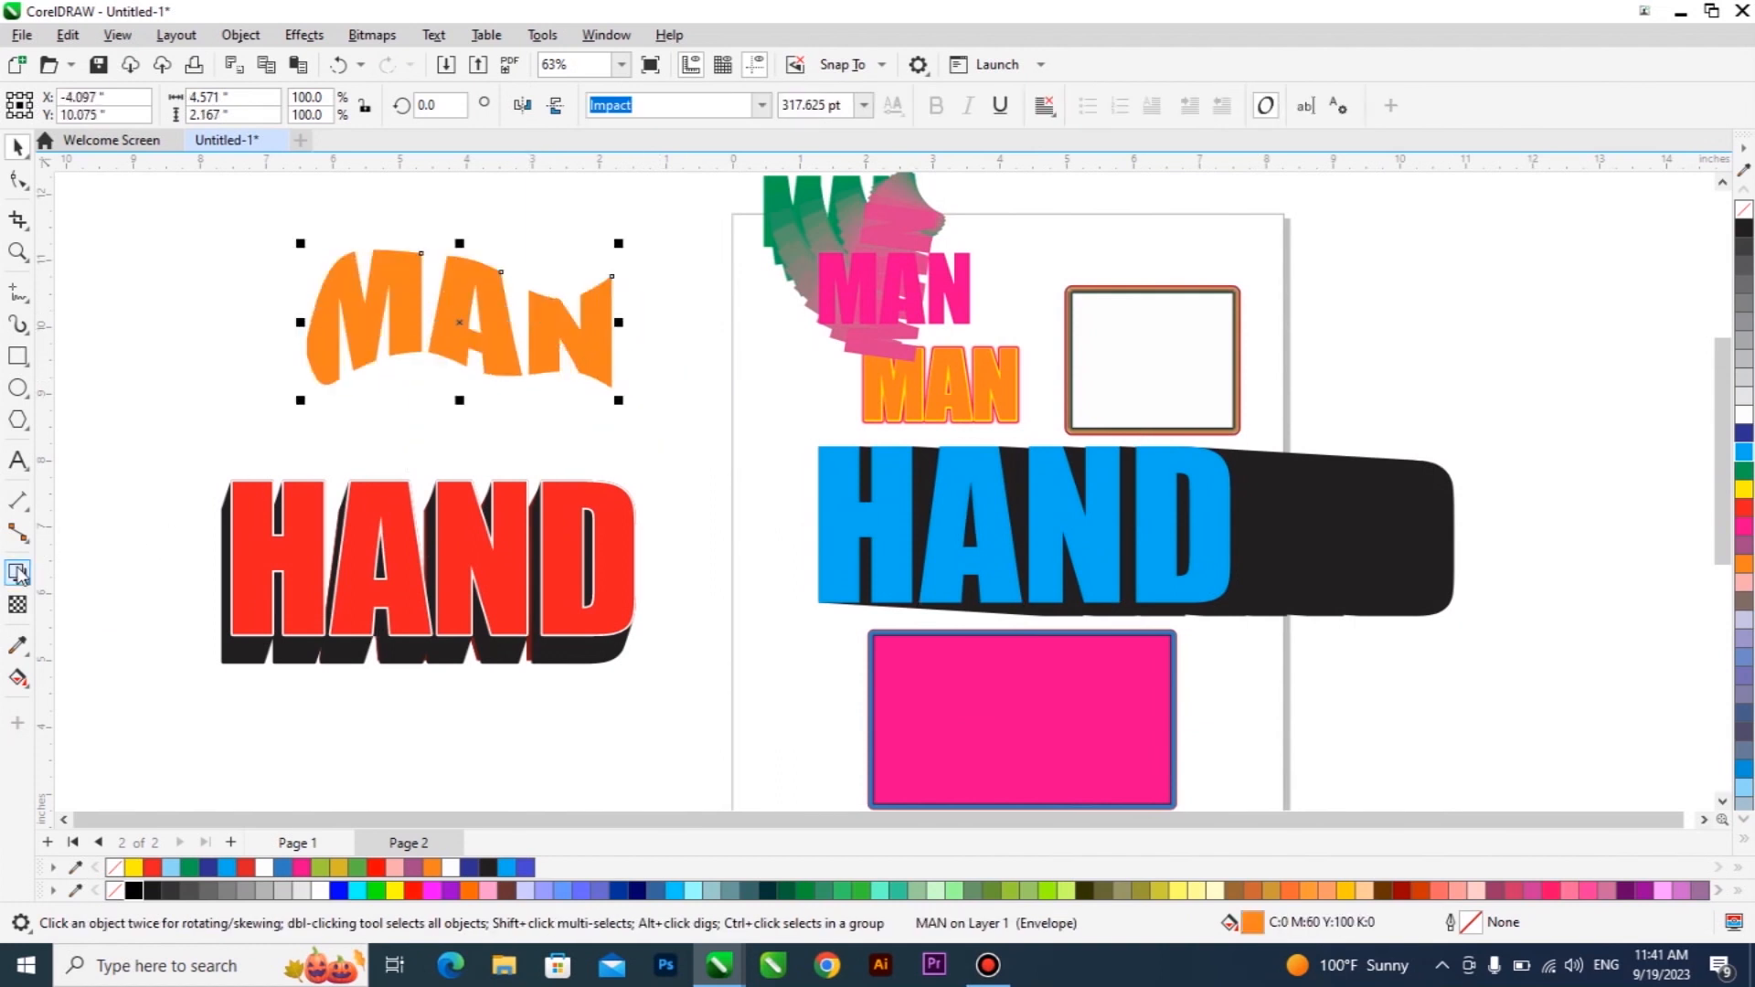
Apply the Medium Glow drop shadow preset to the orange MAN text
click(25, 579)
click(73, 576)
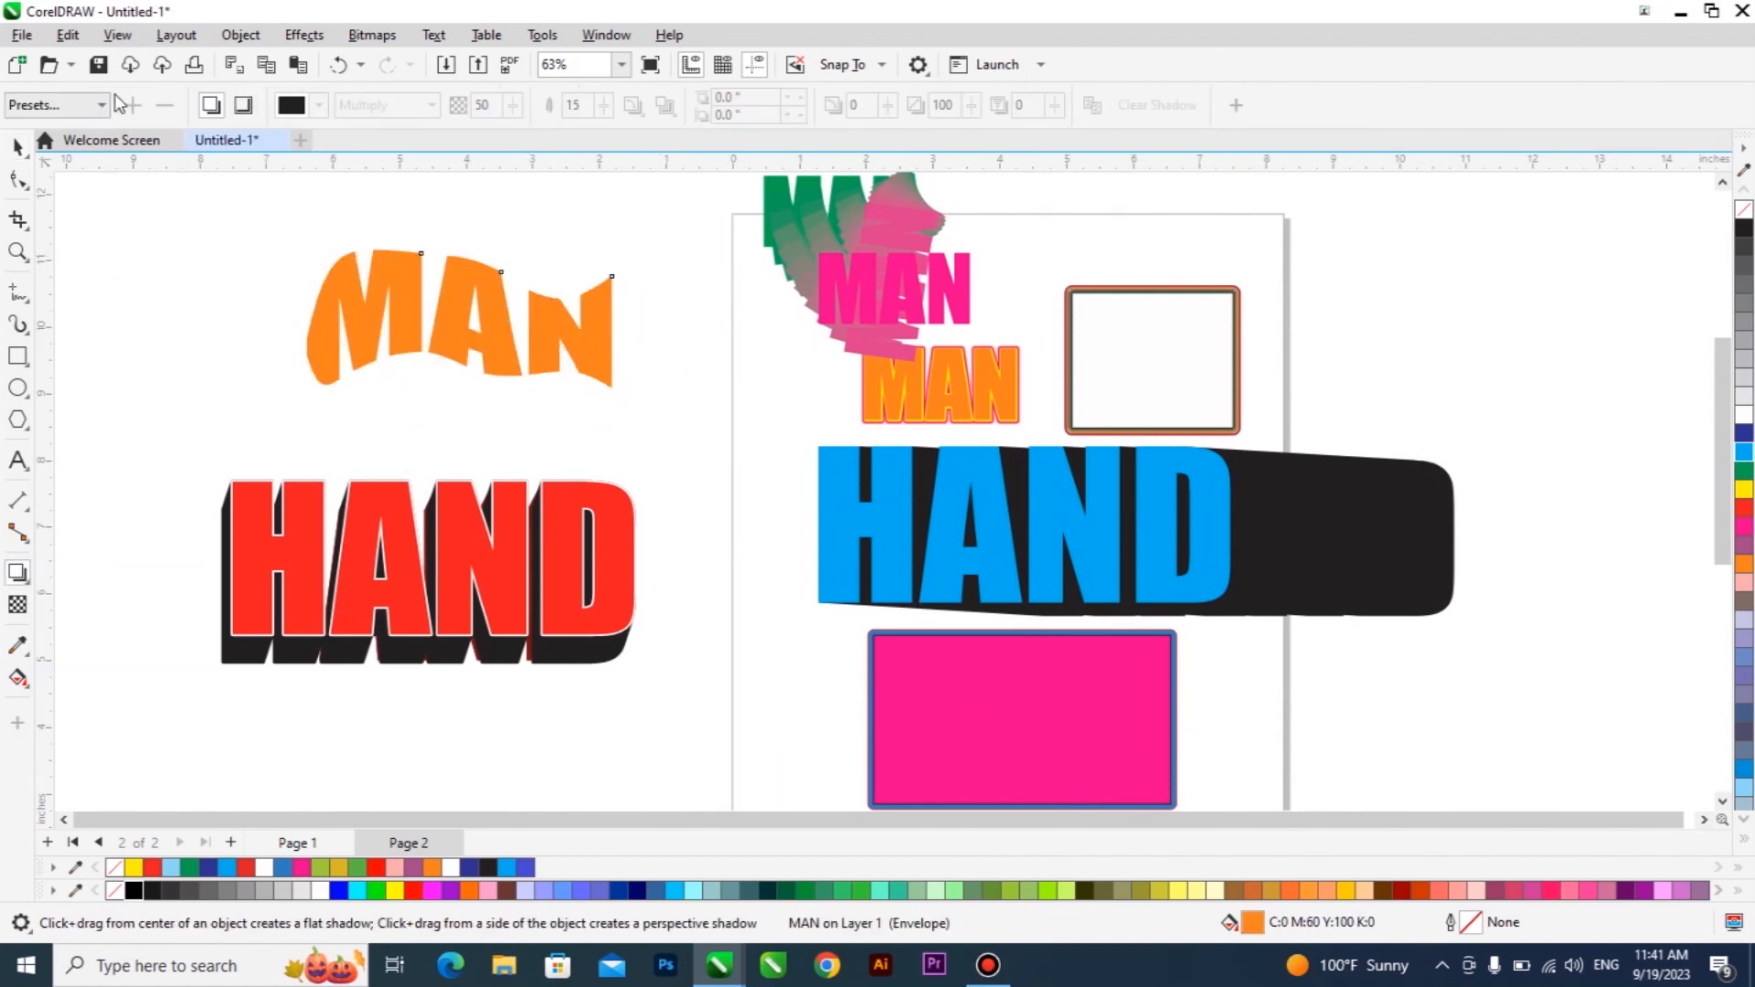
click(55, 105)
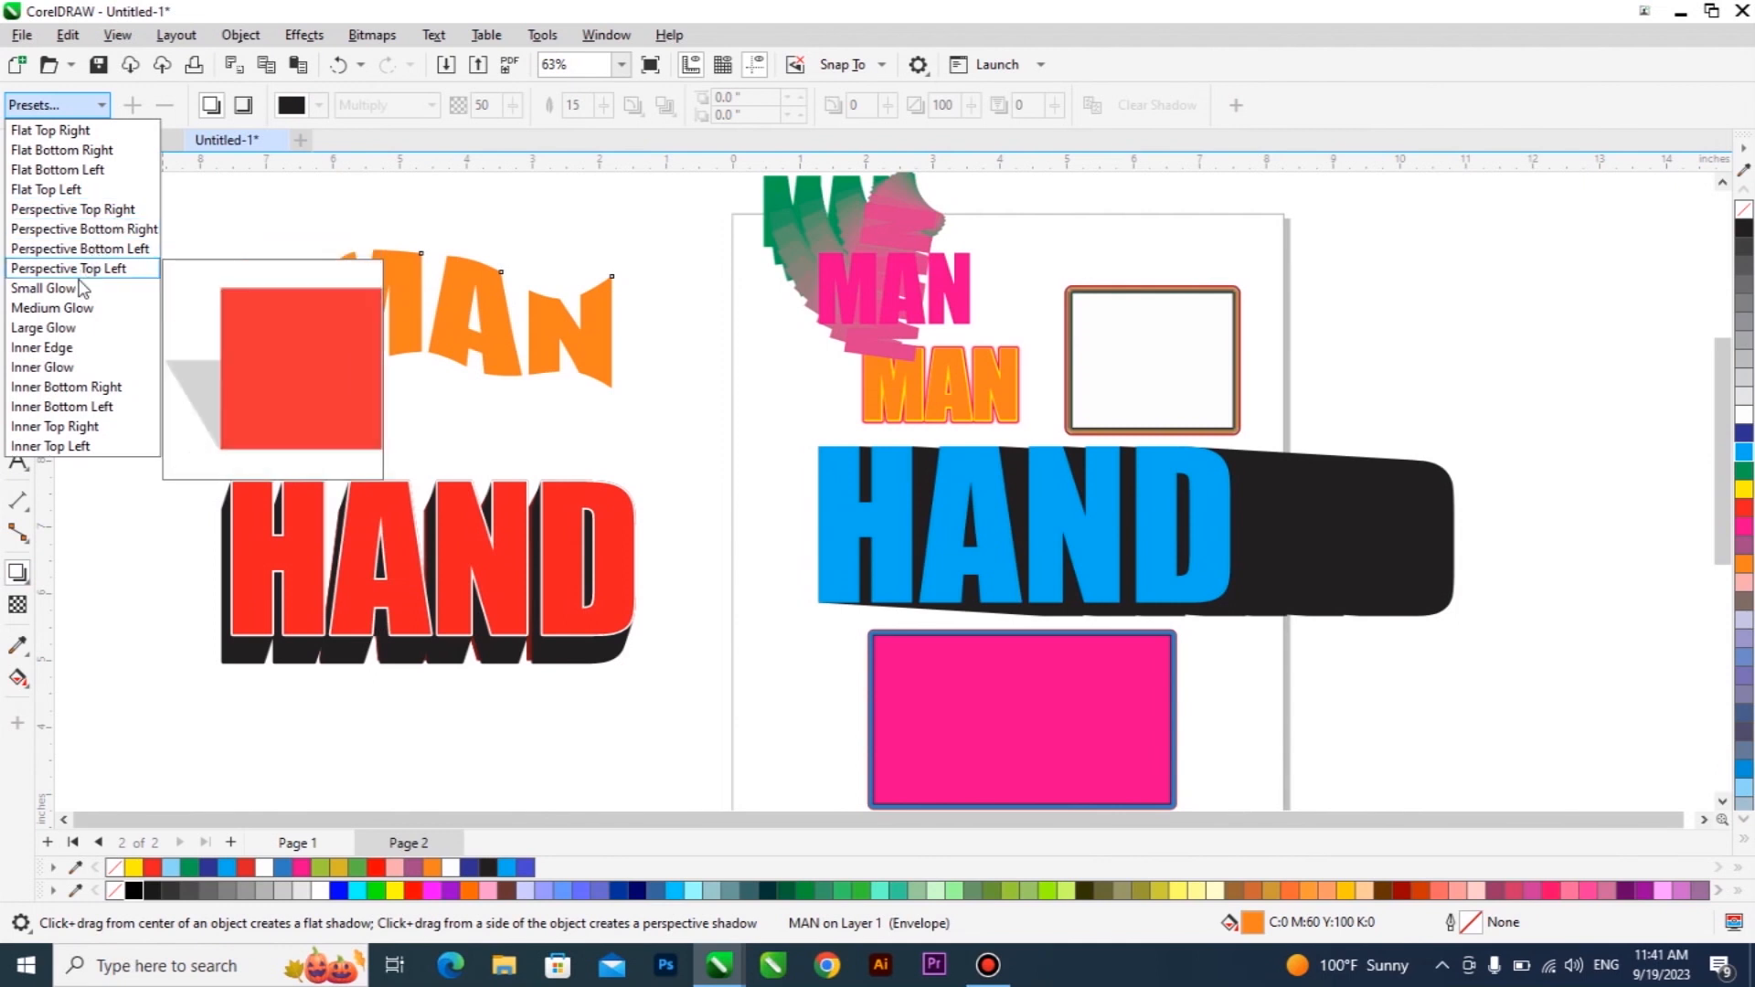
click(52, 308)
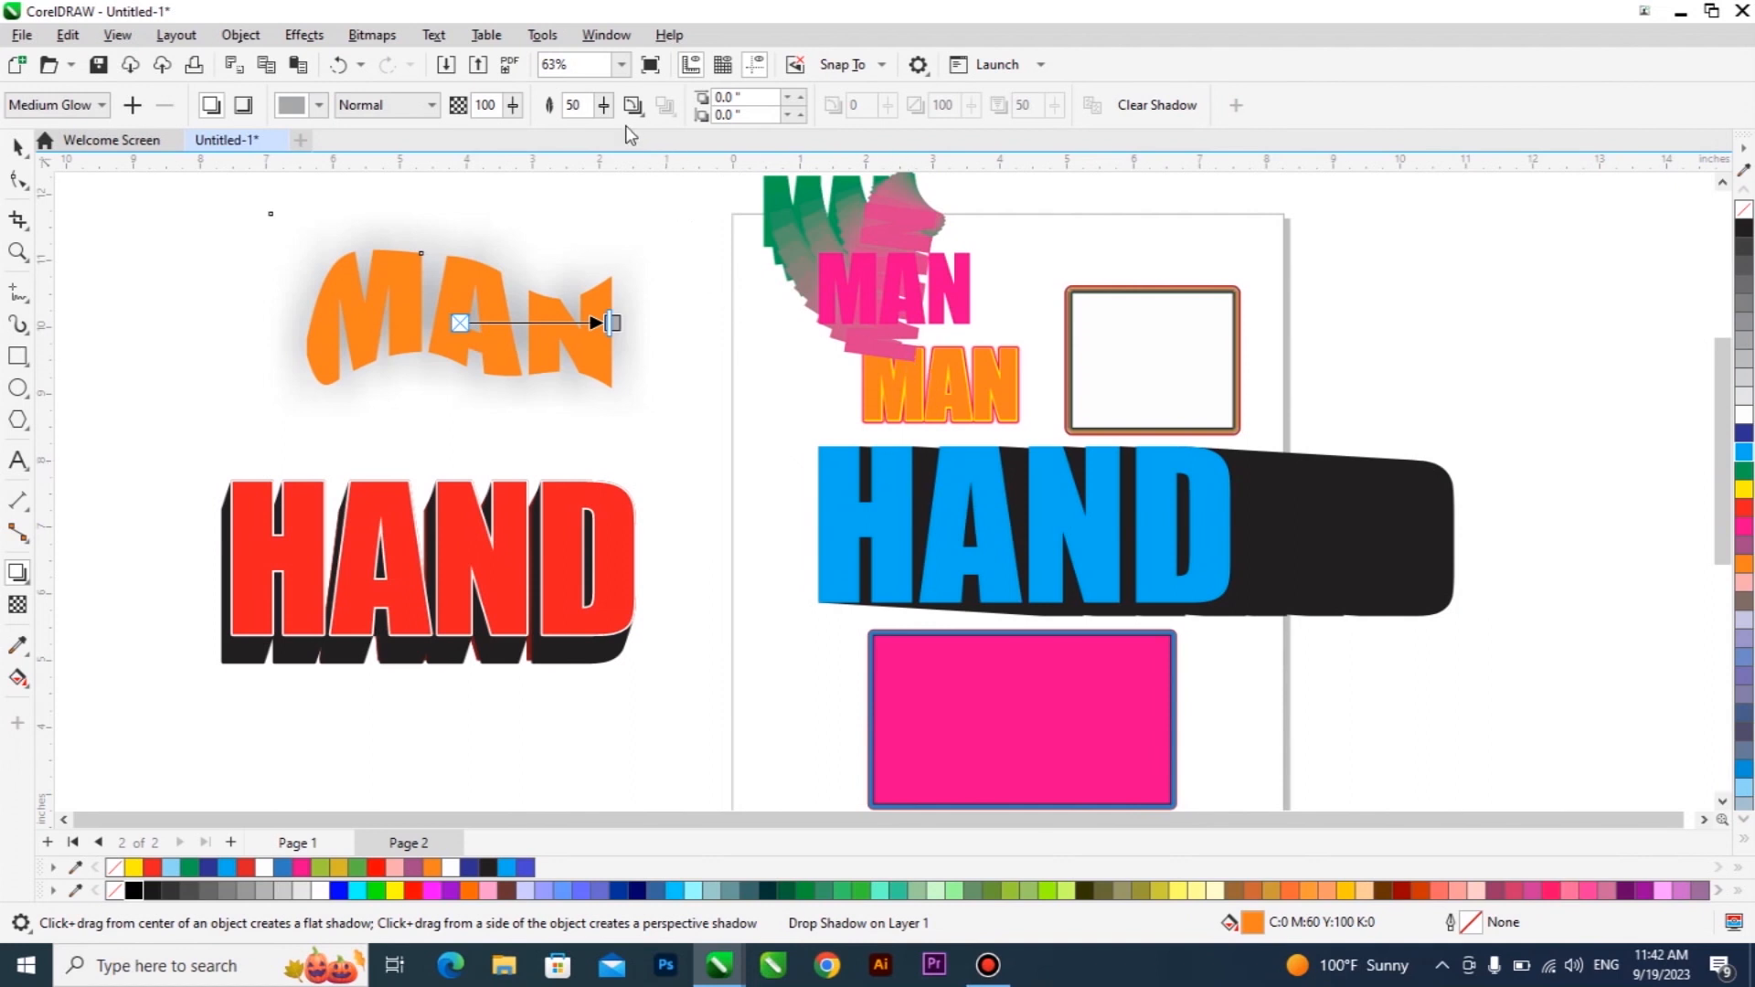
Set the orange MAN text's glow feathering to 33 and its shadow colour to dark blue
click(603, 105)
drag(598, 132, 577, 135)
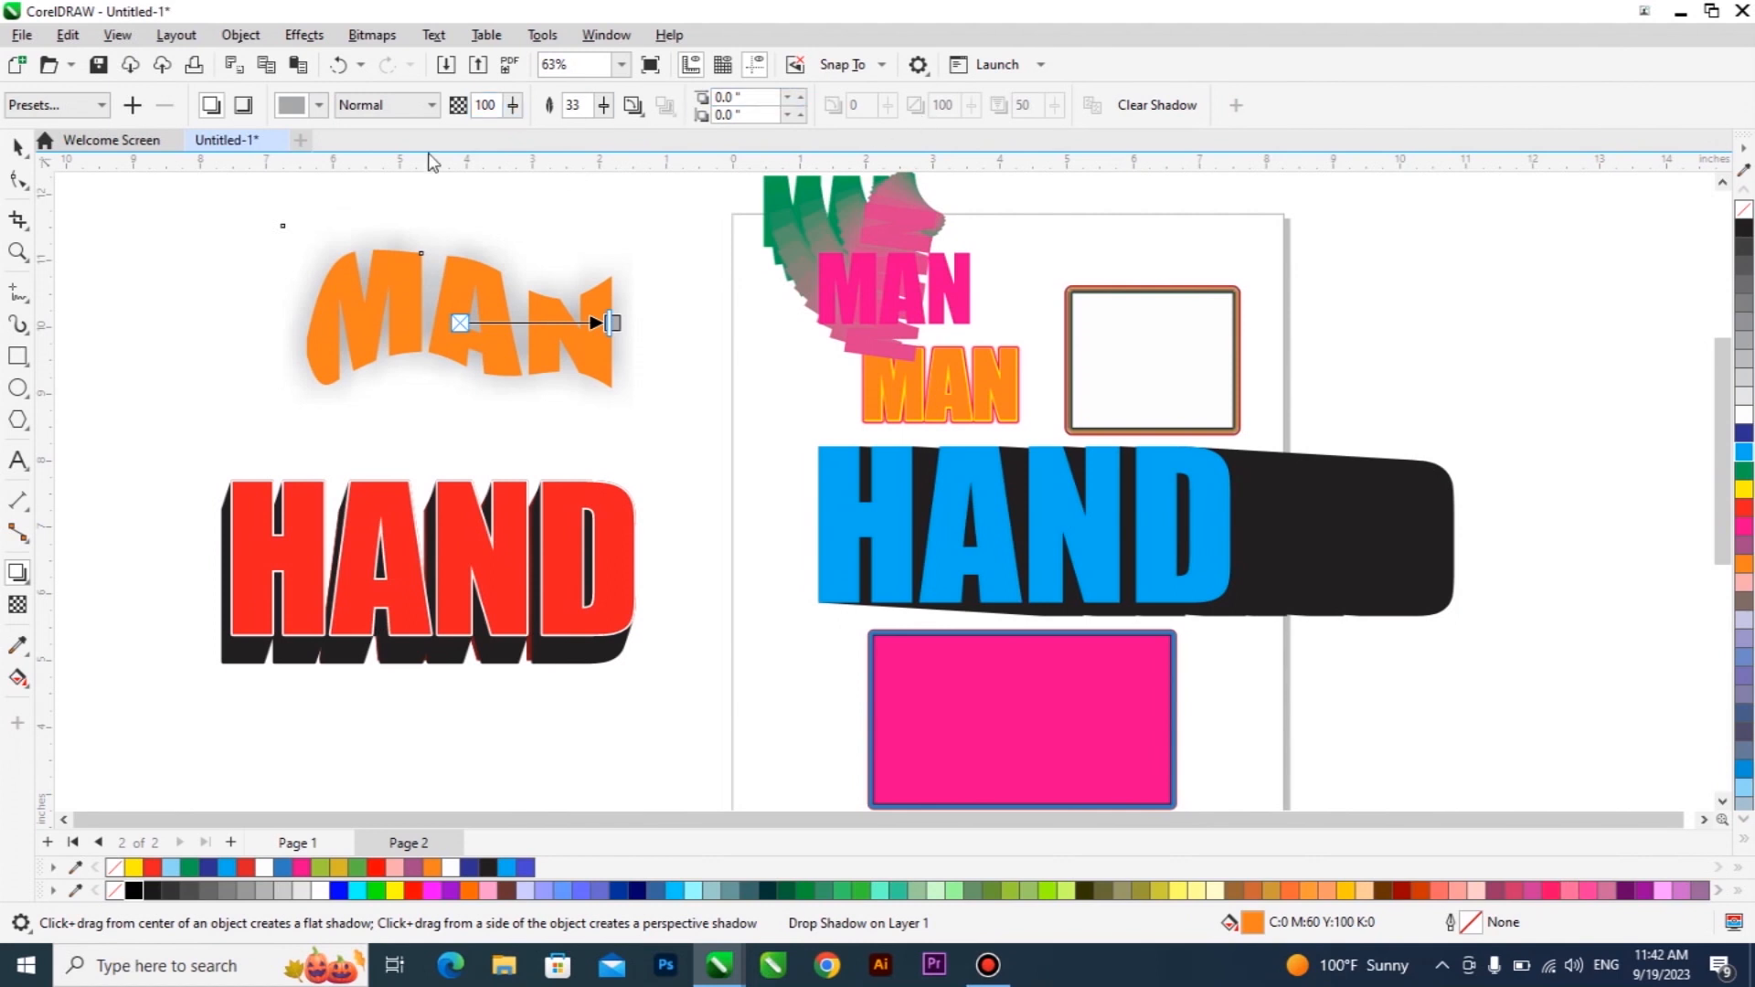
click(320, 106)
click(387, 242)
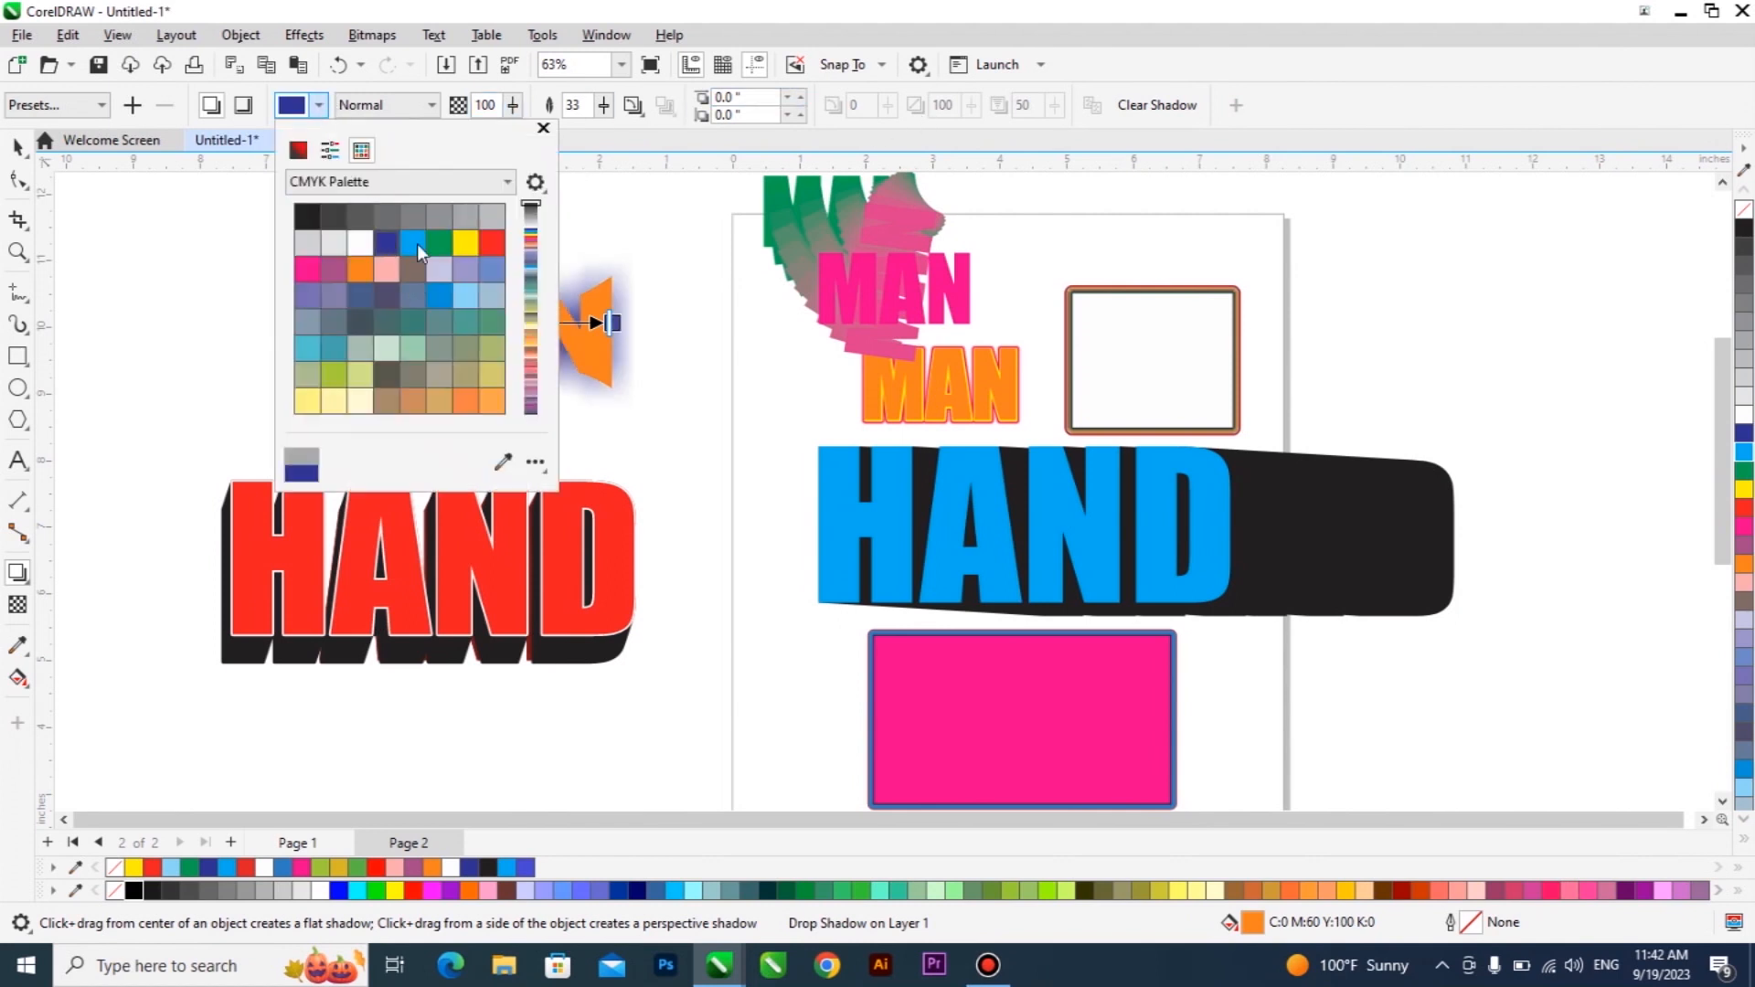
click(791, 11)
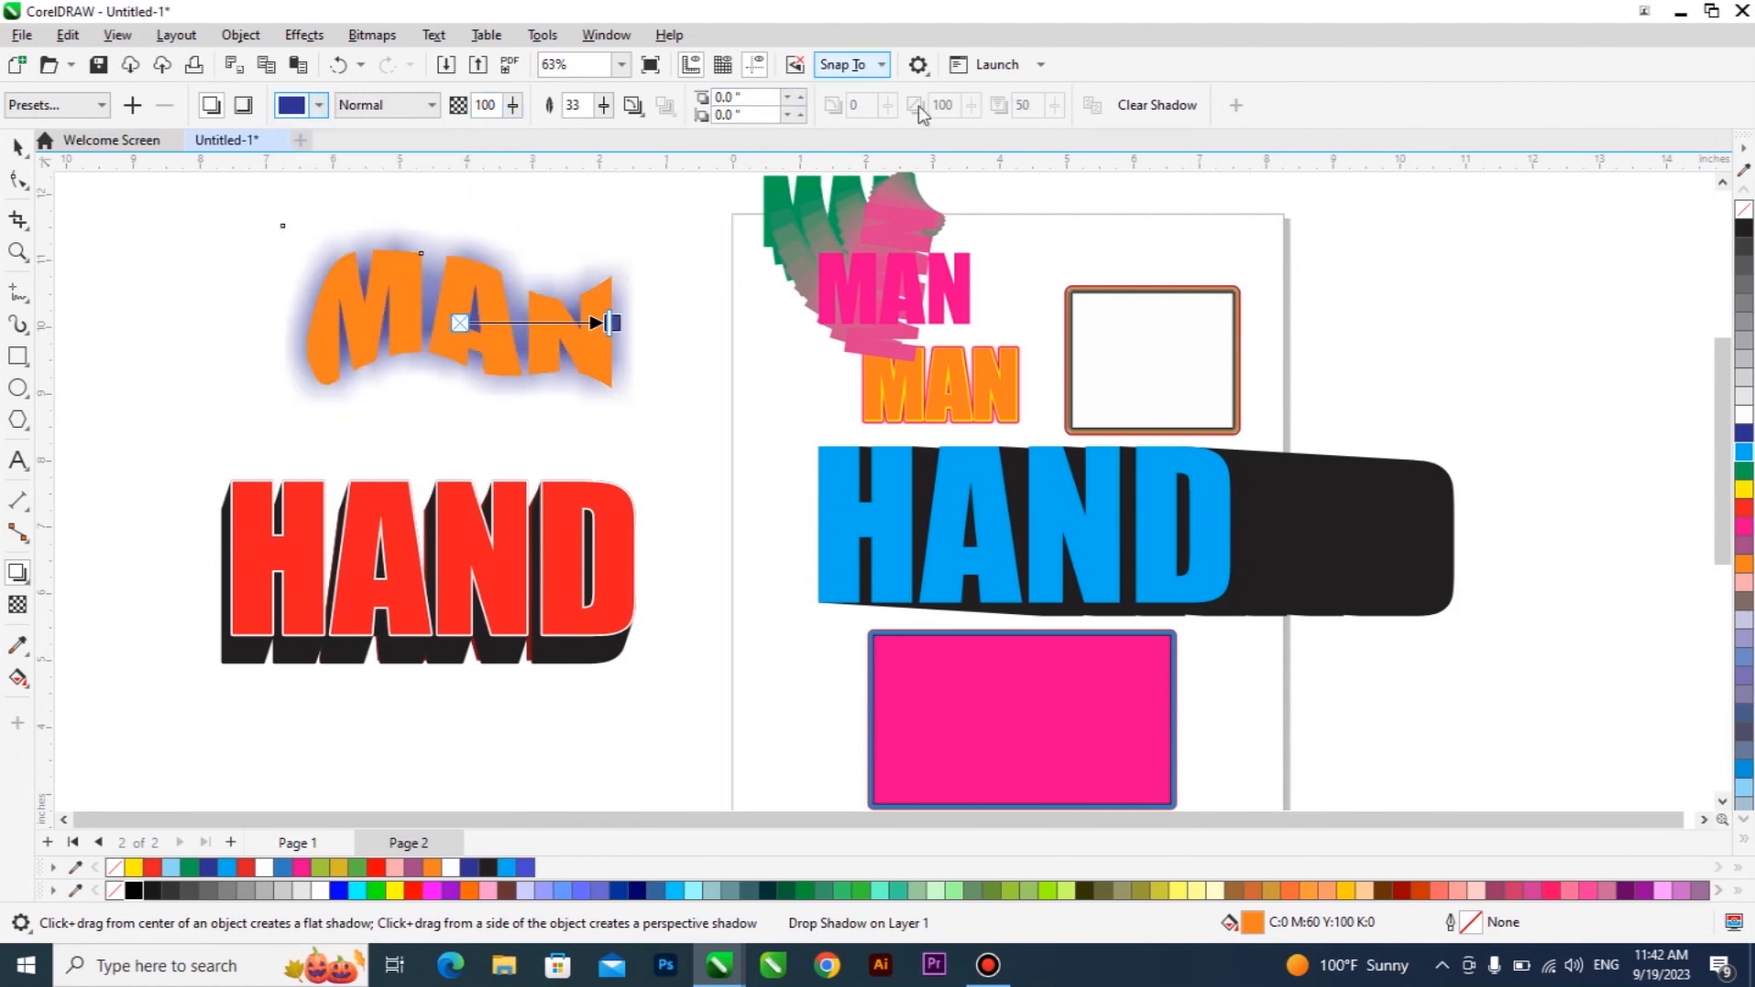
Try the Outside feathering direction on the orange MAN text's glow and return it to Average
click(633, 107)
click(648, 209)
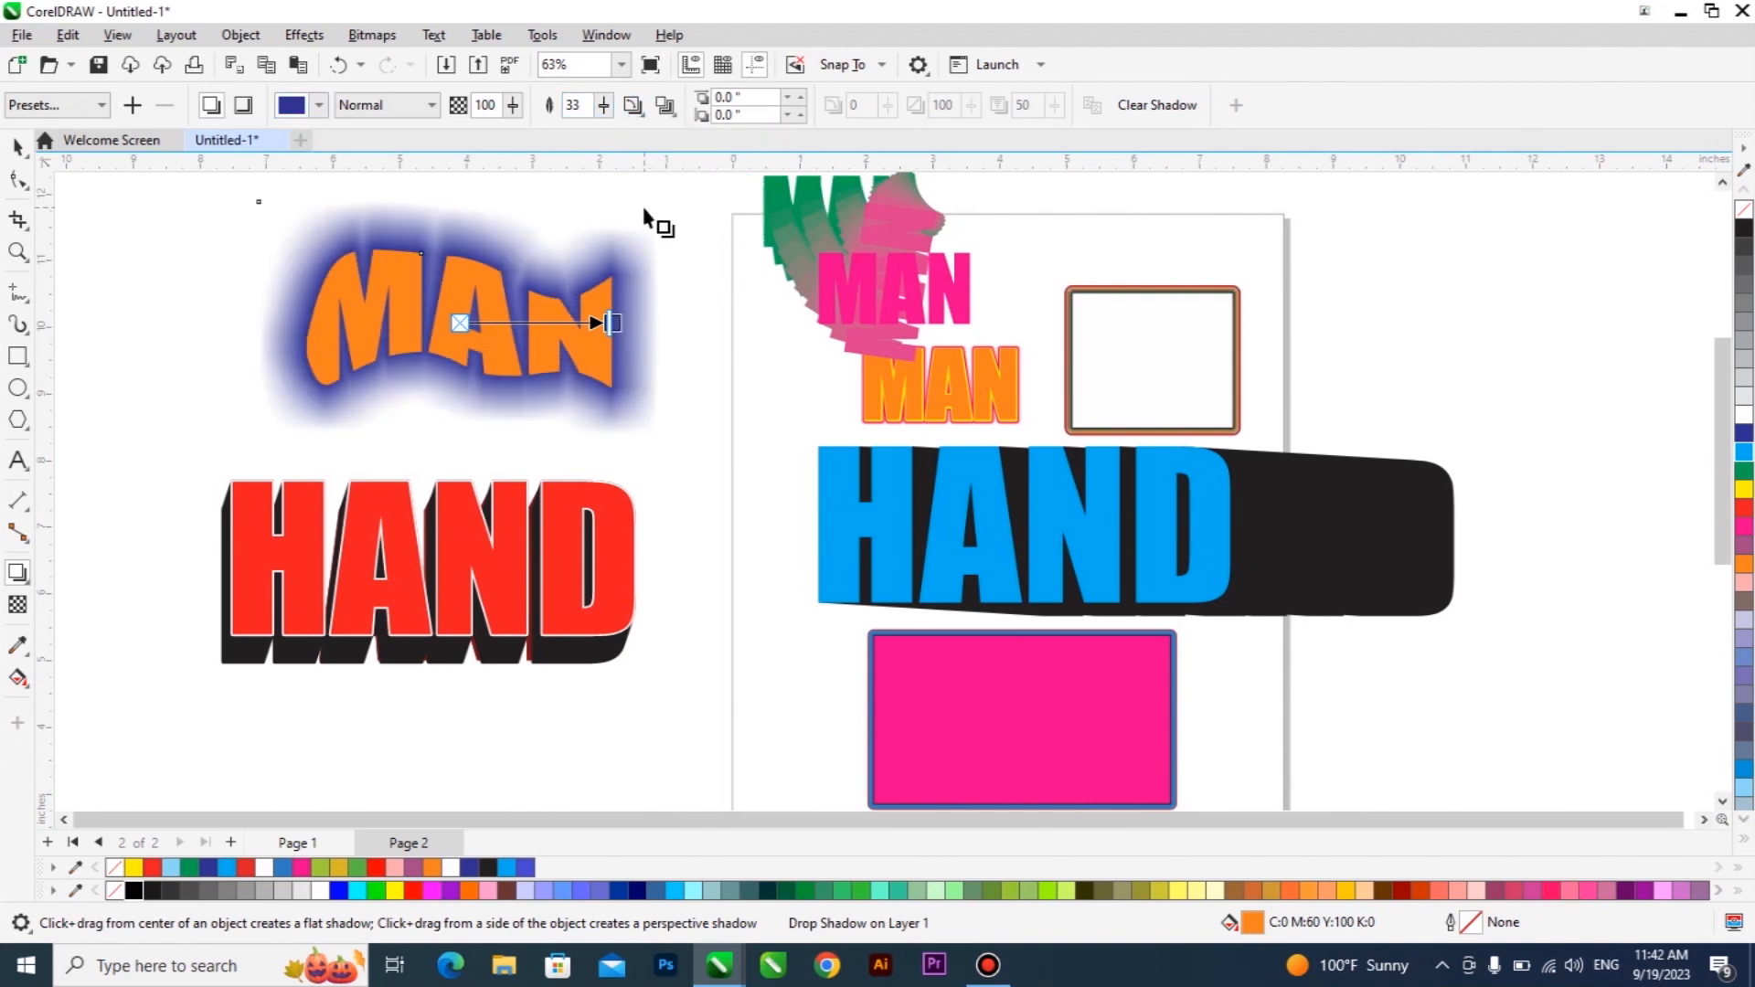
click(644, 107)
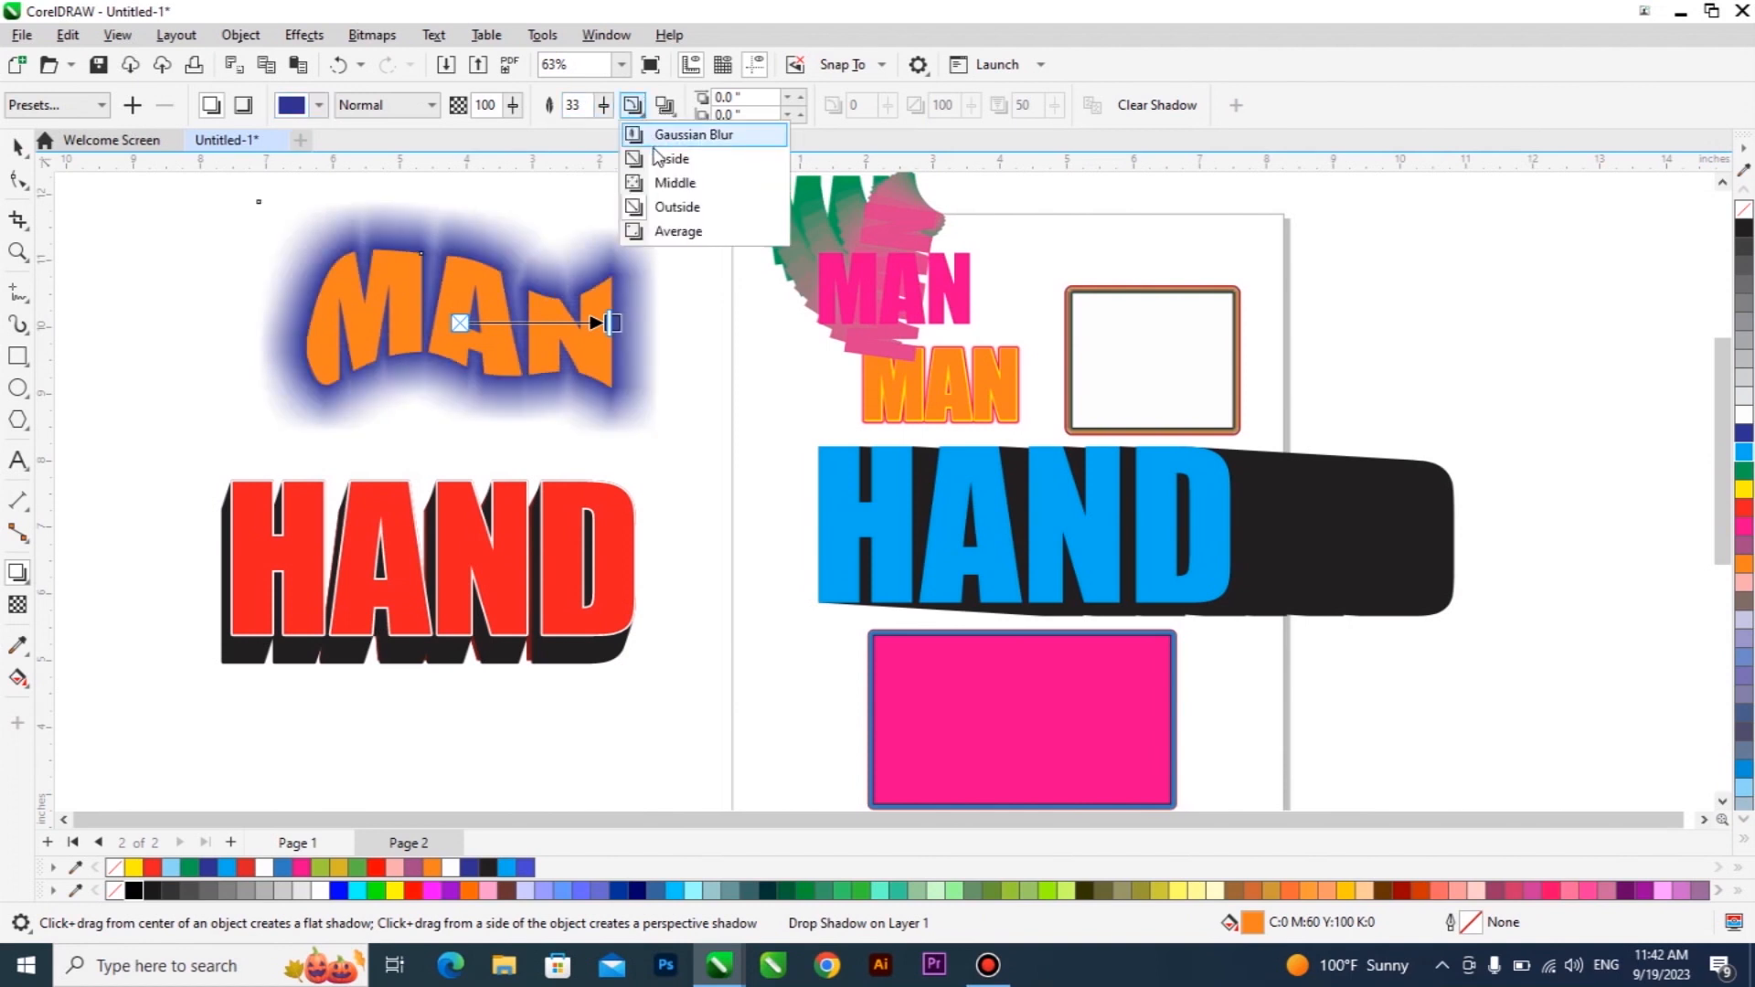
click(677, 231)
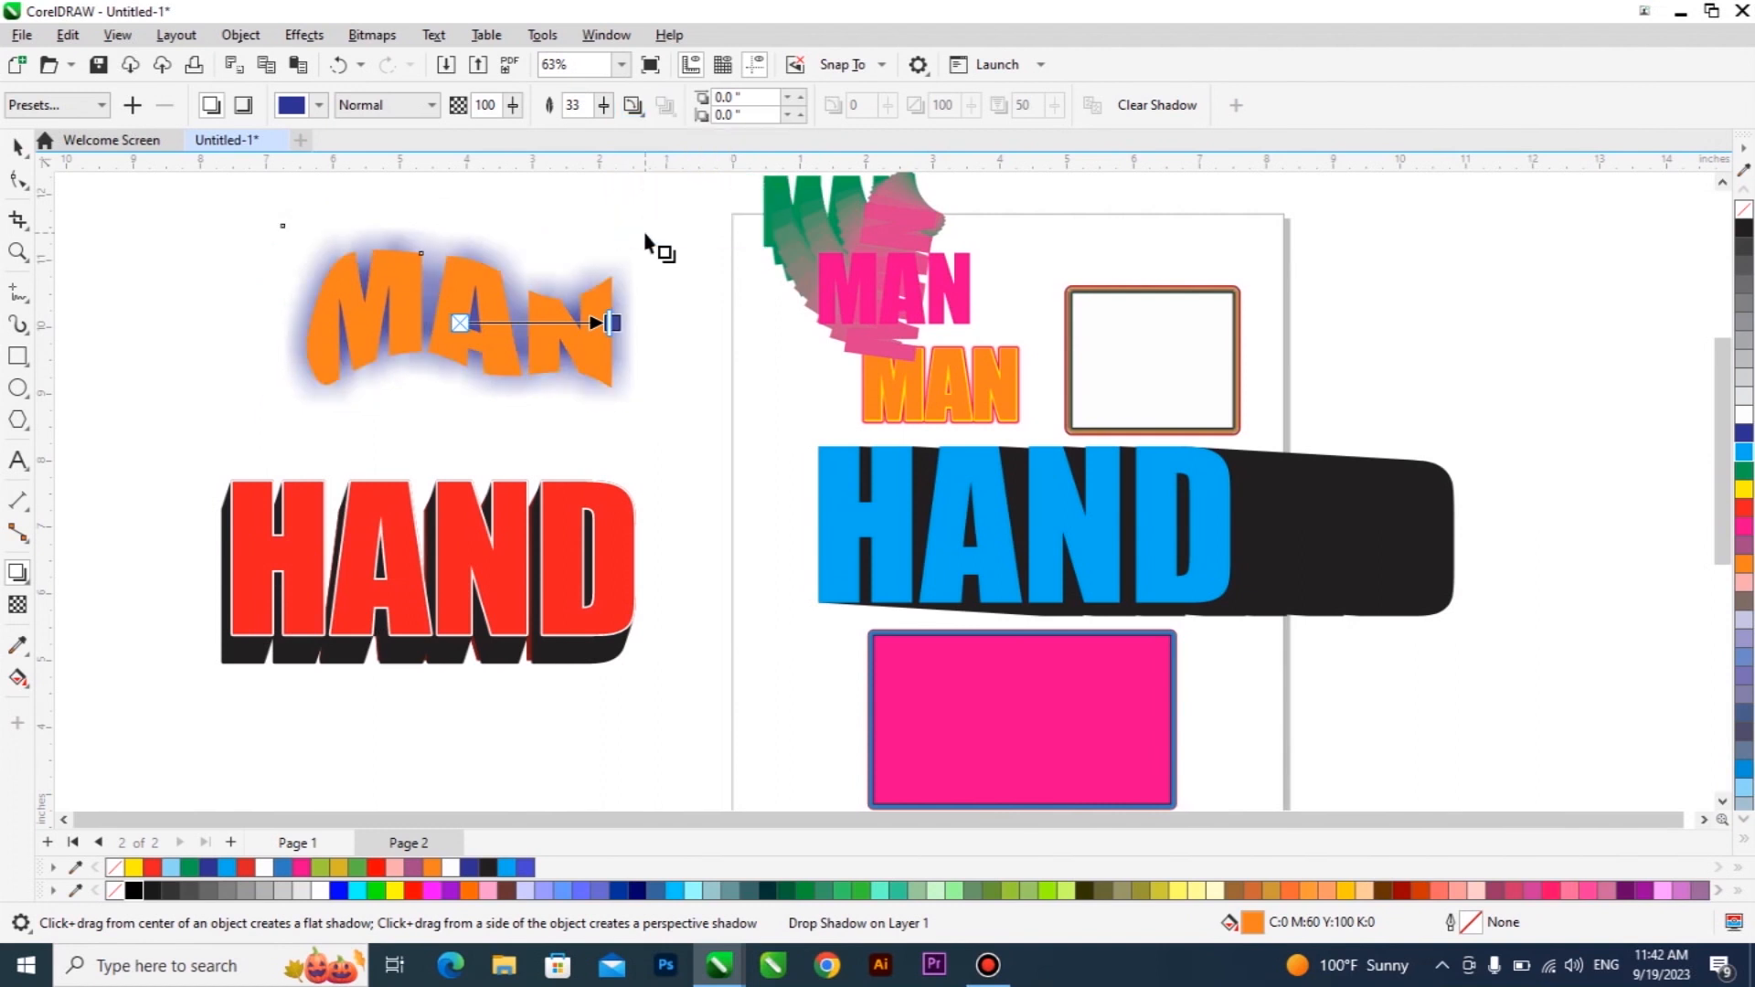
Place a copy of the light blue HAND text, without its block shadow, to the left of the red HAND text
click(20, 146)
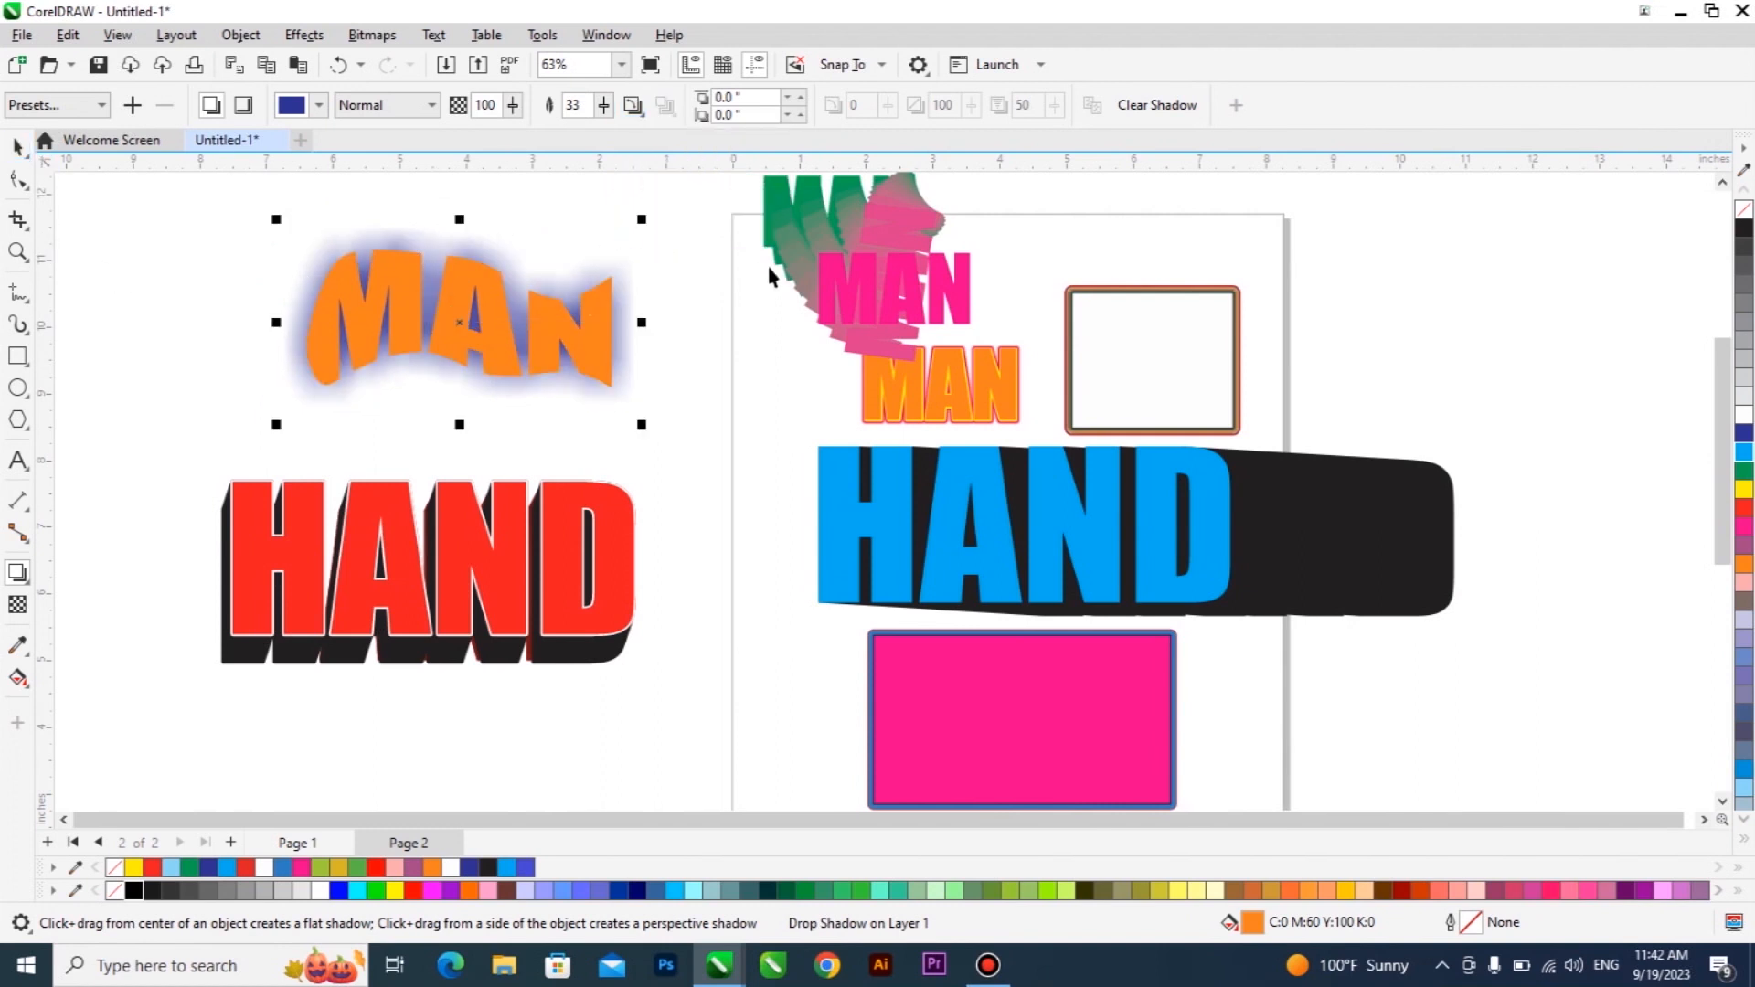
scroll(654, 366, down, 1)
click(869, 503)
scroll(989, 439, down, 2)
drag(988, 440, 411, 519)
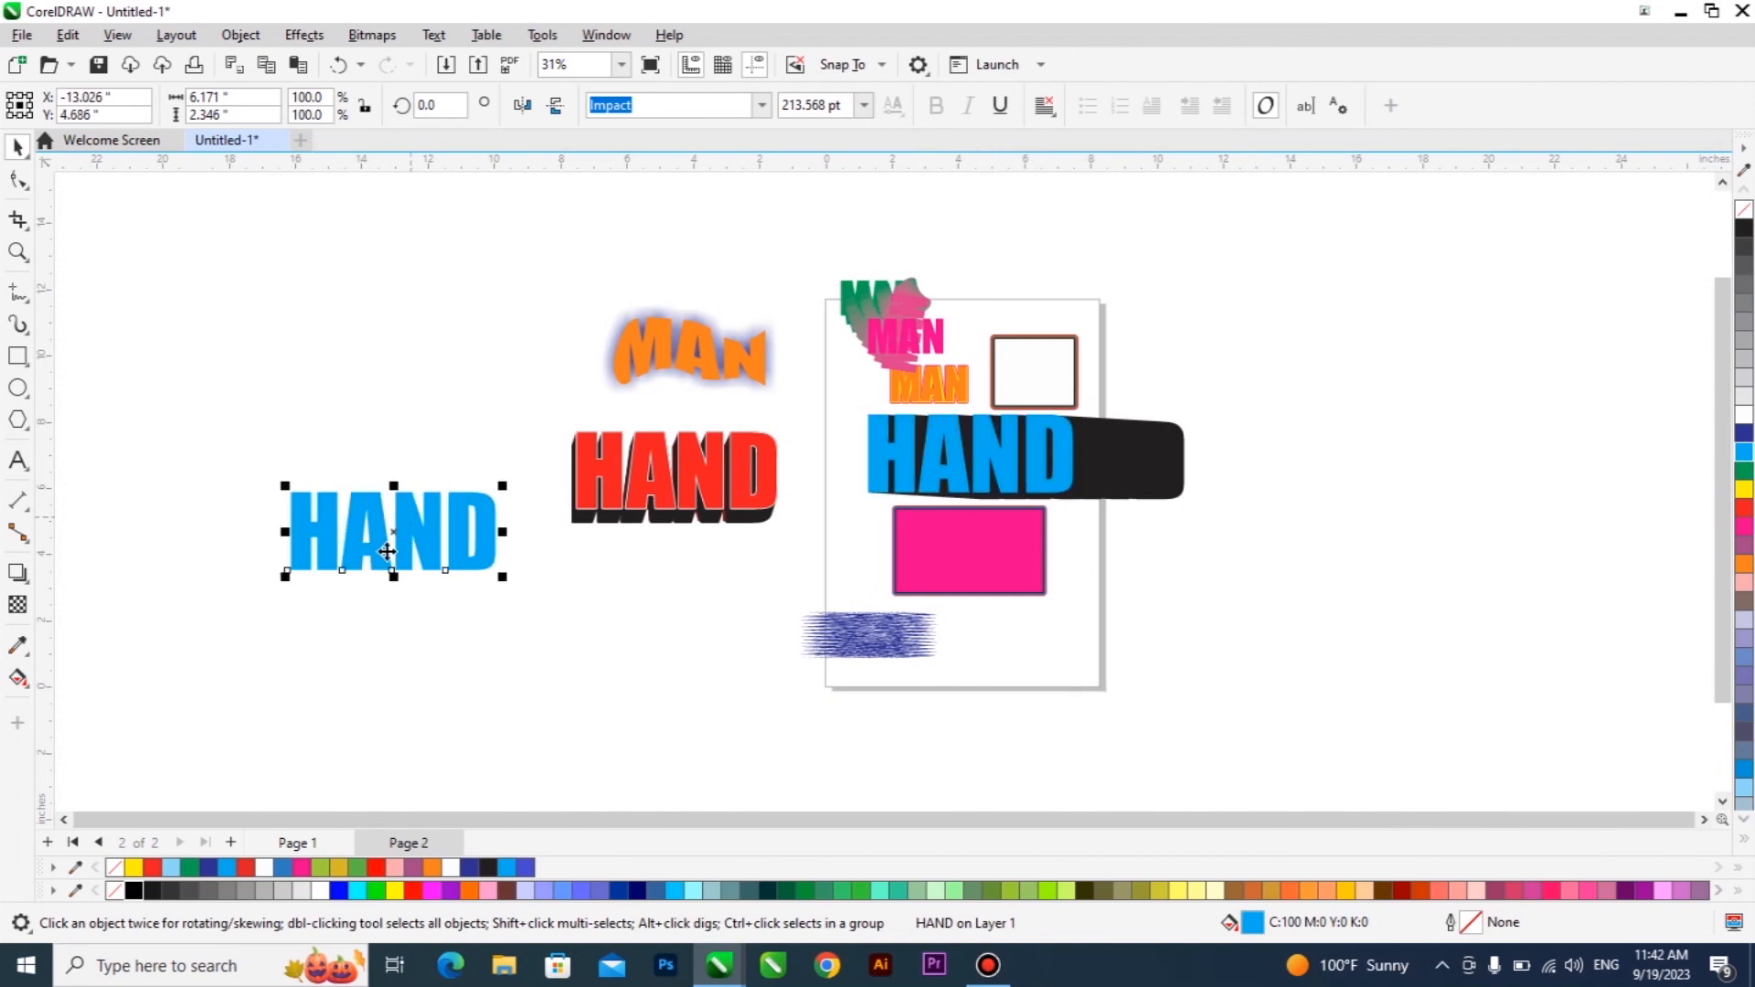
Extend a black block shadow about 1.3 inches upward at about 84° from the copied light blue HAND text and deselect it
click(23, 581)
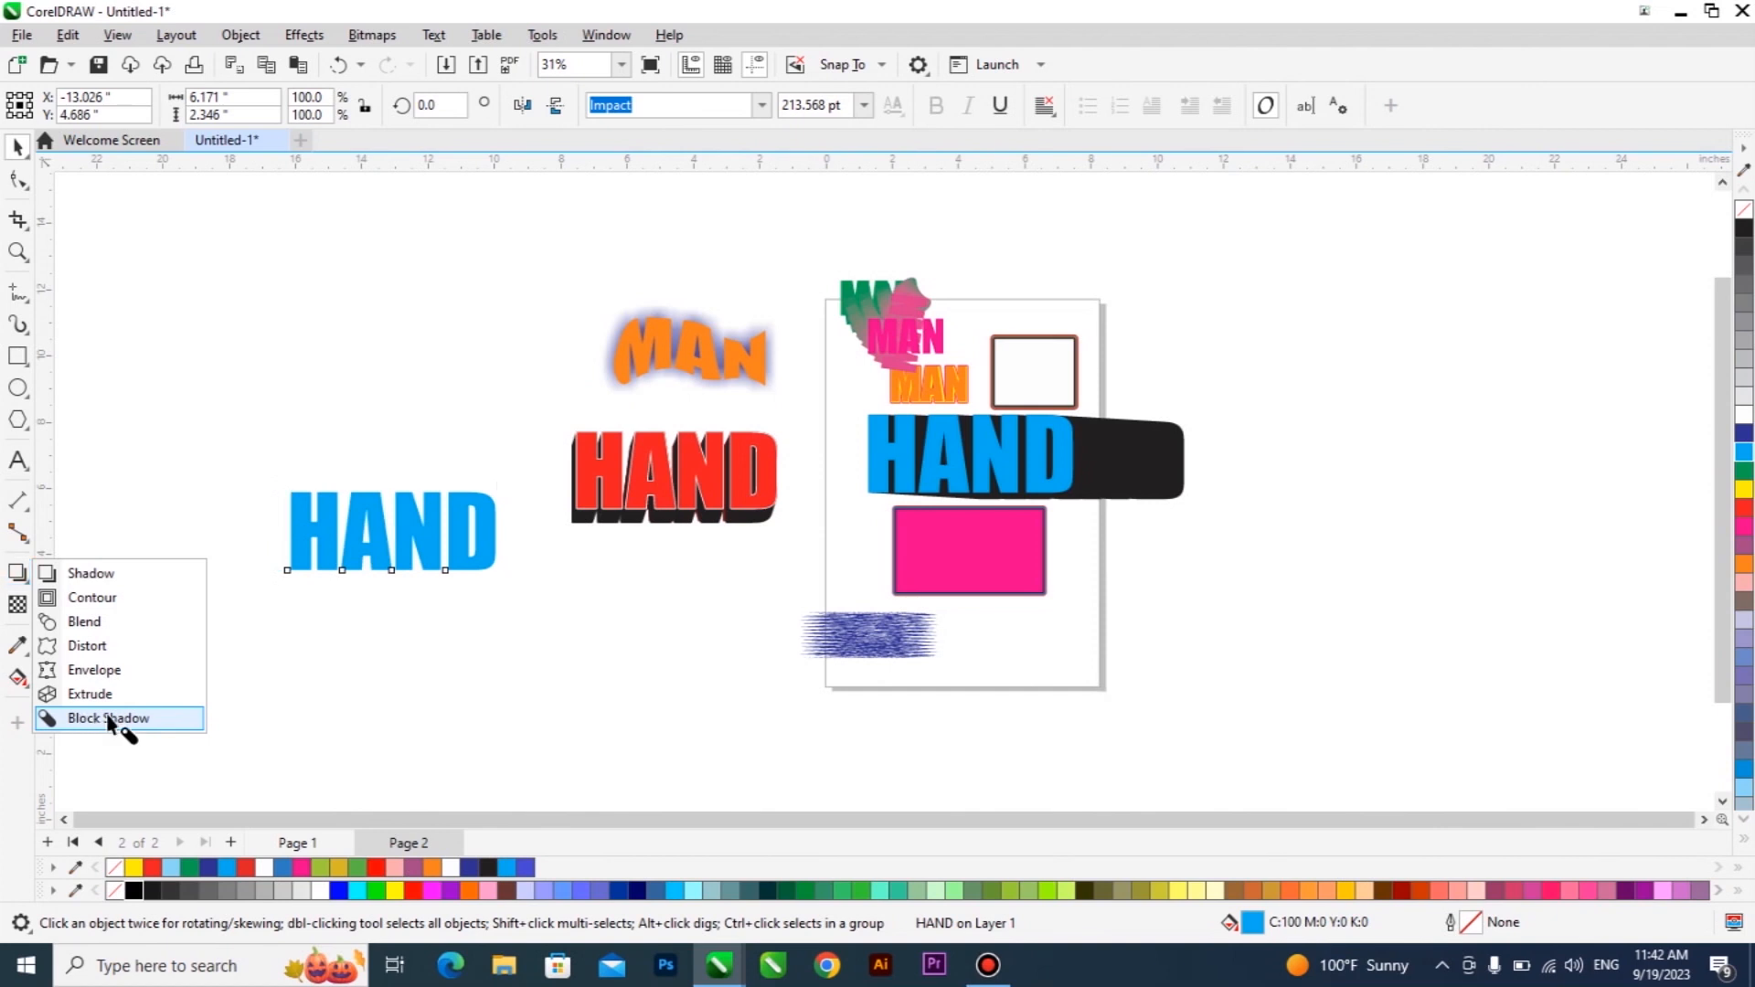
click(97, 719)
drag(404, 515, 399, 494)
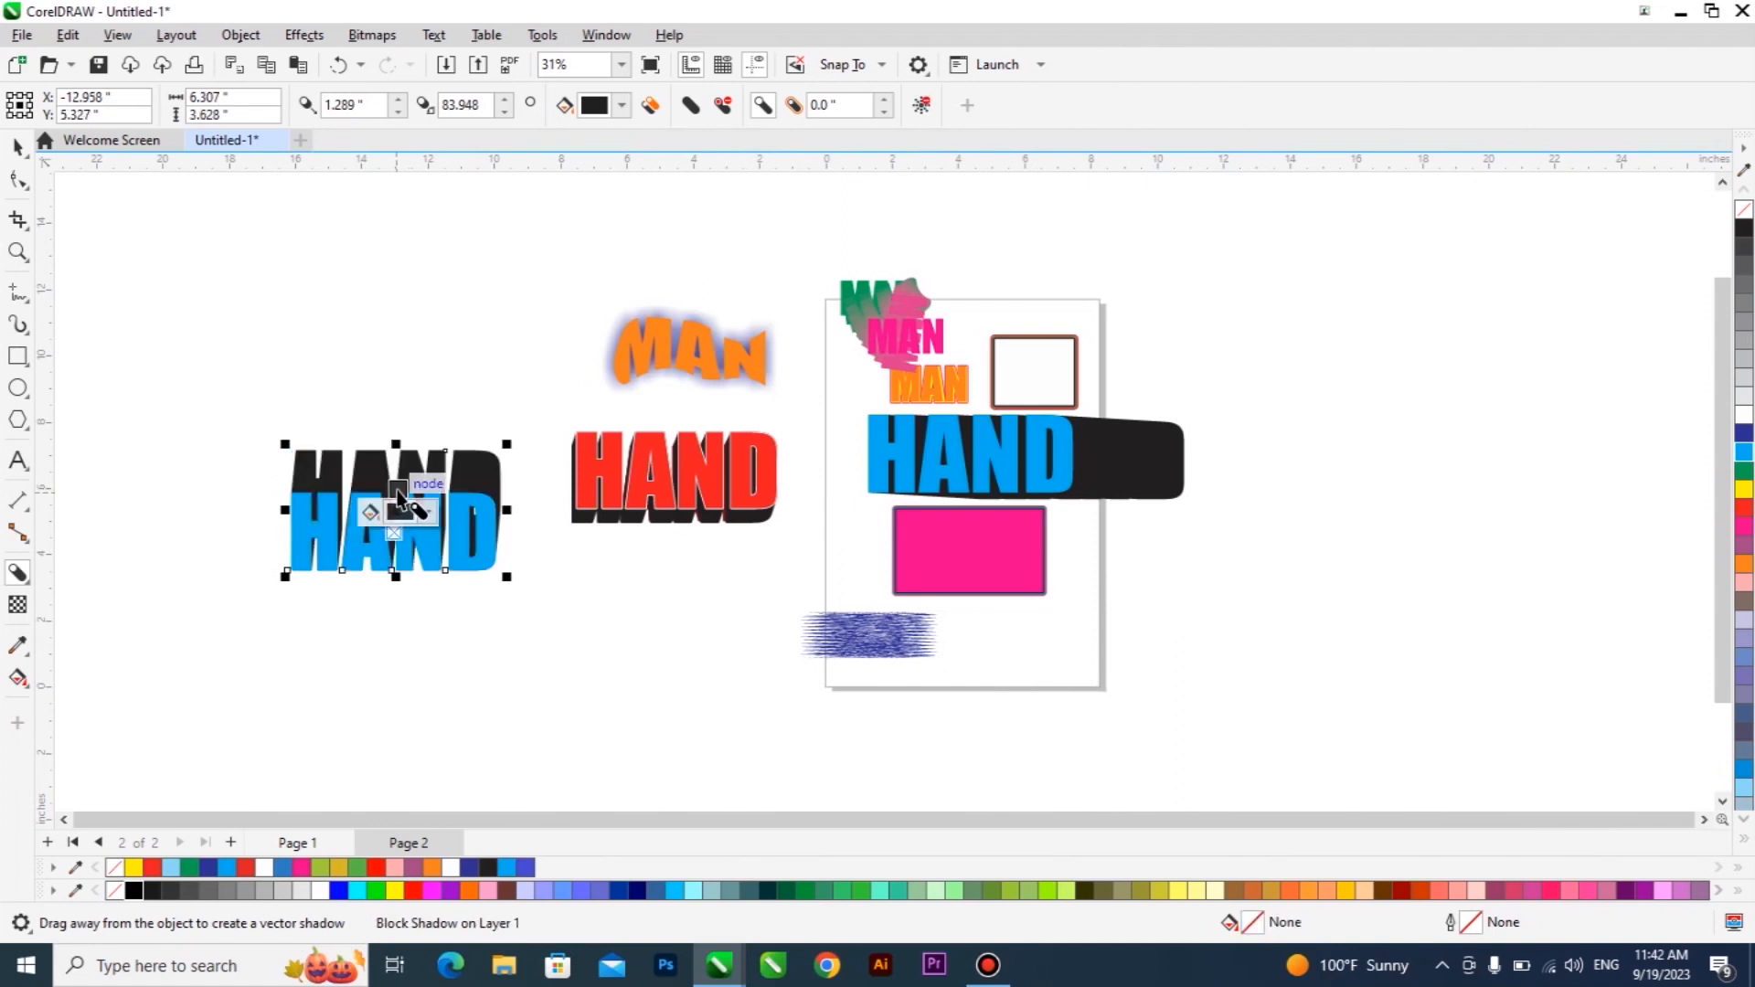
scroll(320, 510, up, 3)
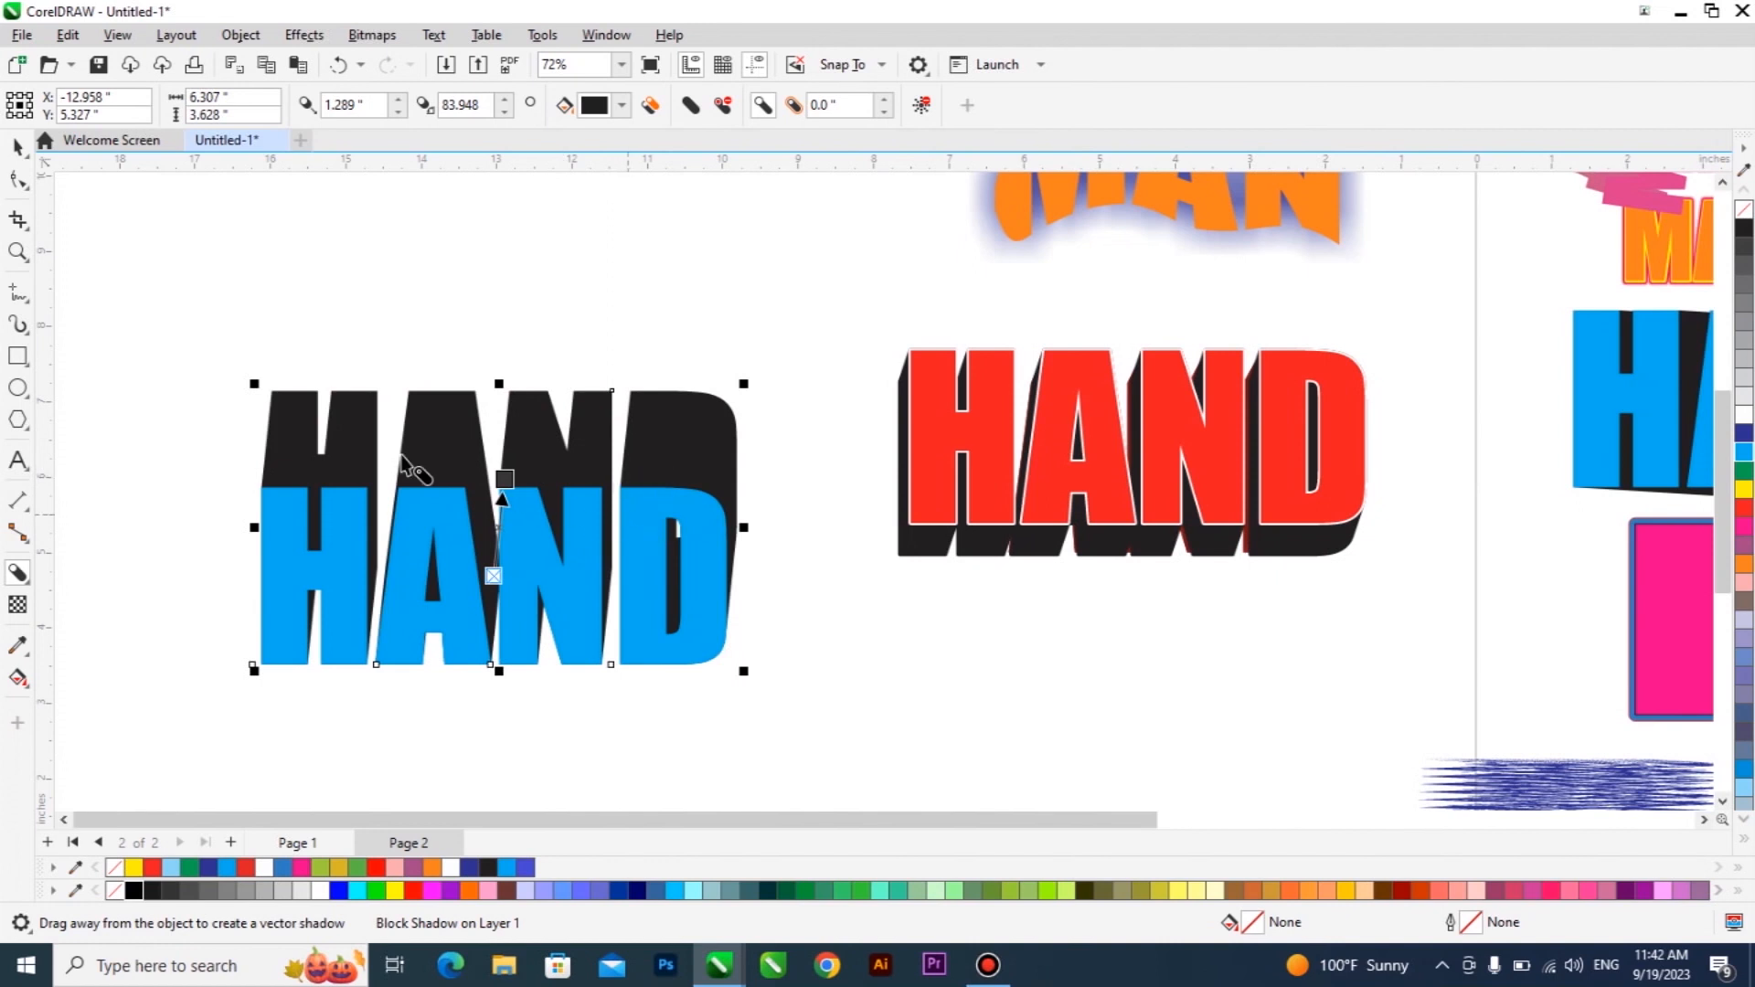
scroll(416, 462, down, 1)
click(17, 151)
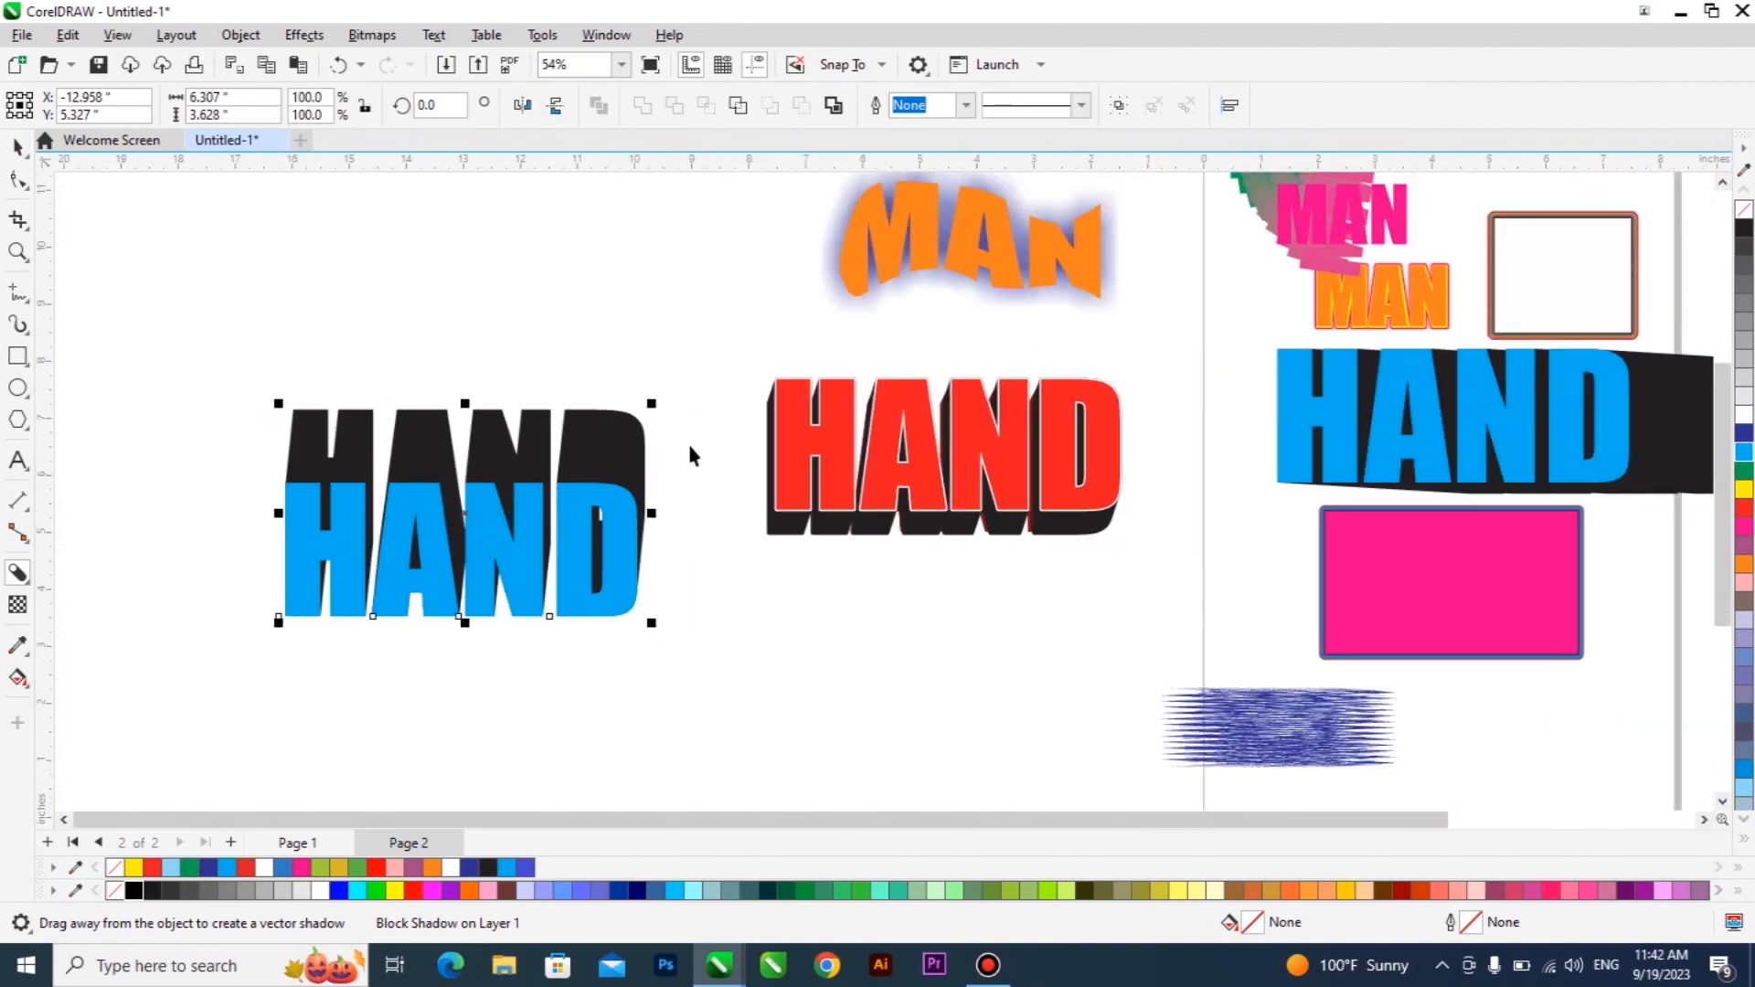
scroll(677, 549, down, 1)
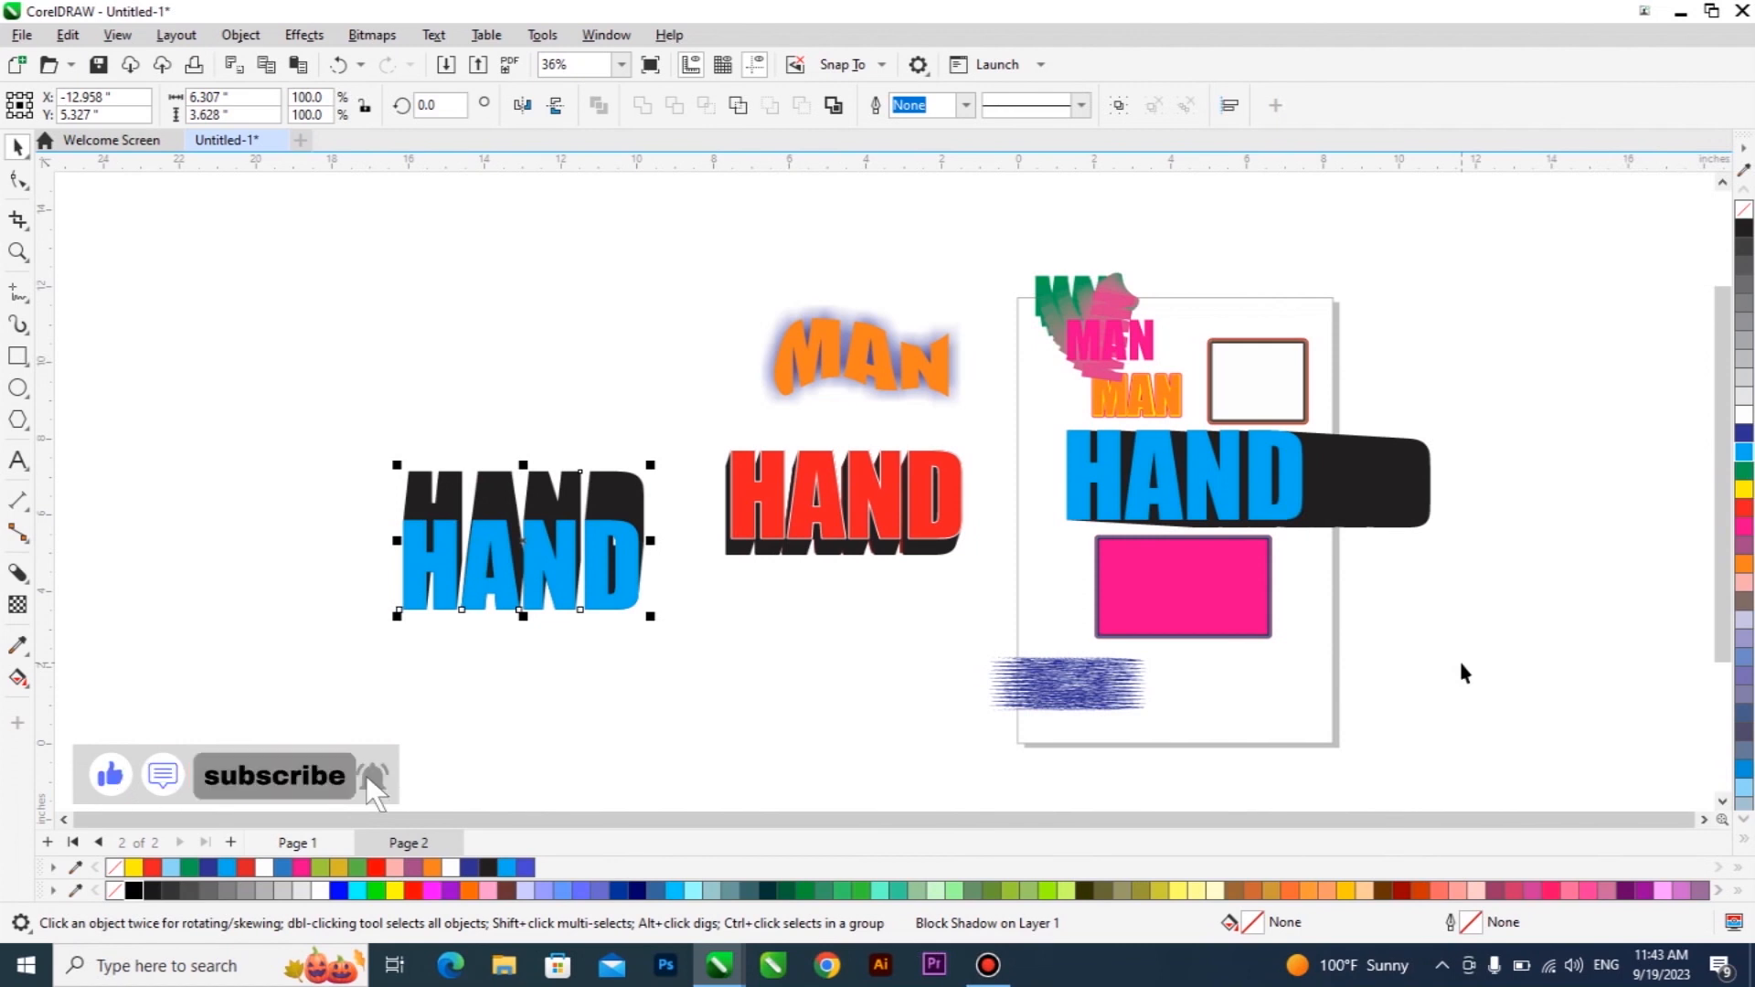
click(797, 439)
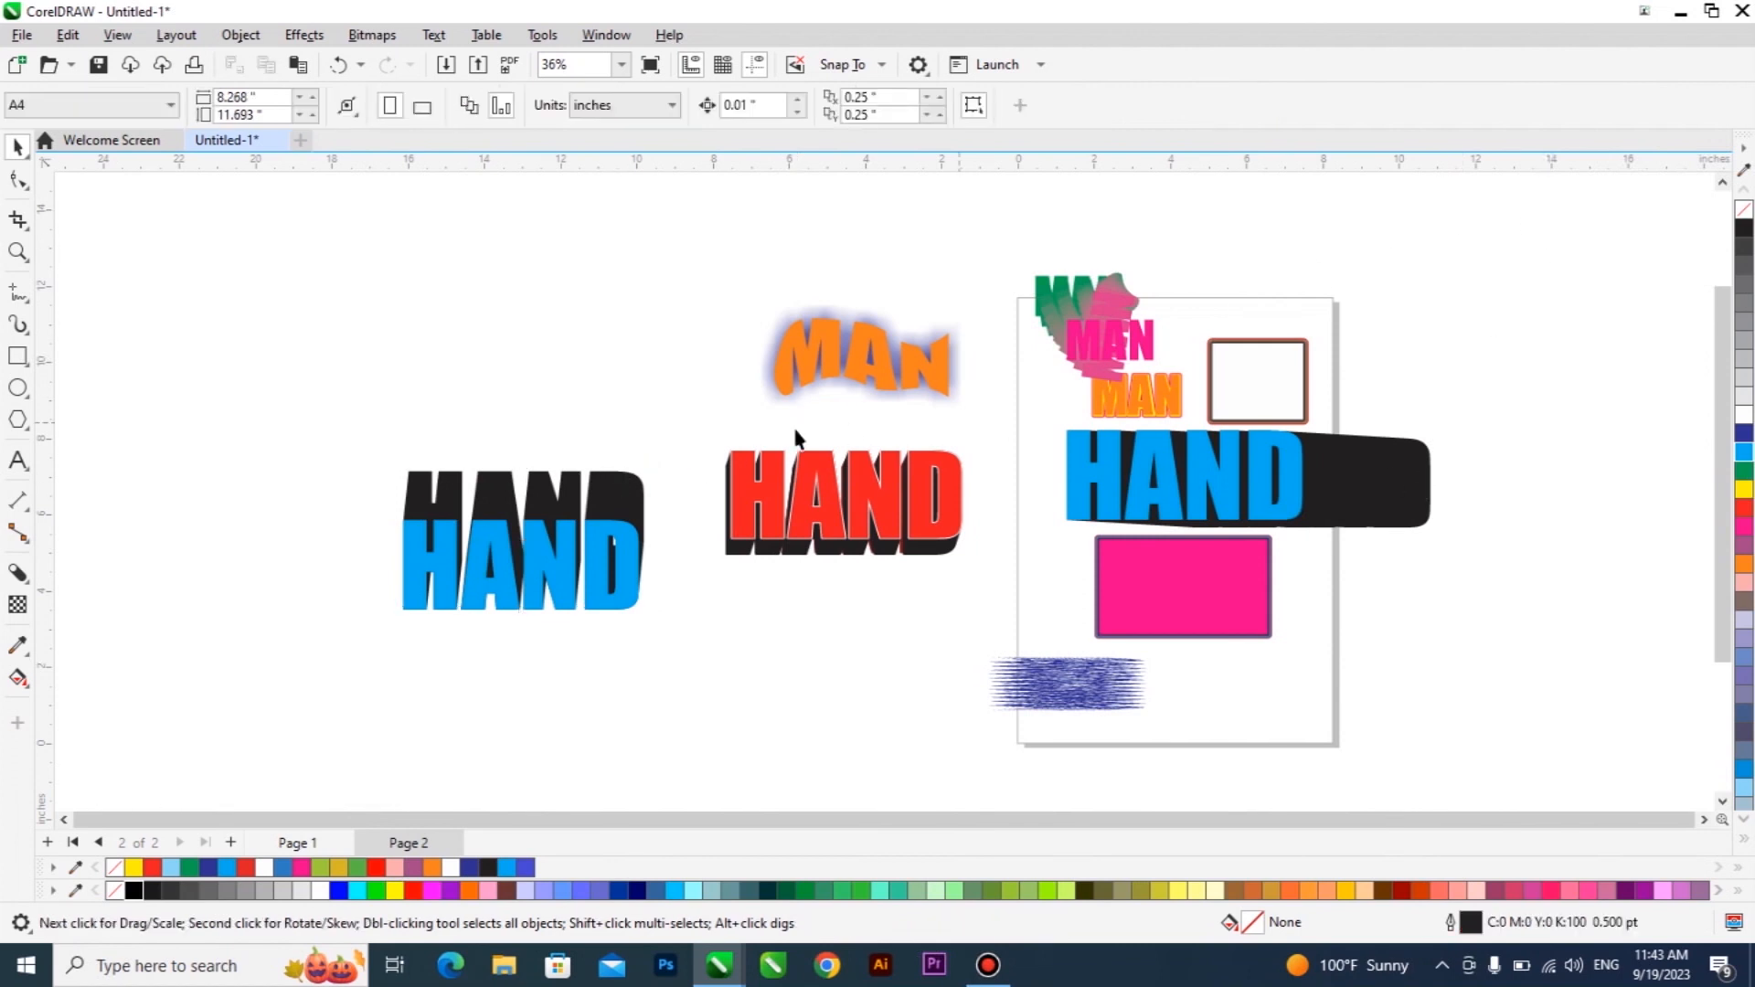
click(17, 572)
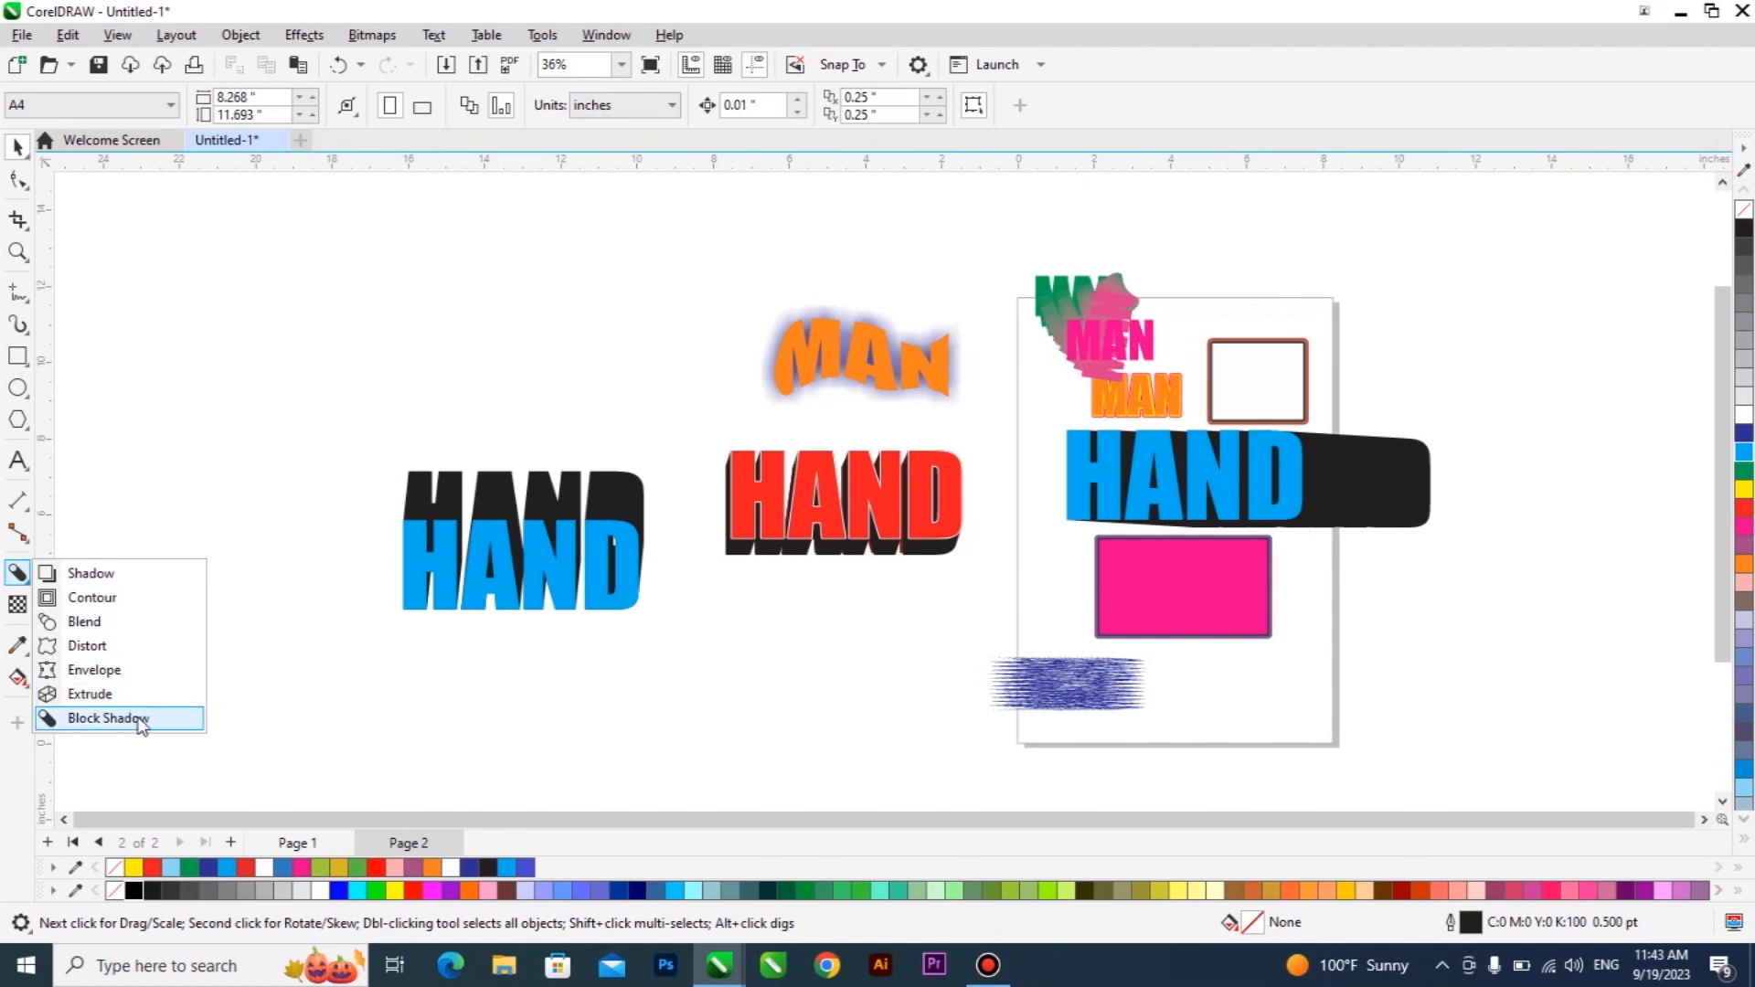
click(107, 719)
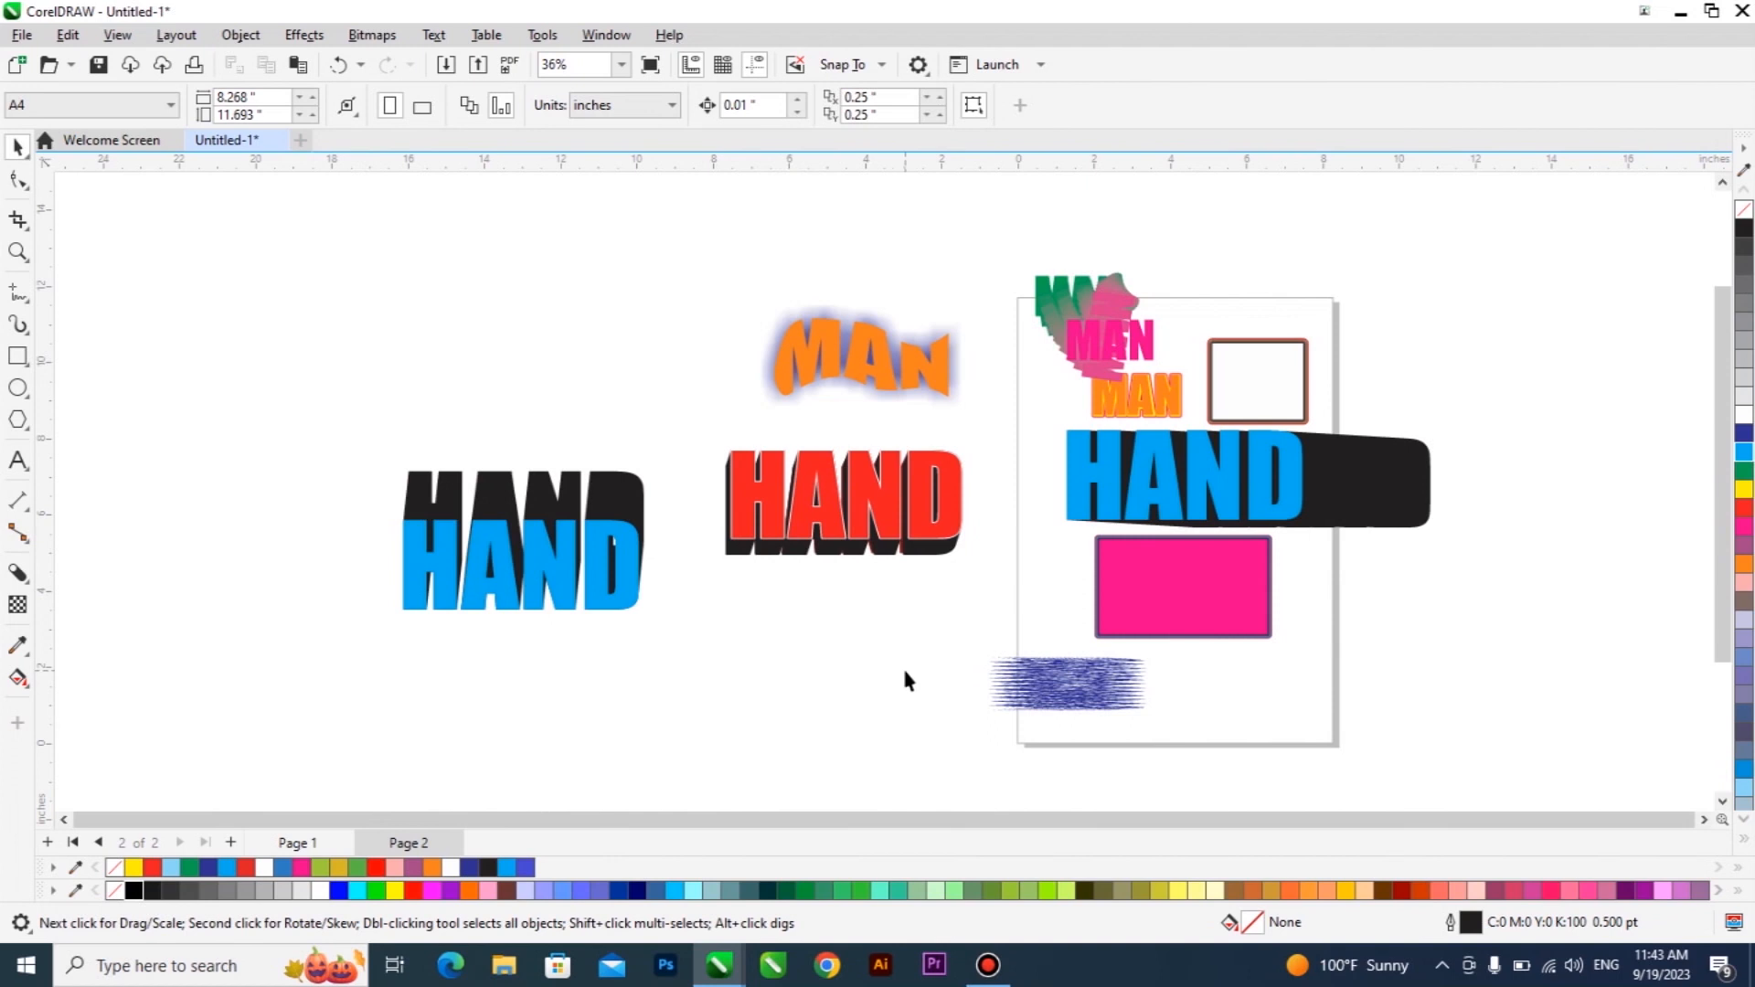
scroll(873, 595, up, 1)
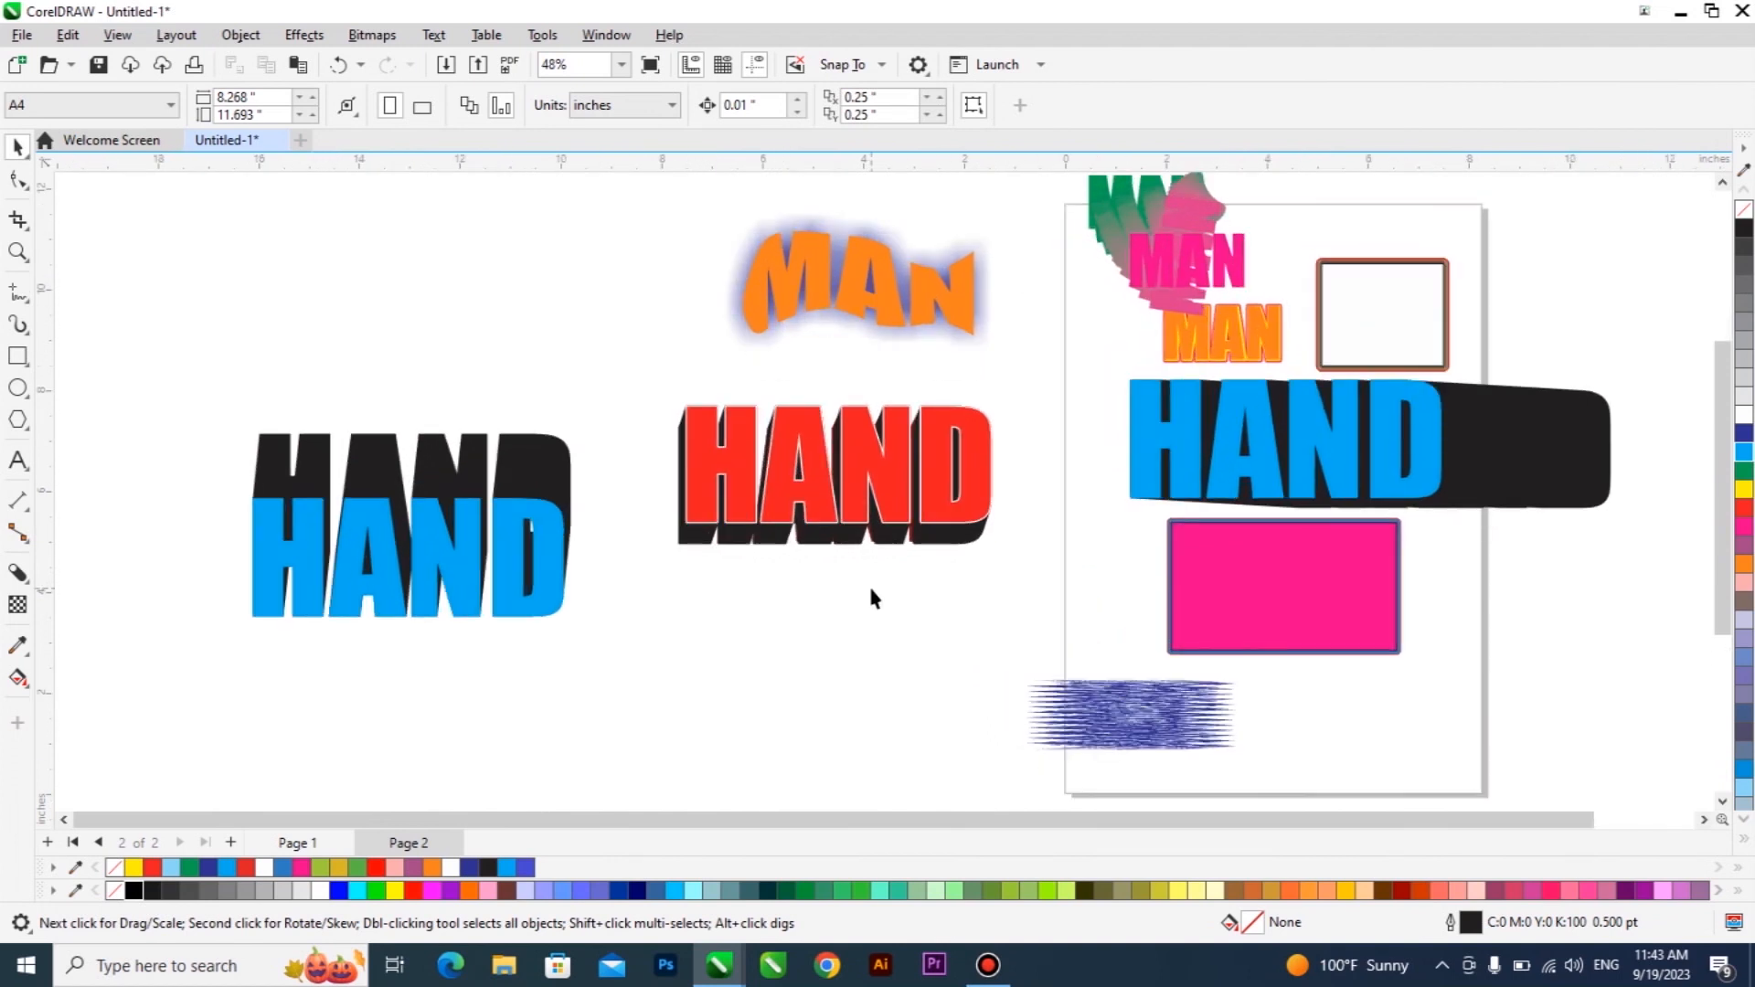